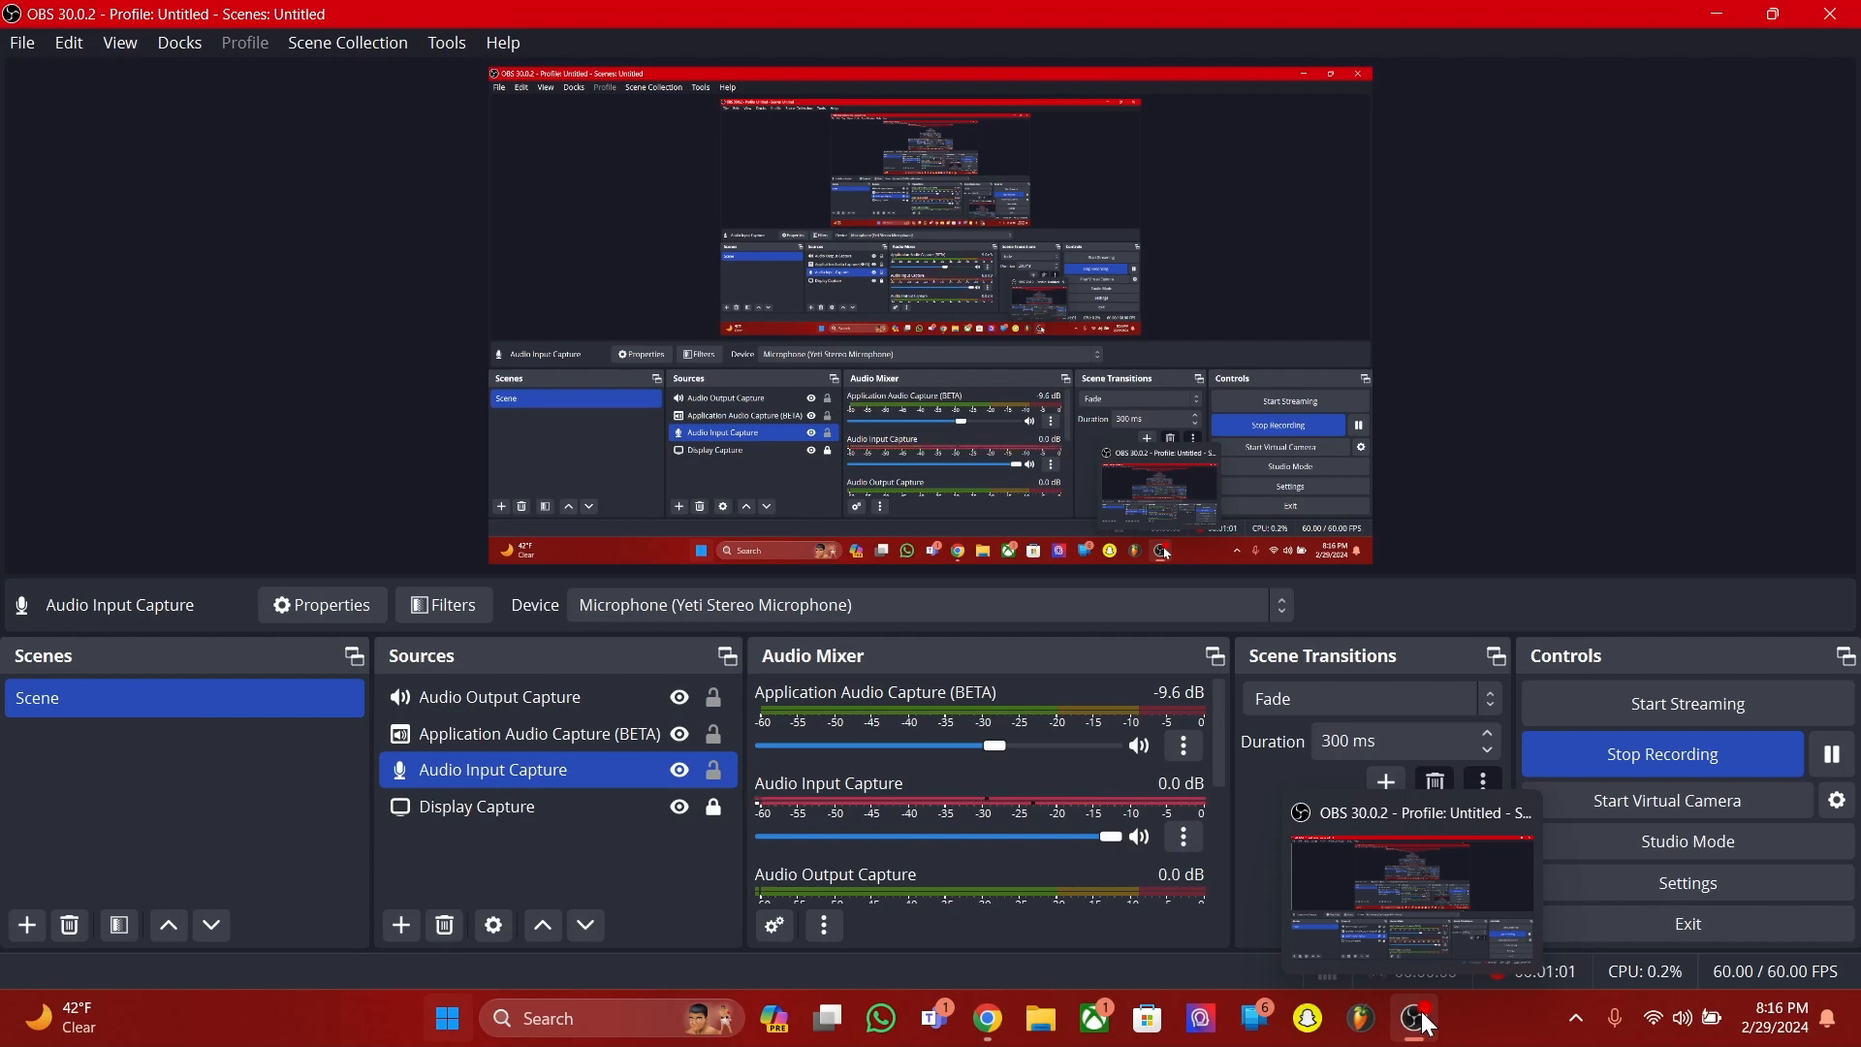
Switch to the browser and open the BandLab library's project list
{"action": "left_click", "coordinate": [1428, 1024]}
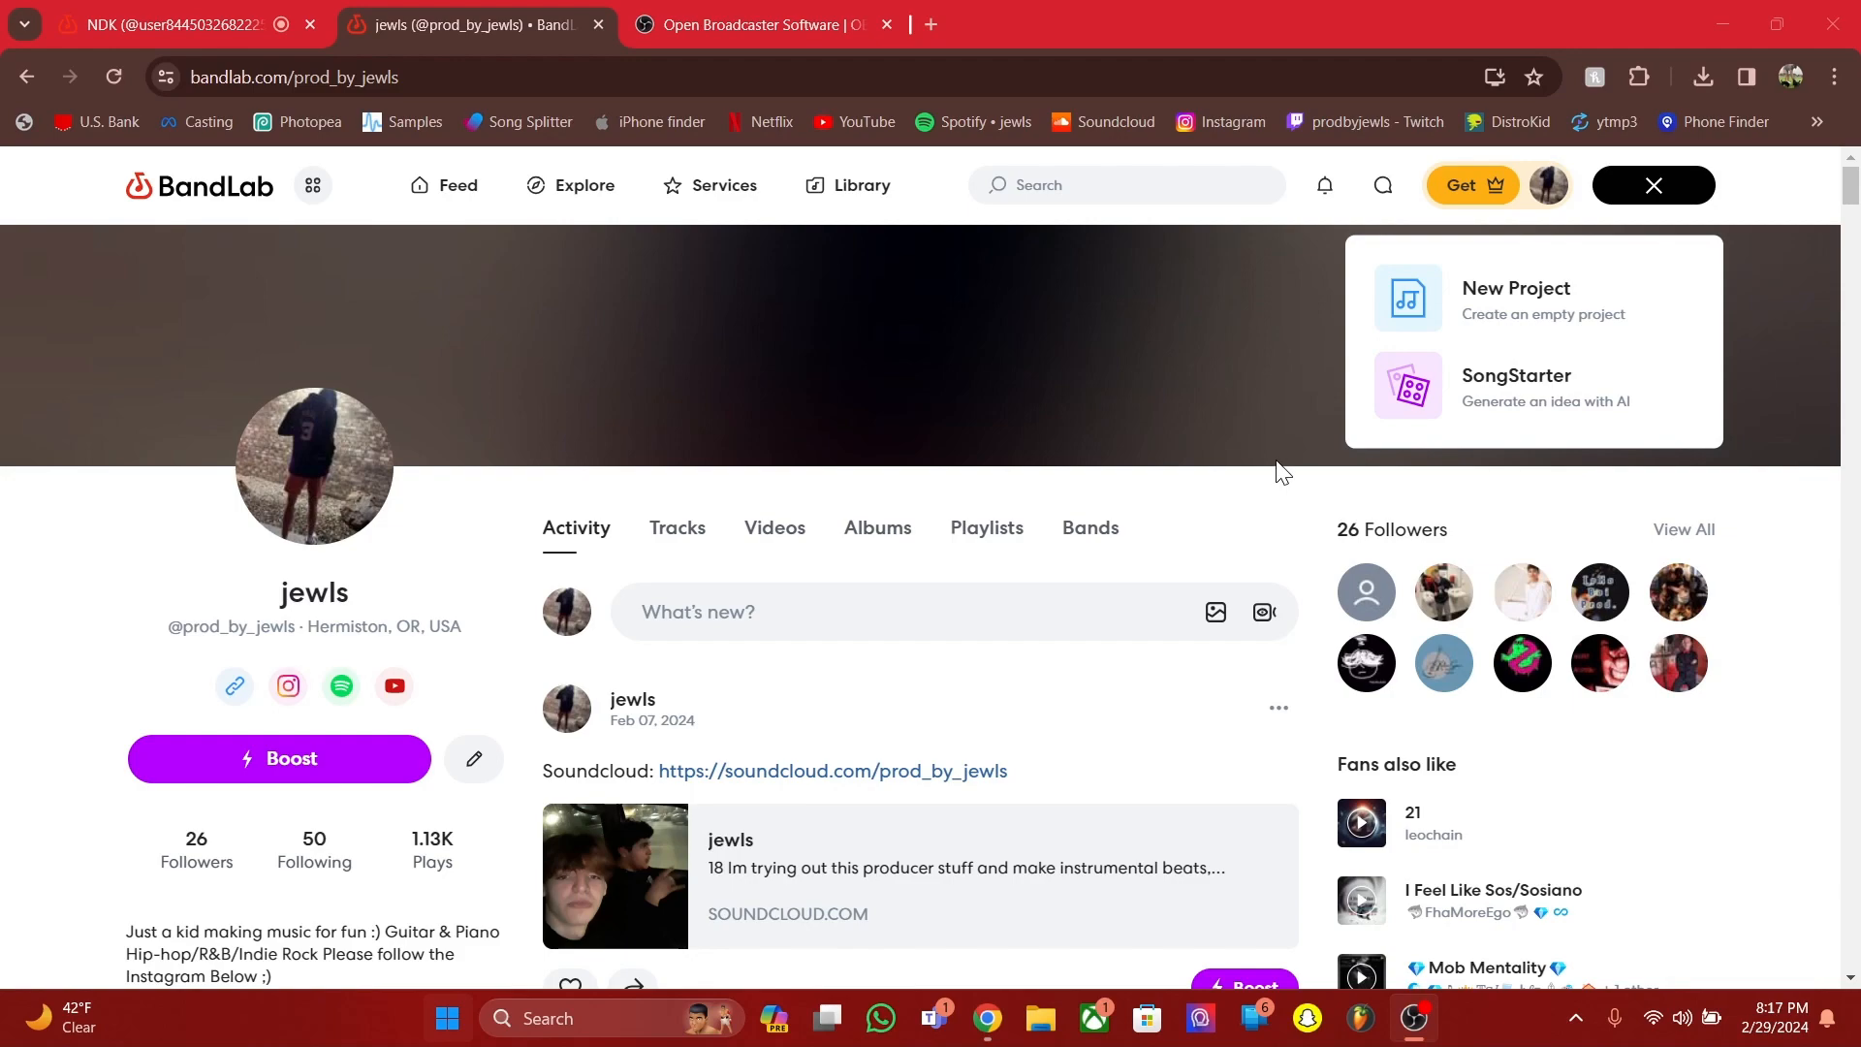
{"action": "left_click", "coordinate": [1651, 184]}
{"action": "left_click", "coordinate": [1652, 184]}
{"action": "scroll", "coordinate": [853, 572], "scroll_direction": "down", "scroll_amount": 15}
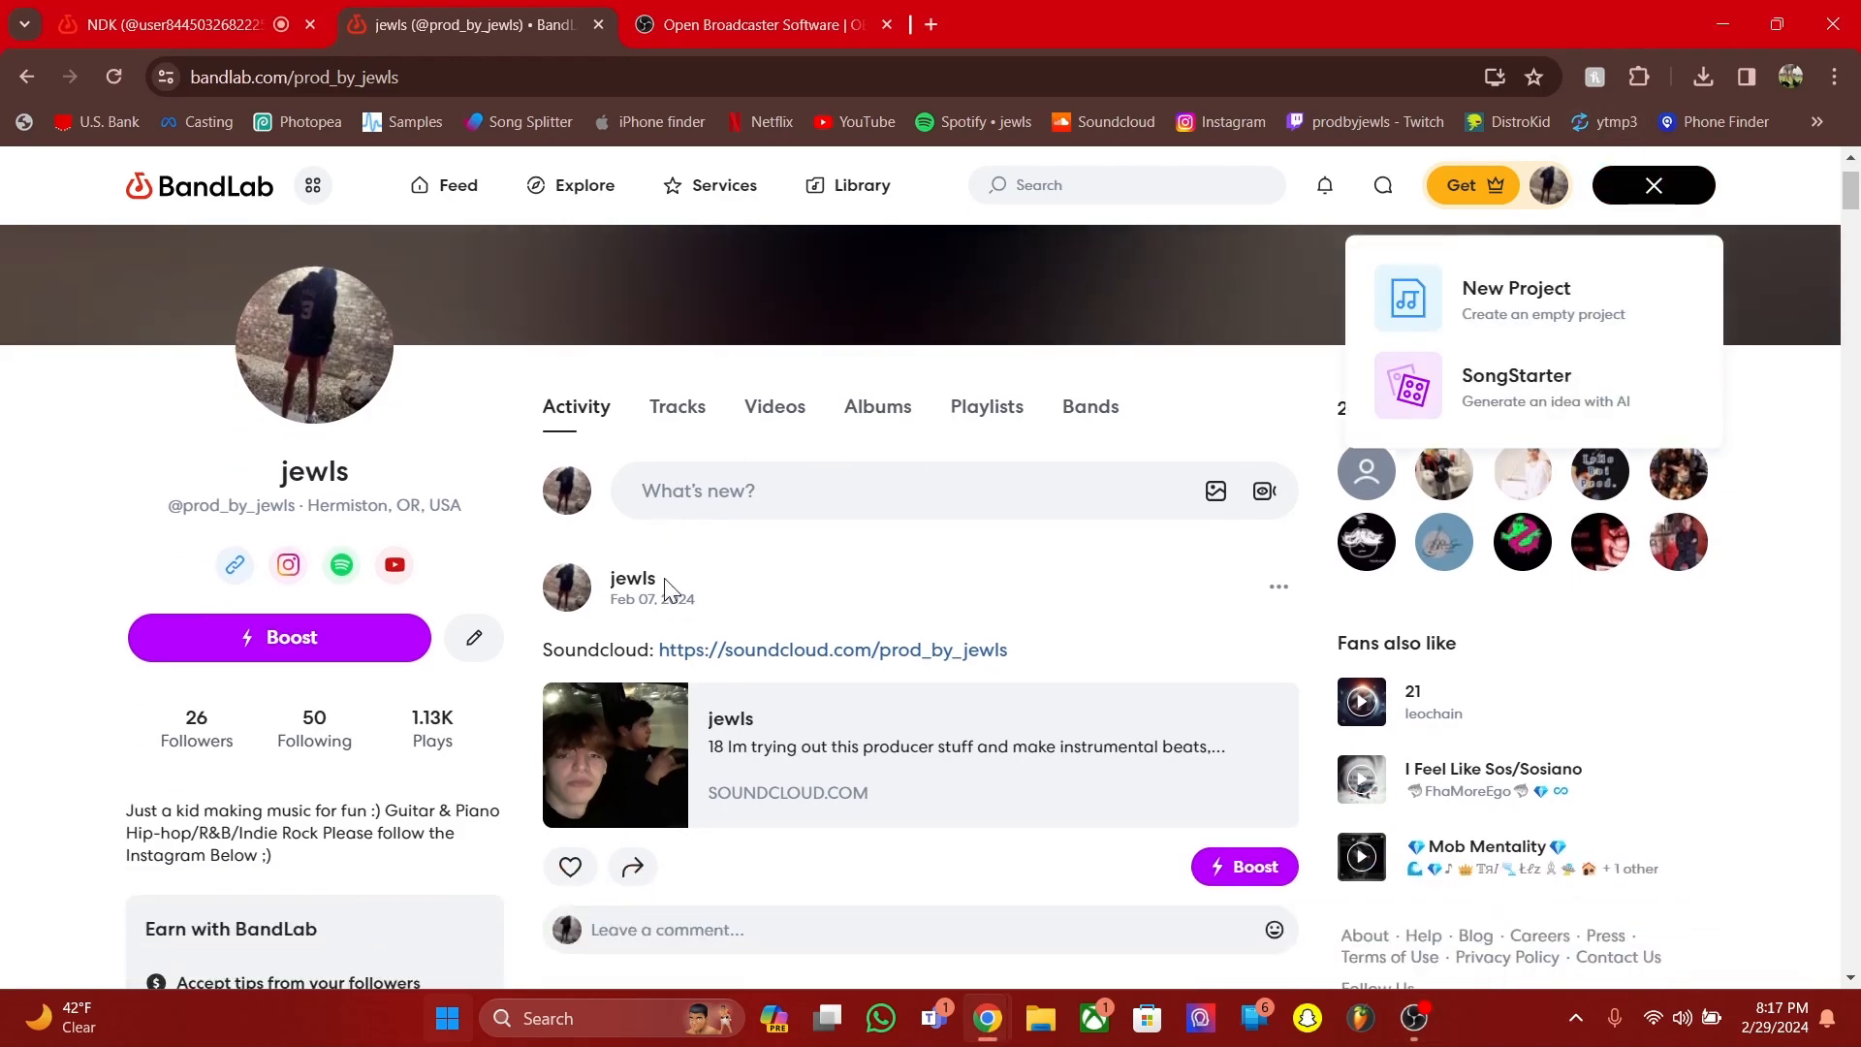
{"action": "scroll", "coordinate": [853, 572], "scroll_direction": "up", "scroll_amount": 15}
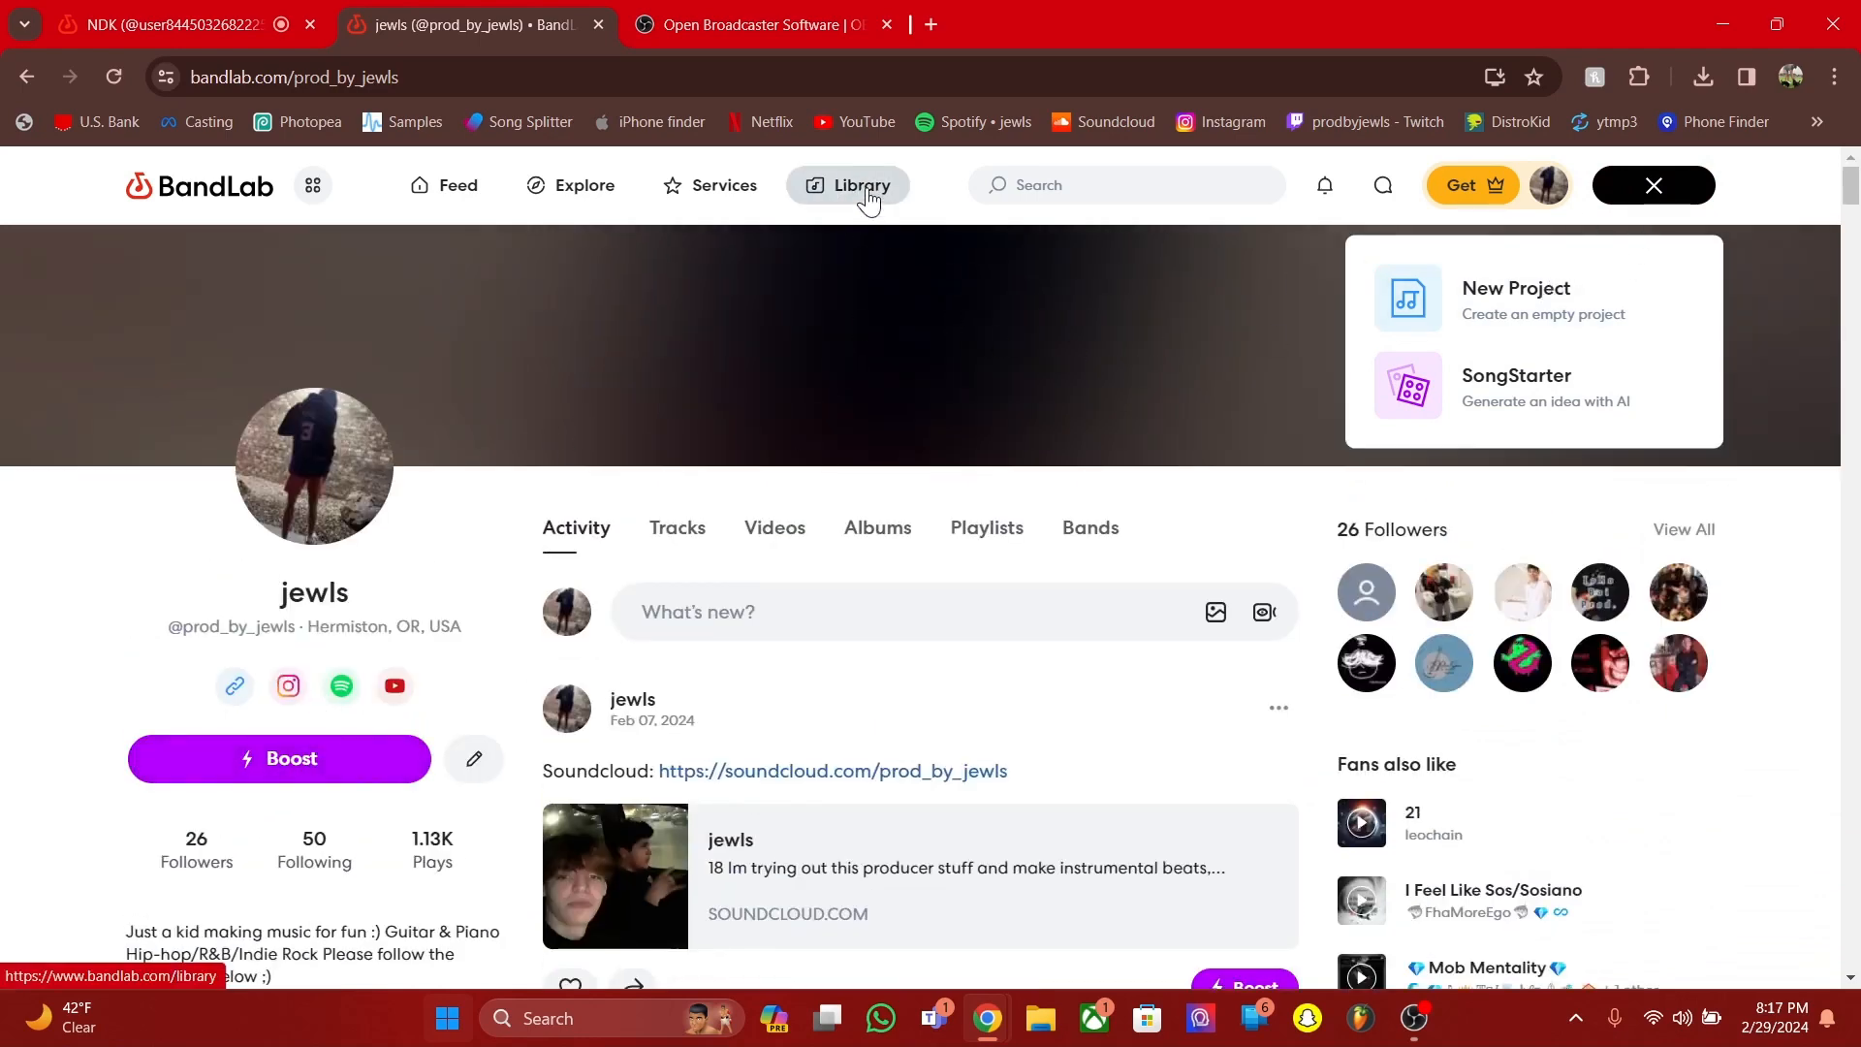
{"action": "left_click", "coordinate": [863, 189]}
{"action": "scroll", "coordinate": [1392, 517], "scroll_direction": "down", "scroll_amount": 1}
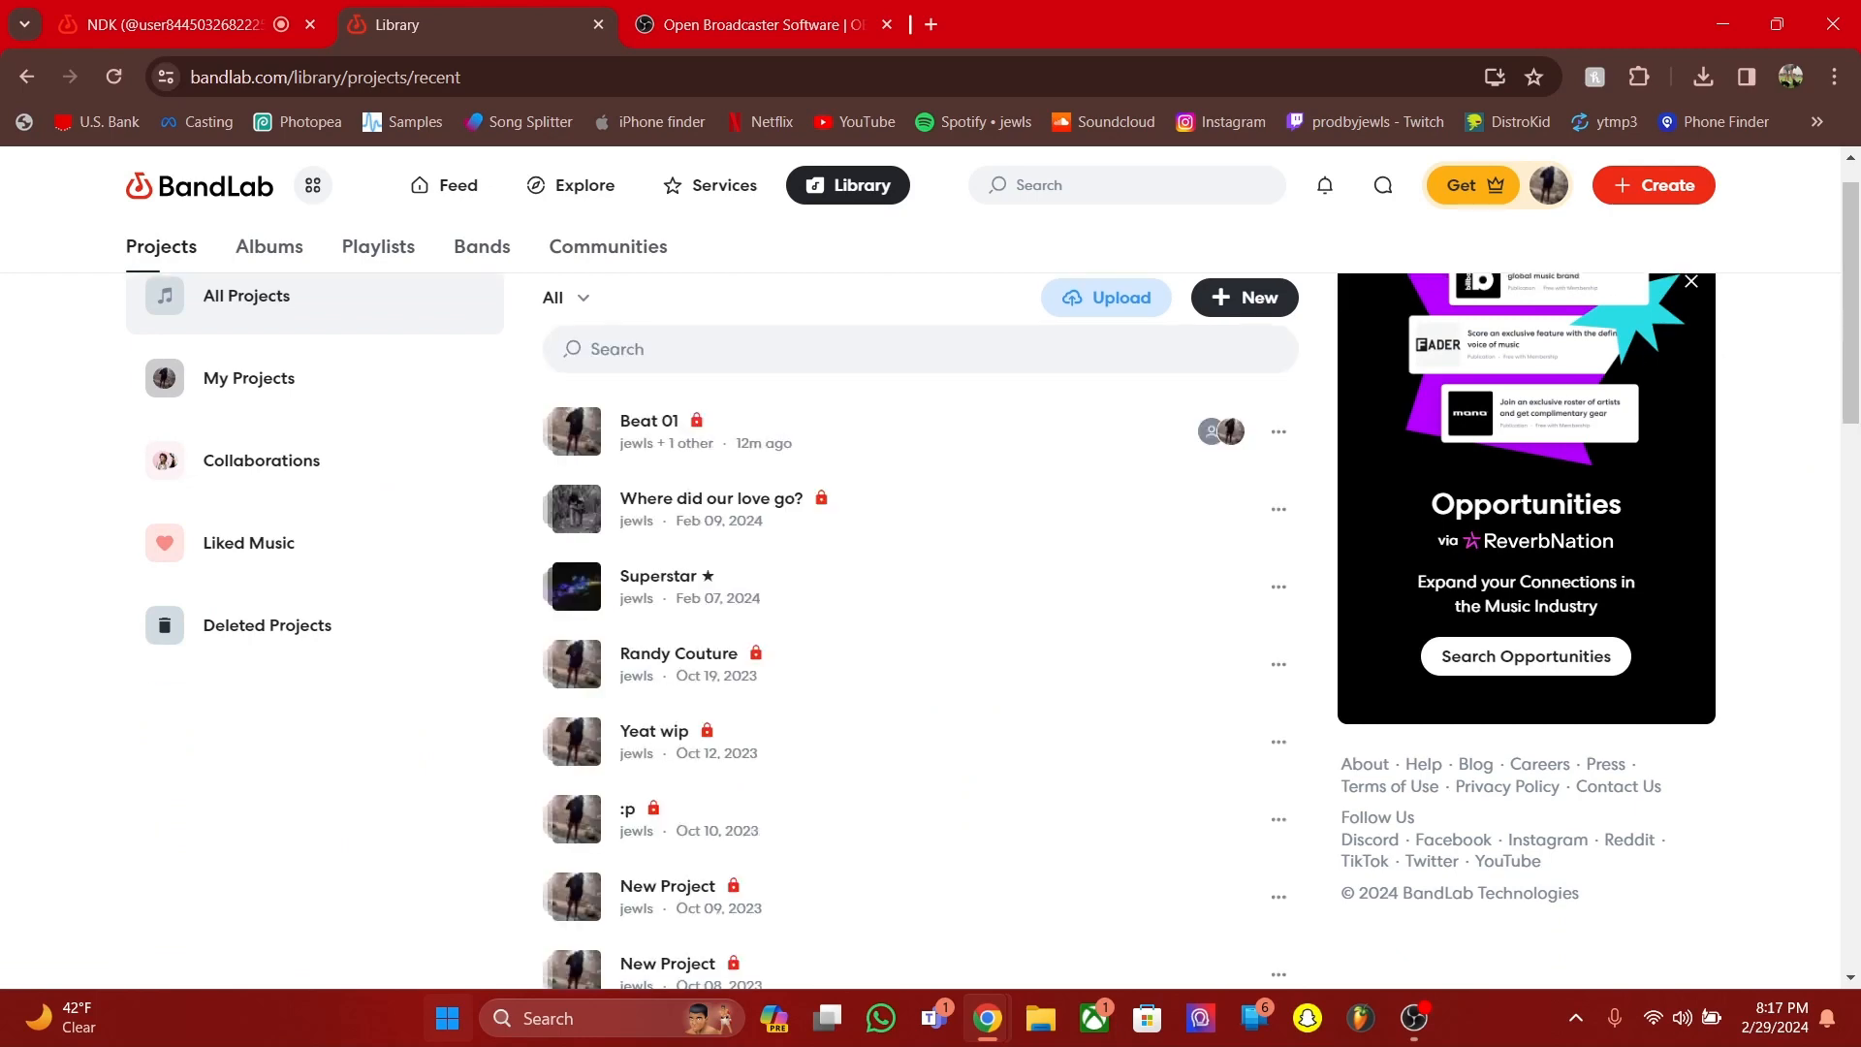
Create a new empty project and add an Instruments track to it
{"action": "left_click_drag", "start_coordinate": [1851, 260], "coordinate": [1548, 2]}
{"action": "left_click", "coordinate": [1659, 208]}
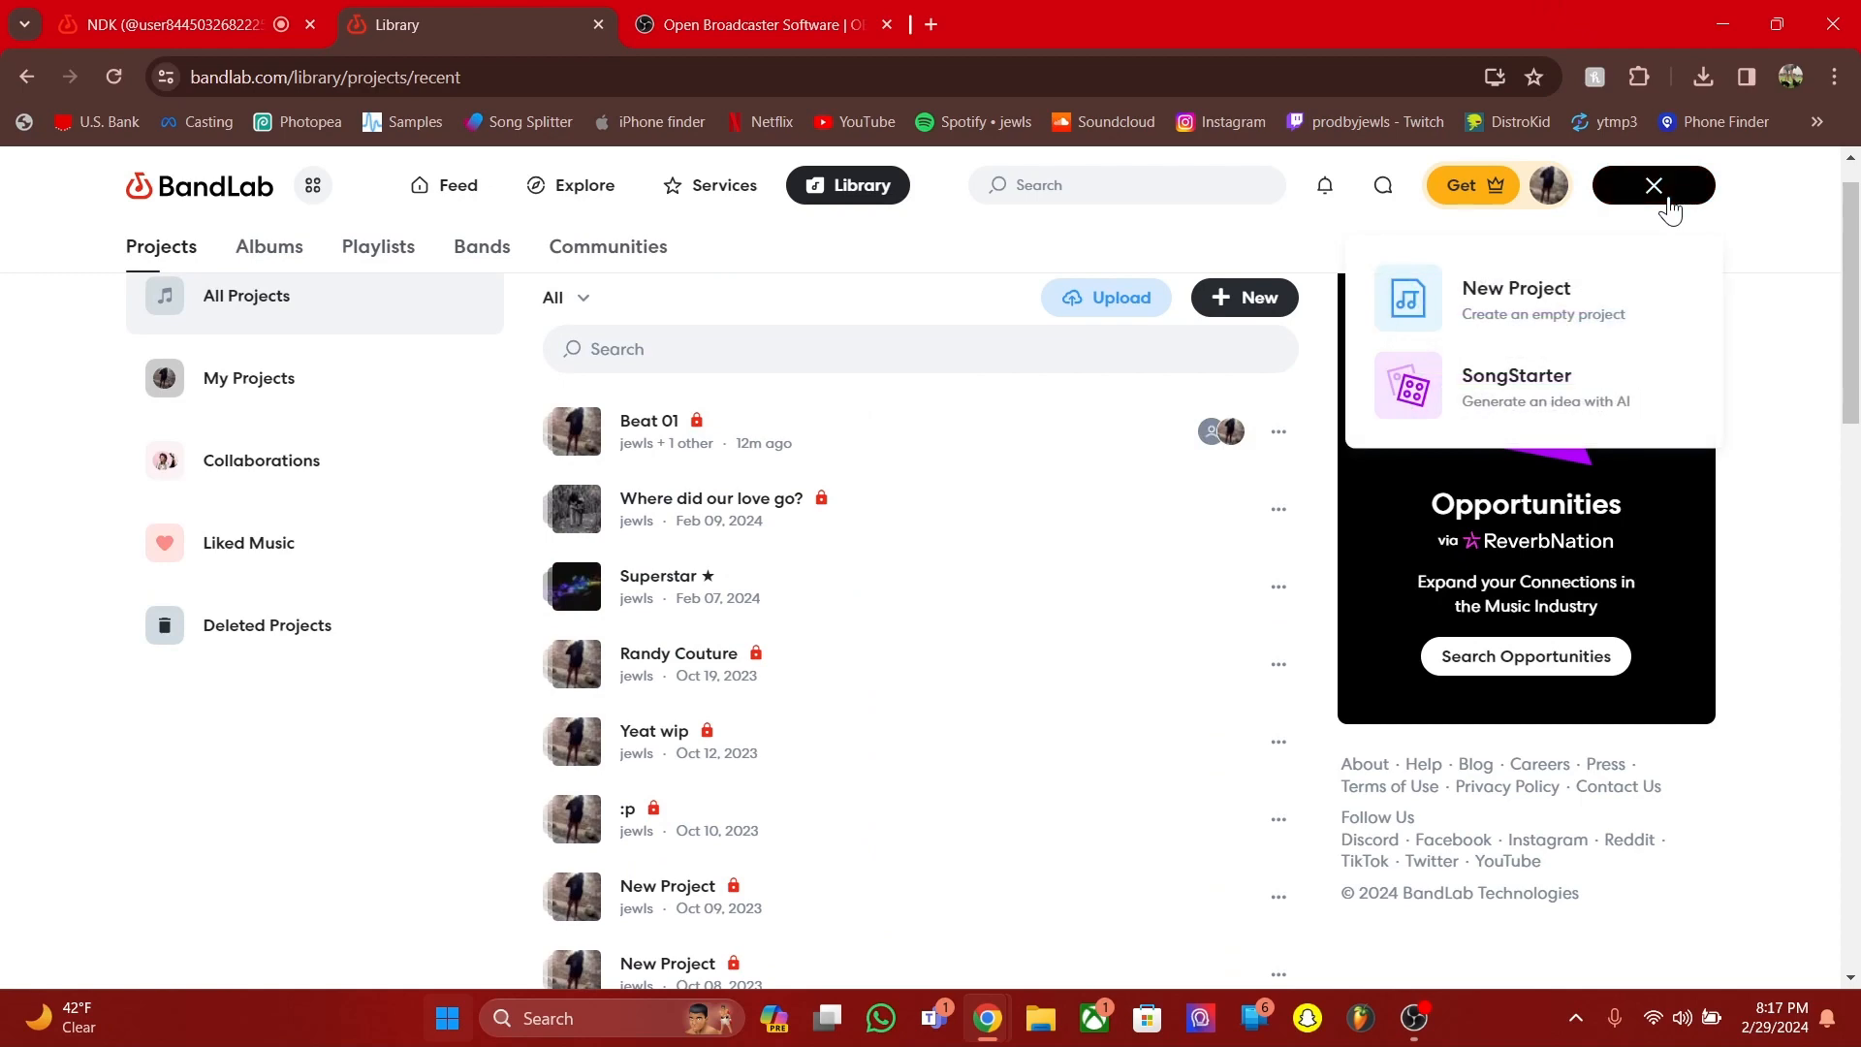
{"action": "left_click", "coordinate": [1489, 338]}
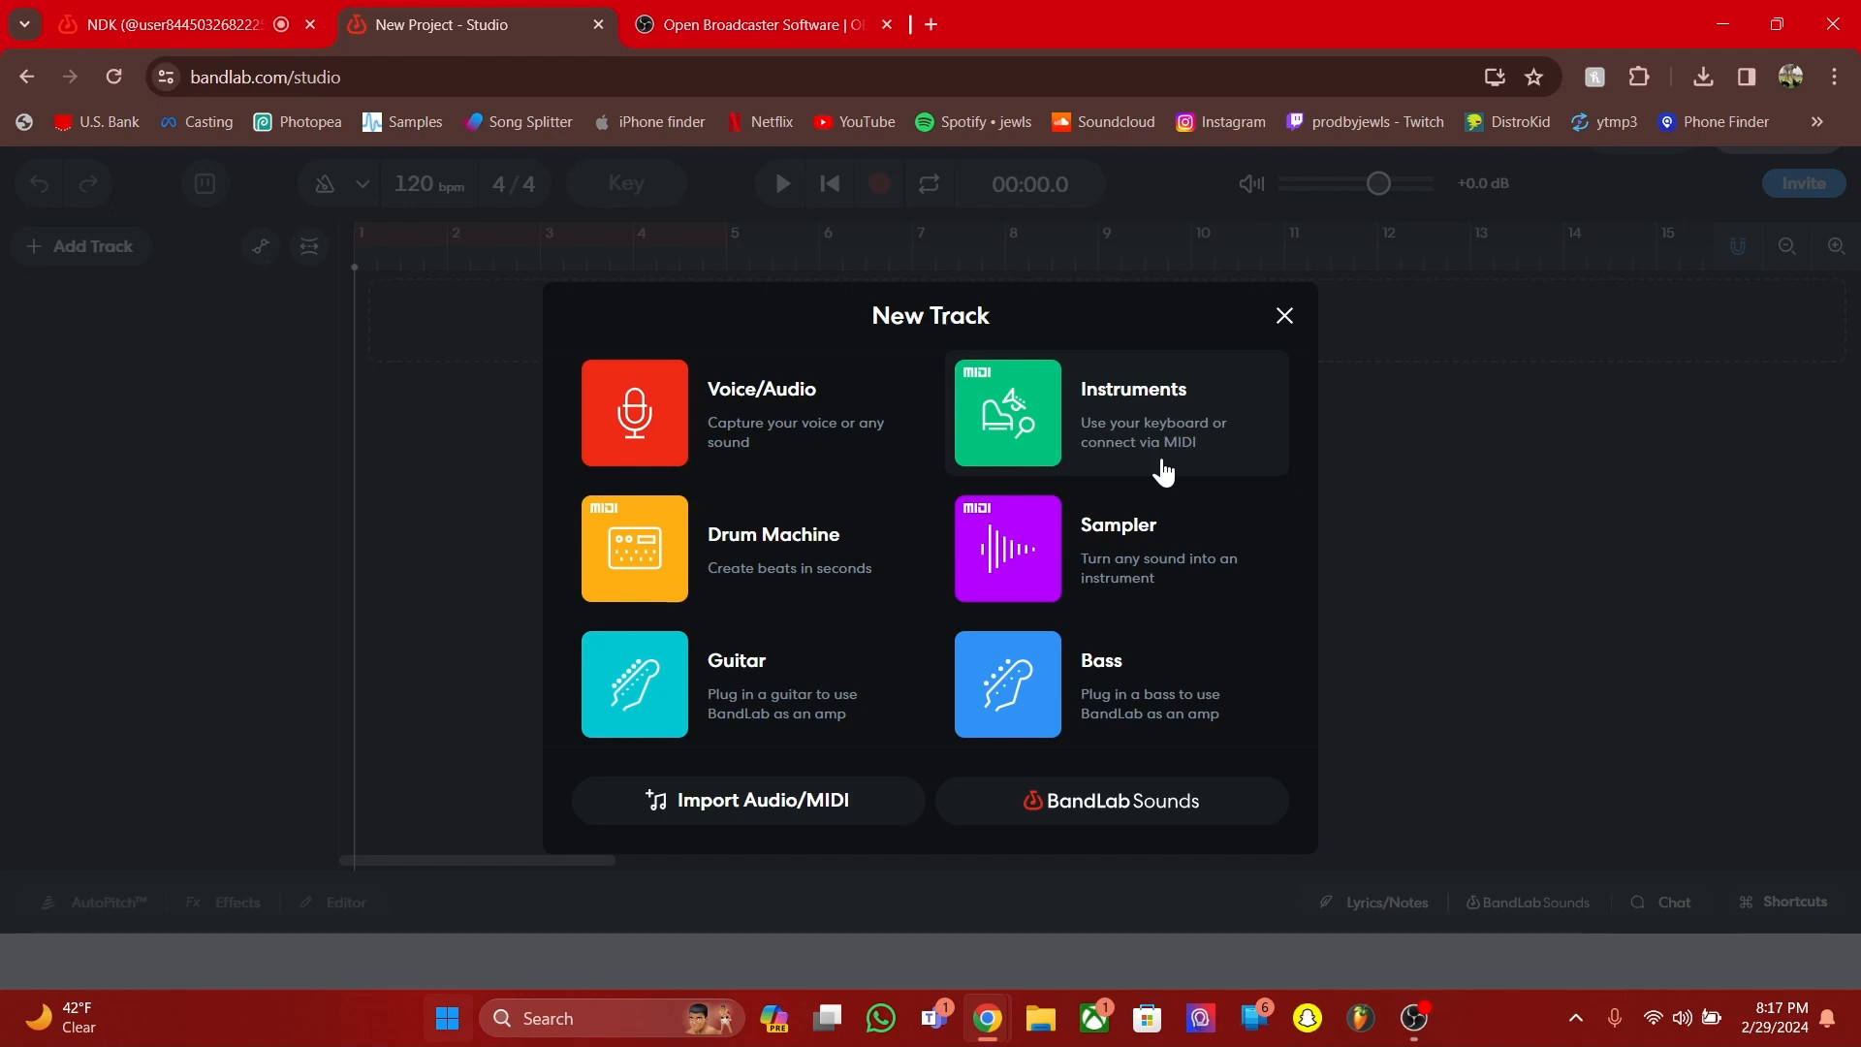
{"action": "left_click", "coordinate": [1025, 411]}
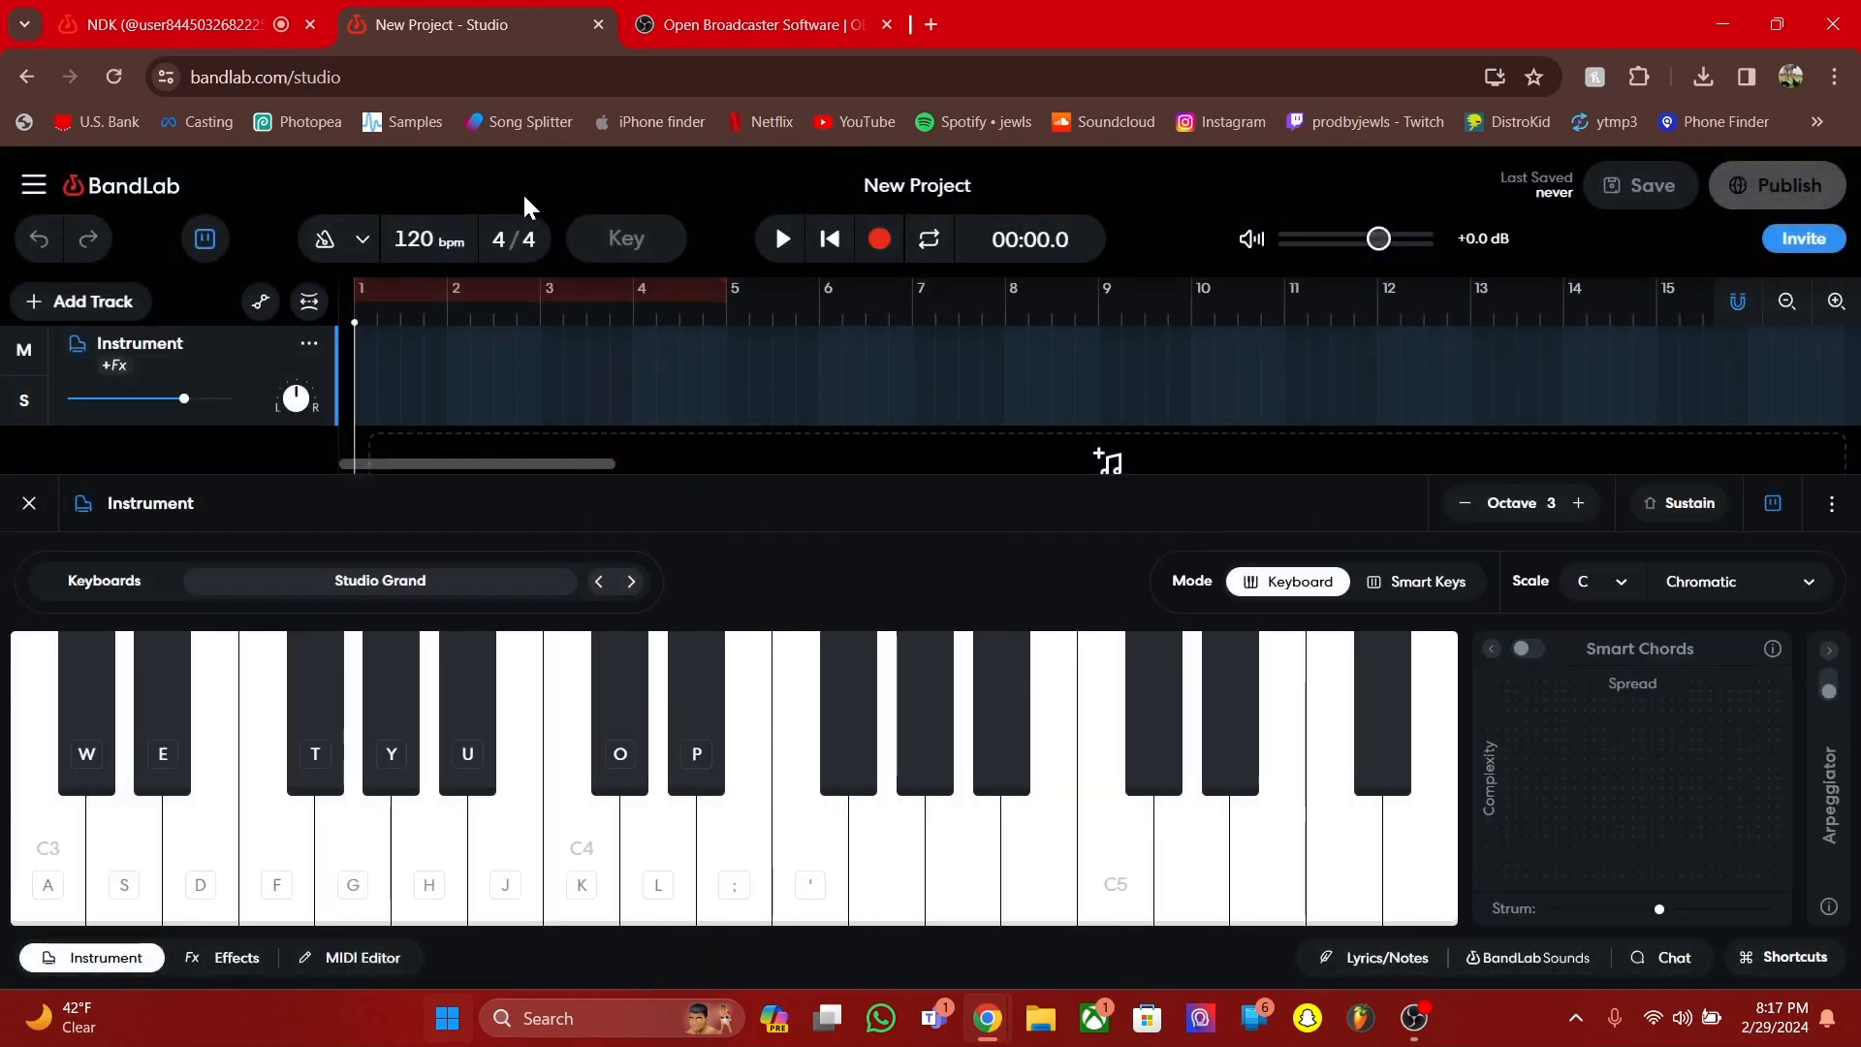
Audition a few notes on the virtual keyboard with the Studio Grand sound
{"action": "left_click", "coordinate": [173, 873]}
{"action": "left_click", "coordinate": [780, 877]}
{"action": "left_click", "coordinate": [490, 872]}
Browse the instrument sounds and assign Eyelash Synth from the Leads category to the track
{"action": "left_click", "coordinate": [538, 600]}
{"action": "scroll", "coordinate": [349, 397], "scroll_direction": "down", "scroll_amount": 5}
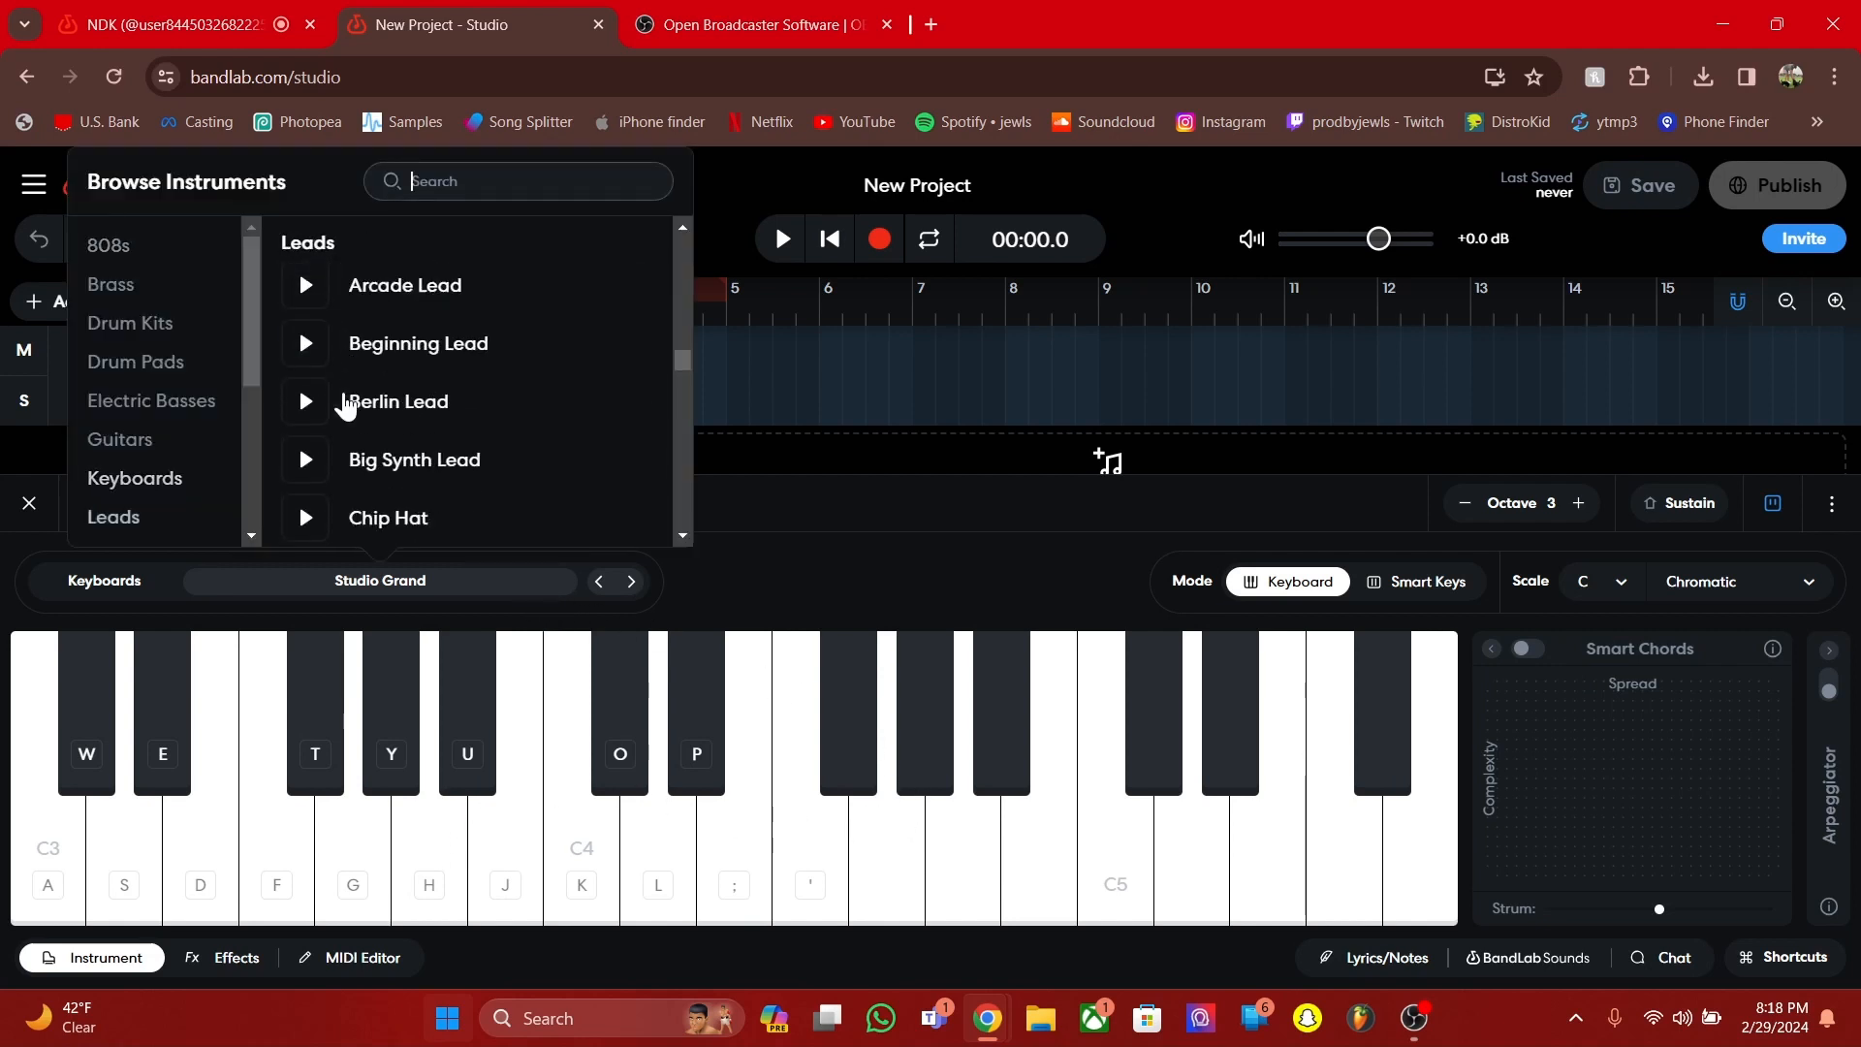
{"action": "scroll", "coordinate": [532, 415], "scroll_direction": "down", "scroll_amount": 3}
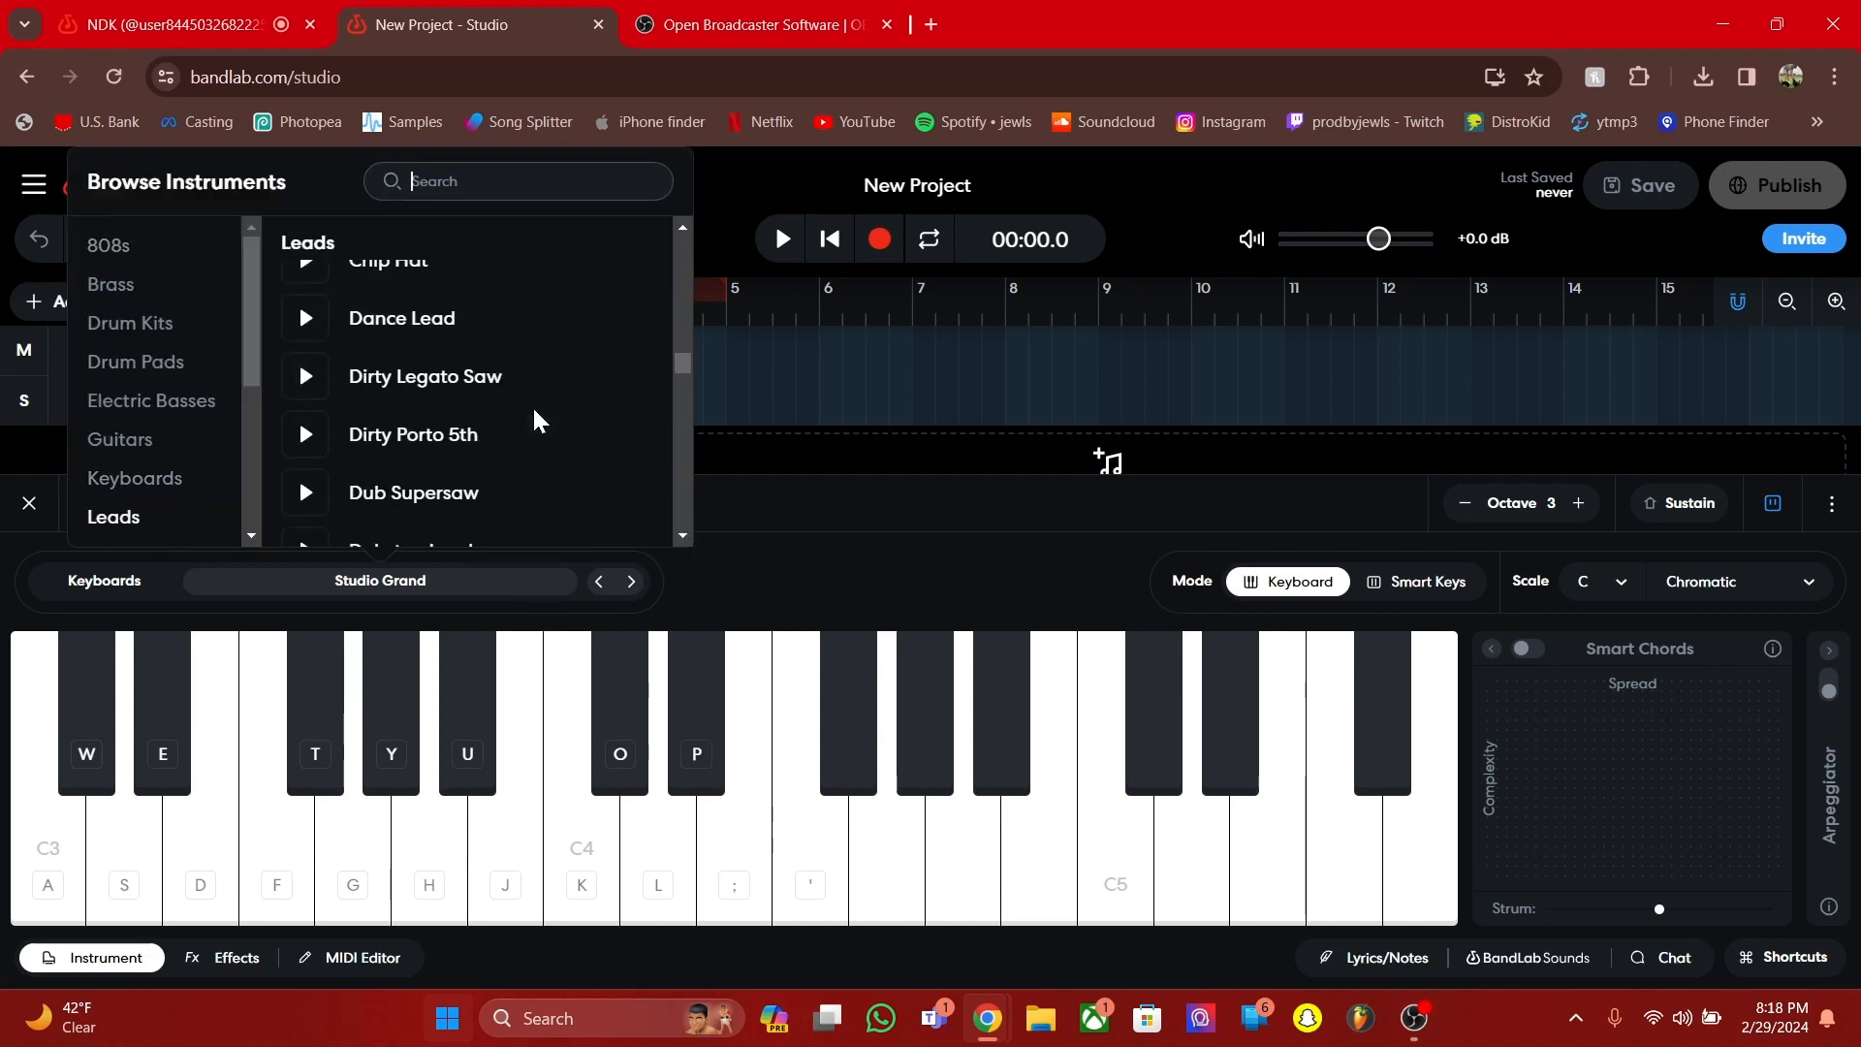
{"action": "scroll", "coordinate": [533, 415], "scroll_direction": "down", "scroll_amount": 2}
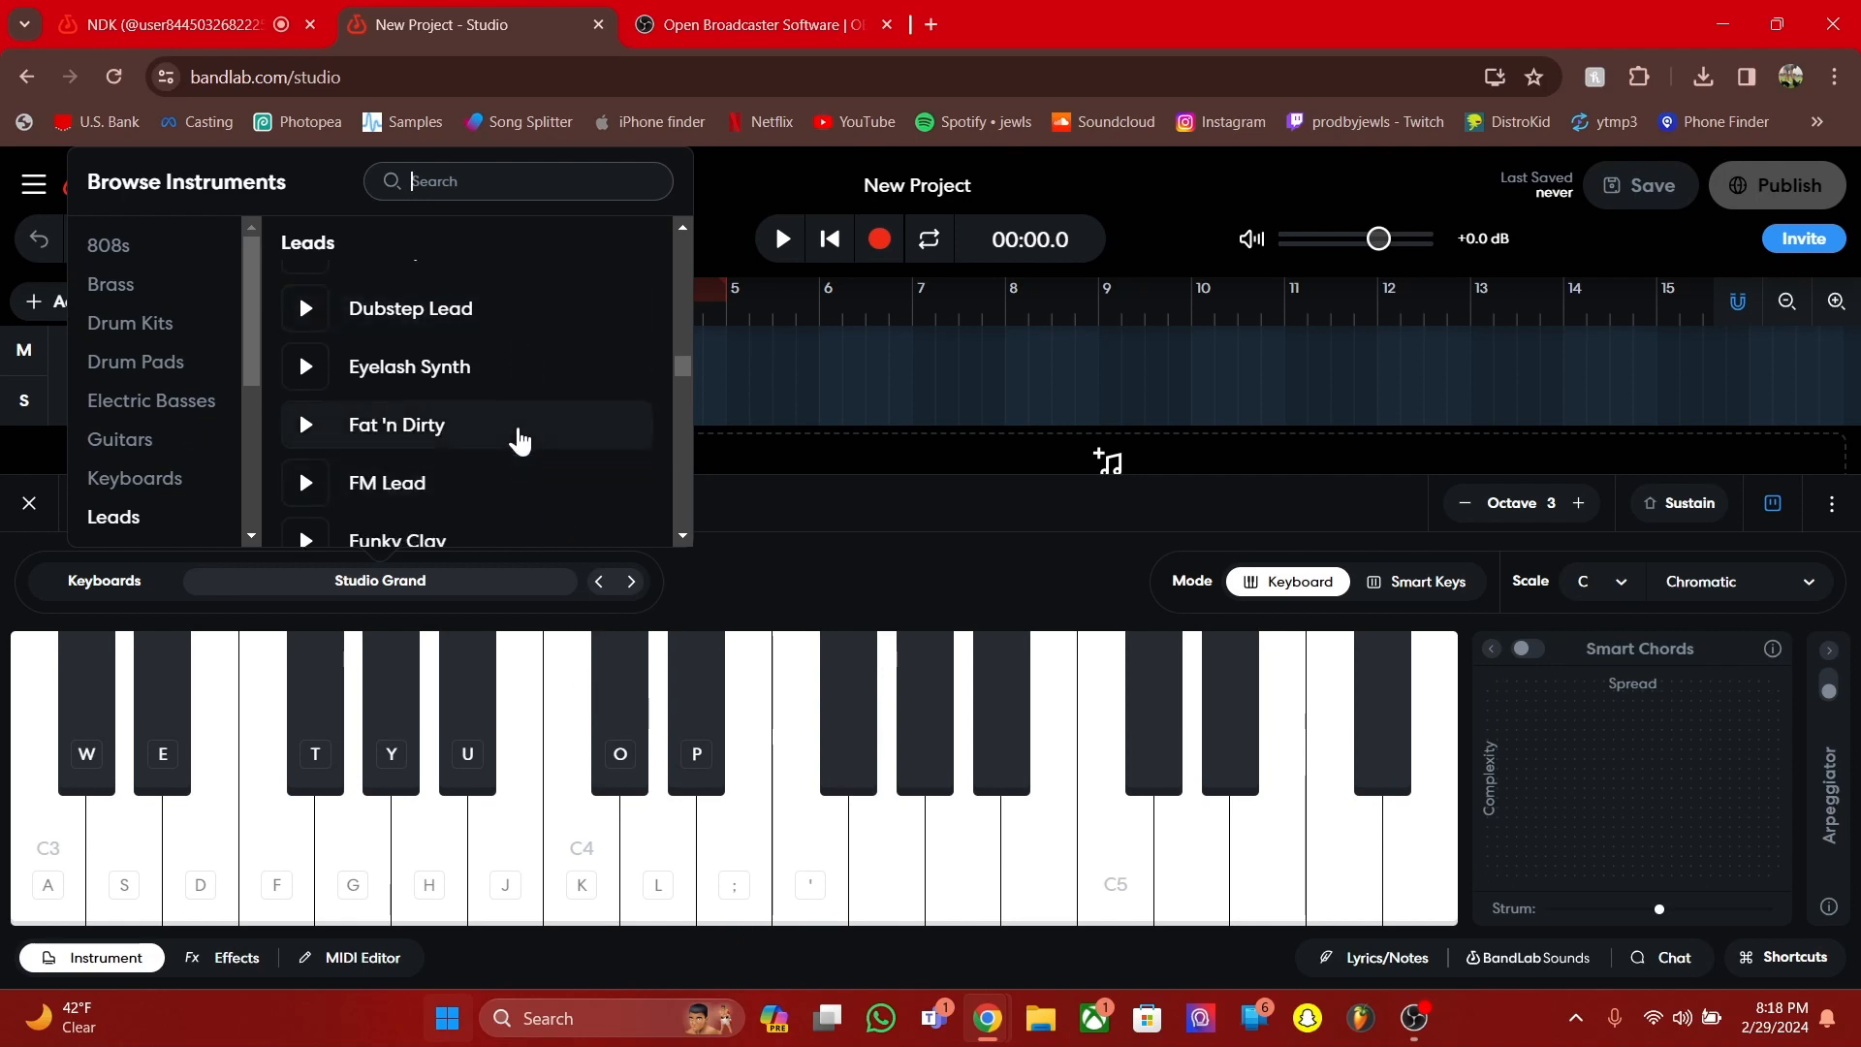
{"action": "left_click", "coordinate": [517, 435]}
{"action": "left_click", "coordinate": [498, 386]}
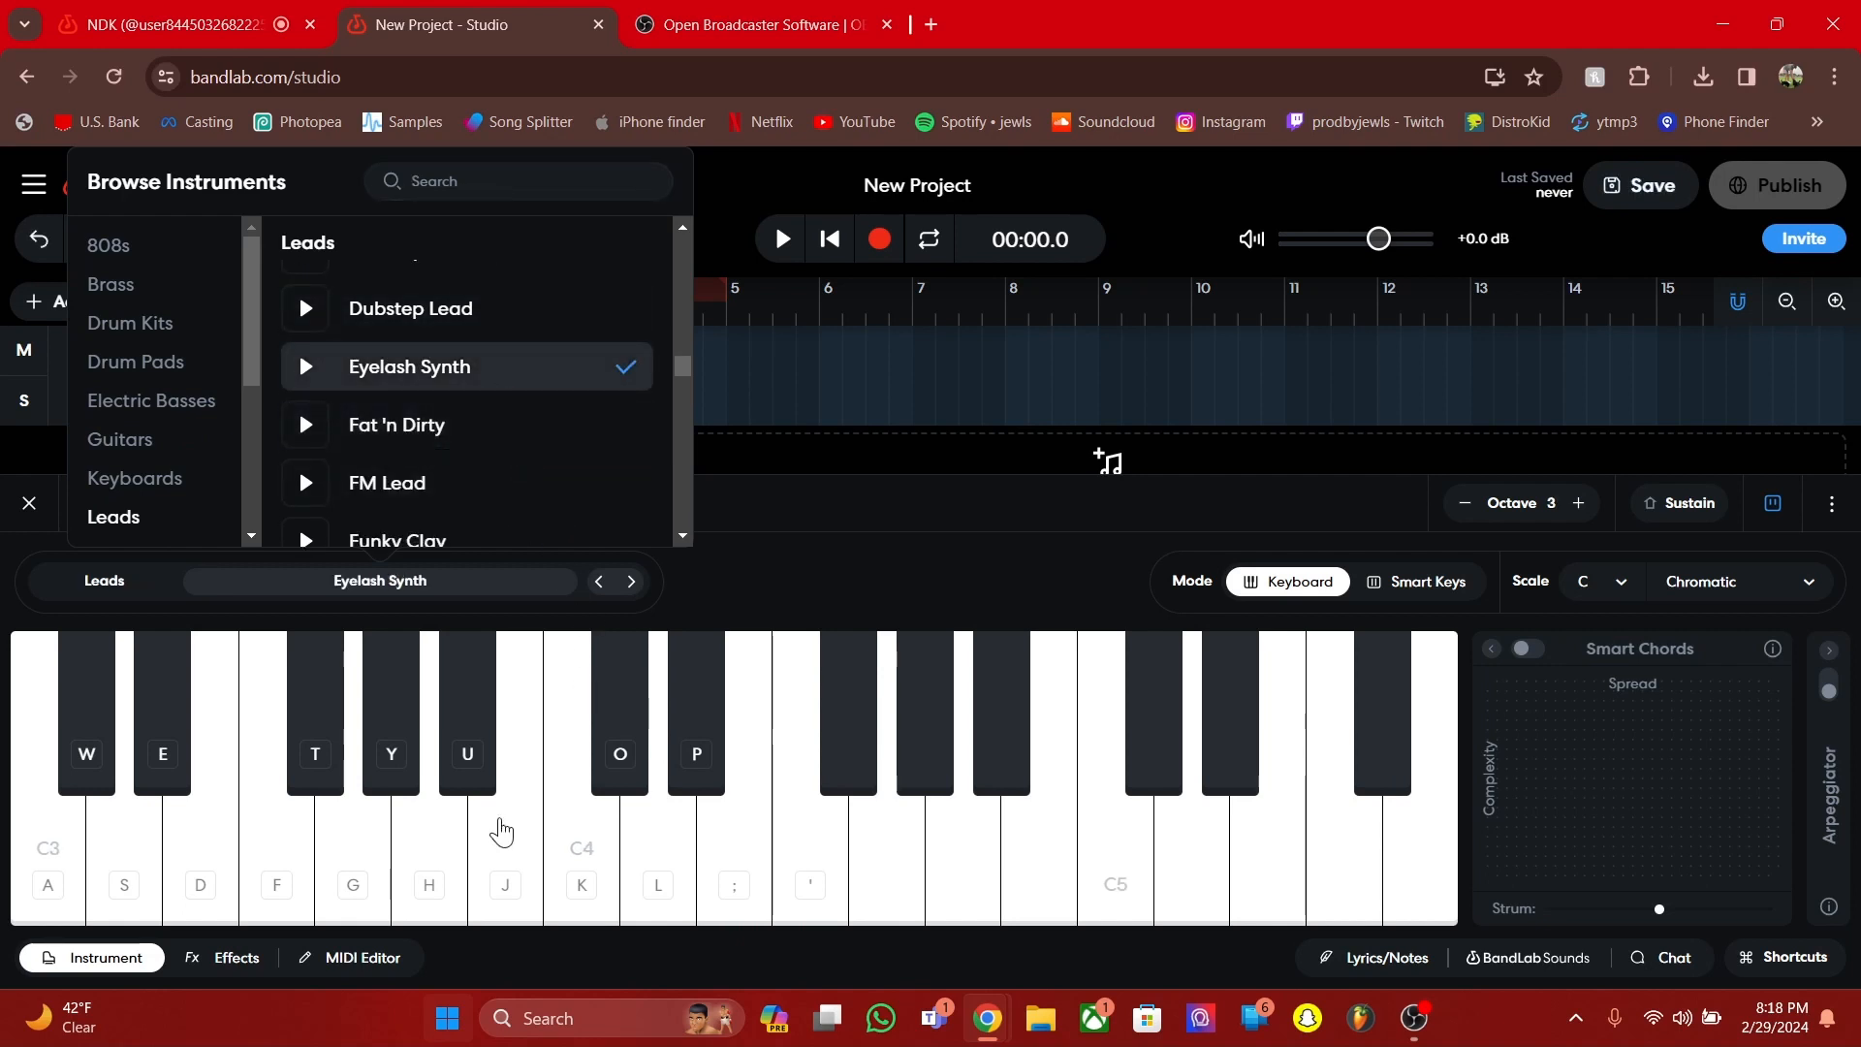
Look over the empty MIDI editor and the sound categories available for the instrument track
{"action": "left_click", "coordinate": [391, 959]}
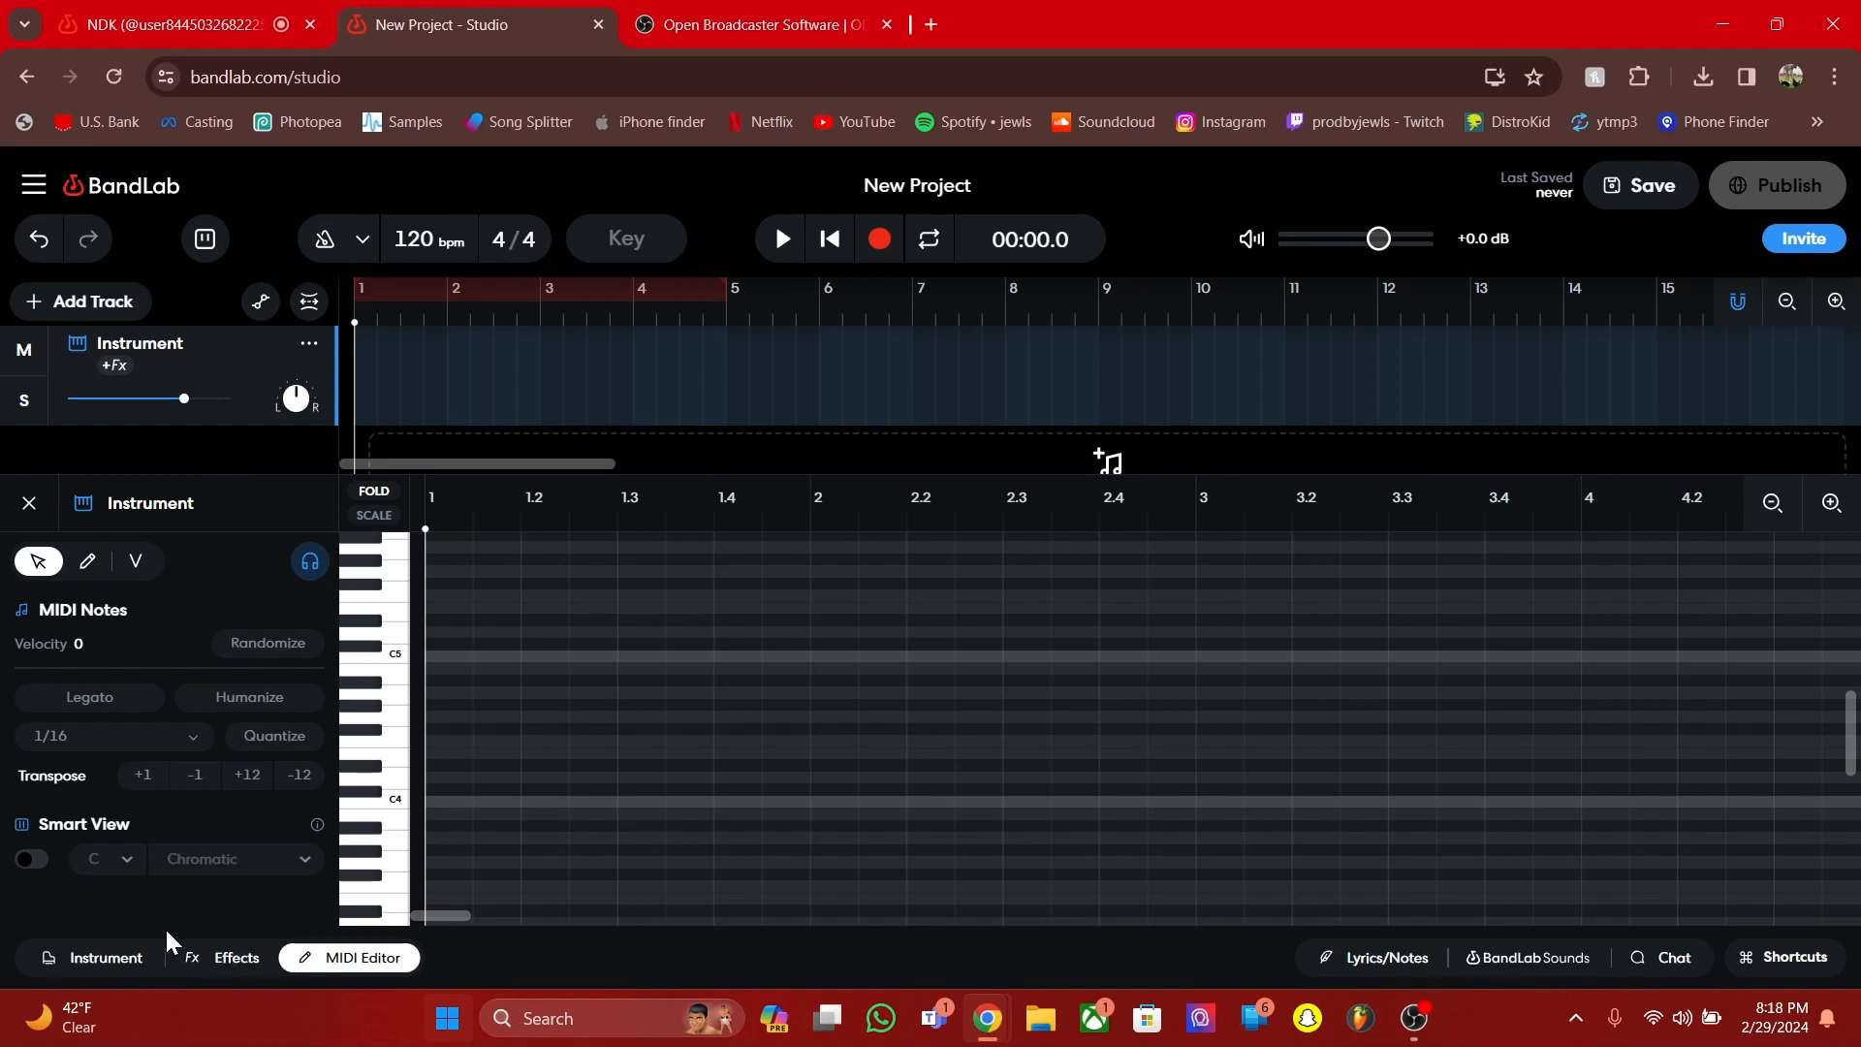
{"action": "left_click", "coordinate": [89, 961]}
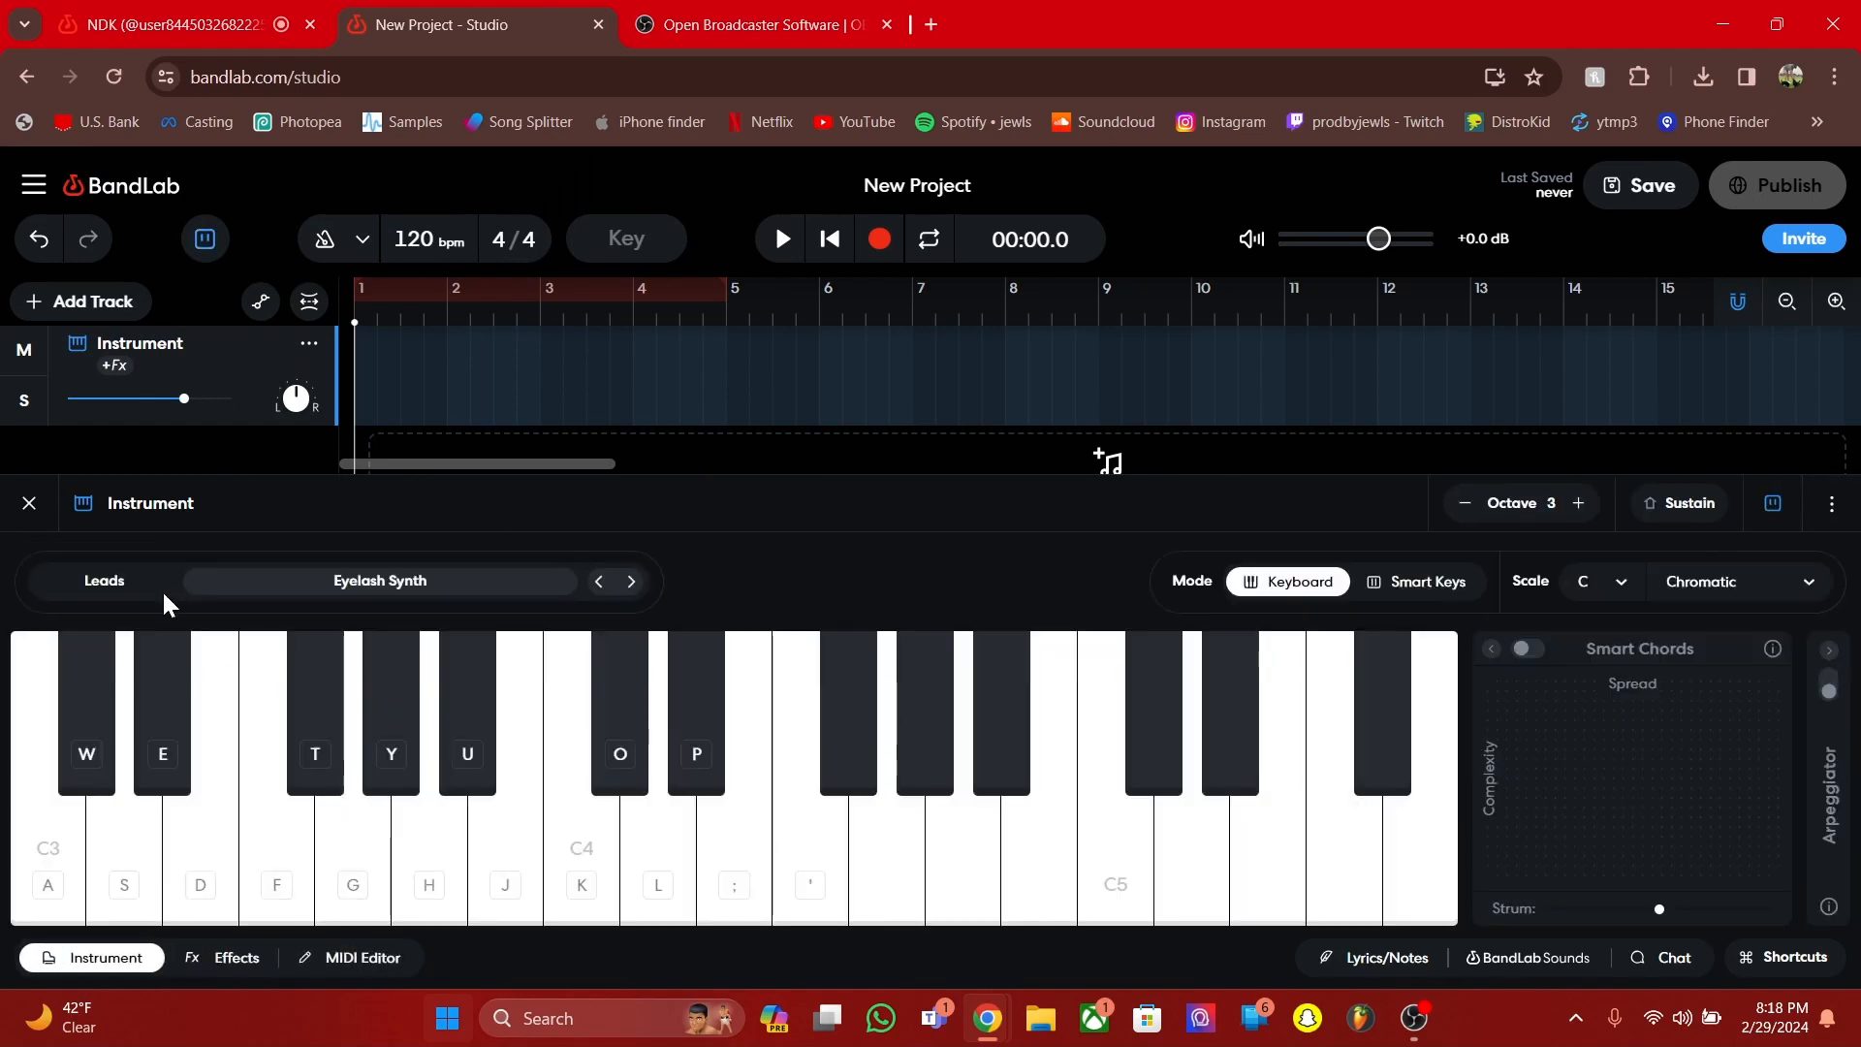
{"action": "left_click", "coordinate": [276, 587]}
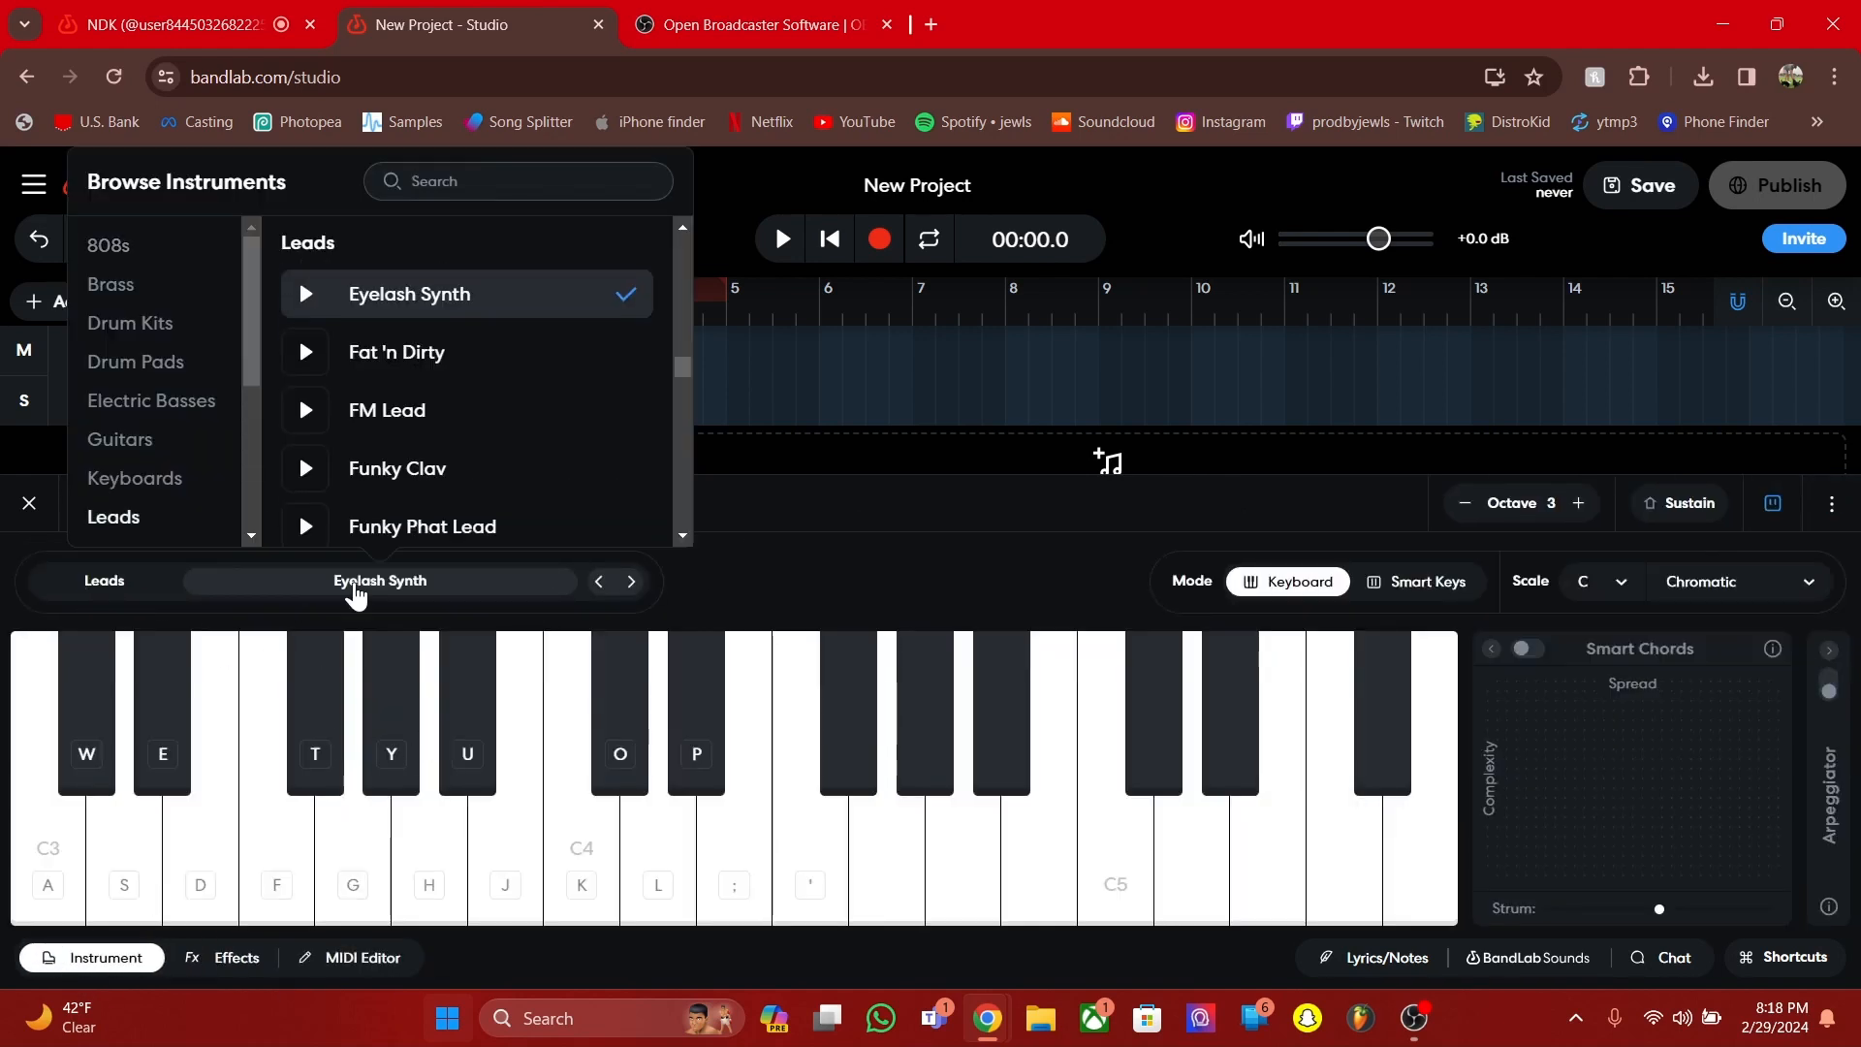
{"action": "scroll", "coordinate": [168, 415], "scroll_direction": "down", "scroll_amount": 2}
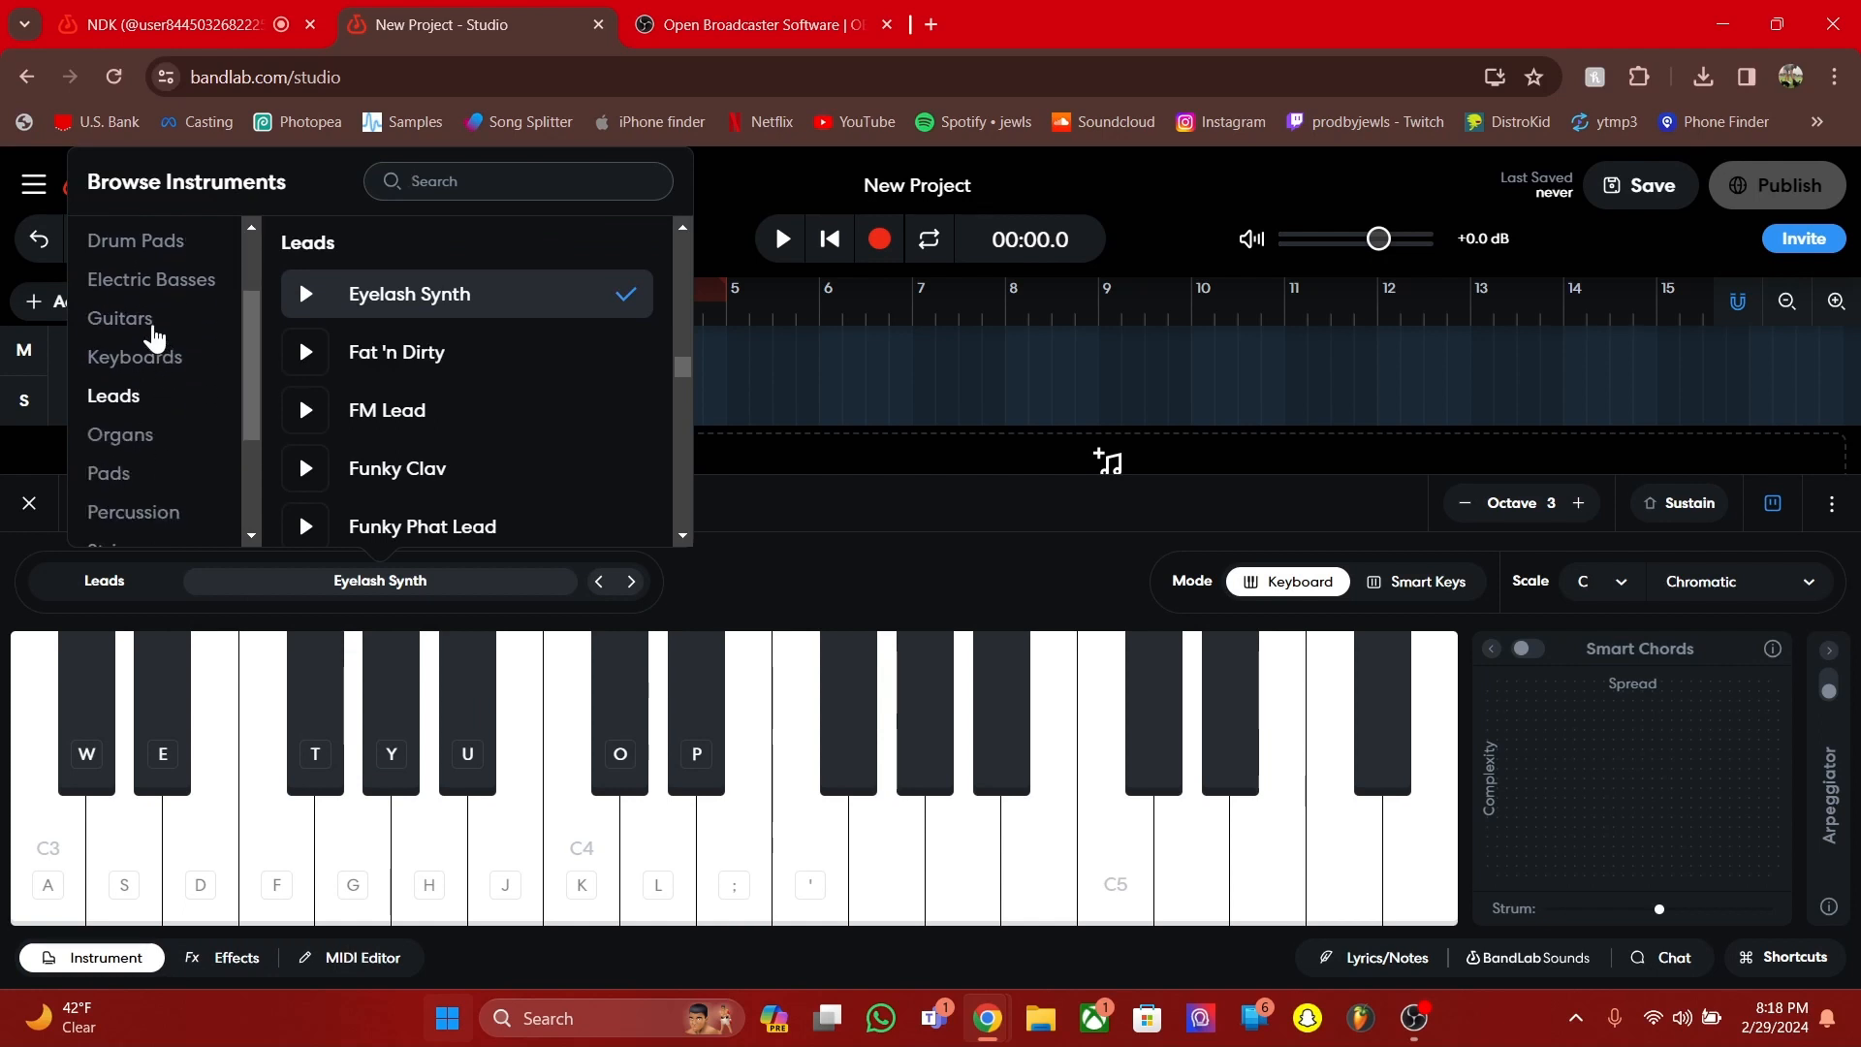
{"action": "scroll", "coordinate": [140, 436], "scroll_direction": "up", "scroll_amount": 1}
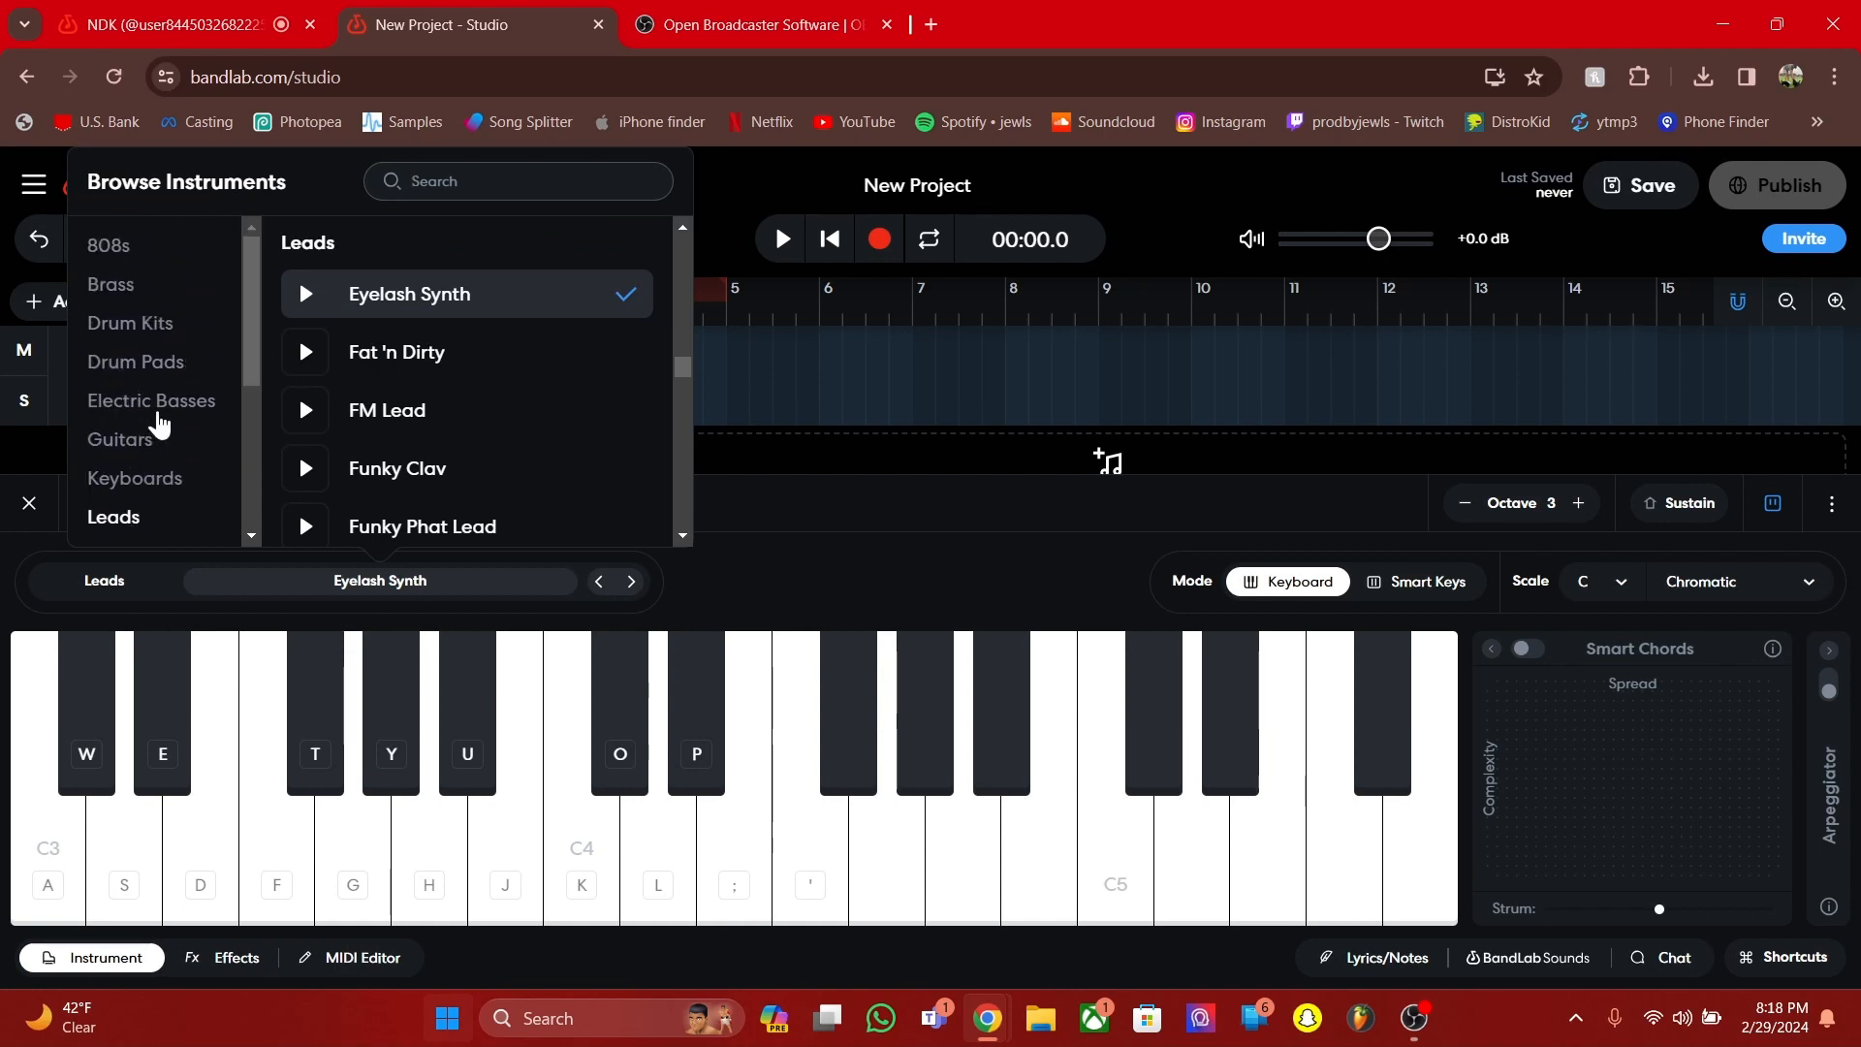
{"action": "scroll", "coordinate": [145, 365], "scroll_direction": "down", "scroll_amount": 3}
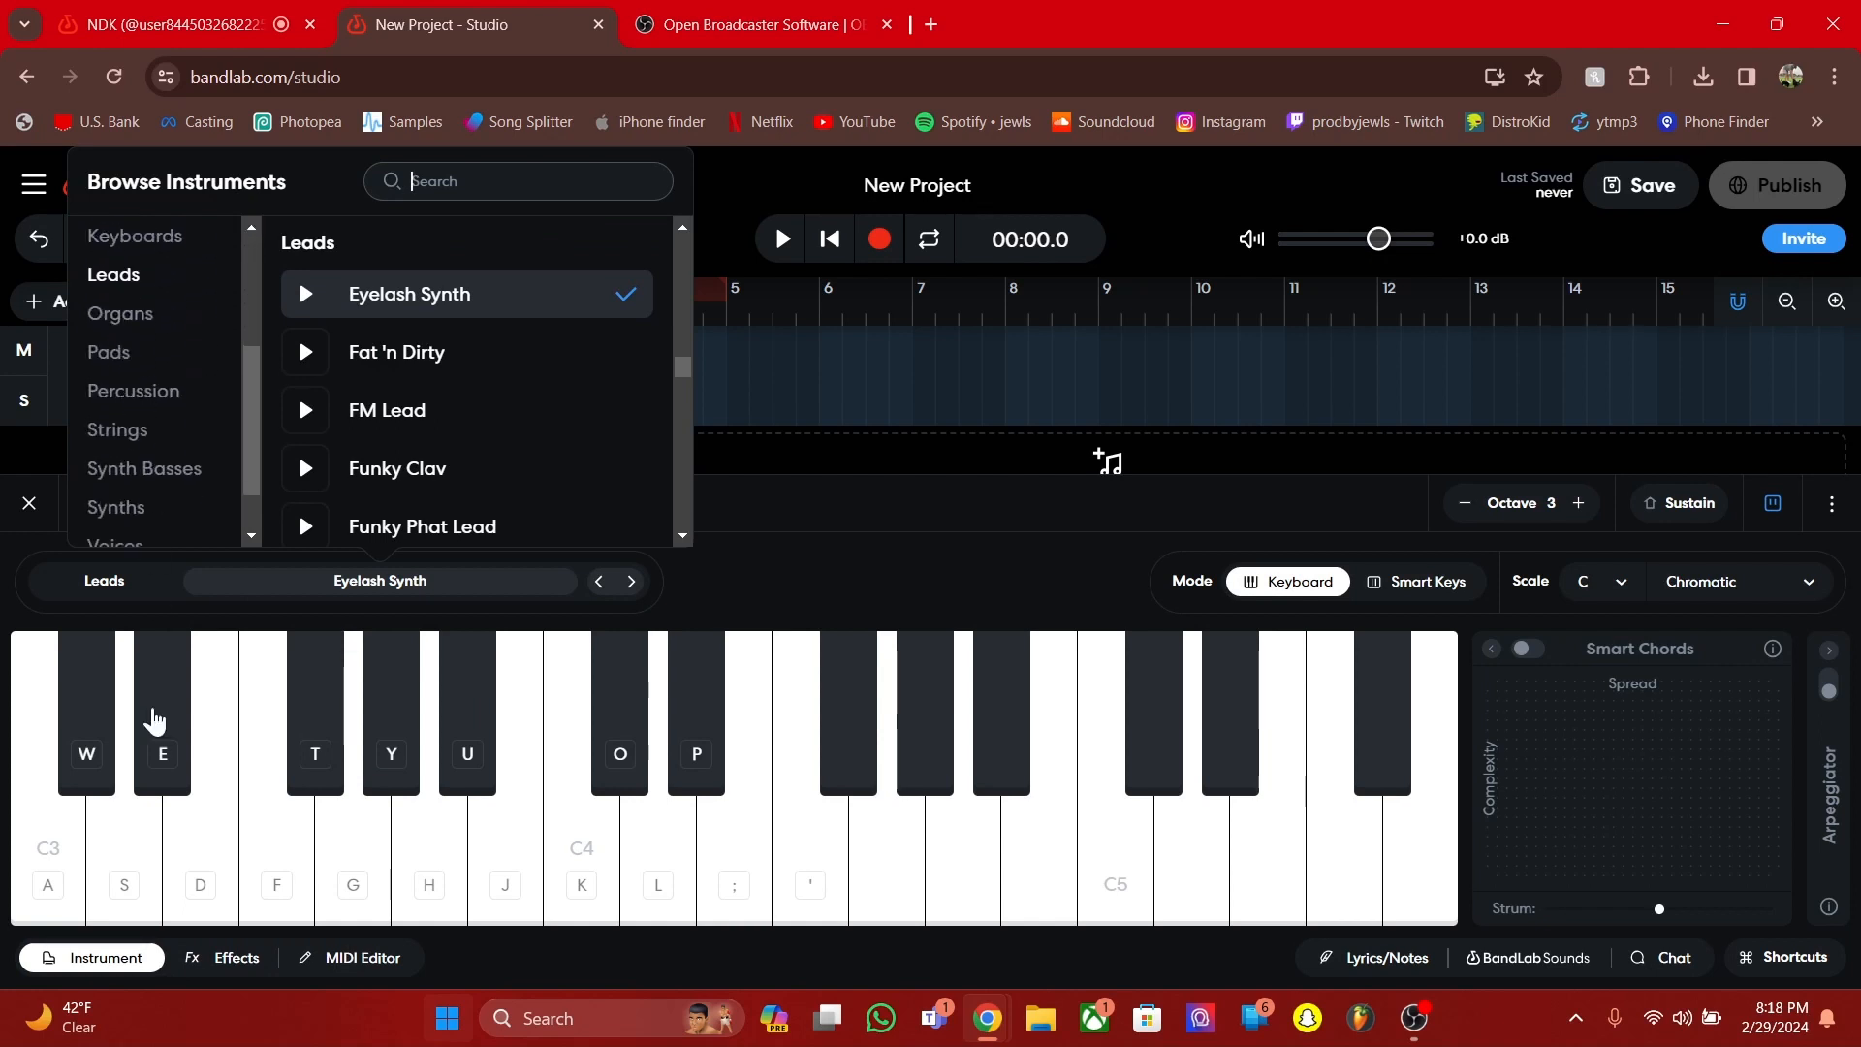
{"action": "left_click", "coordinate": [97, 960]}
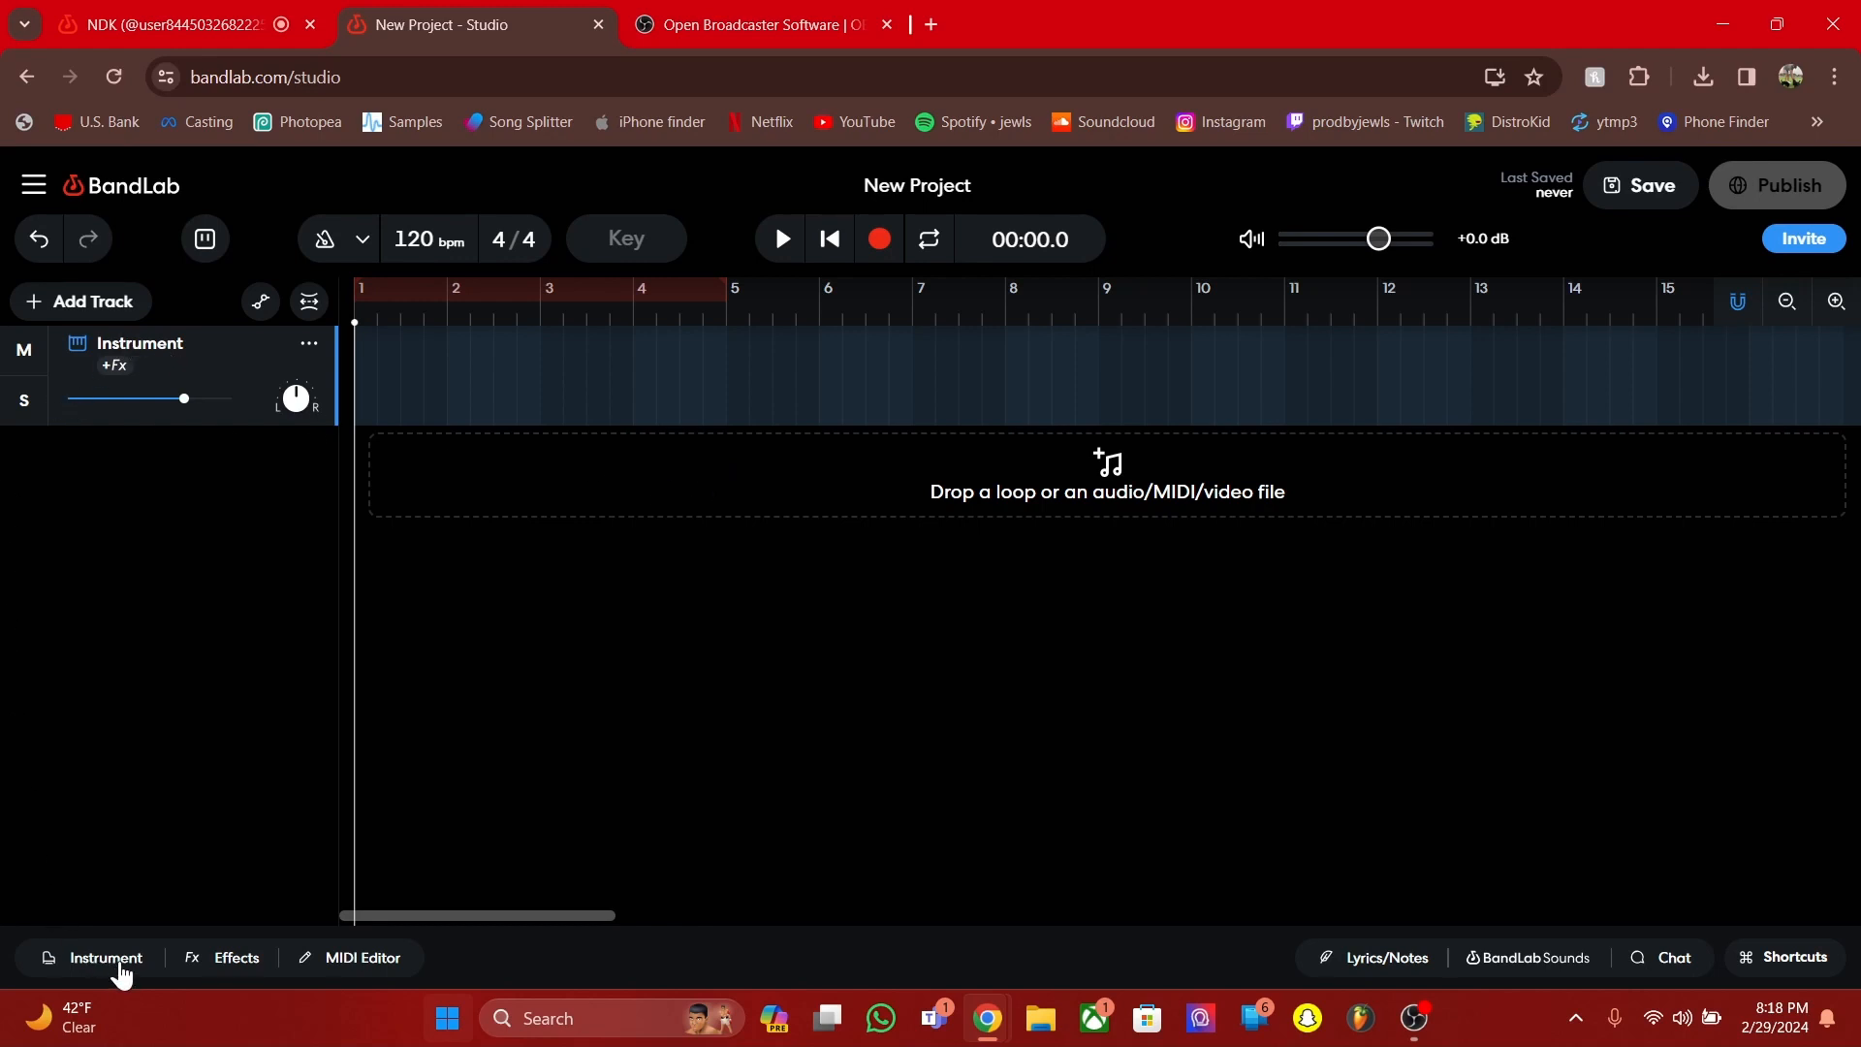
{"action": "left_click", "coordinate": [115, 959]}
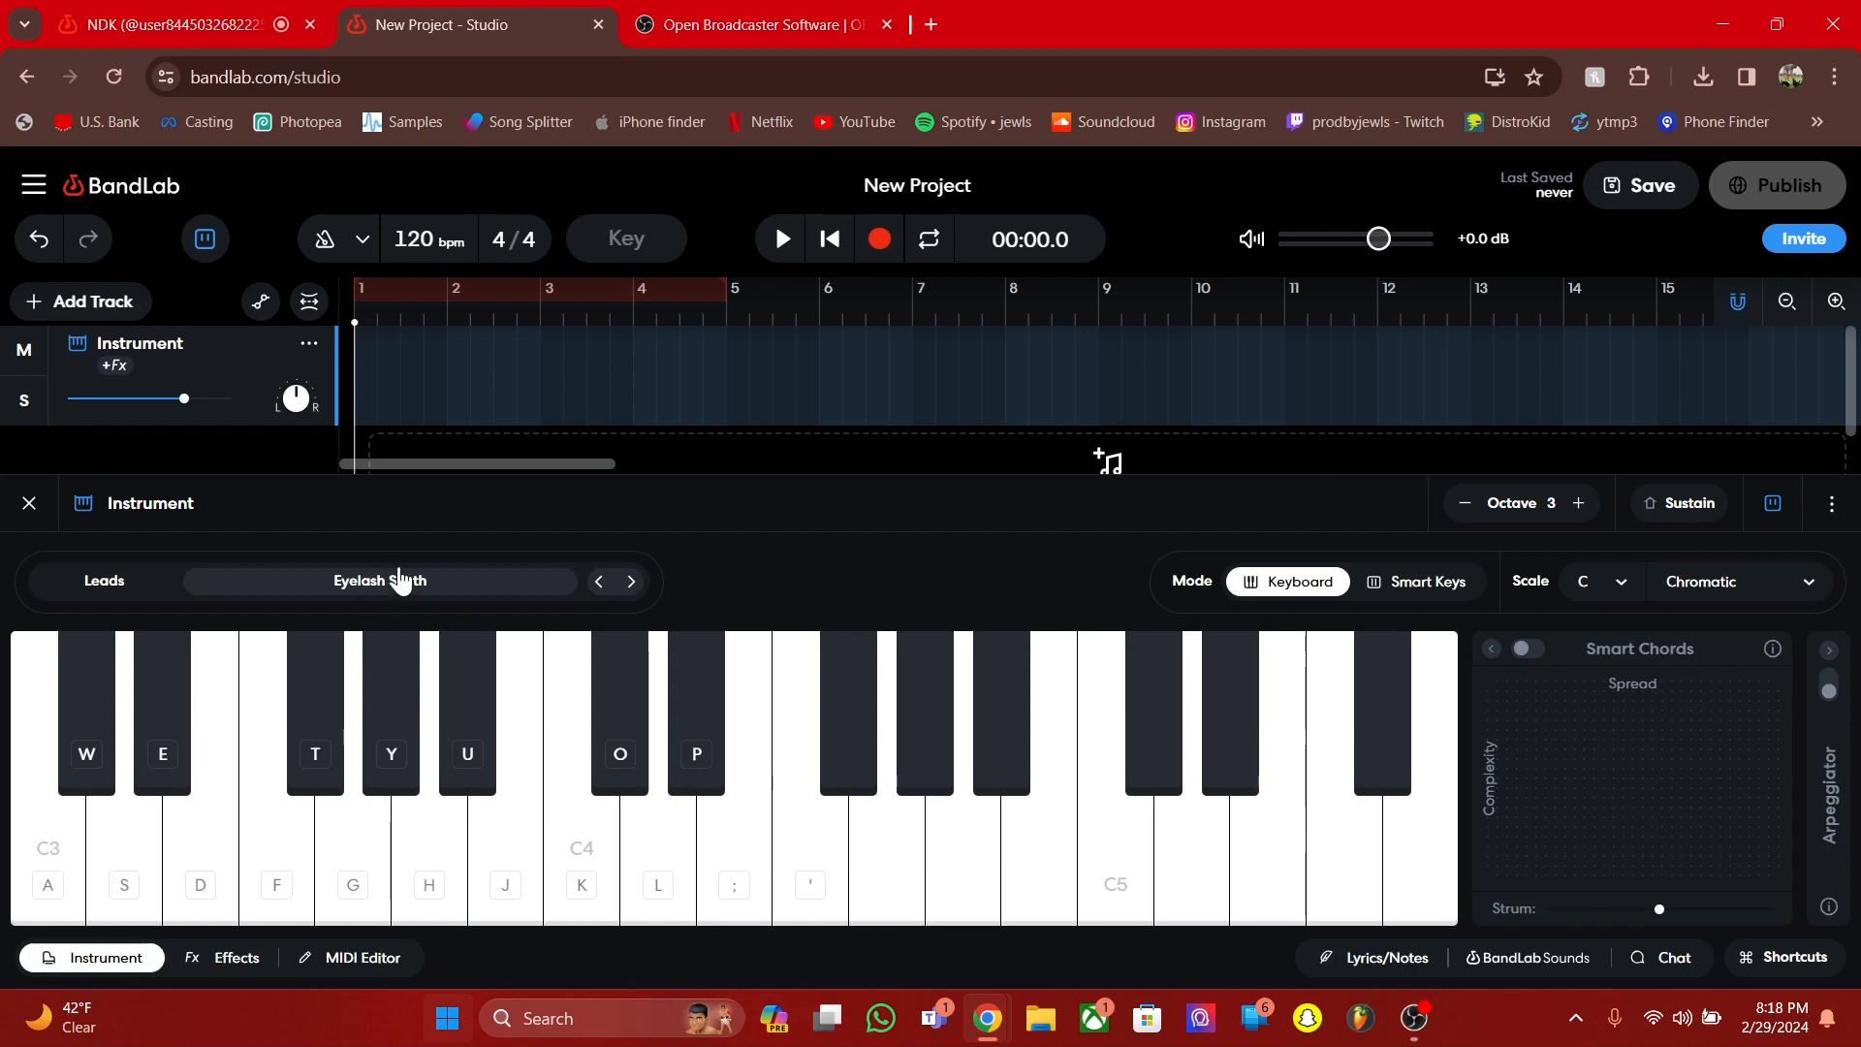
Try Smart Chords on the instrument, reducing the spread, and switch it off again
{"action": "left_click", "coordinate": [1527, 649]}
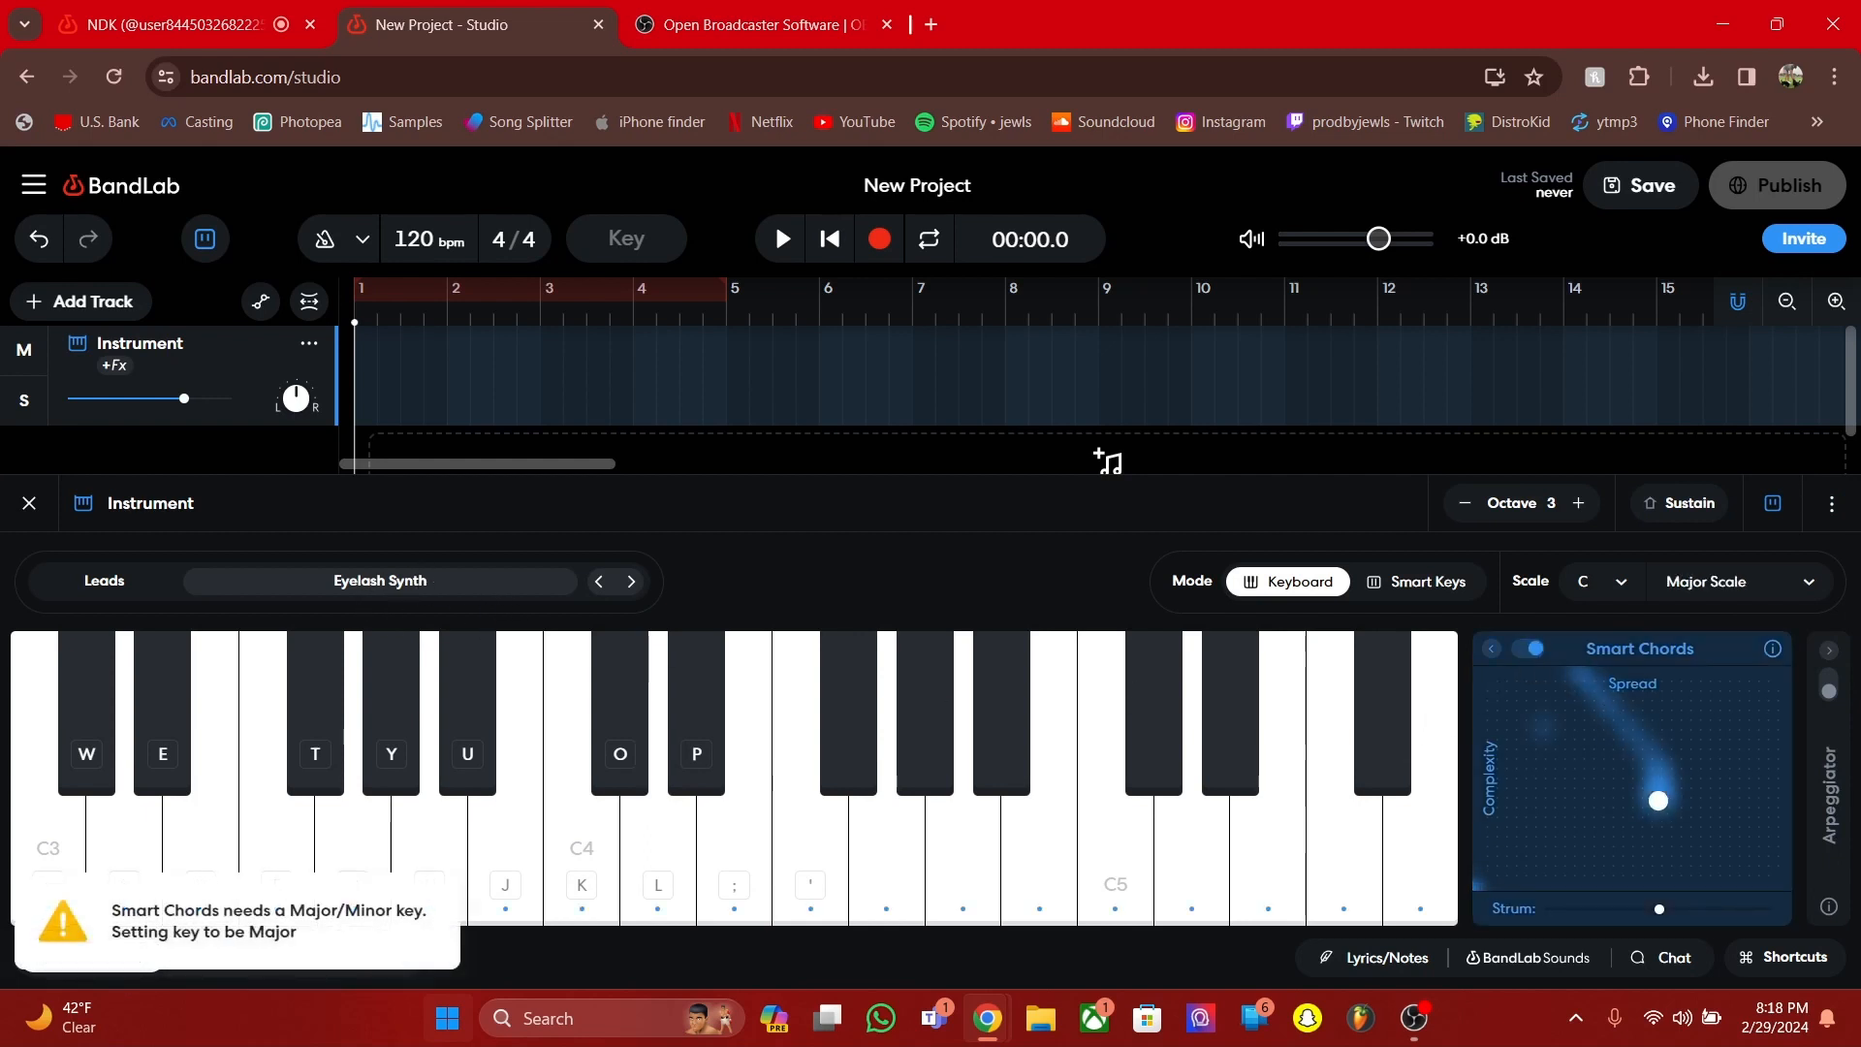
{"action": "left_click_drag", "start_coordinate": [1675, 769], "coordinate": [1585, 806]}
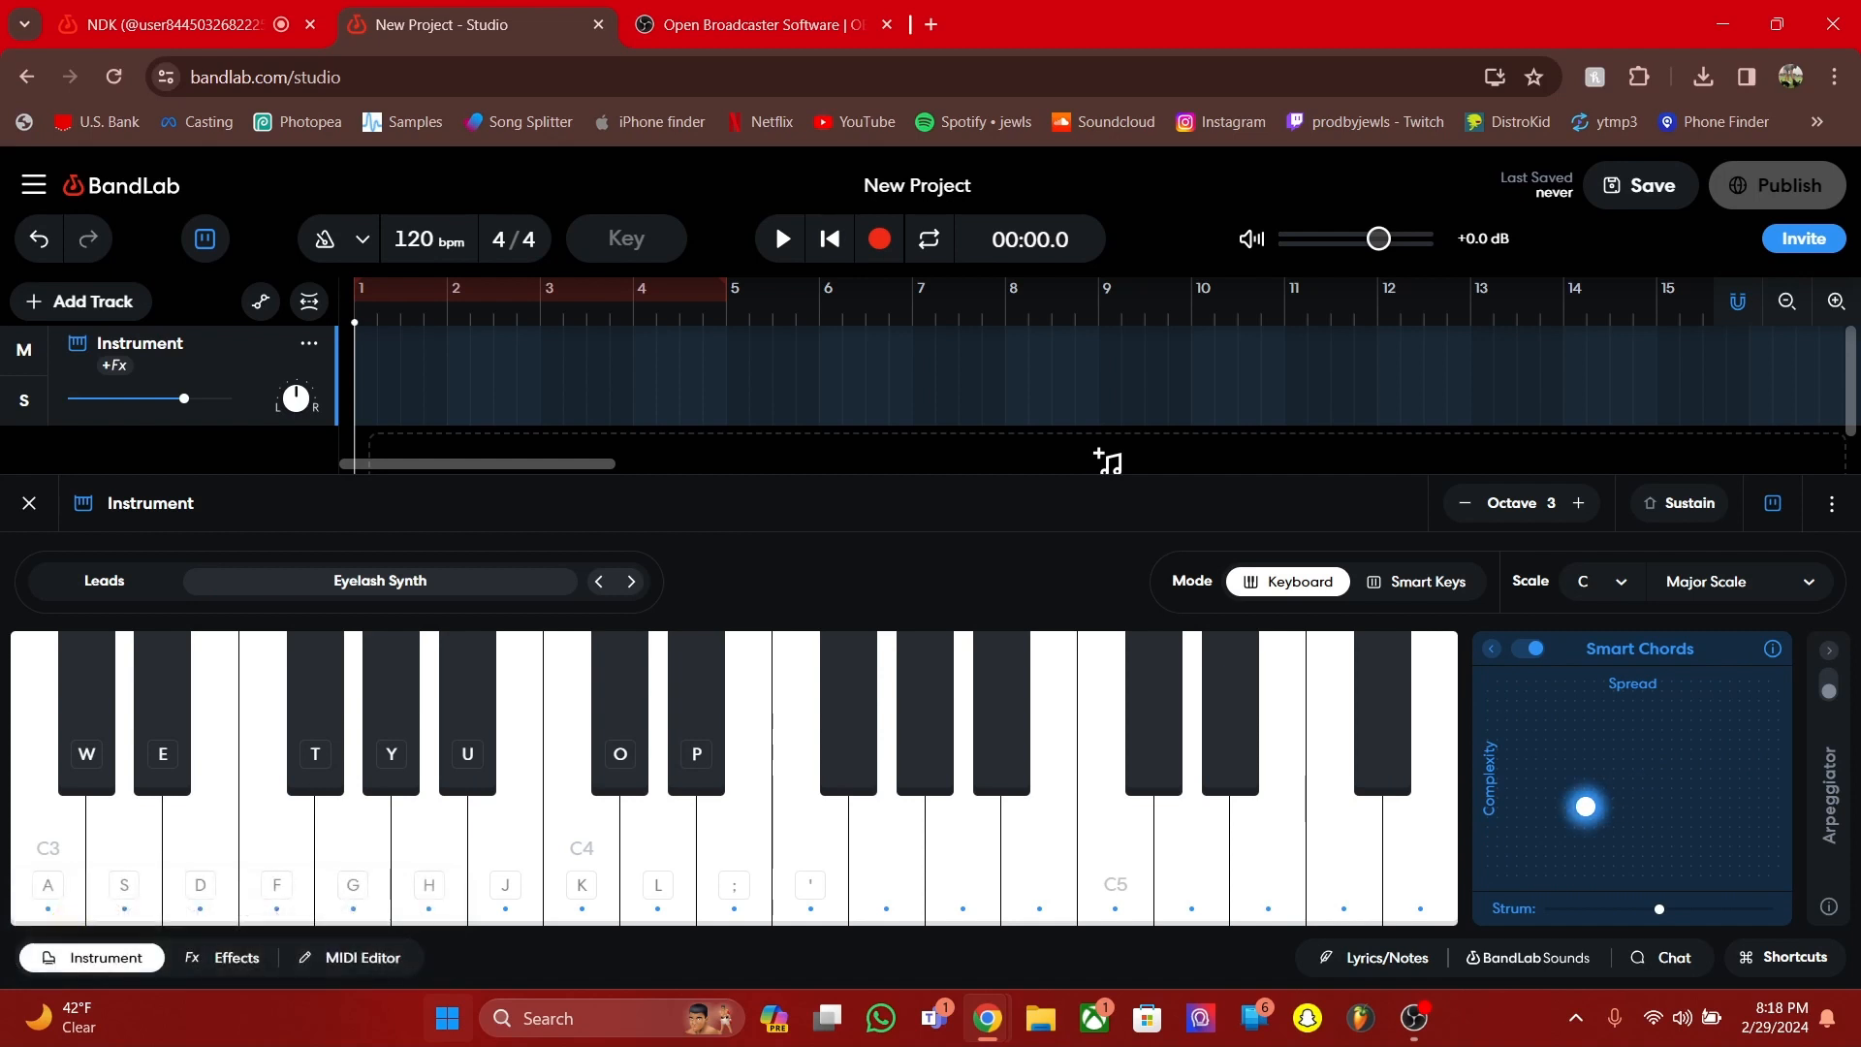
{"action": "left_click", "coordinate": [1529, 650]}
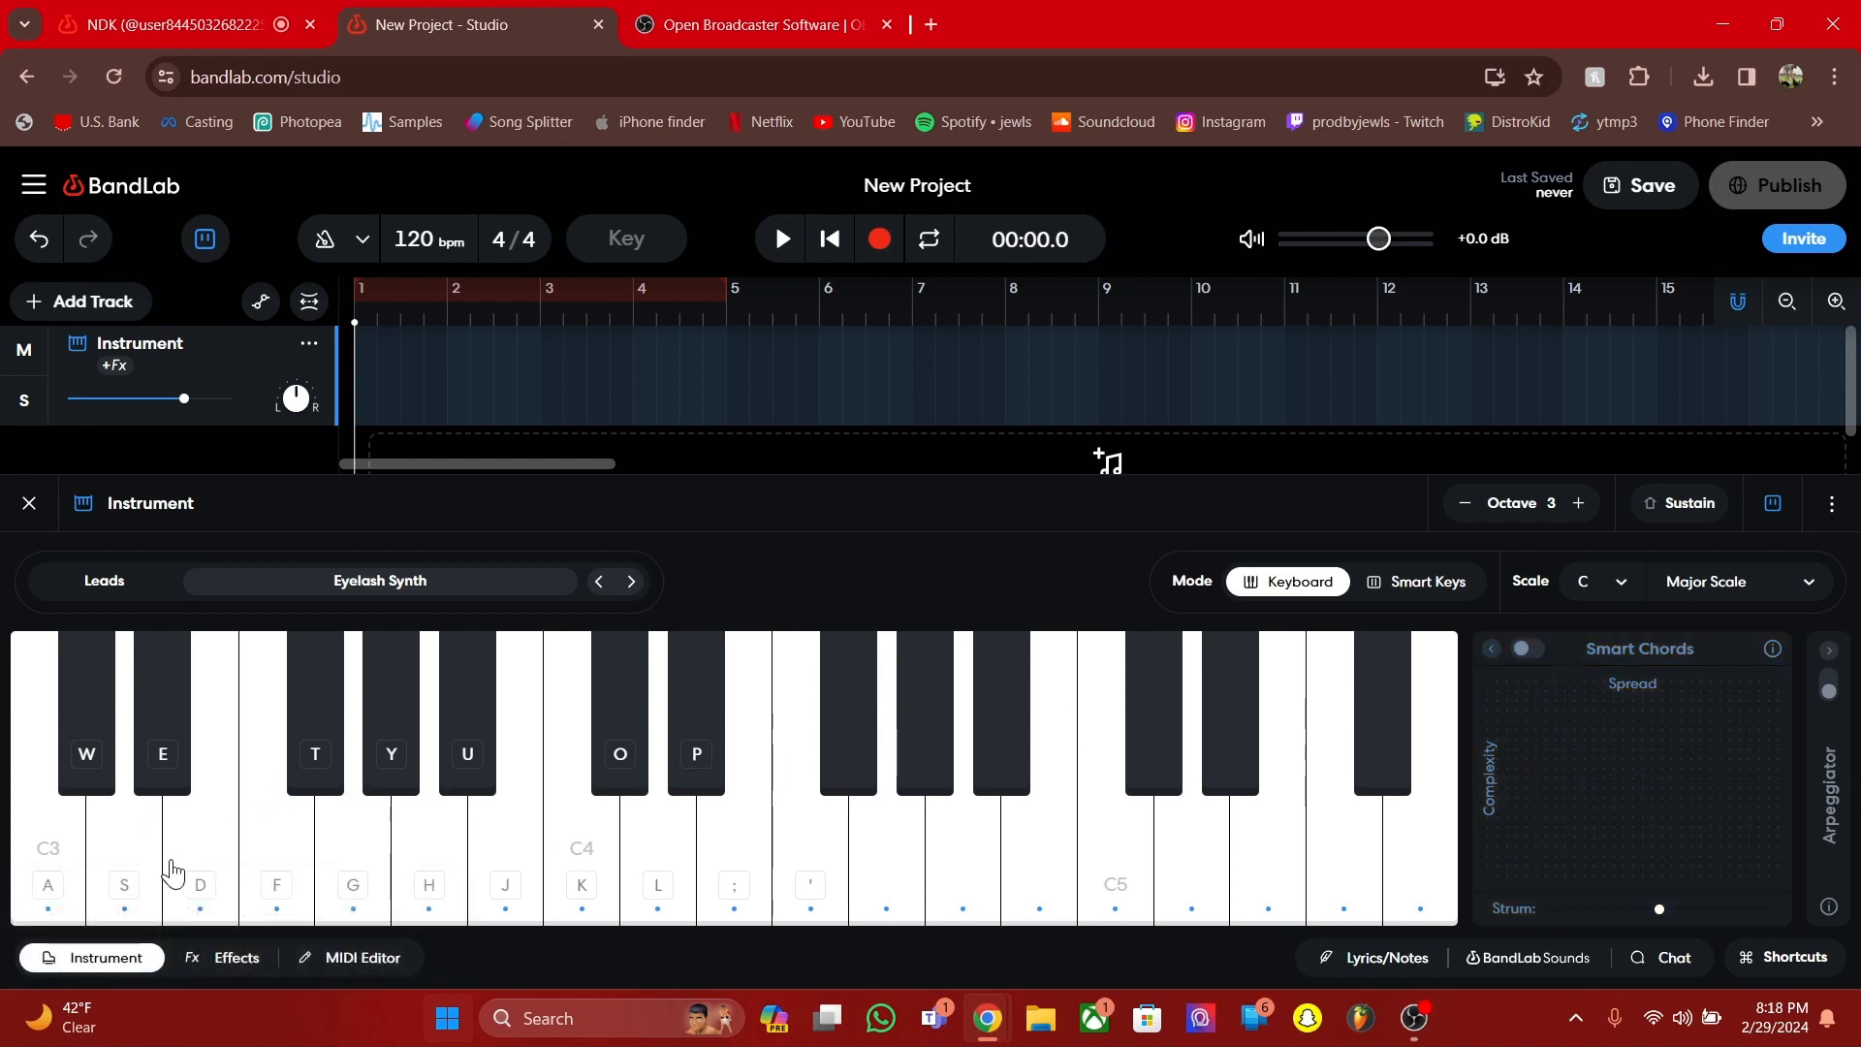
Play a run of notes across the virtual keyboard to hear the Eyelash Synth sound
{"action": "mouse_move", "coordinate": [172, 862]}
{"action": "left_mouse_down"}
{"action": "mouse_move", "coordinate": [745, 856]}
{"action": "mouse_move", "coordinate": [1063, 886]}
{"action": "mouse_move", "coordinate": [659, 849]}
{"action": "mouse_move", "coordinate": [507, 885]}
{"action": "mouse_move", "coordinate": [674, 885]}
{"action": "left_mouse_up"}
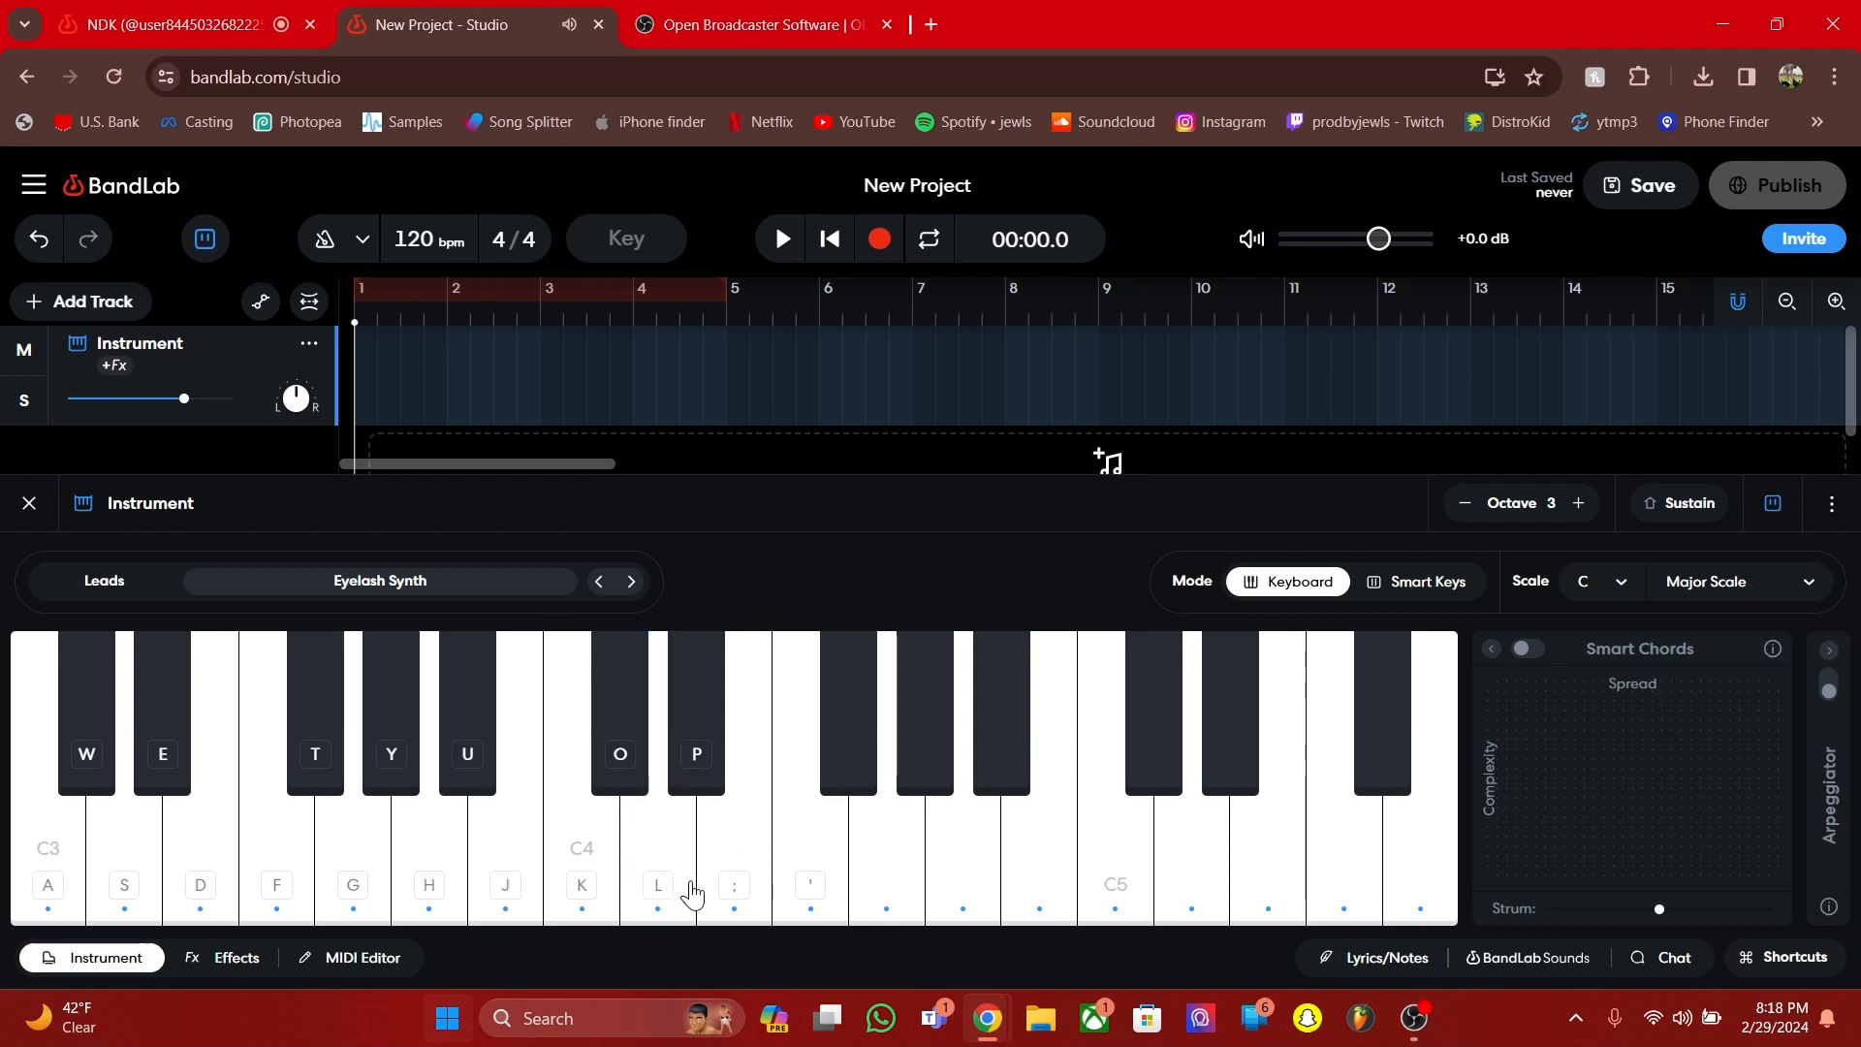
{"action": "key", "text": "j"}
{"action": "key", "text": "l"}
{"action": "key", "text": "g"}
{"action": "key", "text": "j"}
{"action": "key", "text": "e"}
{"action": "key", "text": "l"}
{"action": "key", "text": "j"}
{"action": "left_click", "coordinate": [762, 865]}
{"action": "left_click", "coordinate": [820, 860]}
{"action": "left_click", "coordinate": [1047, 883]}
{"action": "left_click", "coordinate": [717, 884]}
{"action": "left_click", "coordinate": [574, 886]}
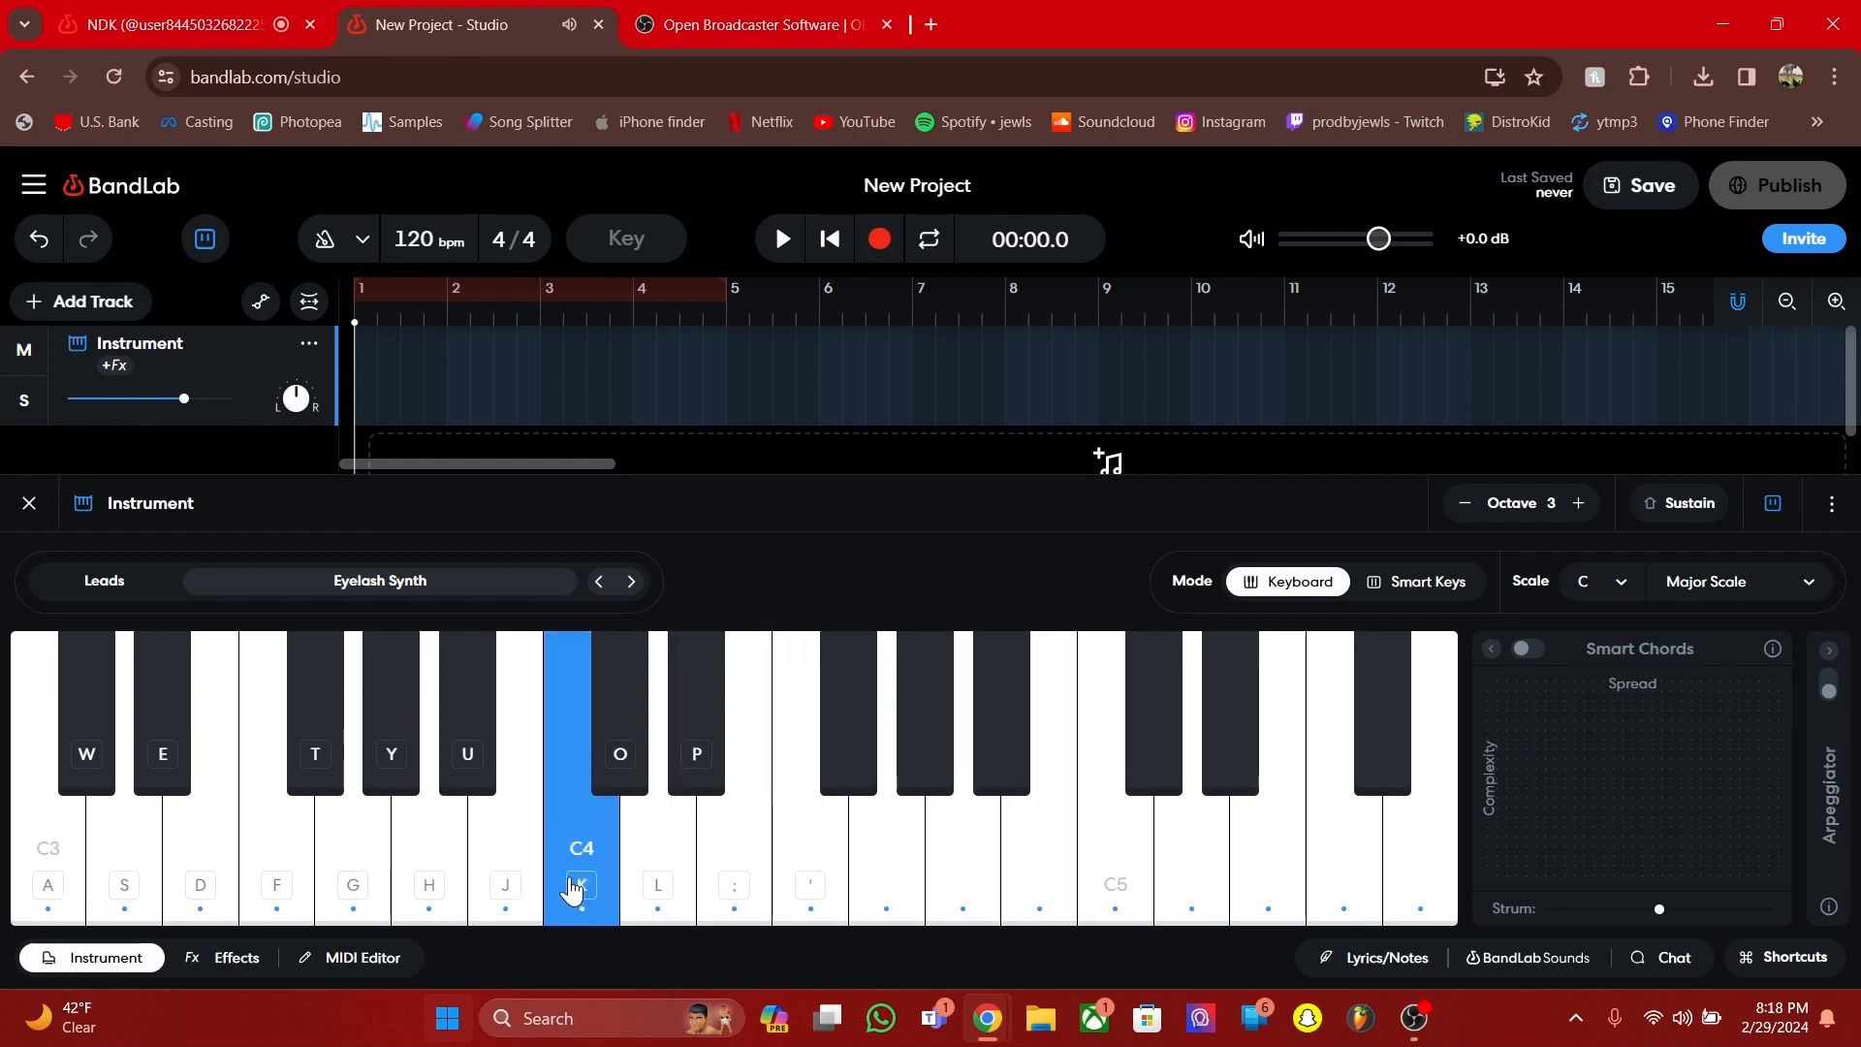
Draw a full-bar chord of G#3, C4 and D#4 in bar 1 of the MIDI editor and play it back
{"action": "left_click", "coordinate": [379, 961]}
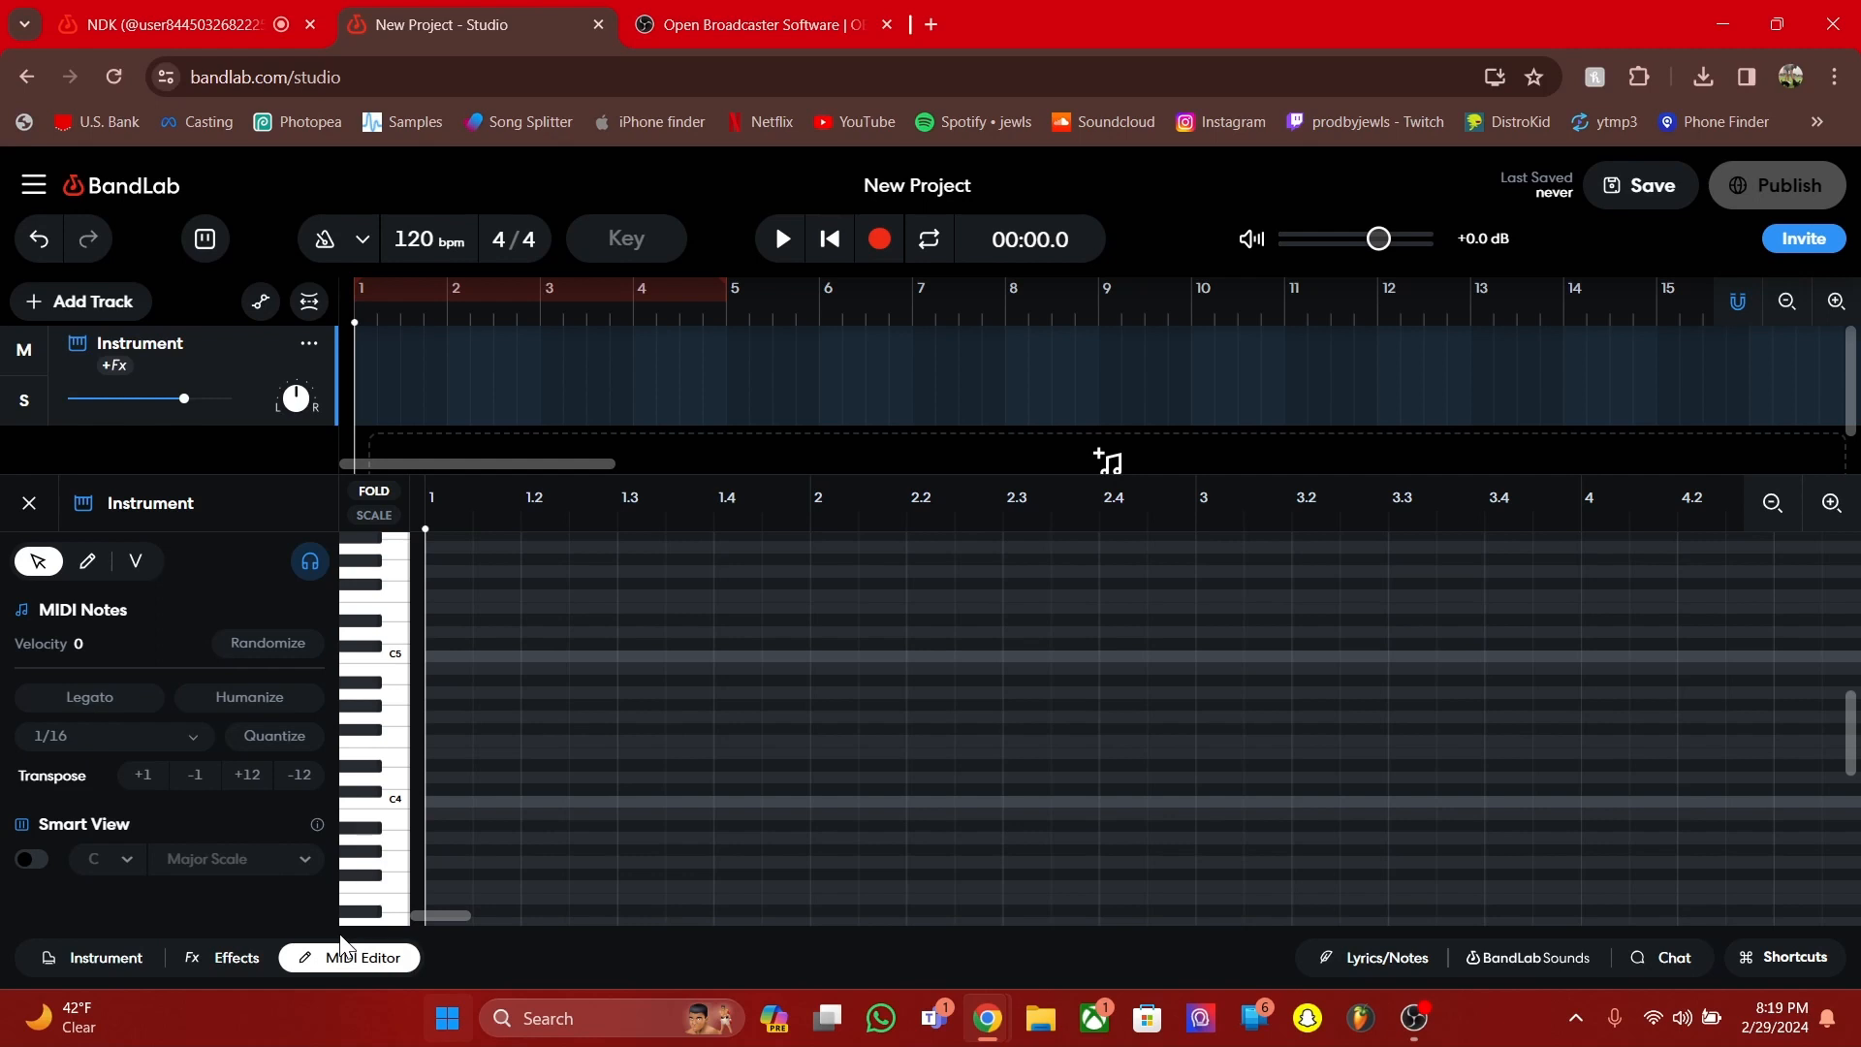
{"action": "scroll", "coordinate": [513, 717], "scroll_direction": "down", "scroll_amount": 3}
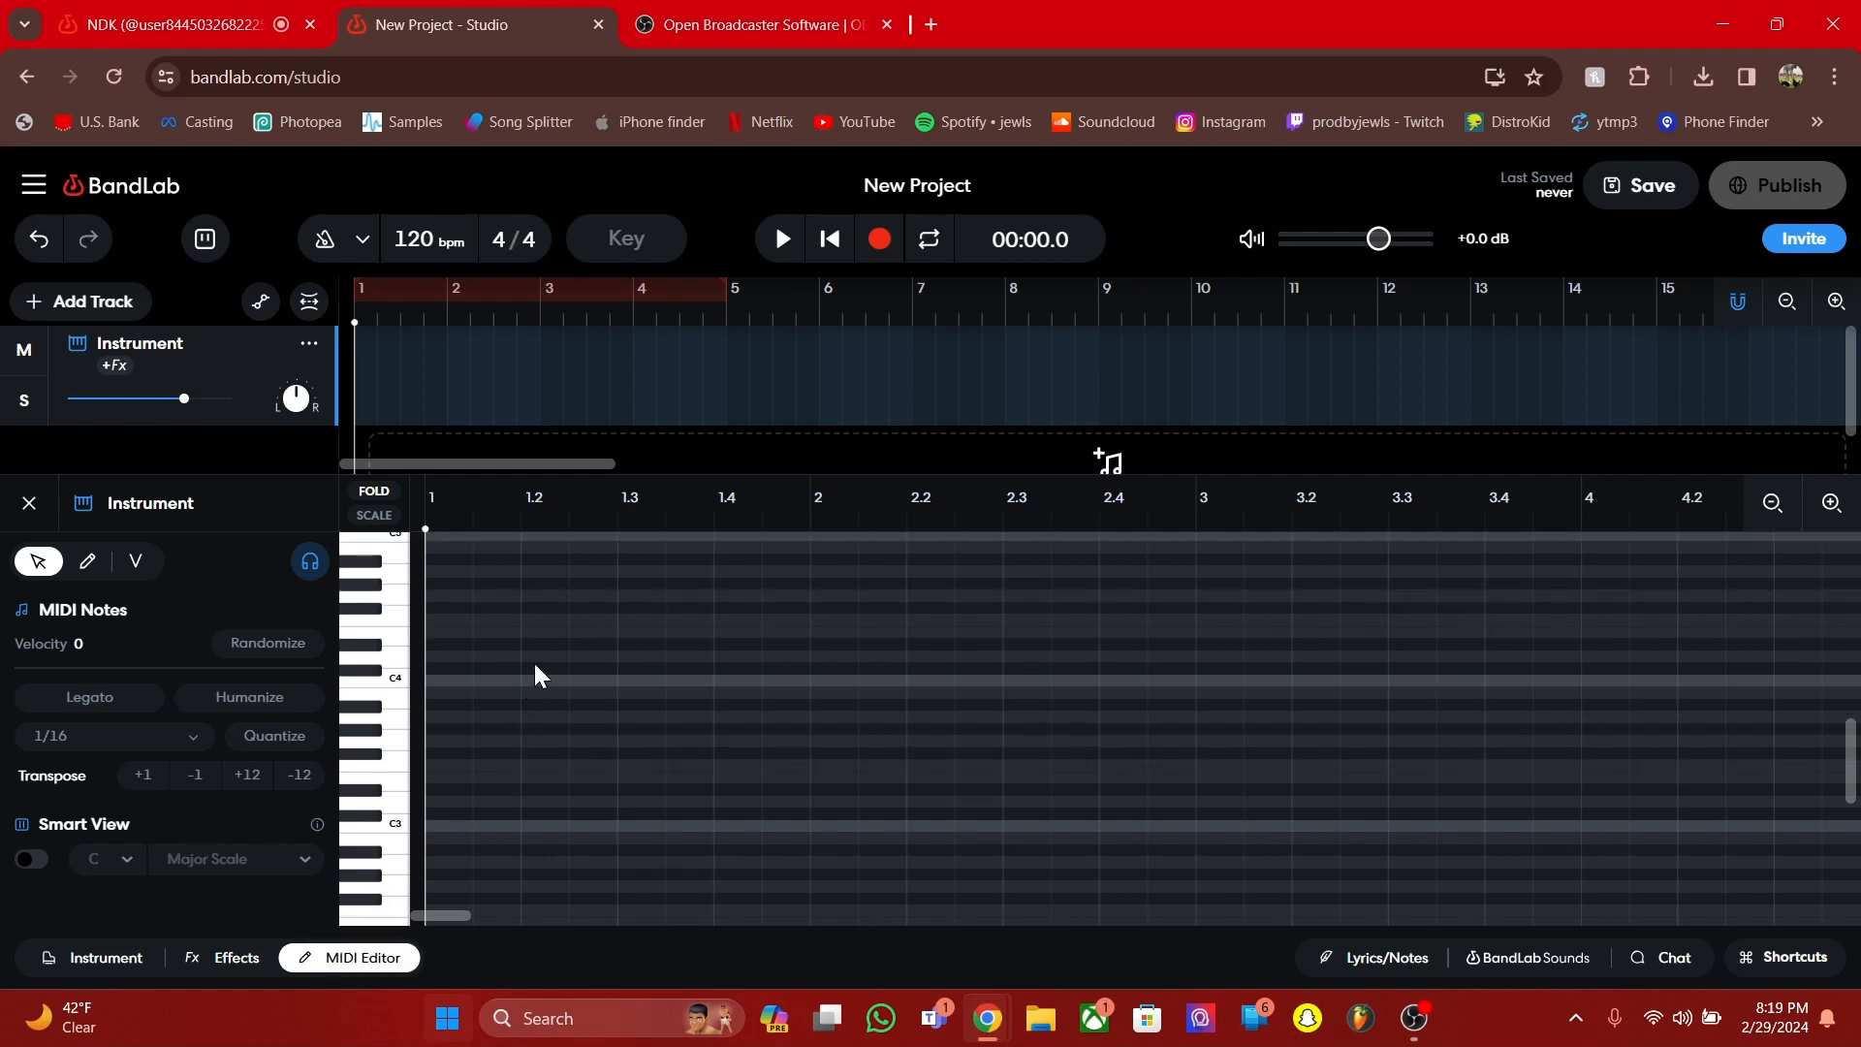
{"action": "double_click", "coordinate": [488, 621]}
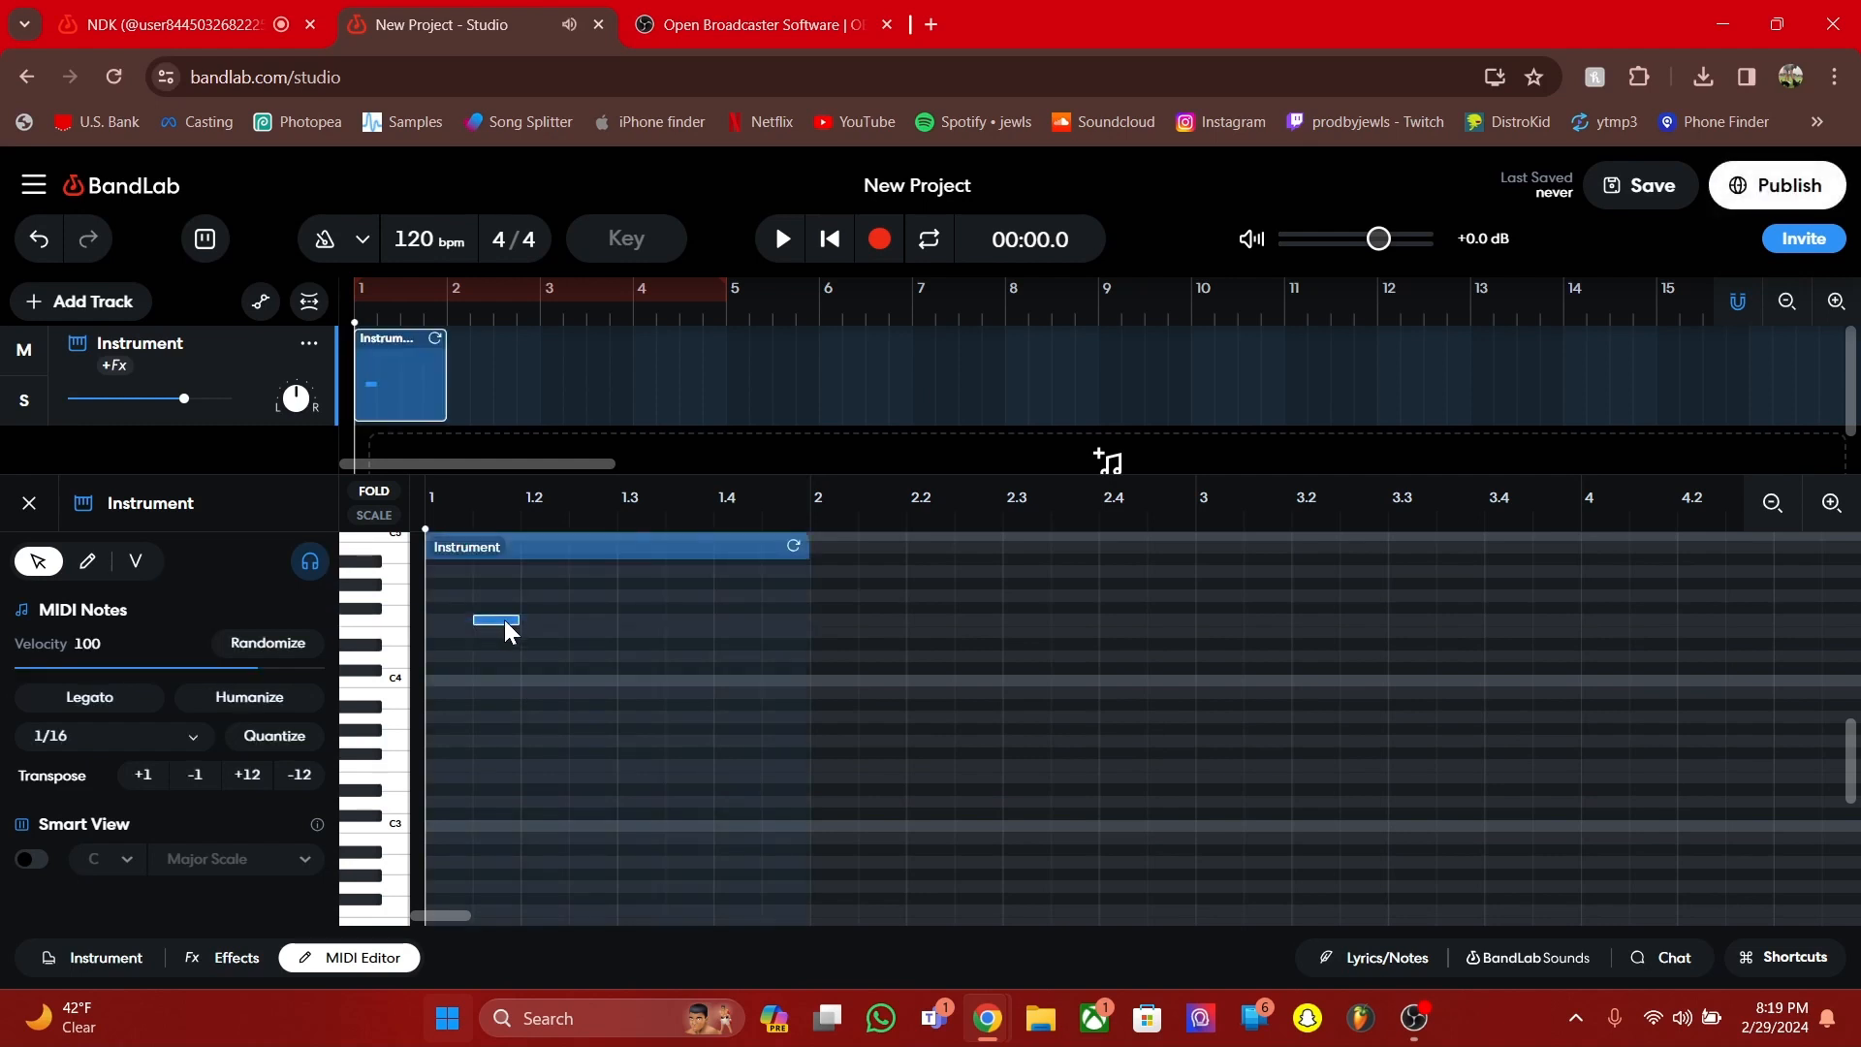
{"action": "left_click", "coordinate": [499, 620]}
{"action": "left_click_drag", "start_coordinate": [495, 623], "coordinate": [486, 638]}
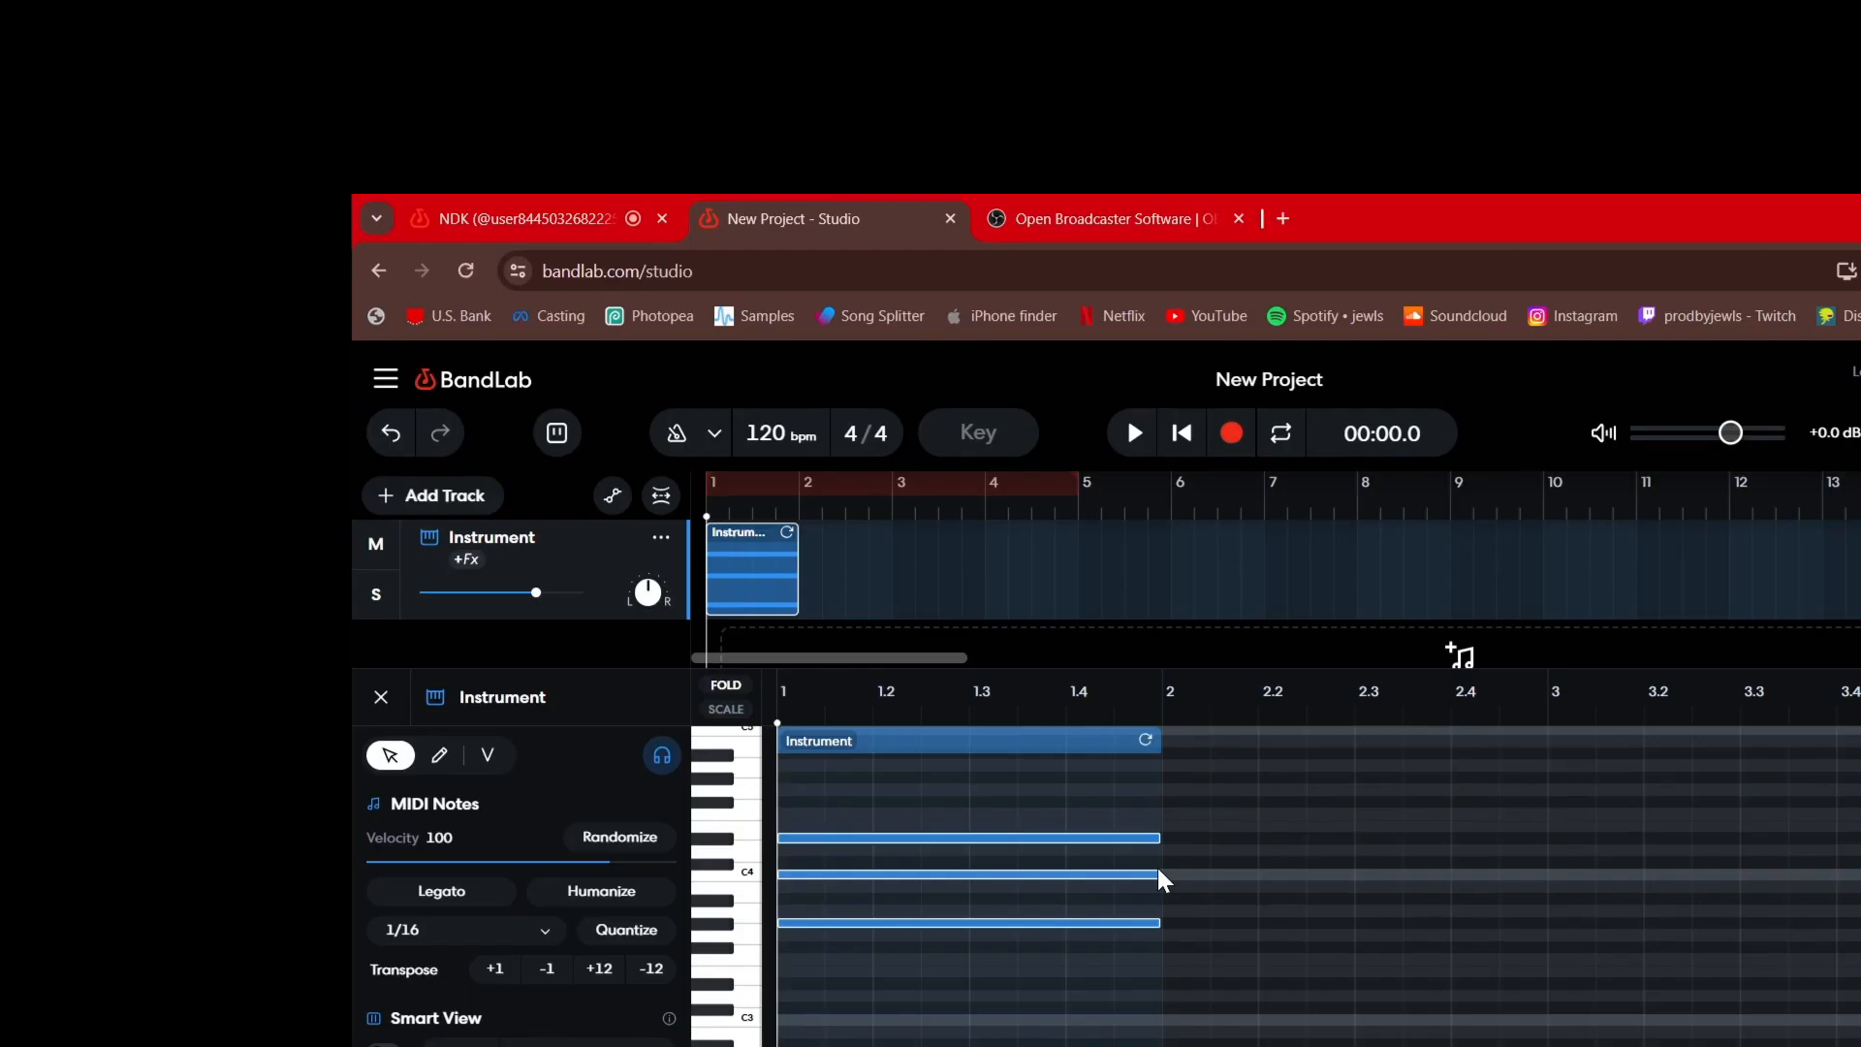
{"action": "left_click", "coordinate": [1134, 433]}
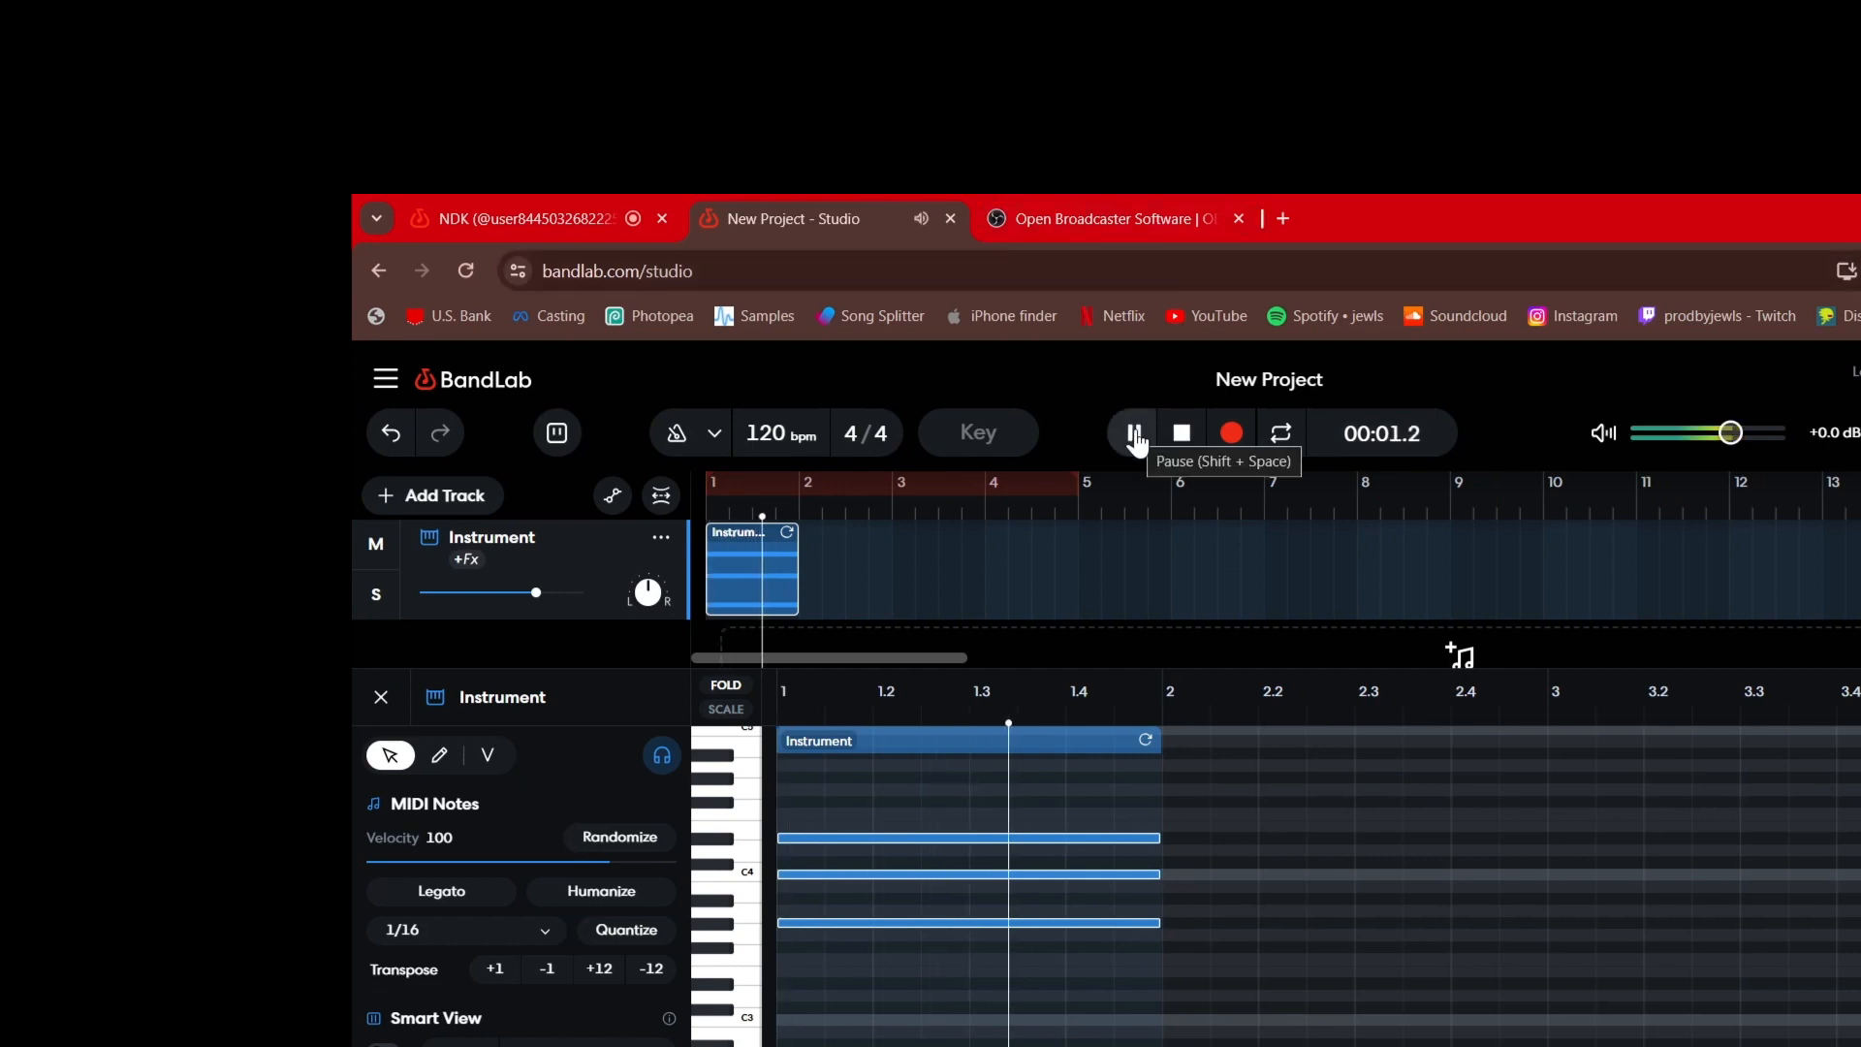
{"action": "left_click", "coordinate": [1134, 434]}
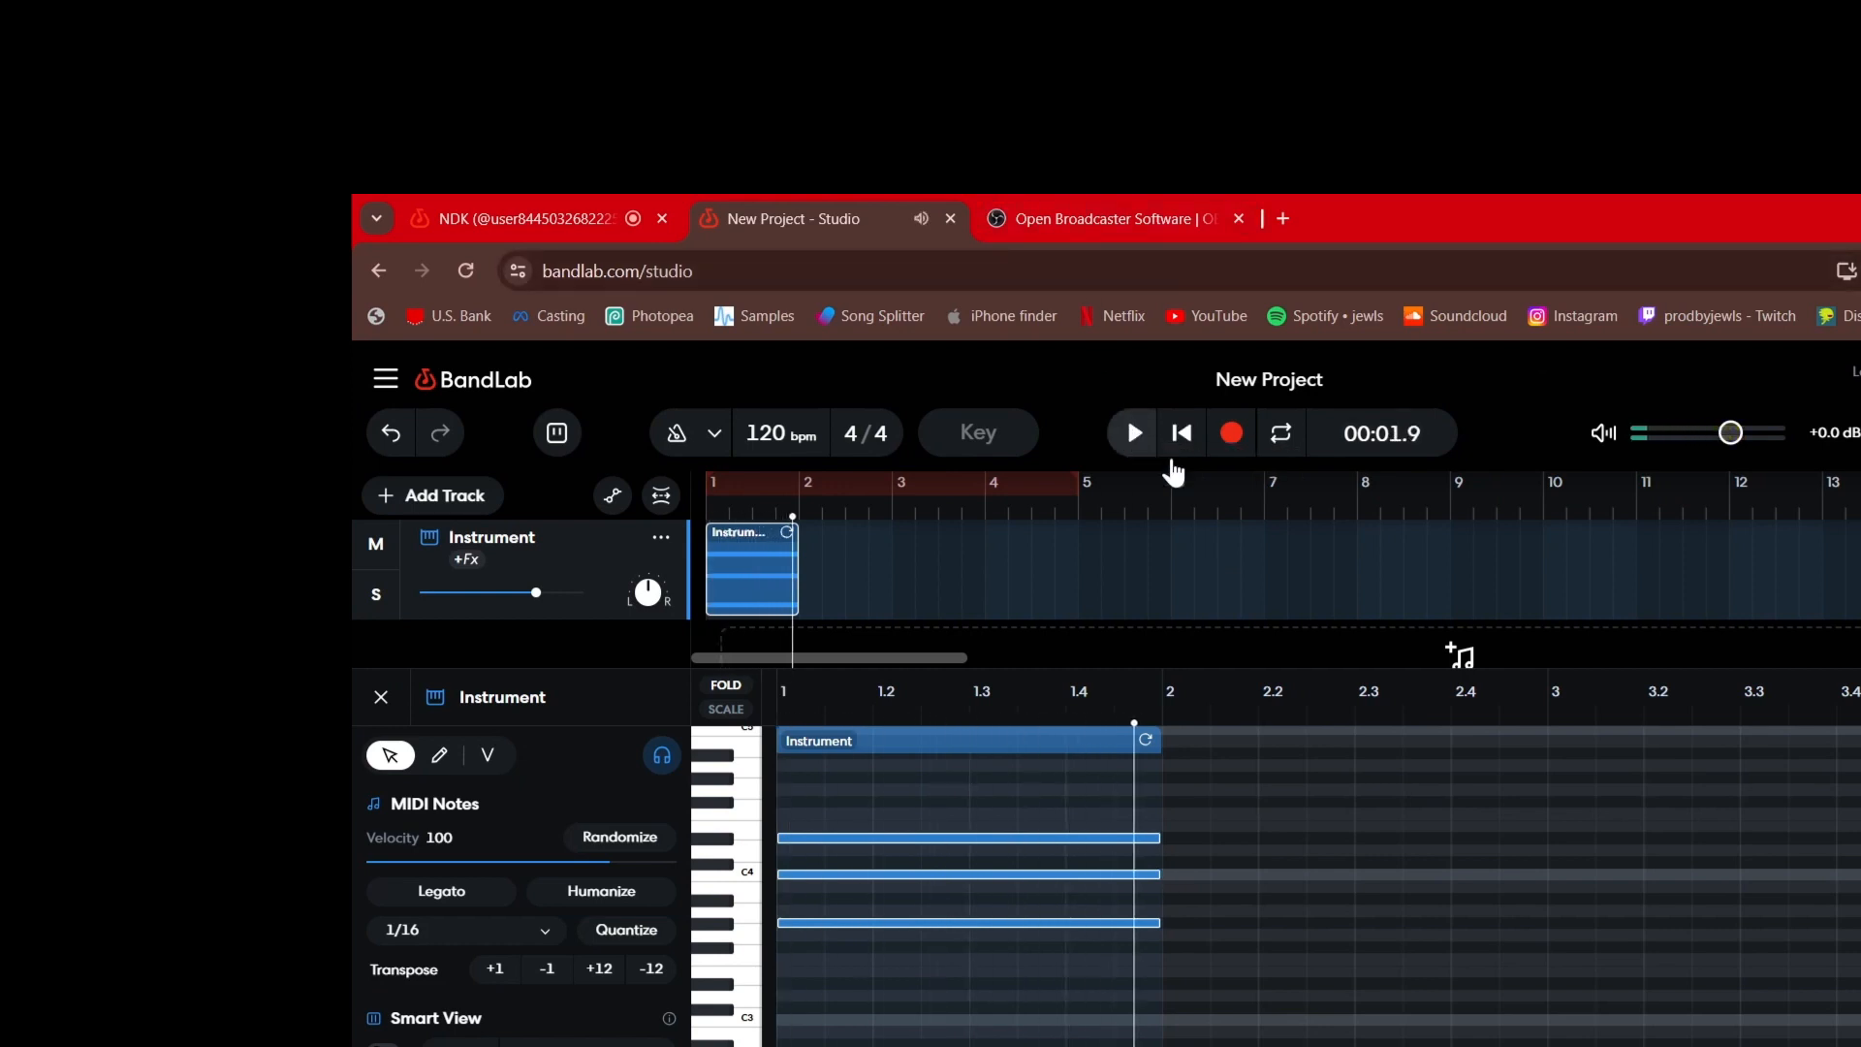
Add a full-bar chord of C4, G#3 and F3 in bar 2 and play both chords from the start
{"action": "double_click", "coordinate": [1230, 877]}
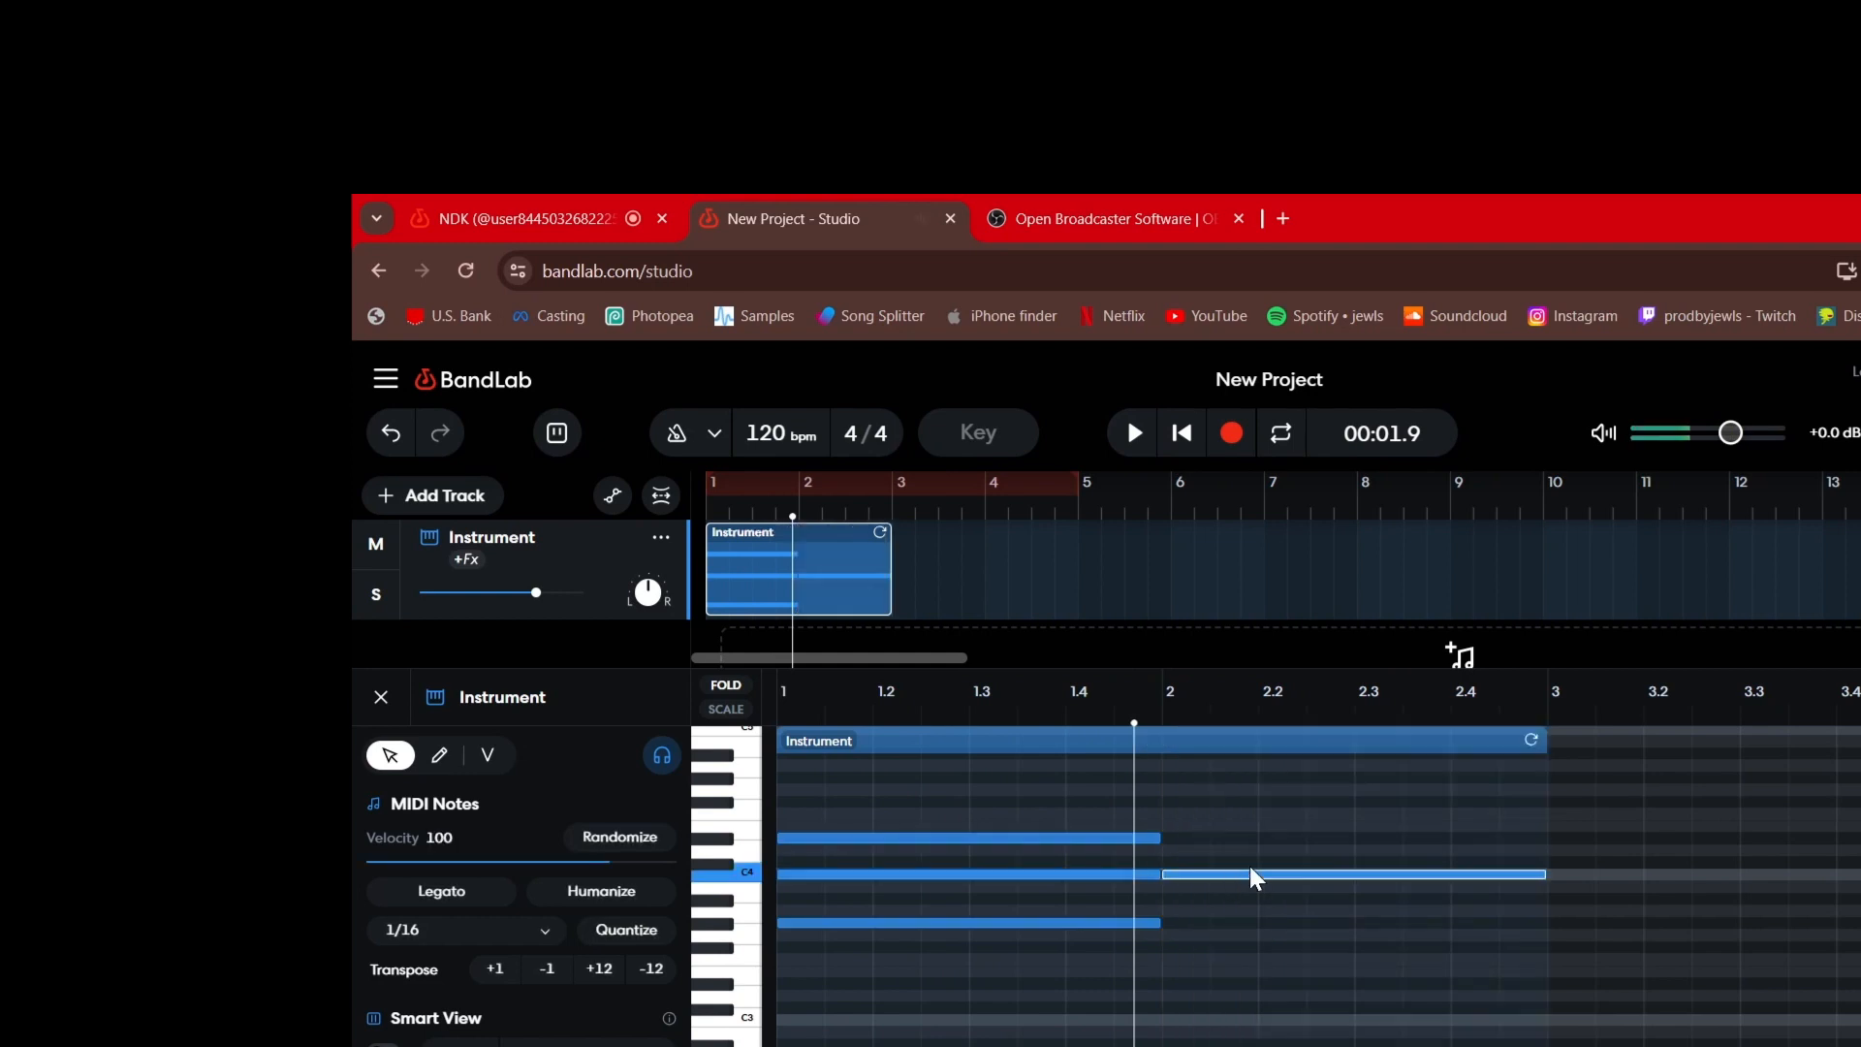
{"action": "double_click", "coordinate": [1231, 923]}
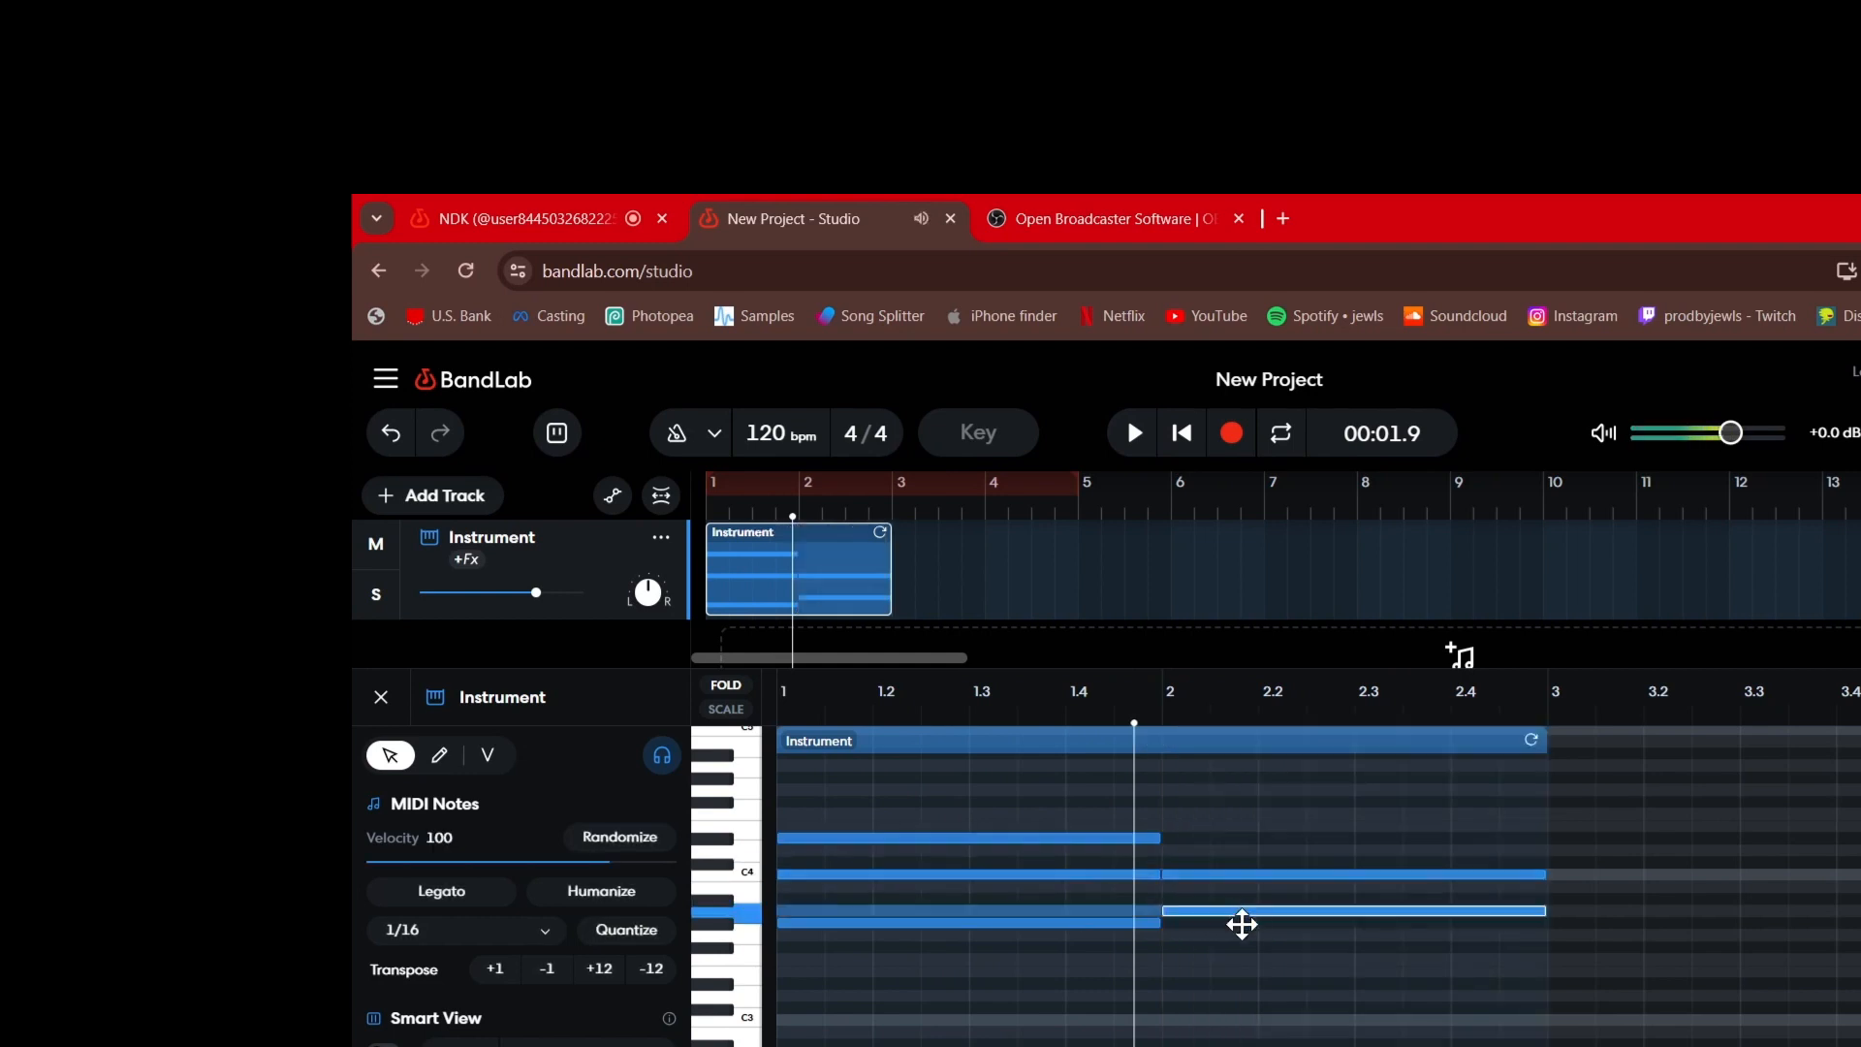
{"action": "double_click", "coordinate": [1194, 958]}
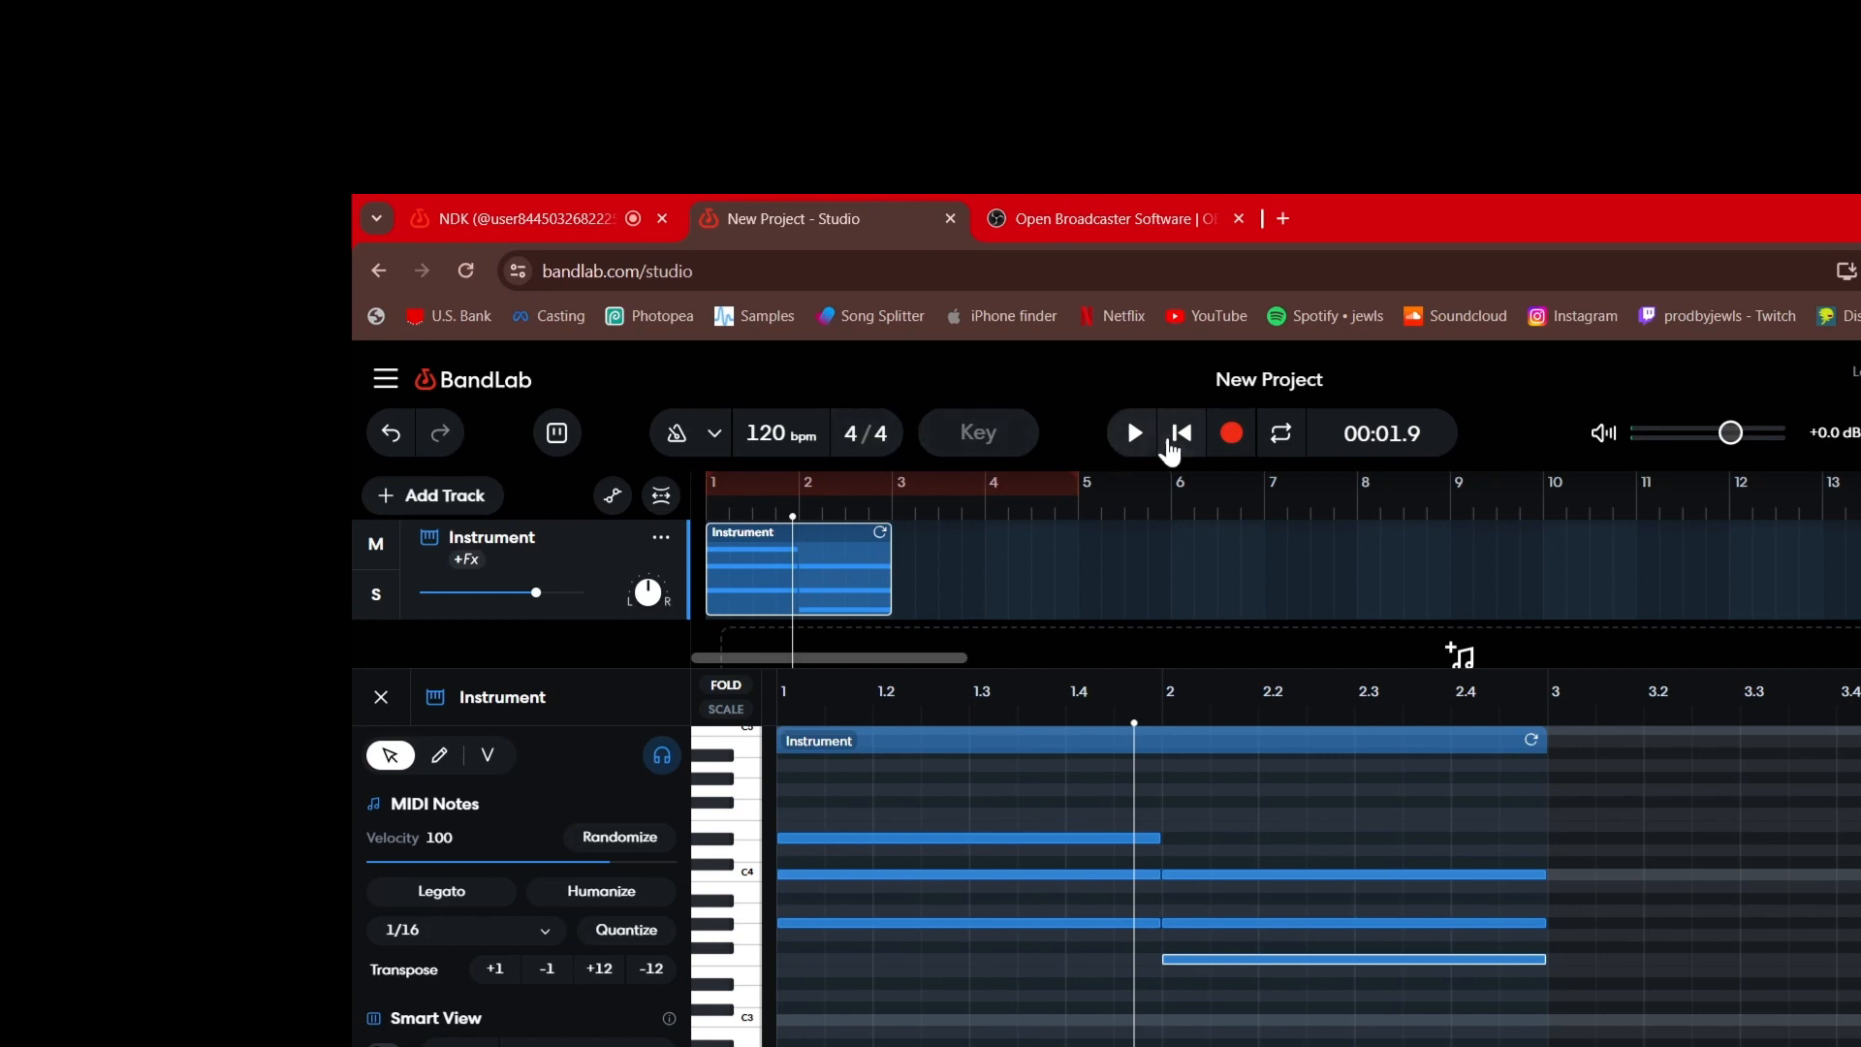
{"action": "left_click", "coordinate": [1174, 438]}
{"action": "left_click", "coordinate": [1138, 435]}
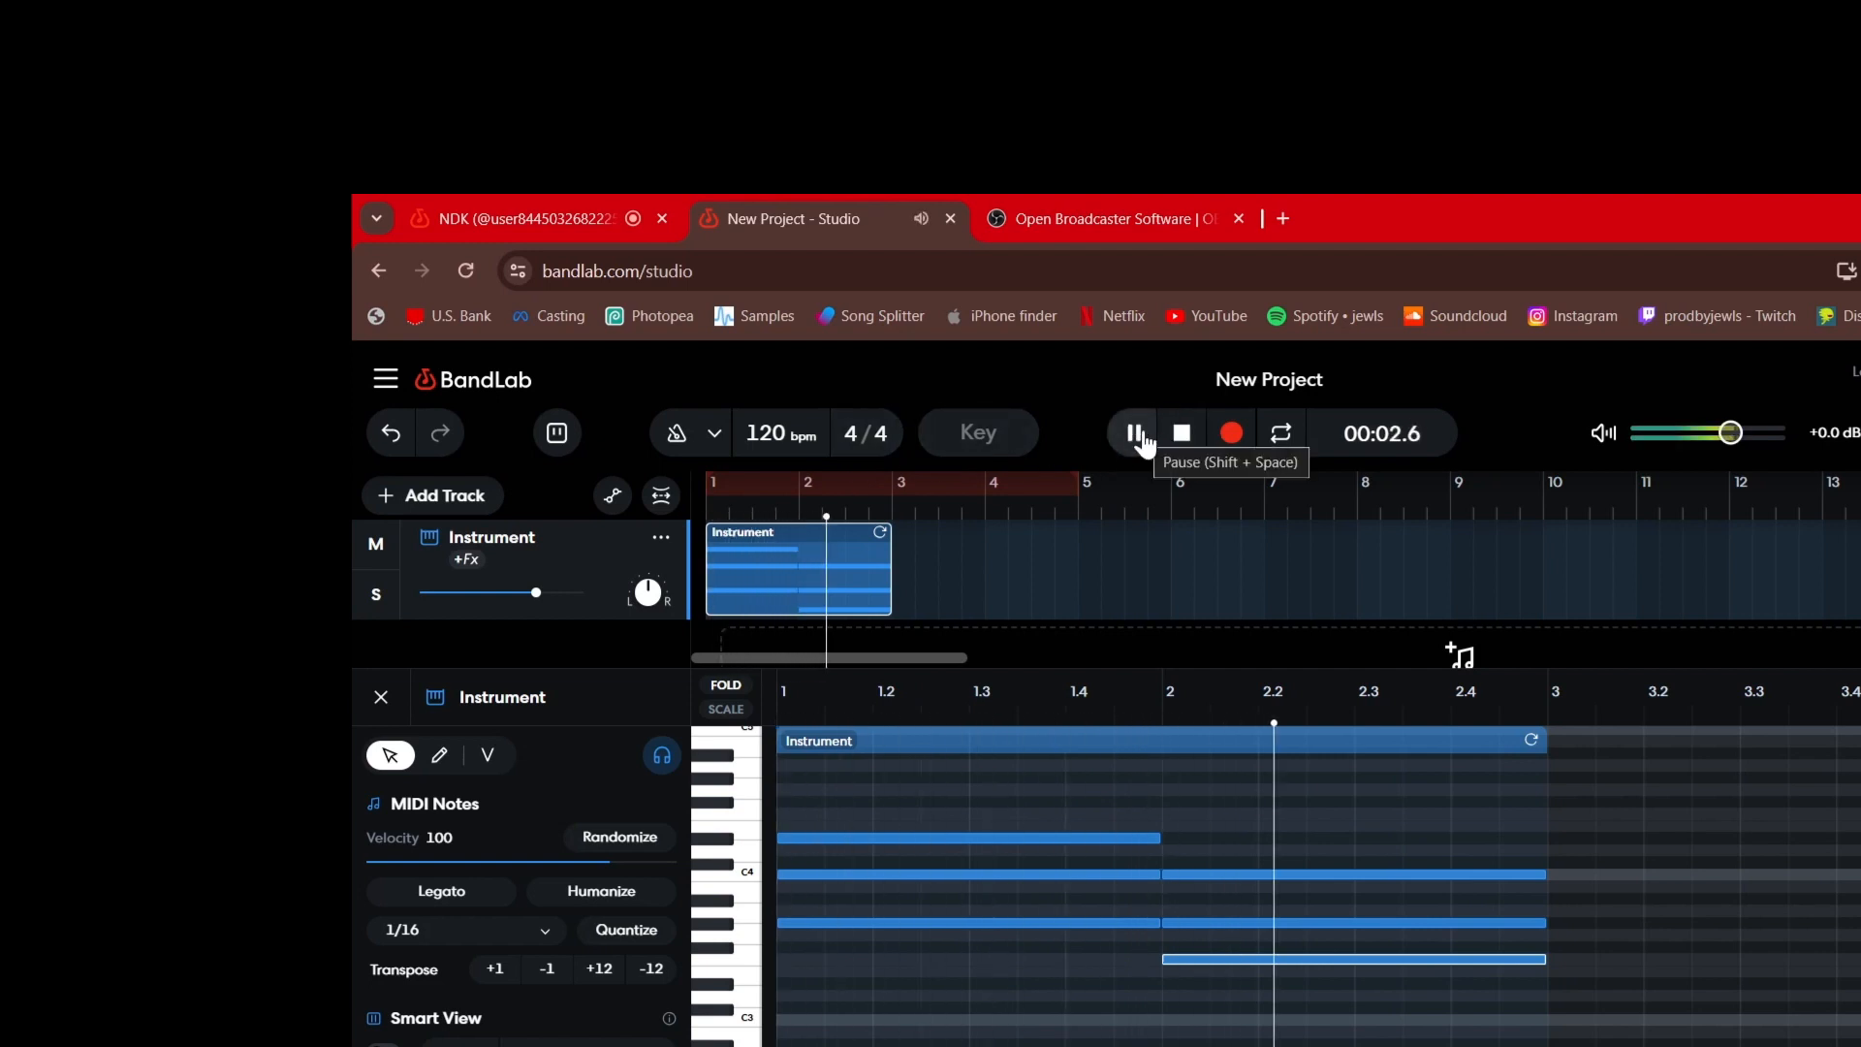
{"action": "left_click", "coordinate": [1136, 435]}
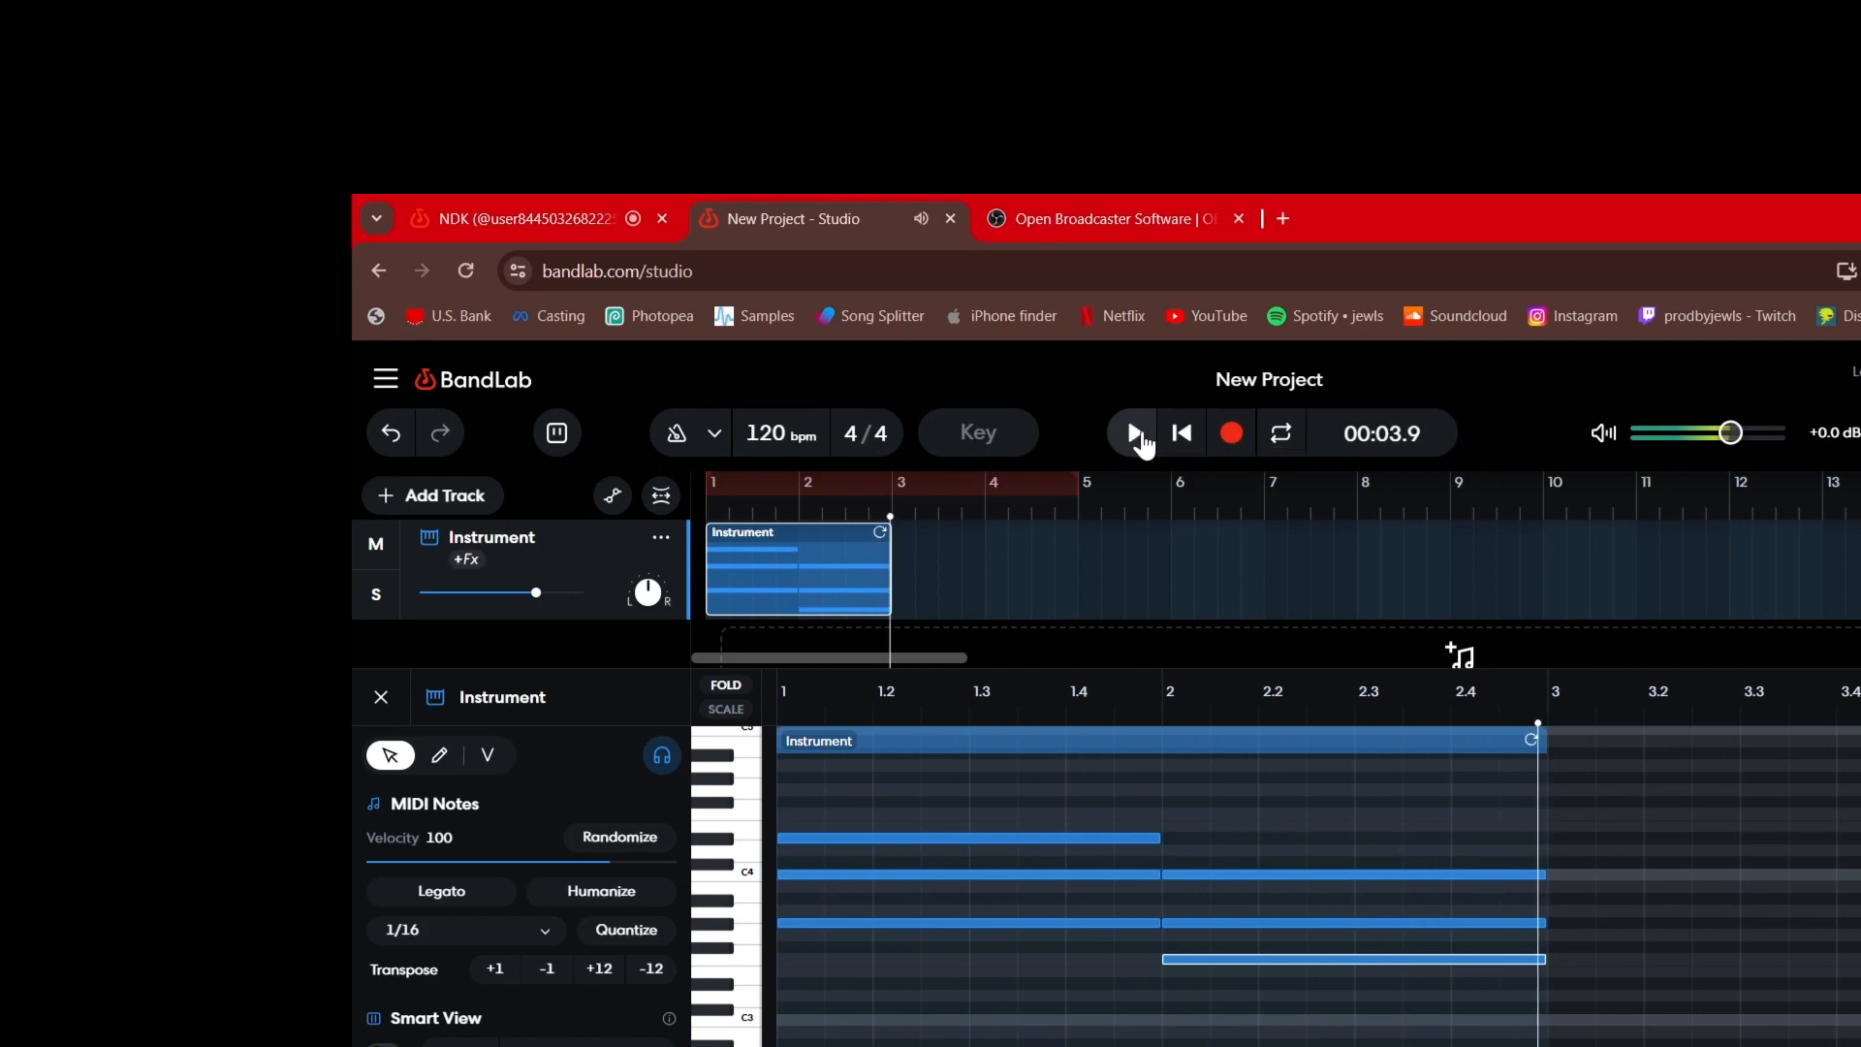
Add a full-bar chord of G4, D#4 and G#3 in bar 3 of the MIDI editor and return the playhead to the start
{"action": "double_click", "coordinate": [1558, 872]}
{"action": "left_click_drag", "start_coordinate": [1563, 872], "coordinate": [1553, 788]}
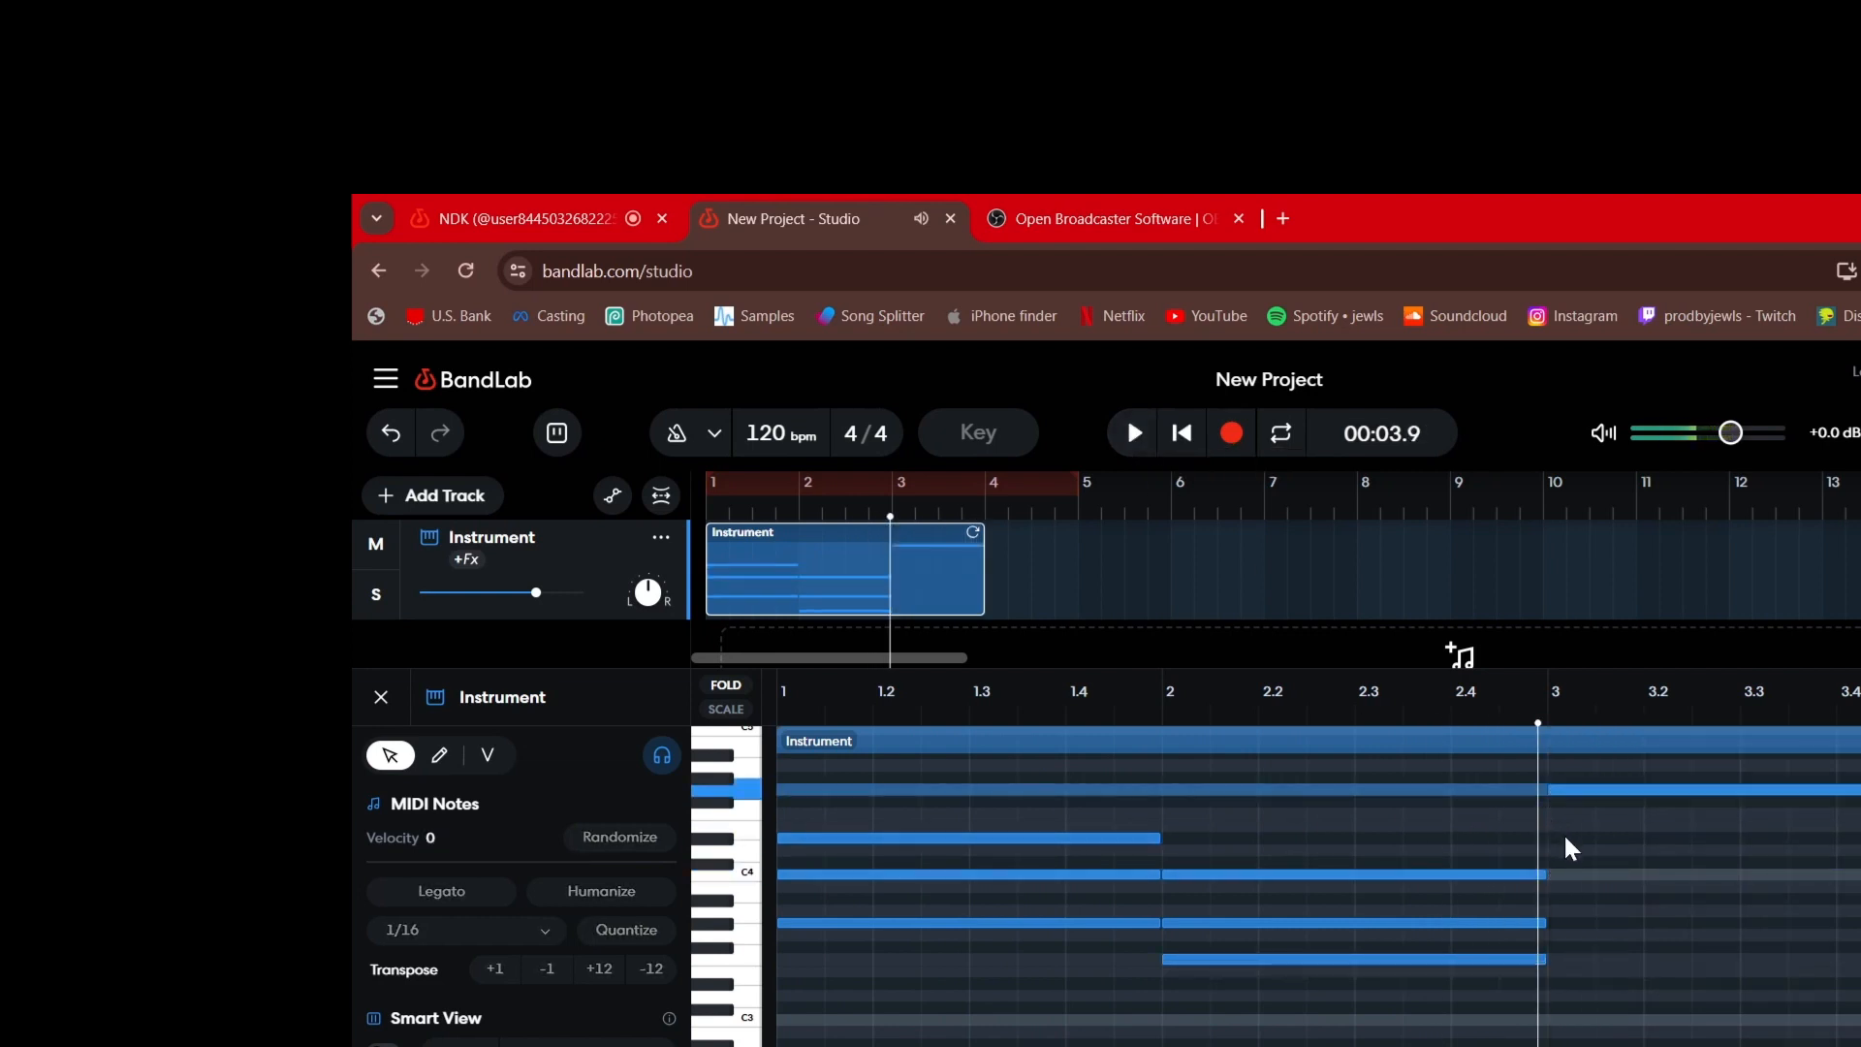
{"action": "double_click", "coordinate": [1568, 839]}
{"action": "double_click", "coordinate": [1566, 900]}
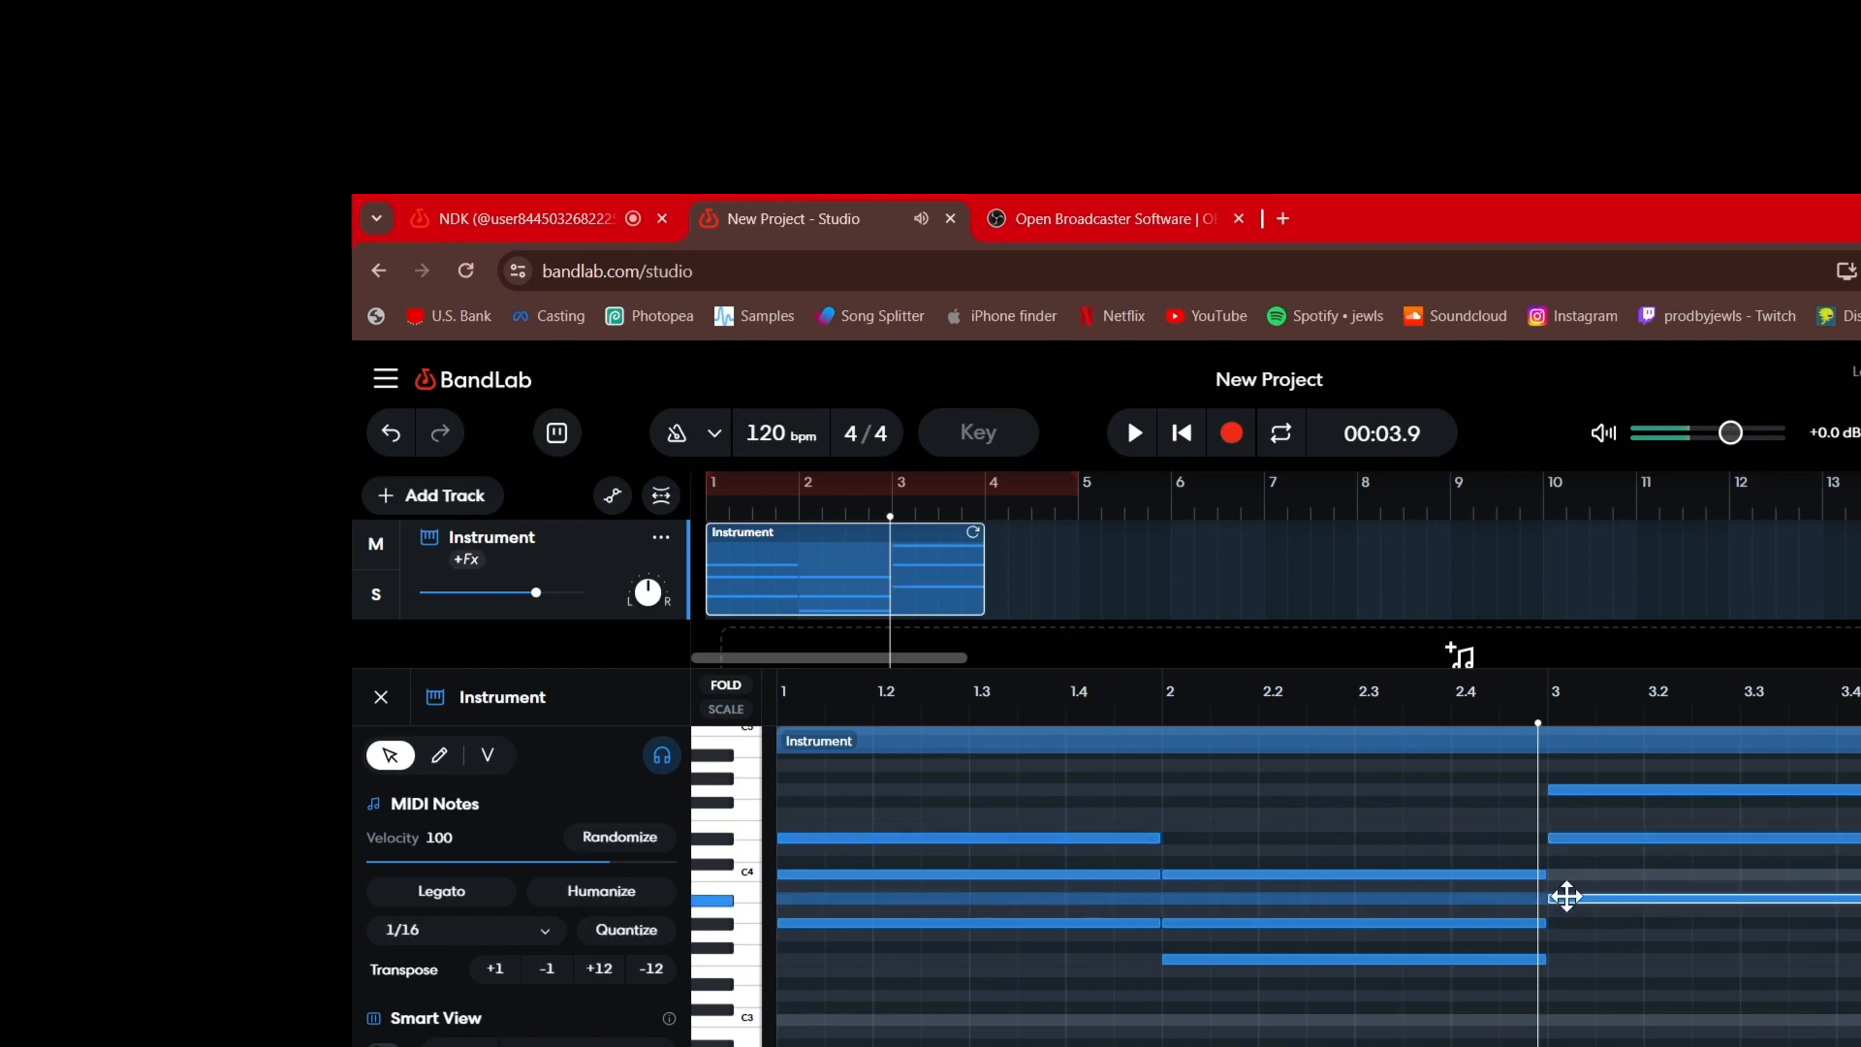
{"action": "left_click_drag", "start_coordinate": [1566, 896], "coordinate": [1571, 921]}
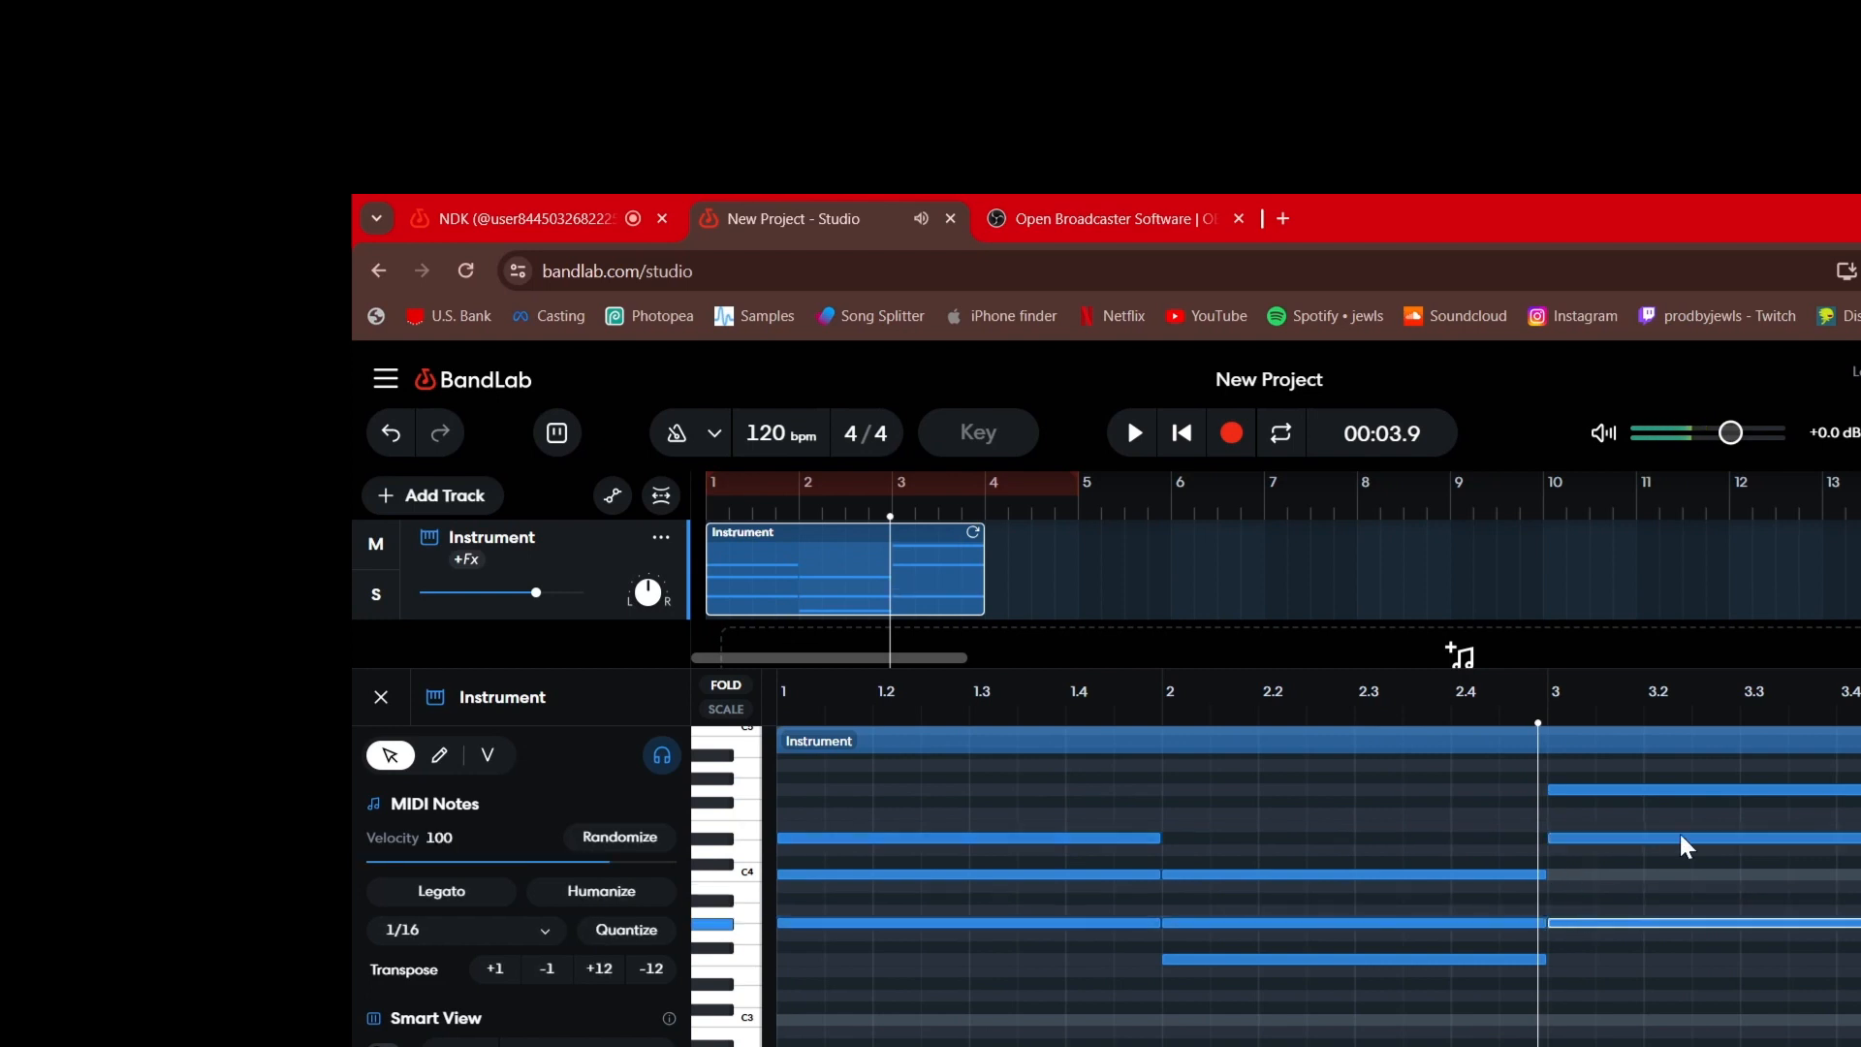
{"action": "key", "text": "space"}
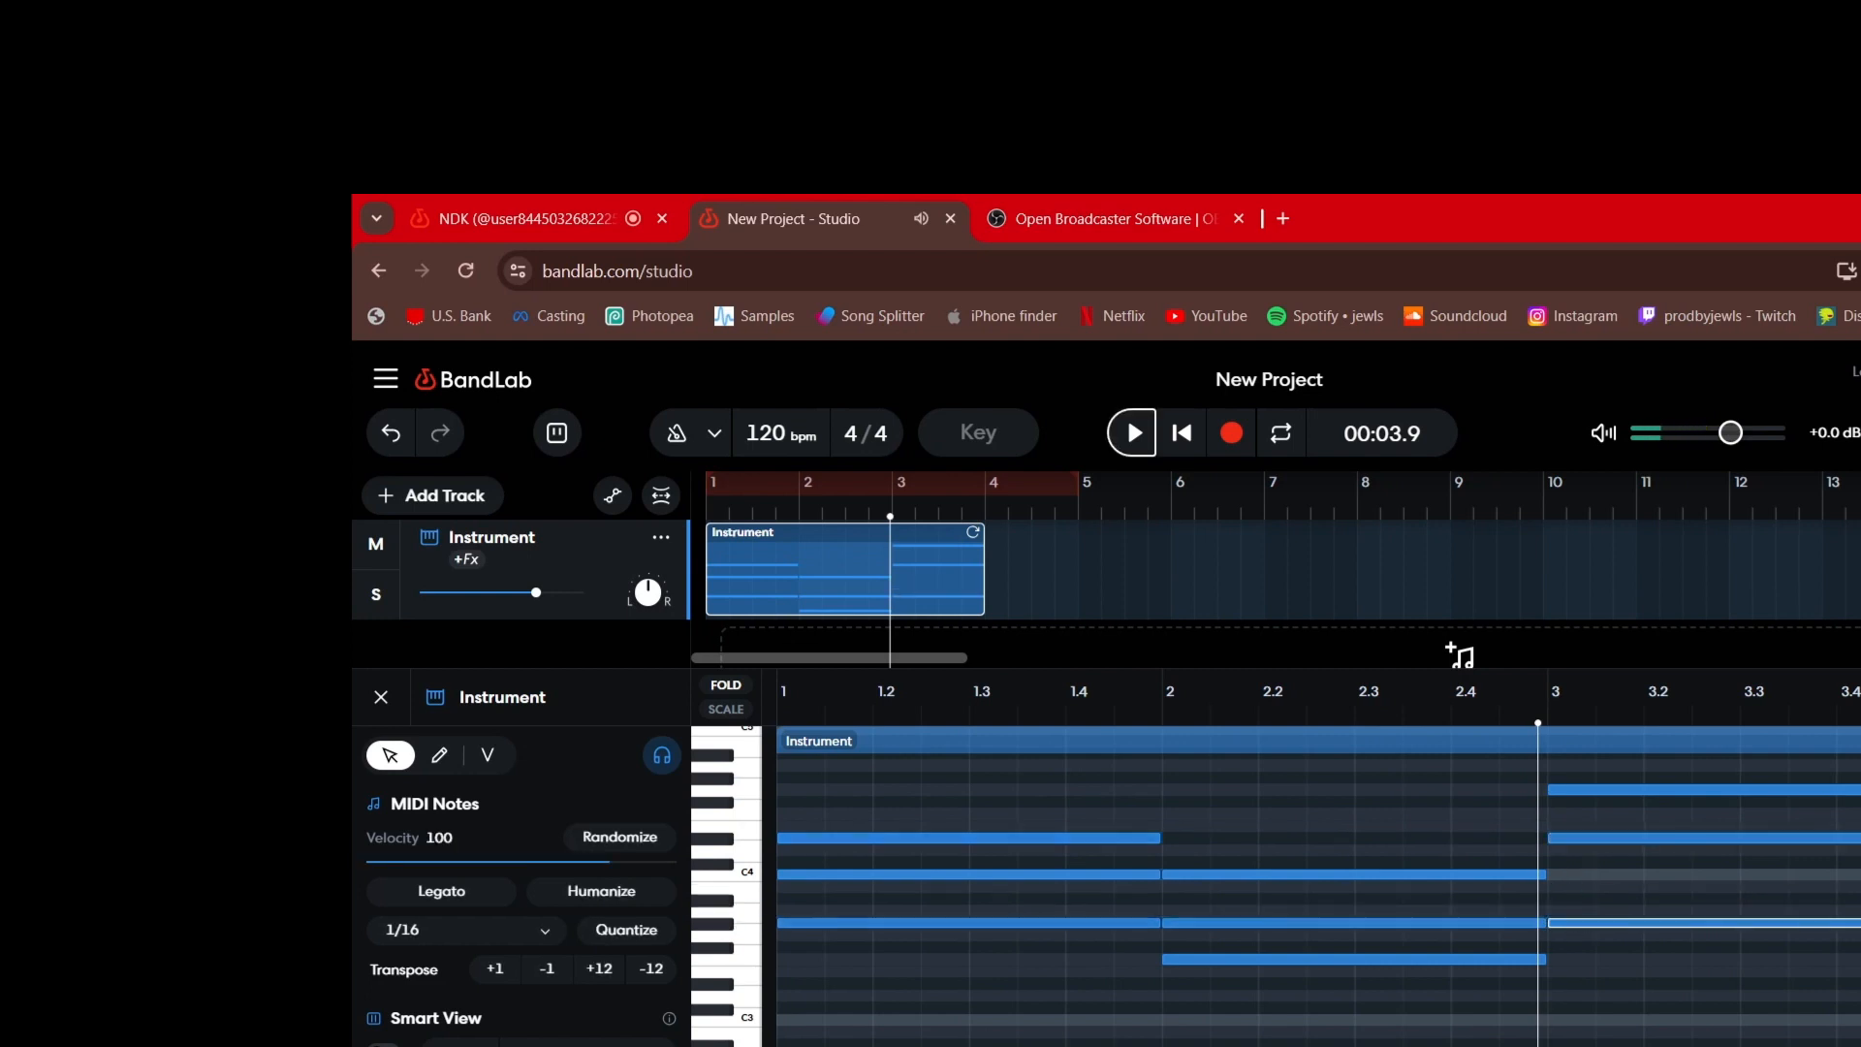
{"action": "left_click", "coordinate": [1173, 434]}
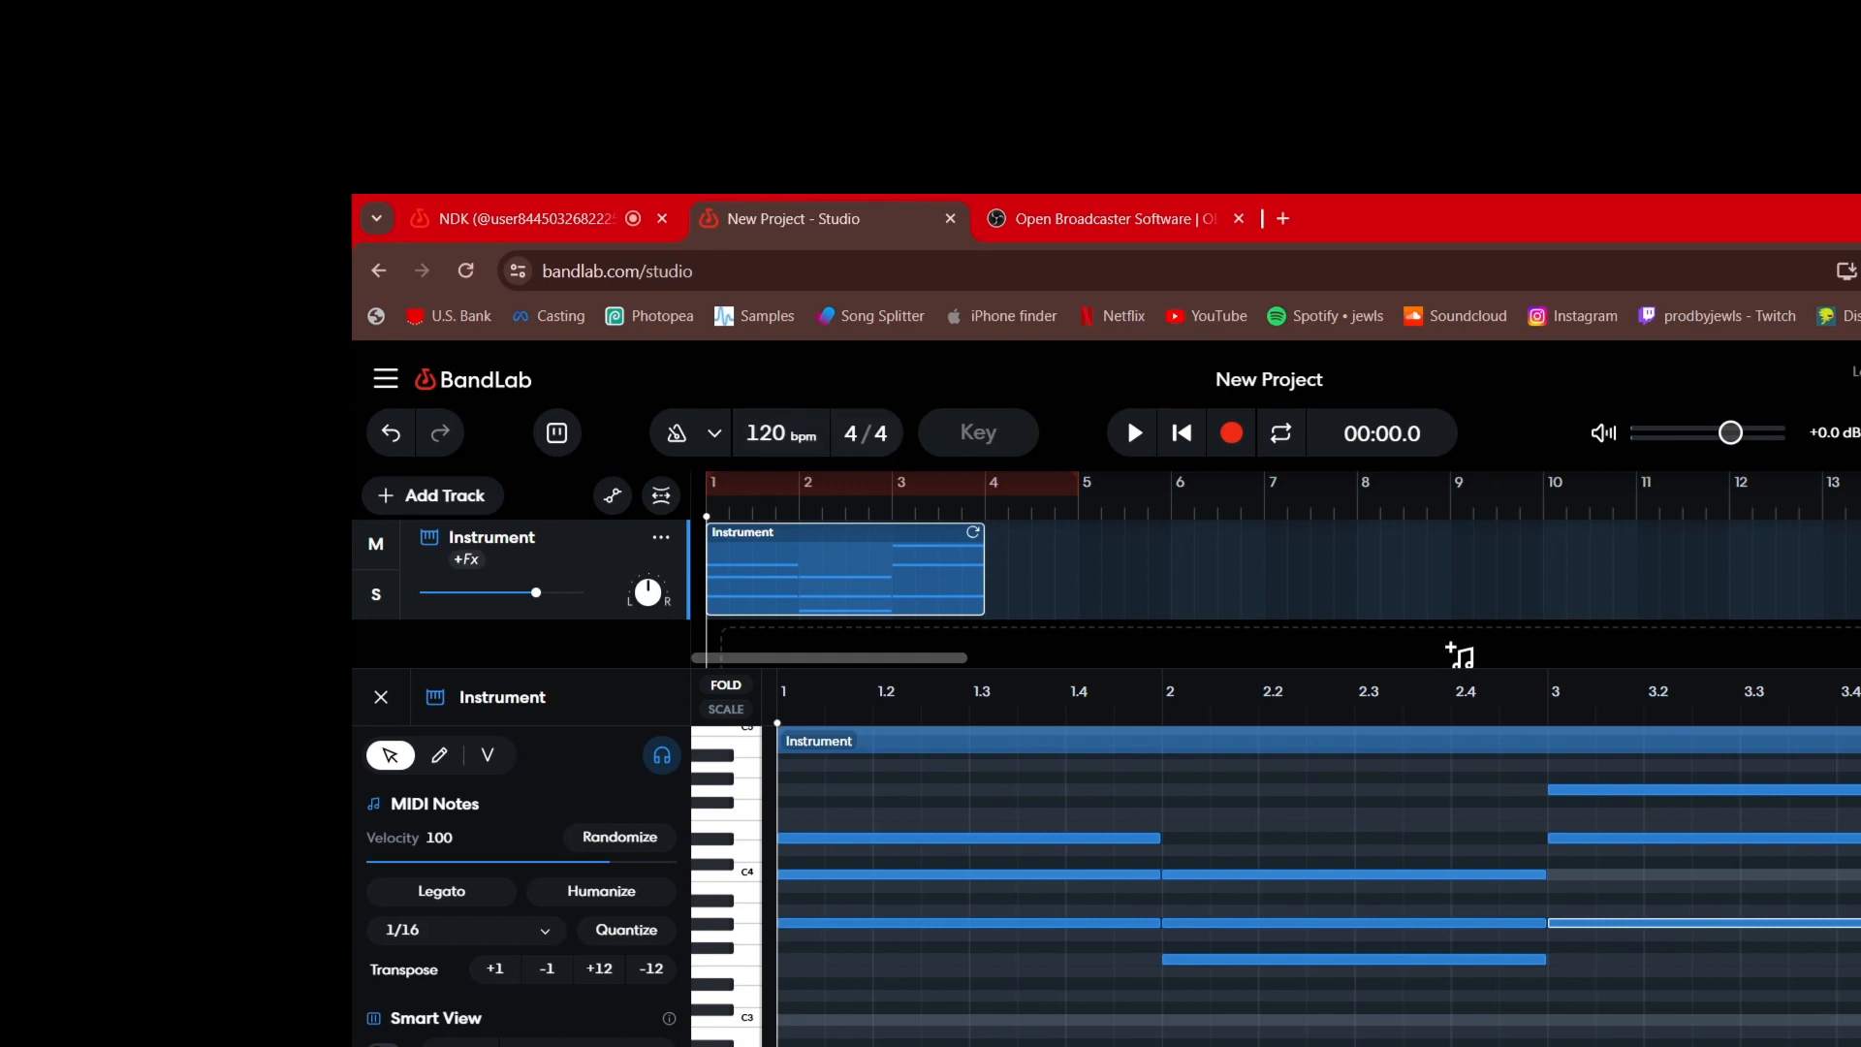
{"action": "left_click", "coordinate": [756, 1045]}
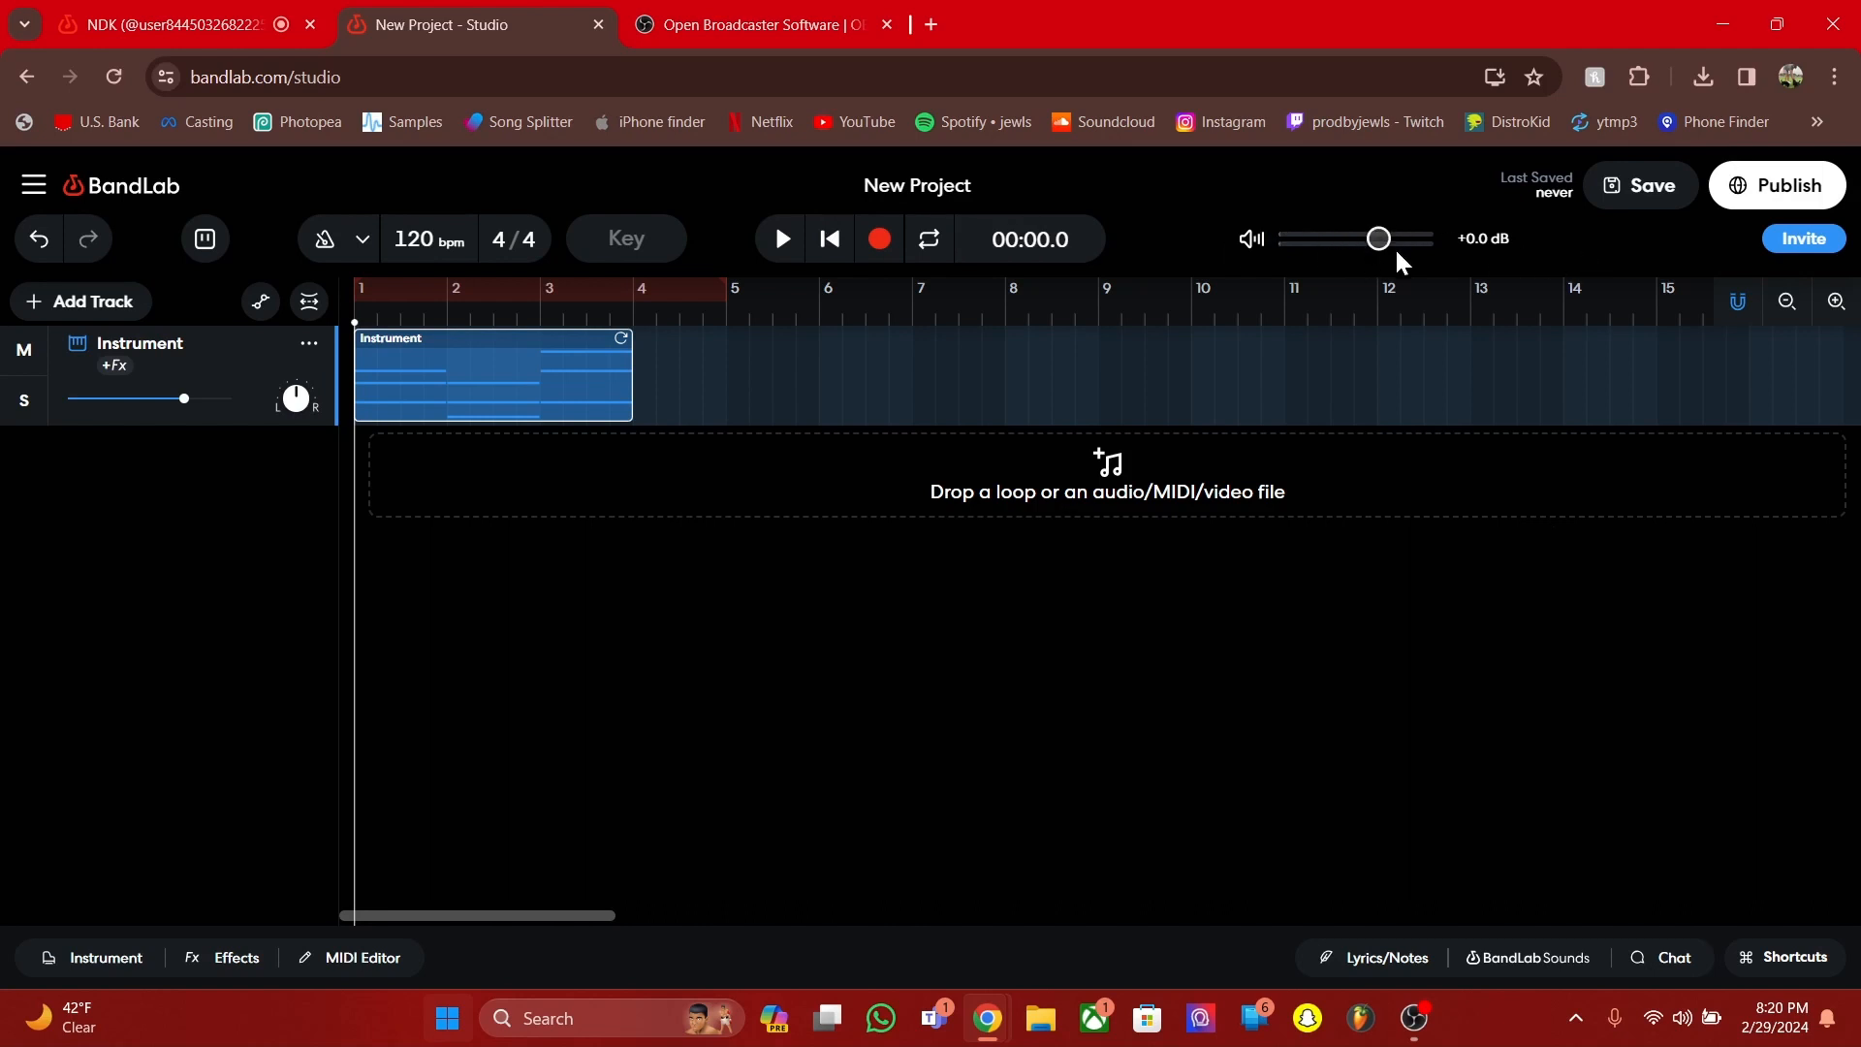
Play the opening of the chord progression in the arrangement view and pause it
{"action": "key", "text": "Tab"}
{"action": "left_click", "coordinate": [783, 238]}
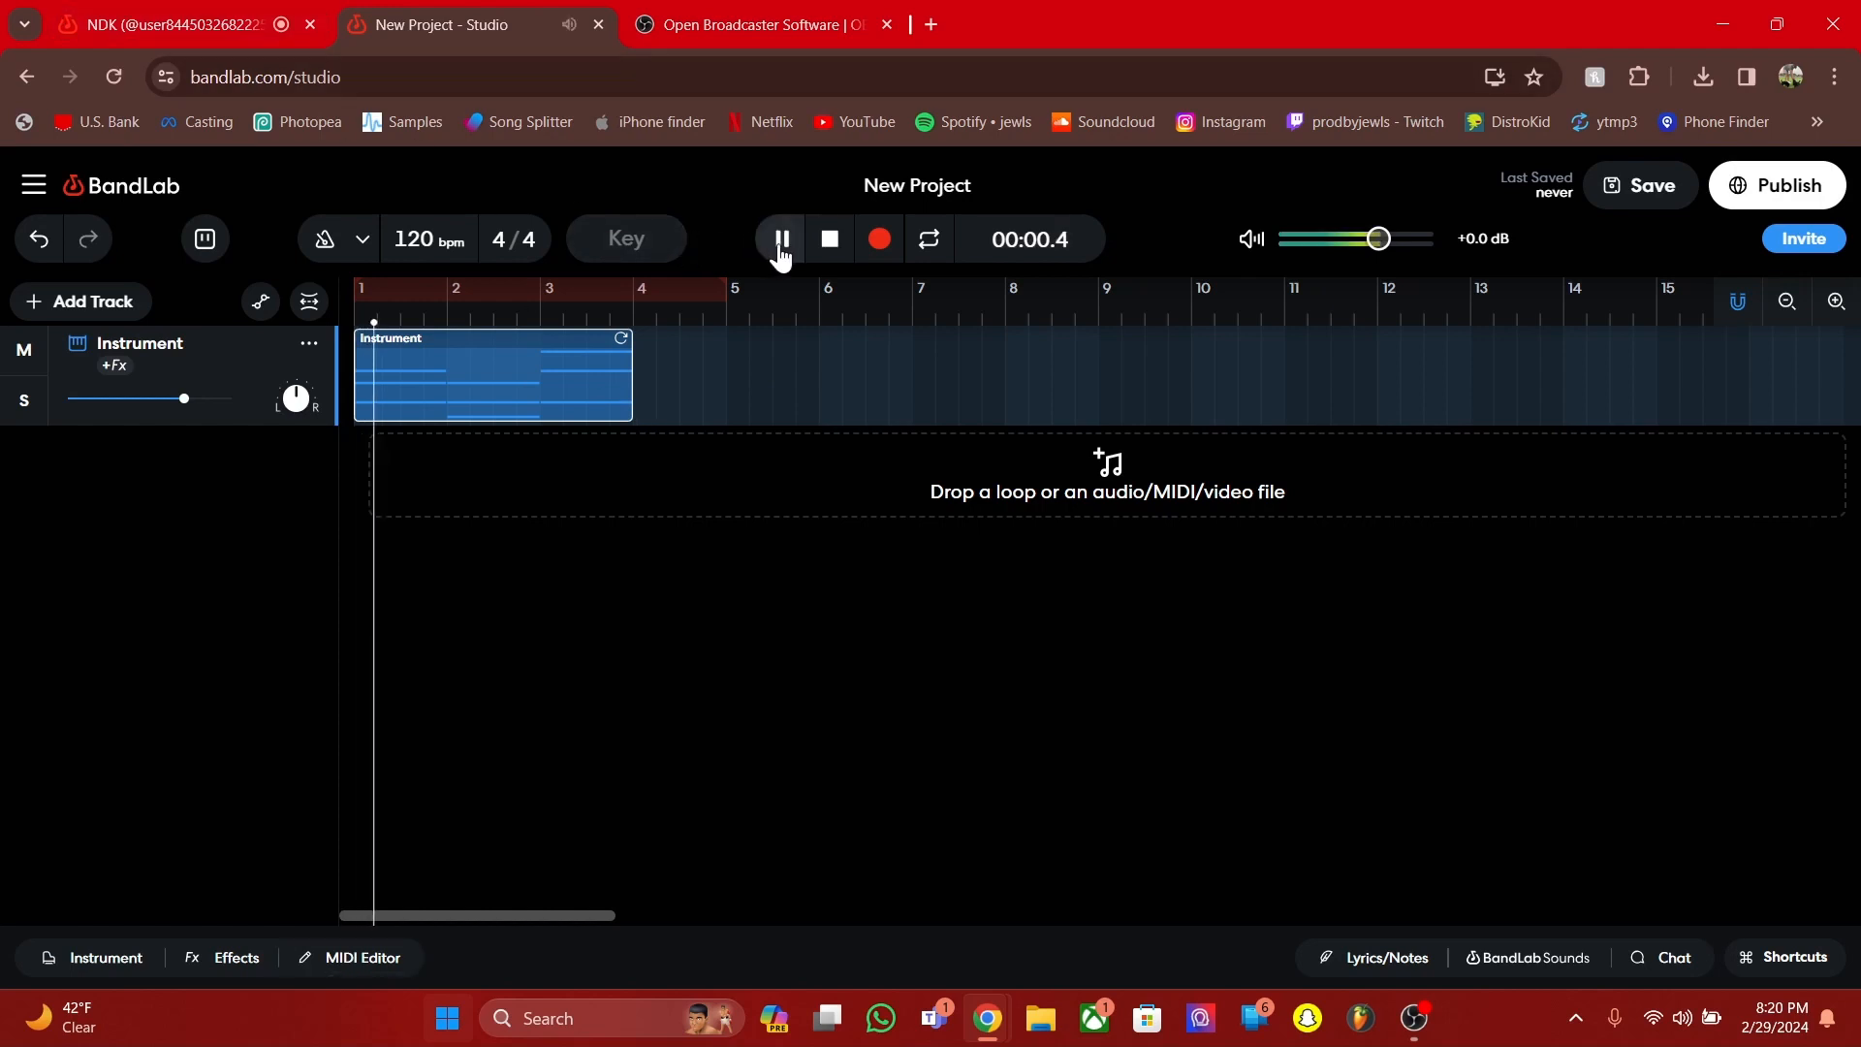
{"action": "left_click", "coordinate": [783, 238]}
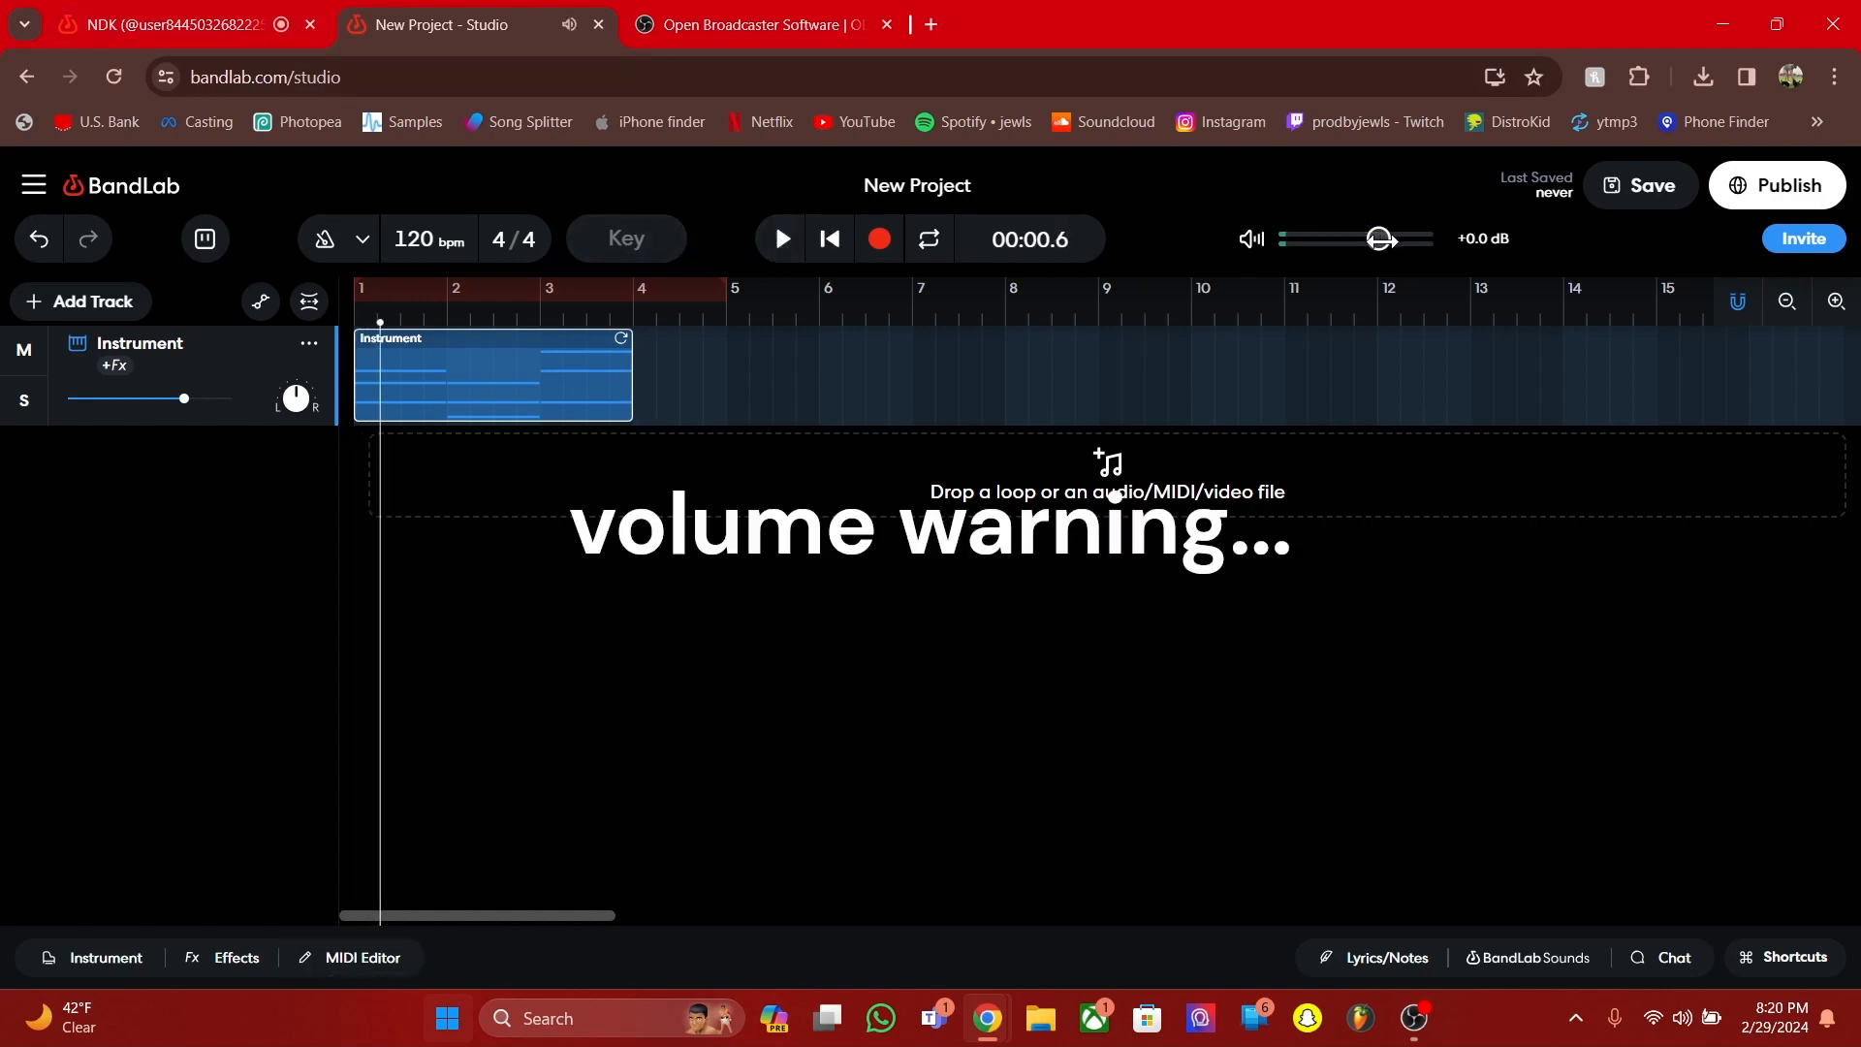
Try the chord playback with the master volume at +6.0 dB, and restore the volume to +0.0 dB
{"action": "left_click_drag", "start_coordinate": [1380, 238], "coordinate": [1414, 239]}
{"action": "left_click", "coordinate": [783, 241]}
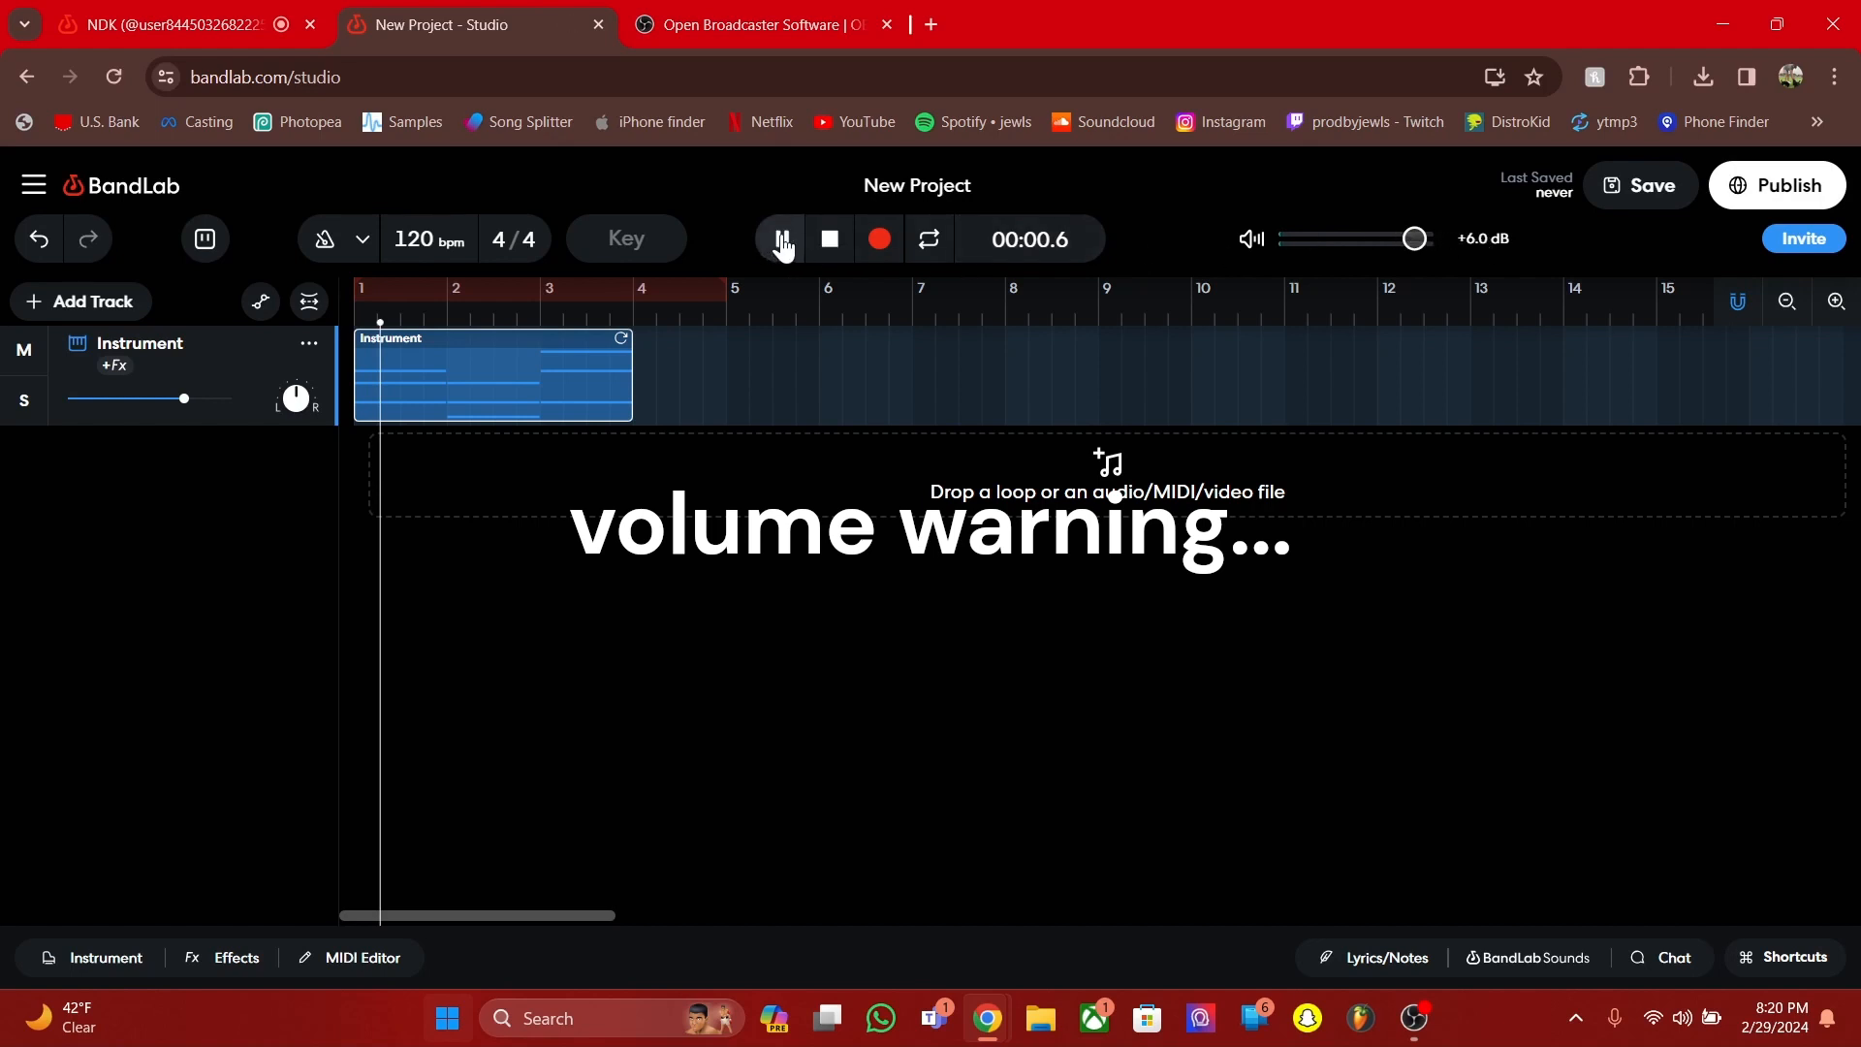
{"action": "left_click", "coordinate": [783, 240]}
{"action": "left_click", "coordinate": [829, 240]}
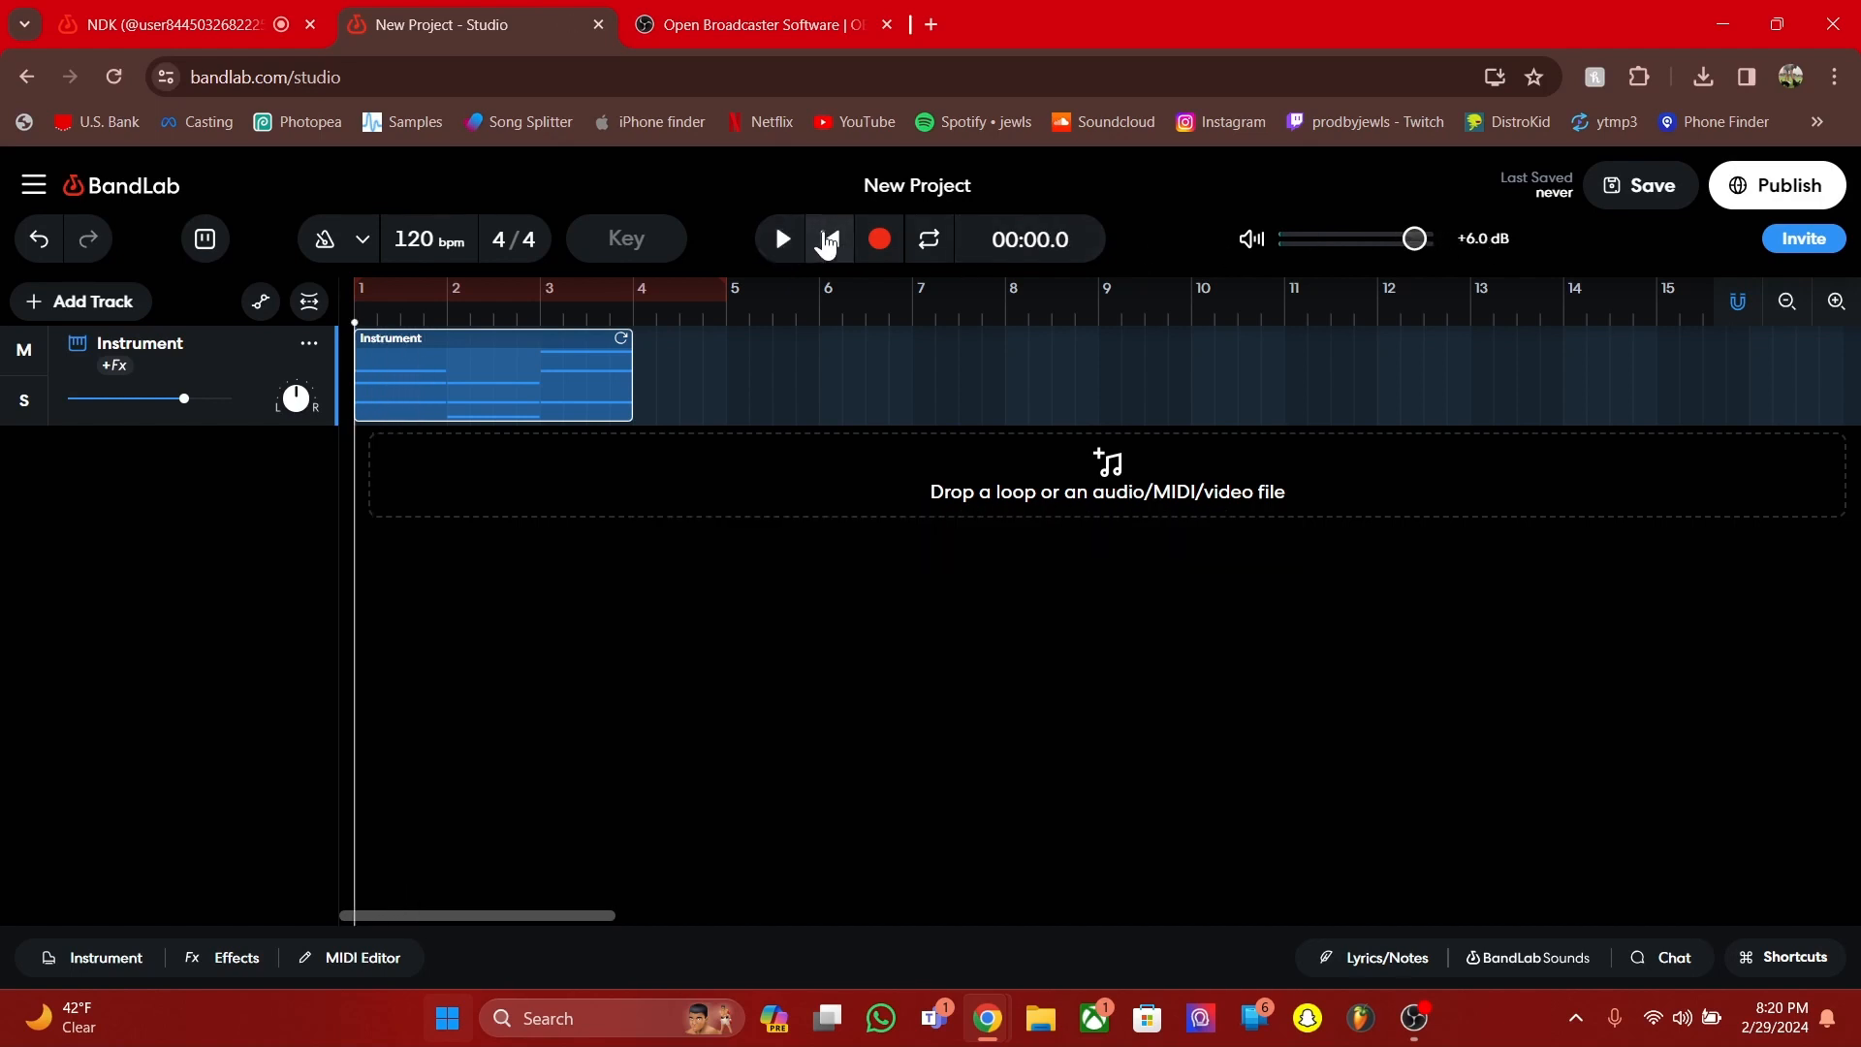
{"action": "left_click", "coordinate": [800, 242]}
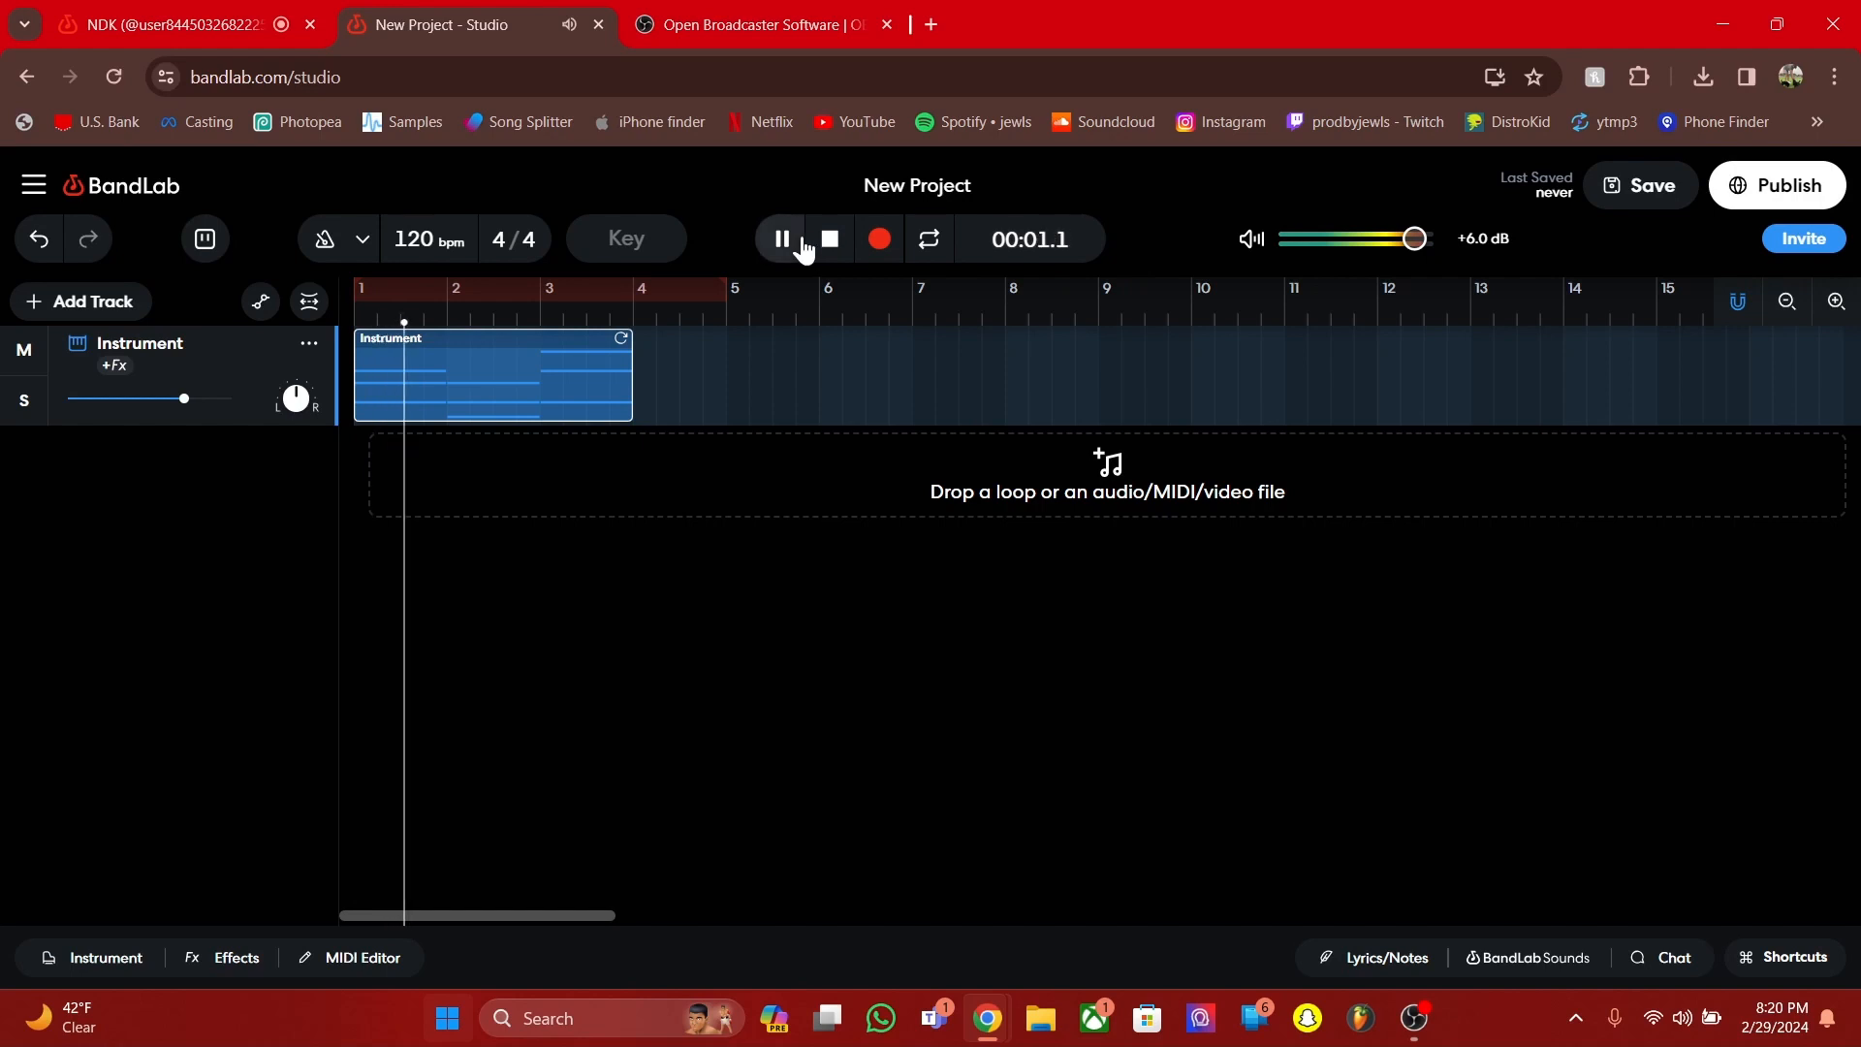
{"action": "left_click", "coordinate": [802, 248]}
{"action": "left_click_drag", "start_coordinate": [1416, 238], "coordinate": [1369, 237]}
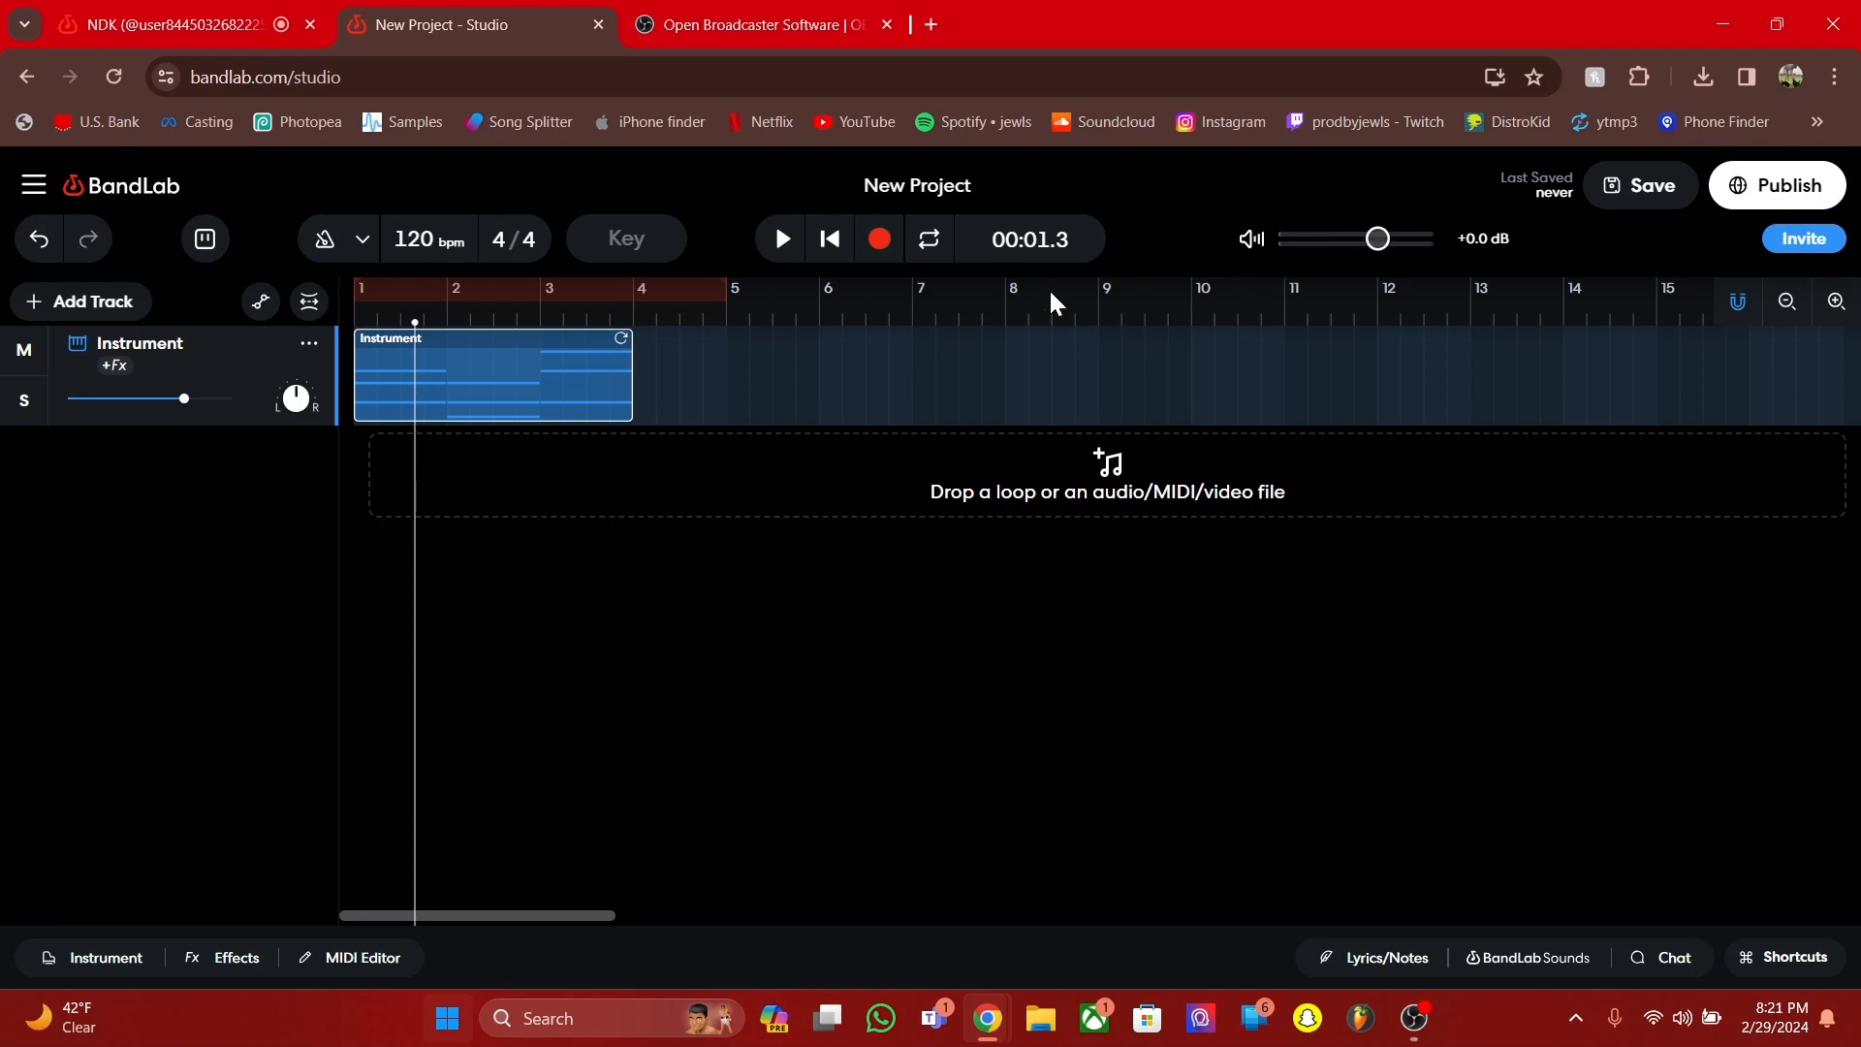
Try the Beats and Measures time display during playback, and replay the chords with Minutes and Seconds restored
{"action": "left_click", "coordinate": [1041, 257]}
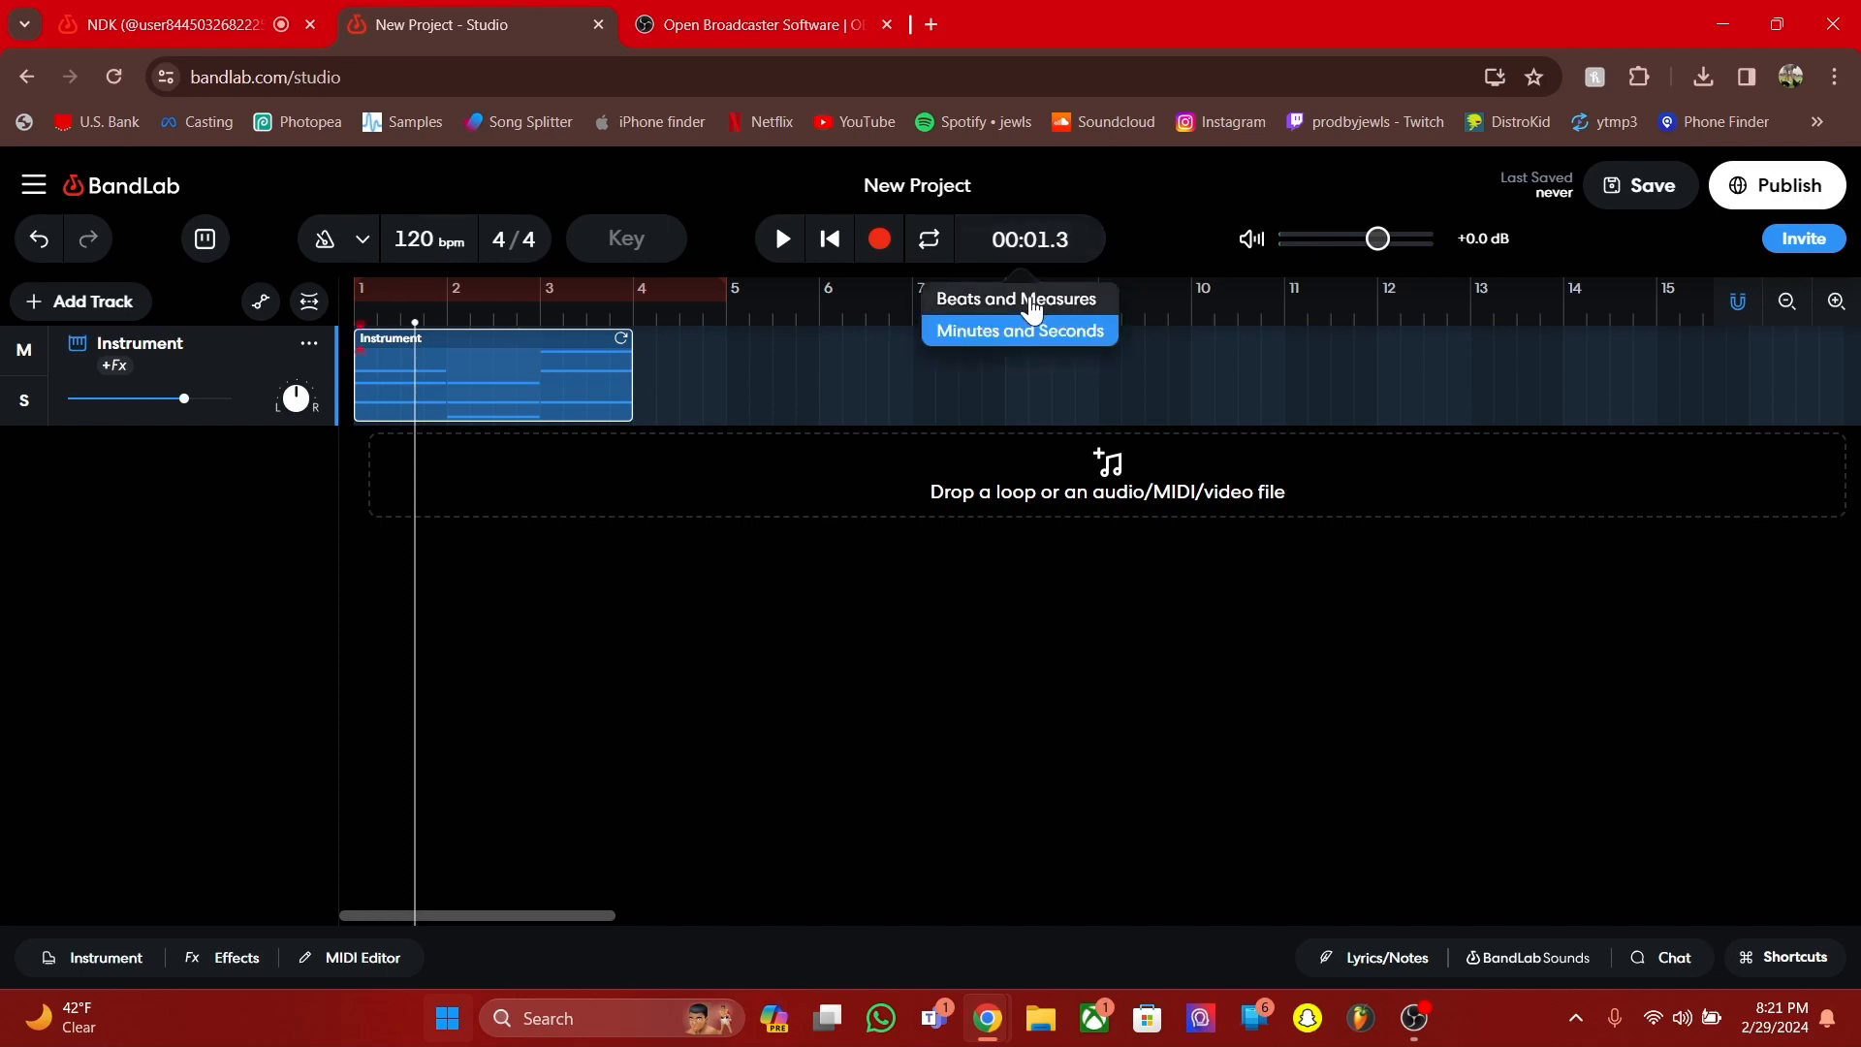
{"action": "left_click", "coordinate": [1027, 301]}
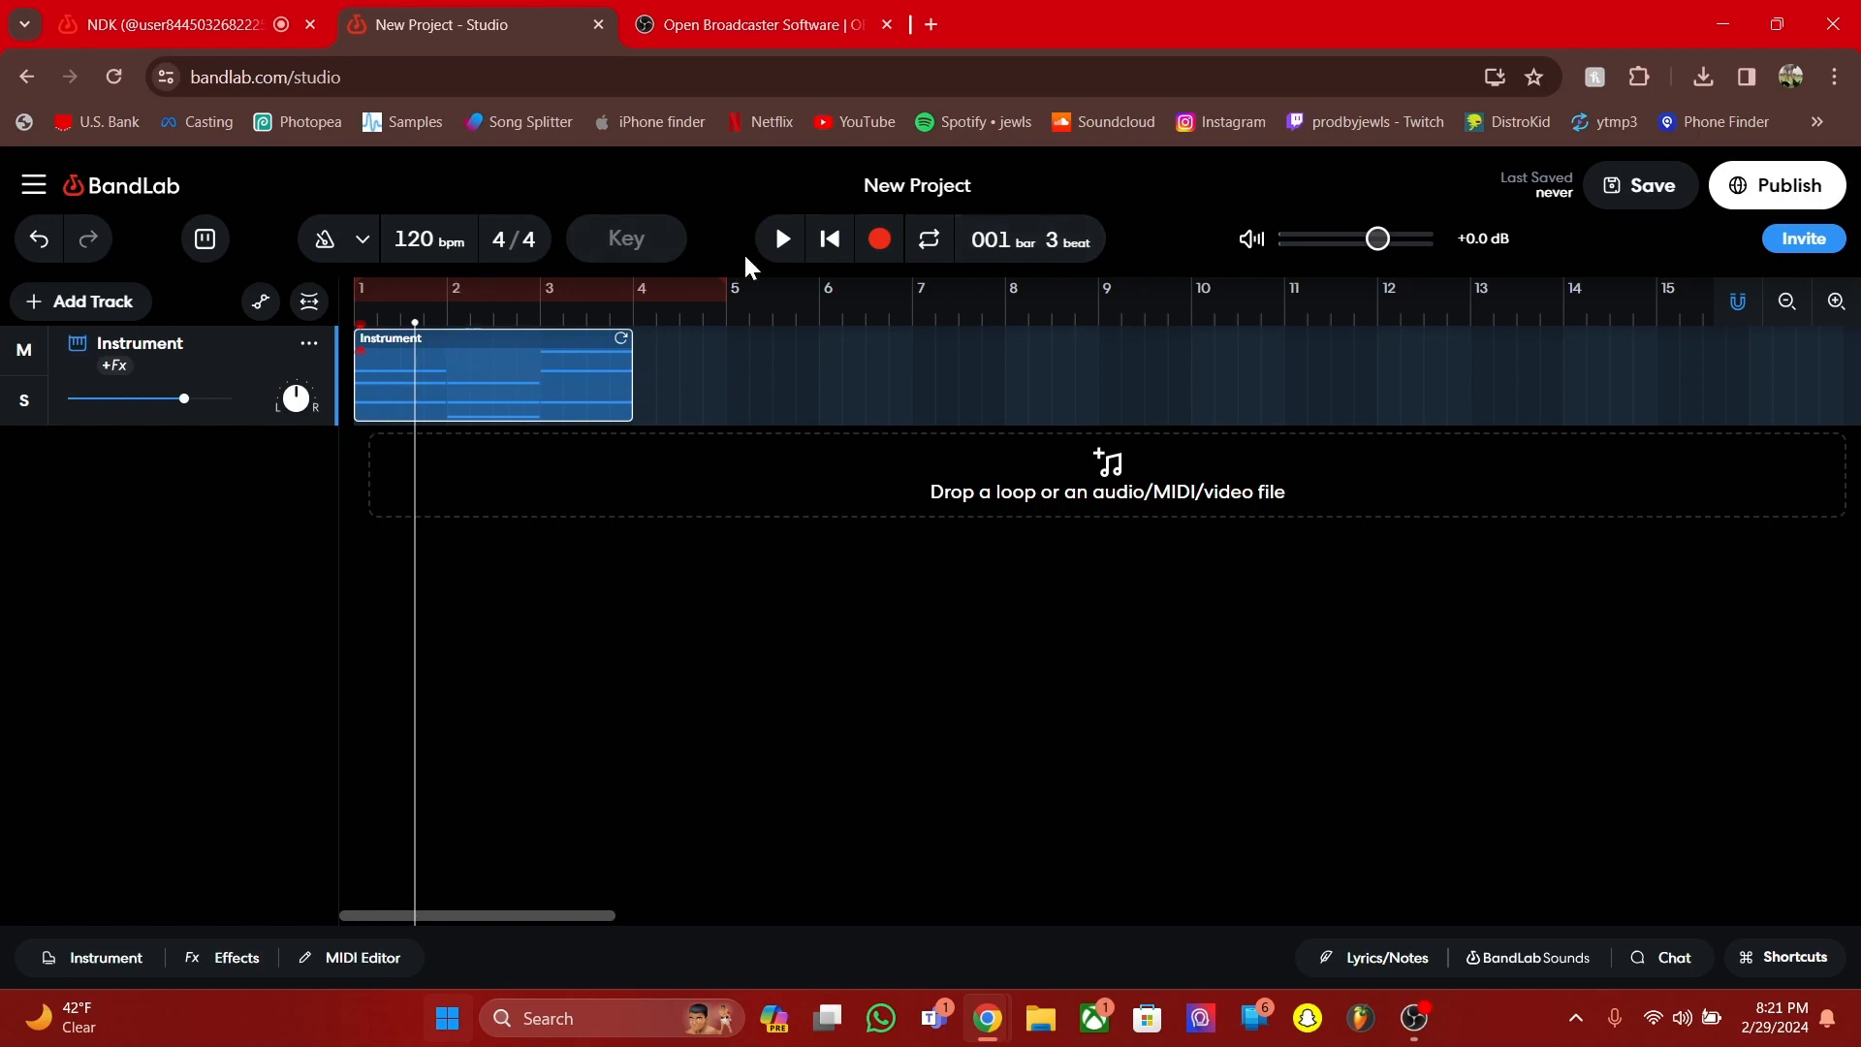
{"action": "left_click", "coordinate": [830, 238]}
{"action": "left_click", "coordinate": [795, 242]}
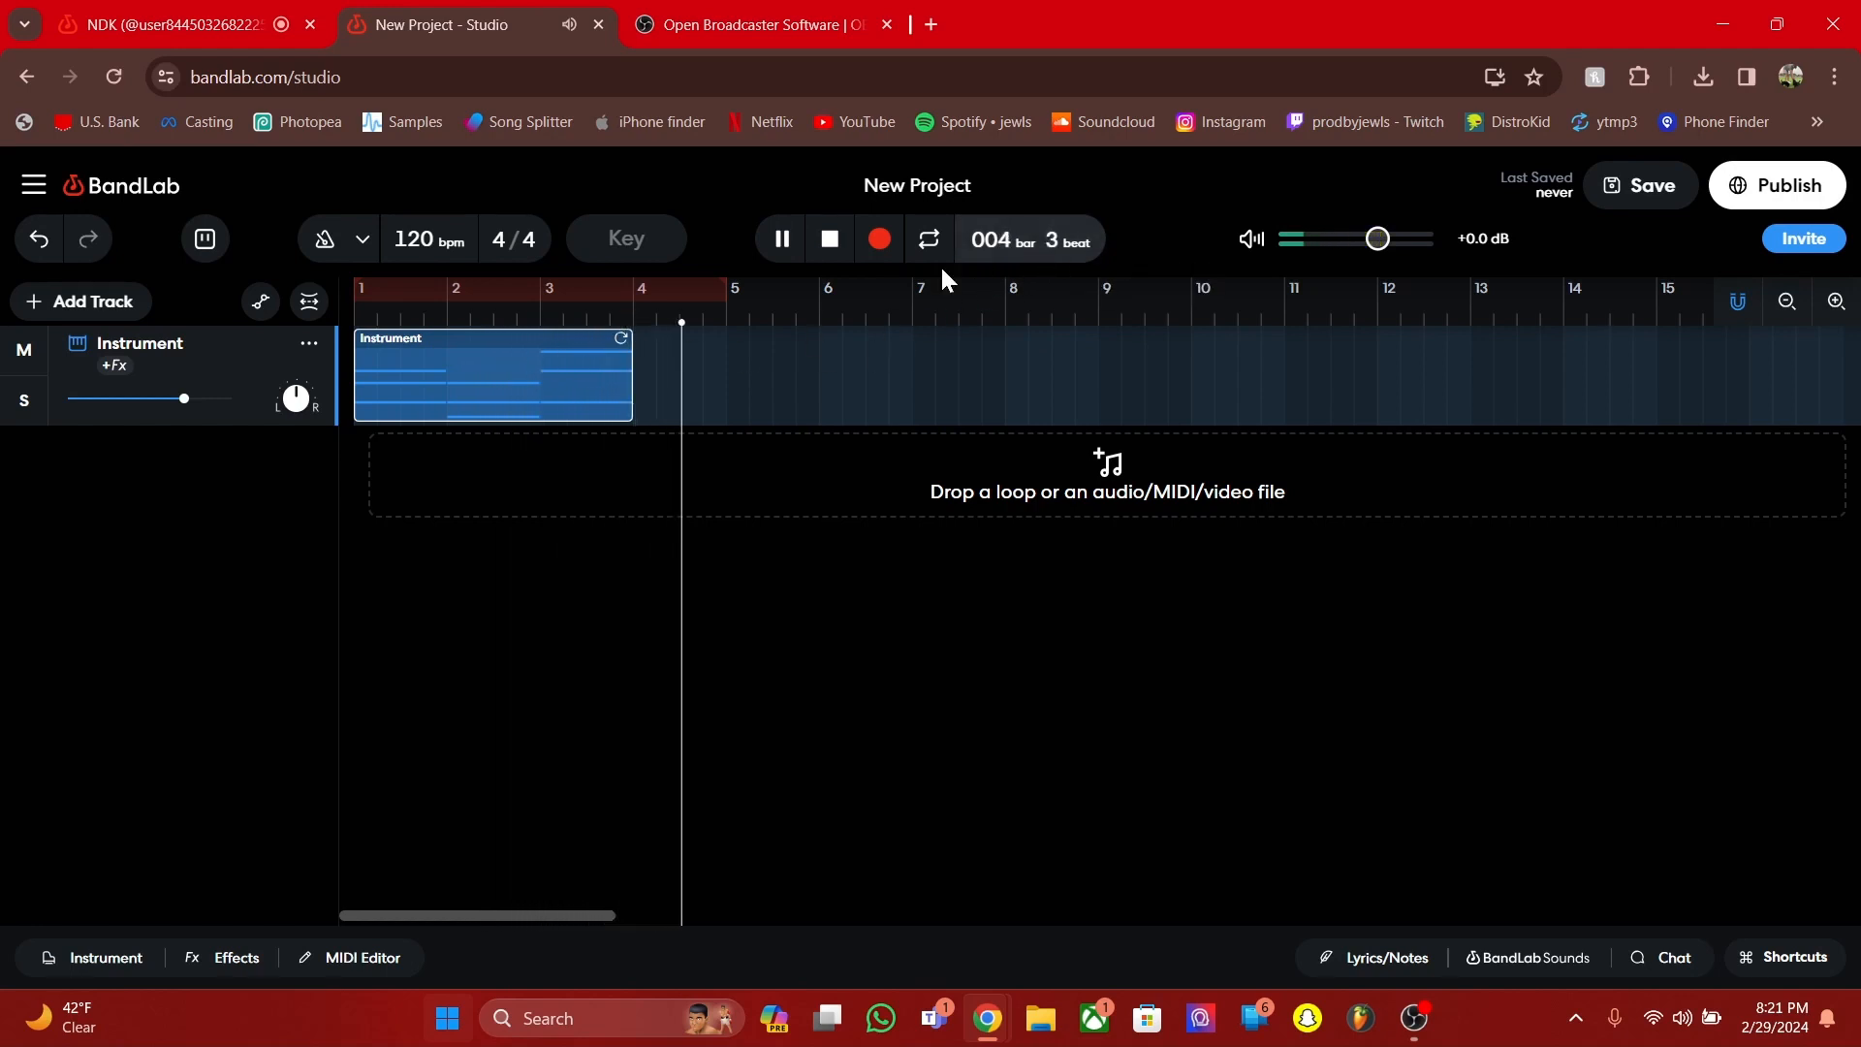
{"action": "left_click", "coordinate": [832, 243]}
{"action": "left_click", "coordinate": [1013, 254]}
{"action": "left_click", "coordinate": [967, 331]}
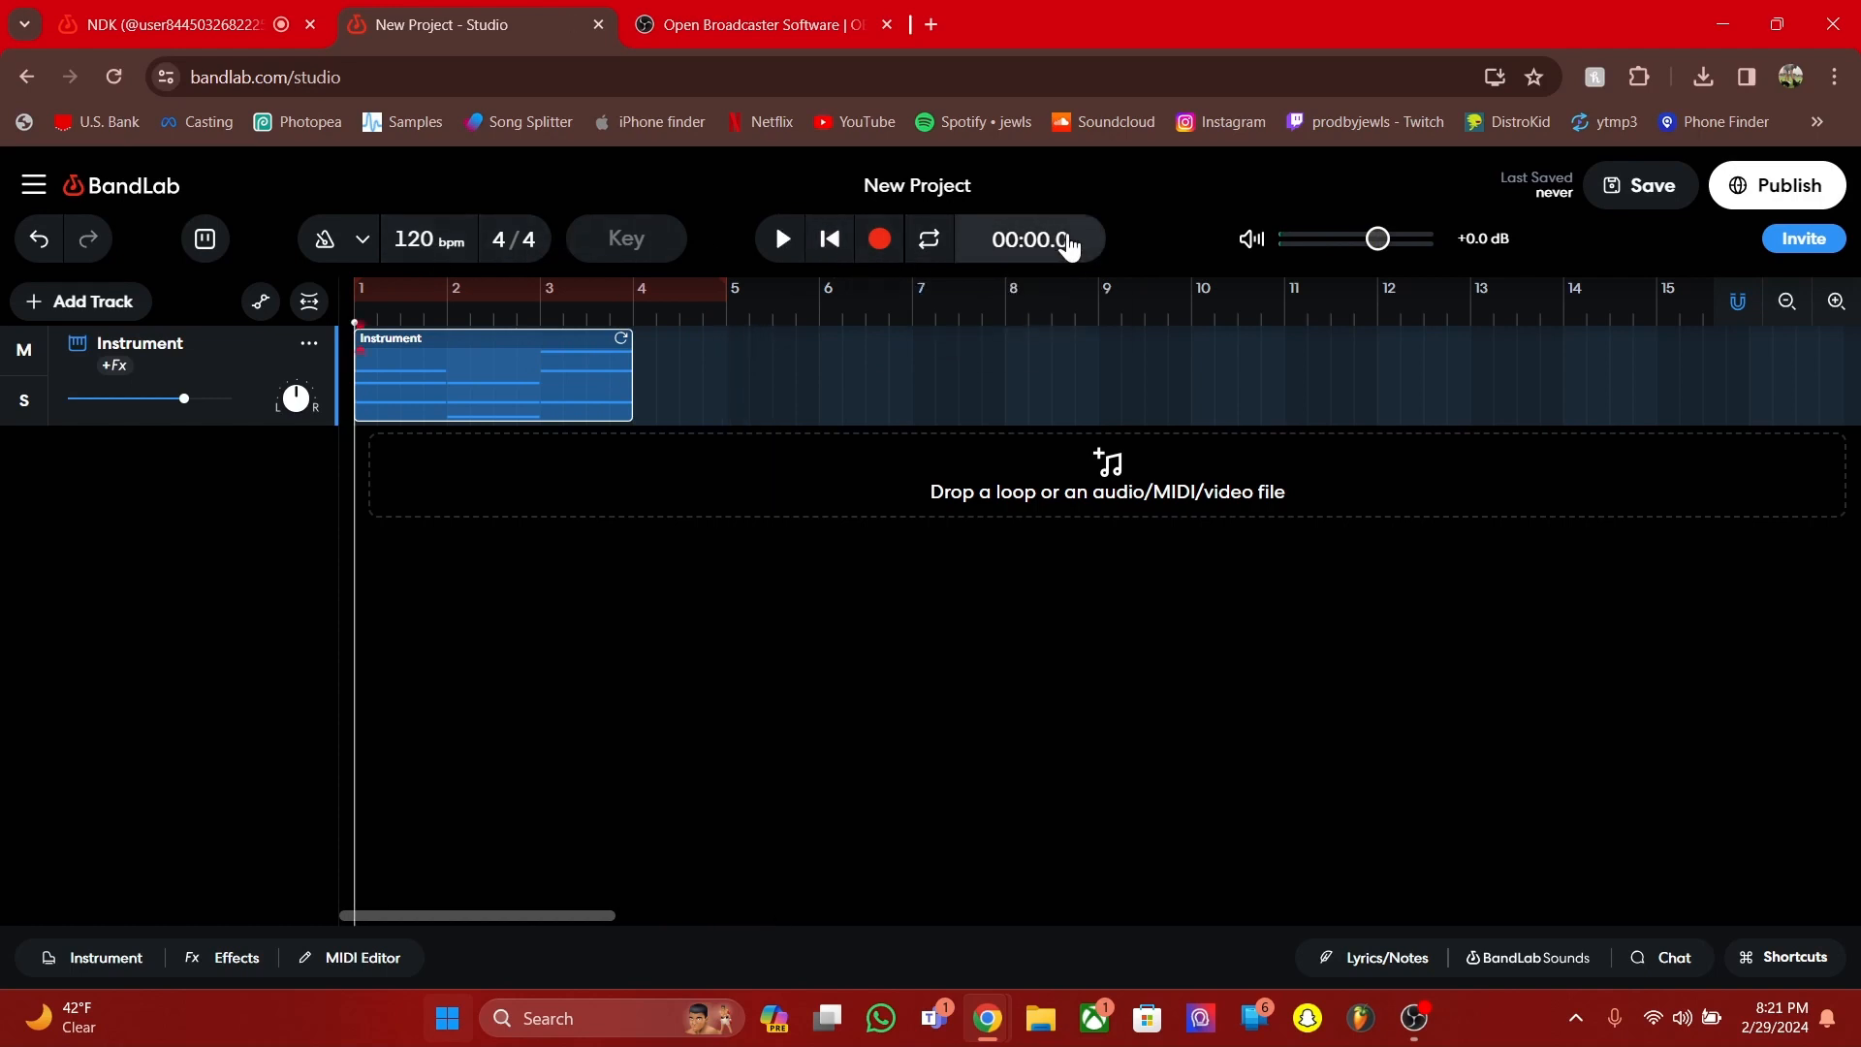
{"action": "left_click", "coordinate": [784, 243]}
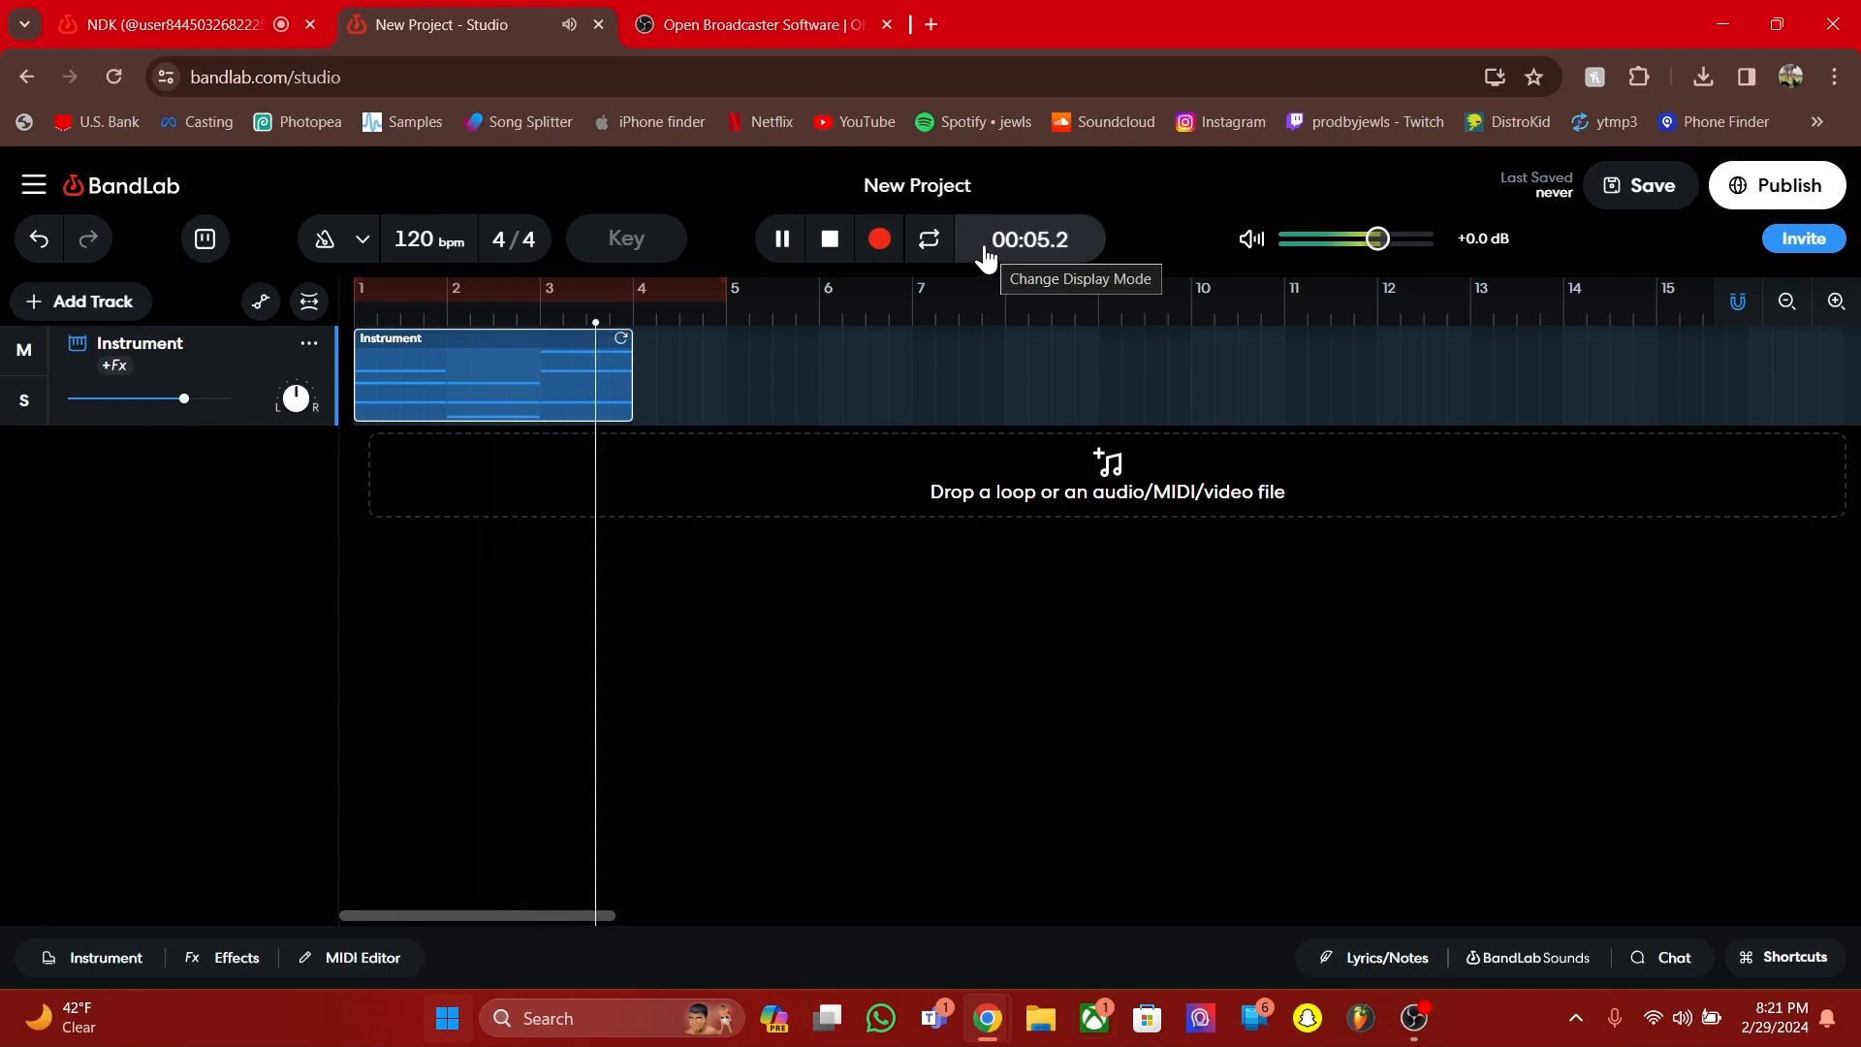
{"action": "left_click", "coordinate": [783, 238]}
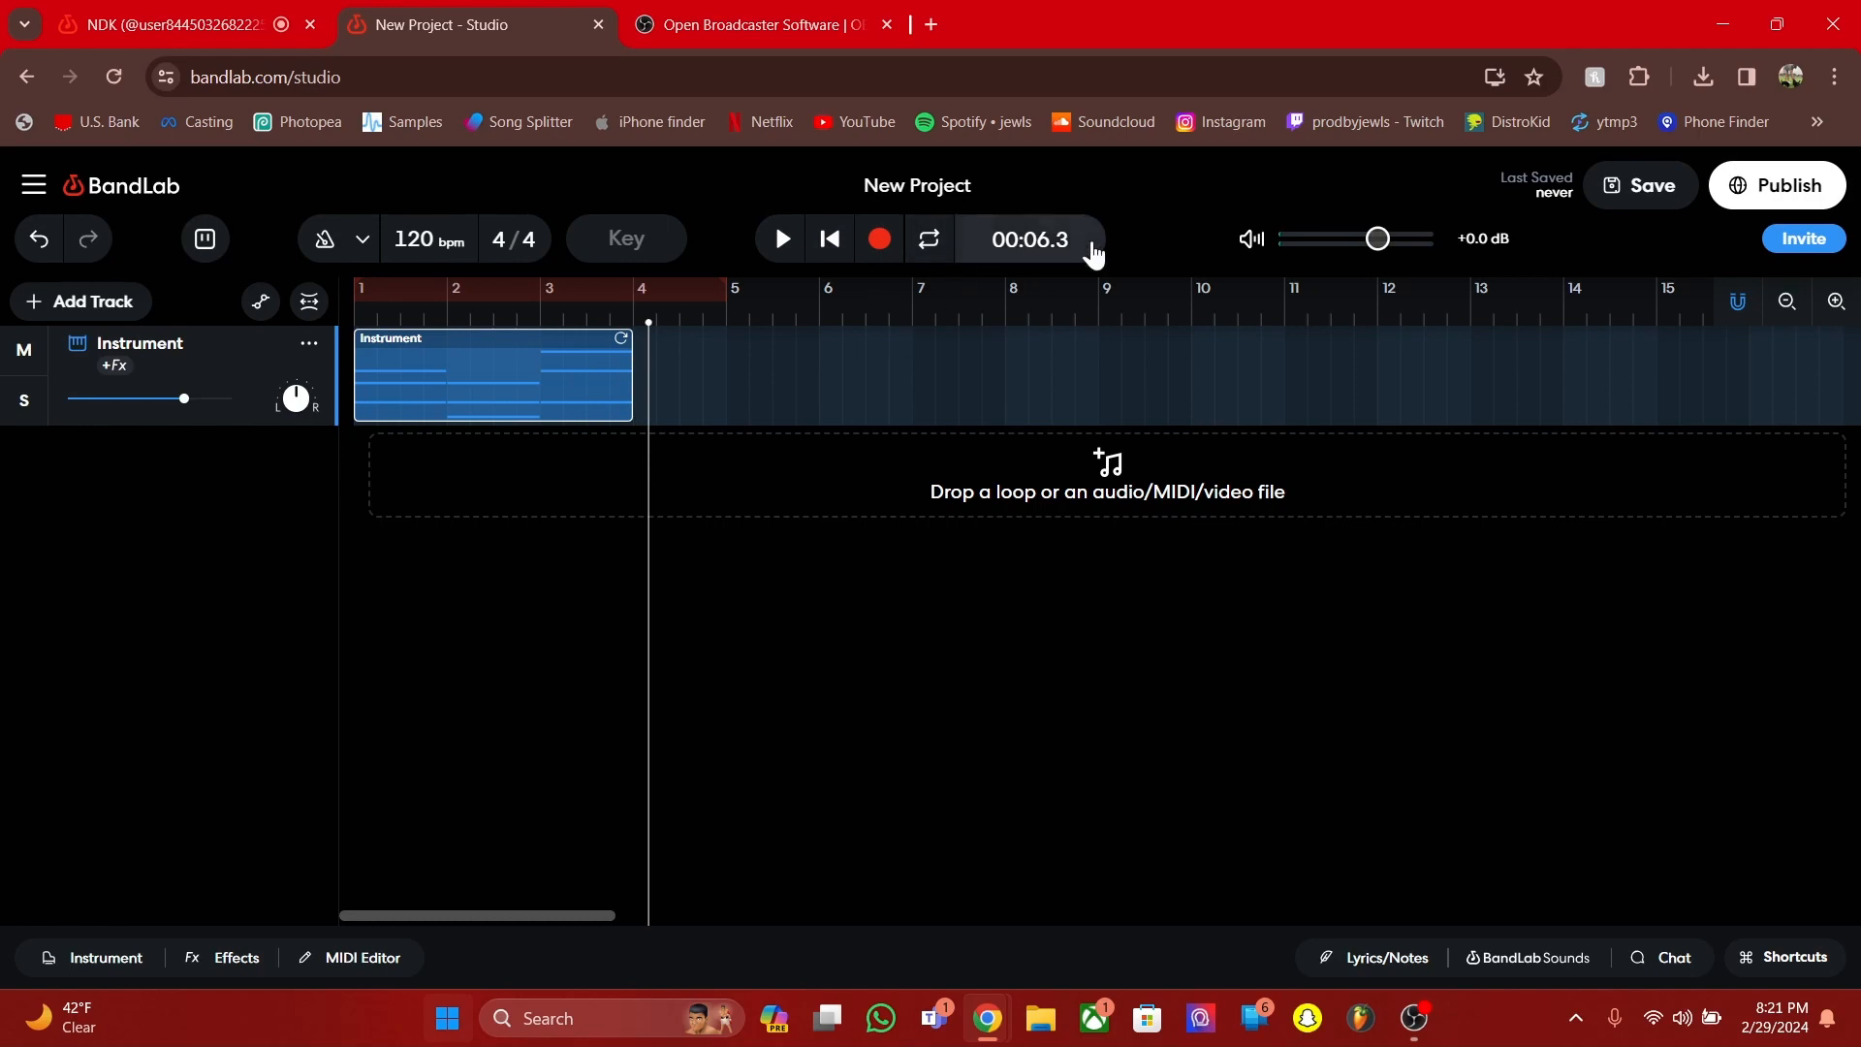
Switch the time display to Beats and Measures once more and return it to Minutes and Seconds
{"action": "left_click", "coordinate": [1054, 258]}
{"action": "left_click", "coordinate": [1057, 306]}
{"action": "right_click", "coordinate": [504, 262]}
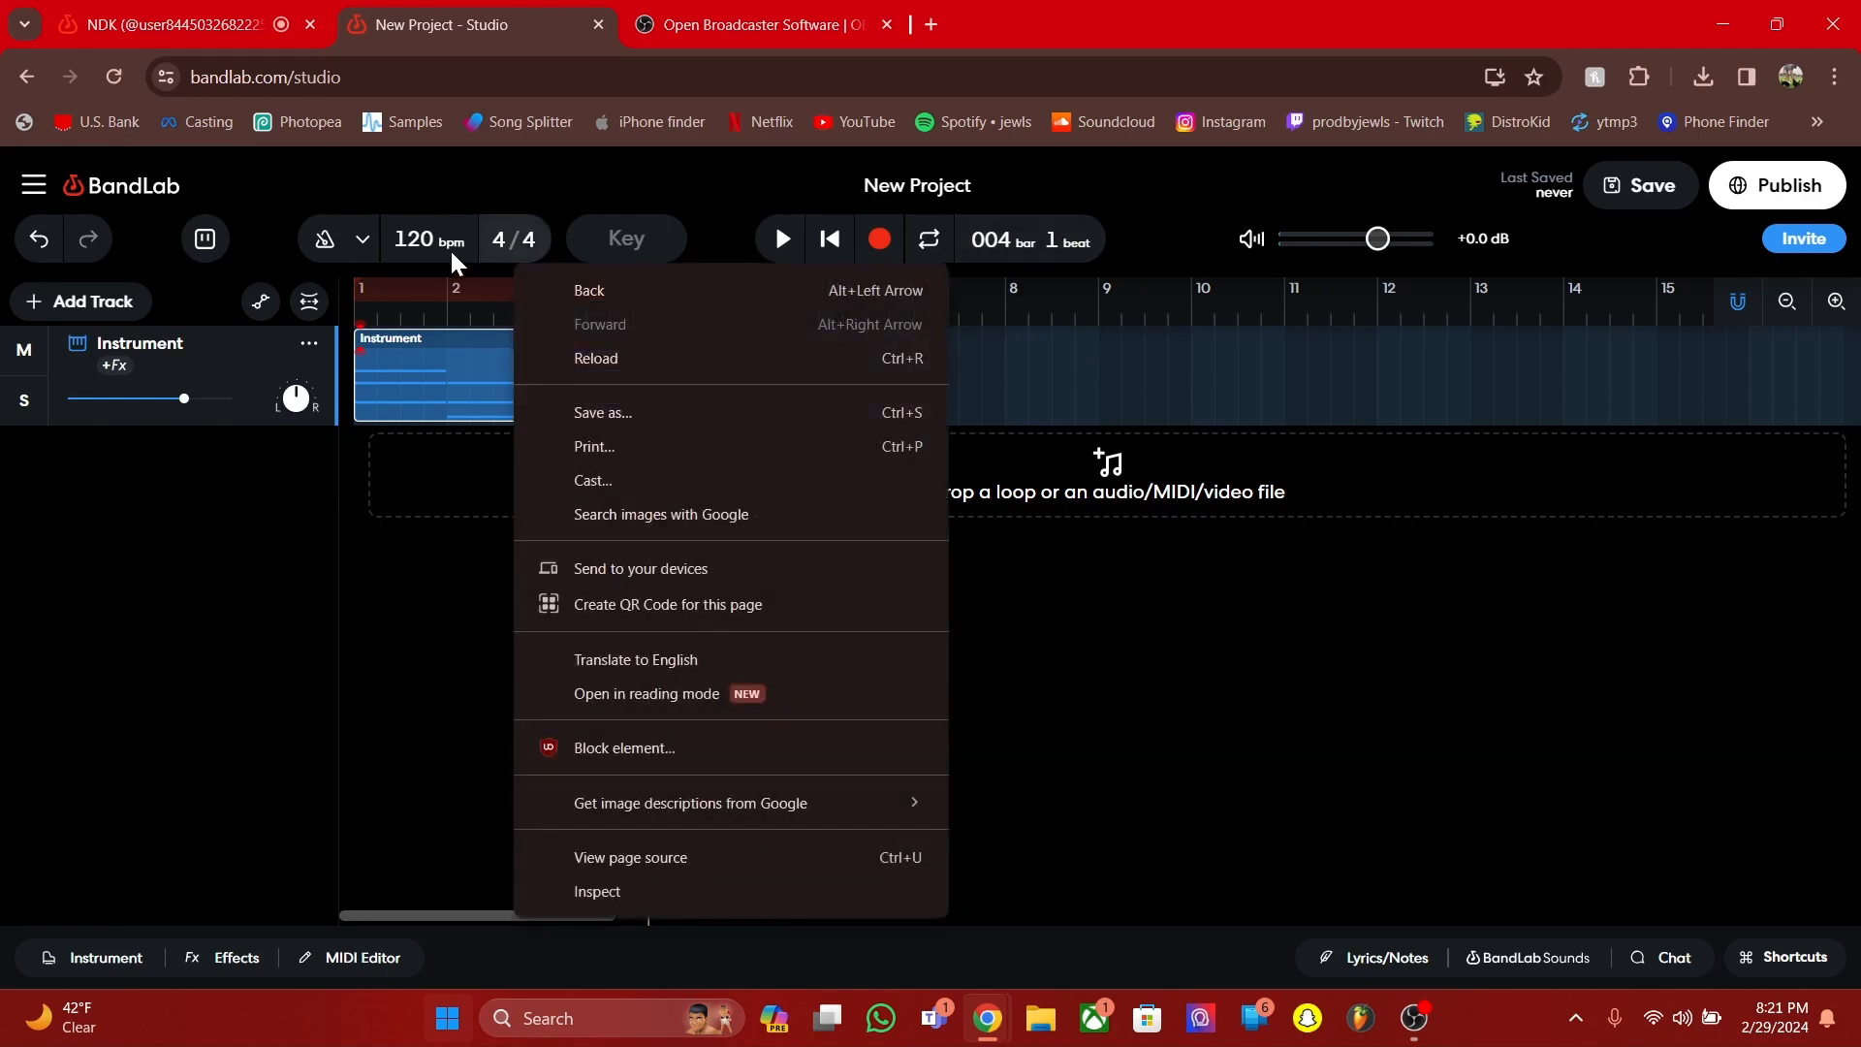
{"action": "left_click", "coordinate": [1064, 238]}
{"action": "left_click", "coordinate": [1026, 329]}
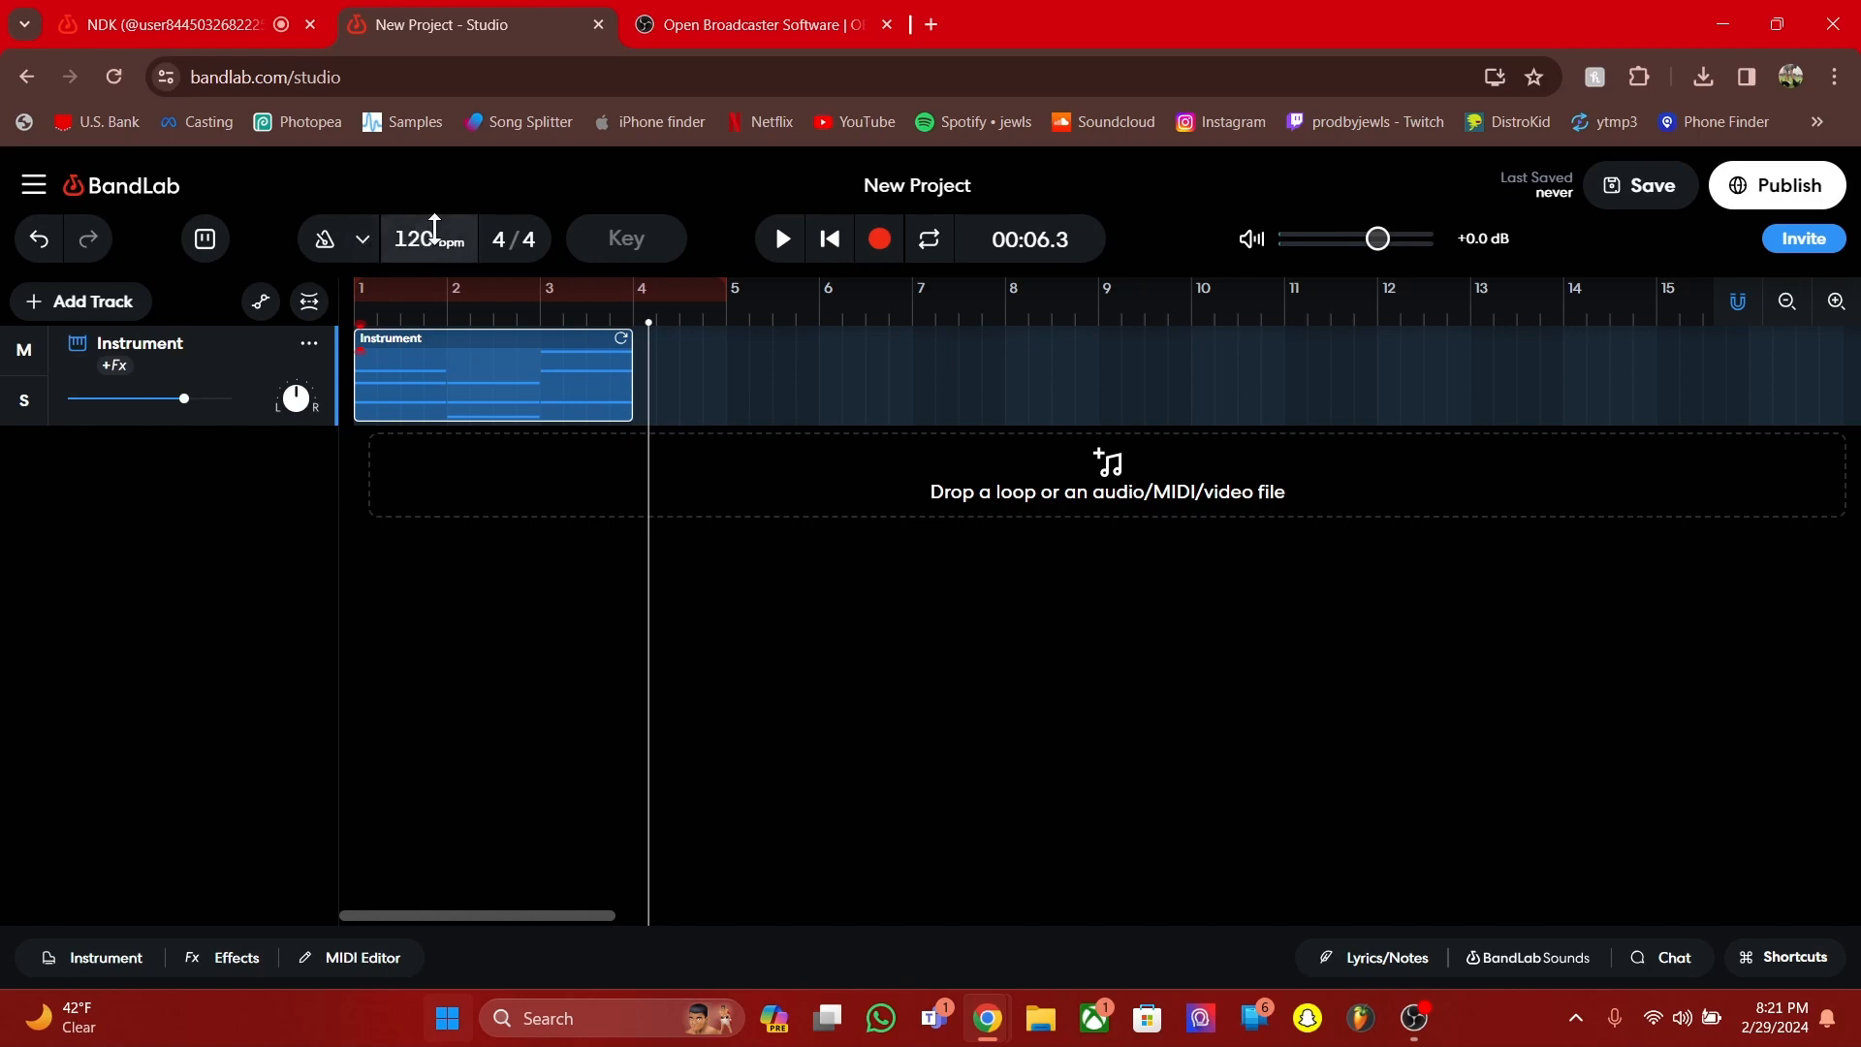
Raise the project tempo to 160 bpm and play the chords from the start
{"action": "left_click_drag", "start_coordinate": [431, 237], "coordinate": [444, 78]}
{"action": "left_click", "coordinate": [830, 238]}
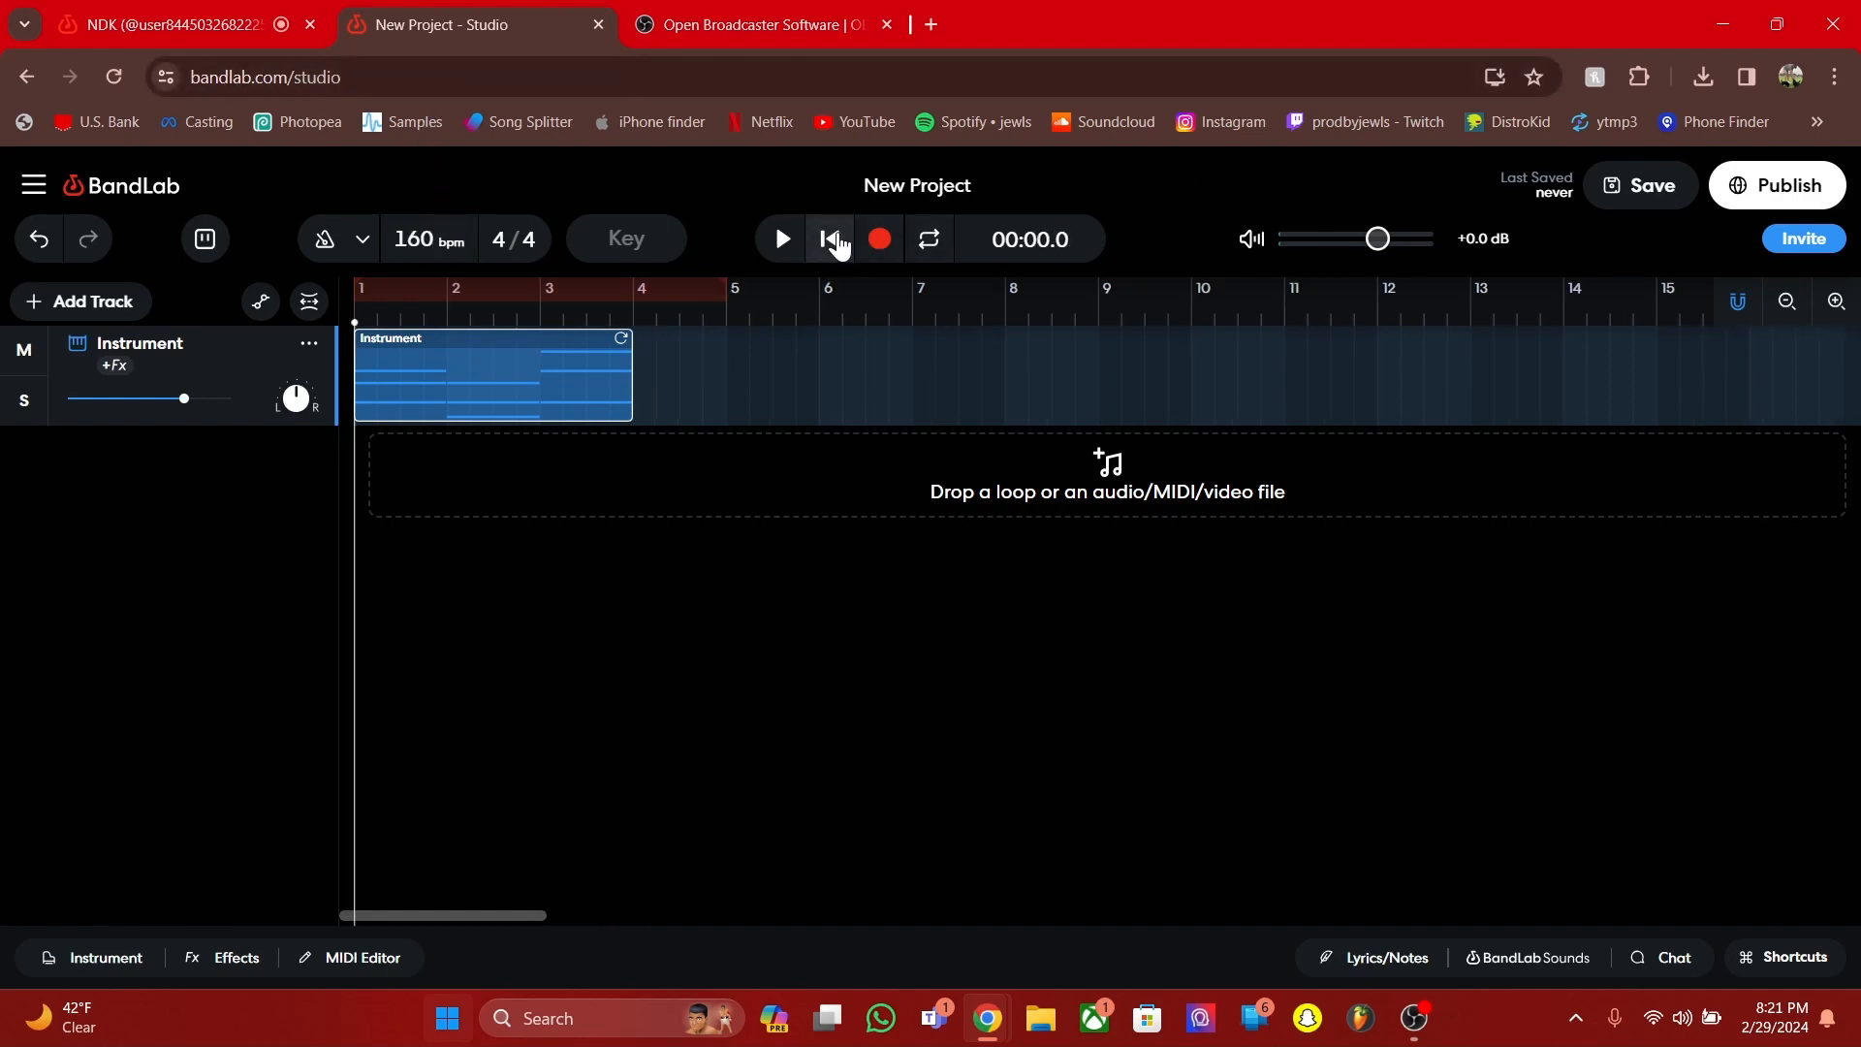
{"action": "left_click", "coordinate": [787, 244]}
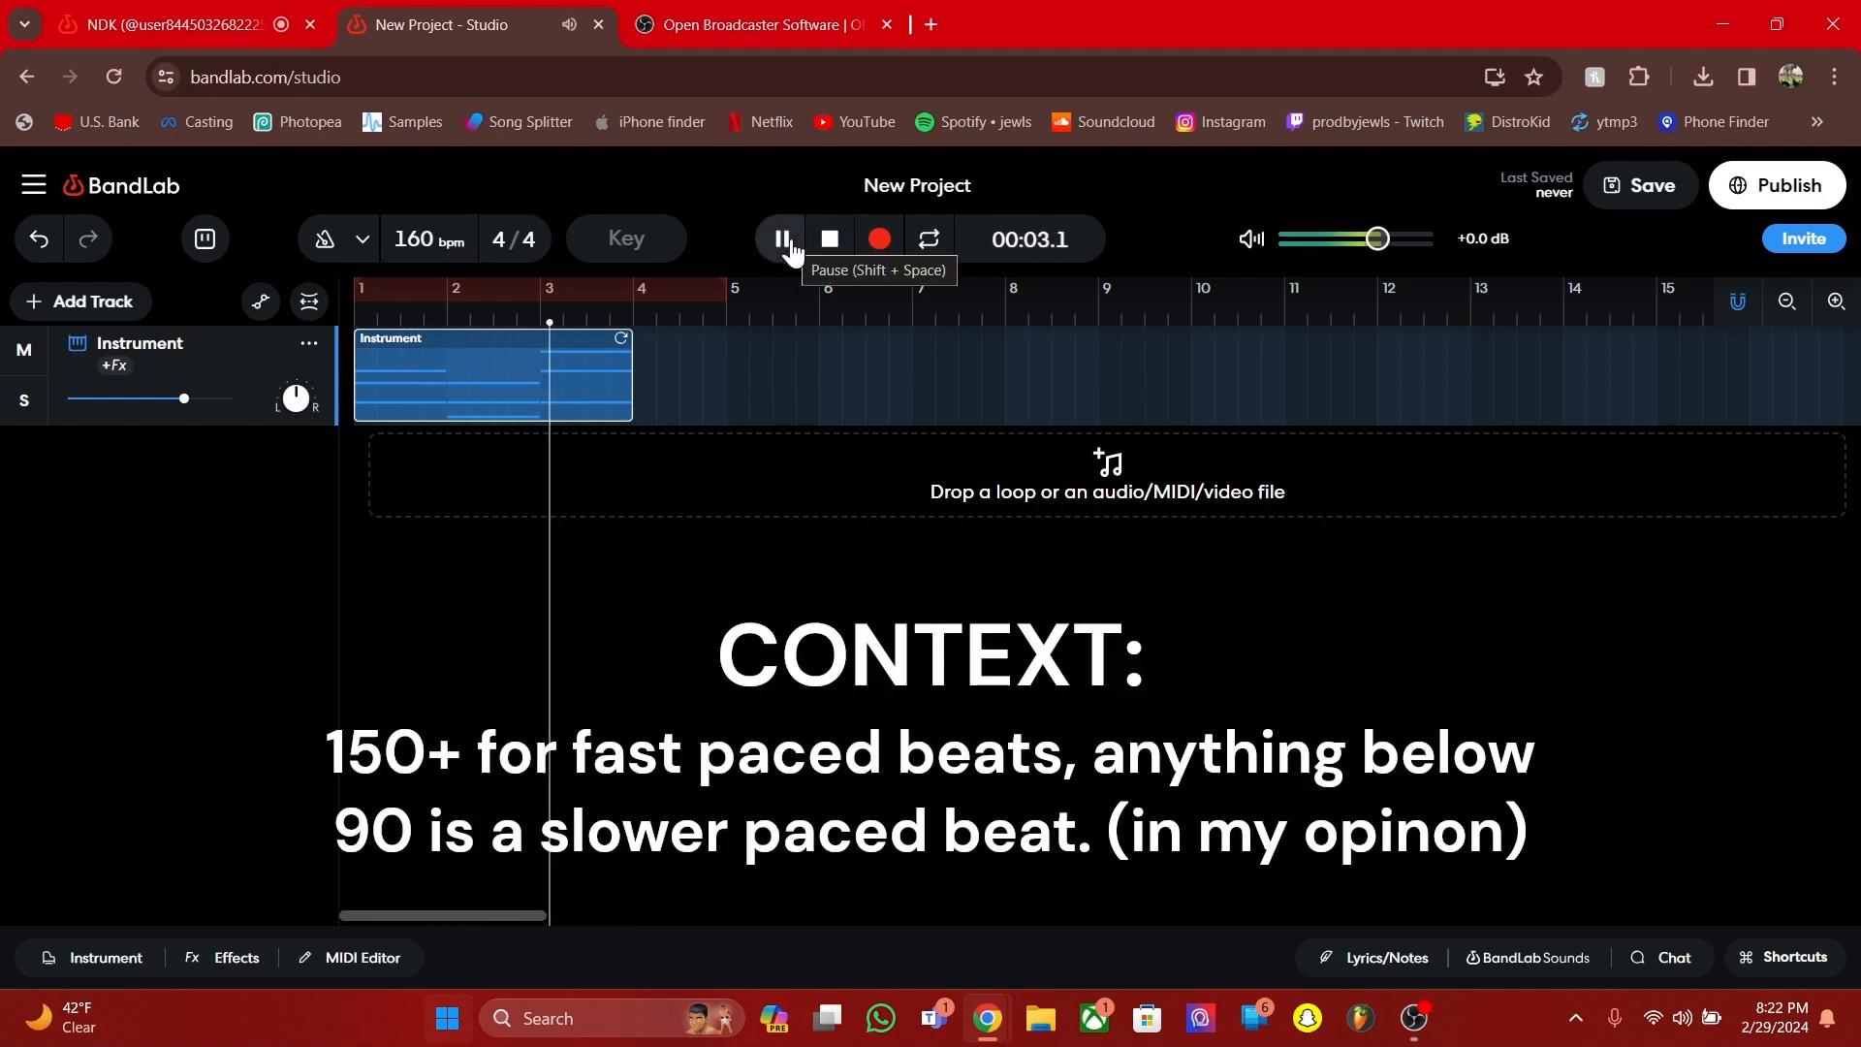
{"action": "right_click", "coordinate": [784, 237]}
Try the chords from the start at a tempo of 40 bpm, and restore the tempo to 120 bpm
{"action": "left_click", "coordinate": [424, 245]}
{"action": "left_click_drag", "start_coordinate": [424, 244], "coordinate": [429, 748]}
{"action": "left_click", "coordinate": [830, 240]}
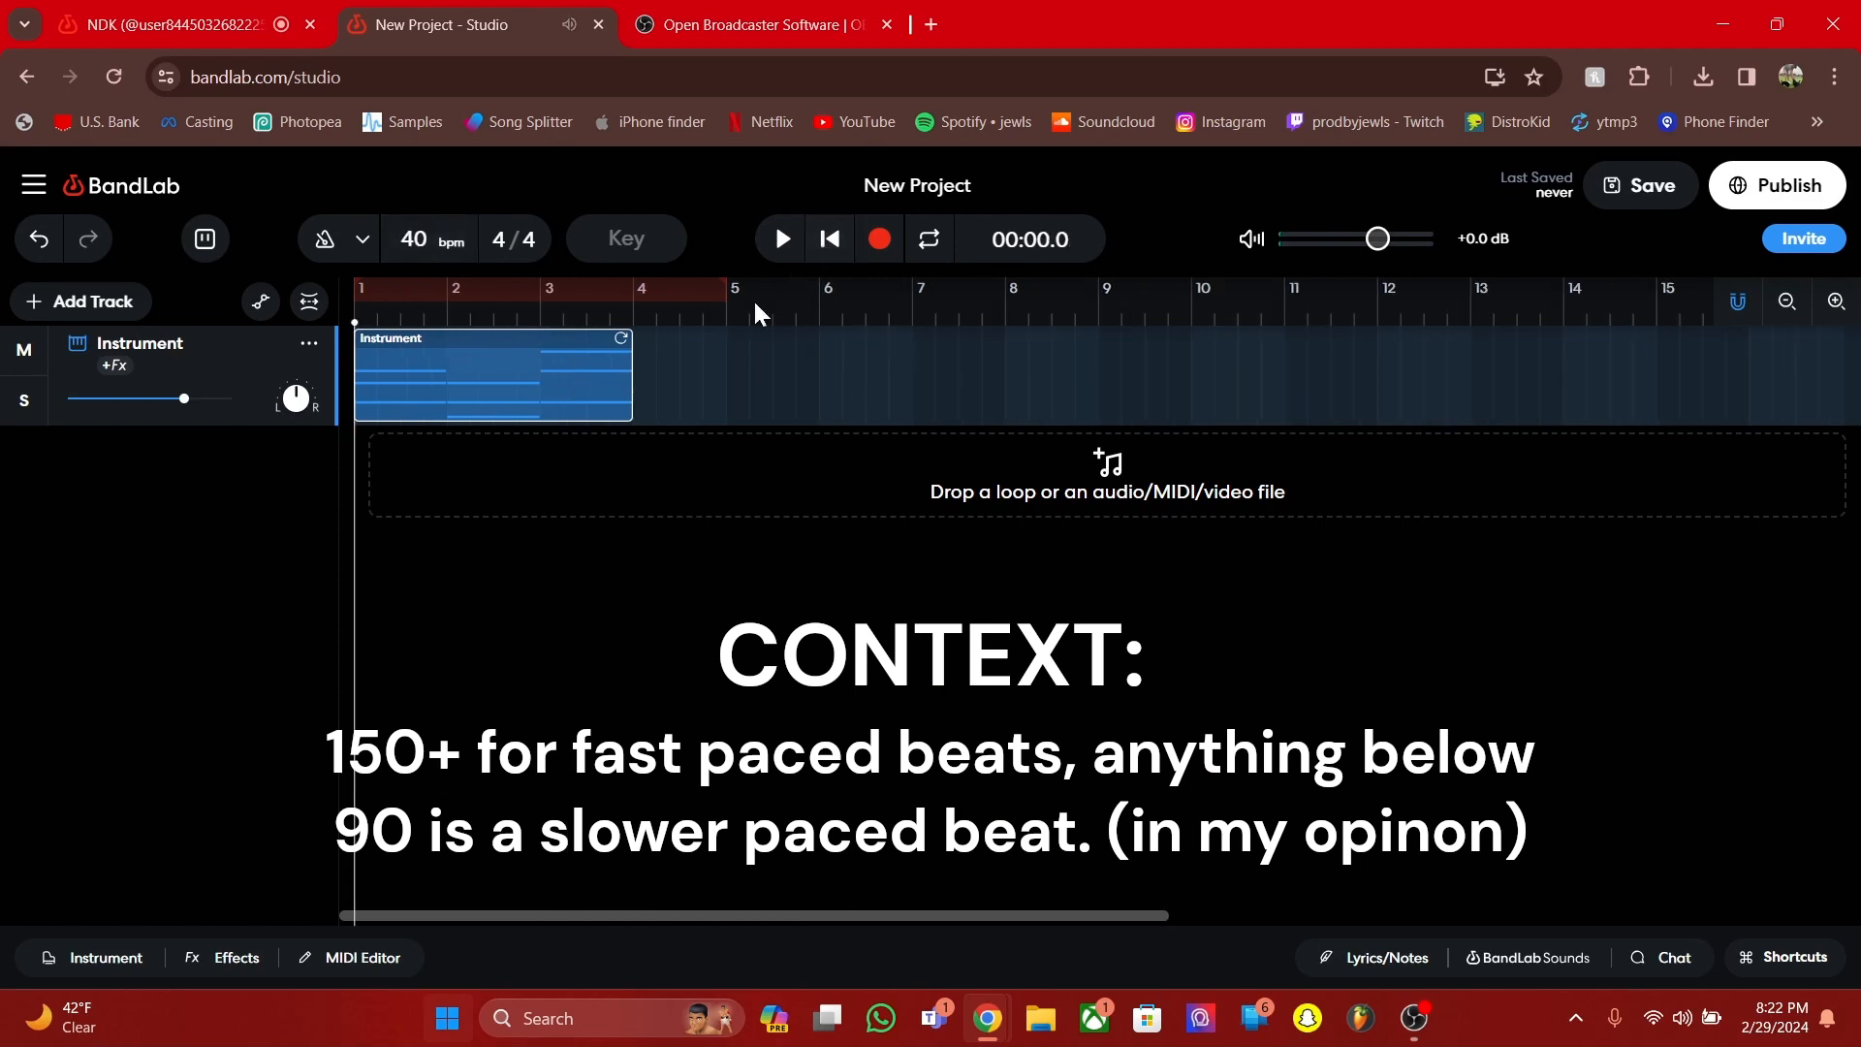
{"action": "left_click", "coordinate": [772, 243]}
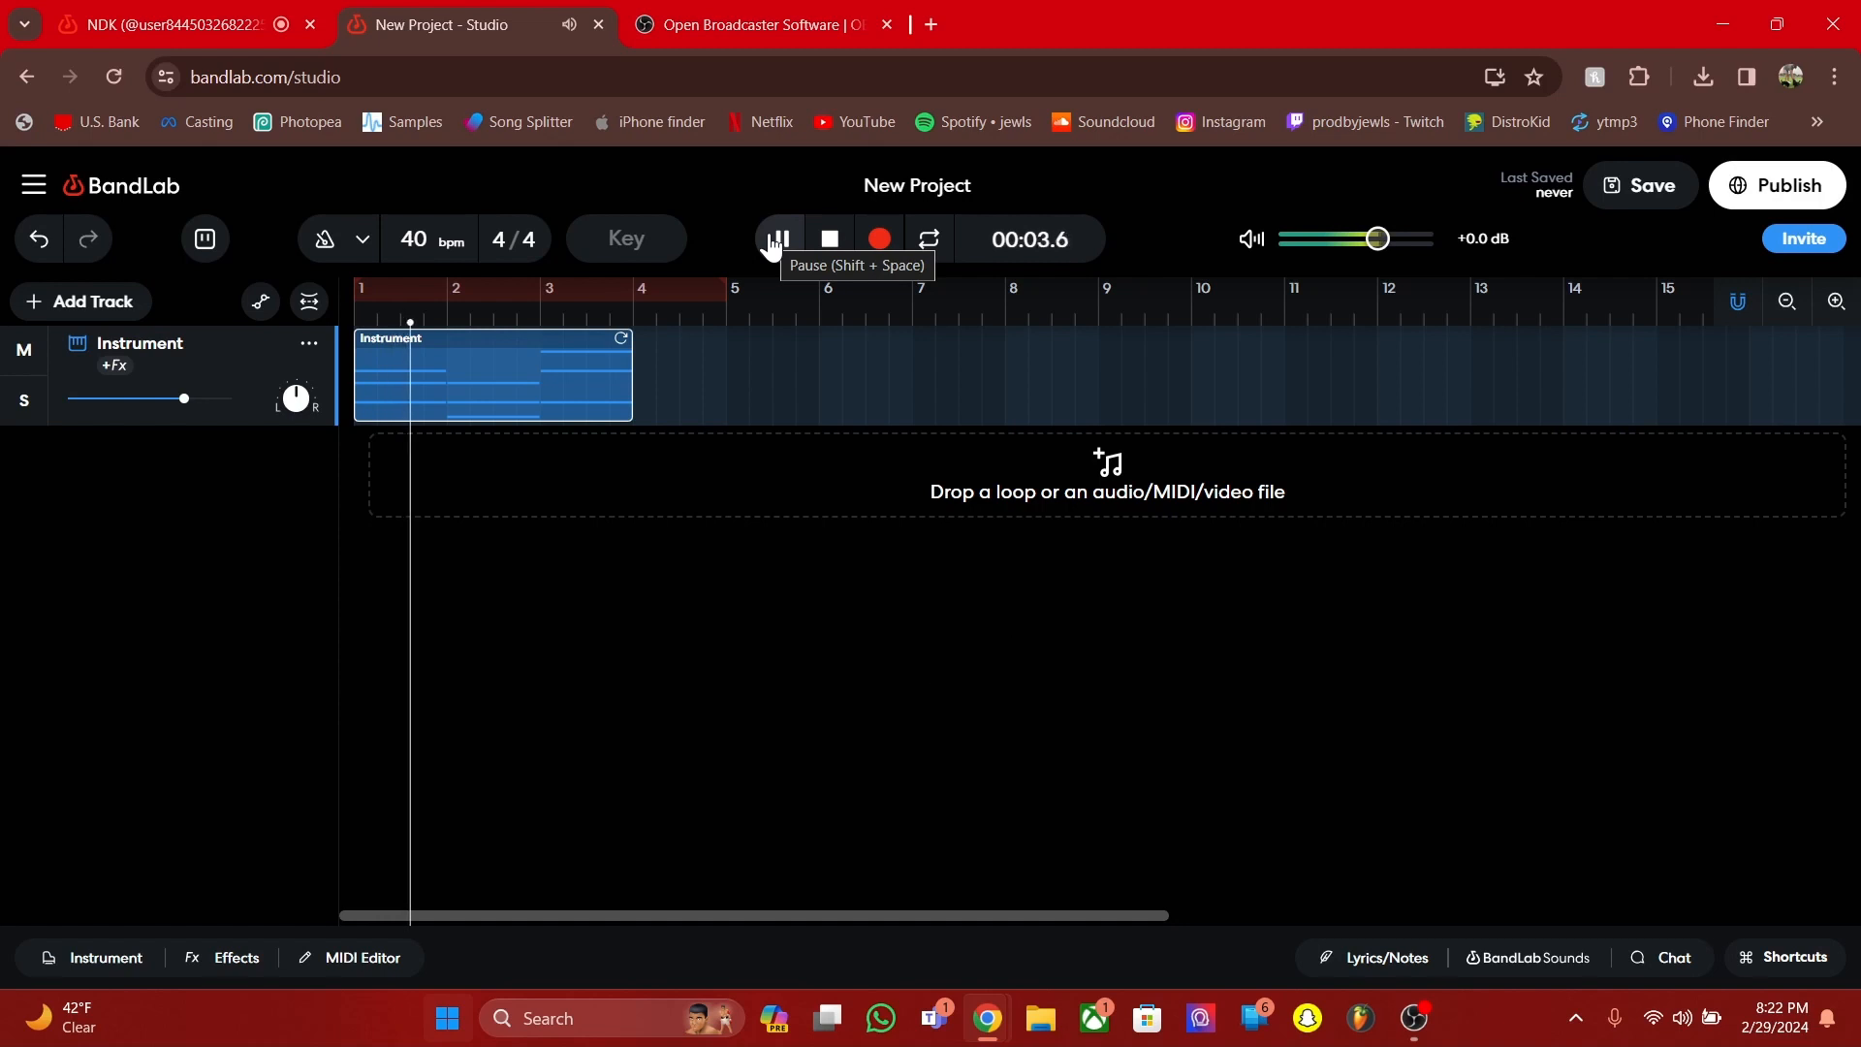
{"action": "left_click", "coordinate": [772, 242]}
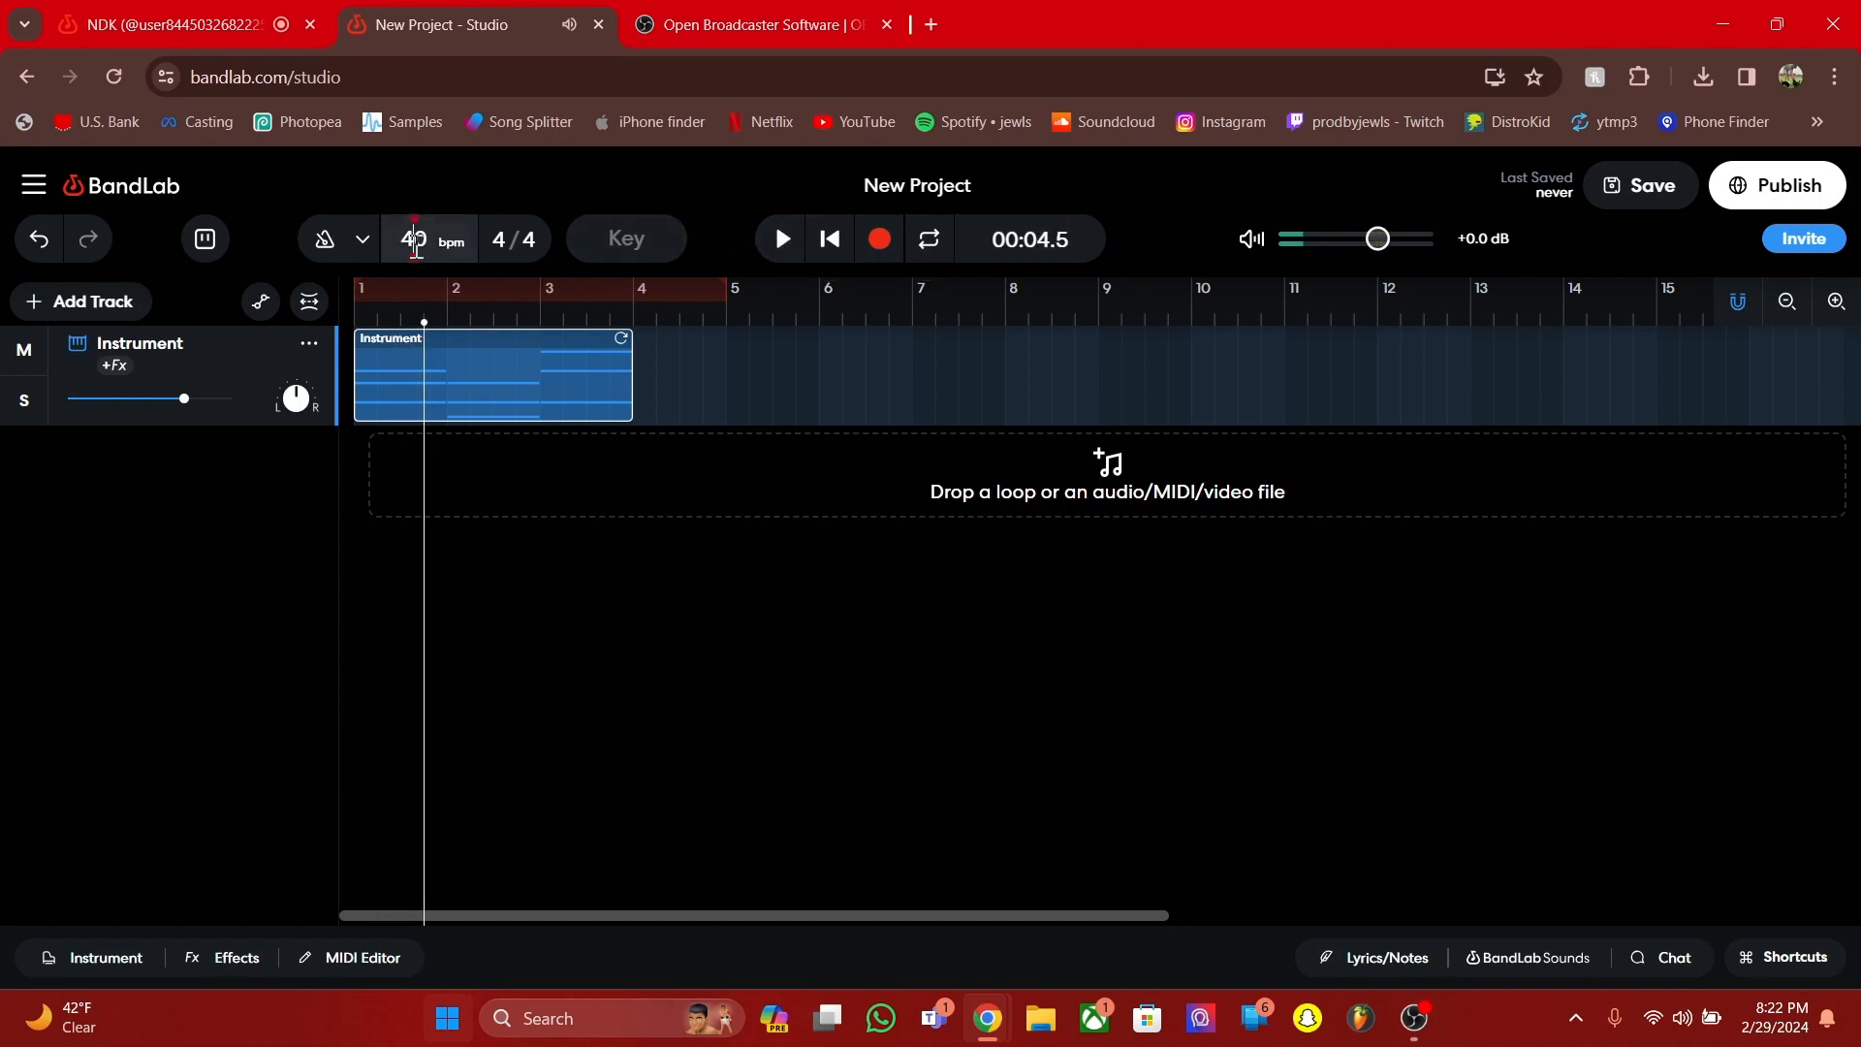
{"action": "left_click_drag", "start_coordinate": [415, 243], "coordinate": [415, 153]}
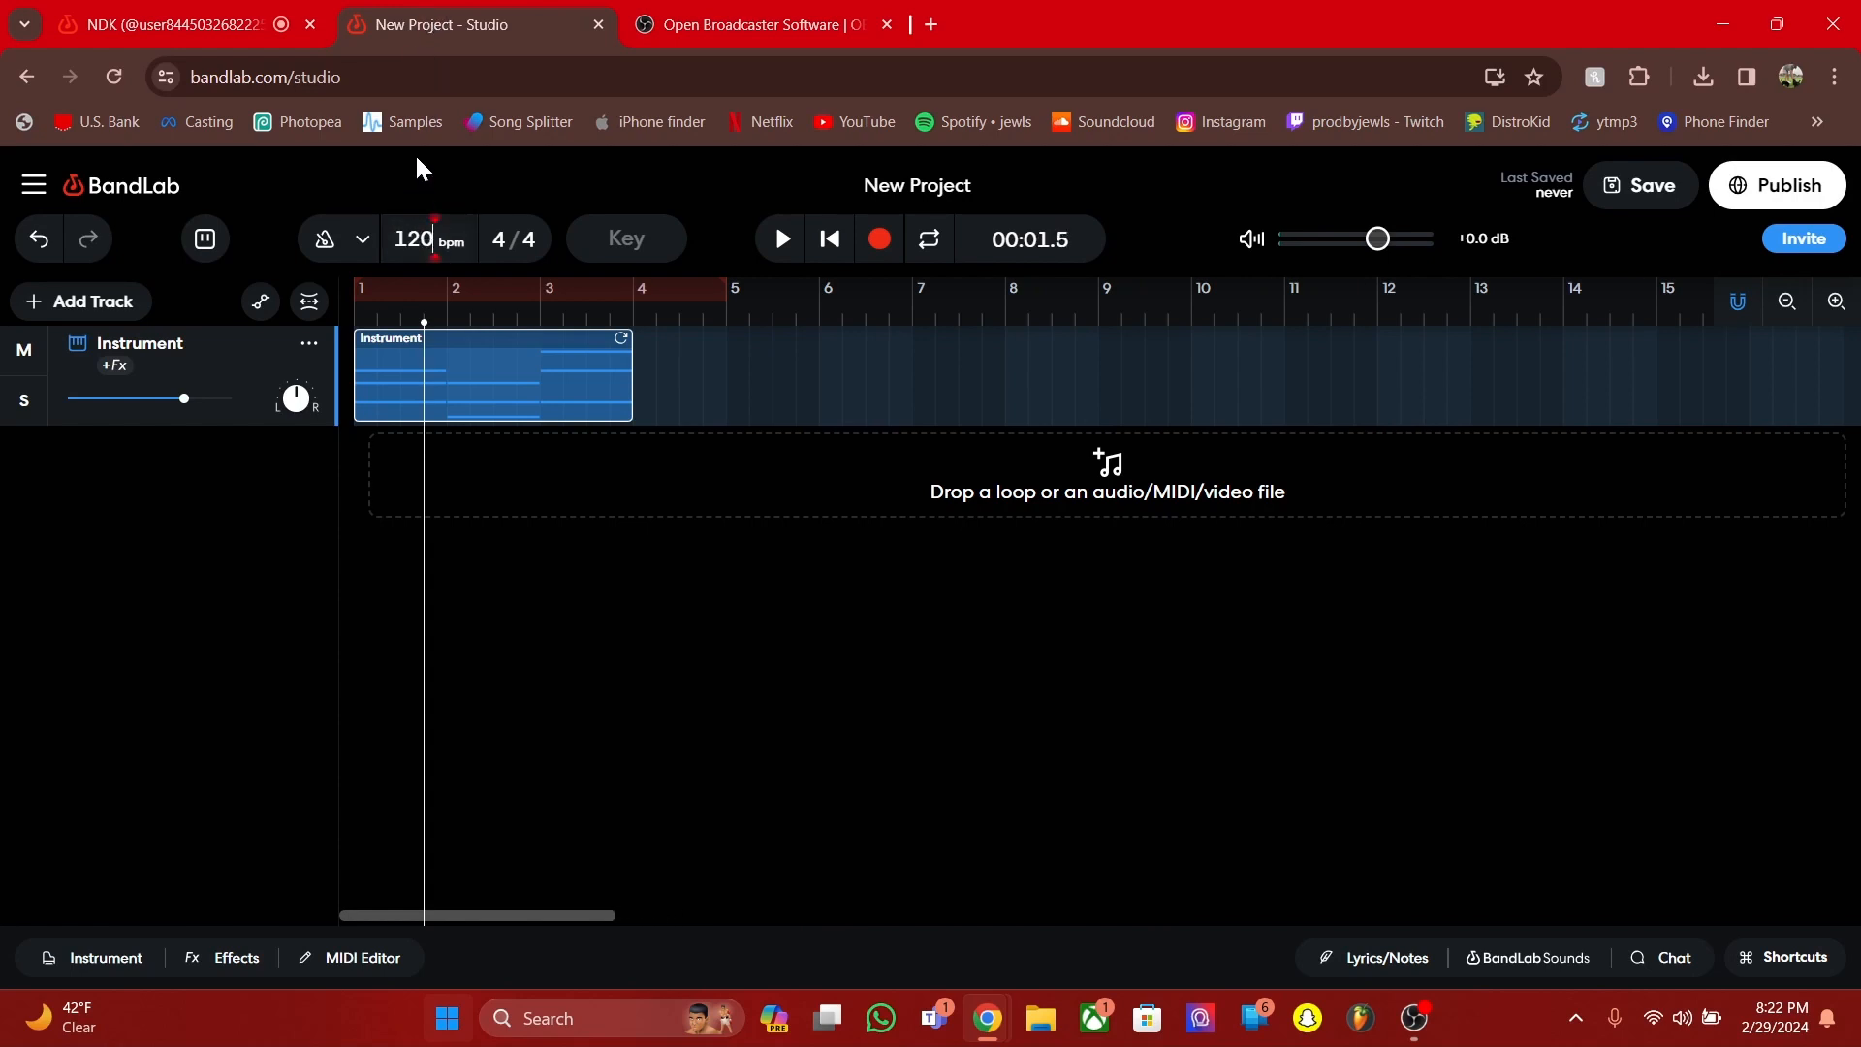
{"action": "left_click", "coordinate": [830, 250]}
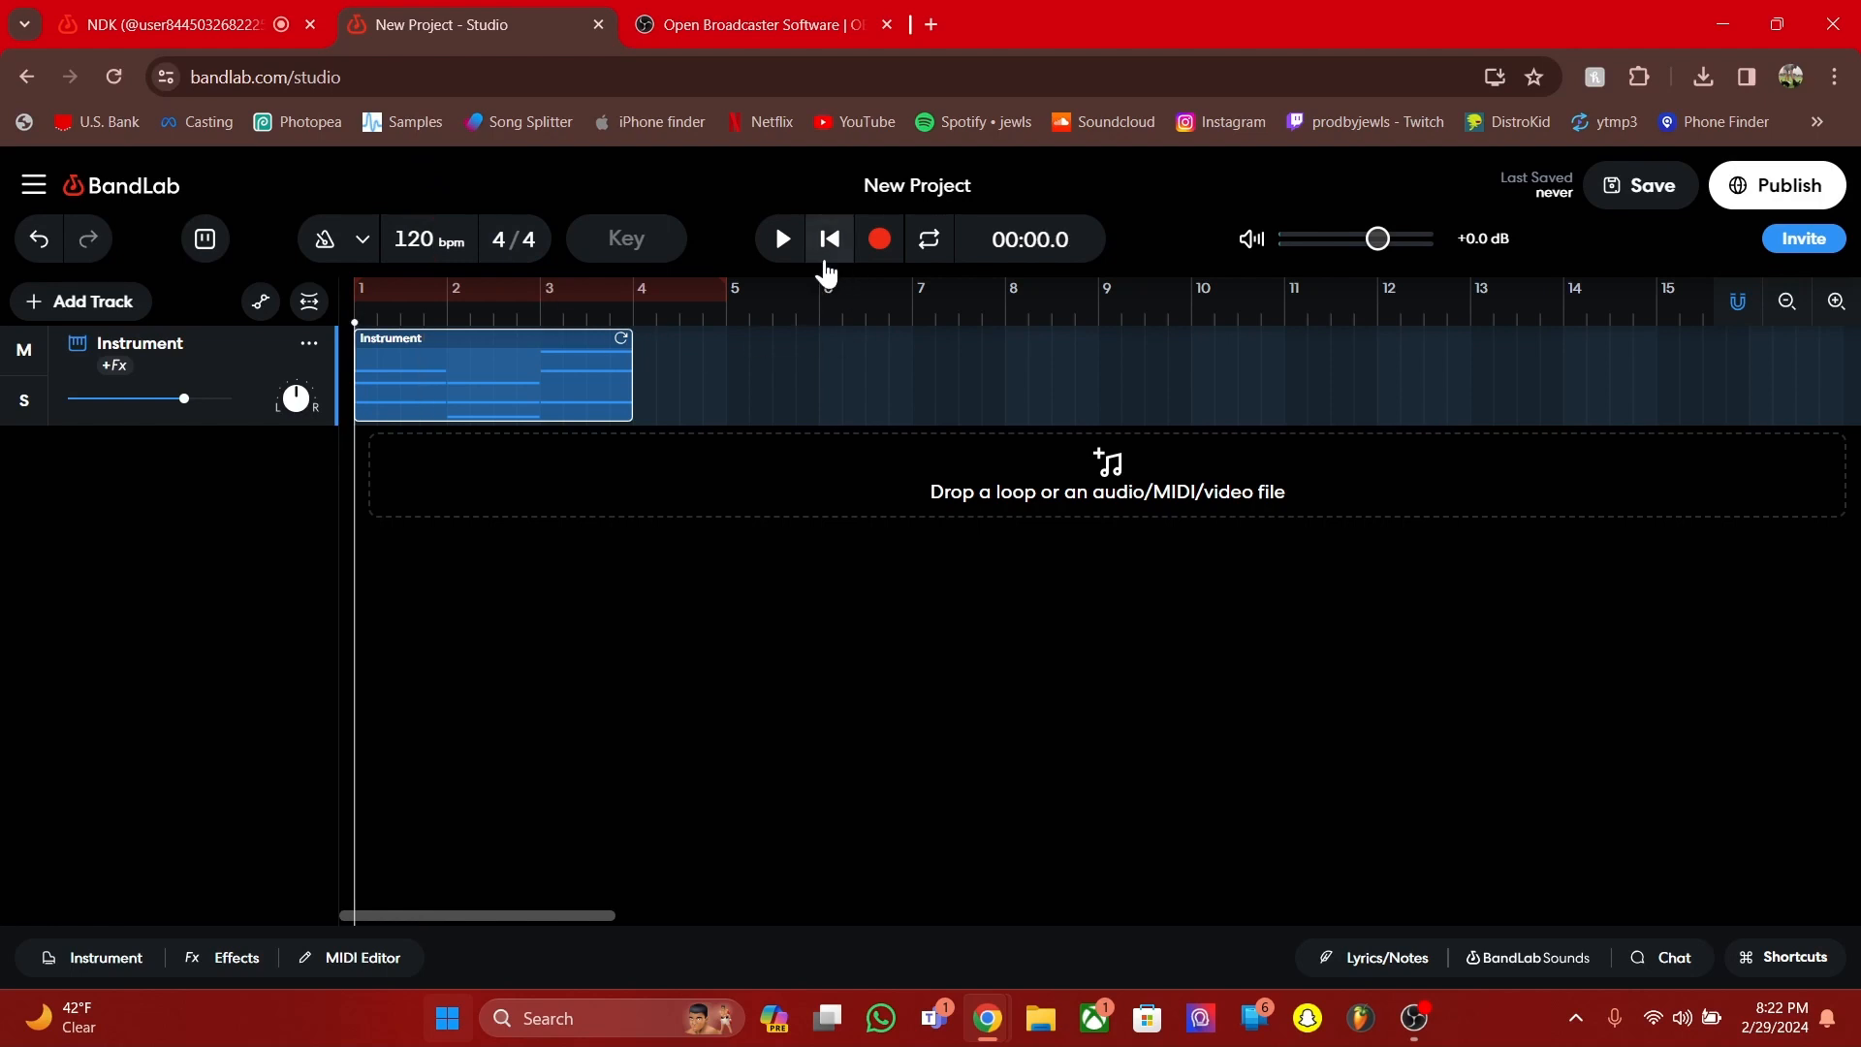
Turn on the metronome and play the chords along with it
{"action": "left_click", "coordinate": [335, 248]}
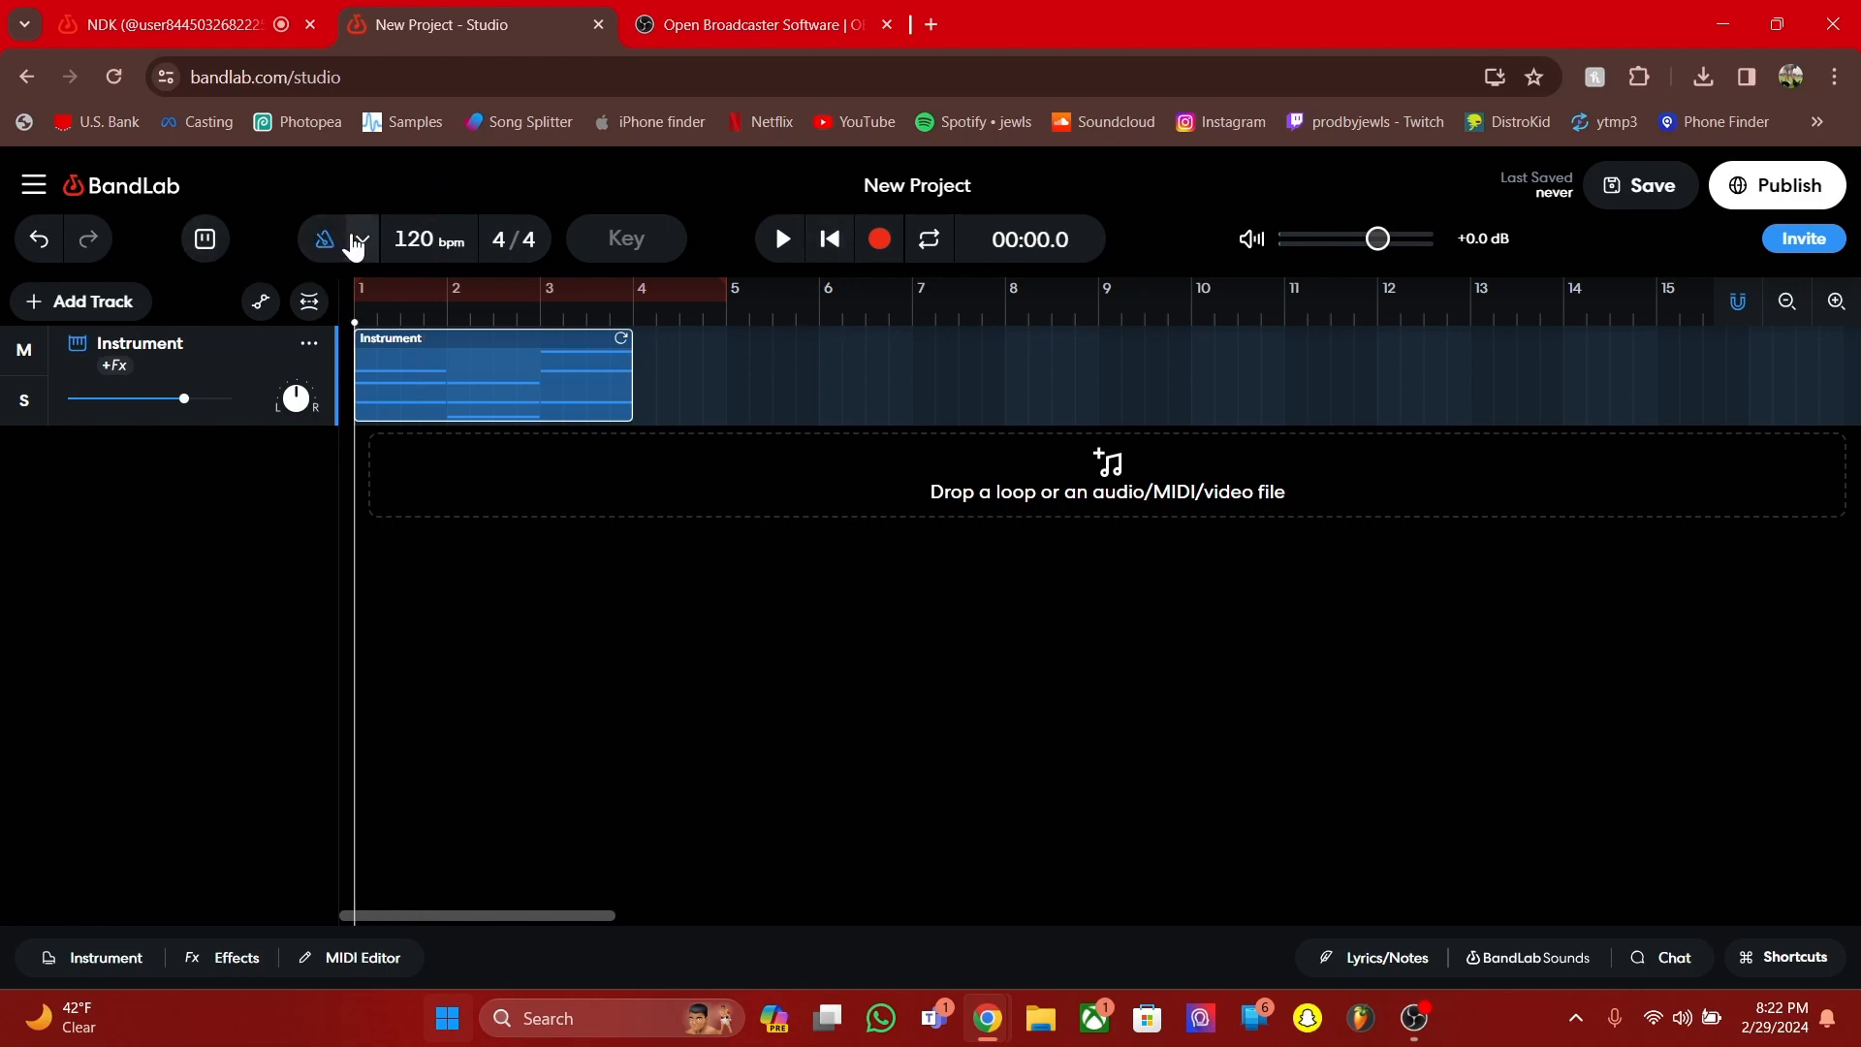
{"action": "left_click", "coordinate": [762, 240]}
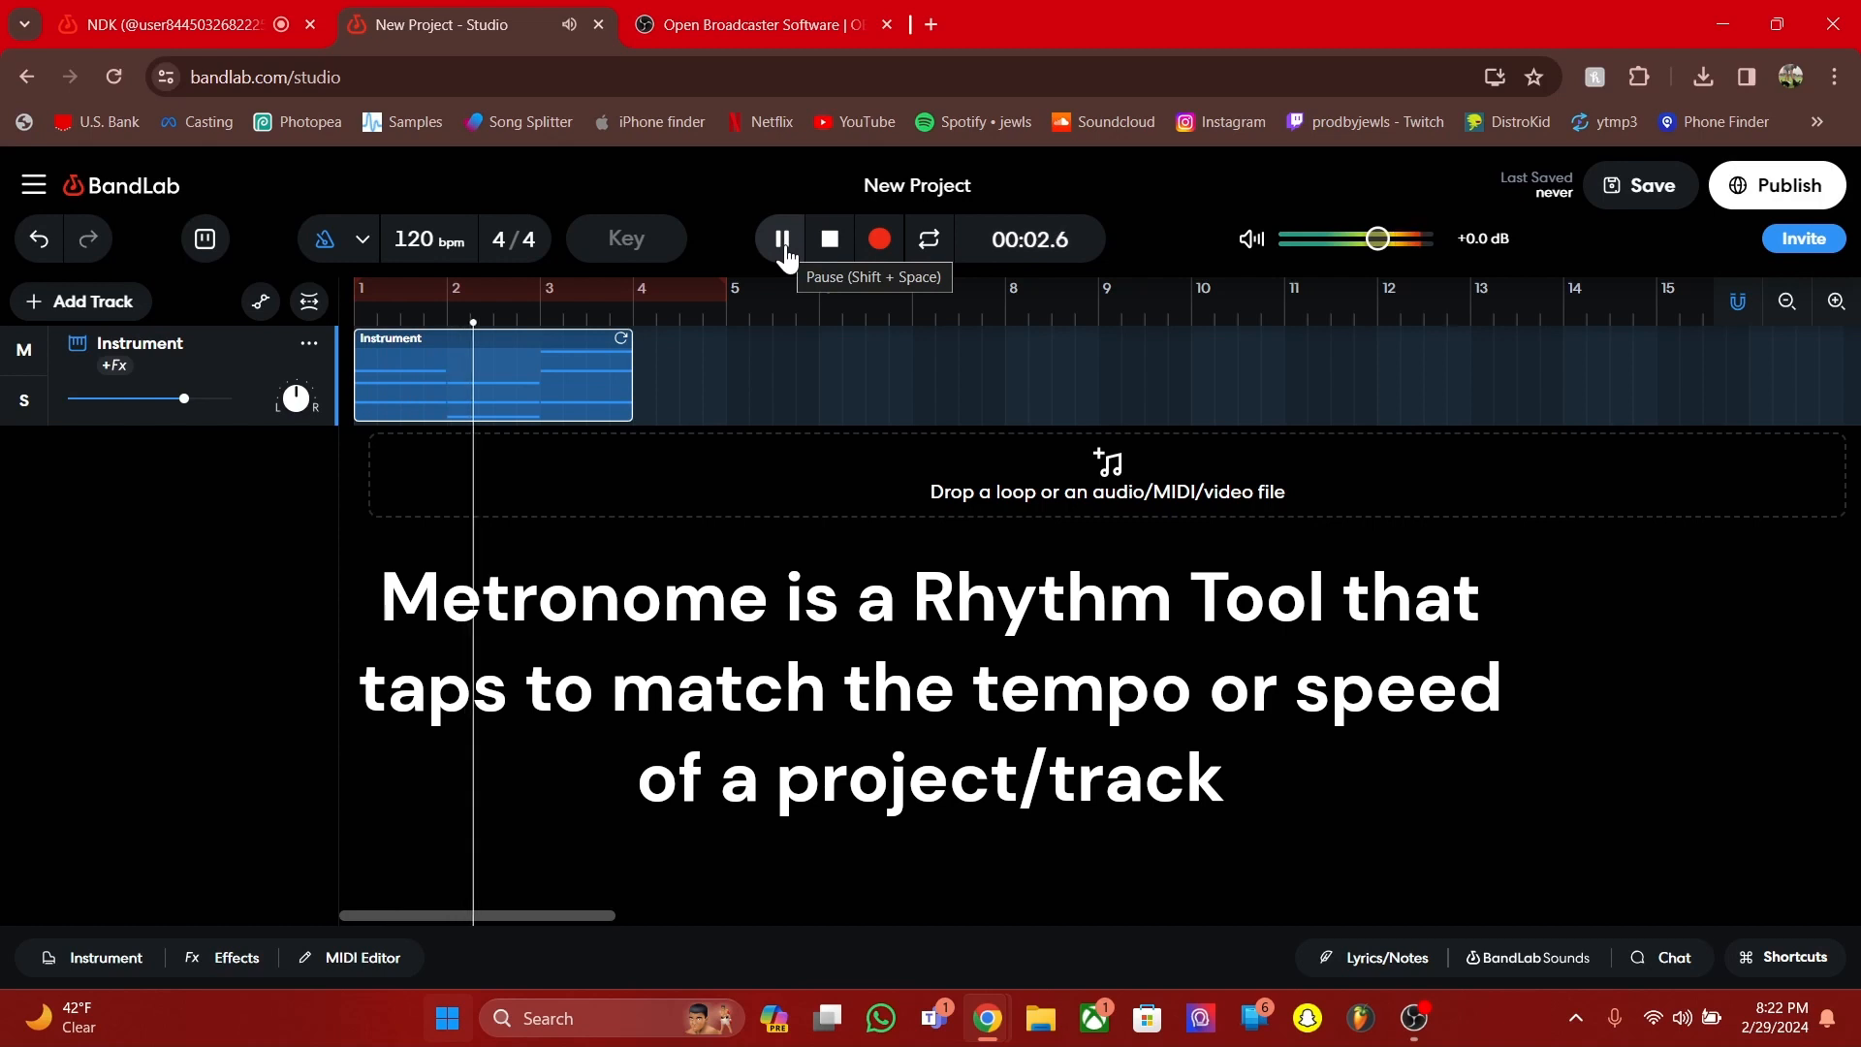
{"action": "left_click", "coordinate": [785, 252]}
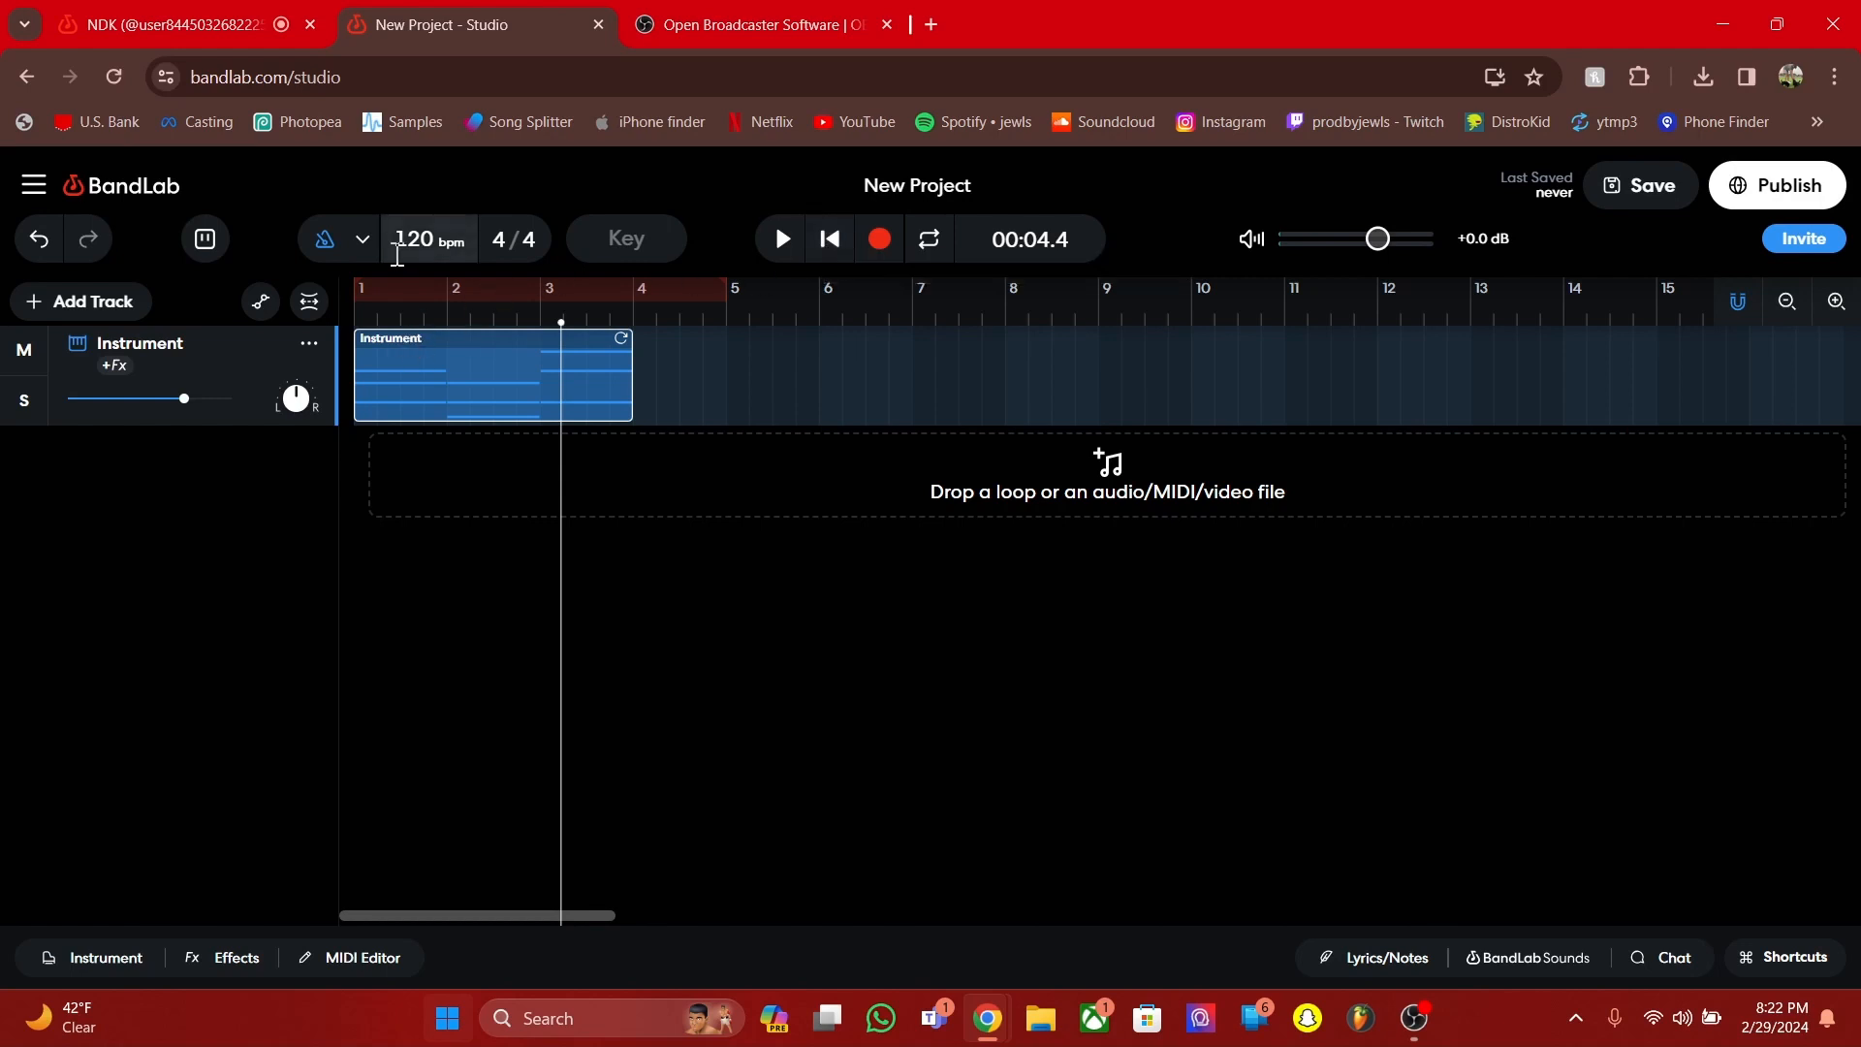
Add a Sampler track to the project and select its Pad 13
{"action": "left_click", "coordinate": [31, 304]}
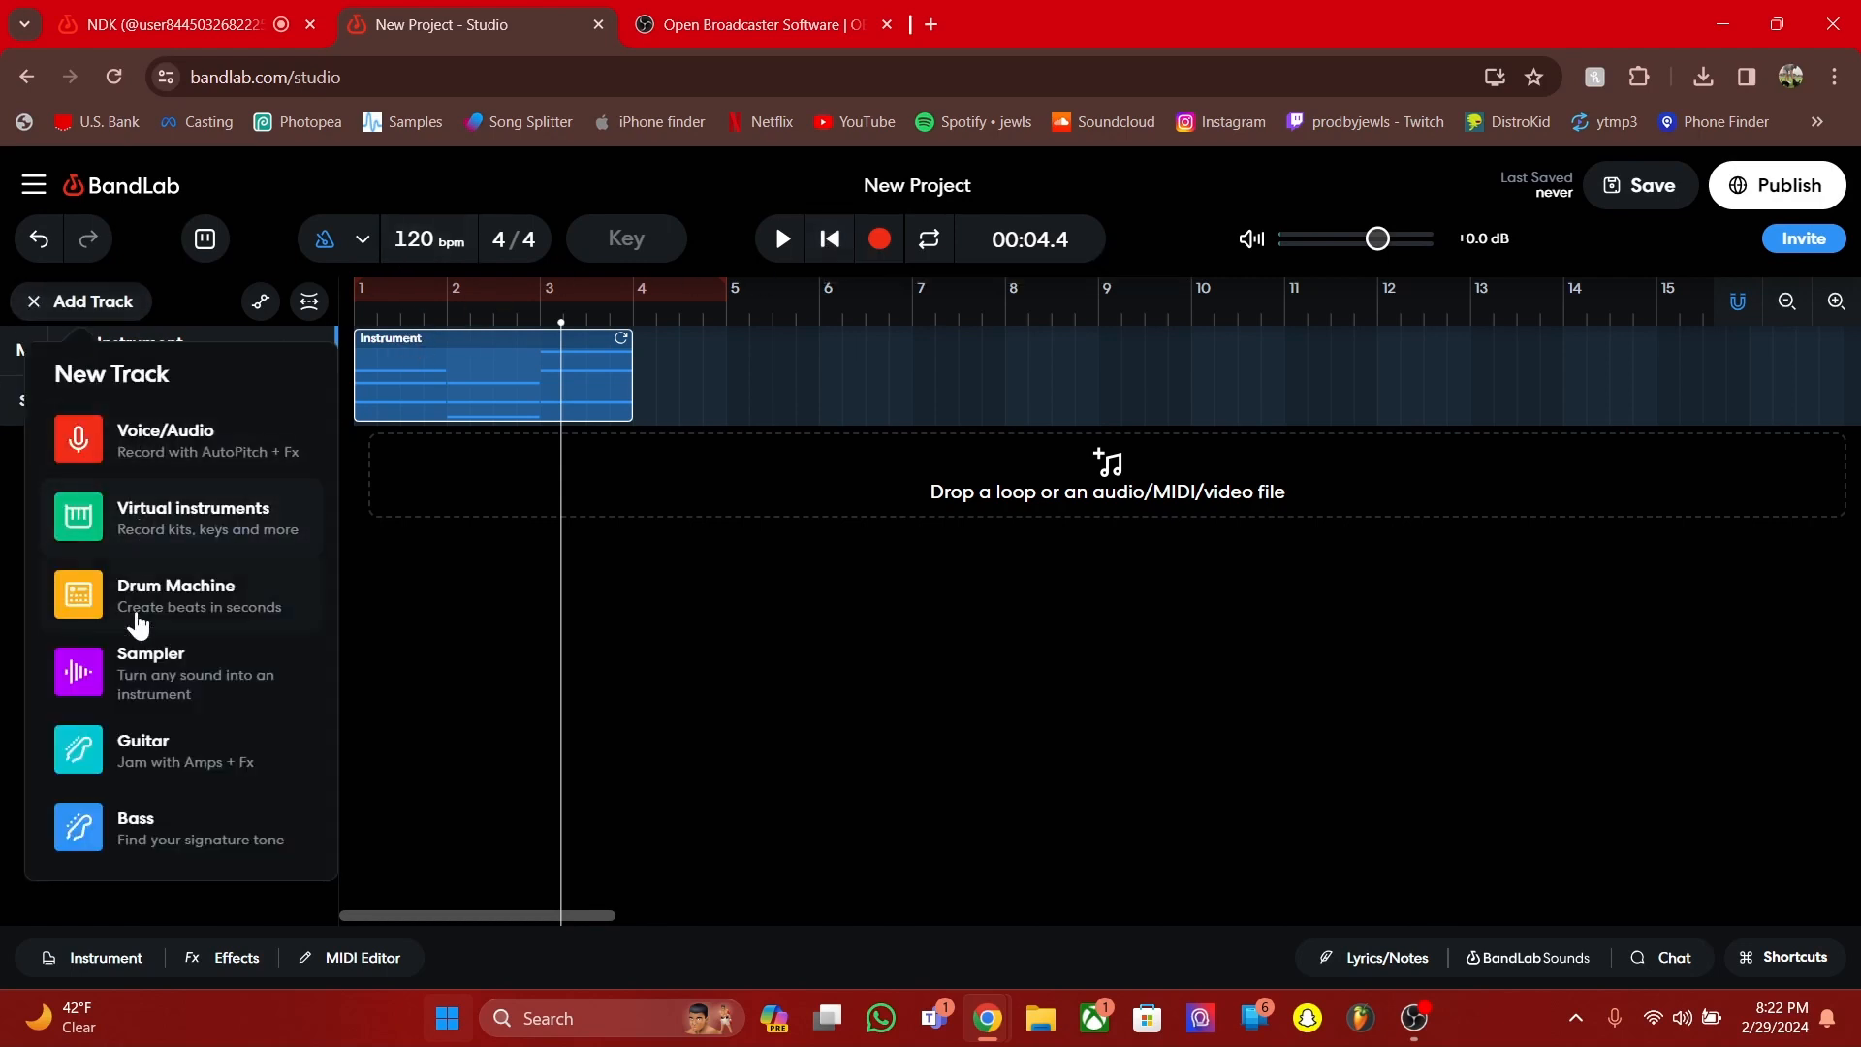
{"action": "left_click", "coordinate": [145, 668]}
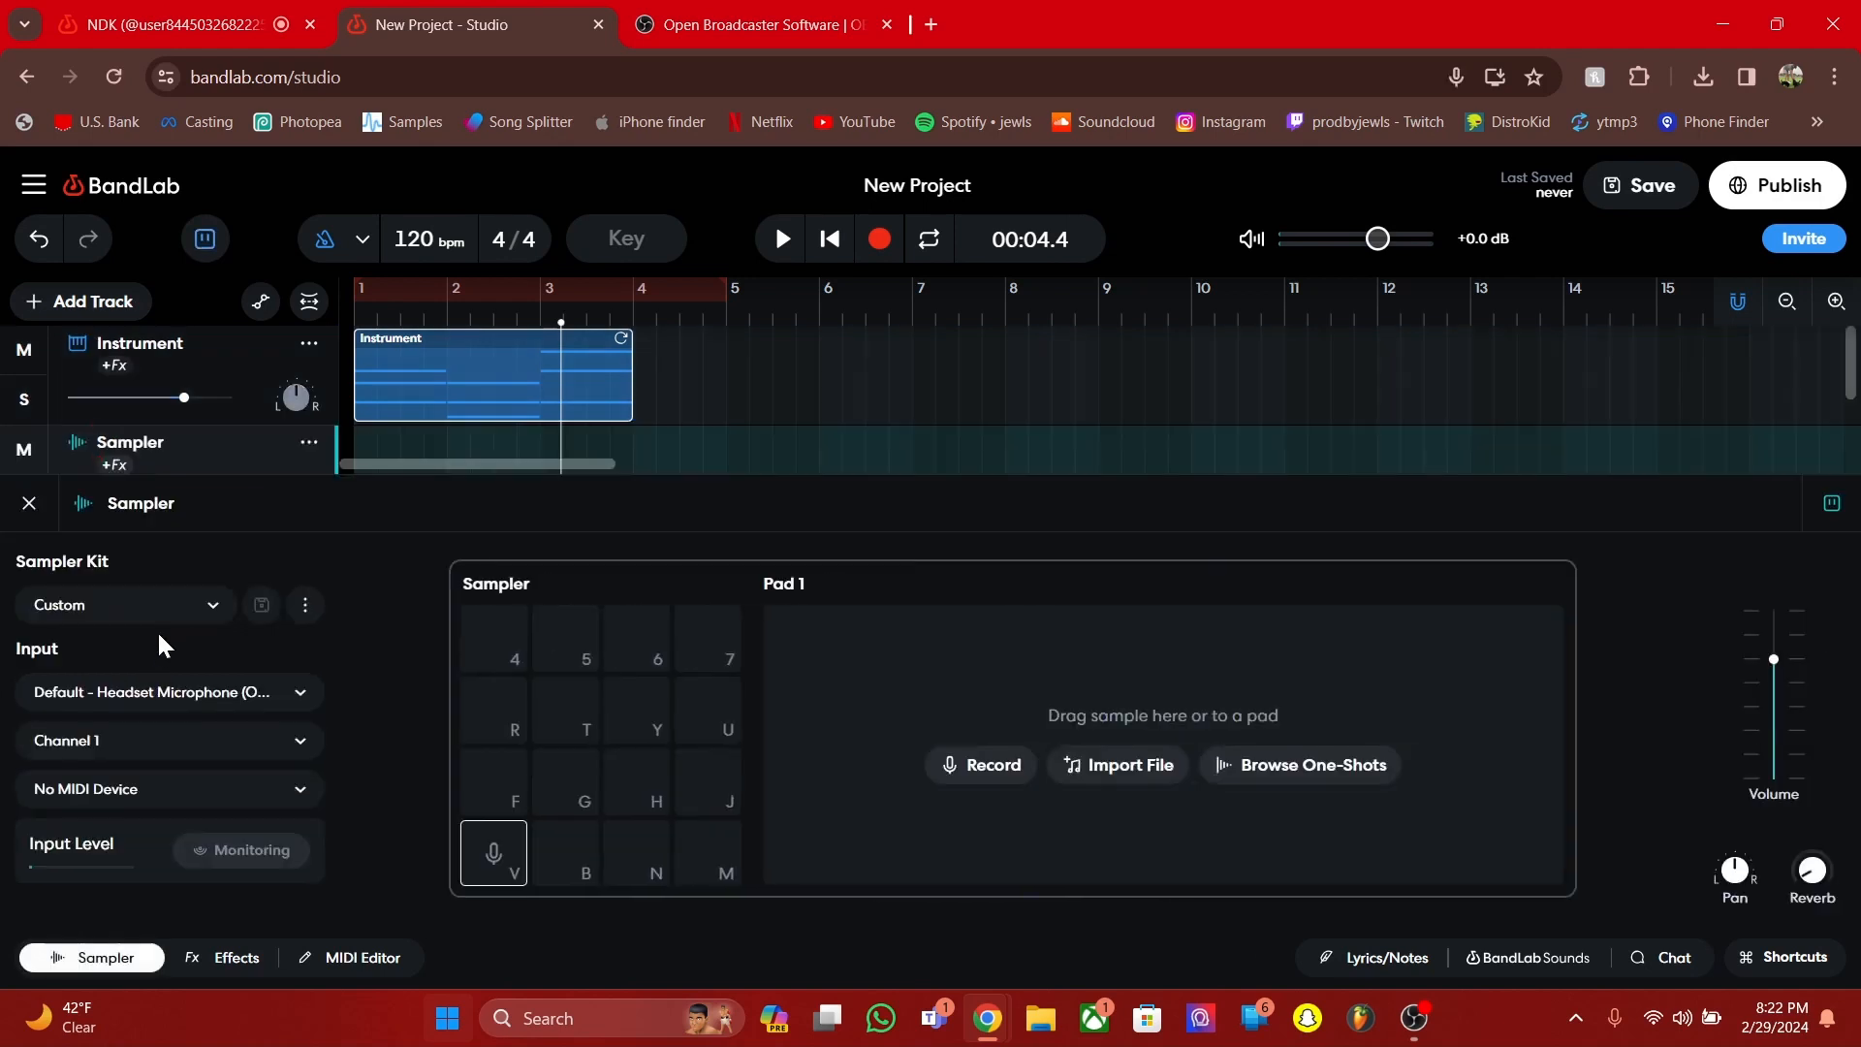
{"action": "left_click", "coordinate": [502, 639]}
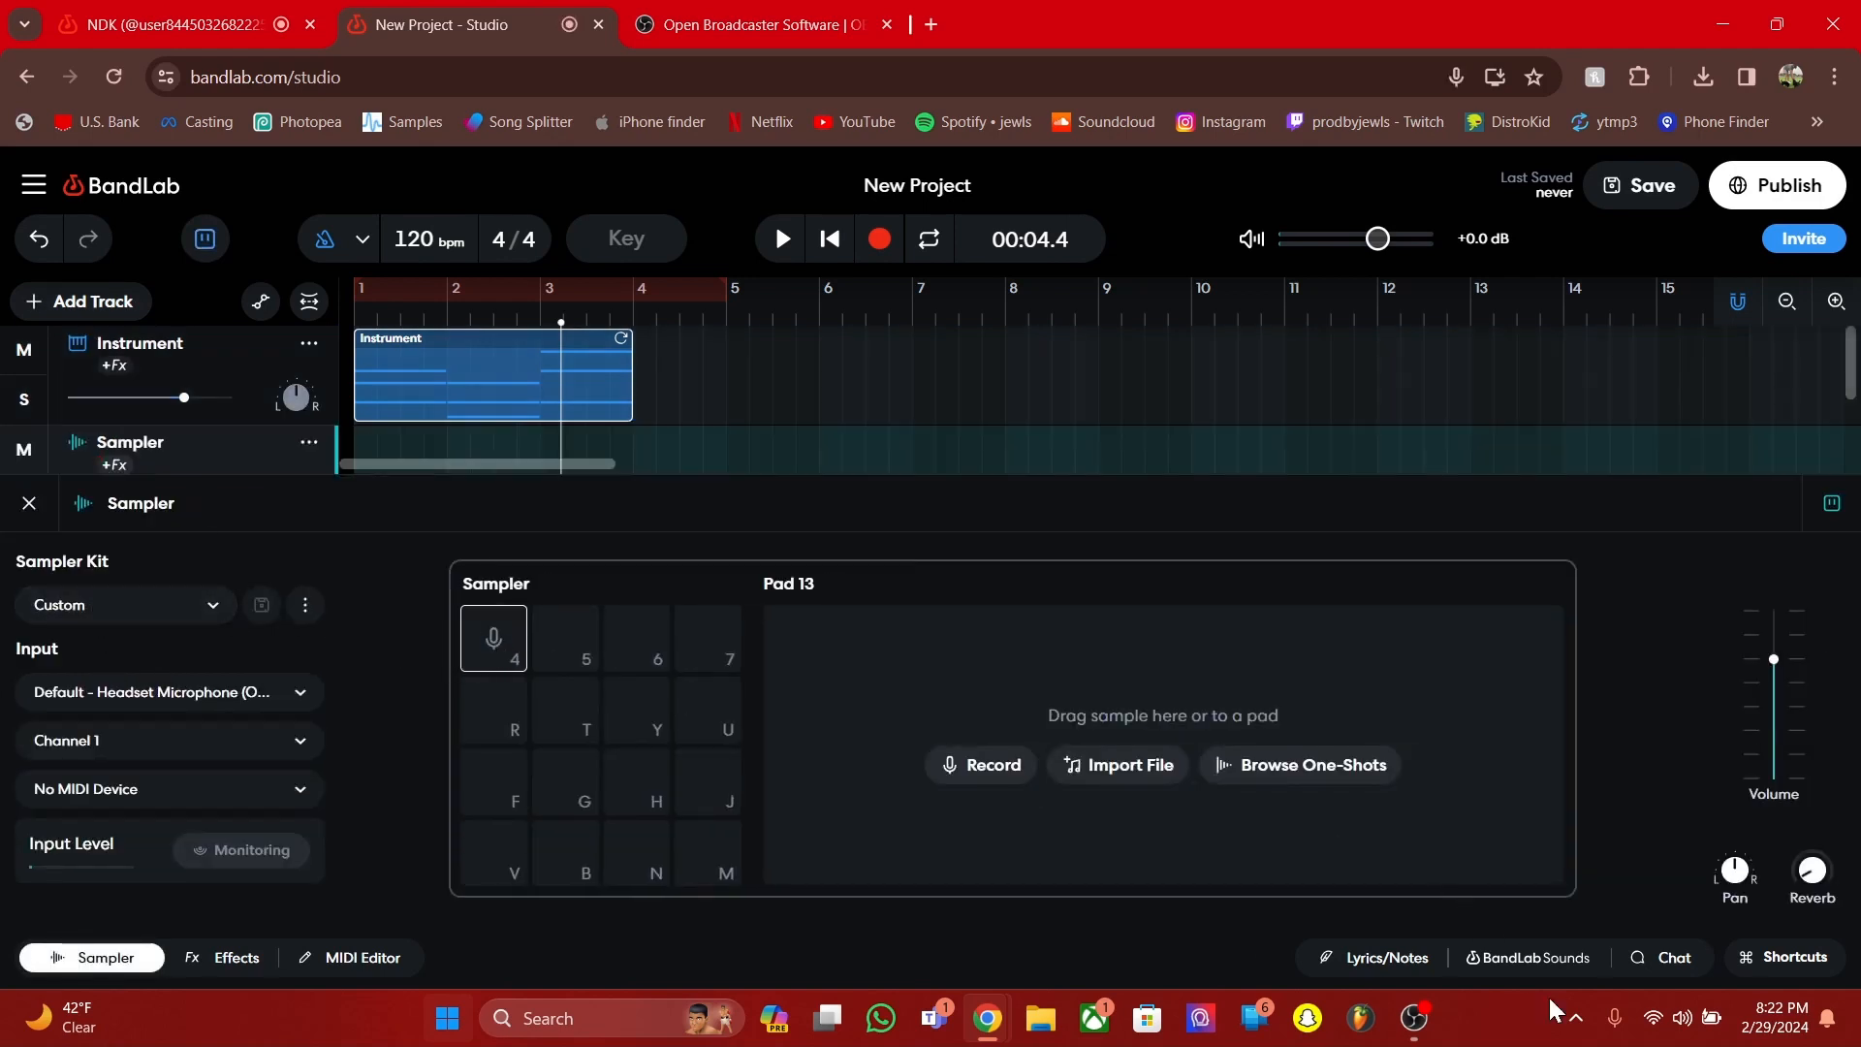
Open the One-Shots library in BandLab Sounds to find samples for the pads
{"action": "left_click", "coordinate": [1529, 958]}
{"action": "scroll", "coordinate": [1609, 727], "scroll_direction": "down", "scroll_amount": 2}
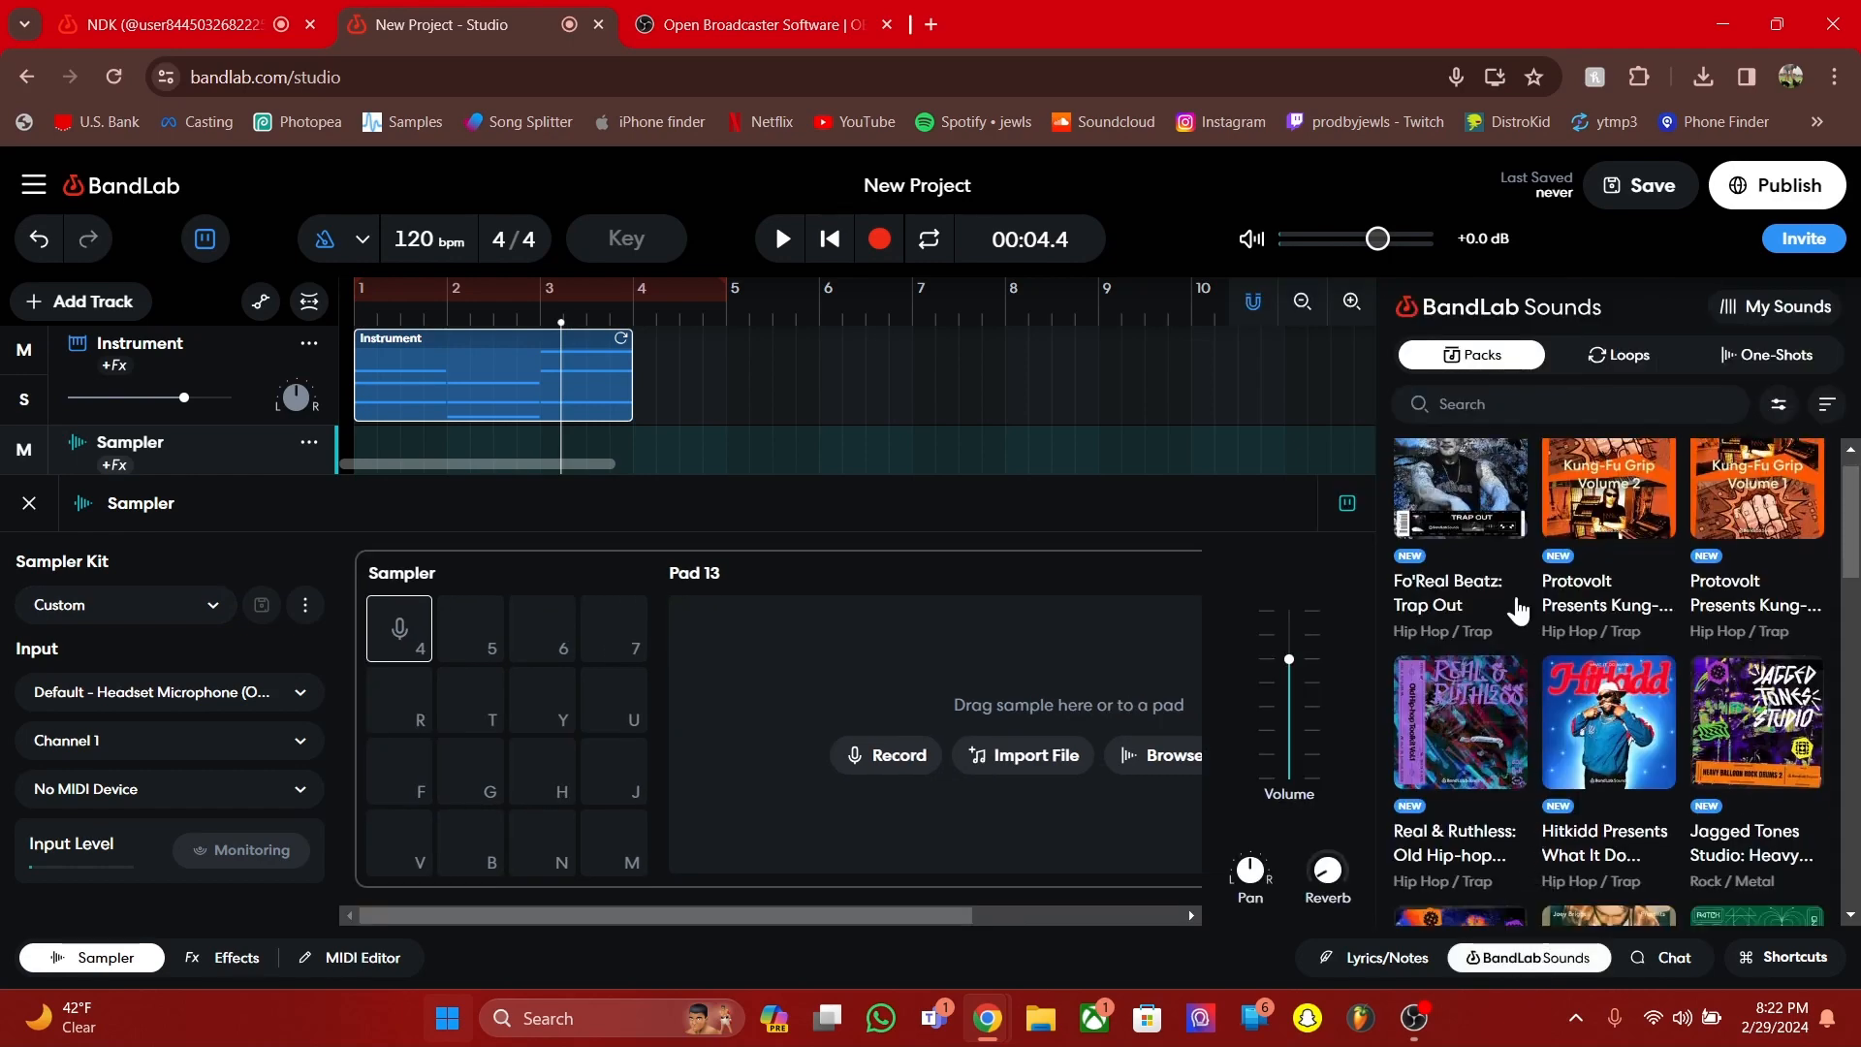
{"action": "left_click", "coordinate": [1691, 356]}
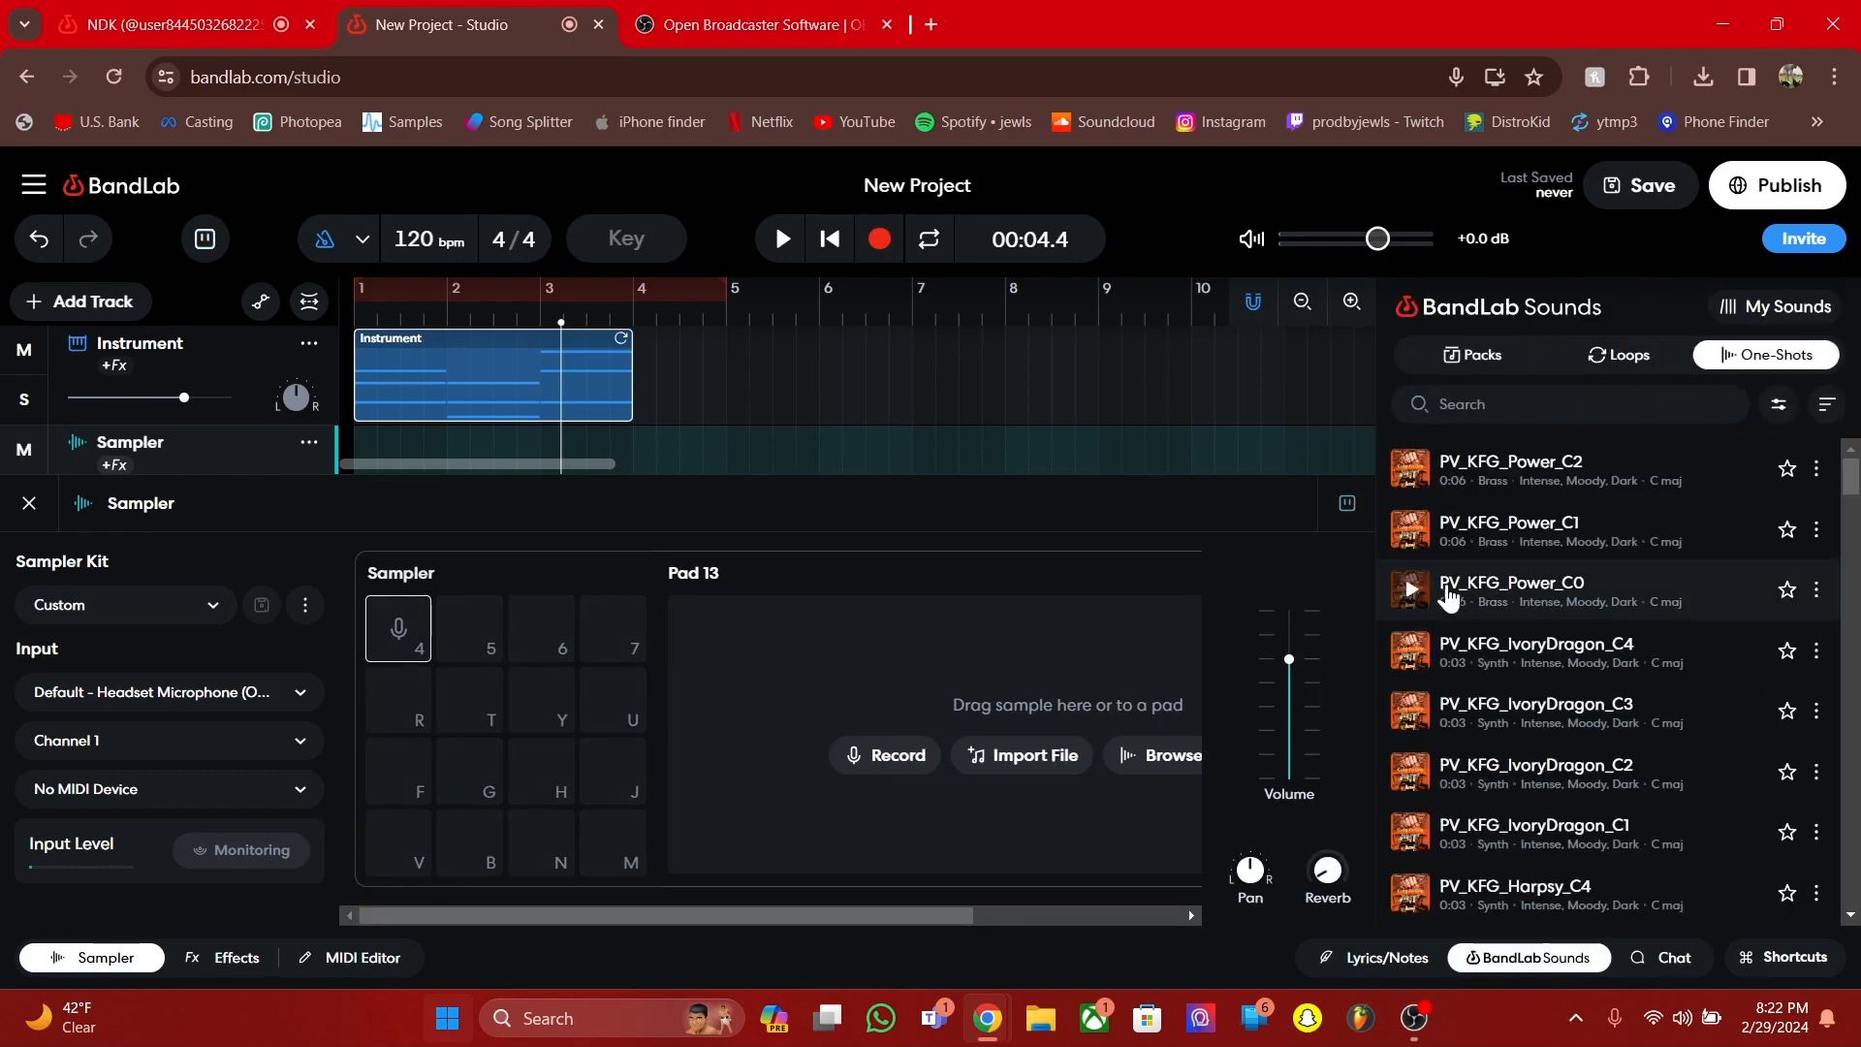
Search the one-shots for "kick" and load Kick_504 onto Pad 13 of the sampler
{"action": "scroll", "coordinate": [1445, 589], "scroll_direction": "down", "scroll_amount": 5}
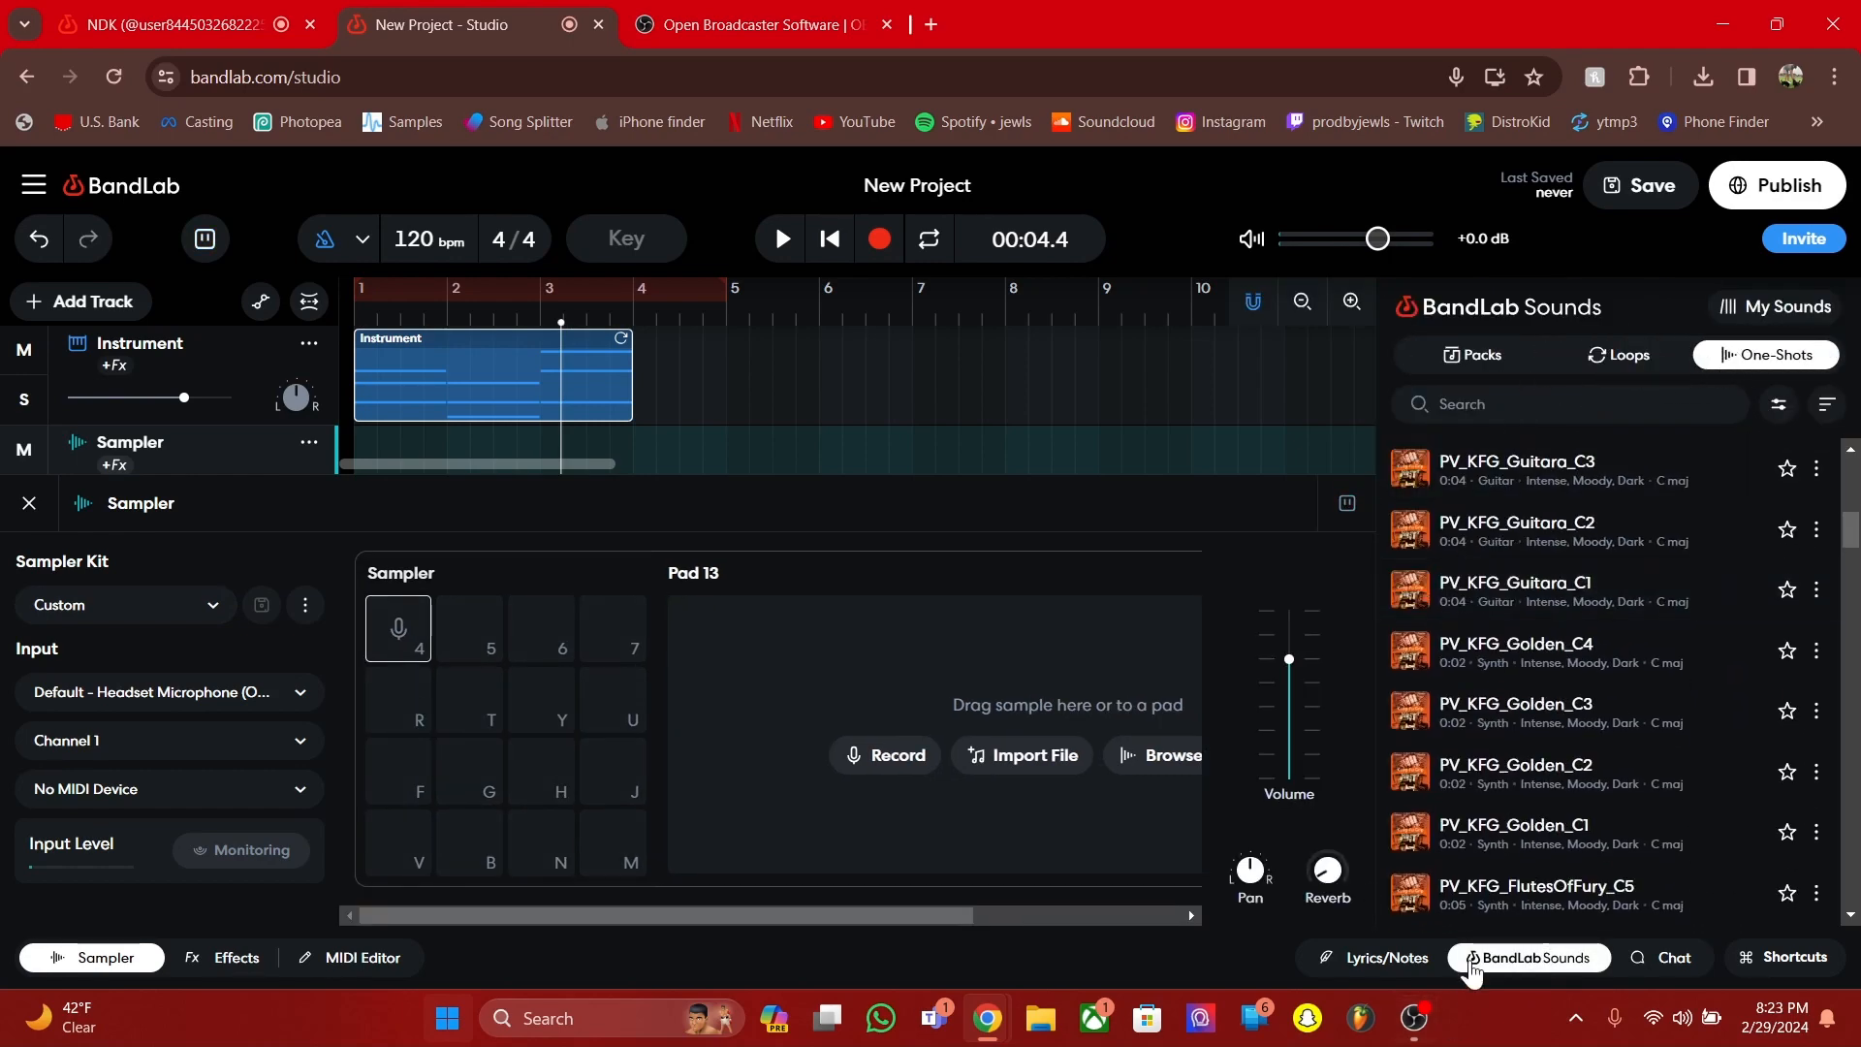
{"action": "left_click", "coordinate": [1504, 957]}
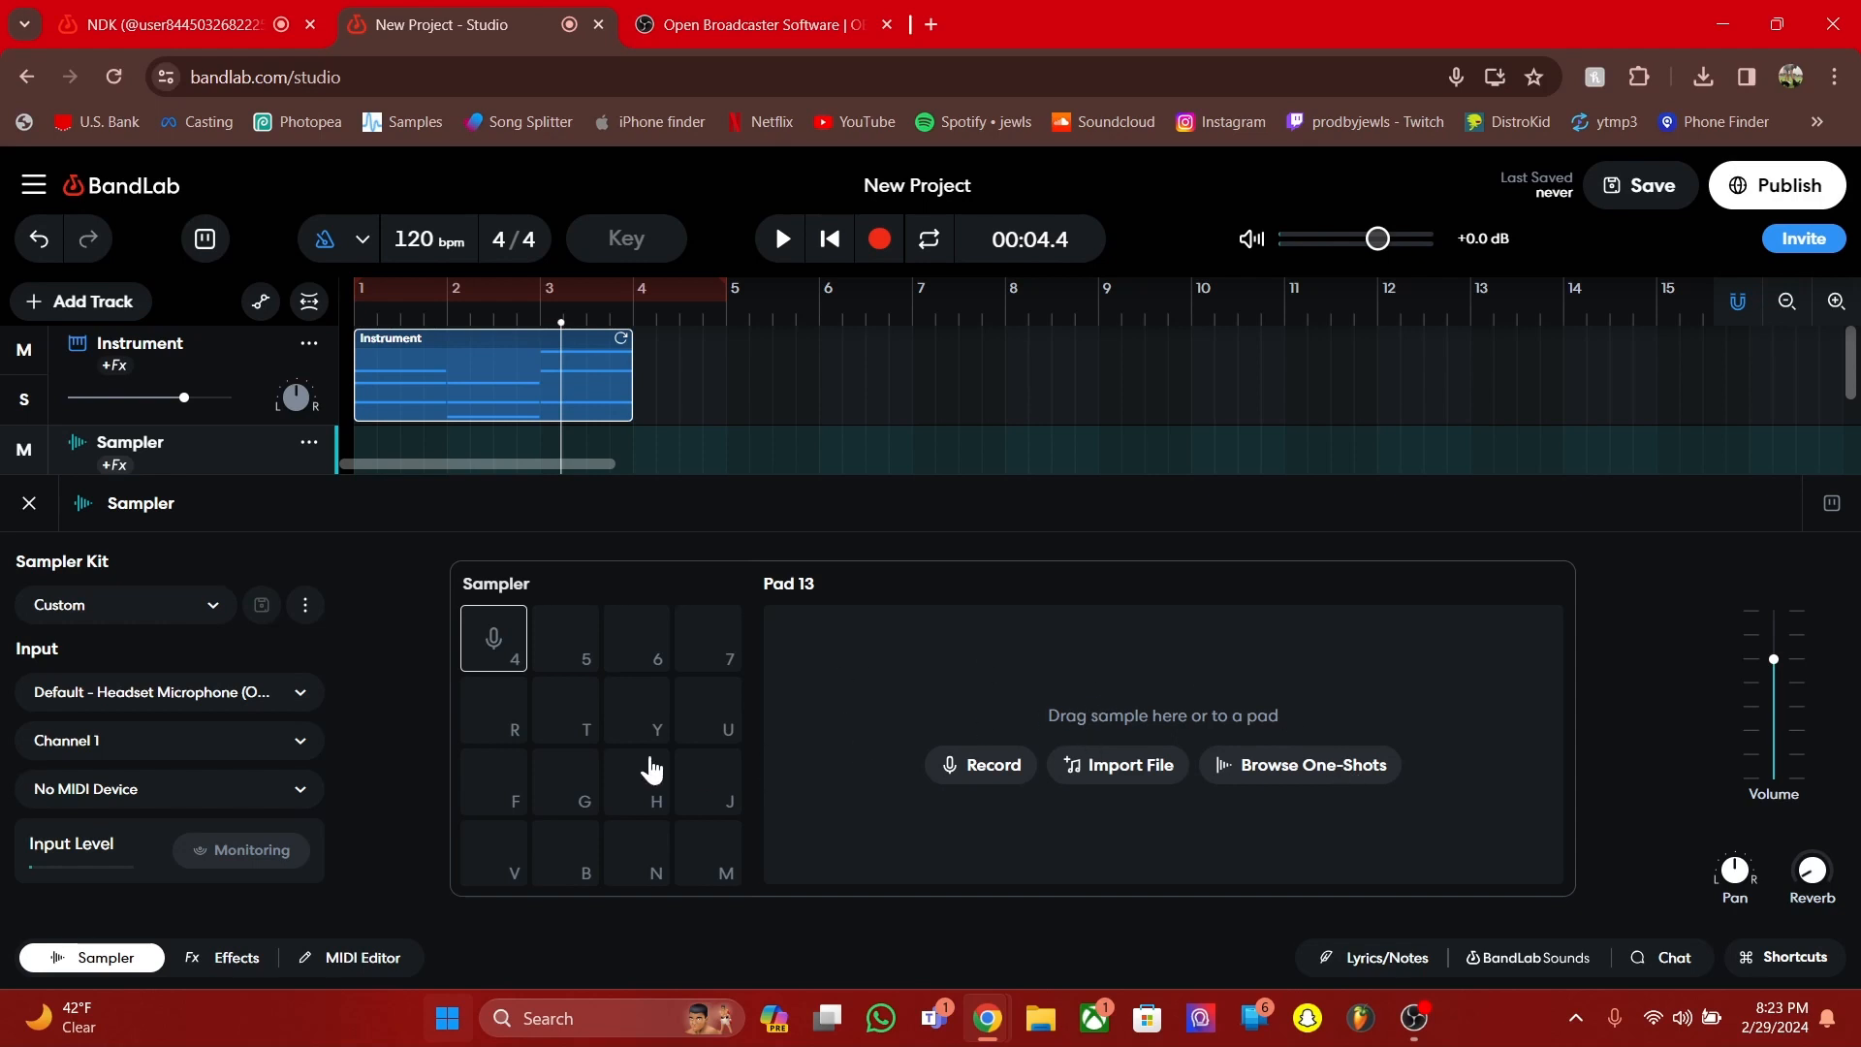
{"action": "left_click", "coordinate": [1287, 775]}
{"action": "left_click", "coordinate": [1562, 401]}
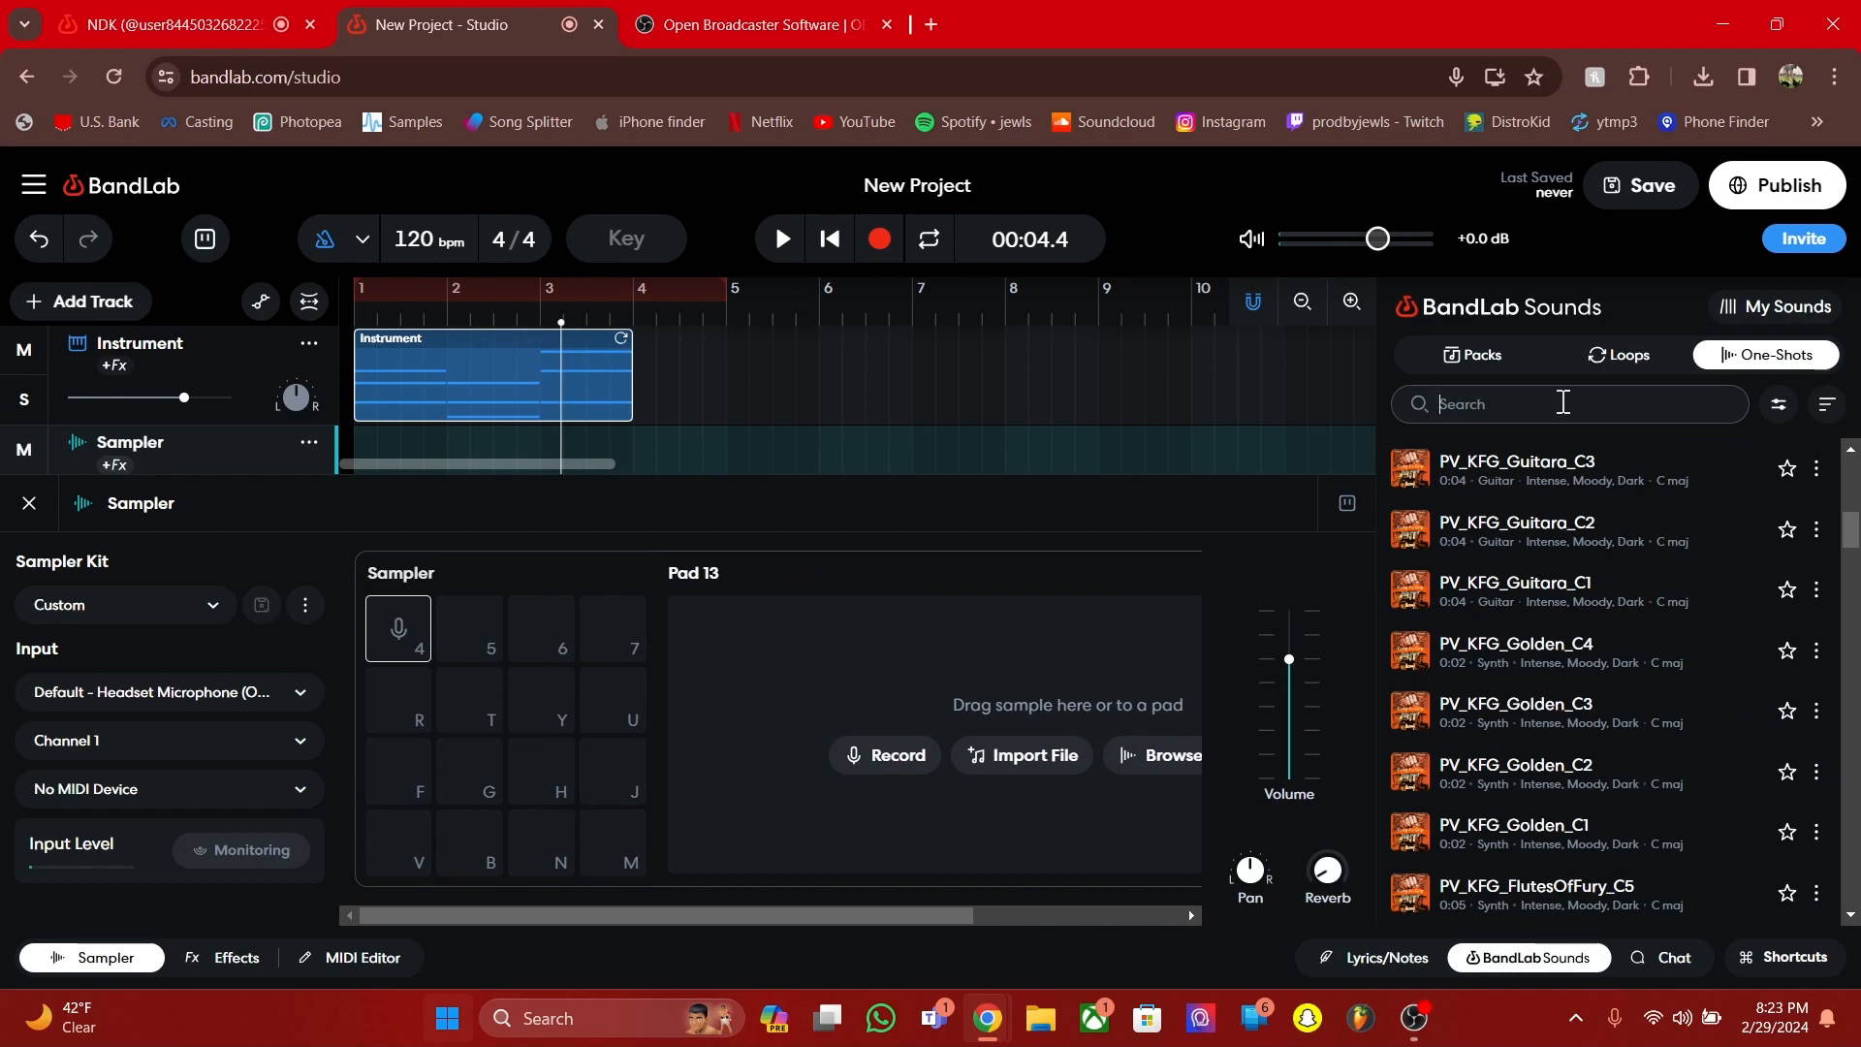
{"action": "type", "text": "kick"}
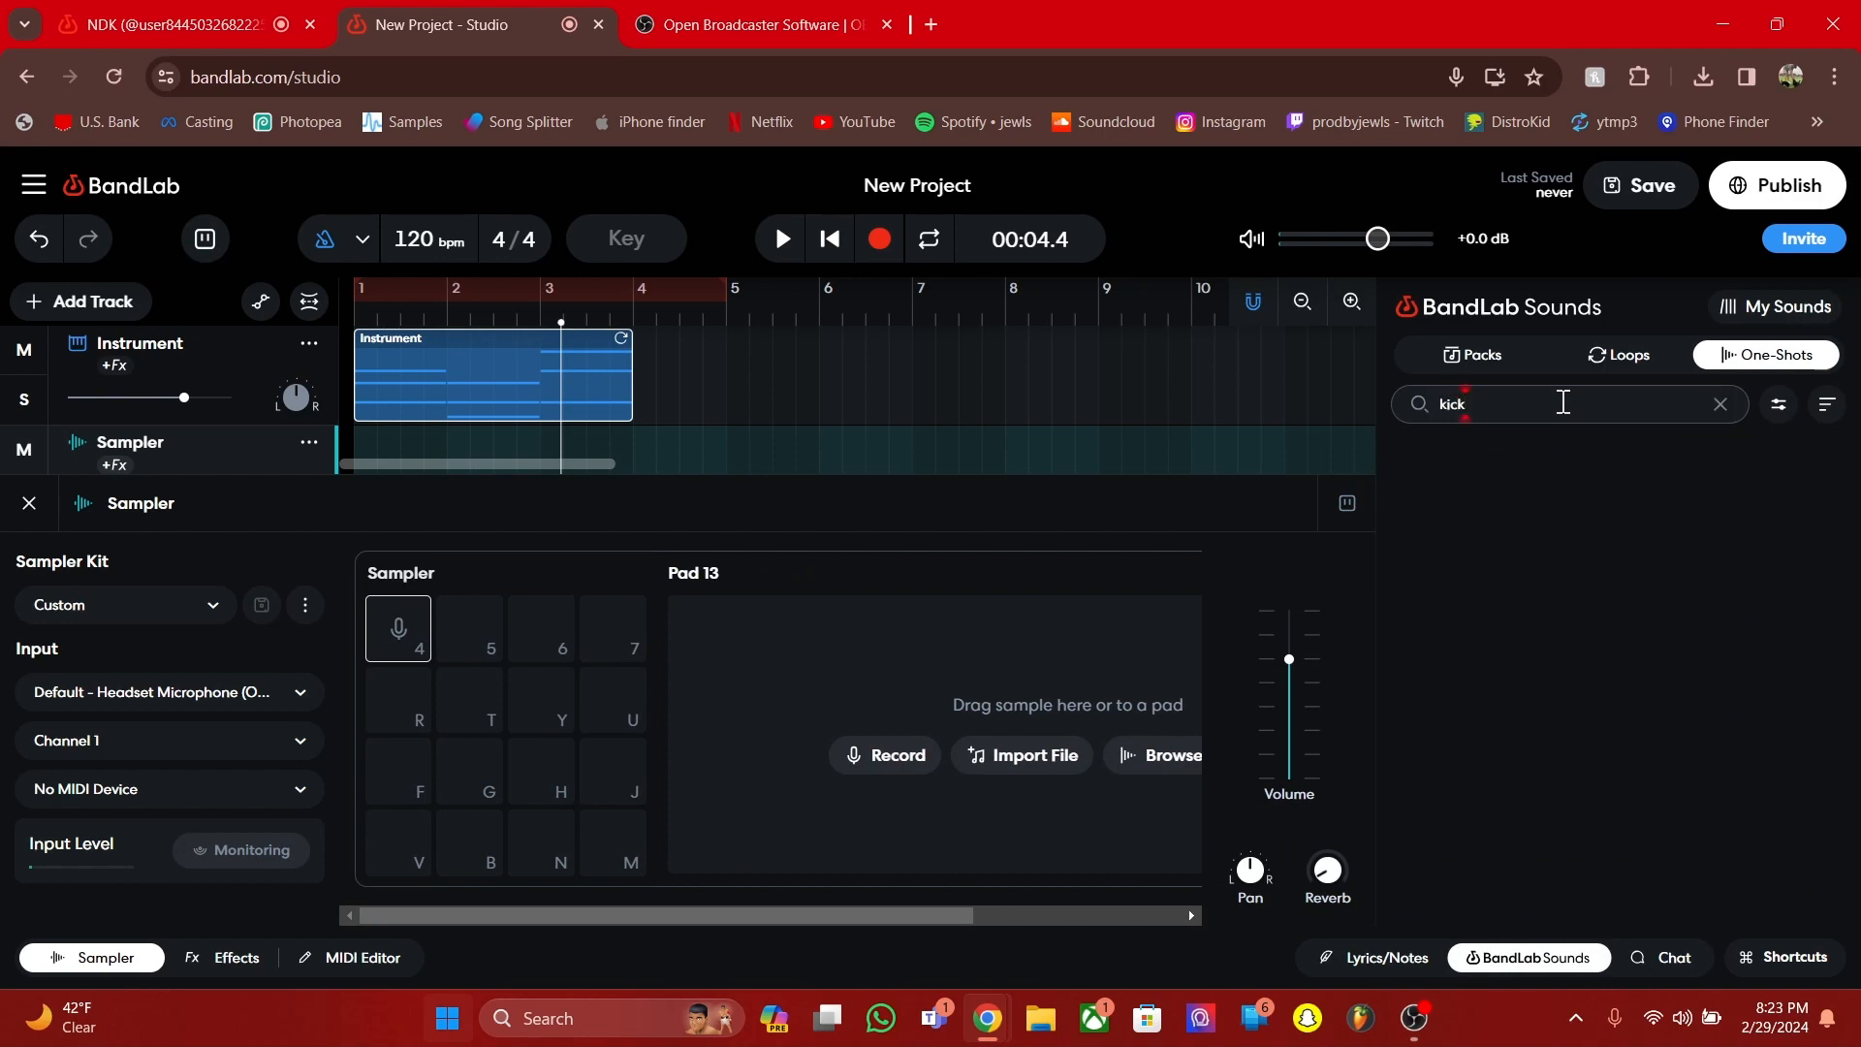
{"action": "left_click_drag", "start_coordinate": [1432, 591], "coordinate": [383, 639]}
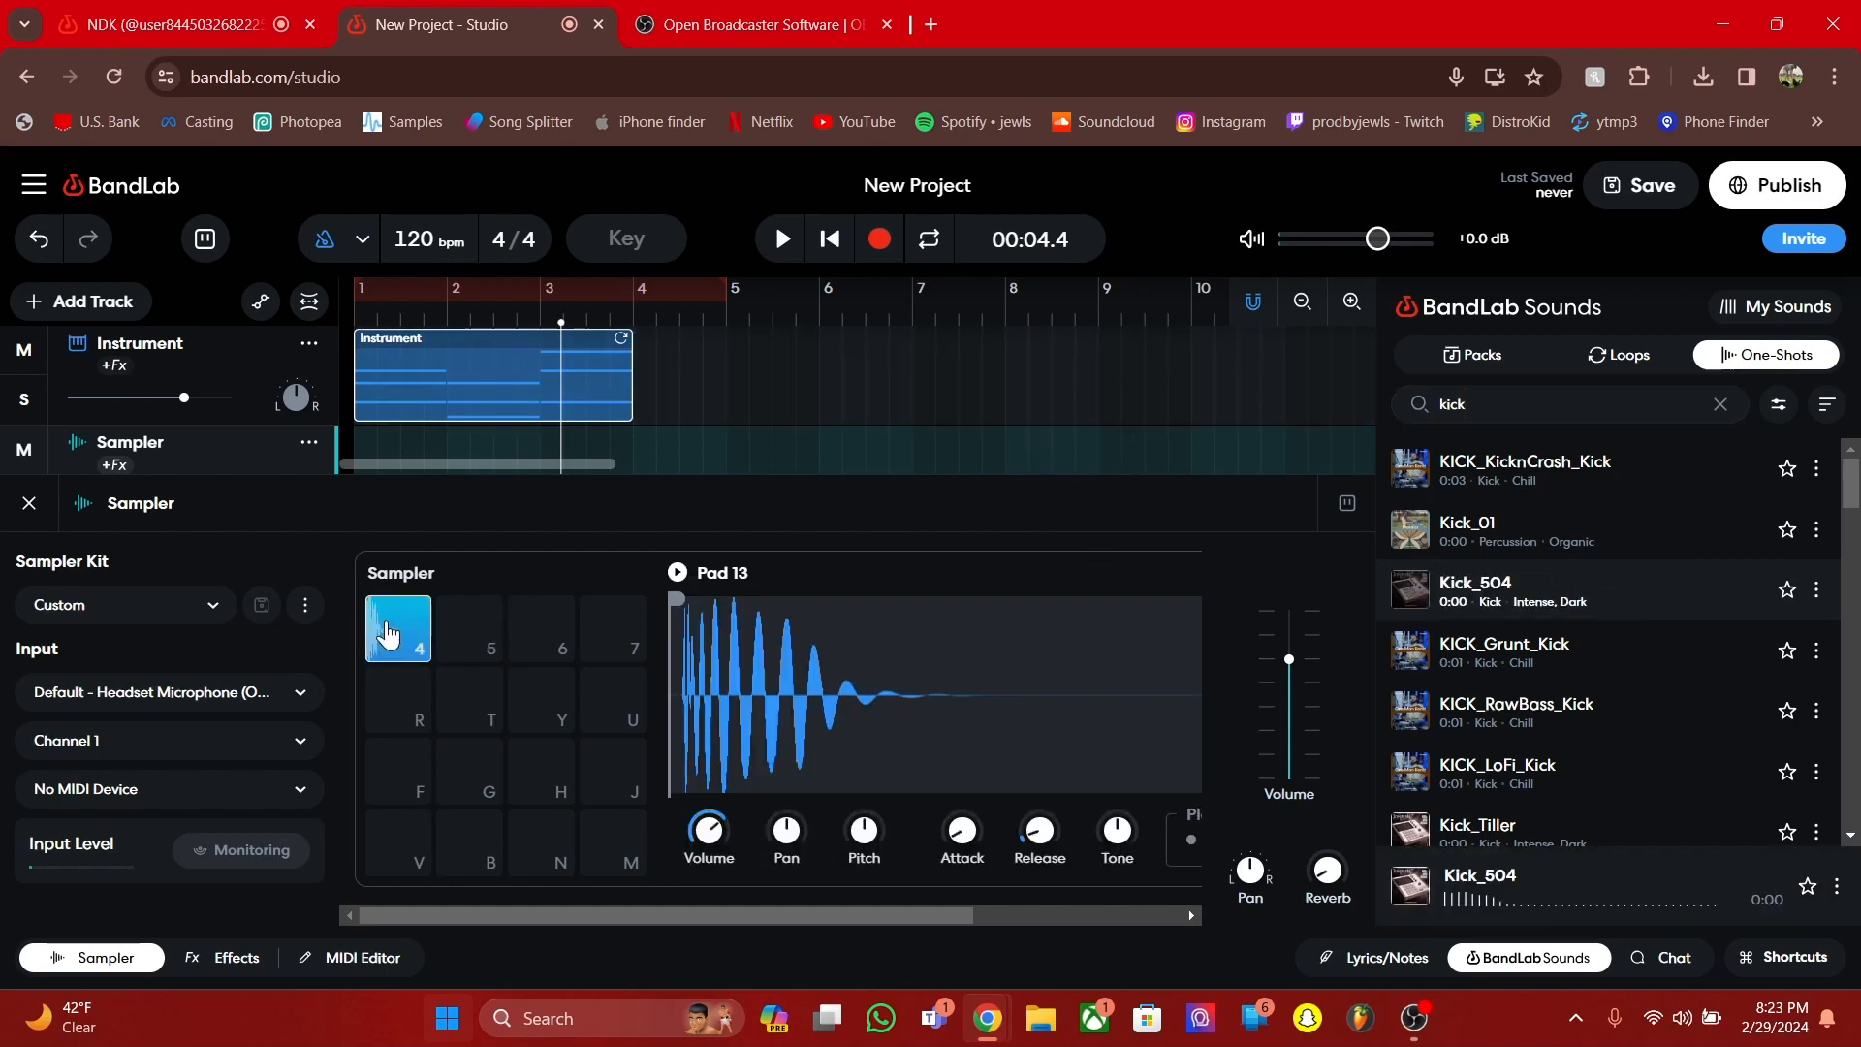
Search the one-shots for "hihat", audition several of the Hihat samples, and load a hi-hat onto Pad 14
{"action": "left_click", "coordinate": [471, 635]}
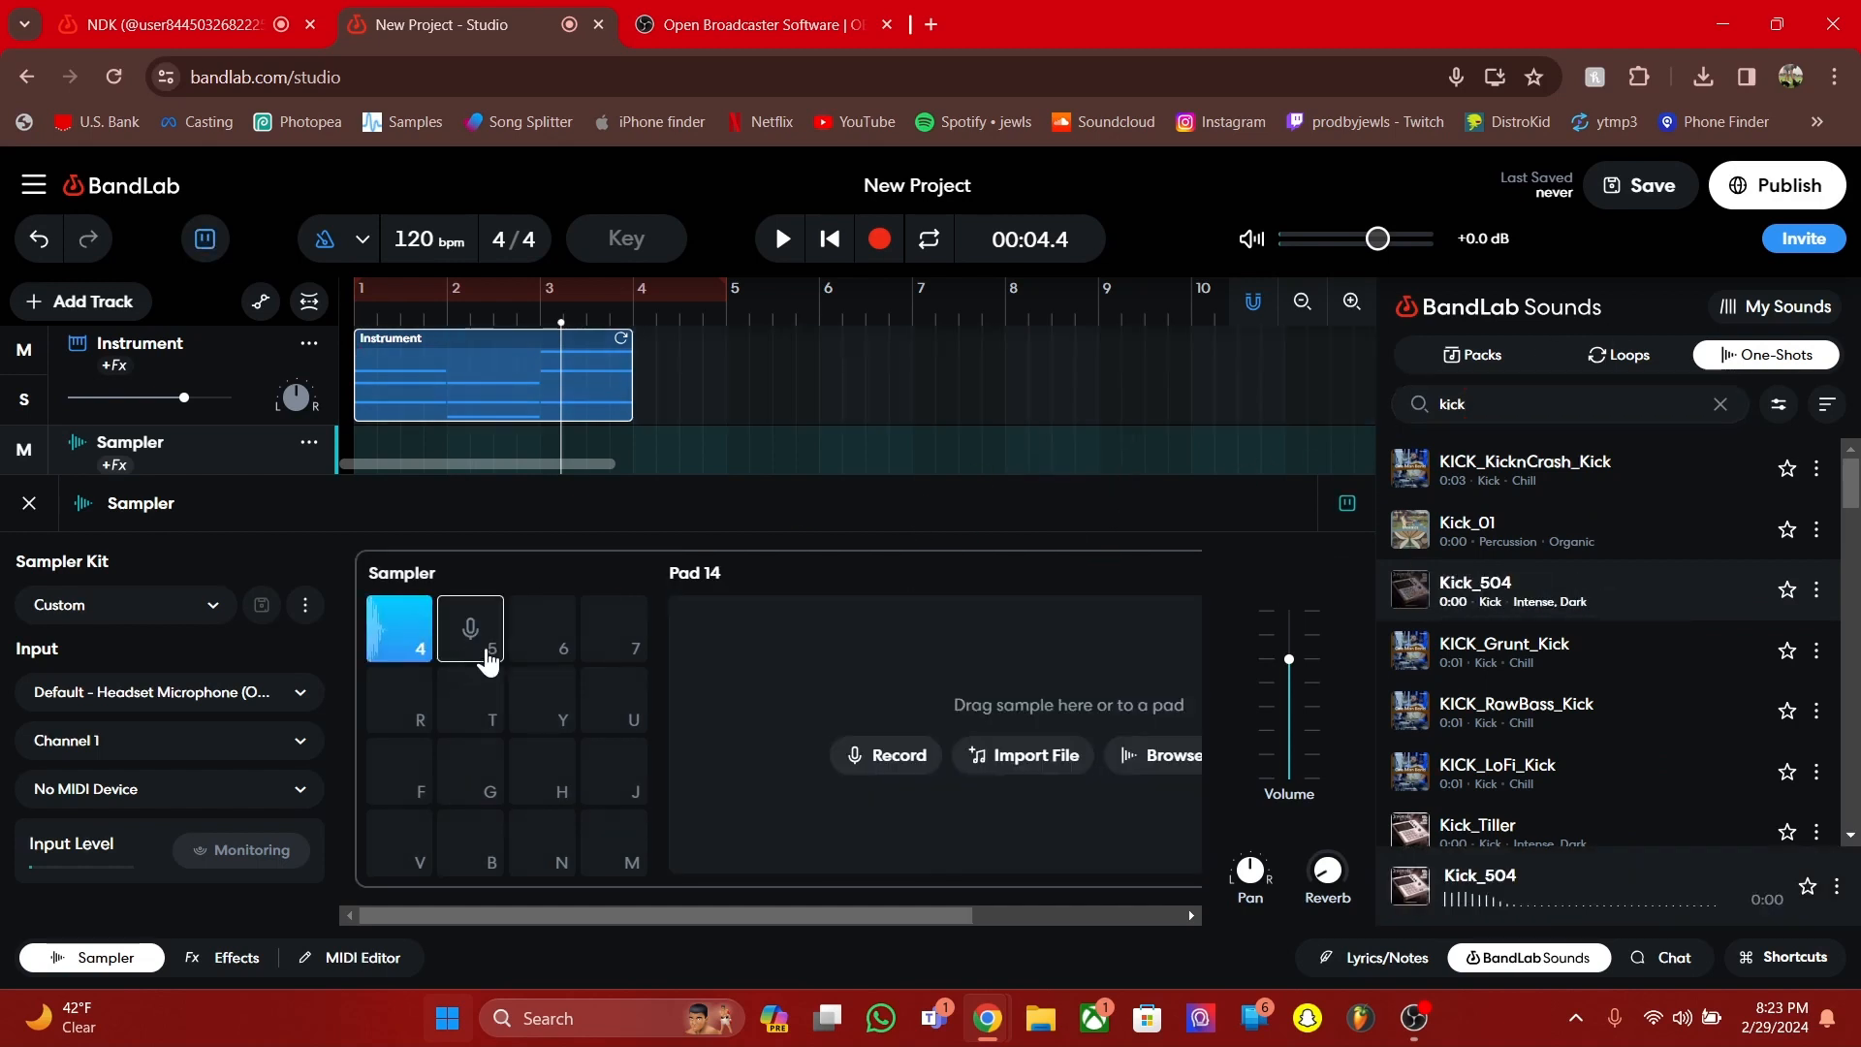
{"action": "left_click", "coordinate": [1720, 404]}
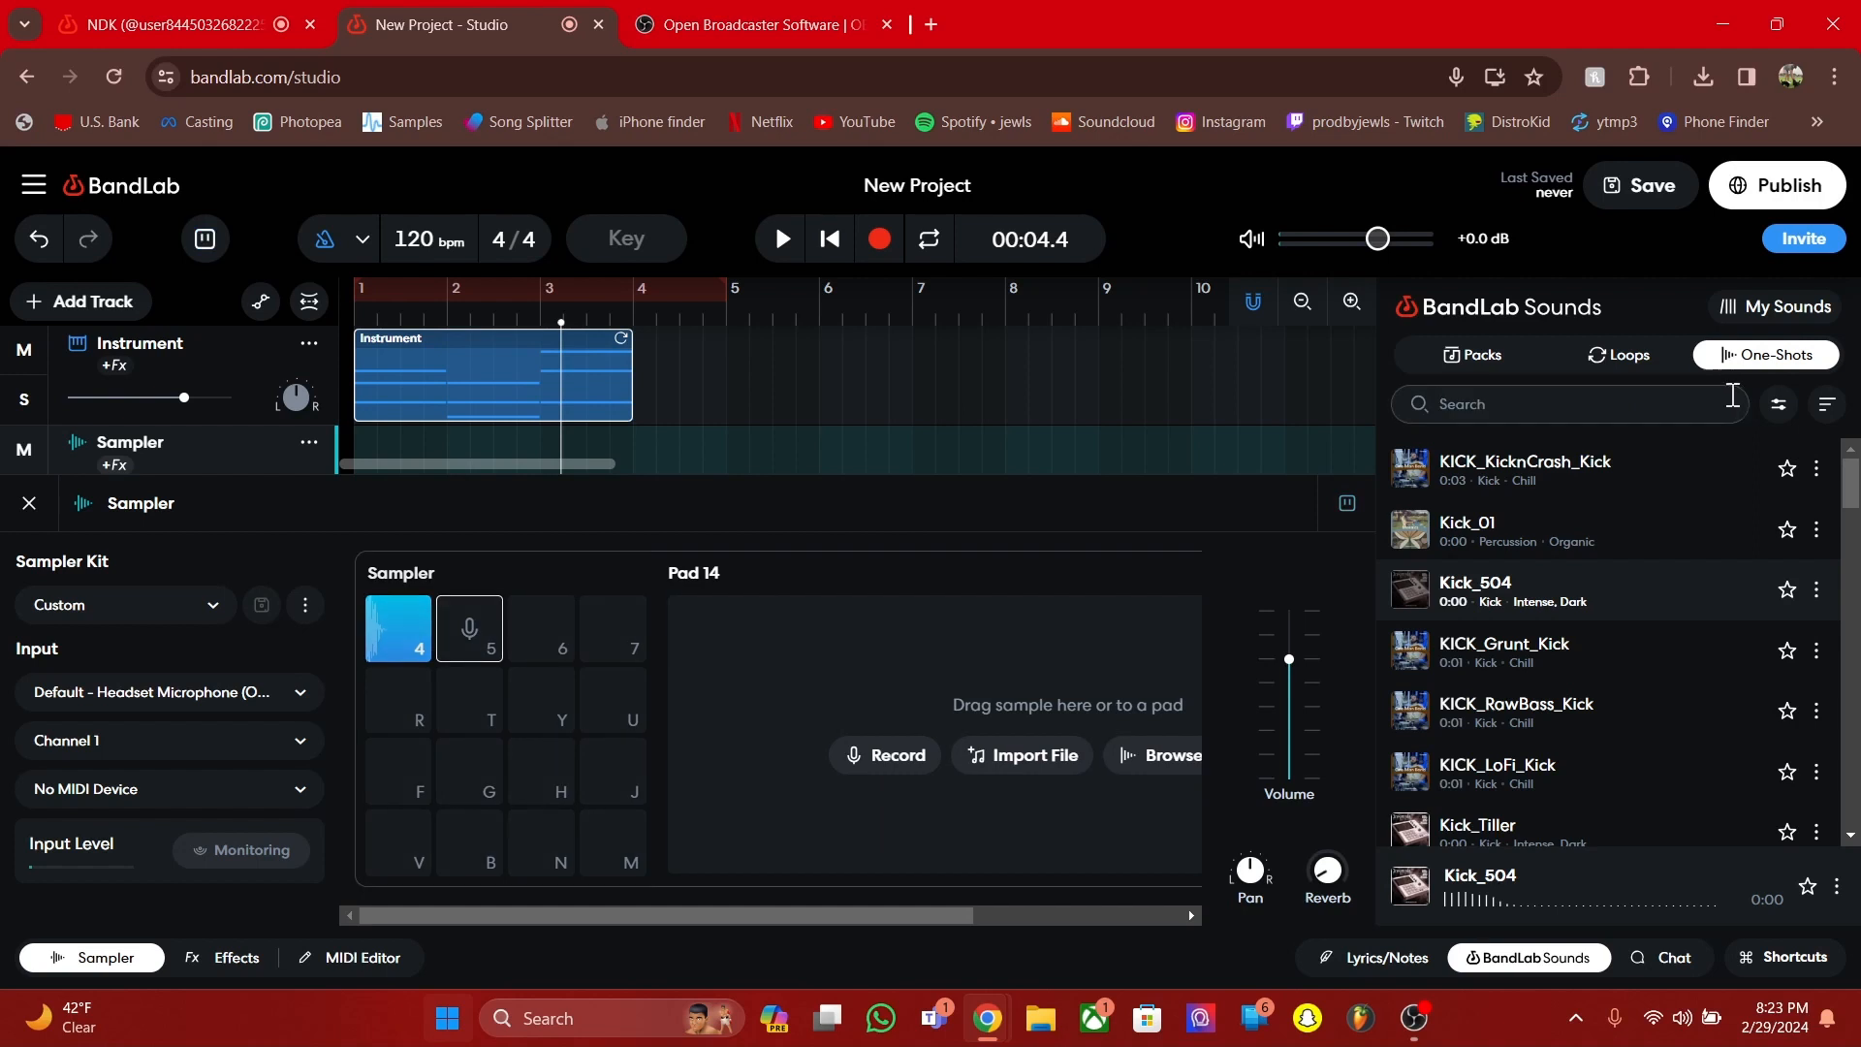
{"action": "type", "text": "hihat"}
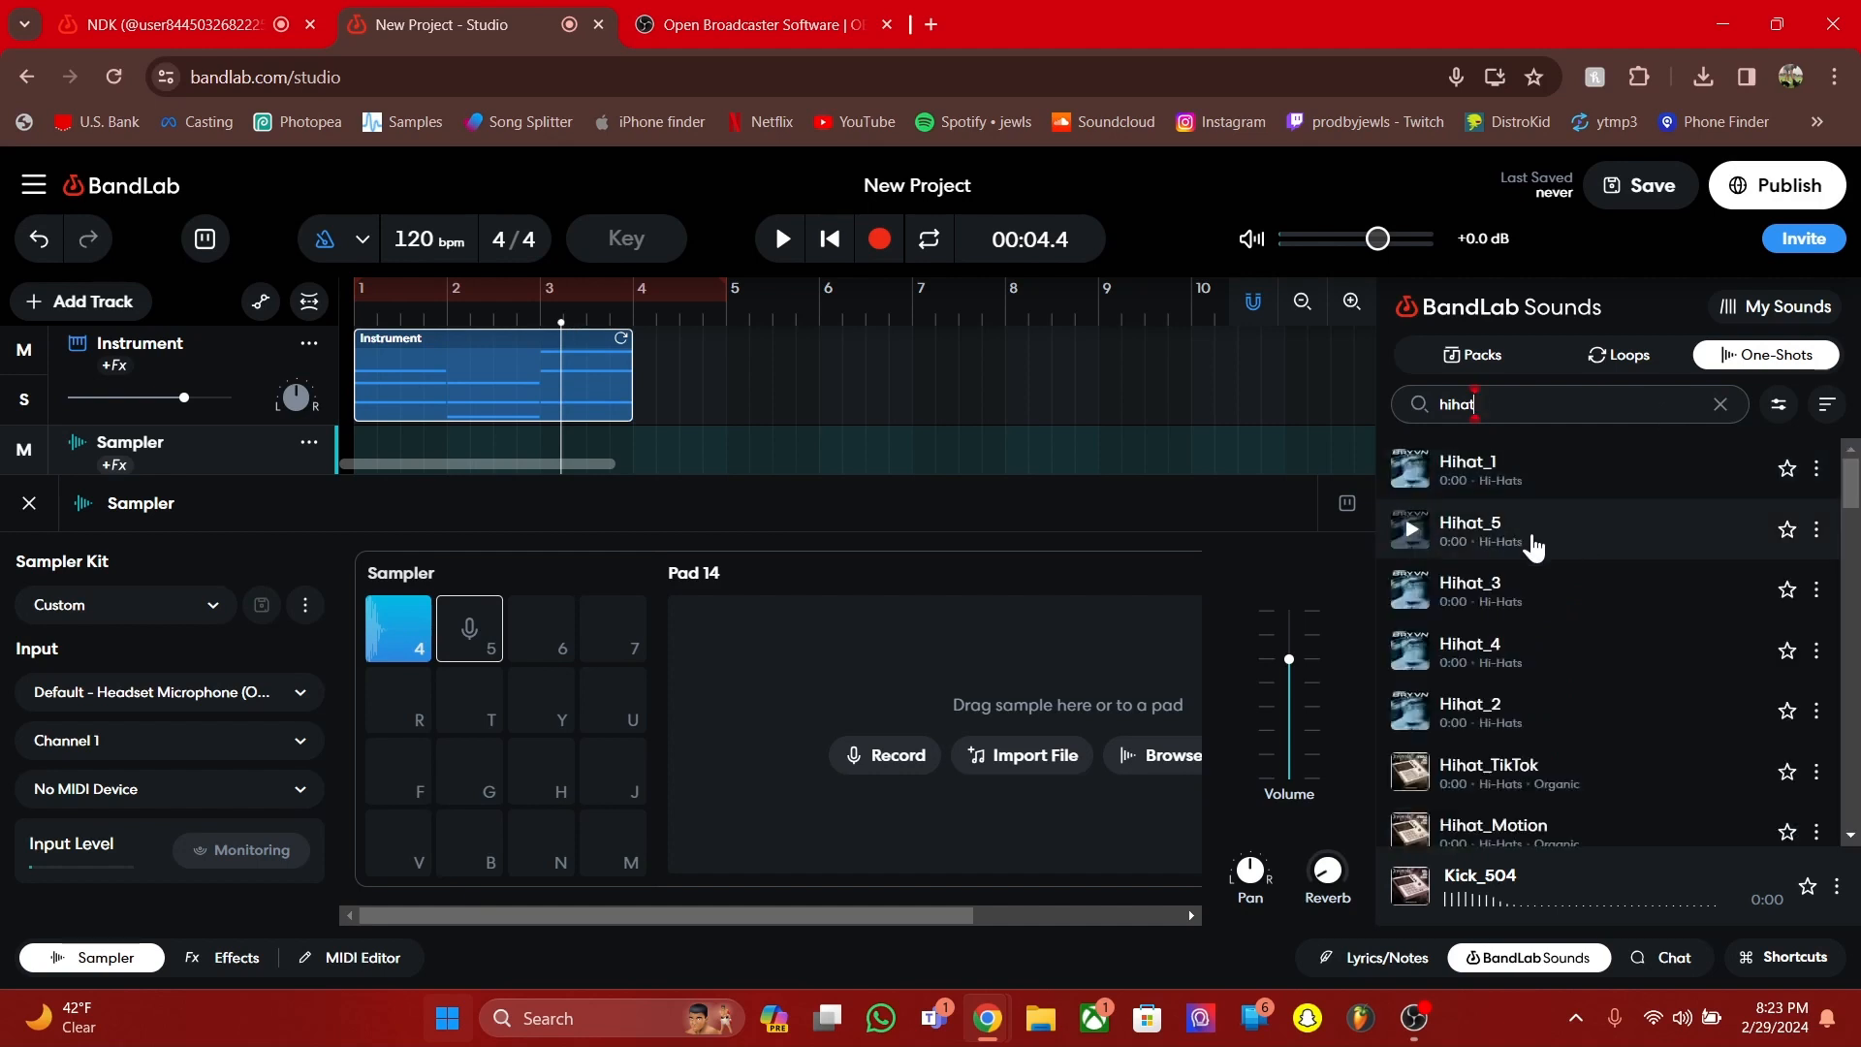
{"action": "left_click", "coordinate": [1406, 482]}
{"action": "left_click", "coordinate": [1399, 541]}
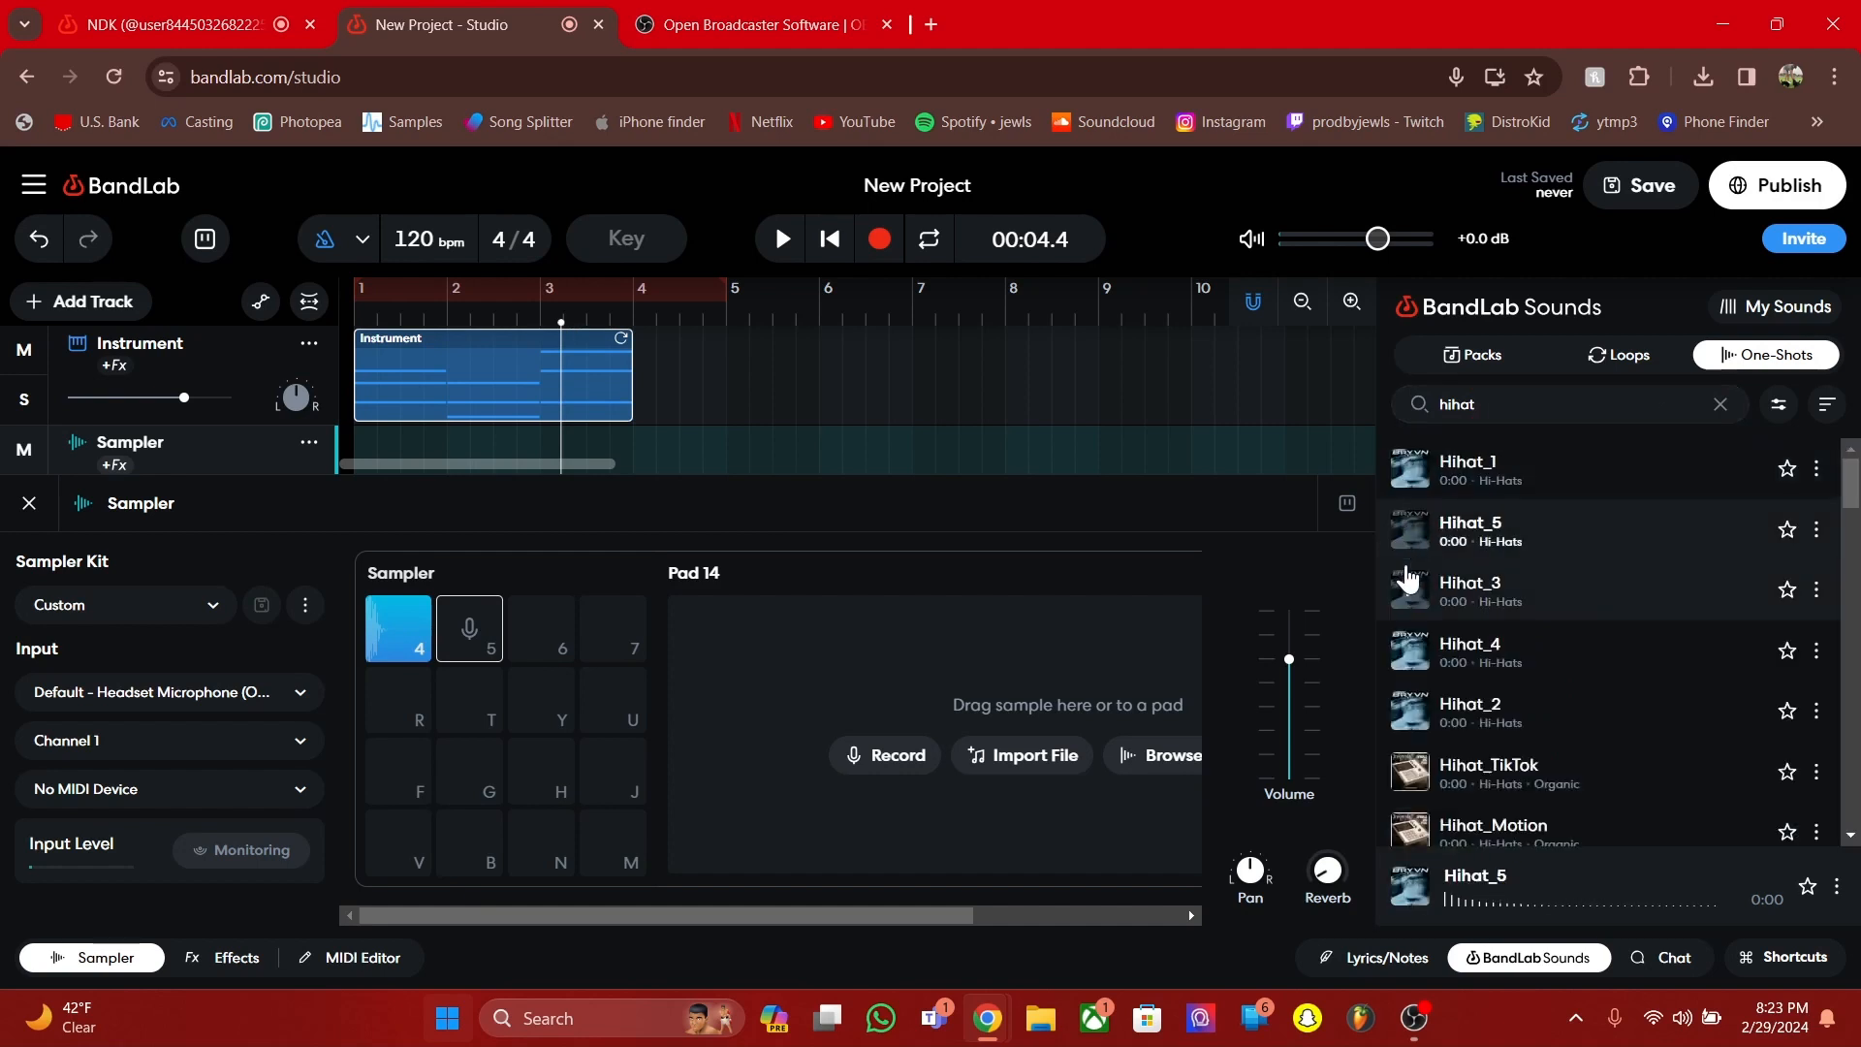
{"action": "left_click", "coordinate": [1408, 582]}
{"action": "left_click", "coordinate": [1408, 712]}
{"action": "left_click_drag", "start_coordinate": [1572, 485], "coordinate": [483, 652]}
Select the empty Pad 15 and search the one-shots for "clap"
{"action": "left_click", "coordinate": [544, 647]}
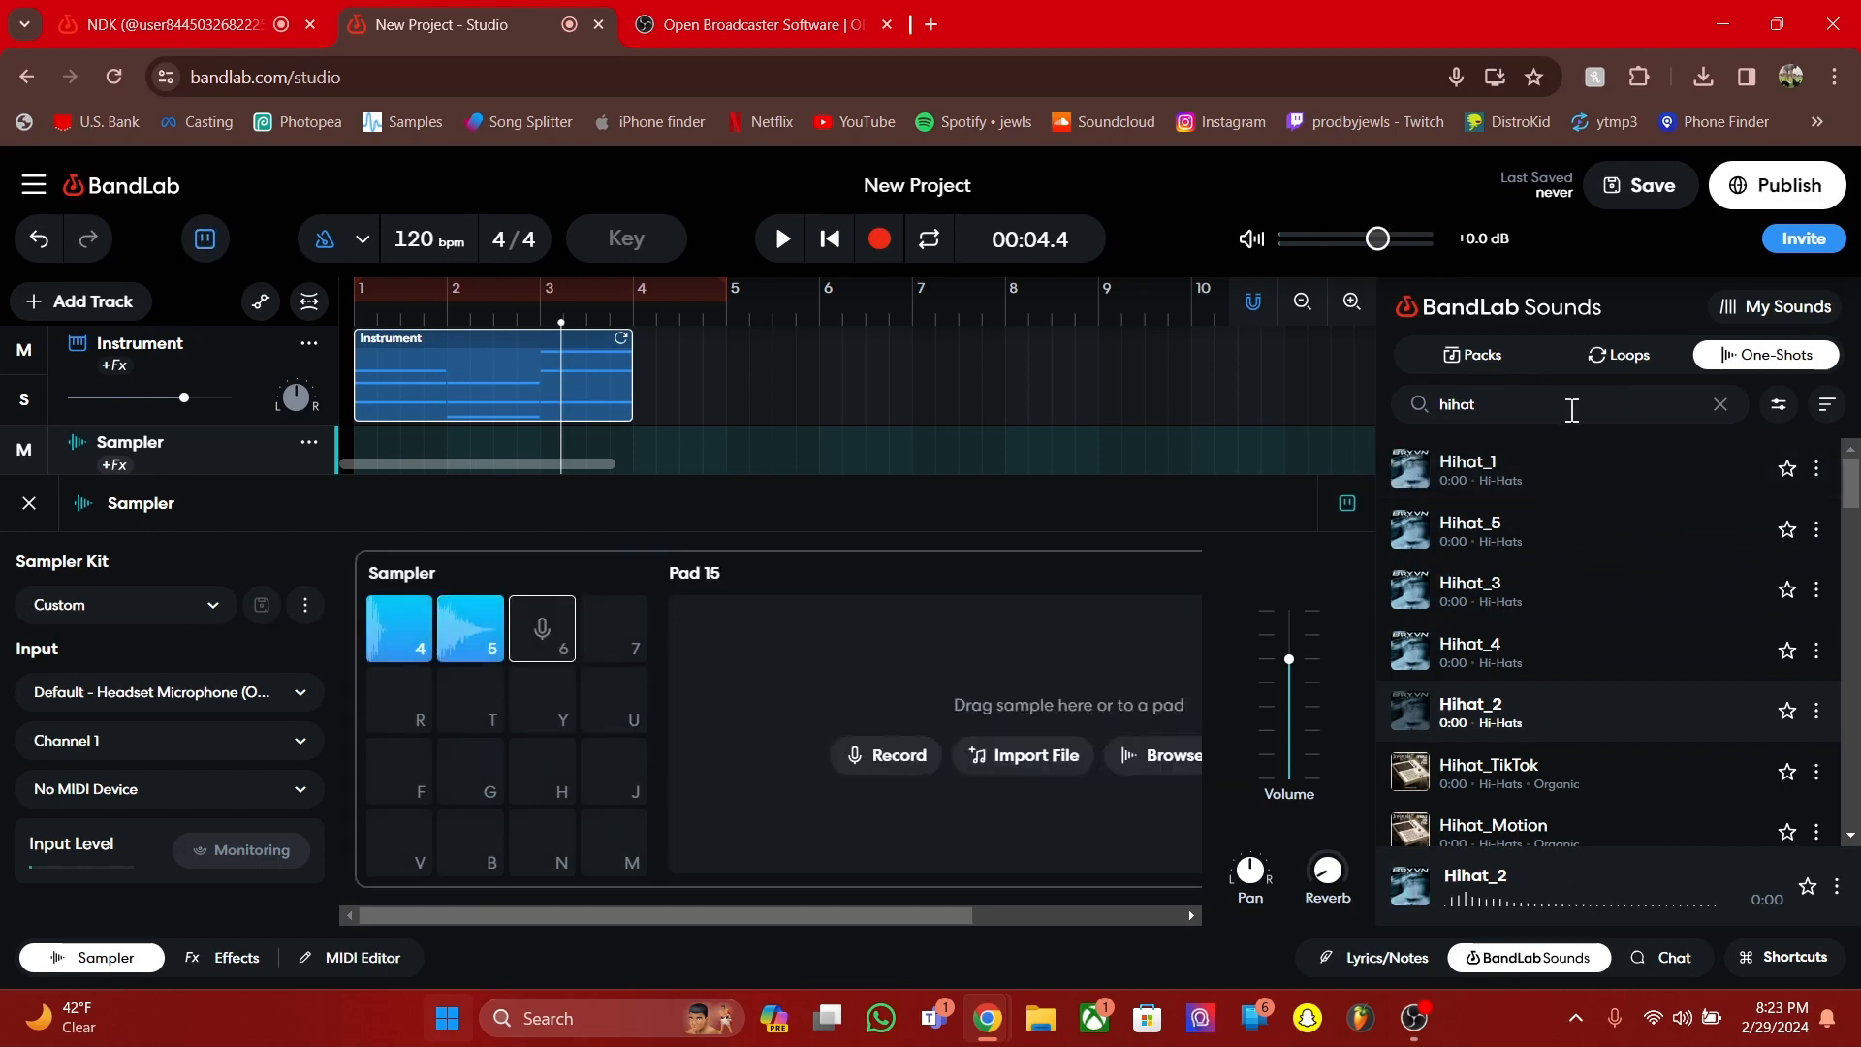
{"action": "left_click_drag", "start_coordinate": [1571, 411], "coordinate": [1220, 401]}
{"action": "left_click", "coordinate": [1217, 398]}
{"action": "type", "text": "cla"}
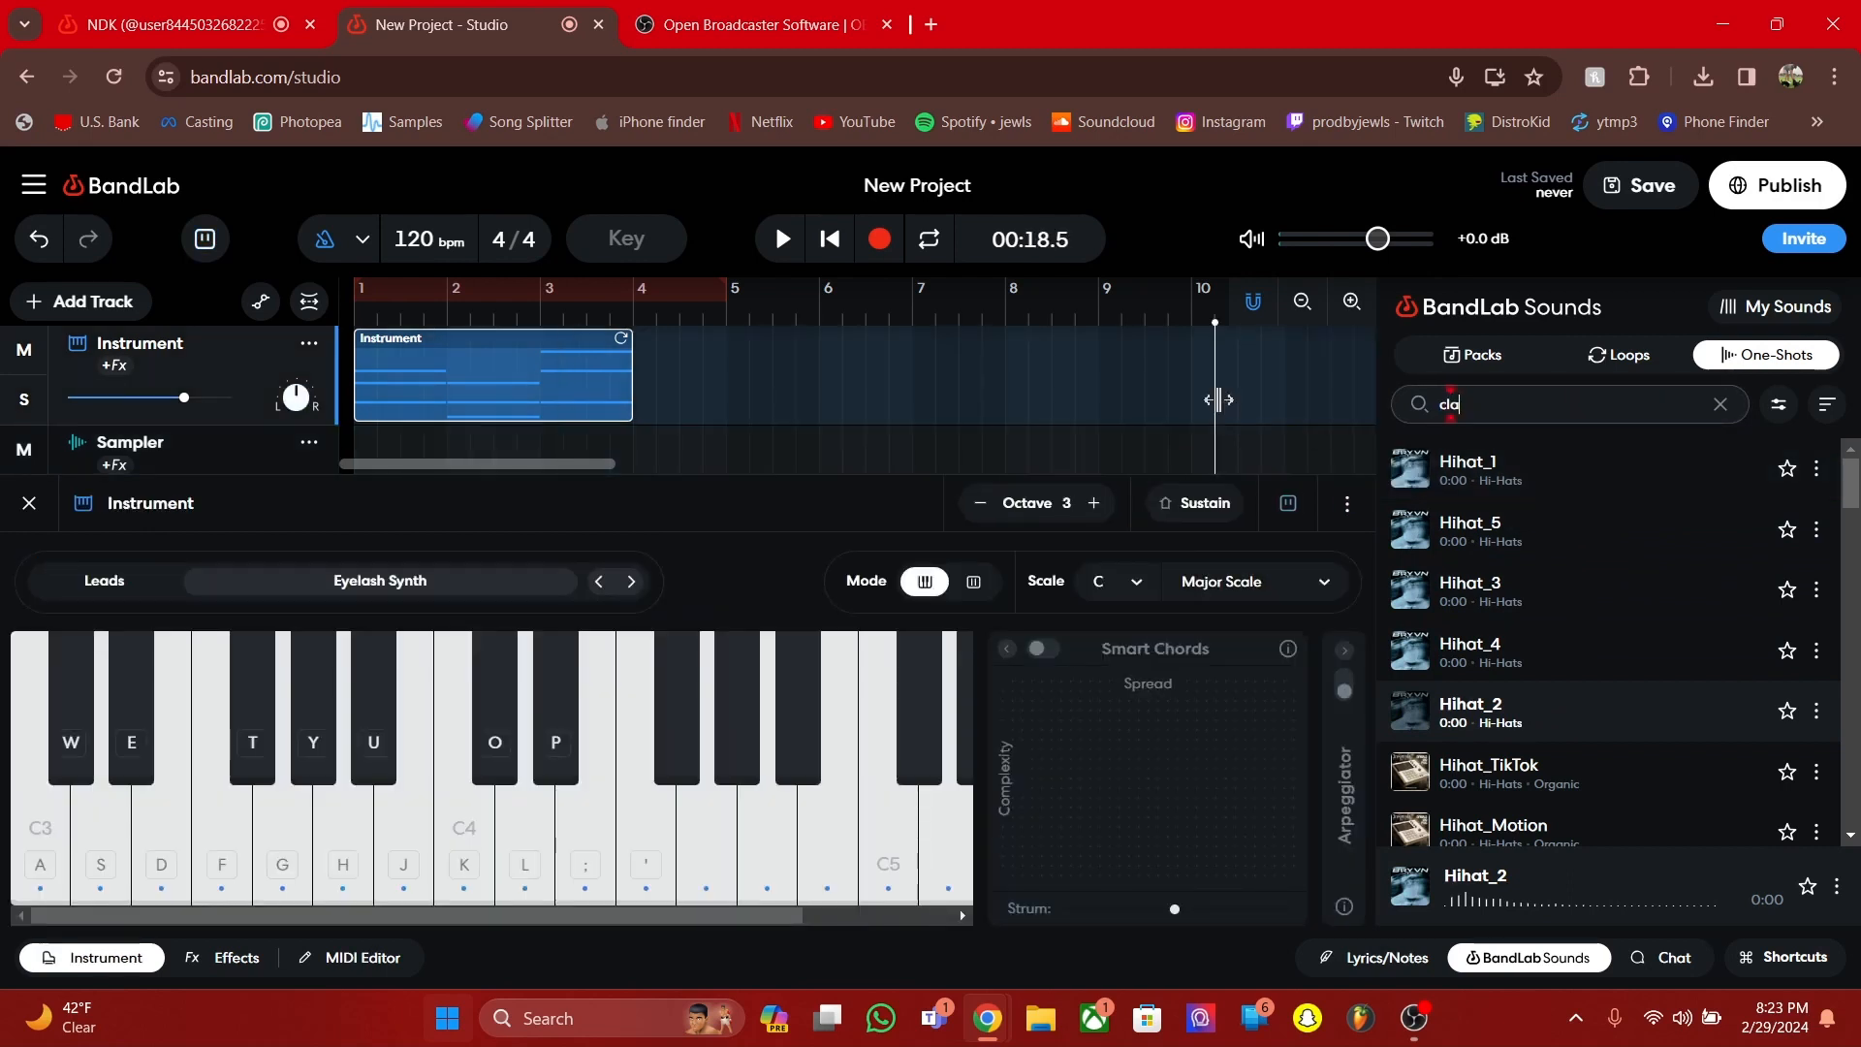
{"action": "type", "text": "ps"}
{"action": "key", "text": "BackSpace"}
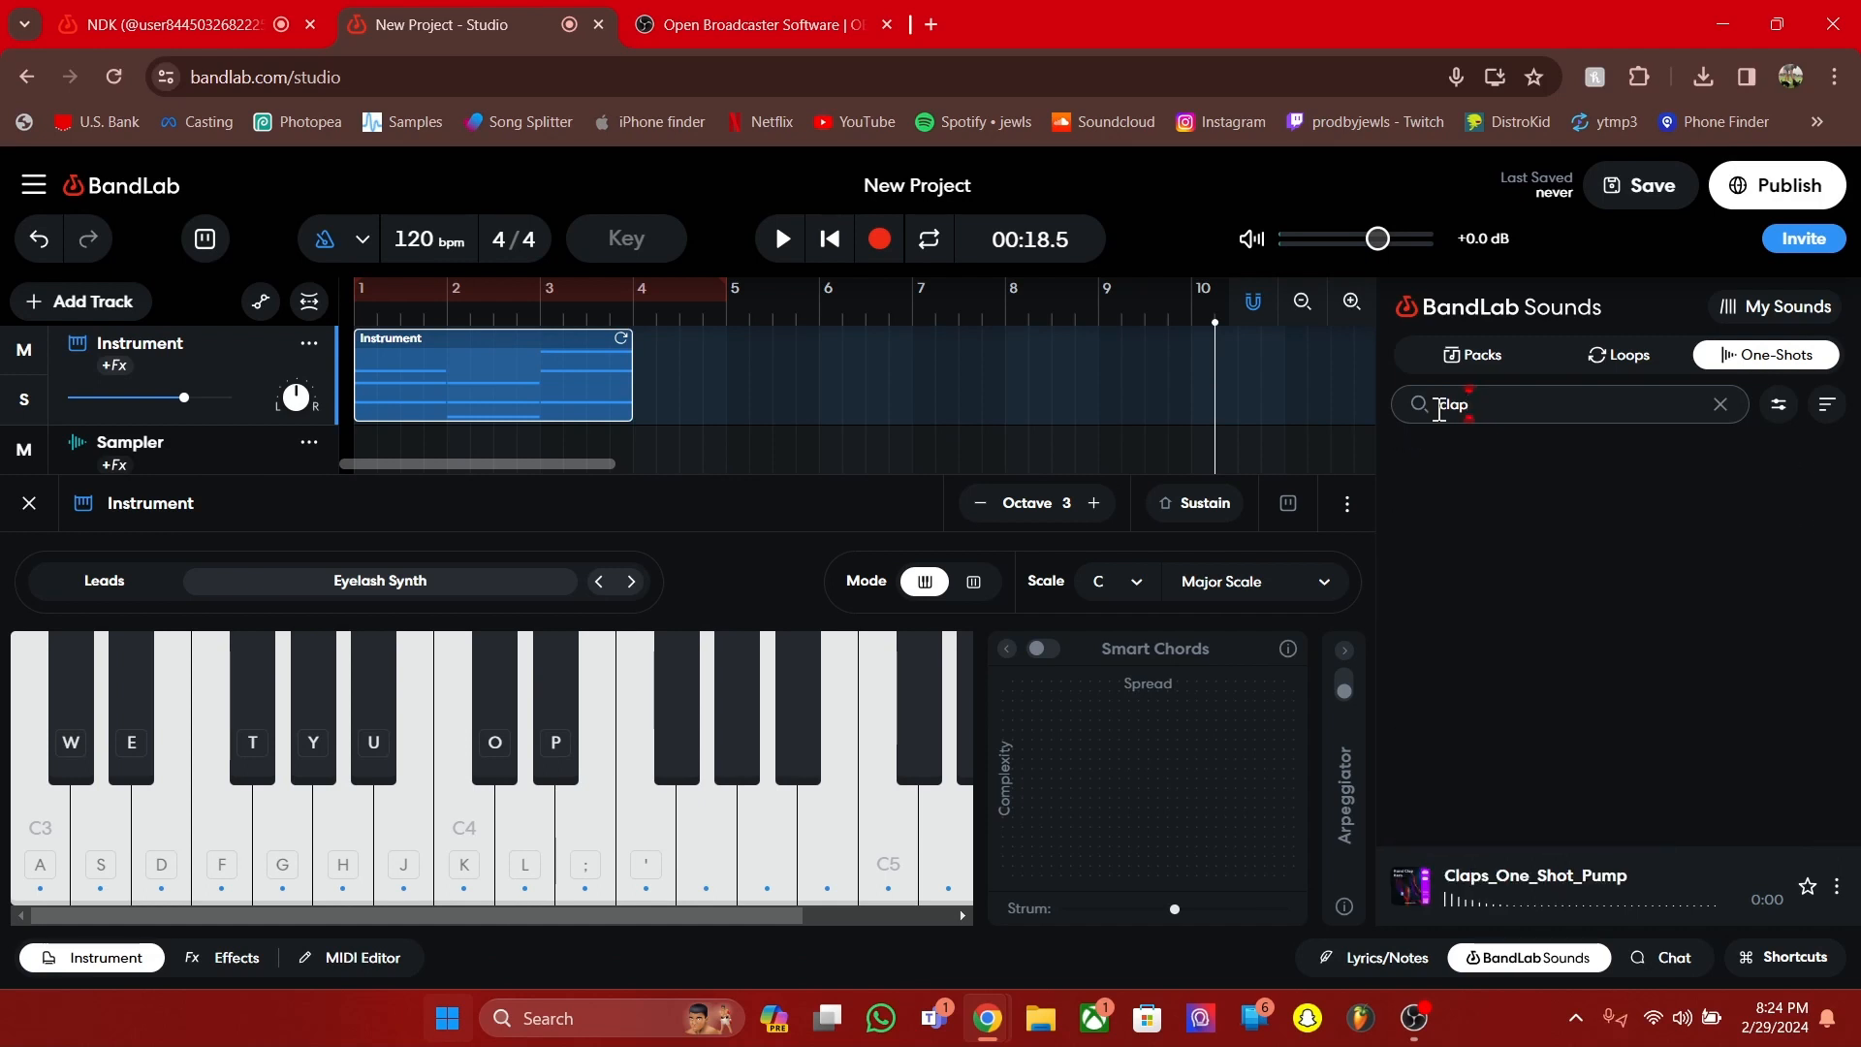
Audition Clap_Cap, reselect the Sampler track, and load the sample onto Pad 15
{"action": "left_click", "coordinate": [1405, 475]}
{"action": "left_click_drag", "start_coordinate": [1474, 469], "coordinate": [1458, 469]}
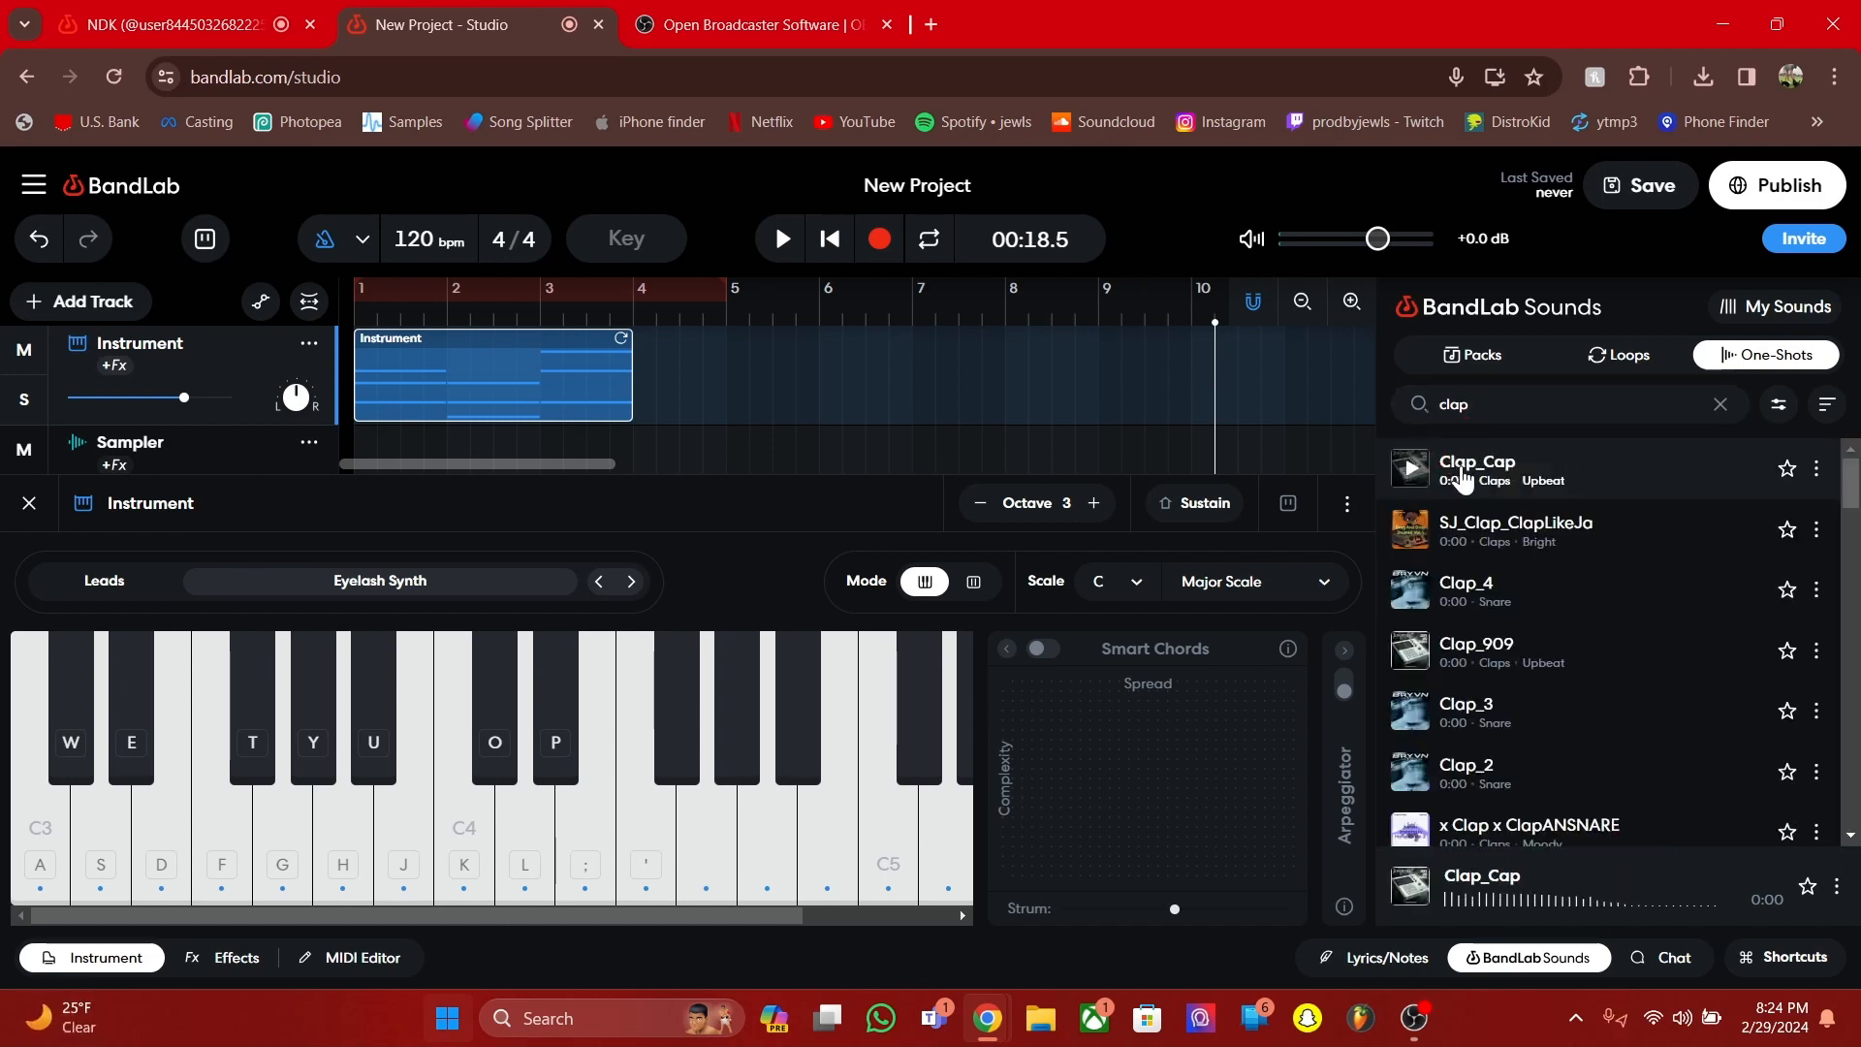
{"action": "left_click", "coordinate": [187, 468]}
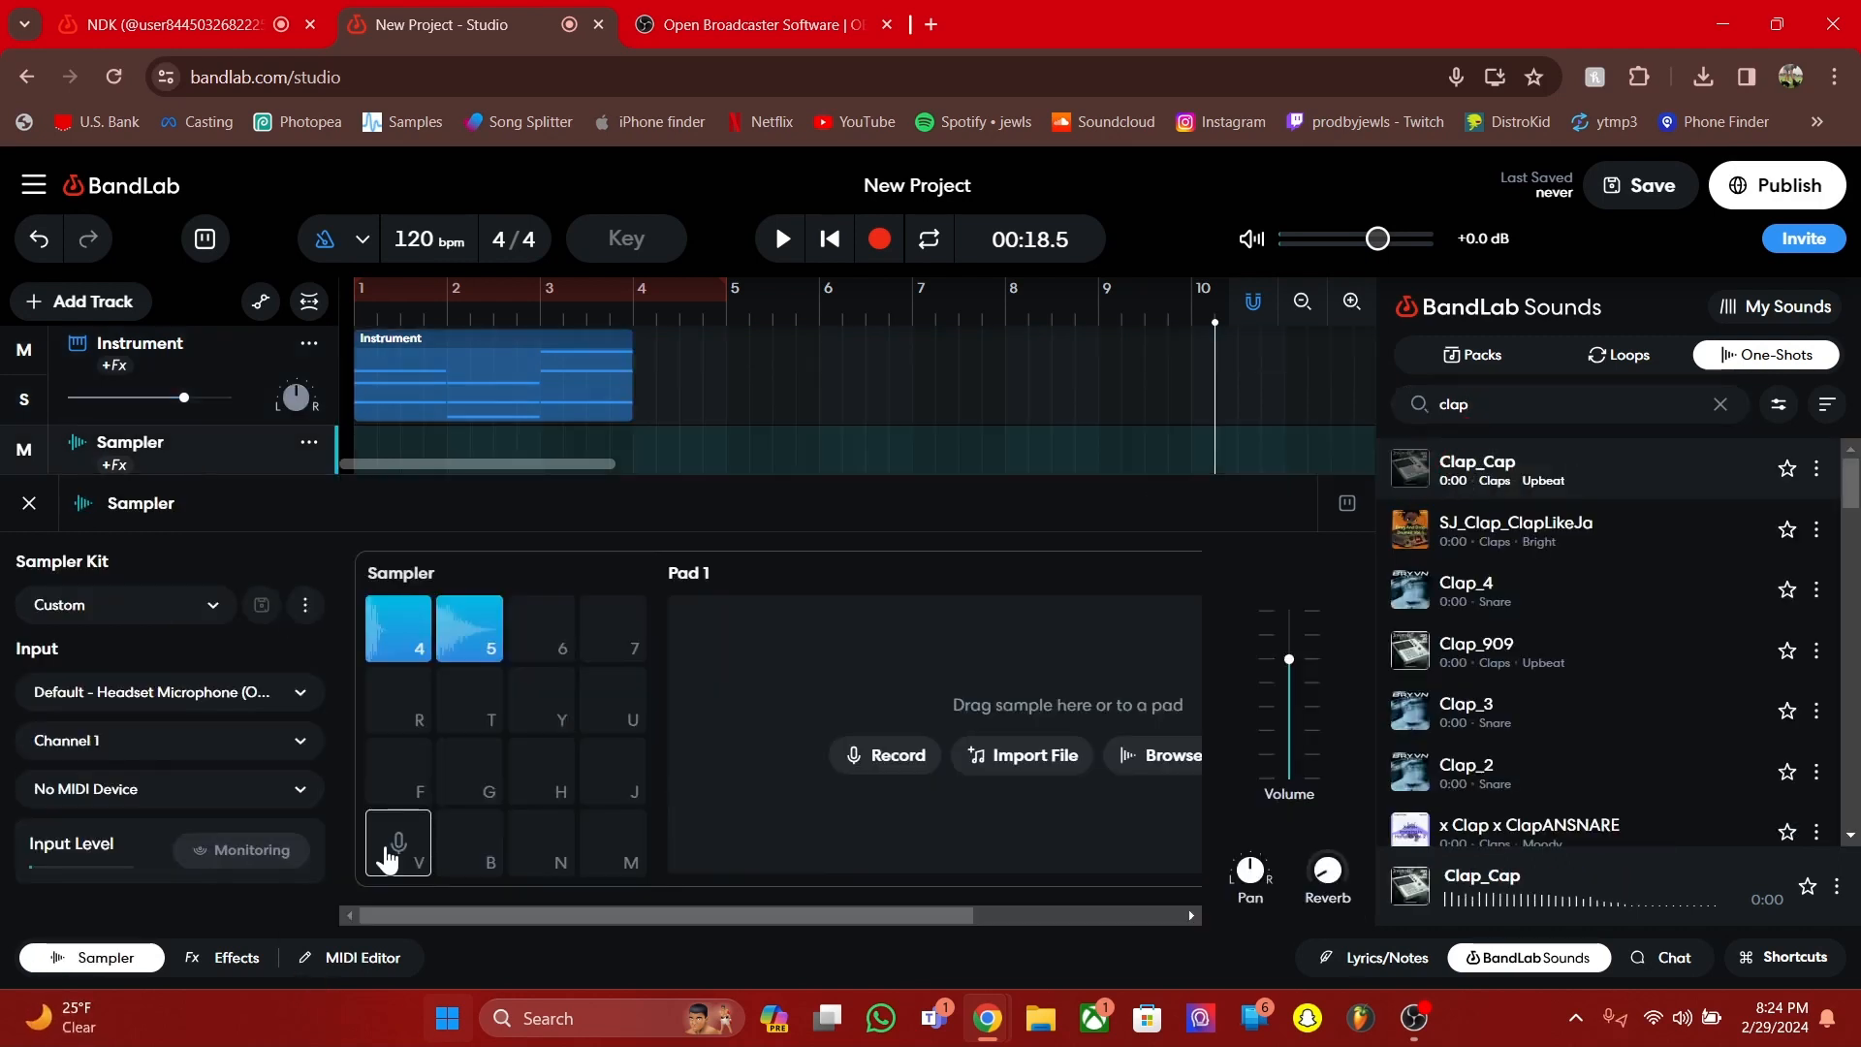
{"action": "left_click_drag", "start_coordinate": [1534, 469], "coordinate": [541, 630]}
Play the kick, hi-hat and clap pads to try them out, and close the BandLab Sounds library
{"action": "left_click", "coordinate": [470, 632]}
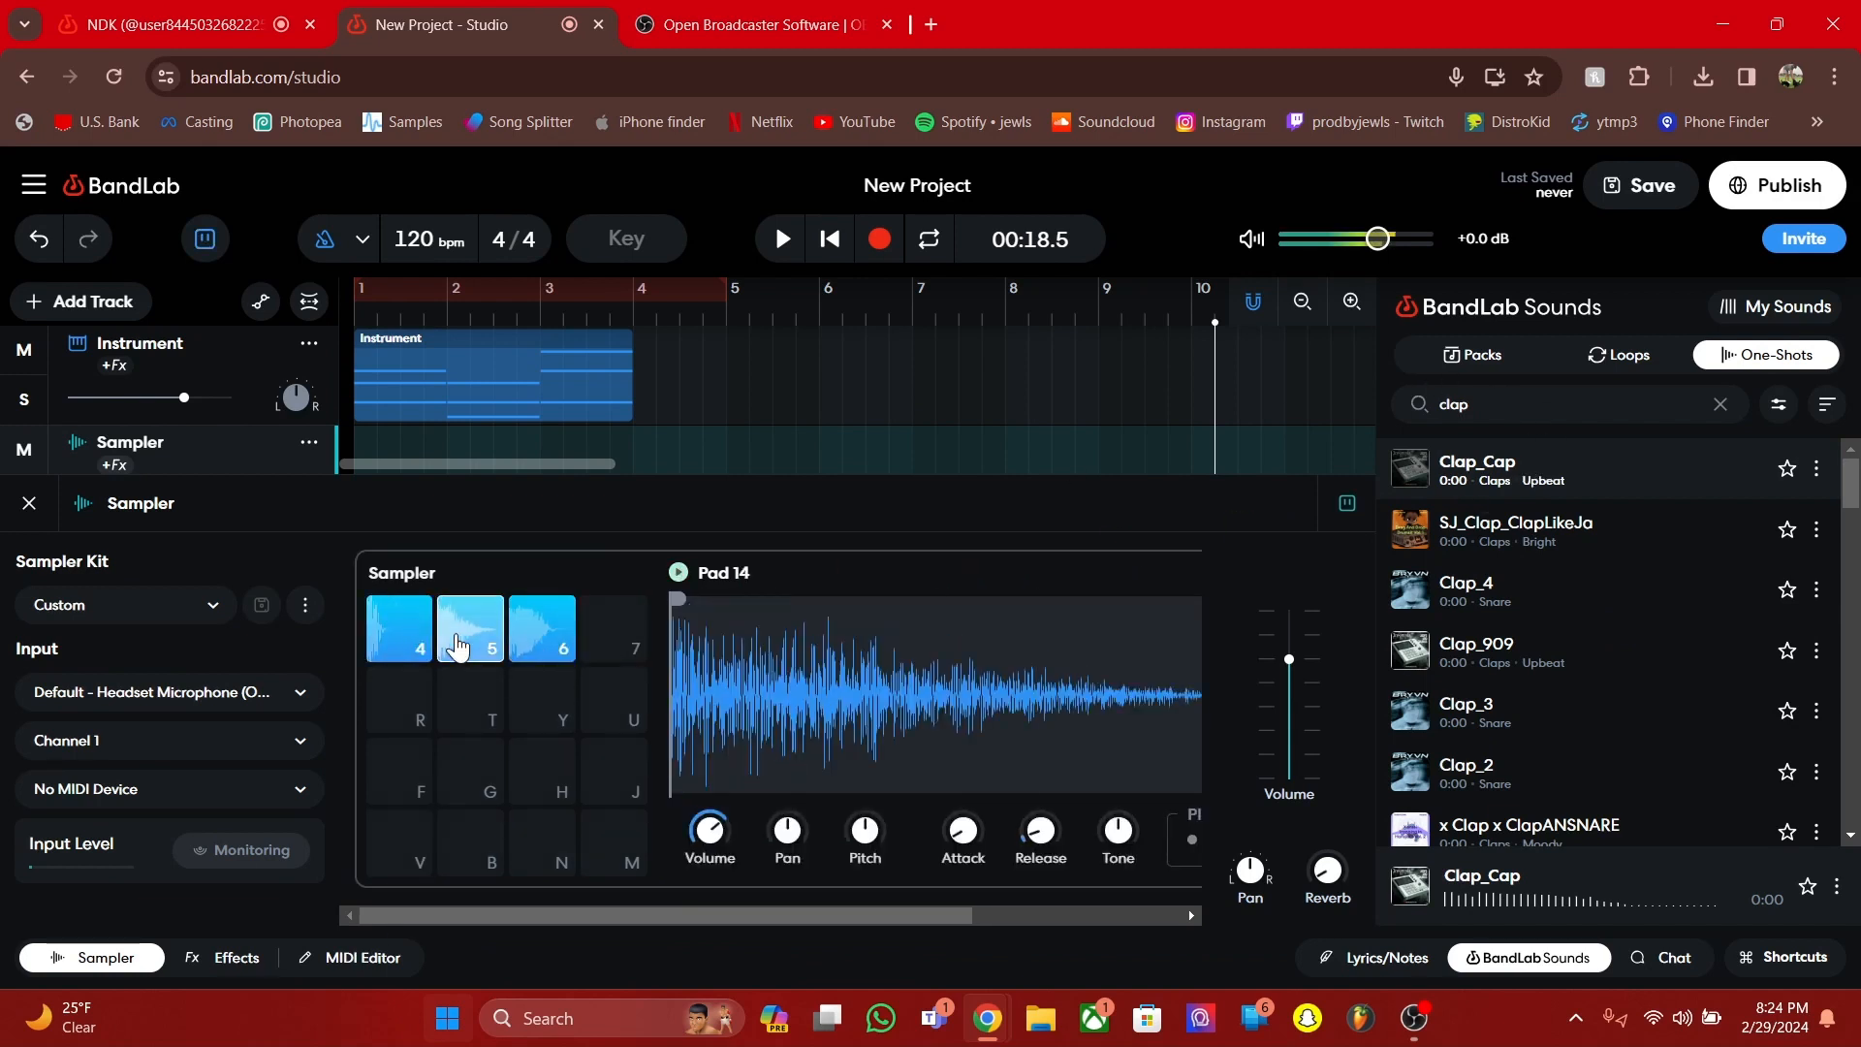
{"action": "left_click", "coordinate": [541, 647]}
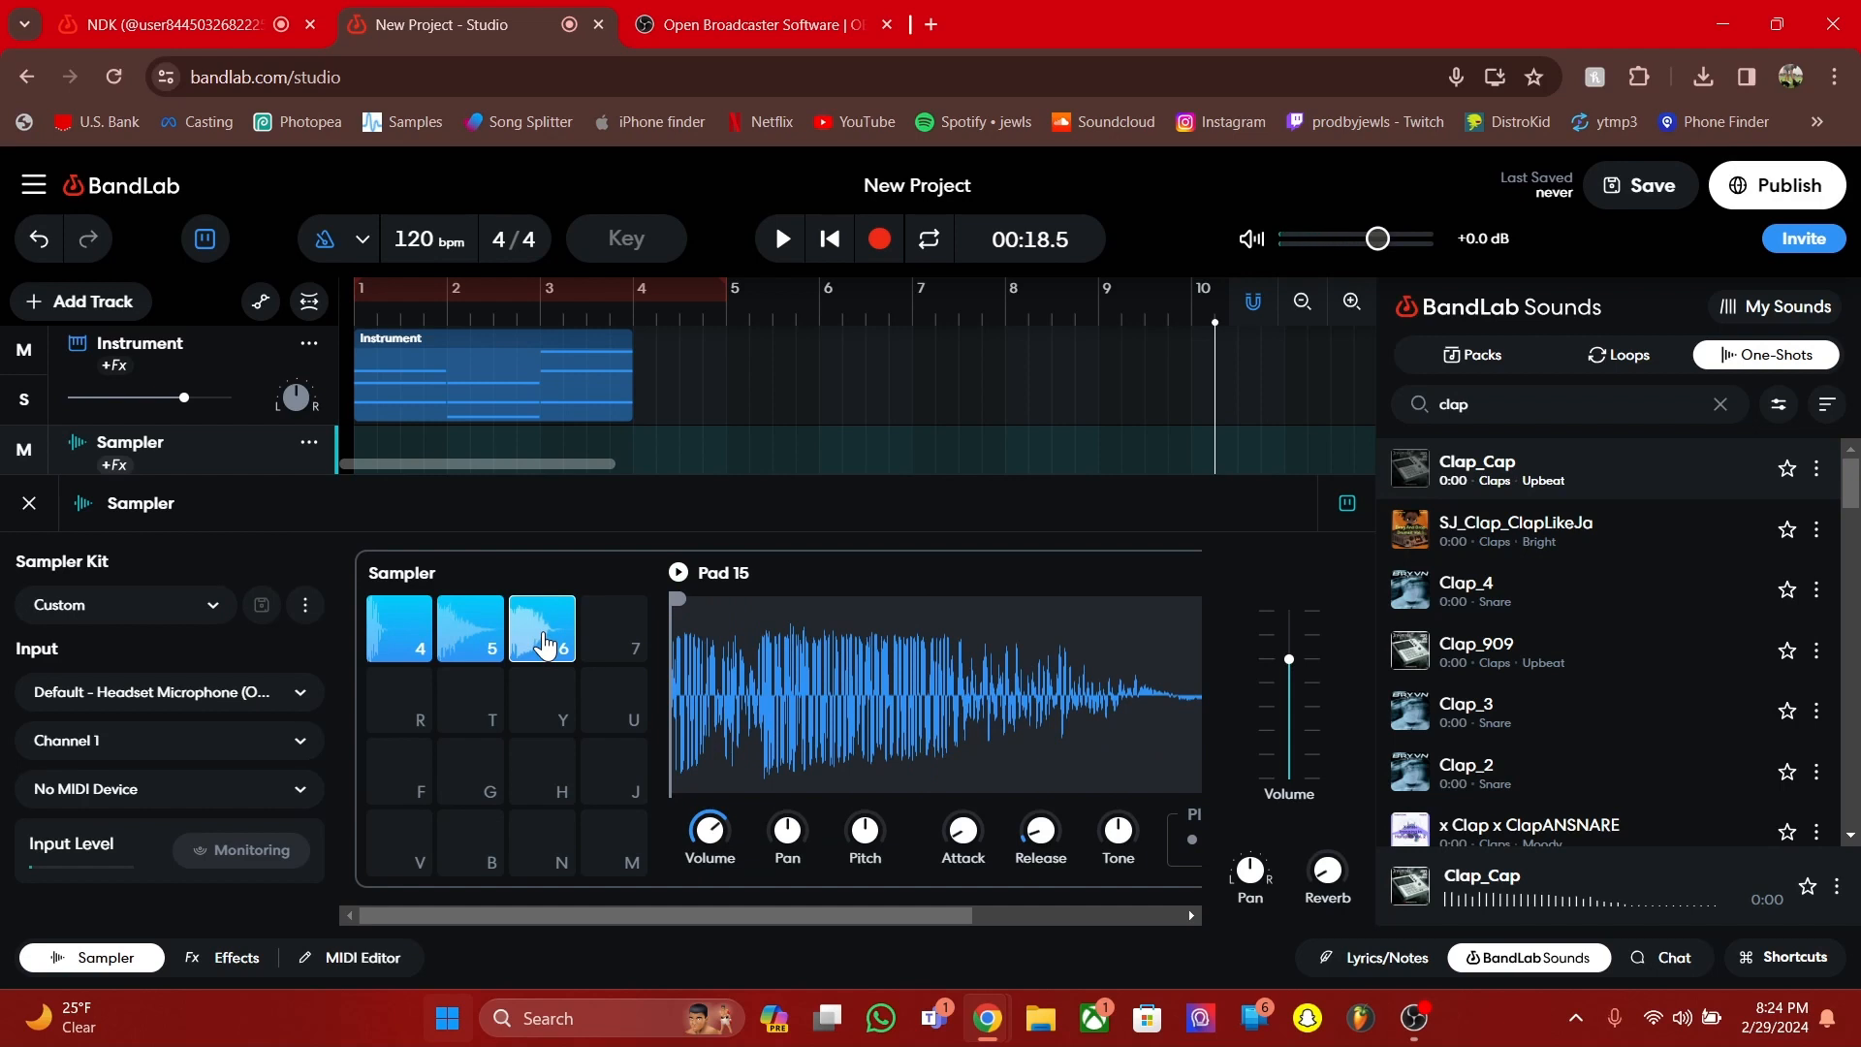
{"action": "key", "text": "5"}
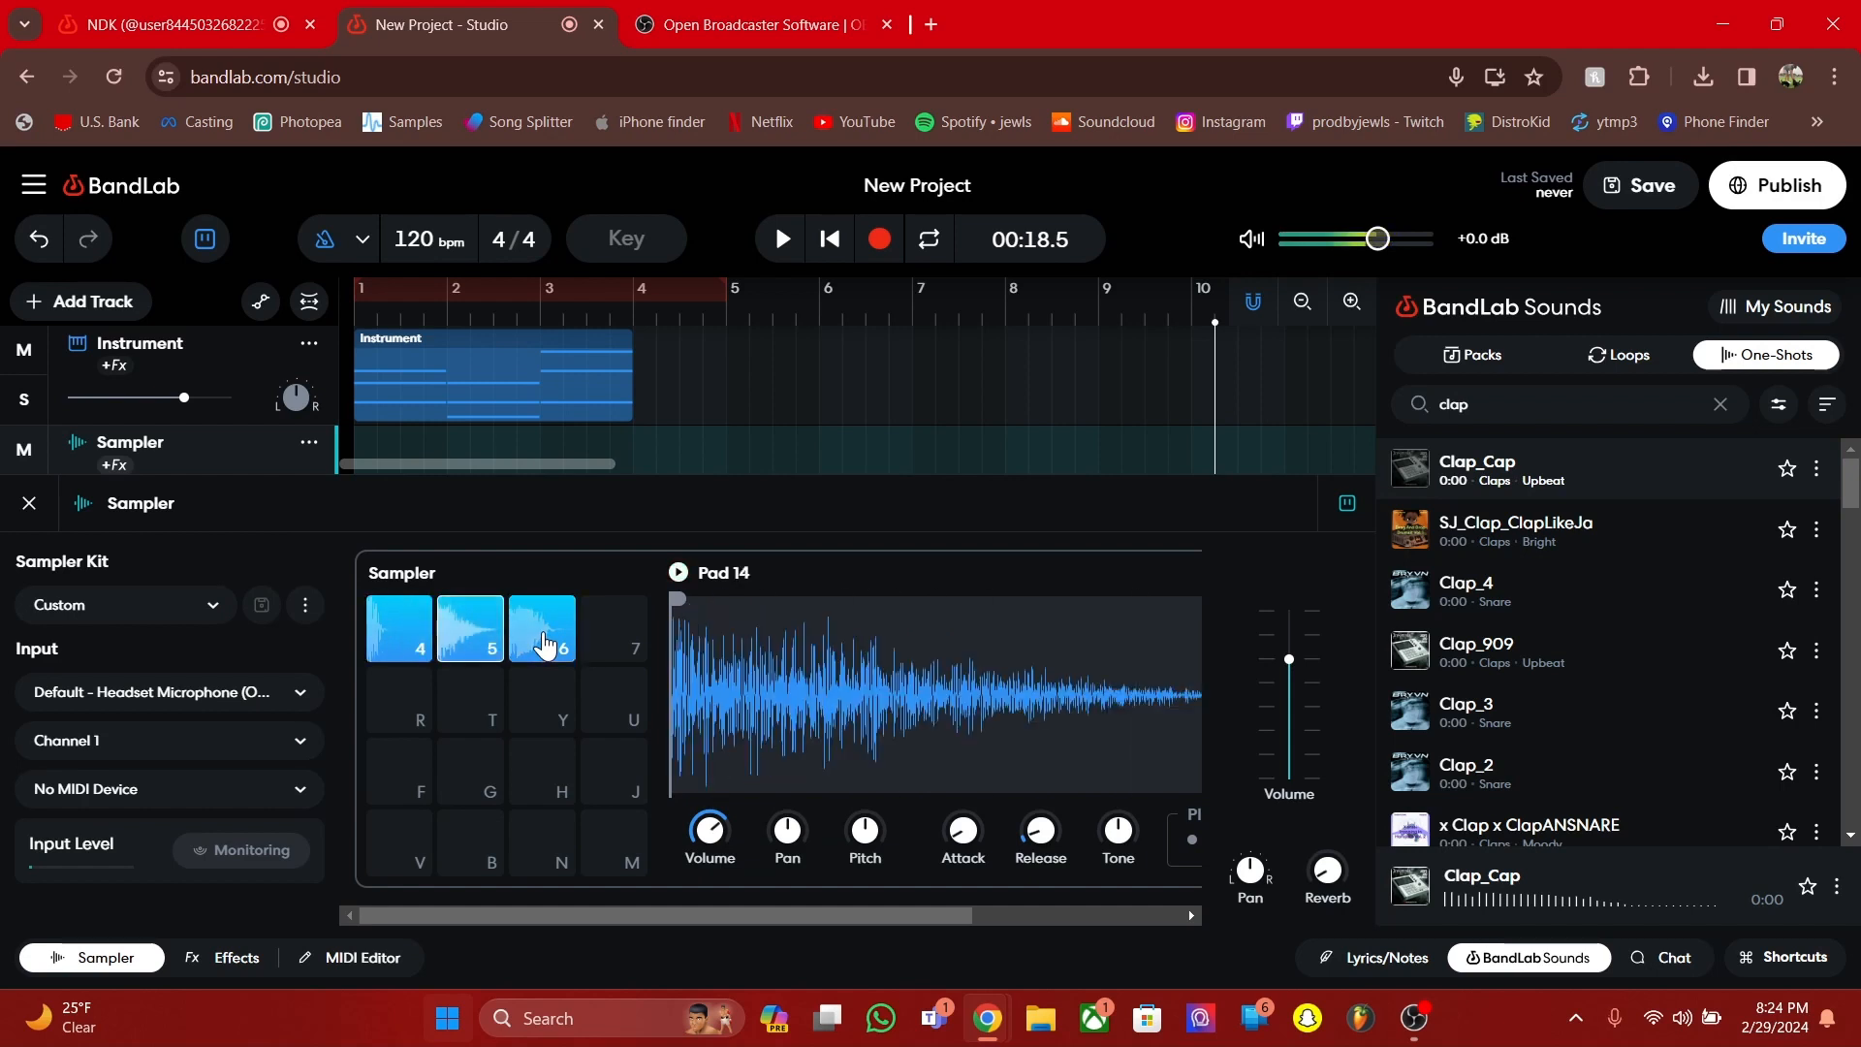
{"action": "key", "text": "4"}
{"action": "key", "text": "5"}
{"action": "key", "text": "4"}
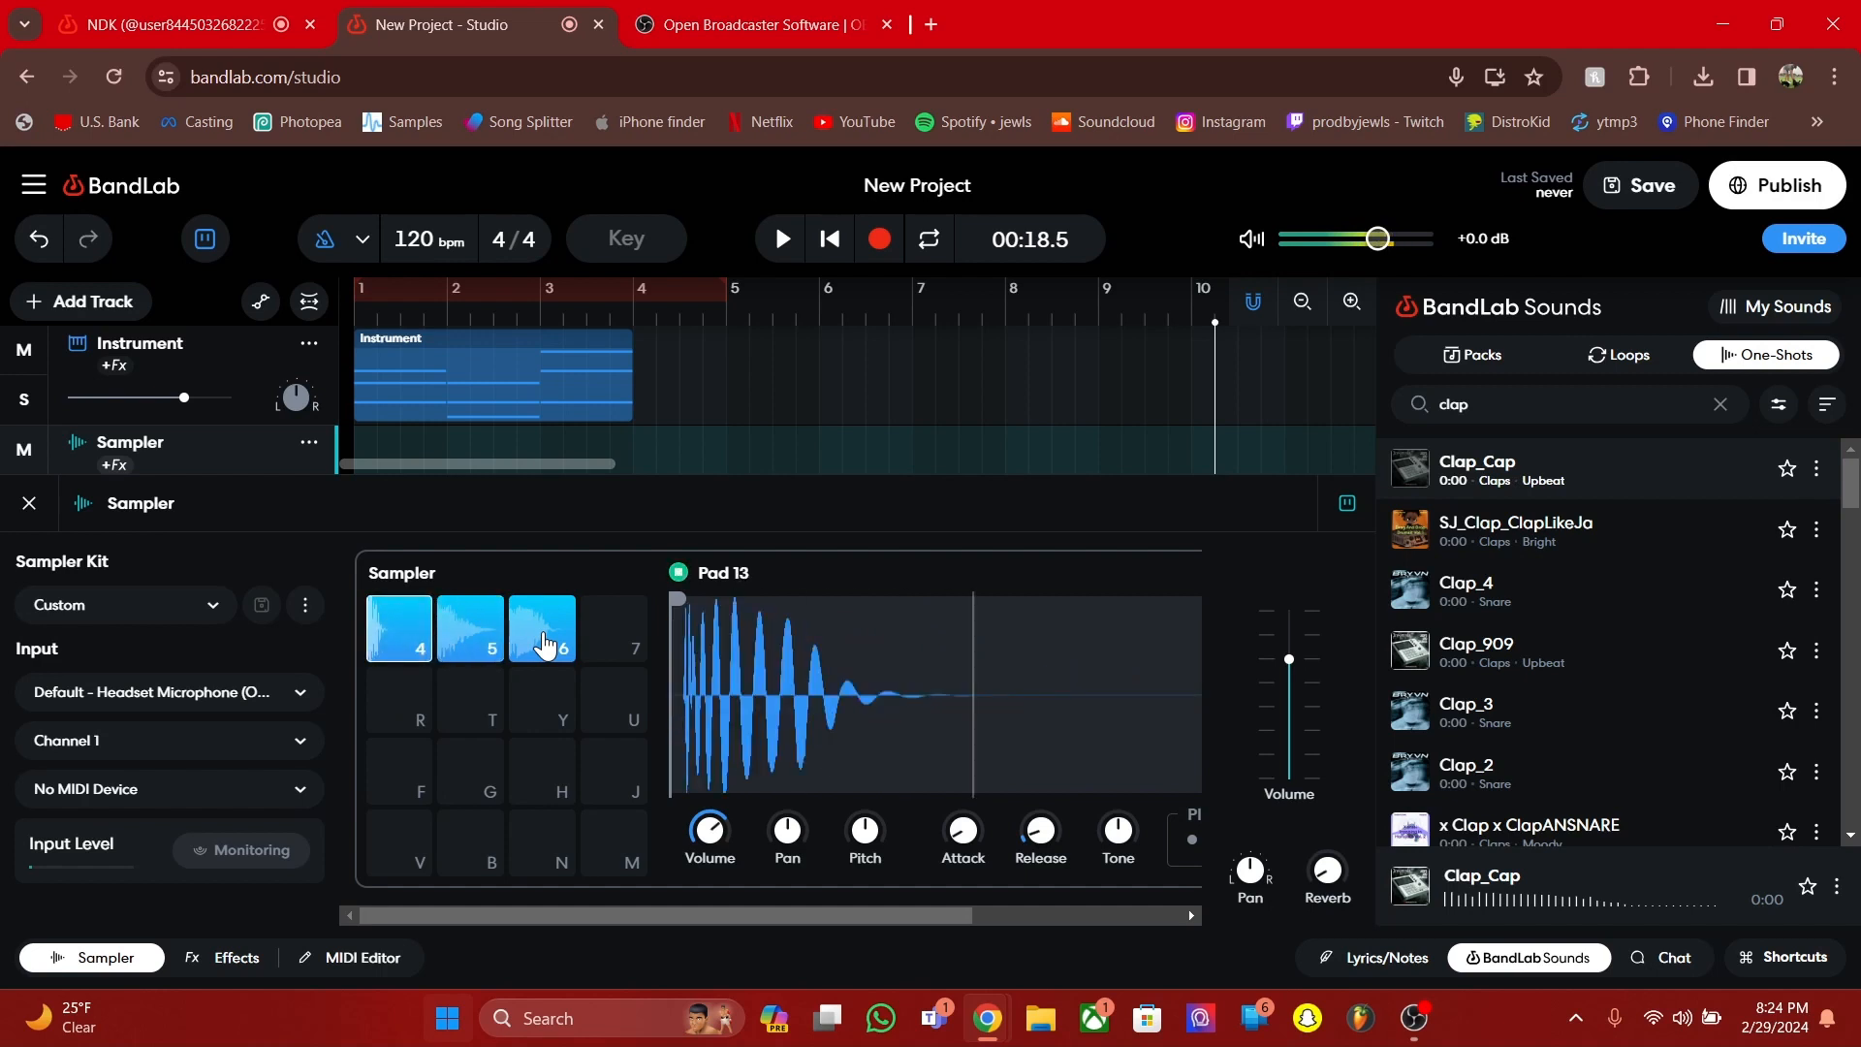
{"action": "key", "text": "6"}
{"action": "key", "text": "5"}
{"action": "key", "text": "5"}
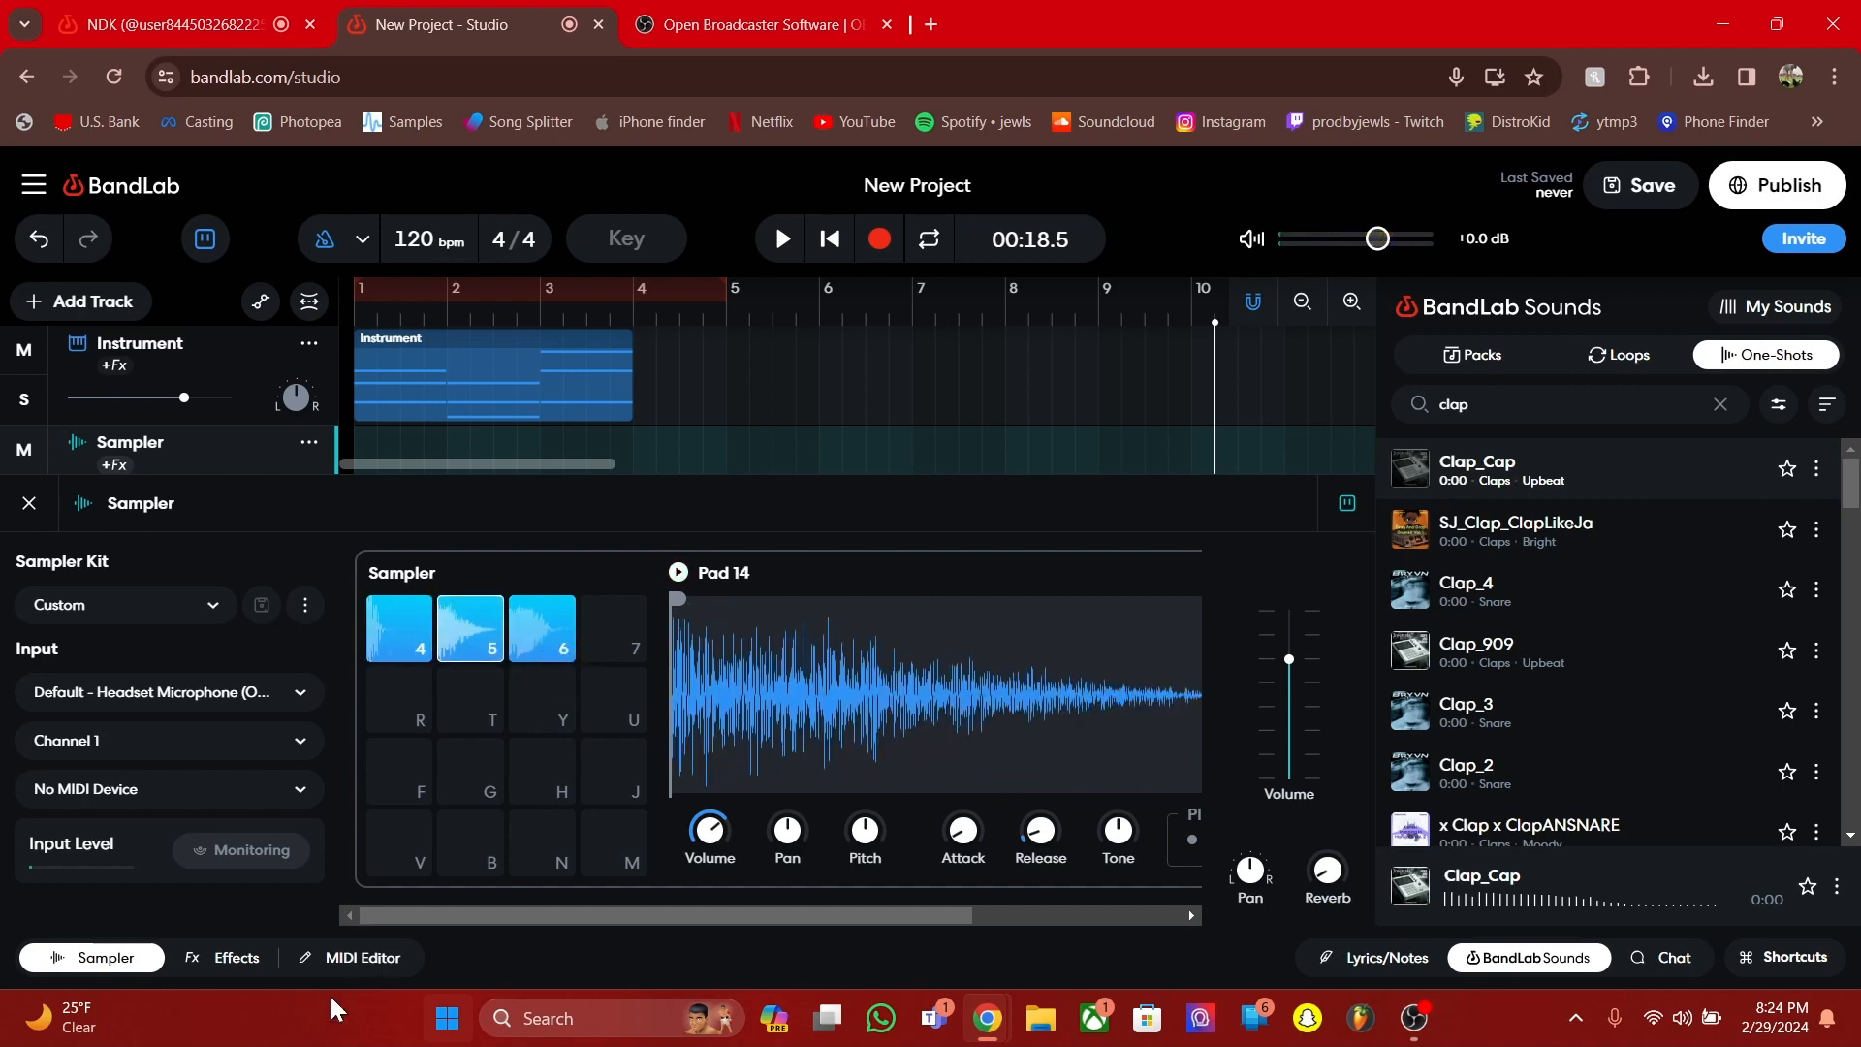
{"action": "left_click", "coordinate": [1483, 966]}
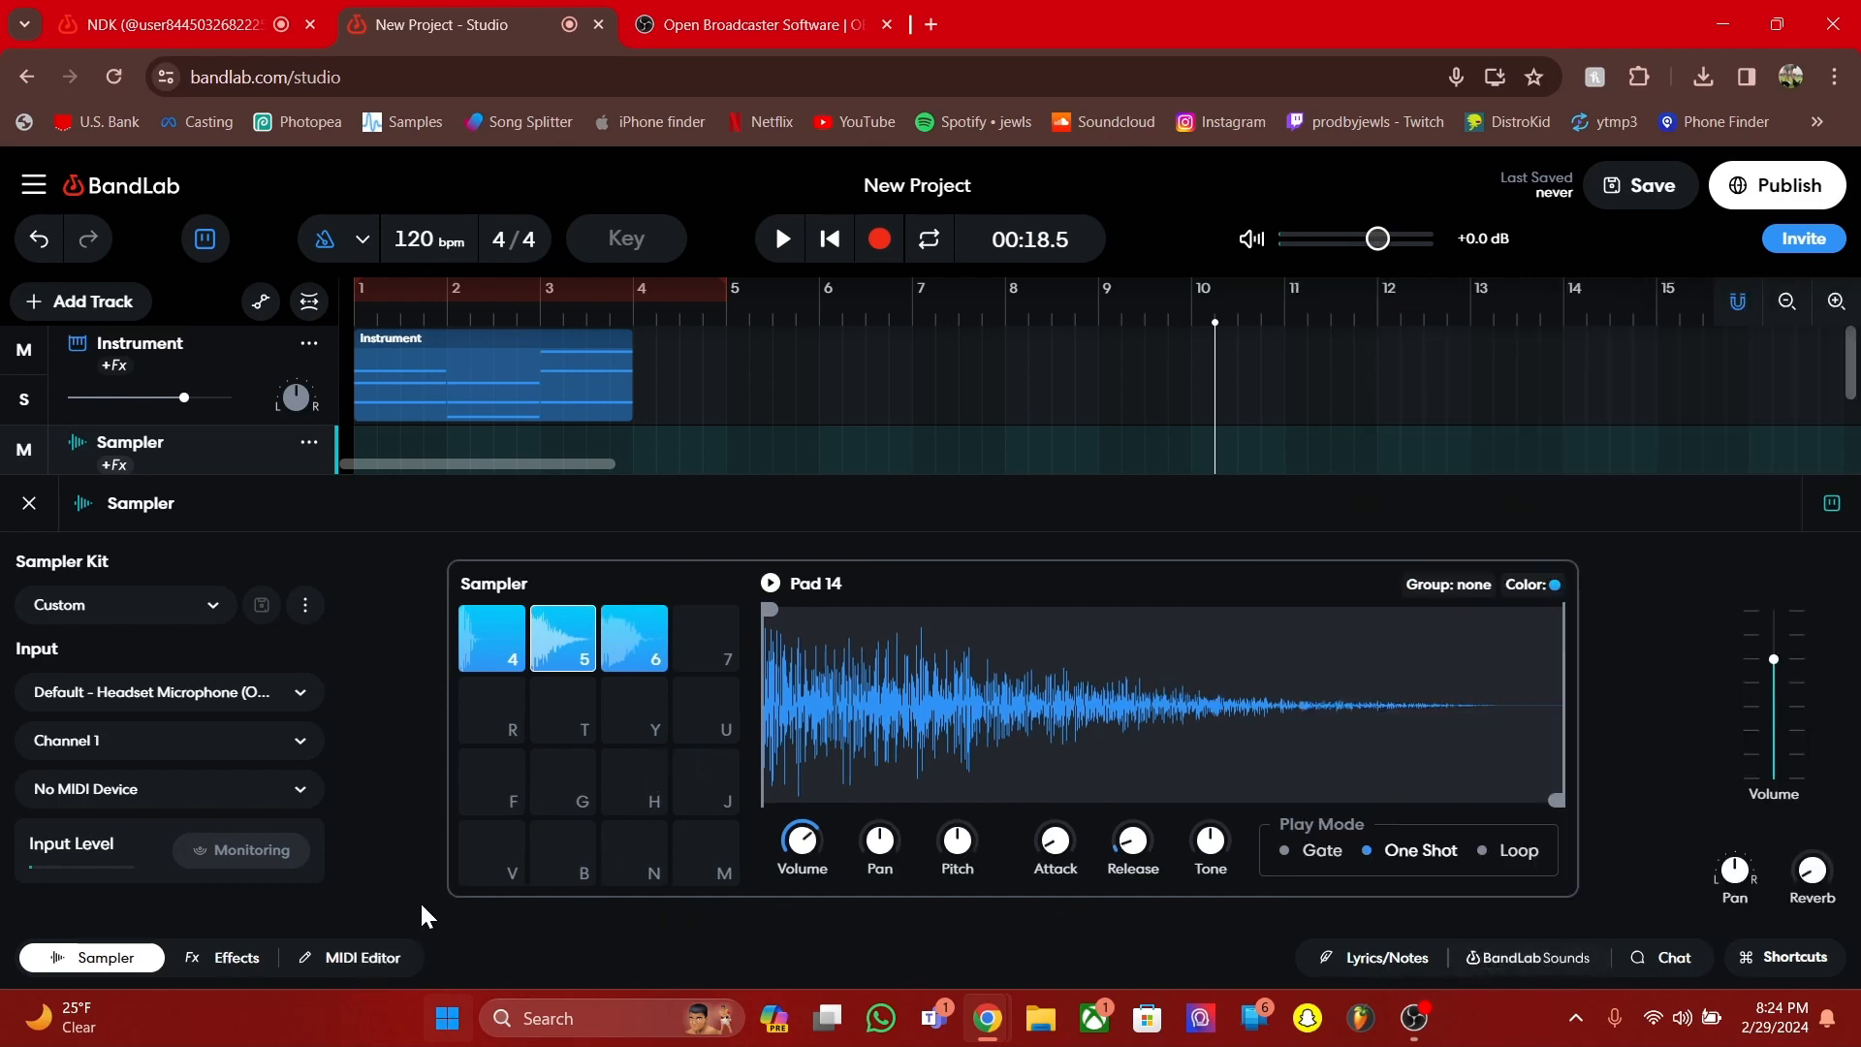
Extend the Instrument region by one bar so it ends at bar 5, and open its notes in the MIDI Editor
{"action": "left_click", "coordinate": [563, 366]}
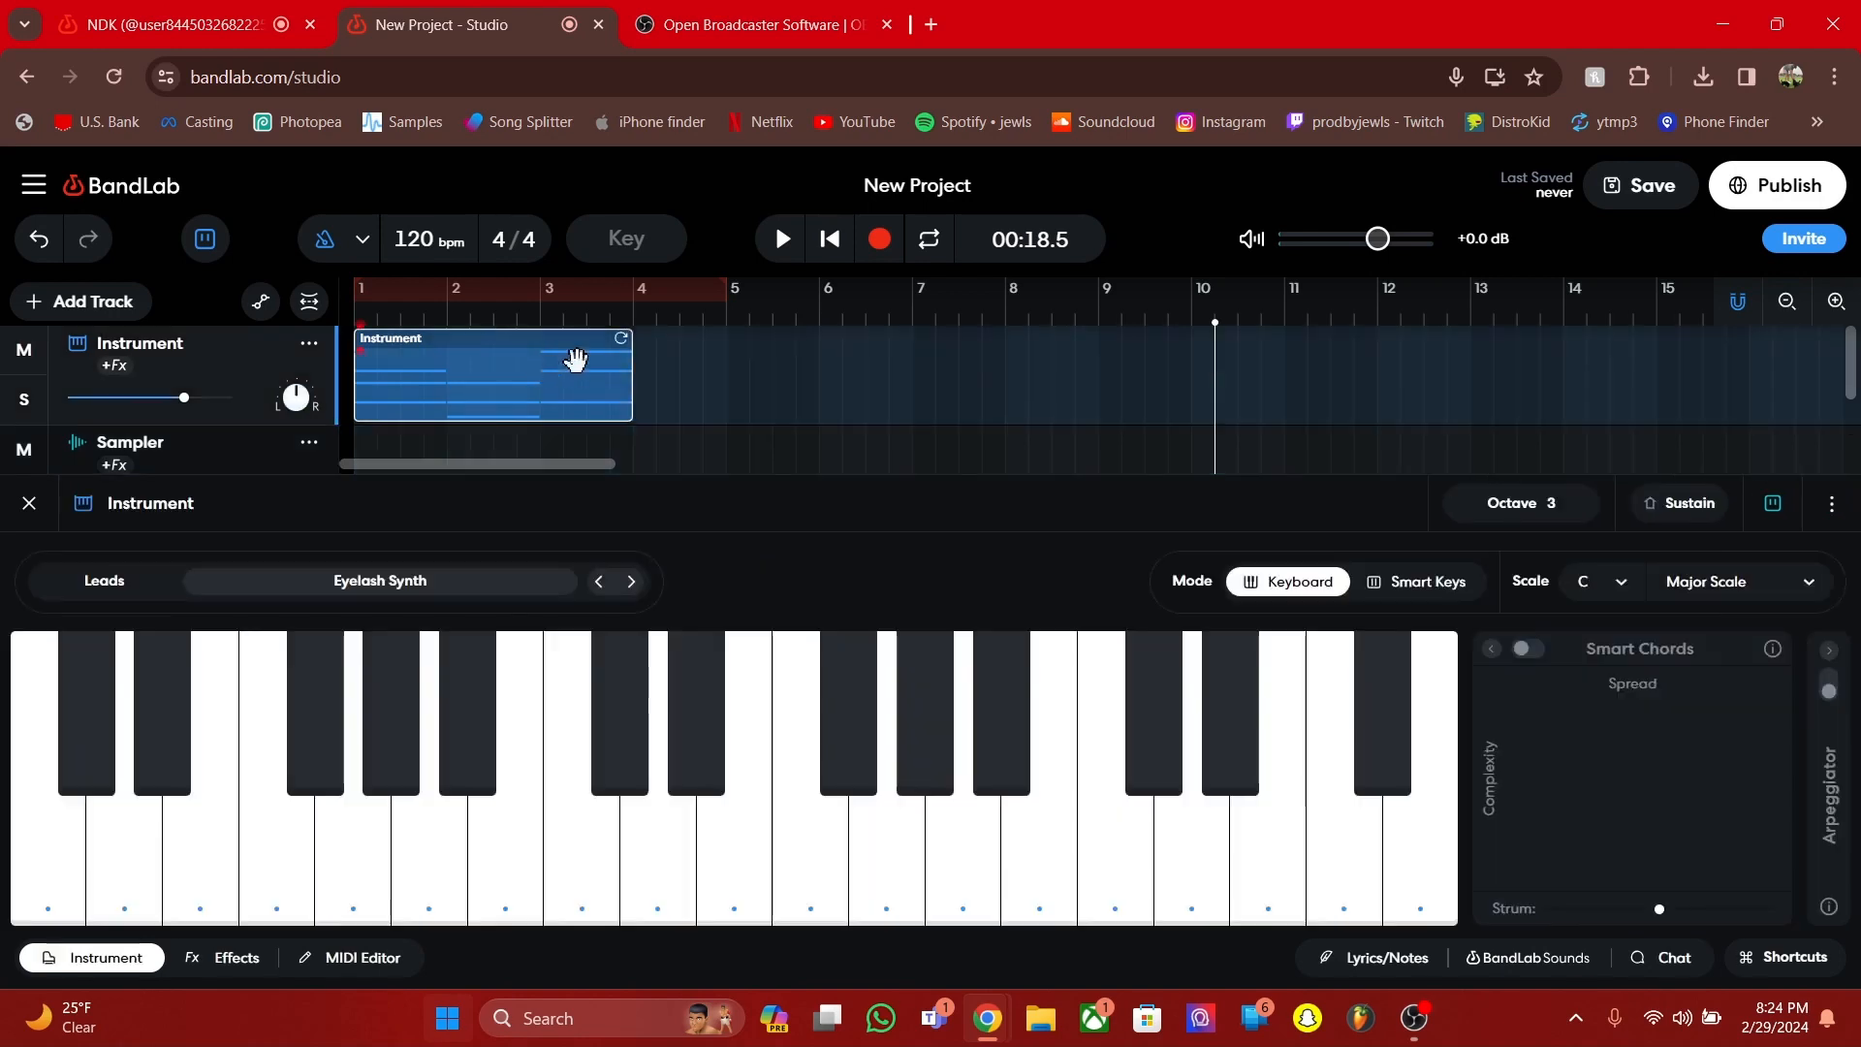
{"action": "left_click_drag", "start_coordinate": [631, 384], "coordinate": [721, 380]}
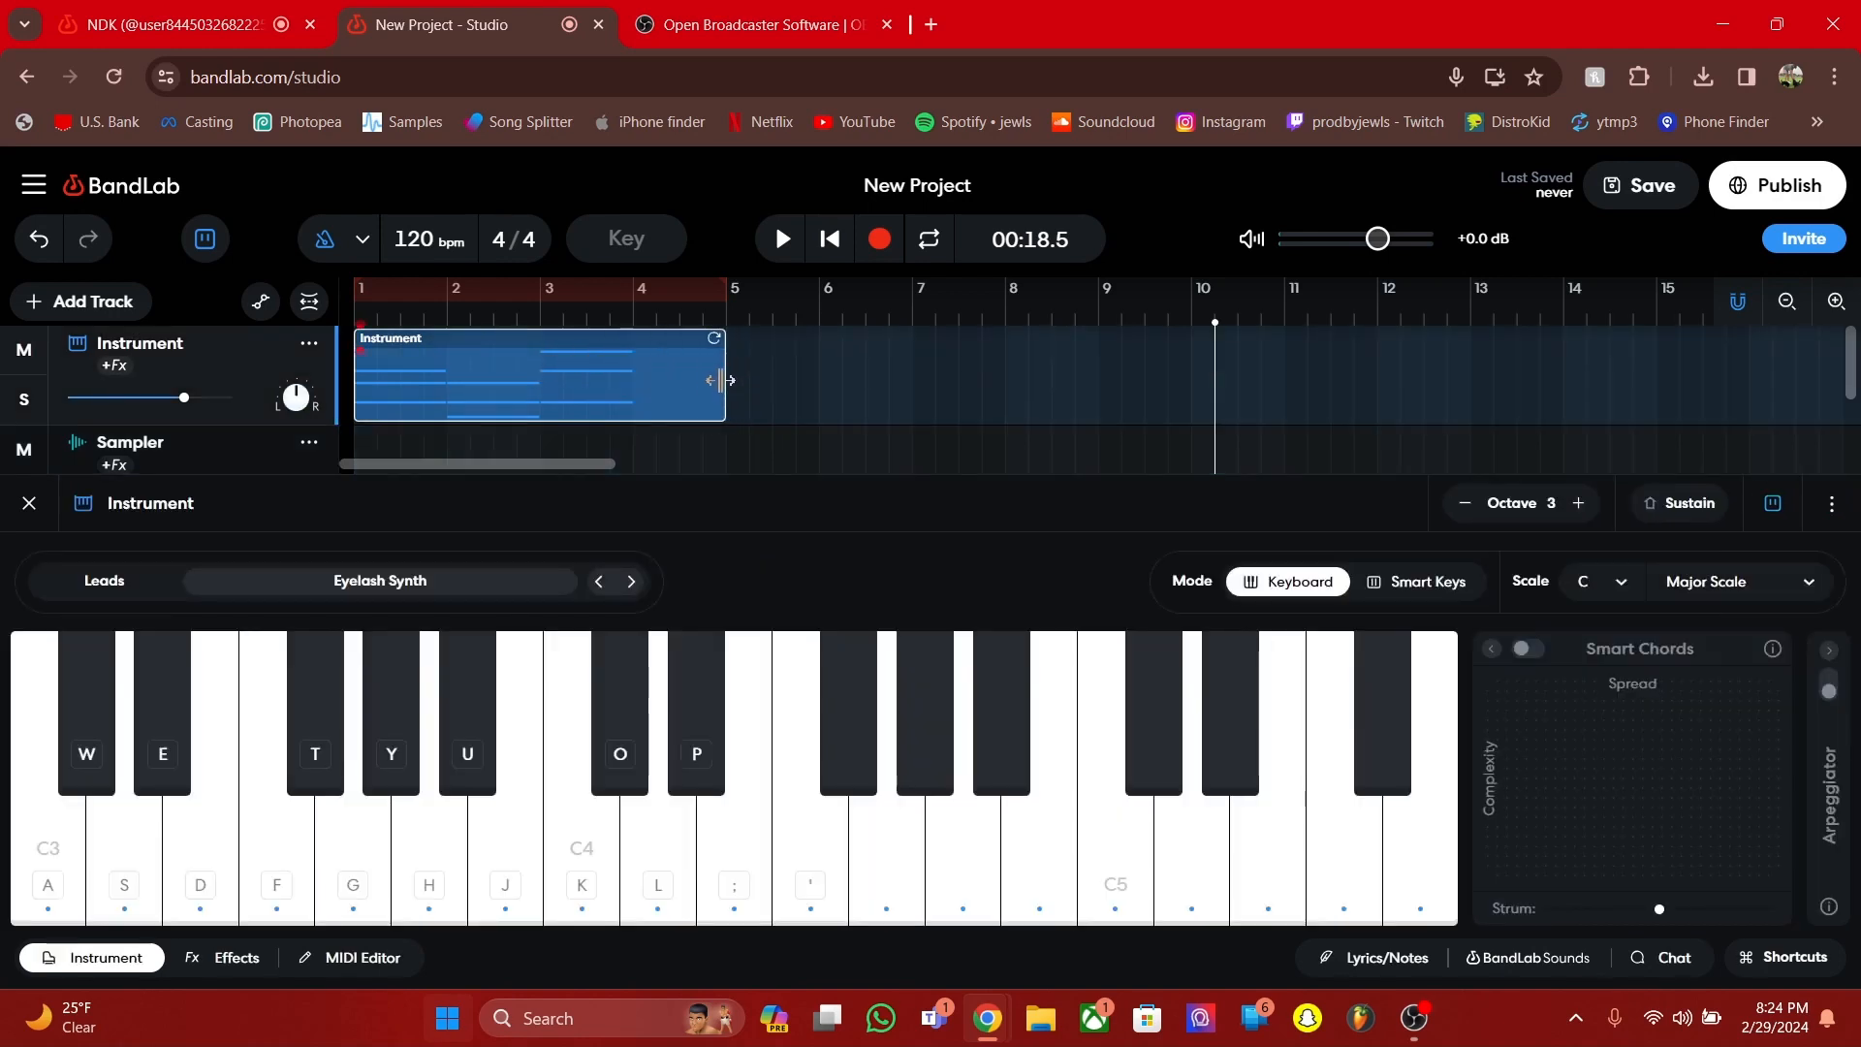
{"action": "left_click", "coordinate": [362, 956]}
Play back the four-bar chord progression, stop it, and return the playhead to the beginning of the project
{"action": "left_click", "coordinate": [783, 238]}
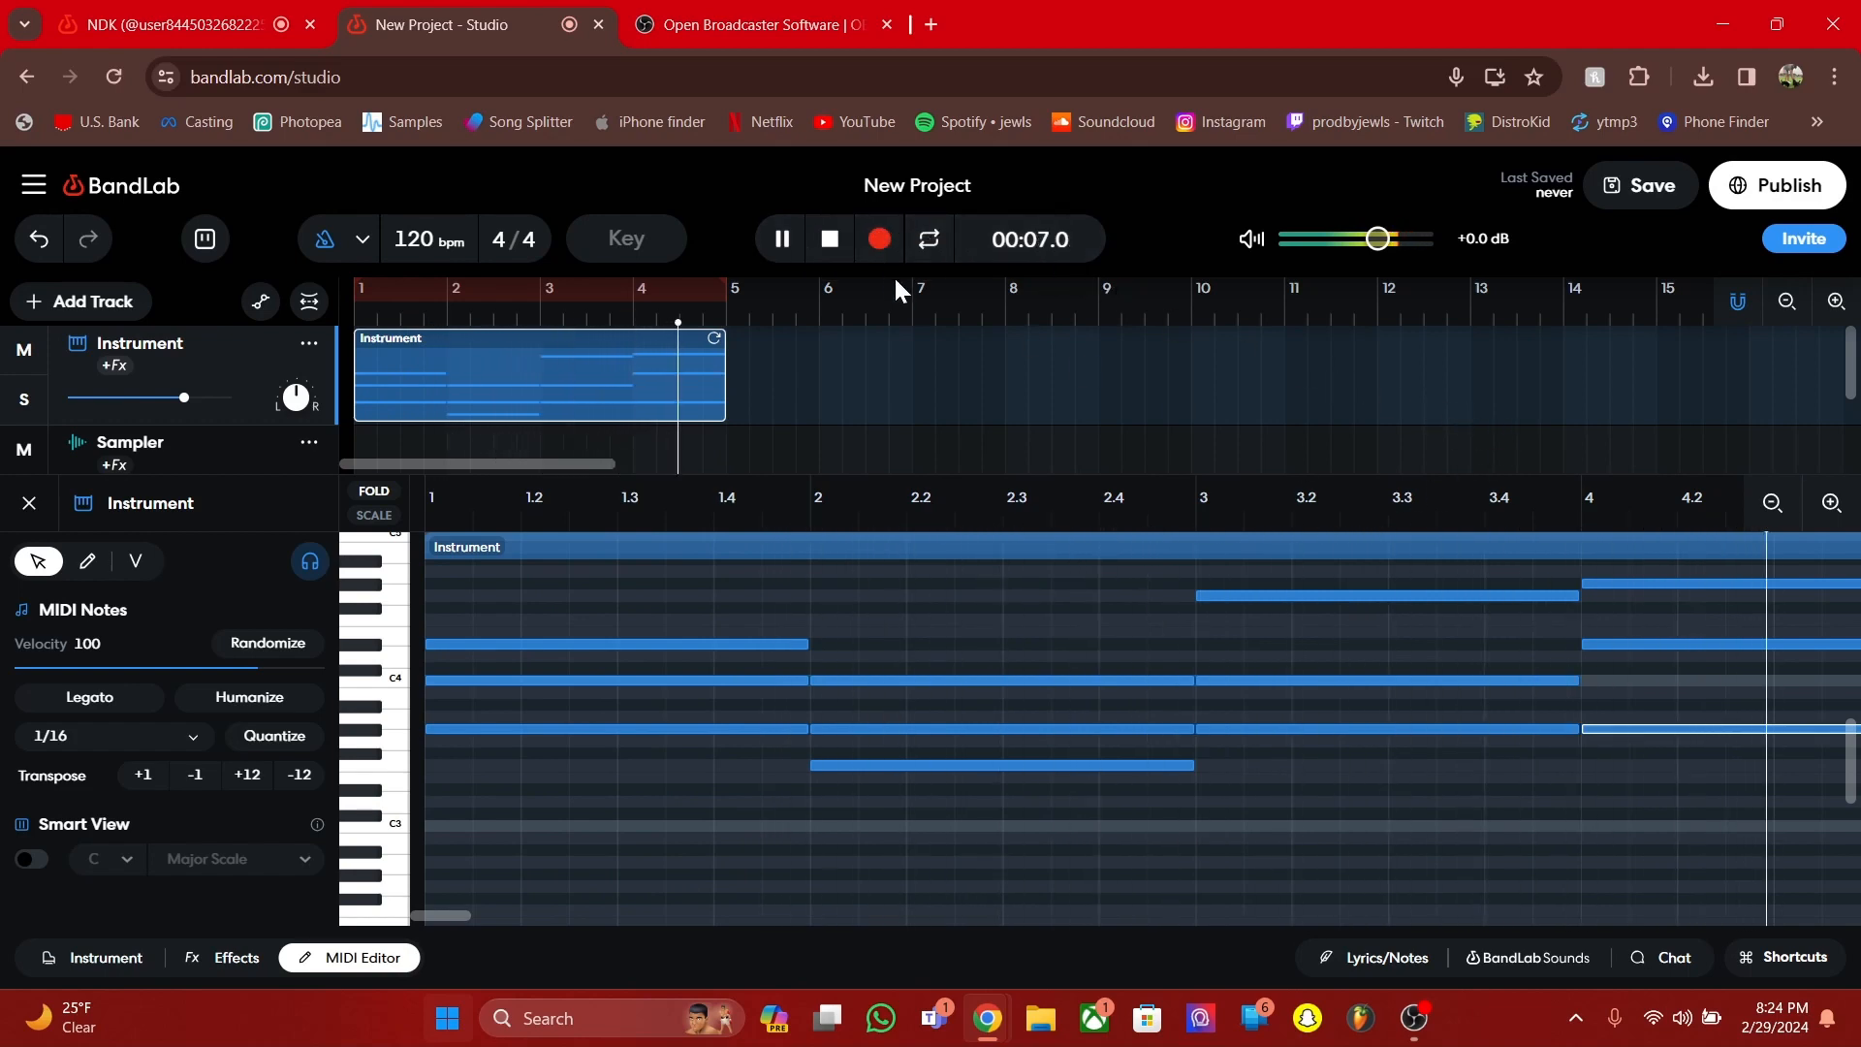
{"action": "left_click", "coordinate": [780, 243]}
{"action": "left_click", "coordinate": [830, 240]}
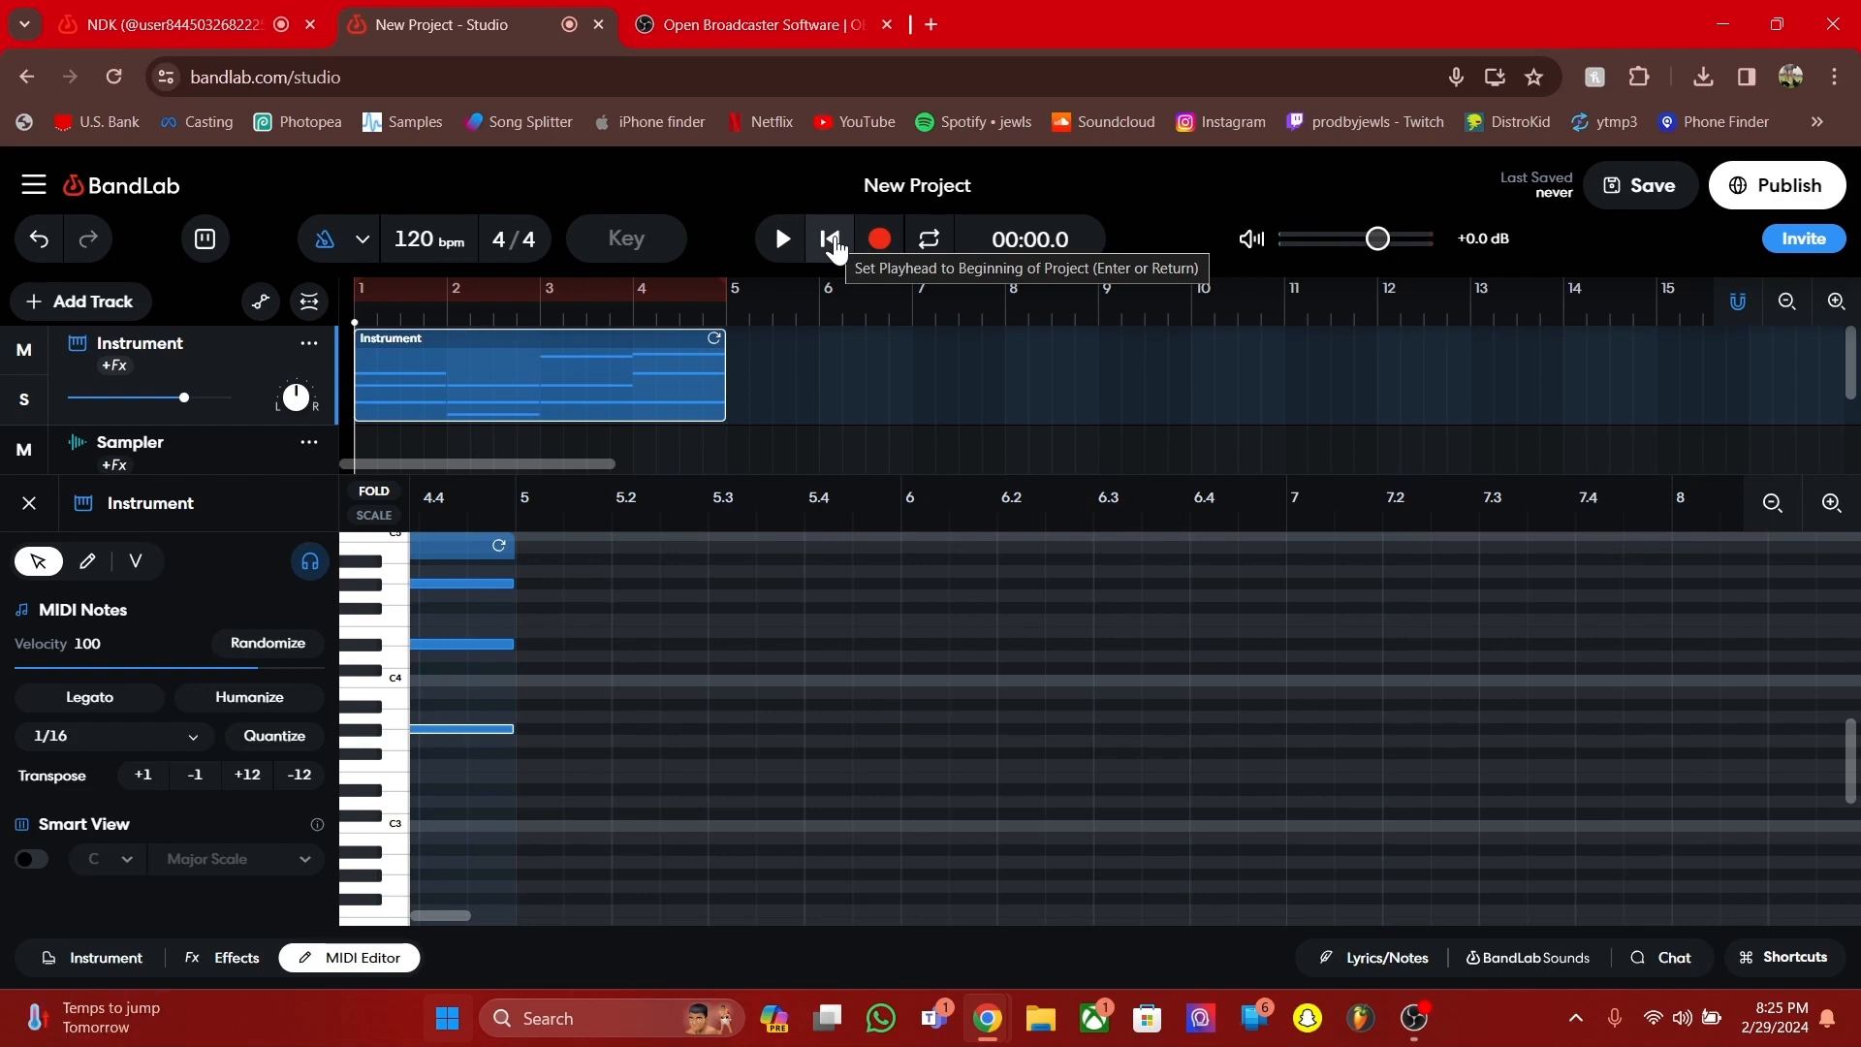
Close the MIDI Editor, select the Sampler track, and put the playhead at the project start
{"action": "left_click", "coordinate": [398, 957]}
{"action": "left_click", "coordinate": [401, 461]}
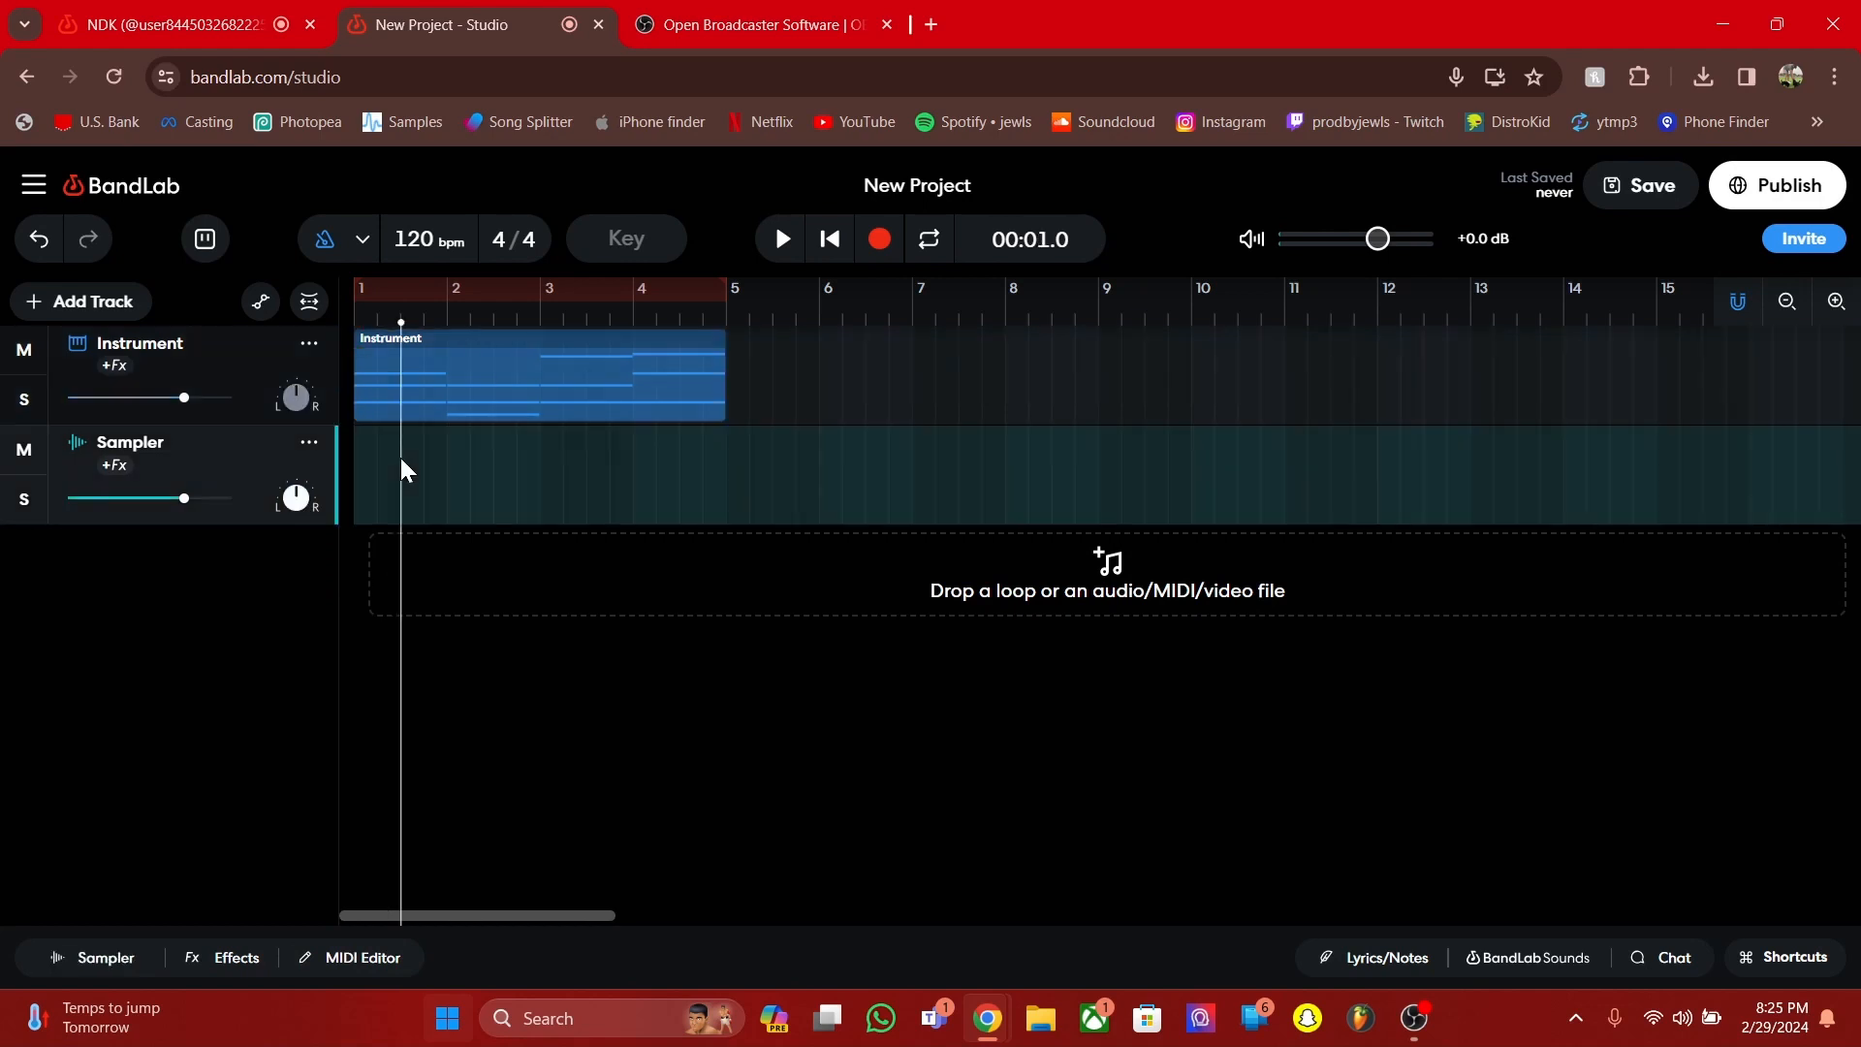
{"action": "key", "text": "Left"}
{"action": "key", "text": "Left"}
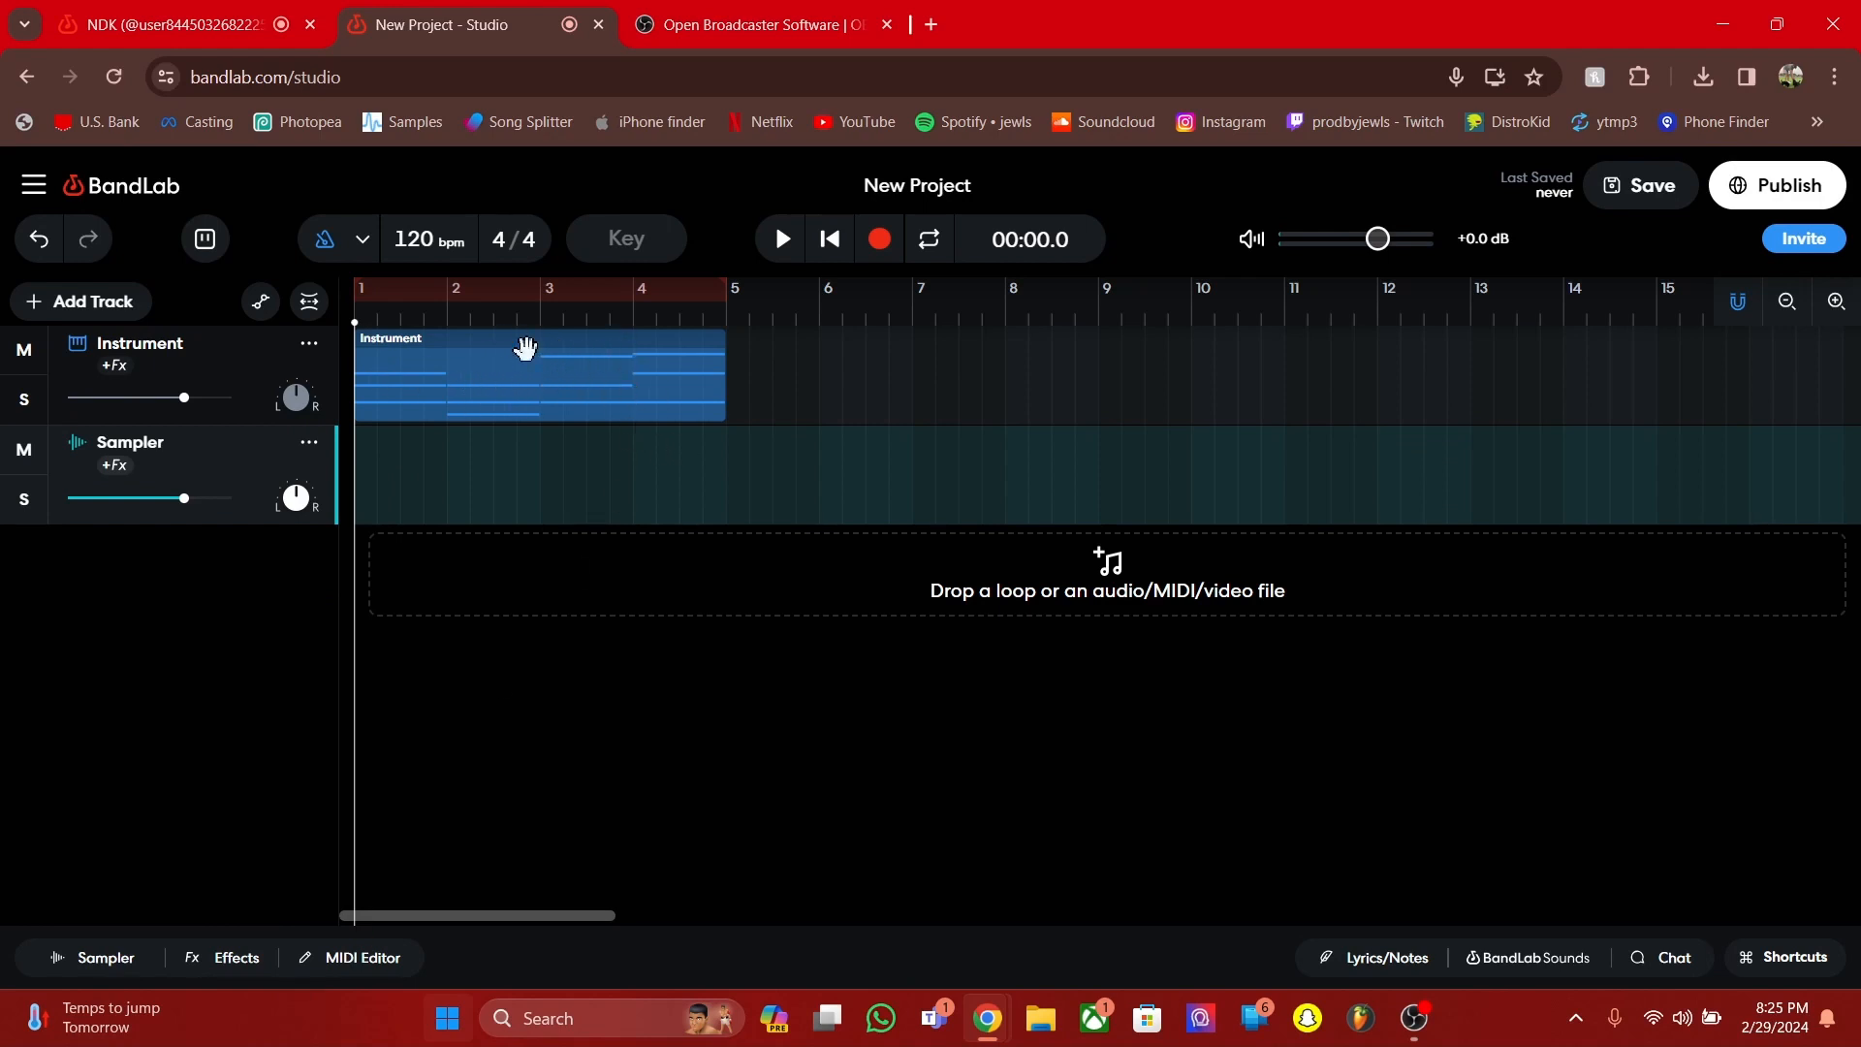
Turn on looping, shorten the loop range to bars 1 and 2, and try playing the chords within it
{"action": "left_click", "coordinate": [687, 299]}
{"action": "left_click", "coordinate": [640, 288]}
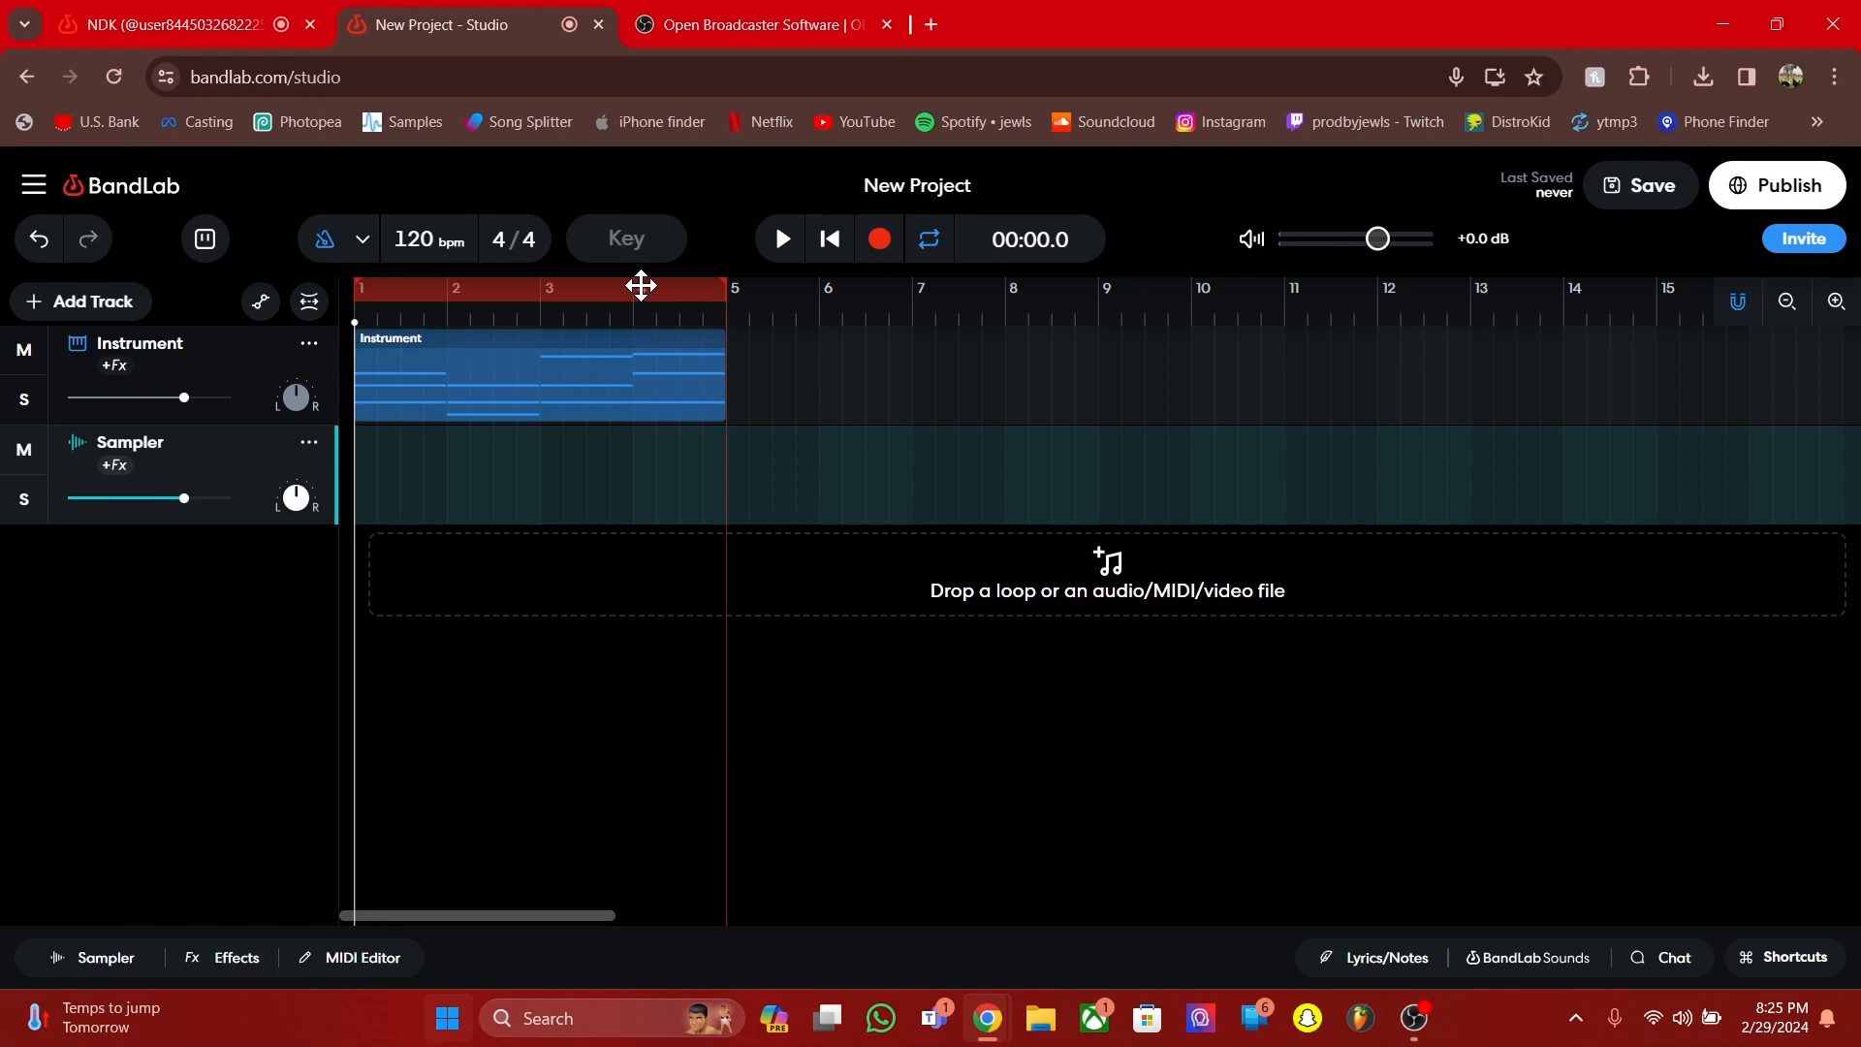
{"action": "left_click", "coordinate": [655, 291]}
{"action": "left_click_drag", "start_coordinate": [727, 288], "coordinate": [538, 288]}
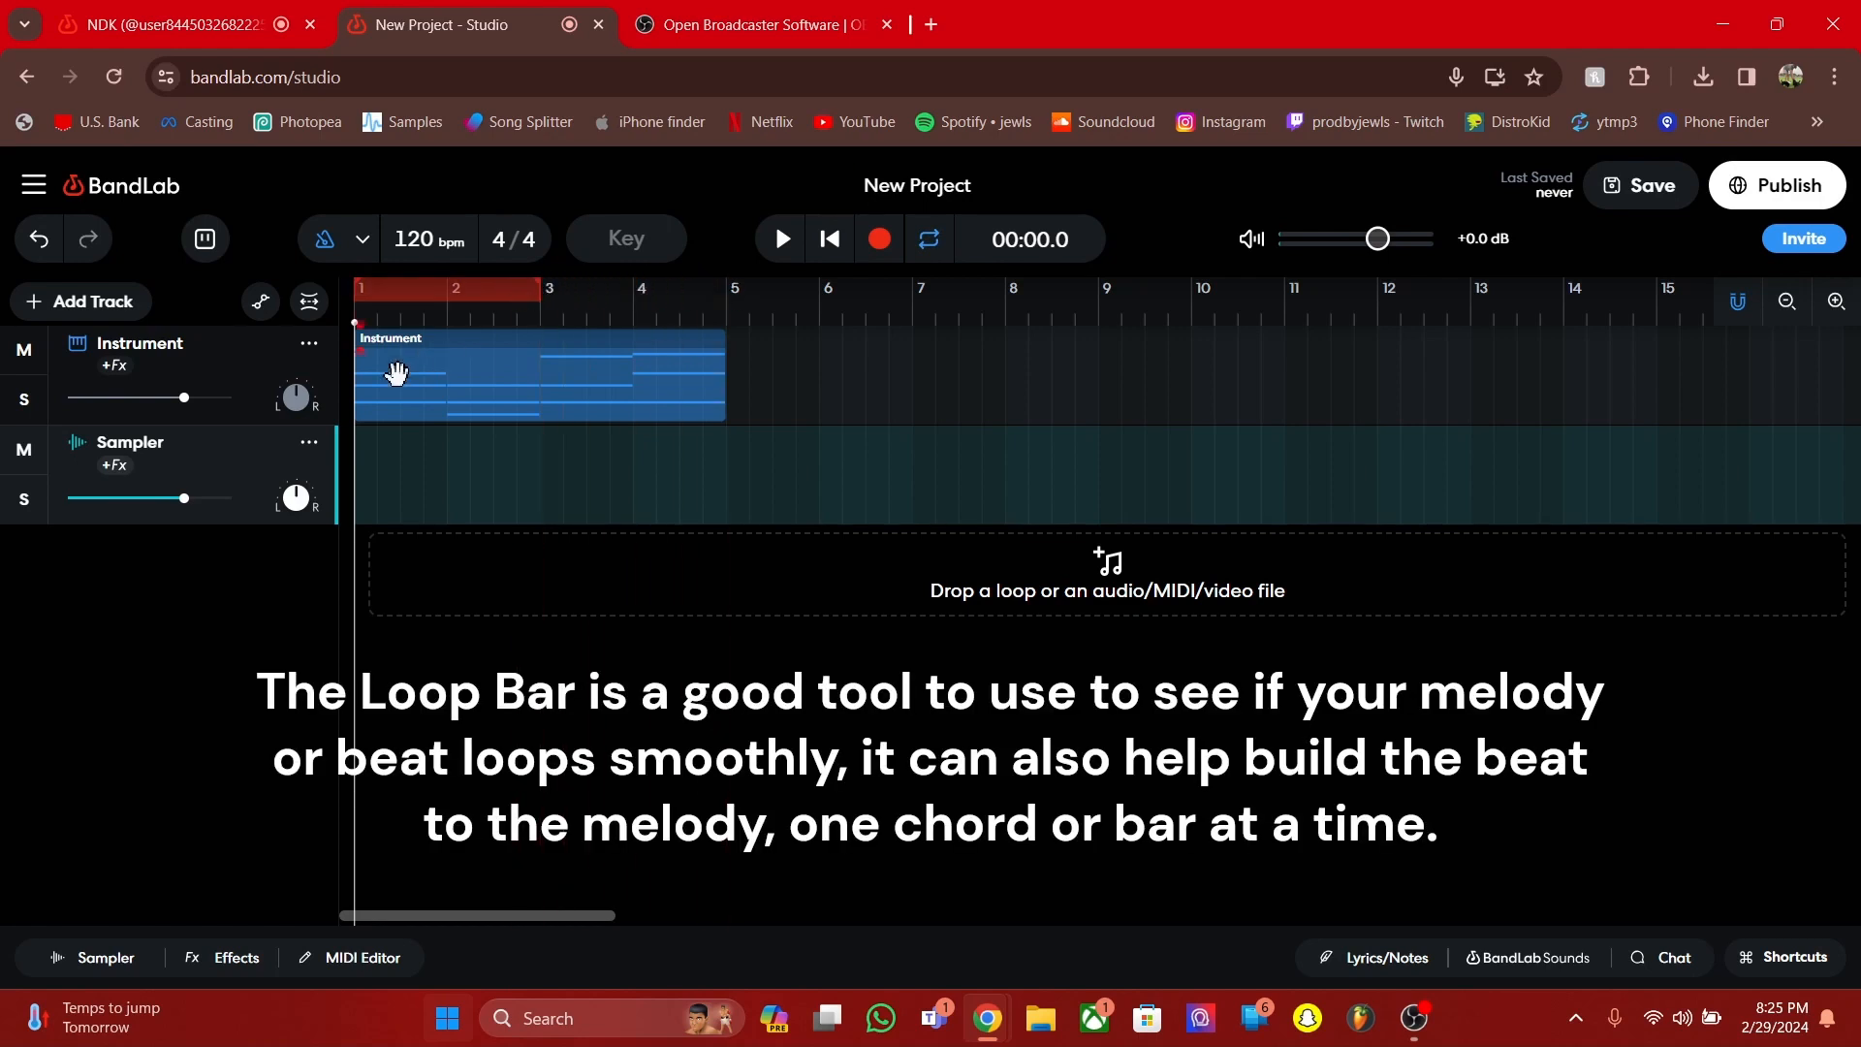
{"action": "key", "text": "space"}
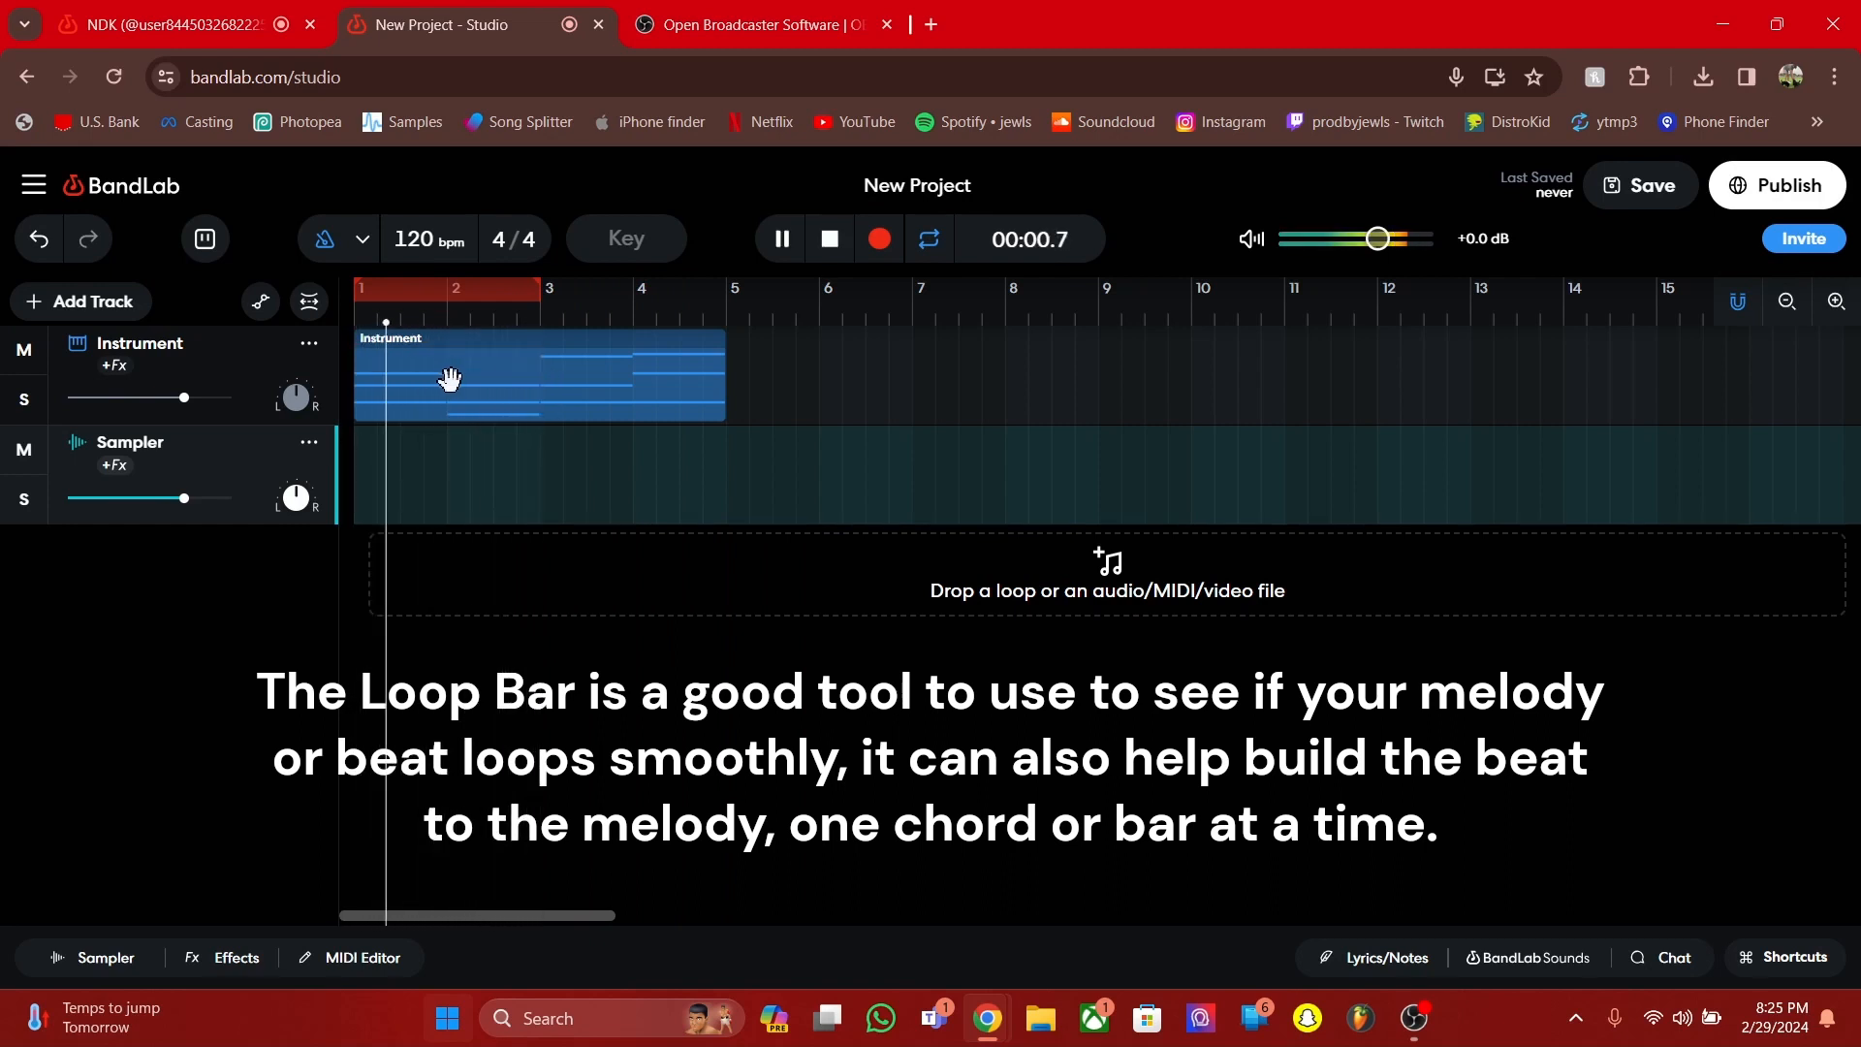
{"action": "key", "text": "space"}
Open the Sampler track in the MIDI Editor and audition the sounds on rows 6, 5 and 4
{"action": "left_click", "coordinate": [330, 957]}
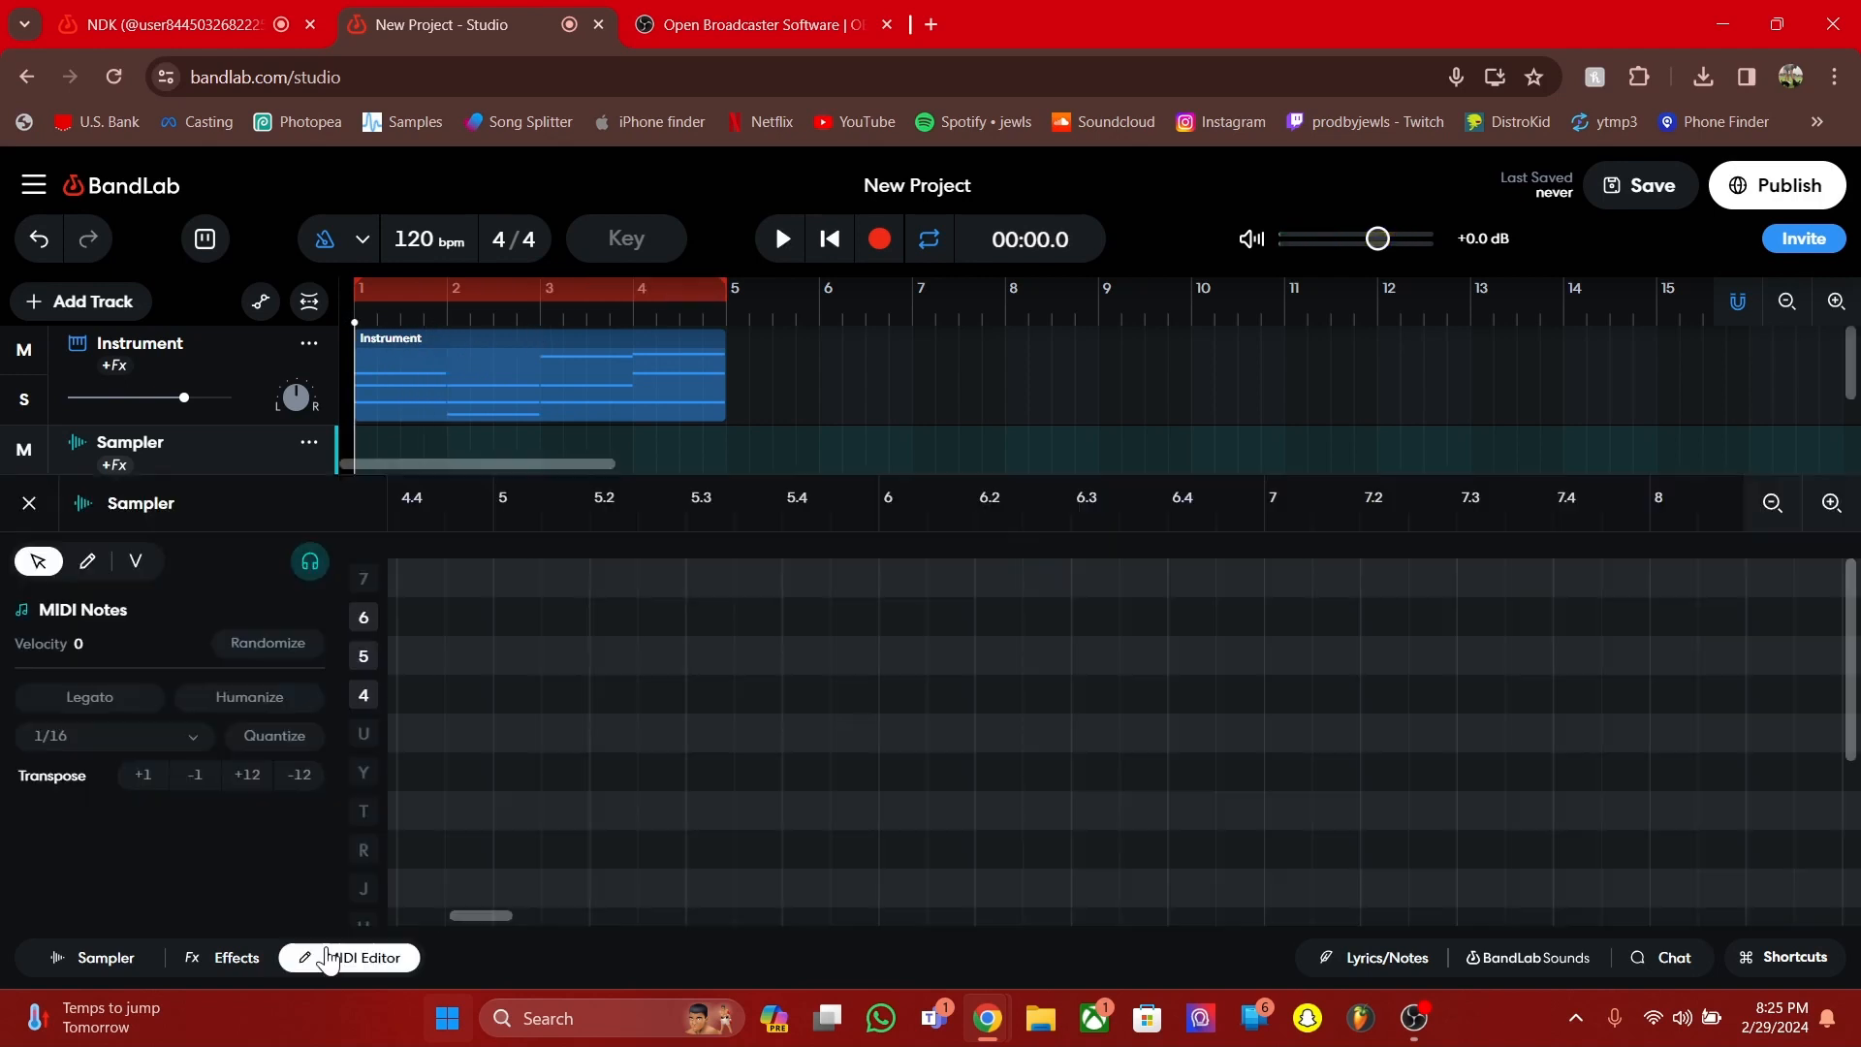
{"action": "left_click", "coordinate": [366, 620]}
{"action": "left_click", "coordinate": [362, 656]}
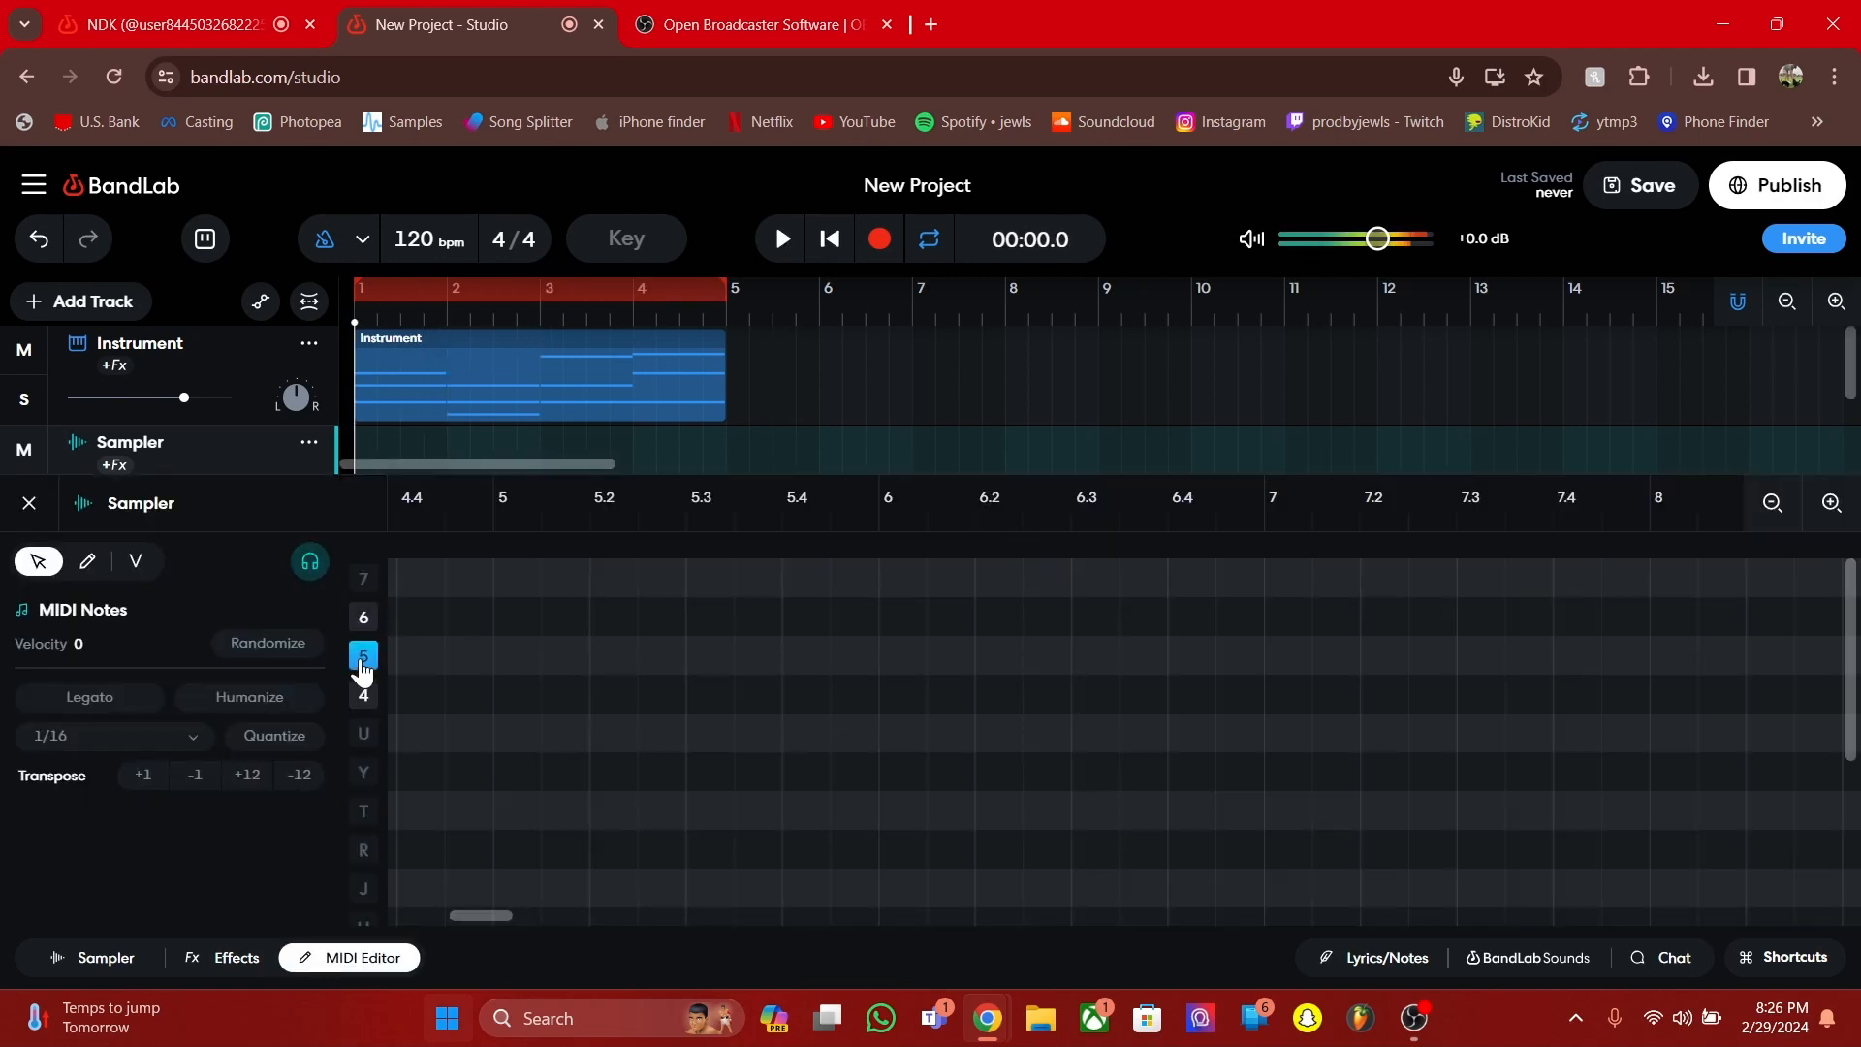
{"action": "left_click", "coordinate": [364, 696]}
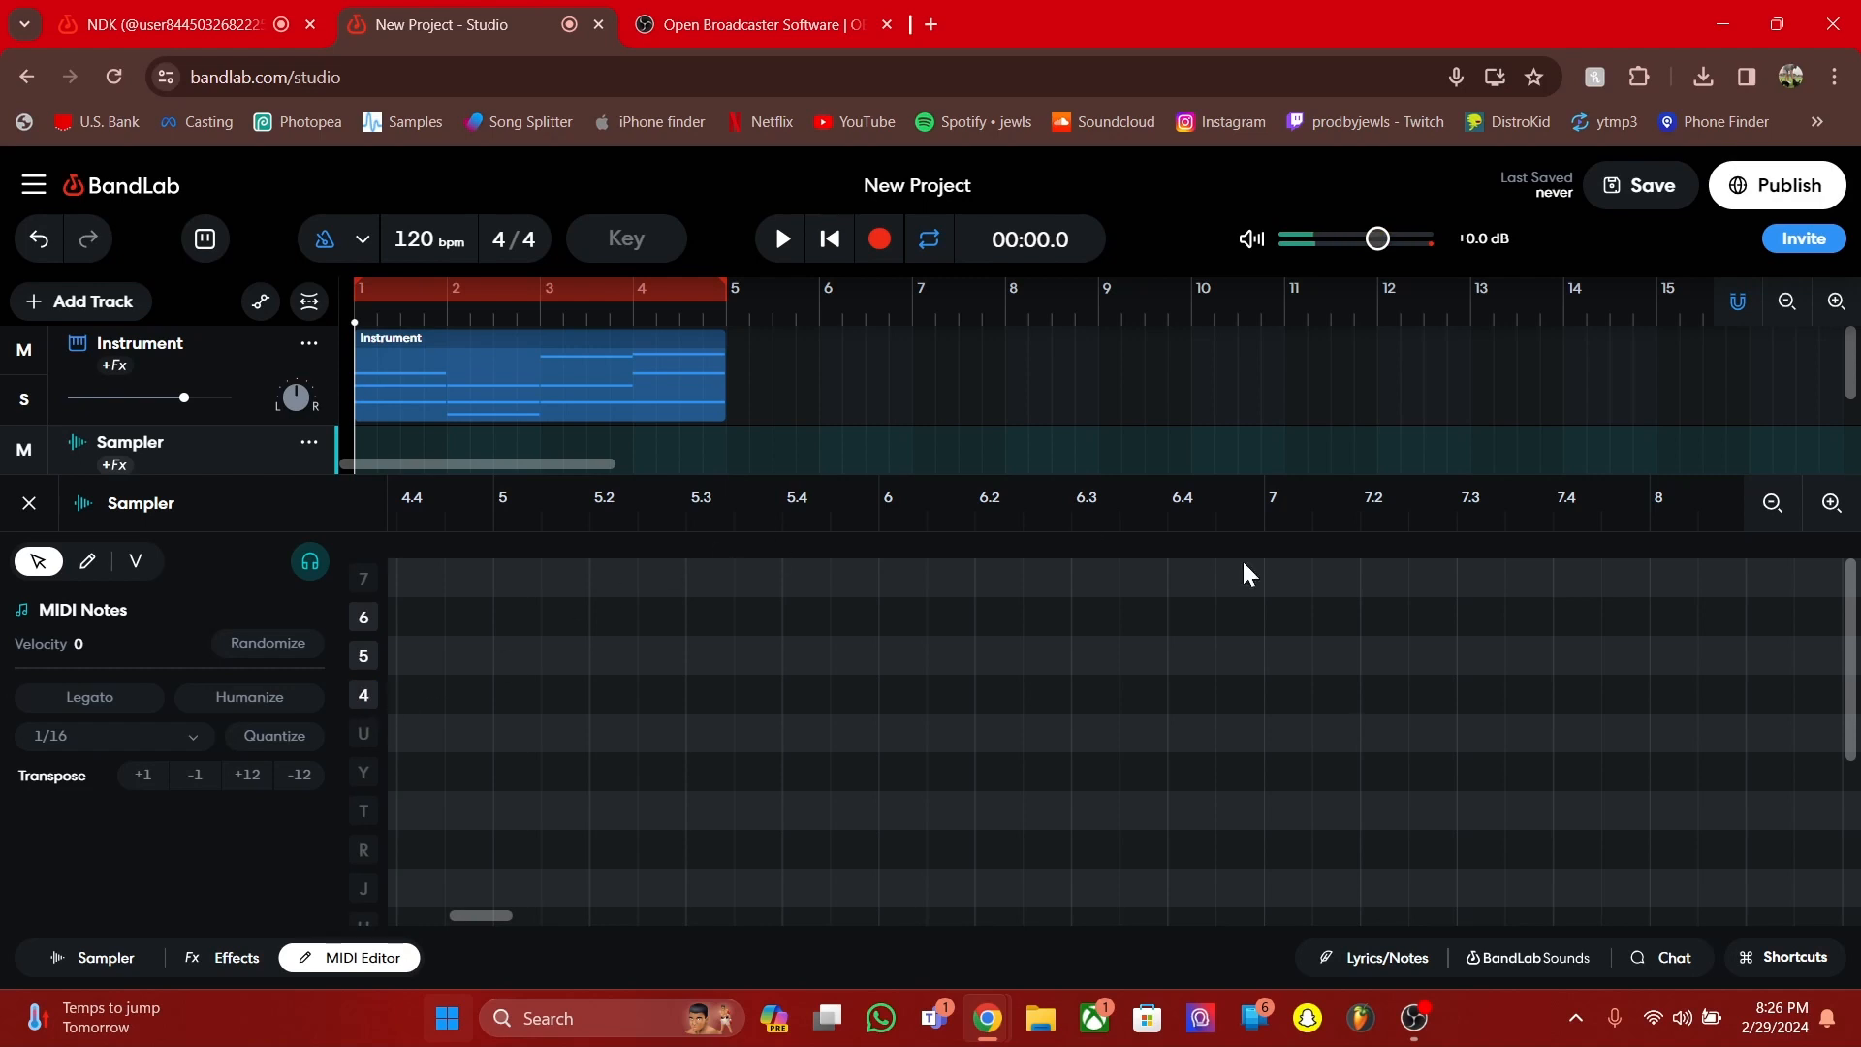
Add a kick note on row 4 at beat 1, play it back, and add a clap note on row 6 at beat 1.3
{"action": "left_click_drag", "start_coordinate": [504, 916], "coordinate": [452, 916]}
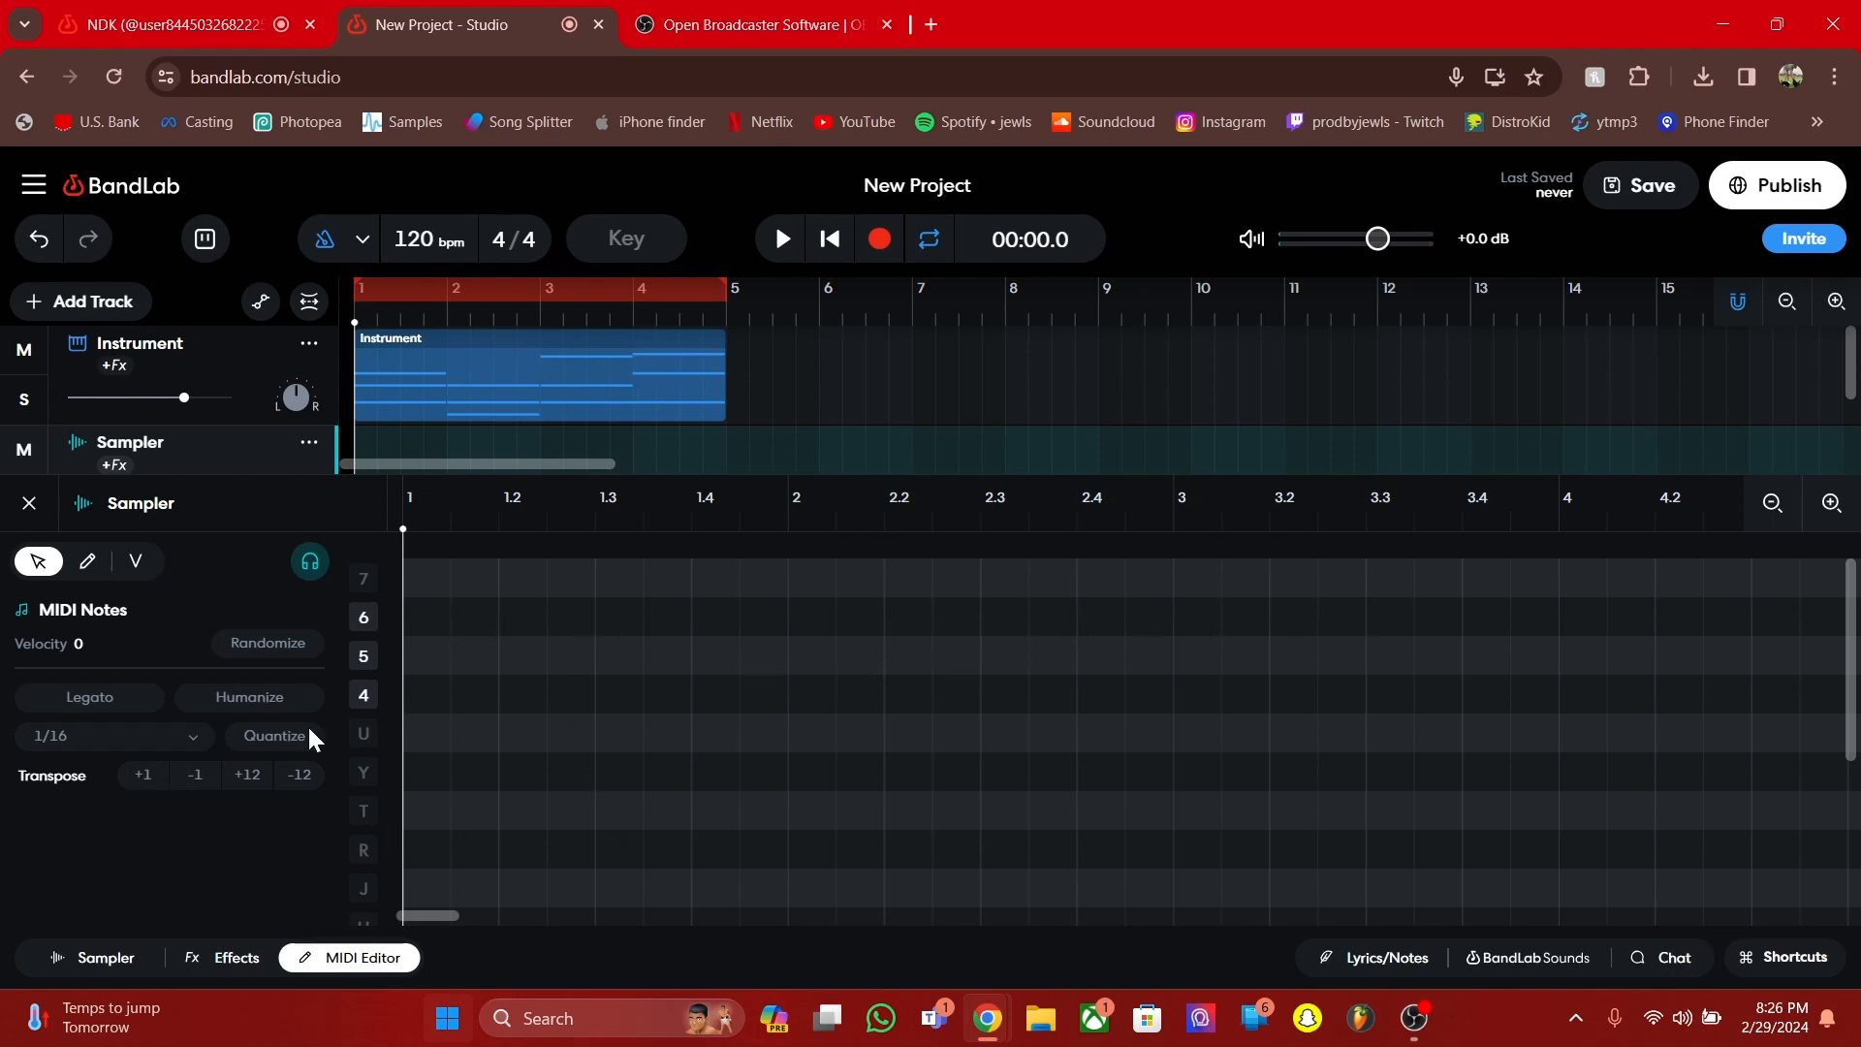
{"action": "double_click", "coordinate": [411, 688]}
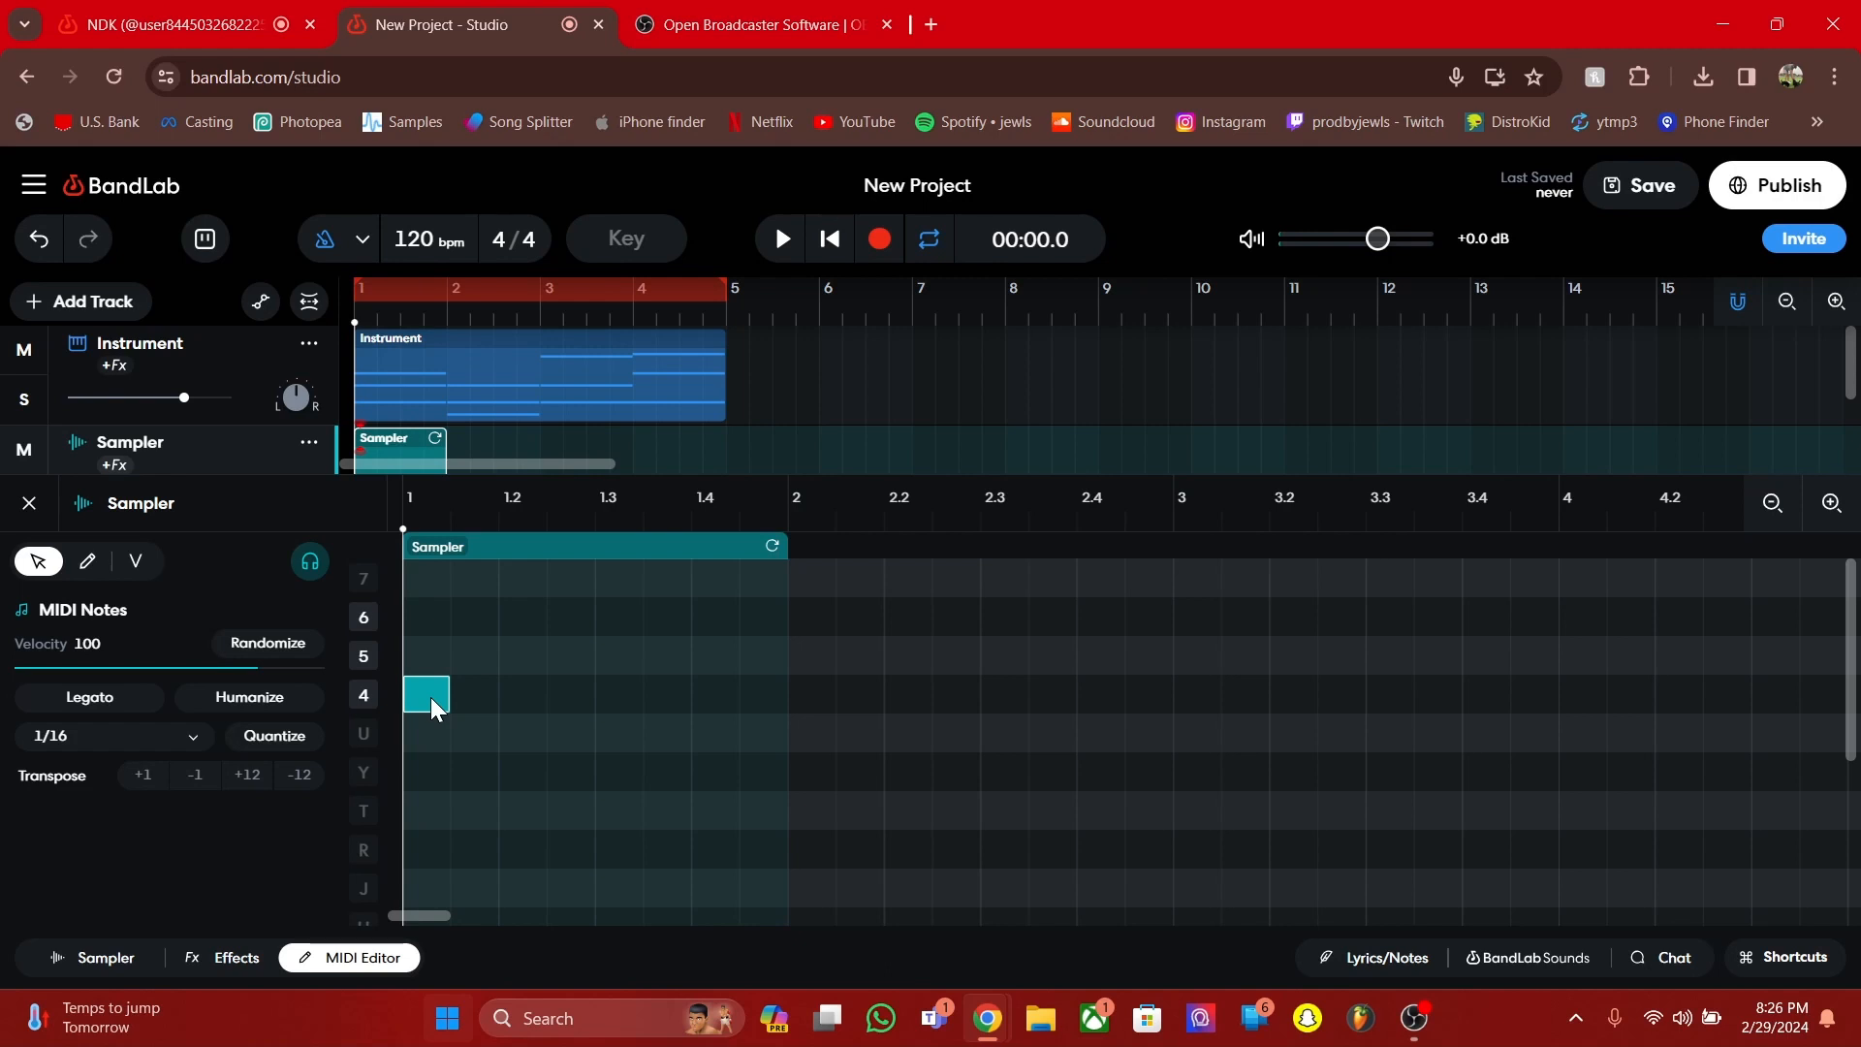
{"action": "key", "text": "space"}
{"action": "key", "text": "space"}
{"action": "double_click", "coordinate": [608, 618]}
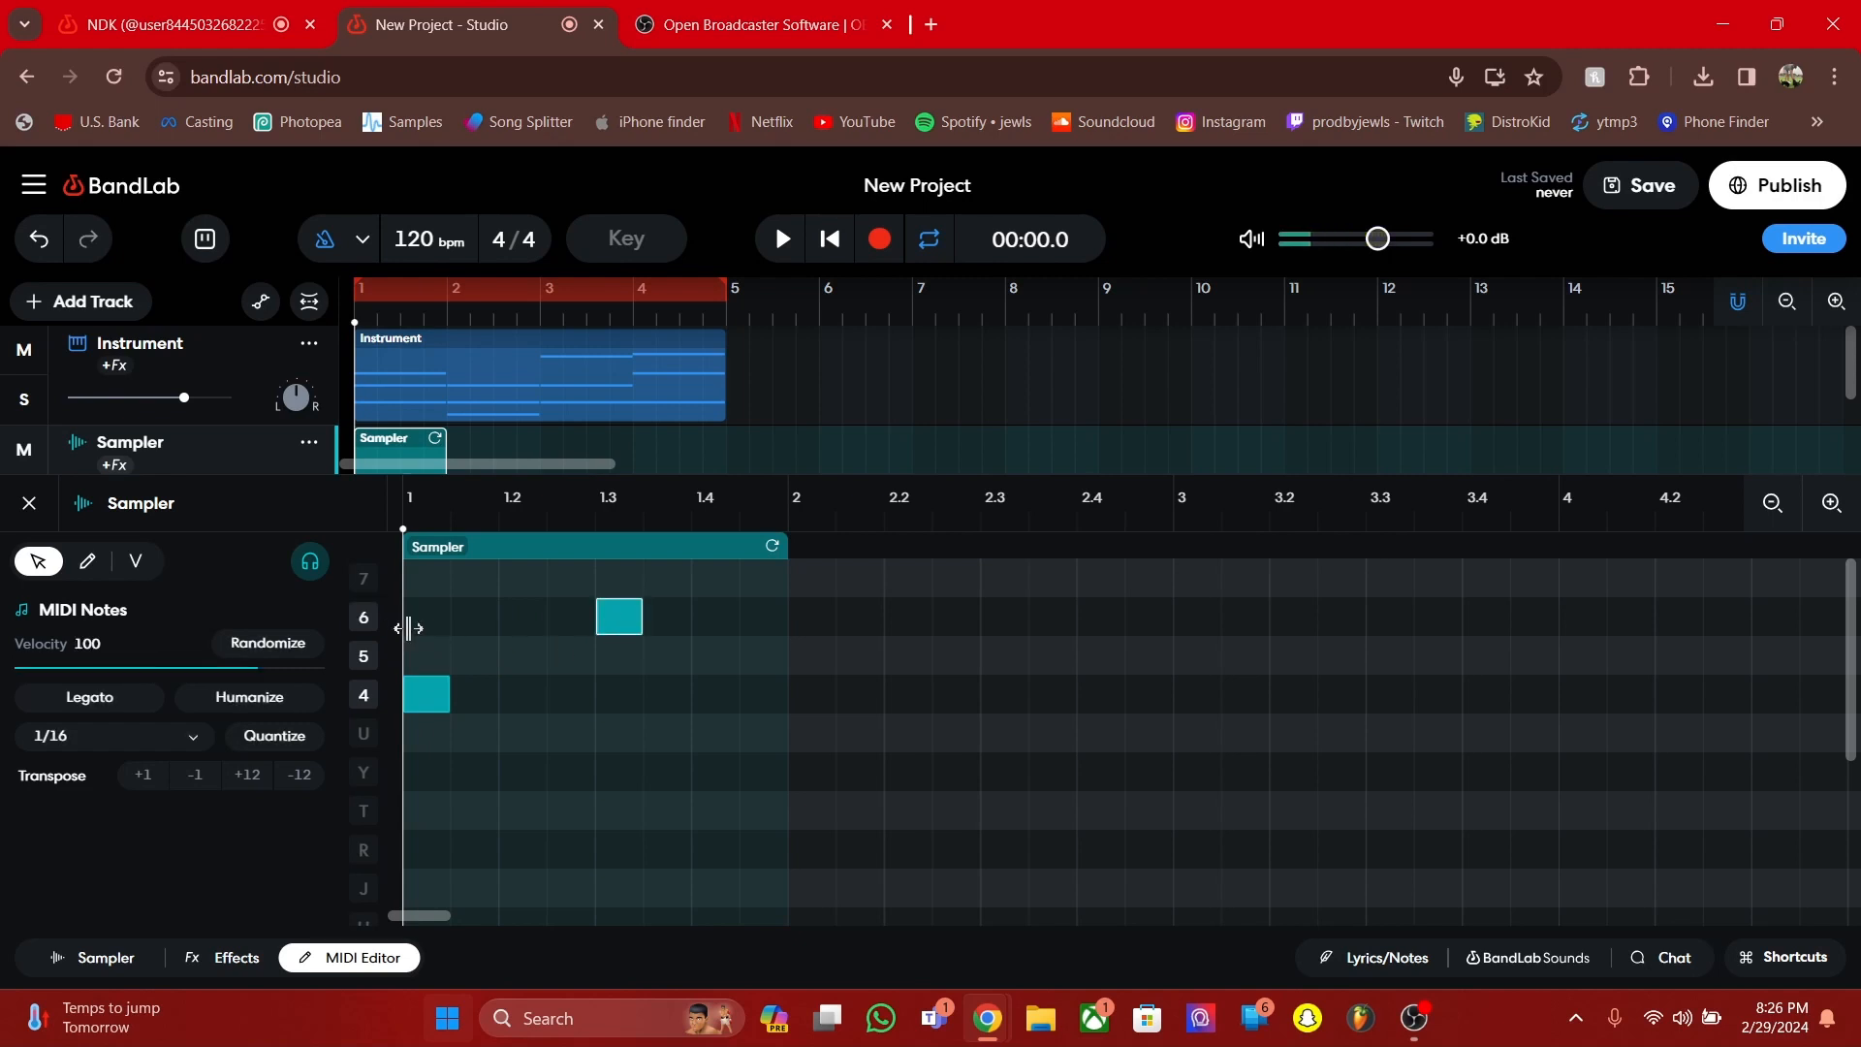
Play the loop while adding clap notes on row 6 at beats 2.3, 3.3 and 4.3, and stop playback
{"action": "left_click", "coordinate": [601, 616]}
{"action": "key", "text": "space"}
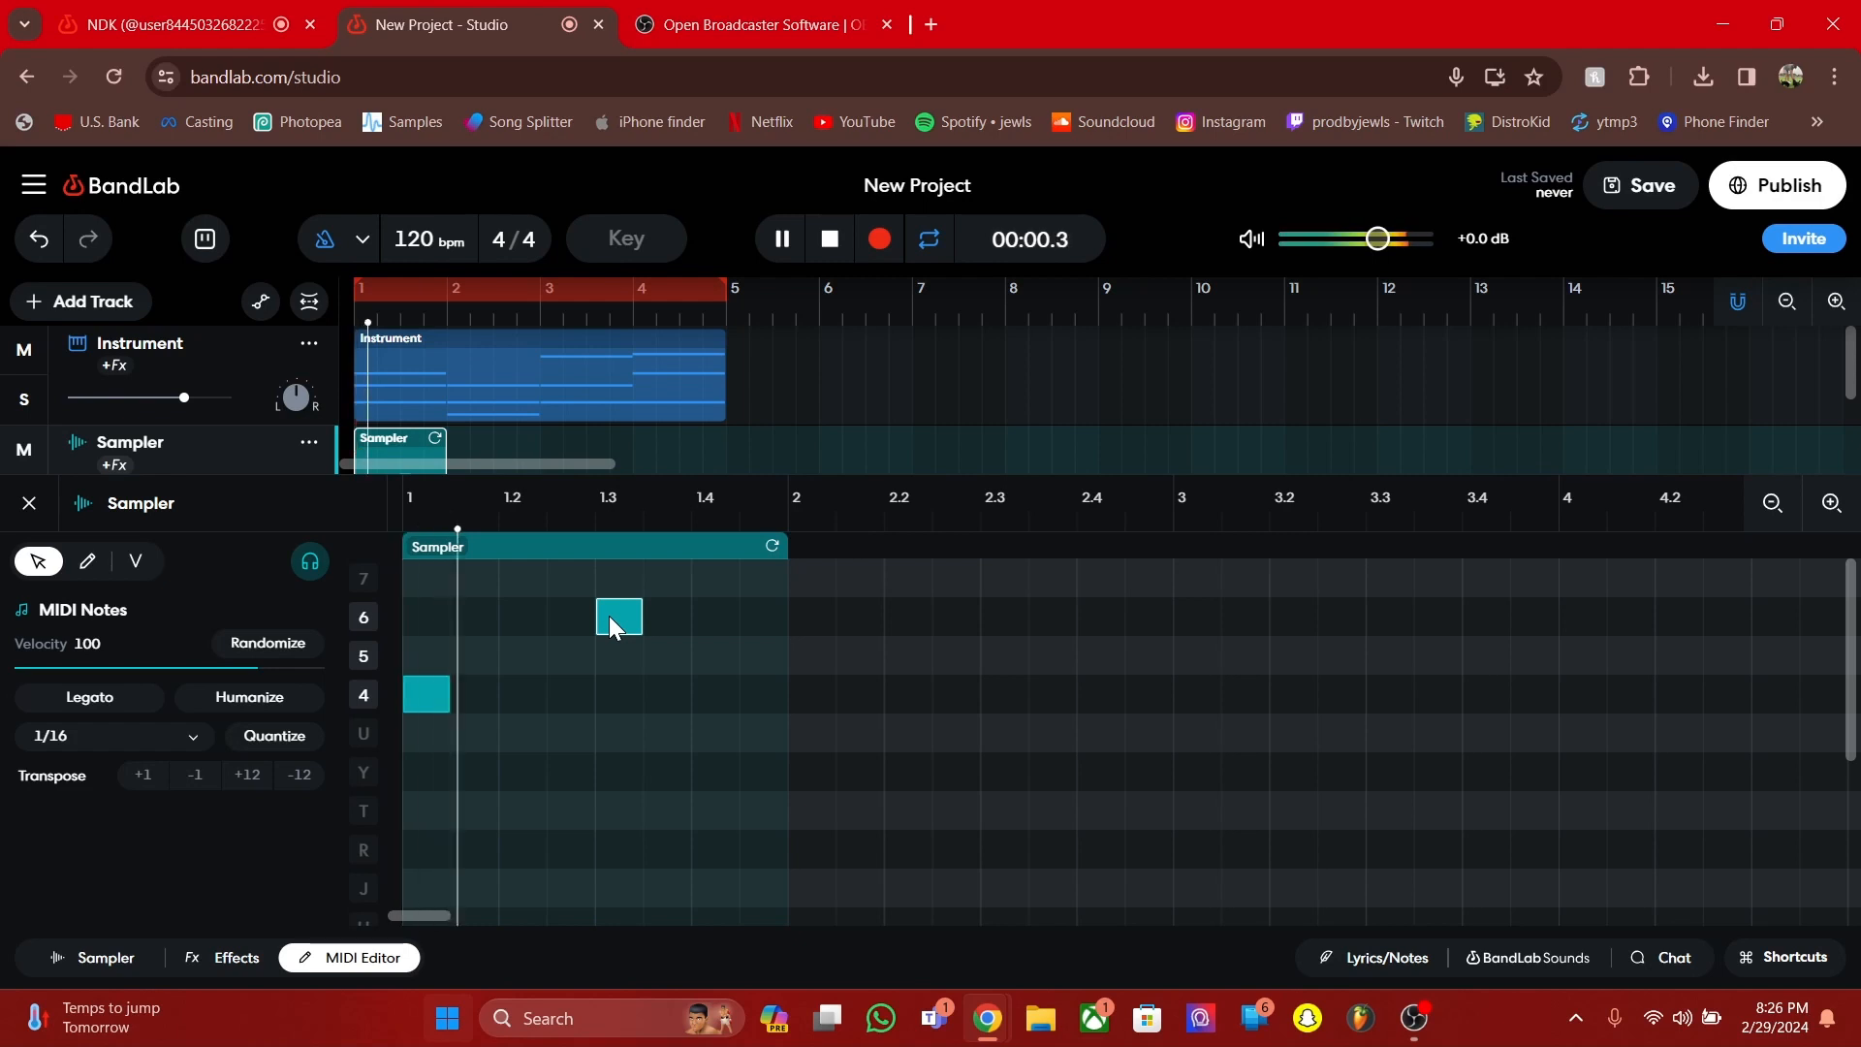
{"action": "double_click", "coordinate": [1013, 614]}
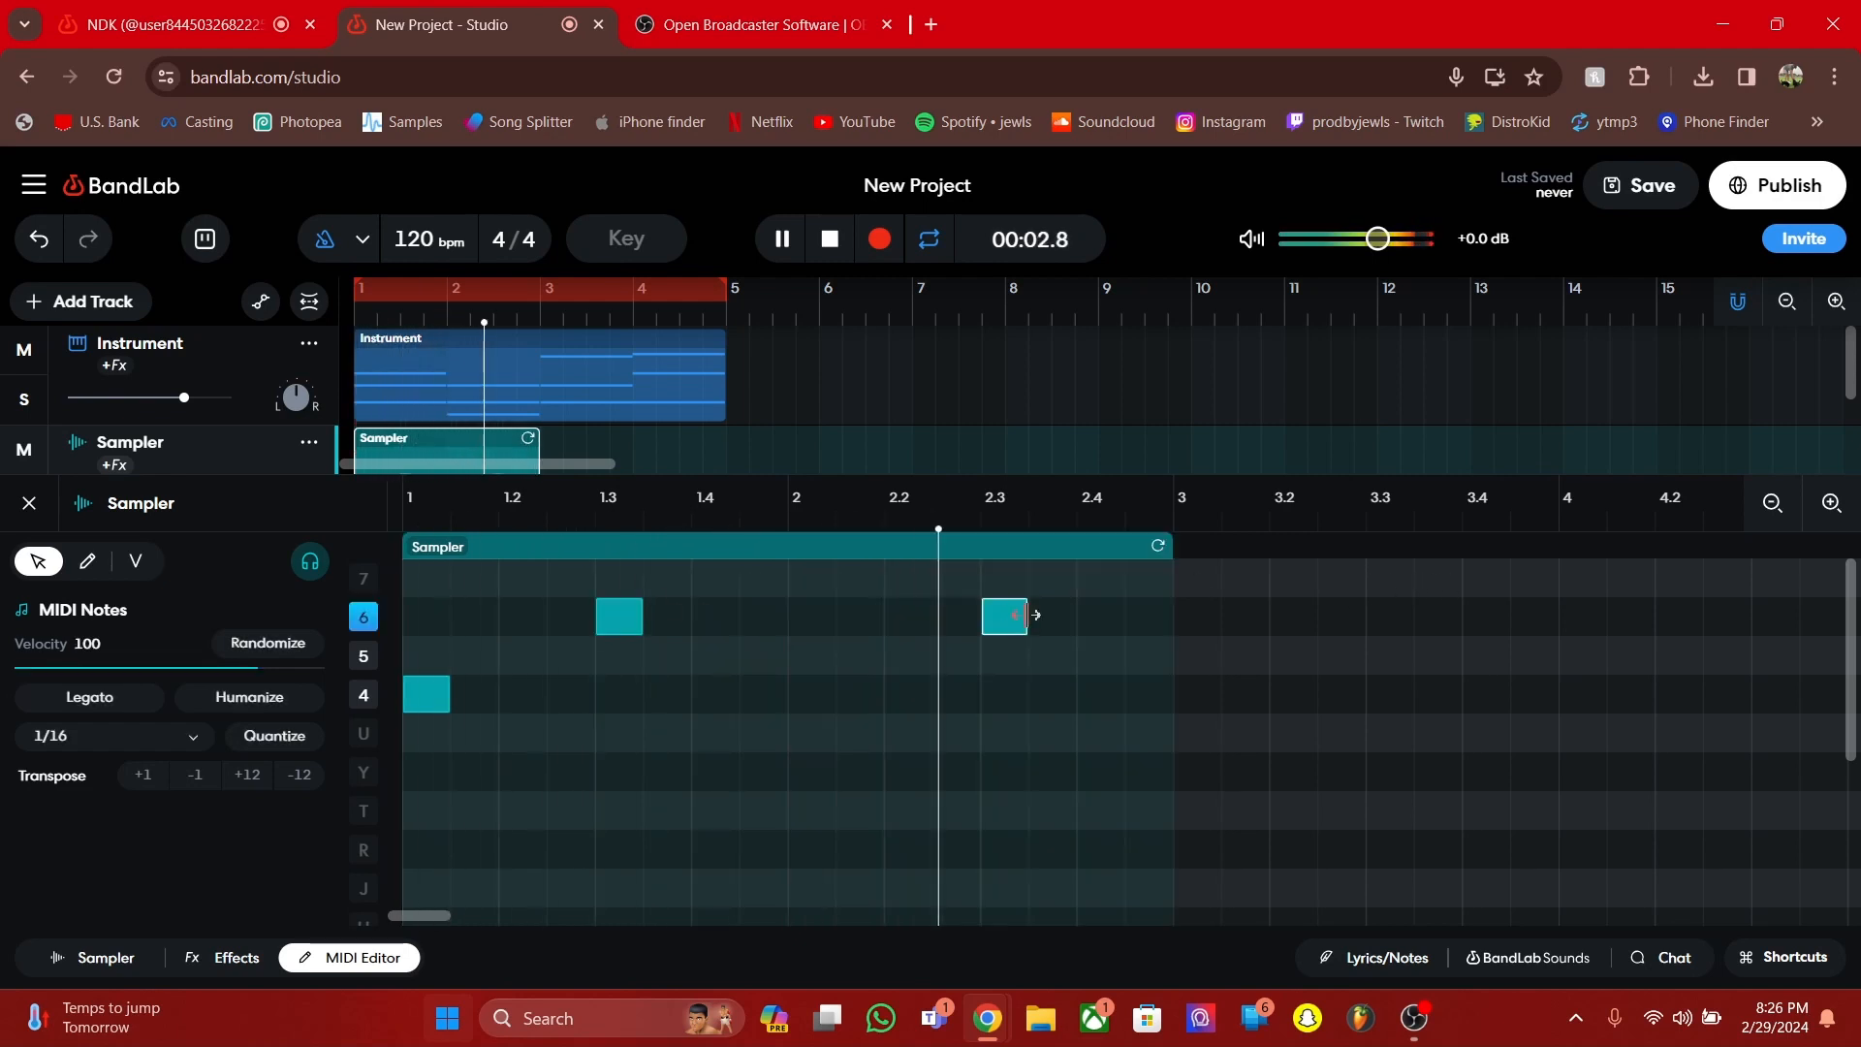
{"action": "double_click", "coordinate": [1378, 618]}
{"action": "double_click", "coordinate": [1771, 615]}
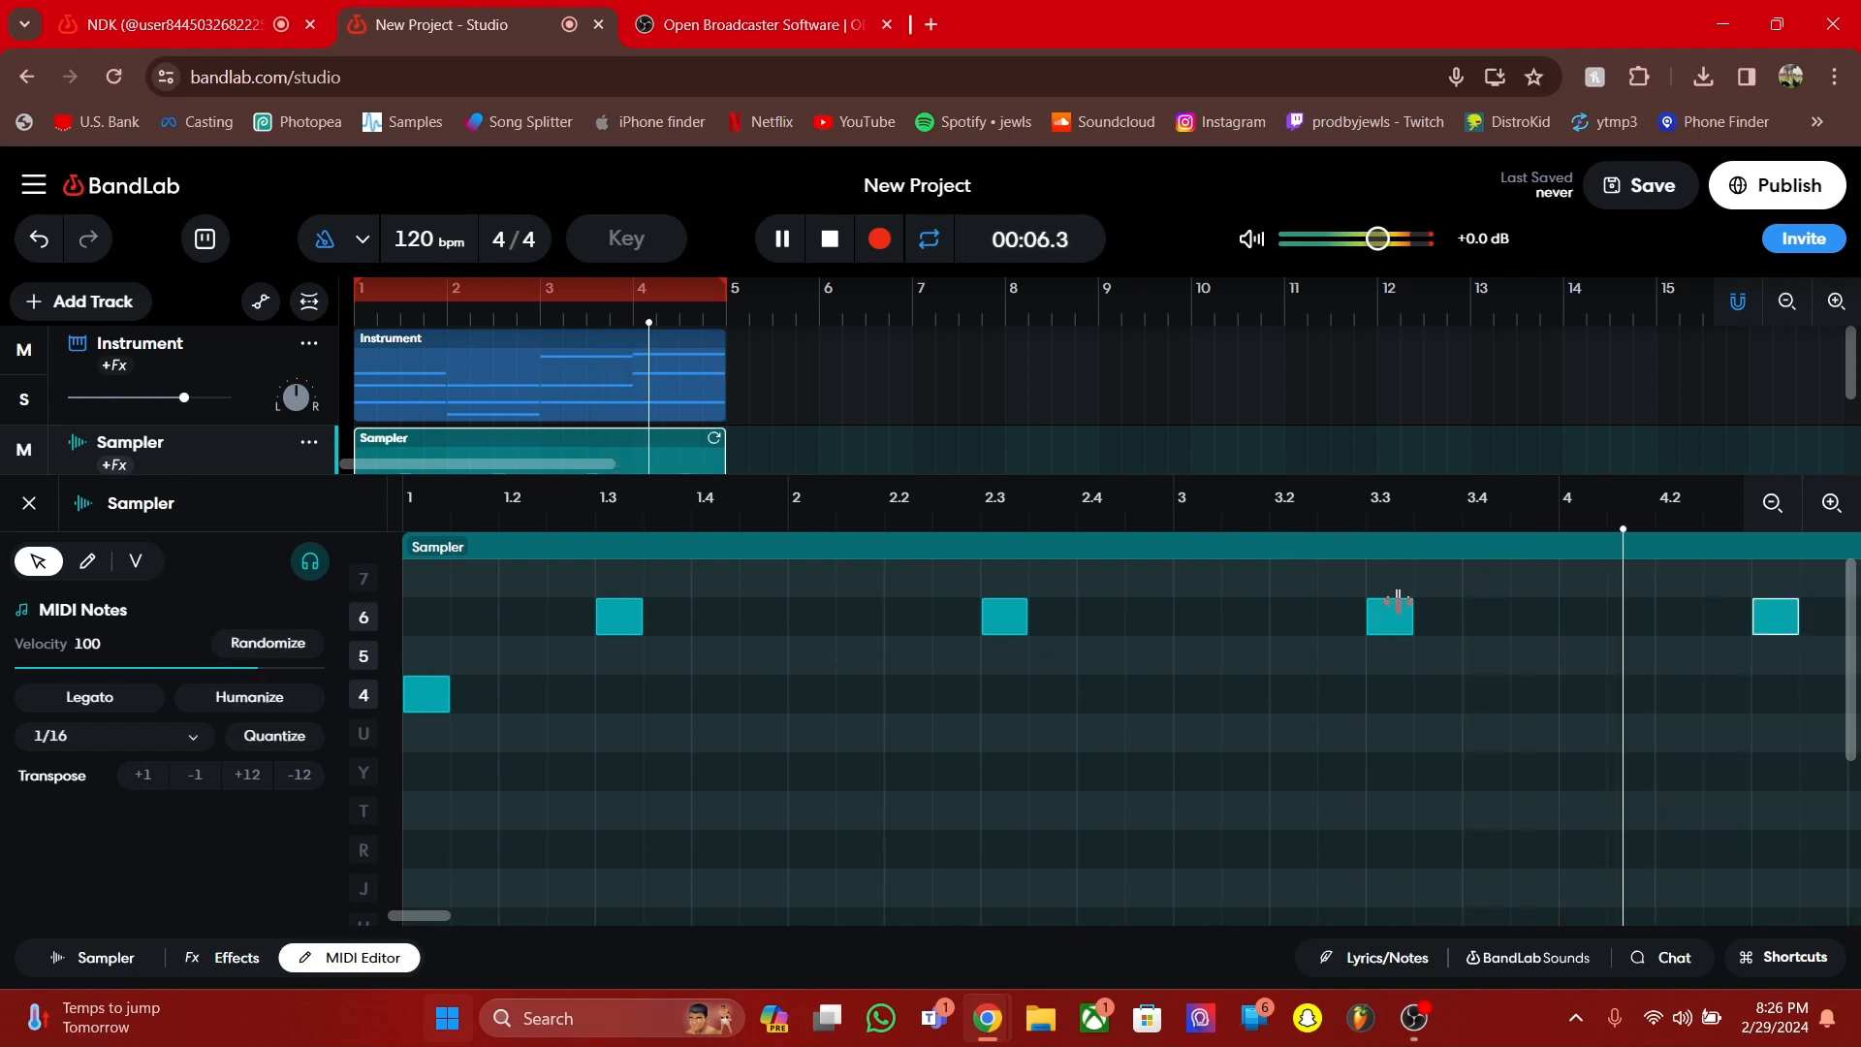
{"action": "scroll", "coordinate": [453, 394], "scroll_direction": "down", "scroll_amount": 1}
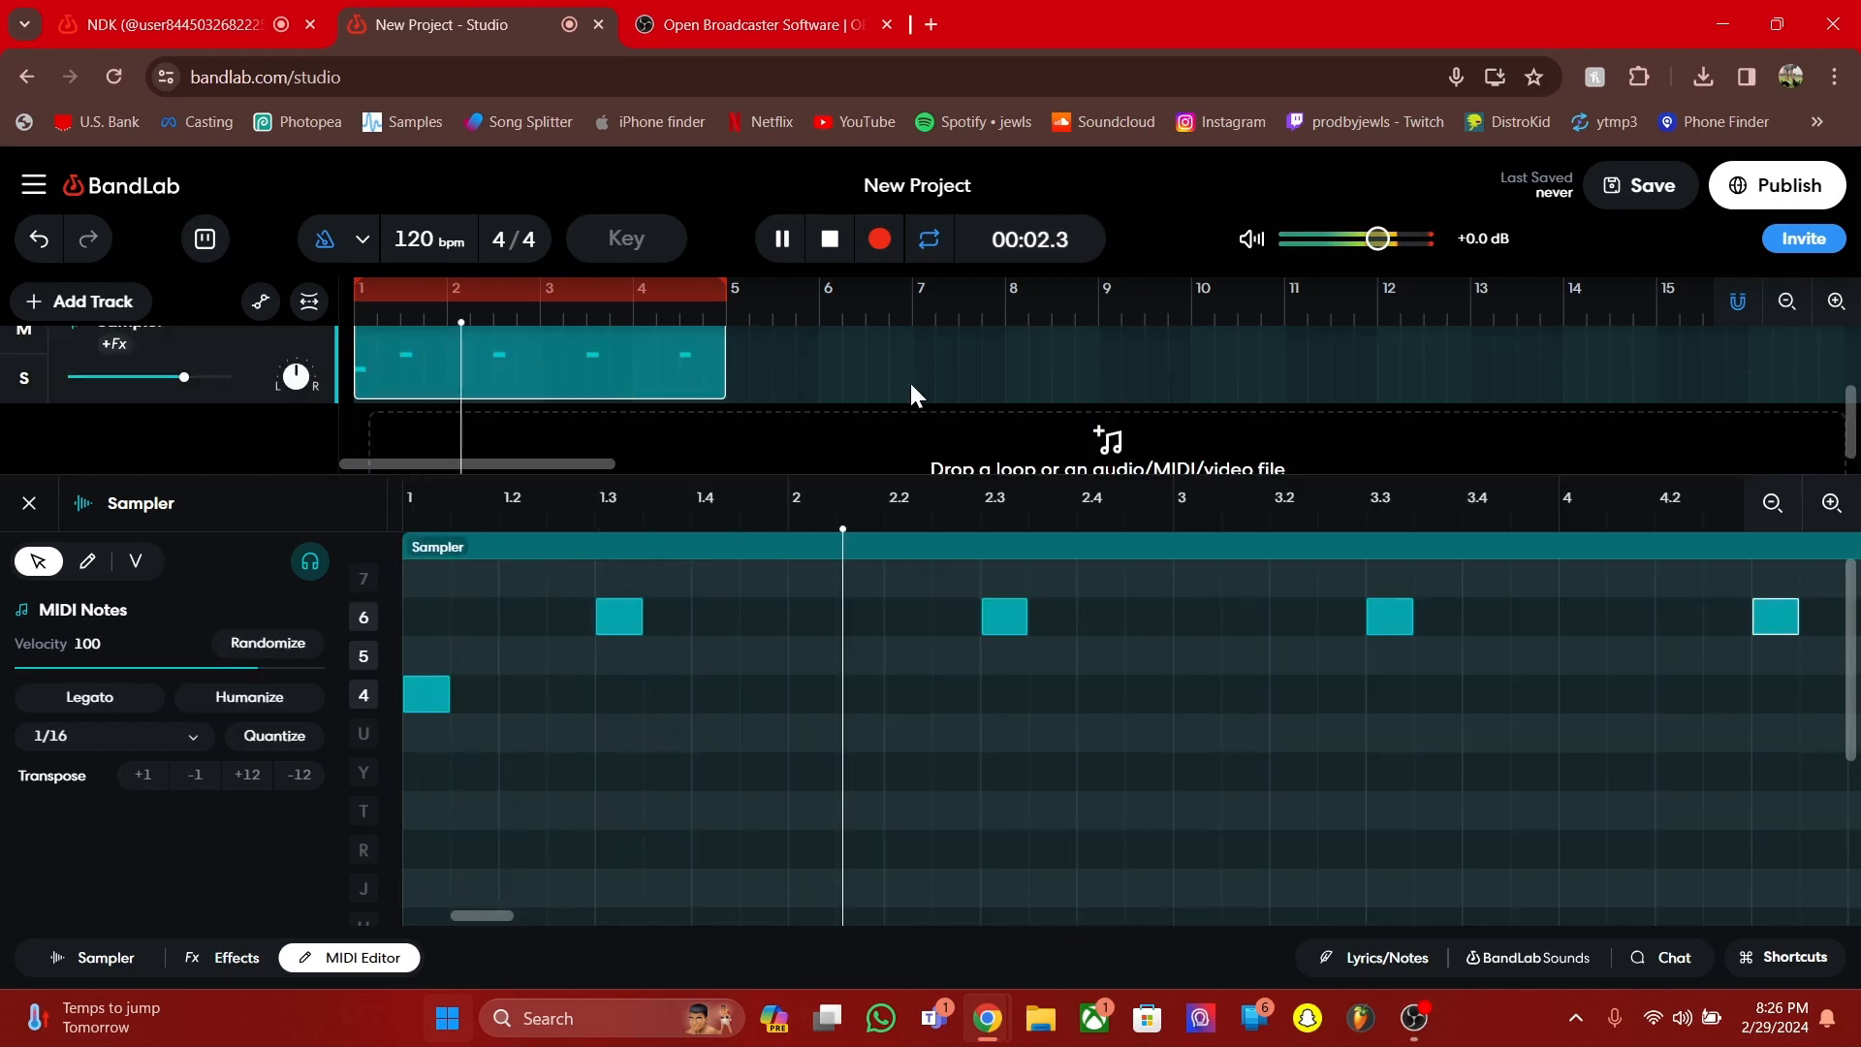
{"action": "key", "text": "space"}
Add seven consecutive half-beat hi-hat notes on row 5 from beat 1 to beat 1.4, playing the pattern back partway
{"action": "left_click", "coordinate": [442, 645]}
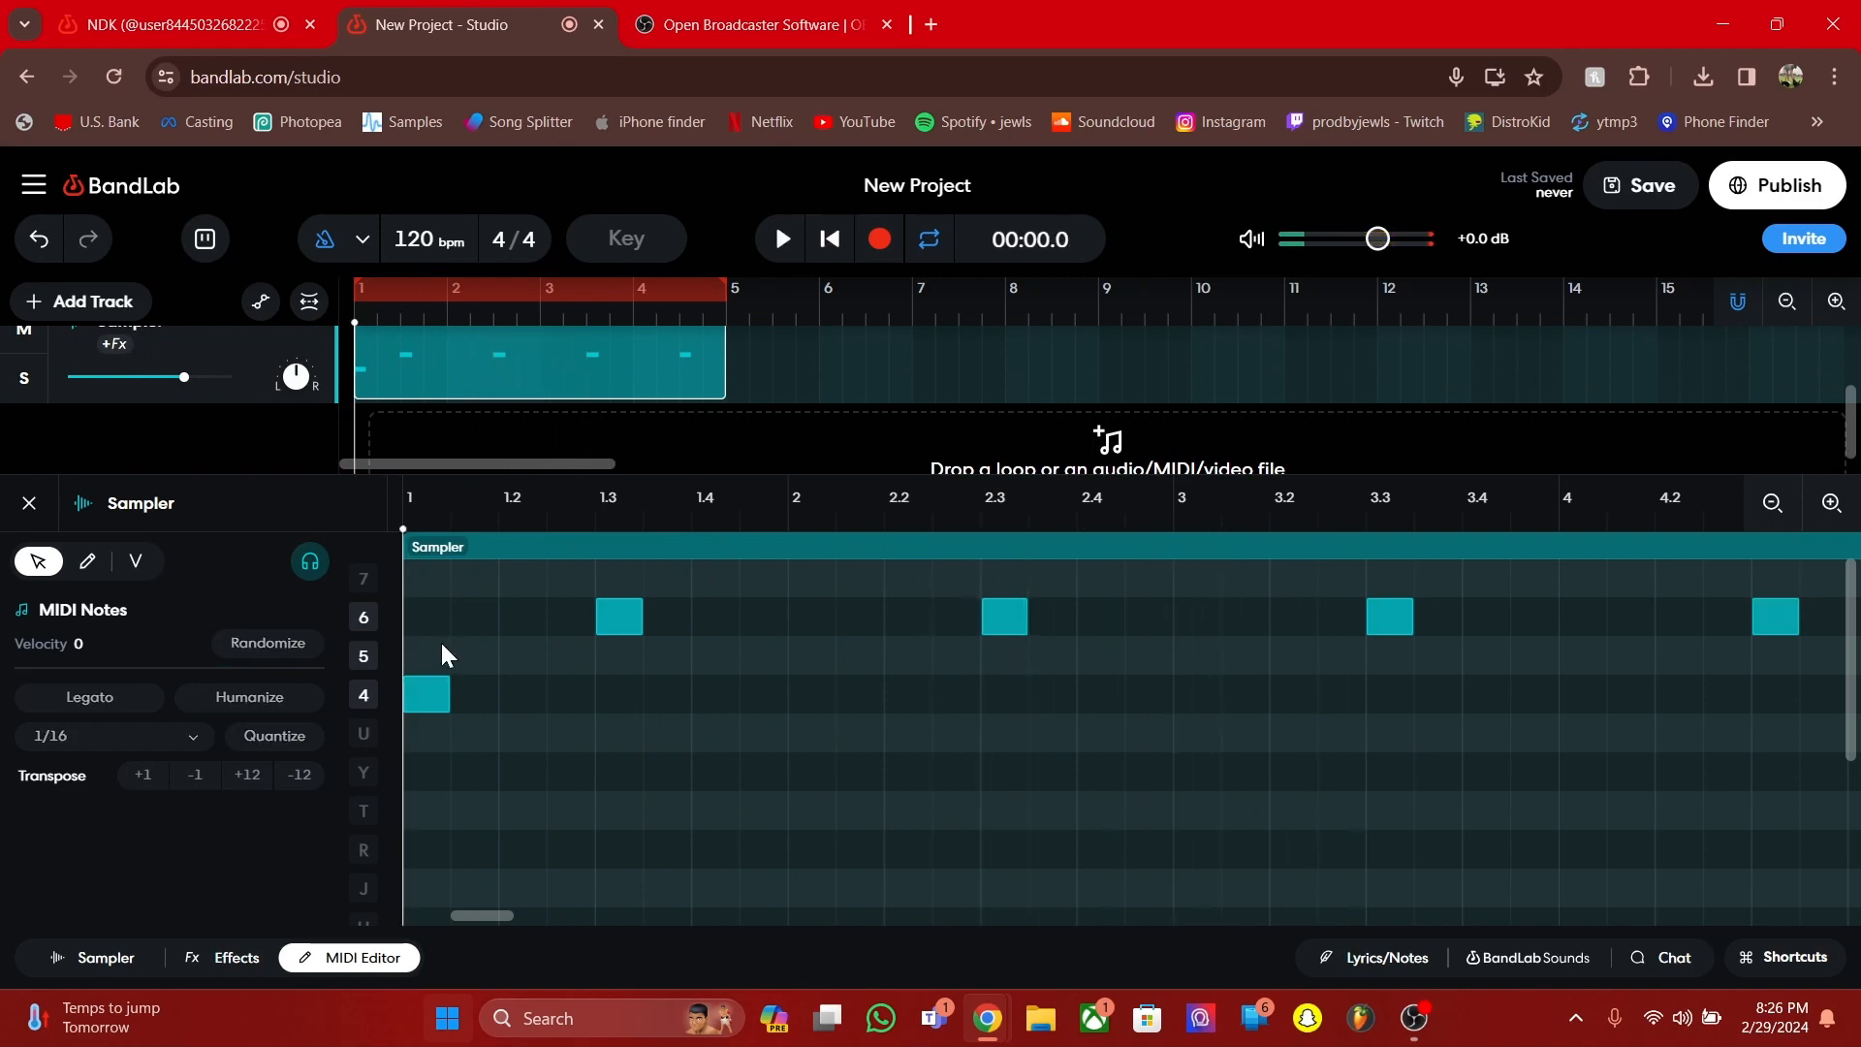
{"action": "left_click", "coordinate": [473, 655]}
{"action": "left_click", "coordinate": [522, 656]}
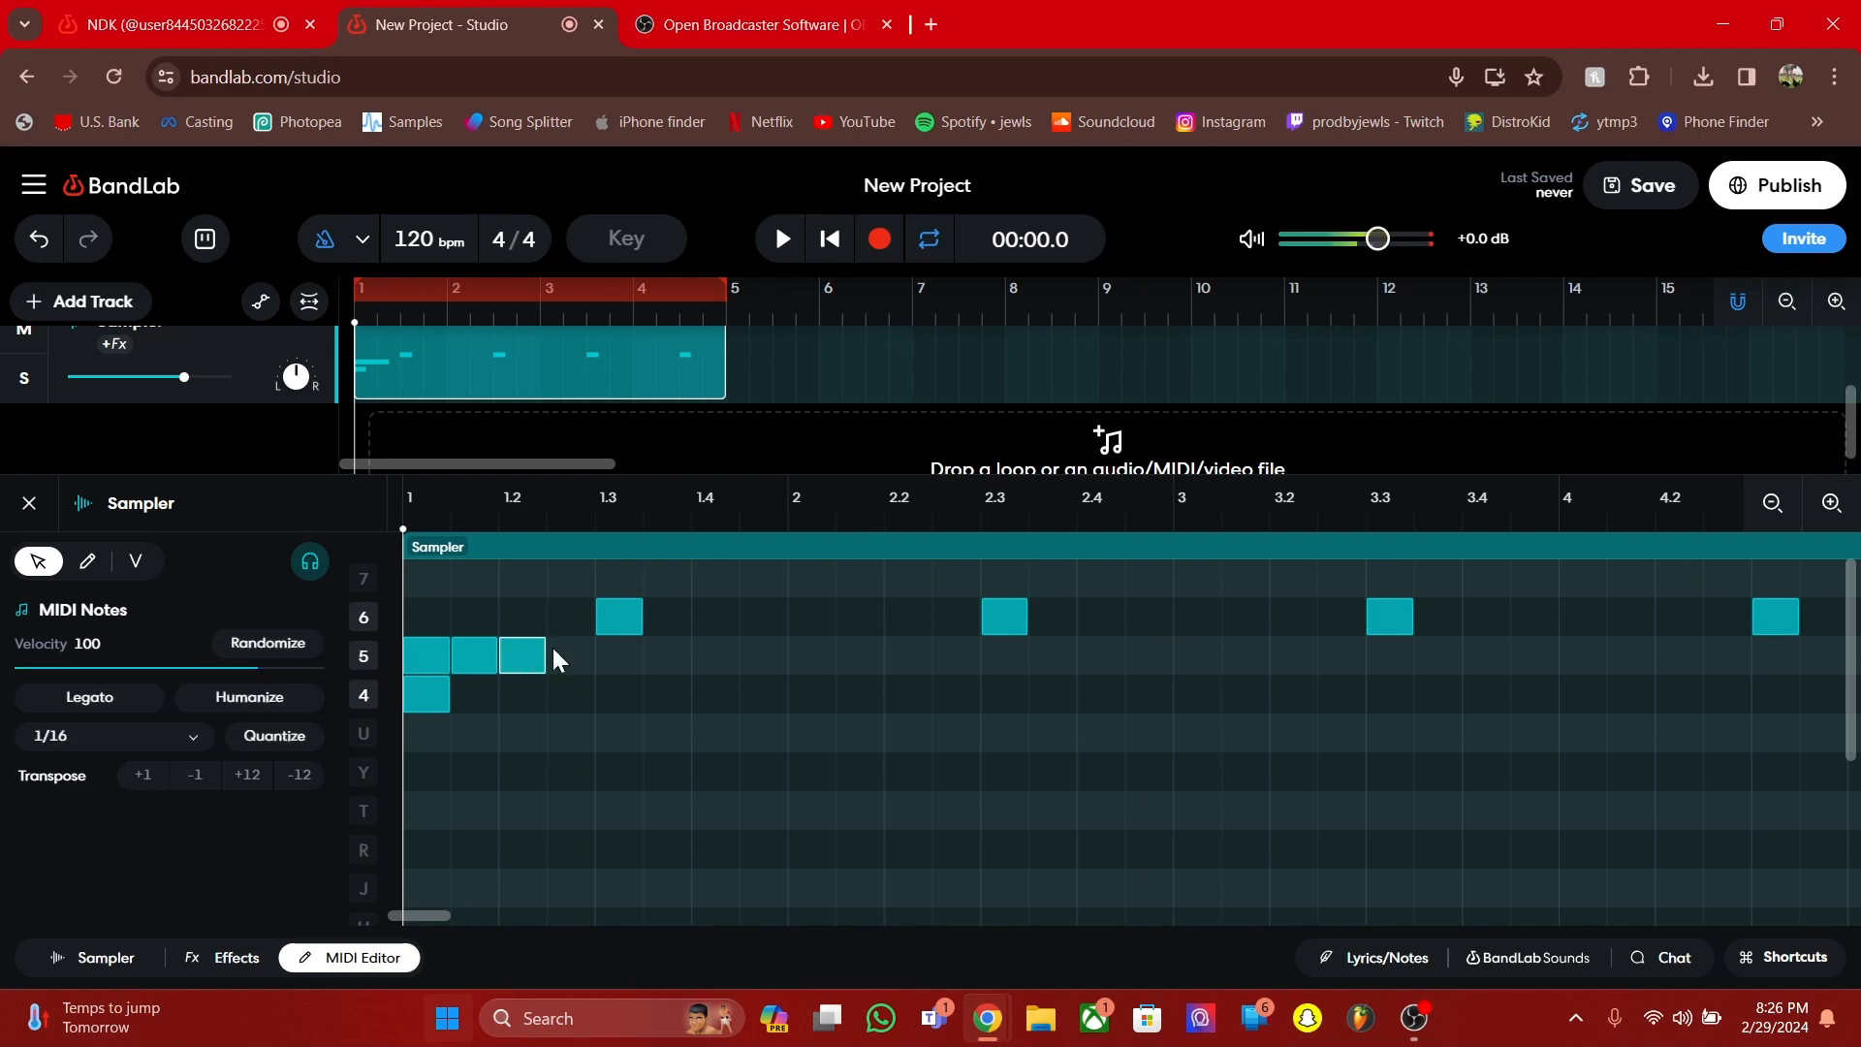
{"action": "left_click", "coordinate": [569, 654]}
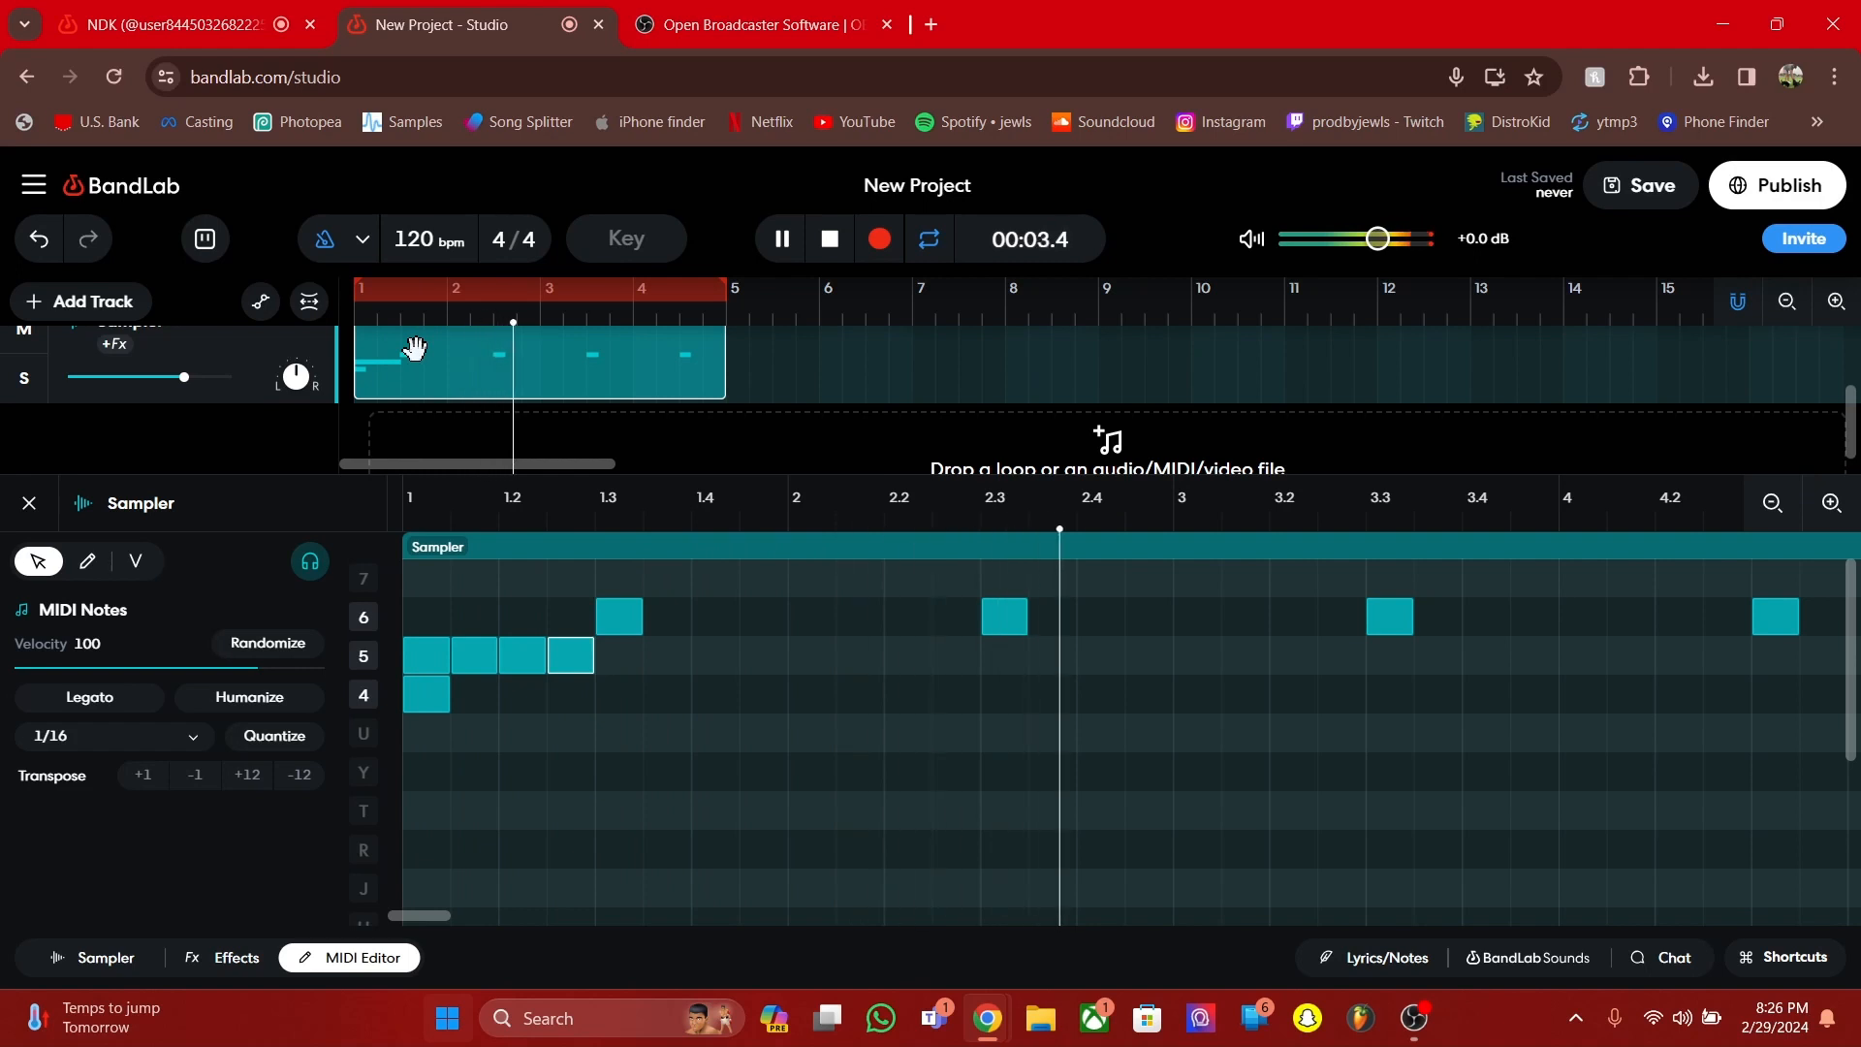
{"action": "key", "text": "space"}
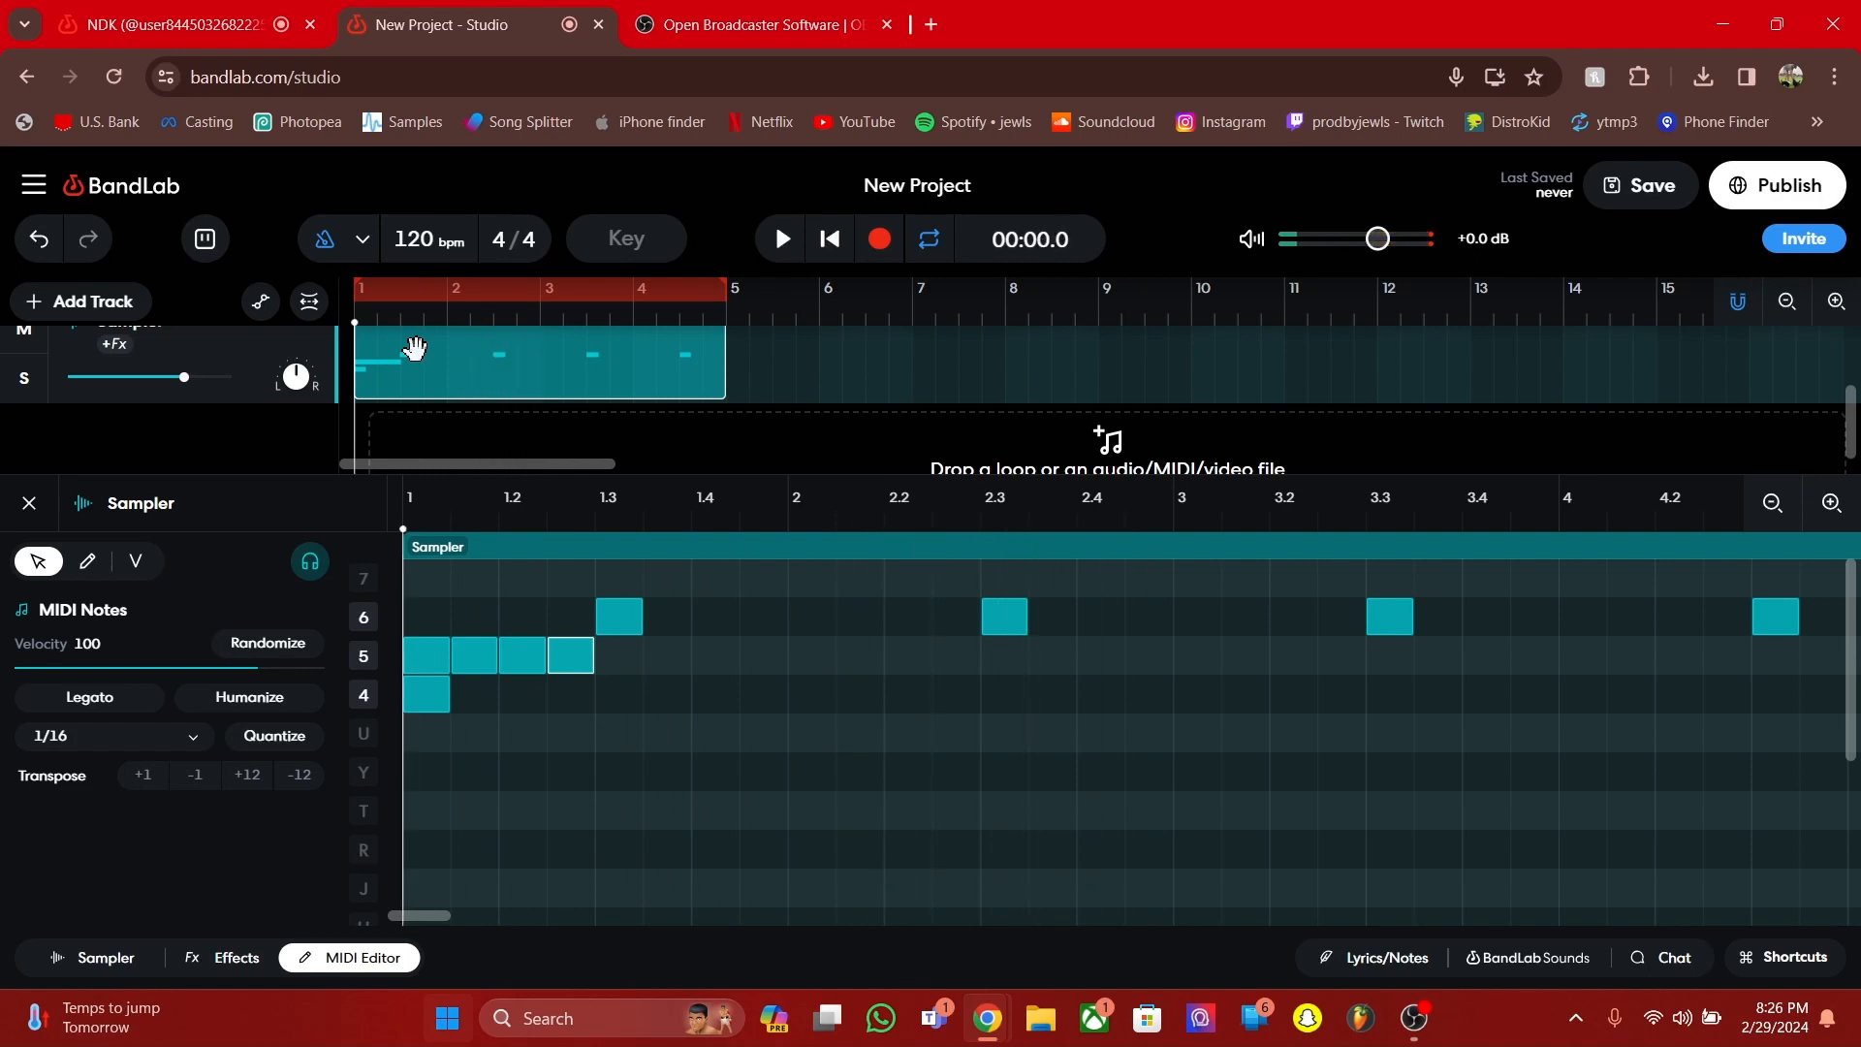
{"action": "double_click", "coordinate": [628, 654]}
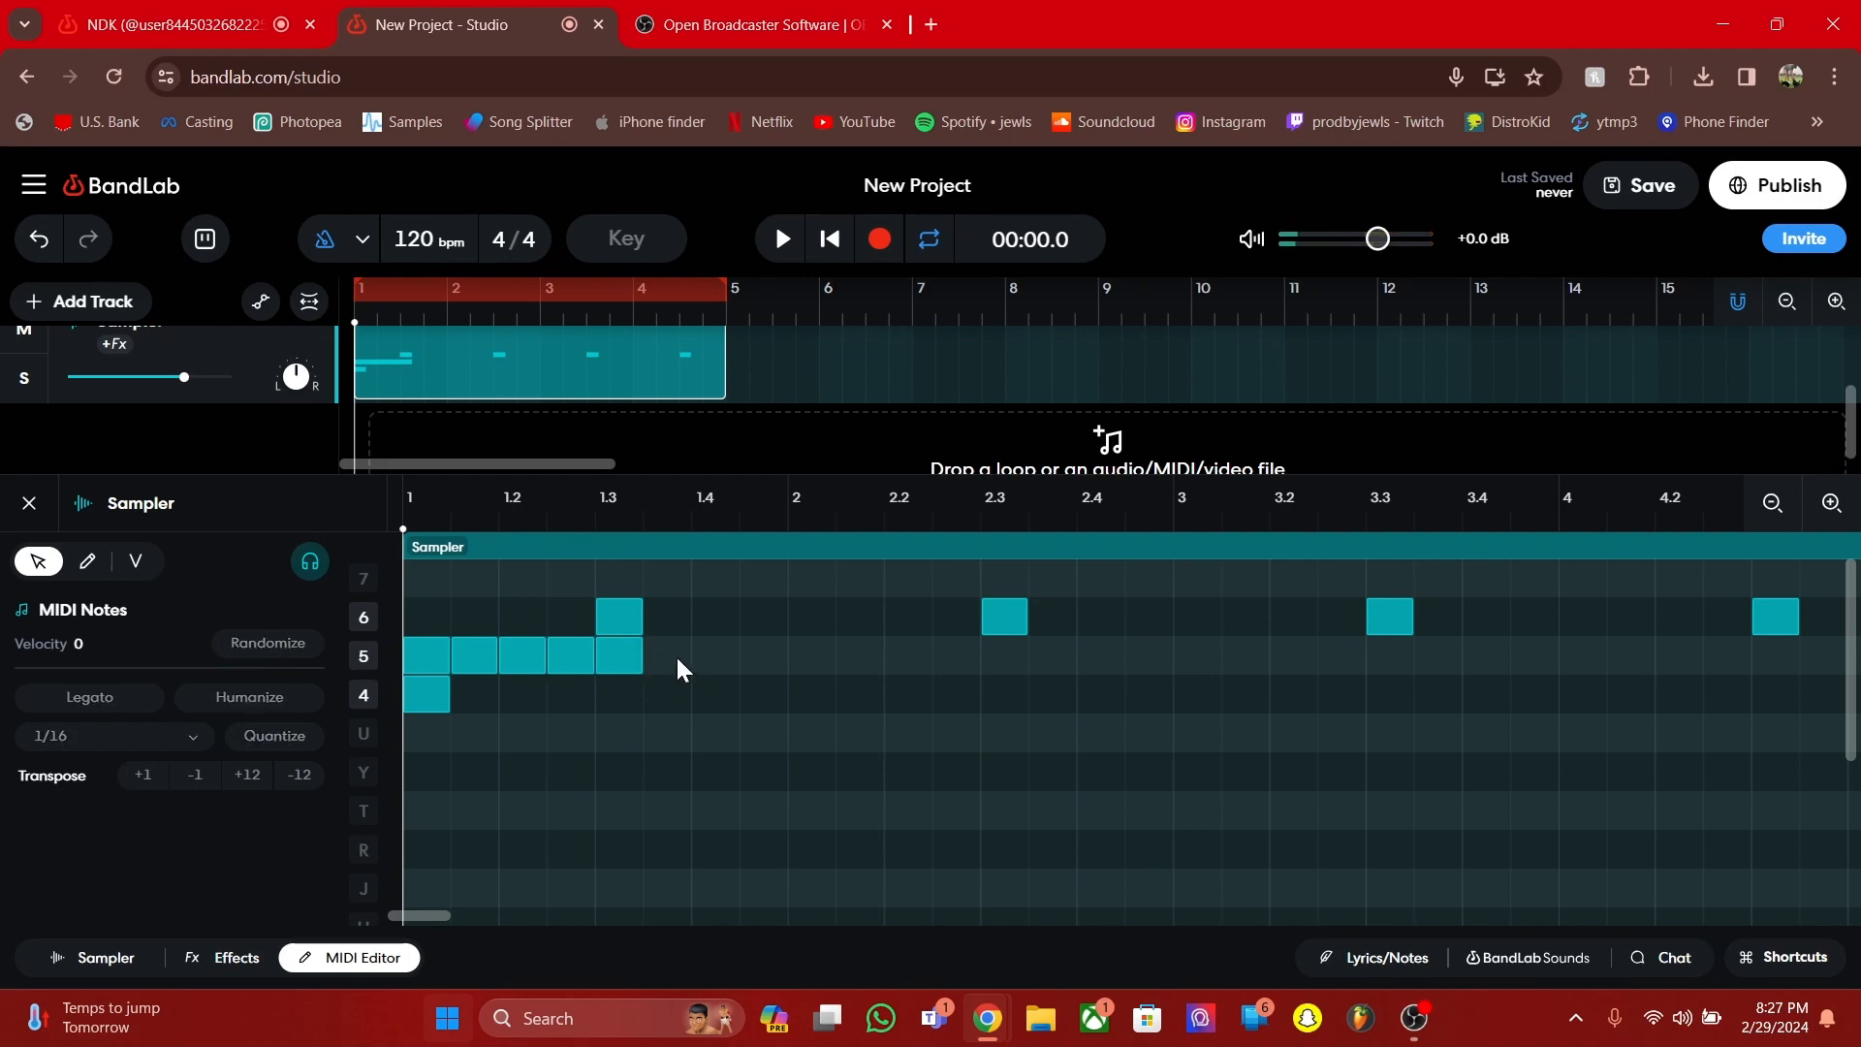
{"action": "double_click", "coordinate": [667, 653]}
{"action": "double_click", "coordinate": [714, 651]}
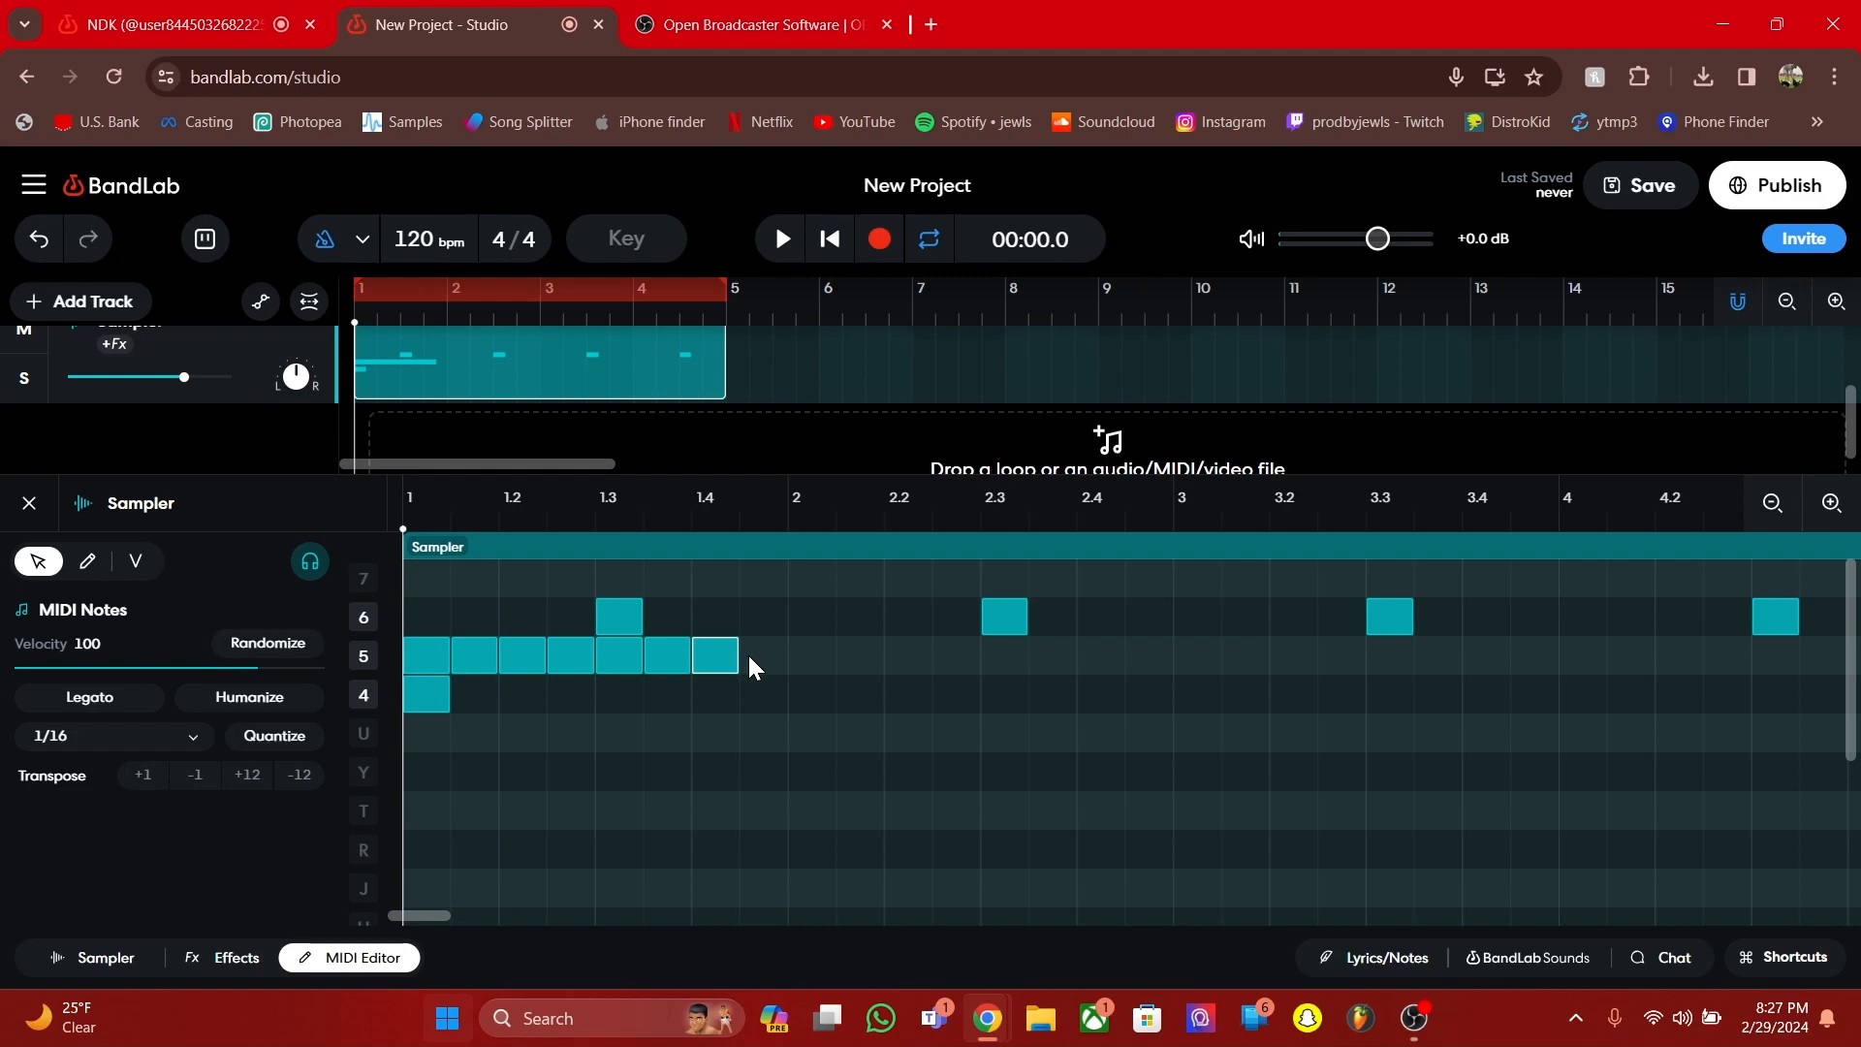
Close the MIDI Editor, add a Voice/Audio track to the project, and close its AutoPitch settings
{"action": "scroll", "coordinate": [663, 385], "scroll_direction": "up", "scroll_amount": 2}
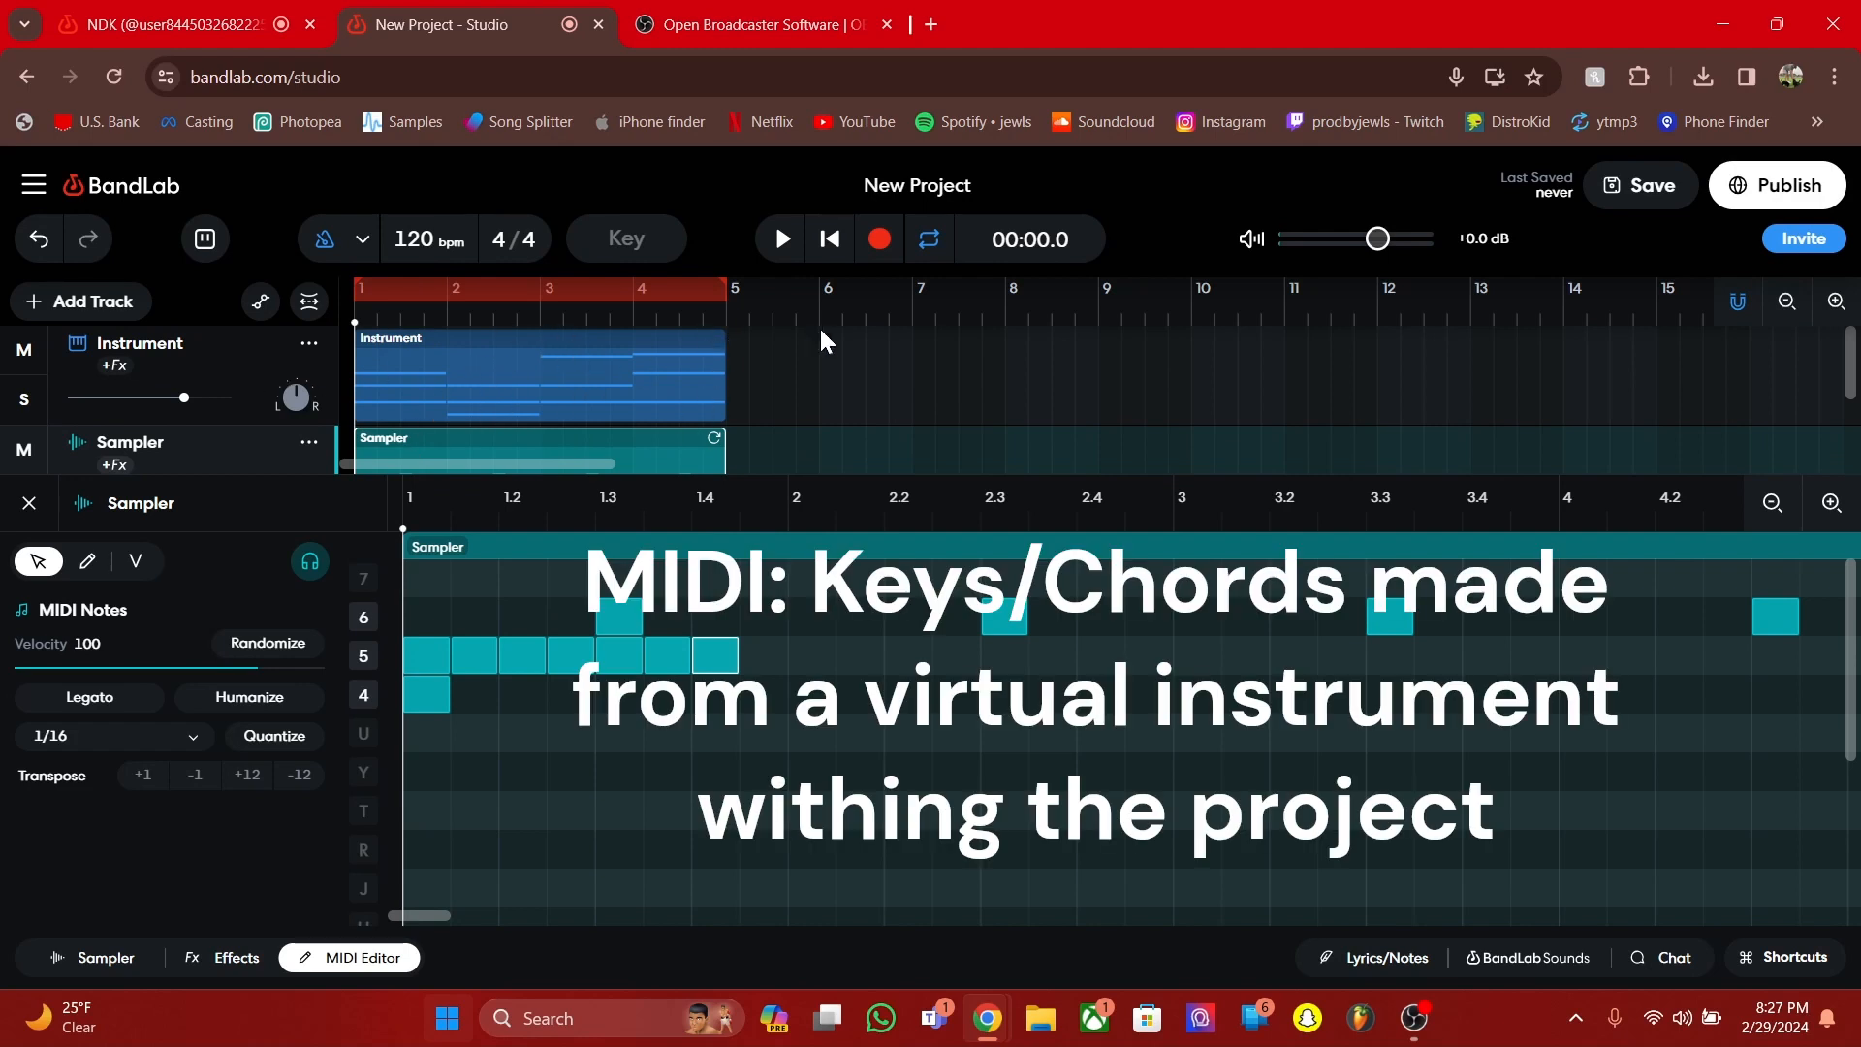
{"action": "left_click", "coordinate": [364, 959]}
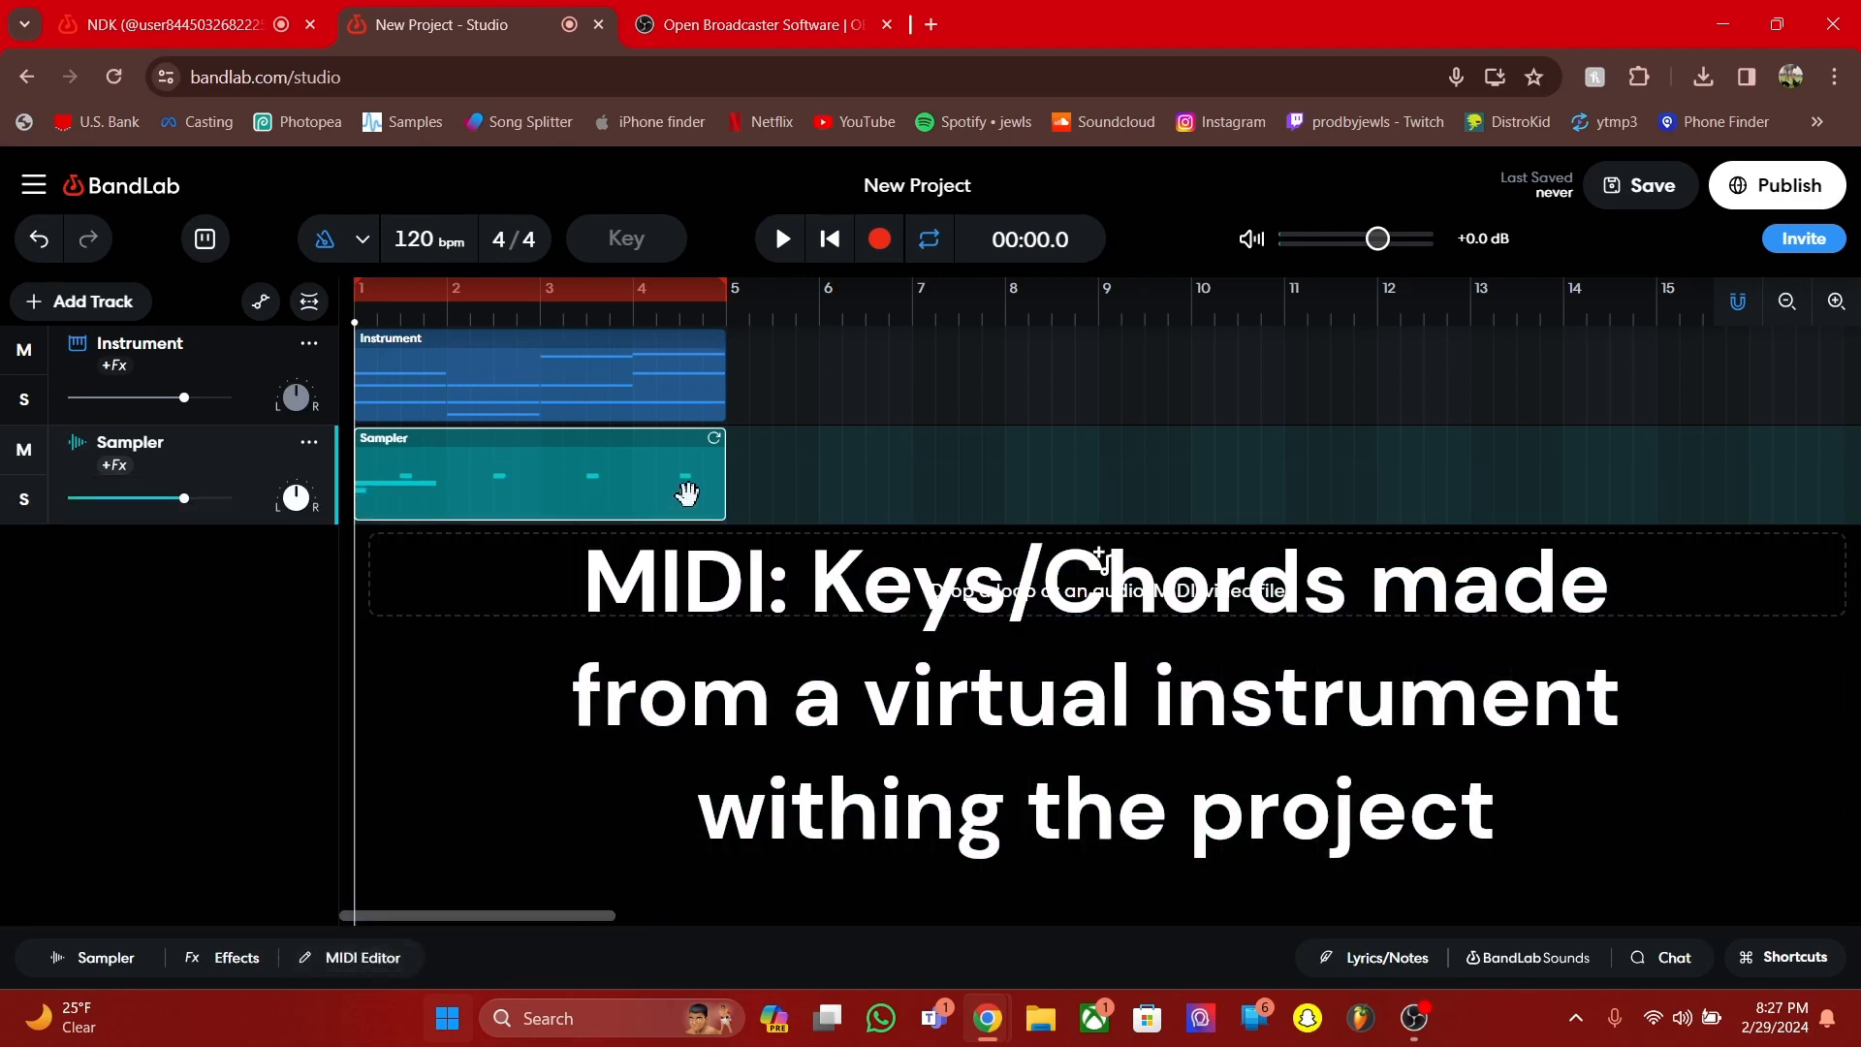
{"action": "left_click", "coordinate": [230, 368]}
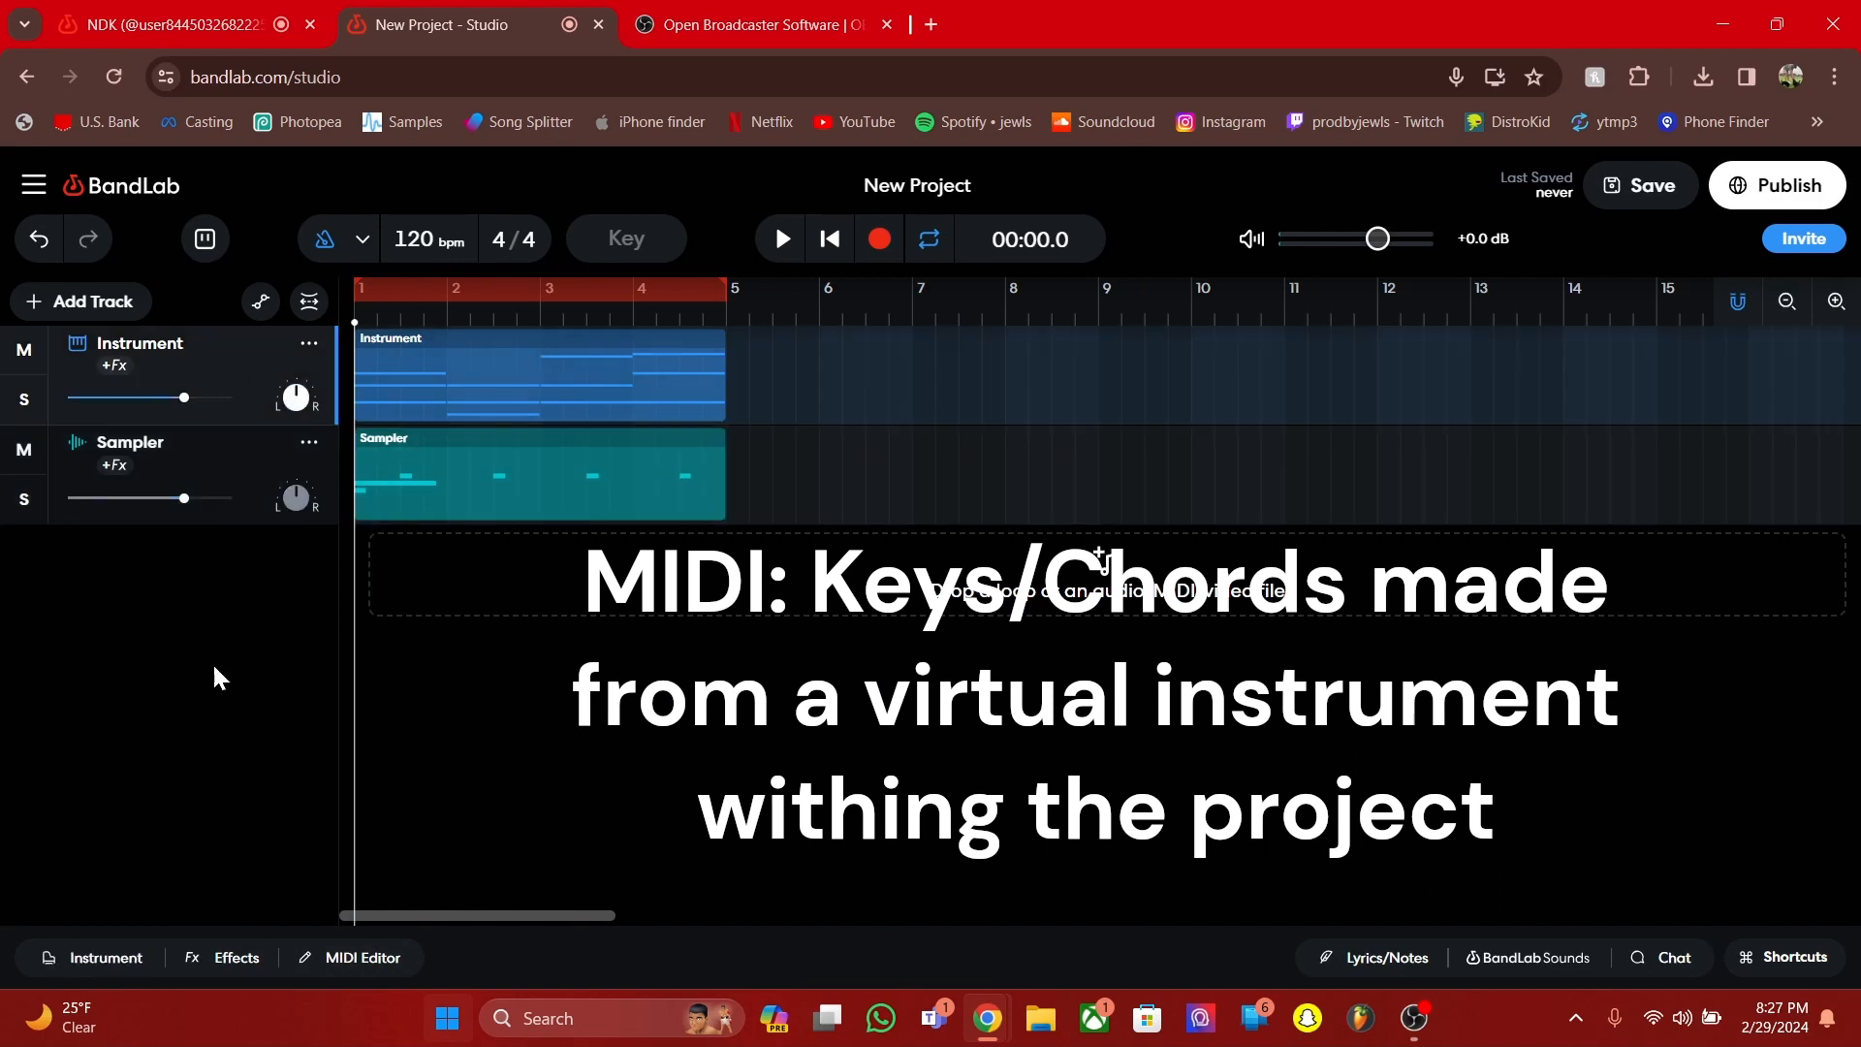
{"action": "left_click", "coordinate": [53, 301]}
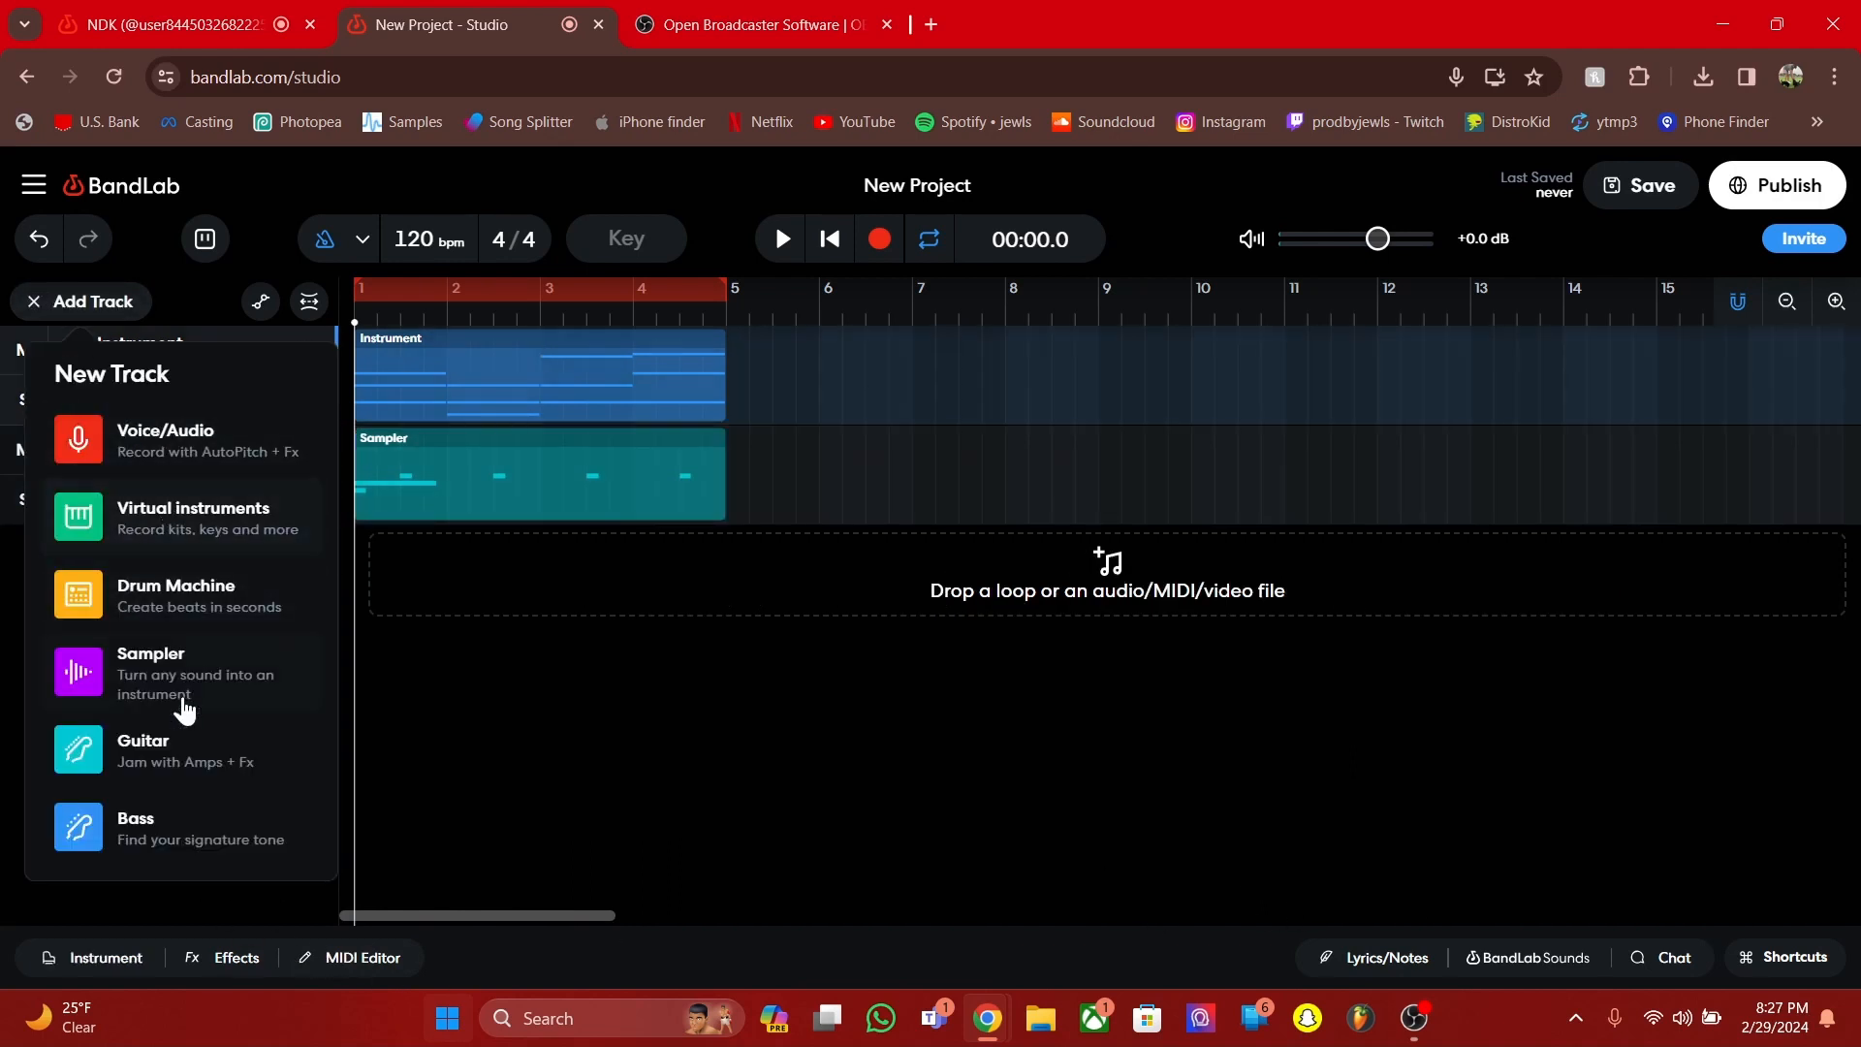
{"action": "left_click", "coordinate": [160, 443]}
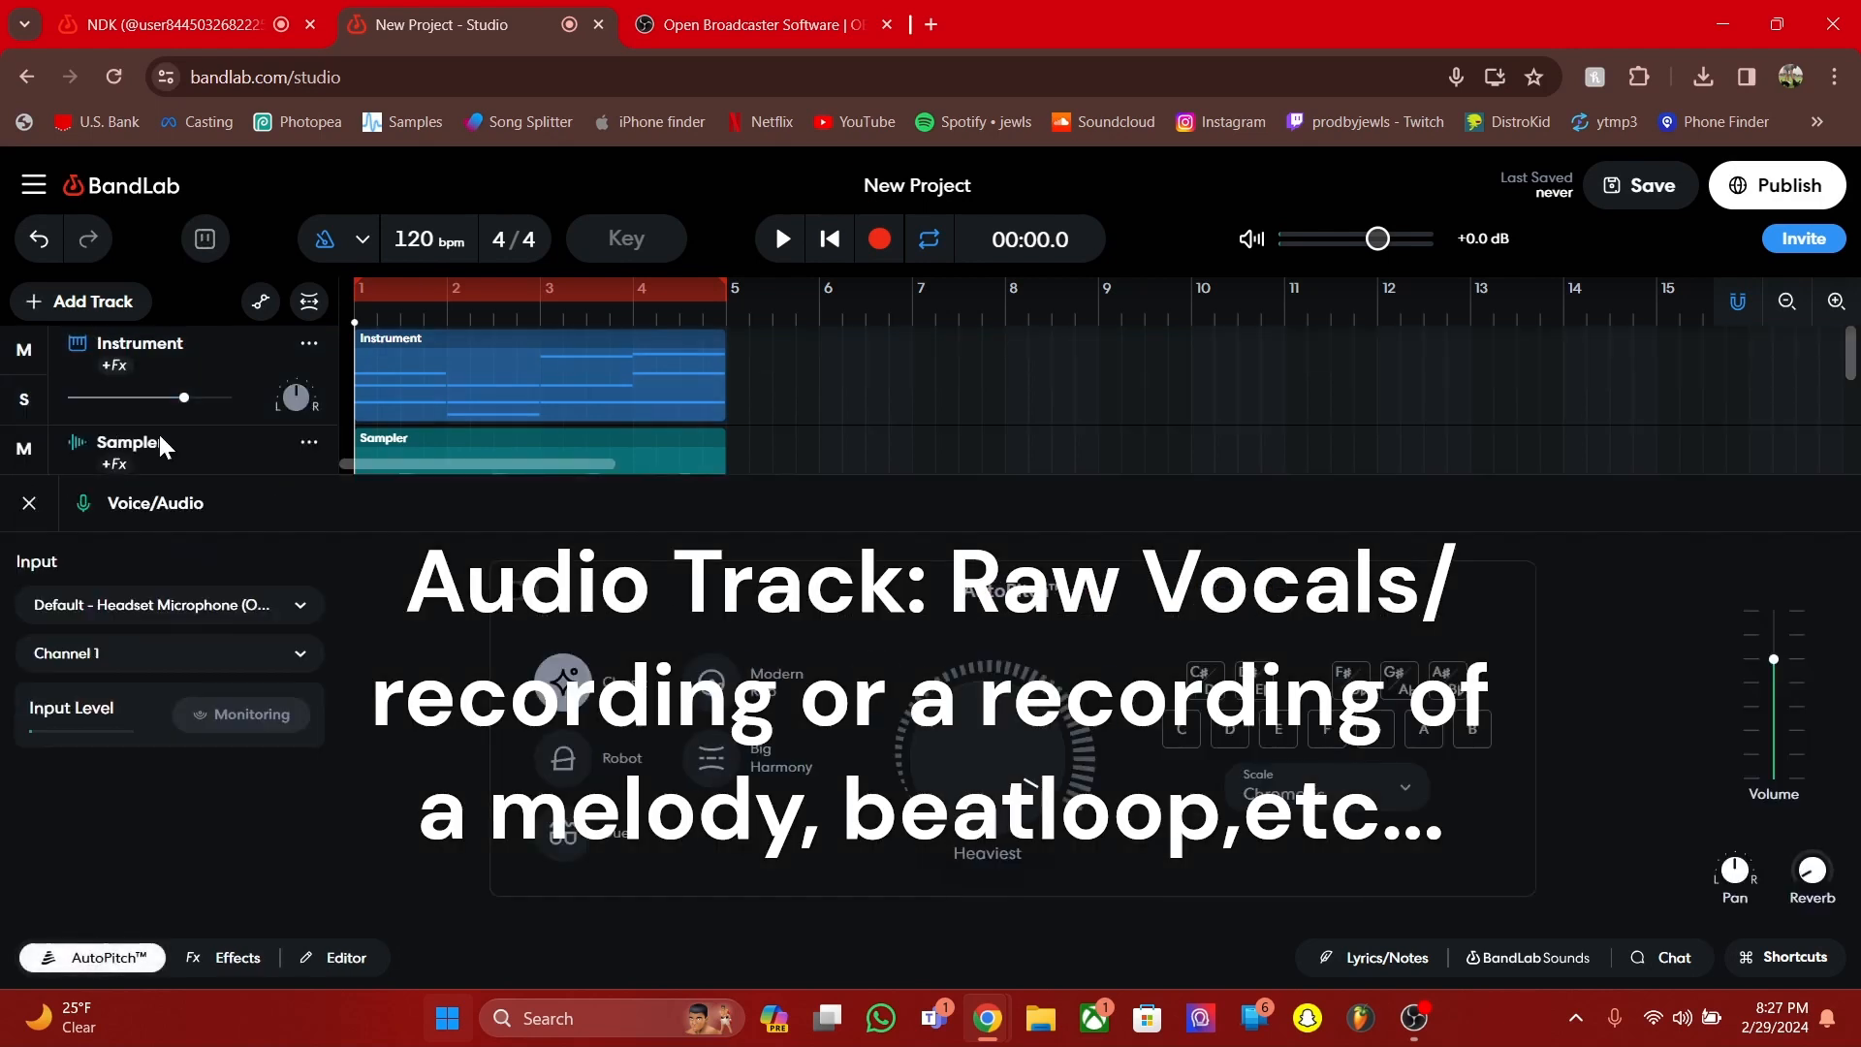
{"action": "left_click", "coordinate": [142, 967]}
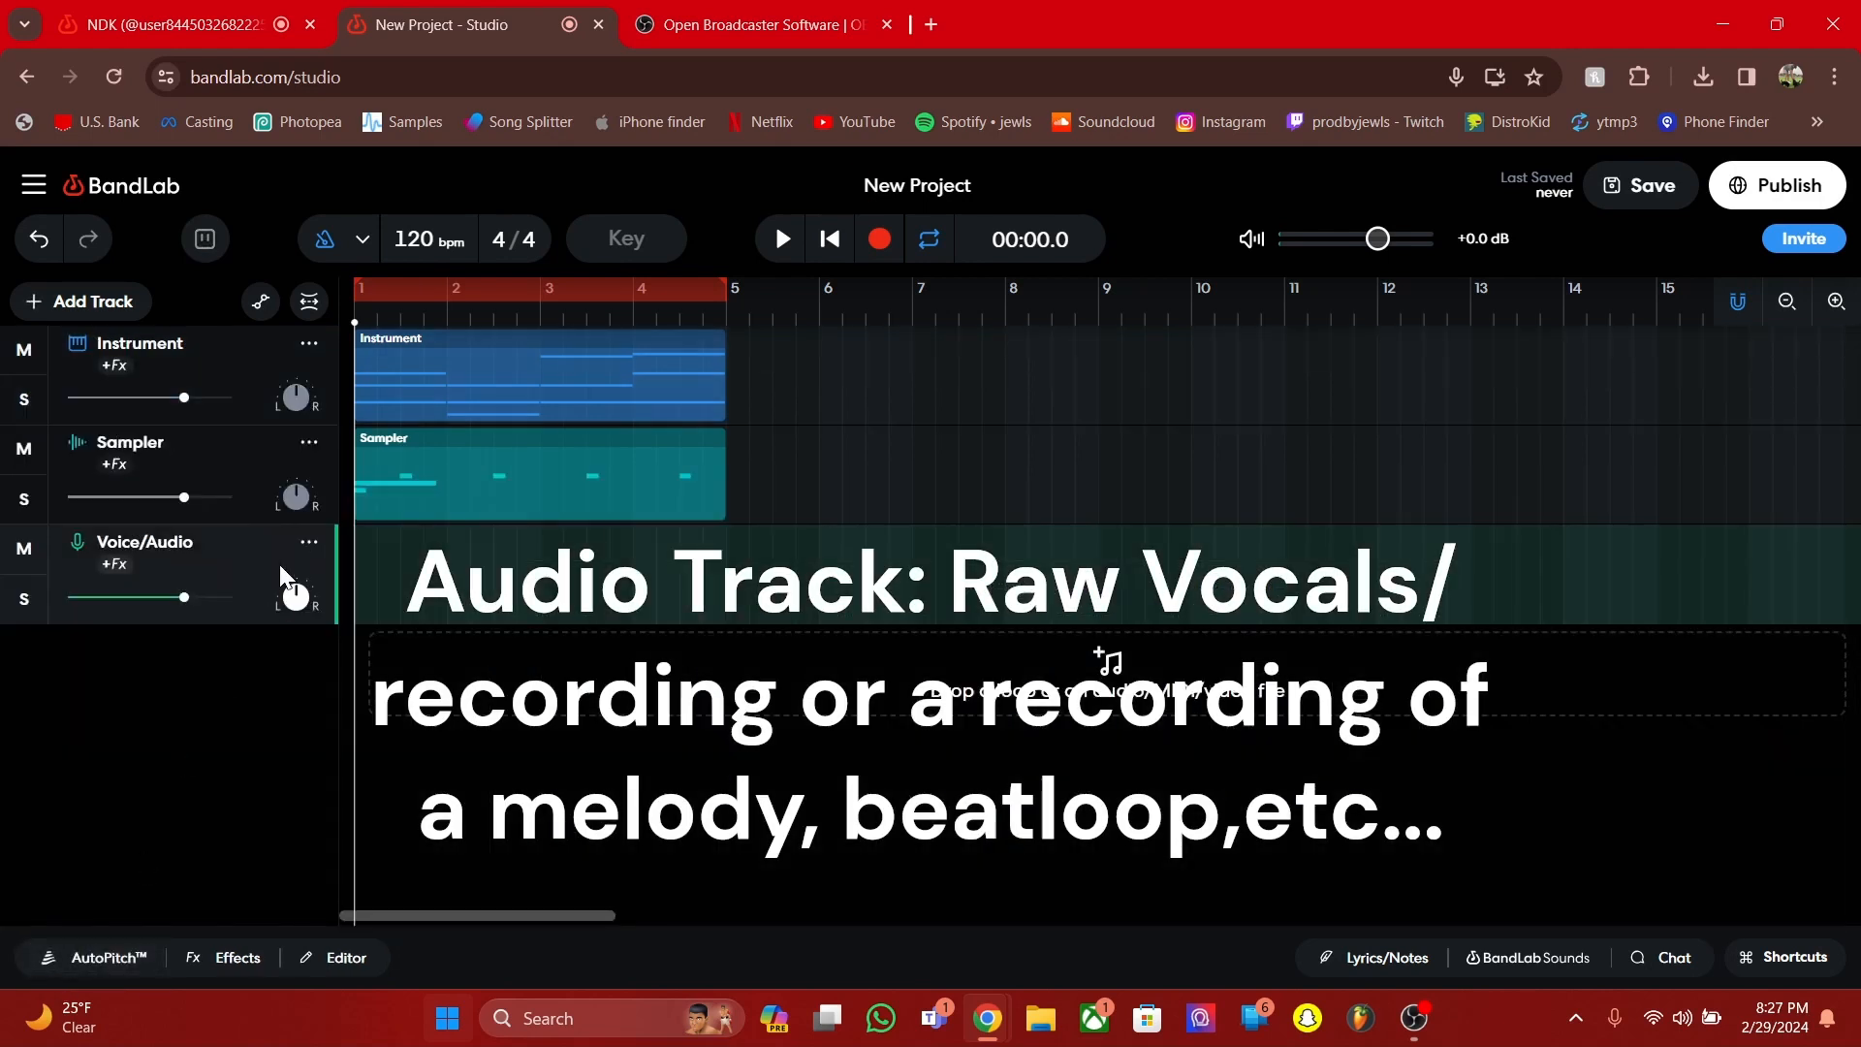
Open BandLab Sounds, clear the "clap" search, and browse the Loops
{"action": "left_click", "coordinate": [1531, 960]}
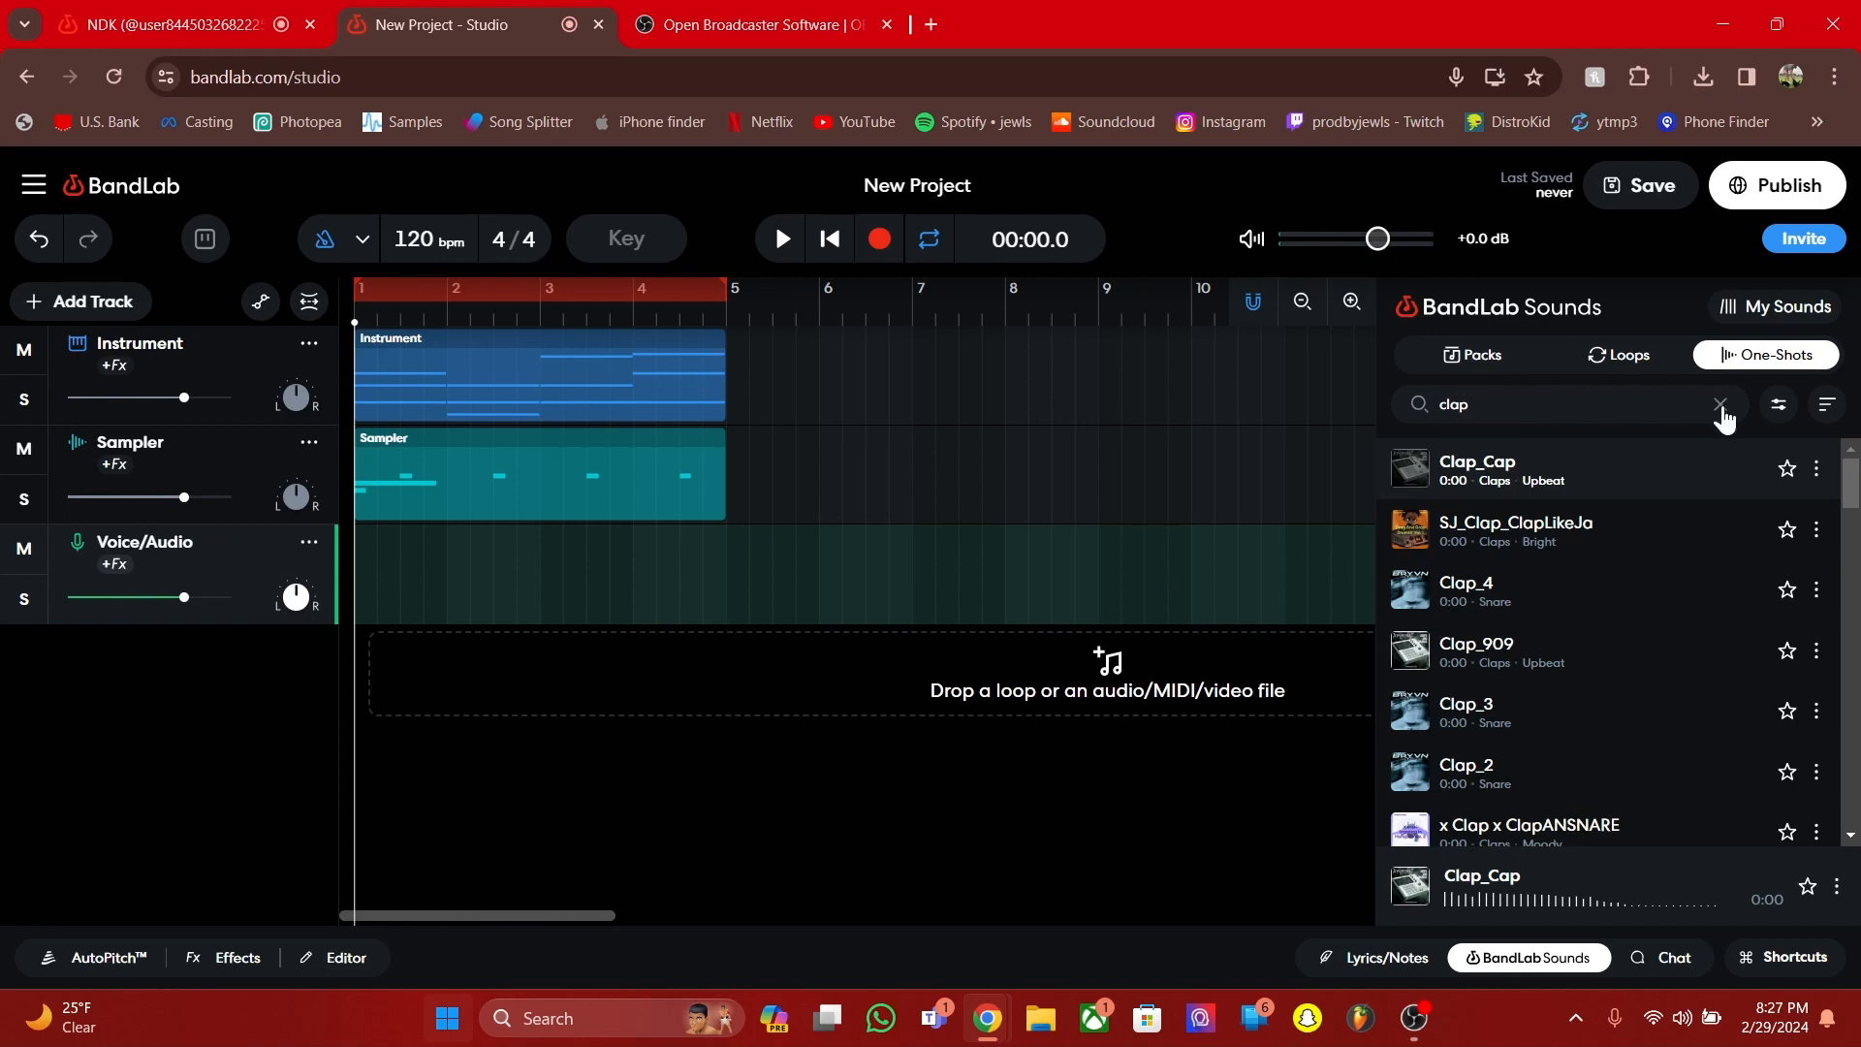
{"action": "left_click", "coordinate": [1720, 405]}
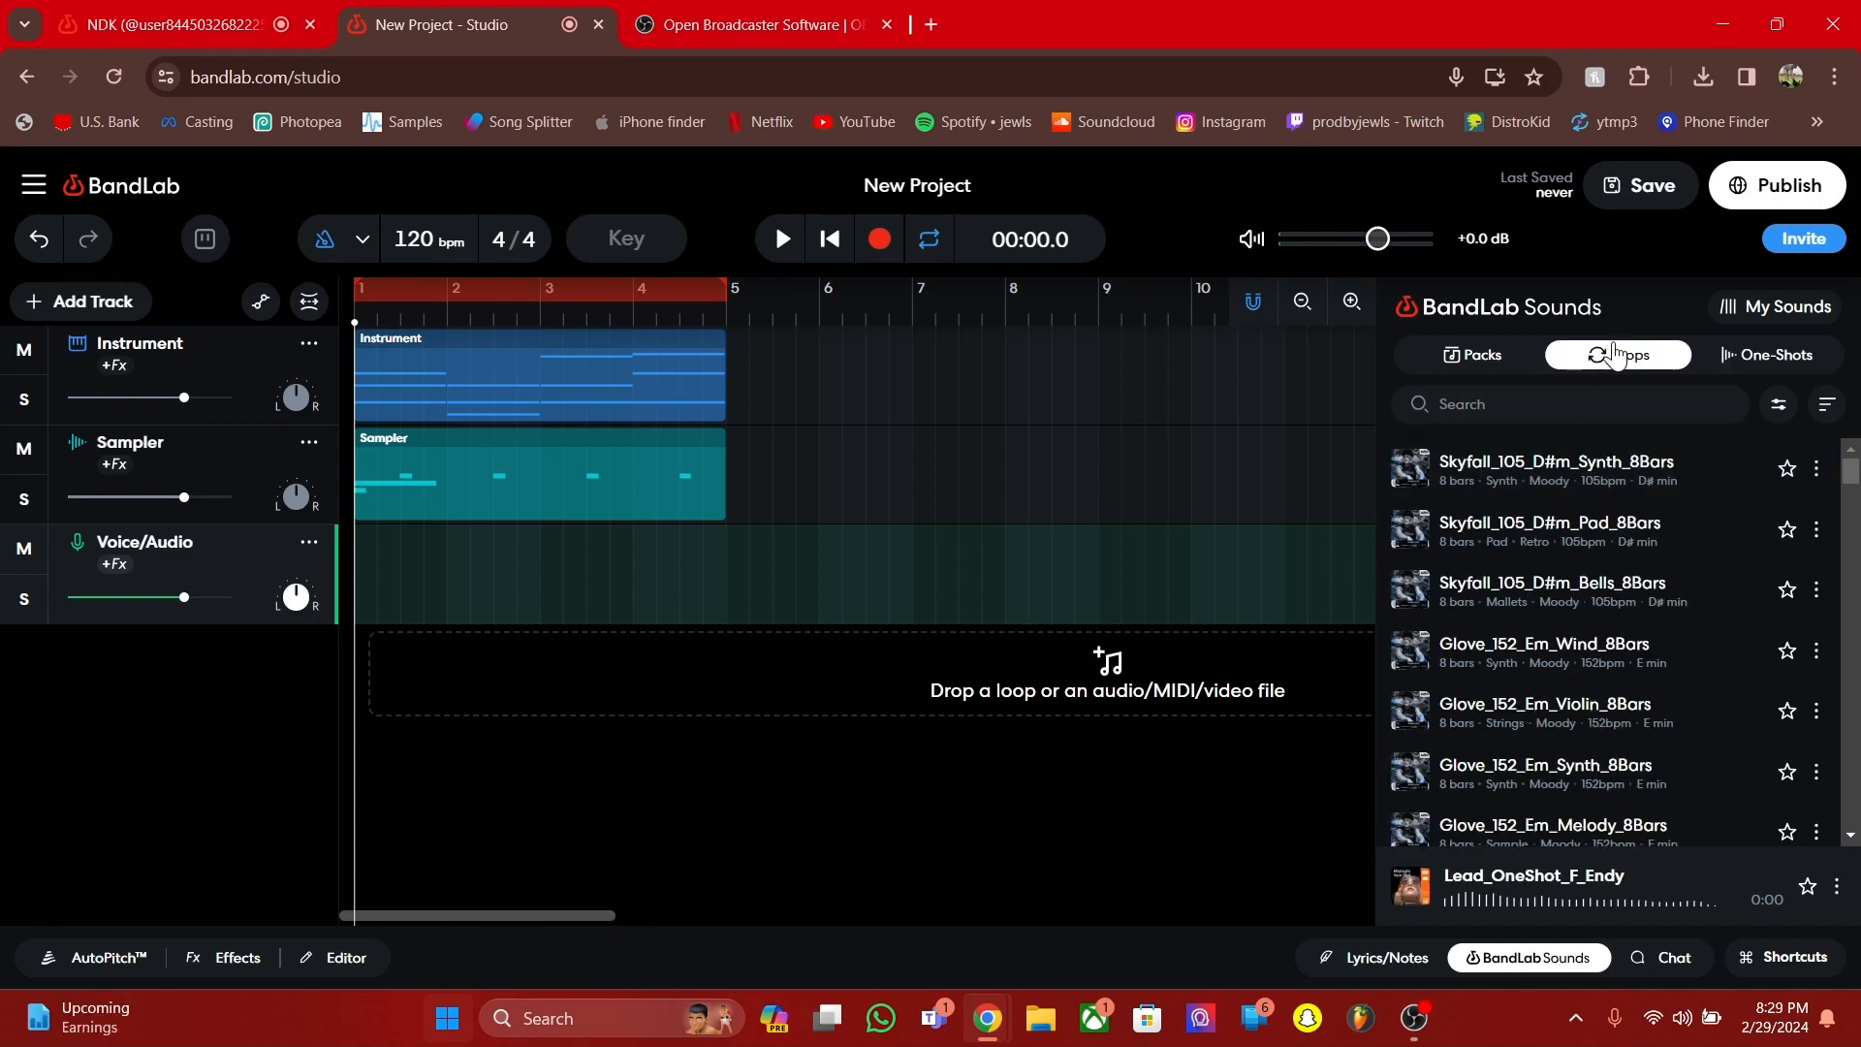
{"action": "scroll", "coordinate": [1628, 478], "scroll_direction": "down", "scroll_amount": 2}
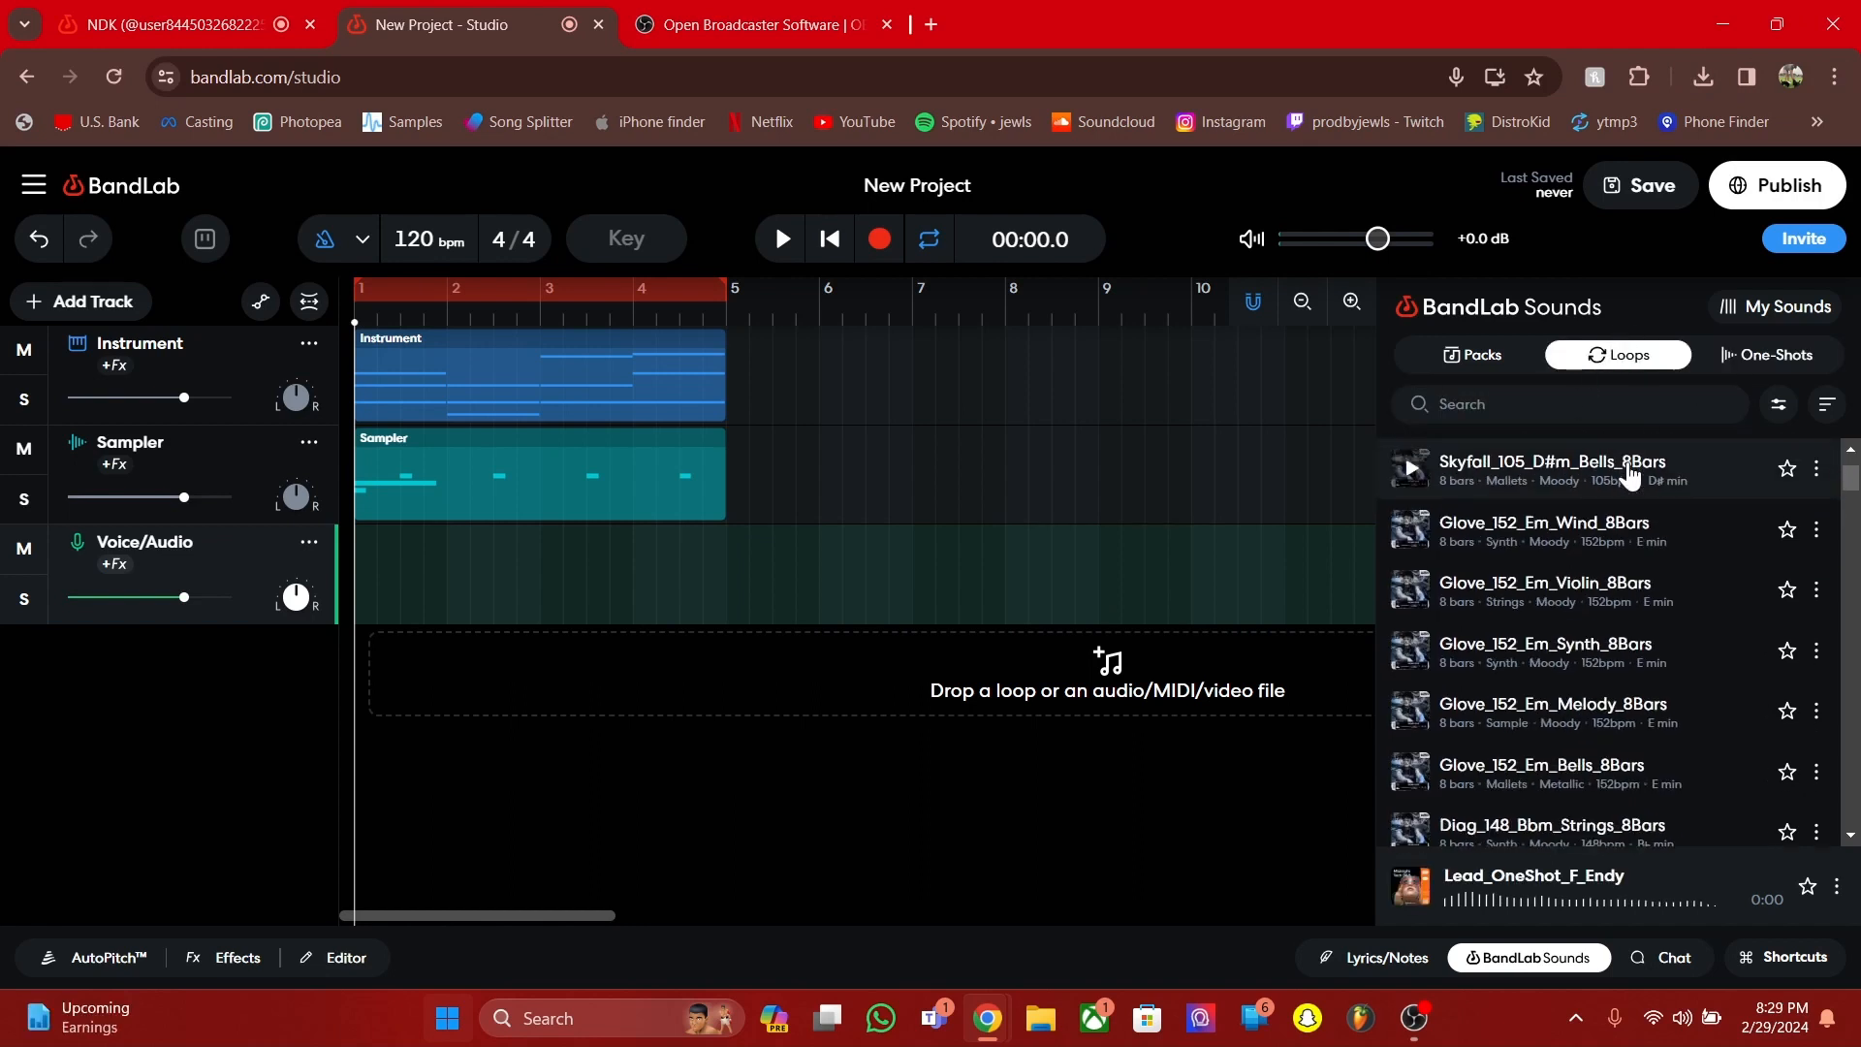
{"action": "scroll", "coordinate": [1618, 601], "scroll_direction": "up", "scroll_amount": 2}
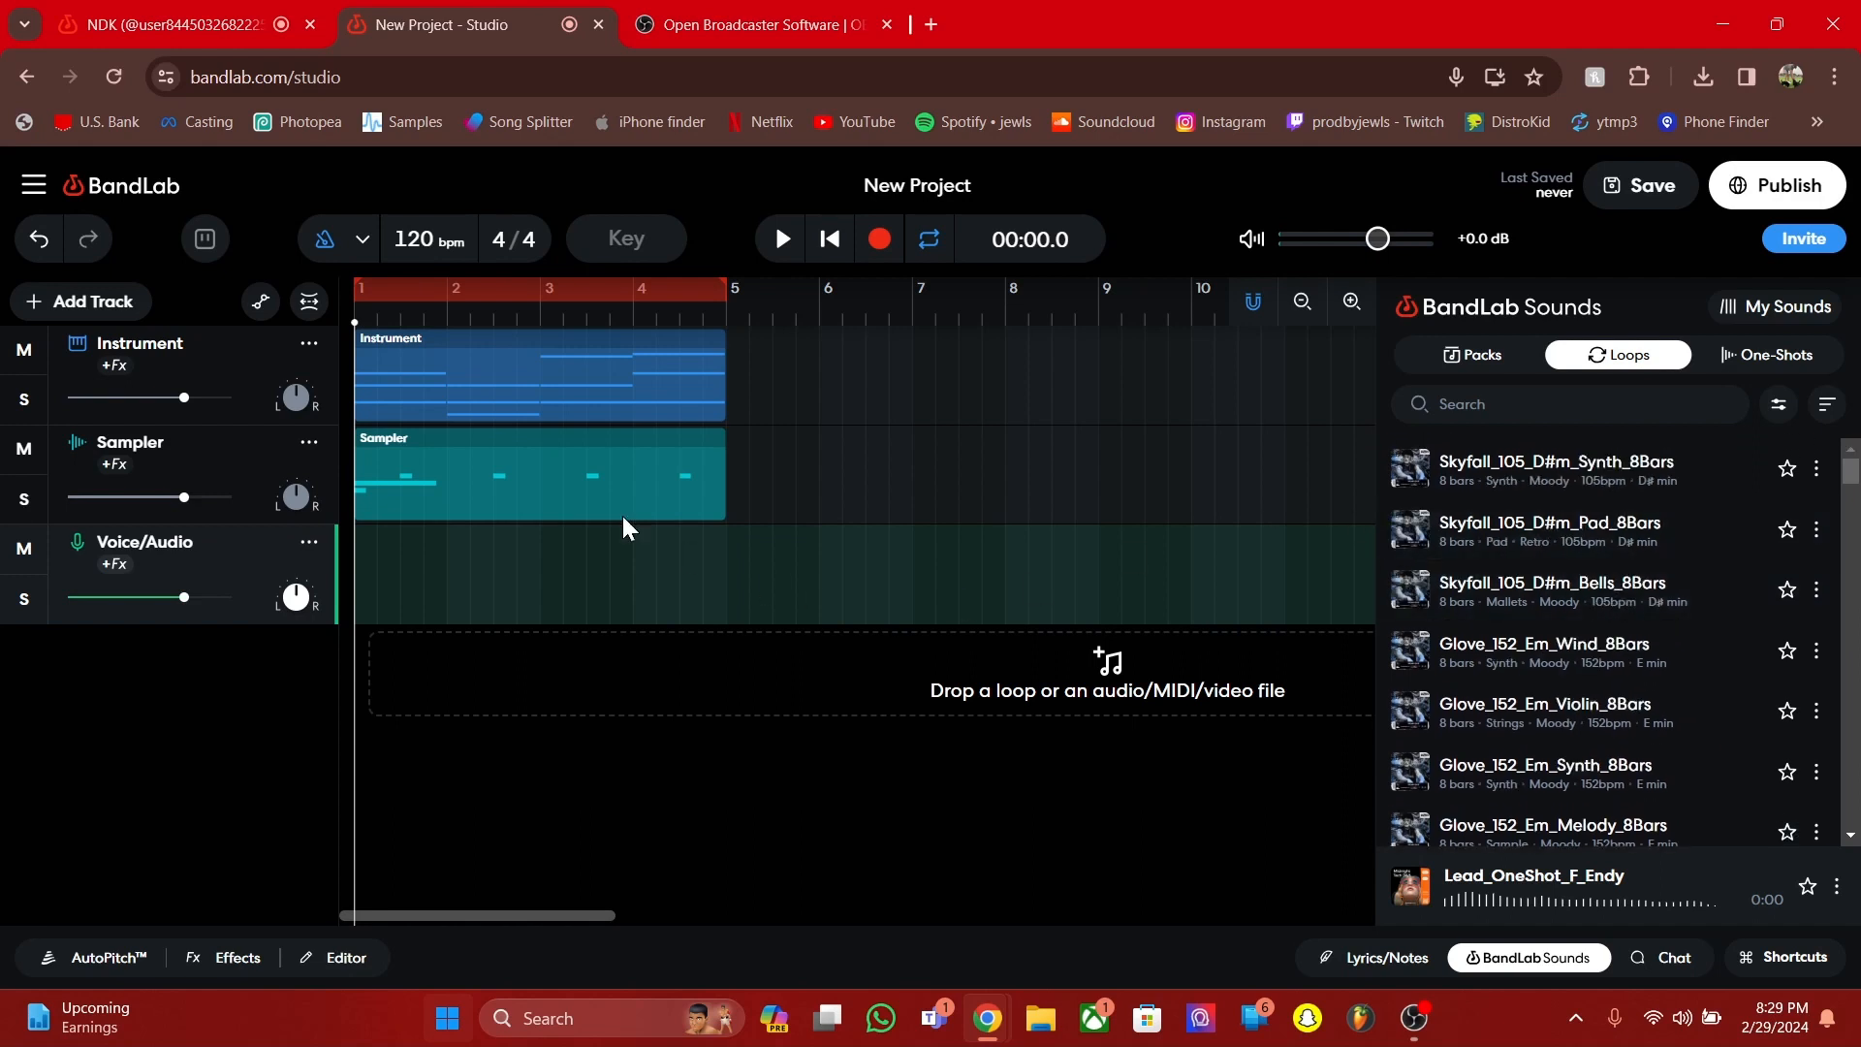
Preview the Skyfall_105_D#m_Synth_8Bars loop, place it at bar 1 of the Voice/Audio track, and set the project key to D♯ minor
{"action": "left_click", "coordinate": [1411, 475]}
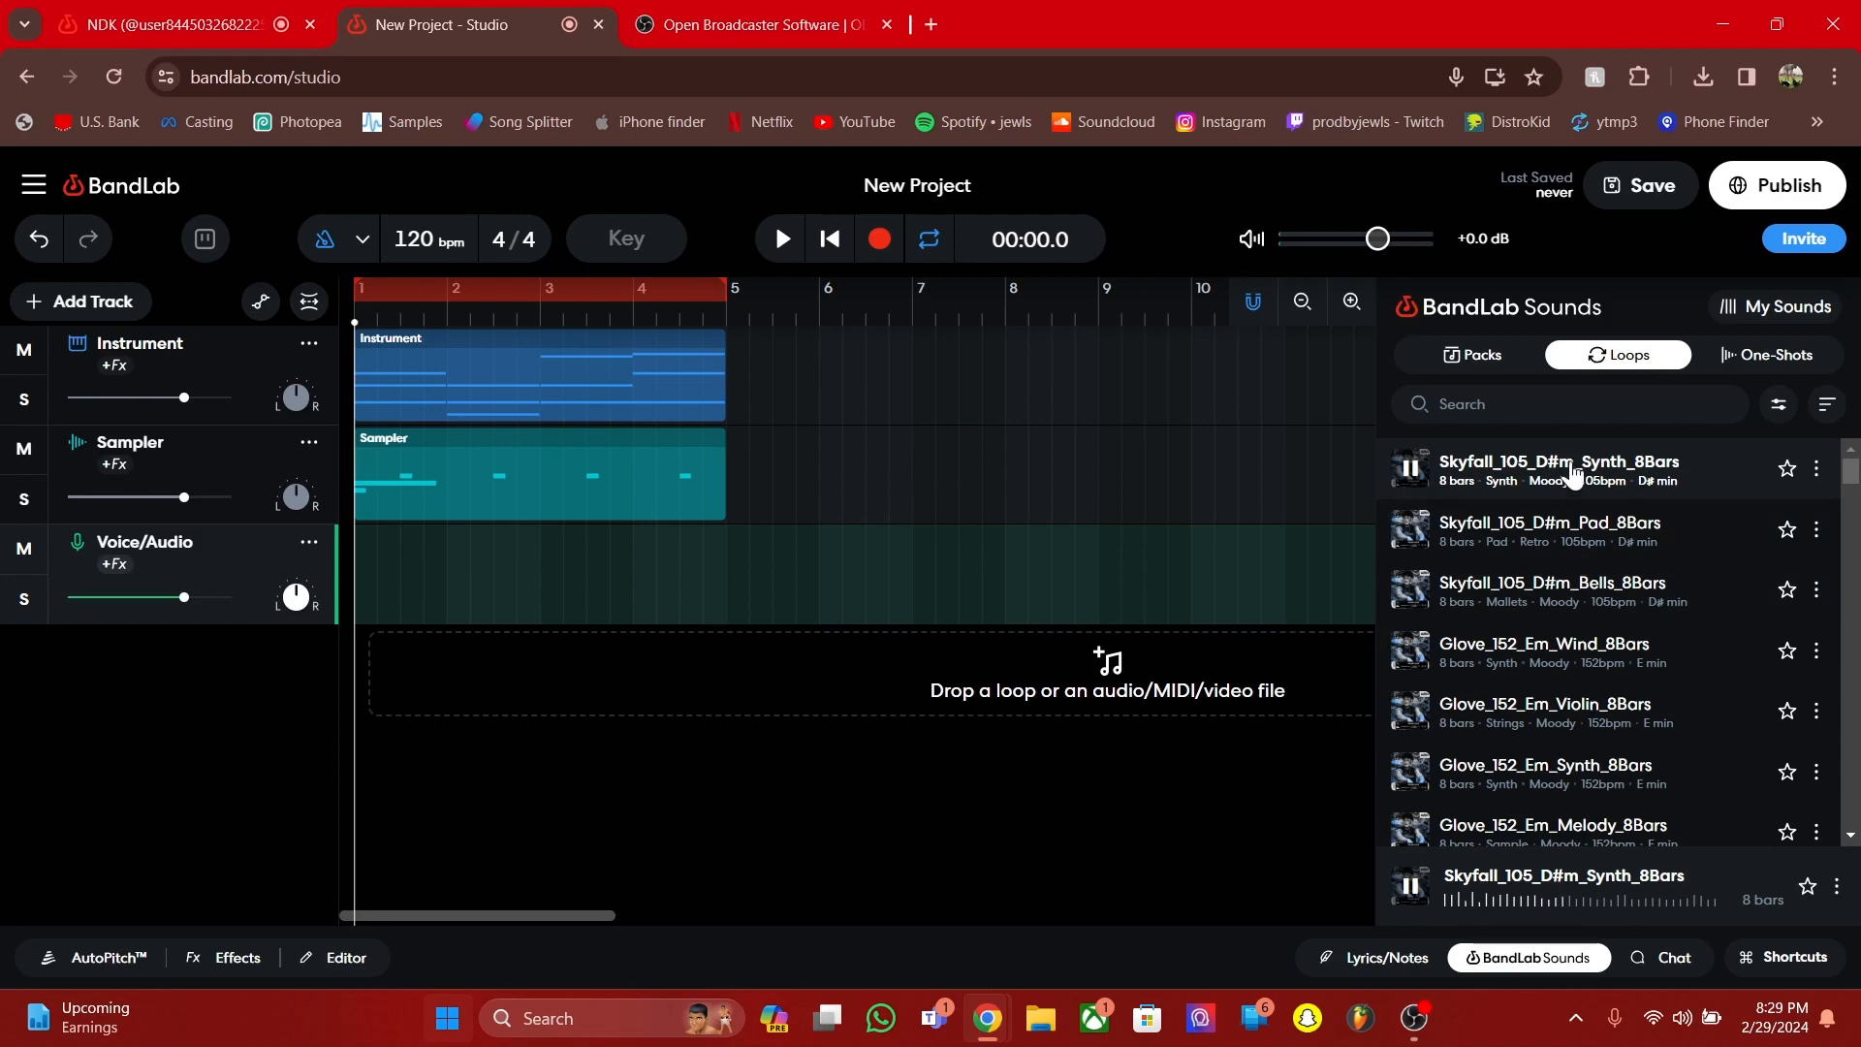
{"action": "left_click_drag", "start_coordinate": [1575, 472], "coordinate": [369, 596]}
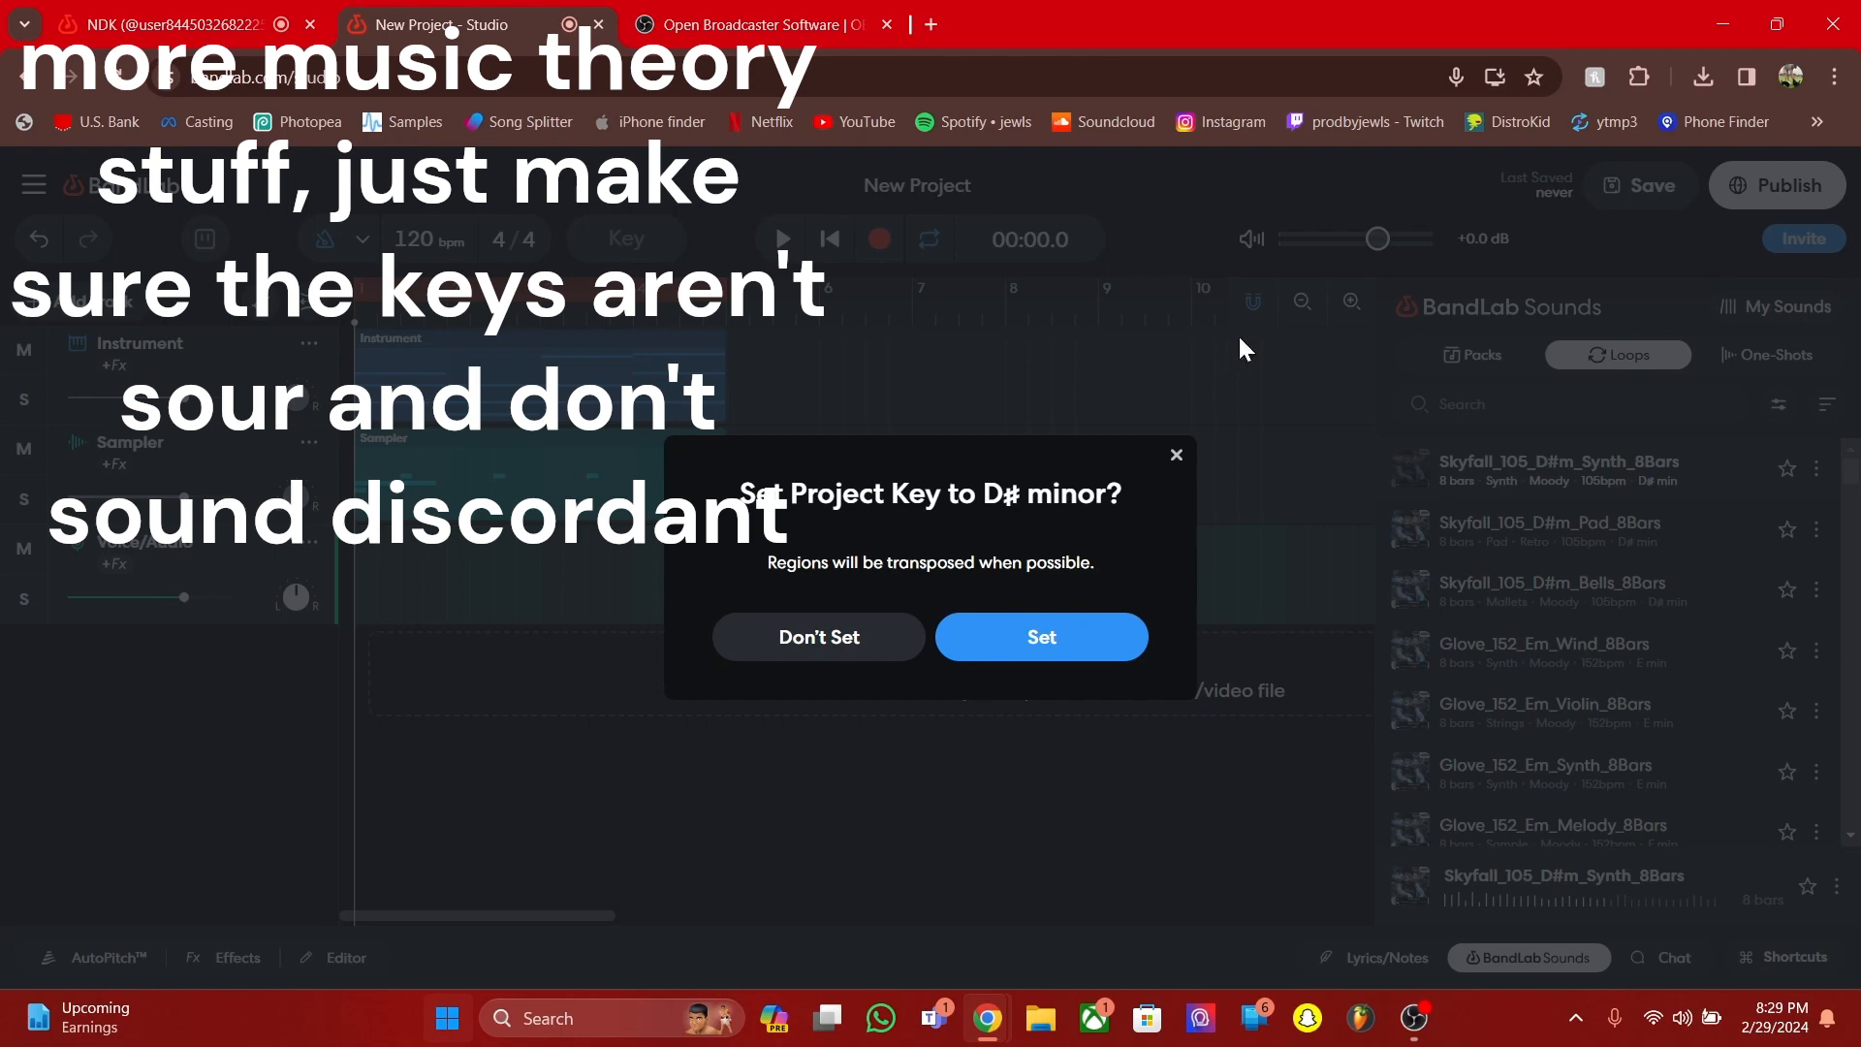
{"action": "left_click", "coordinate": [1089, 638]}
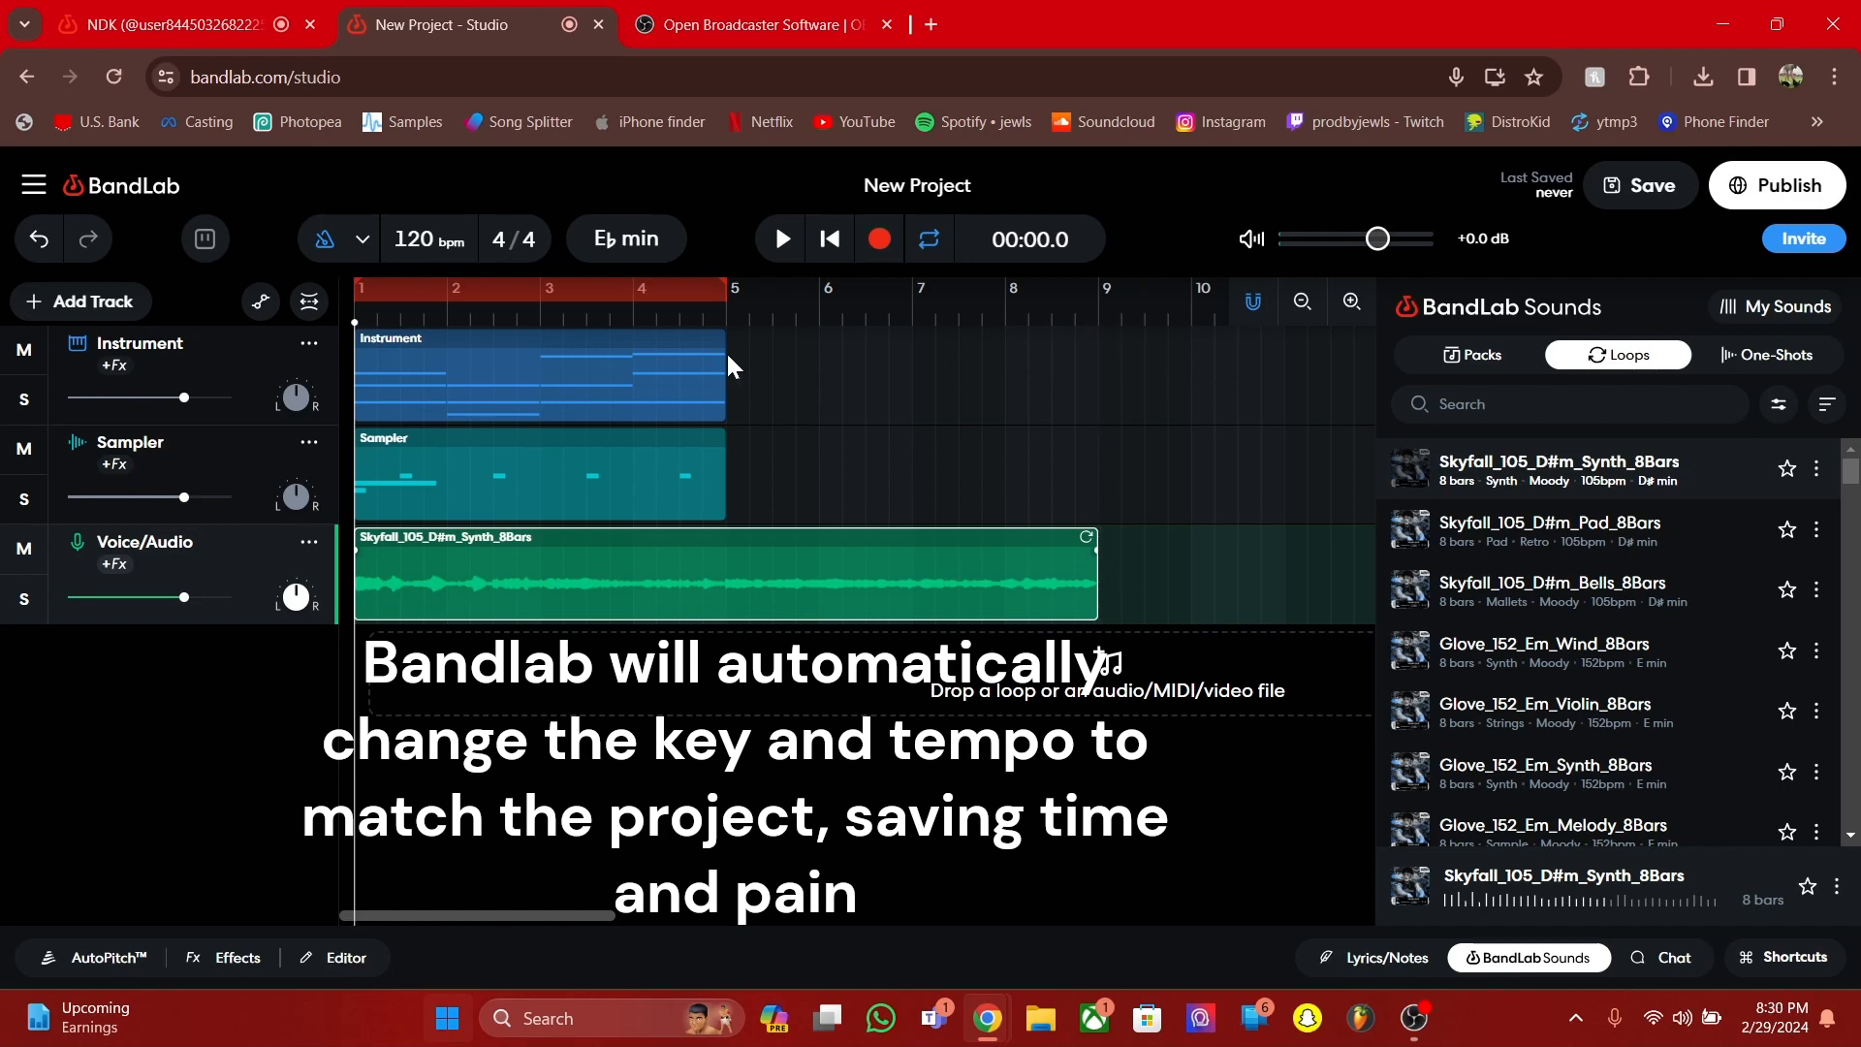
Set the loop range to bars 1 through 7 and repeat the Sampler region until it ends with the synth loop at bar 9
{"action": "left_click_drag", "start_coordinate": [918, 291], "coordinate": [1037, 291]}
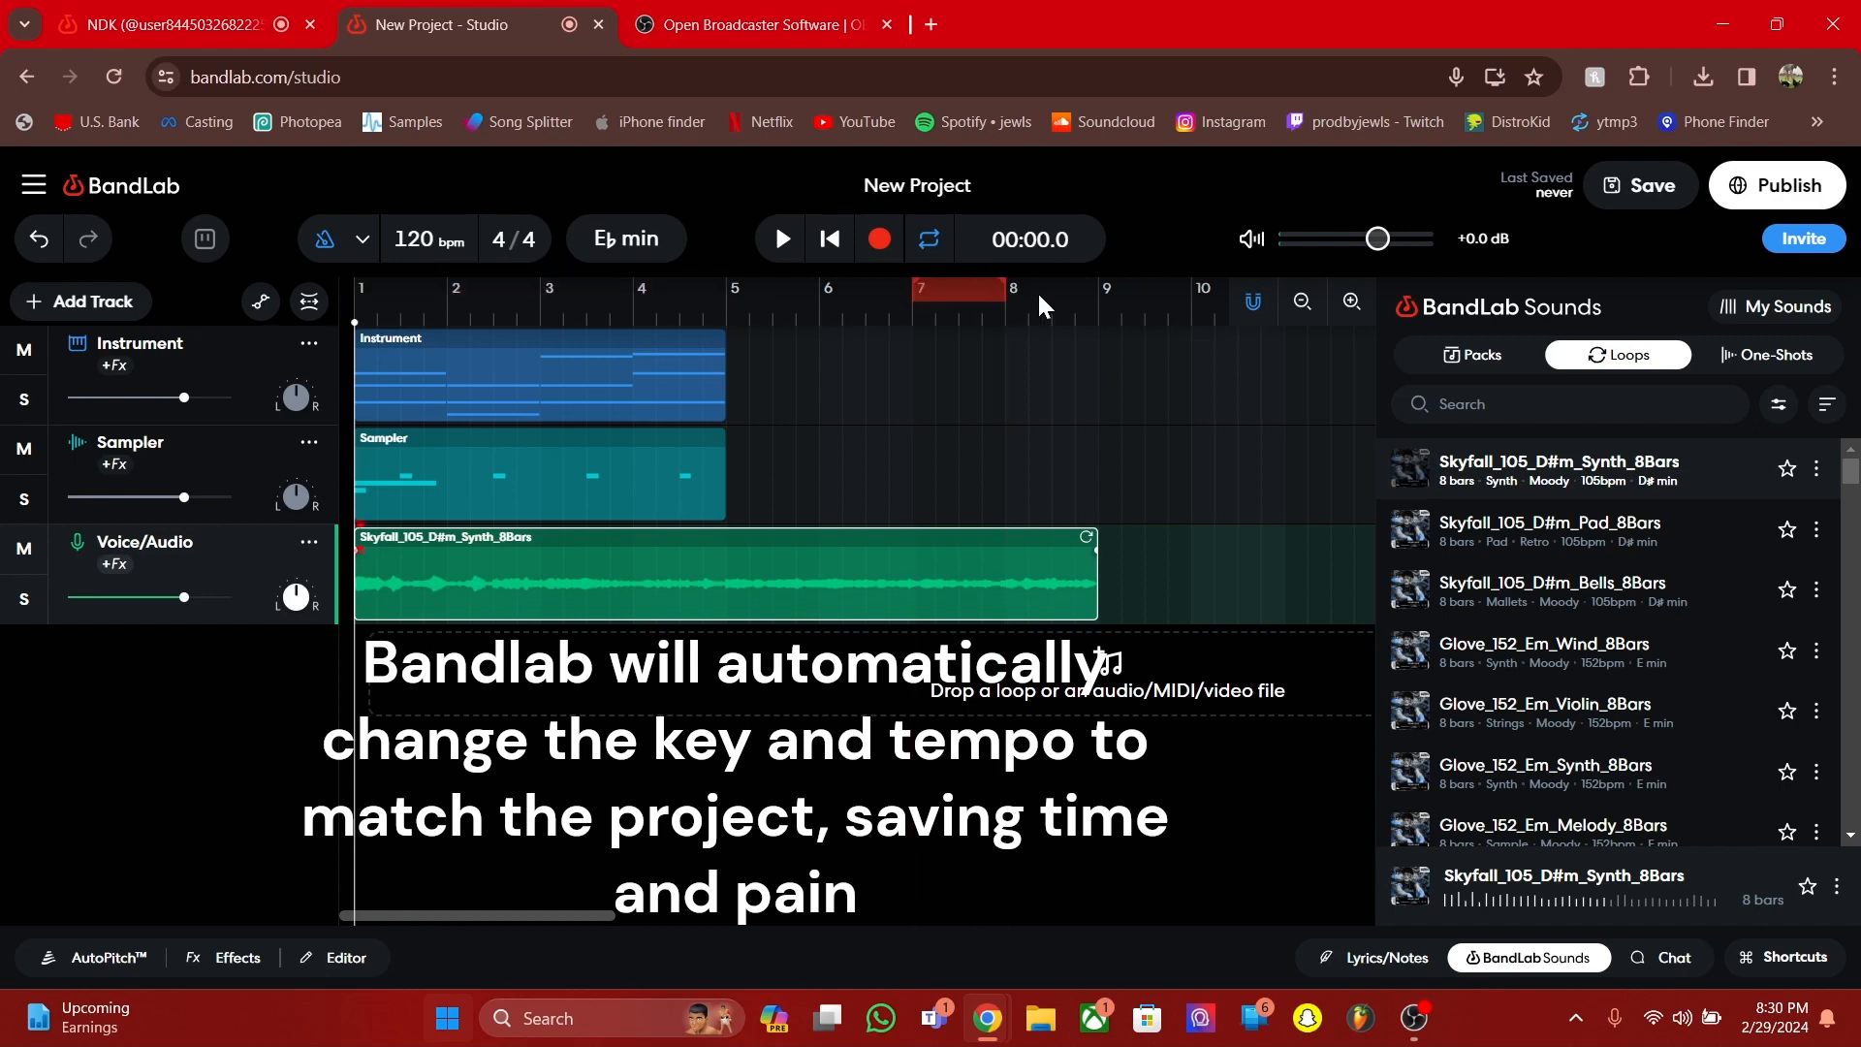
{"action": "left_click_drag", "start_coordinate": [911, 290], "coordinate": [358, 291]}
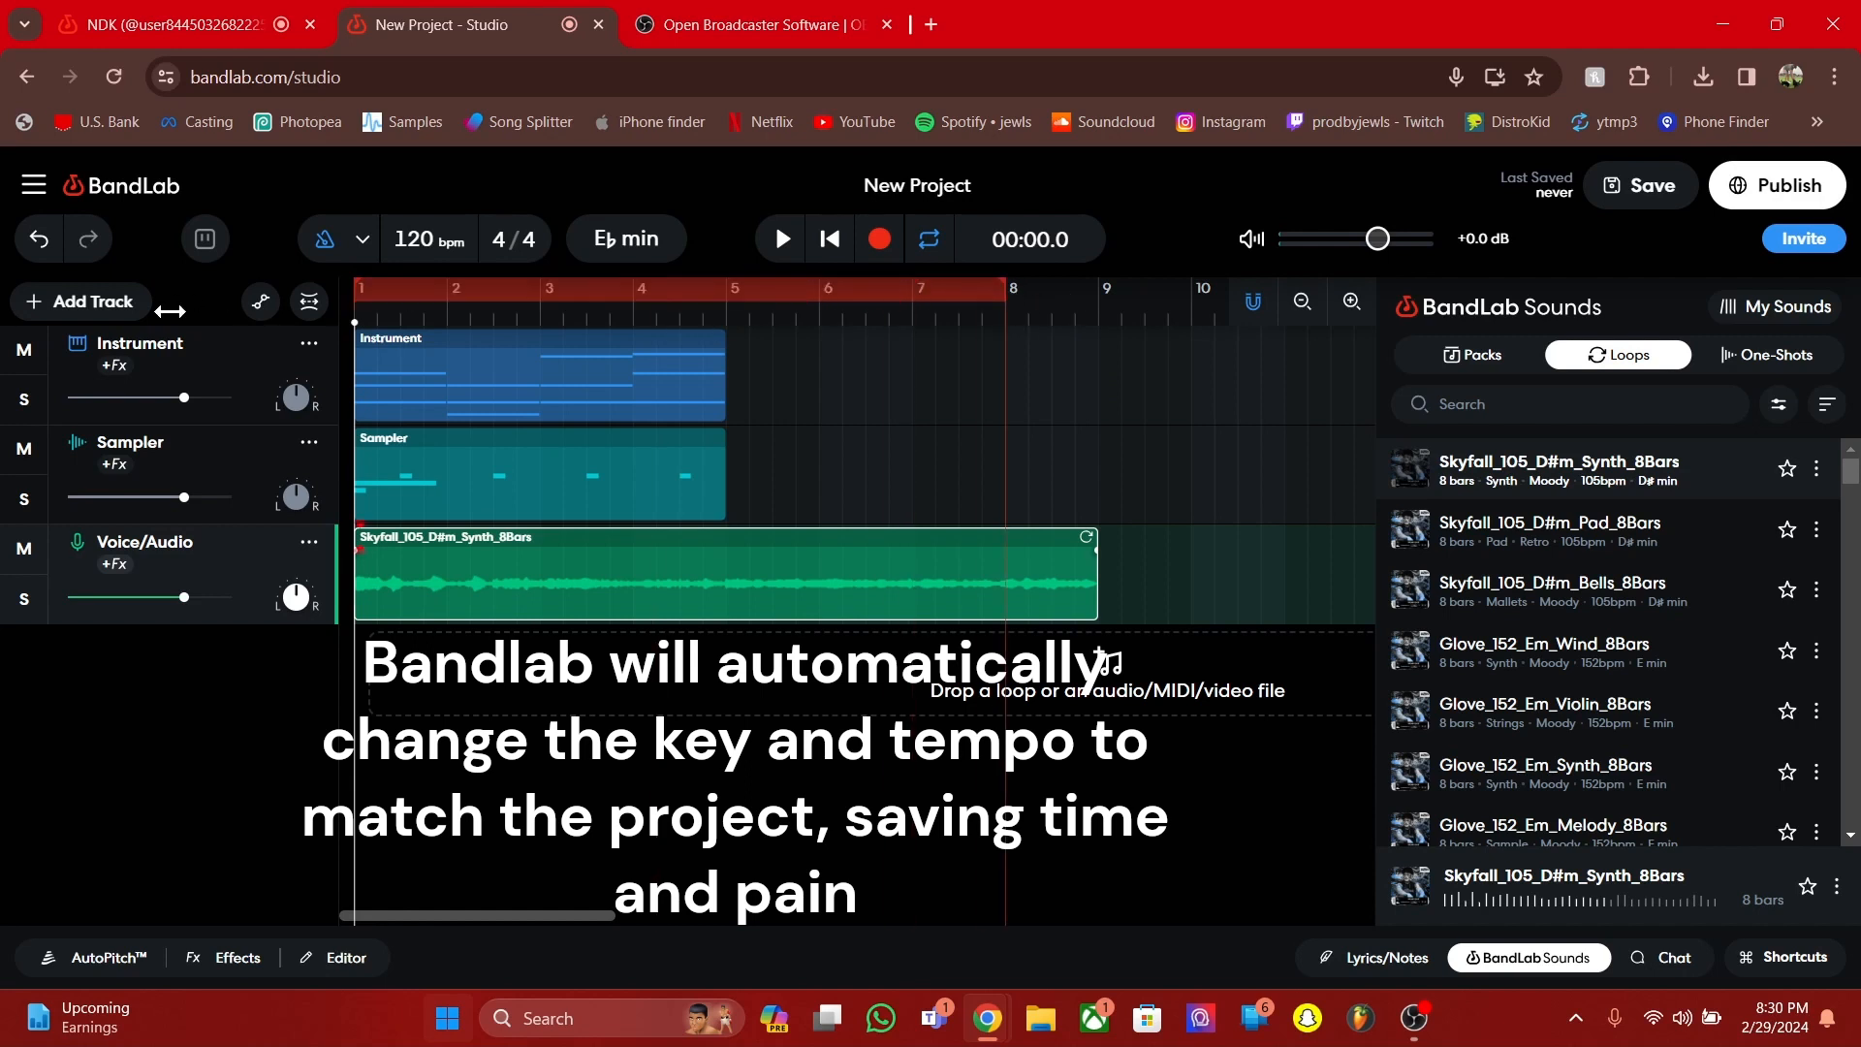
{"action": "left_click", "coordinate": [755, 477]}
{"action": "left_click_drag", "start_coordinate": [725, 455], "coordinate": [1090, 427]}
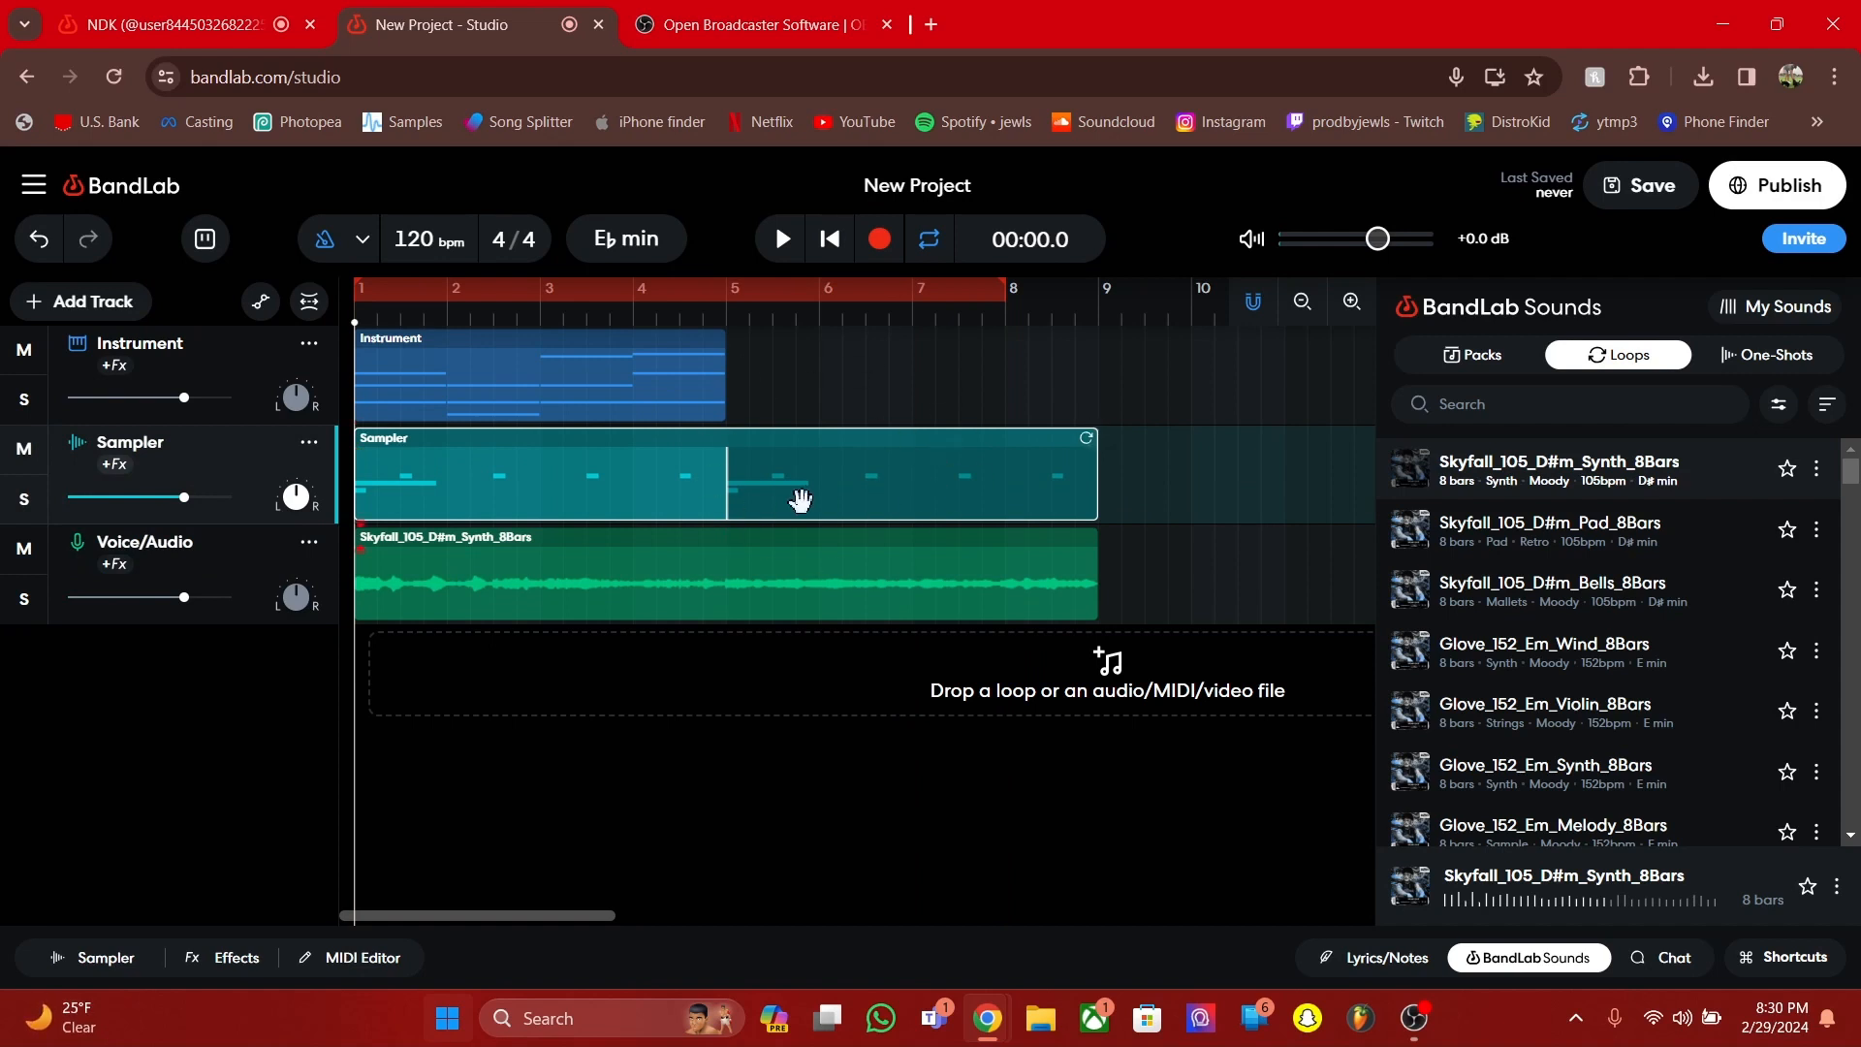
Open the Sampler region in the MIDI Editor and select the last hi-hat note on row 5
{"action": "double_click", "coordinate": [514, 486]}
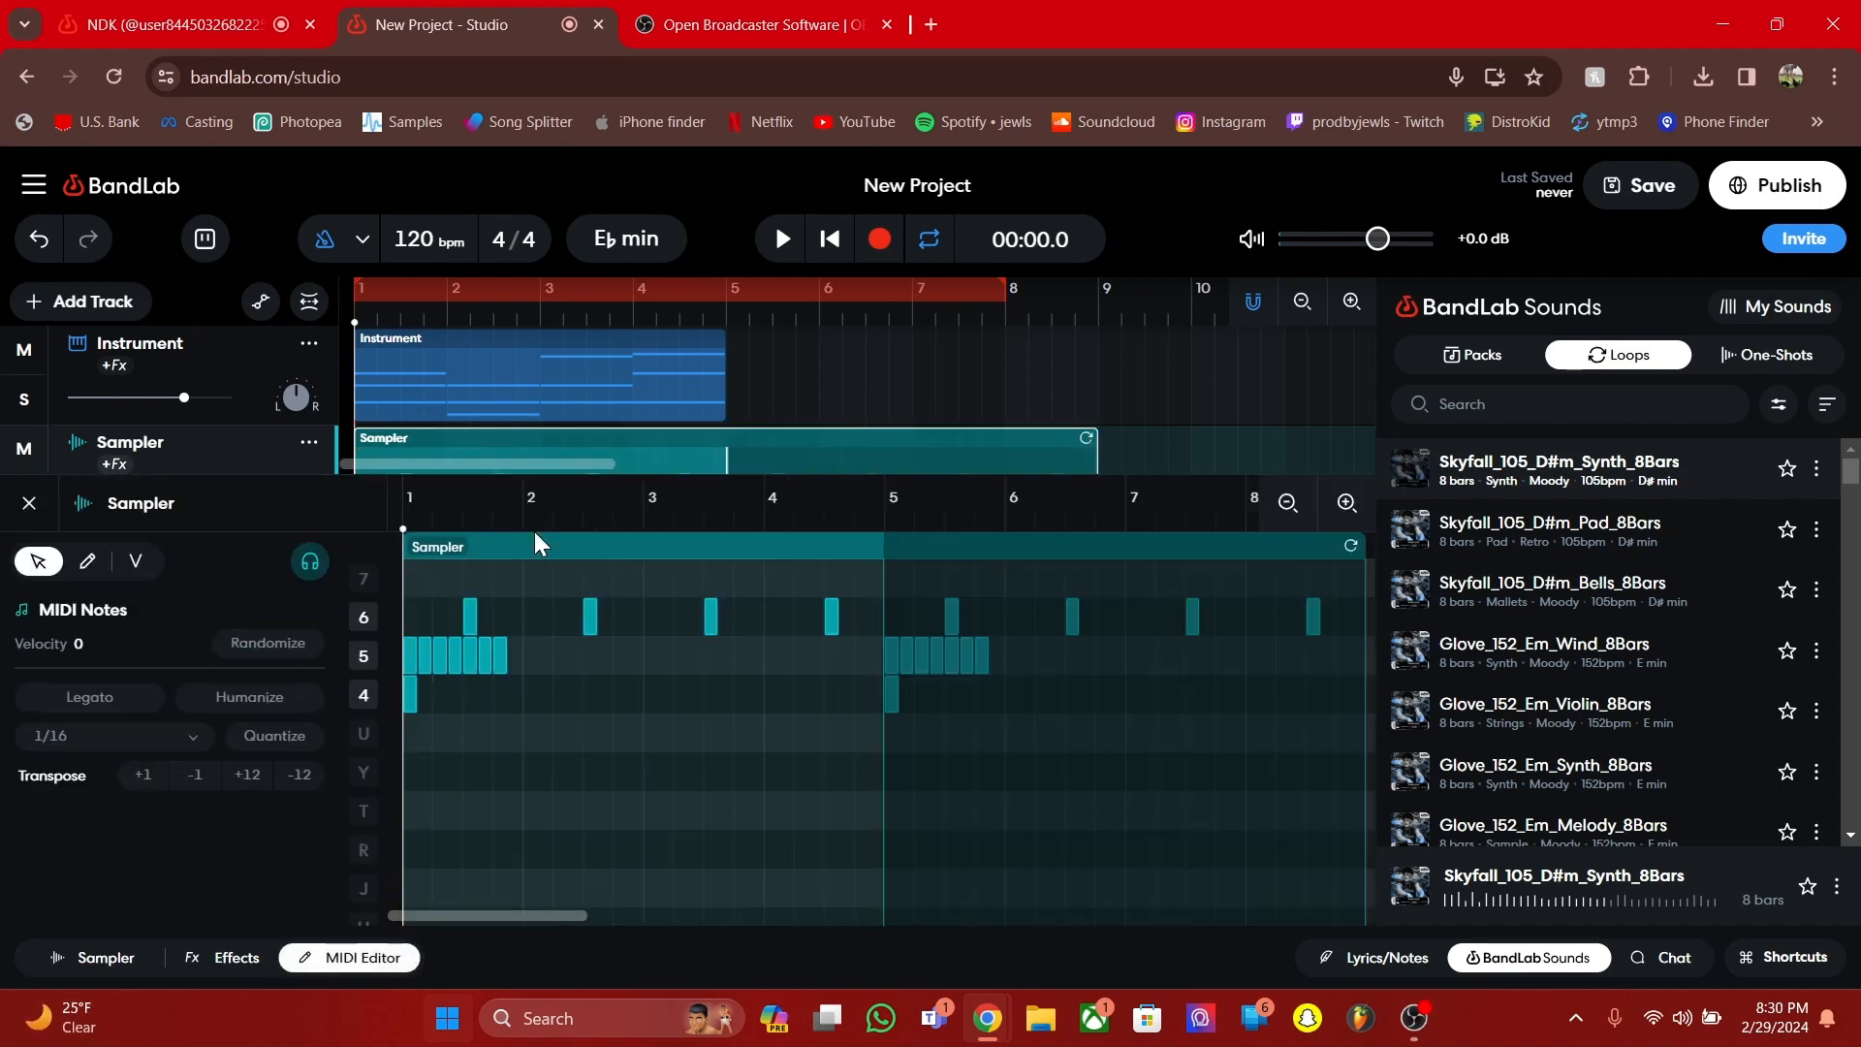
{"action": "scroll", "coordinate": [514, 655], "scroll_direction": "up", "scroll_amount": 3}
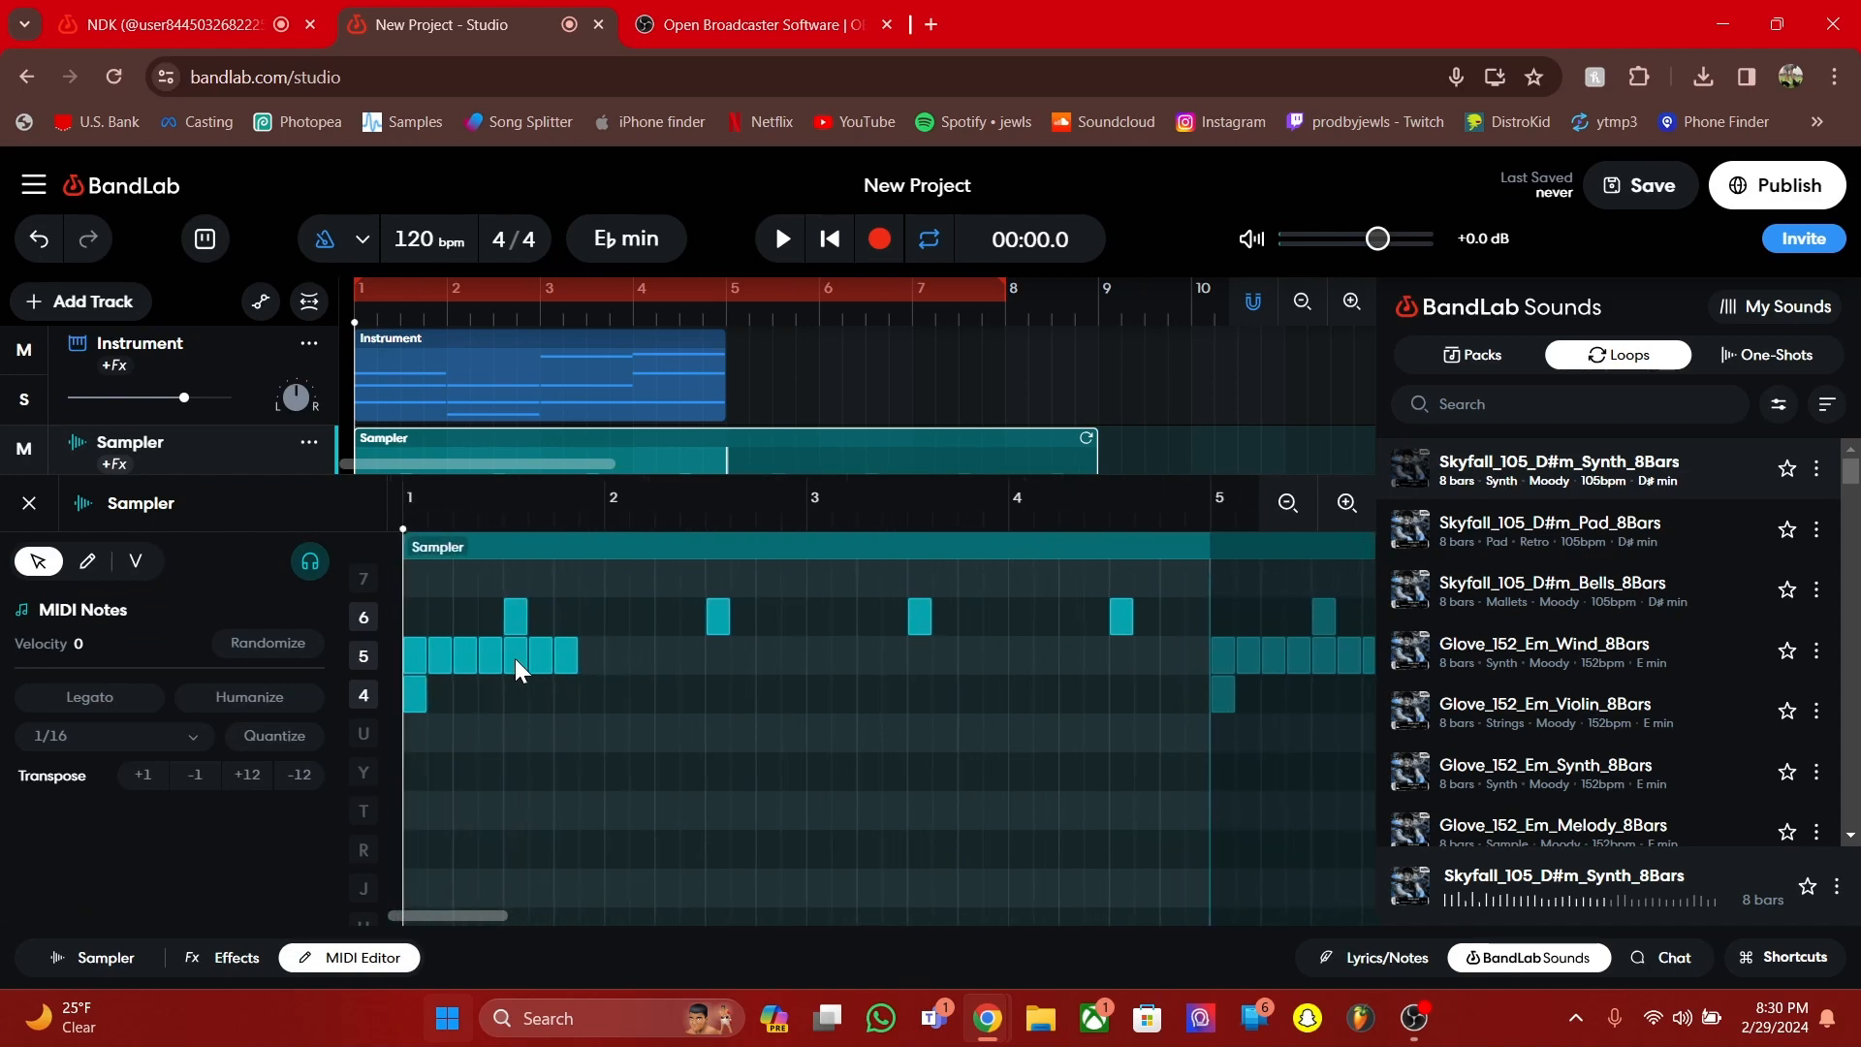
{"action": "left_click", "coordinate": [575, 655]}
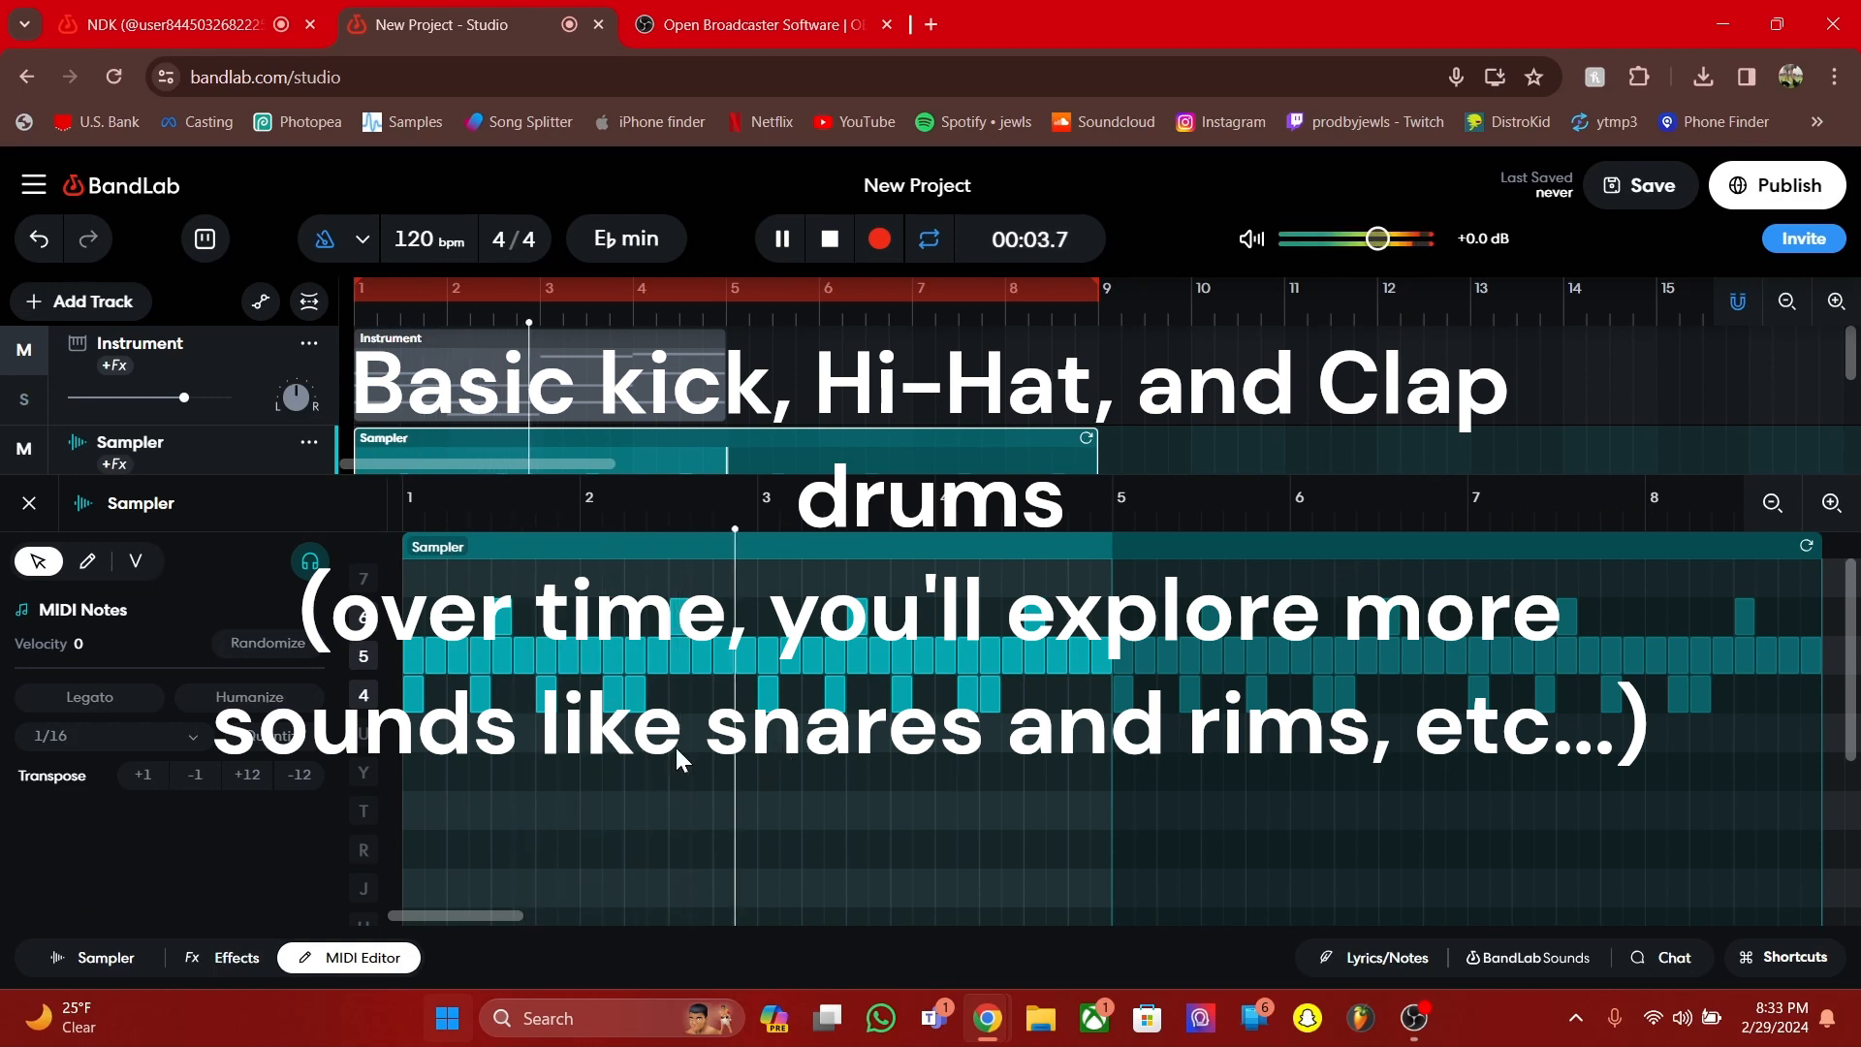
Close the MIDI Editor, stop playback, and unmute the Instrument track
{"action": "left_click", "coordinate": [386, 966]}
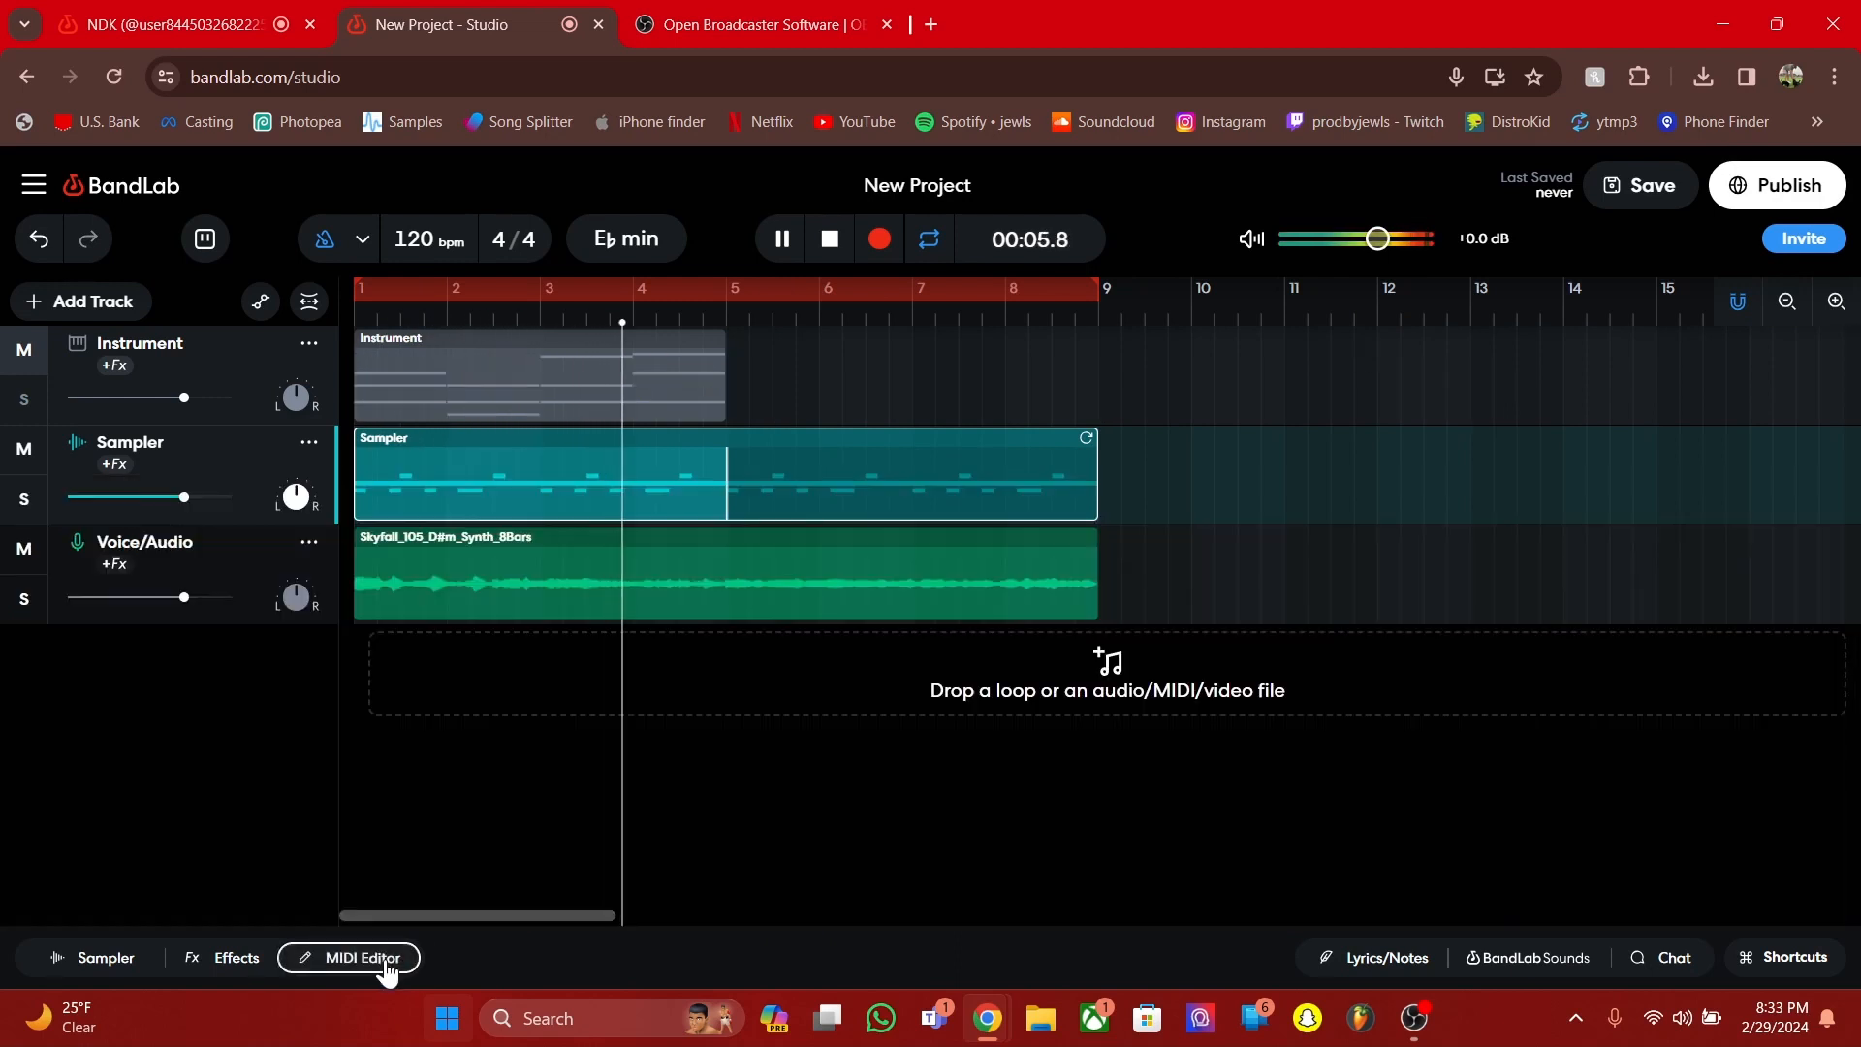
{"action": "key", "text": "space"}
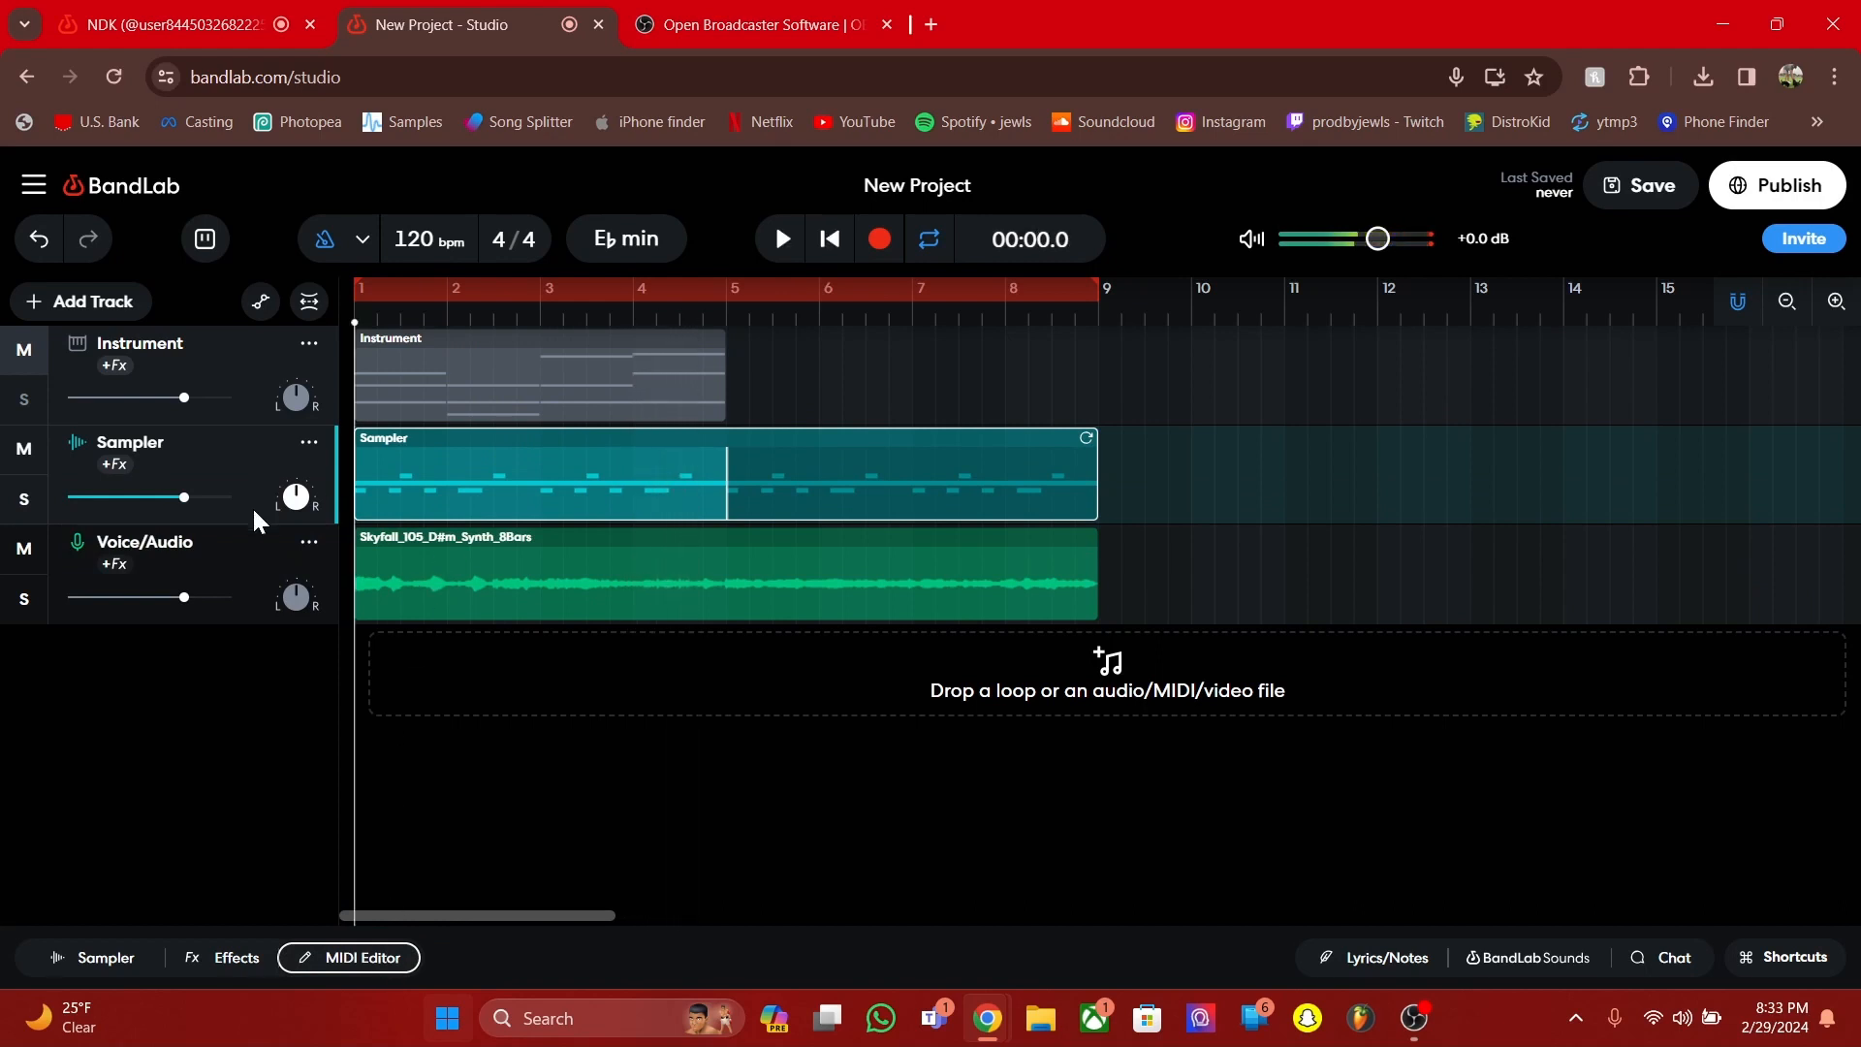
{"action": "left_click", "coordinate": [370, 399]}
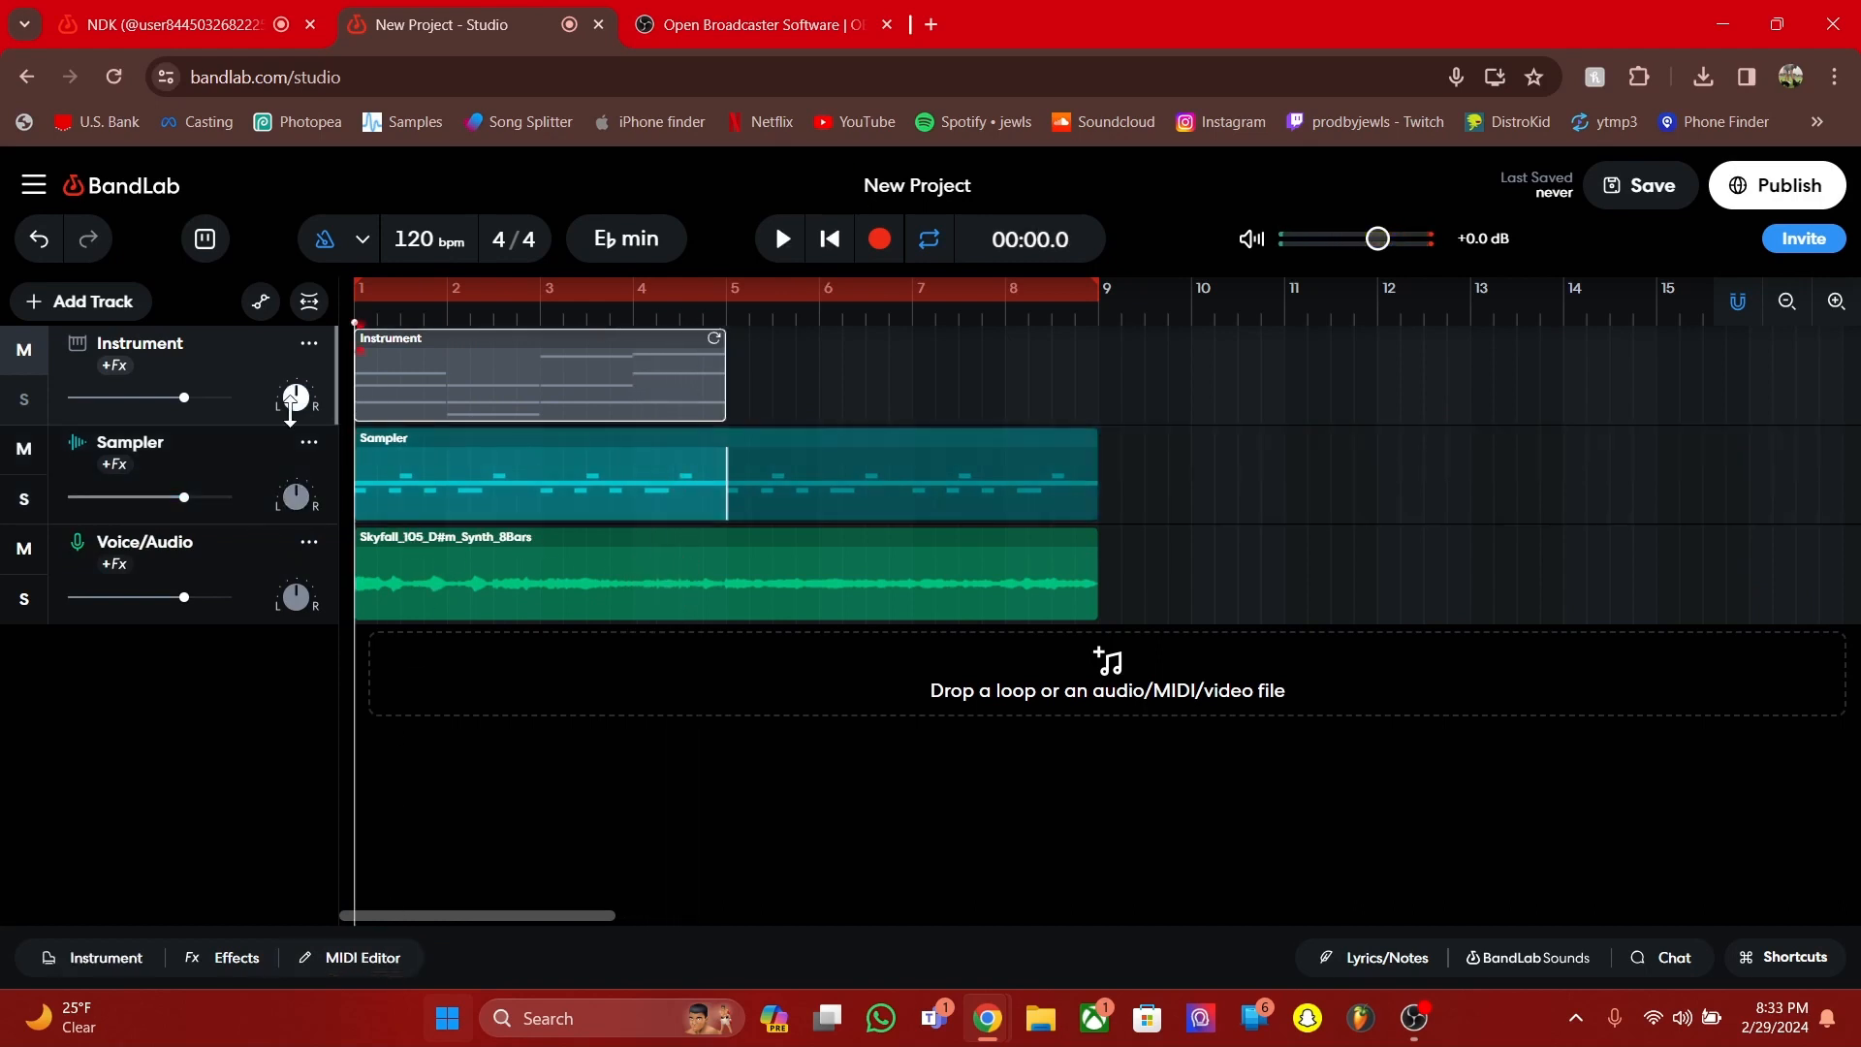
{"action": "left_click", "coordinate": [22, 357]}
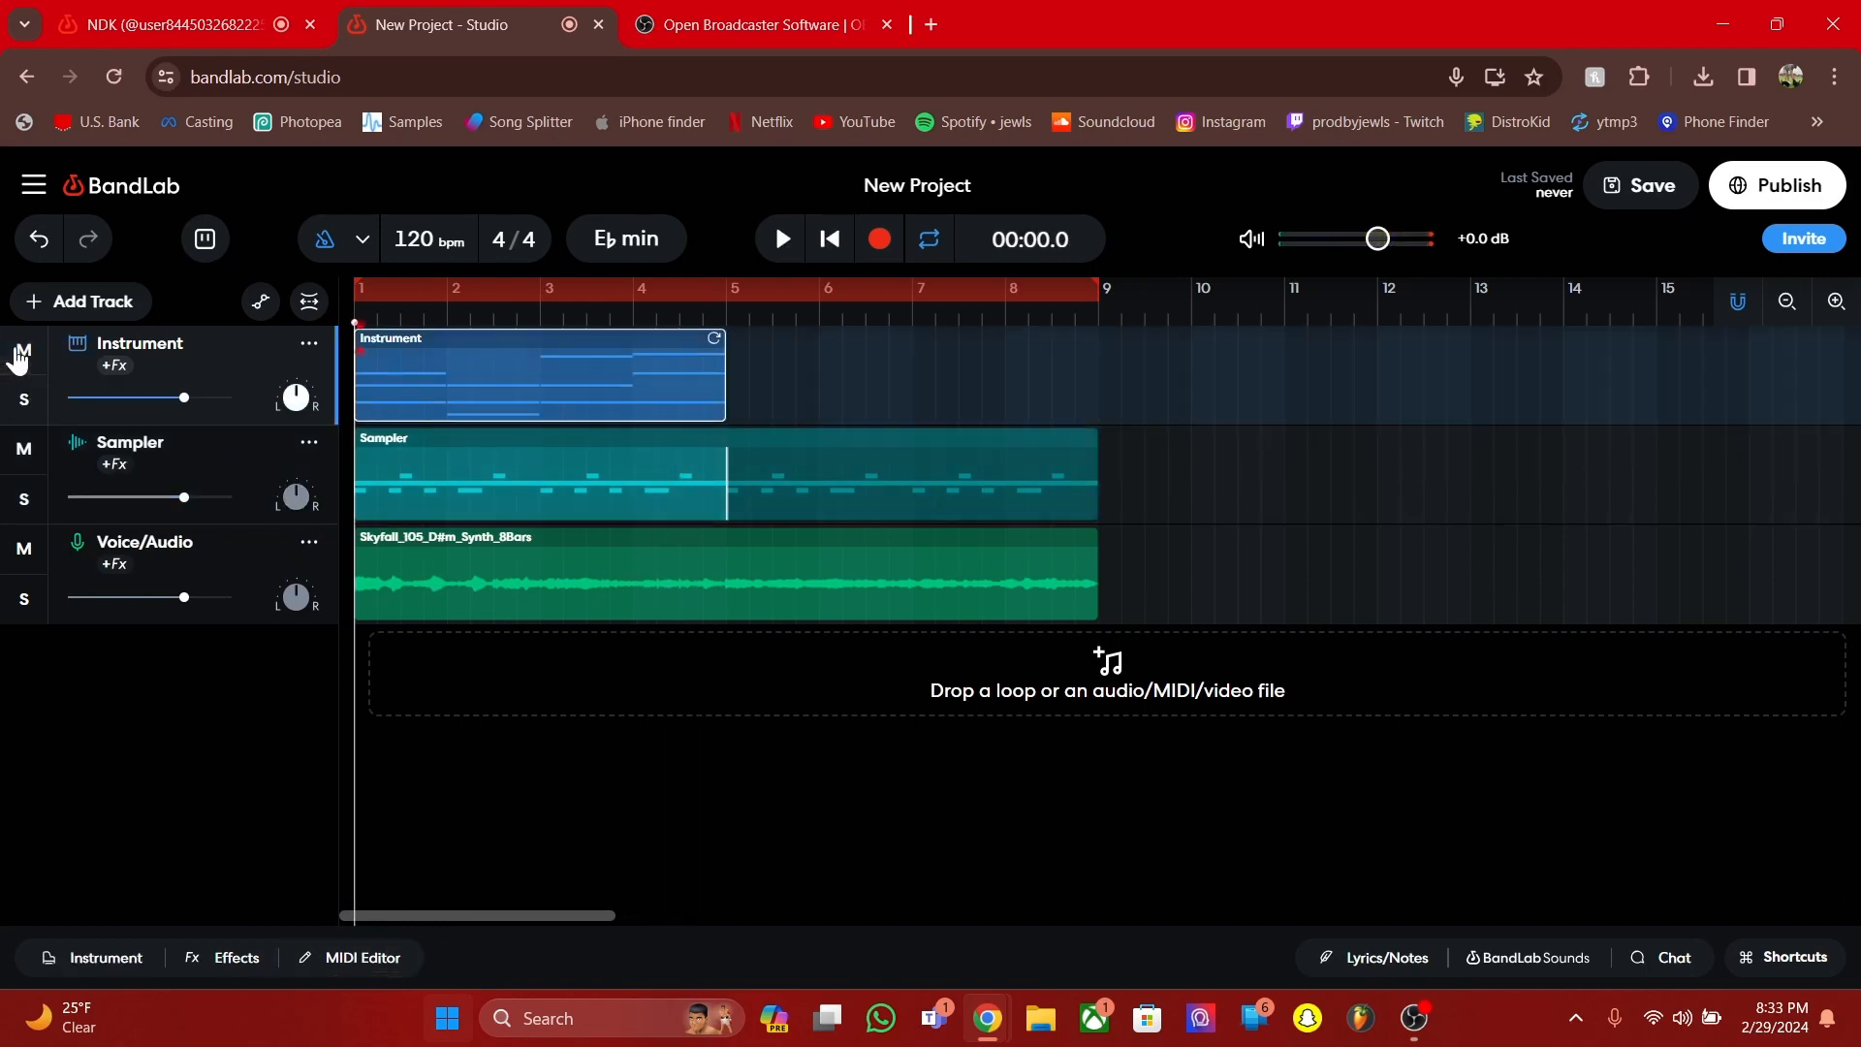
Mute the Voice/Audio track and unmute it again
{"action": "left_click", "coordinate": [24, 550]}
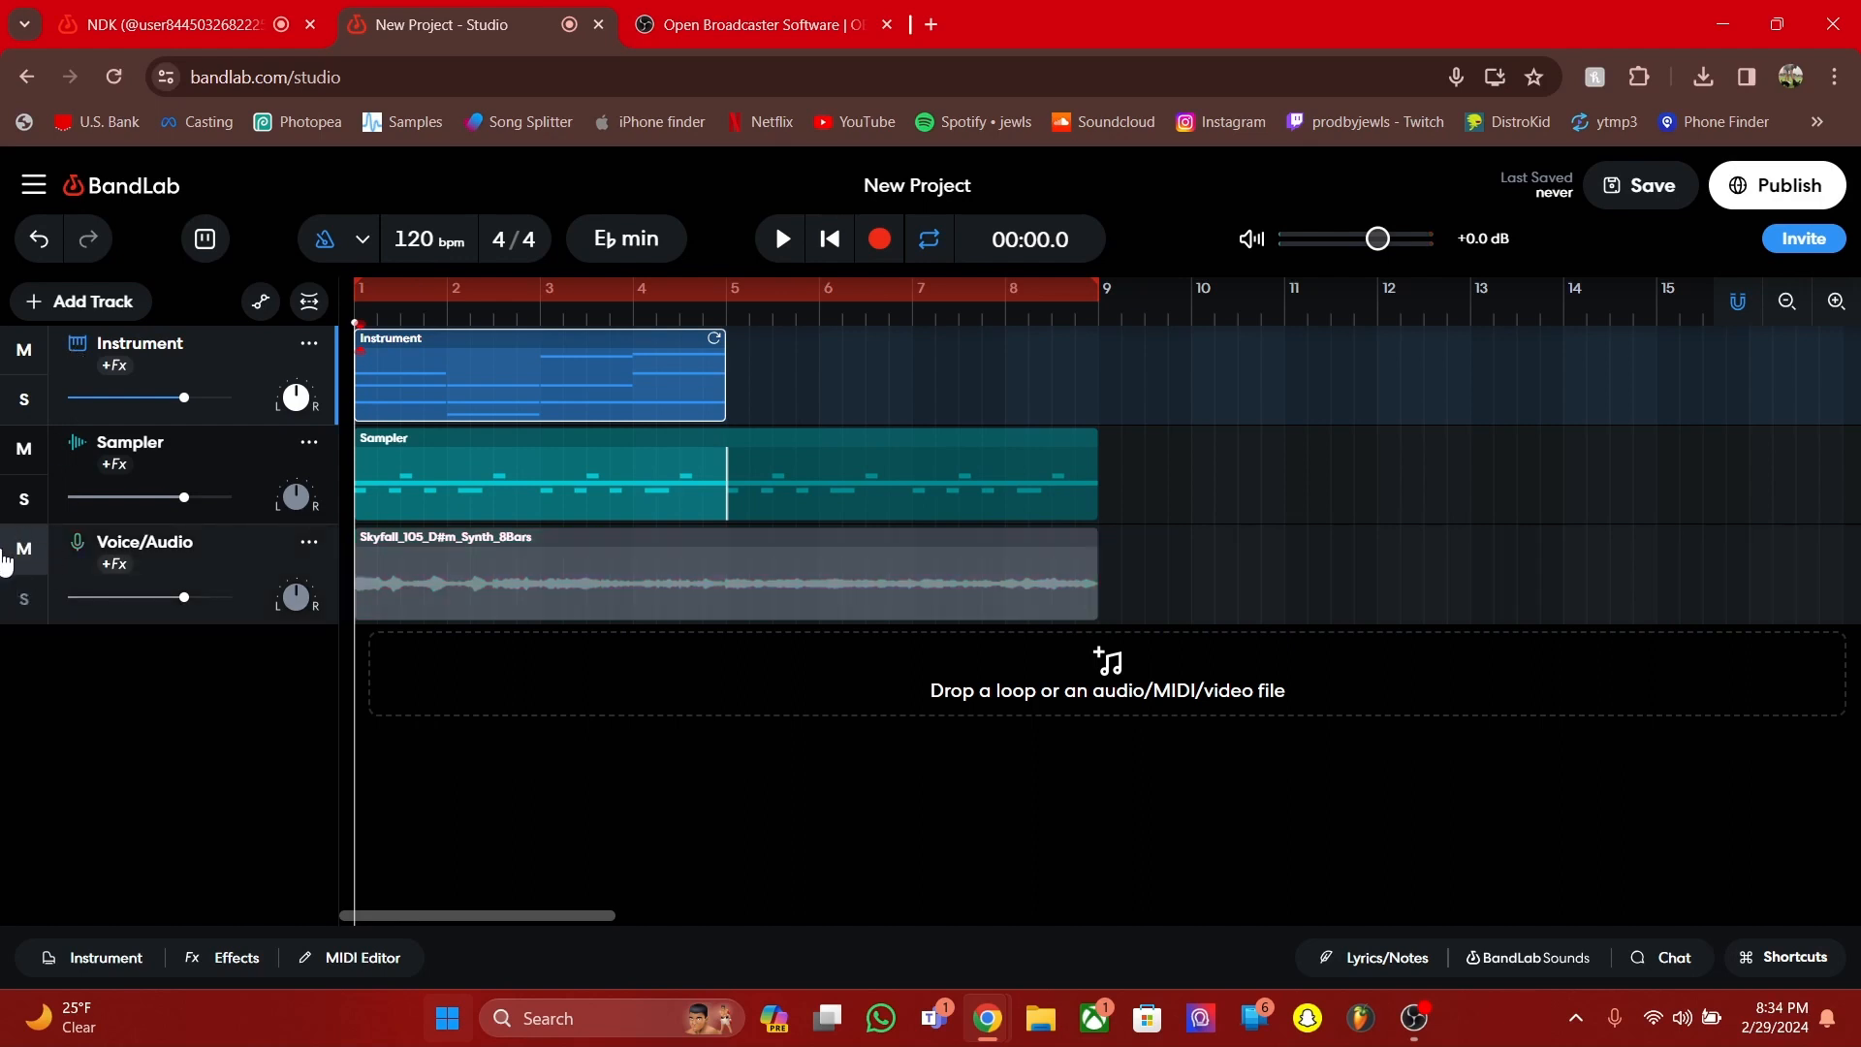
{"action": "left_click", "coordinate": [22, 548]}
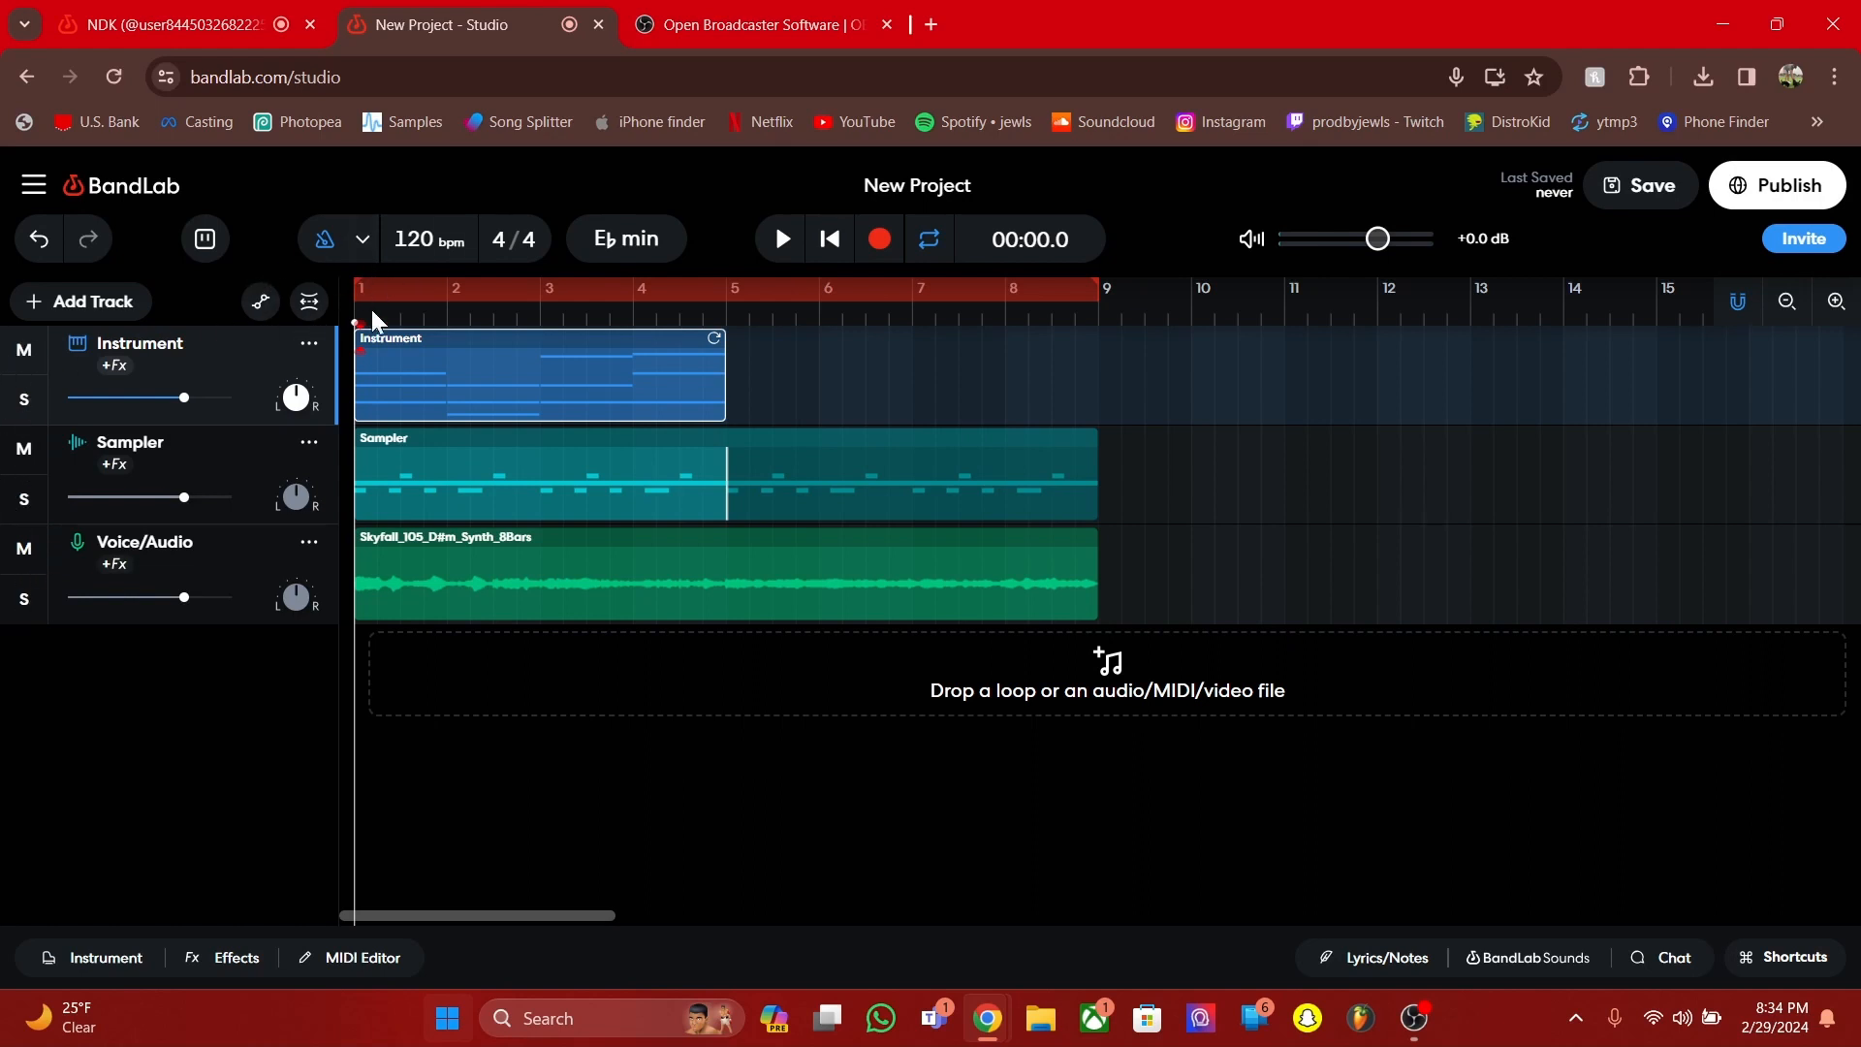
Mute the Instrument track, play the beat without it, and unmute the track
{"action": "left_click", "coordinate": [26, 351]}
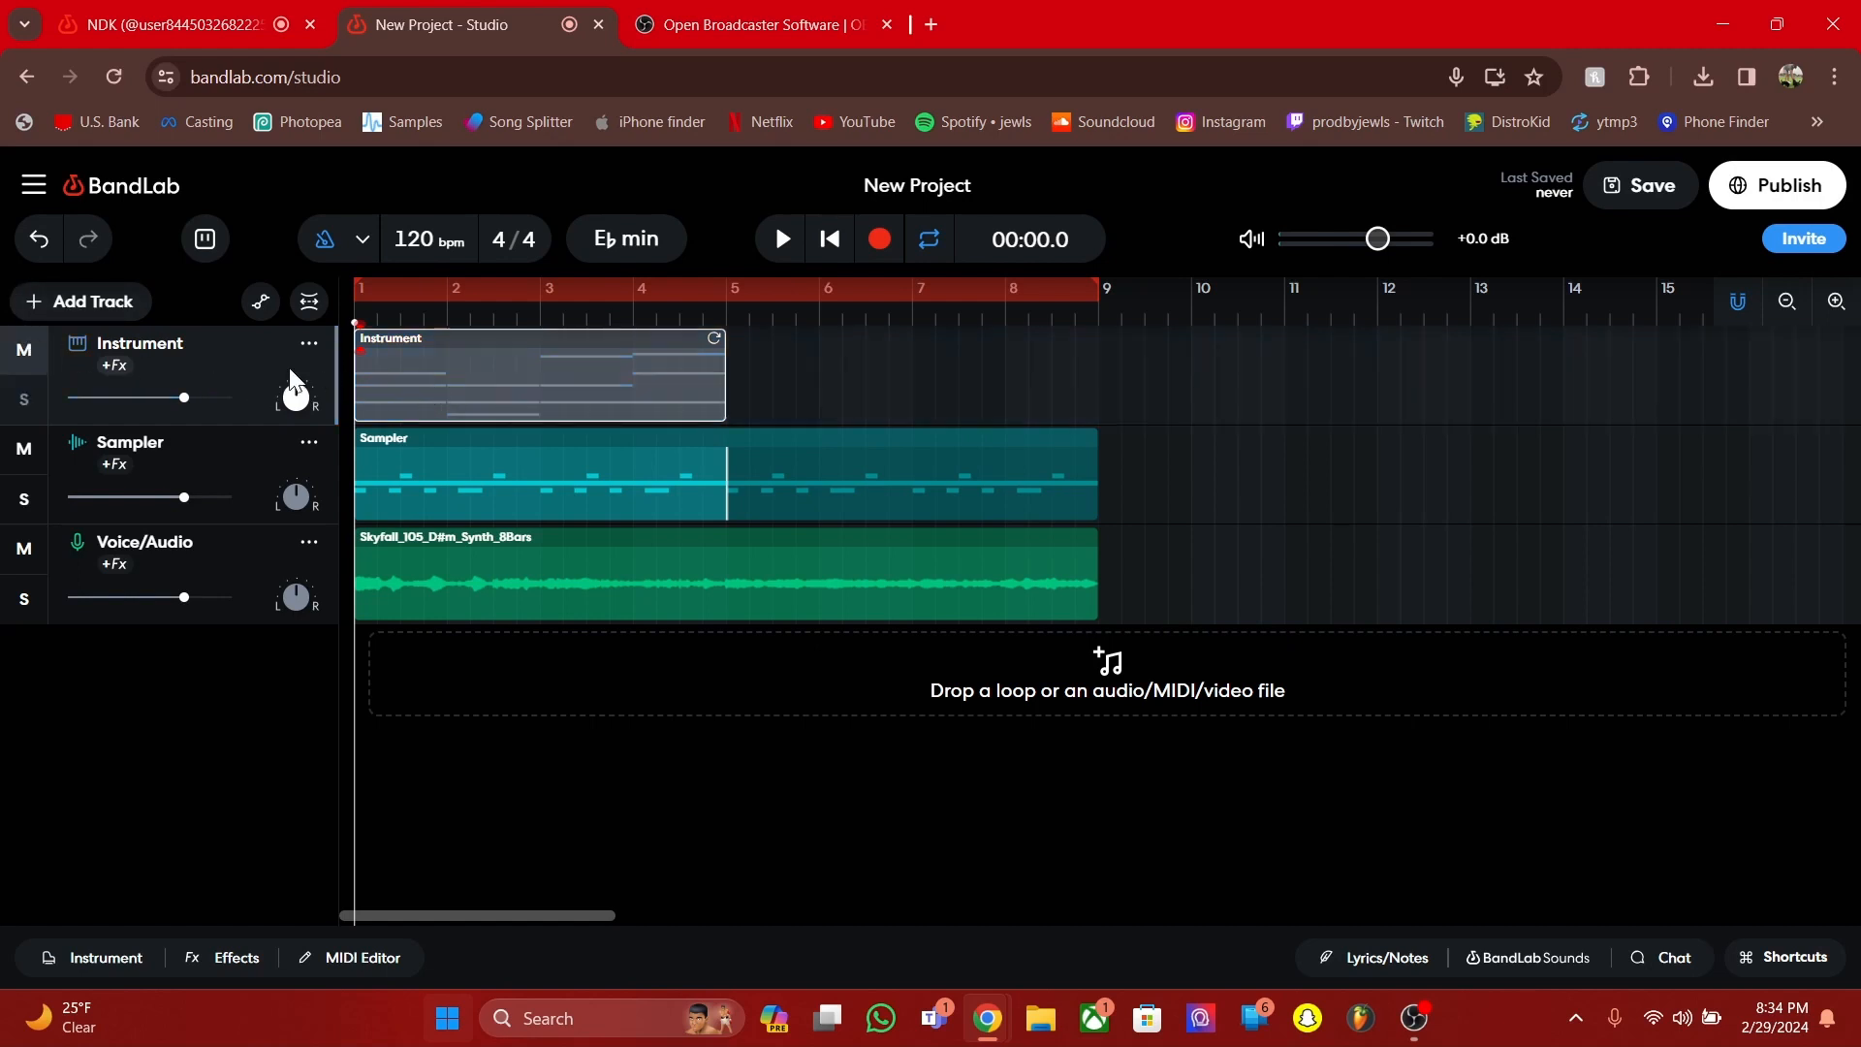
{"action": "left_click", "coordinate": [38, 350]}
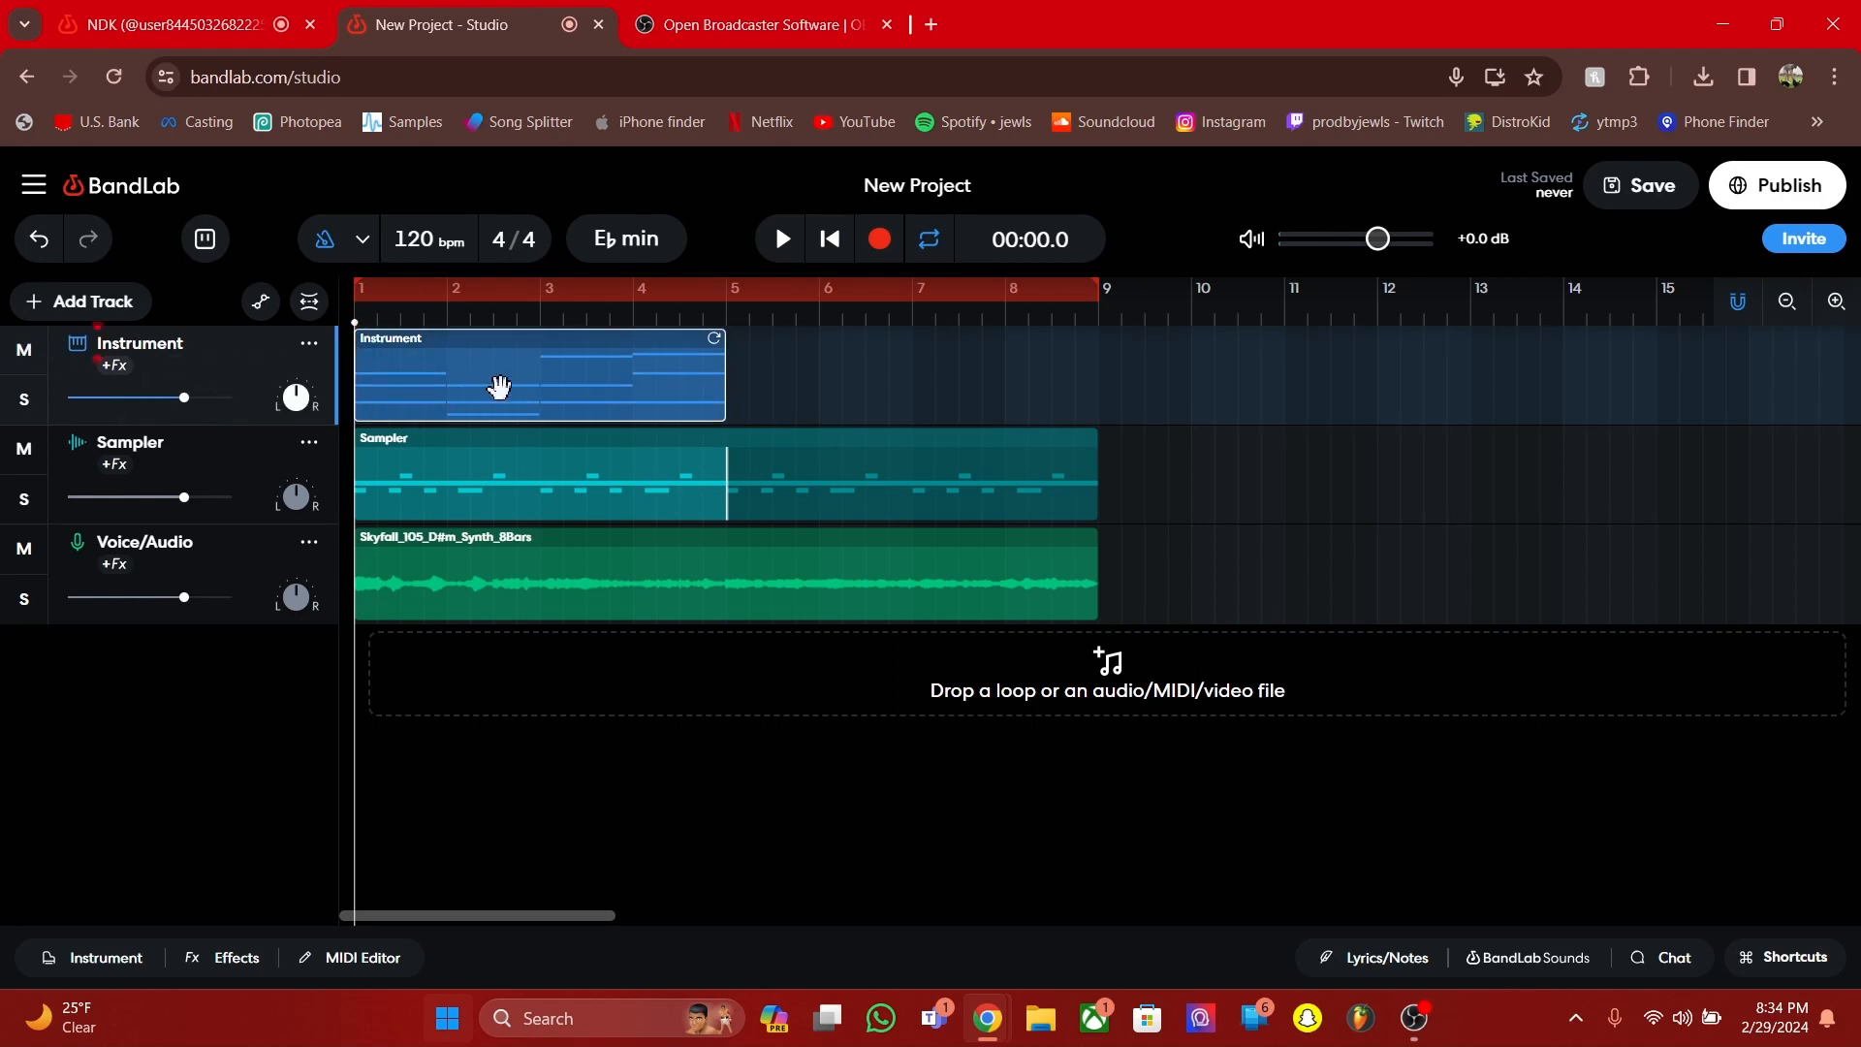
{"action": "left_click", "coordinate": [29, 354]}
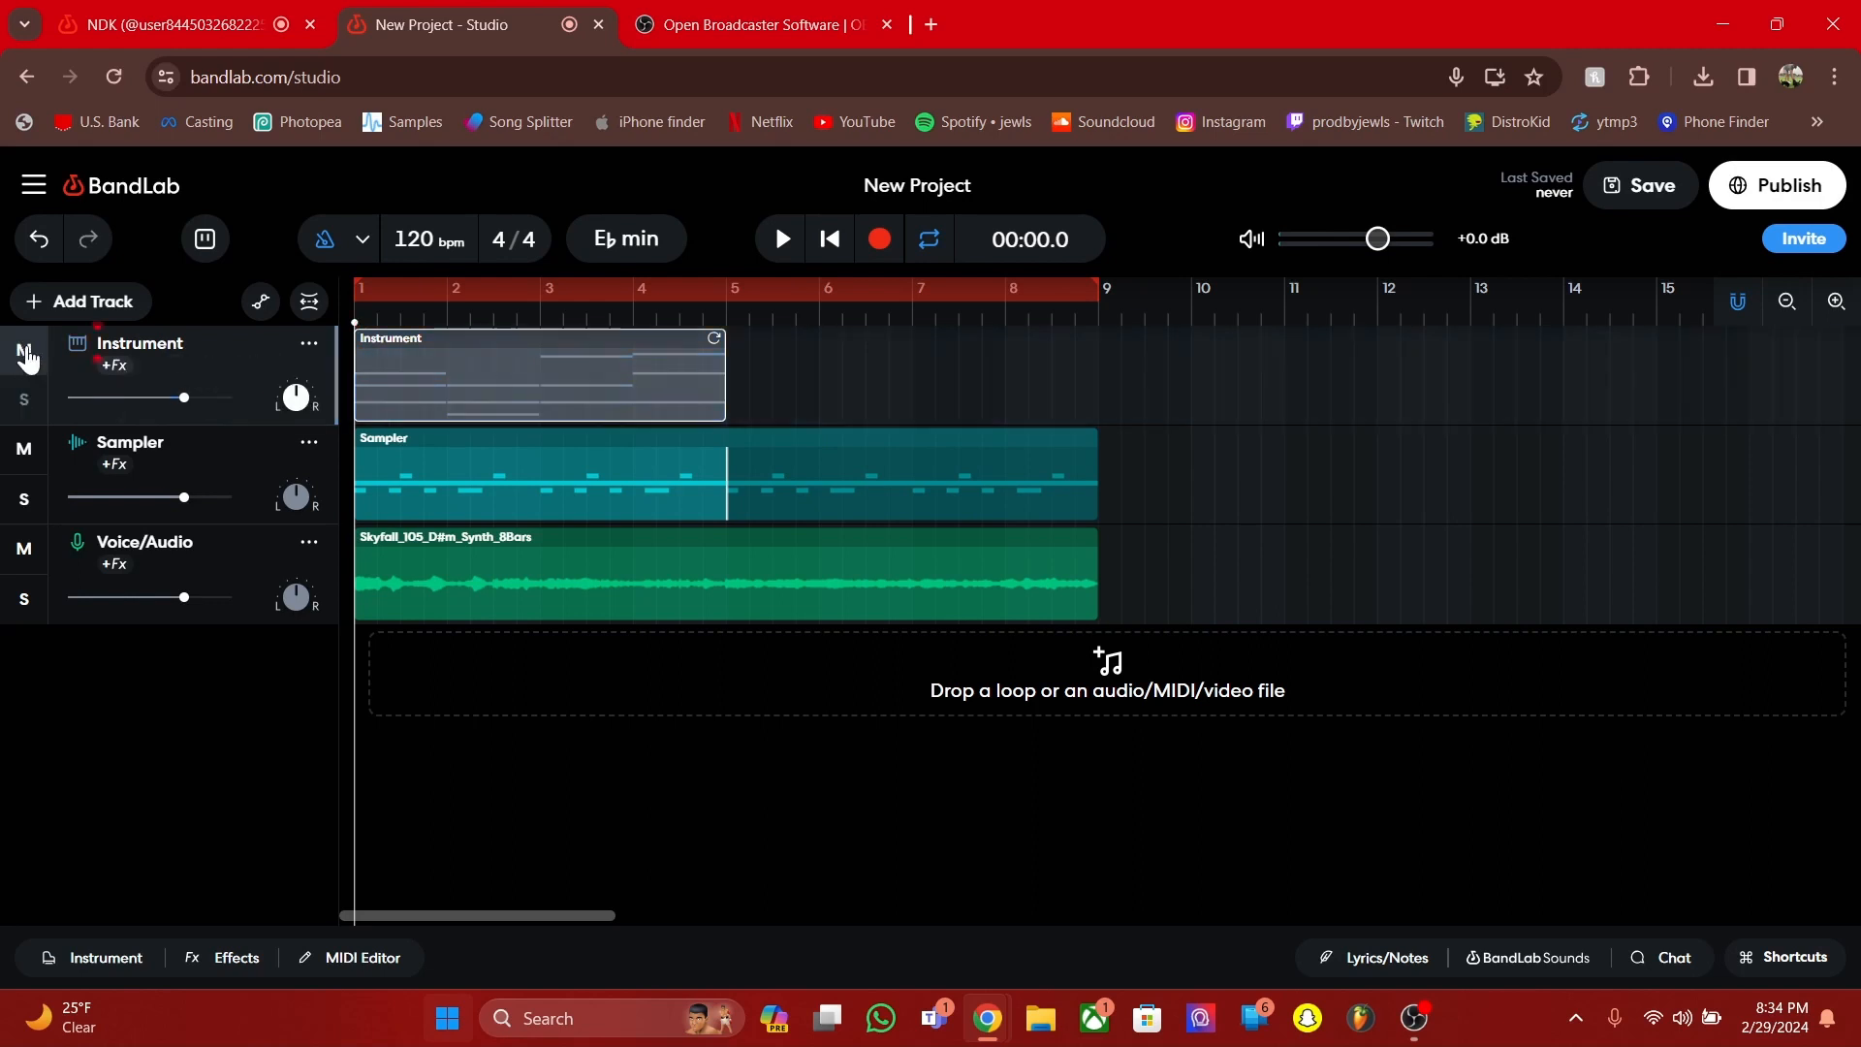
{"action": "key", "text": "space"}
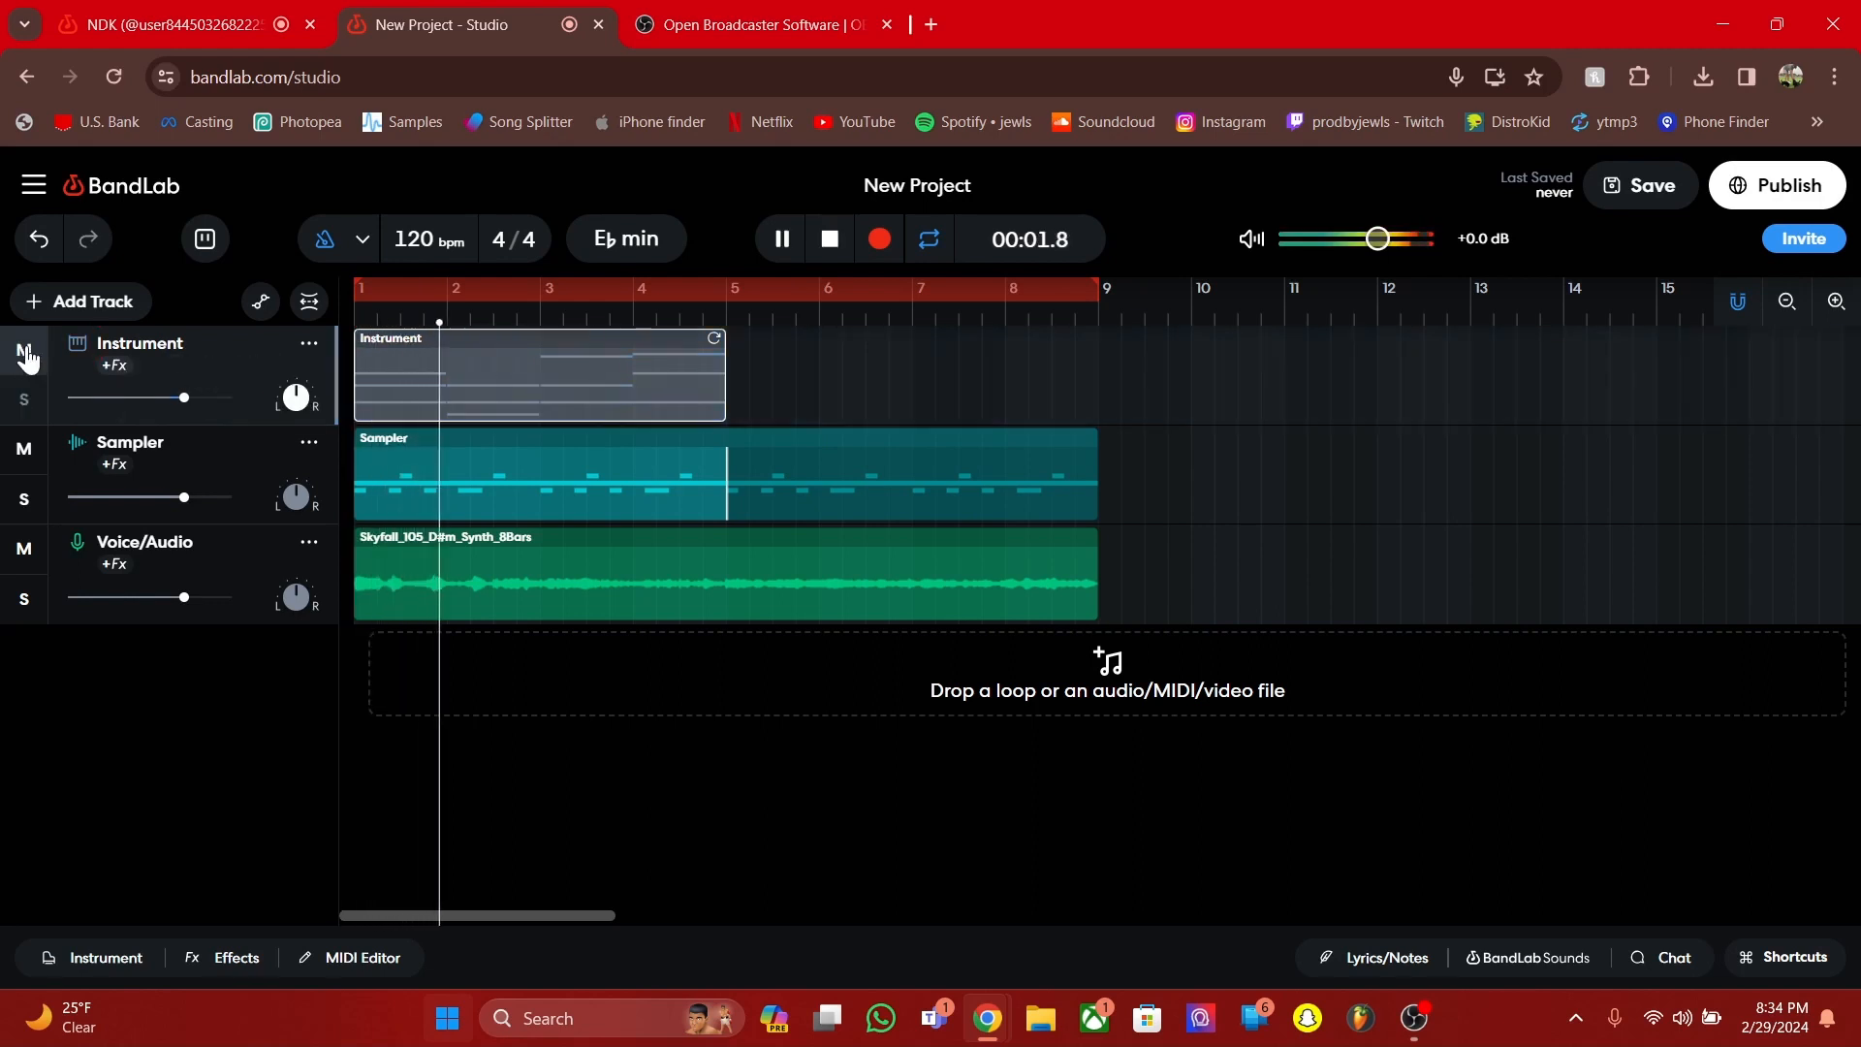
{"action": "key", "text": "space"}
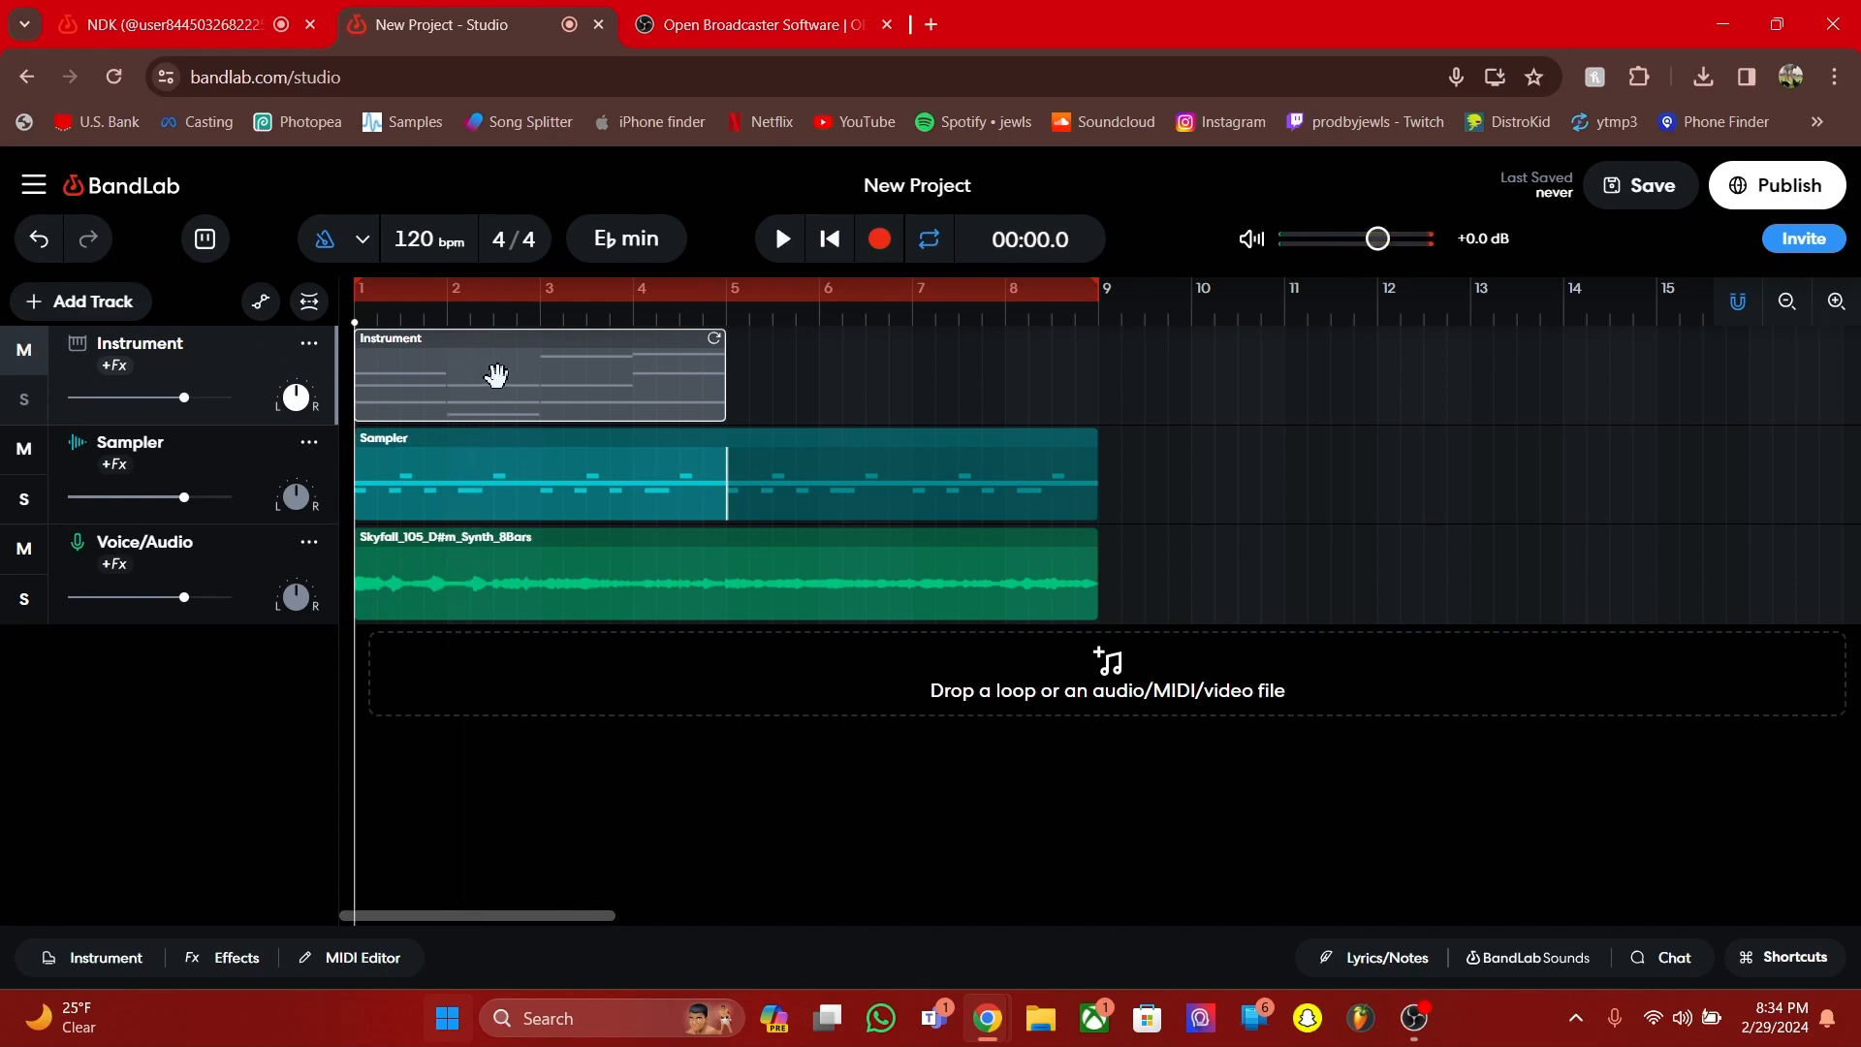
{"action": "left_click", "coordinate": [27, 366]}
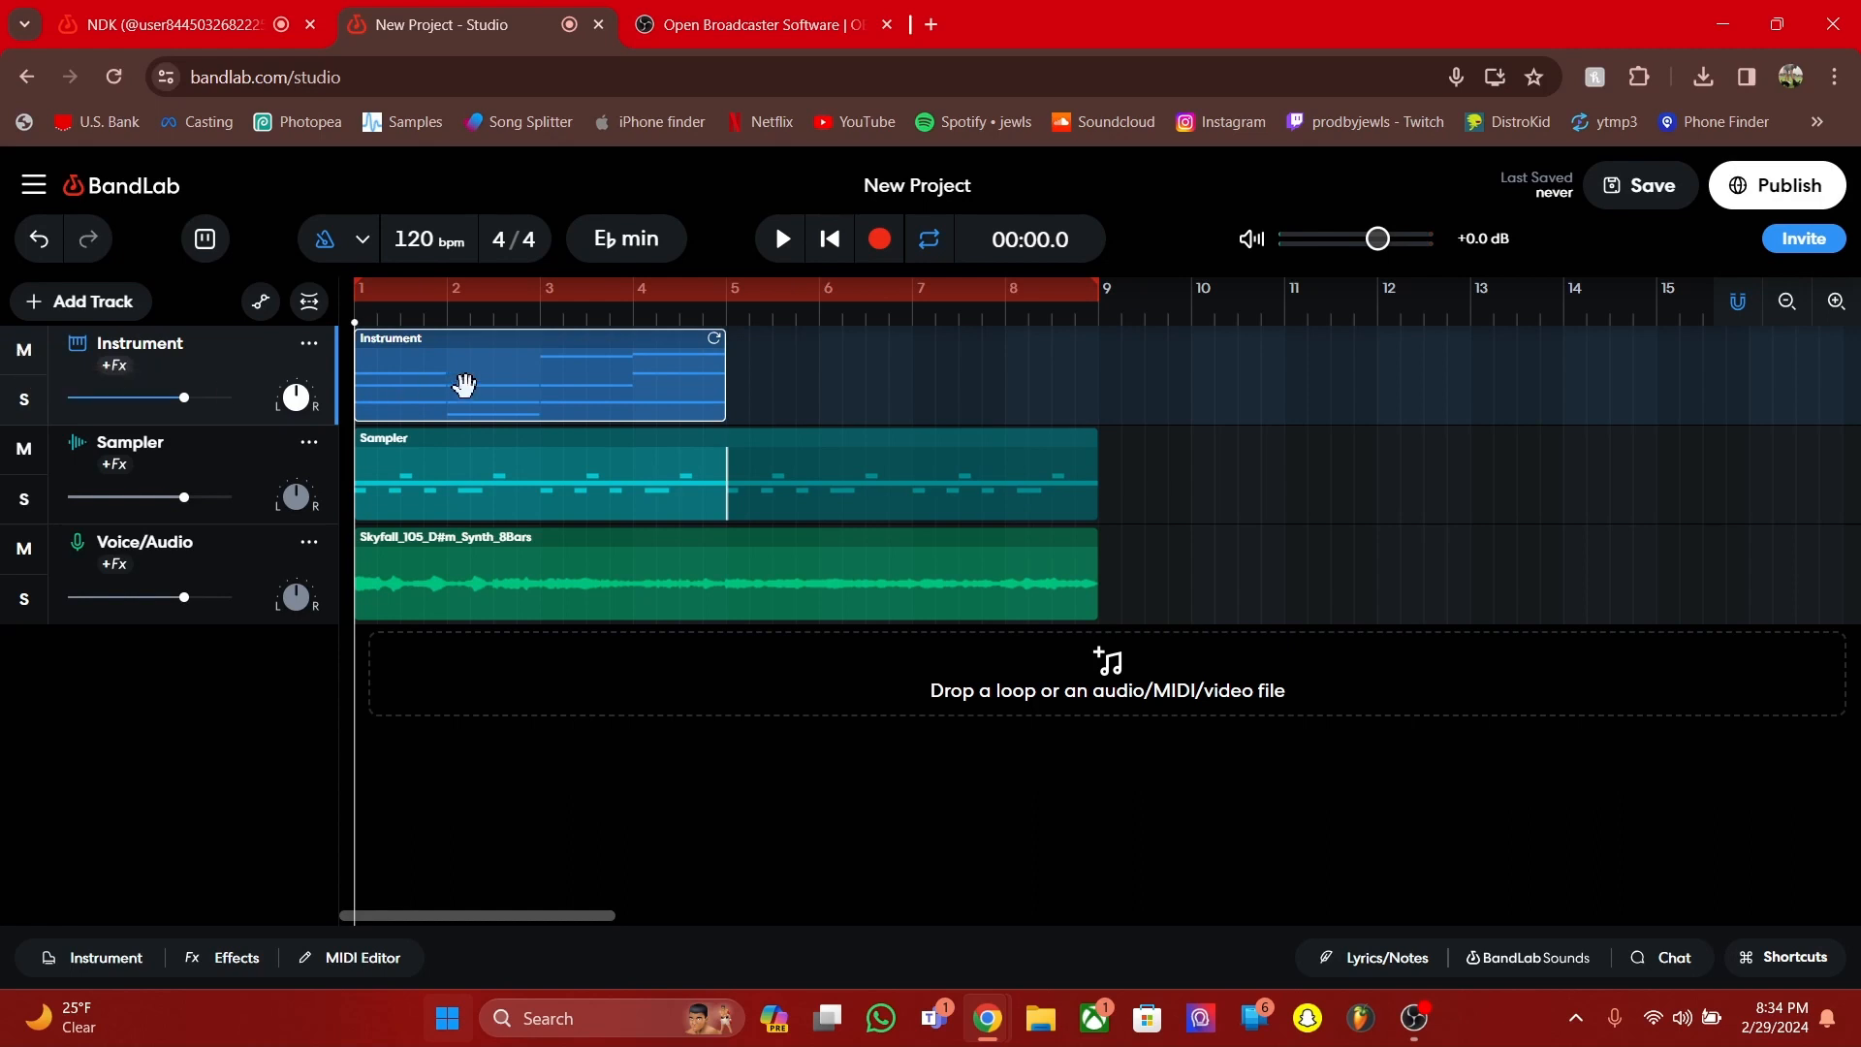
Play the beat with the Voice/Audio track muted, stop playback, and unmute that track
{"action": "key", "text": "space"}
{"action": "key", "text": "space"}
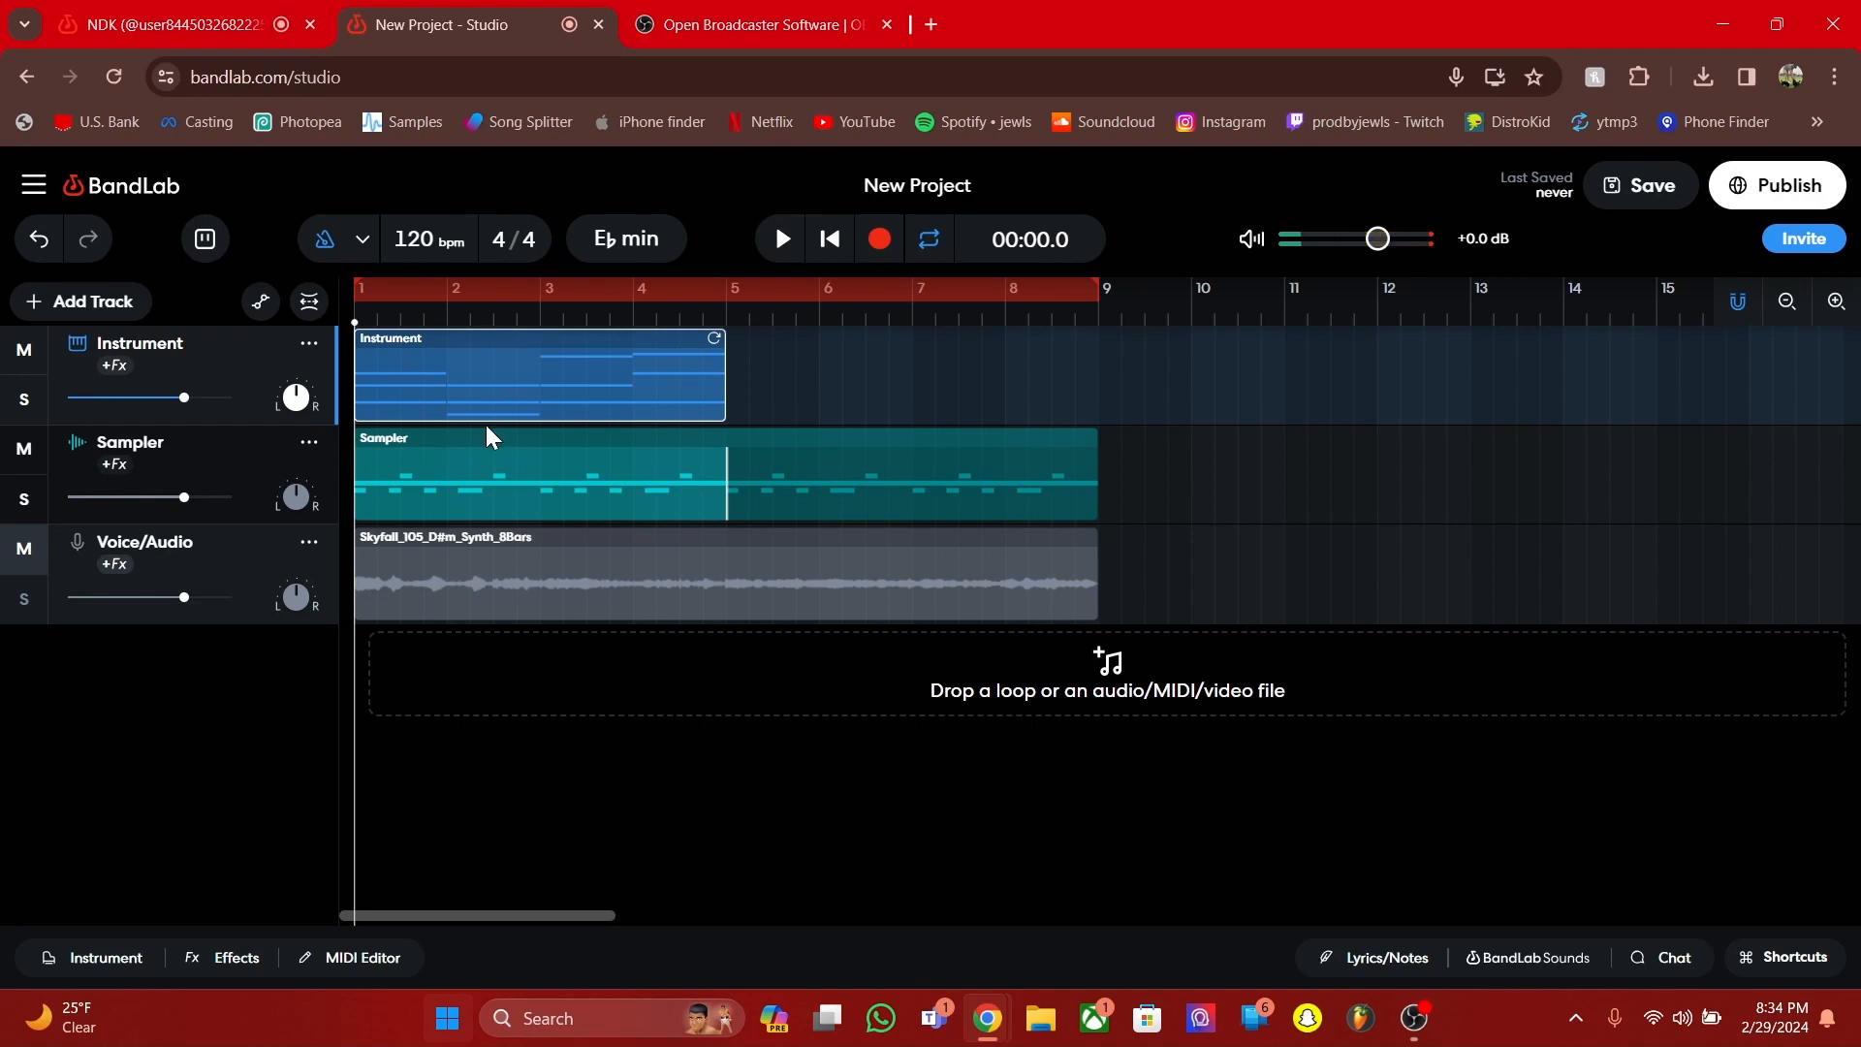
{"action": "left_click", "coordinate": [29, 561]}
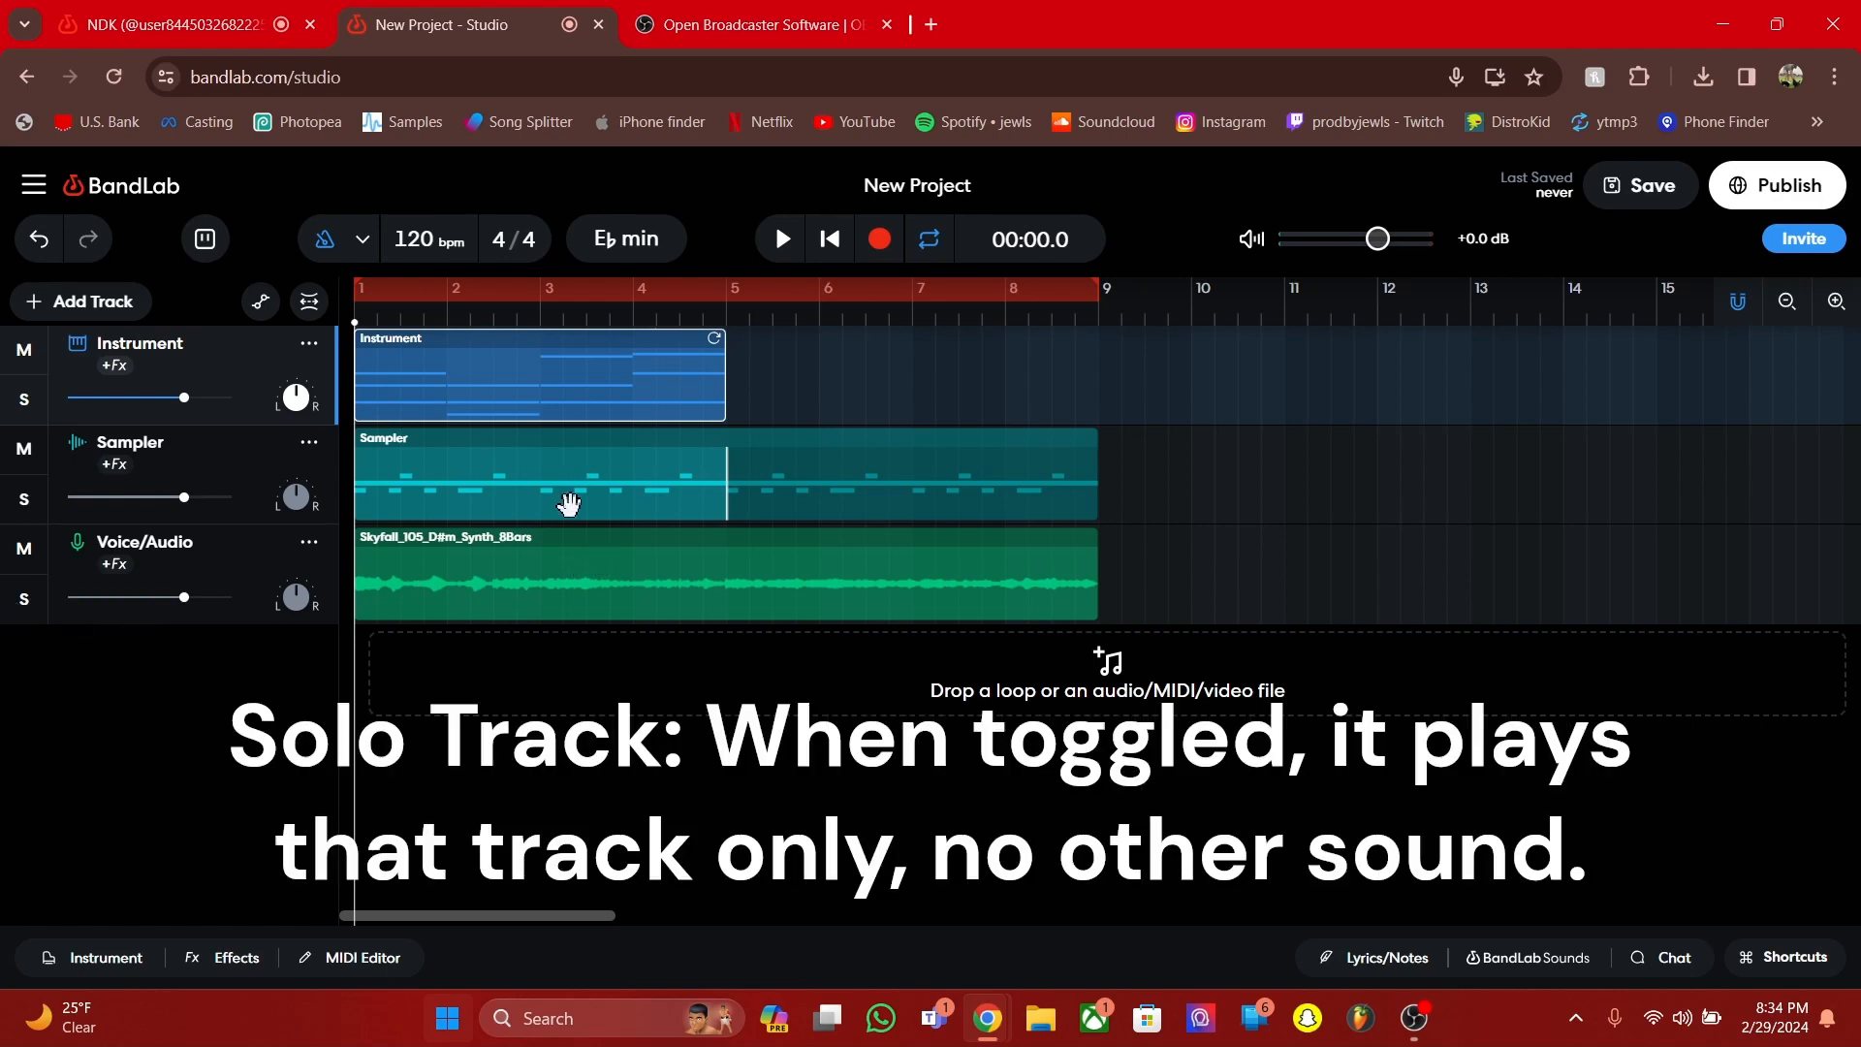
Solo the Voice/Audio track, start playback from bar 1, and solo the Instrument track as well
{"action": "left_click", "coordinate": [28, 601]}
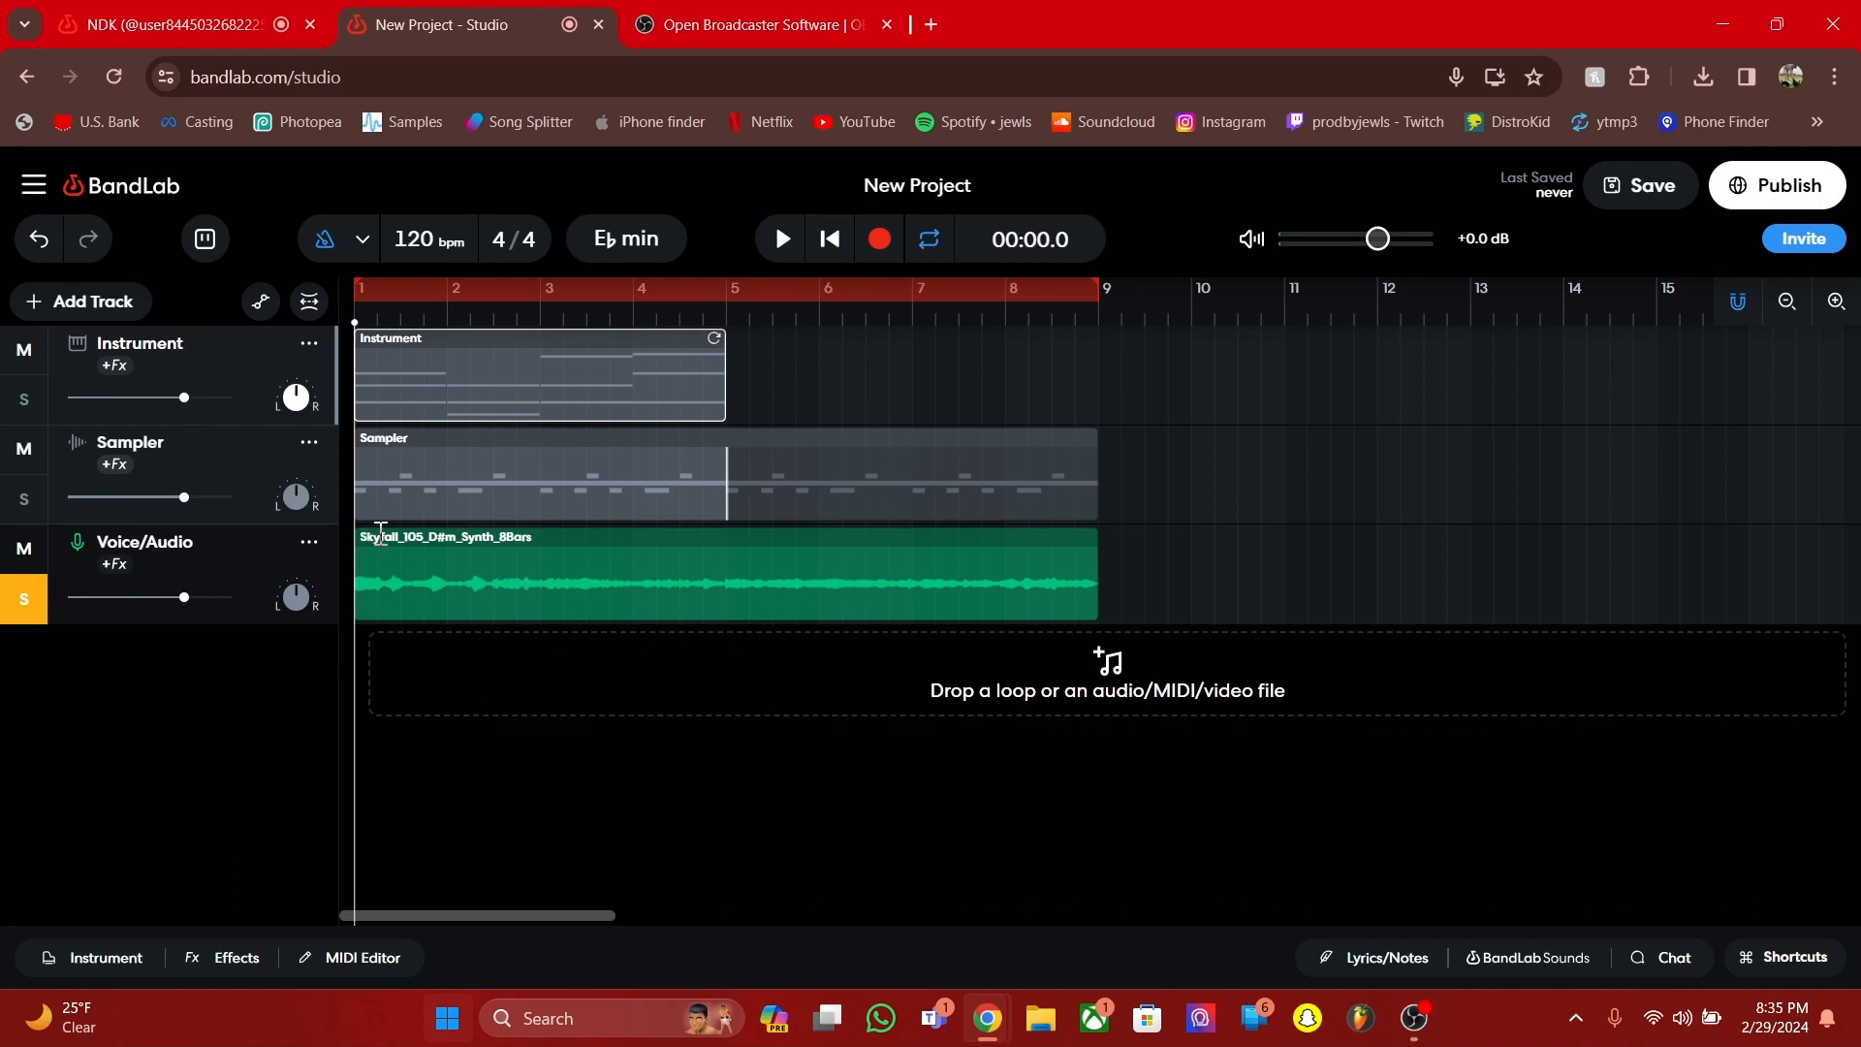
{"action": "key", "text": "space"}
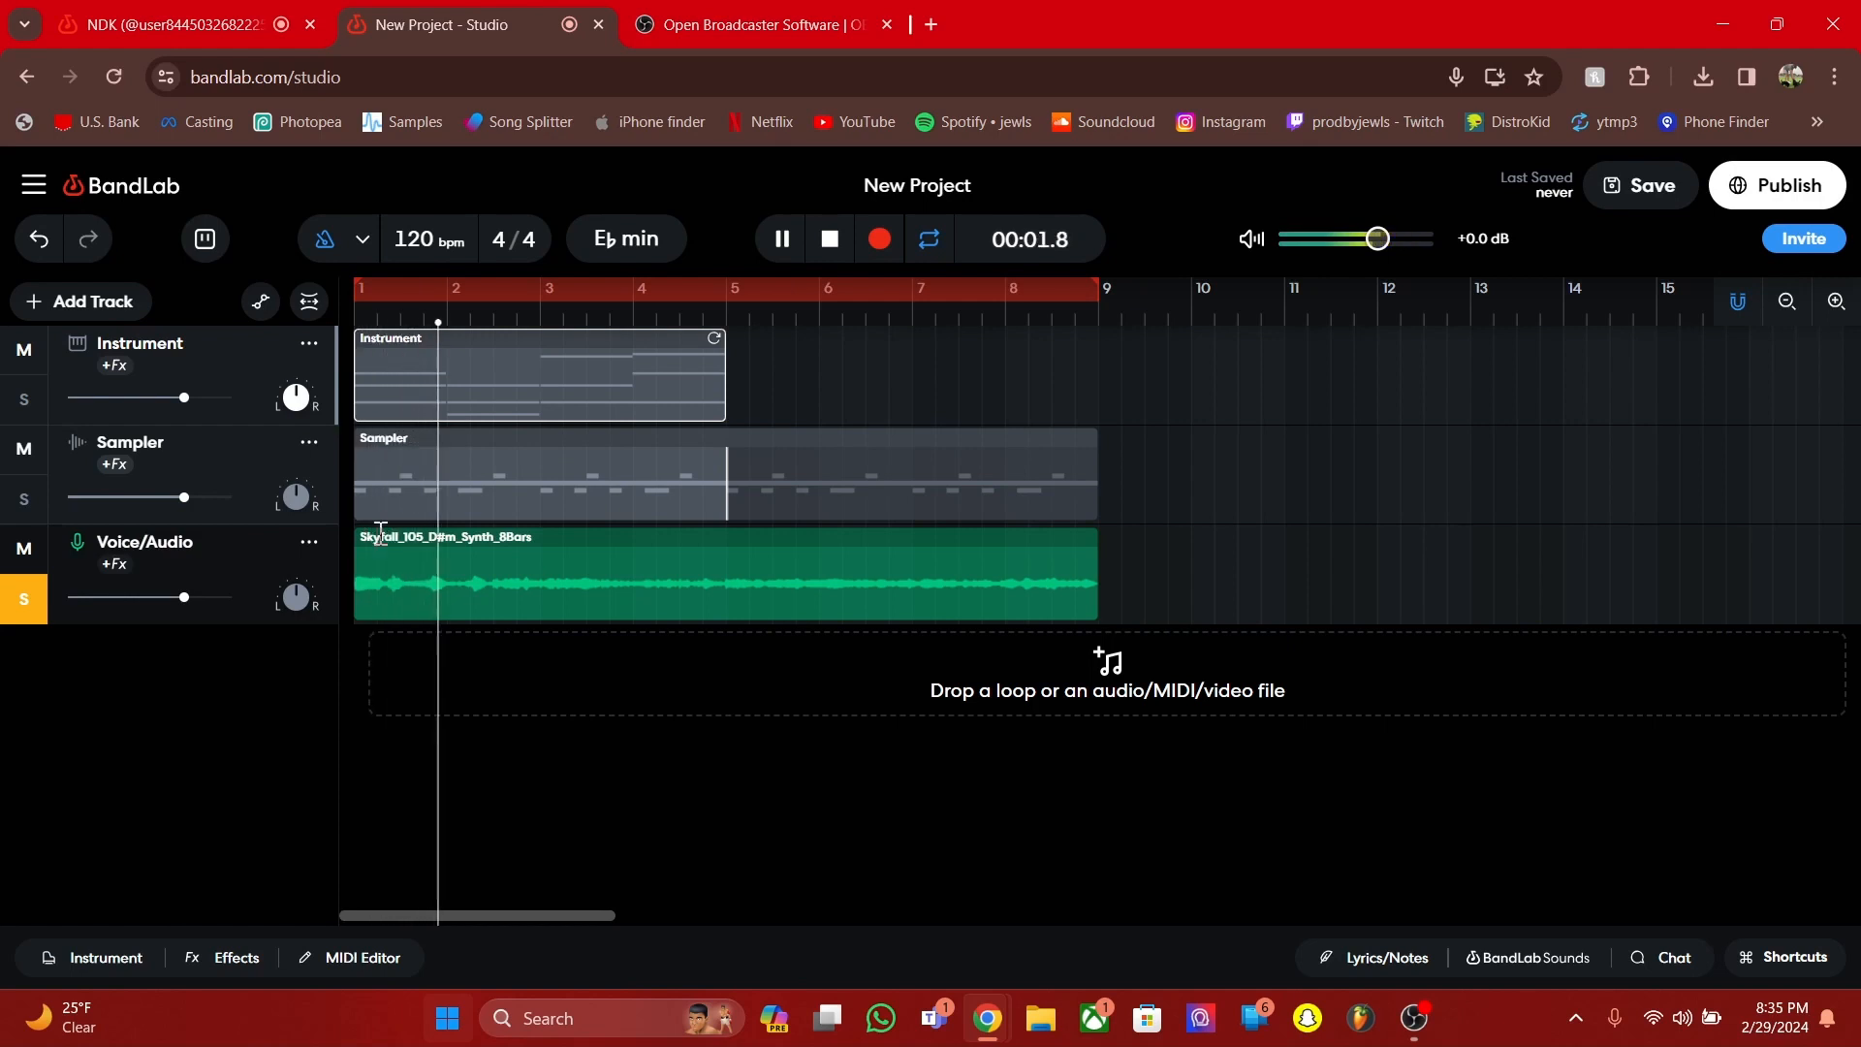
{"action": "left_click", "coordinate": [12, 405]}
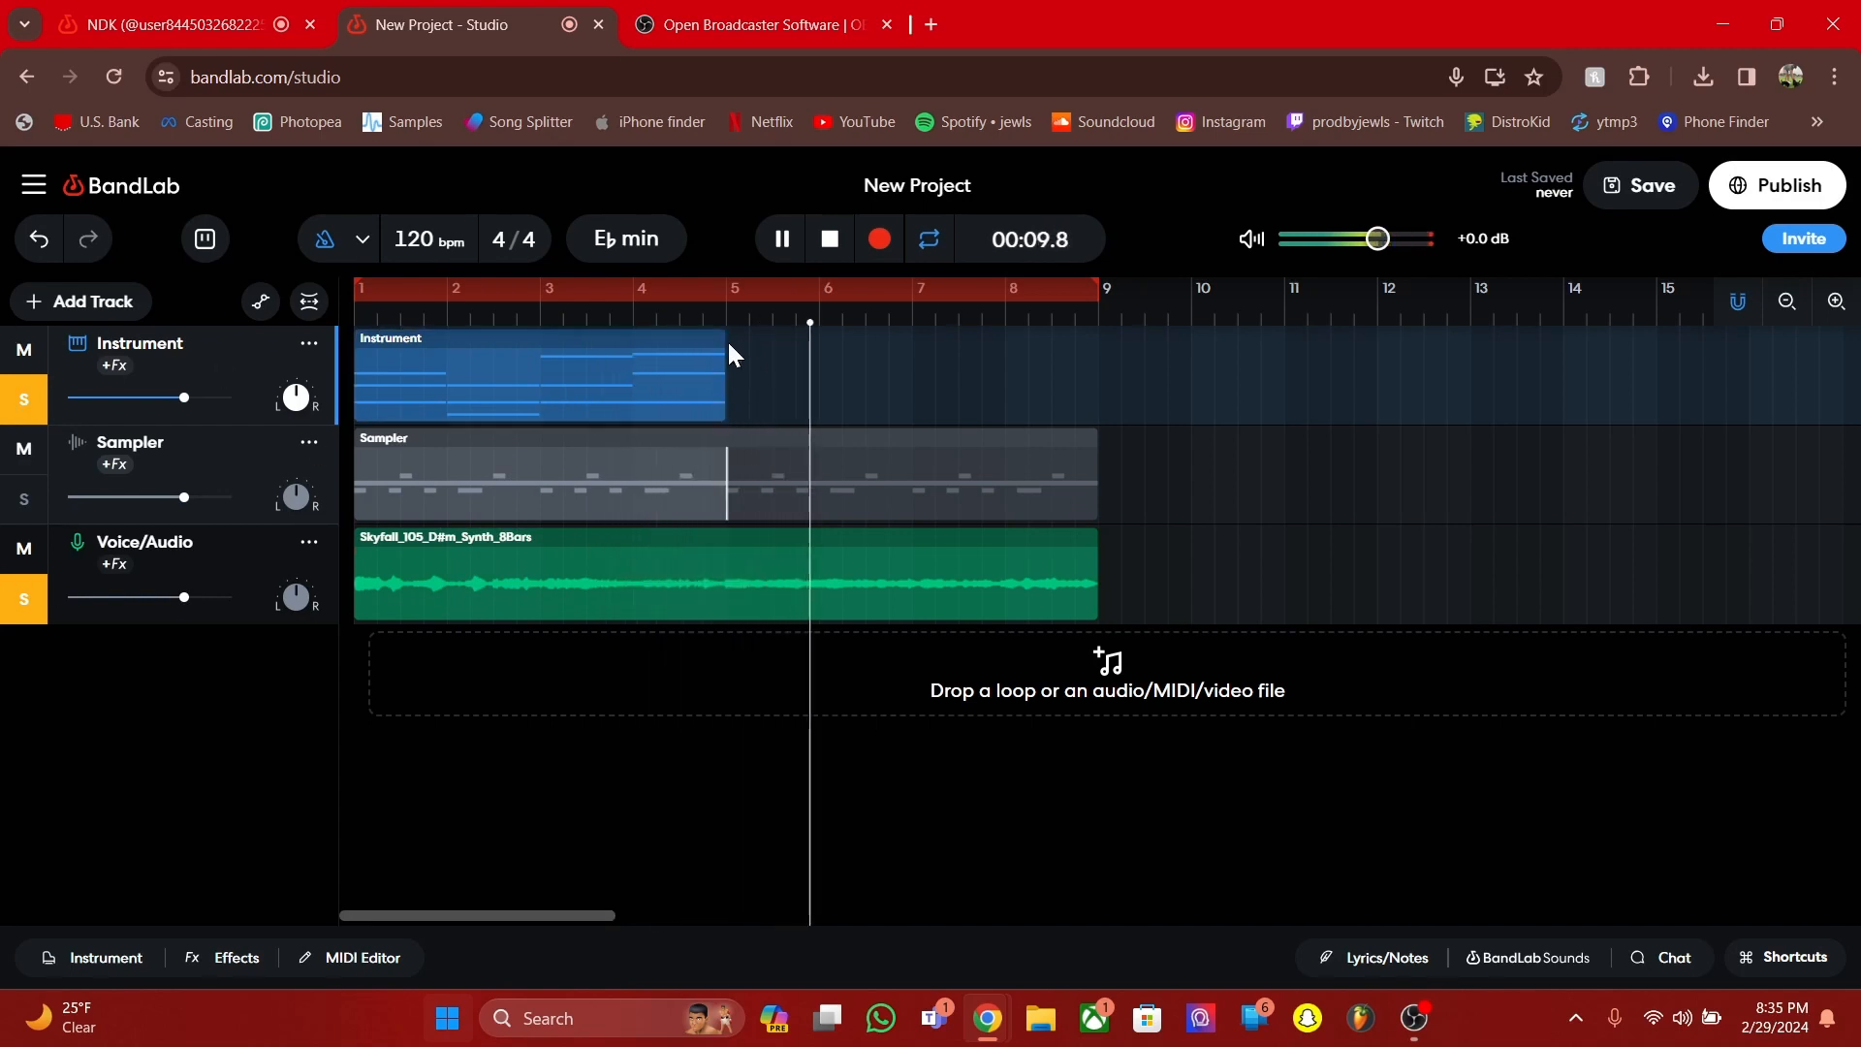
Repeat the Instrument region out to bar 9, stop playback, and shorten the region back to bar 5
{"action": "left_click_drag", "start_coordinate": [729, 352], "coordinate": [1085, 351]}
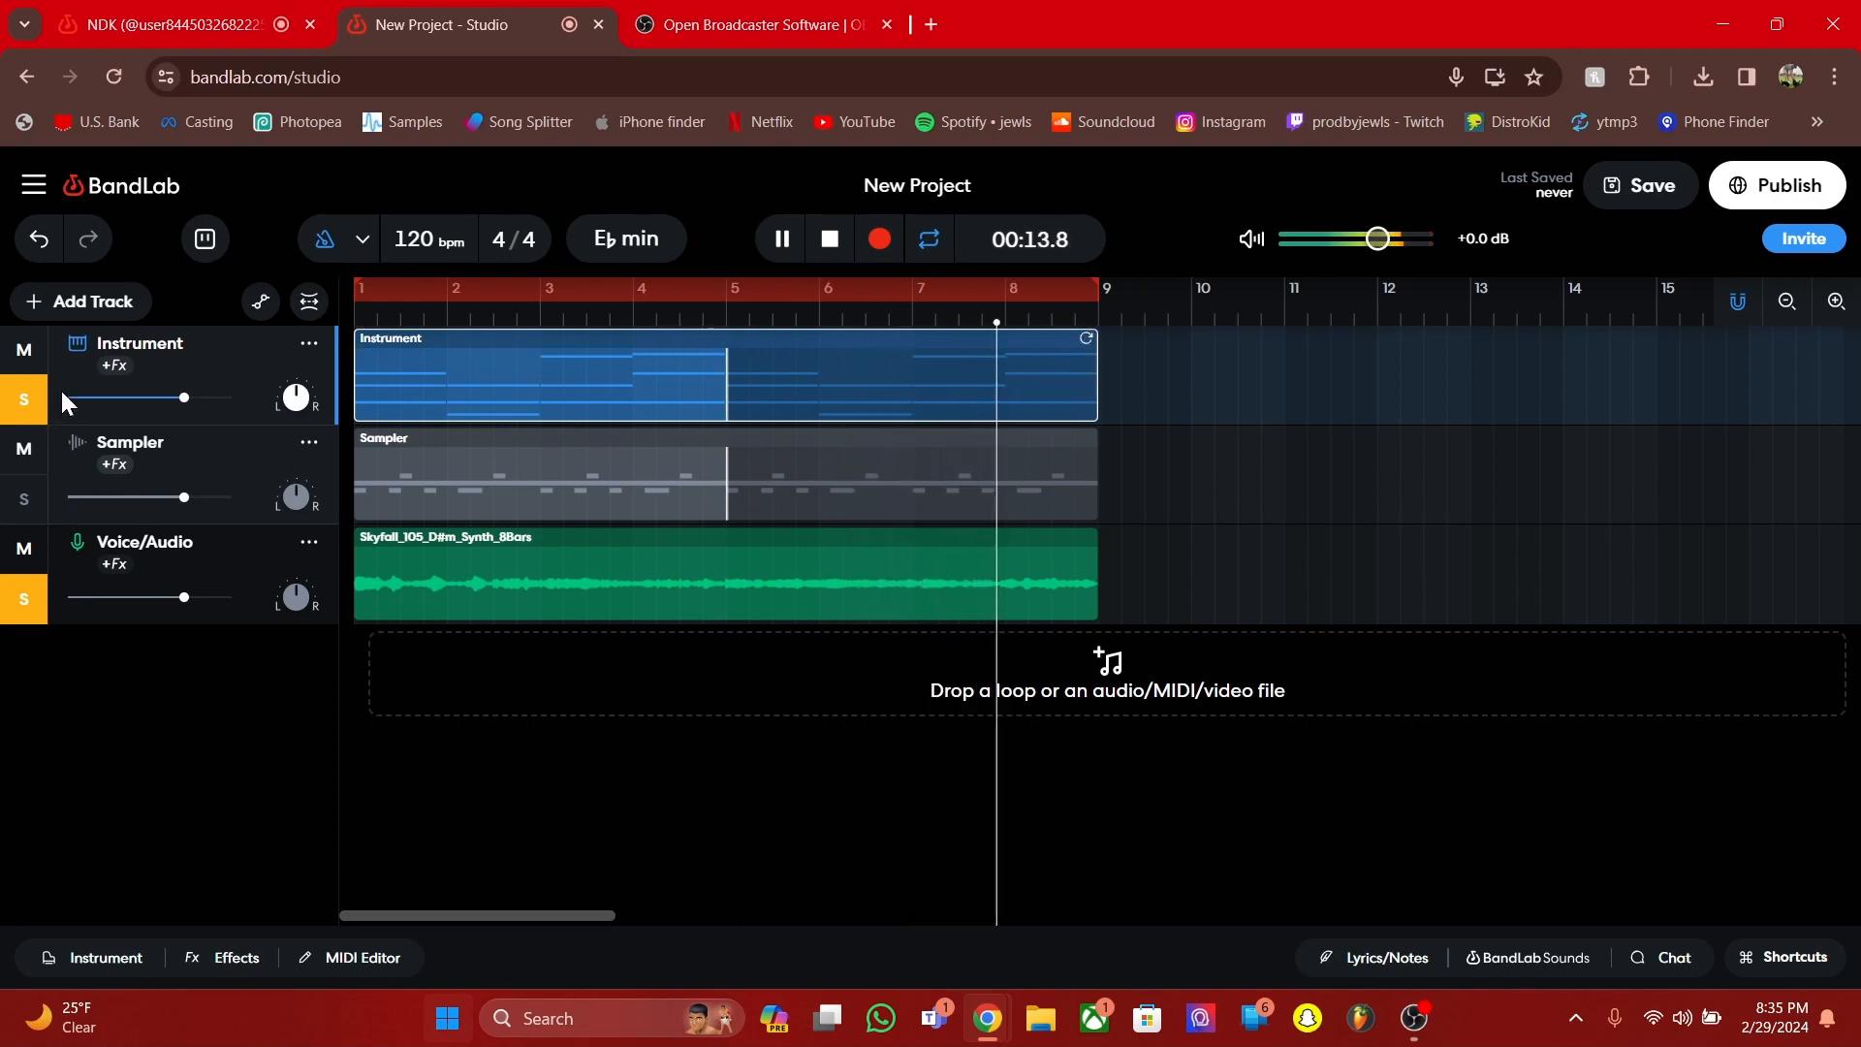
{"action": "key", "text": "space"}
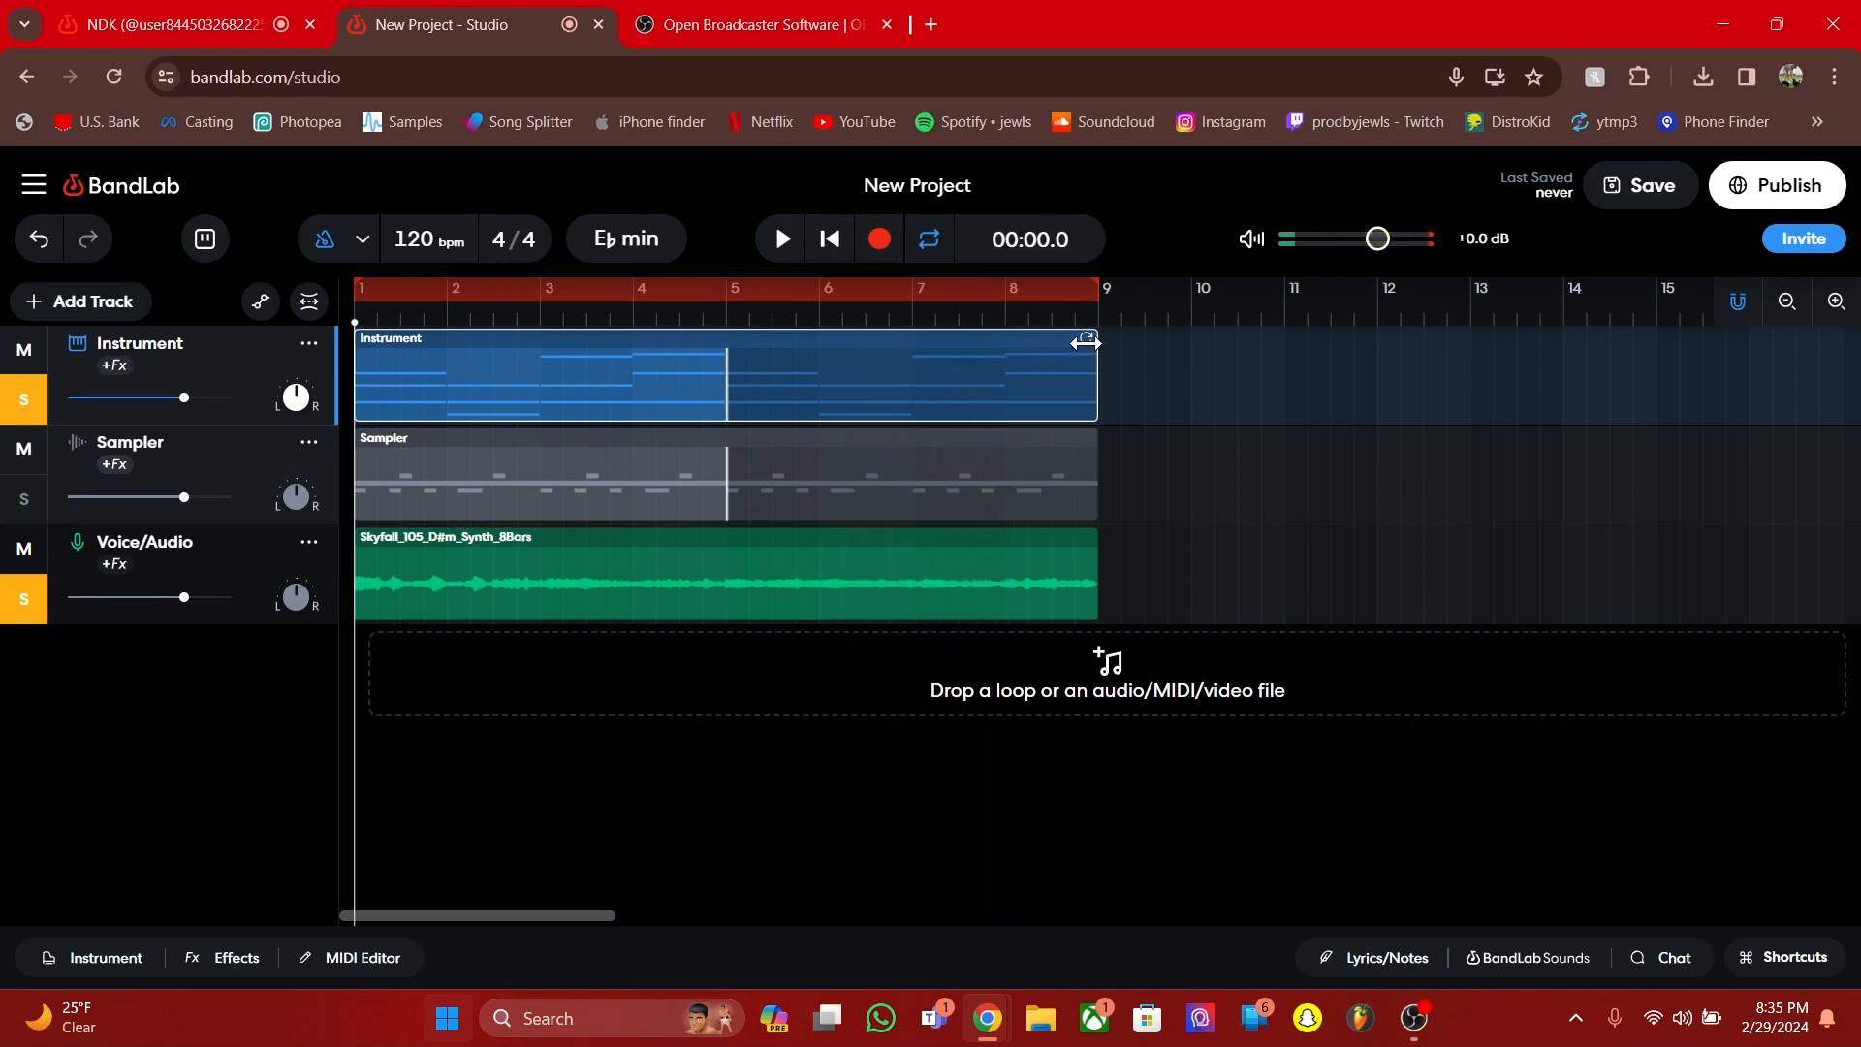
{"action": "left_click_drag", "start_coordinate": [1085, 342], "coordinate": [712, 342]}
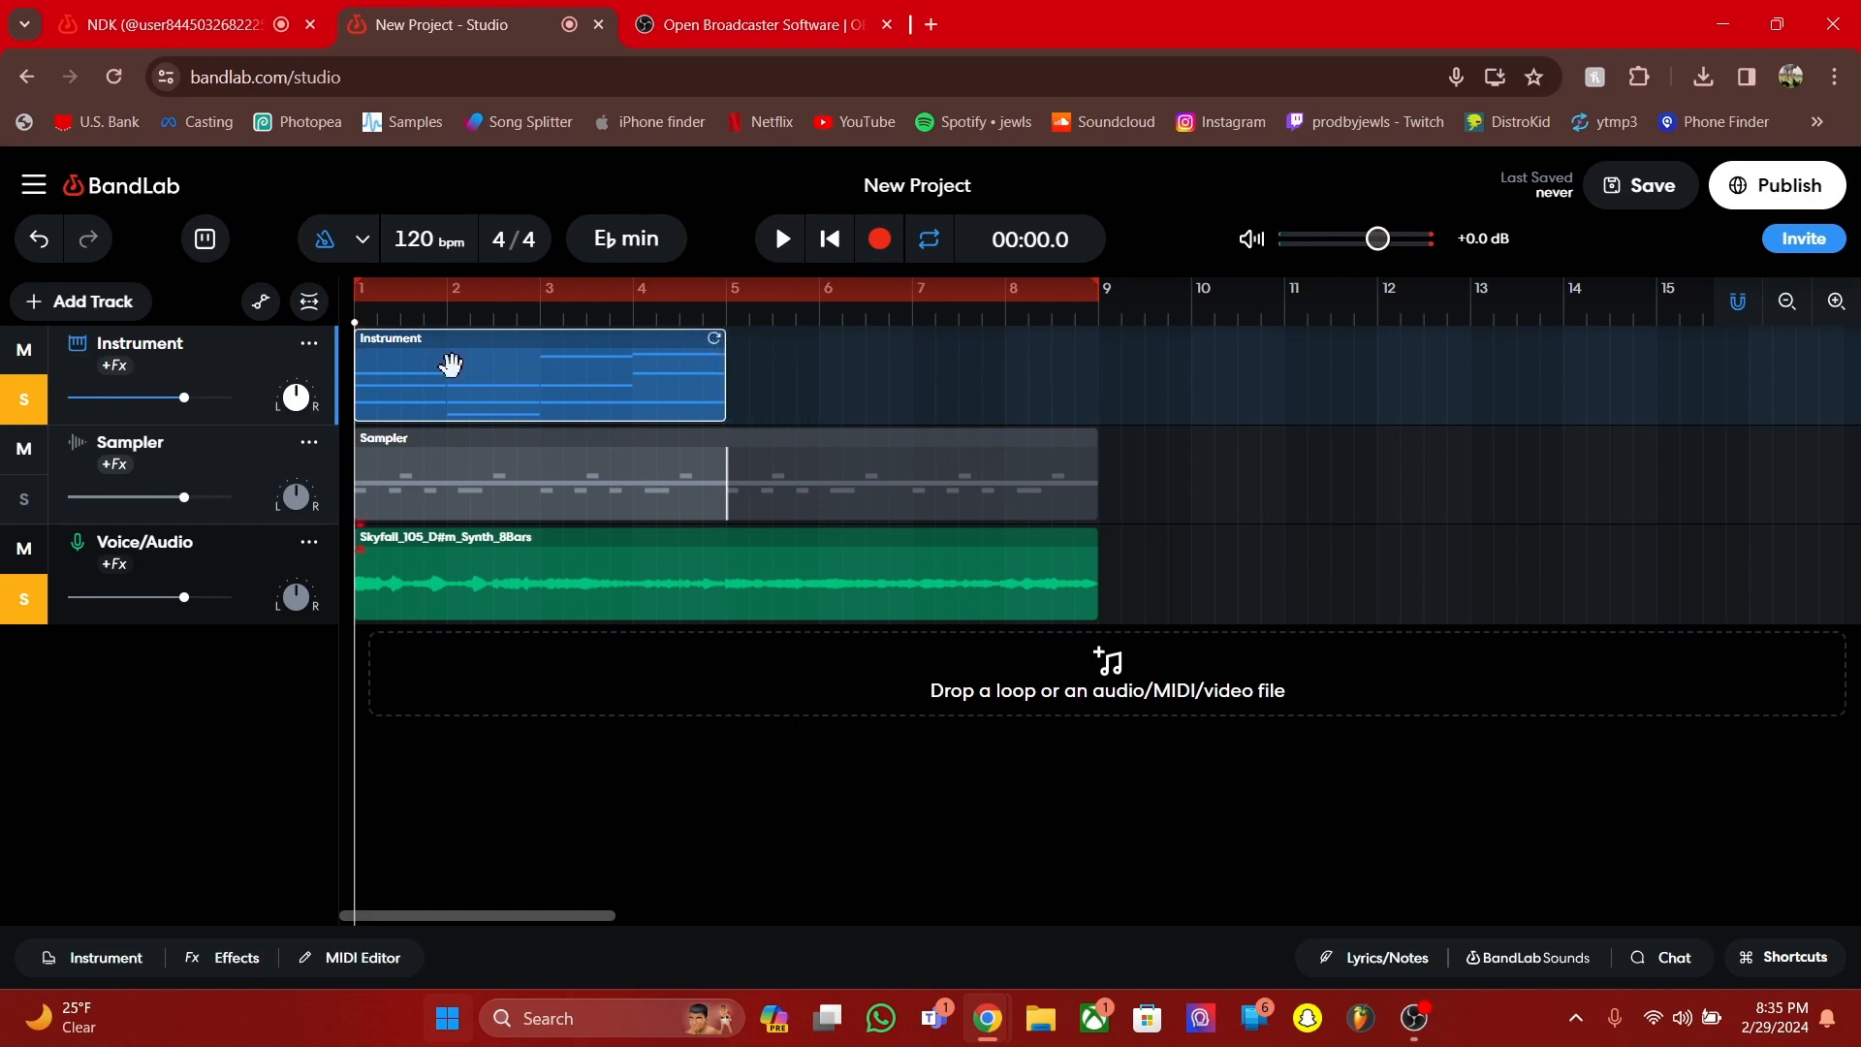
Repeat the Instrument region until it ends at bar 9 like the Sampler region, leaving the MIDI Editor closed
{"action": "left_click", "coordinate": [540, 456]}
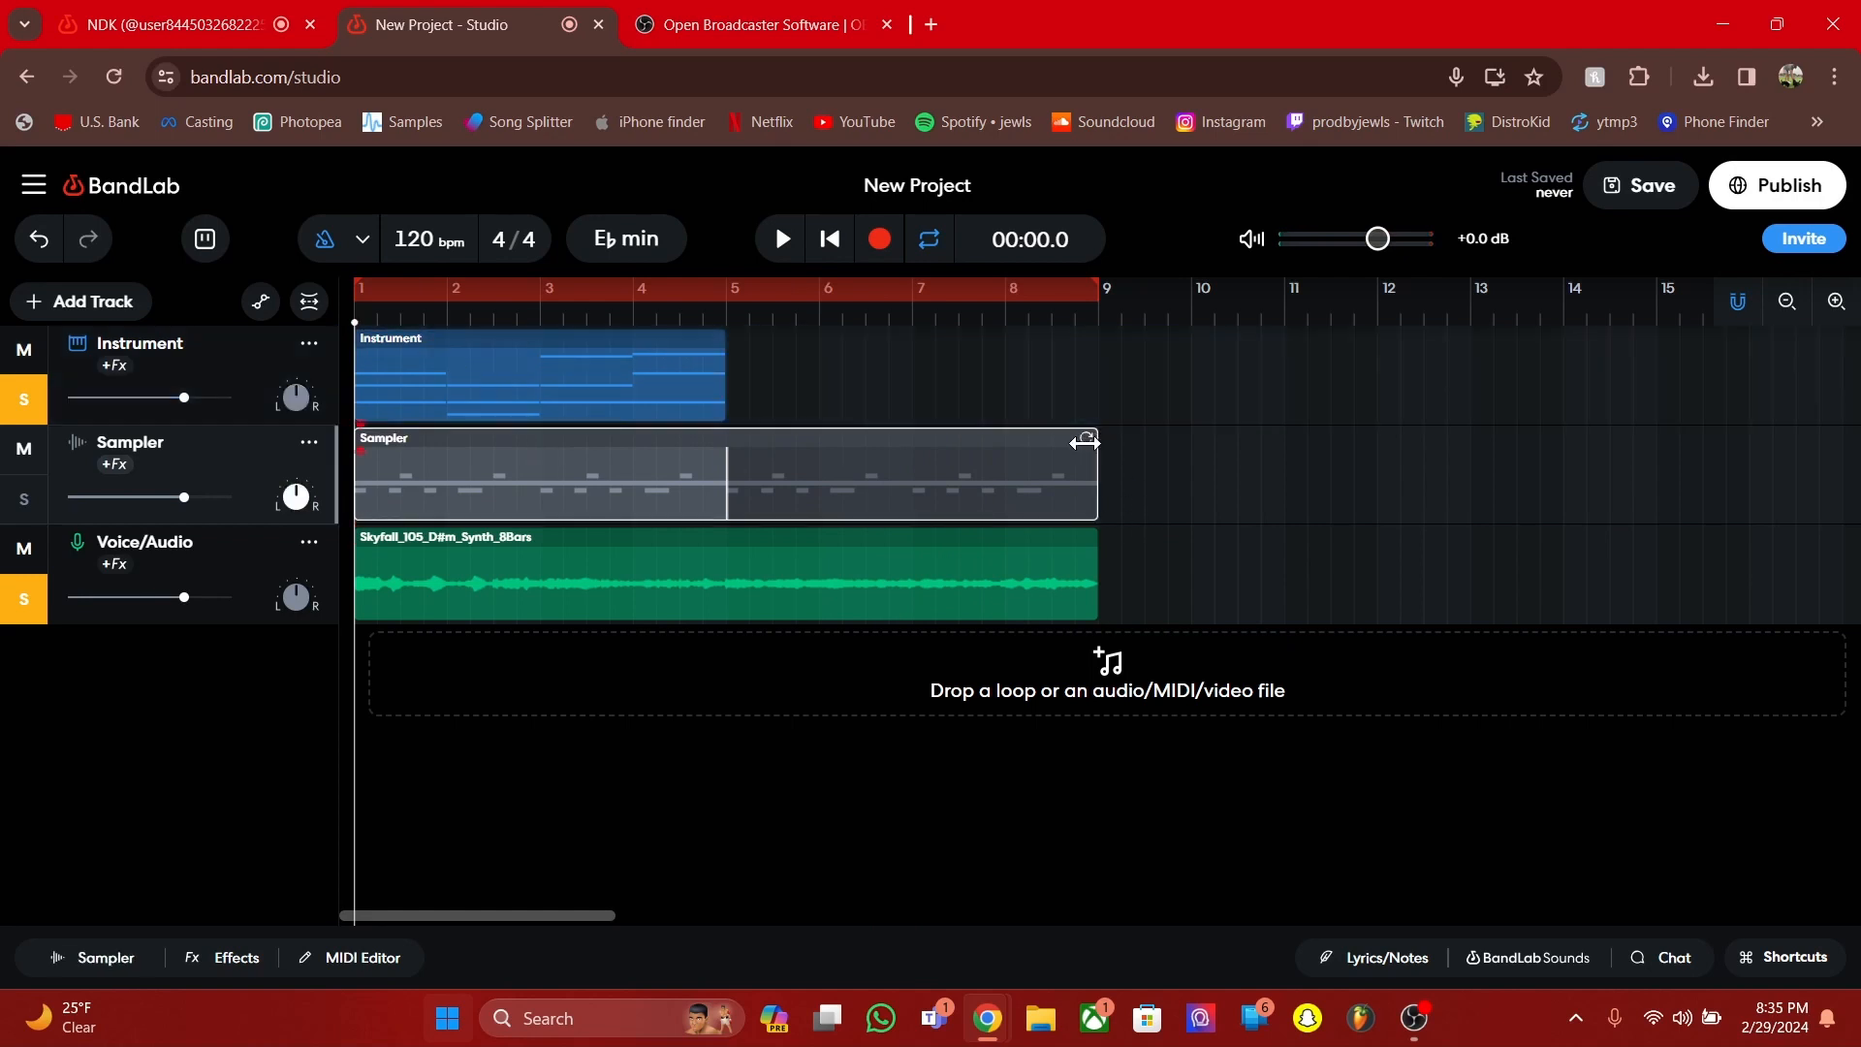
{"action": "left_click", "coordinate": [675, 374]}
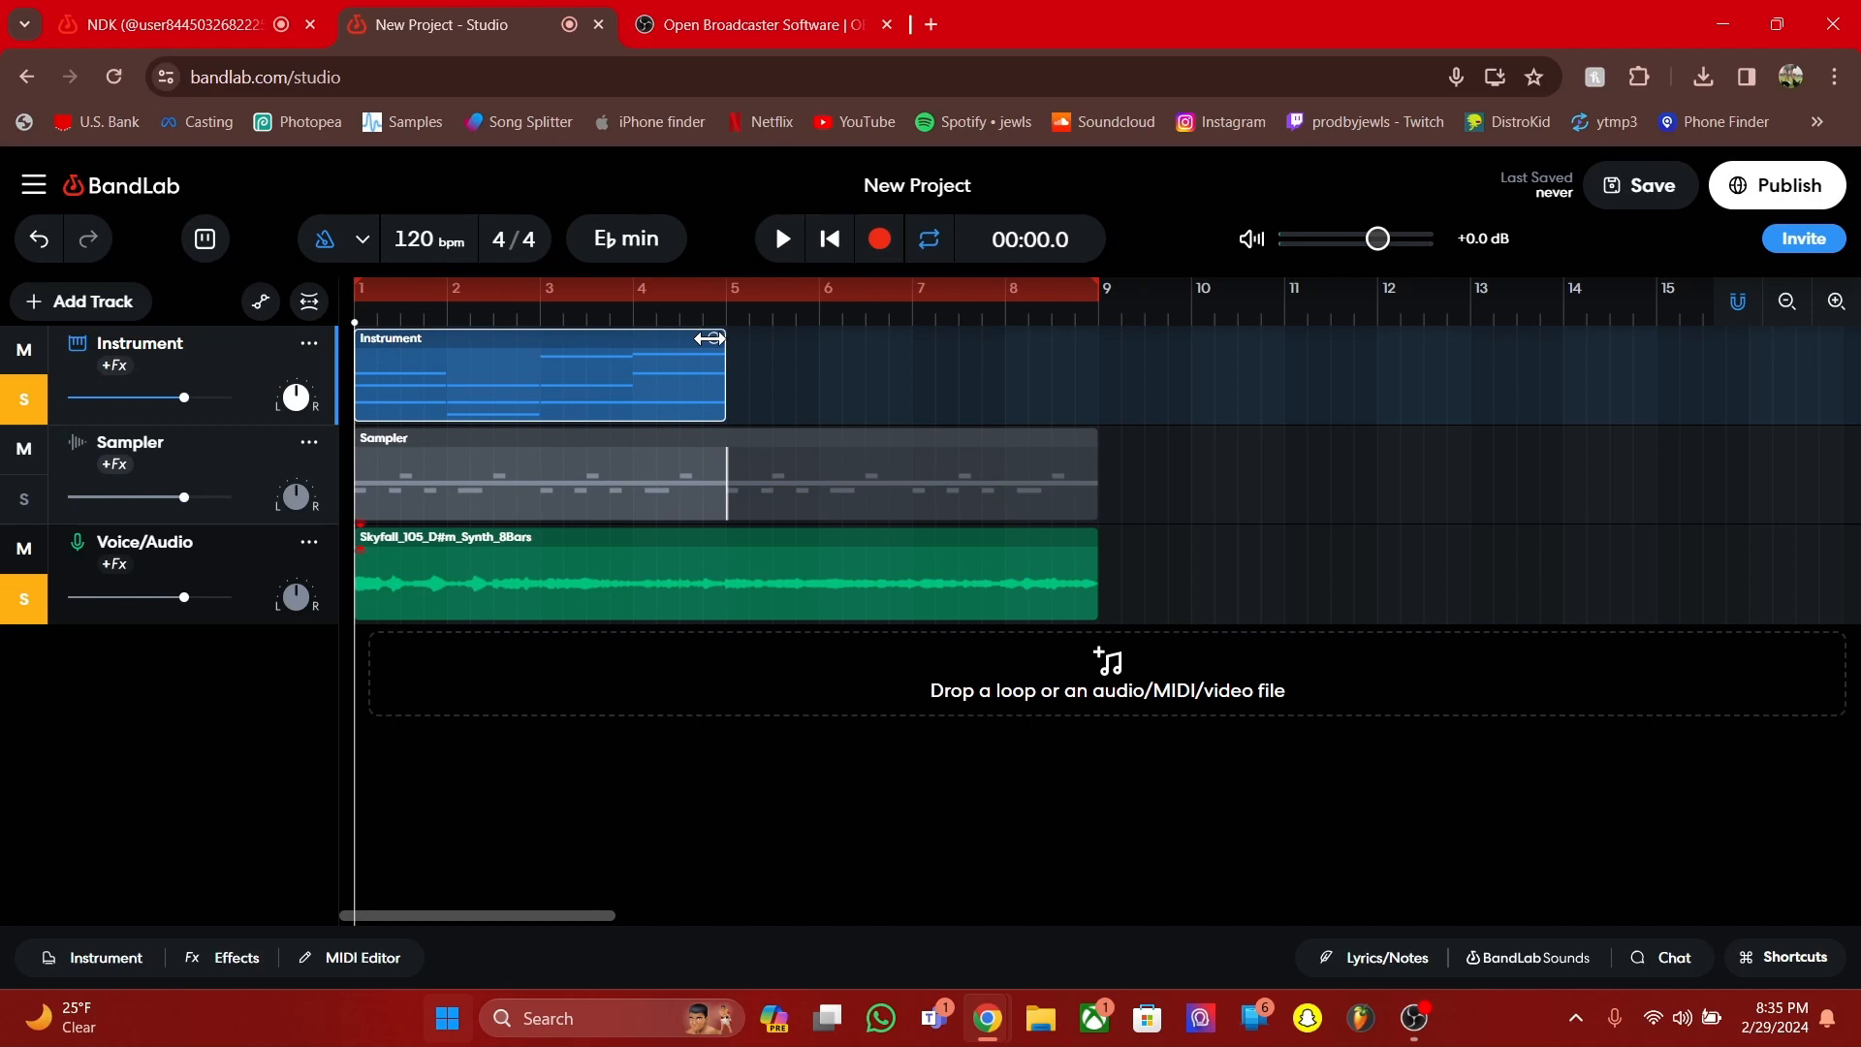
{"action": "mouse_move", "coordinate": [715, 338]}
{"action": "left_mouse_down"}
{"action": "mouse_move", "coordinate": [882, 337]}
{"action": "mouse_move", "coordinate": [725, 339]}
{"action": "left_mouse_up"}
{"action": "left_click_drag", "start_coordinate": [585, 359], "coordinate": [1088, 394]}
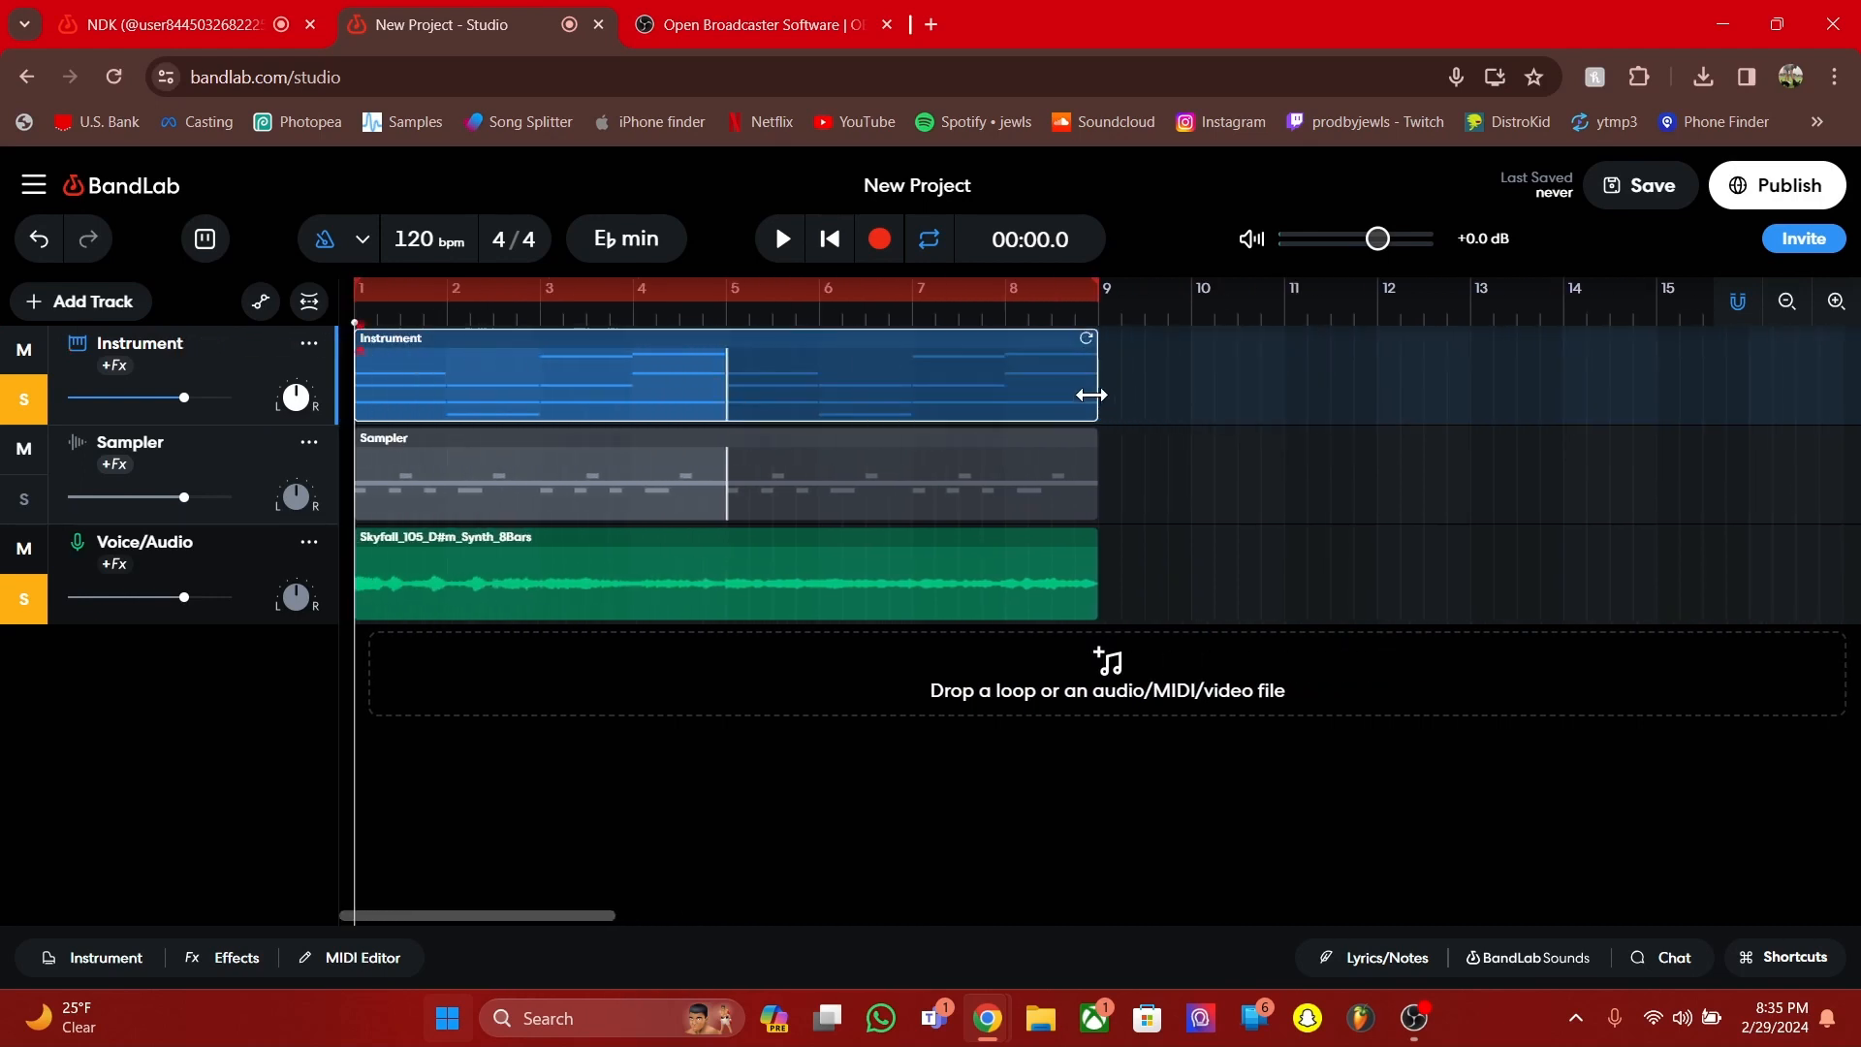
{"action": "double_click", "coordinate": [1084, 383]}
{"action": "left_click", "coordinate": [372, 961]}
Play the soloed tracks, solo the Sampler track as well, and stop playback
{"action": "key", "text": "space"}
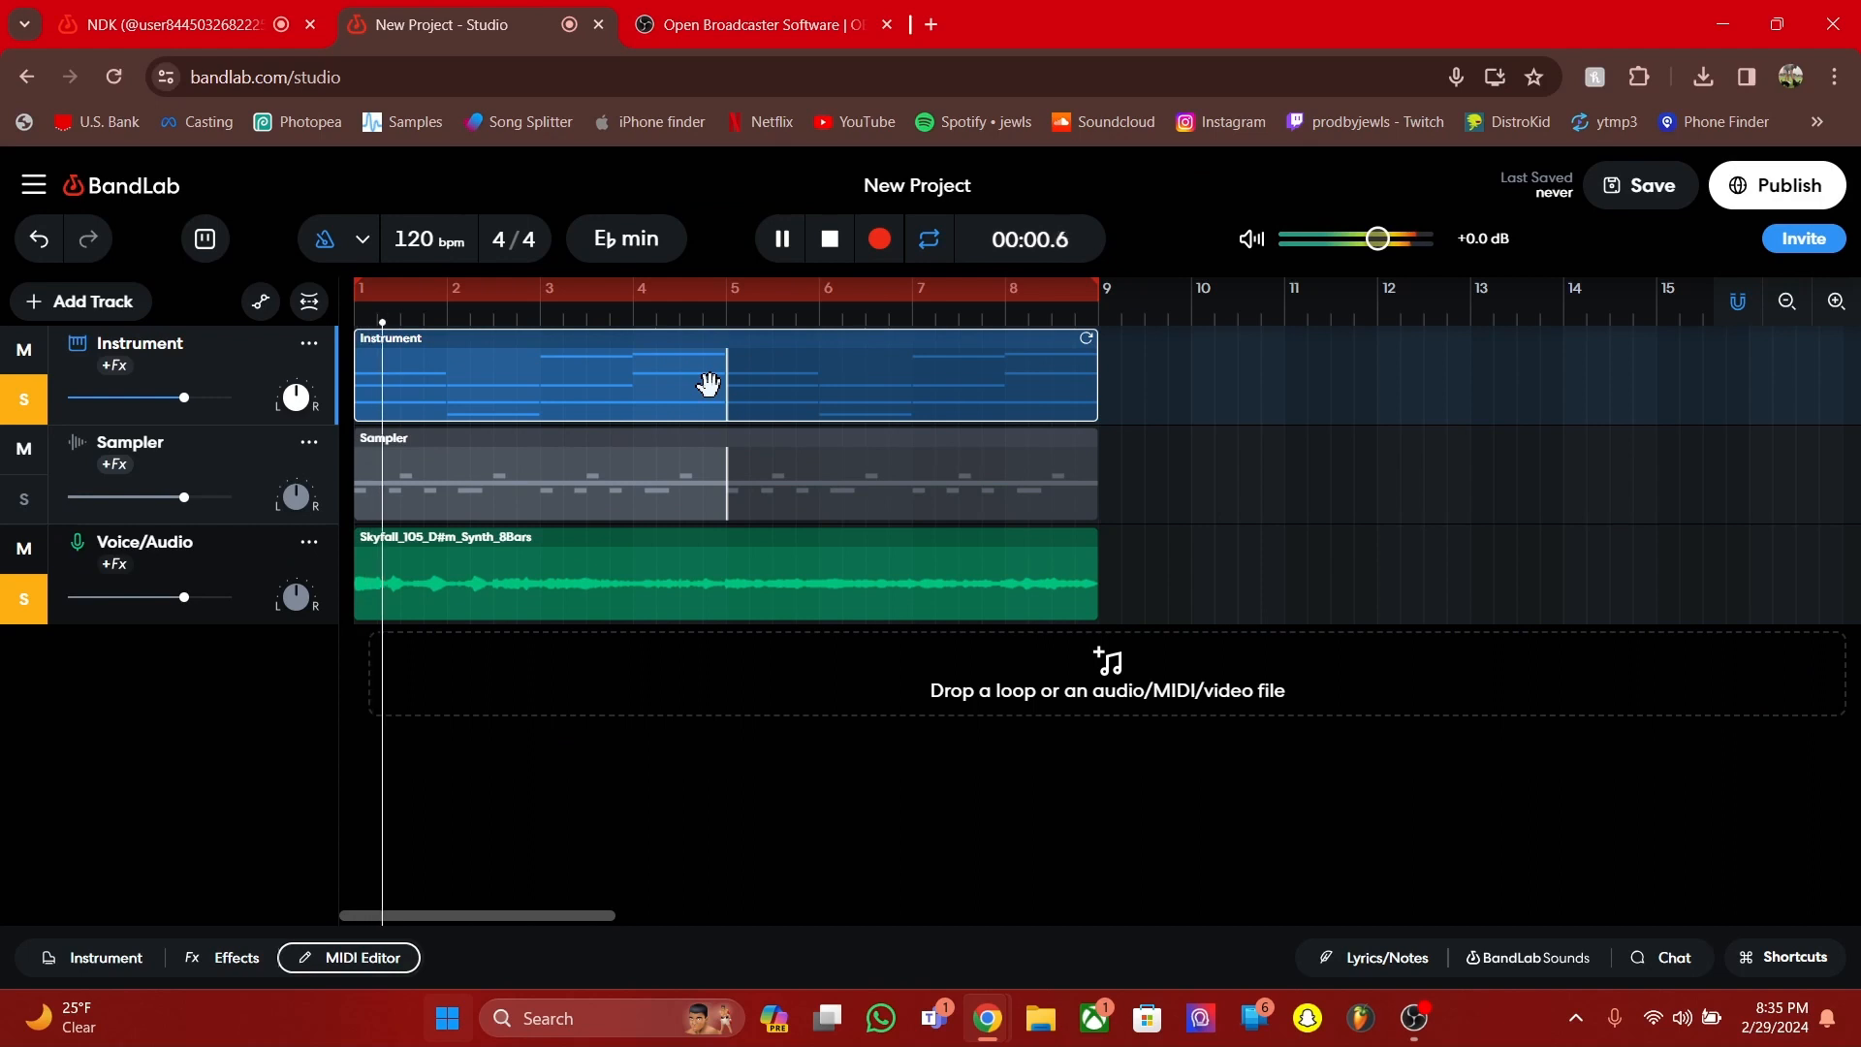
{"action": "left_click", "coordinate": [24, 514]}
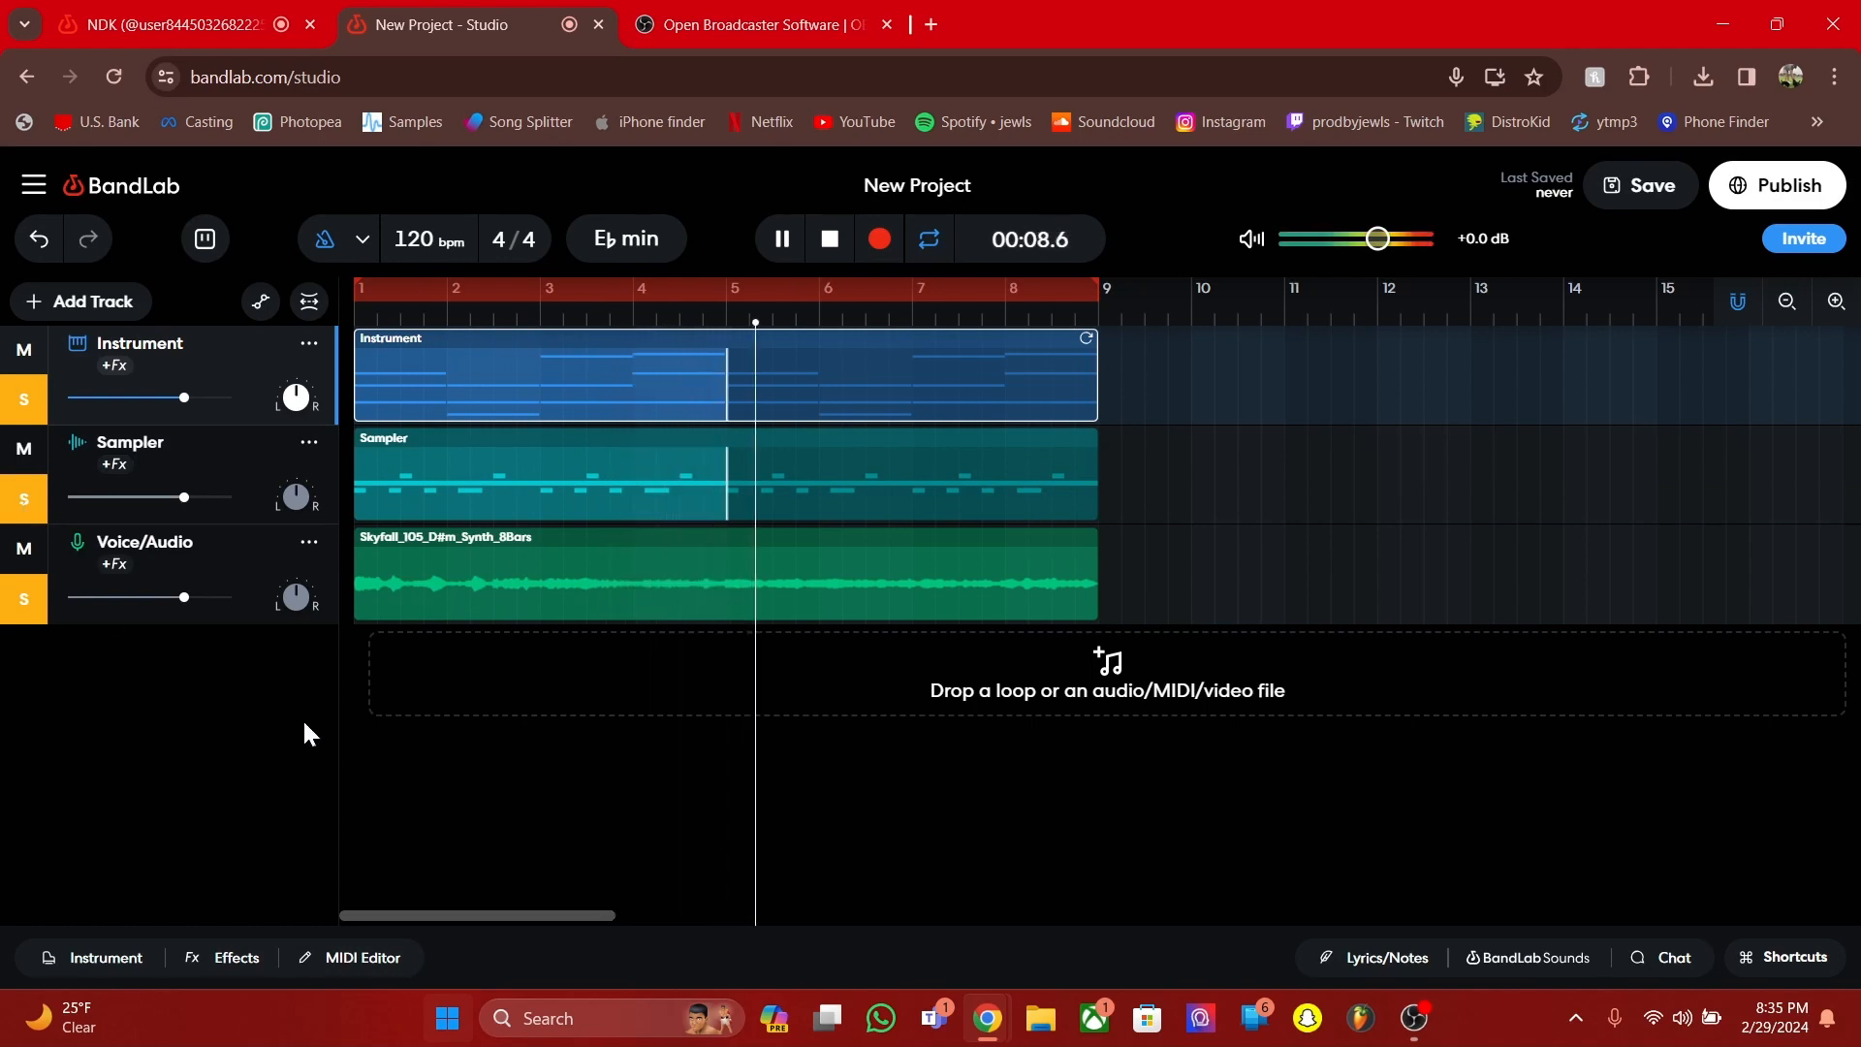
{"action": "key", "text": "space"}
Open the synth loop track's AutoPitch panel and try lower track volumes during playback before raising the volume above its starting level
{"action": "left_click", "coordinate": [416, 592]}
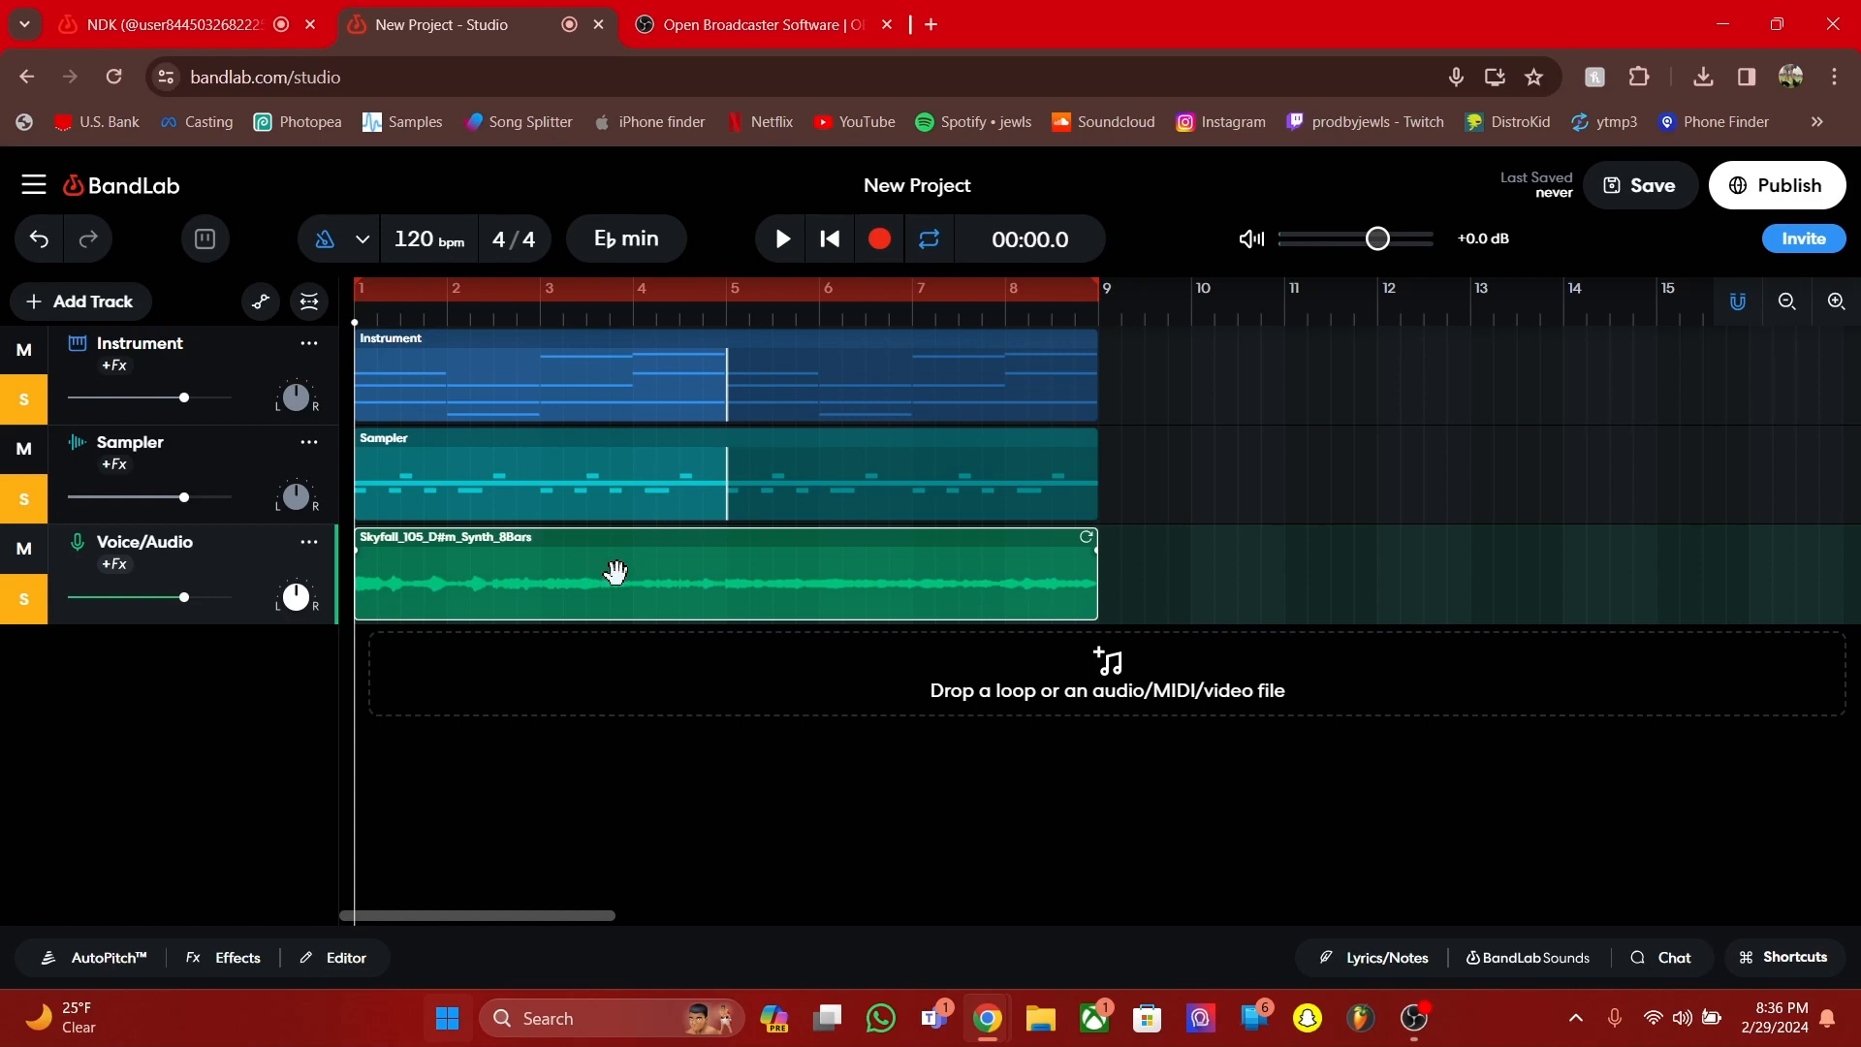
{"action": "left_click", "coordinate": [118, 957]}
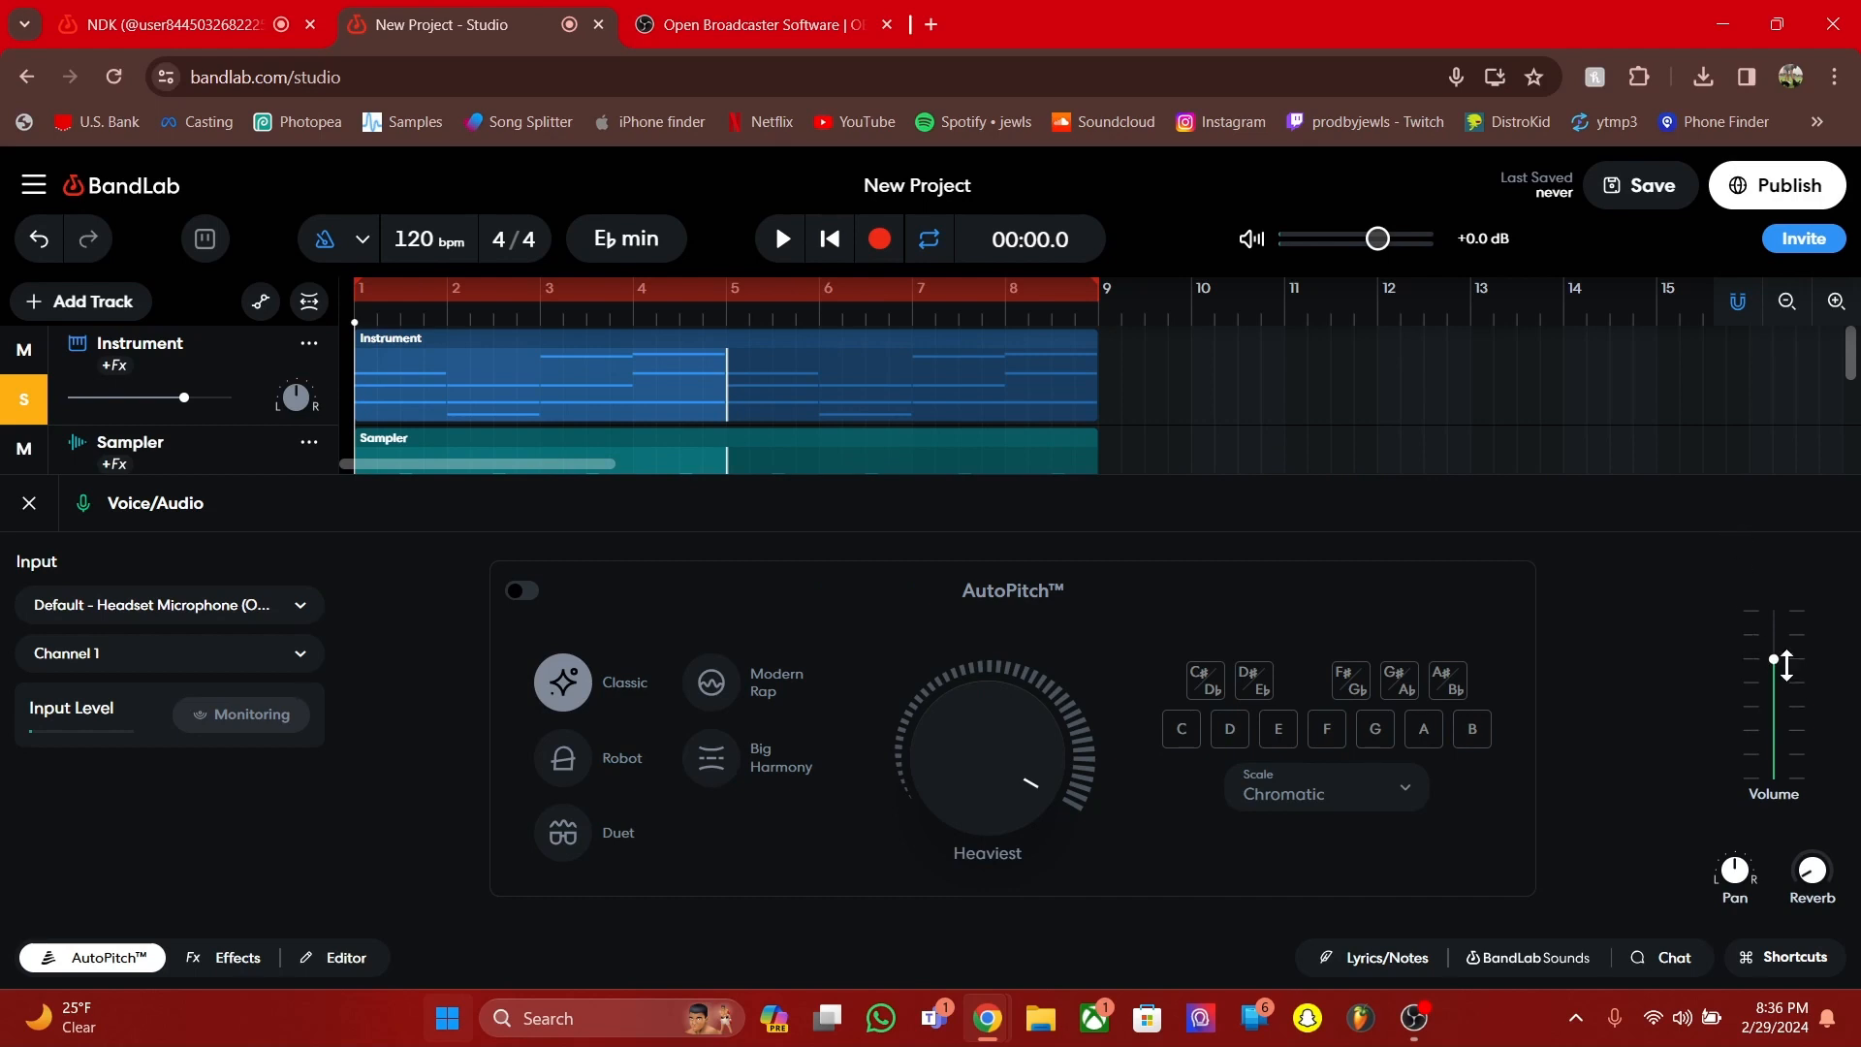
{"action": "left_click_drag", "start_coordinate": [1786, 666], "coordinate": [1786, 696]}
{"action": "key", "text": "space"}
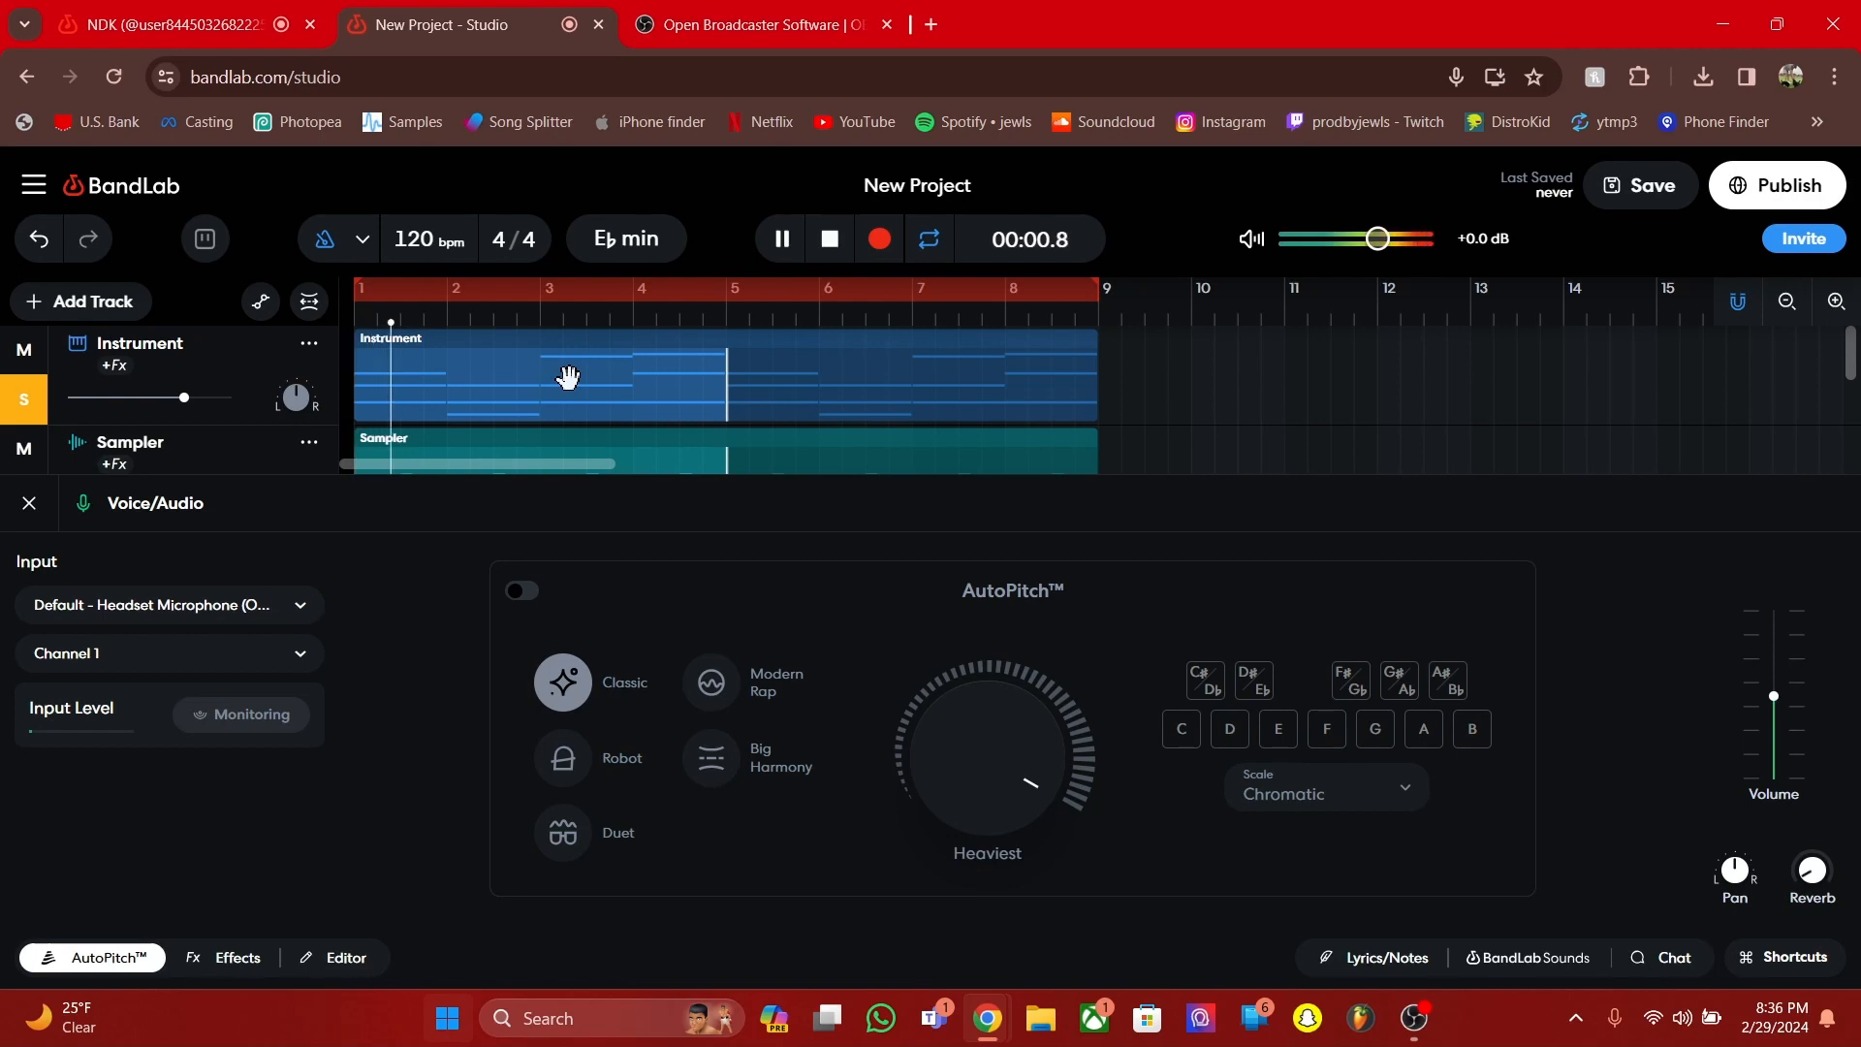
{"action": "mouse_move", "coordinate": [1770, 695]}
{"action": "left_click_drag", "start_coordinate": [1769, 695], "coordinate": [1773, 728]}
{"action": "left_click_drag", "start_coordinate": [1775, 729], "coordinate": [1795, 628]}
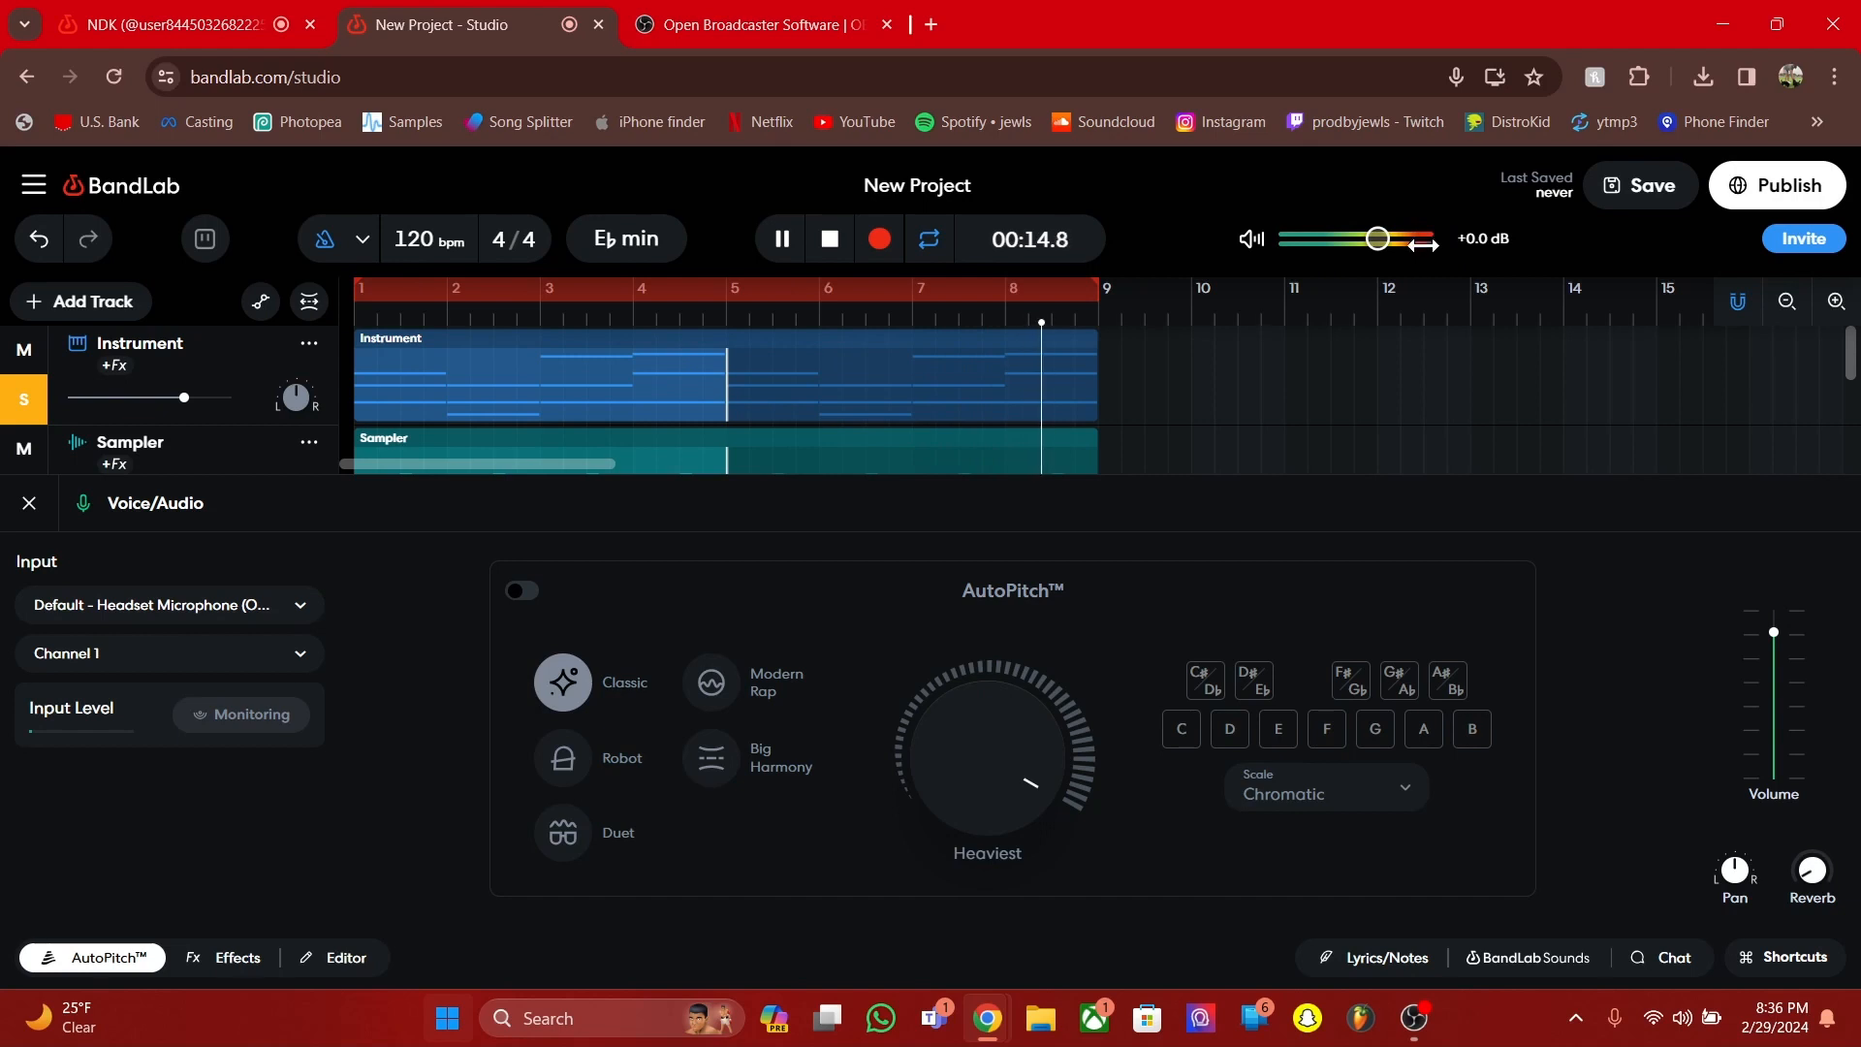
Lower the master volume to -10.7 dB, close the AutoPitch panel, and stop playback
{"action": "left_click_drag", "start_coordinate": [1369, 236], "coordinate": [1327, 231]}
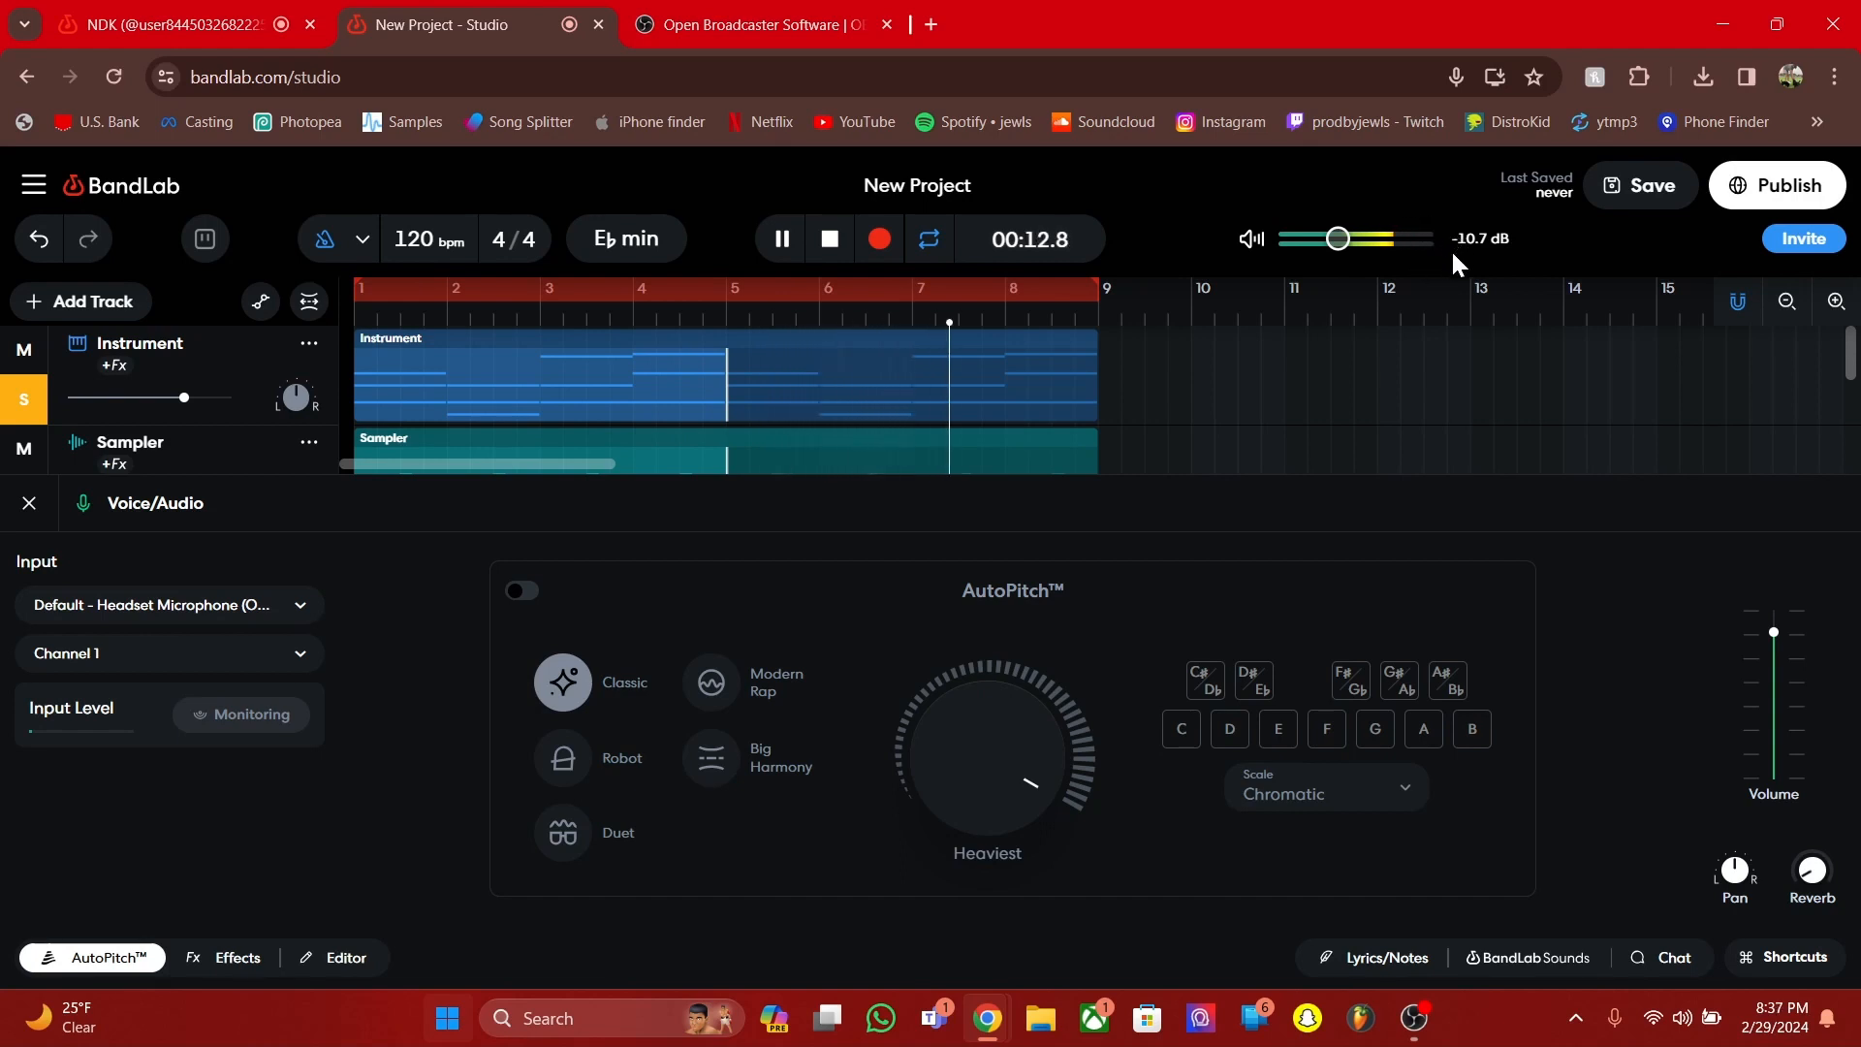
{"action": "left_click", "coordinate": [104, 957]}
{"action": "key", "text": "space"}
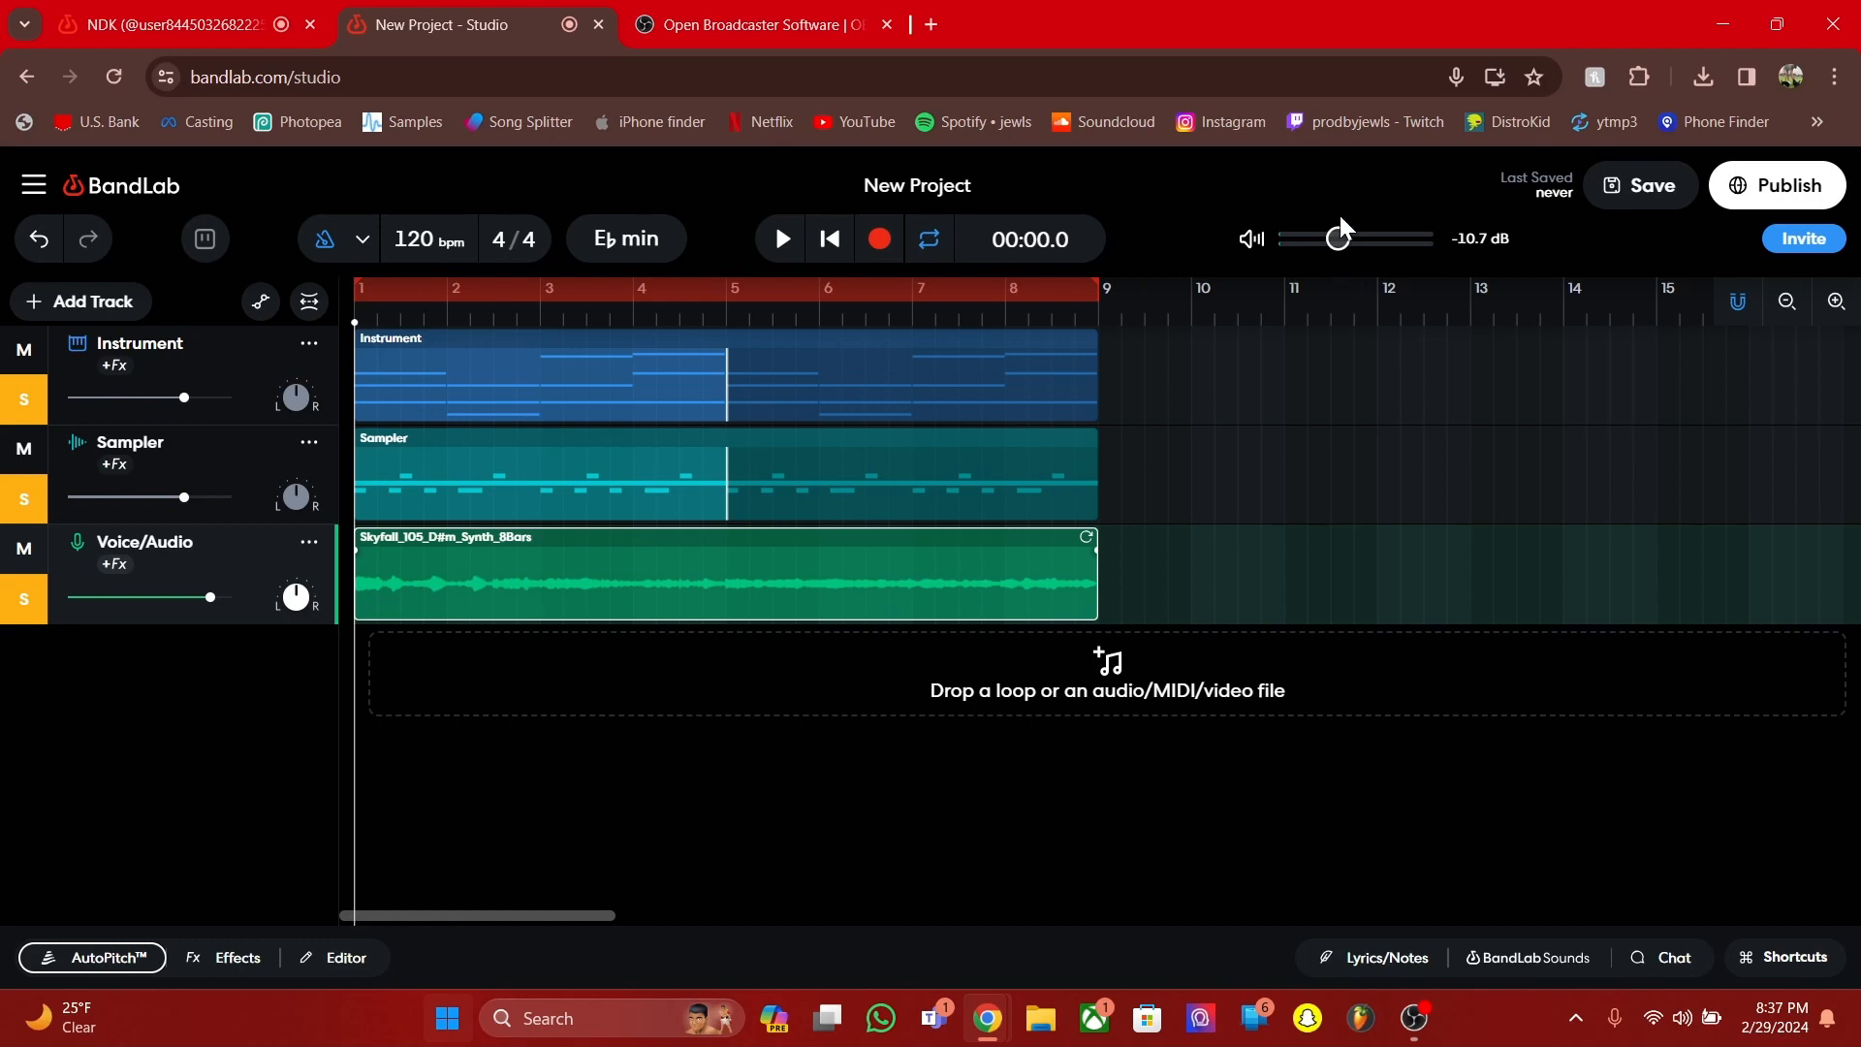
Raise the master volume to -8.3 dB, play the beat with the metronome off, and set the master volume to -3.4 dB
{"action": "left_click_drag", "start_coordinate": [1332, 239], "coordinate": [1344, 238]}
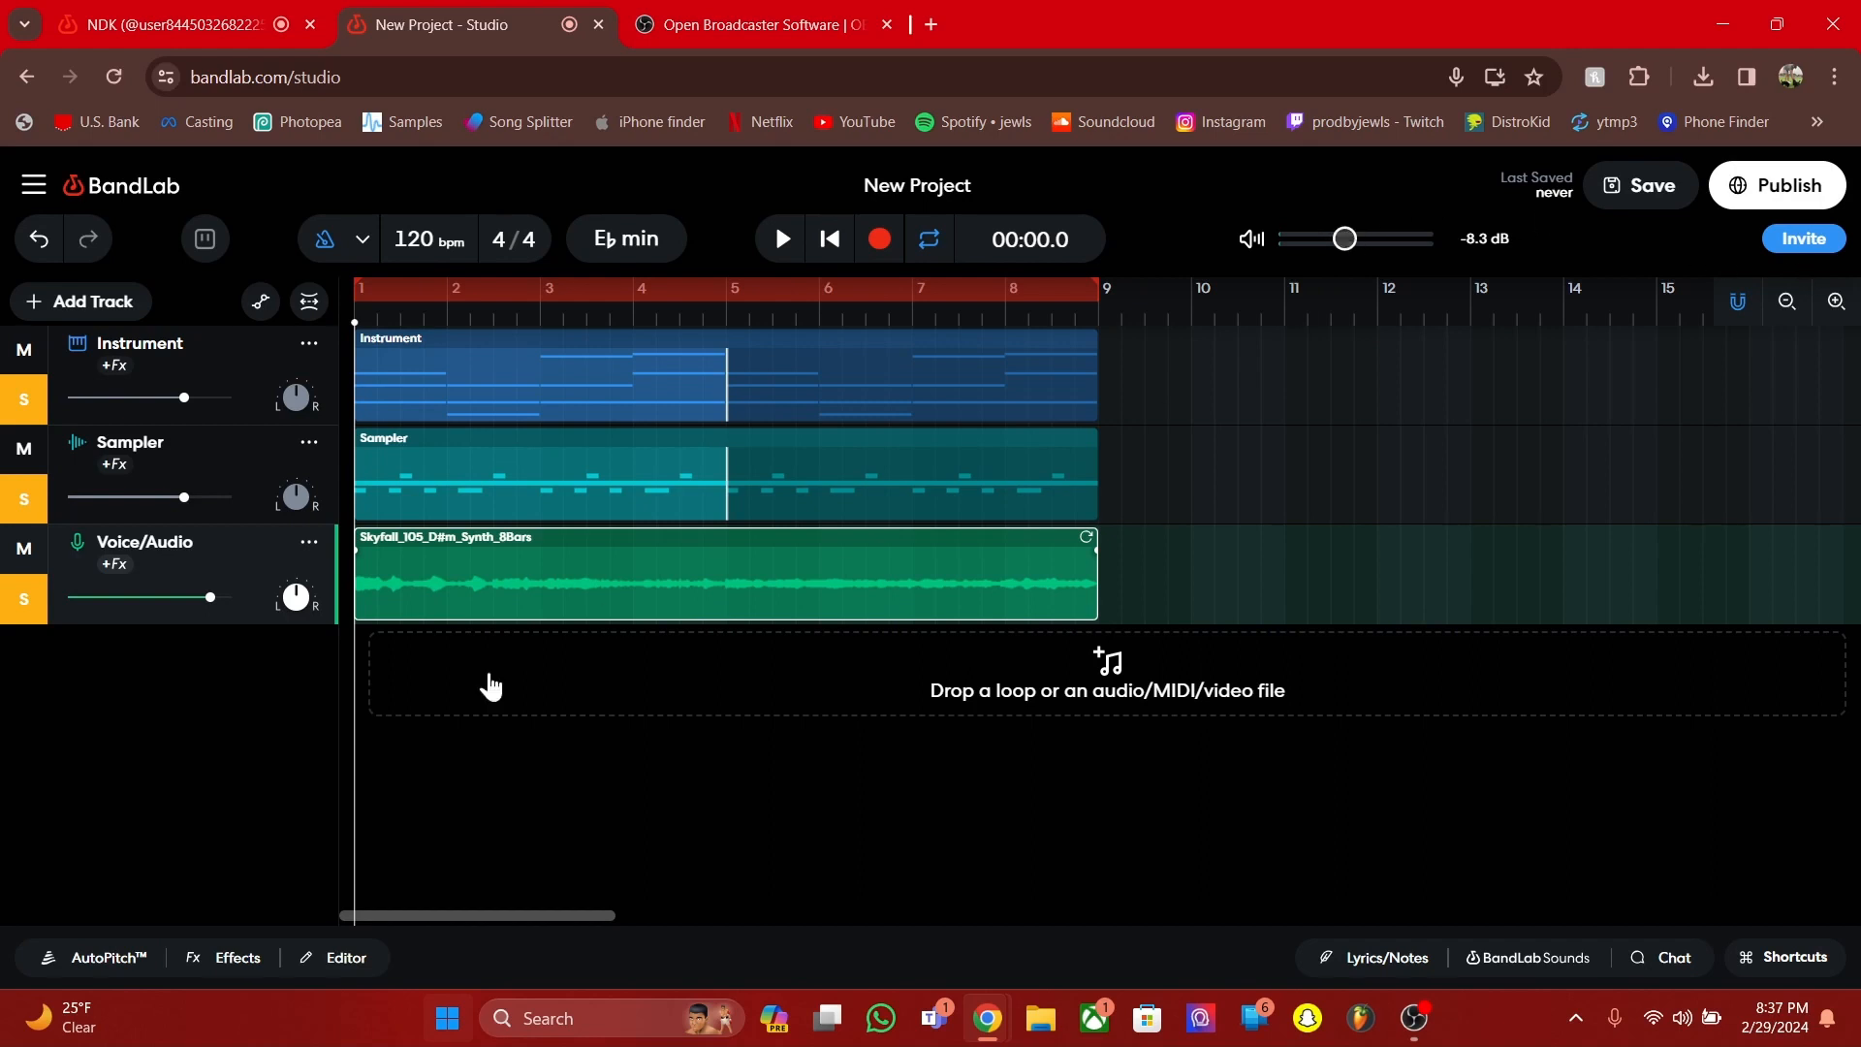
{"action": "key", "text": "space"}
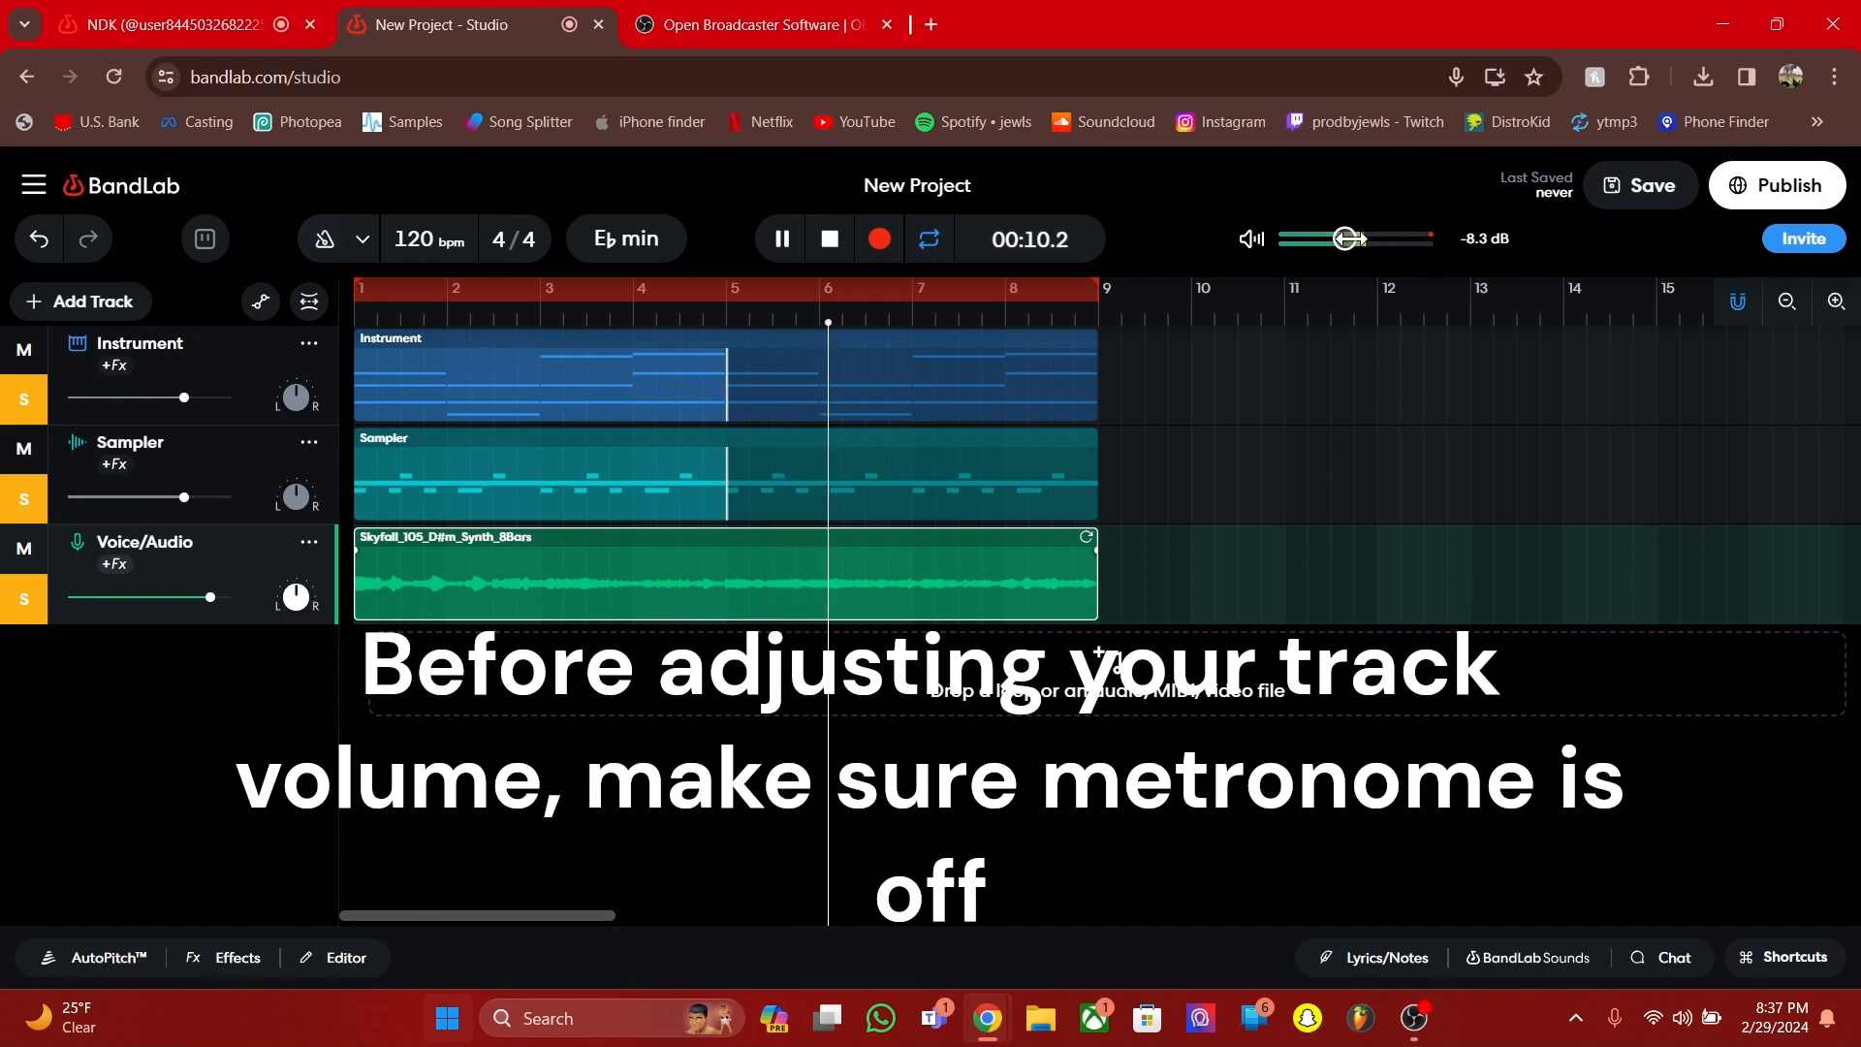
{"action": "left_click_drag", "start_coordinate": [1344, 240], "coordinate": [1364, 240]}
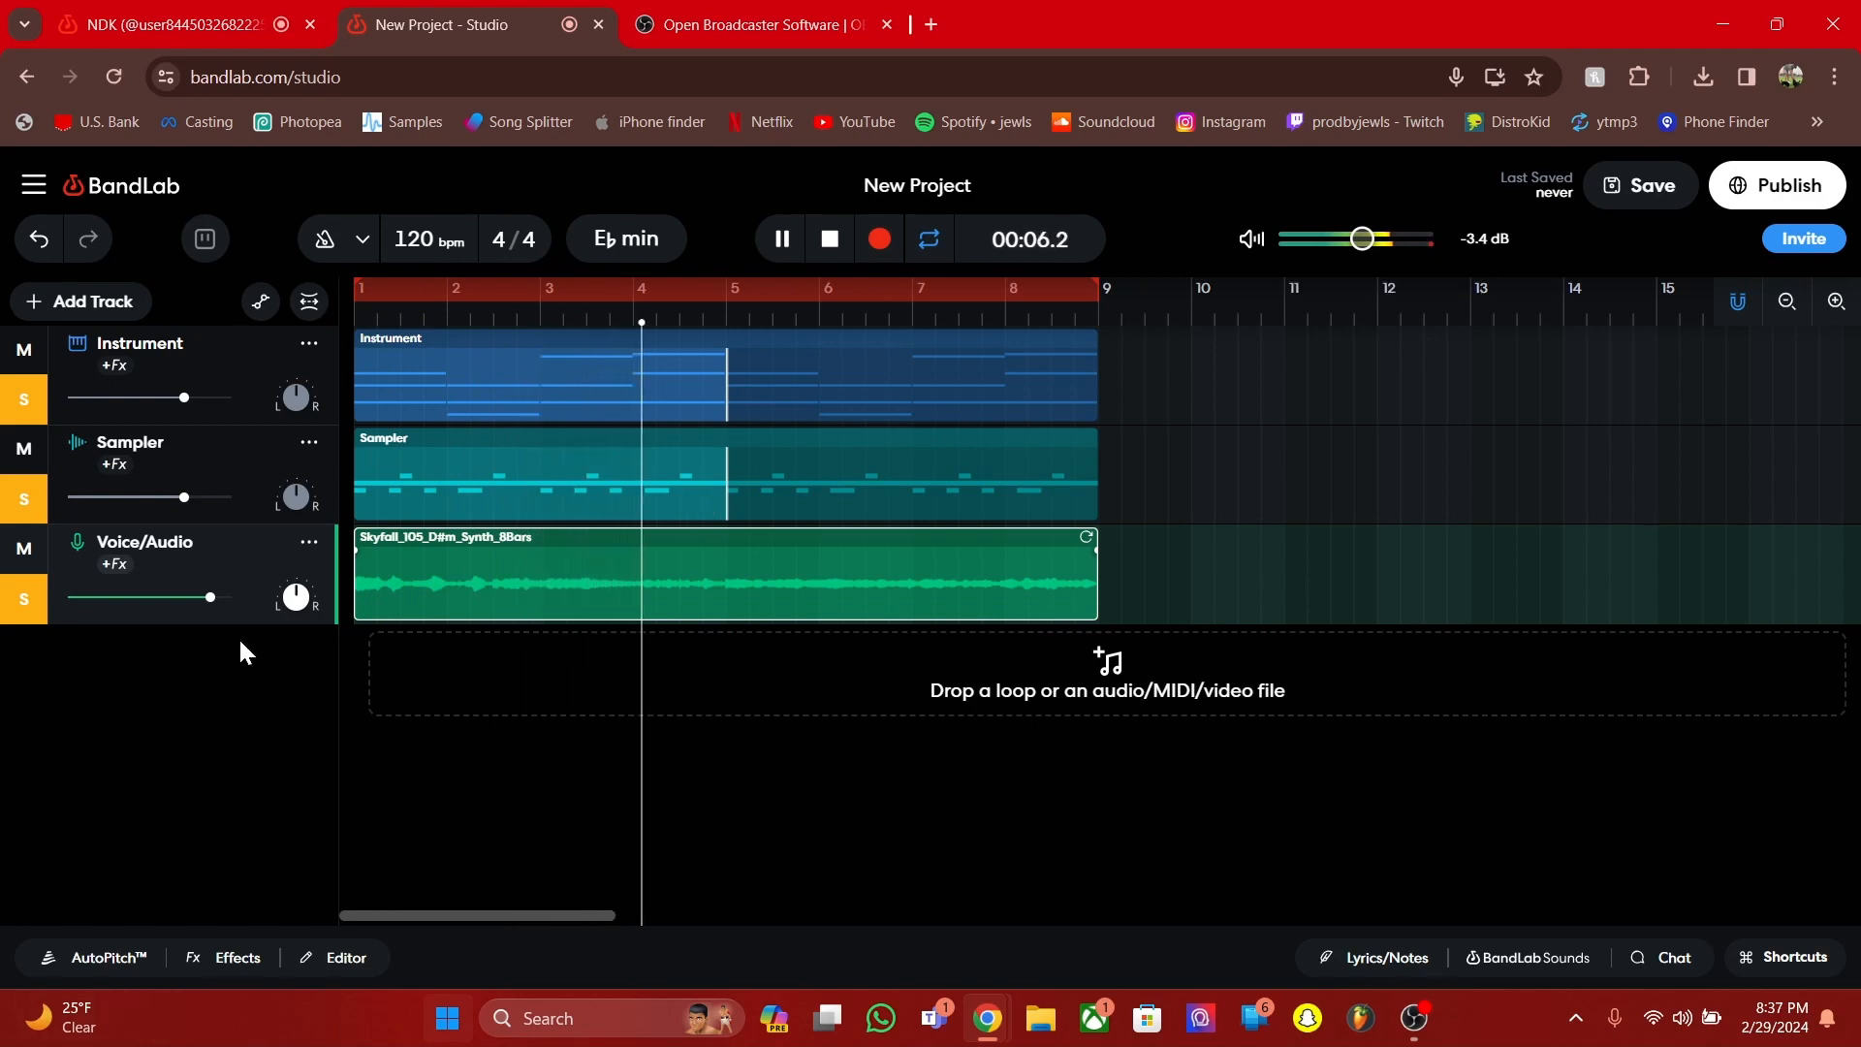
{"action": "key", "text": "space"}
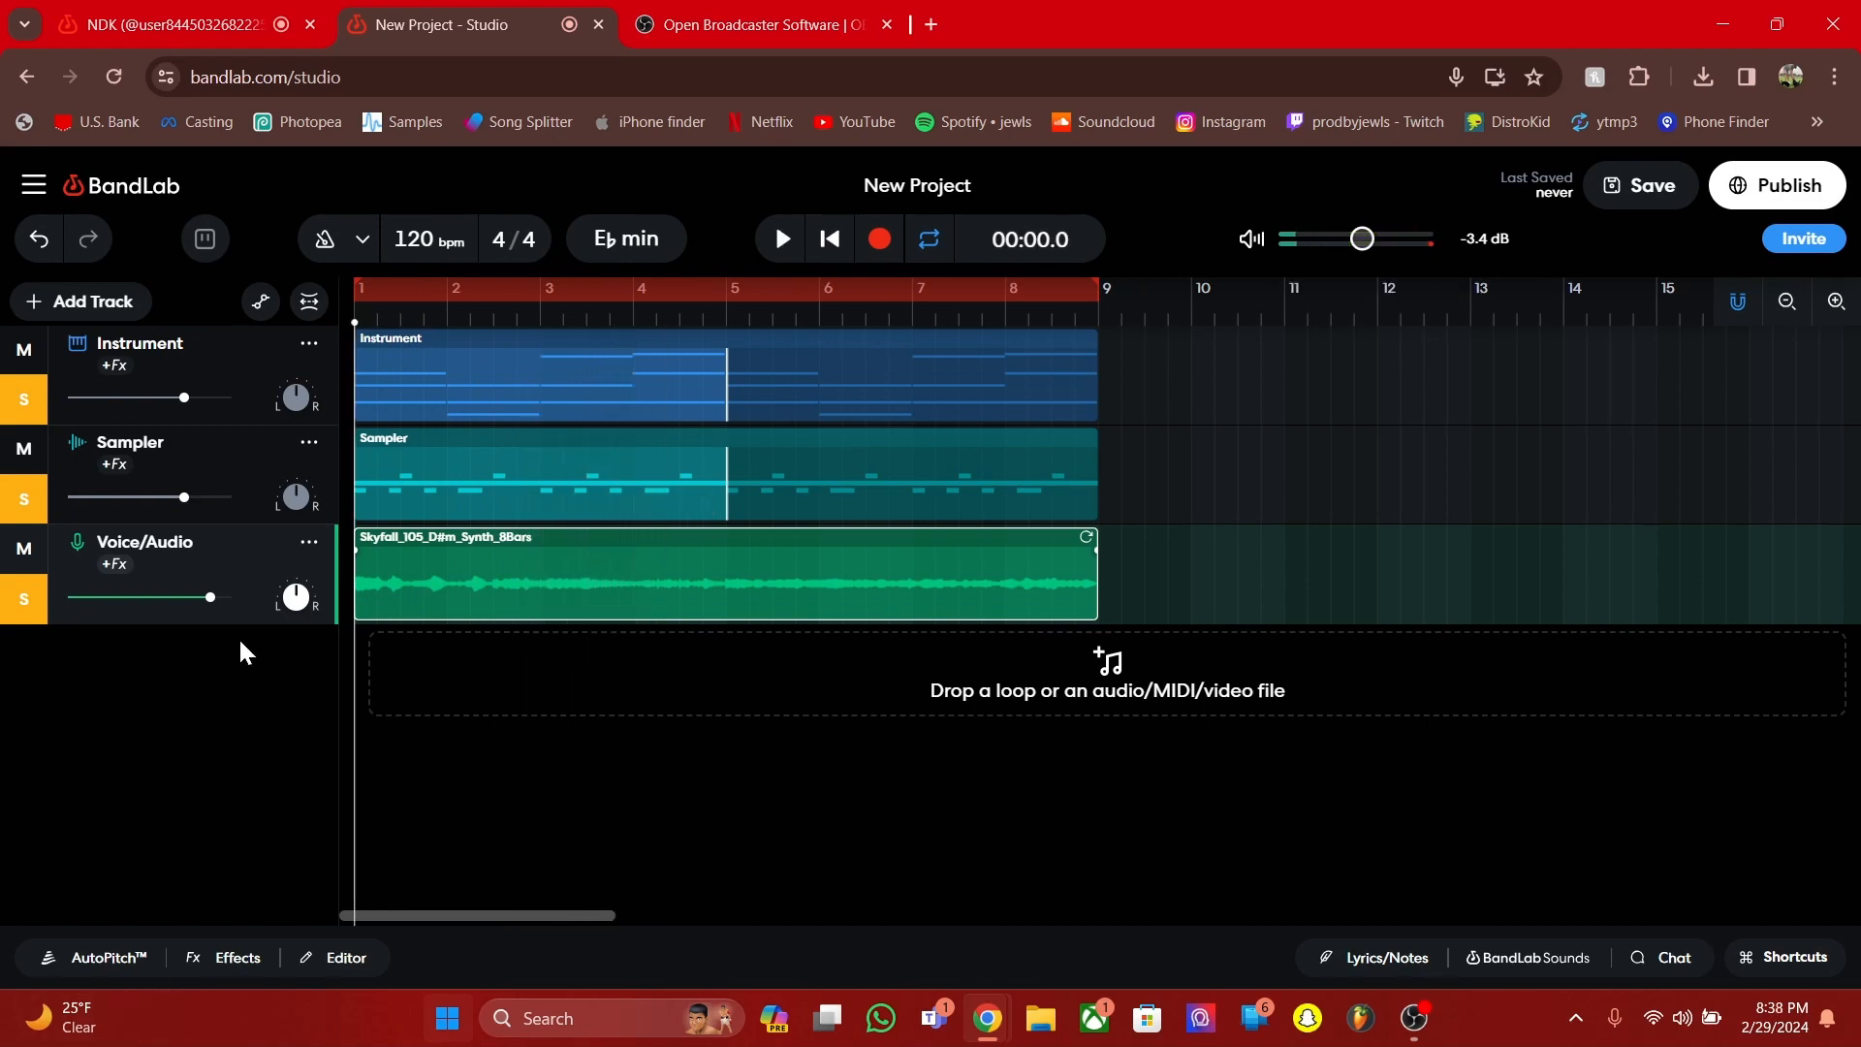
Open the Voice/Audio track's AutoPitch panel, try panning the track in both directions, and return Pan to 0
{"action": "left_click", "coordinate": [83, 959]}
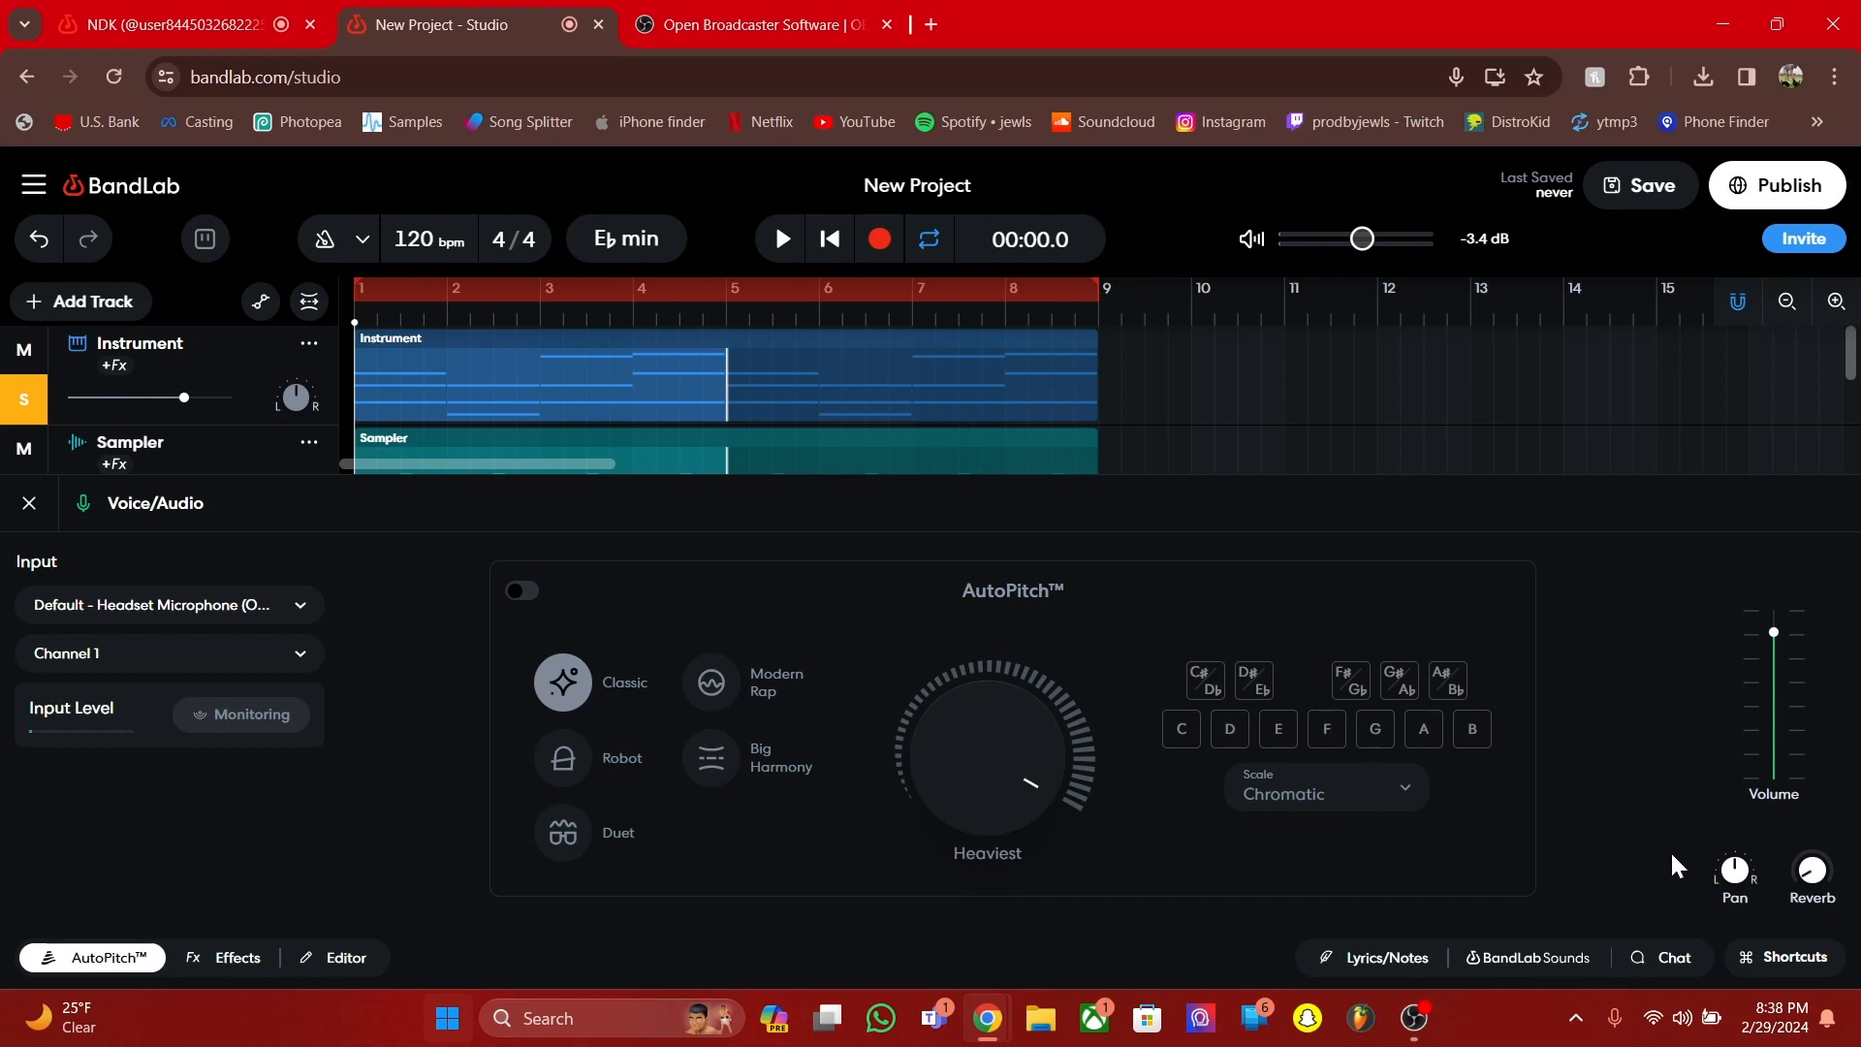
{"action": "mouse_move", "coordinate": [1736, 870]}
{"action": "left_click_drag", "start_coordinate": [1732, 865], "coordinate": [1773, 1018]}
{"action": "mouse_move", "coordinate": [1741, 877]}
{"action": "left_mouse_down"}
{"action": "mouse_move", "coordinate": [1759, 981]}
{"action": "mouse_move", "coordinate": [1740, 887]}
{"action": "mouse_move", "coordinate": [1768, 957]}
{"action": "mouse_move", "coordinate": [1838, 1037]}
{"action": "mouse_move", "coordinate": [1771, 273]}
{"action": "mouse_move", "coordinate": [1723, 785]}
{"action": "mouse_move", "coordinate": [1739, 838]}
{"action": "mouse_move", "coordinate": [1720, 791]}
{"action": "mouse_move", "coordinate": [1770, 884]}
{"action": "mouse_move", "coordinate": [1761, 861]}
{"action": "left_mouse_up"}
{"action": "left_click_drag", "start_coordinate": [1737, 869], "coordinate": [1704, 521]}
{"action": "left_click_drag", "start_coordinate": [1739, 857], "coordinate": [1764, 1025]}
{"action": "left_click_drag", "start_coordinate": [1738, 877], "coordinate": [1742, 873]}
Play the beat while panning the Voice/Audio track to the right, and stop playback
{"action": "key", "text": "space"}
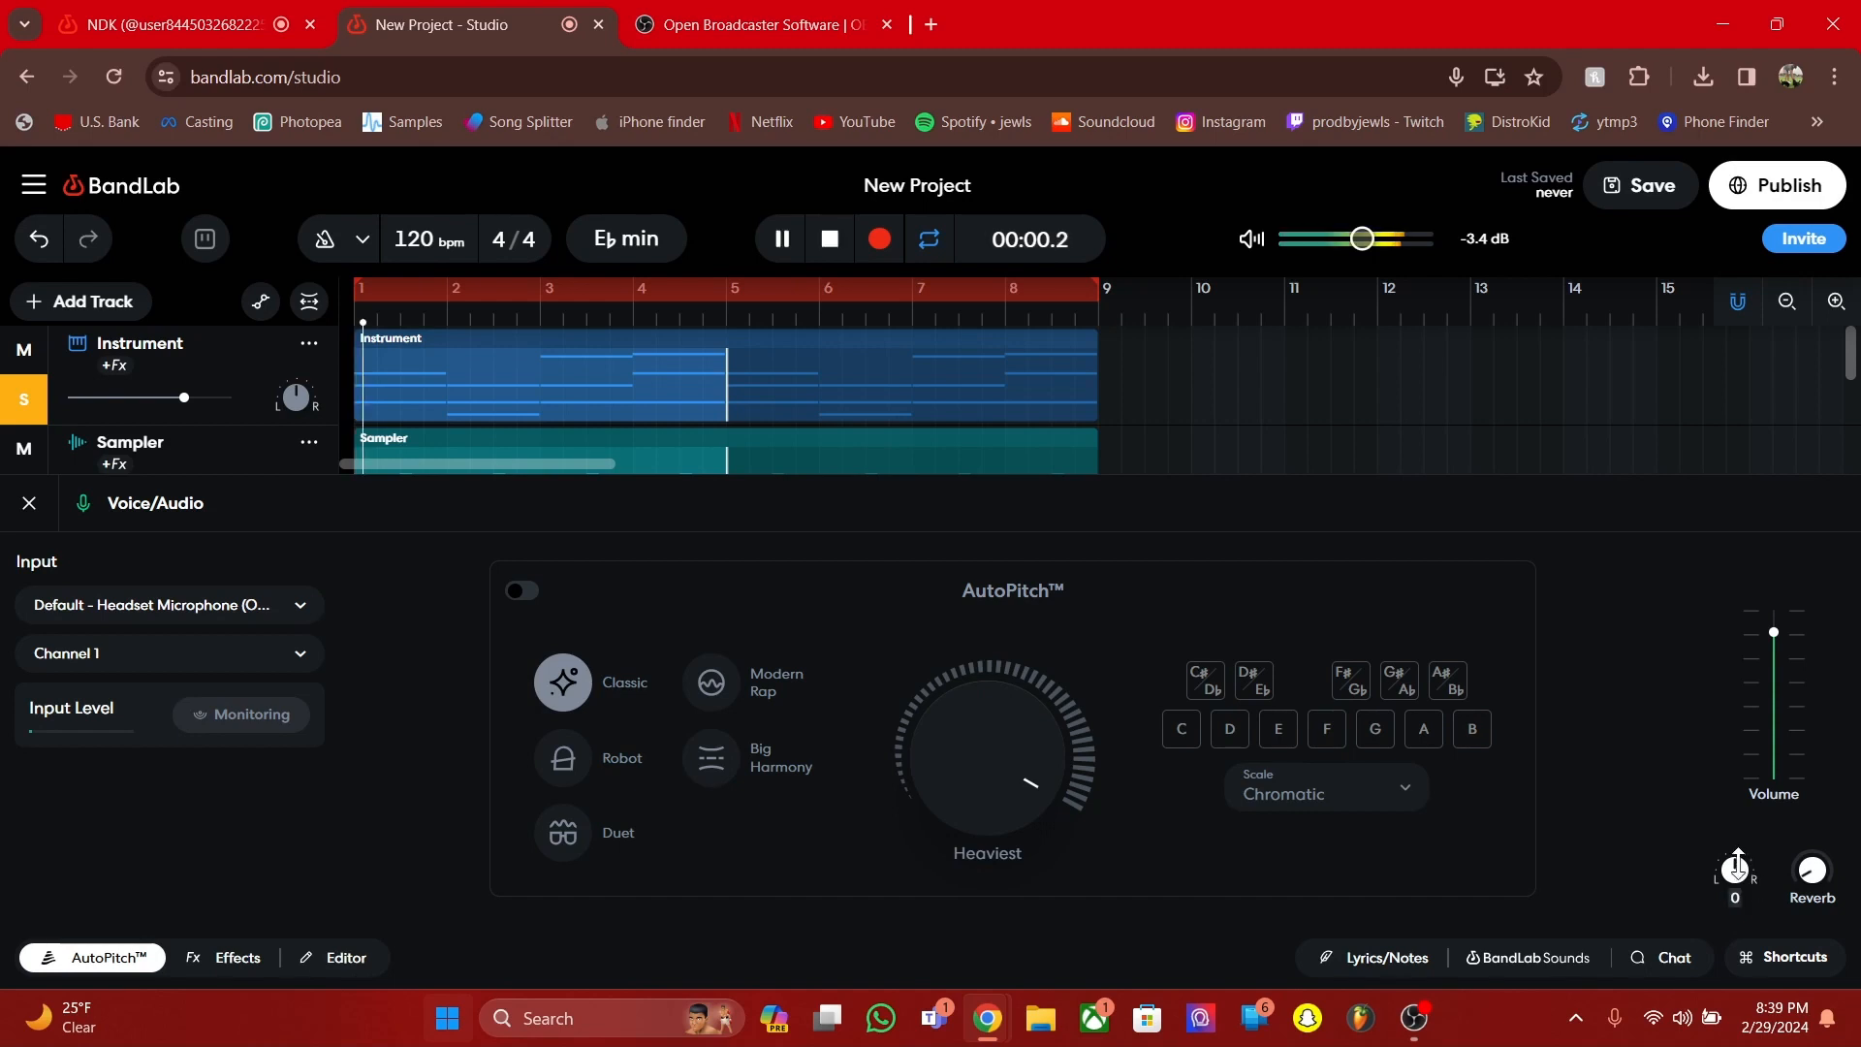
{"action": "left_click_drag", "start_coordinate": [1735, 869], "coordinate": [1644, 669]}
{"action": "key", "text": "space"}
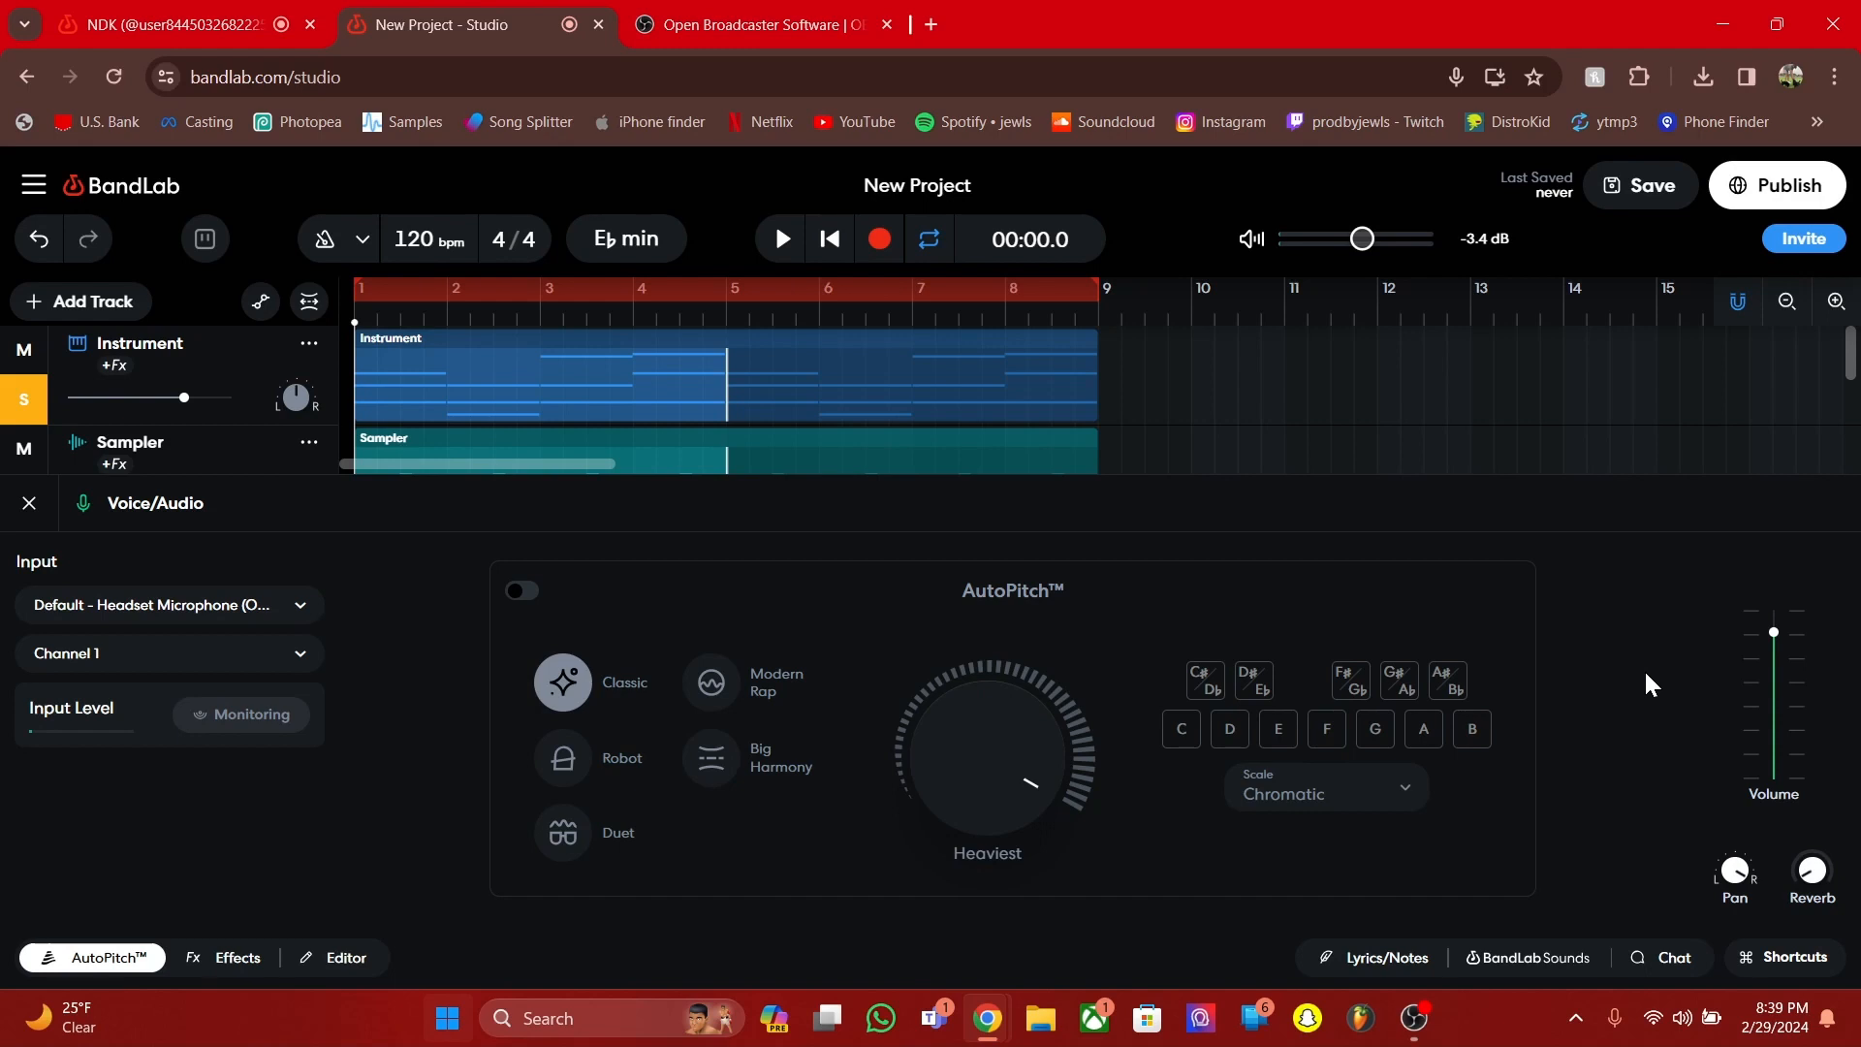
Pan the Voice/Audio track slightly to the left, play the result briefly, and close the AutoPitch panel
{"action": "left_click", "coordinate": [101, 958]}
{"action": "left_click", "coordinate": [101, 958]}
{"action": "mouse_move", "coordinate": [1733, 867]}
{"action": "left_click_drag", "start_coordinate": [1733, 868], "coordinate": [1765, 917]}
{"action": "mouse_move", "coordinate": [1734, 864]}
{"action": "key", "text": "space"}
{"action": "key", "text": "space"}
{"action": "left_click", "coordinate": [39, 958]}
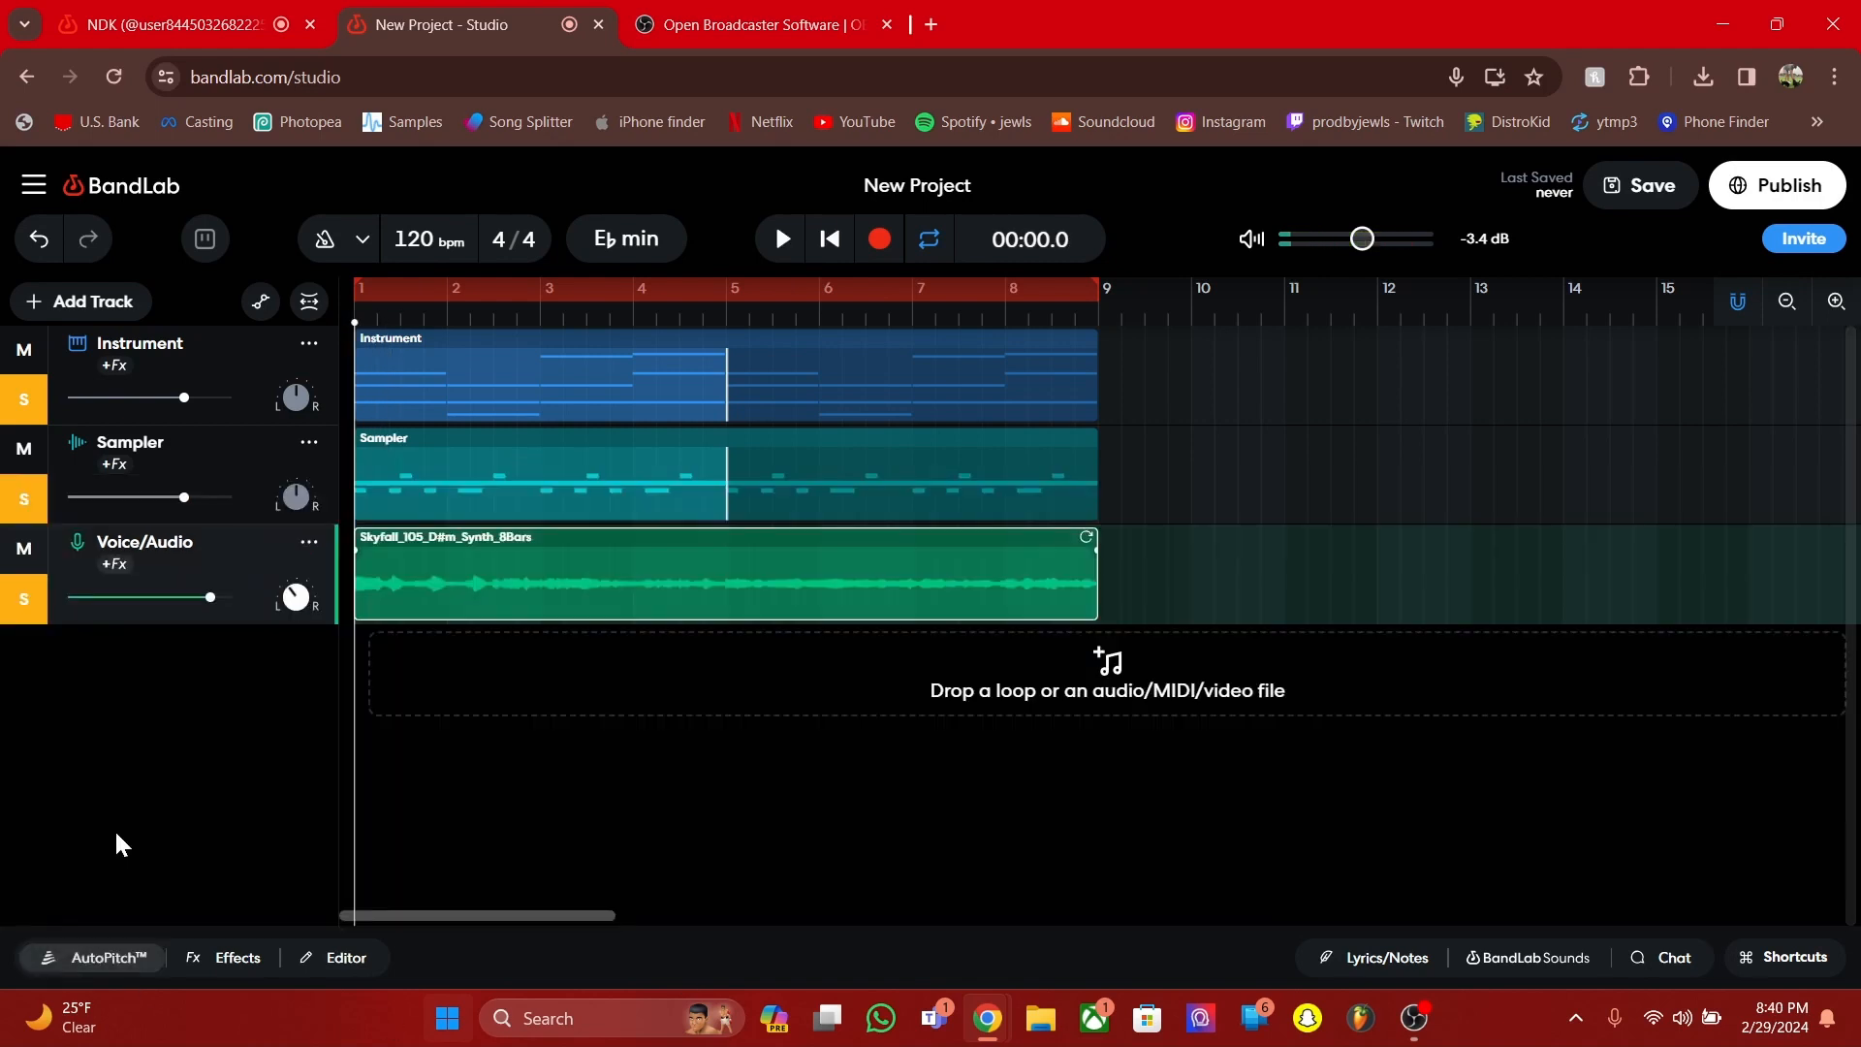
Select the Instrument region, view its Eyelash Synth keyboard, and open the region in the MIDI Editor
{"action": "left_click", "coordinate": [388, 375]}
{"action": "left_click", "coordinate": [107, 957]}
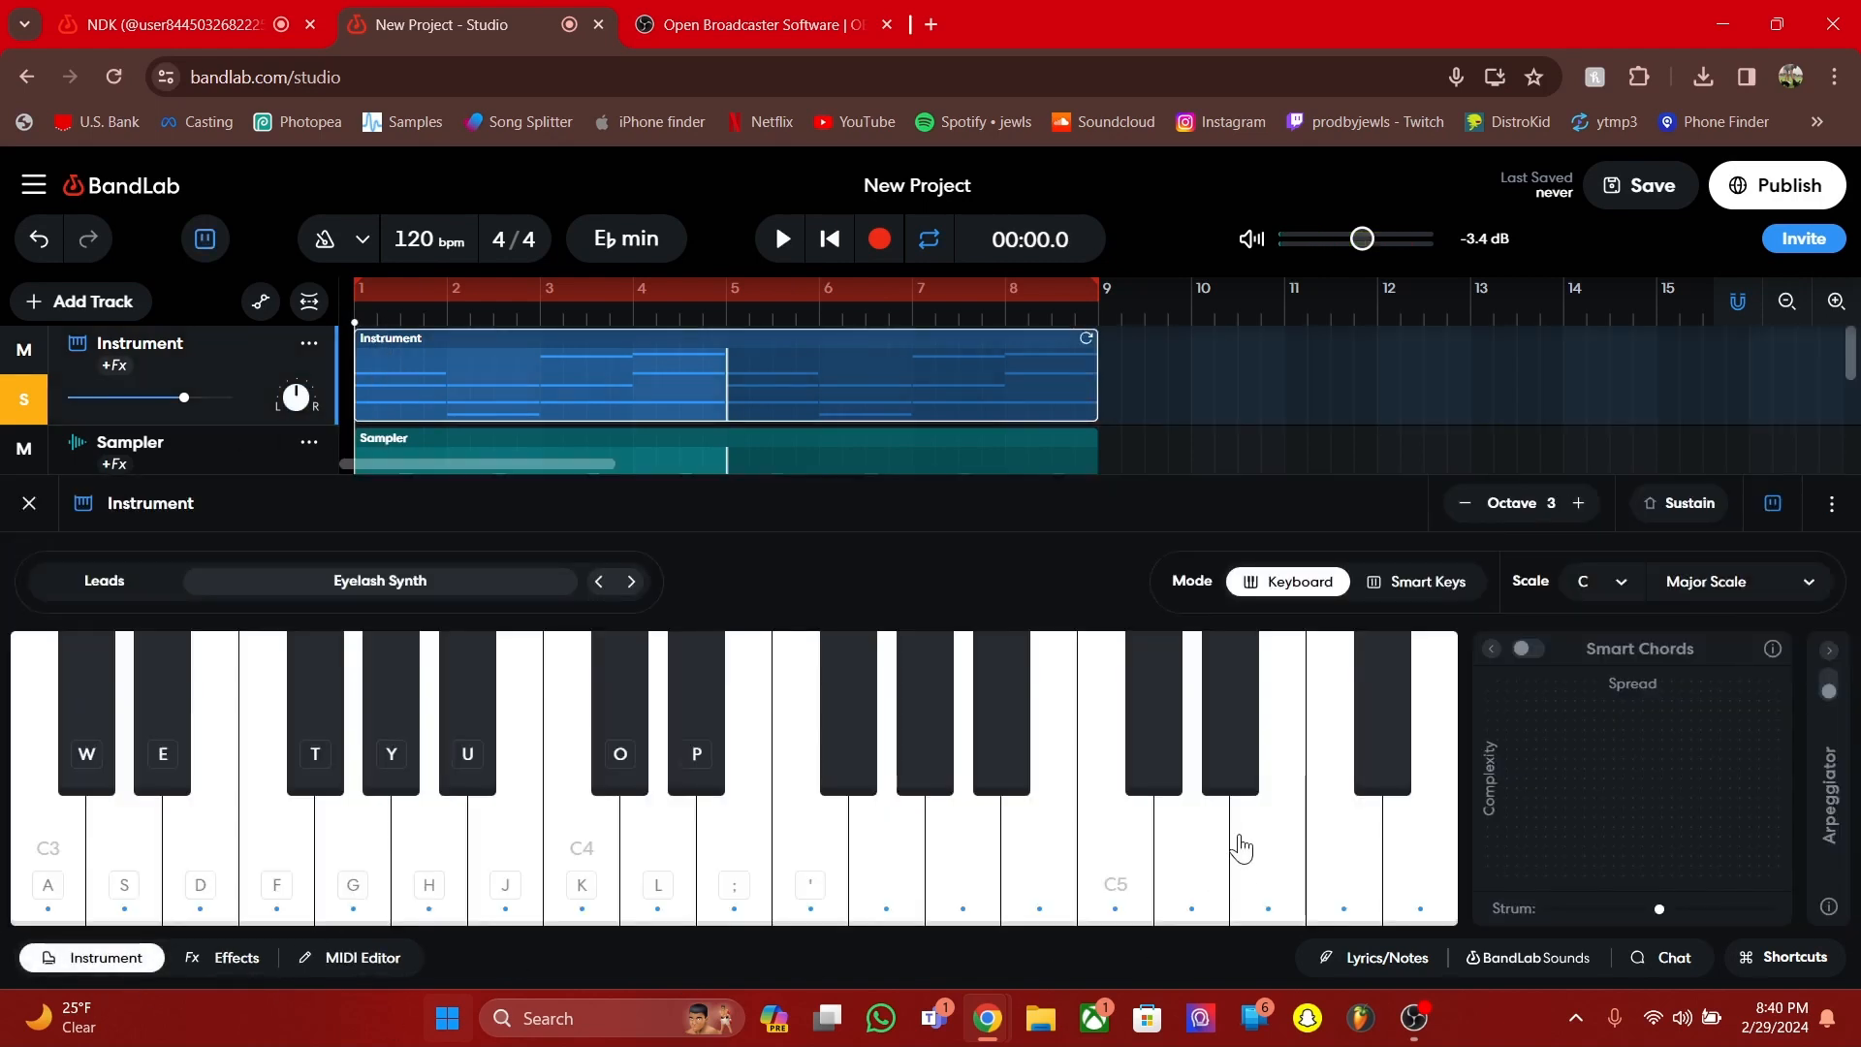
{"action": "left_click", "coordinate": [146, 959]}
{"action": "left_click", "coordinate": [373, 967]}
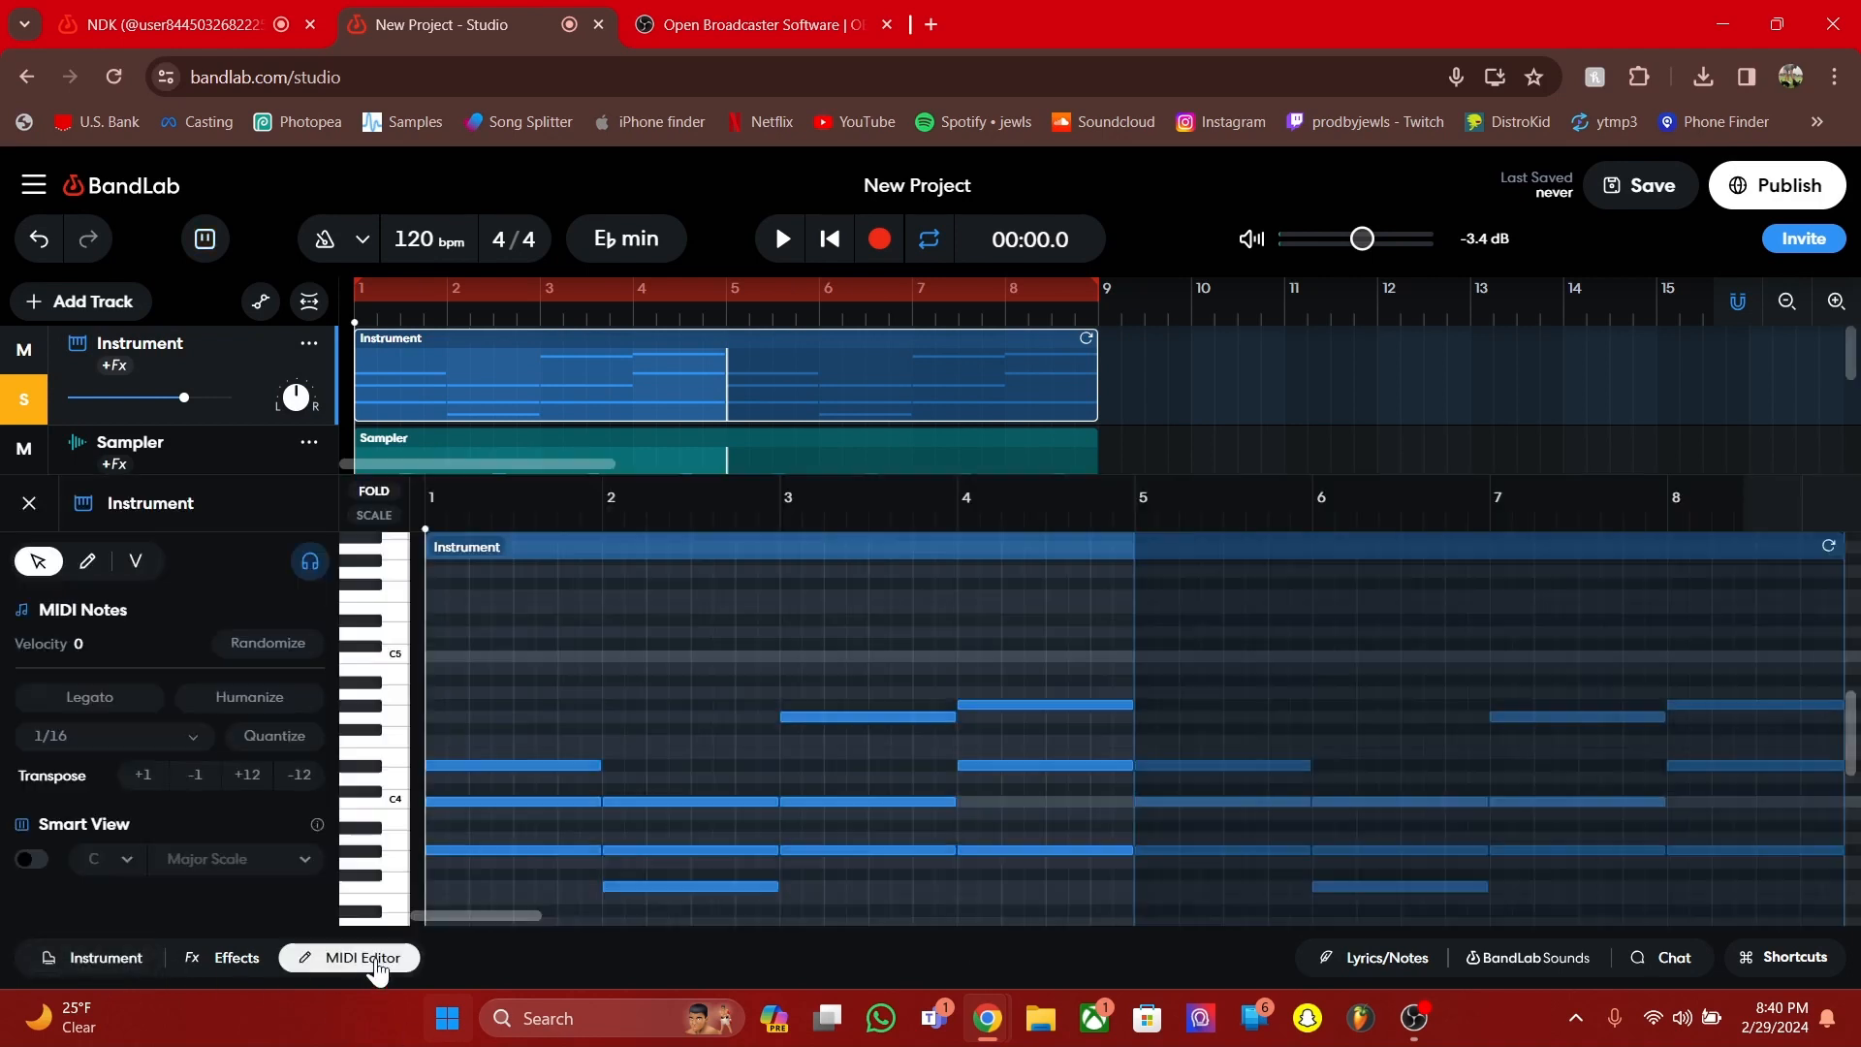
Show the Instrument track's effects, pan it slightly to the right, close the effects, and play the beat briefly
{"action": "left_click", "coordinate": [136, 959]}
{"action": "left_click", "coordinate": [196, 960]}
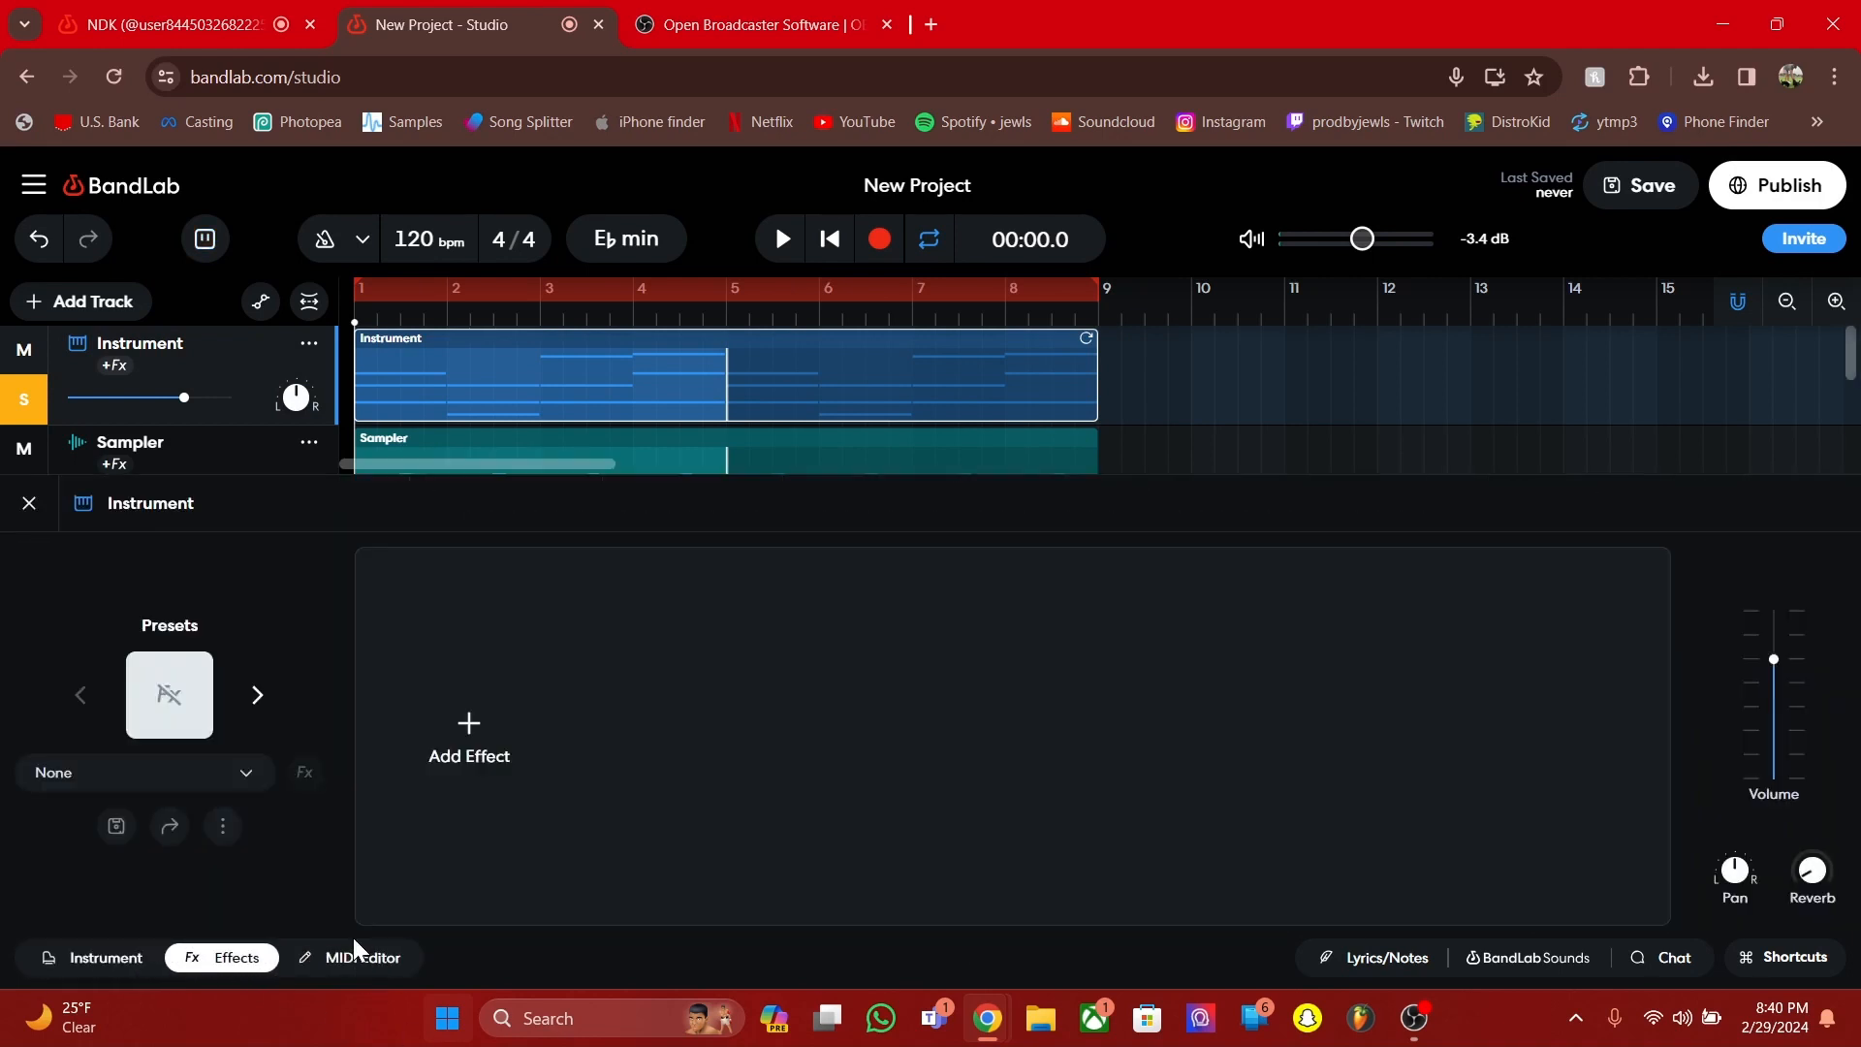
{"action": "left_click_drag", "start_coordinate": [1735, 866], "coordinate": [1732, 812]}
{"action": "left_click", "coordinate": [229, 957]}
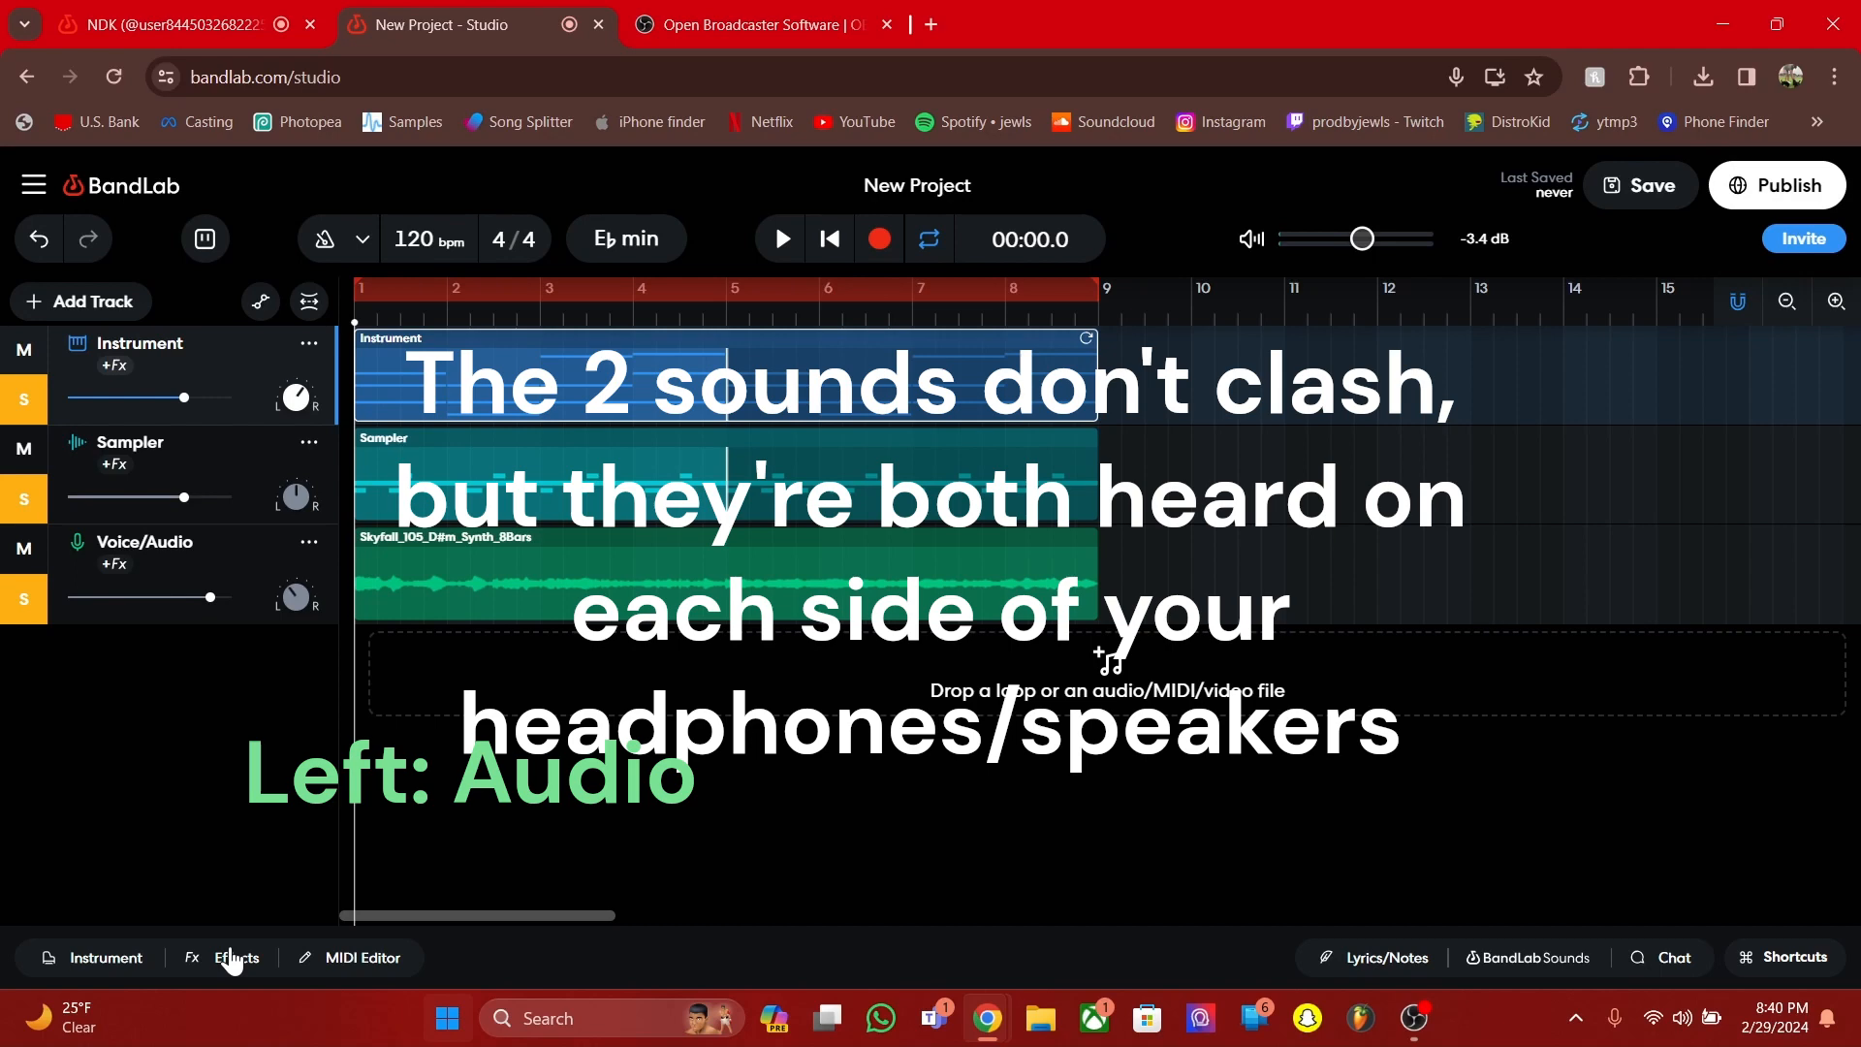
{"action": "key", "text": "space"}
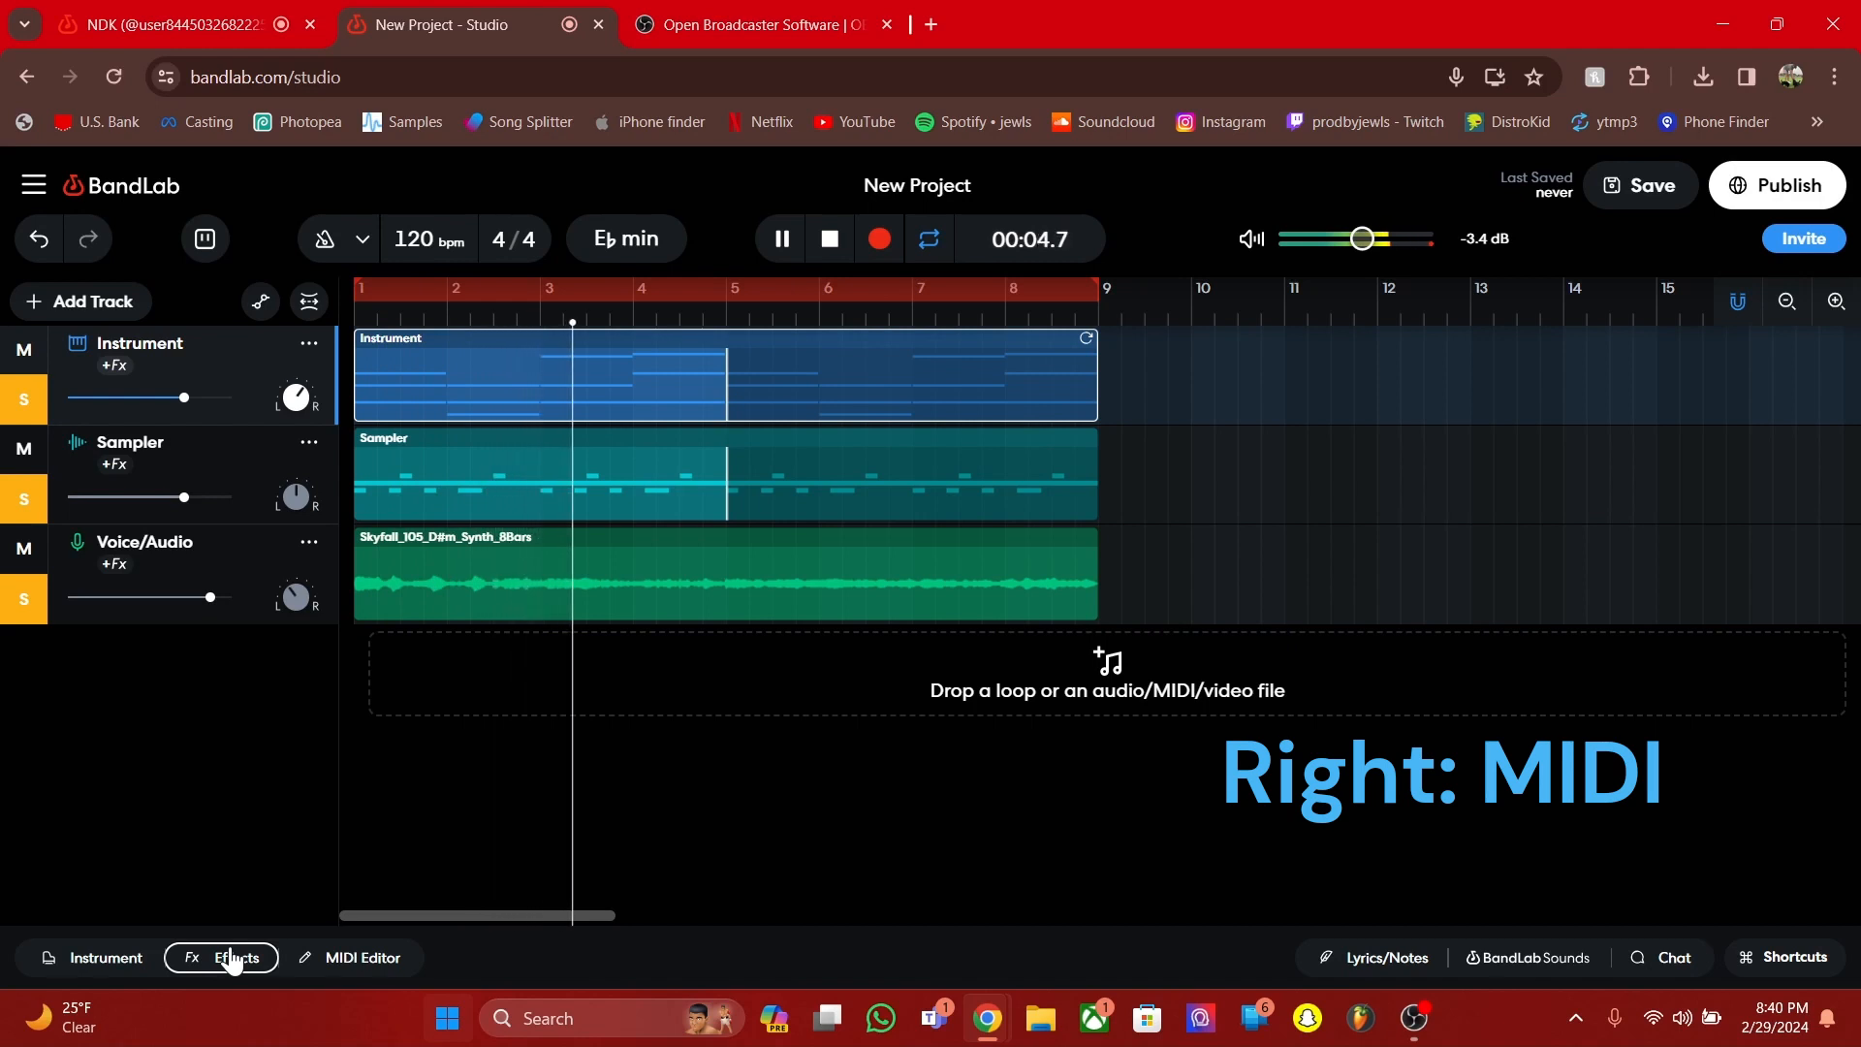
{"action": "key", "text": "space"}
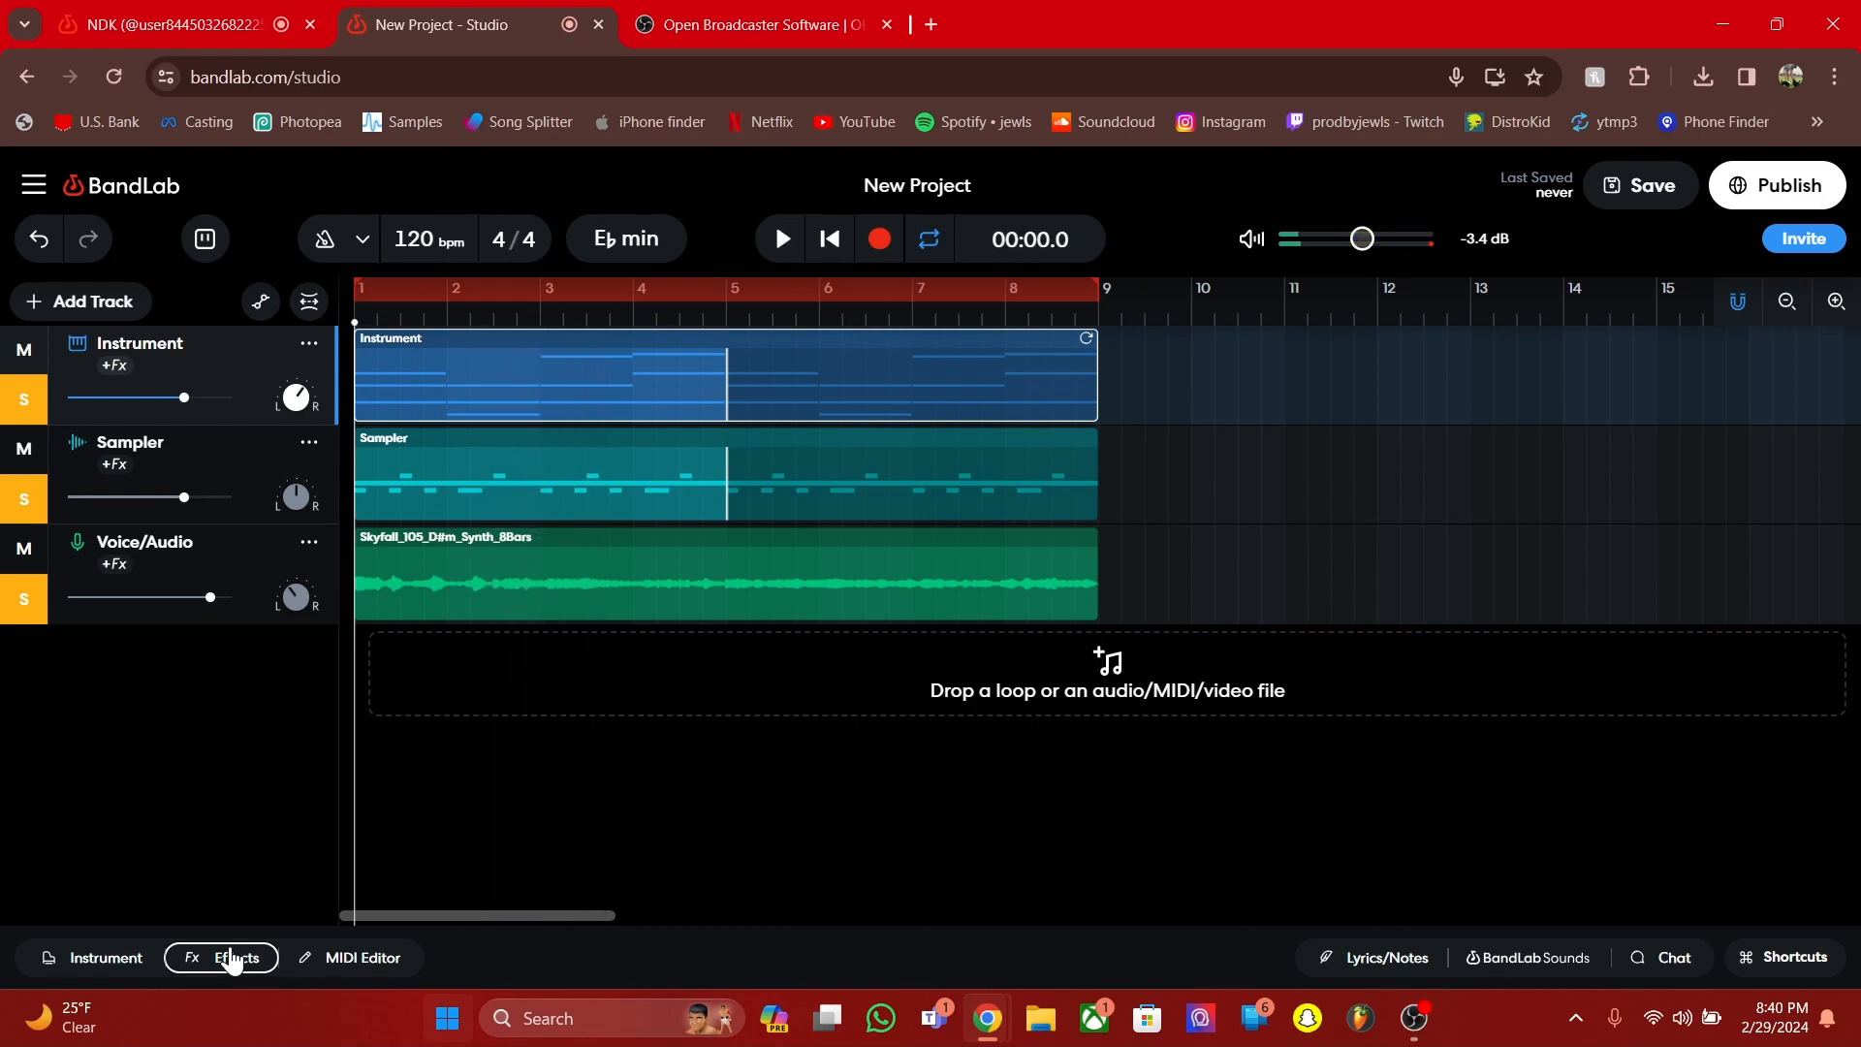
Return the pan of the Instrument track and then the Voice/Audio track to center in their effects settings
{"action": "left_click", "coordinate": [230, 957]}
{"action": "left_click_drag", "start_coordinate": [1735, 869], "coordinate": [1769, 935]}
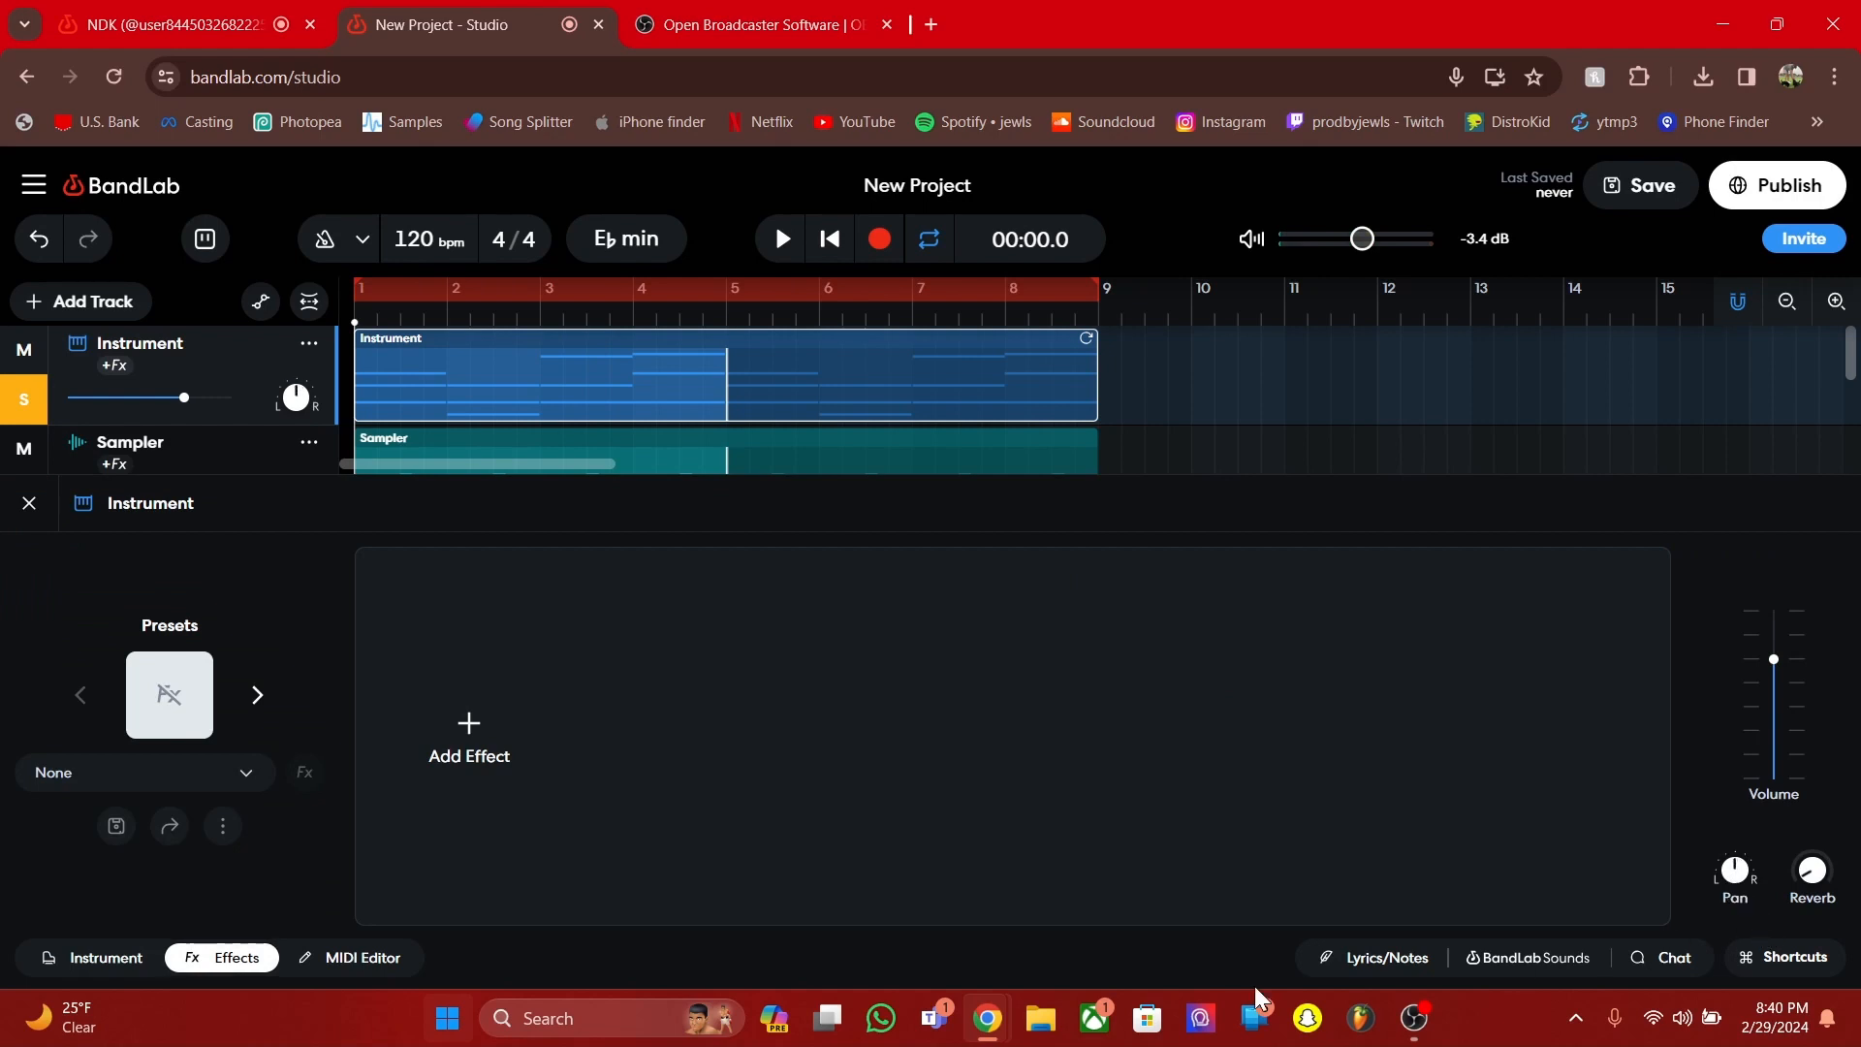
{"action": "left_click", "coordinate": [180, 960]}
{"action": "left_click", "coordinate": [514, 604]}
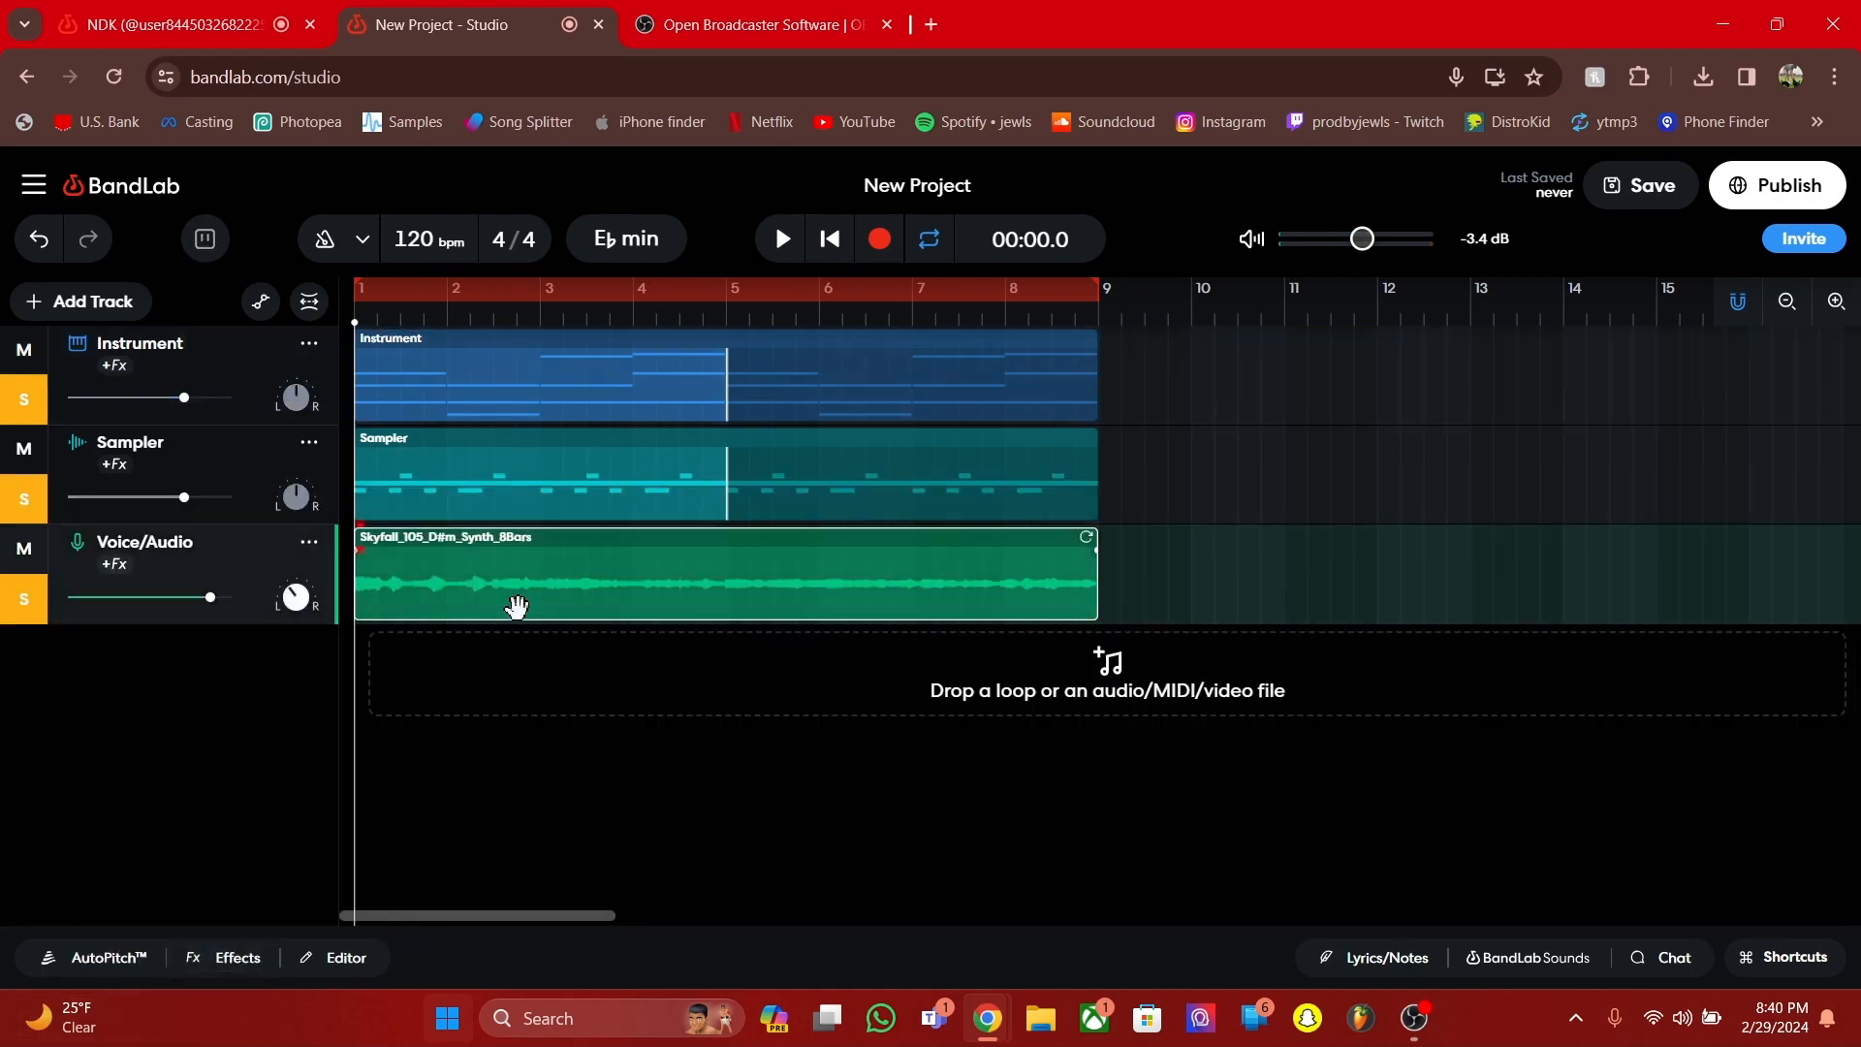
{"action": "left_click", "coordinate": [236, 964]}
{"action": "left_click_drag", "start_coordinate": [1736, 872], "coordinate": [1696, 822]}
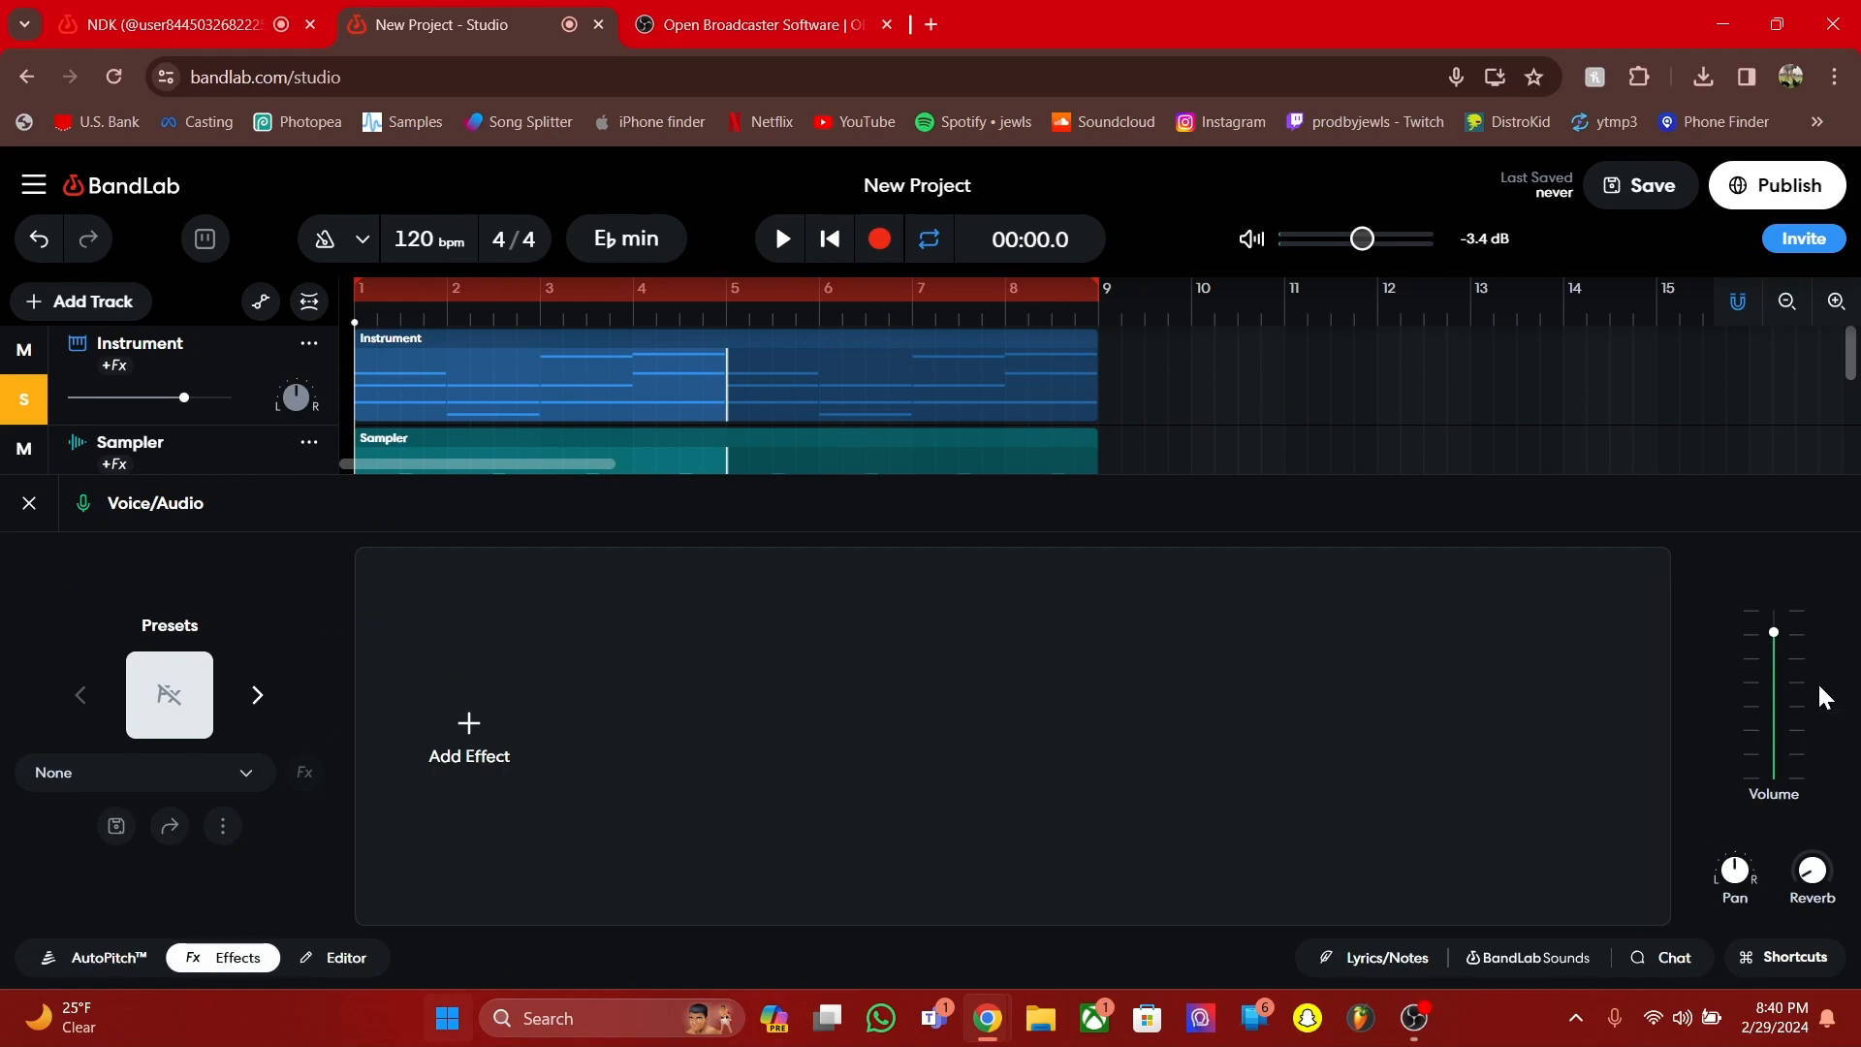
{"action": "mouse_move", "coordinate": [1814, 874]}
{"action": "left_click", "coordinate": [247, 958]}
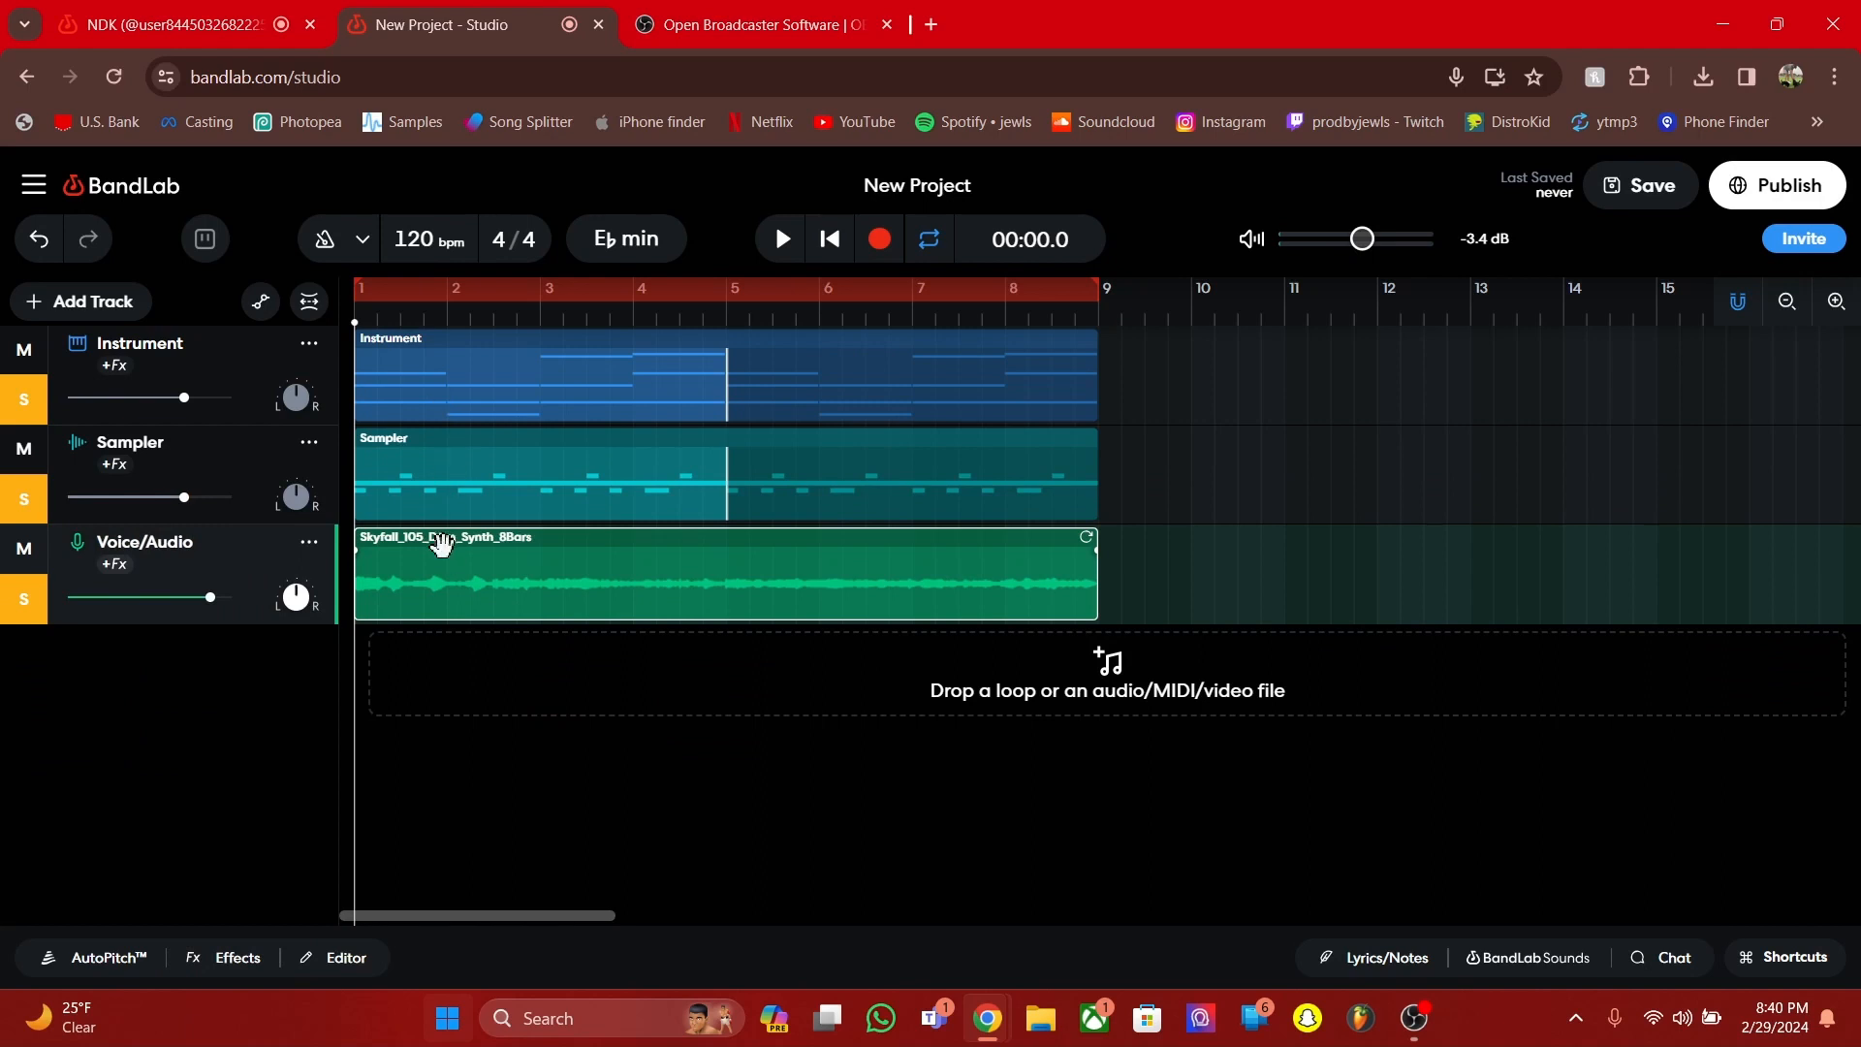
Clear the solo on all three tracks, solo only the Voice/Audio track, and play it briefly
{"action": "right_click", "coordinate": [17, 605]}
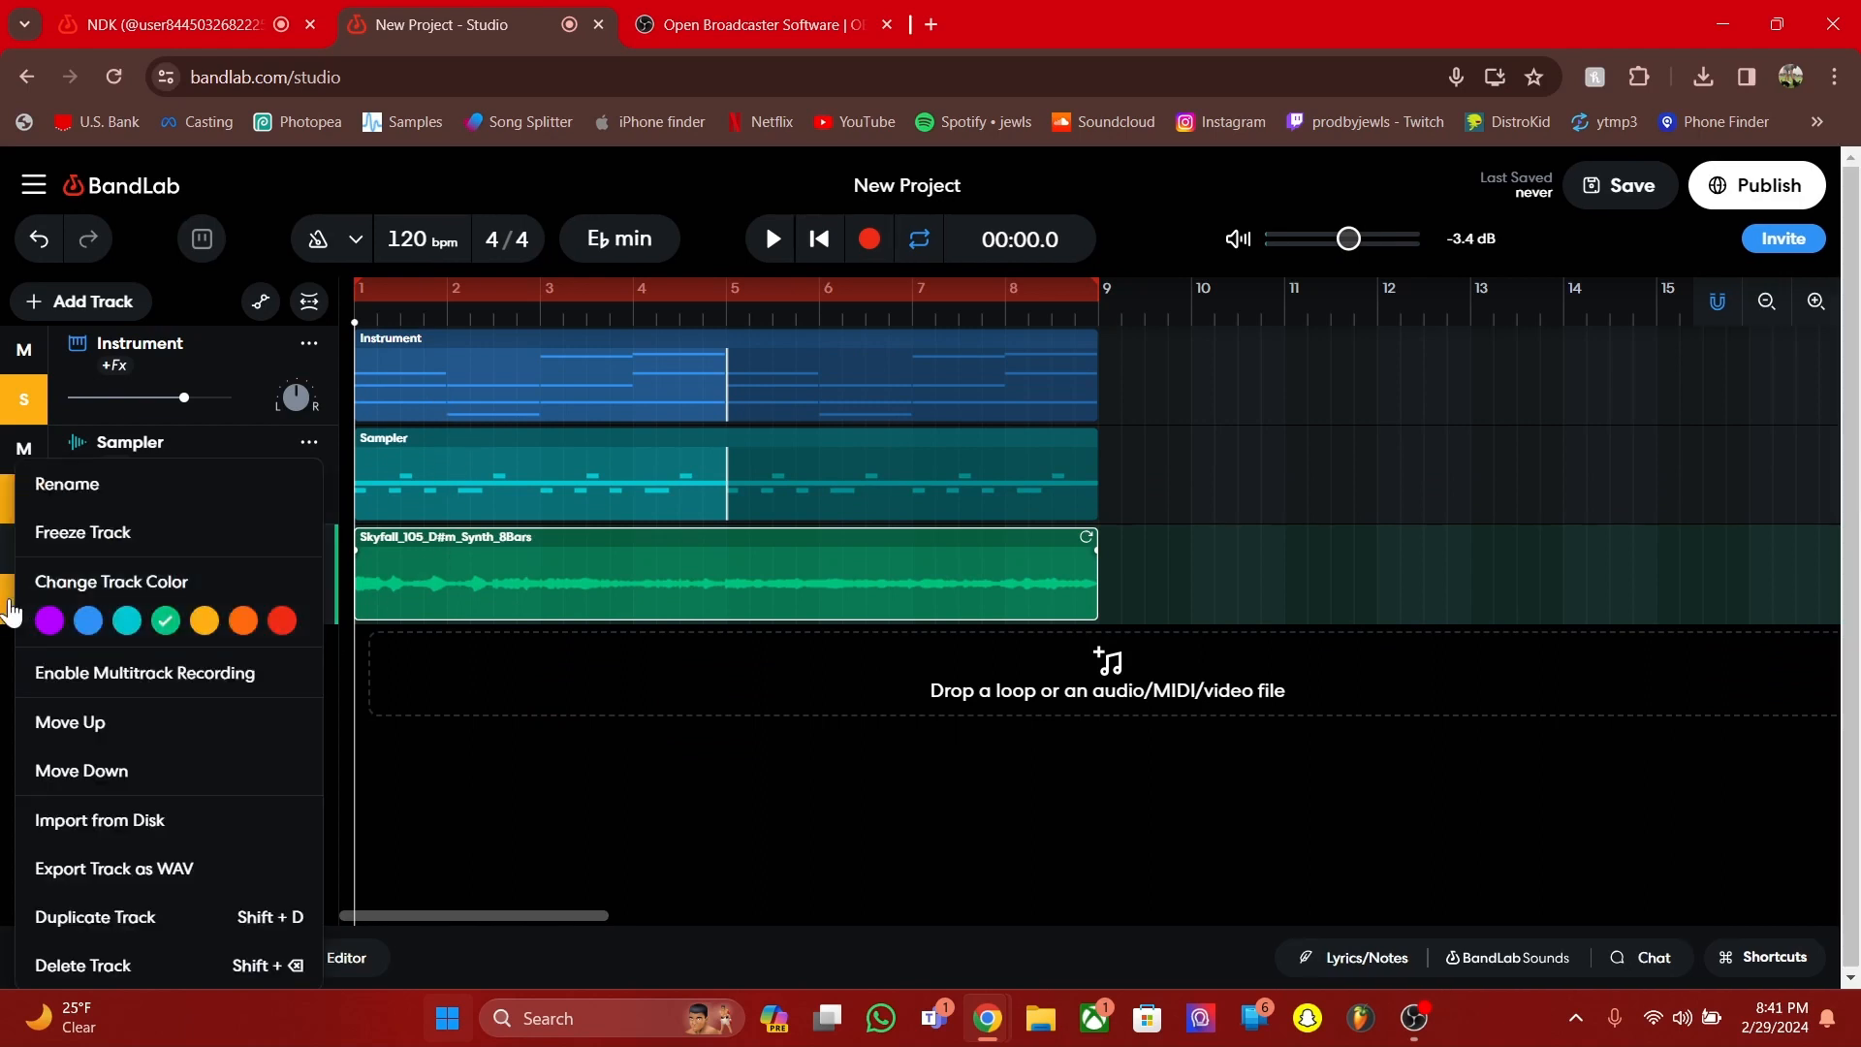
{"action": "left_click", "coordinate": [9, 603]}
{"action": "left_click", "coordinate": [24, 498]}
{"action": "left_click", "coordinate": [24, 411]}
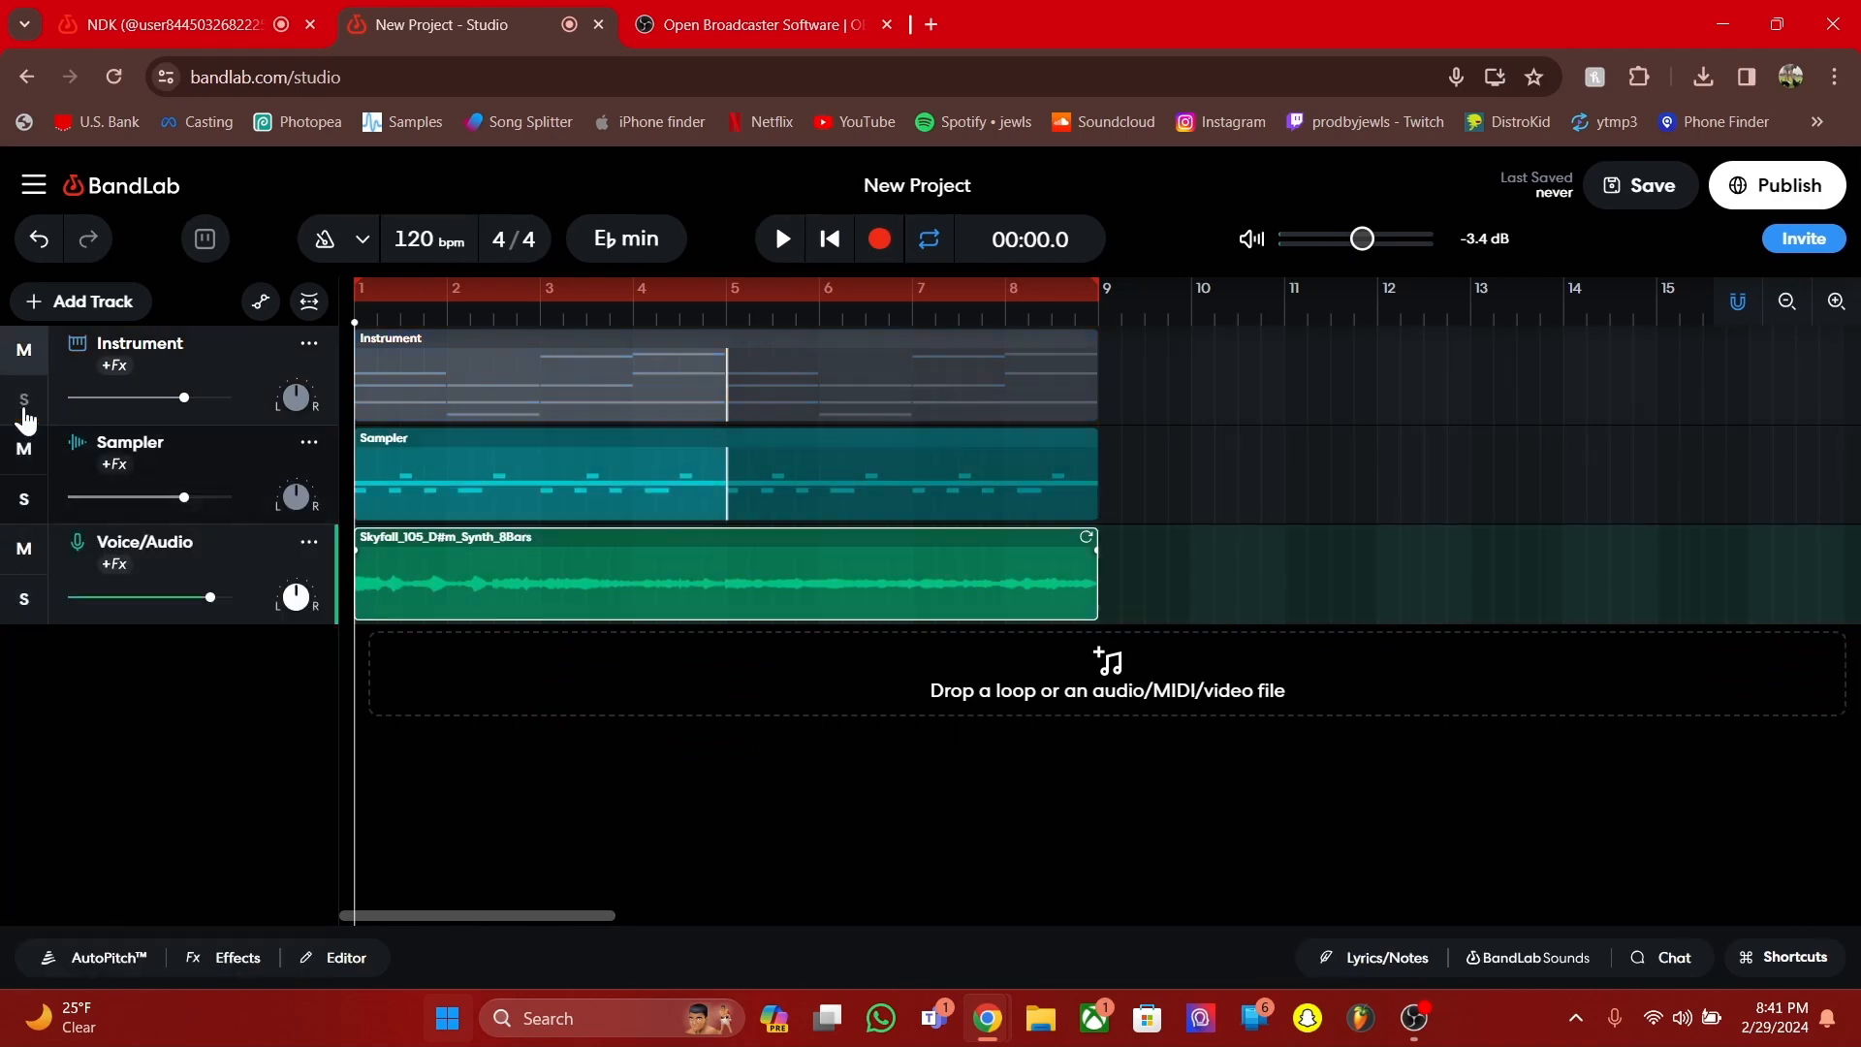
{"action": "left_click", "coordinate": [21, 609]}
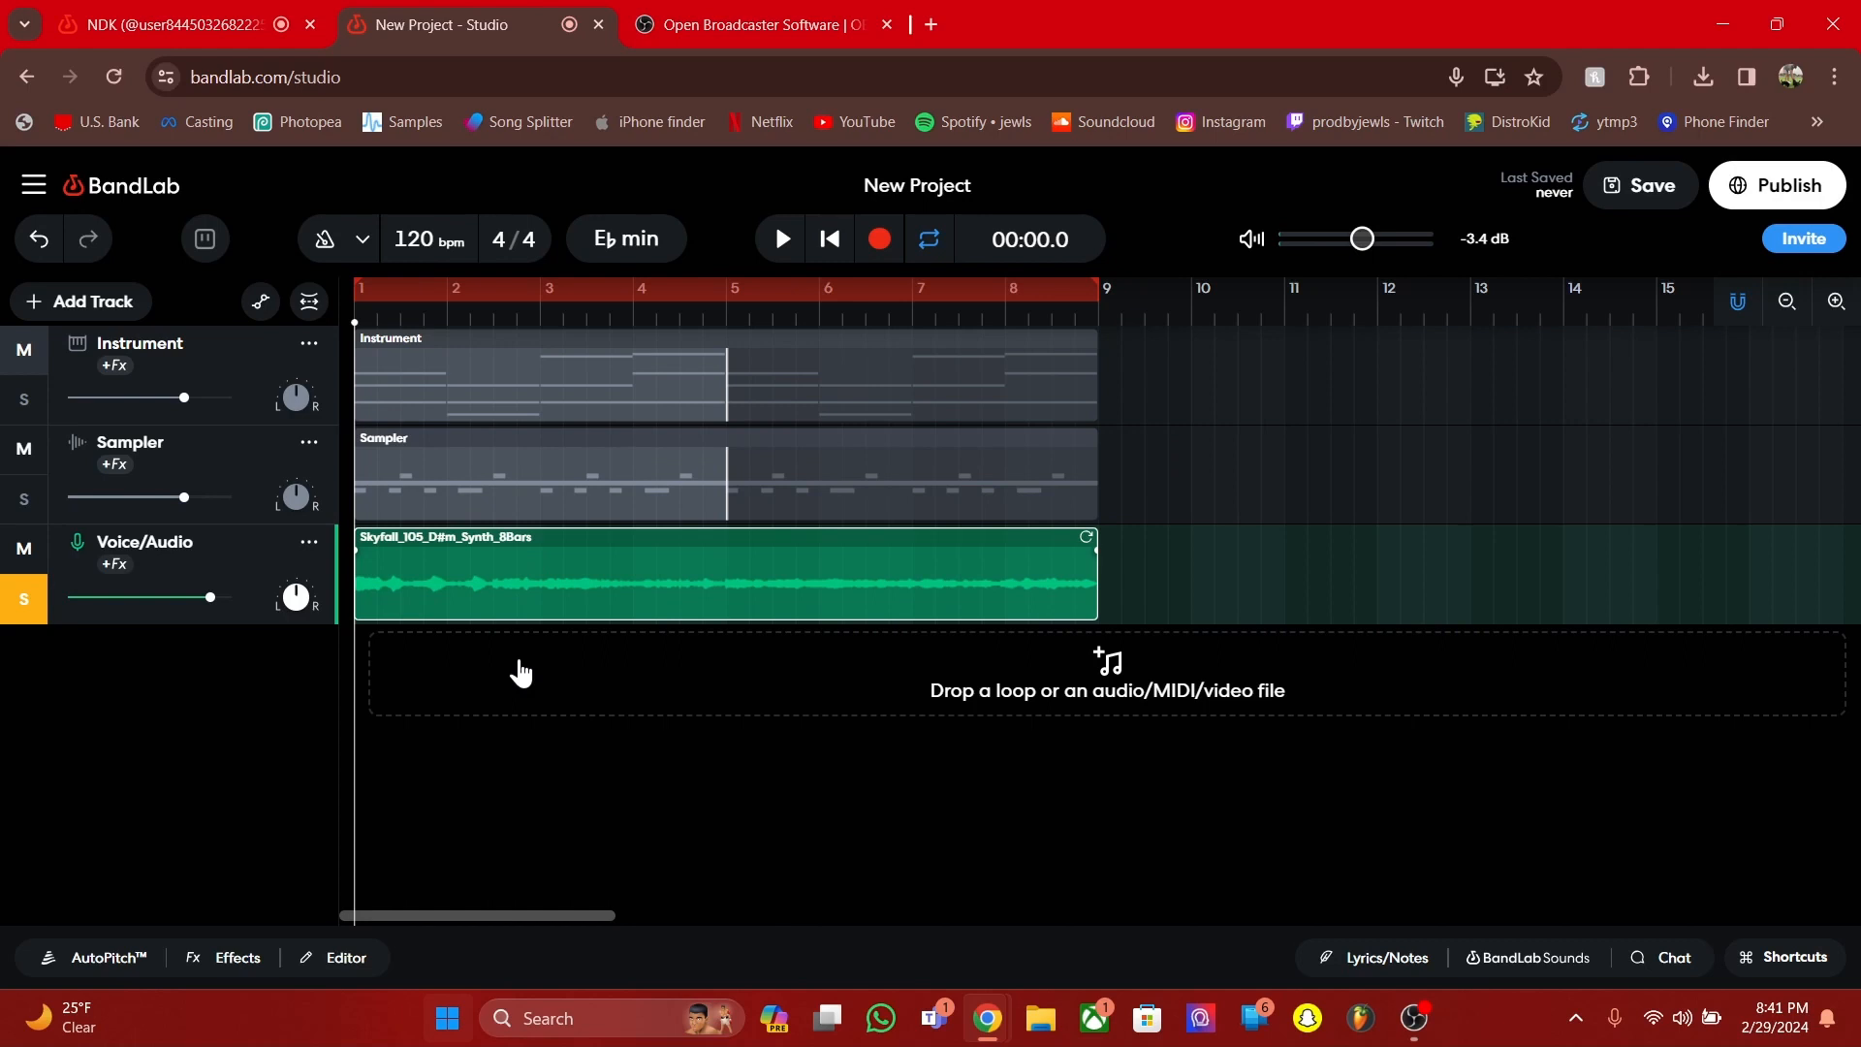
{"action": "key", "text": "space"}
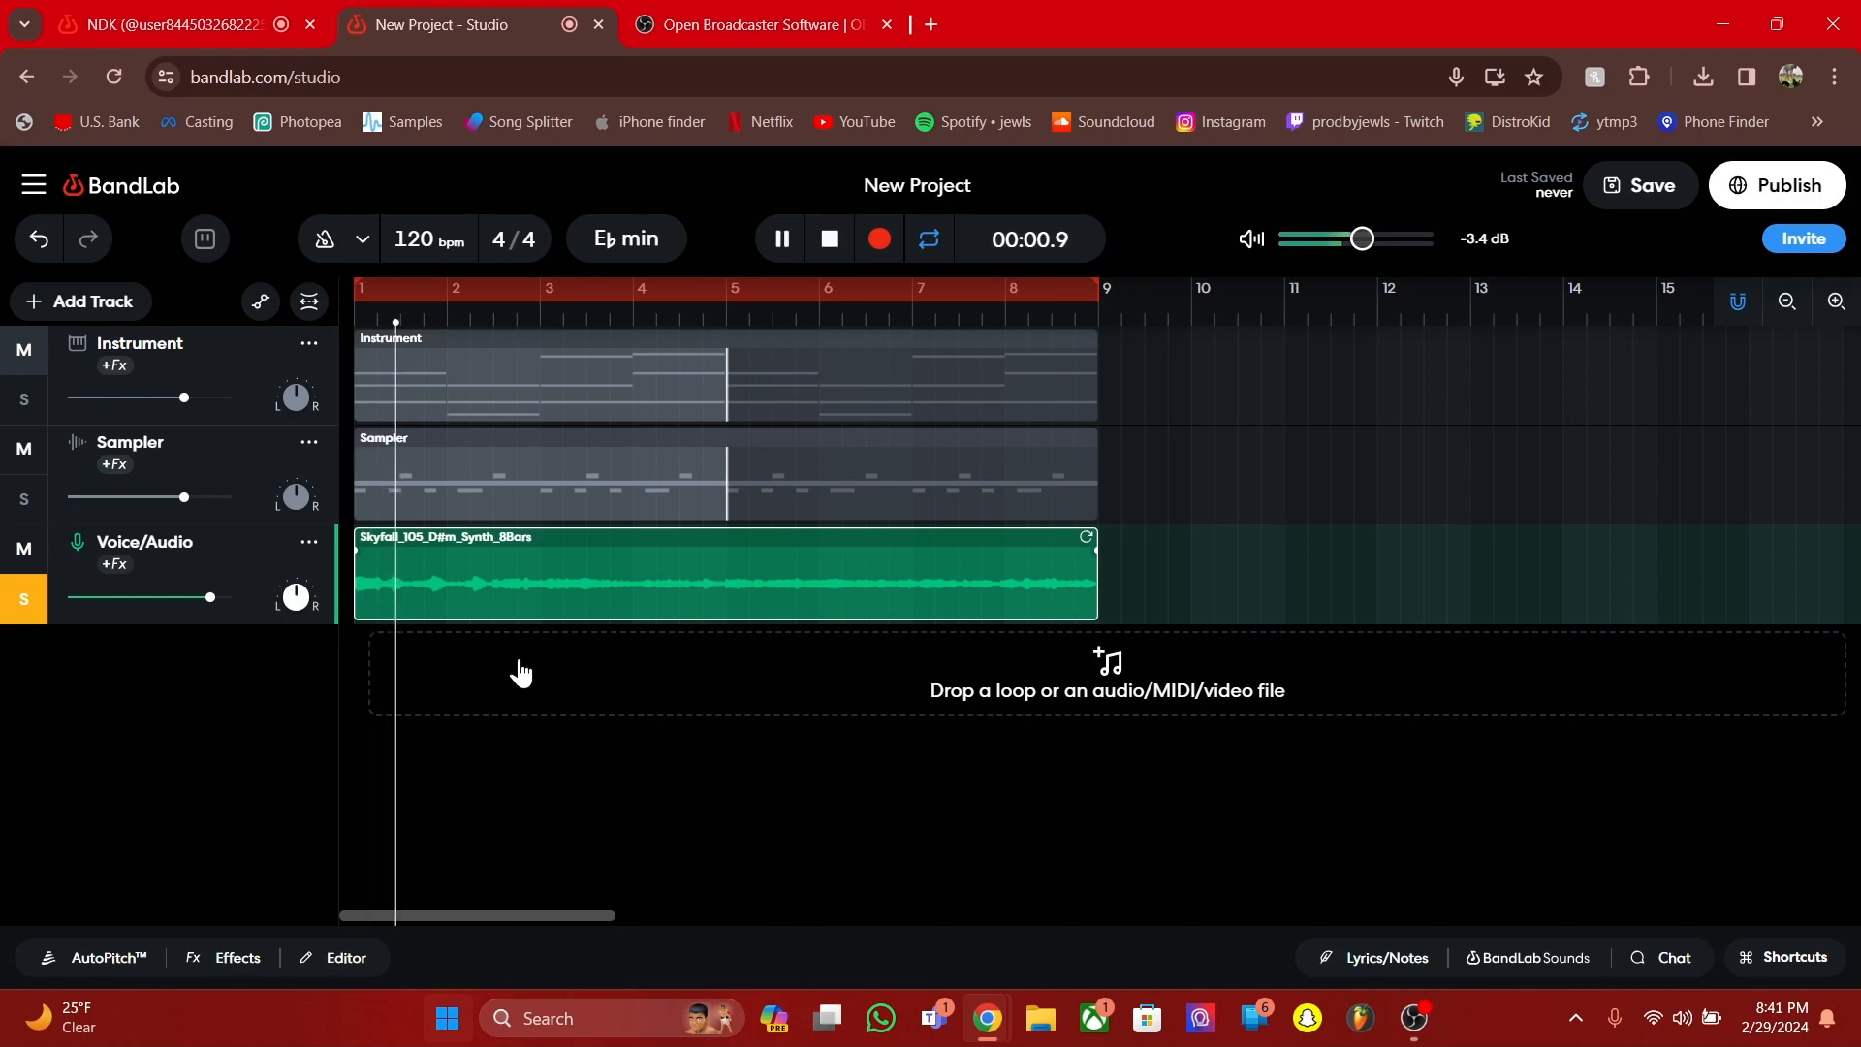
{"action": "key", "text": "space"}
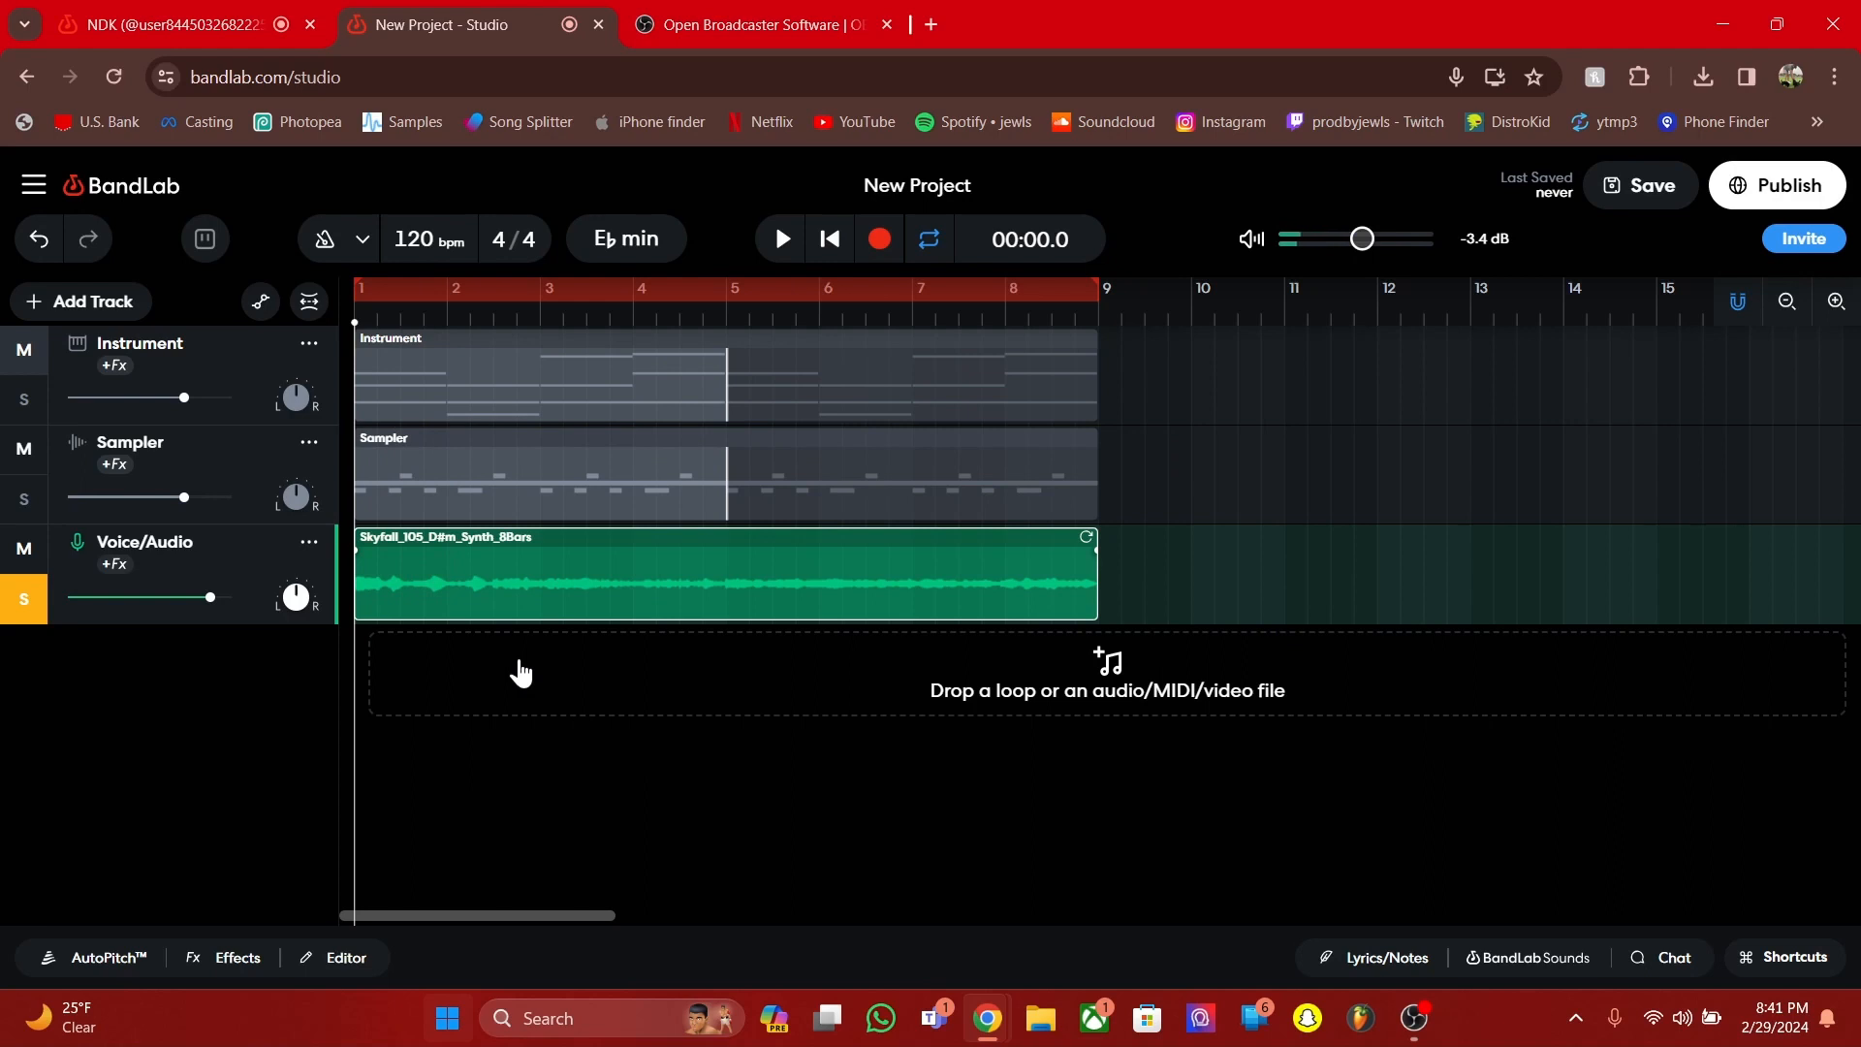
Raise the Voice/Audio track's Reverb to 69% during playback, stop, and close its effects
{"action": "left_click", "coordinate": [226, 957]}
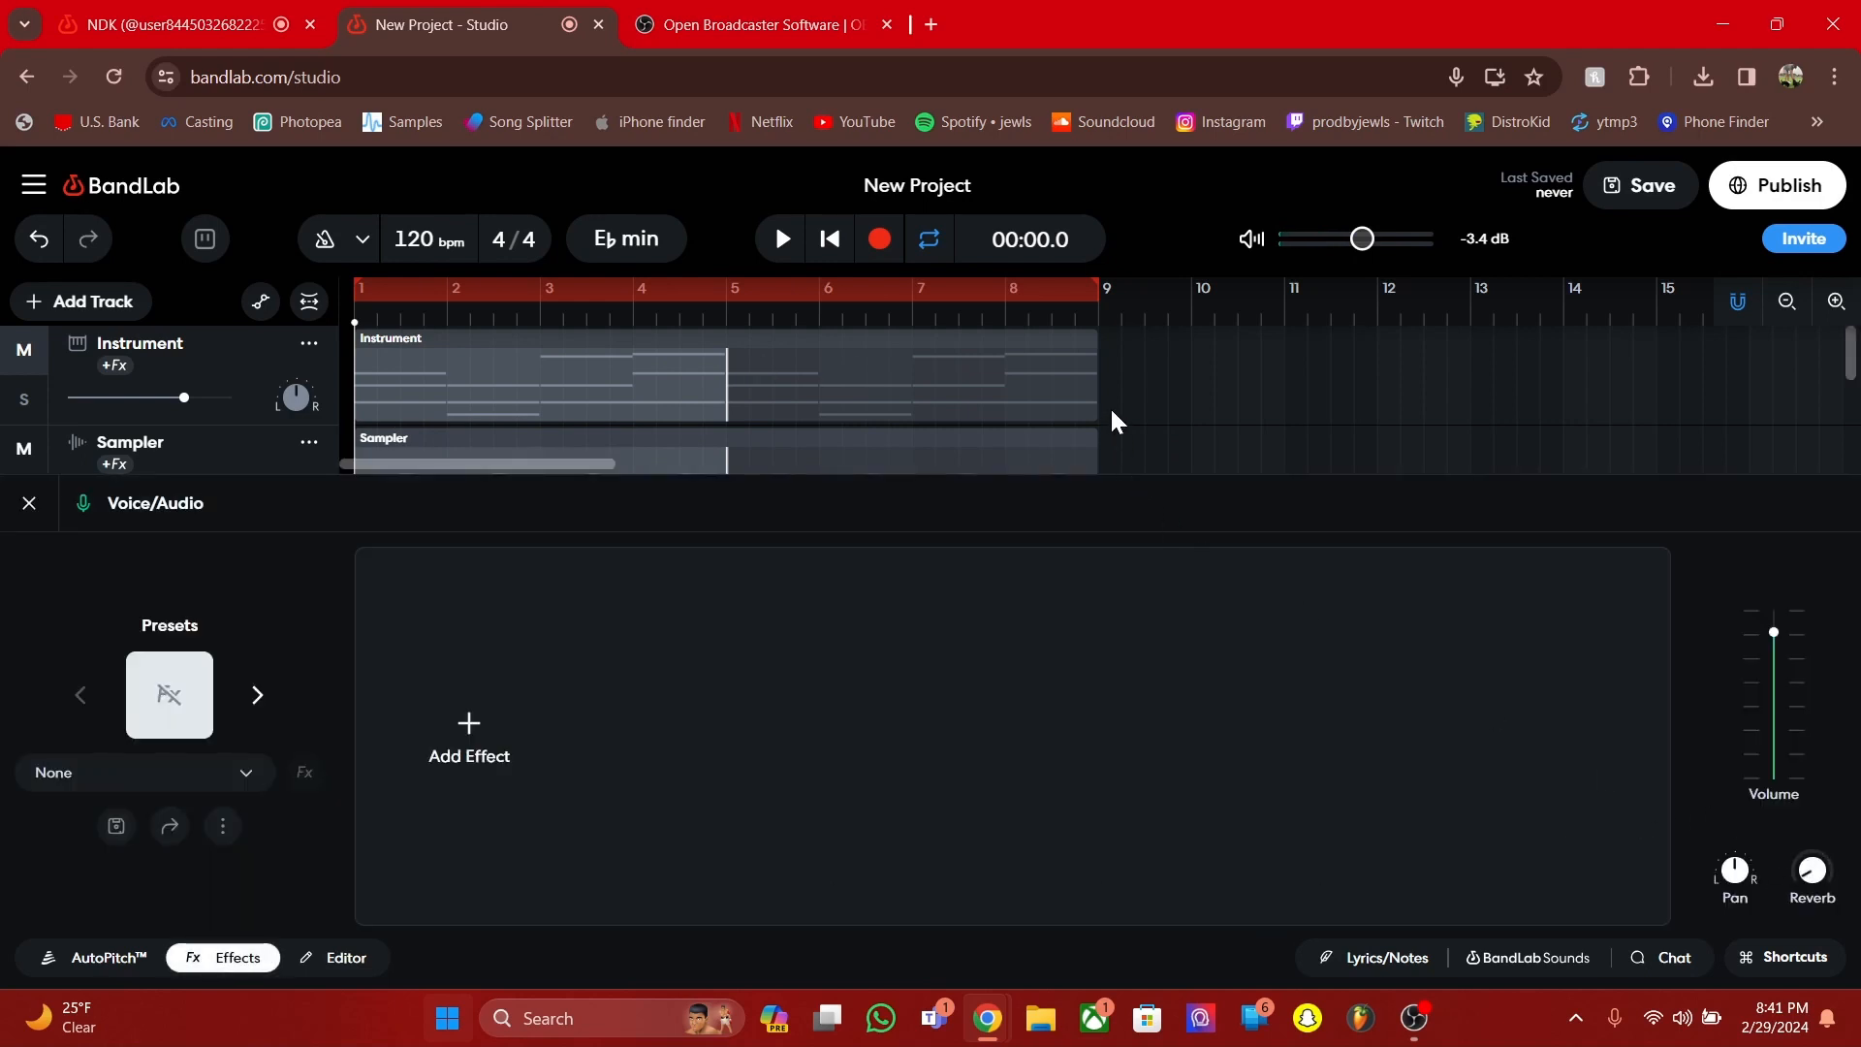
{"action": "key", "text": "space"}
{"action": "key", "text": "space"}
{"action": "key", "text": "space"}
{"action": "mouse_move", "coordinate": [1809, 869]}
{"action": "left_click_drag", "start_coordinate": [1809, 869], "coordinate": [1796, 621]}
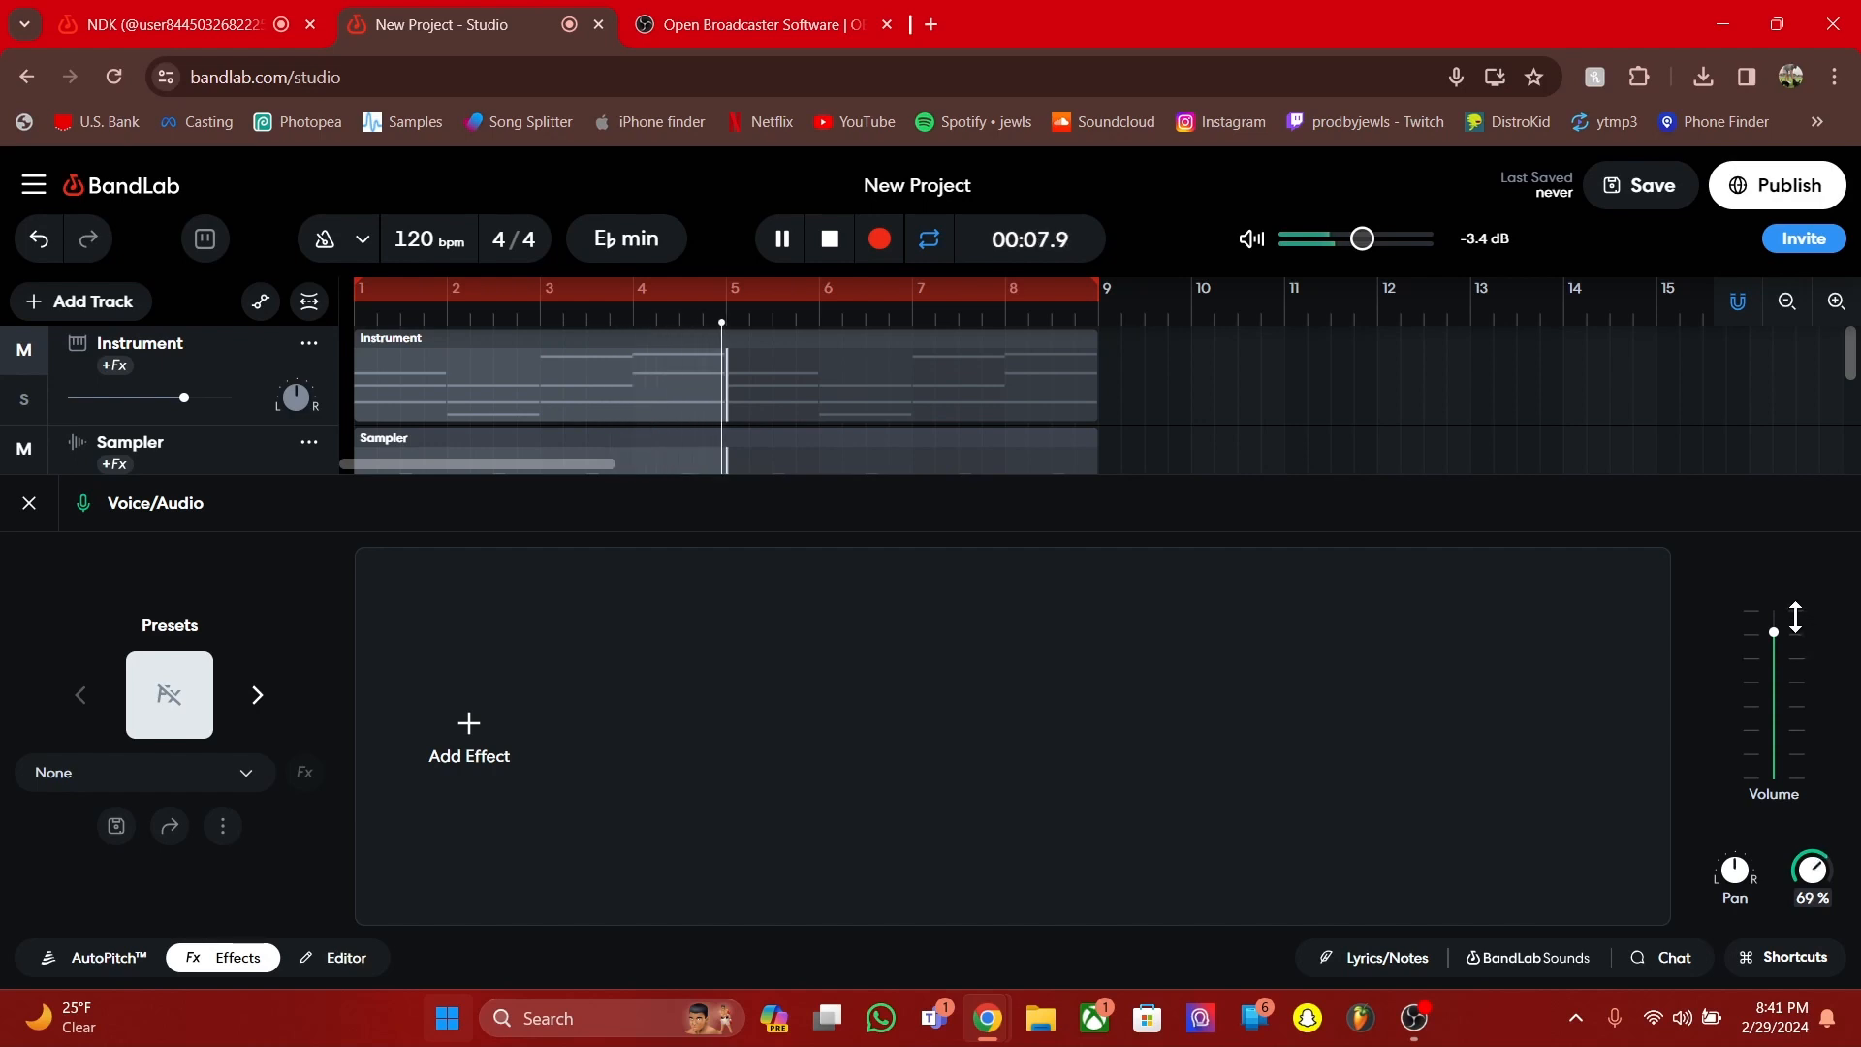
{"action": "key", "text": "space"}
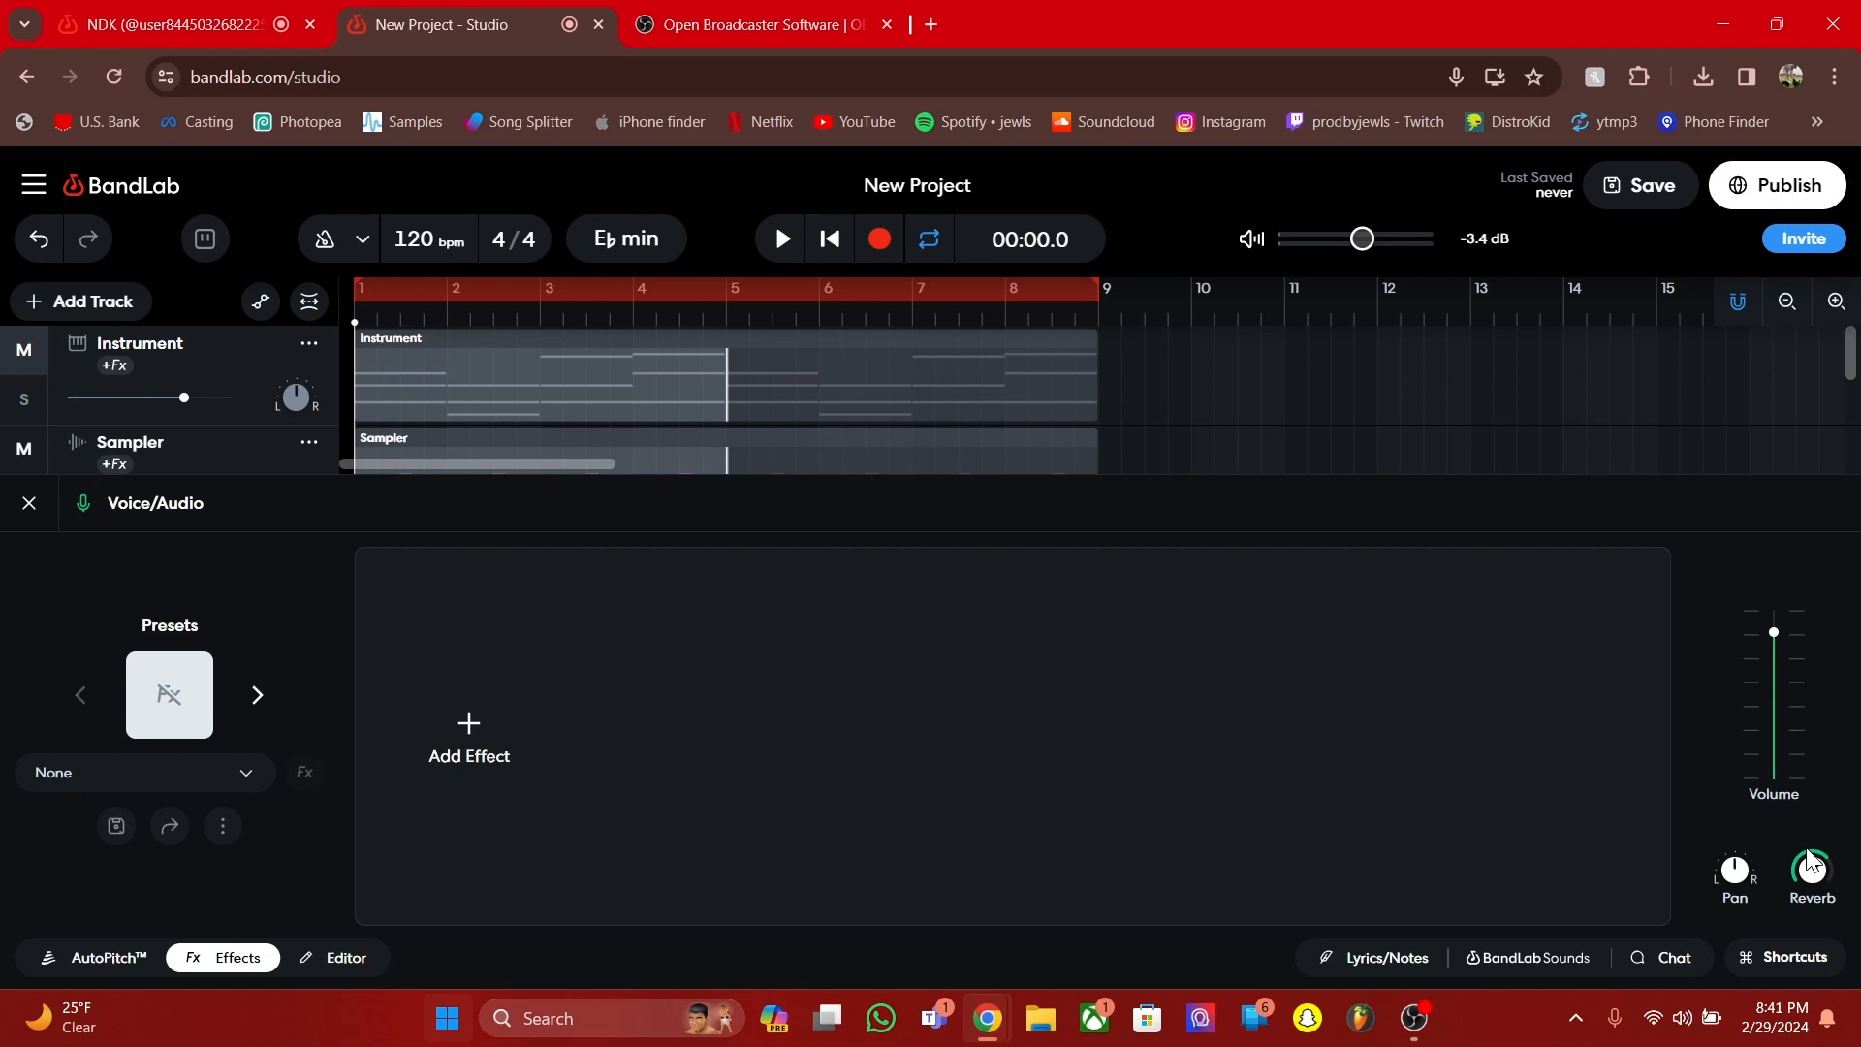
{"action": "left_click", "coordinate": [204, 964]}
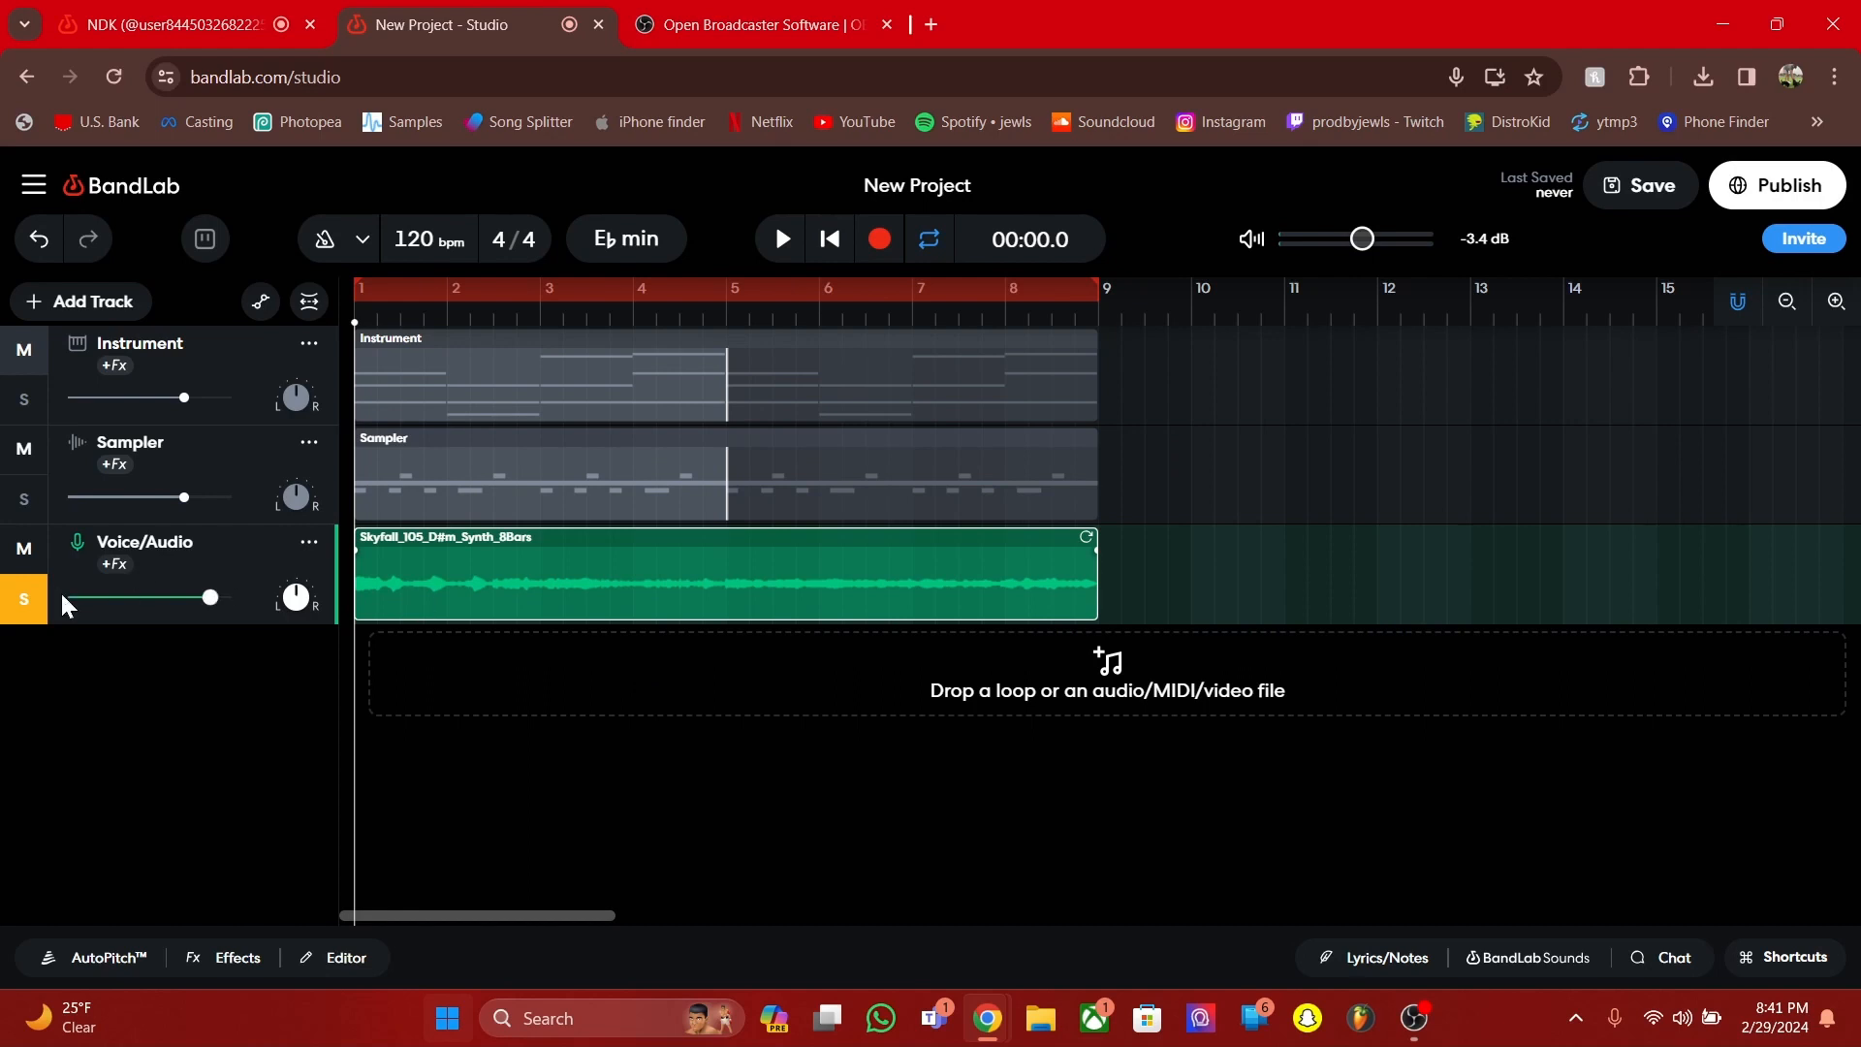
Solo the Instrument, Sampler and Voice/Audio tracks together and play the beat with all three
{"action": "left_click", "coordinate": [24, 598]}
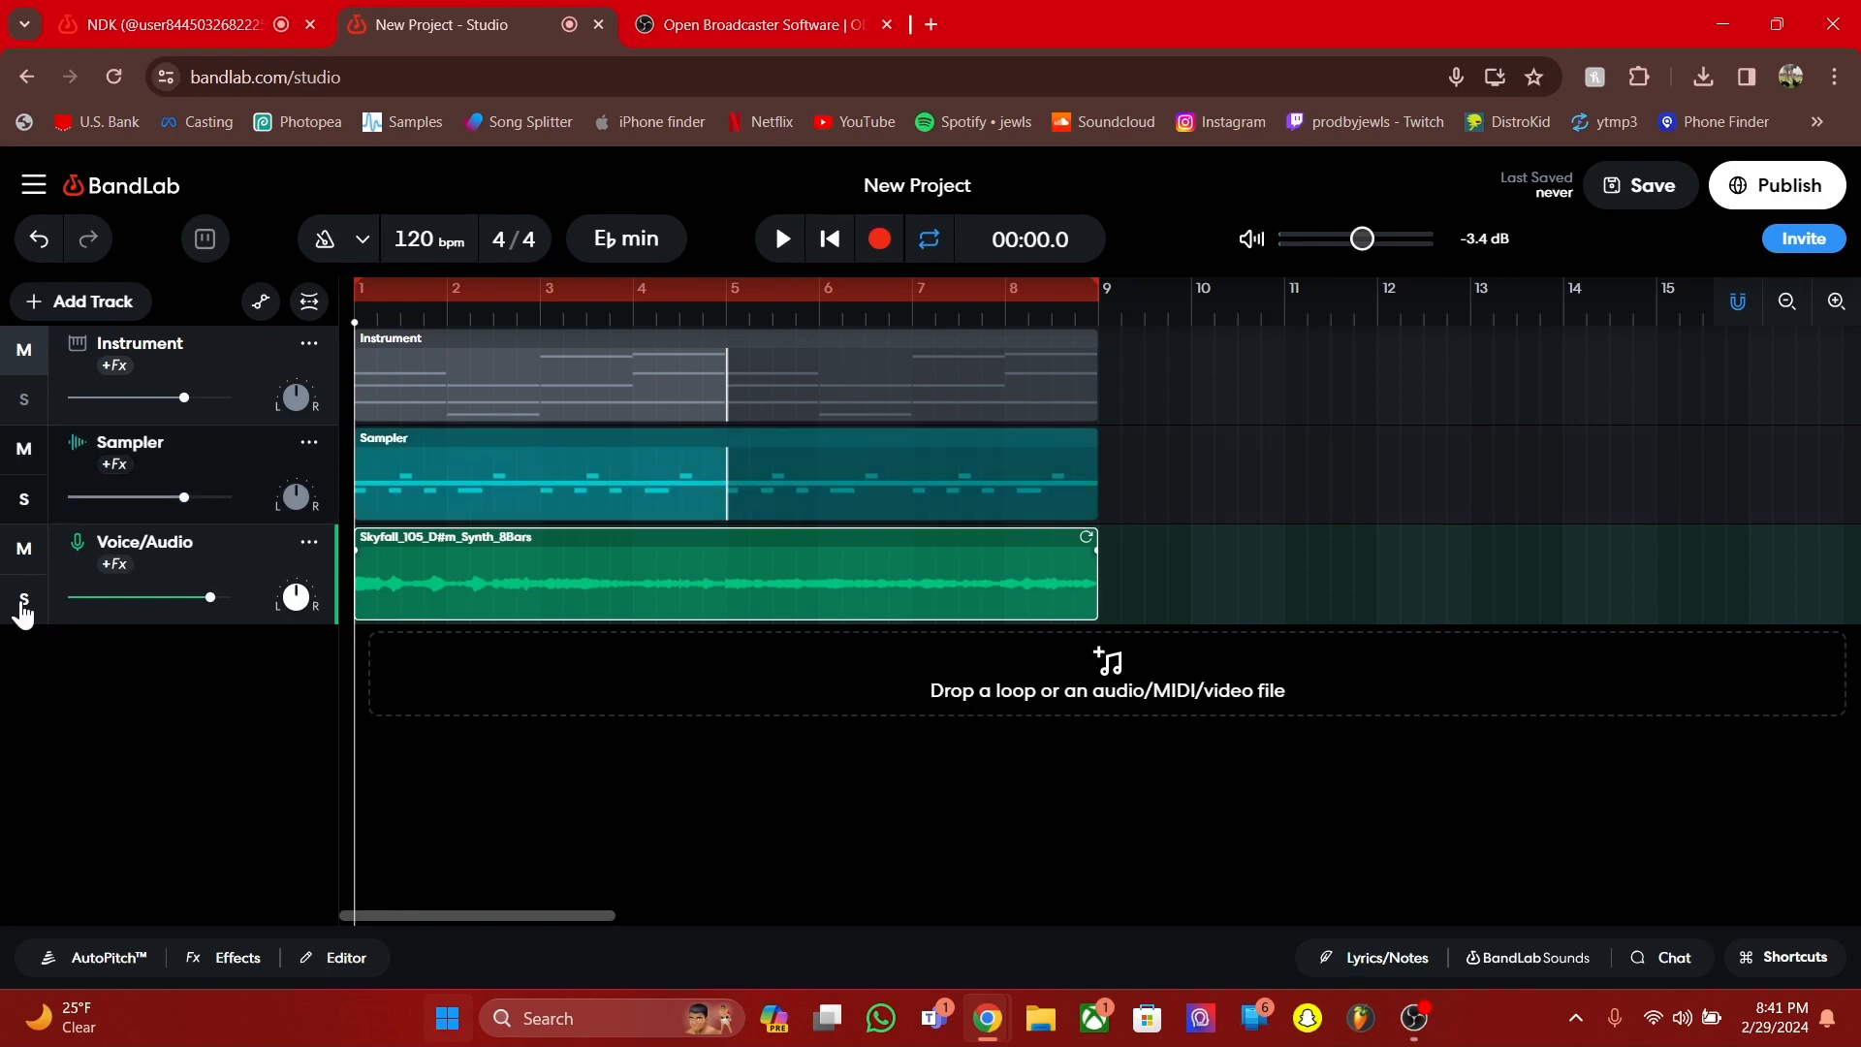
{"action": "left_click", "coordinate": [24, 399]}
{"action": "left_click", "coordinate": [24, 499]}
{"action": "left_click", "coordinate": [24, 598]}
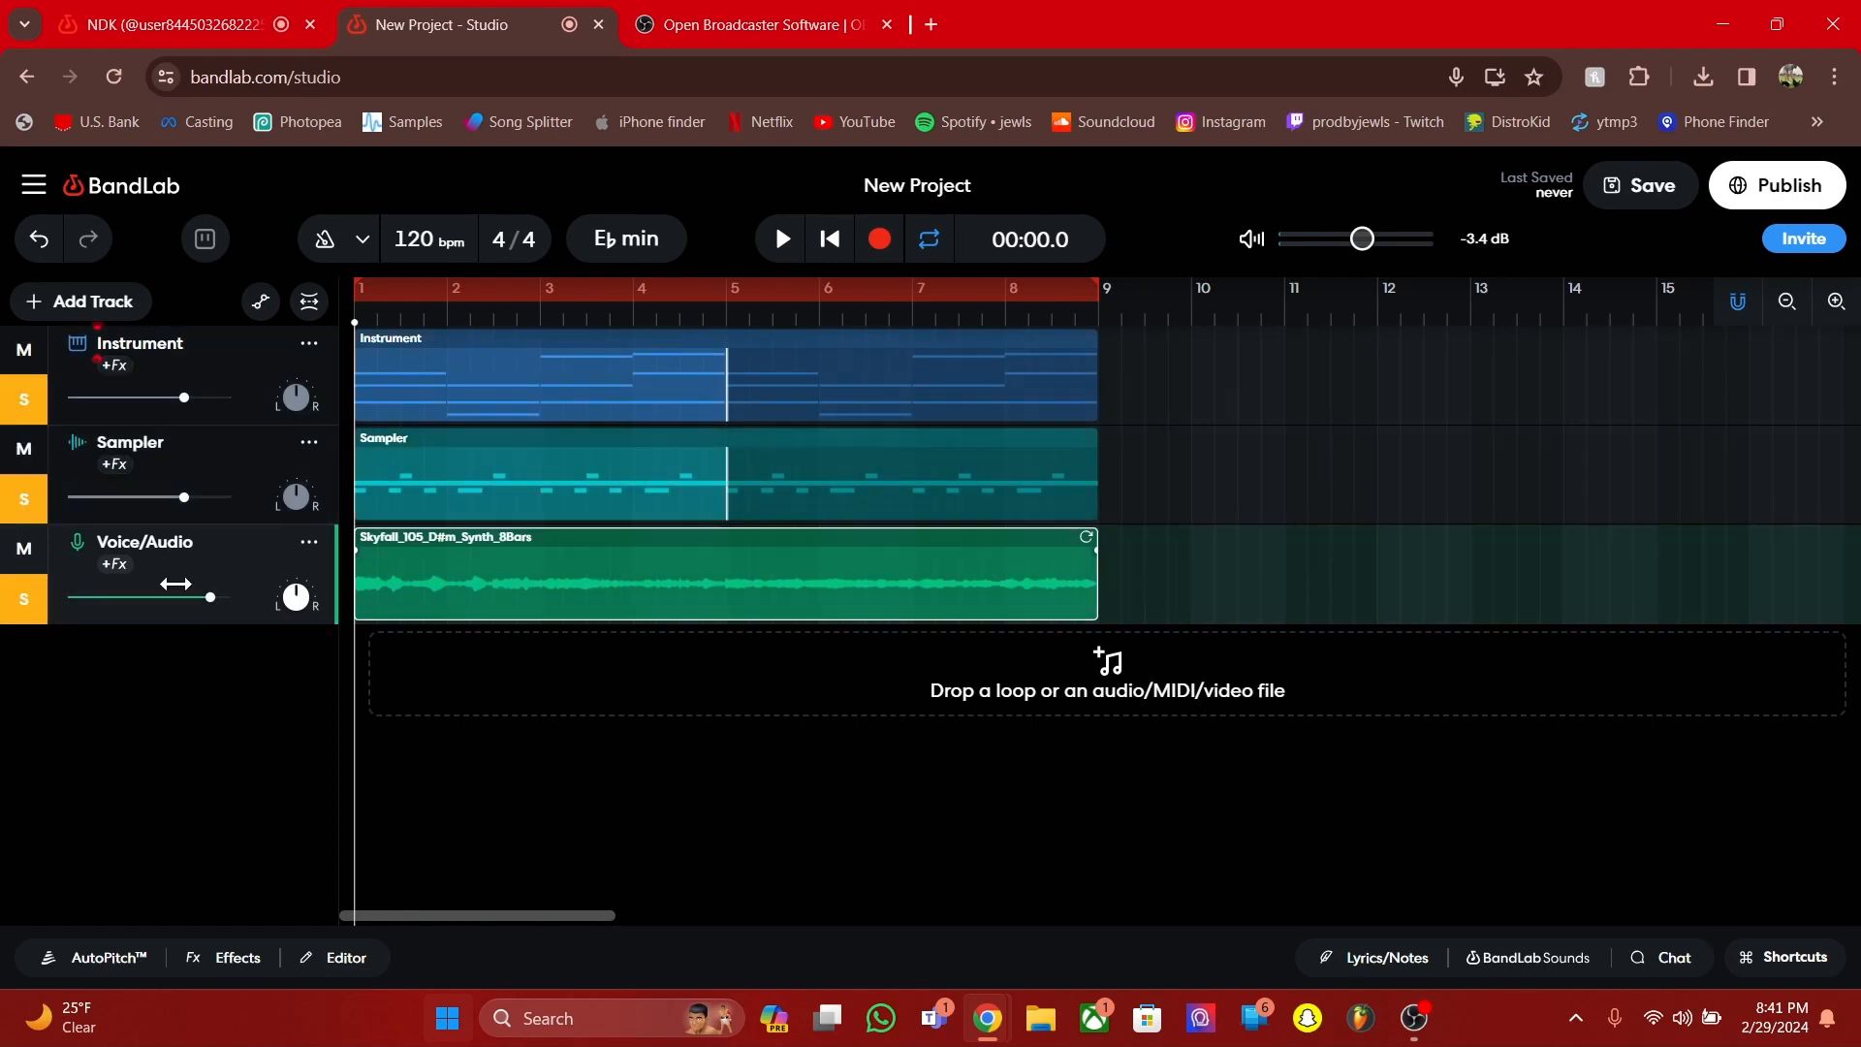
{"action": "key", "text": "space"}
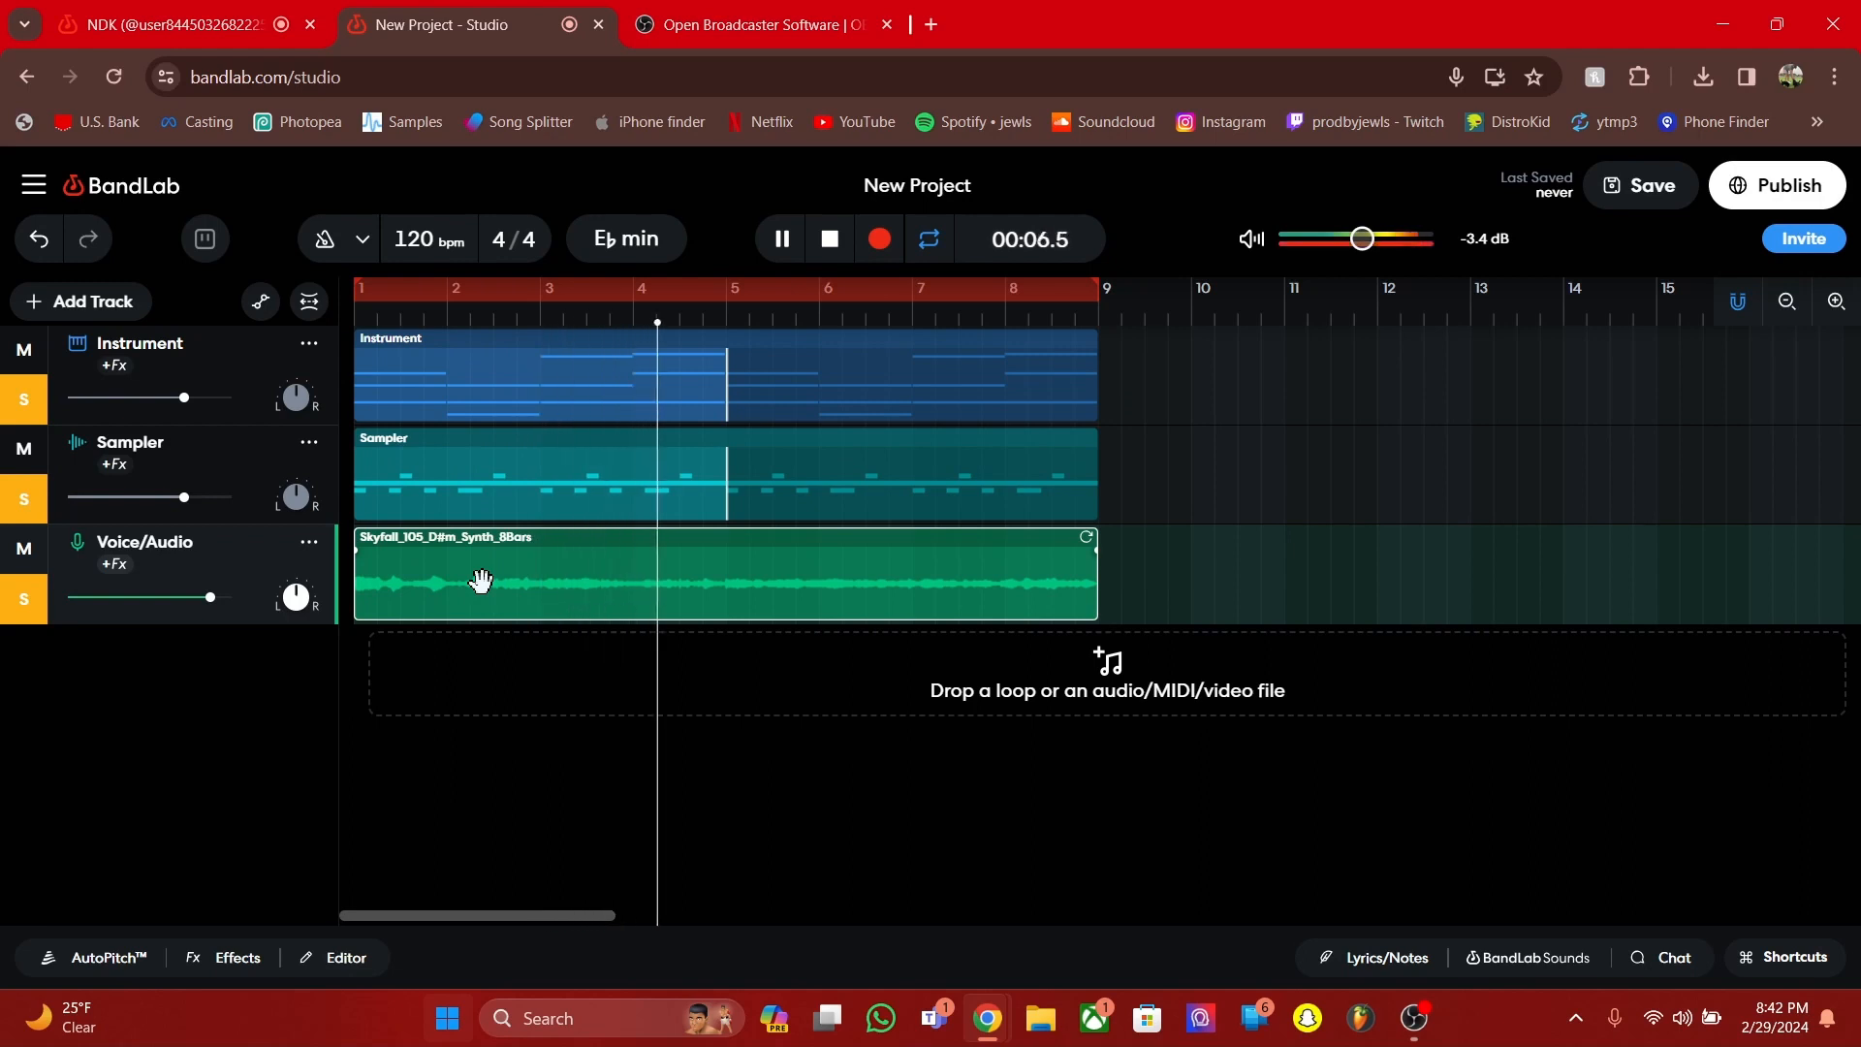
{"action": "key", "text": "space"}
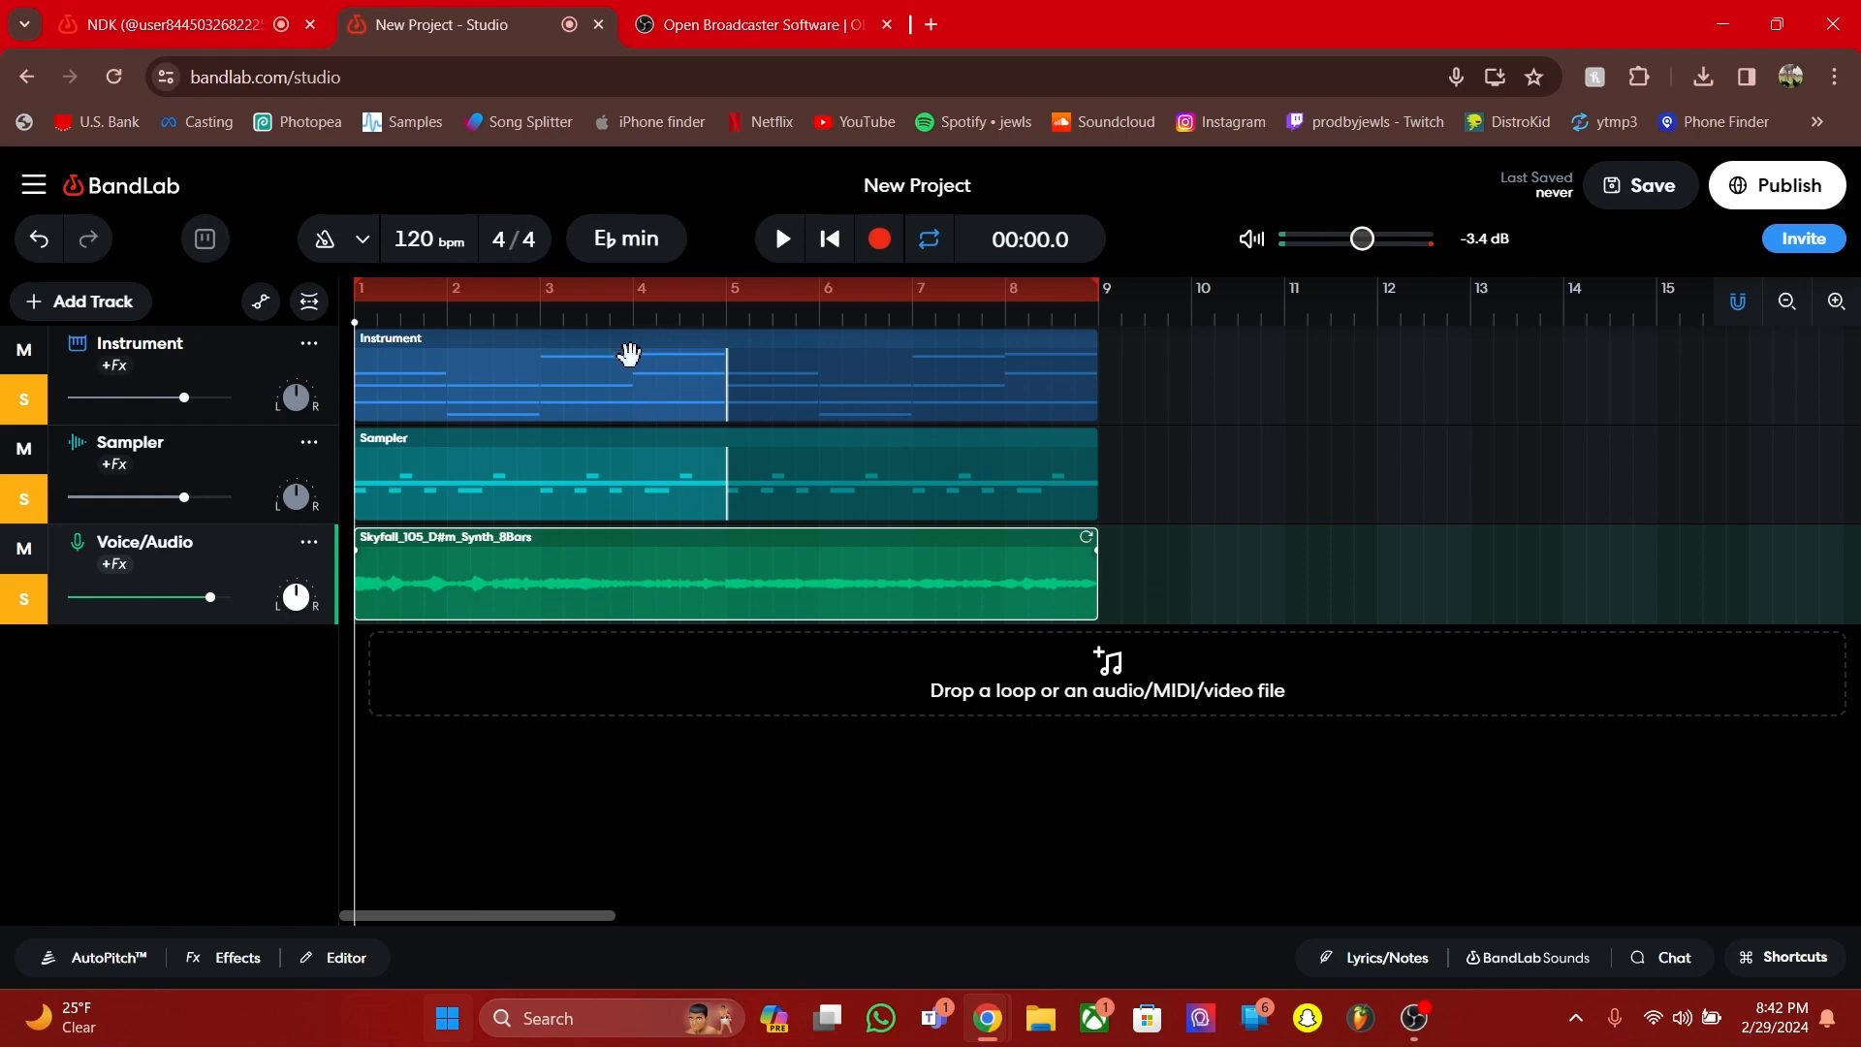
Inspect the project key's Major and Minor options and highlight the D#m key in the Voice/Audio region's name
{"action": "left_click", "coordinate": [611, 256]}
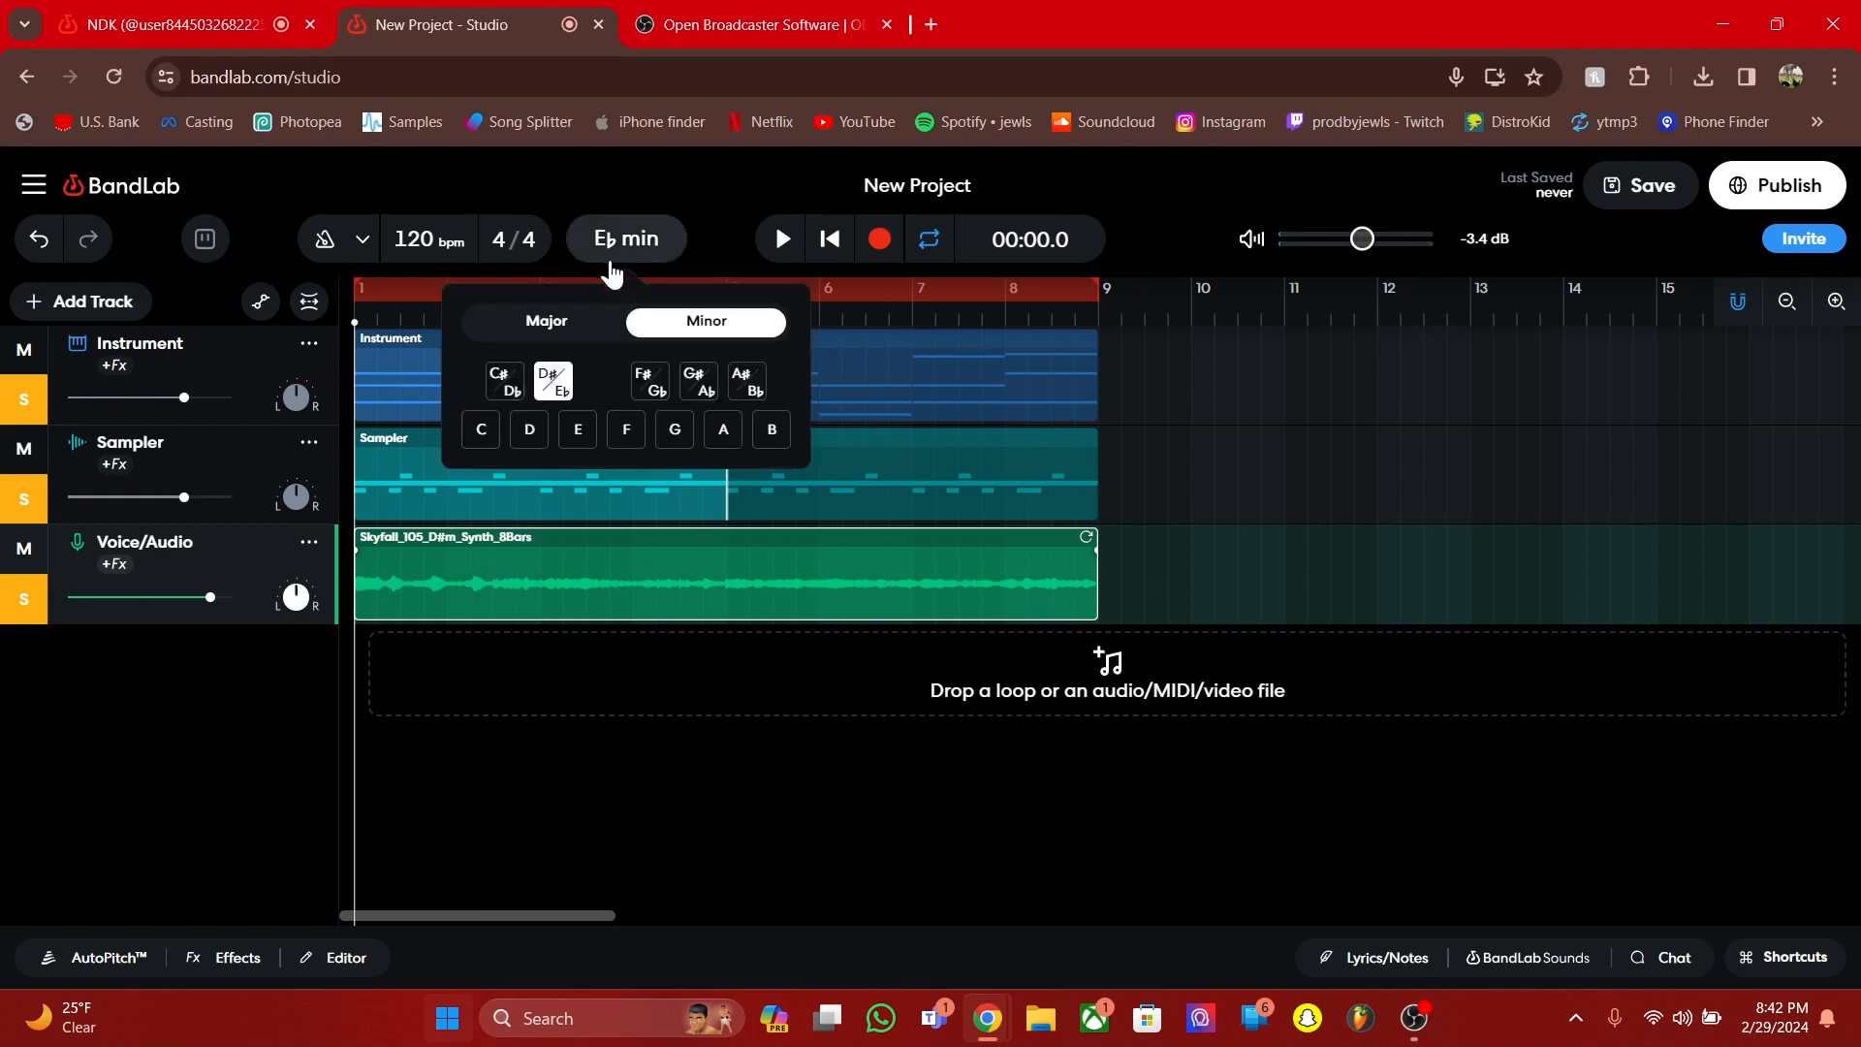
{"action": "left_click", "coordinate": [550, 327]}
{"action": "left_click", "coordinate": [709, 329]}
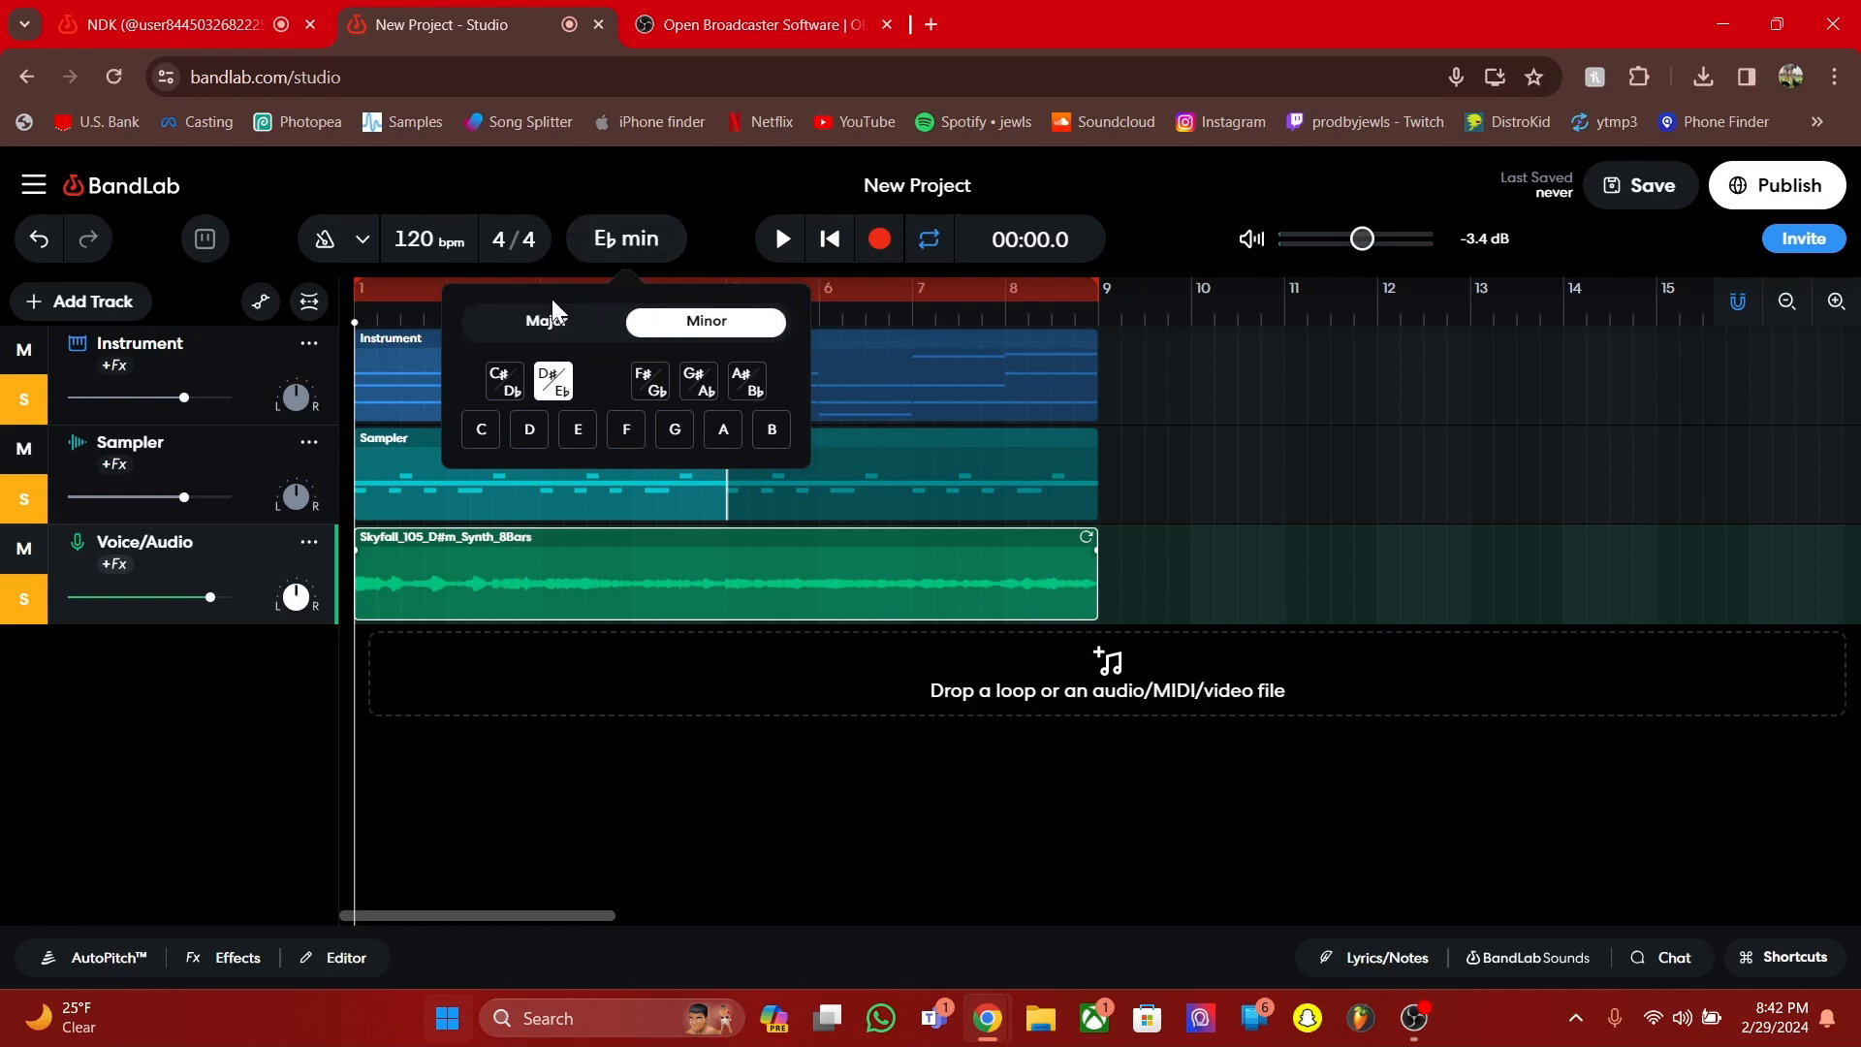
{"action": "left_click", "coordinate": [439, 533]}
{"action": "left_click_drag", "start_coordinate": [427, 534], "coordinate": [445, 528]}
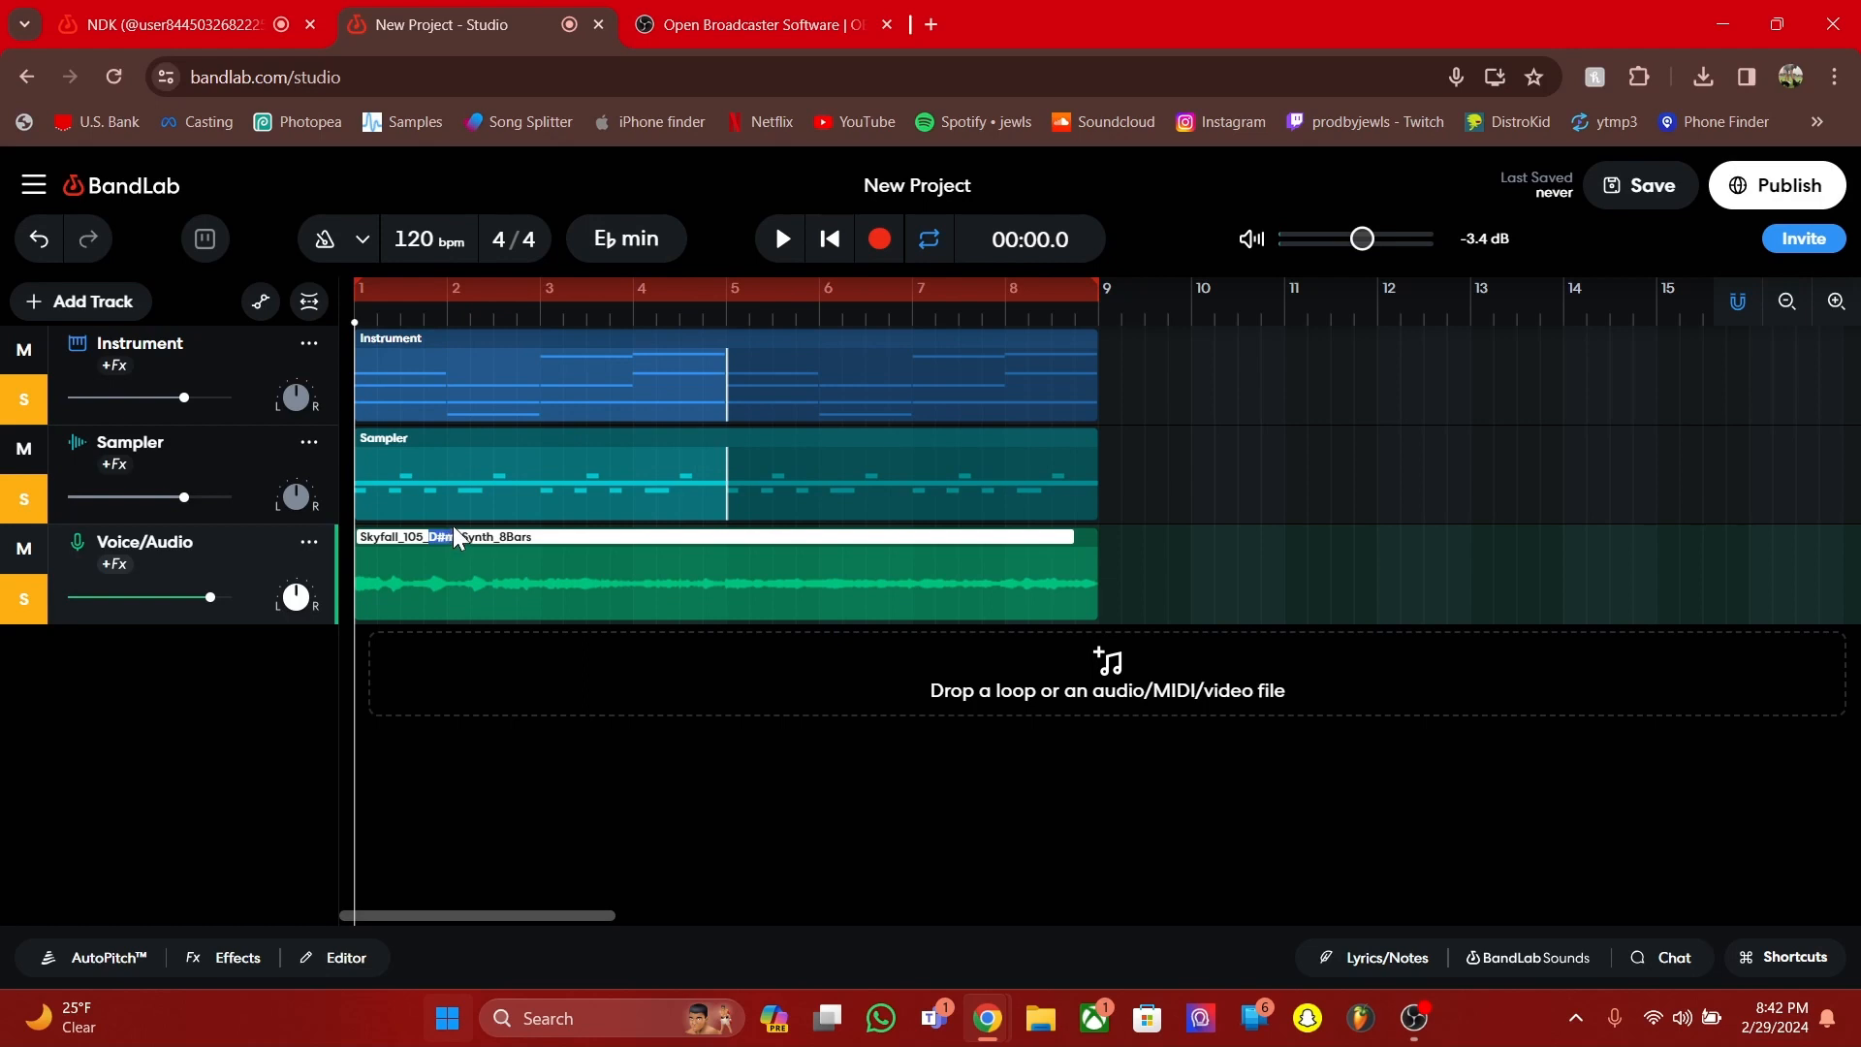
{"action": "left_click_drag", "start_coordinate": [375, 318], "coordinate": [342, 327]}
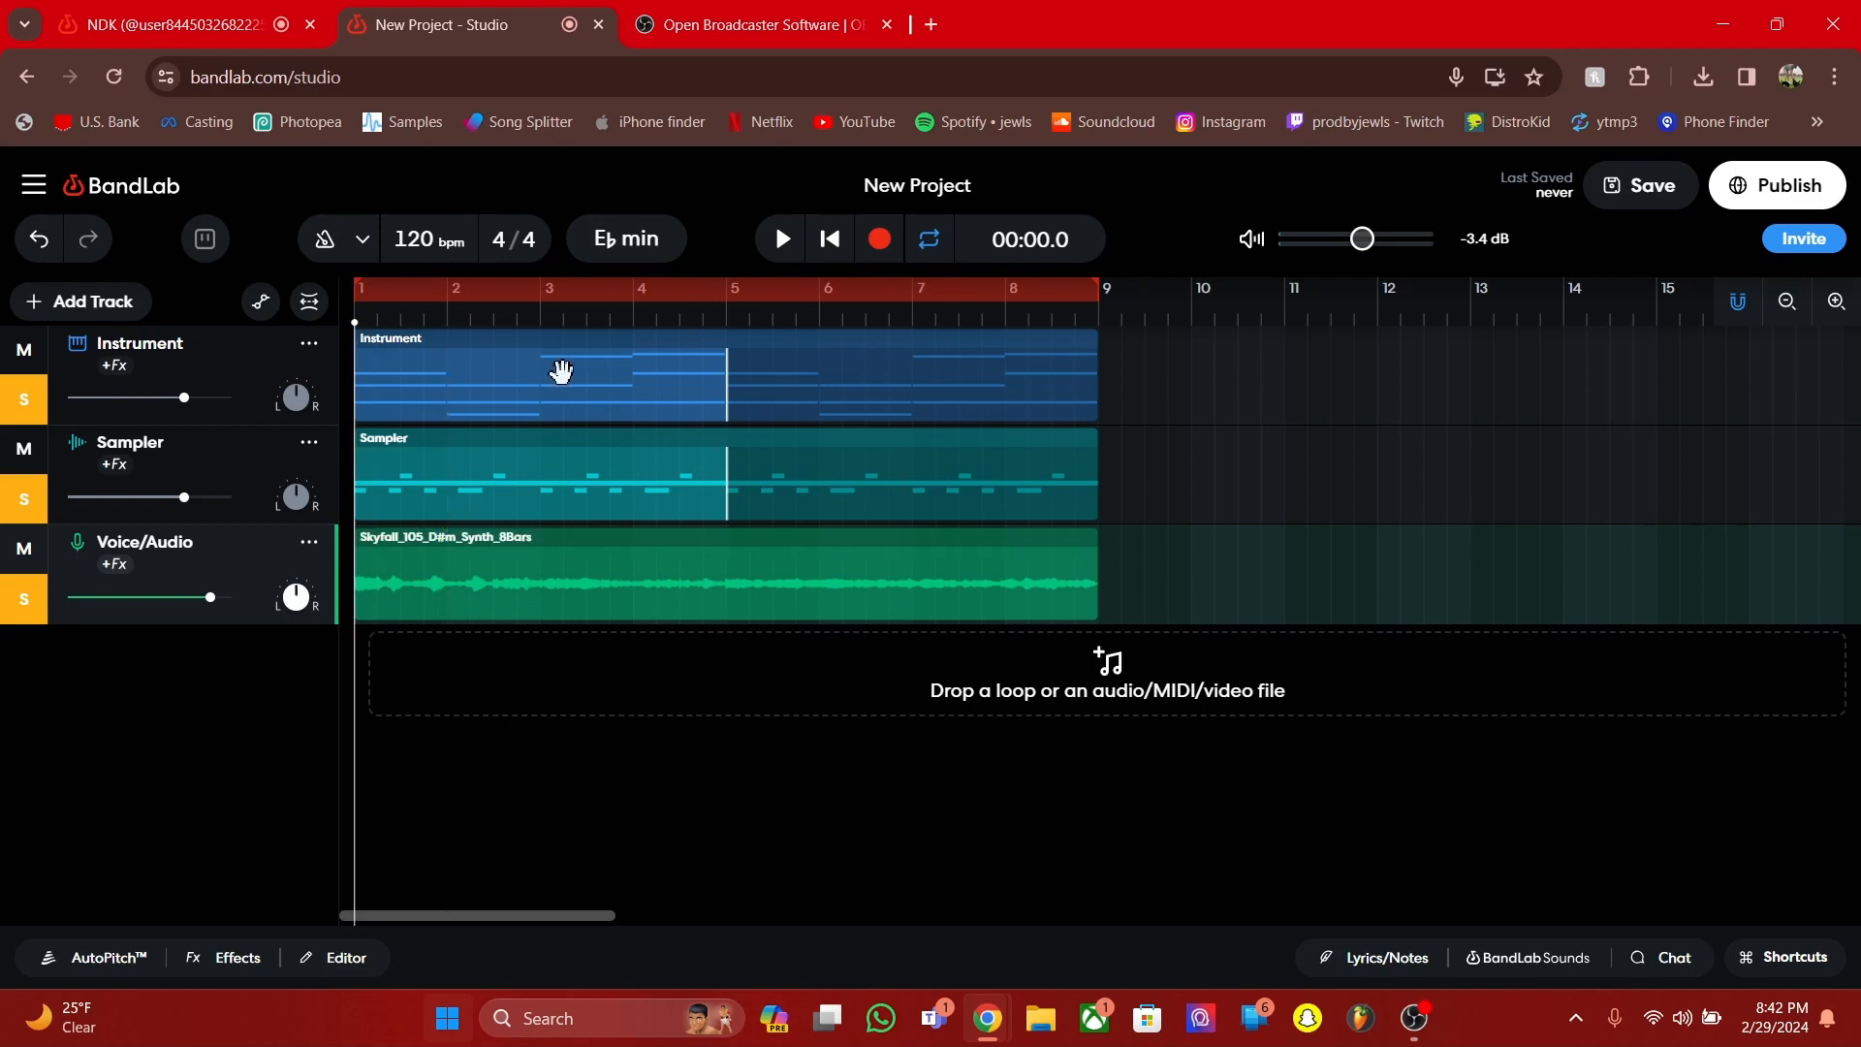
Change the project key to C minor, adjust the existing regions to it, and play the result briefly
{"action": "left_click", "coordinate": [609, 258]}
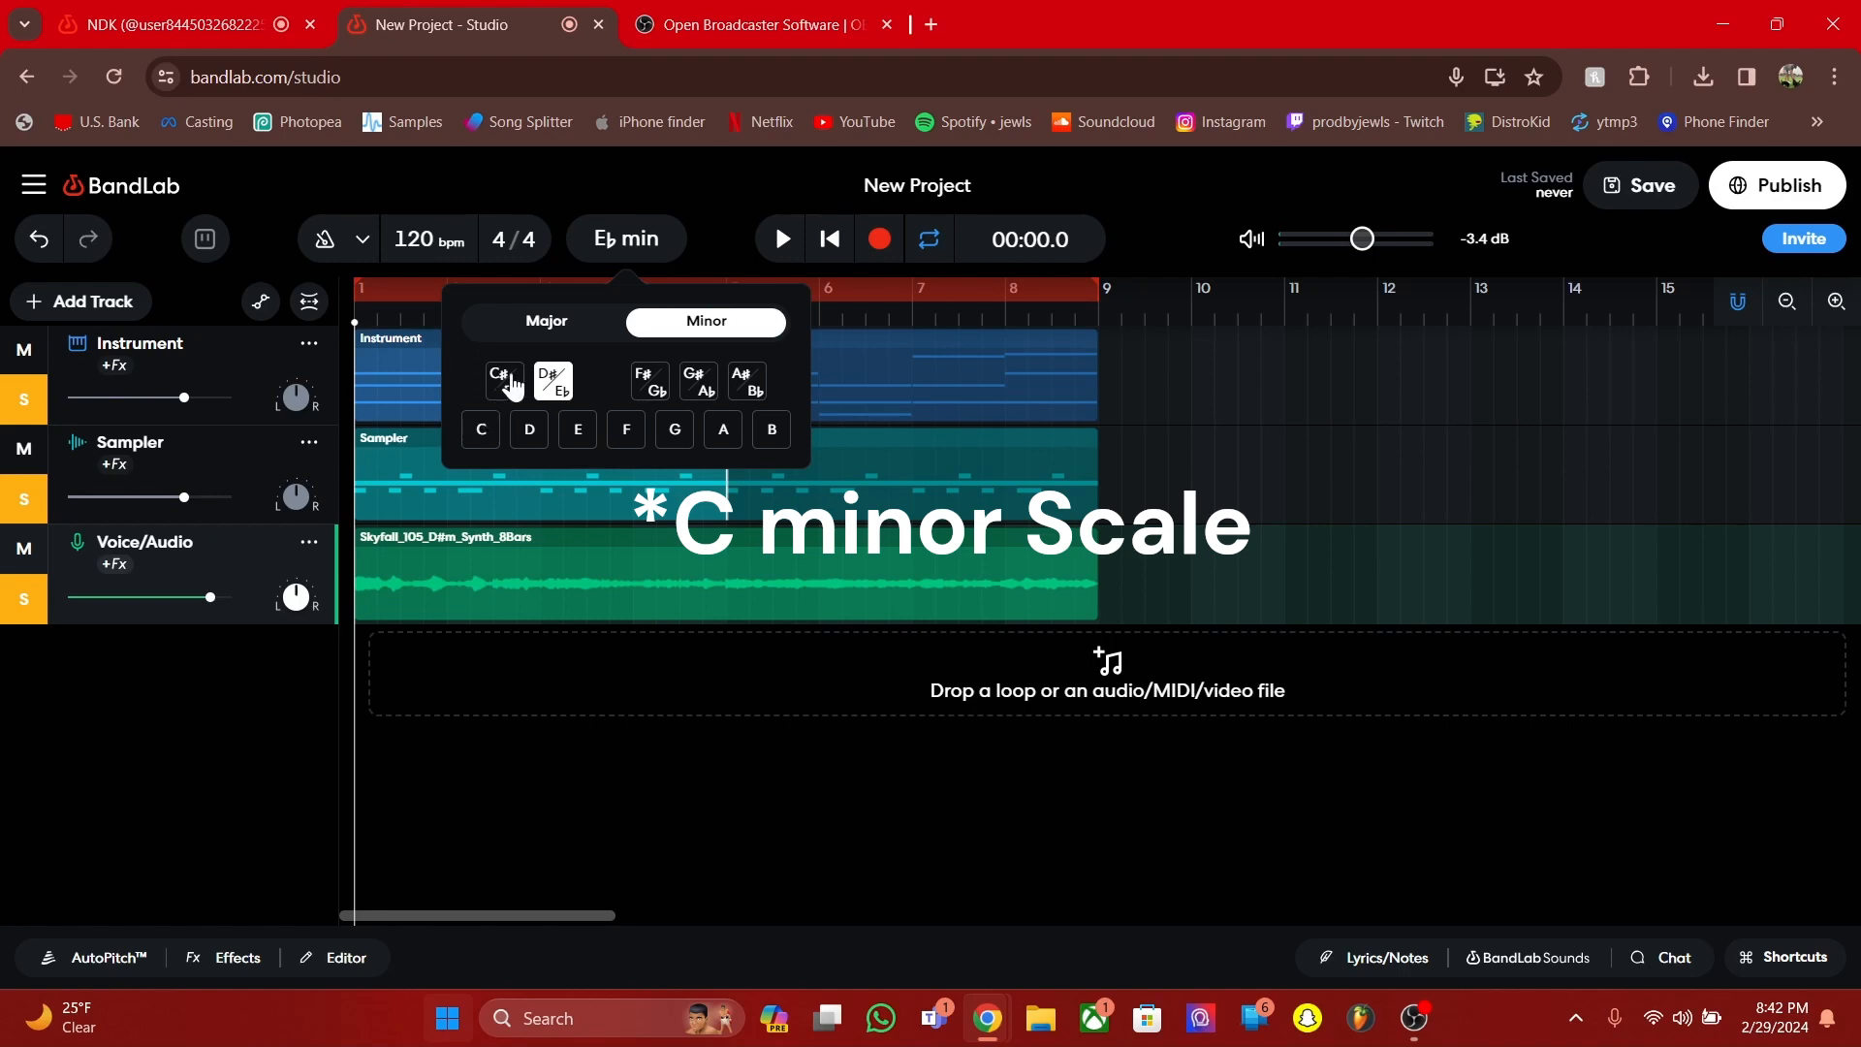
{"action": "left_click", "coordinate": [485, 430]}
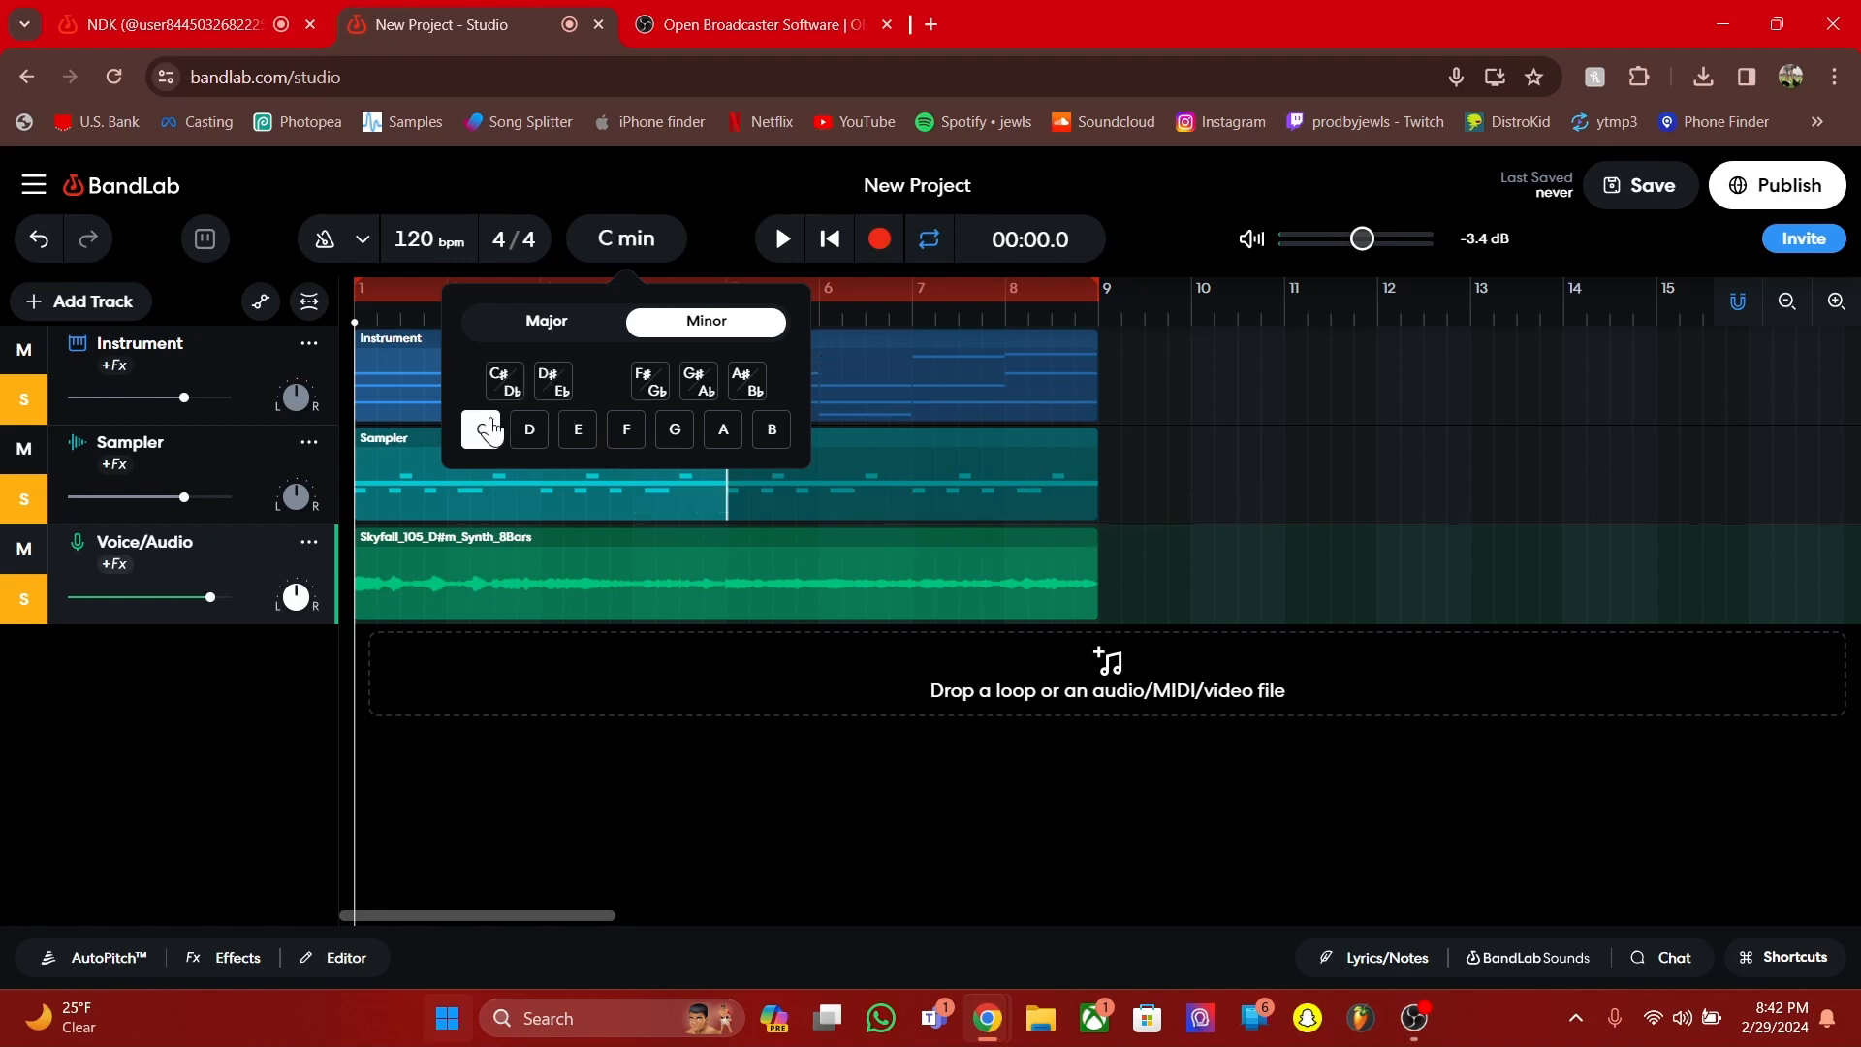
{"action": "left_click", "coordinate": [273, 659]}
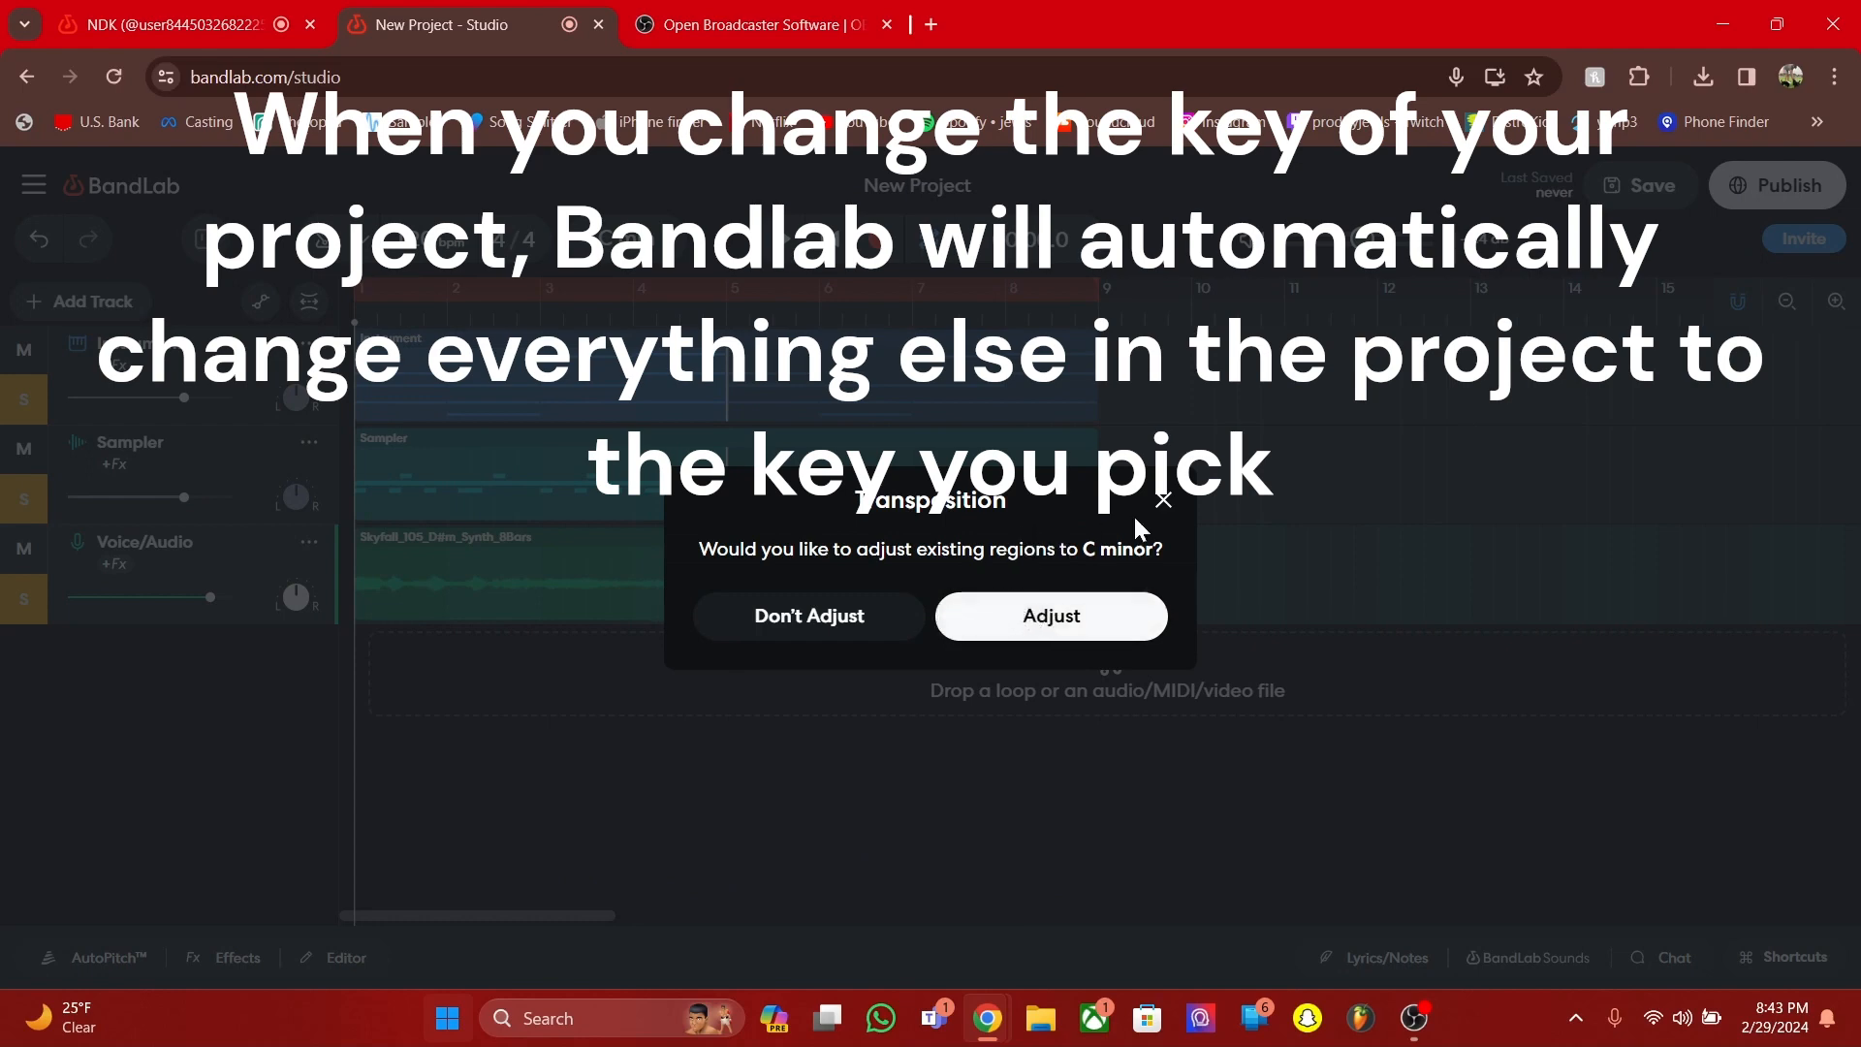
{"action": "left_click", "coordinate": [1082, 638]}
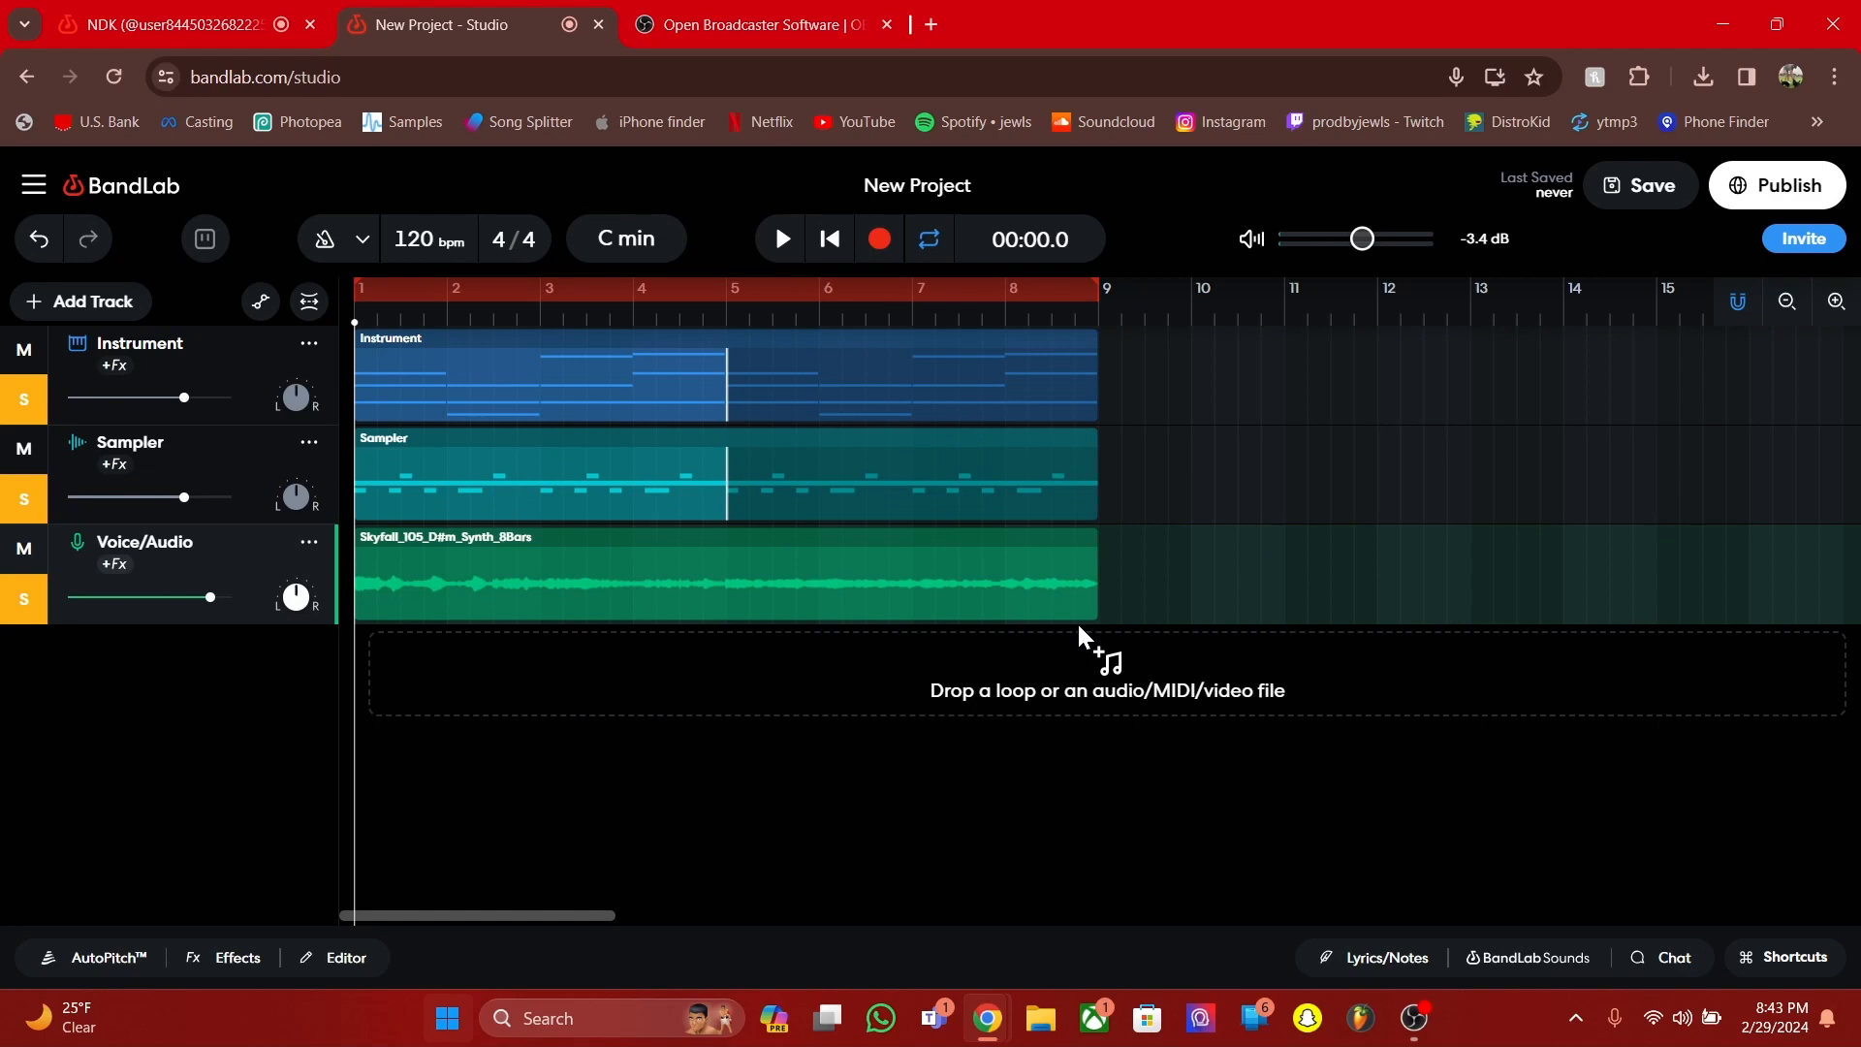
{"action": "key", "text": "space"}
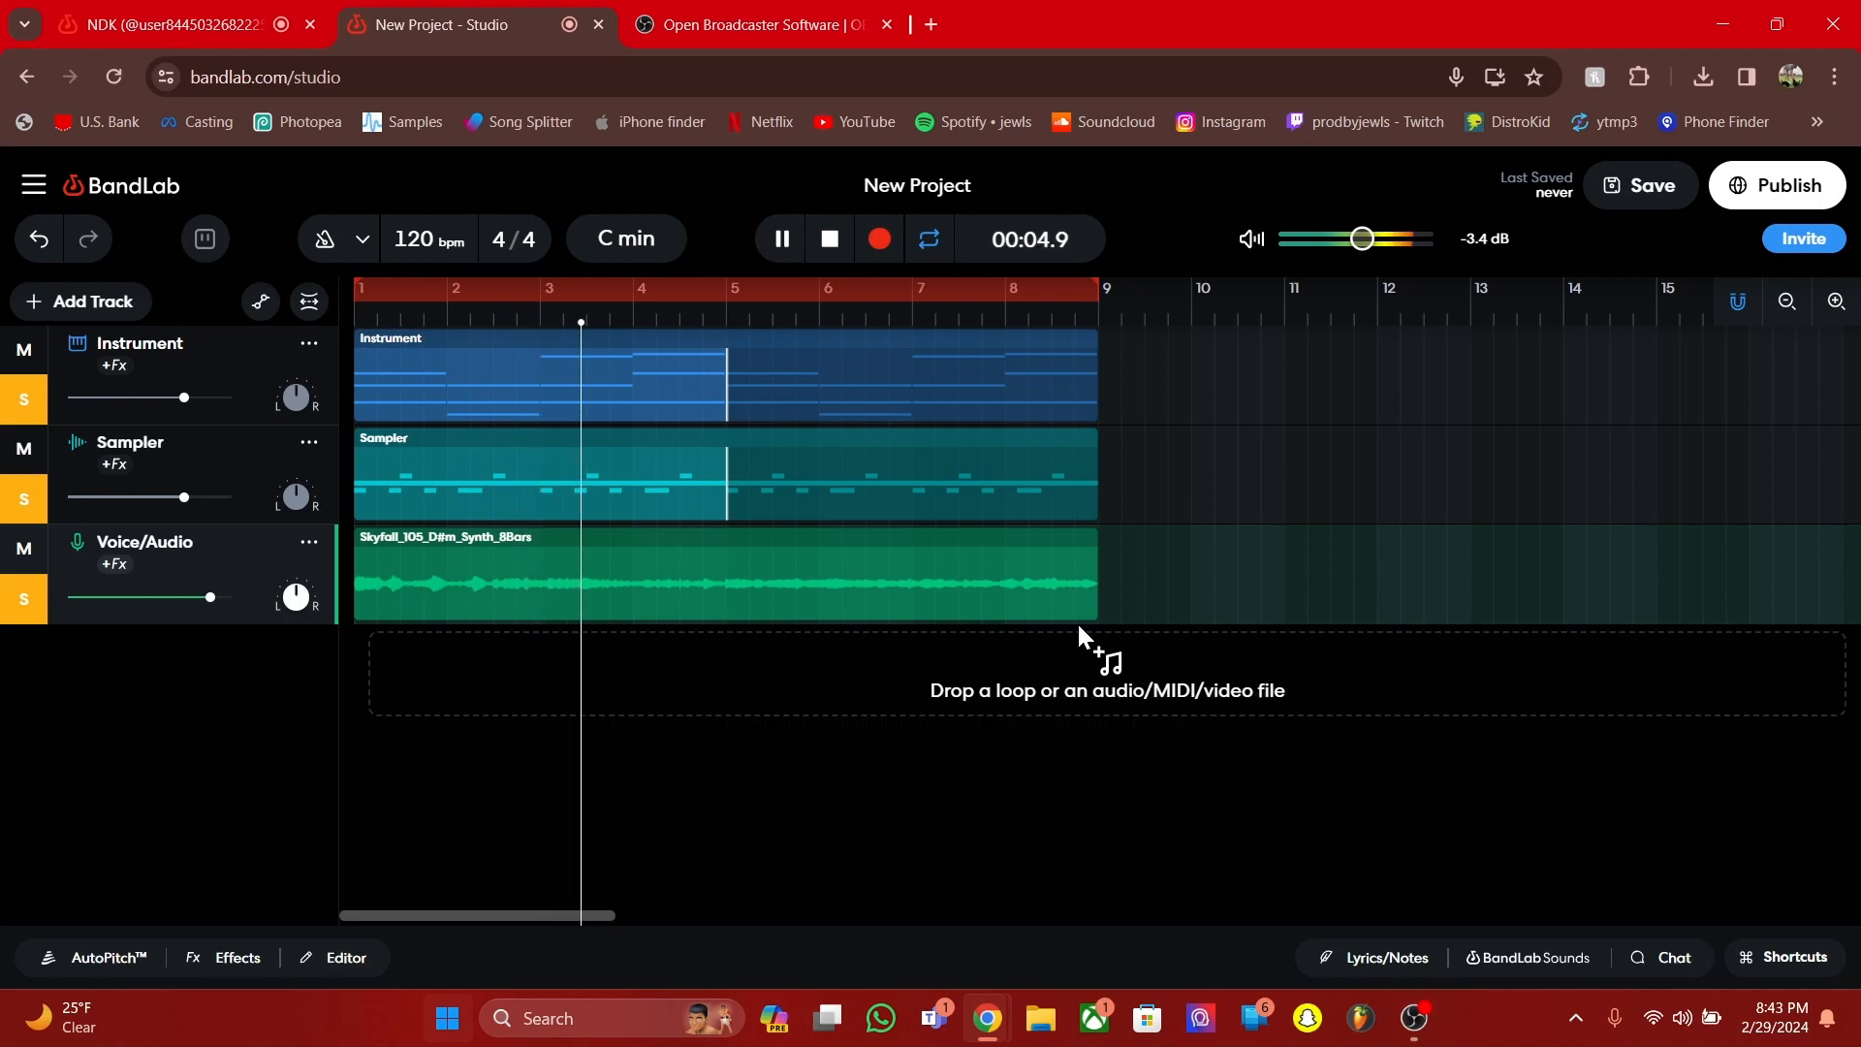
{"action": "key", "text": "space"}
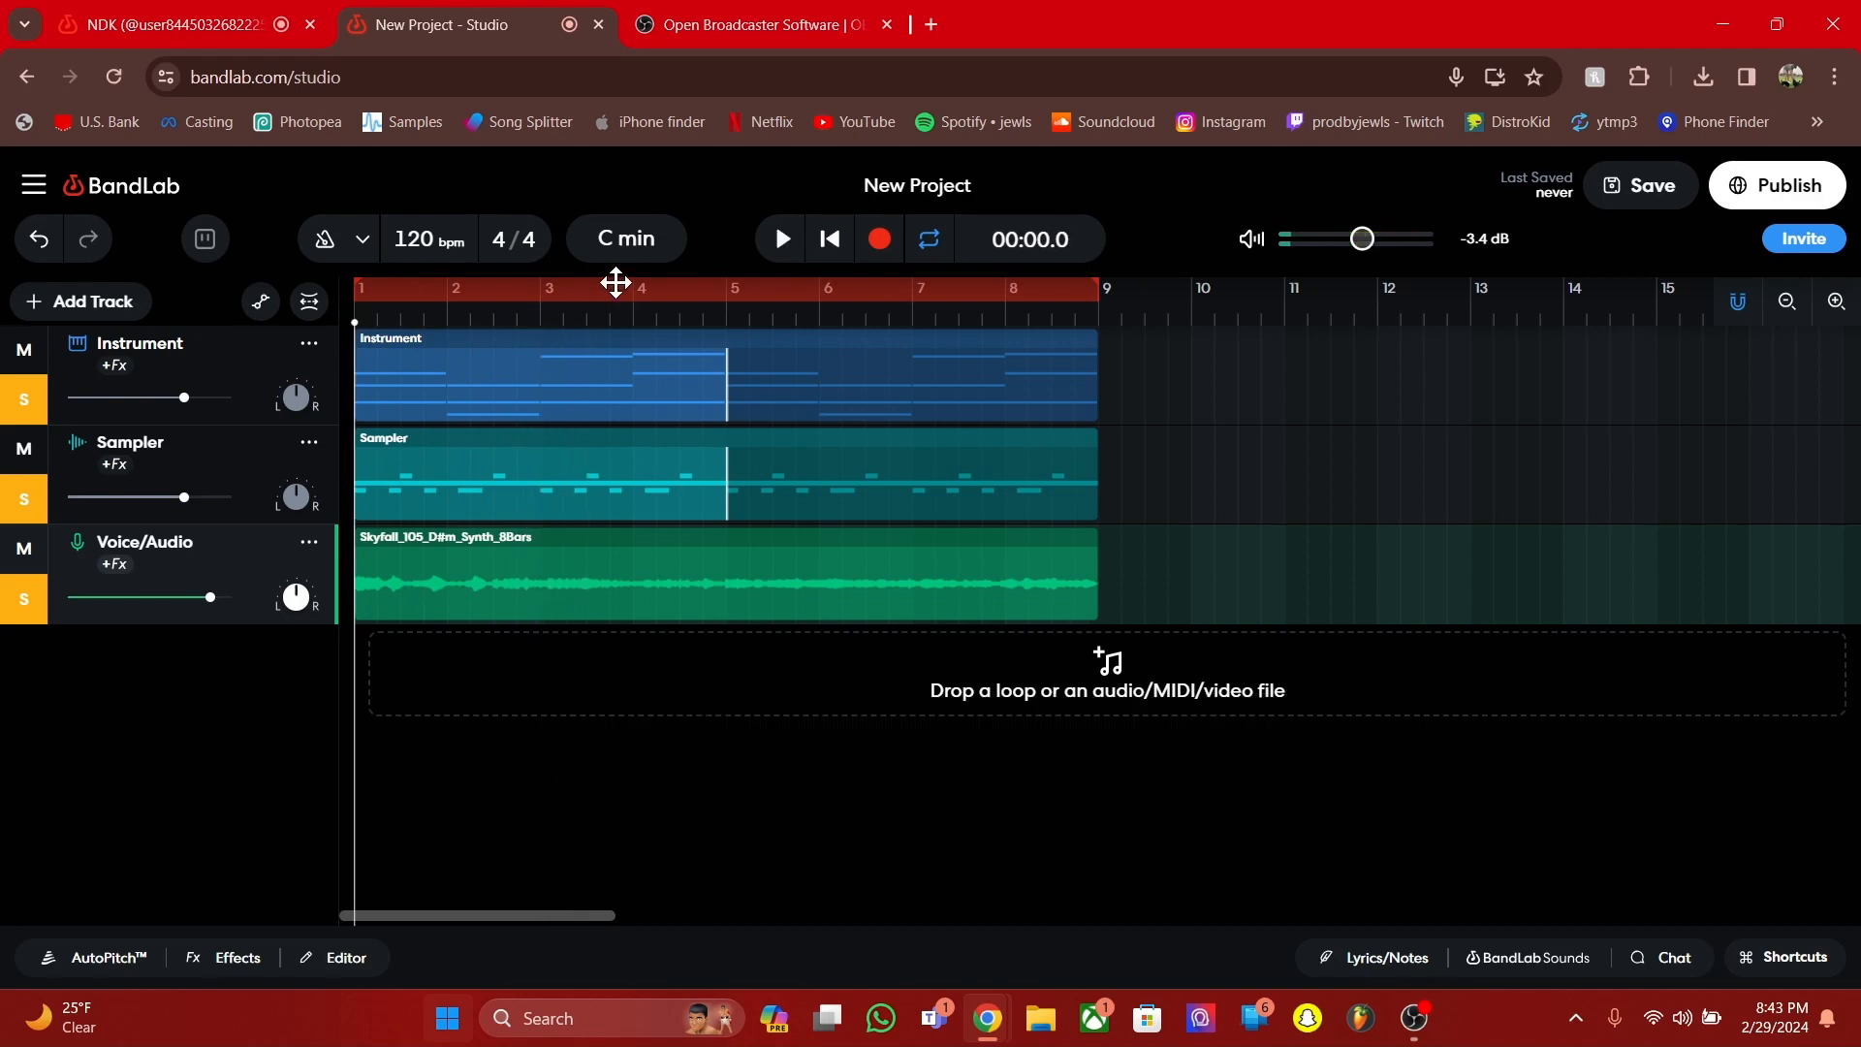
Change the project key to A major
{"action": "left_click", "coordinate": [596, 245]}
{"action": "left_click", "coordinate": [581, 326]}
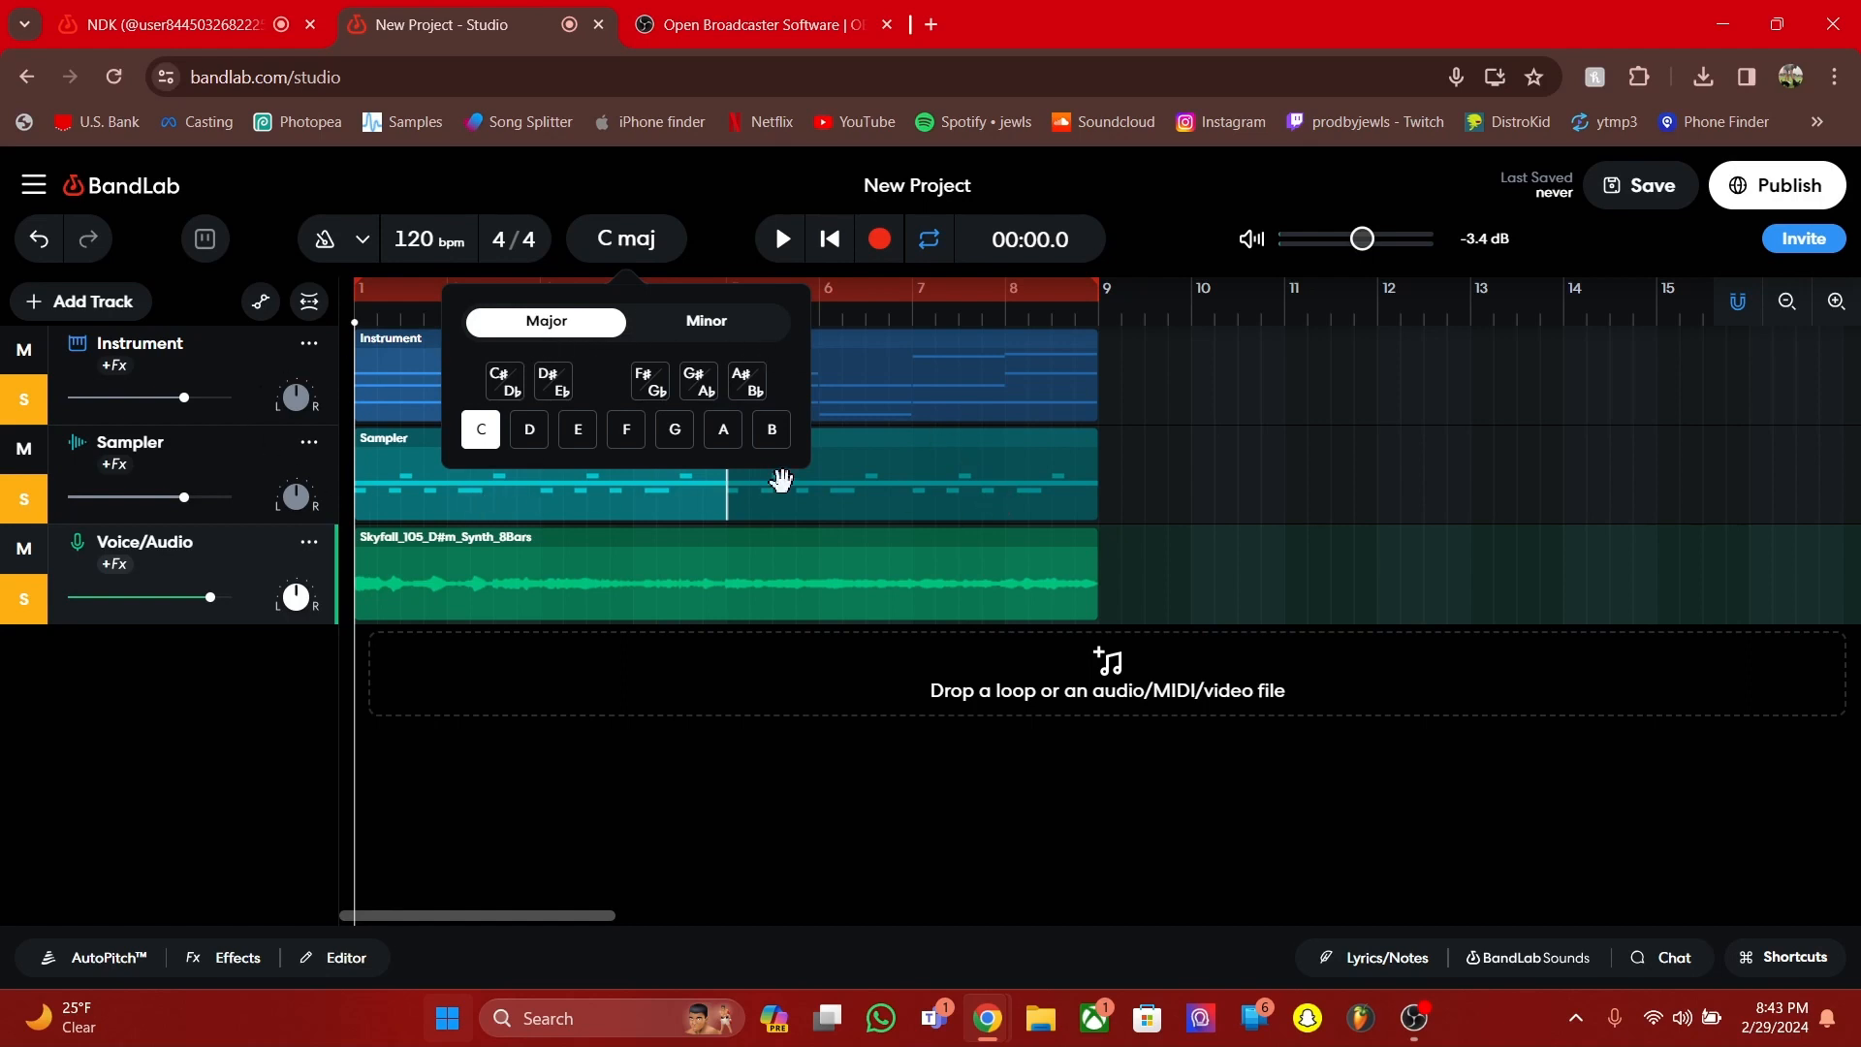
{"action": "left_click", "coordinate": [723, 429]}
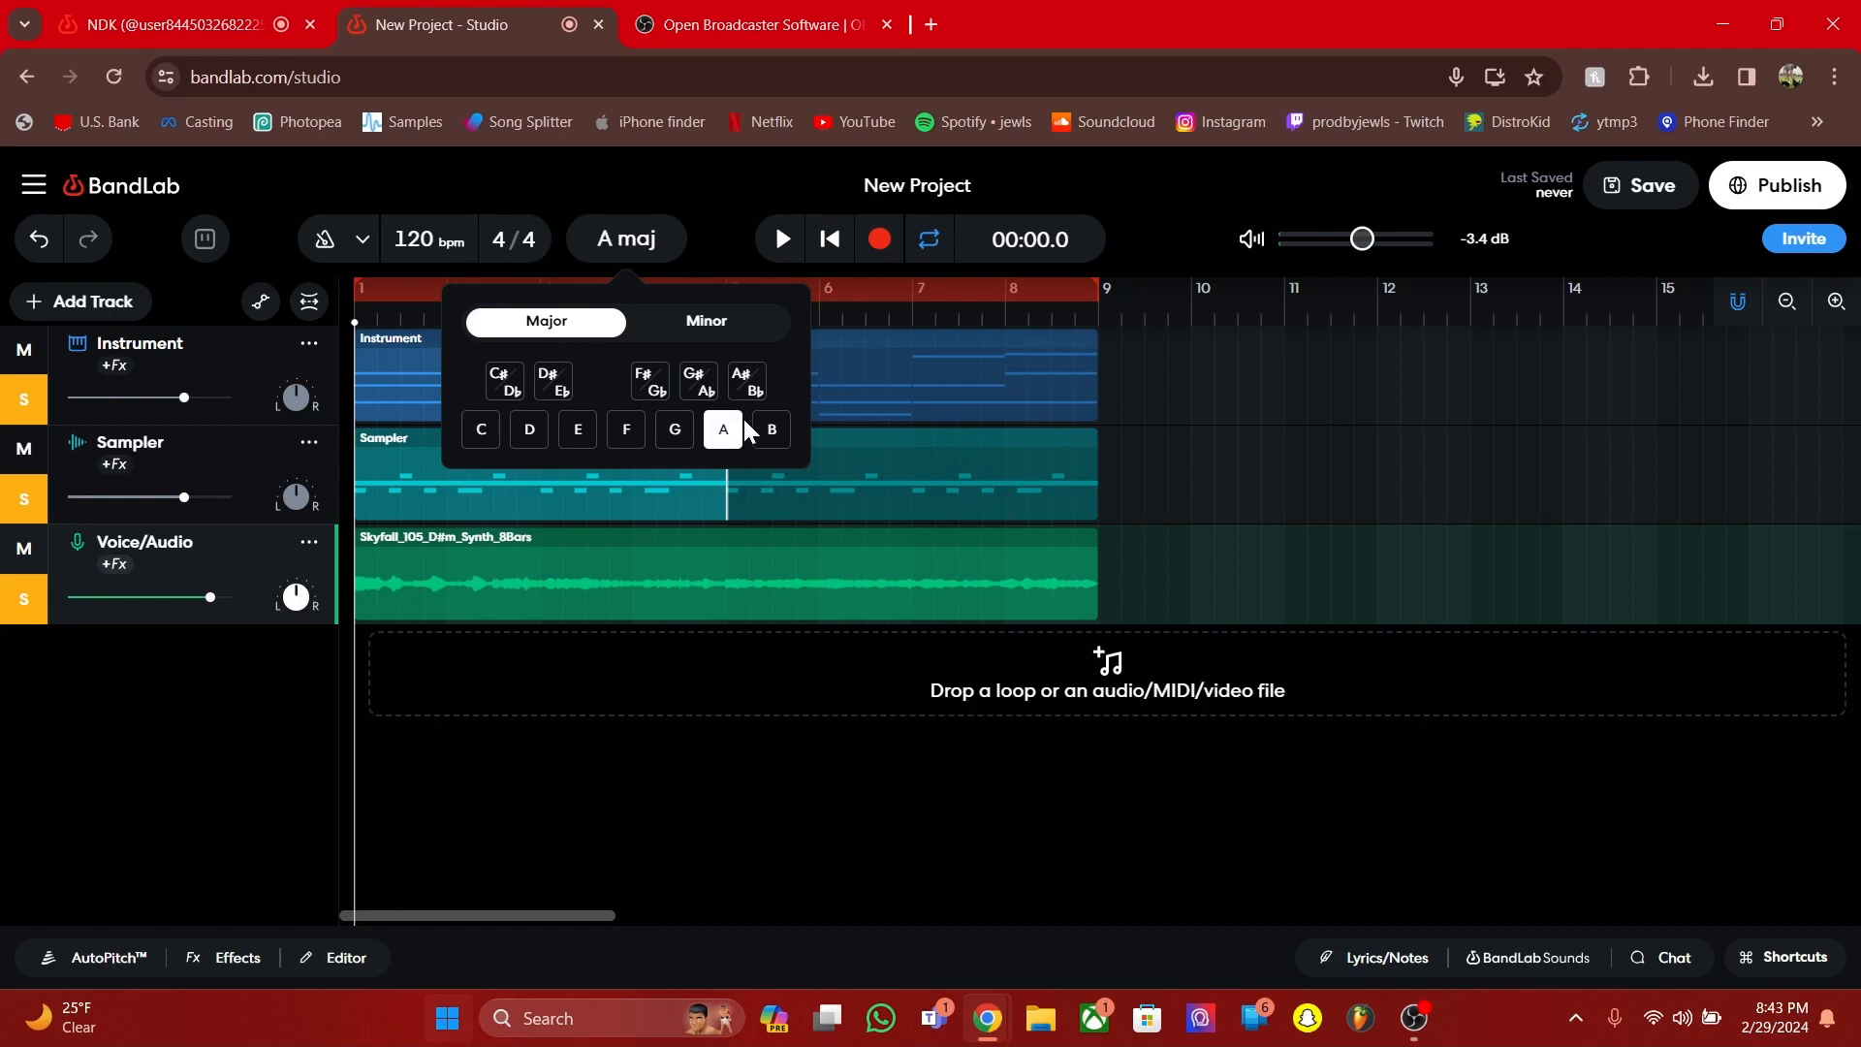
Set the project key to A major, adjust the existing regions to it, and play back the arrangement
{"action": "left_click", "coordinate": [640, 238]}
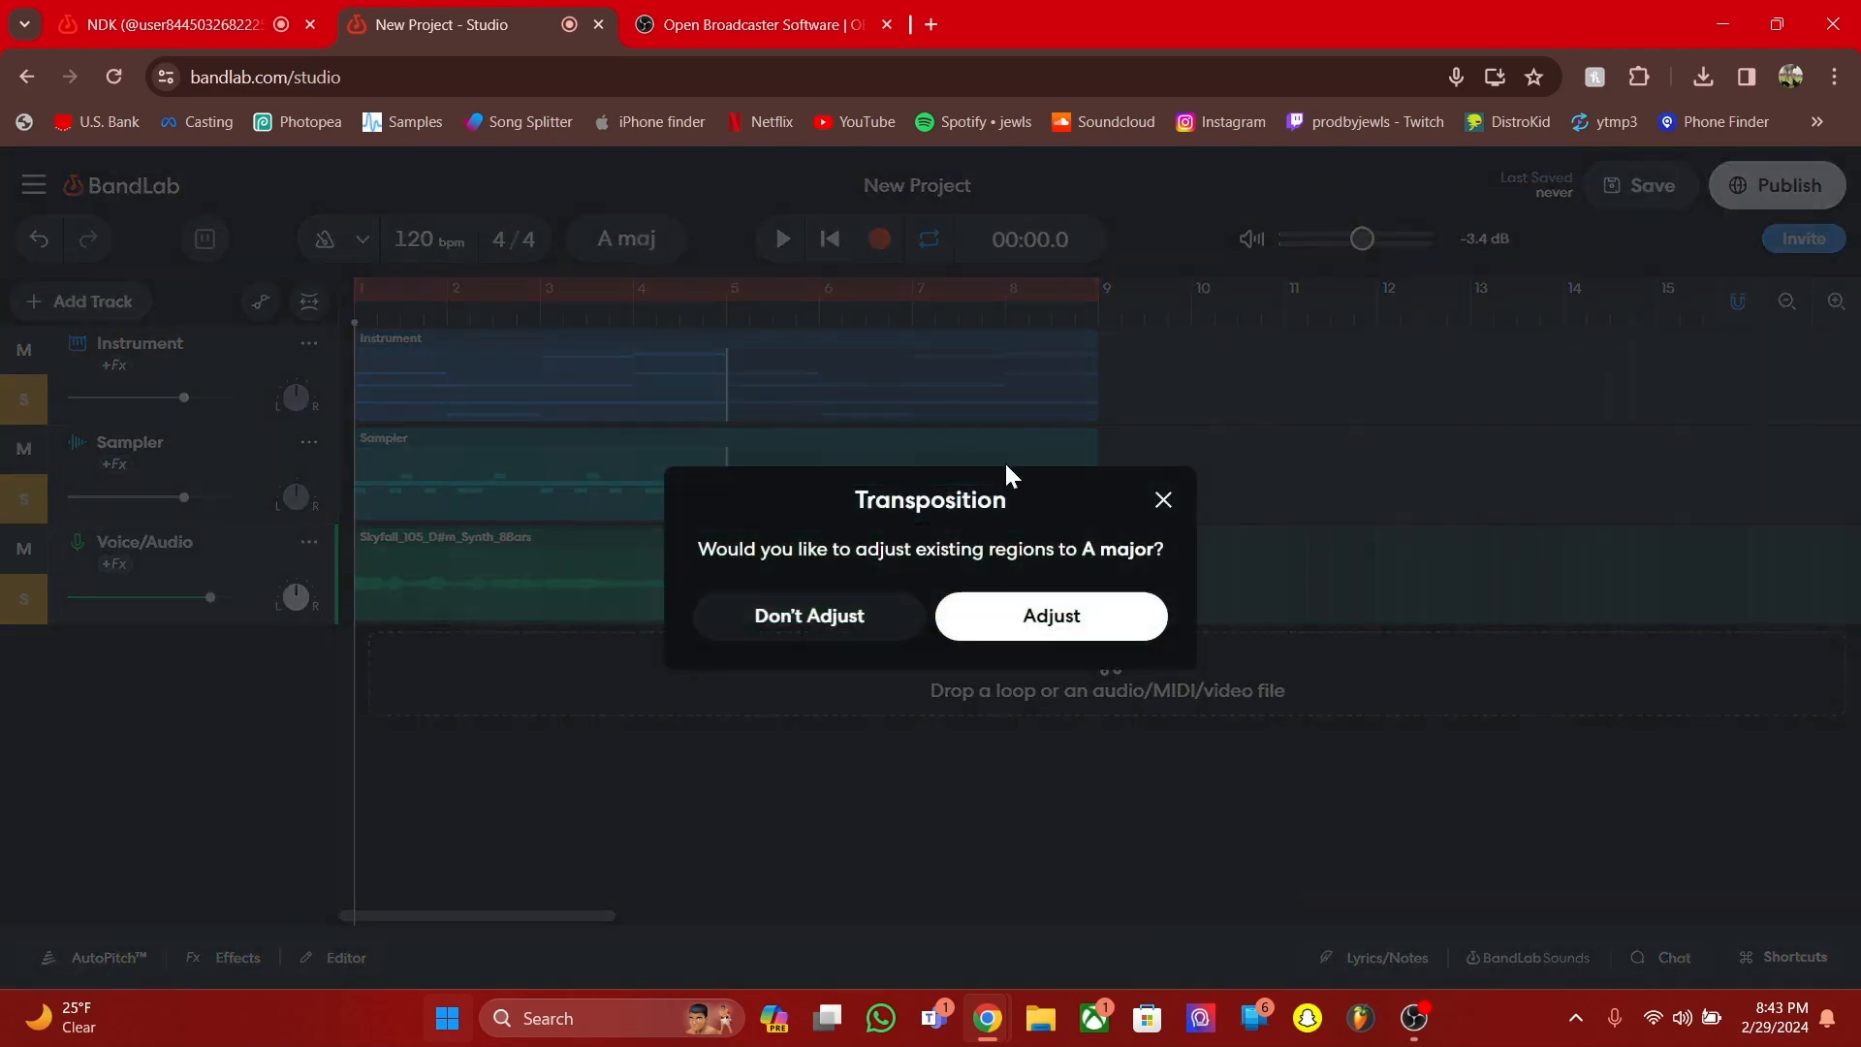
{"action": "left_click", "coordinate": [1027, 626]}
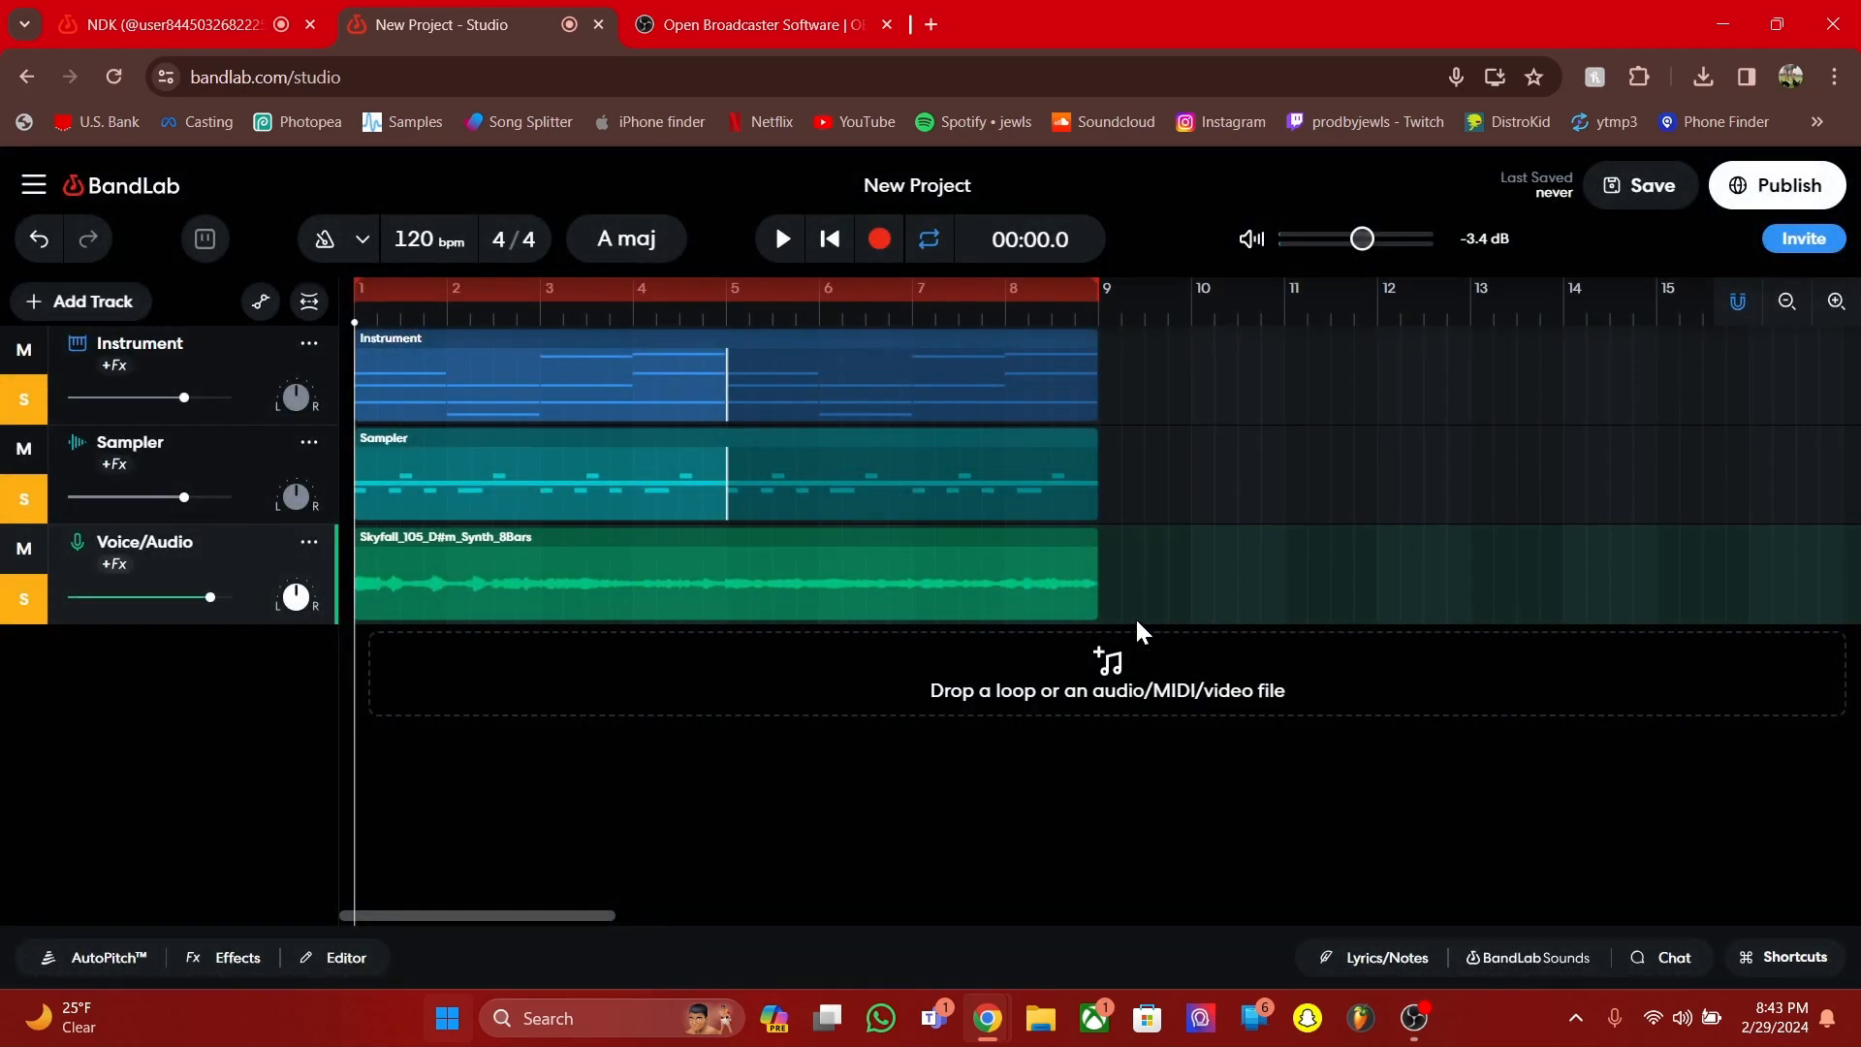
{"action": "key", "text": "space"}
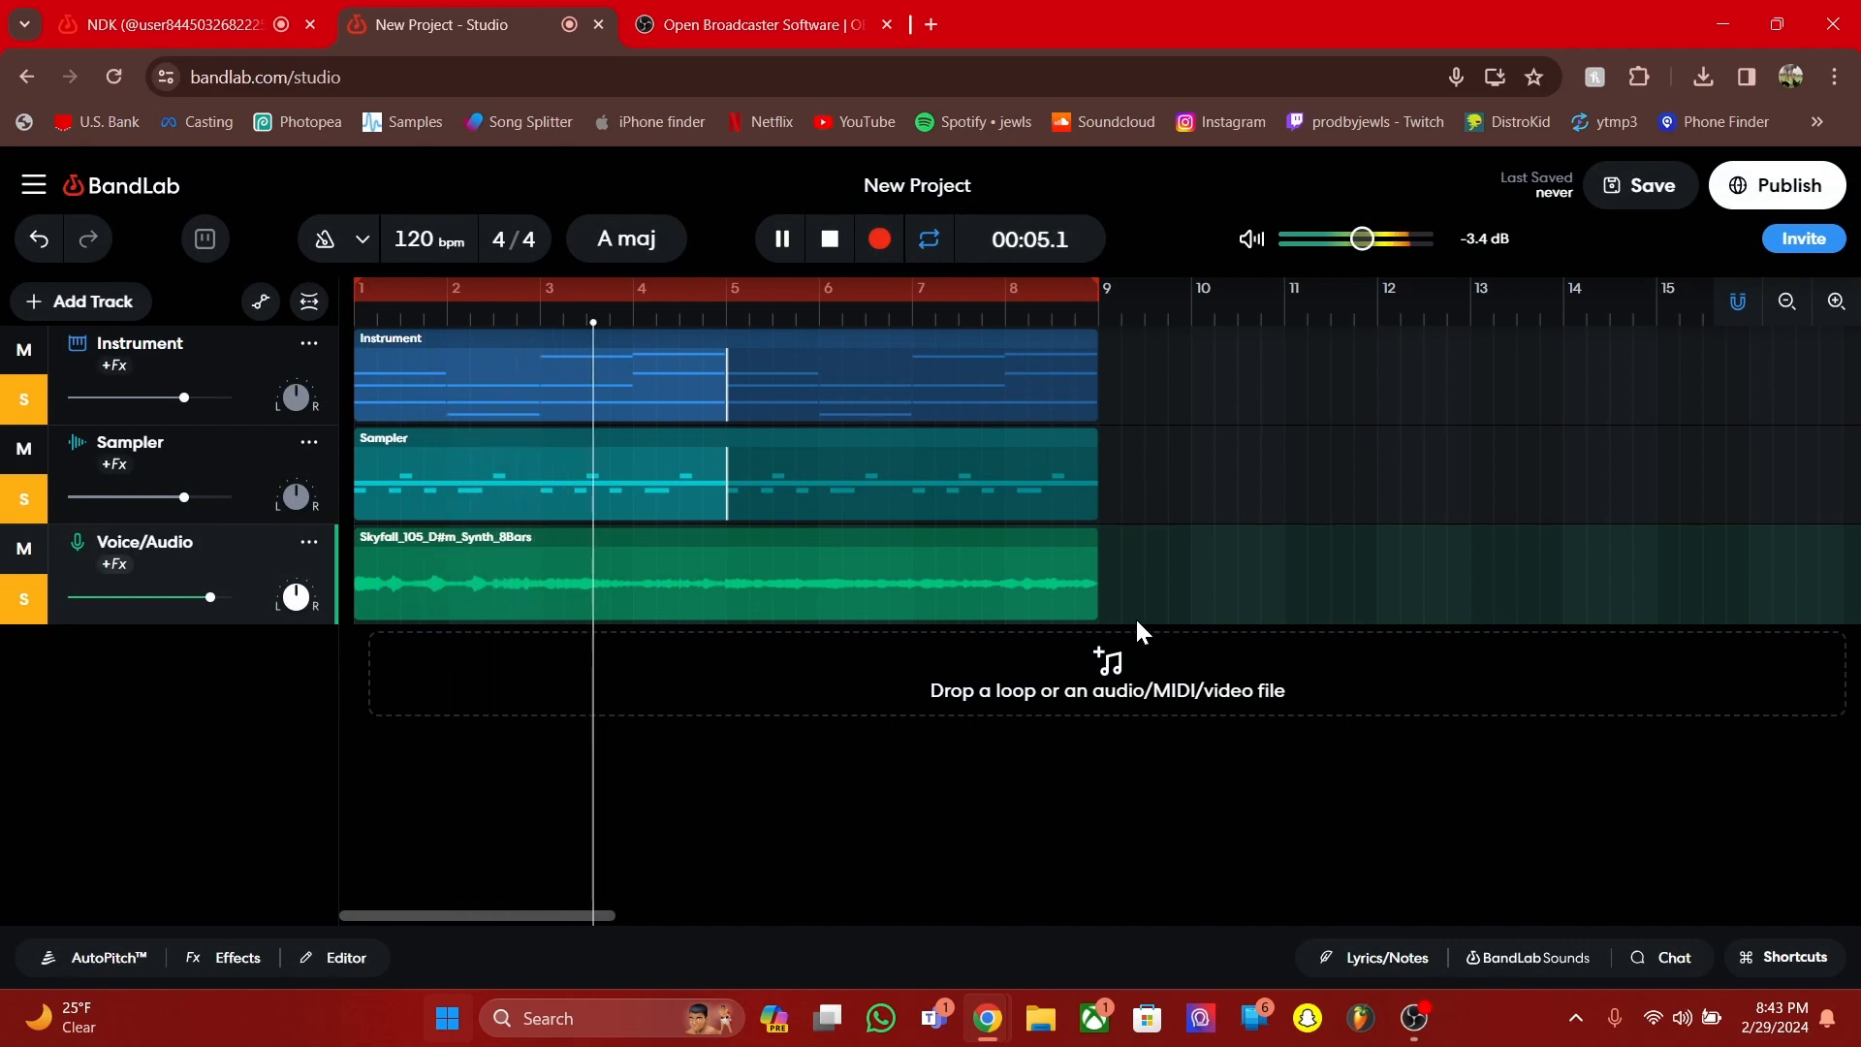
{"action": "key", "text": "space"}
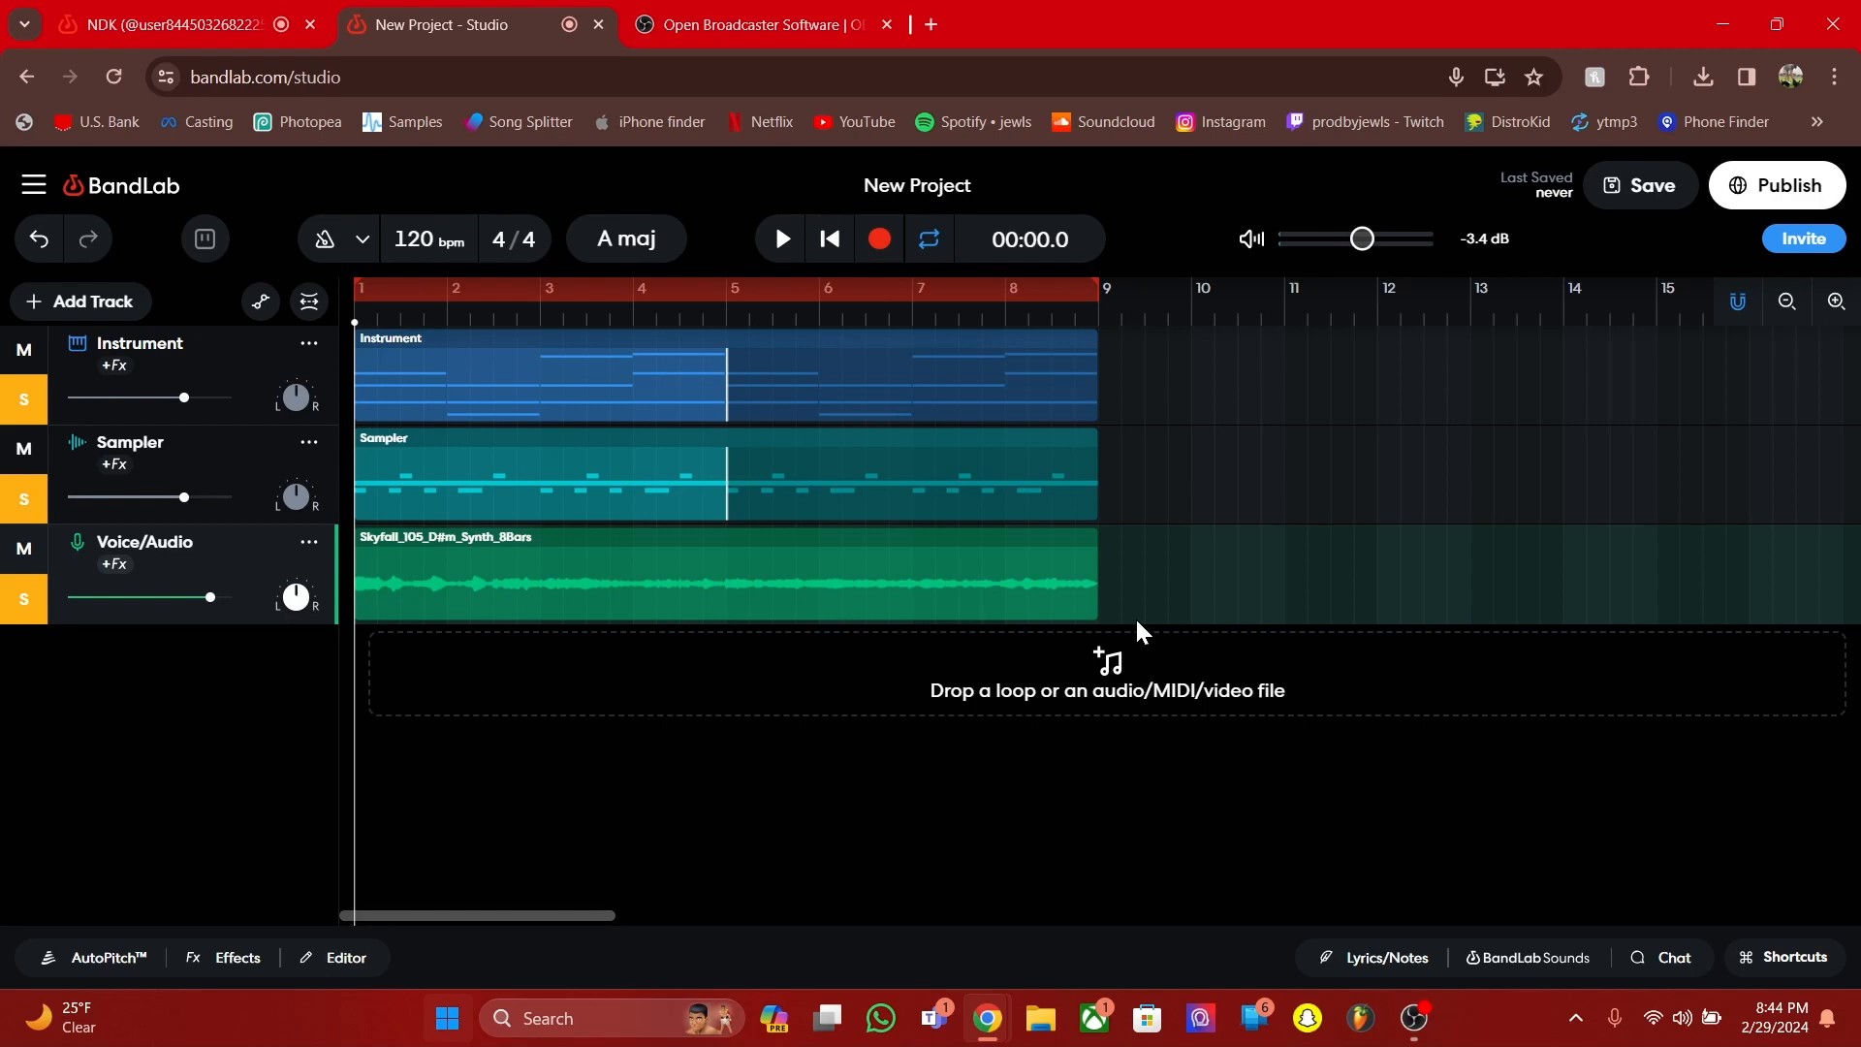
{"action": "left_click", "coordinate": [643, 242]}
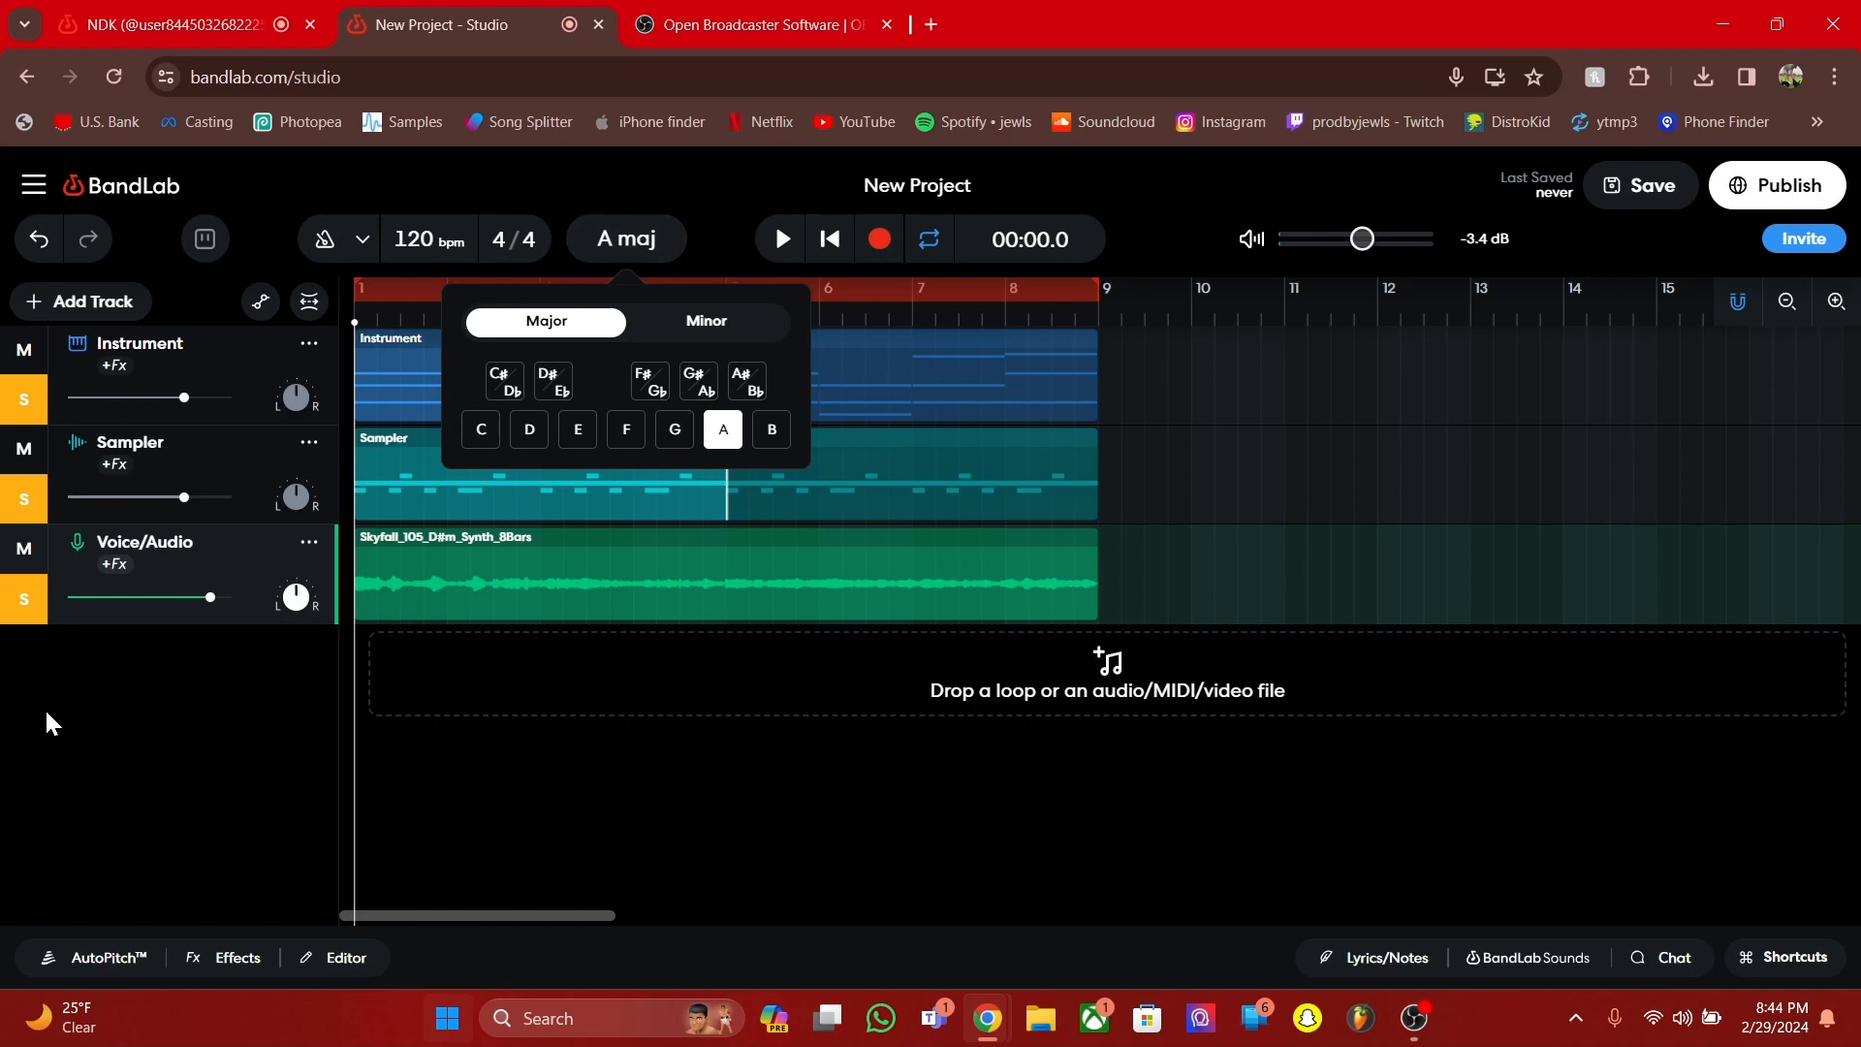
{"action": "left_click", "coordinate": [55, 678]}
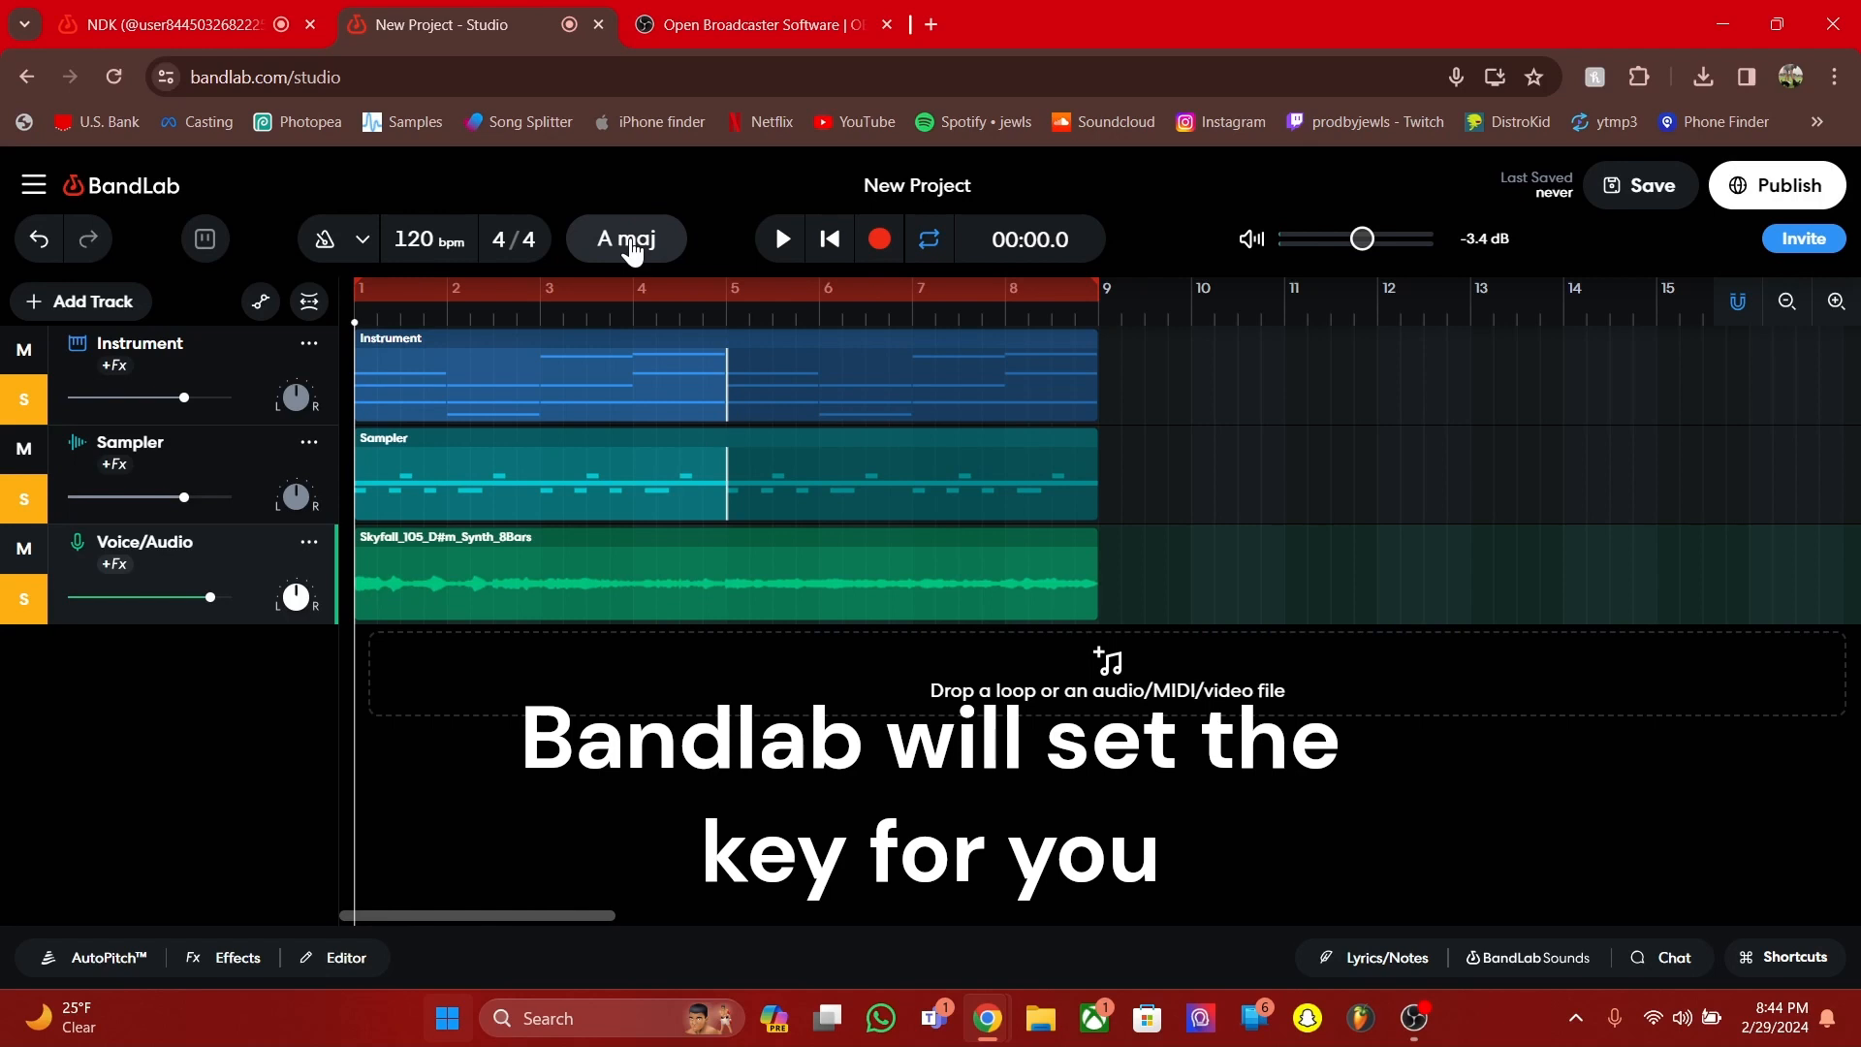
Unsolo the Sampler and Voice/Audio tracks so only the Instrument track stays soloed, and play it briefly
{"action": "right_click", "coordinate": [11, 400]}
{"action": "left_click", "coordinate": [11, 400]}
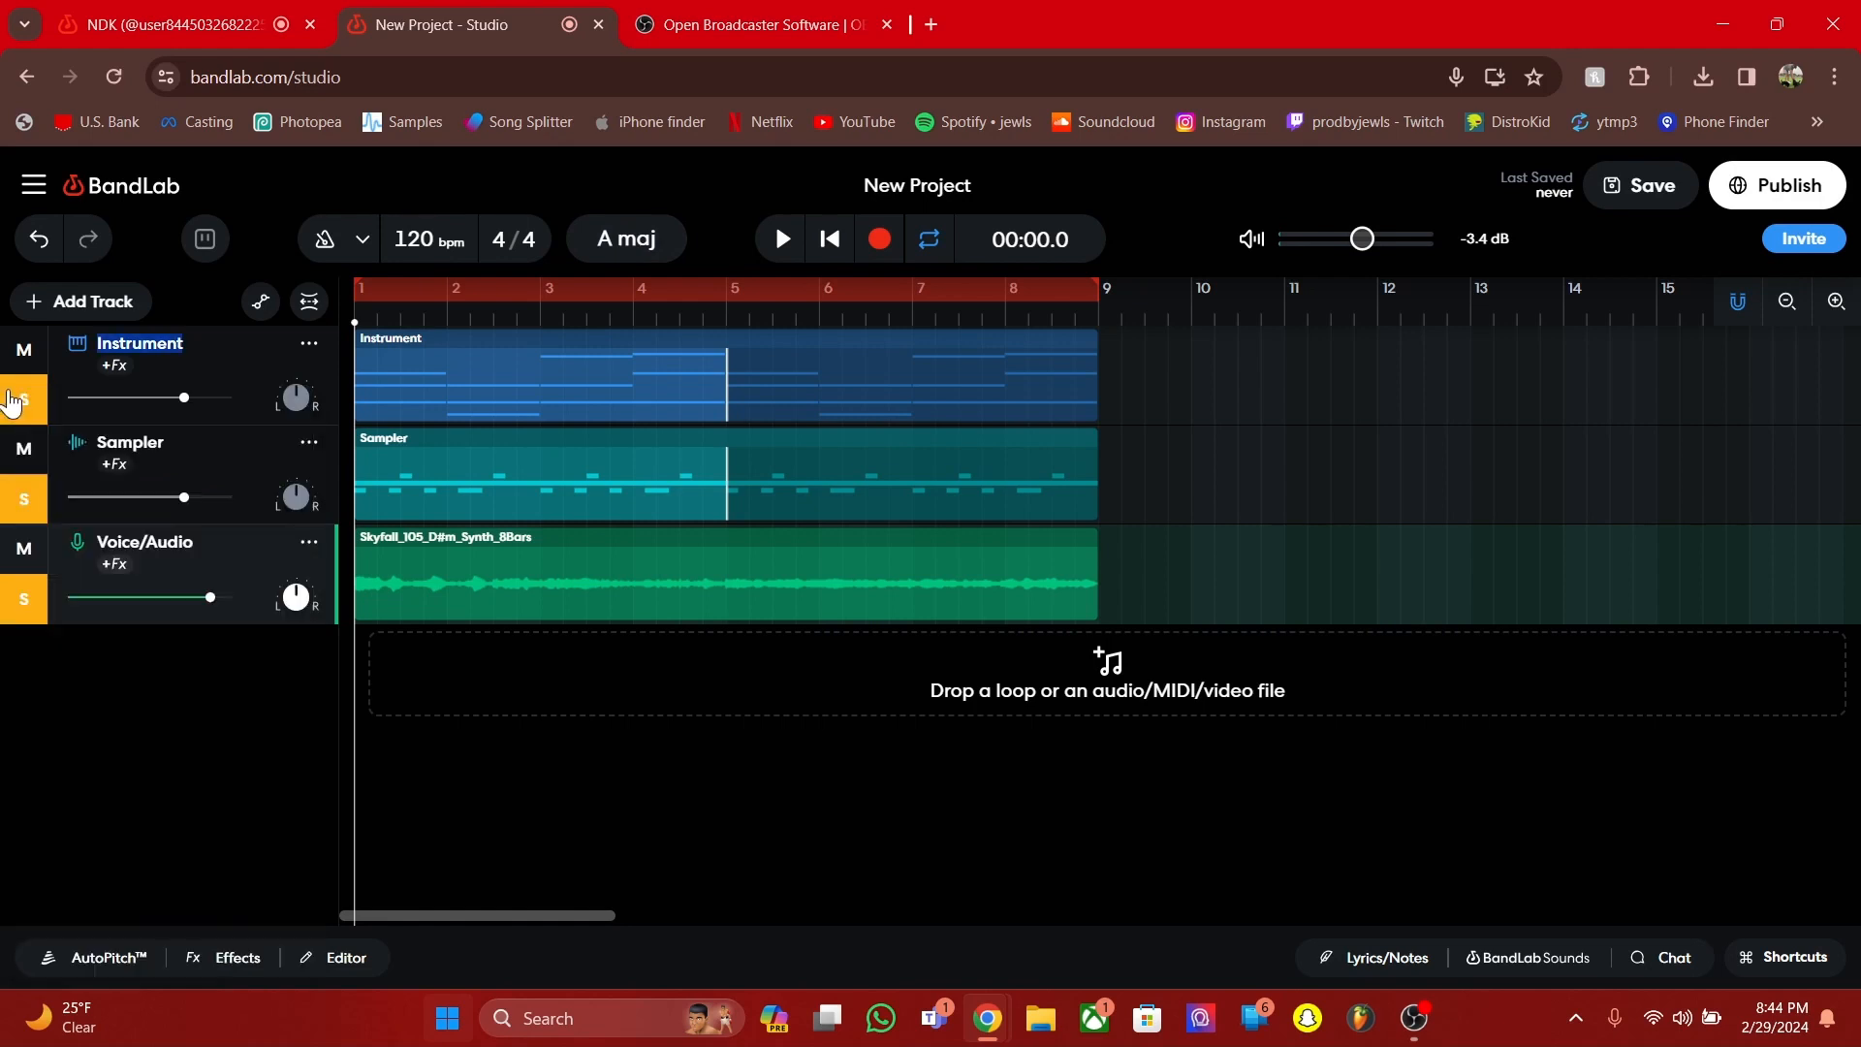
{"action": "left_click", "coordinate": [205, 364]}
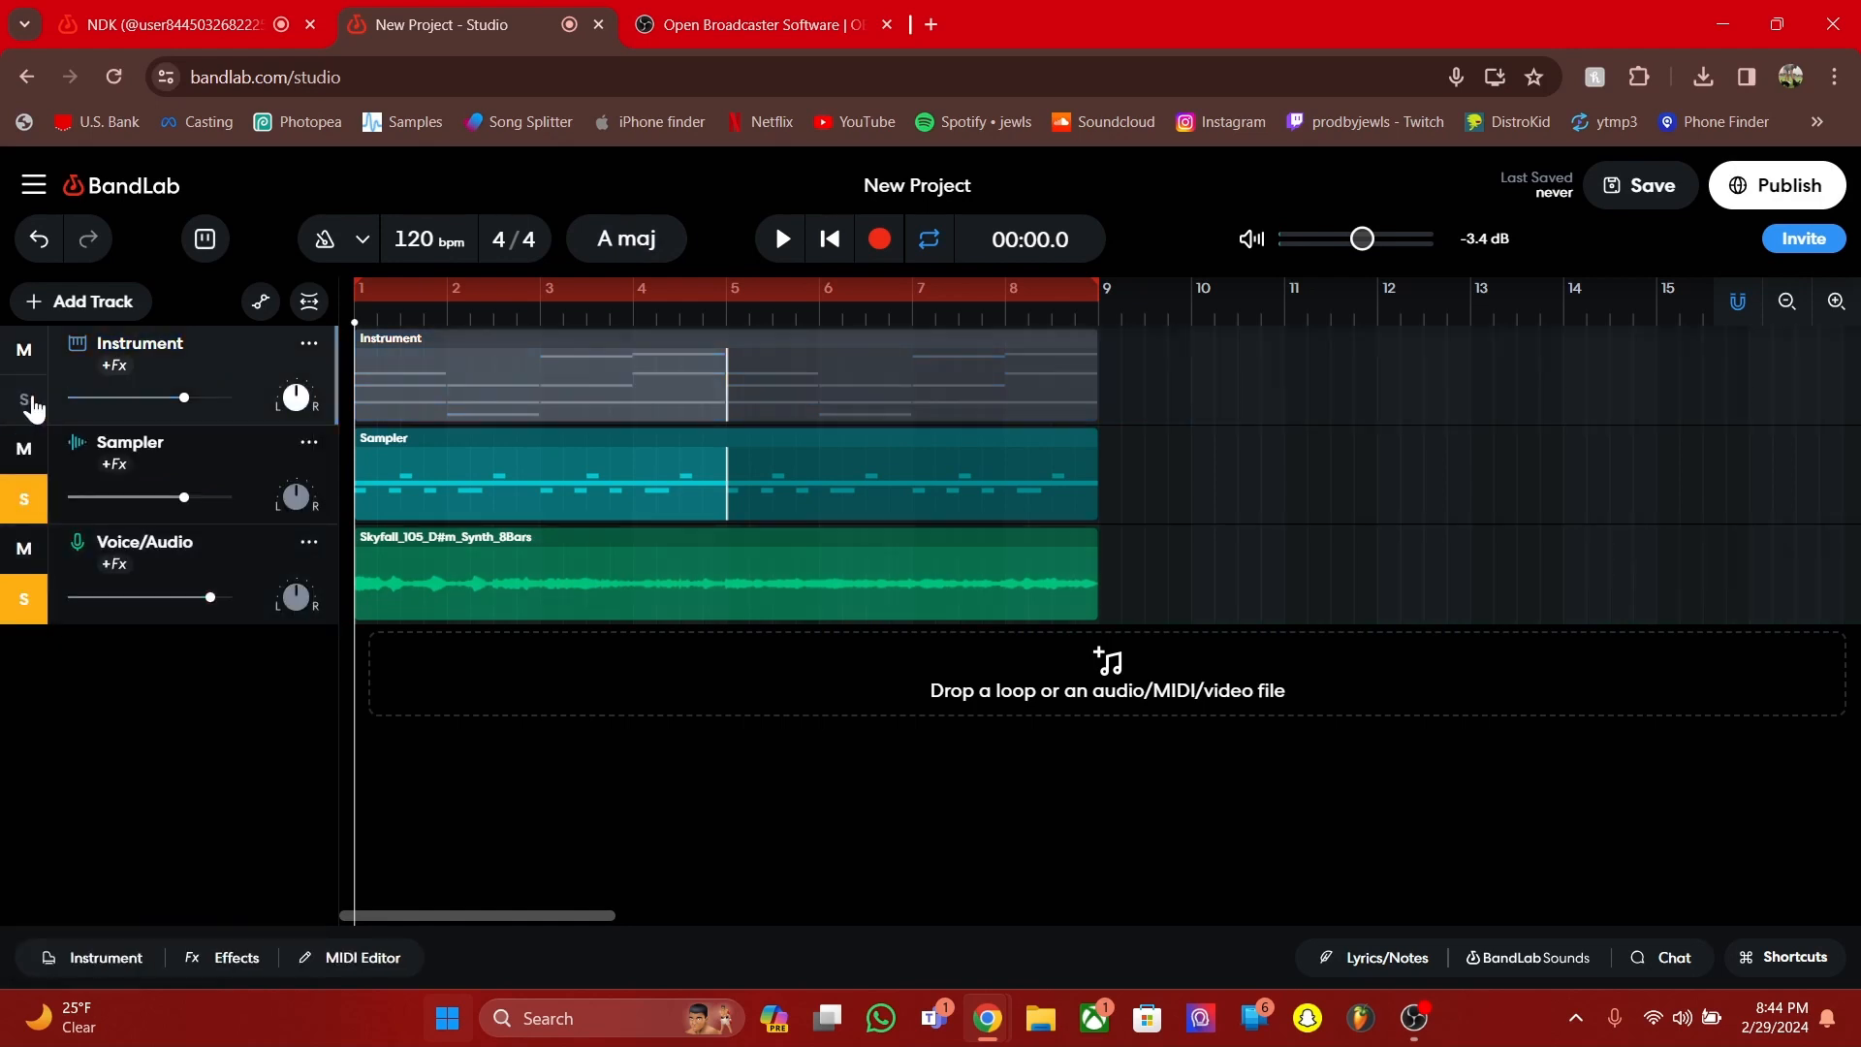
{"action": "right_click", "coordinate": [31, 392]}
{"action": "left_click", "coordinate": [24, 398]}
{"action": "left_click", "coordinate": [24, 499]}
{"action": "left_click", "coordinate": [24, 599]}
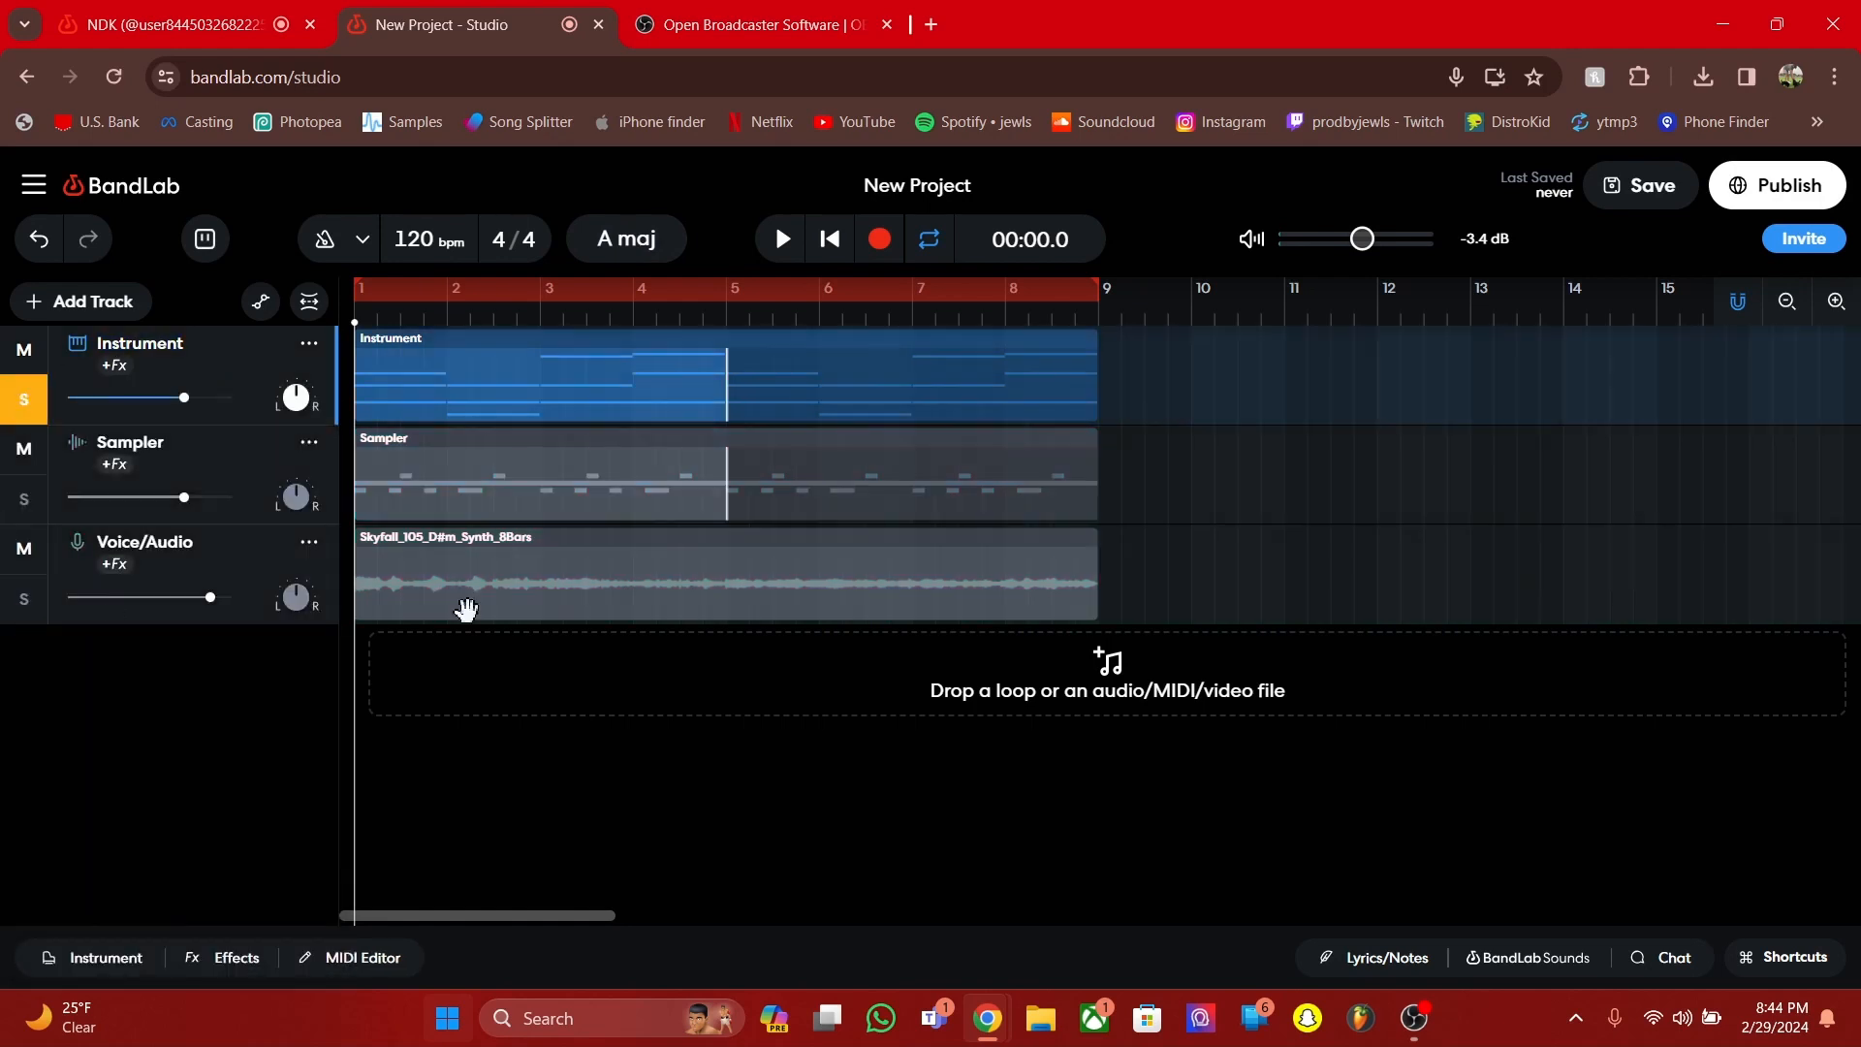
{"action": "key", "text": "space"}
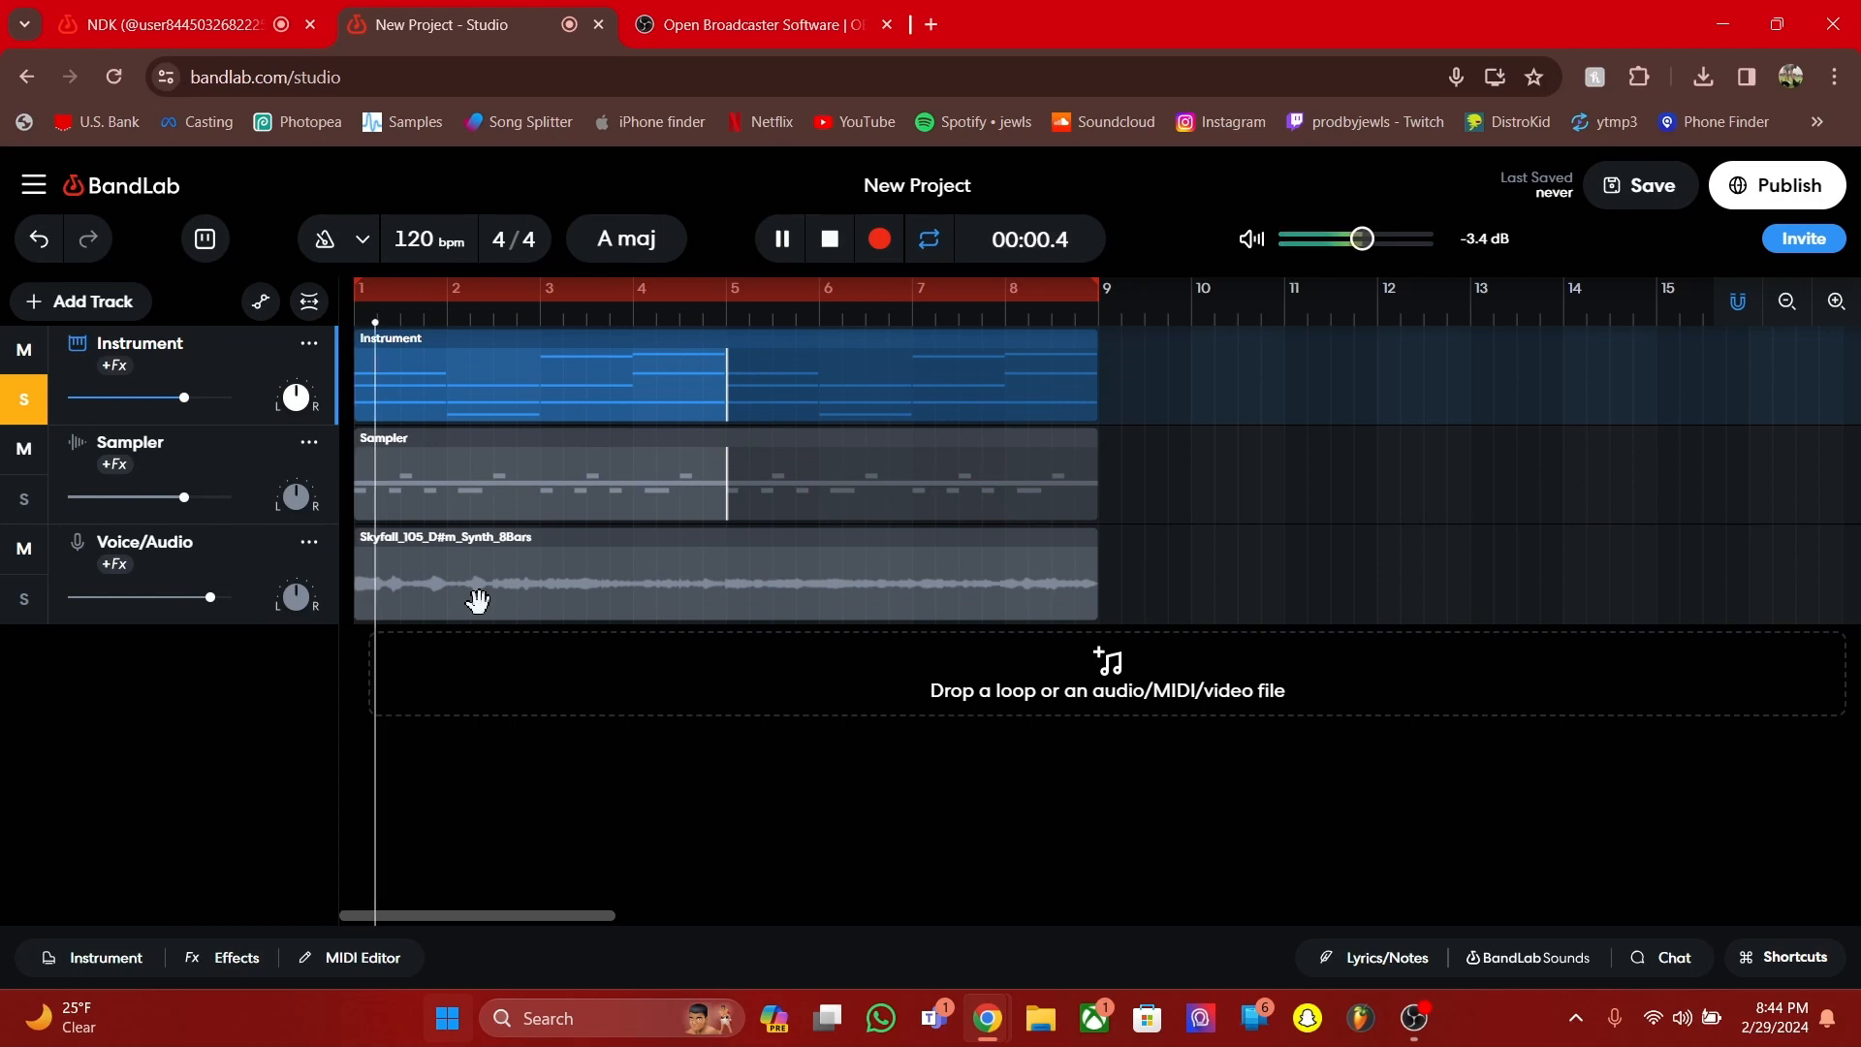
{"action": "key", "text": "space"}
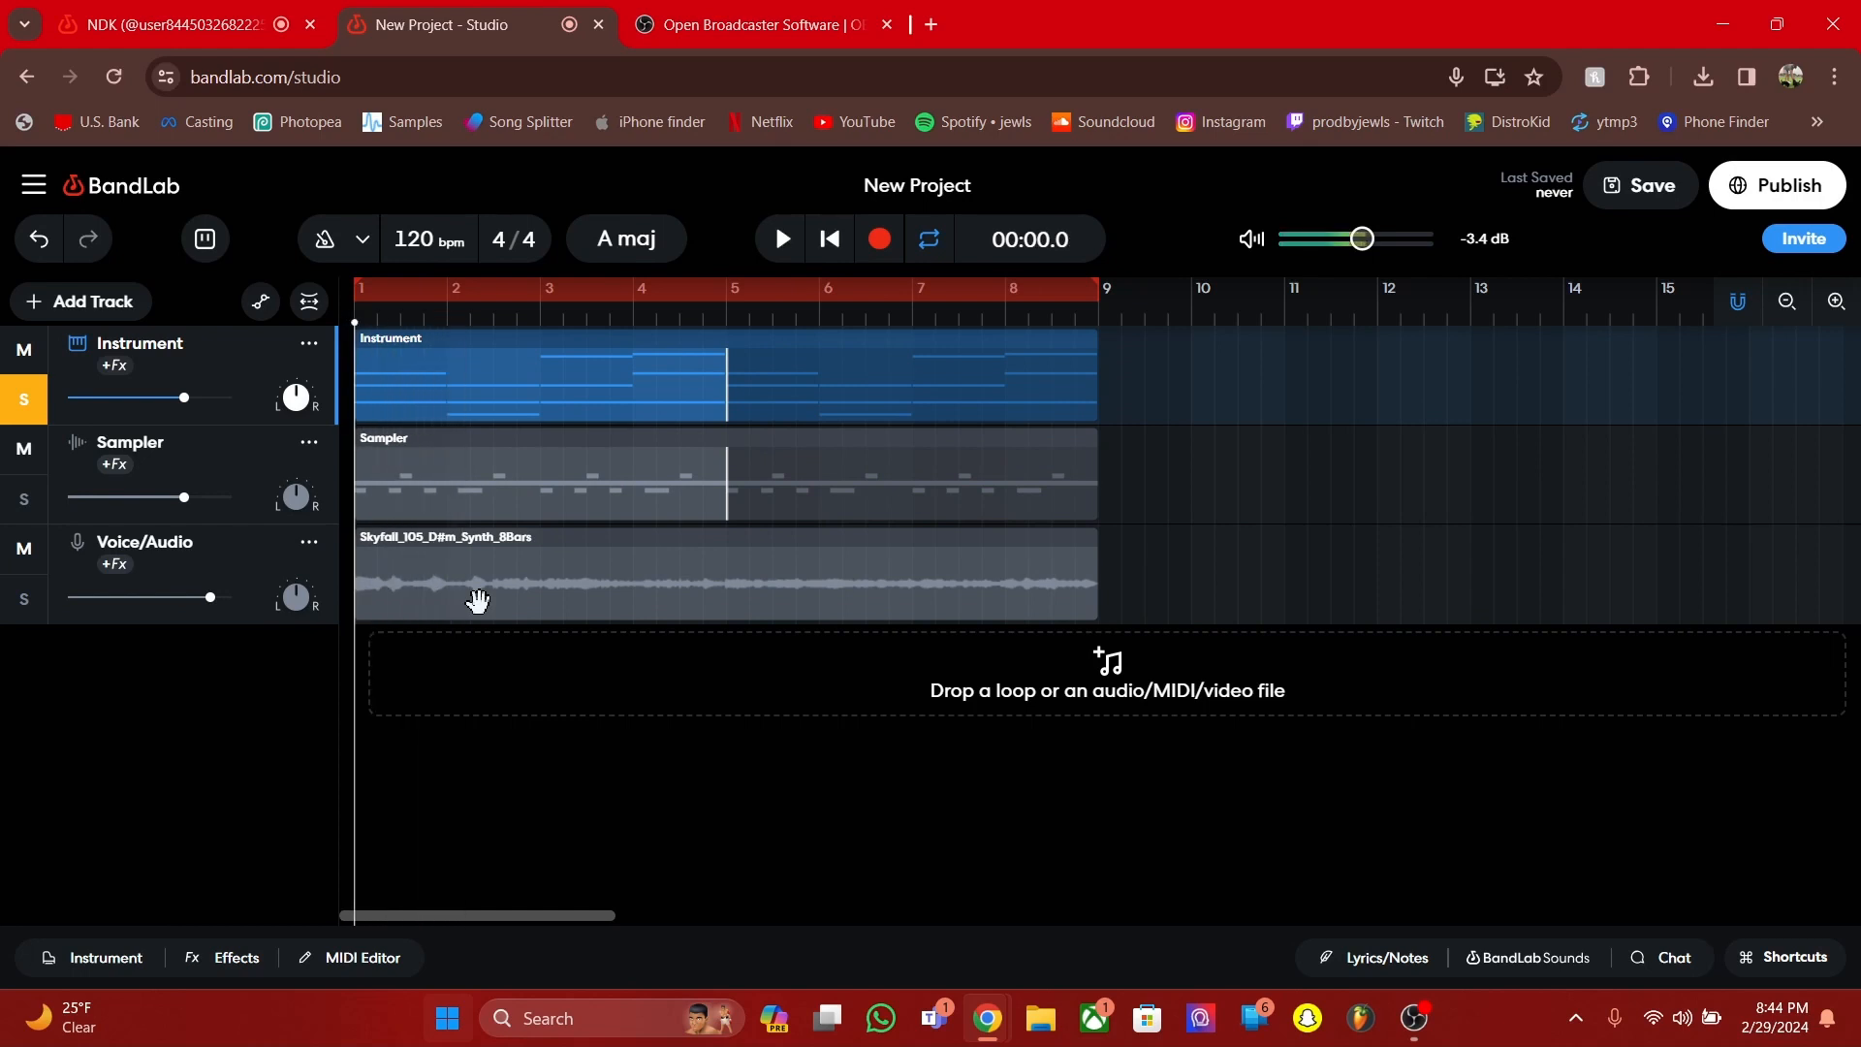
Add a new virtual instrument track and show its MIDI editor
{"action": "left_click", "coordinate": [80, 301]}
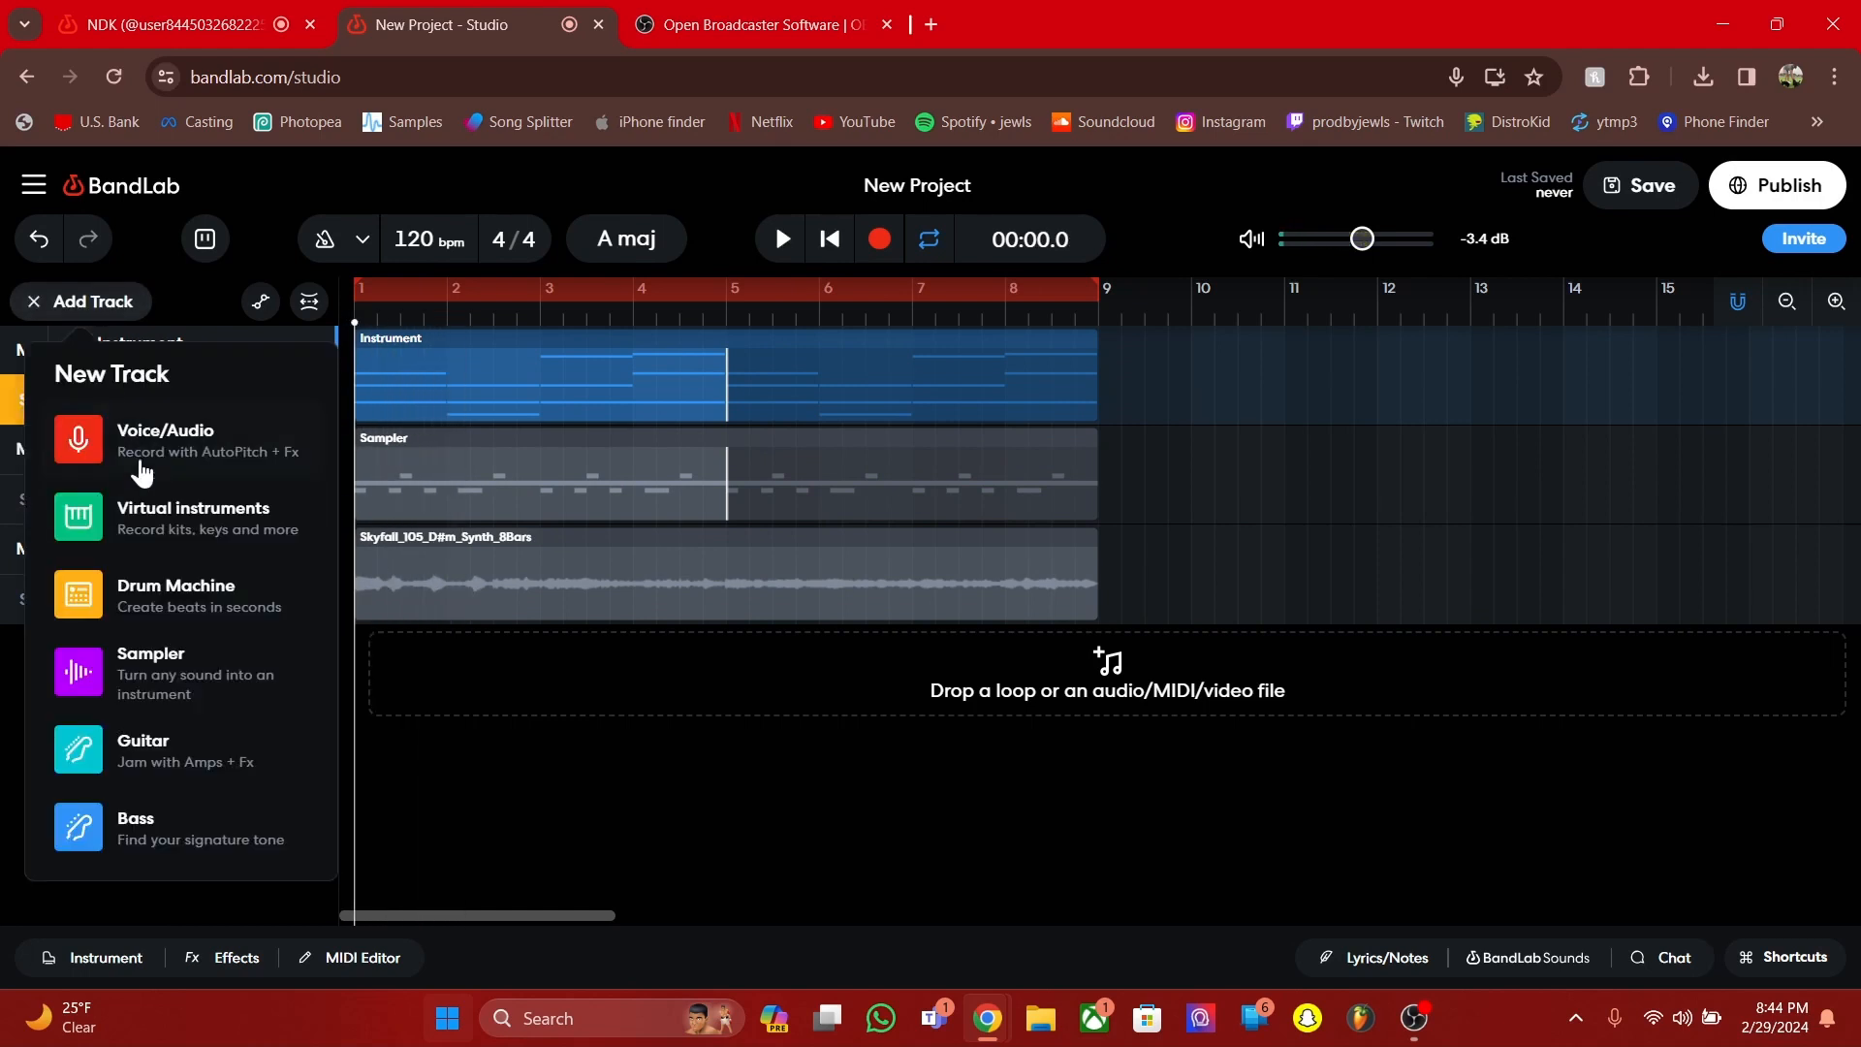
{"action": "left_click", "coordinate": [233, 523]}
{"action": "left_click", "coordinate": [505, 852]}
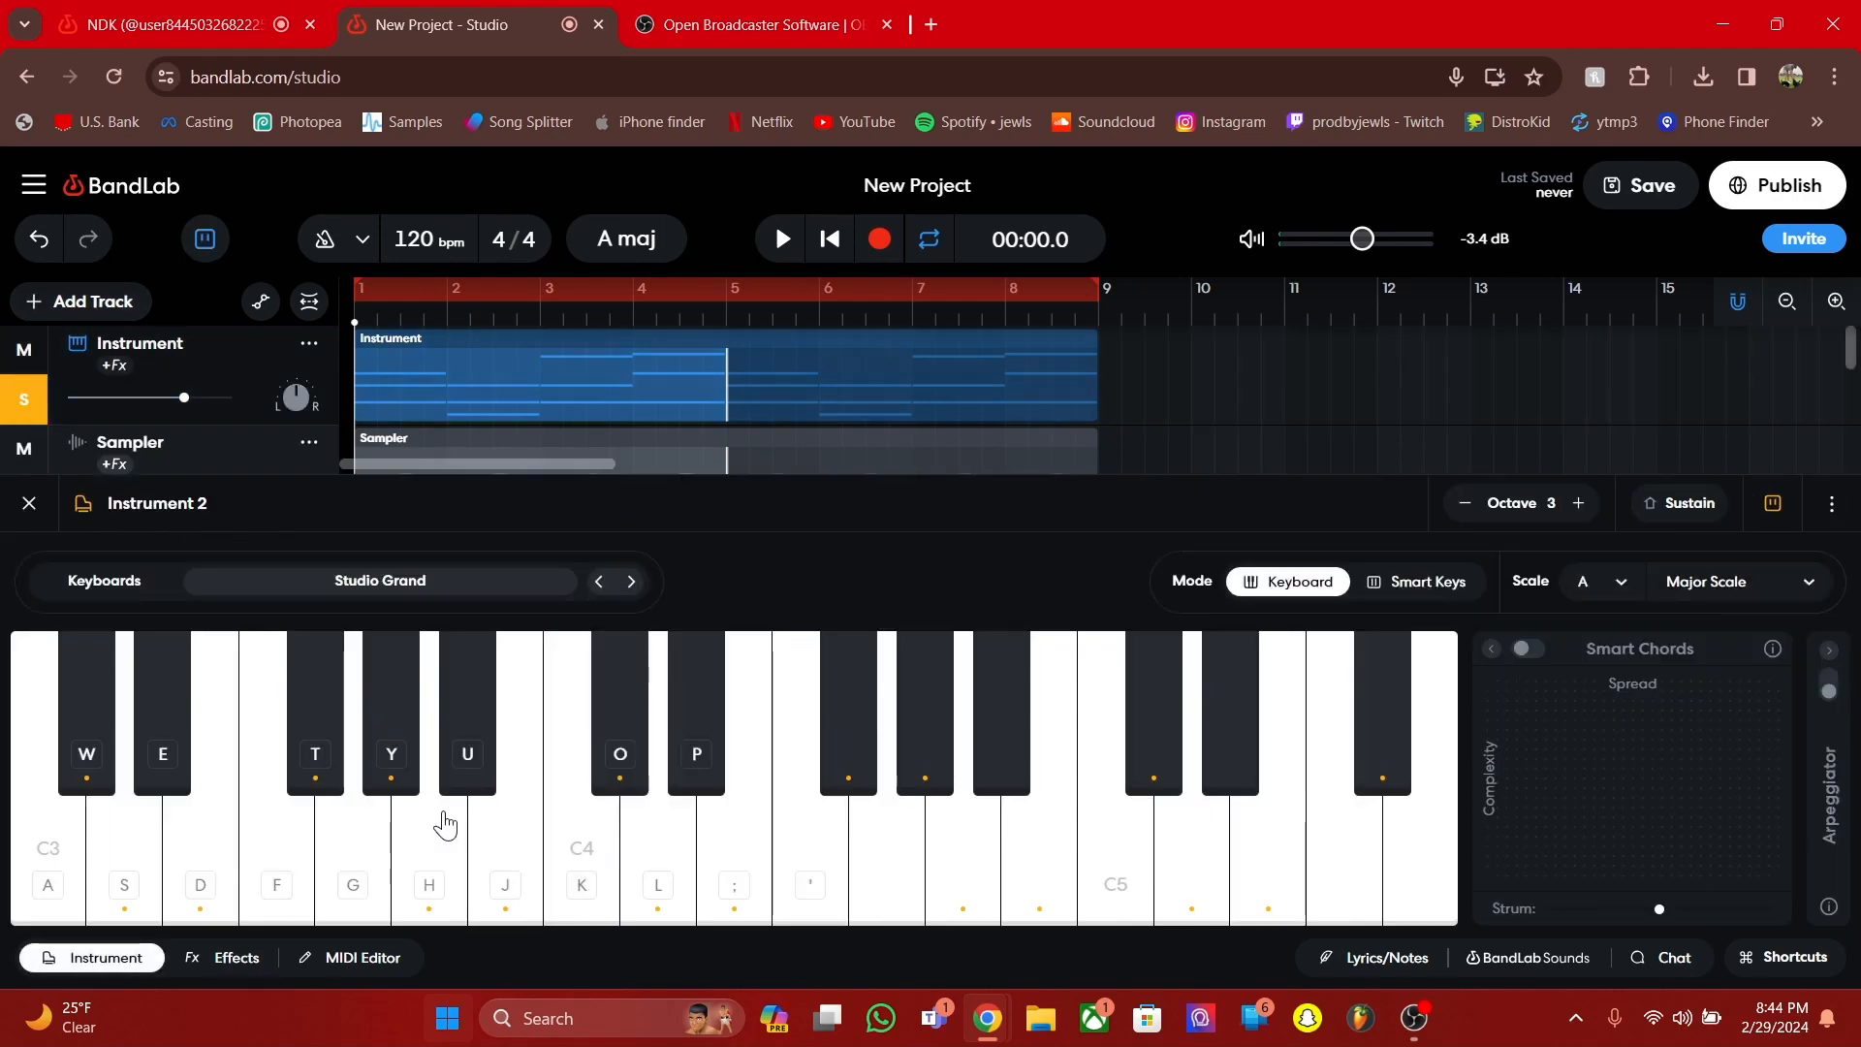
{"action": "left_click", "coordinate": [380, 950]}
Place a C5 note spanning all of bar 1 on Instrument 2 and audition it with the track soloed
{"action": "double_click", "coordinate": [457, 752]}
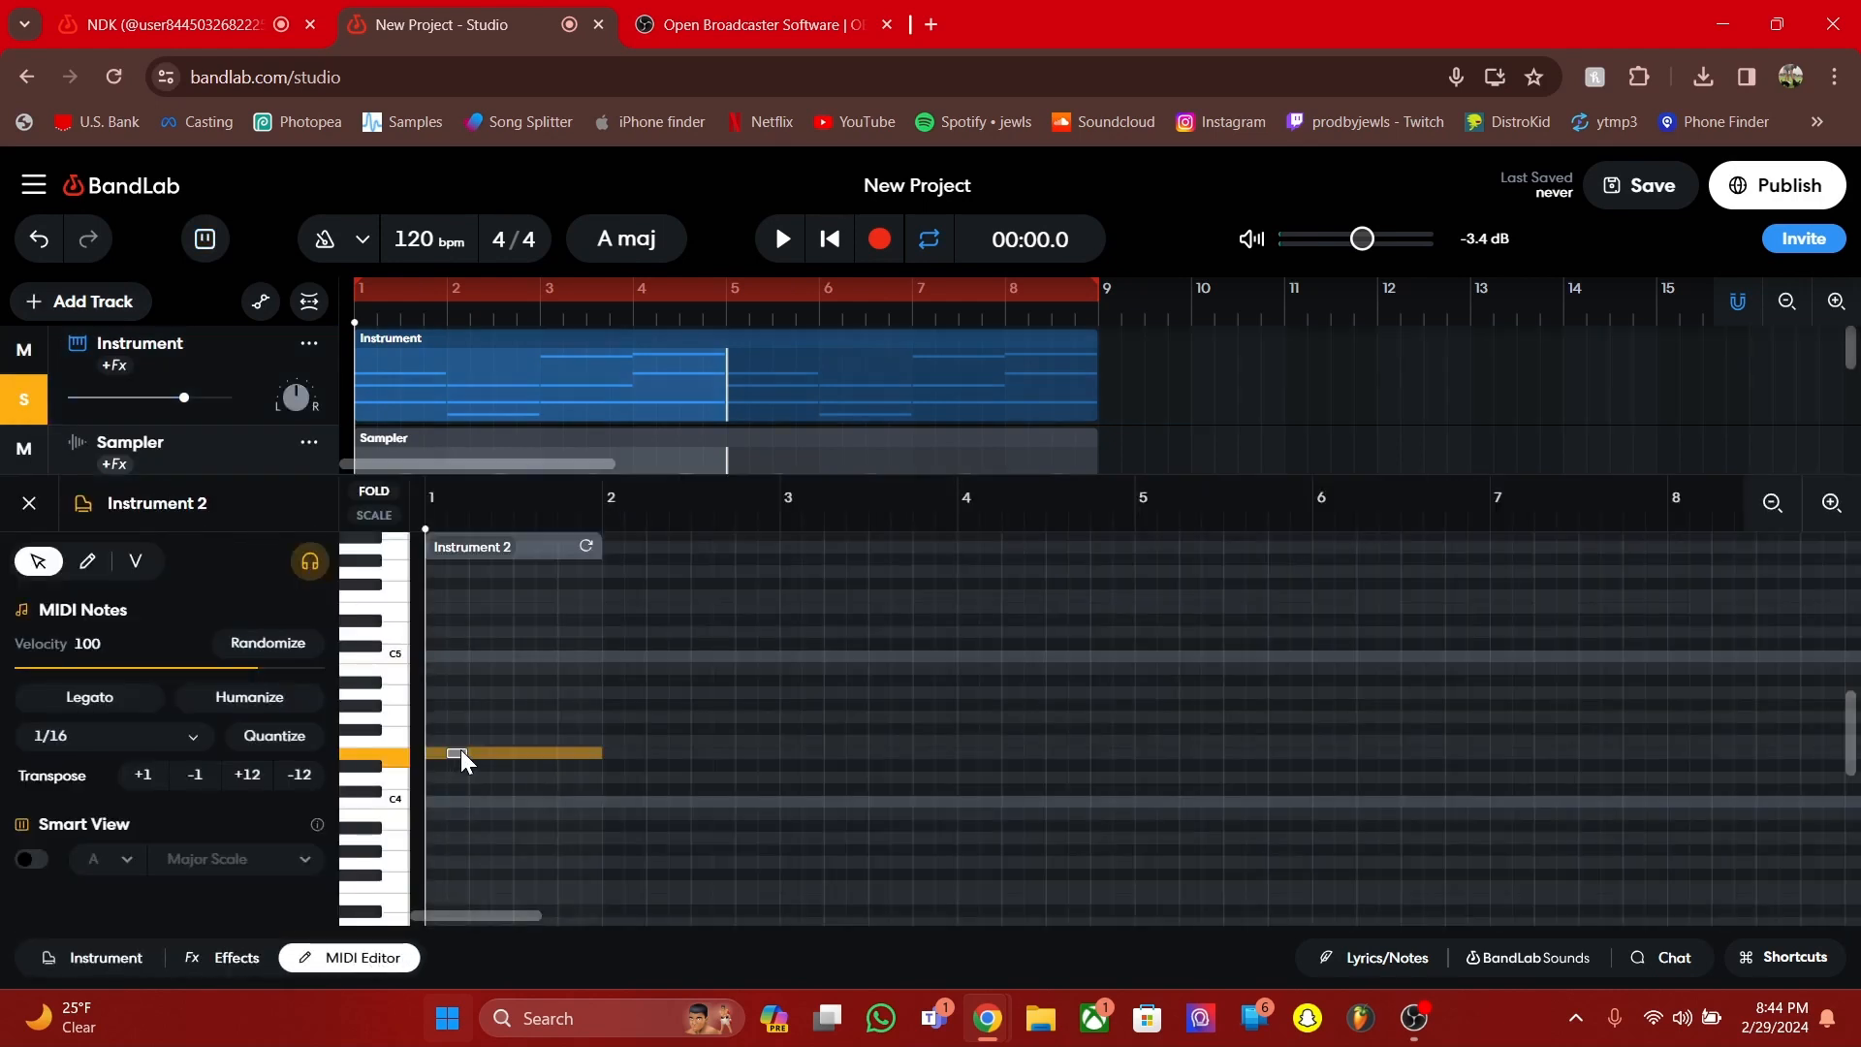
{"action": "scroll", "coordinate": [51, 426], "scroll_direction": "down", "scroll_amount": 2}
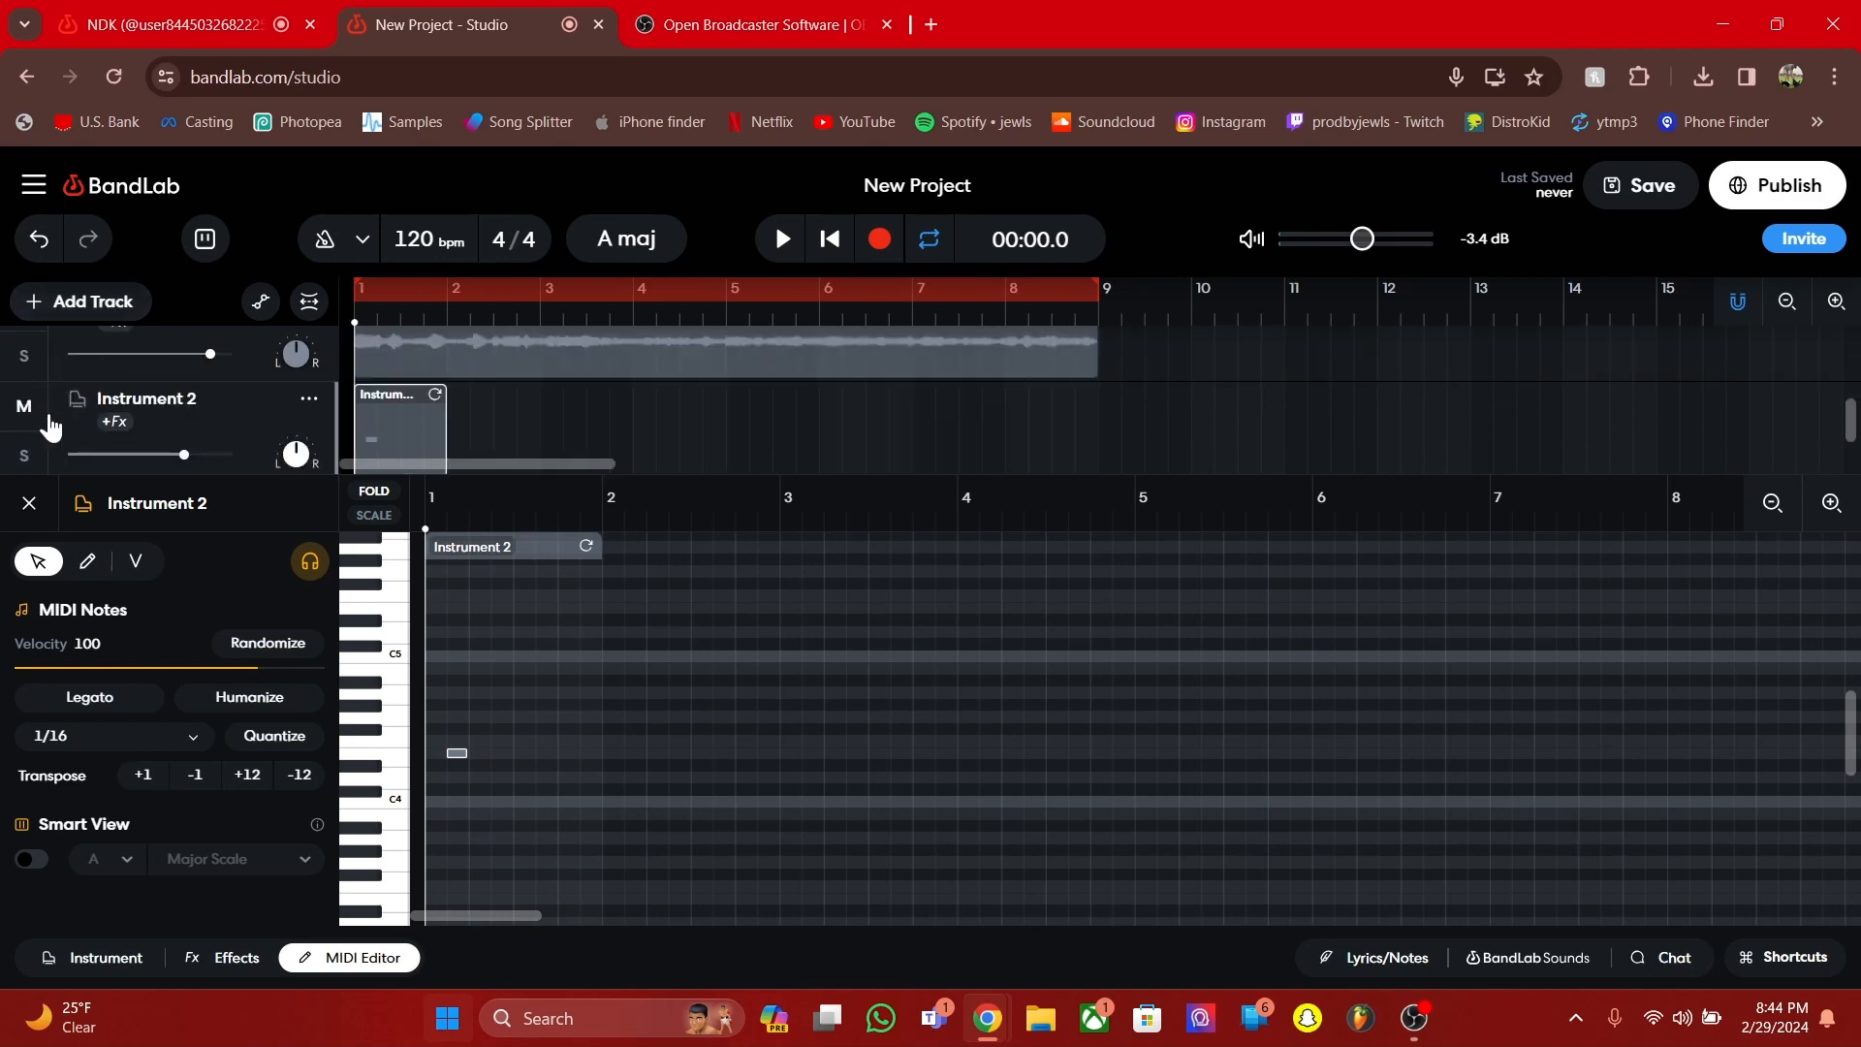
{"action": "left_click", "coordinate": [26, 455]}
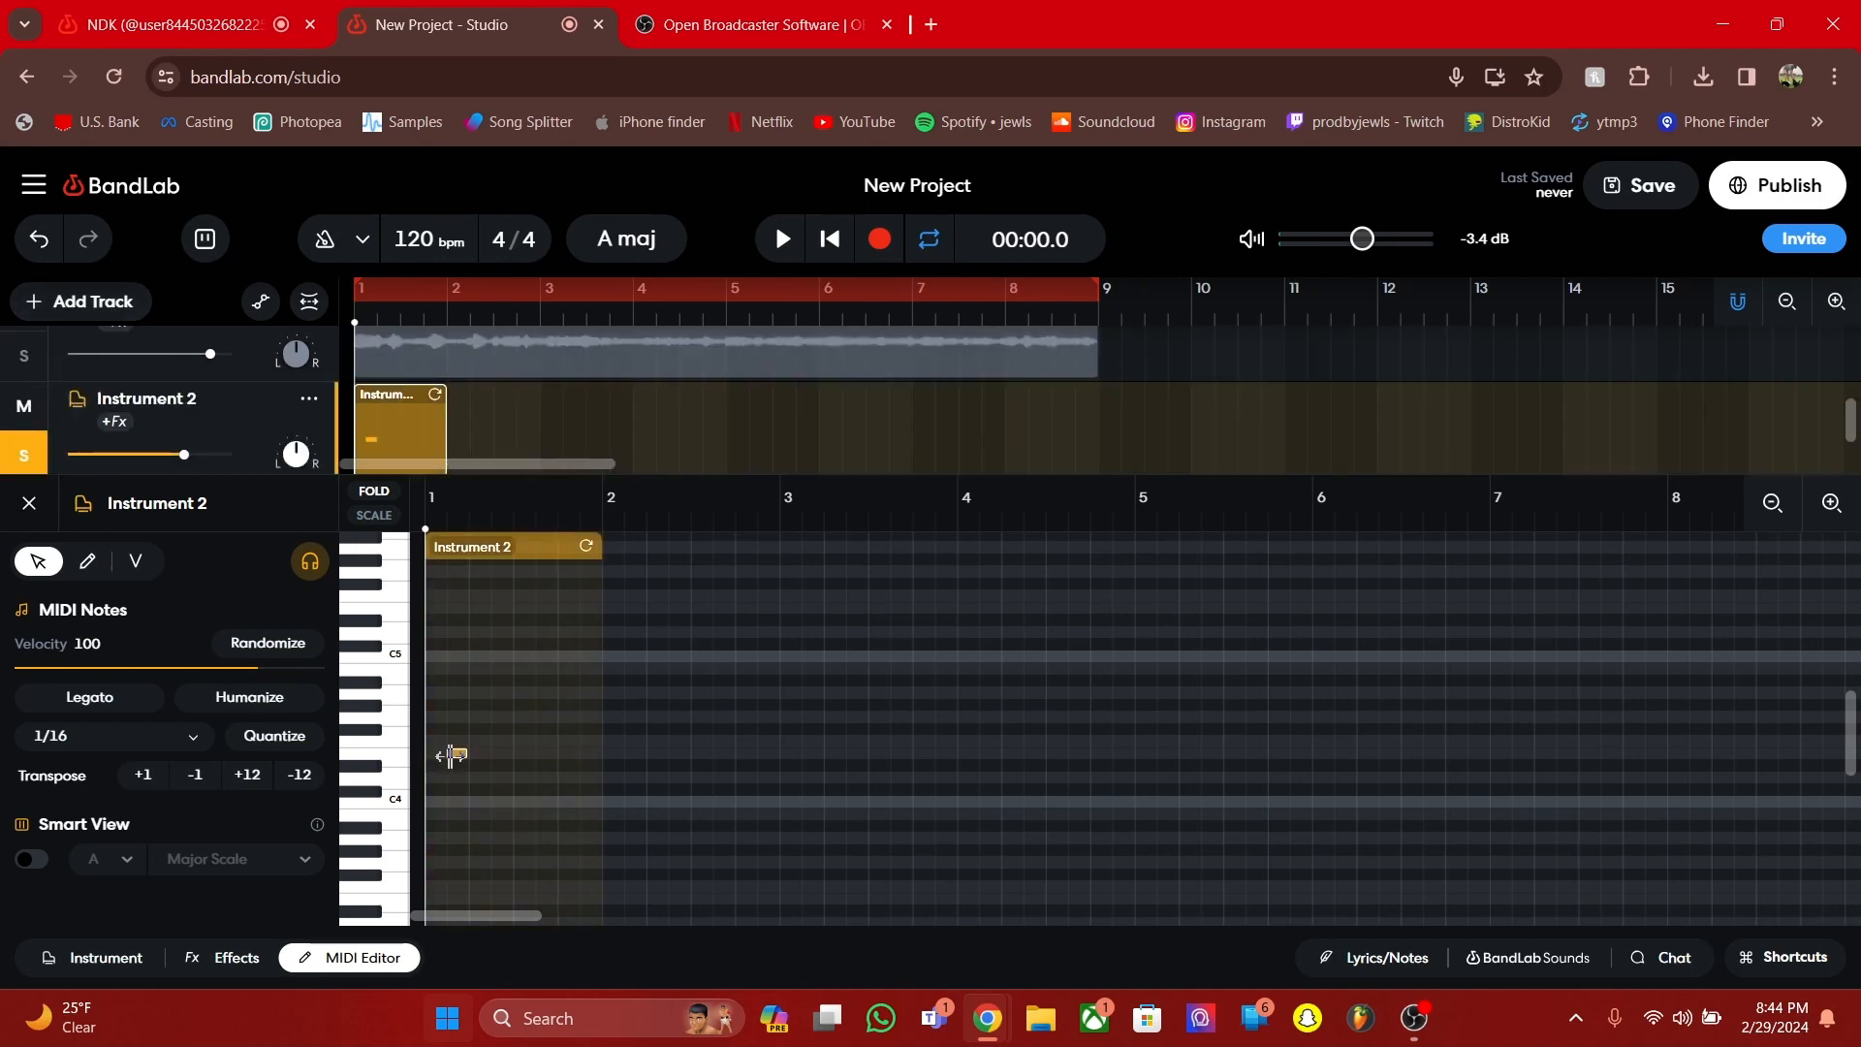
{"action": "left_click_drag", "start_coordinate": [457, 751], "coordinate": [636, 672]}
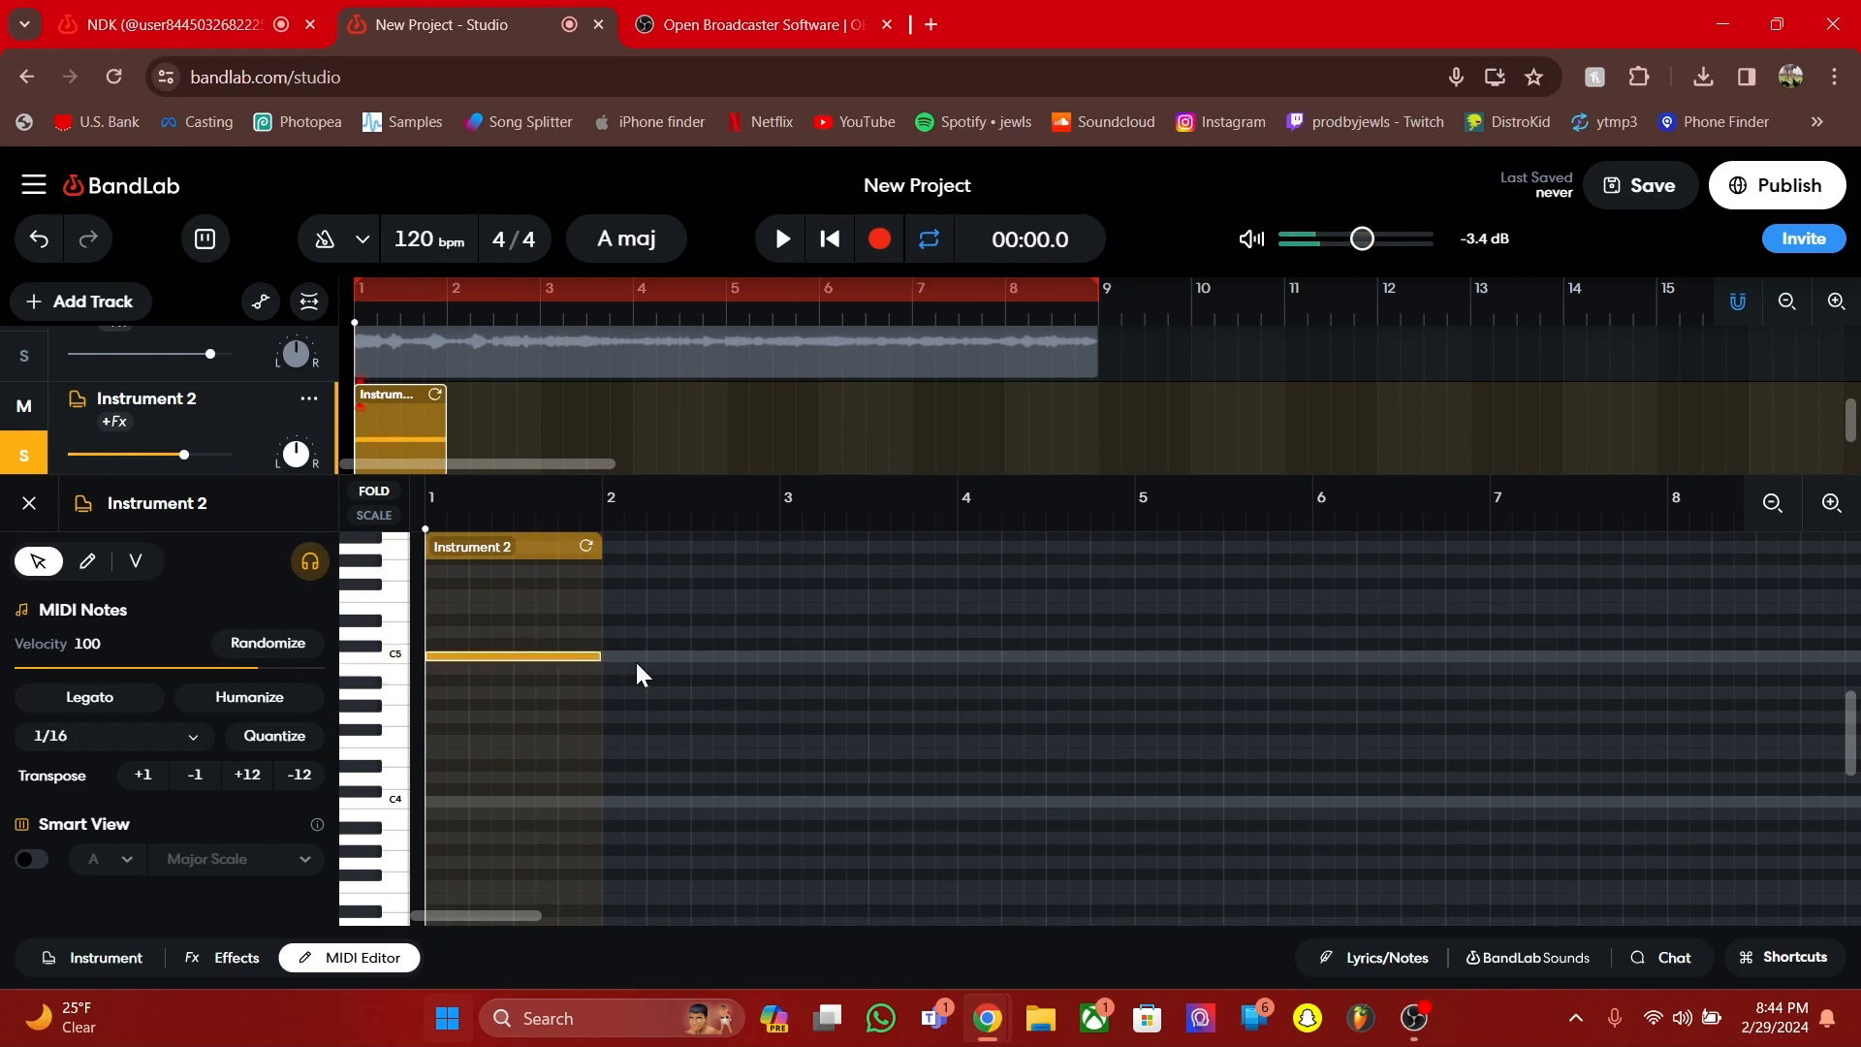
{"action": "key", "text": "space"}
{"action": "key", "text": "space"}
{"action": "key", "text": "space"}
{"action": "key", "text": "space"}
Move the bar 1 note on Instrument 2 up to F#5 and play it back
{"action": "left_click_drag", "start_coordinate": [539, 654], "coordinate": [509, 584]}
{"action": "scroll", "coordinate": [521, 603], "scroll_direction": "up", "scroll_amount": 2}
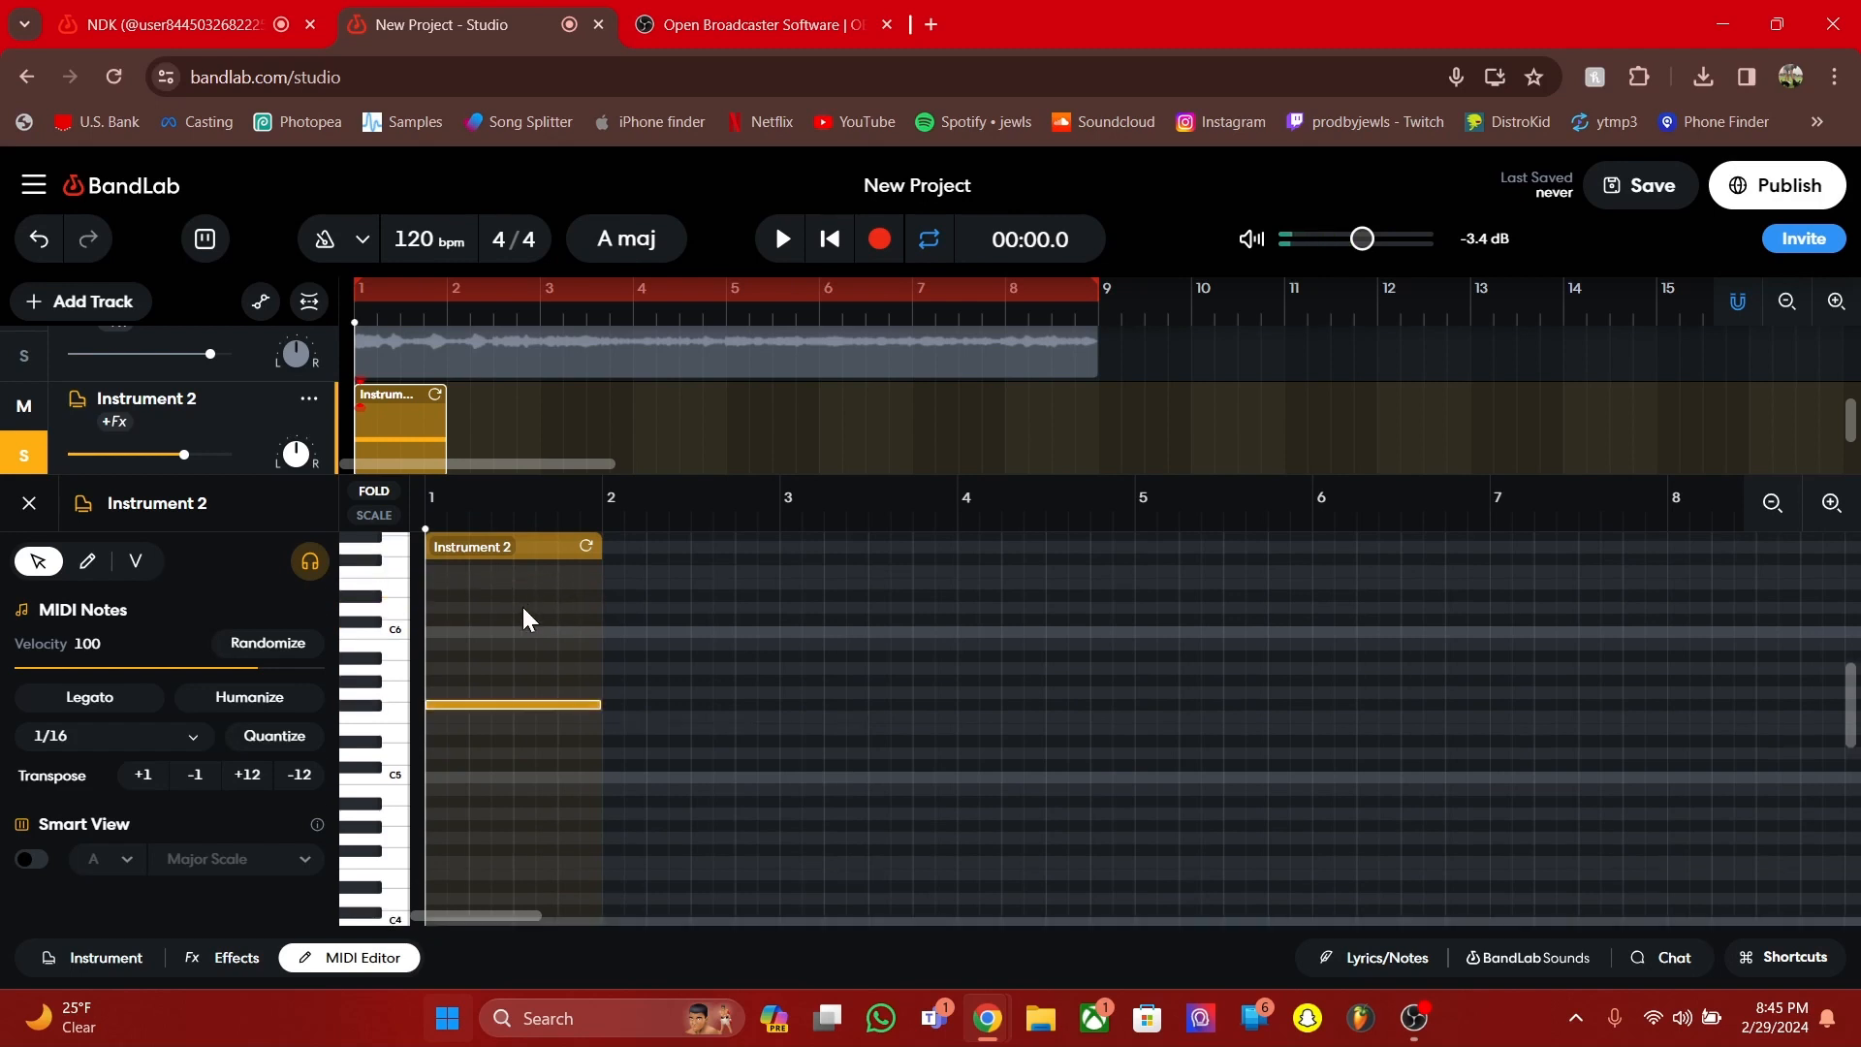
{"action": "key", "text": "space"}
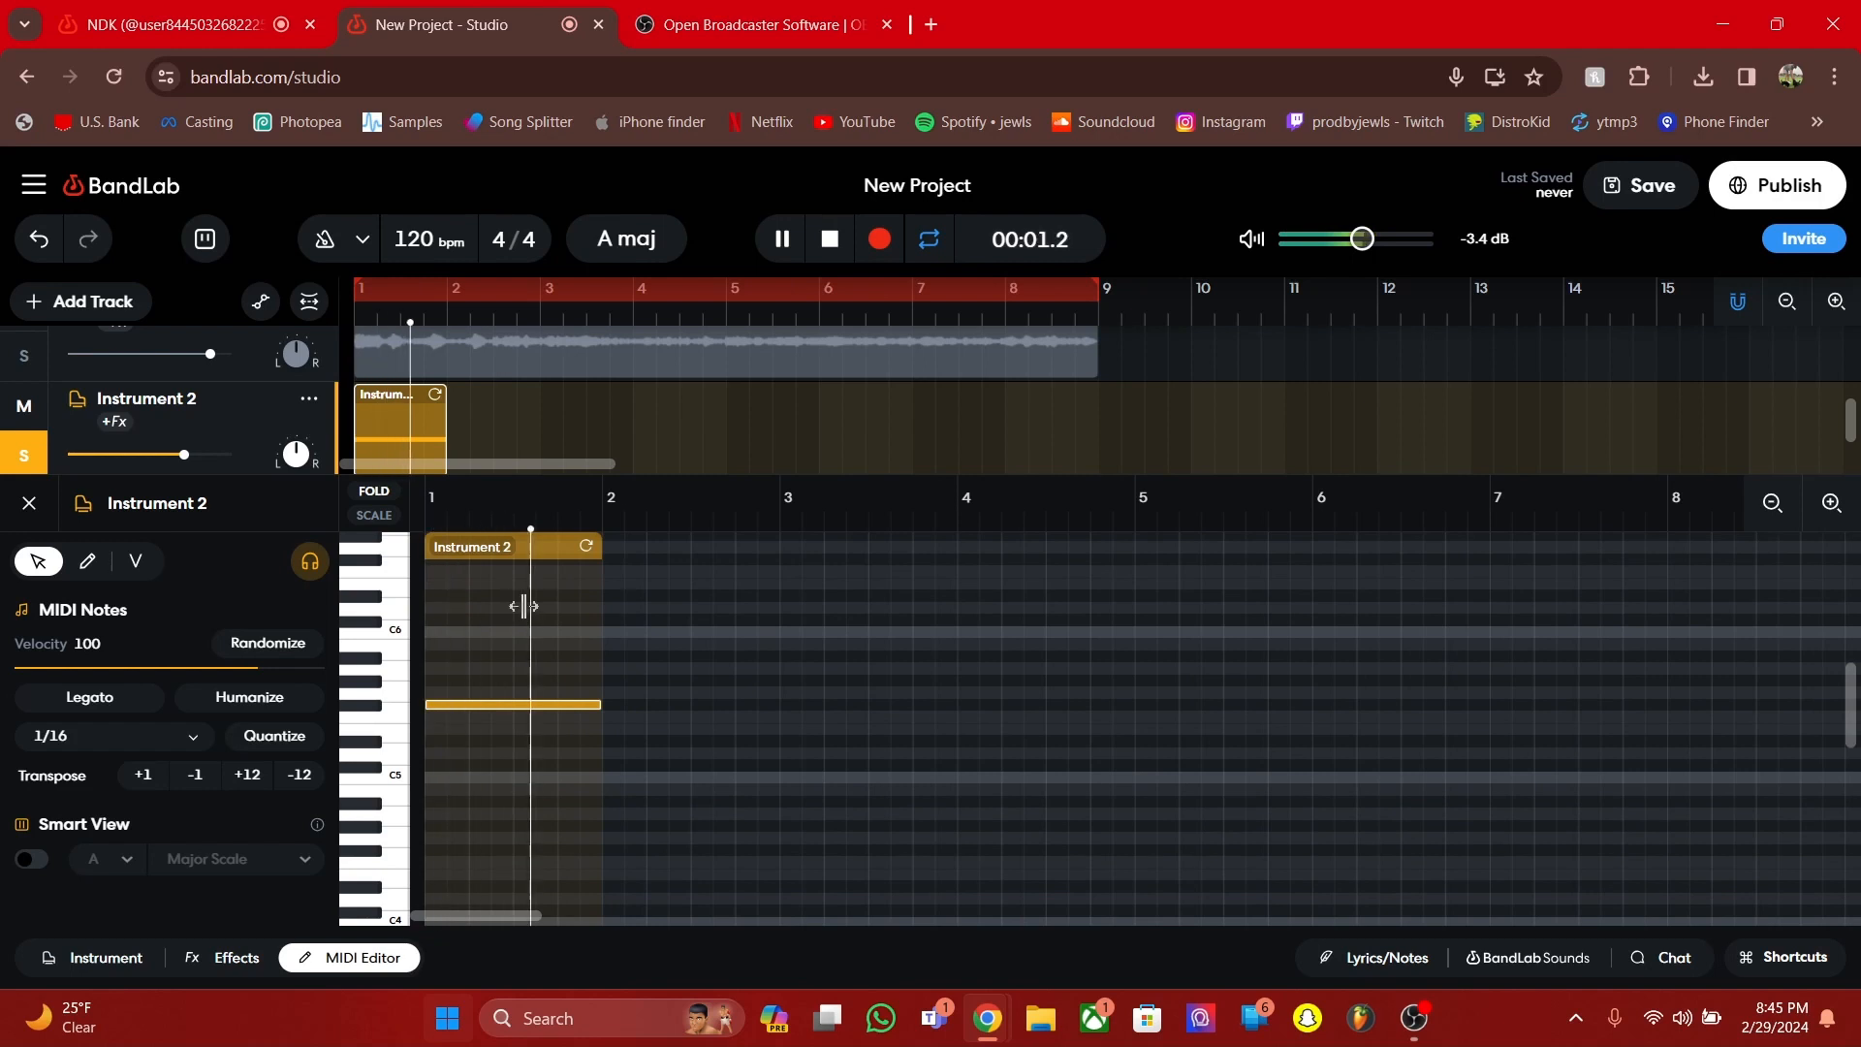
{"action": "key", "text": "space"}
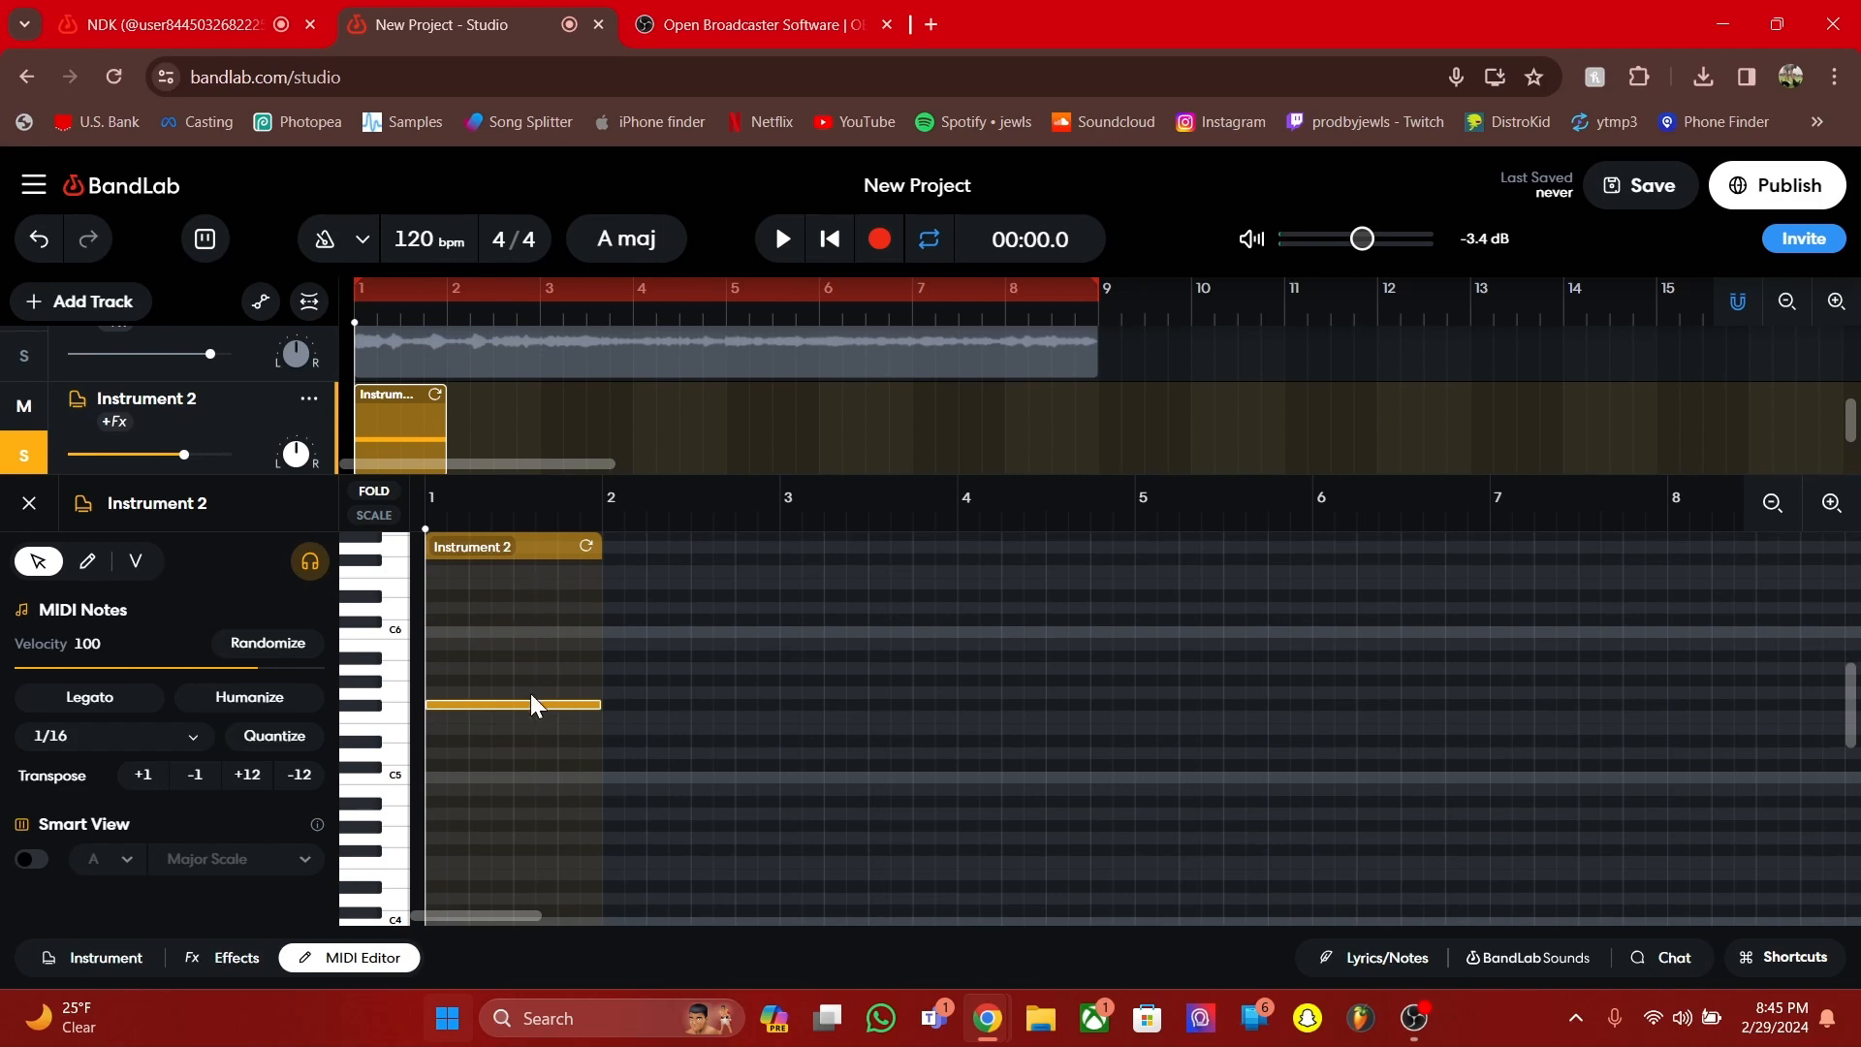
Bring up Instrument 2's keyboard and sound the marked A major scale notes C#, D, E, F# and G# in octave 3
{"action": "left_click", "coordinate": [127, 960]}
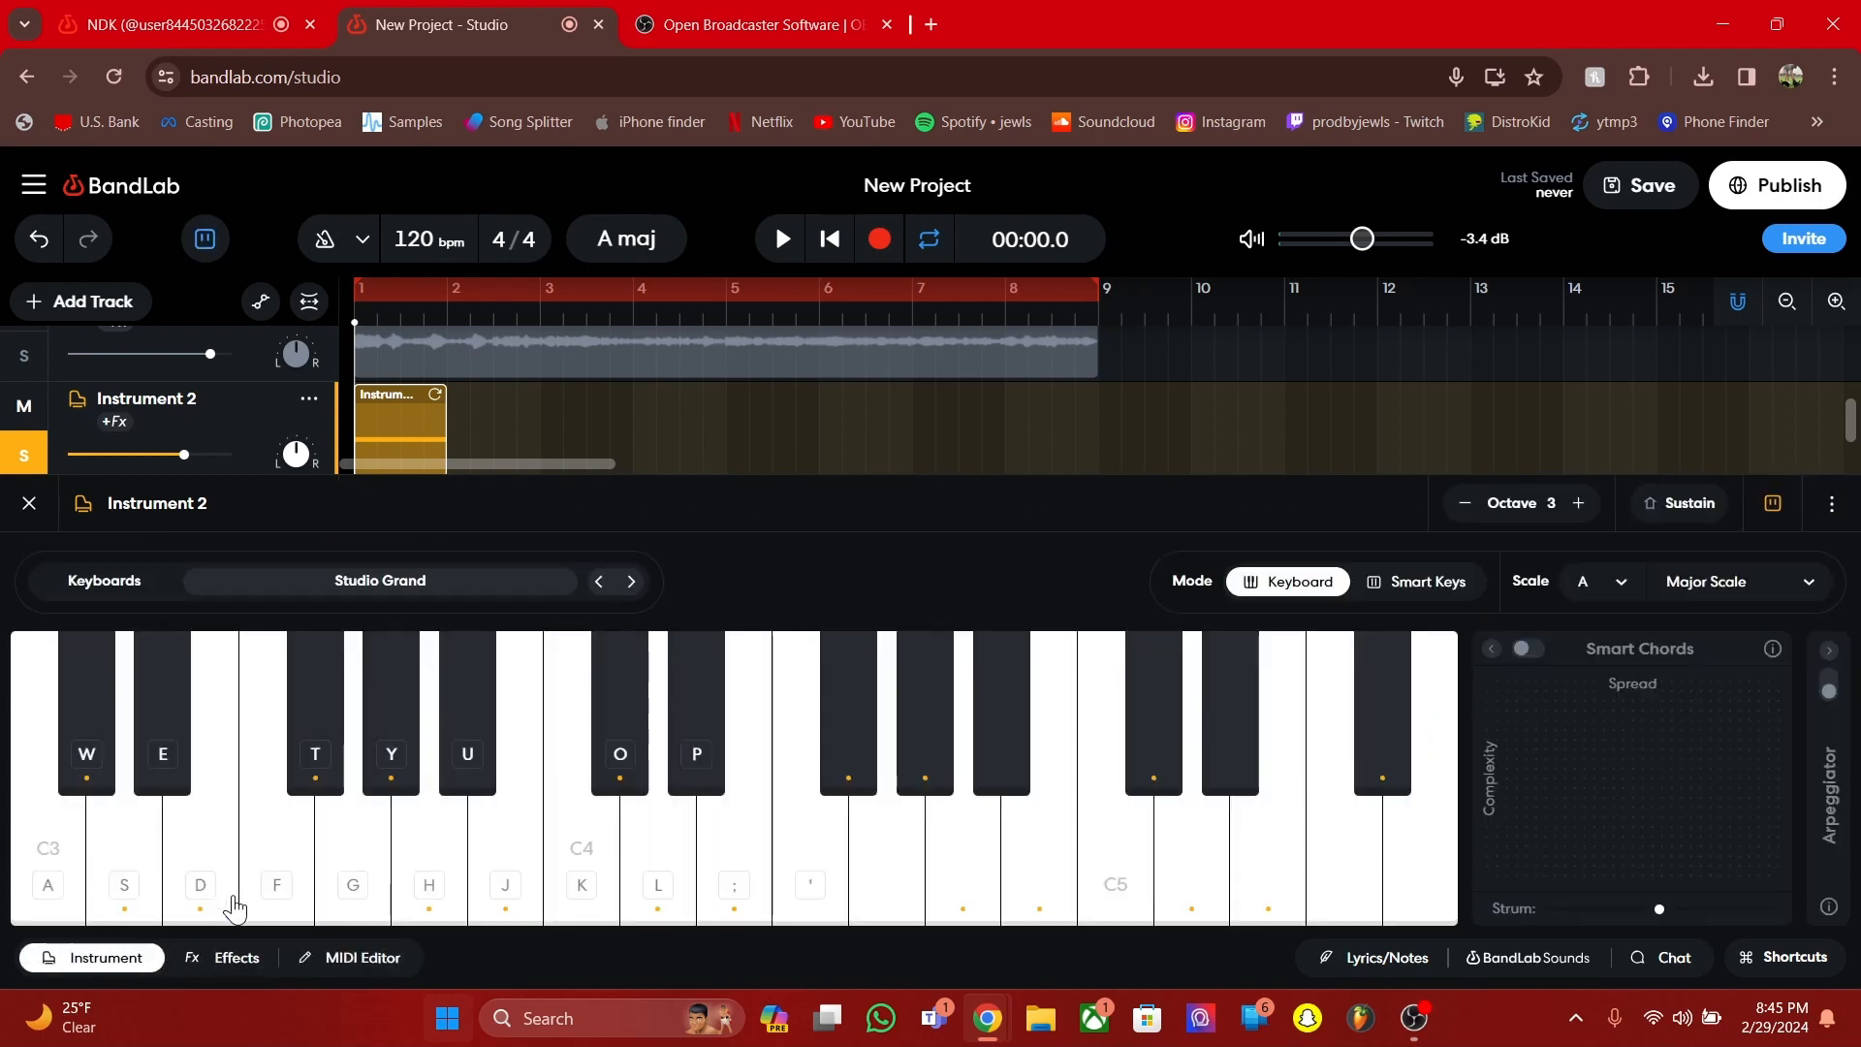
{"action": "key", "text": "space"}
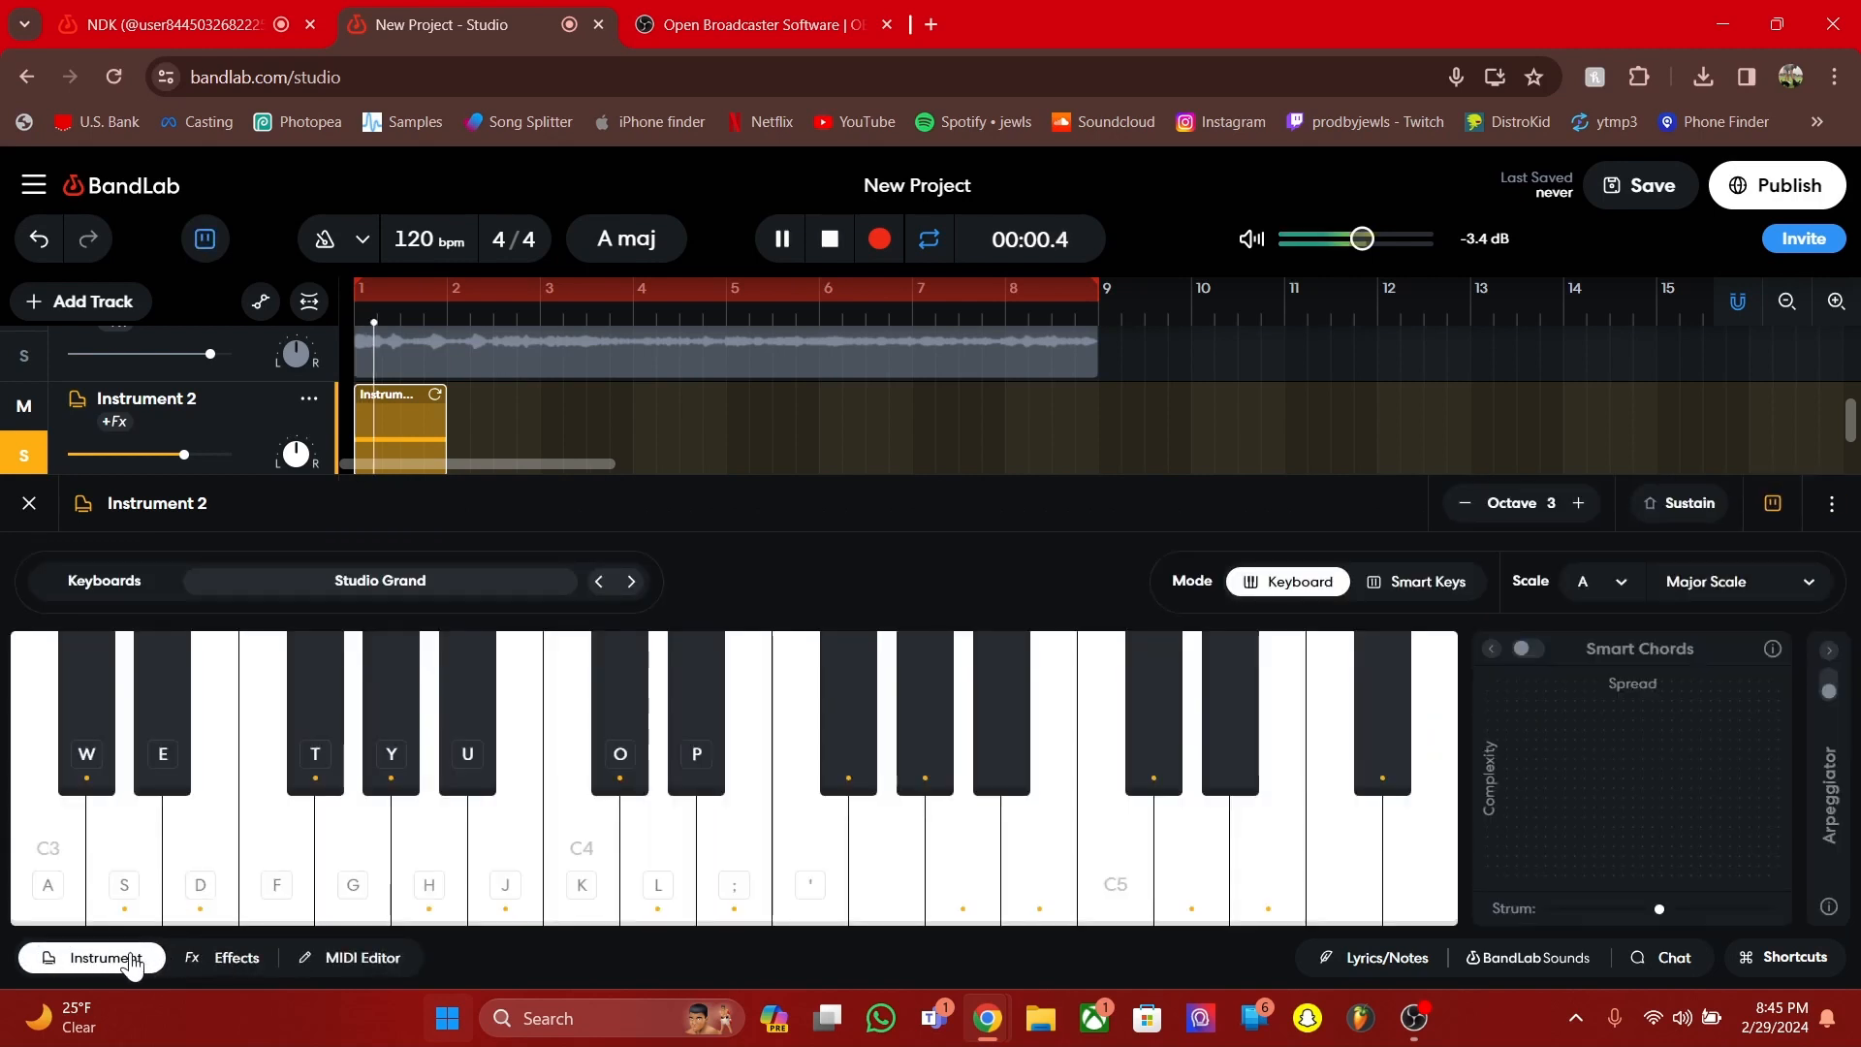
{"action": "key", "text": "space"}
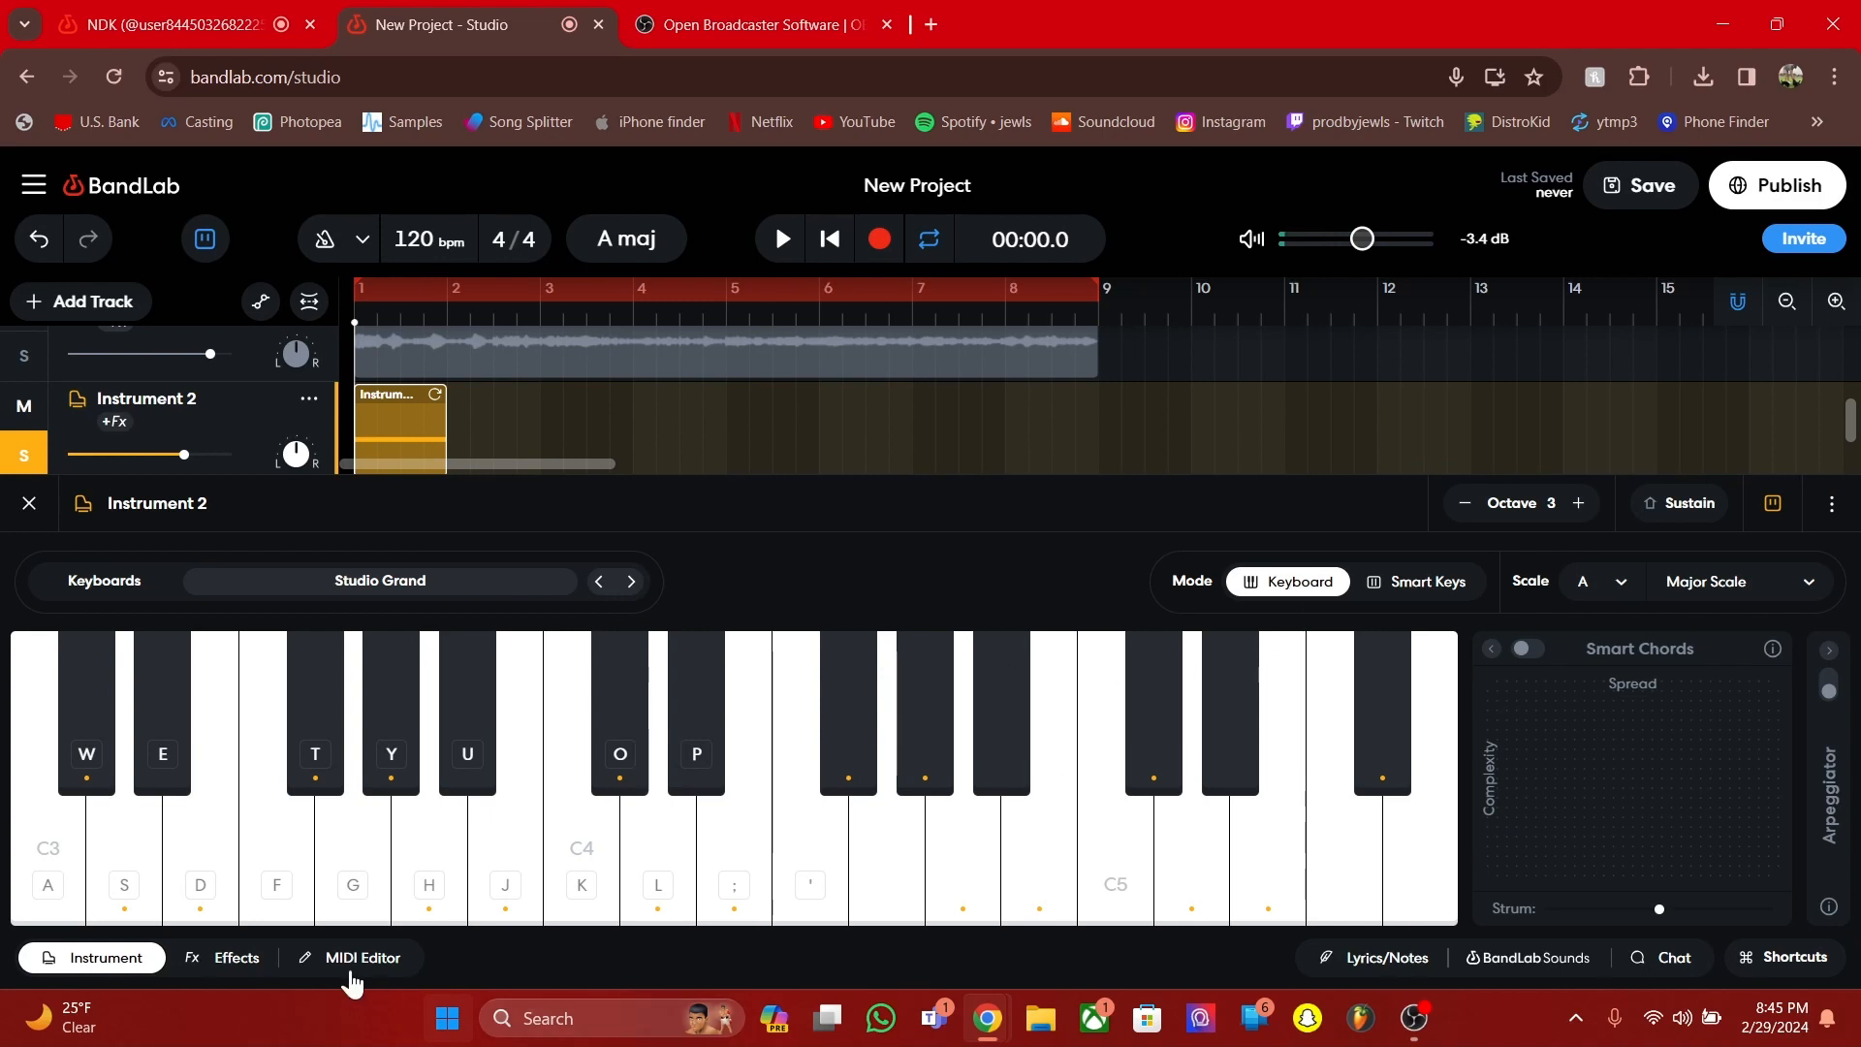
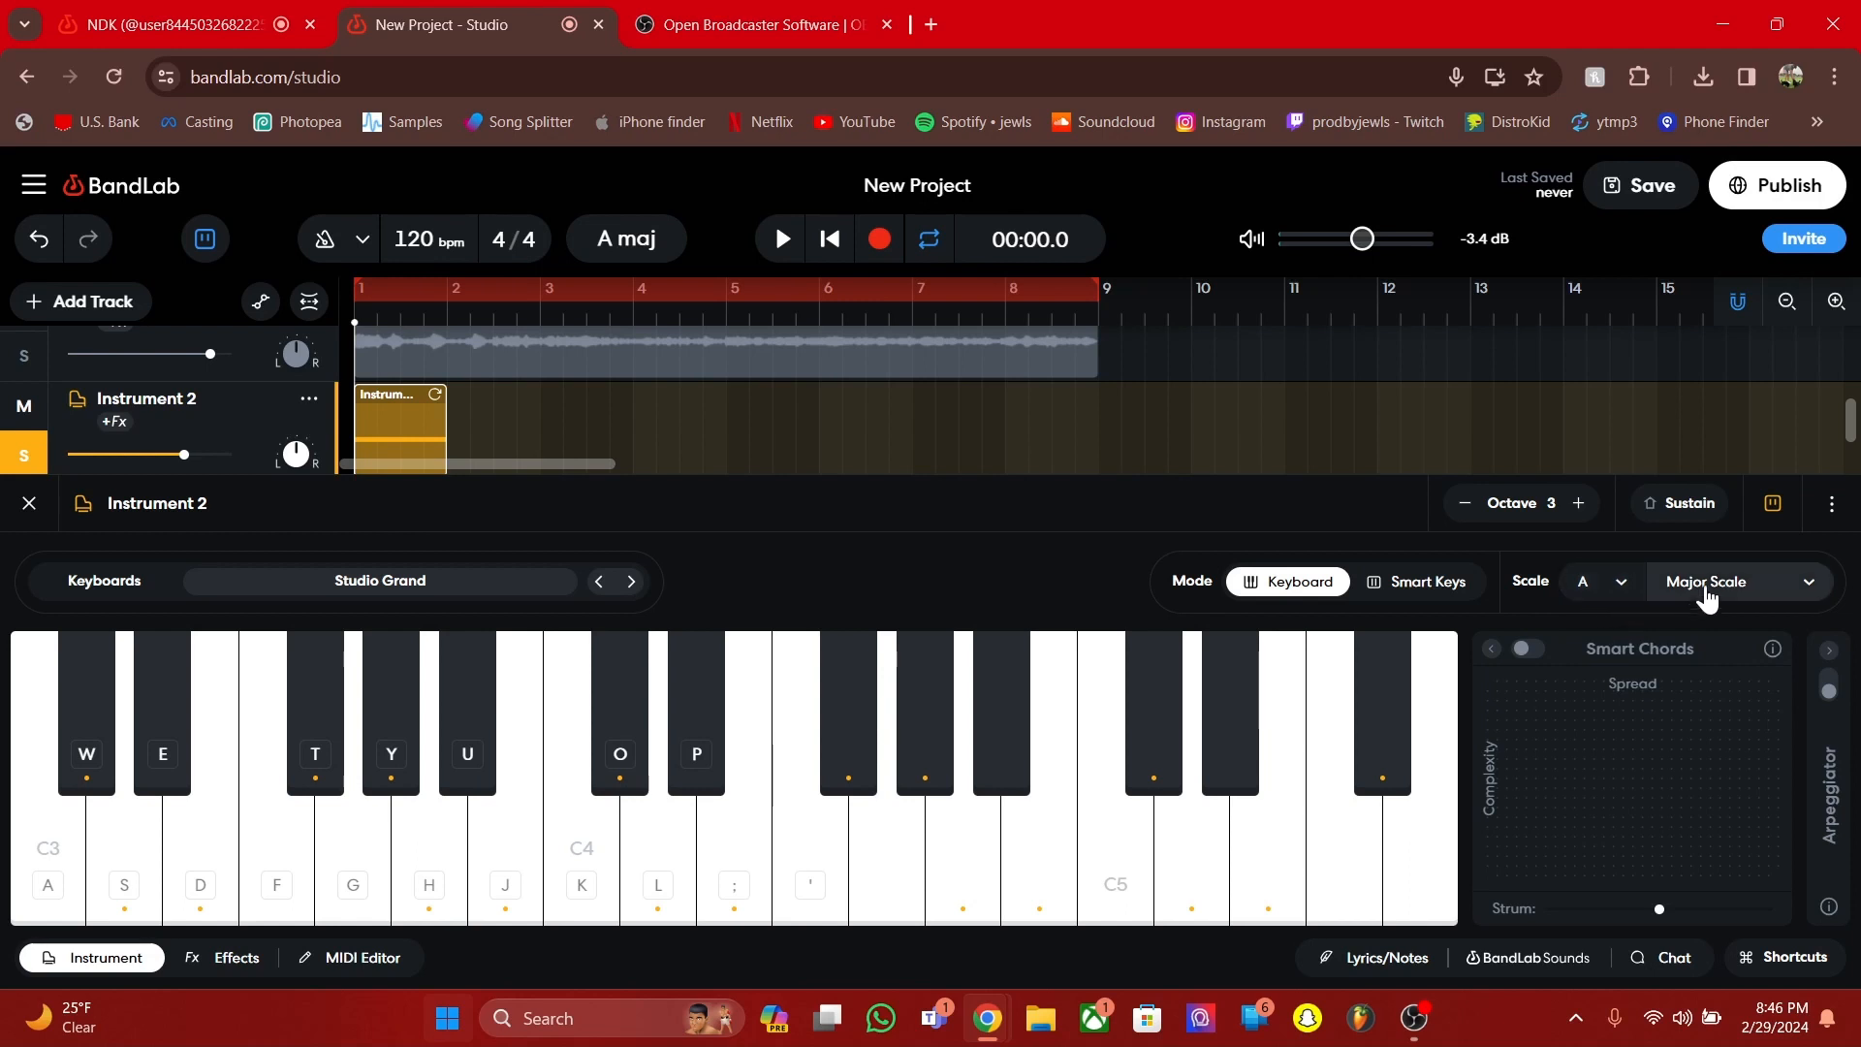
{"action": "left_click", "coordinate": [84, 785]}
{"action": "left_click", "coordinate": [132, 891]}
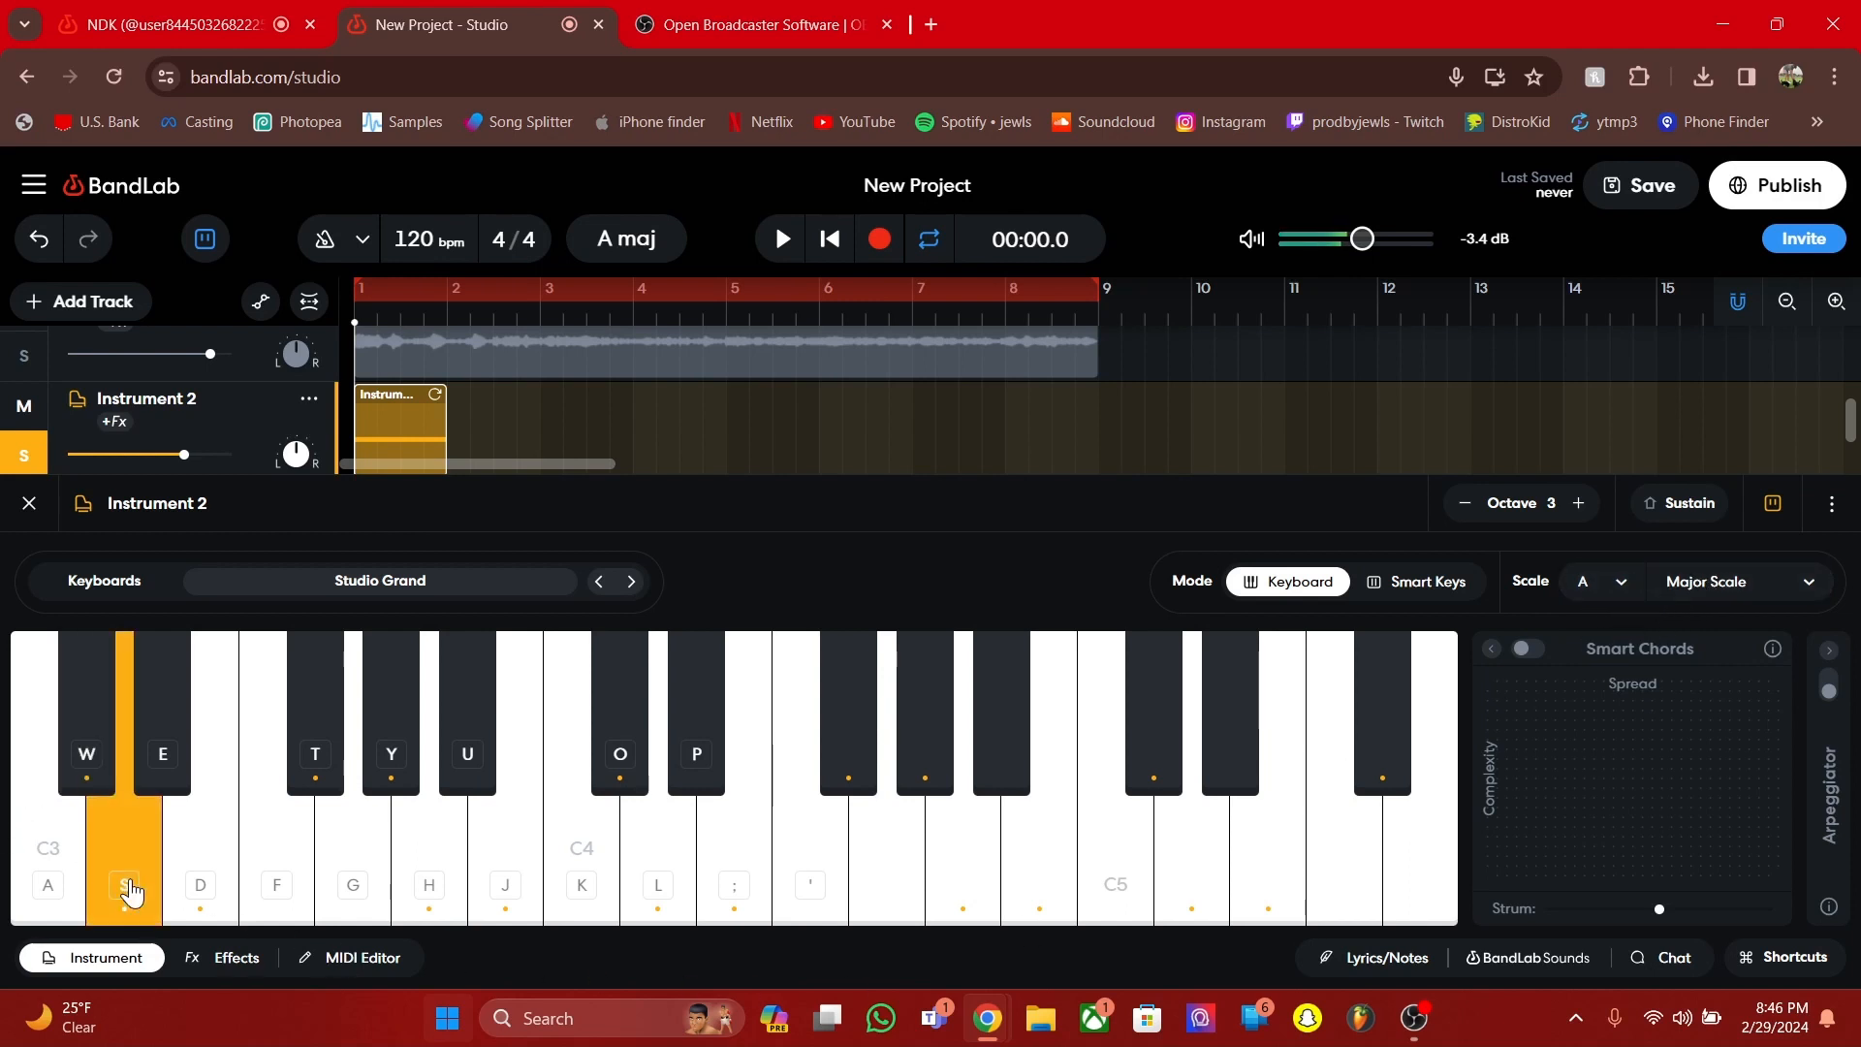
{"action": "left_click", "coordinate": [230, 862]}
{"action": "left_click", "coordinate": [303, 771]}
{"action": "left_click", "coordinate": [386, 764]}
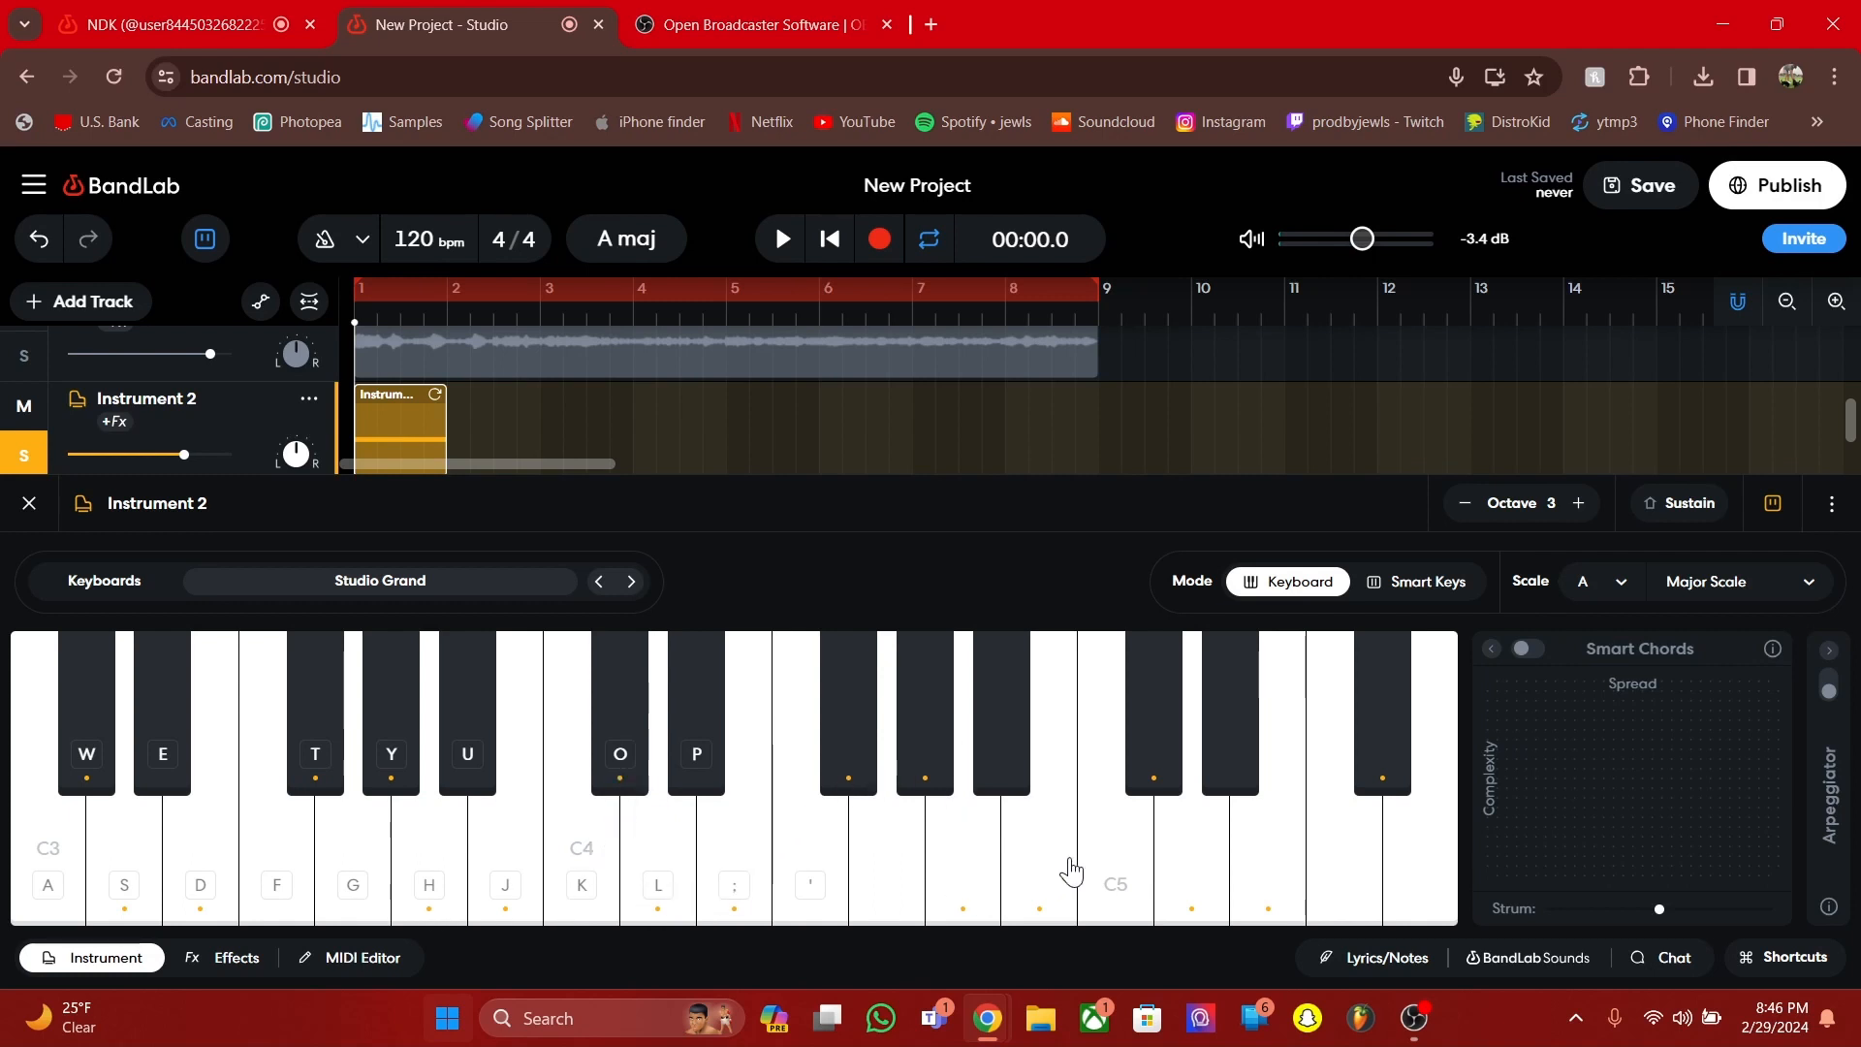
Raise the Instrument 2 keyboard to octave 5 and sound the marked F# and G# keys
{"action": "key", "text": "x"}
{"action": "key", "text": "x"}
{"action": "left_click", "coordinate": [301, 761]}
{"action": "left_click", "coordinate": [320, 673]}
{"action": "left_click", "coordinate": [383, 679]}
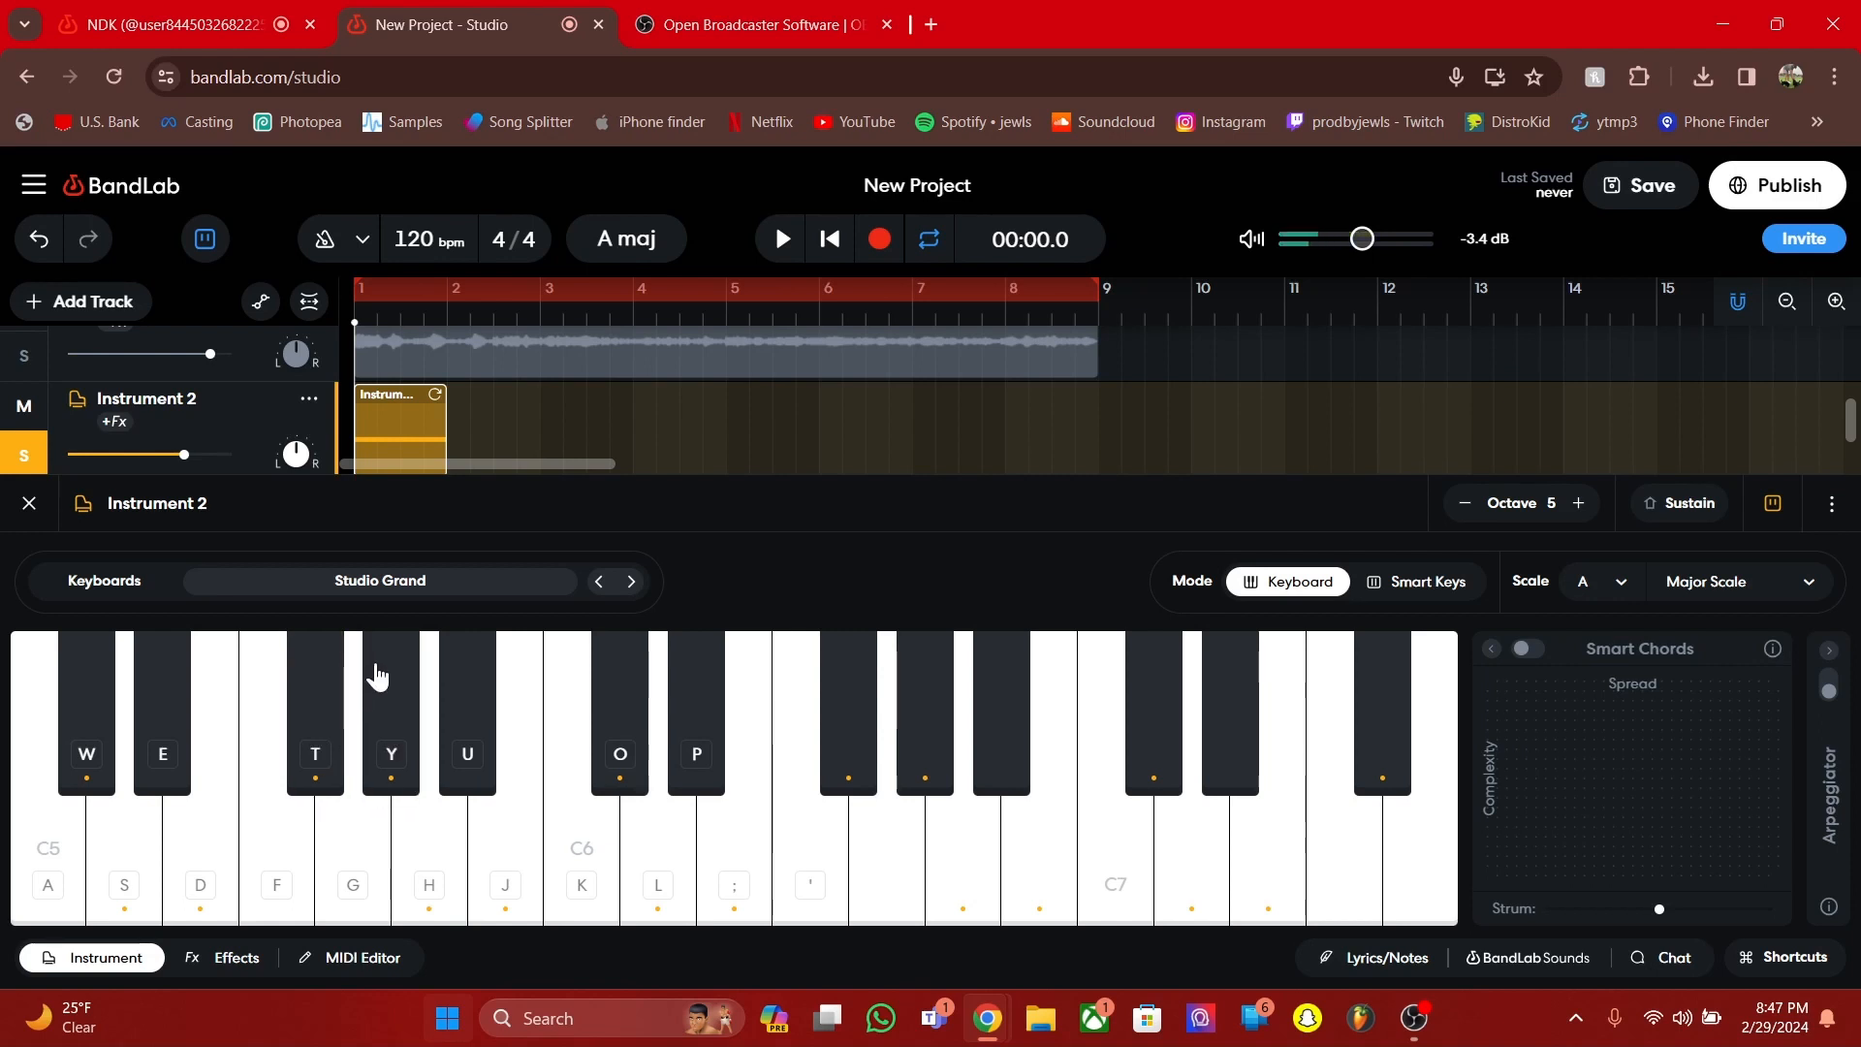
{"action": "left_click", "coordinate": [390, 680]}
Compare the unmarked G key with the marked A major scale keys by sounding notes across the two upper octaves
{"action": "left_click", "coordinate": [345, 863]}
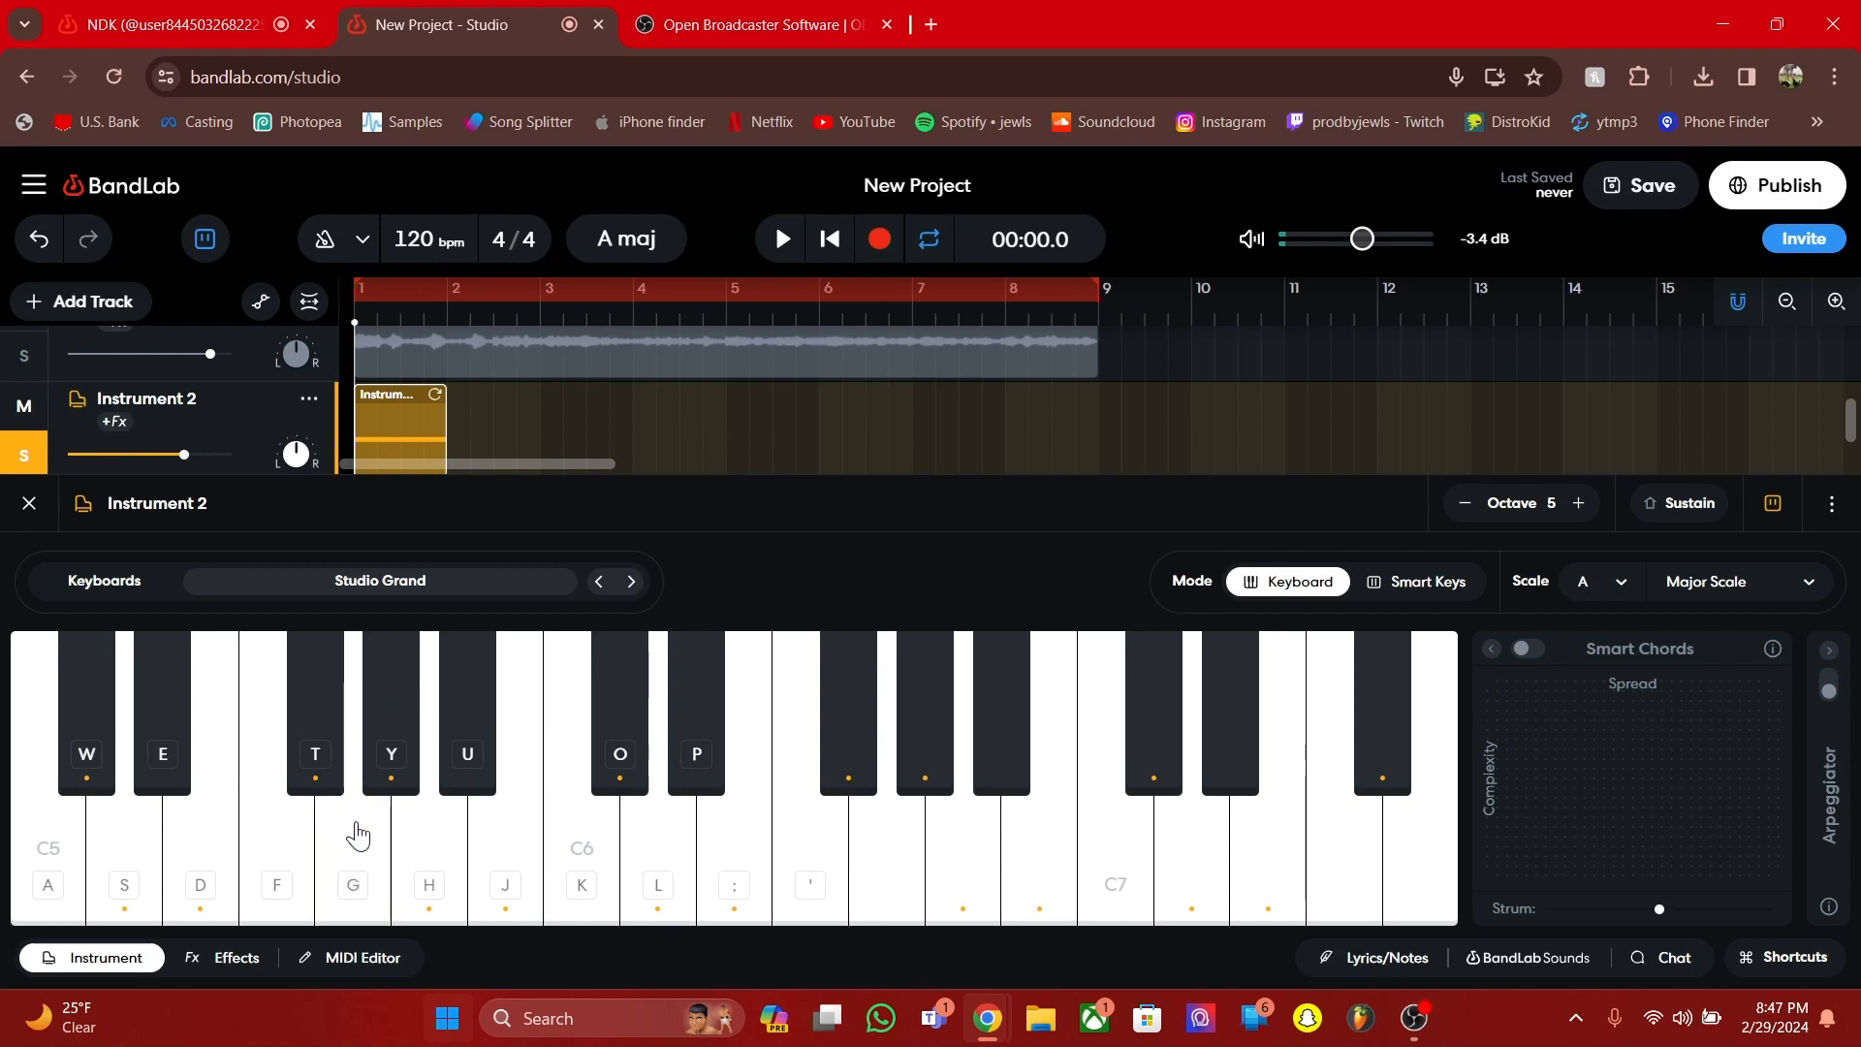
{"action": "left_click", "coordinate": [446, 872]}
{"action": "left_click", "coordinate": [480, 864]}
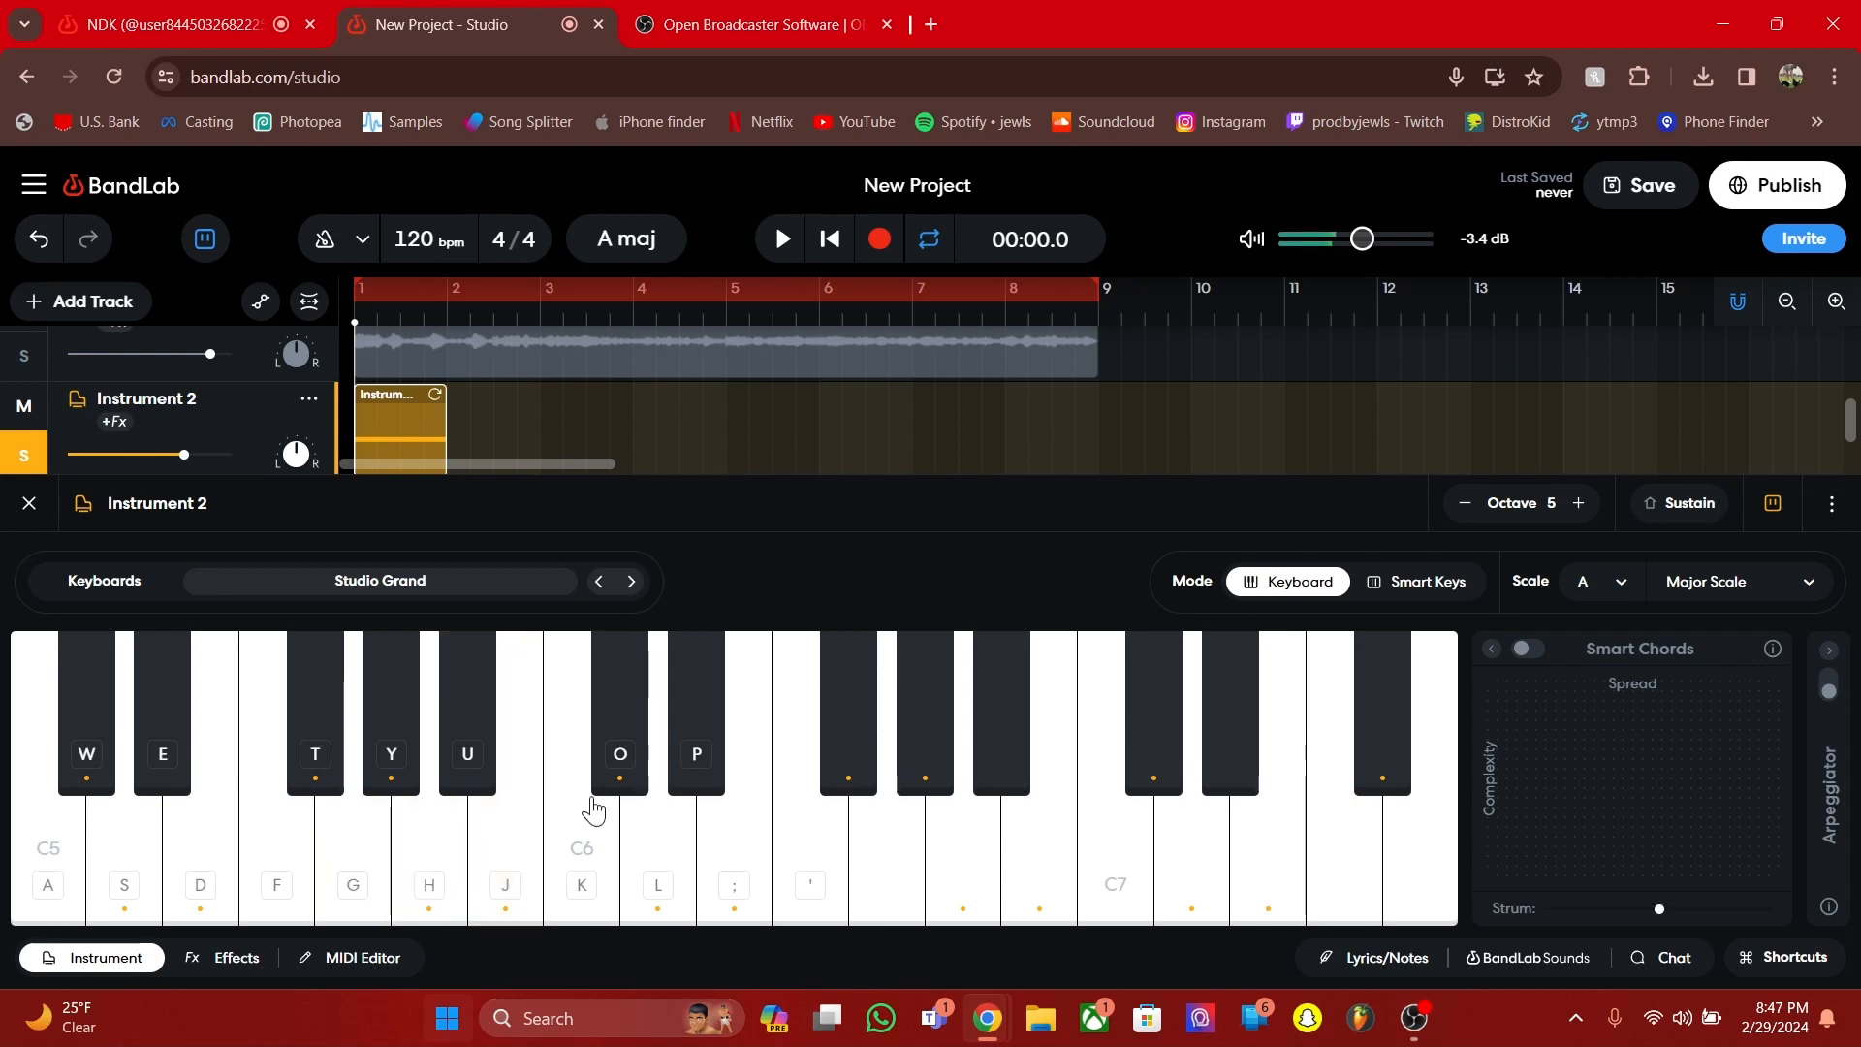
{"action": "left_click", "coordinate": [714, 864]}
{"action": "left_click", "coordinate": [840, 772]}
{"action": "left_click", "coordinate": [949, 810]}
{"action": "left_click", "coordinate": [1016, 851]}
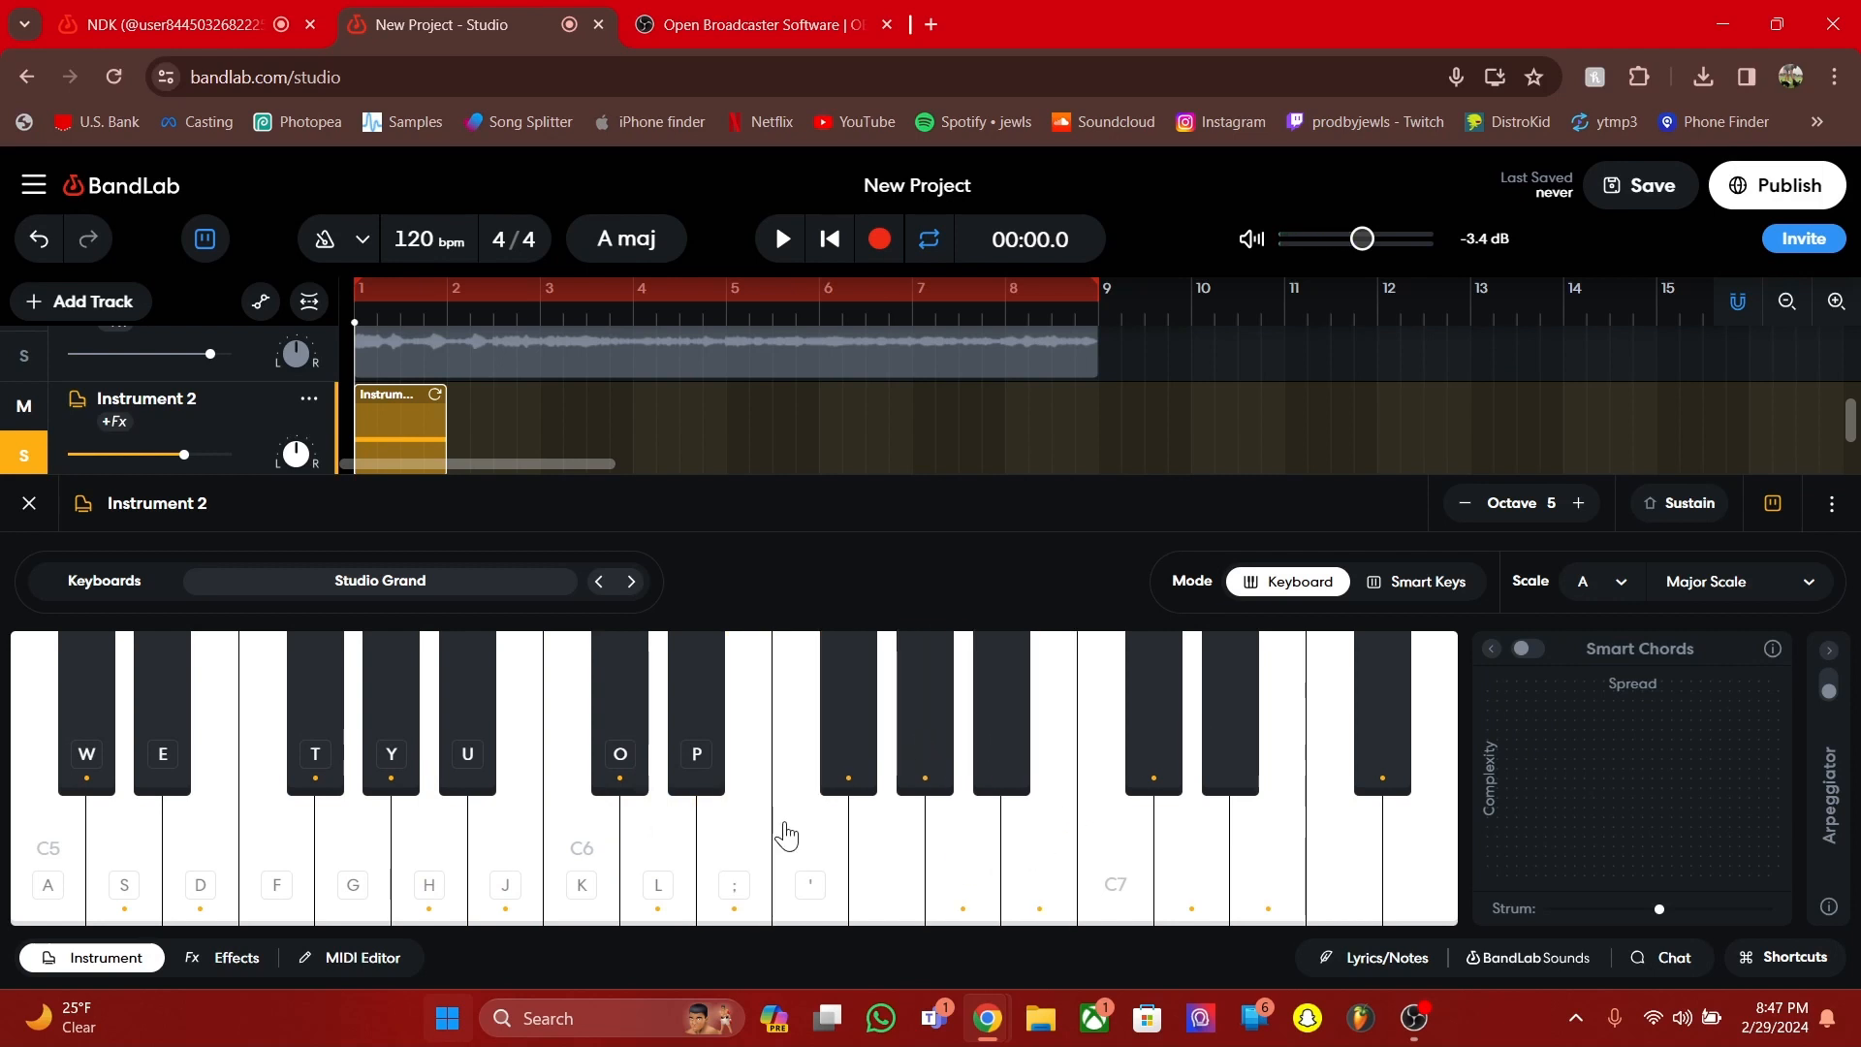
{"action": "left_click", "coordinate": [312, 729]}
Return to Instrument 2's MIDI editor and solo the Voice/Audio track alongside it
{"action": "left_click", "coordinate": [332, 960]}
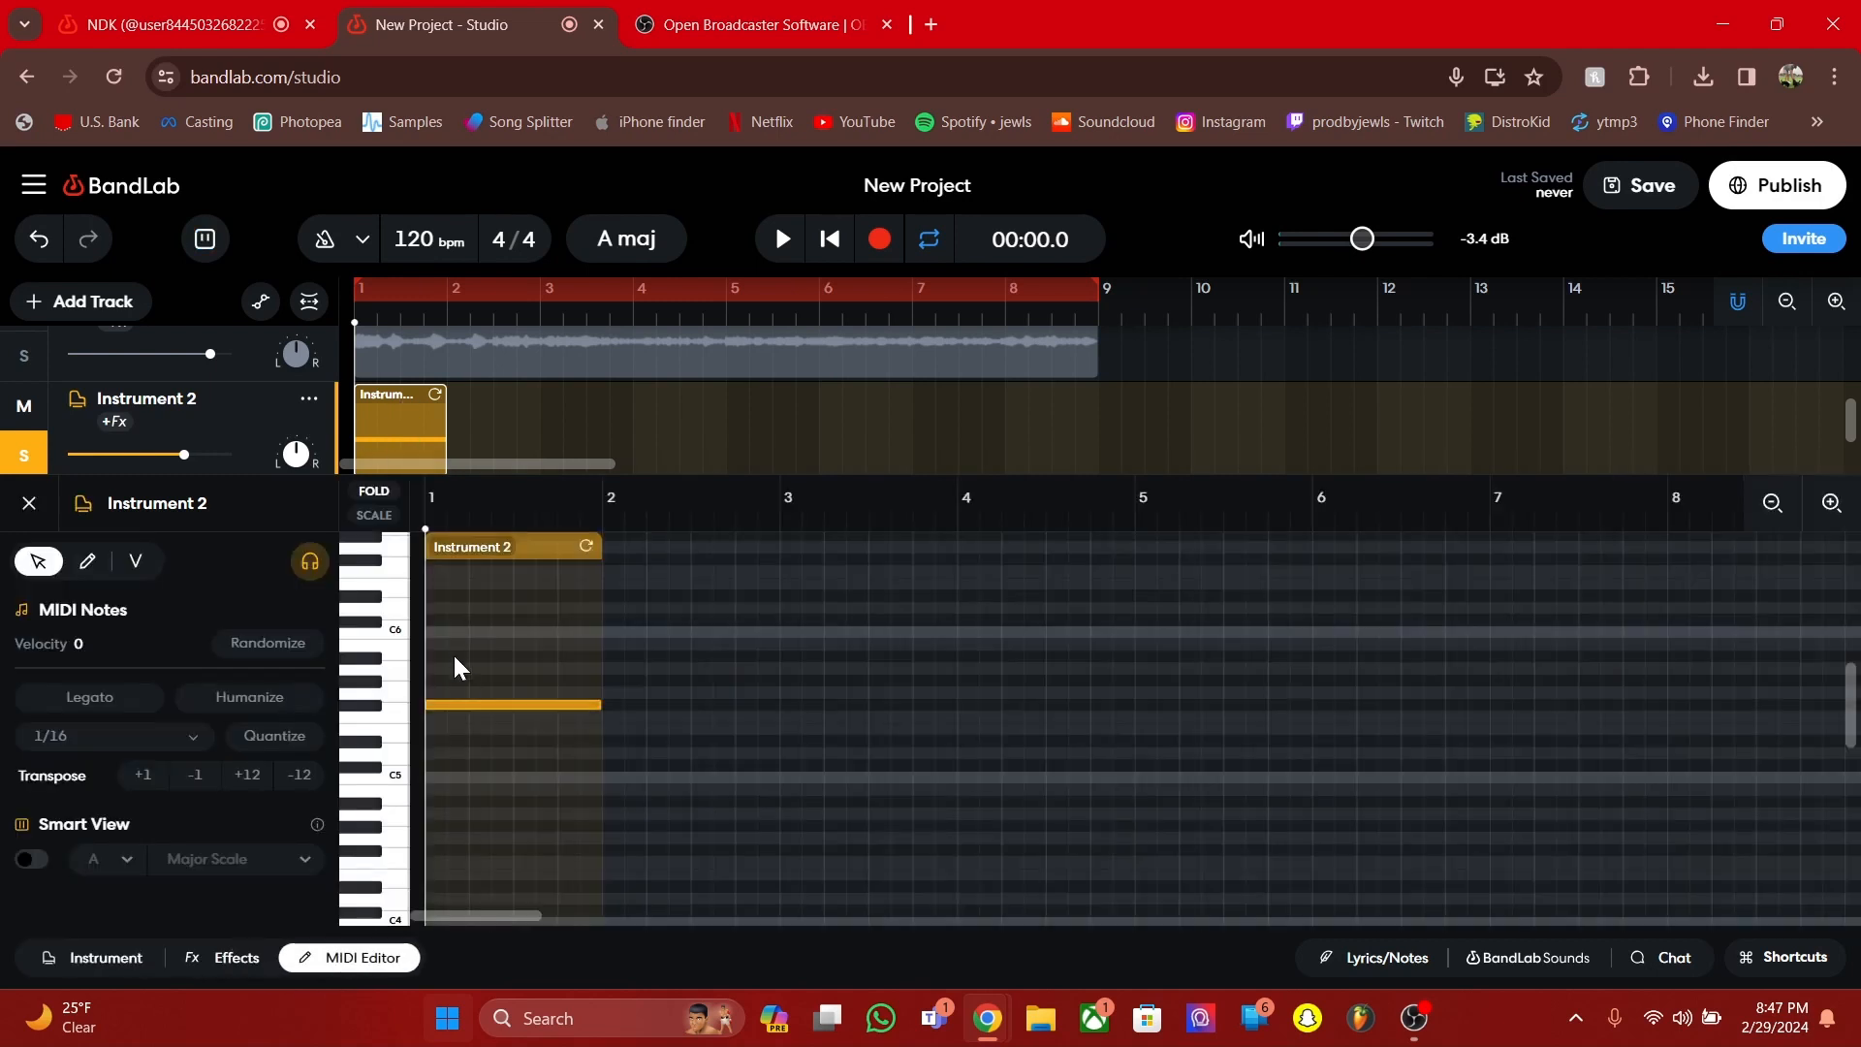
{"action": "scroll", "coordinate": [388, 374], "scroll_direction": "up", "scroll_amount": 5}
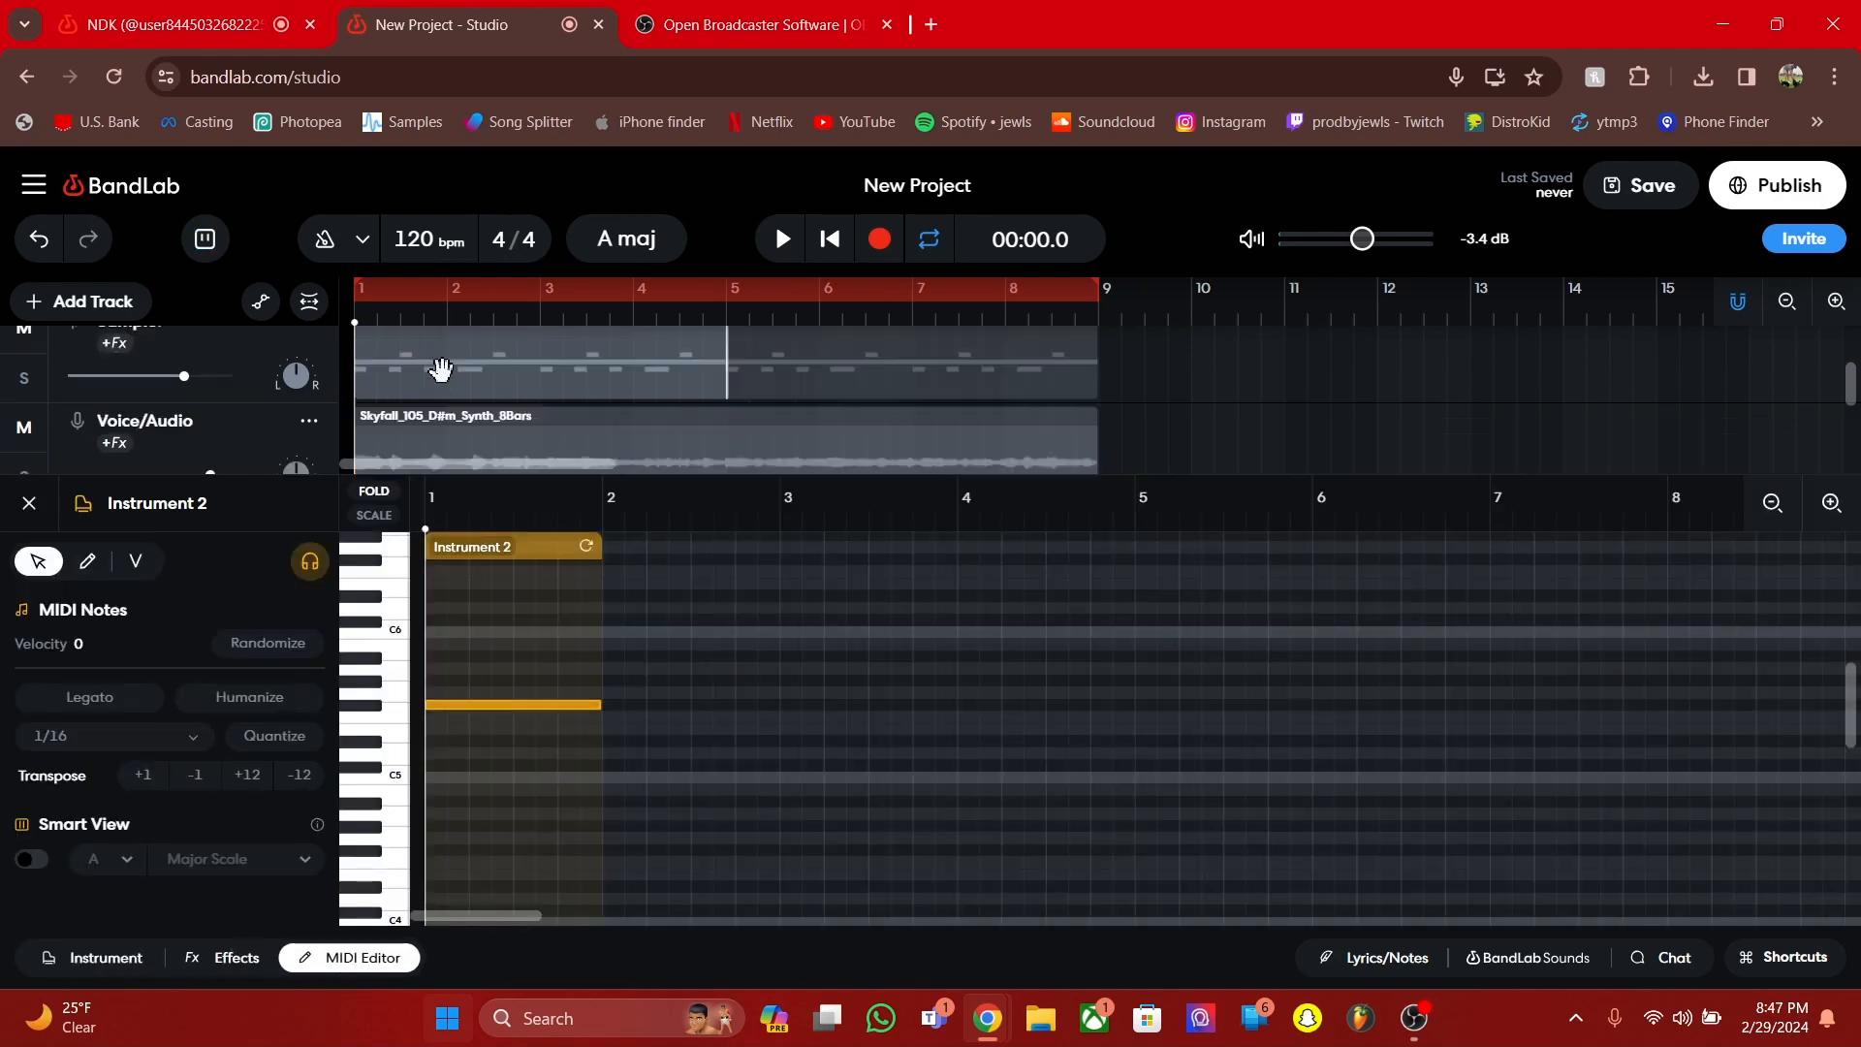
{"action": "scroll", "coordinate": [390, 372], "scroll_direction": "down", "scroll_amount": 3}
{"action": "left_click", "coordinate": [208, 366]}
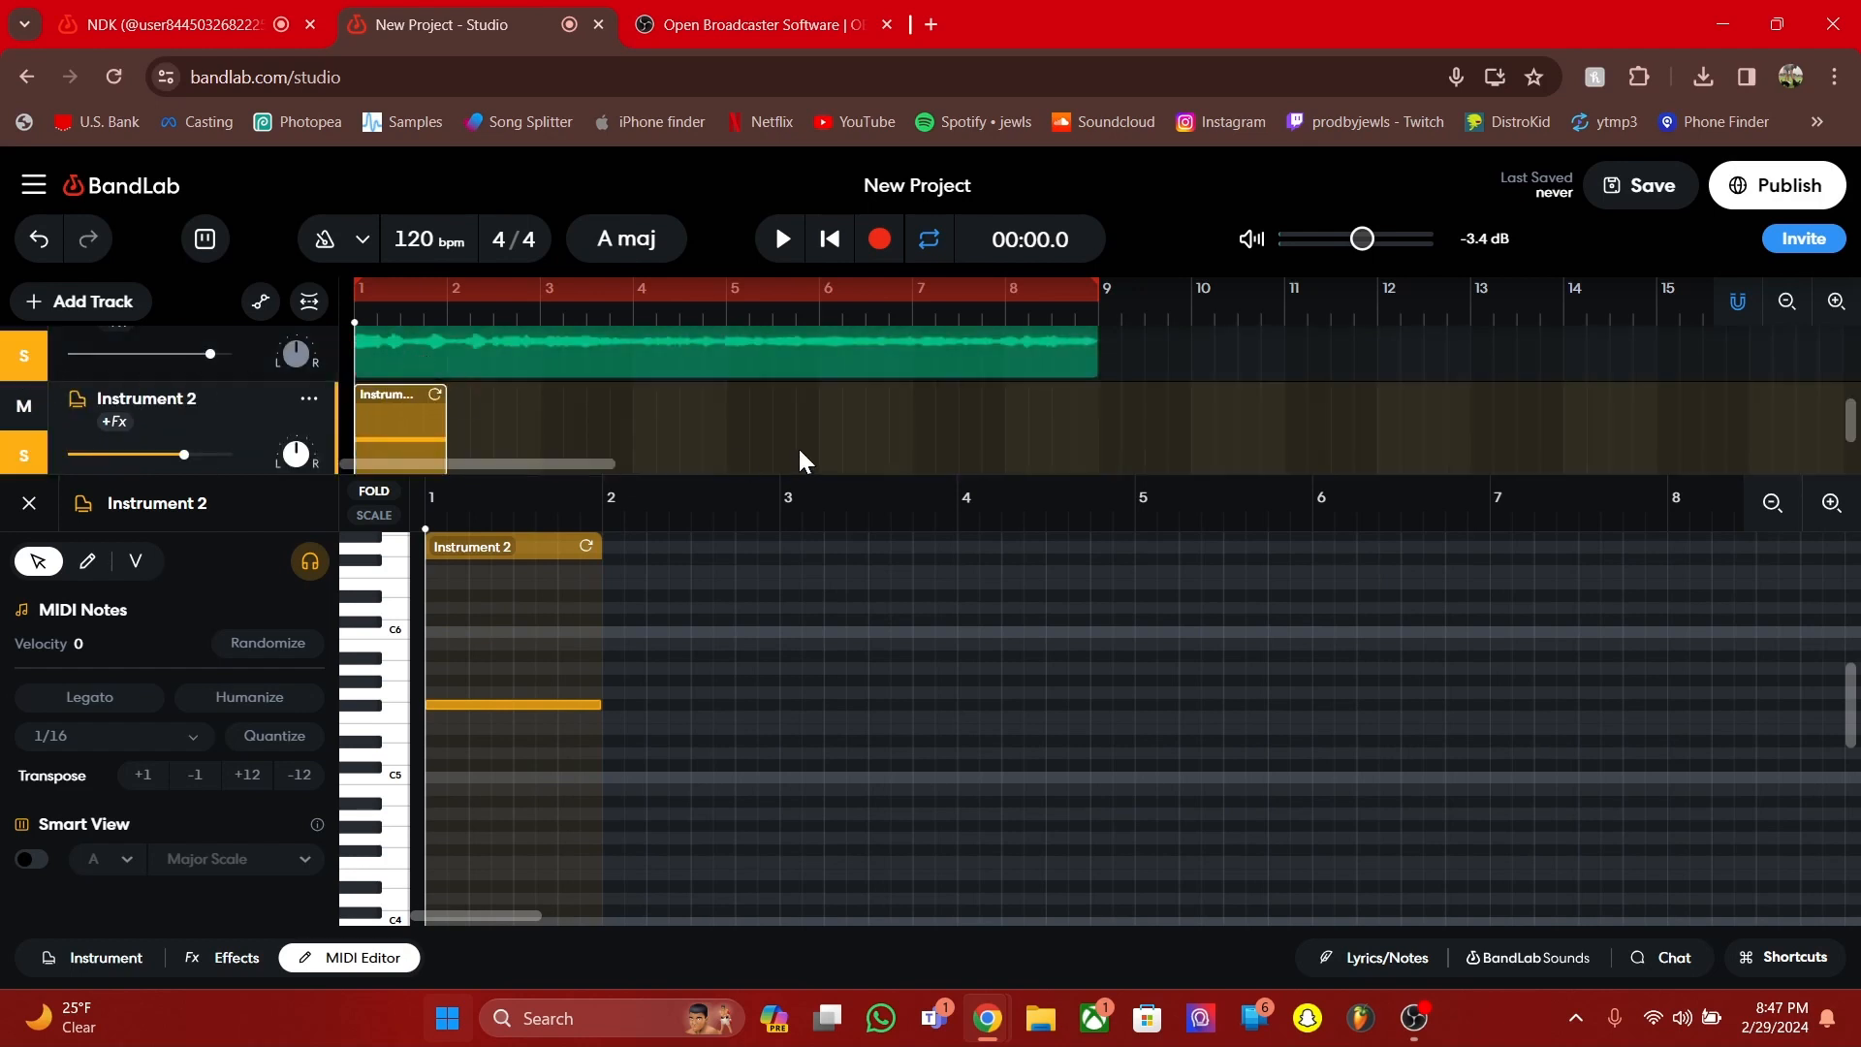
{"action": "scroll", "coordinate": [539, 405], "scroll_direction": "up", "scroll_amount": 1}
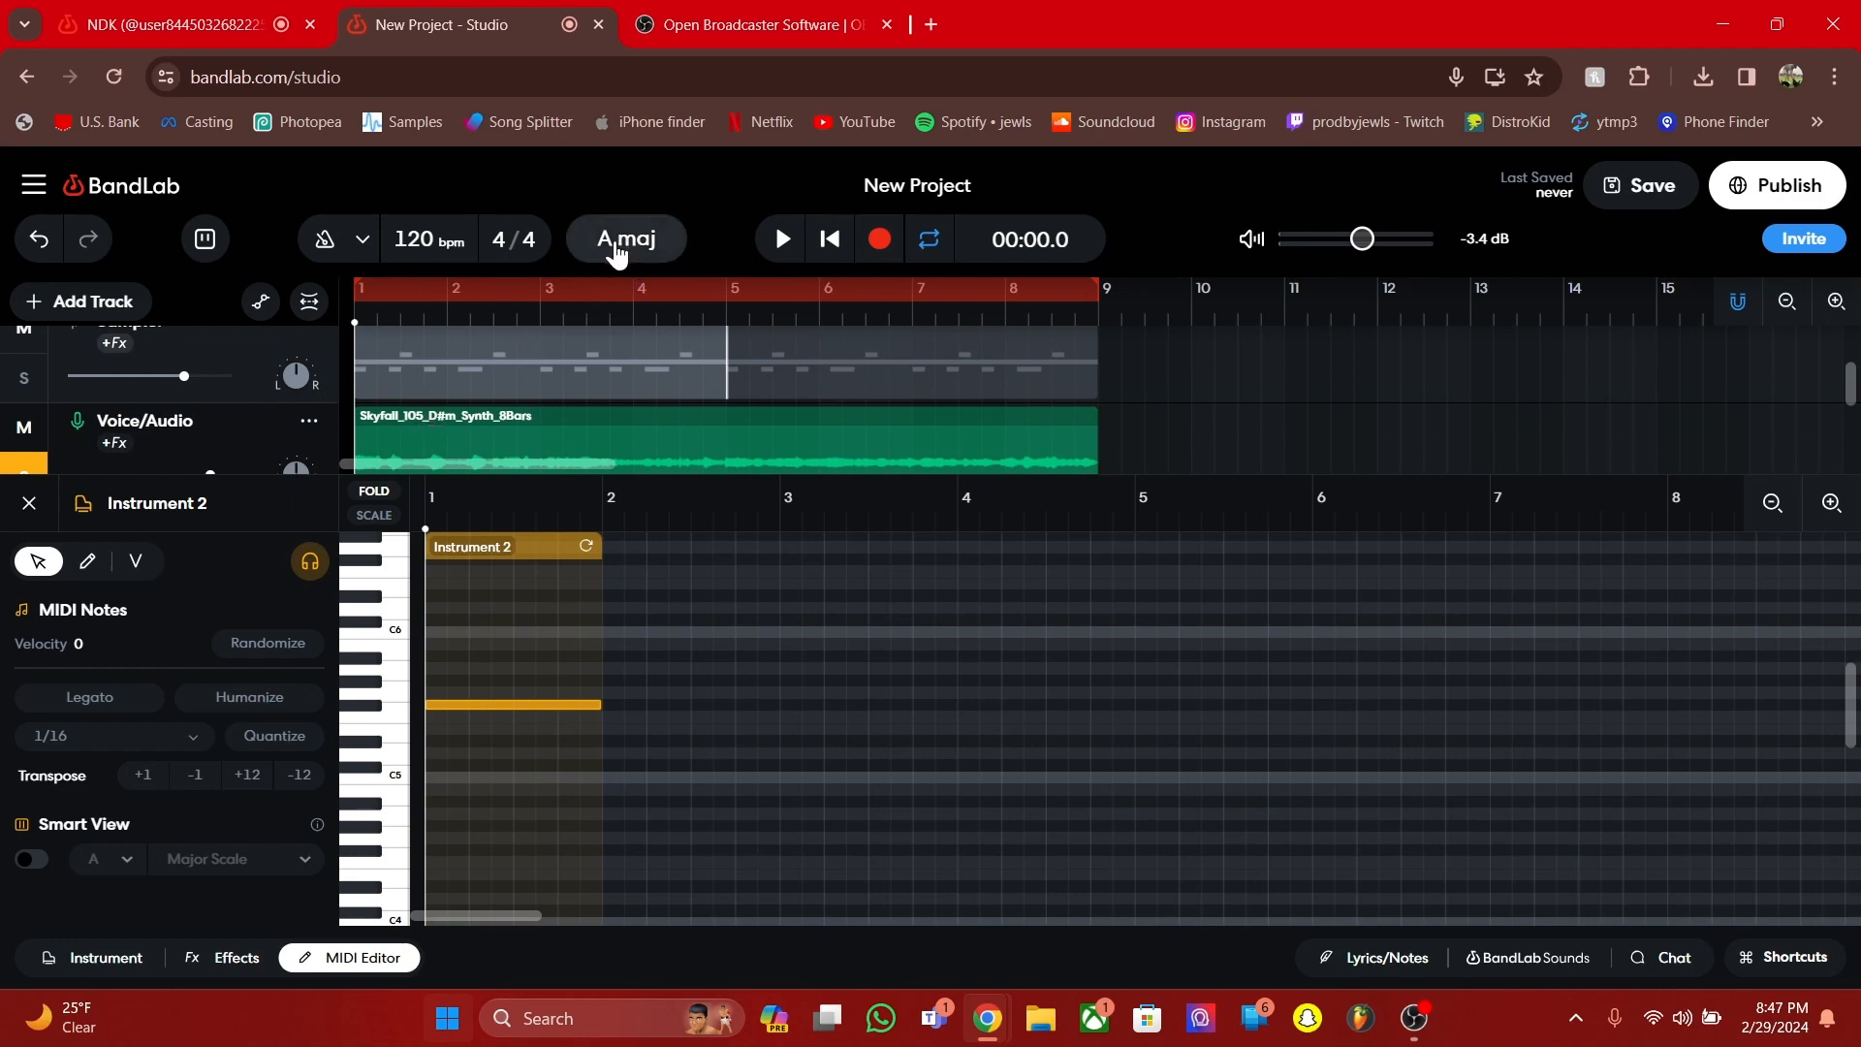
{"action": "scroll", "coordinate": [473, 329], "scroll_direction": "down", "scroll_amount": 1}
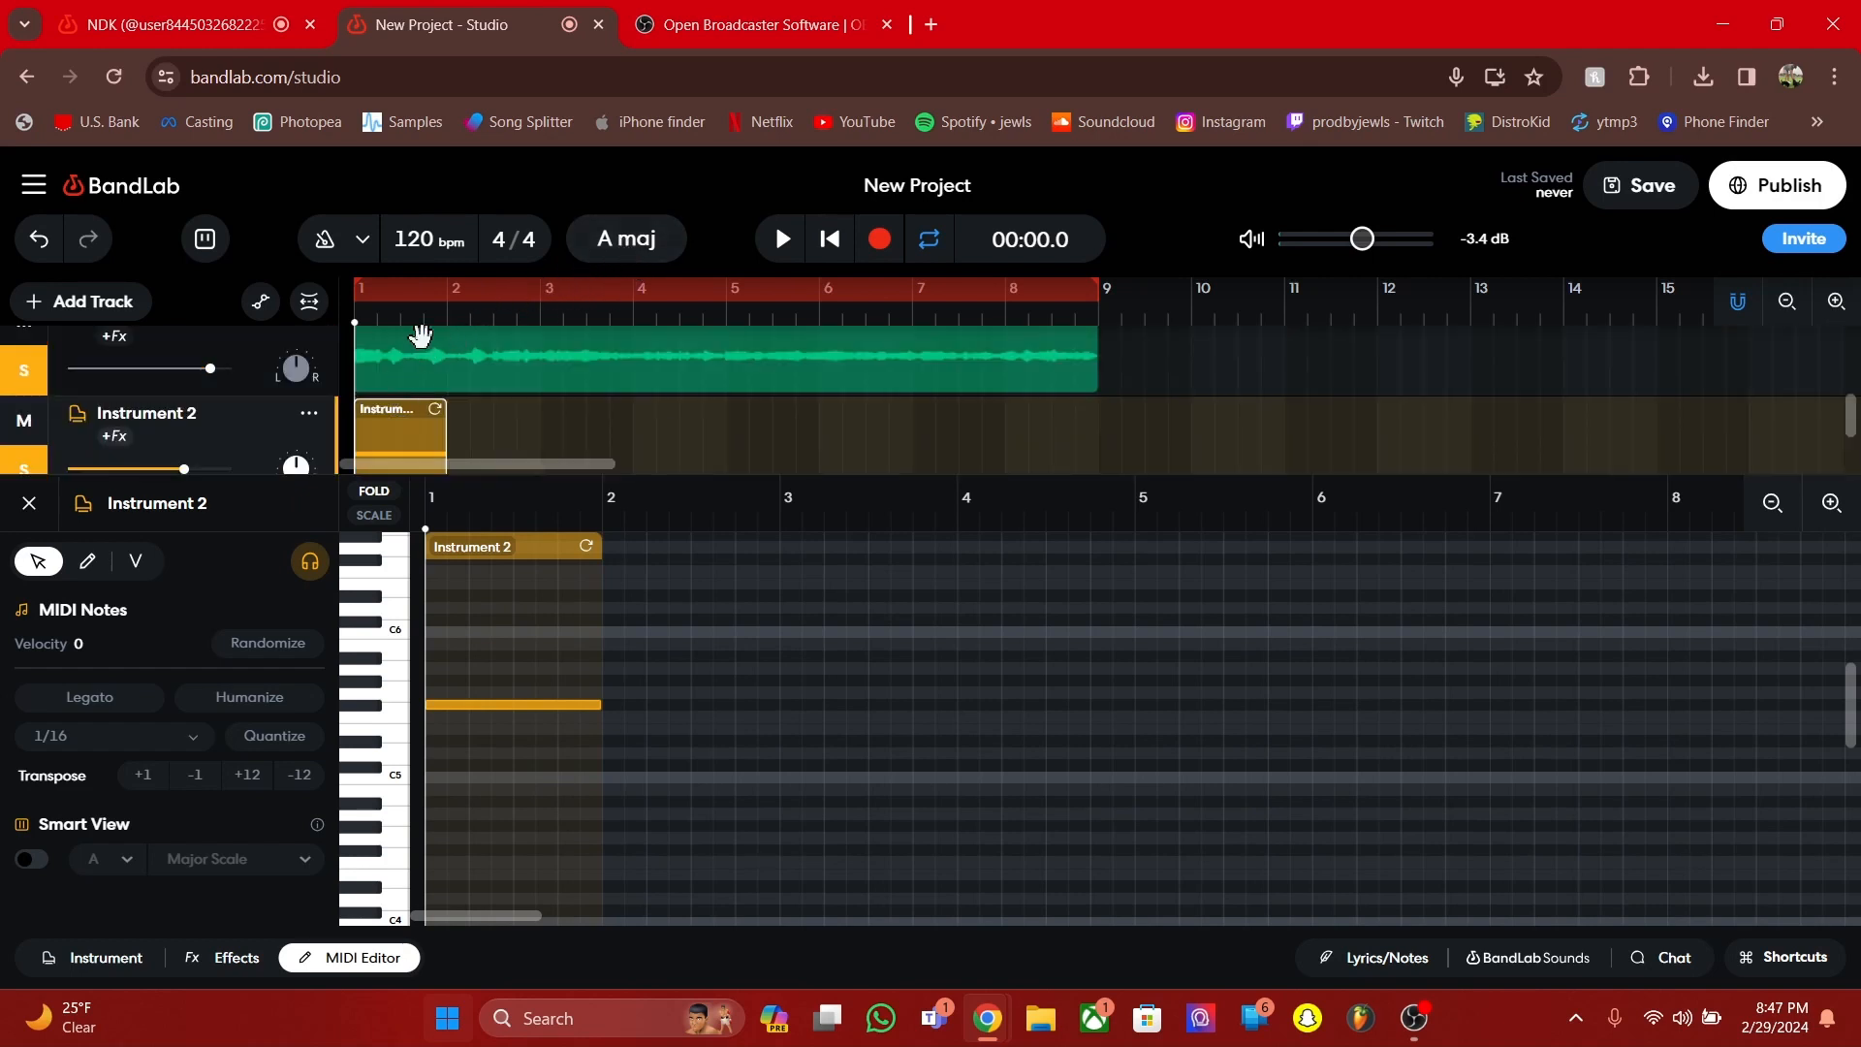
Play the soloed tracks briefly from the start, stop, and close Instrument 2's MIDI editor
{"action": "key", "text": "space"}
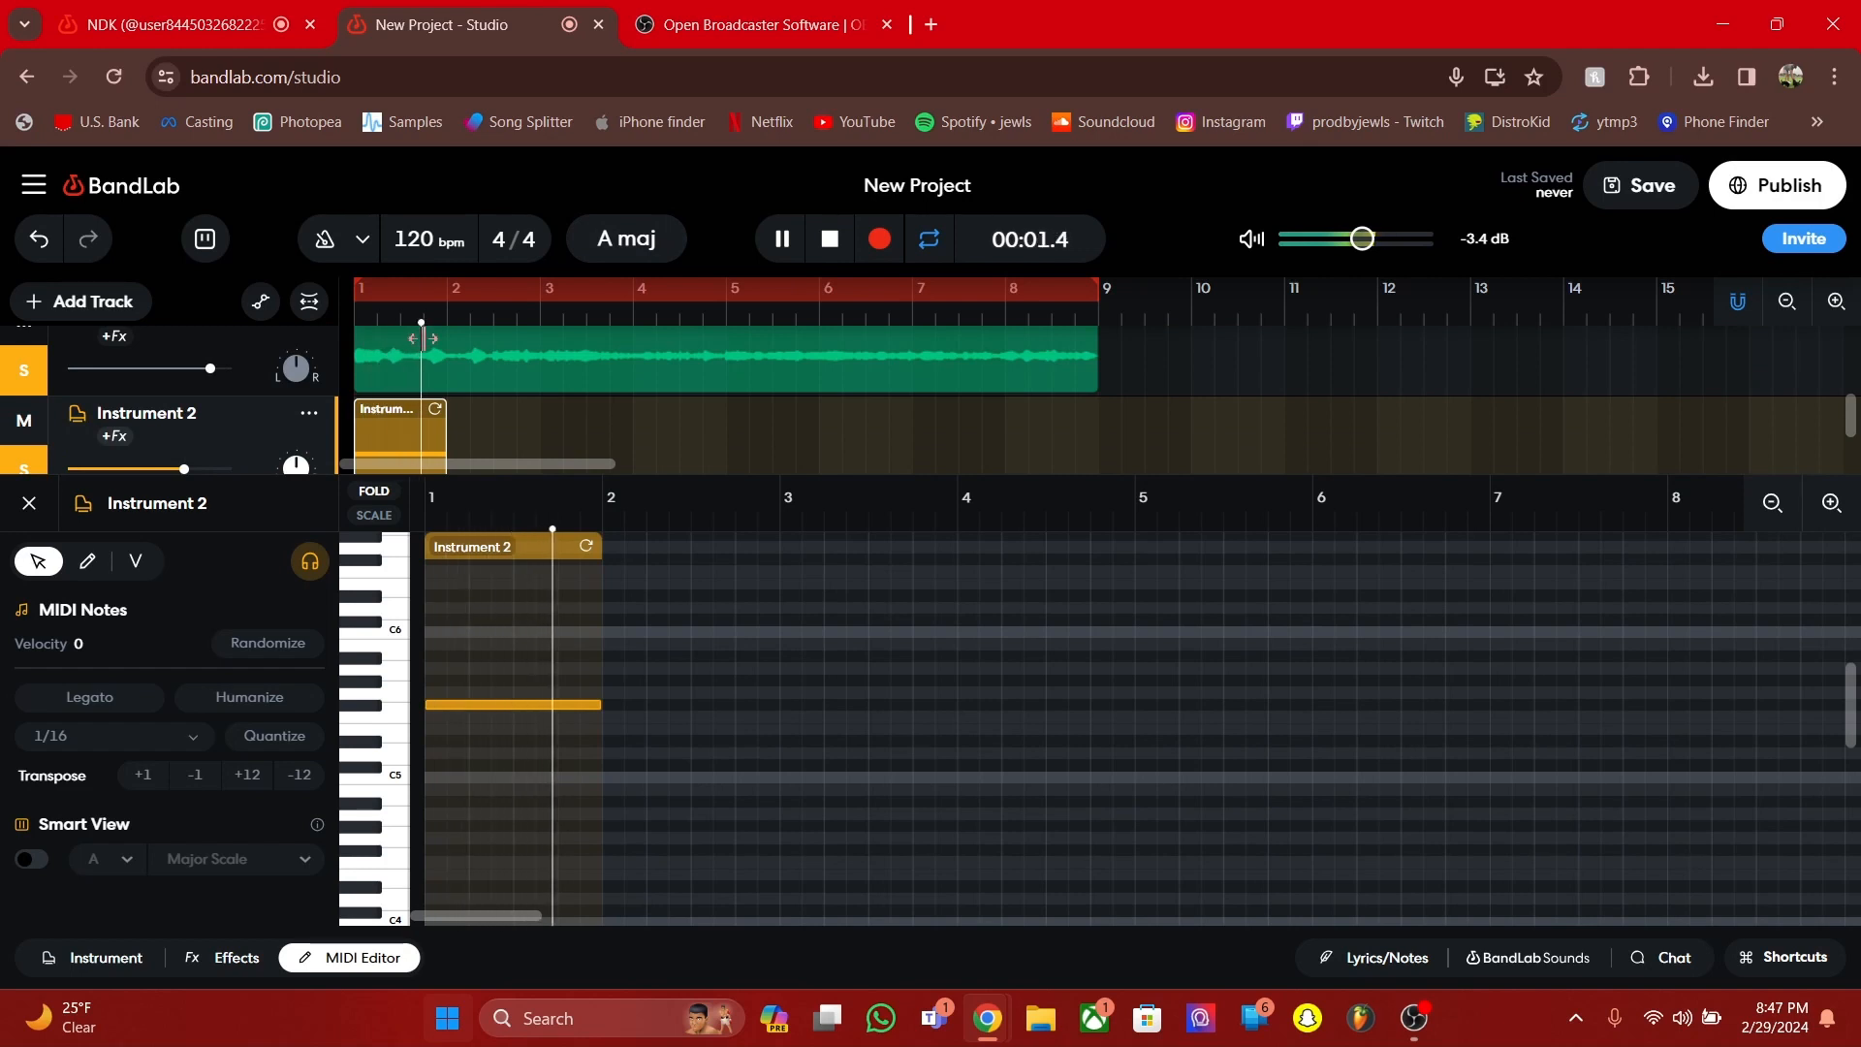
{"action": "key", "text": "space"}
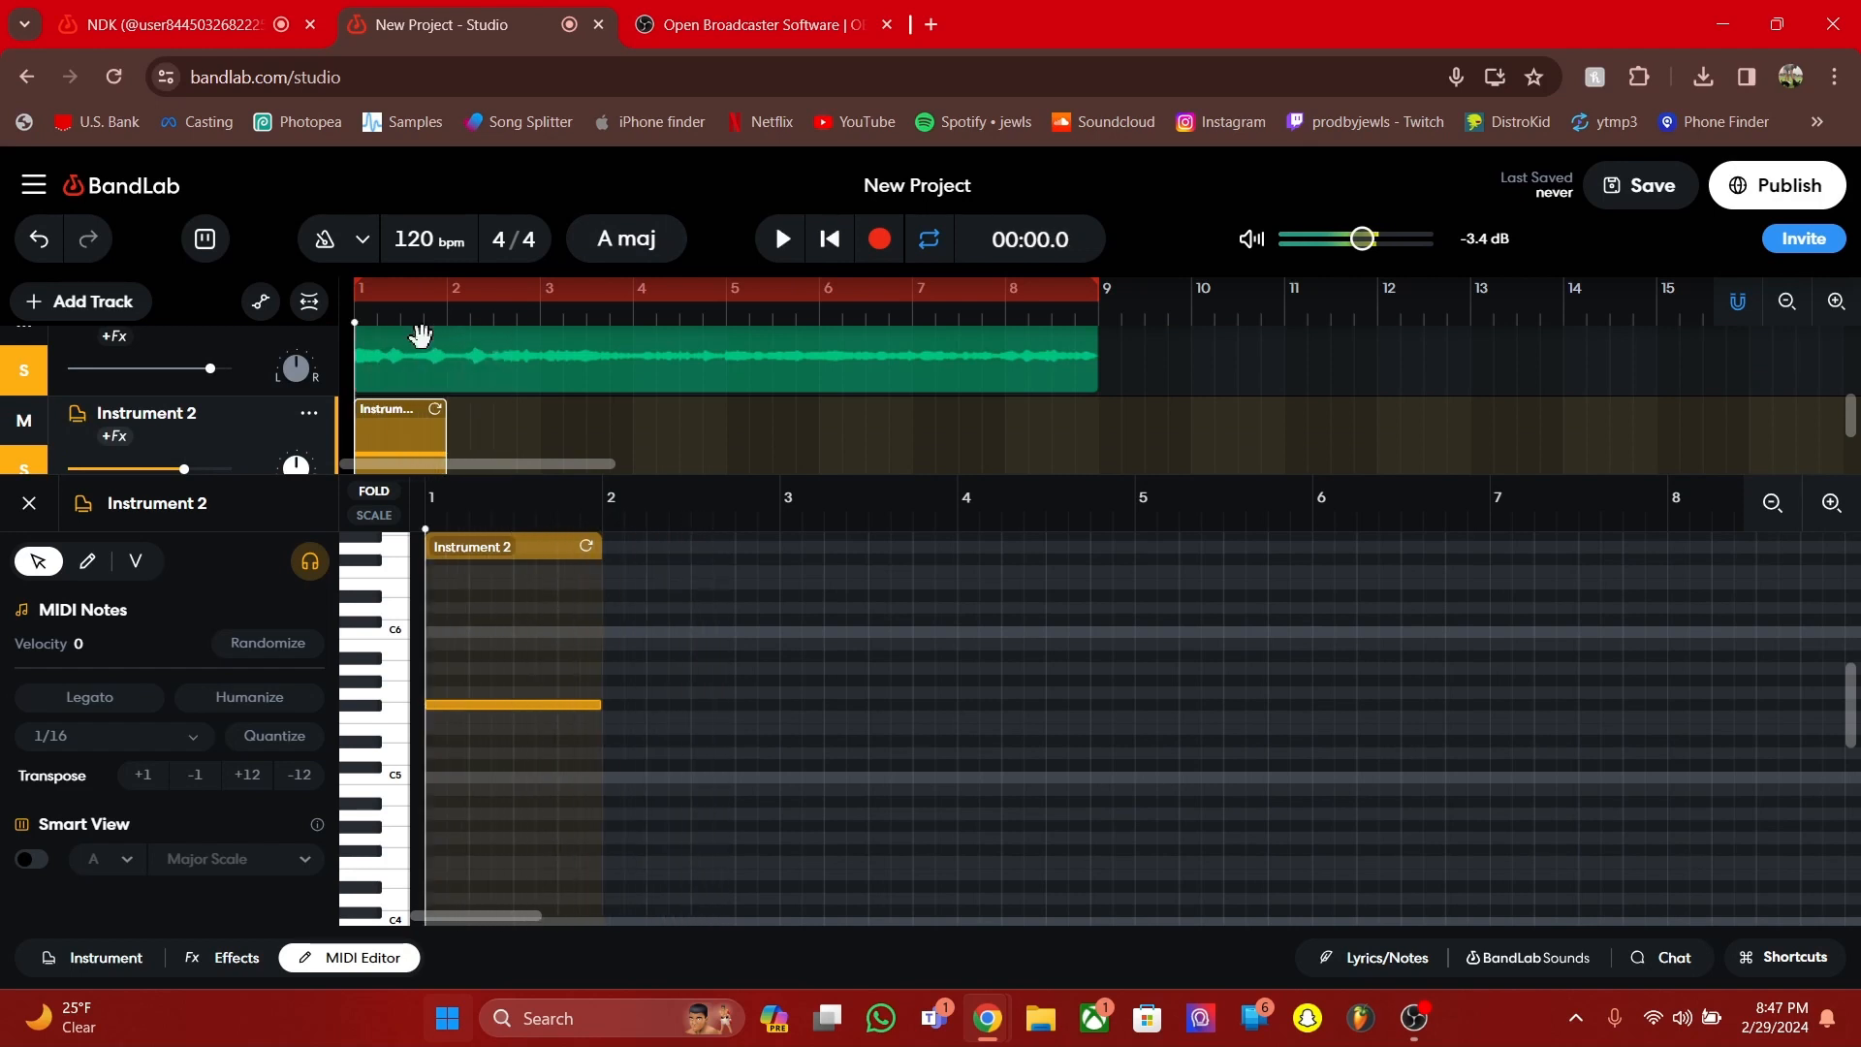
{"action": "left_click", "coordinate": [330, 958]}
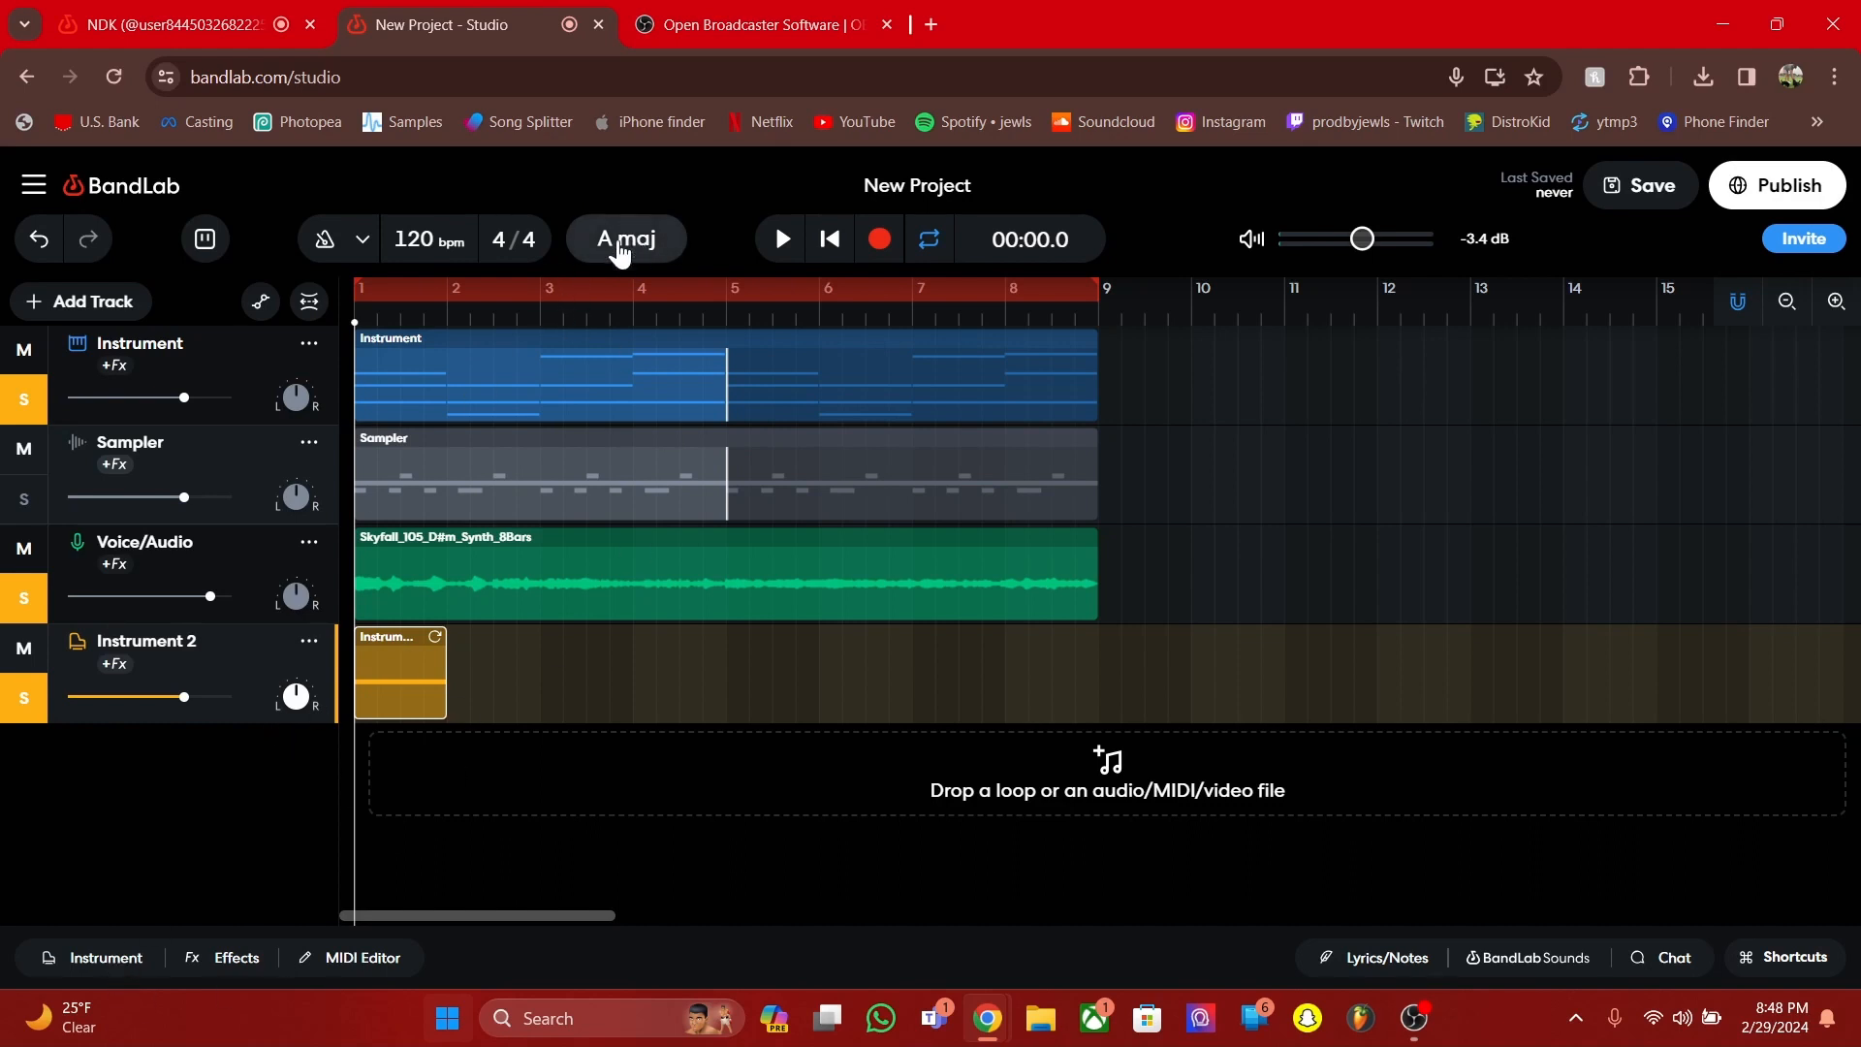
Change the project key to E major with existing regions adjusted, checking the scale setting on Instrument 2's keyboard before closing it
{"action": "left_click", "coordinate": [104, 959]}
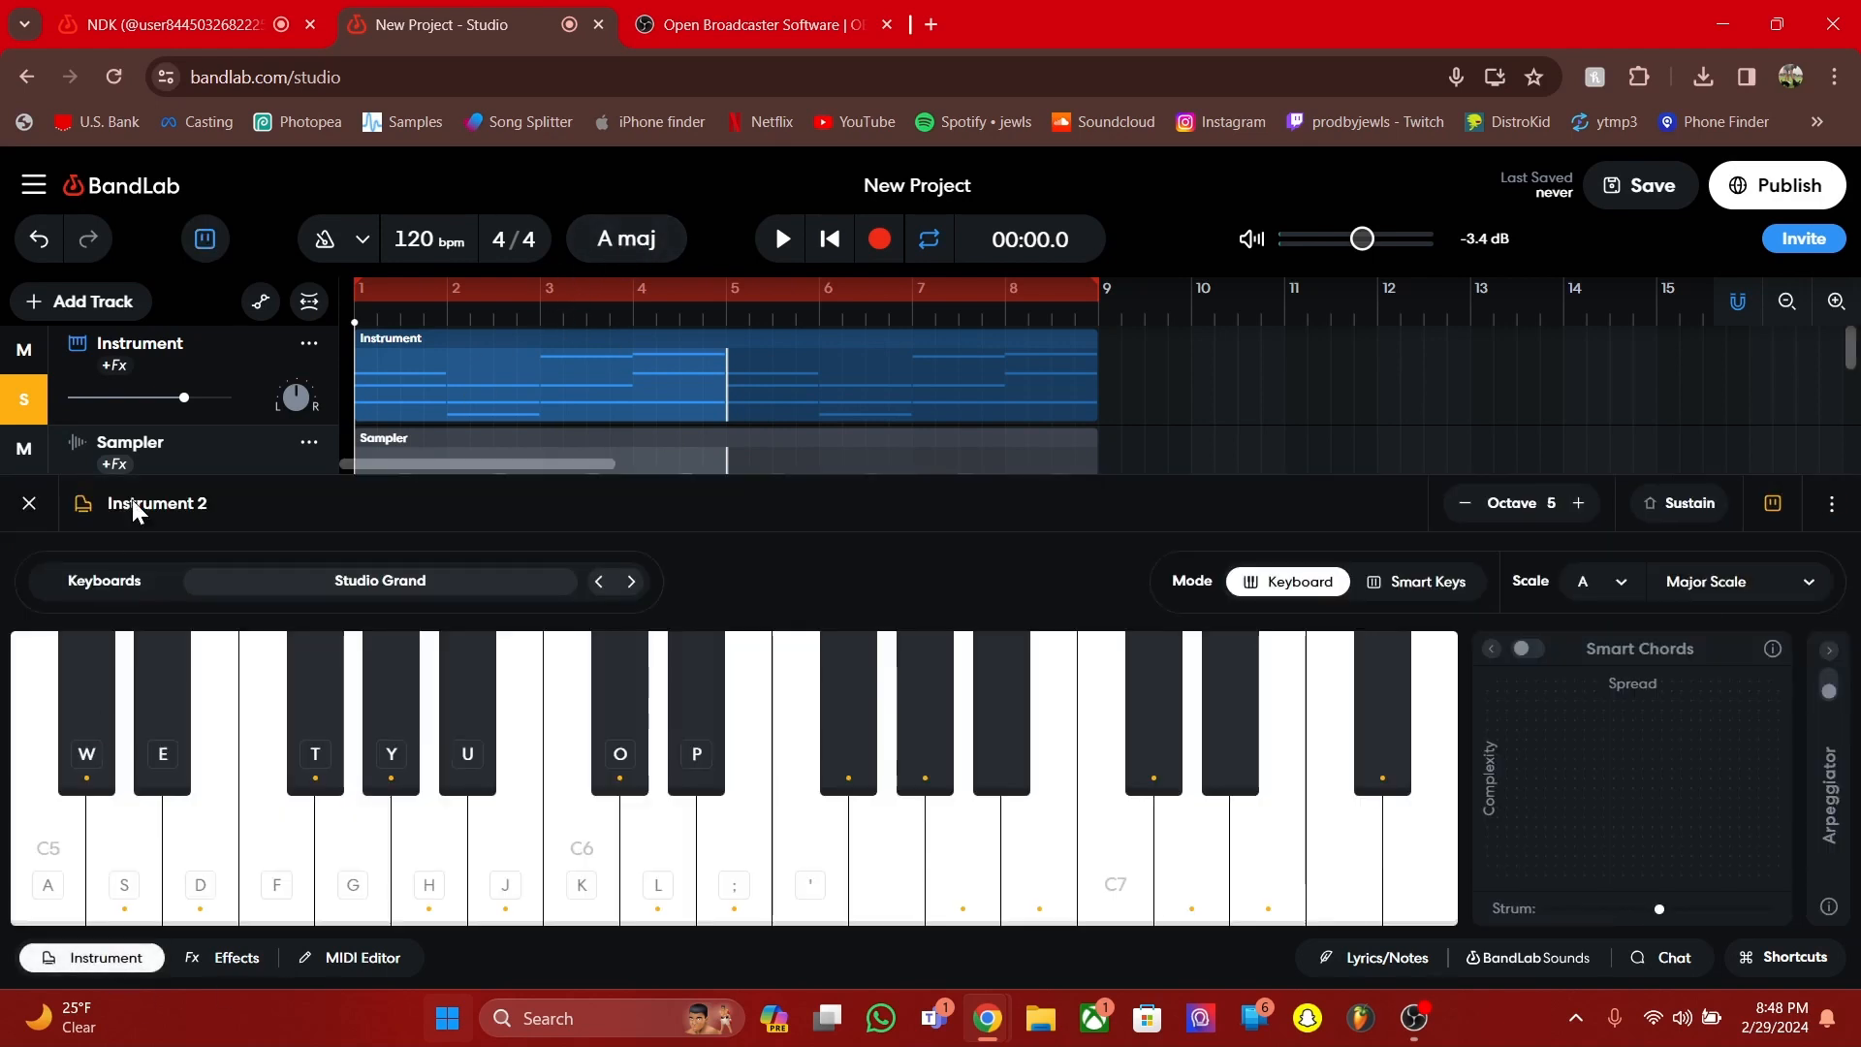
{"action": "left_click", "coordinate": [1607, 586]}
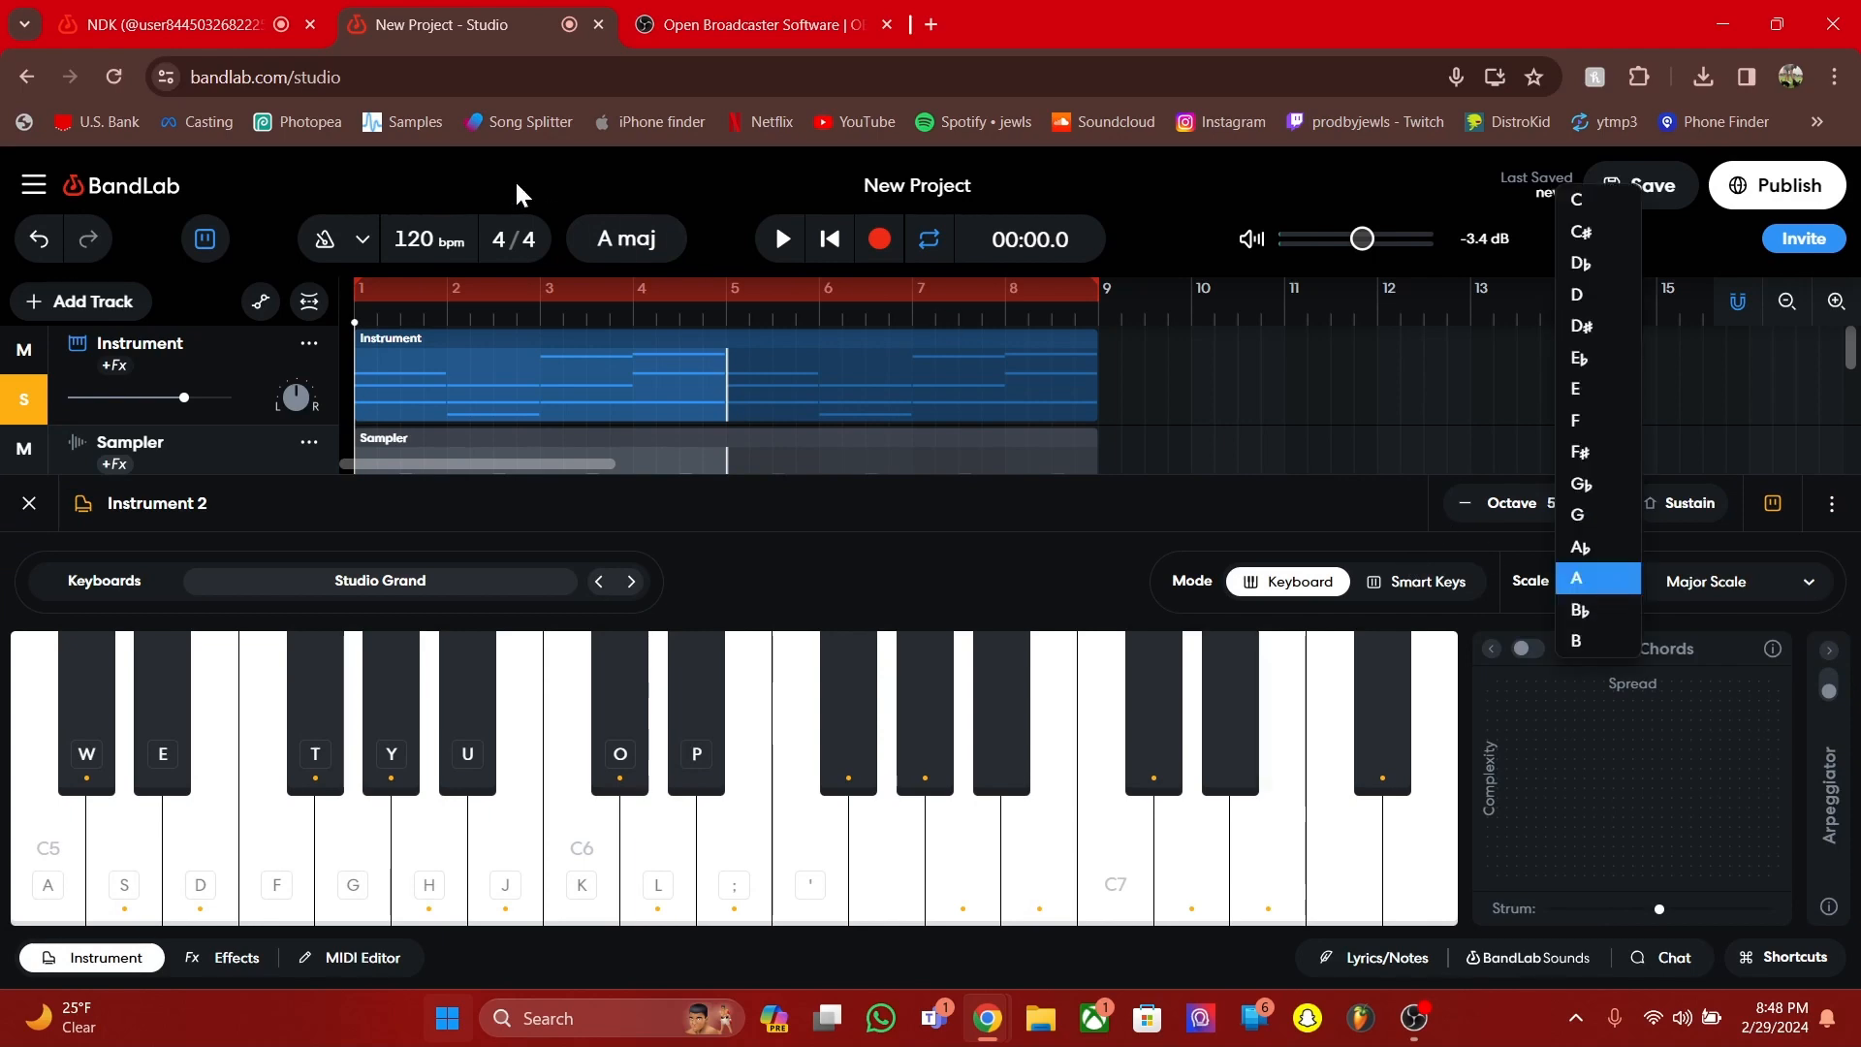
{"action": "left_click", "coordinate": [620, 244]}
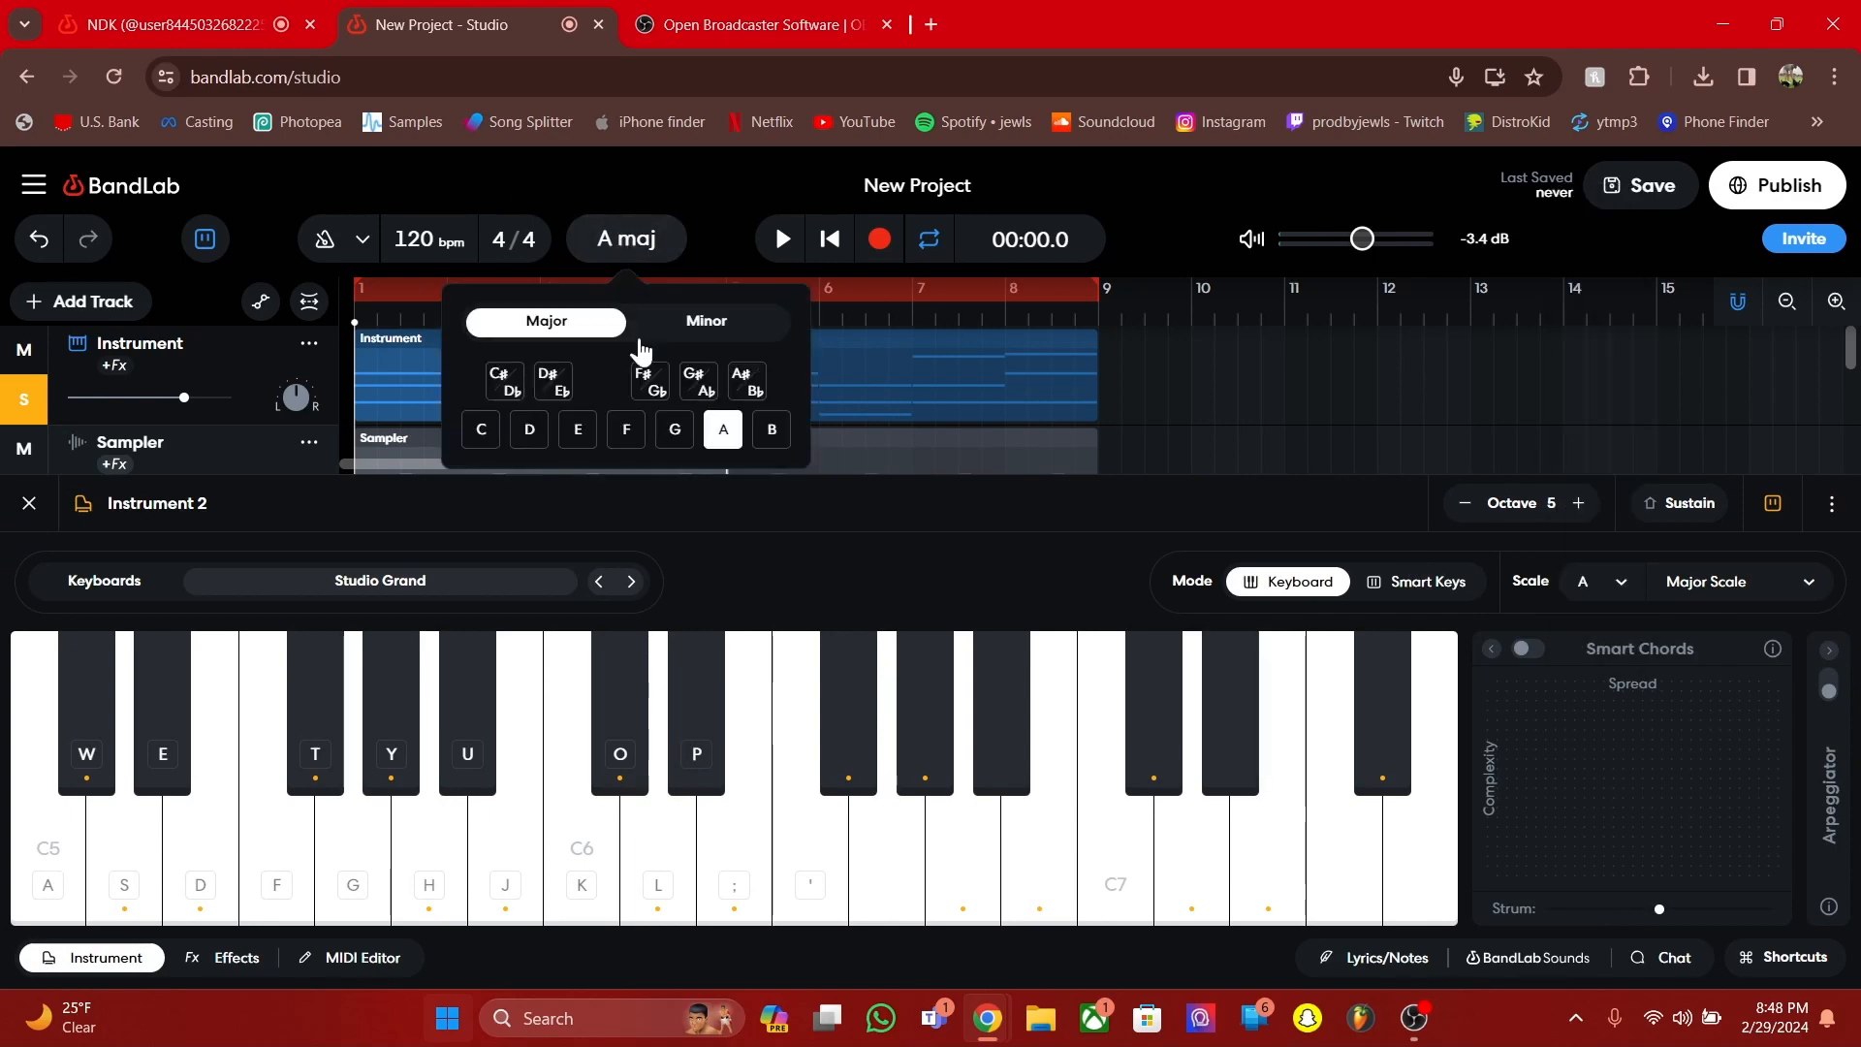
{"action": "left_click", "coordinate": [577, 429]}
{"action": "left_click", "coordinate": [1585, 584]}
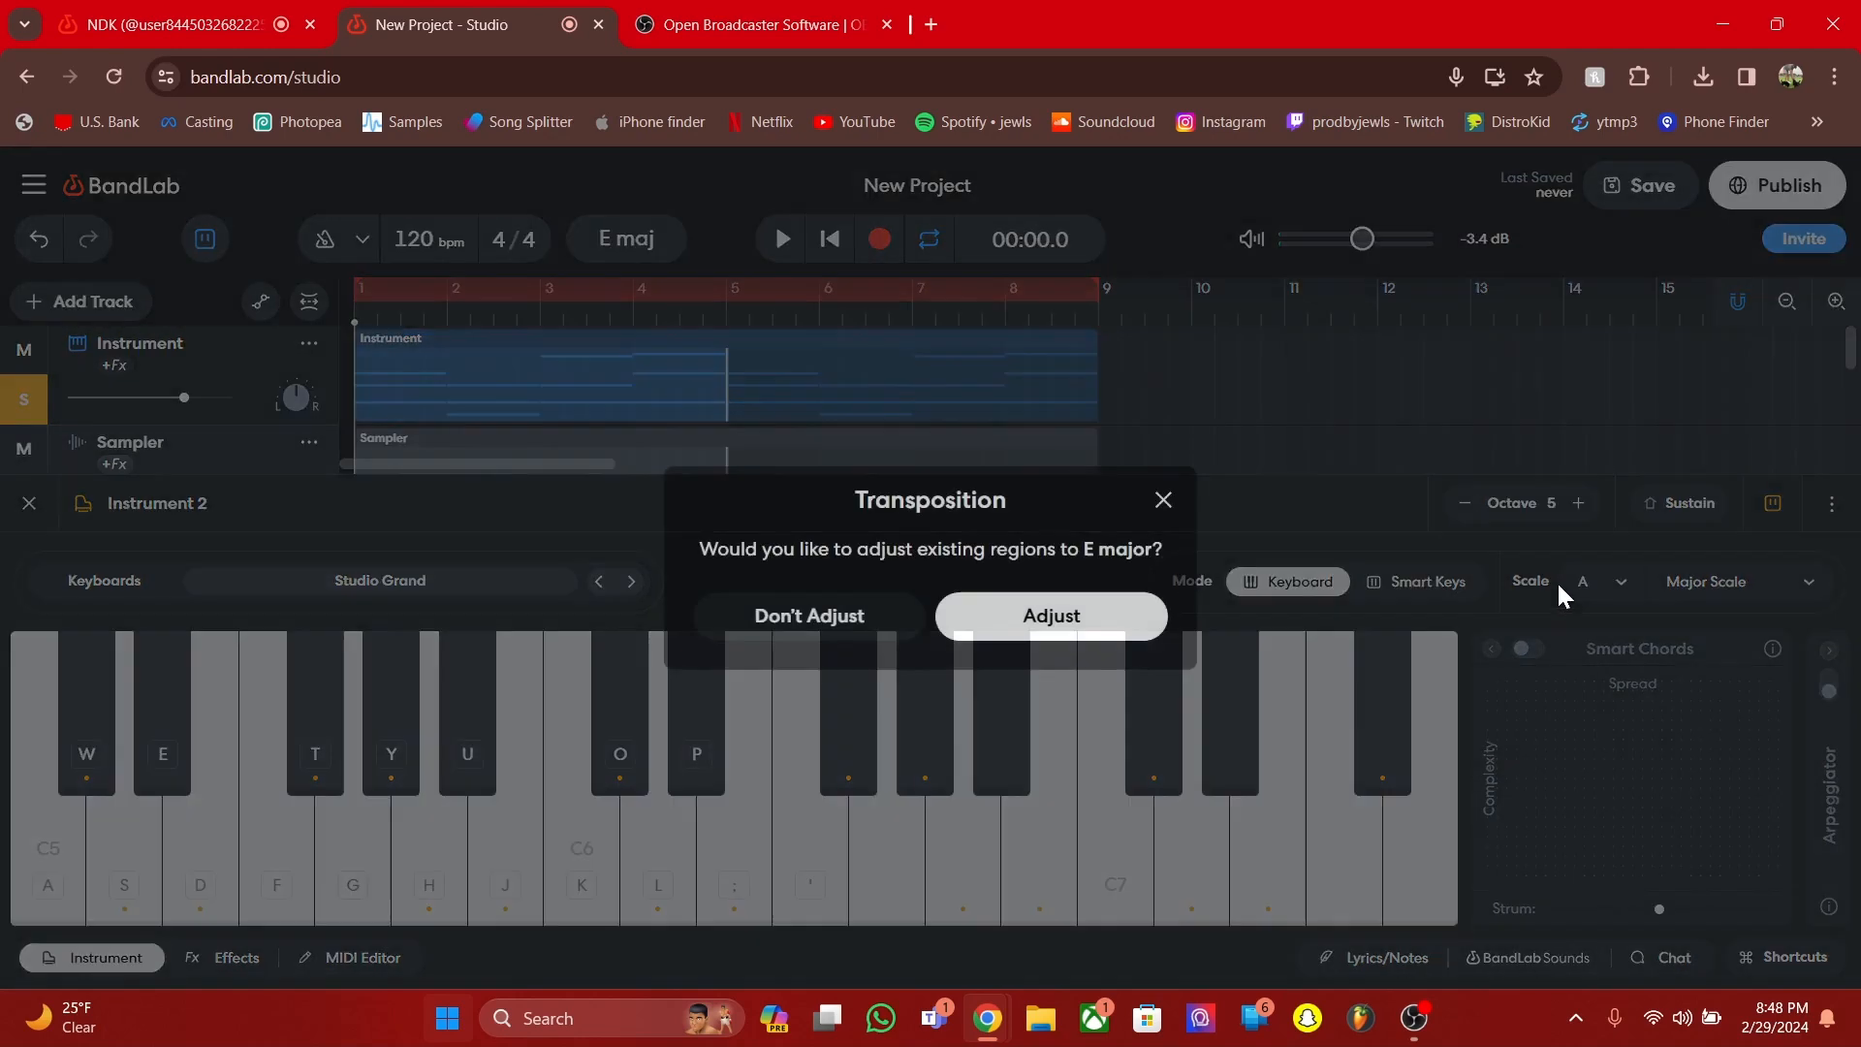
{"action": "left_click", "coordinate": [1043, 617]}
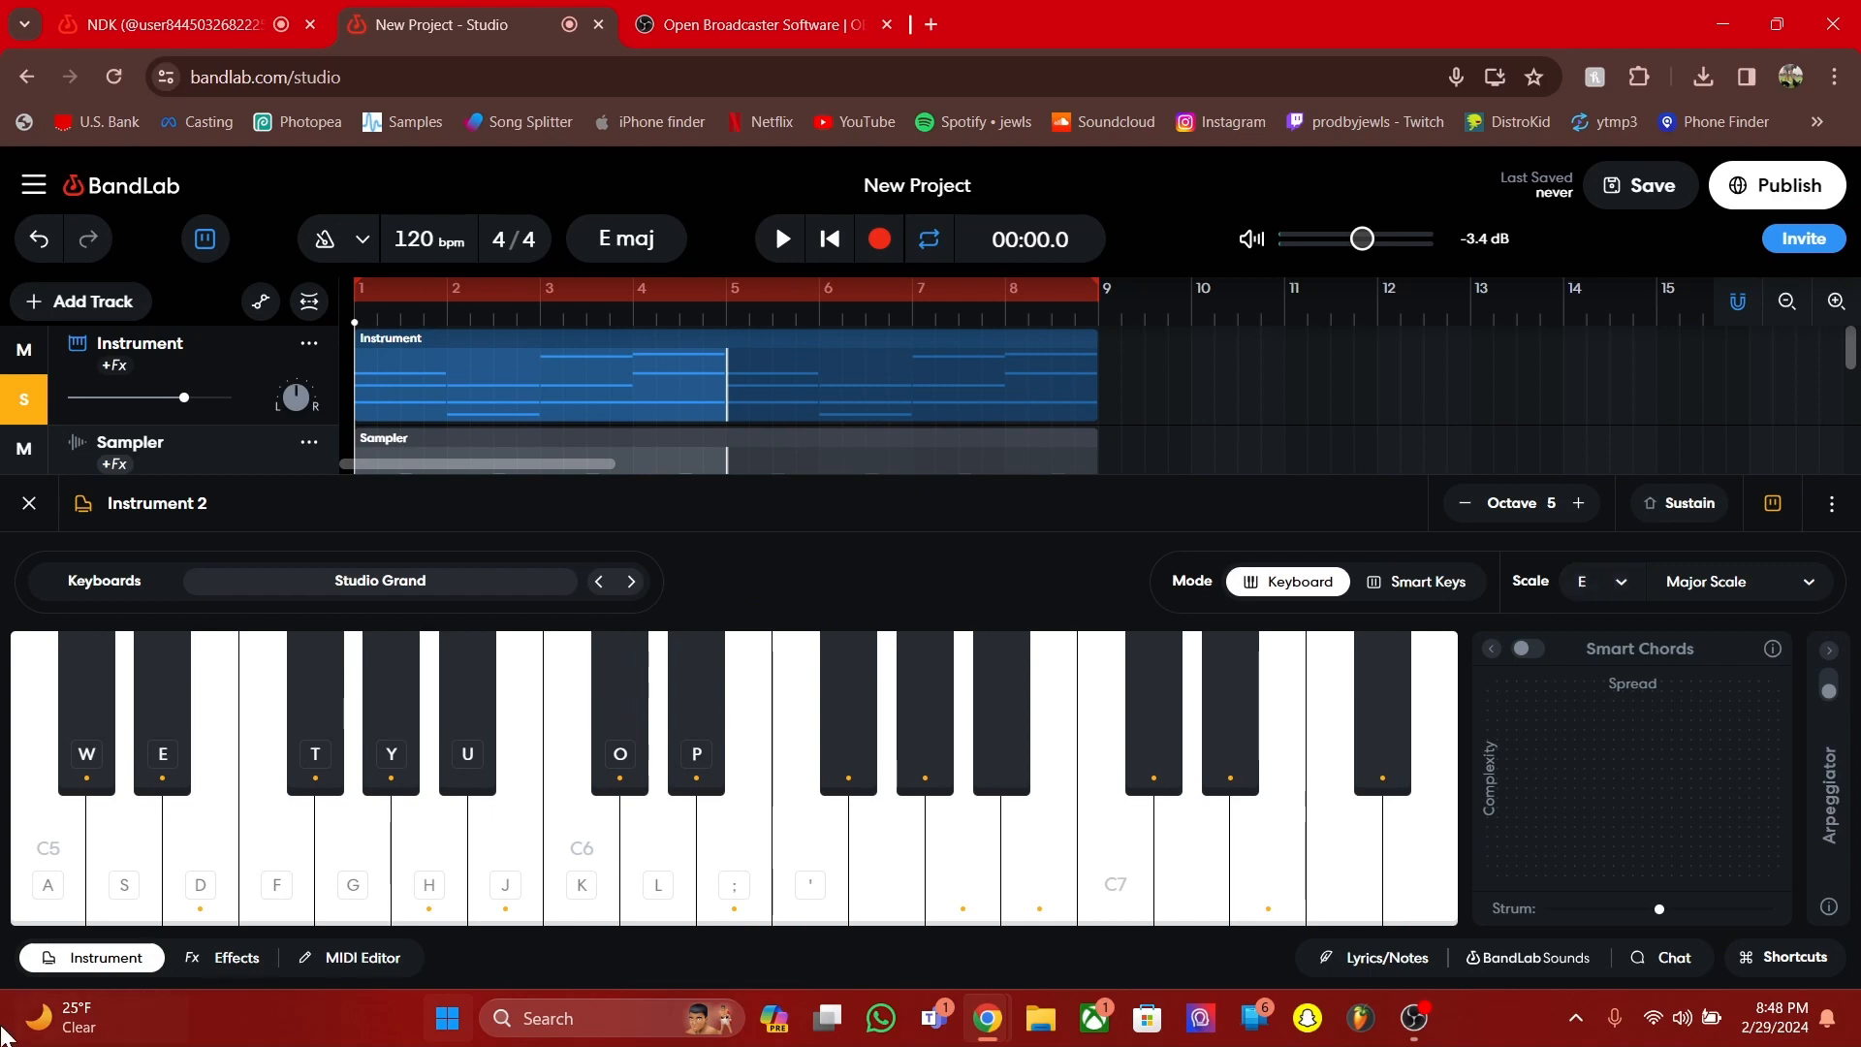
{"action": "left_click", "coordinate": [97, 957]}
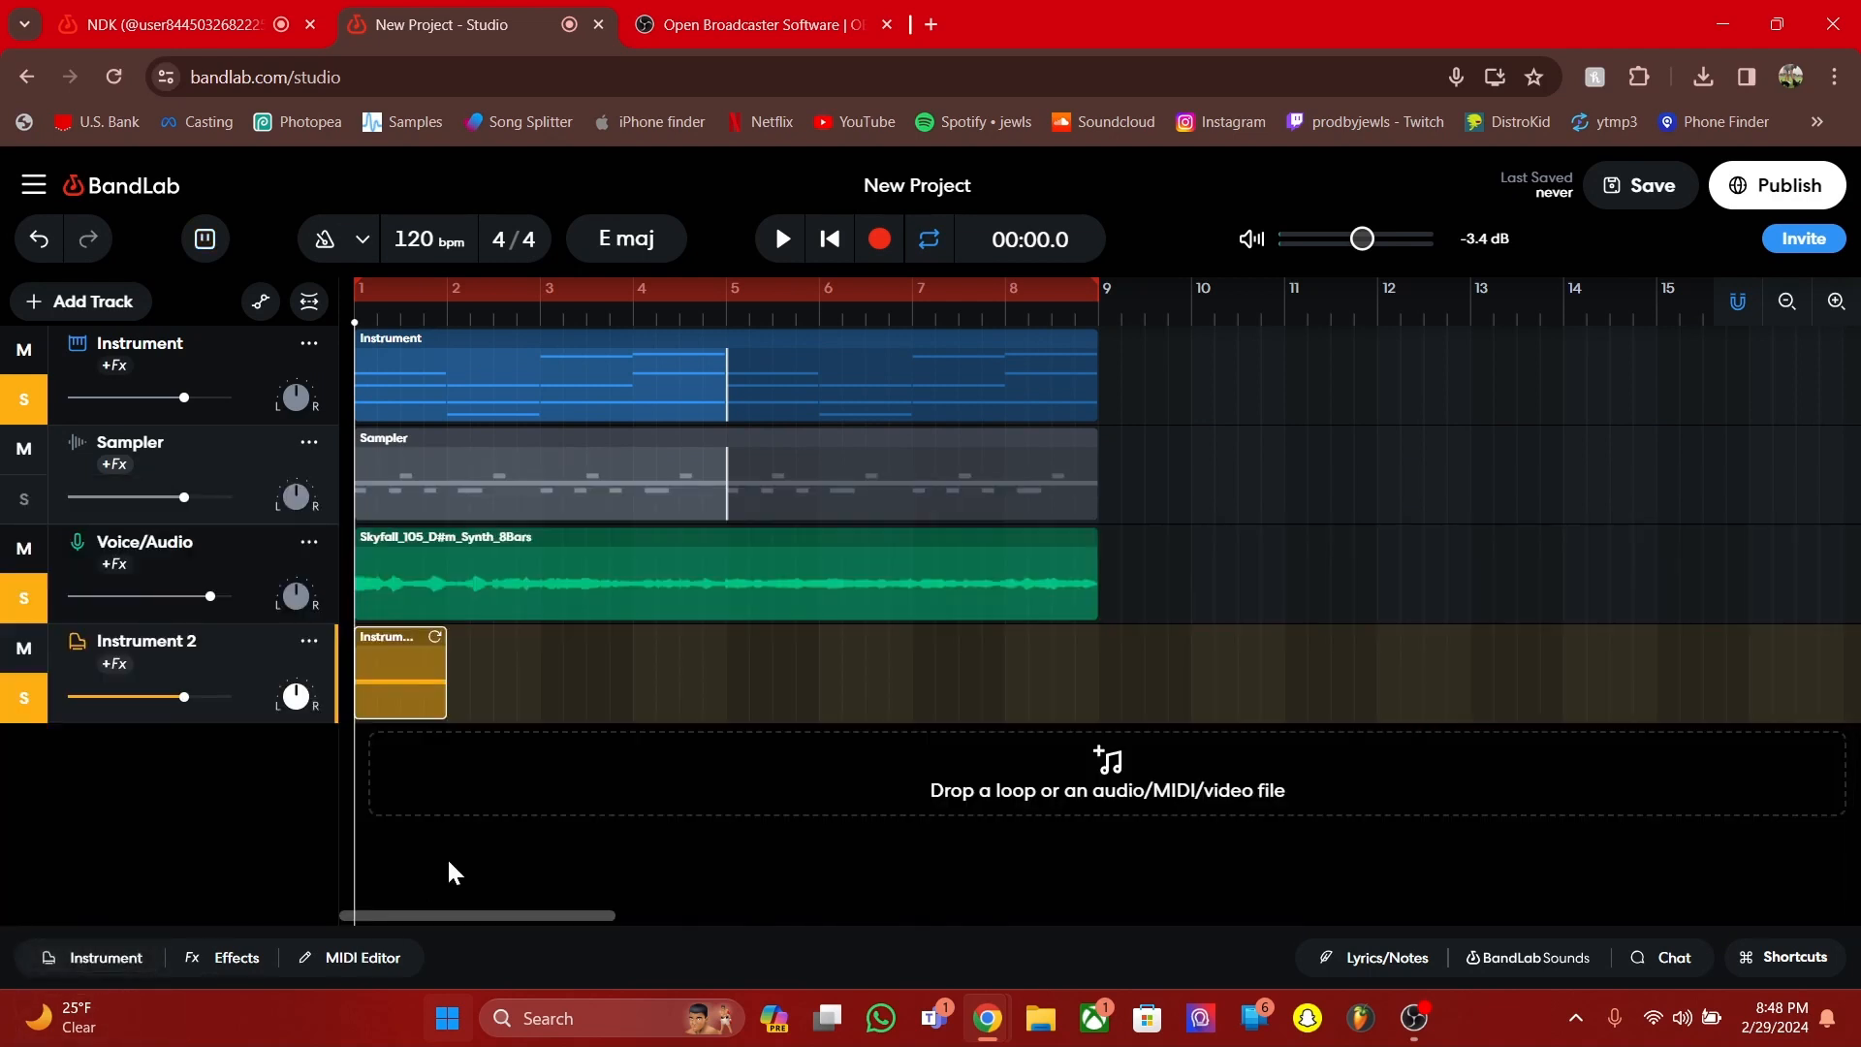
Add the Sampler track to the soloed tracks and audition the project from the start
{"action": "key", "text": "space"}
{"action": "key", "text": "space"}
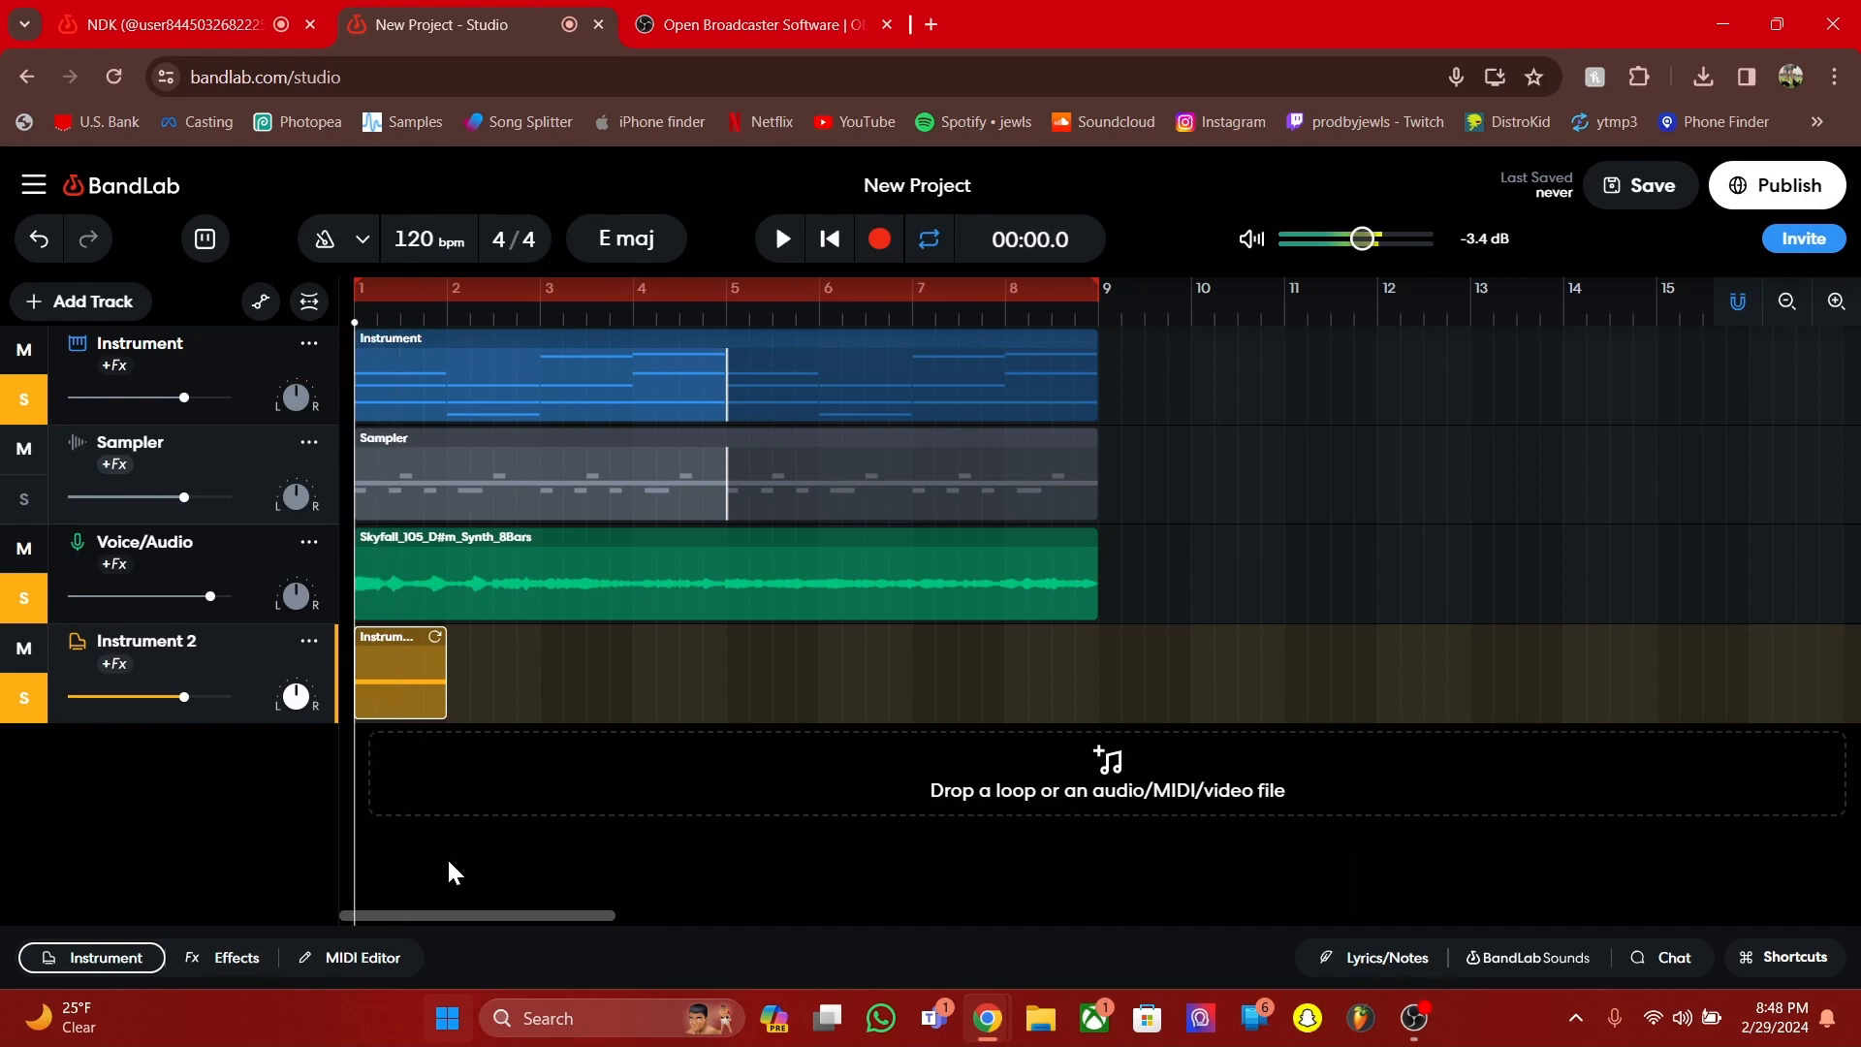
{"action": "left_click", "coordinate": [24, 498]}
{"action": "left_click", "coordinate": [252, 494]}
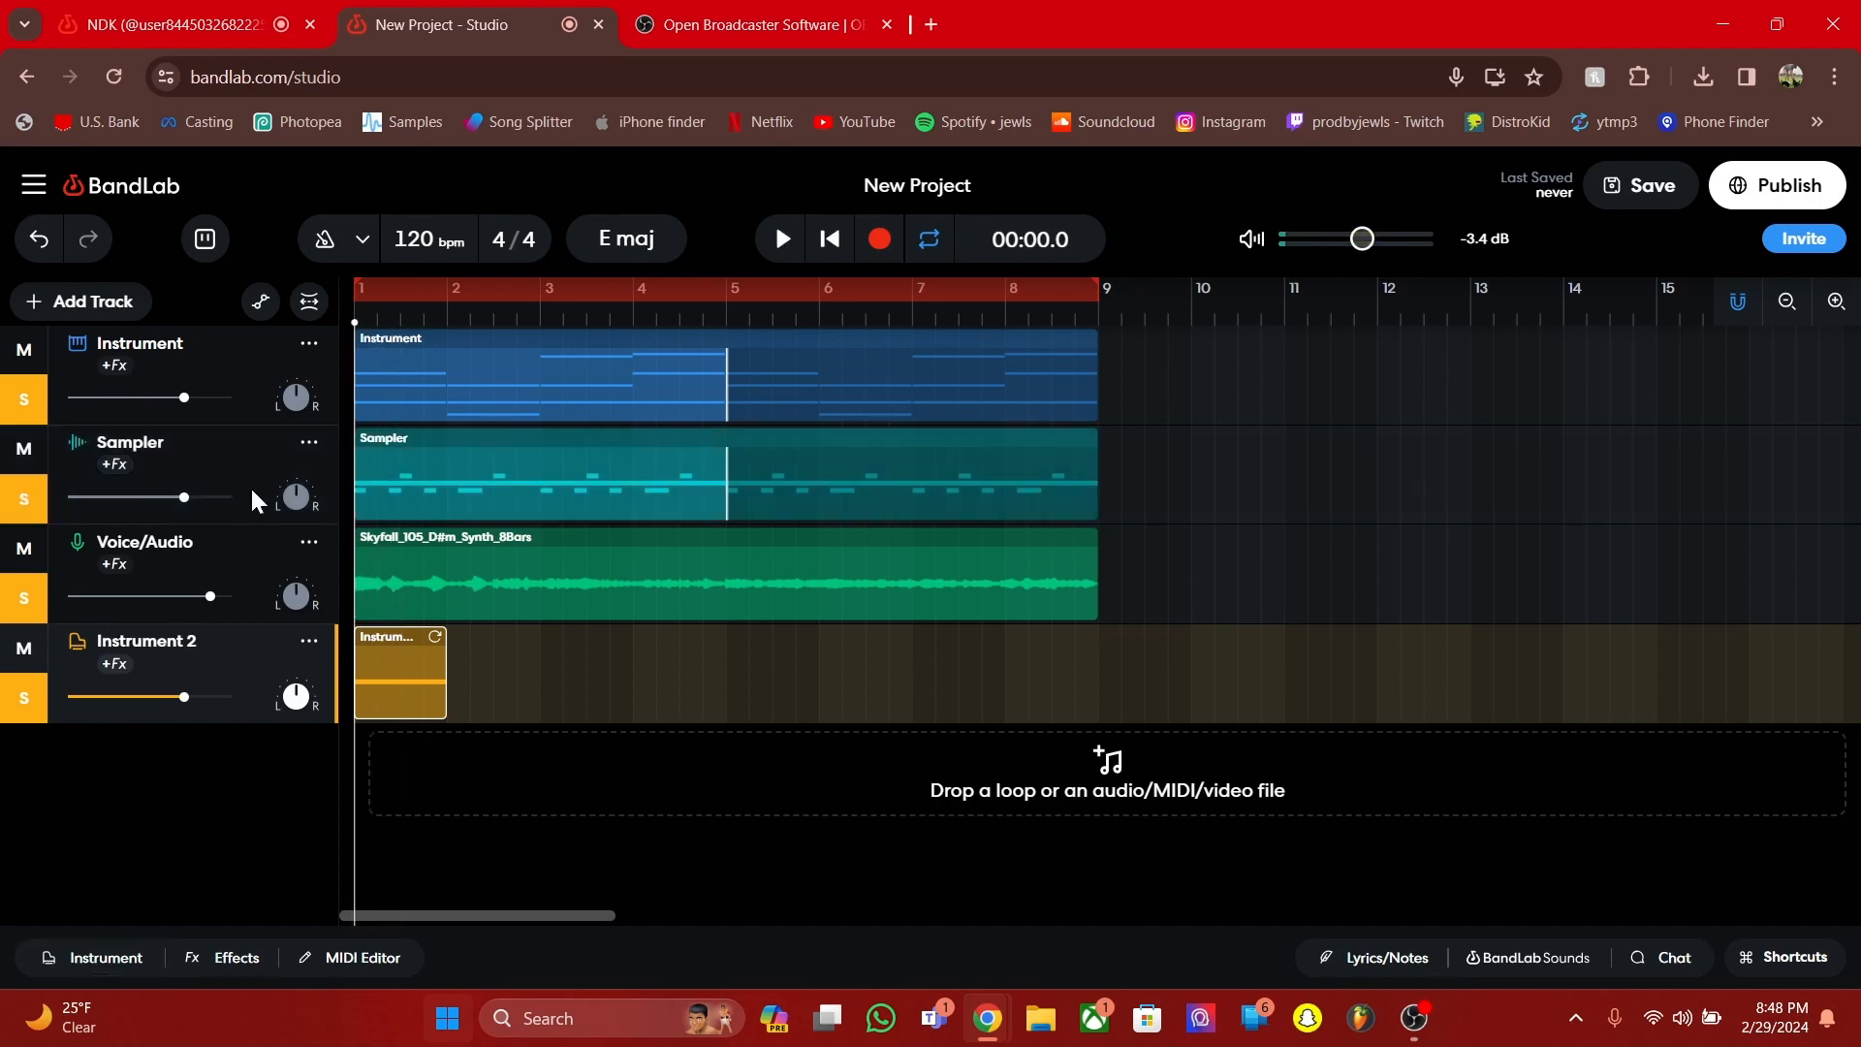
{"action": "key", "text": "space"}
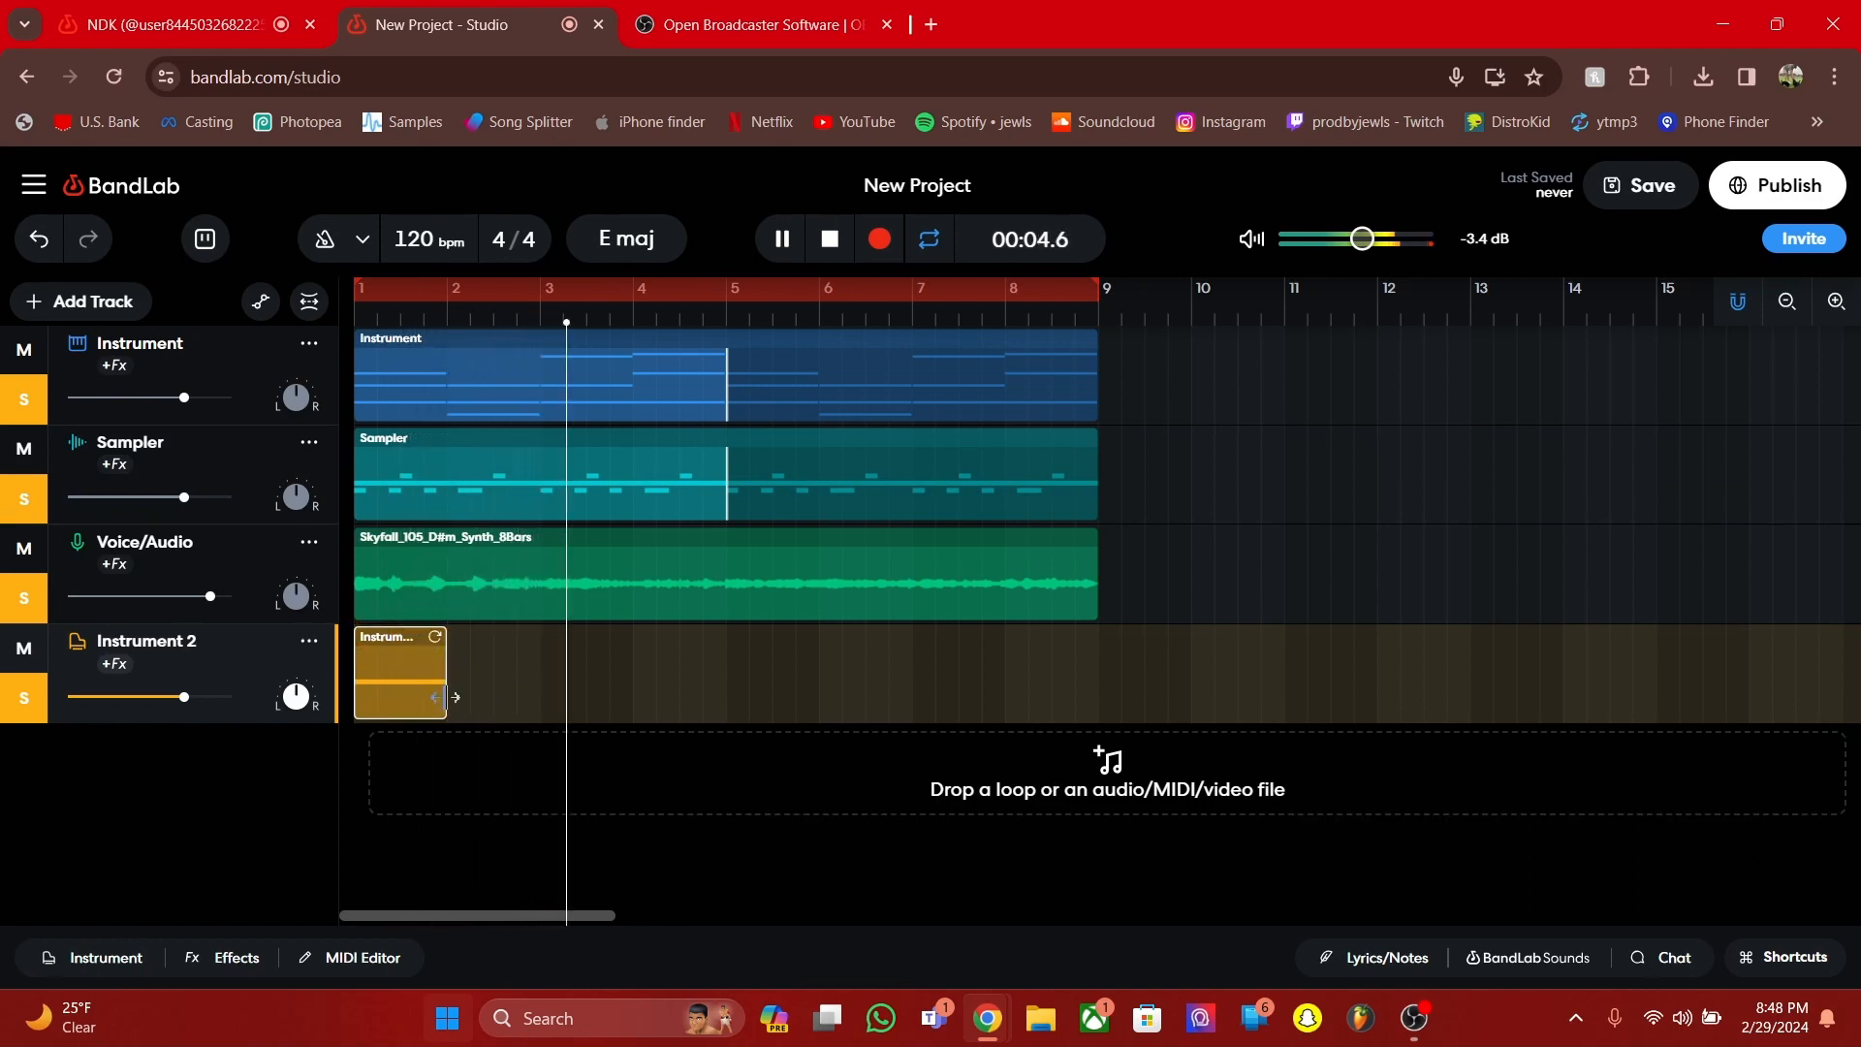
{"action": "key", "text": "space"}
Duplicate Instrument 2's bar 1 region to bar 5 and play the project briefly
{"action": "left_click_drag", "start_coordinate": [422, 686], "coordinate": [787, 669]}
{"action": "key", "text": "space"}
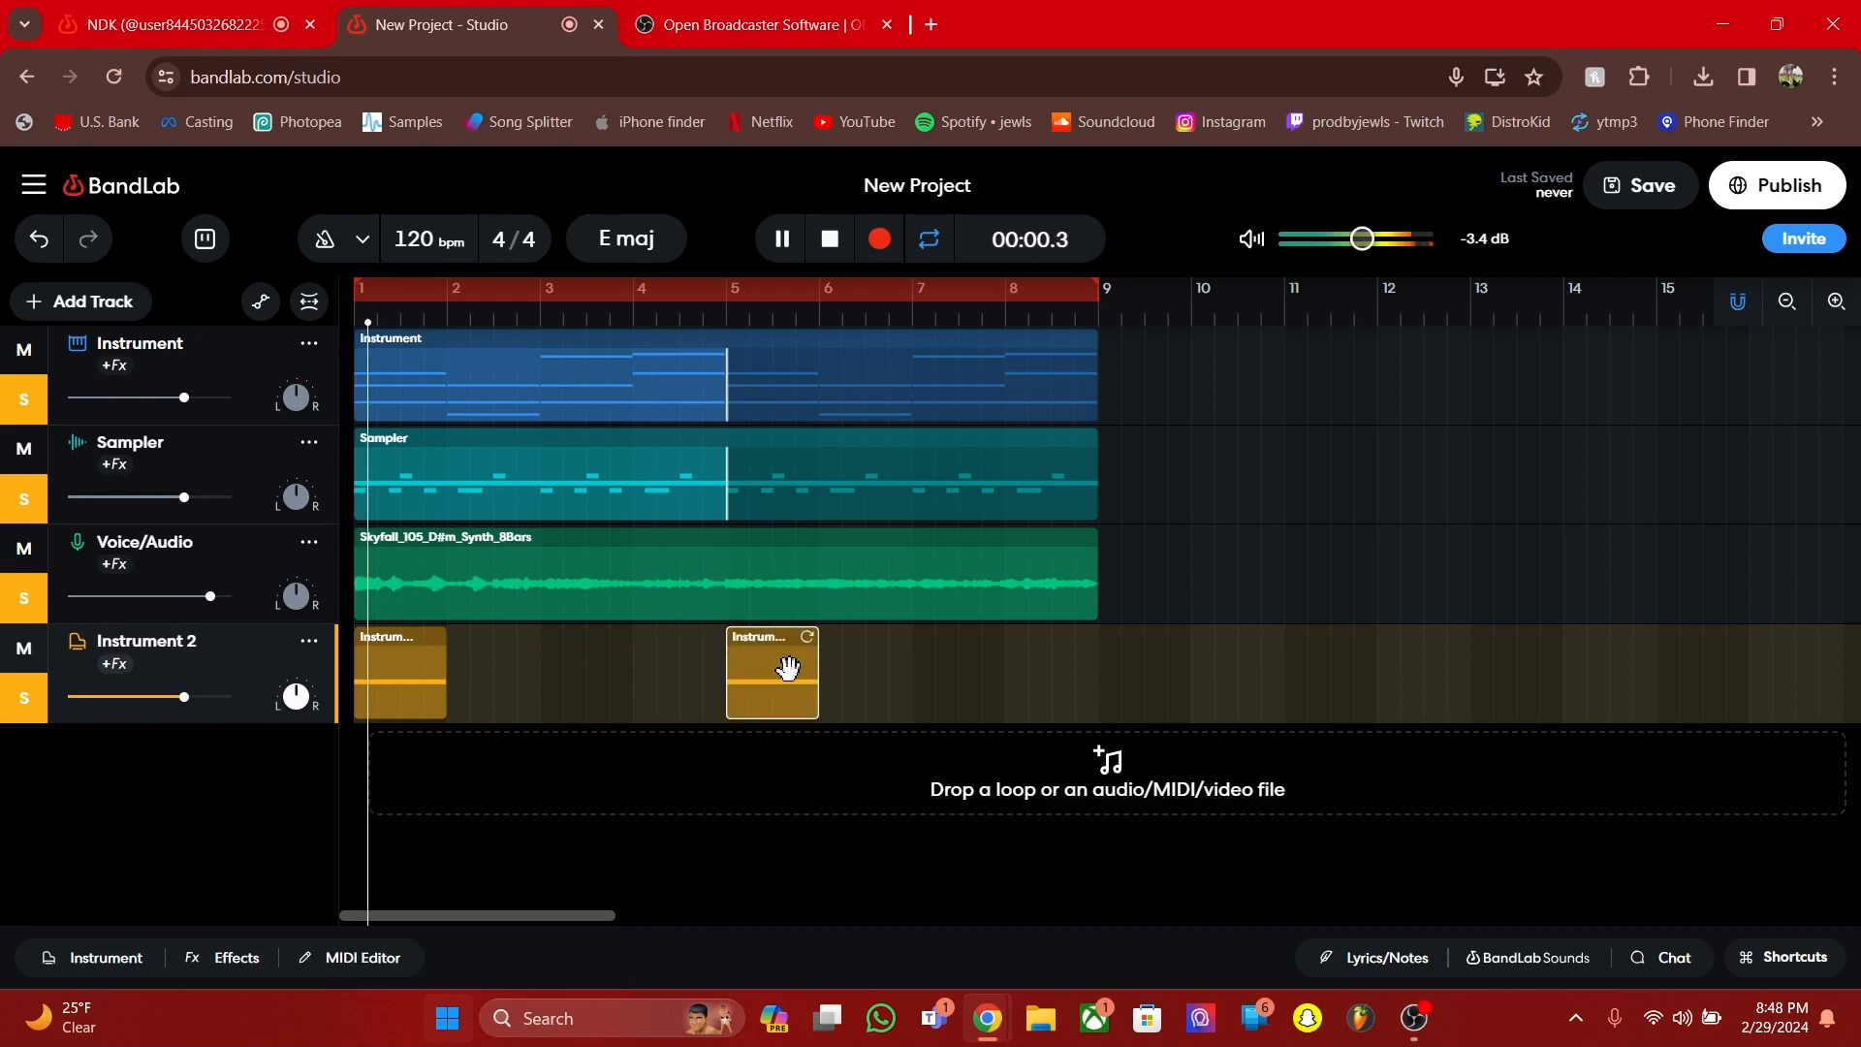
{"action": "key", "text": "space"}
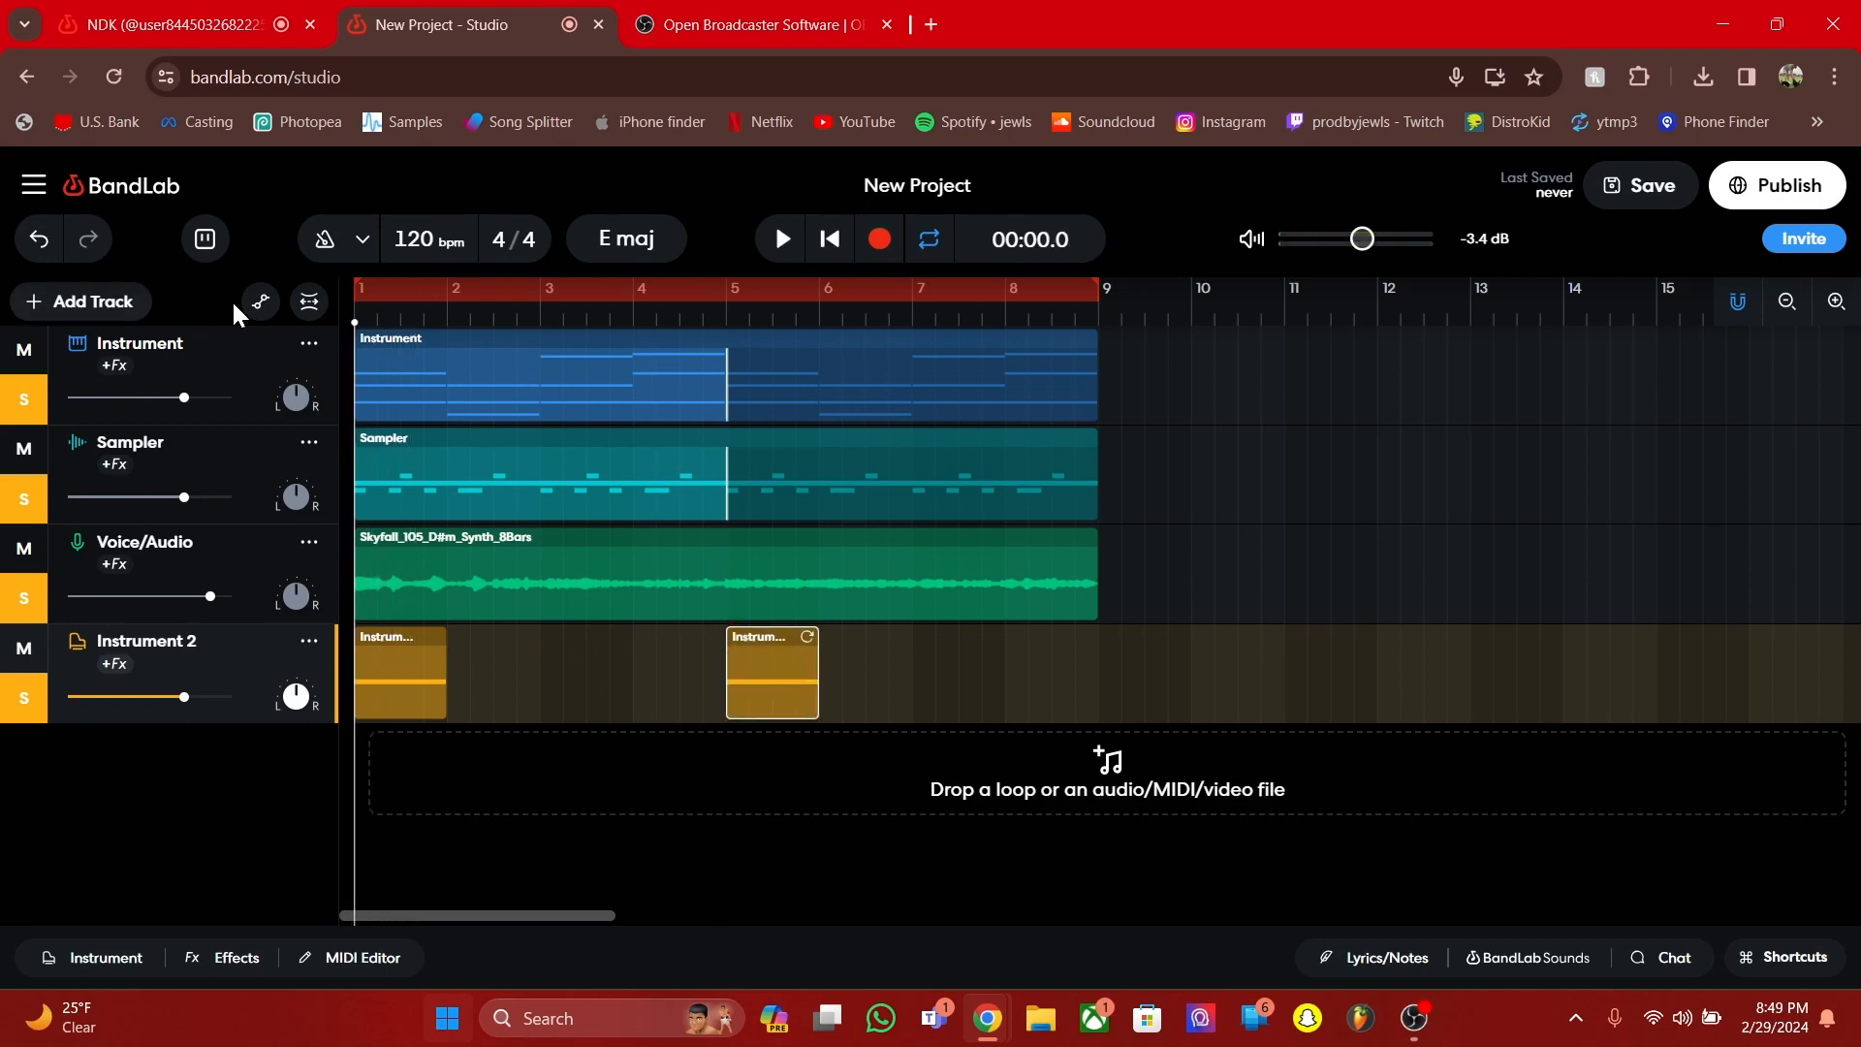
View the tracks' automation lanes and the Voice/Audio track's effects, closing each view again
{"action": "left_click", "coordinate": [261, 302]}
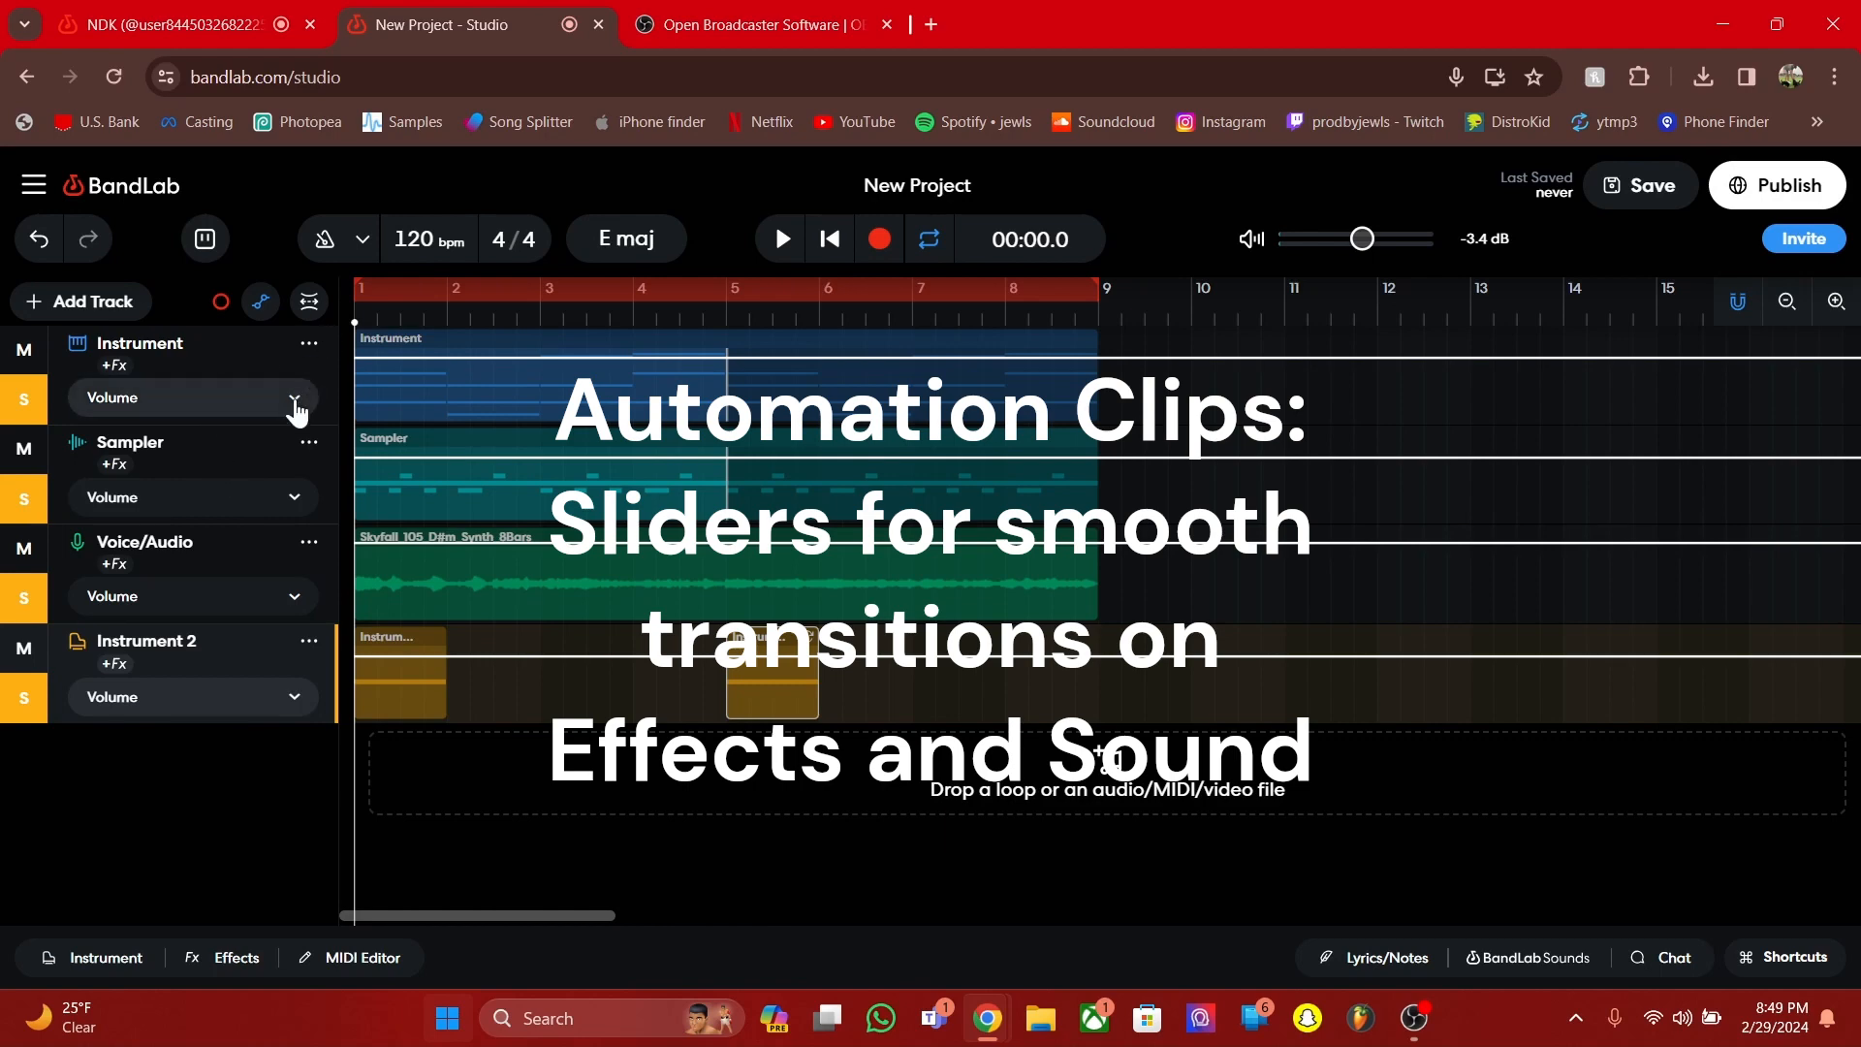
{"action": "left_click", "coordinate": [257, 299]}
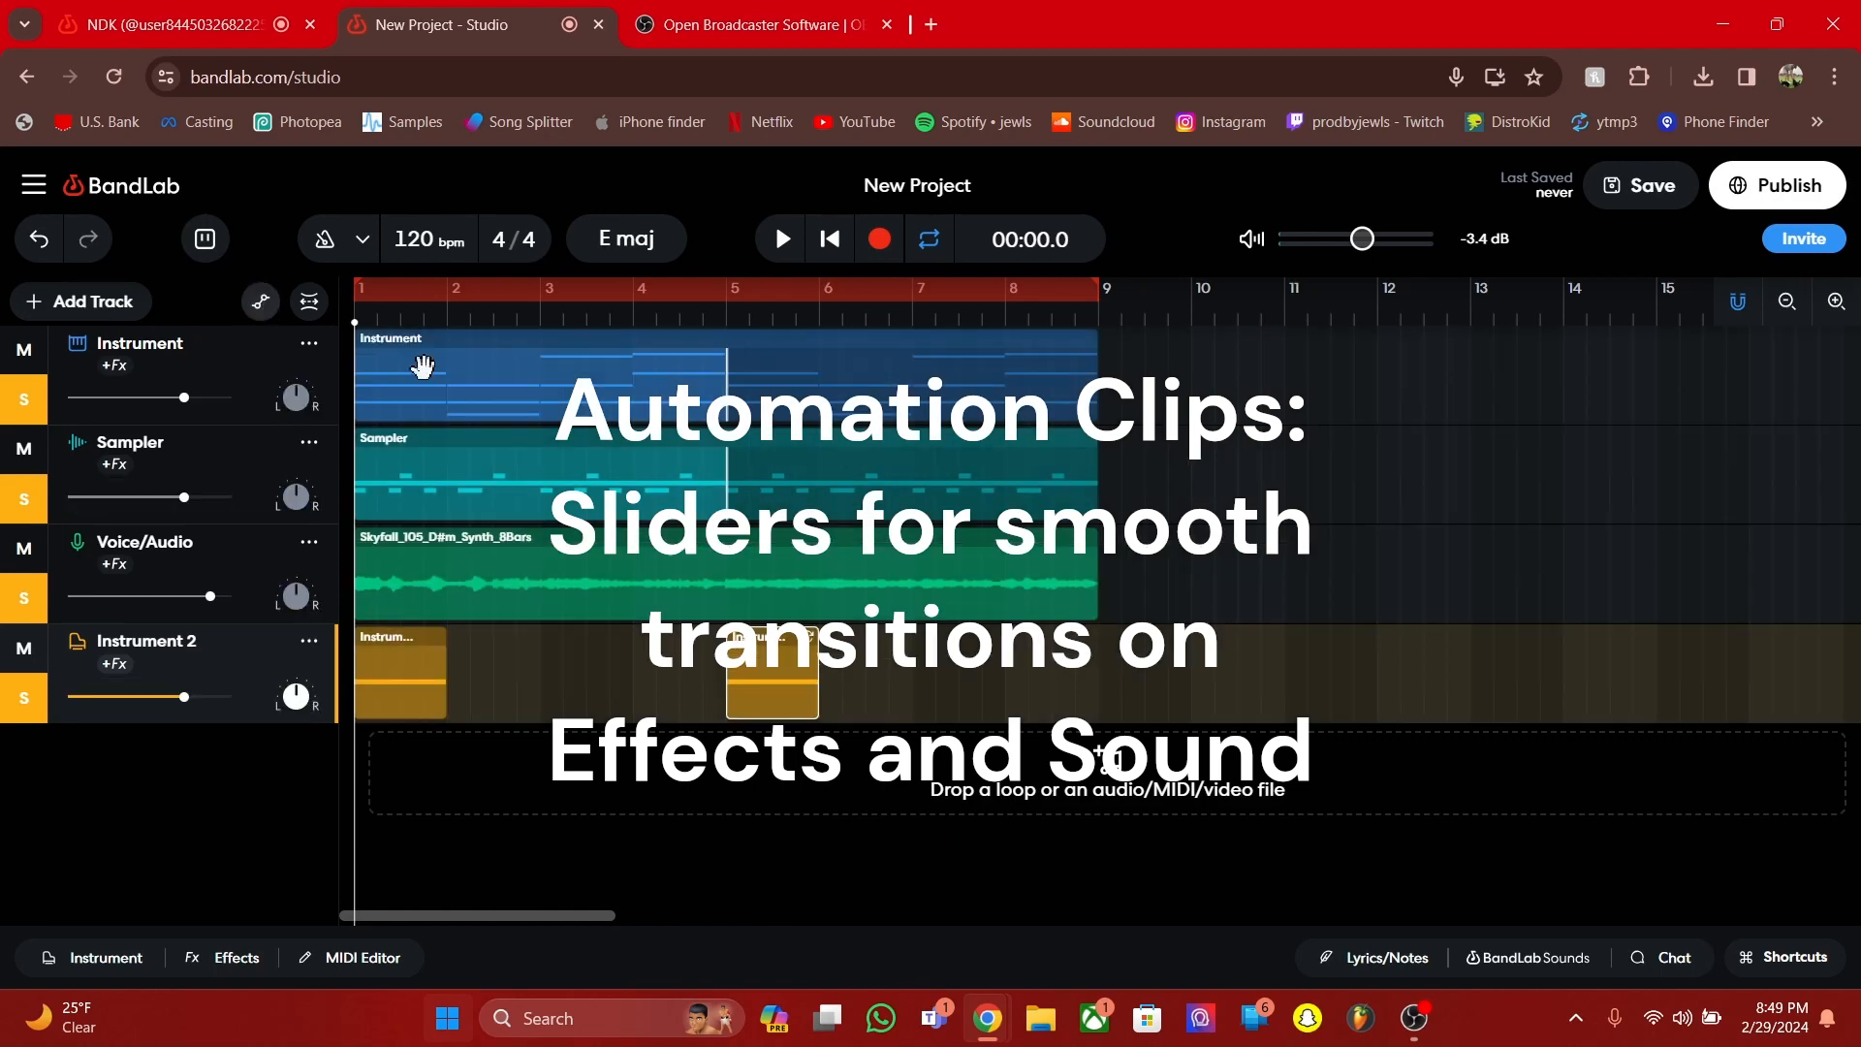
{"action": "left_click", "coordinate": [483, 576]}
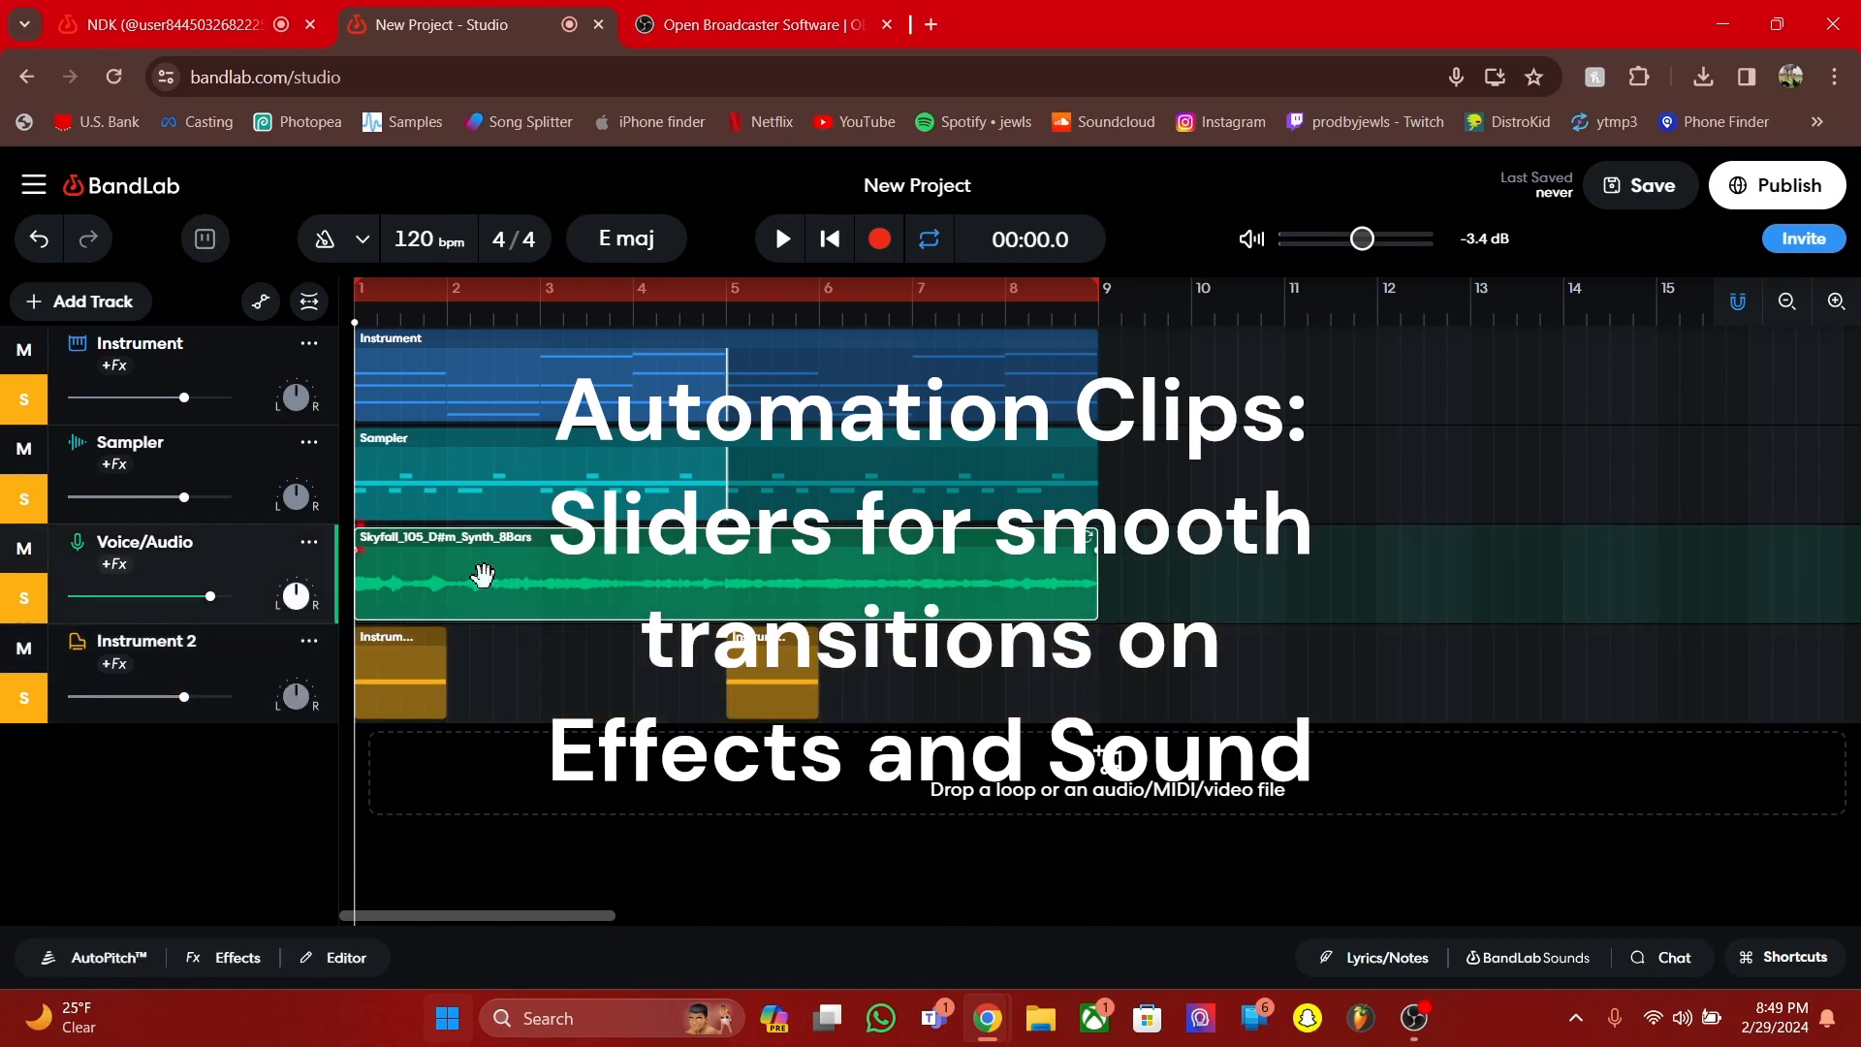
{"action": "left_click", "coordinate": [210, 957]}
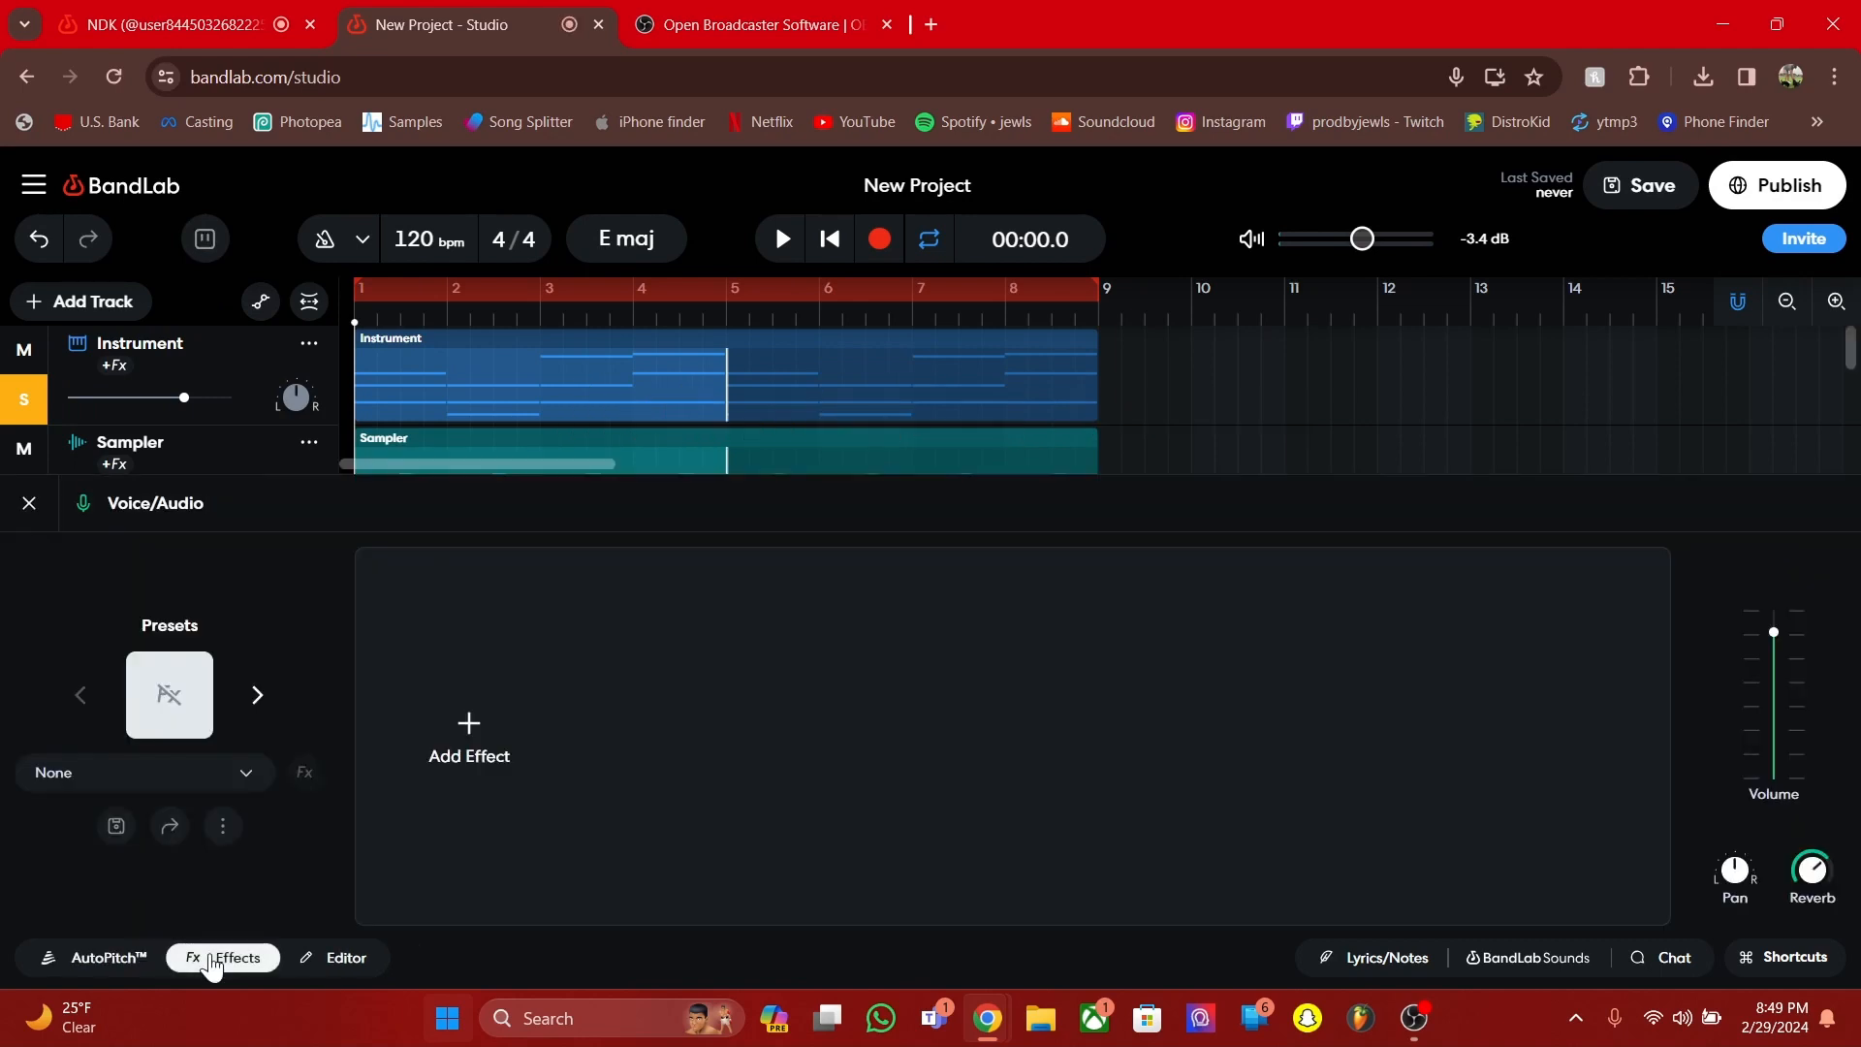
{"action": "left_click", "coordinate": [209, 977]}
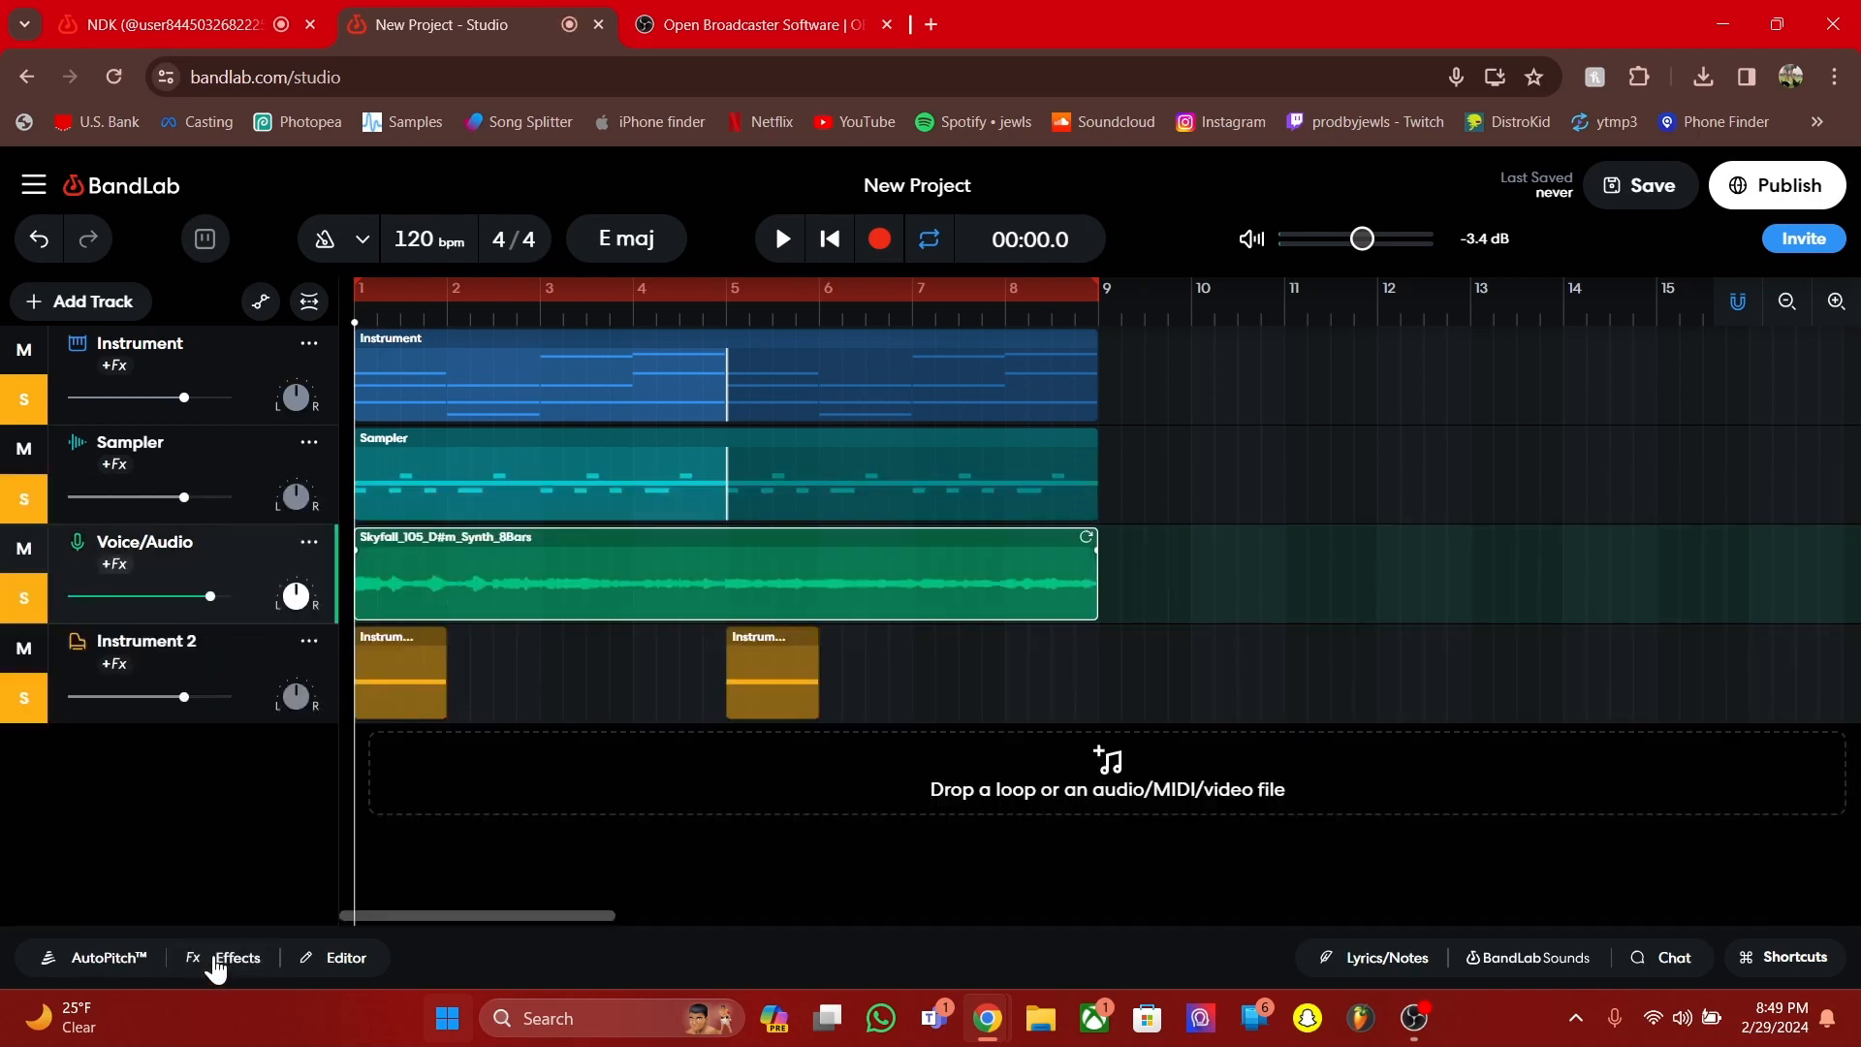
Remove the solo from the Sampler, Instrument and Instrument 2 tracks, leaving only Voice/Audio soloed
{"action": "left_click", "coordinate": [29, 499]}
{"action": "left_click", "coordinate": [28, 399]}
{"action": "left_click", "coordinate": [24, 697]}
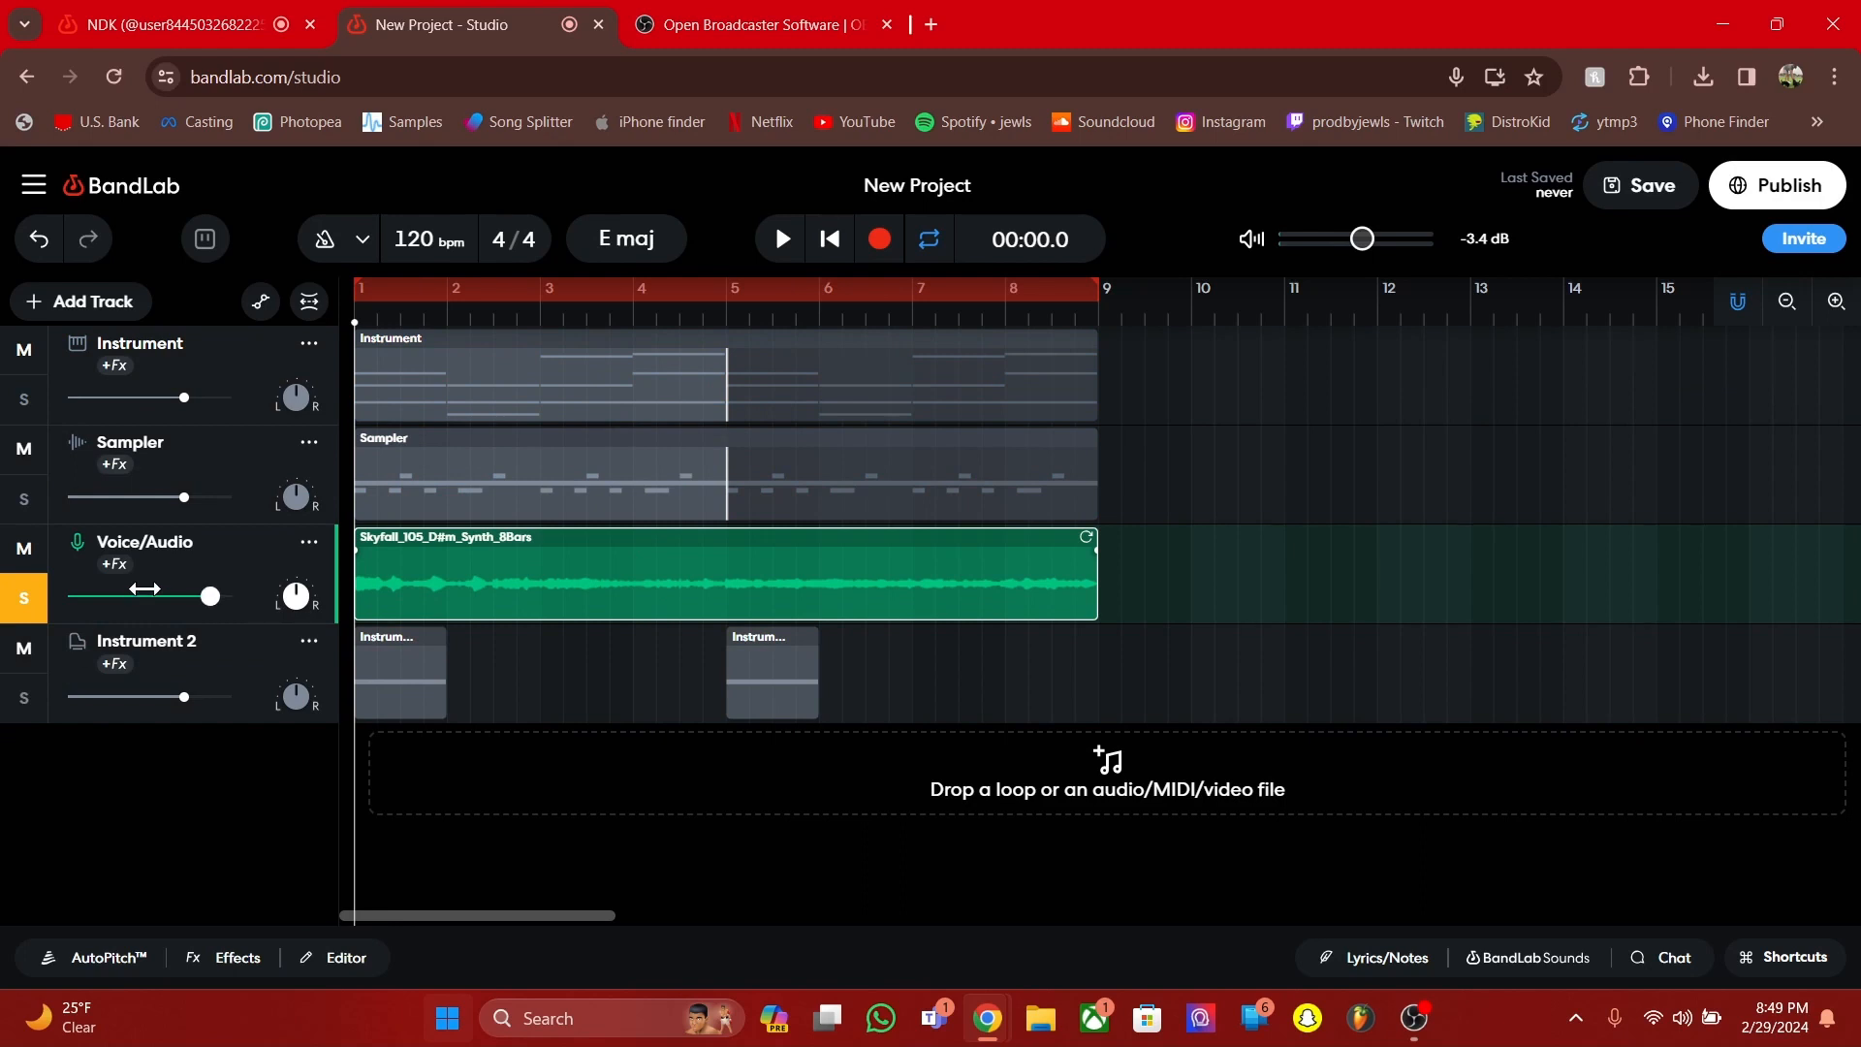
Examine the editing options available for the Skyfall_105_D#m_Synth_8Bars region, including its AudioStretch choices
{"action": "right_click", "coordinate": [388, 570]}
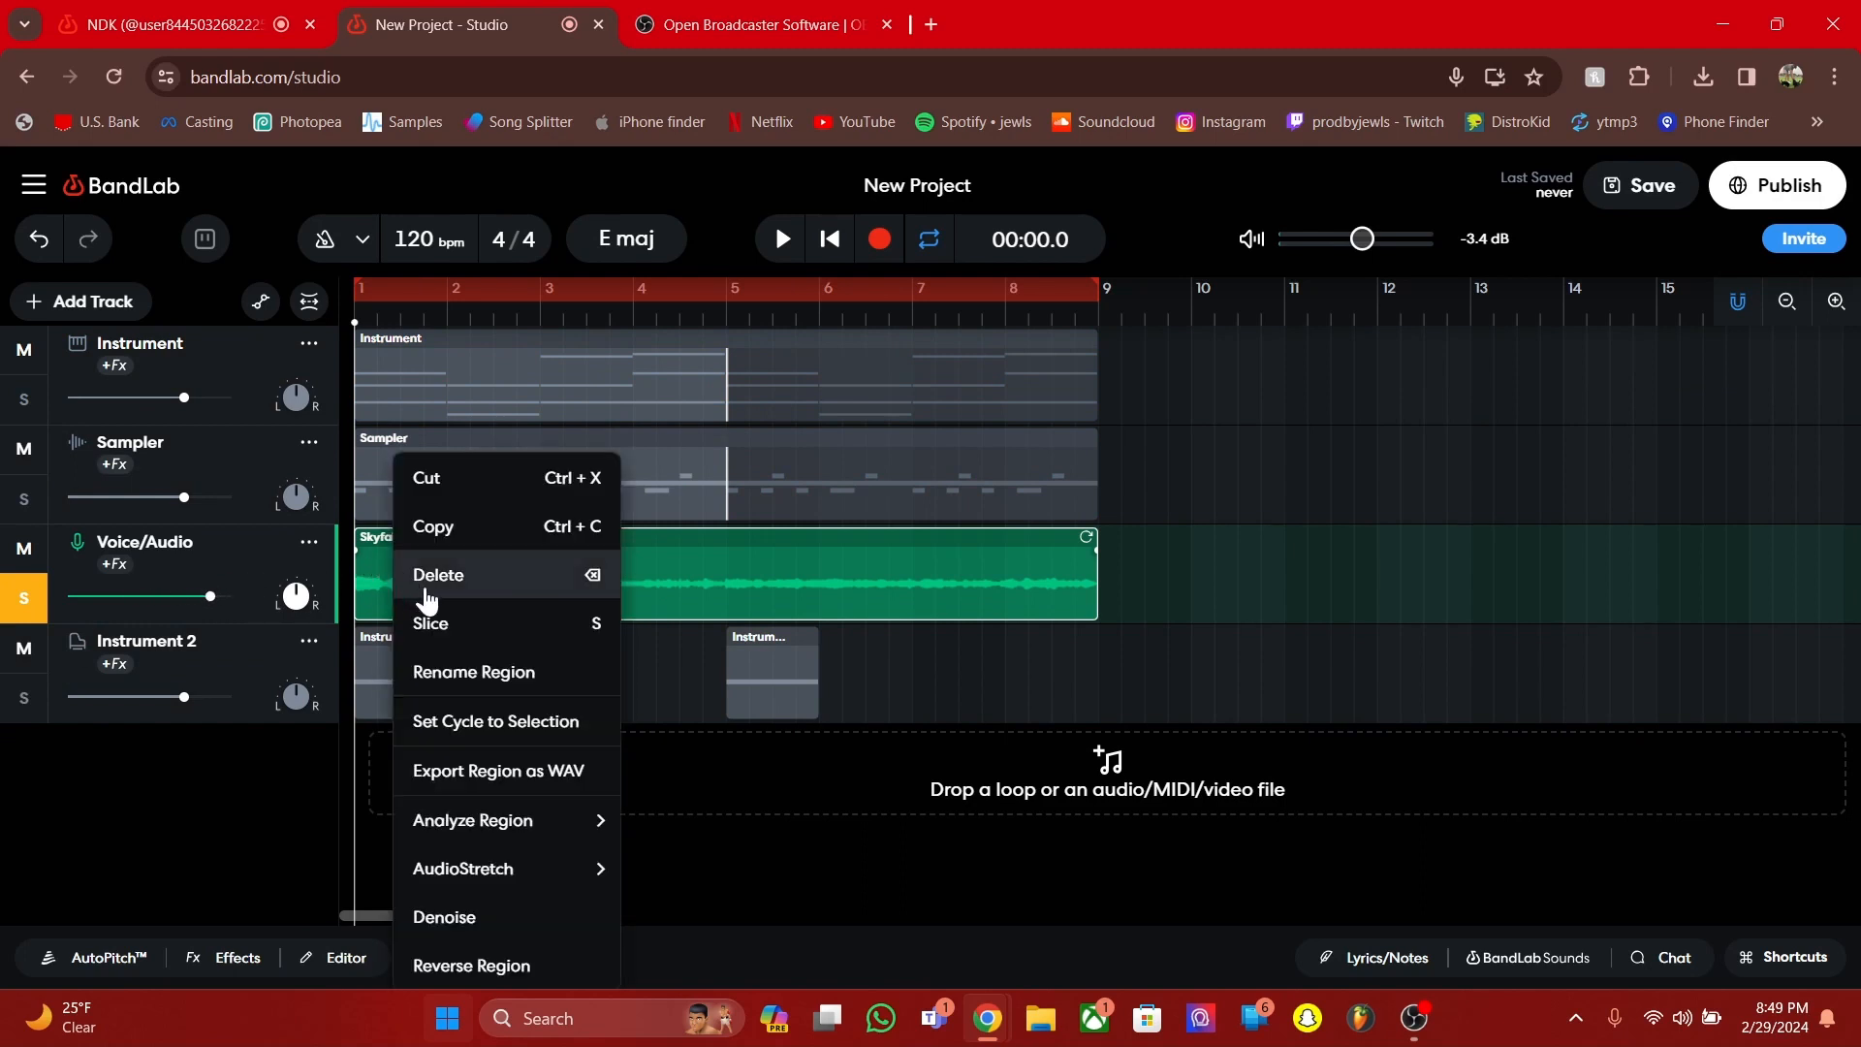
{"action": "right_click", "coordinate": [736, 560]}
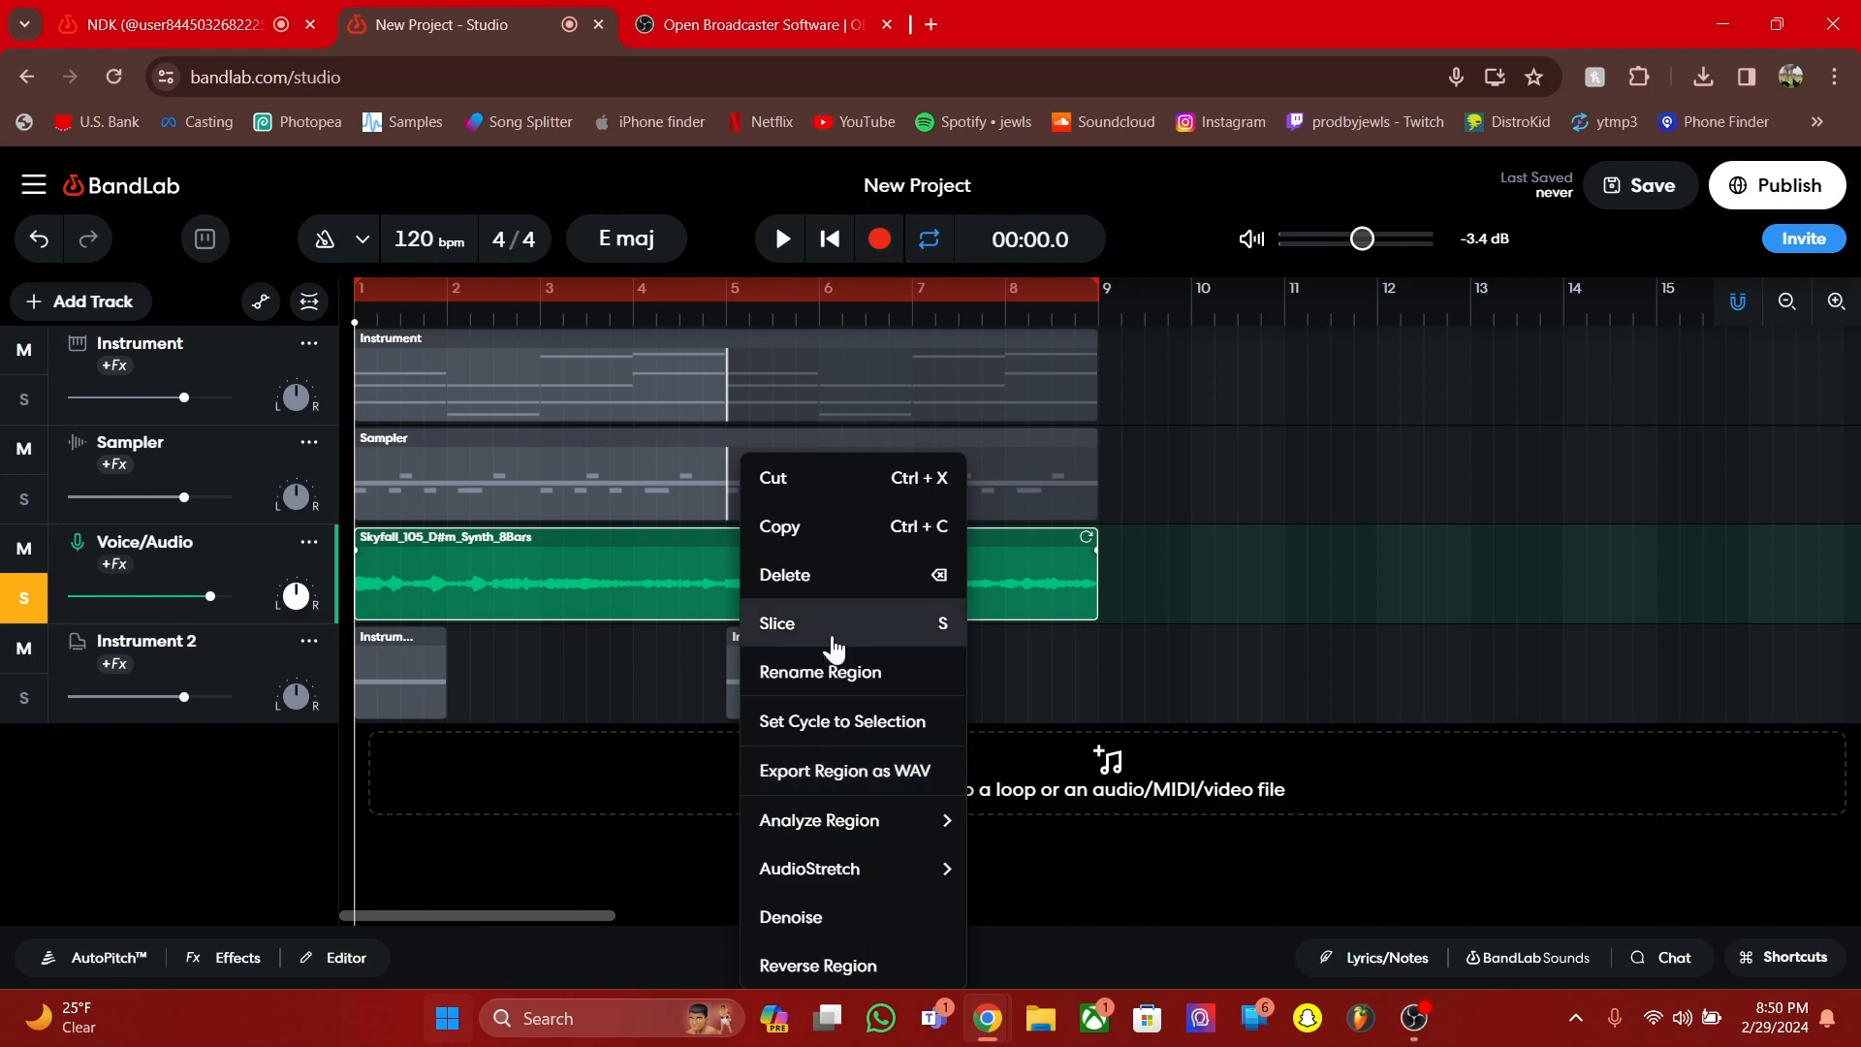
{"action": "right_click", "coordinate": [625, 596]}
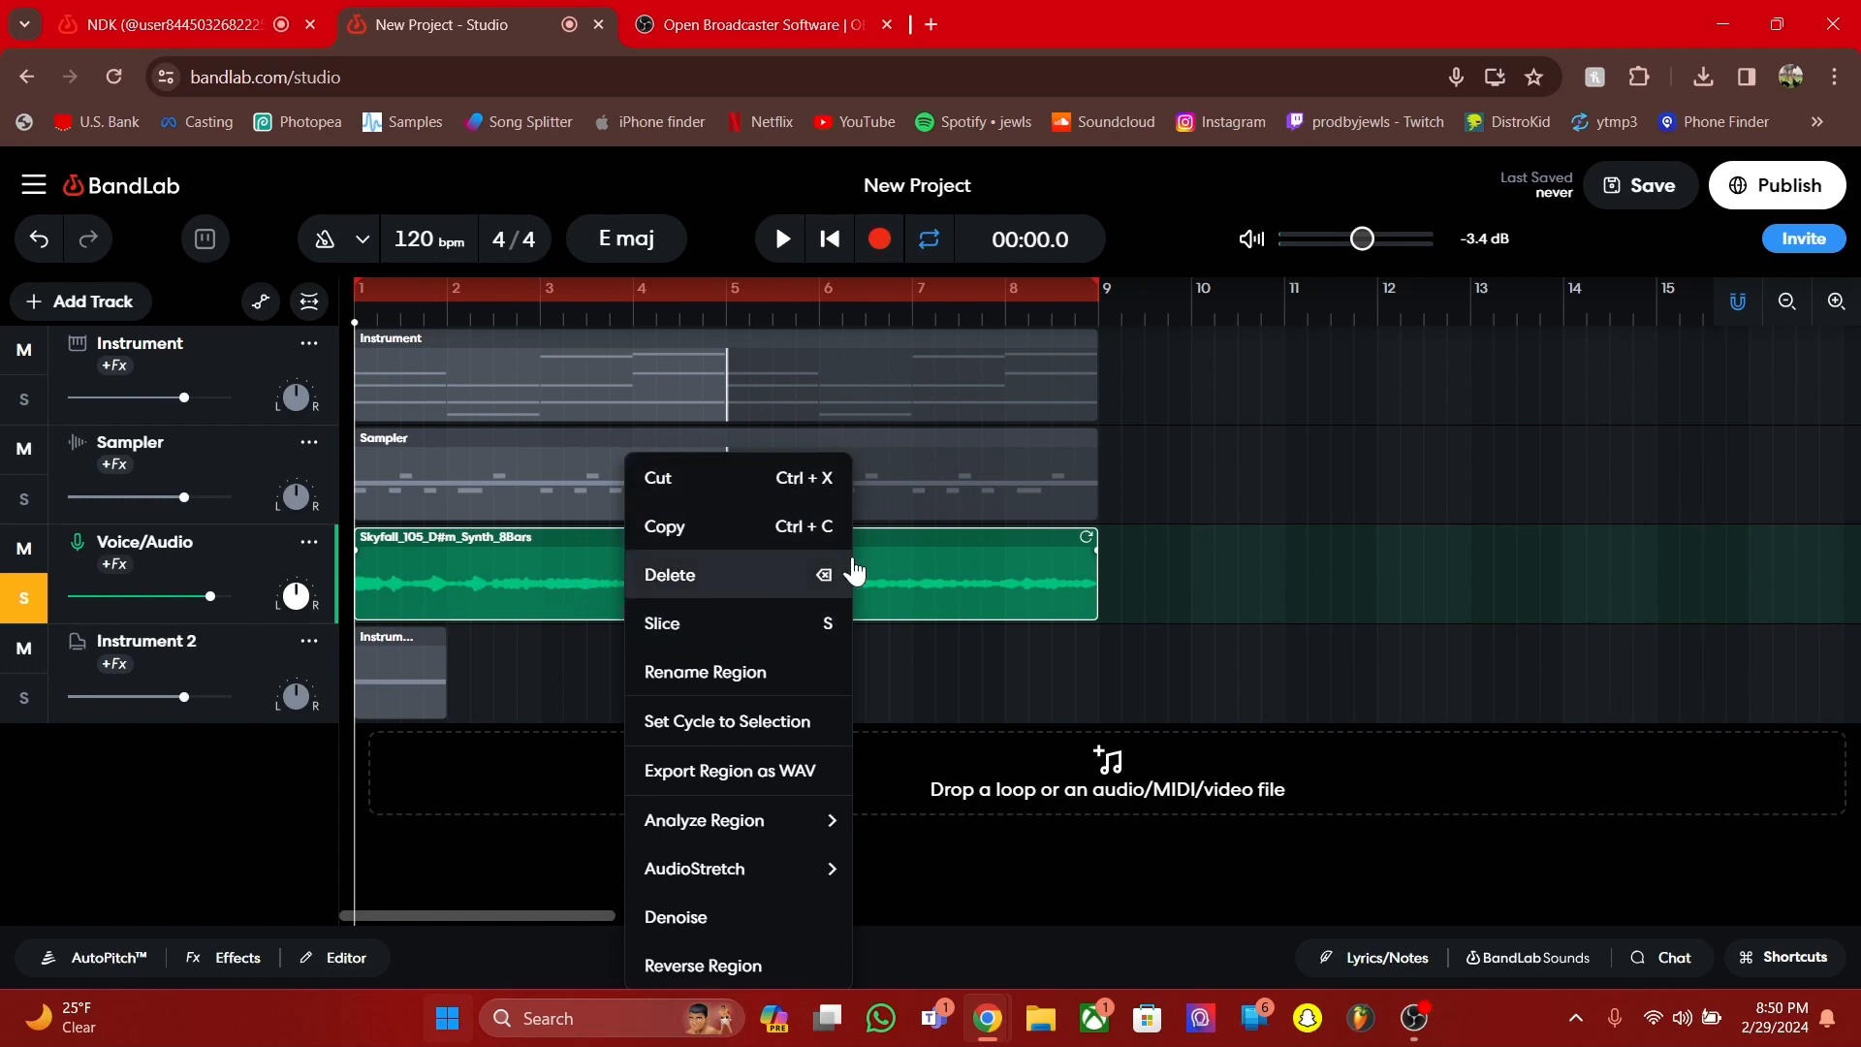
{"action": "mouse_move", "coordinate": [761, 862]}
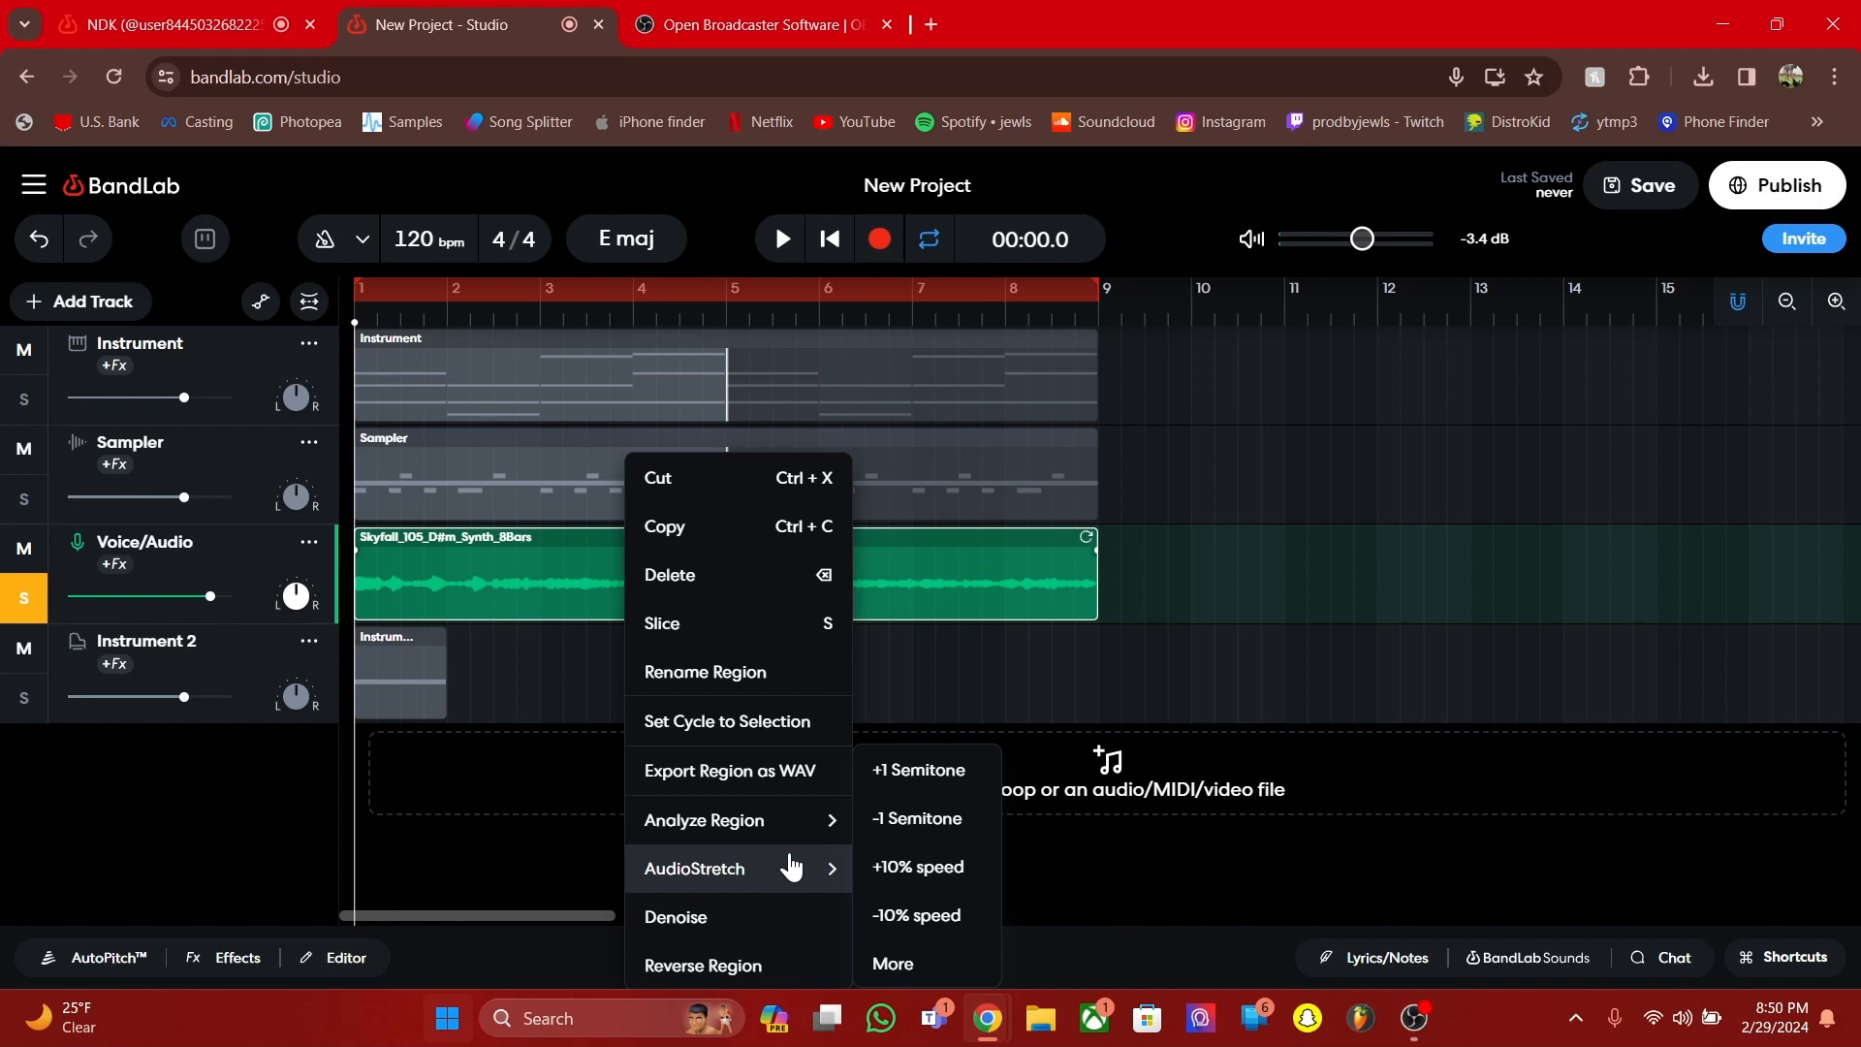
{"action": "mouse_move", "coordinate": [797, 823]}
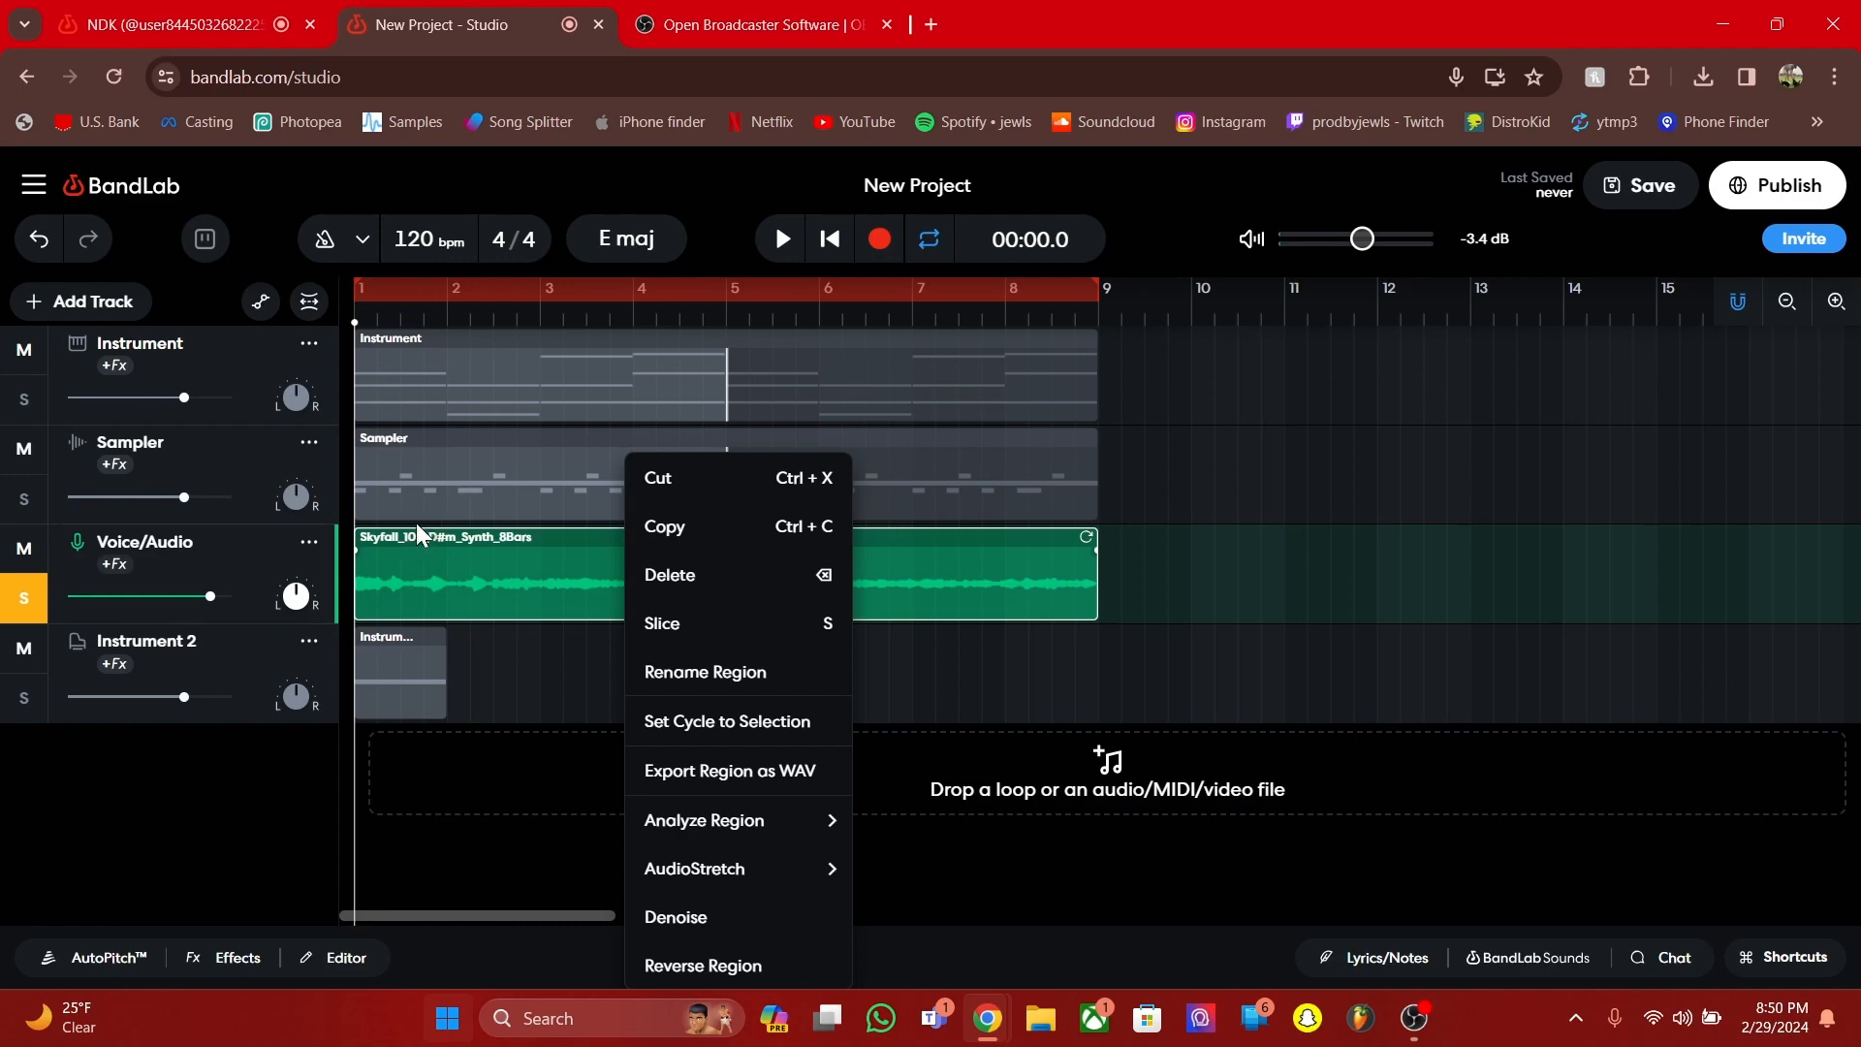
Run the tempo analysis on the Skyfall_105_D#m_Synth_8Bars region and close its result
{"action": "mouse_move", "coordinate": [659, 820]}
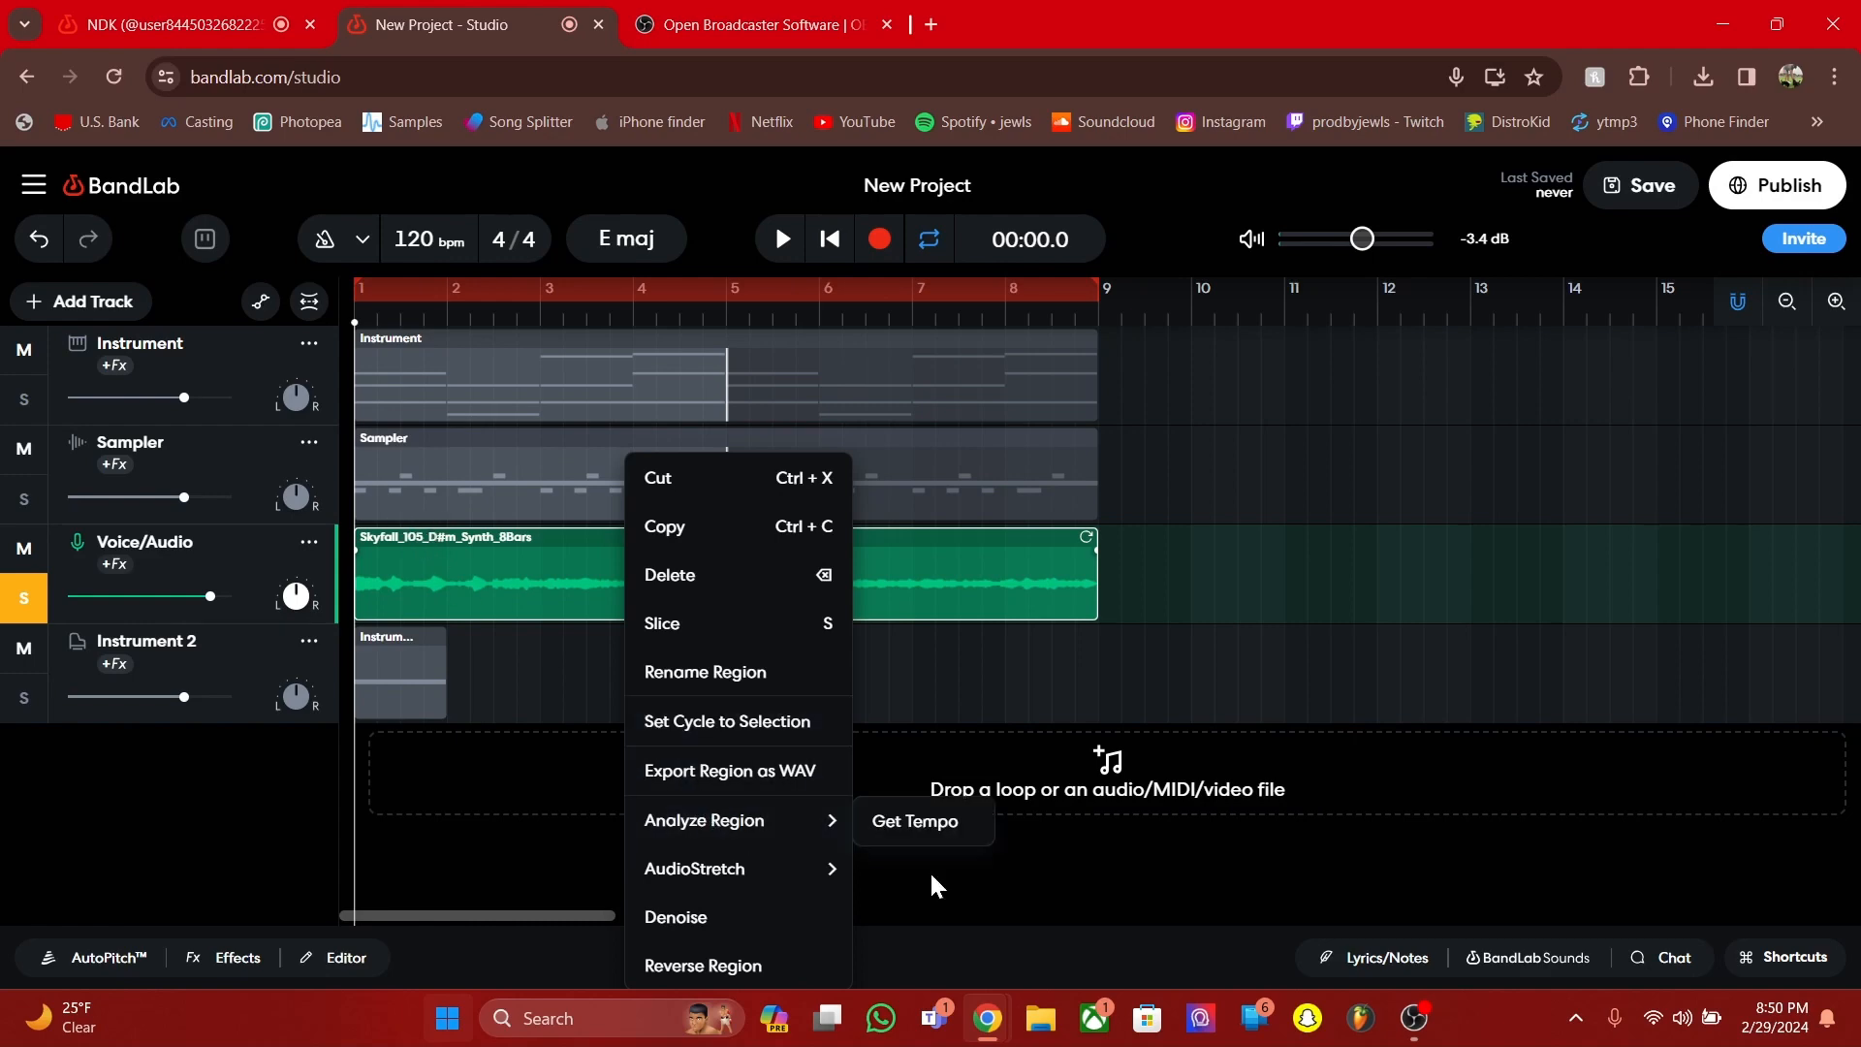
{"action": "left_click", "coordinate": [936, 821]}
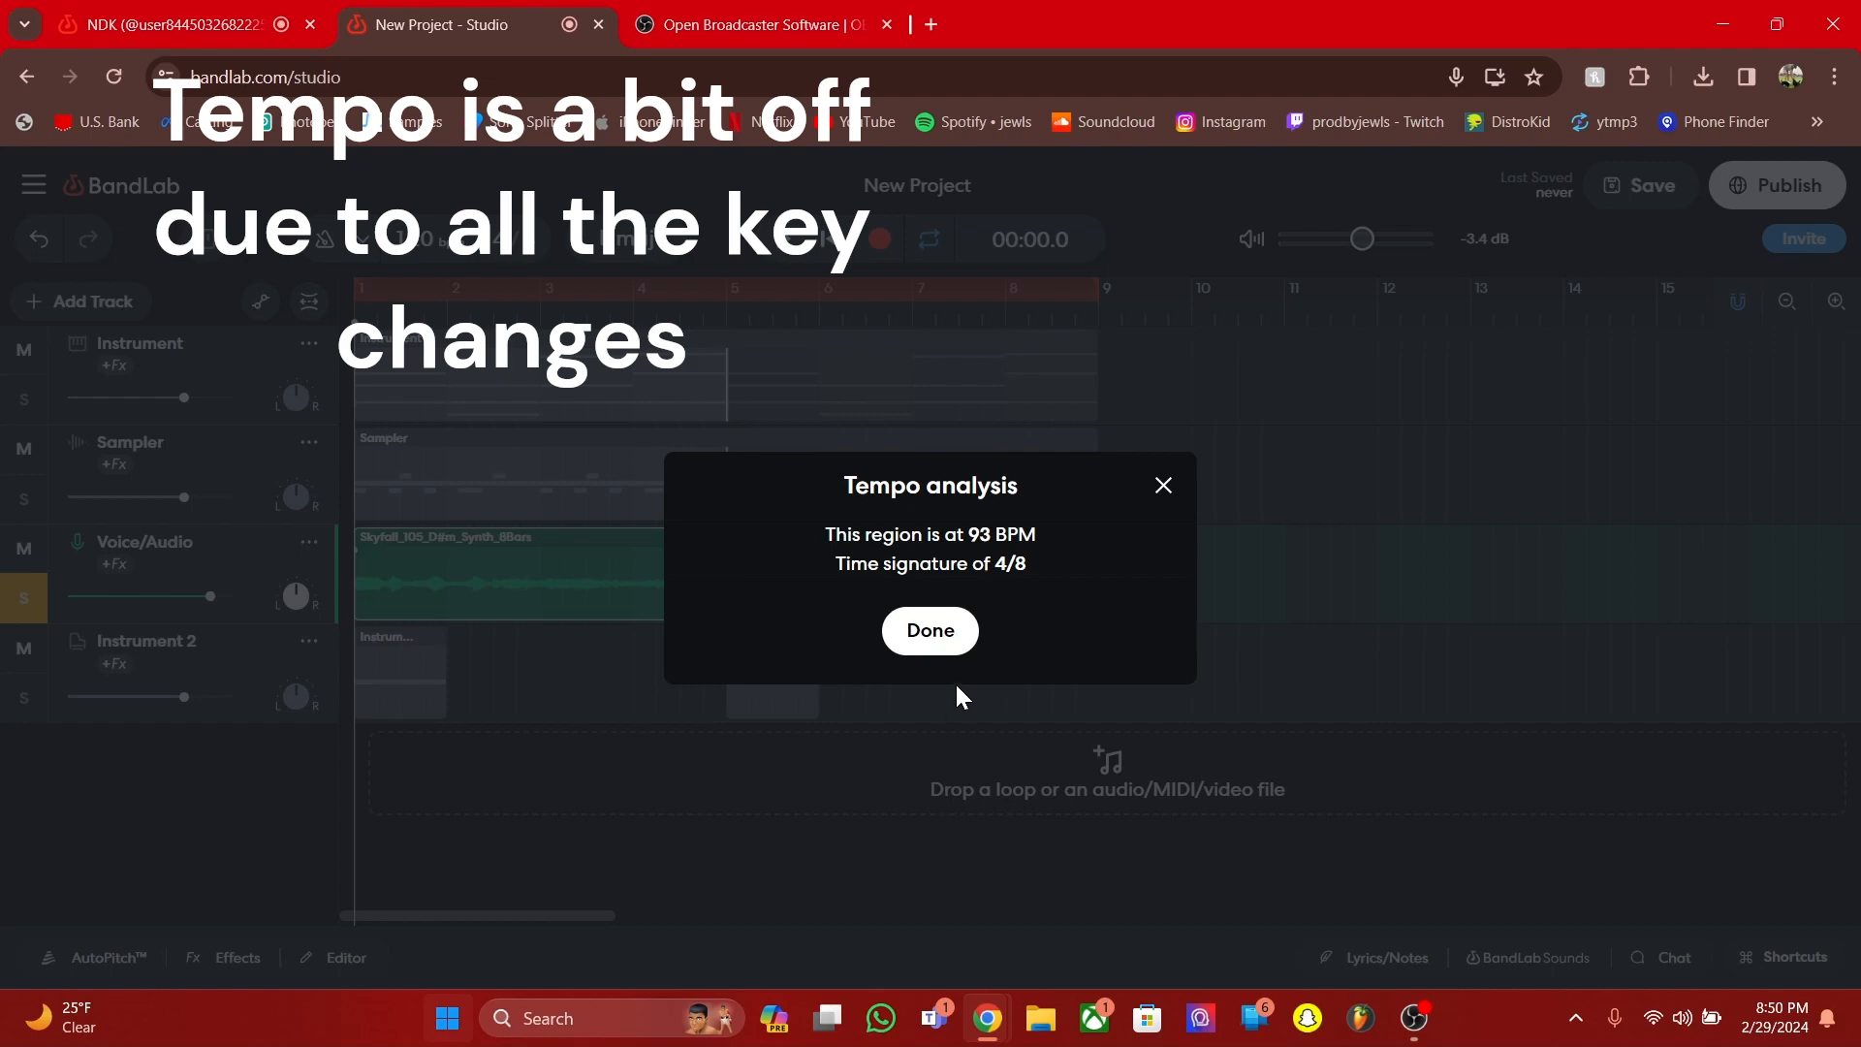
{"action": "left_click", "coordinate": [949, 631]}
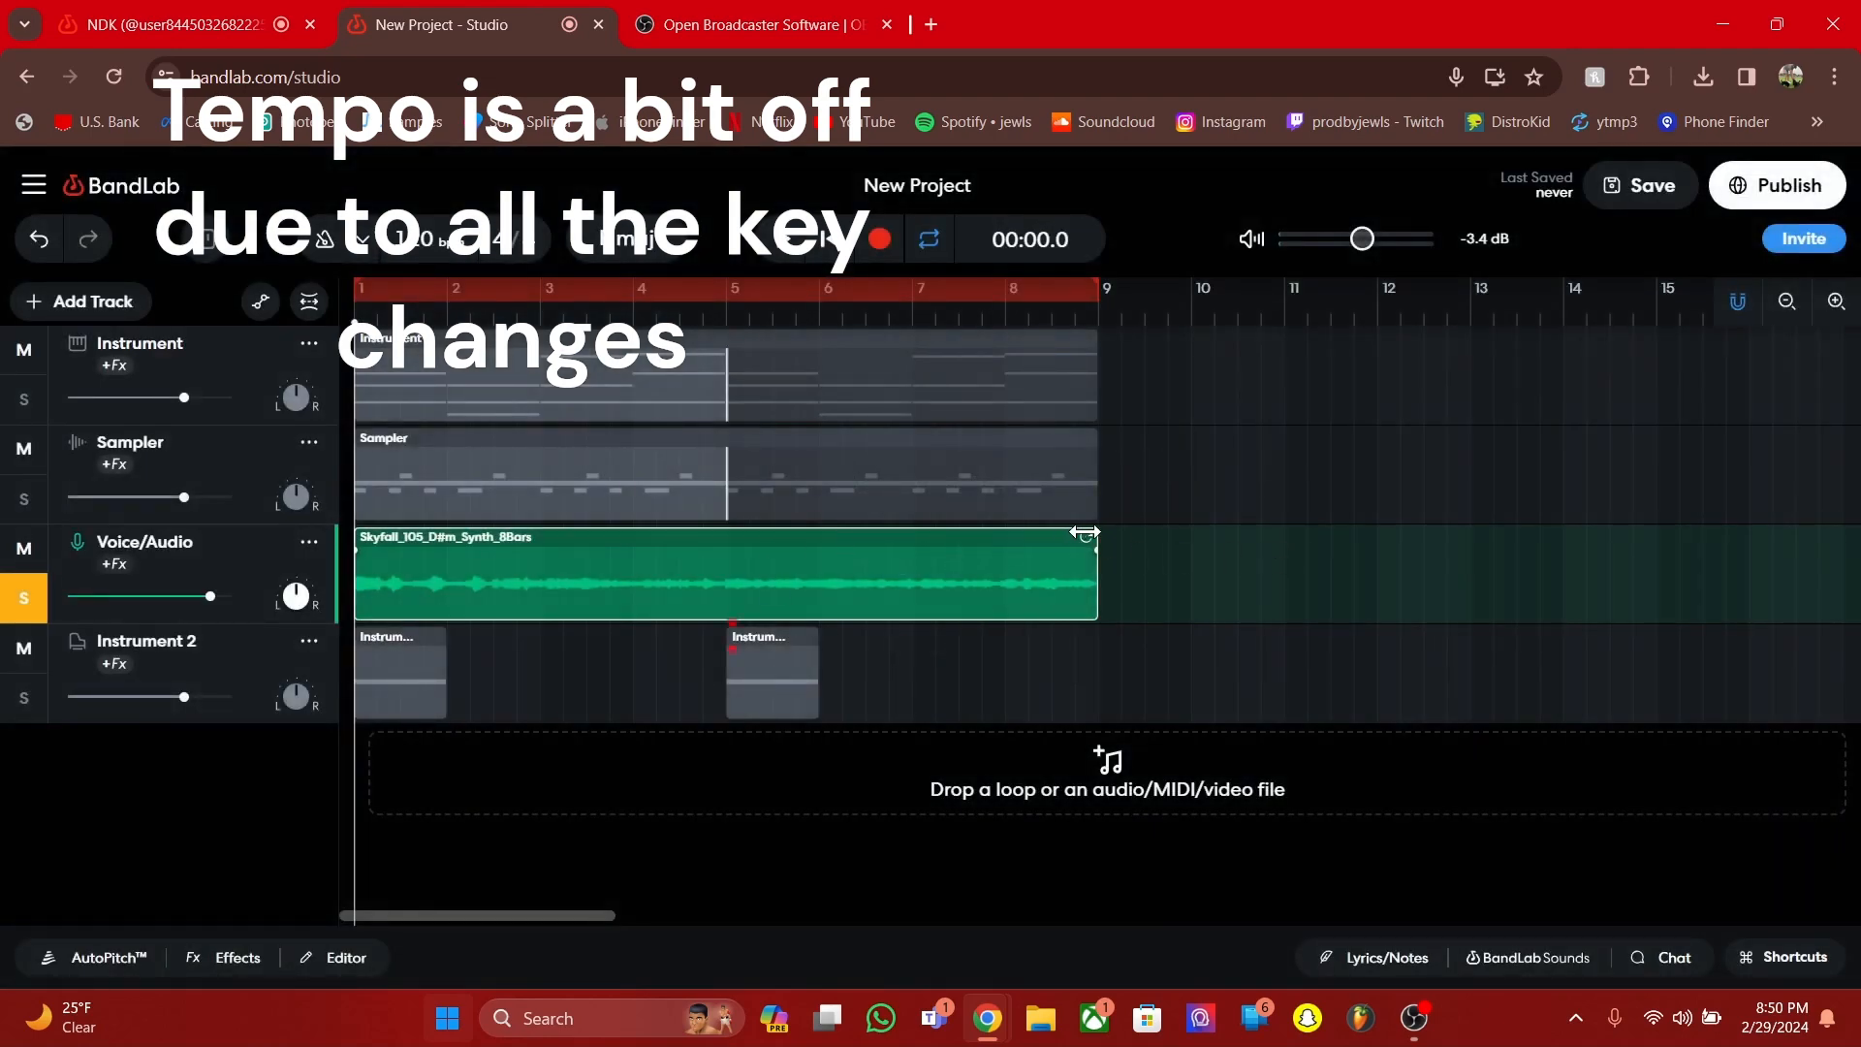
Extend the end of the Skyfall_105_D#m_Synth_8Bars region beyond bar 9 to about bar 9.75
{"action": "scroll", "coordinate": [1085, 531], "scroll_direction": "up", "scroll_amount": 6}
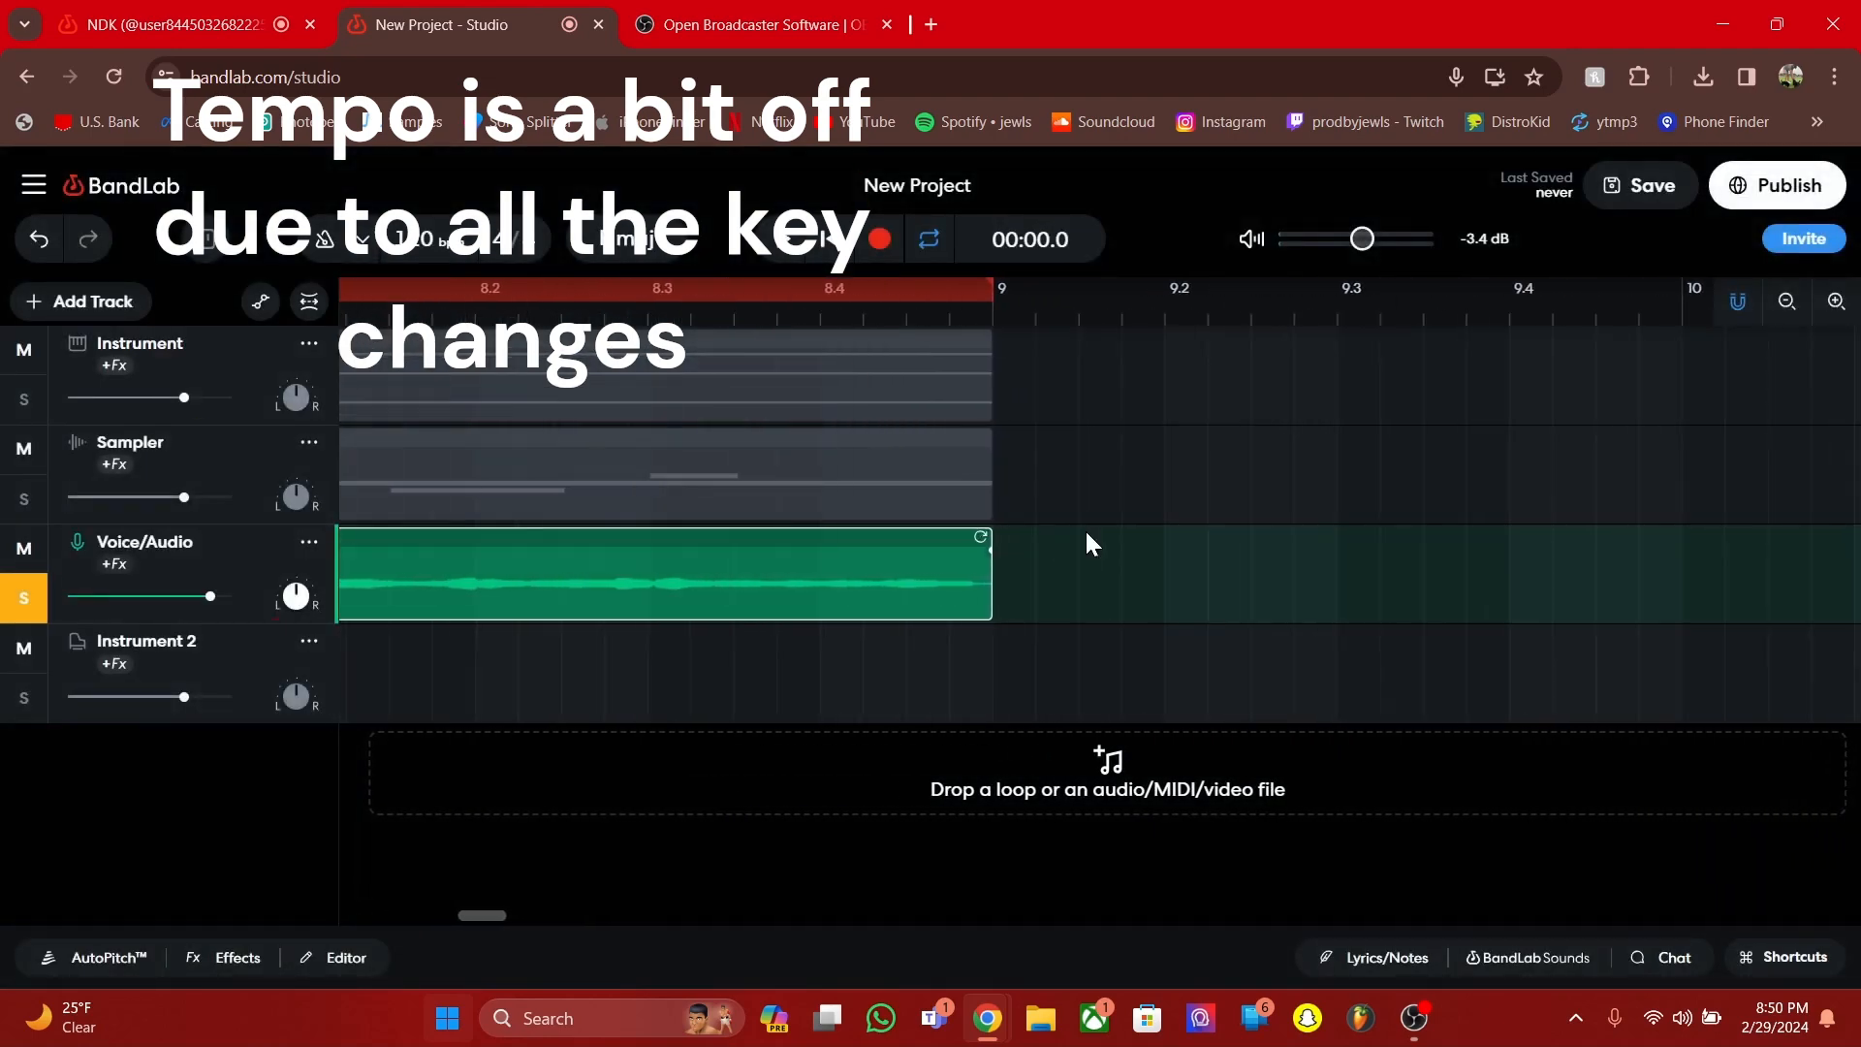
{"action": "scroll", "coordinate": [999, 631], "scroll_direction": "down", "scroll_amount": 6}
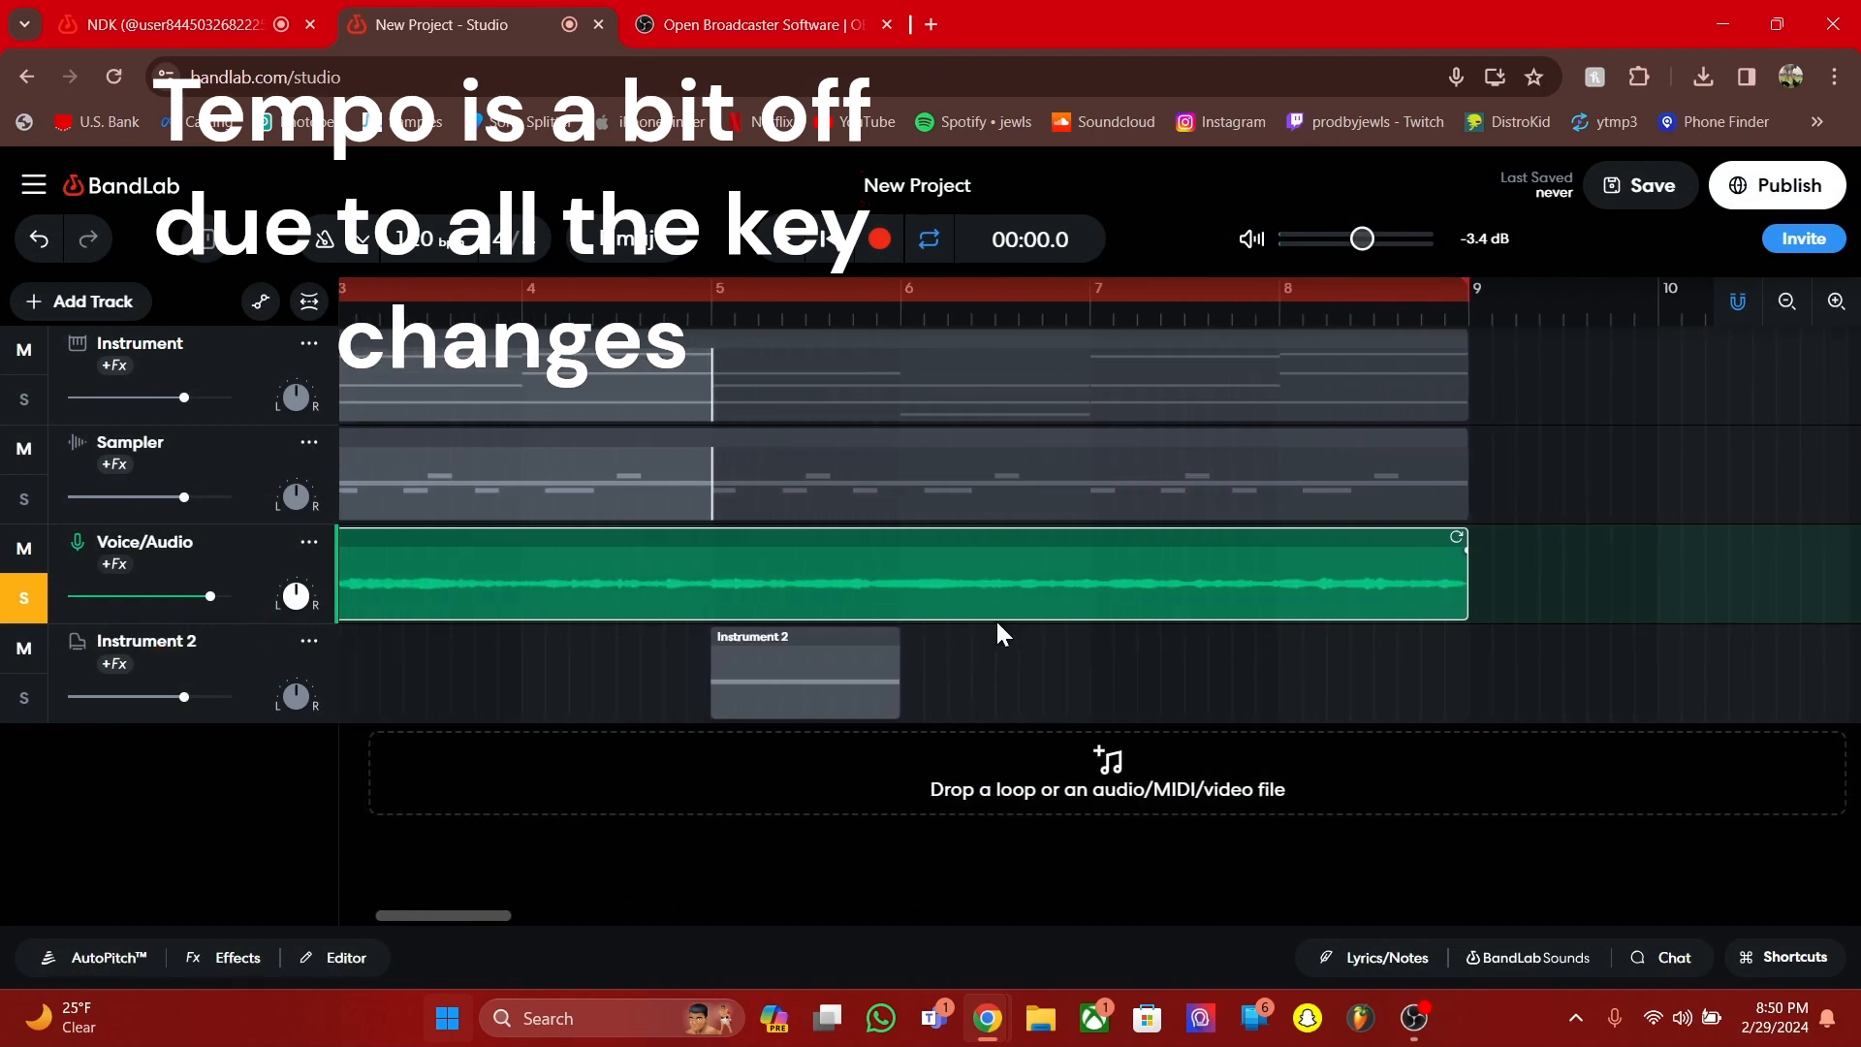
{"action": "scroll", "coordinate": [999, 631], "scroll_direction": "down", "scroll_amount": 3}
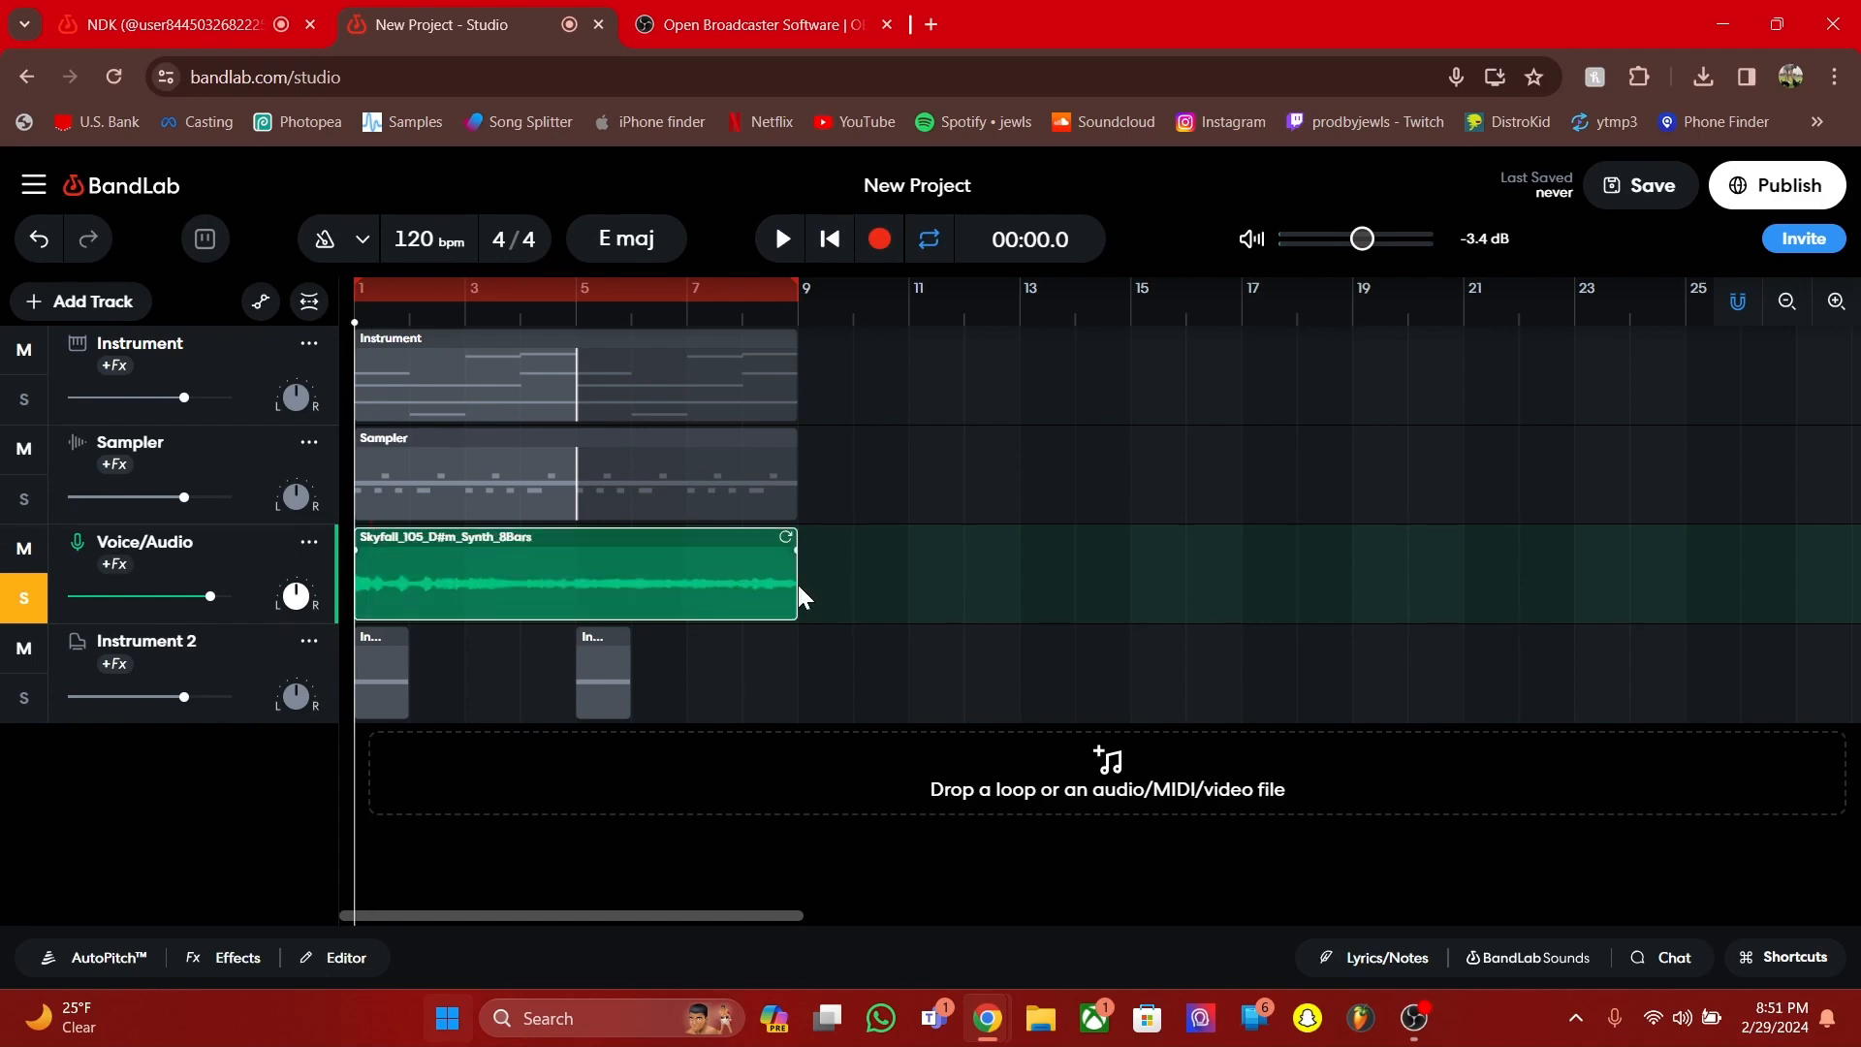
{"action": "left_click_drag", "start_coordinate": [797, 582], "coordinate": [839, 582]}
Remove the solo from Voice/Audio and play the project from the start with the cycle over bars 1 to 9 turned off
{"action": "left_click", "coordinate": [24, 601]}
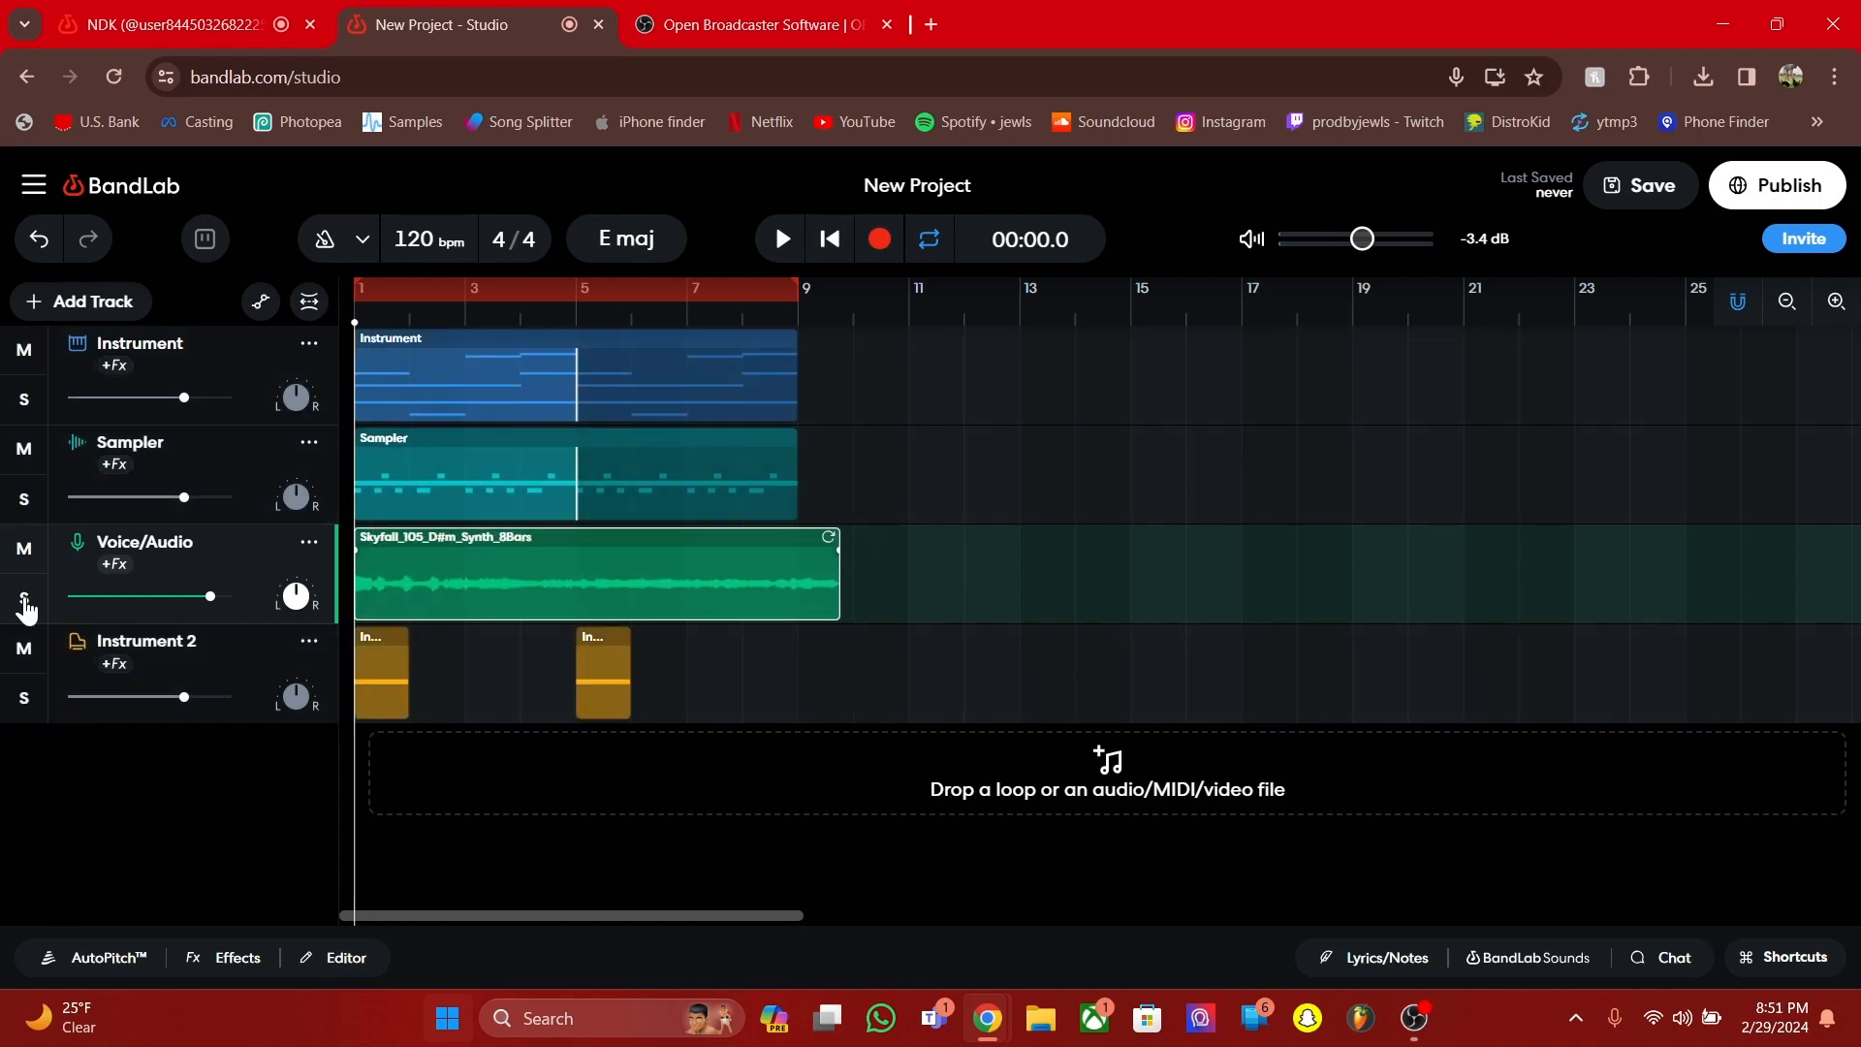
{"action": "left_click", "coordinate": [728, 292]}
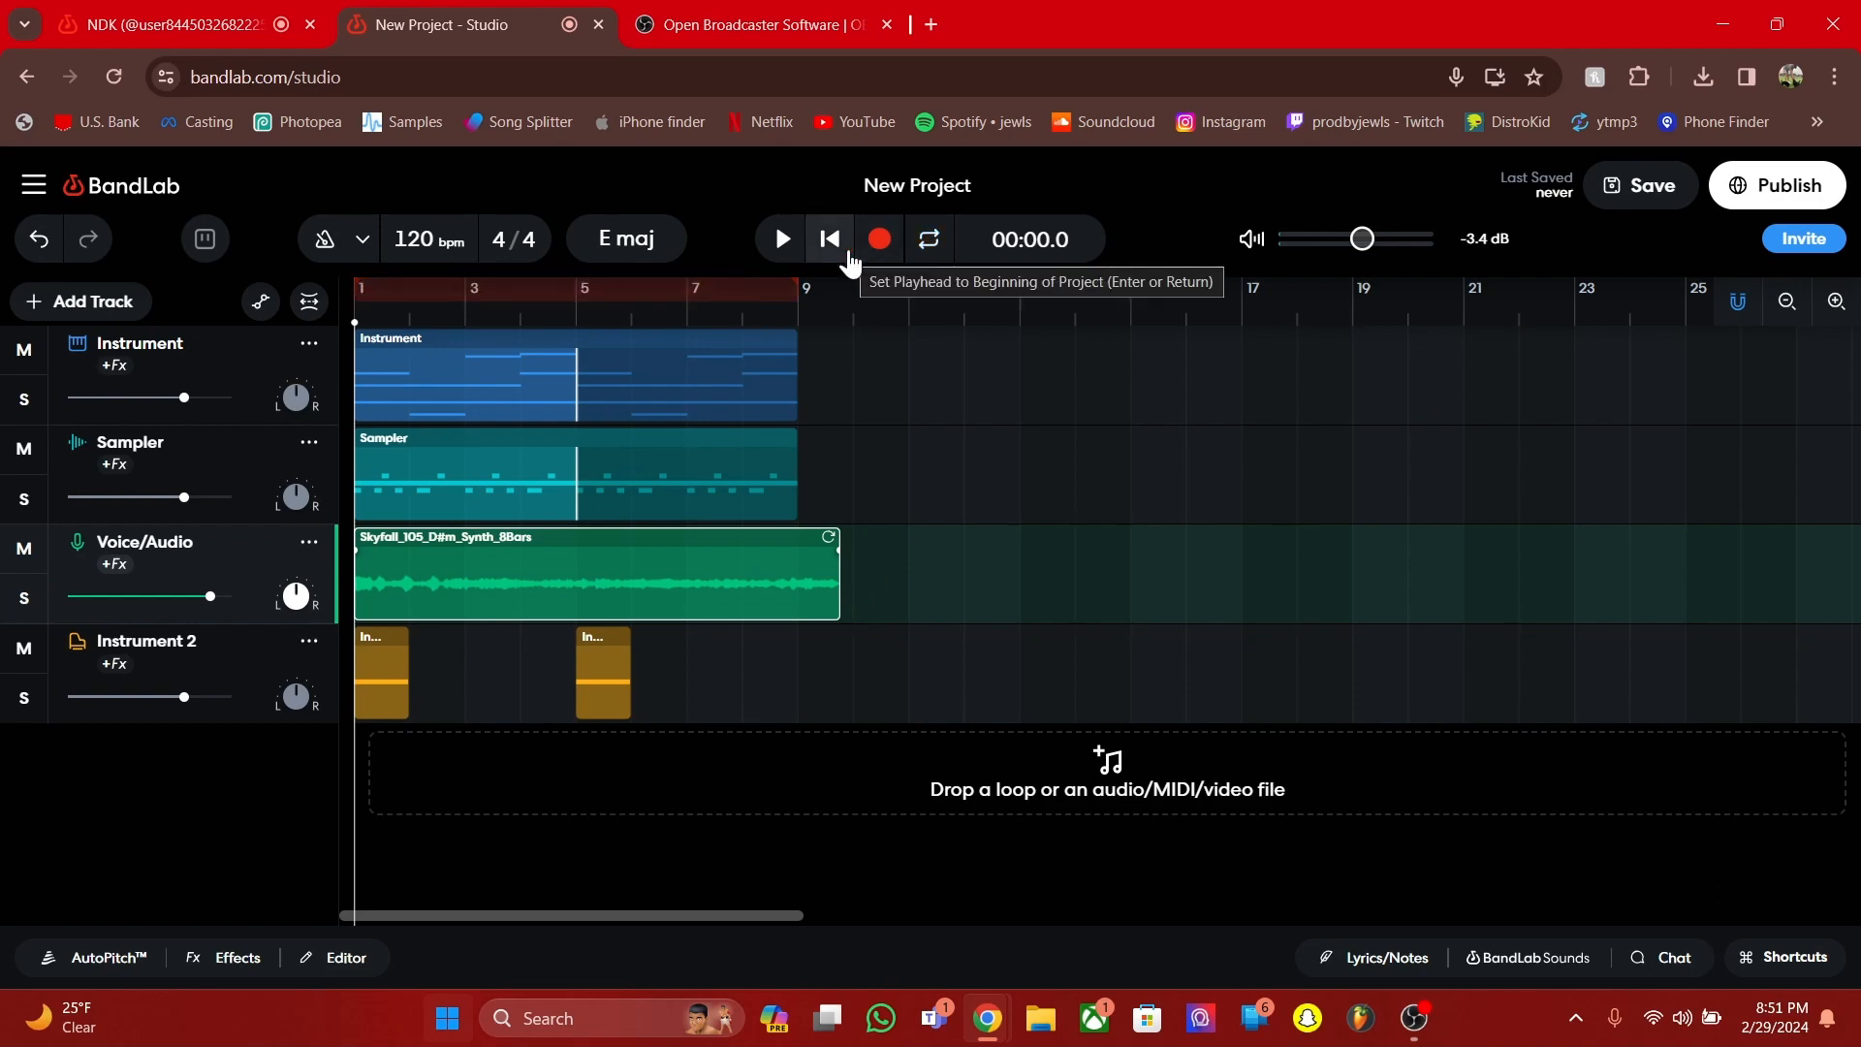
{"action": "key", "text": "space"}
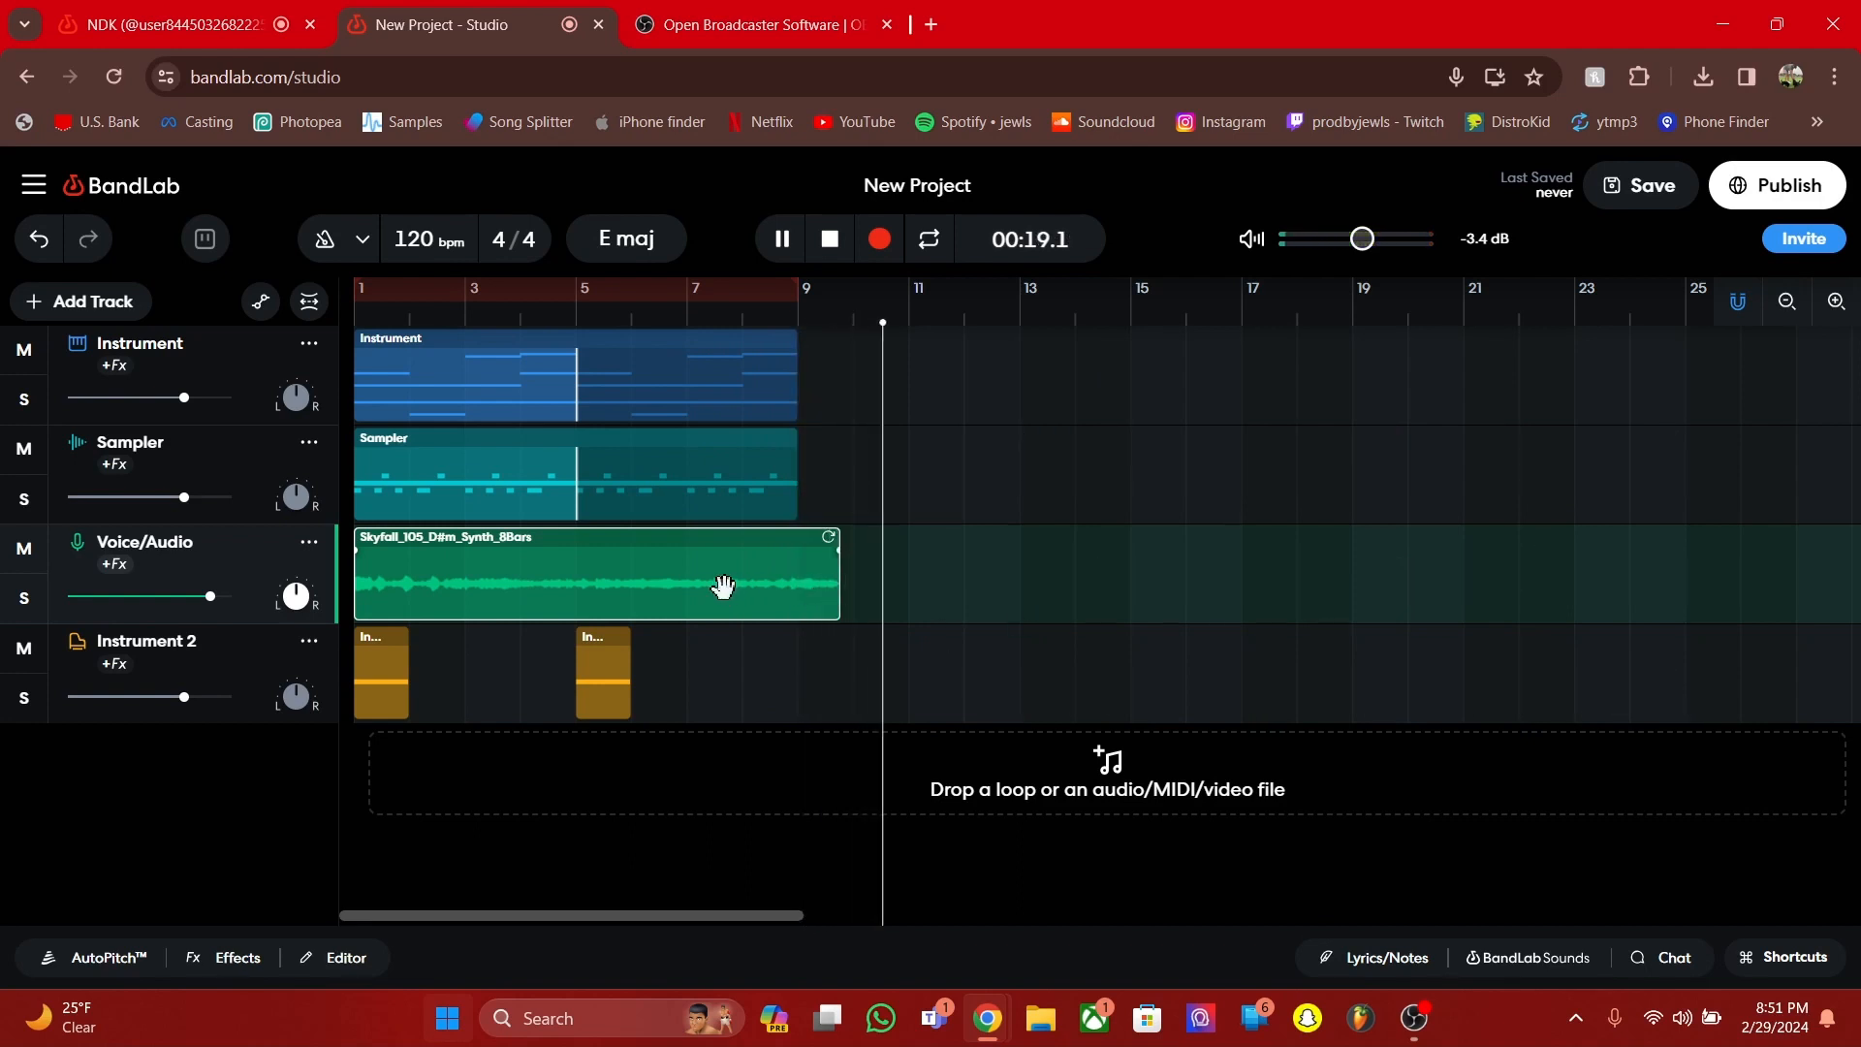
Undo the extension of the Voice/Audio region and stop playback
{"action": "key", "text": "ctrl+z"}
{"action": "key", "text": "space"}
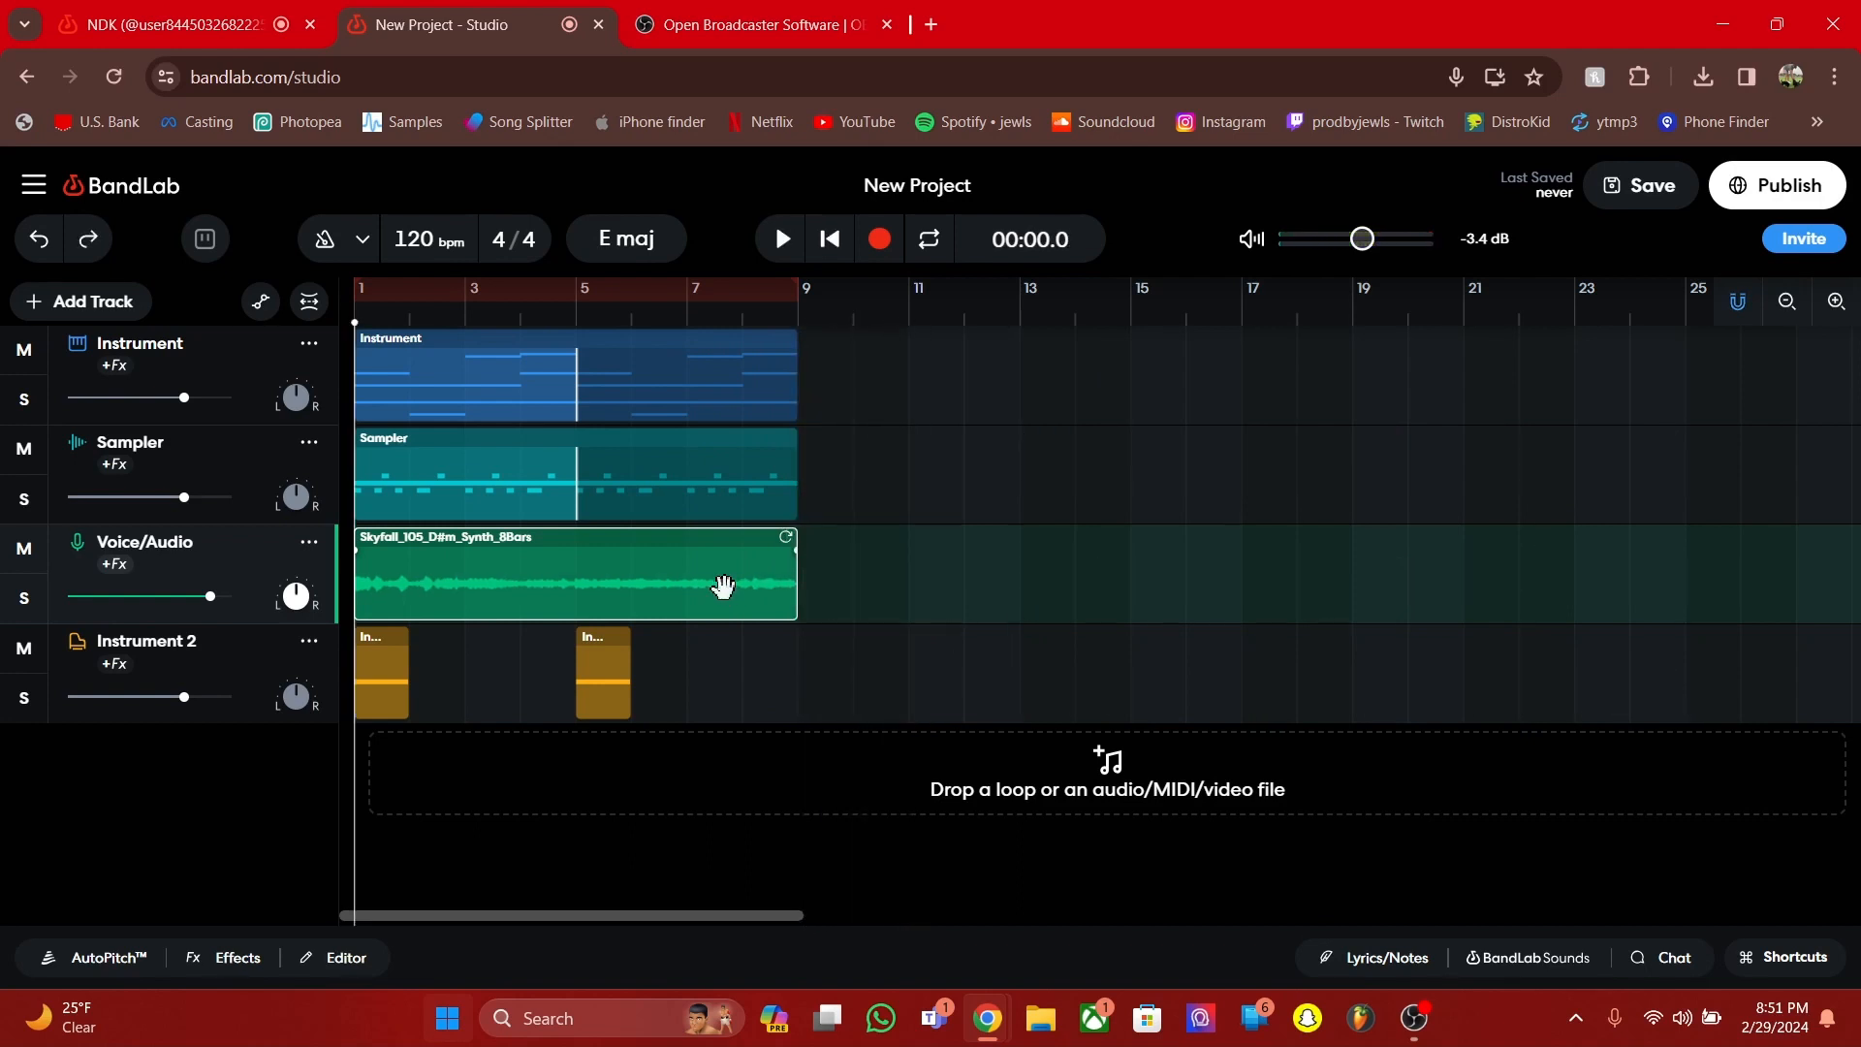
Play the opening bars, turn on the cycle over bars 1 to 9 and return the playhead to the start
{"action": "key", "text": "space"}
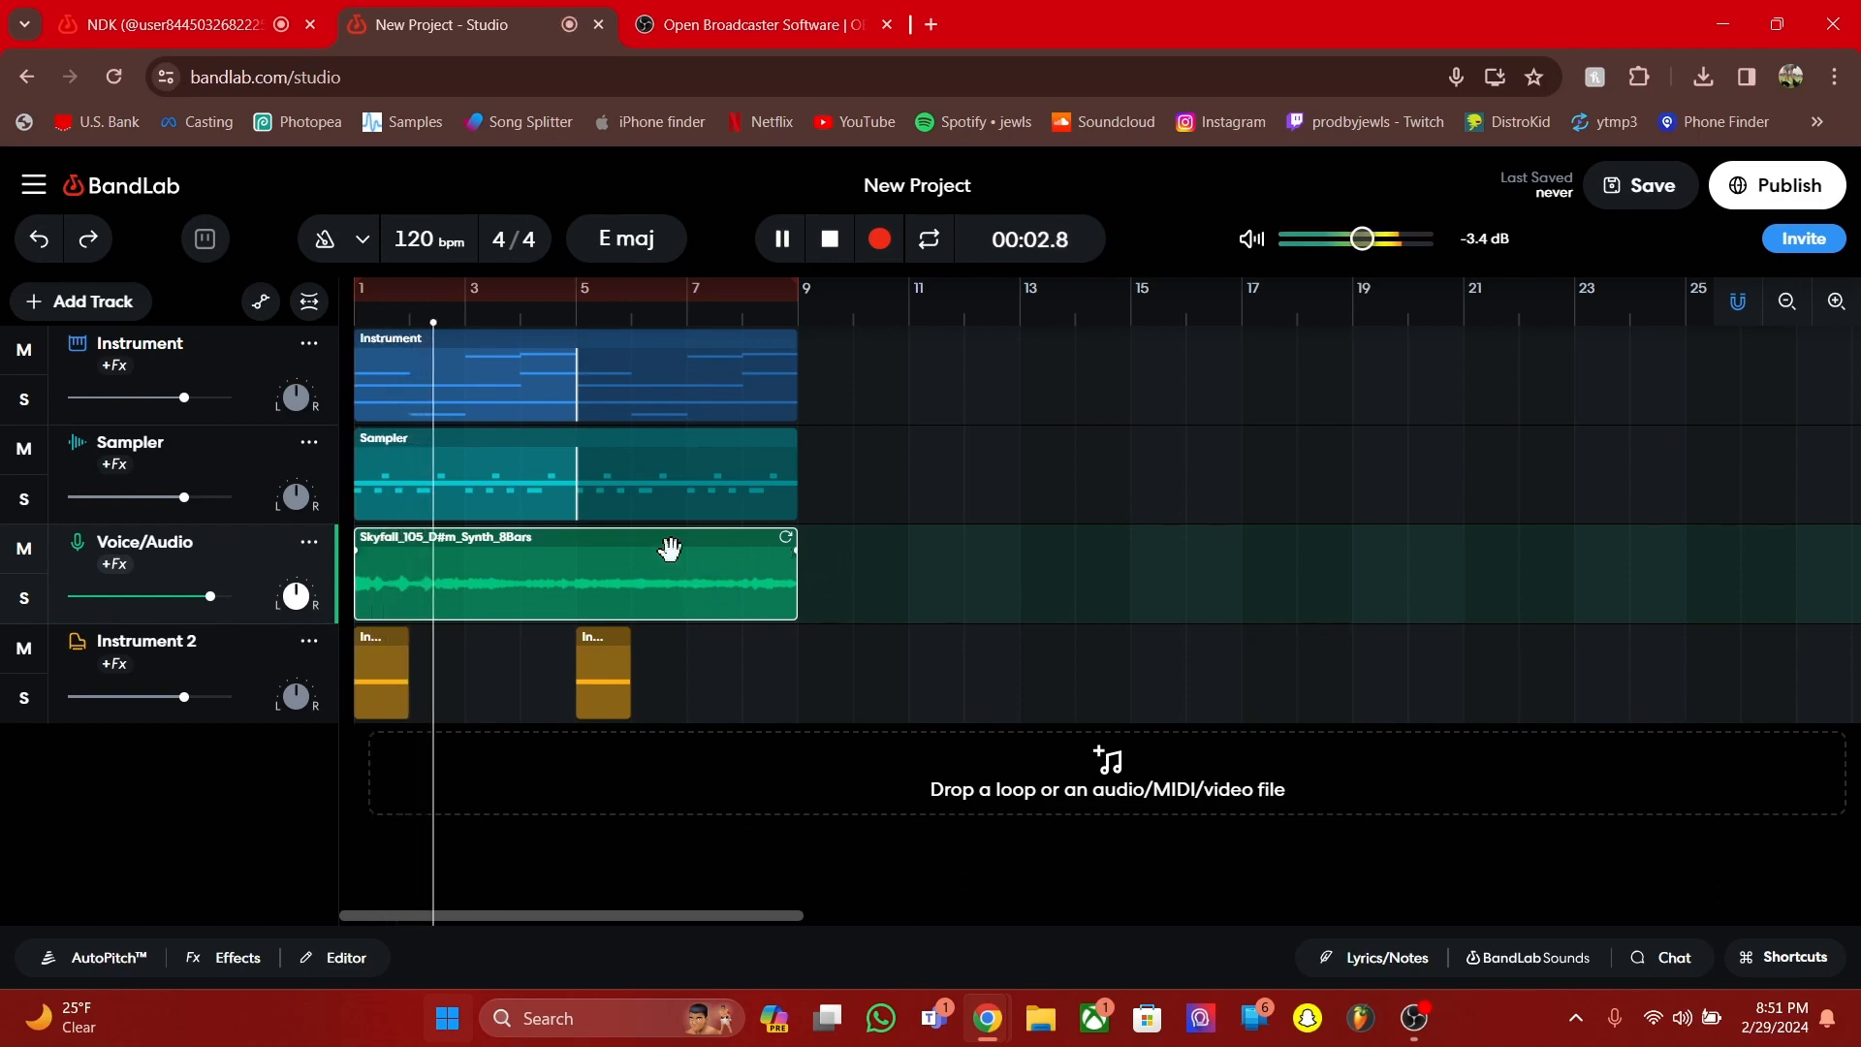
{"action": "key", "text": "space"}
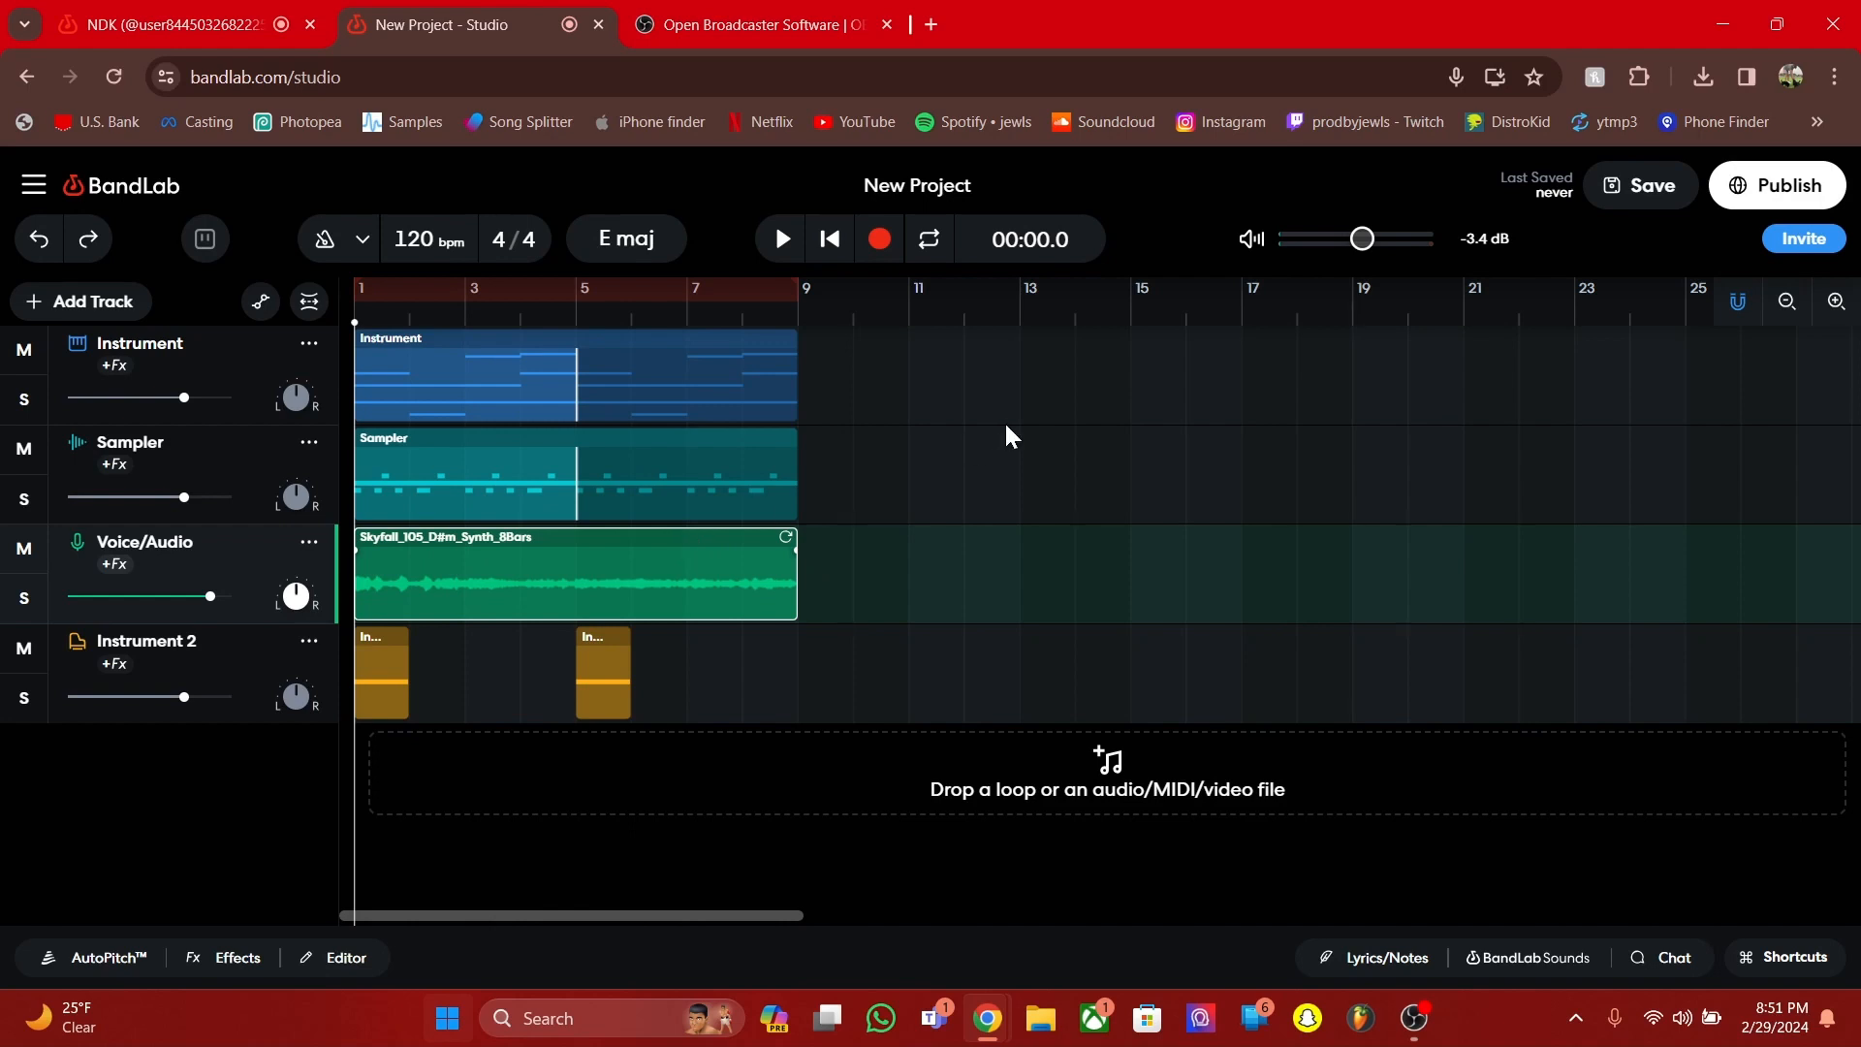
{"action": "left_click", "coordinate": [781, 407]}
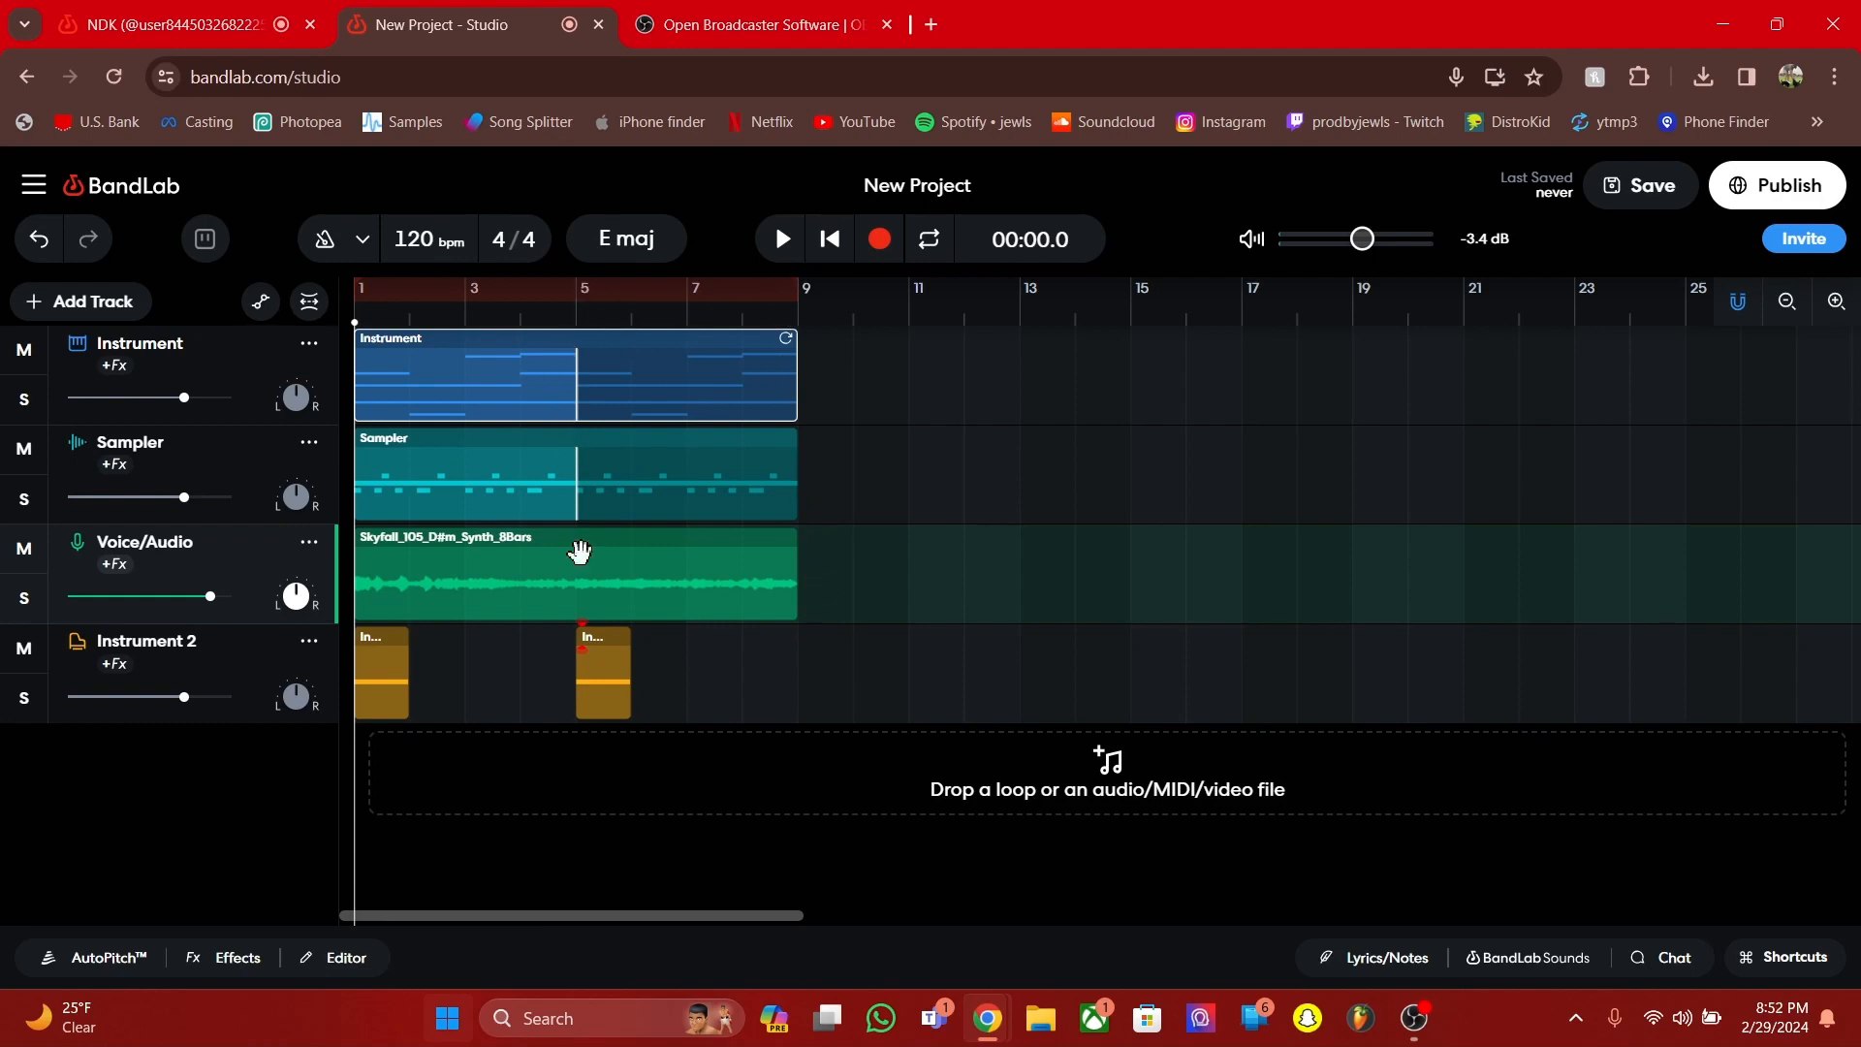
{"action": "scroll", "coordinate": [473, 453], "scroll_direction": "up", "scroll_amount": 3}
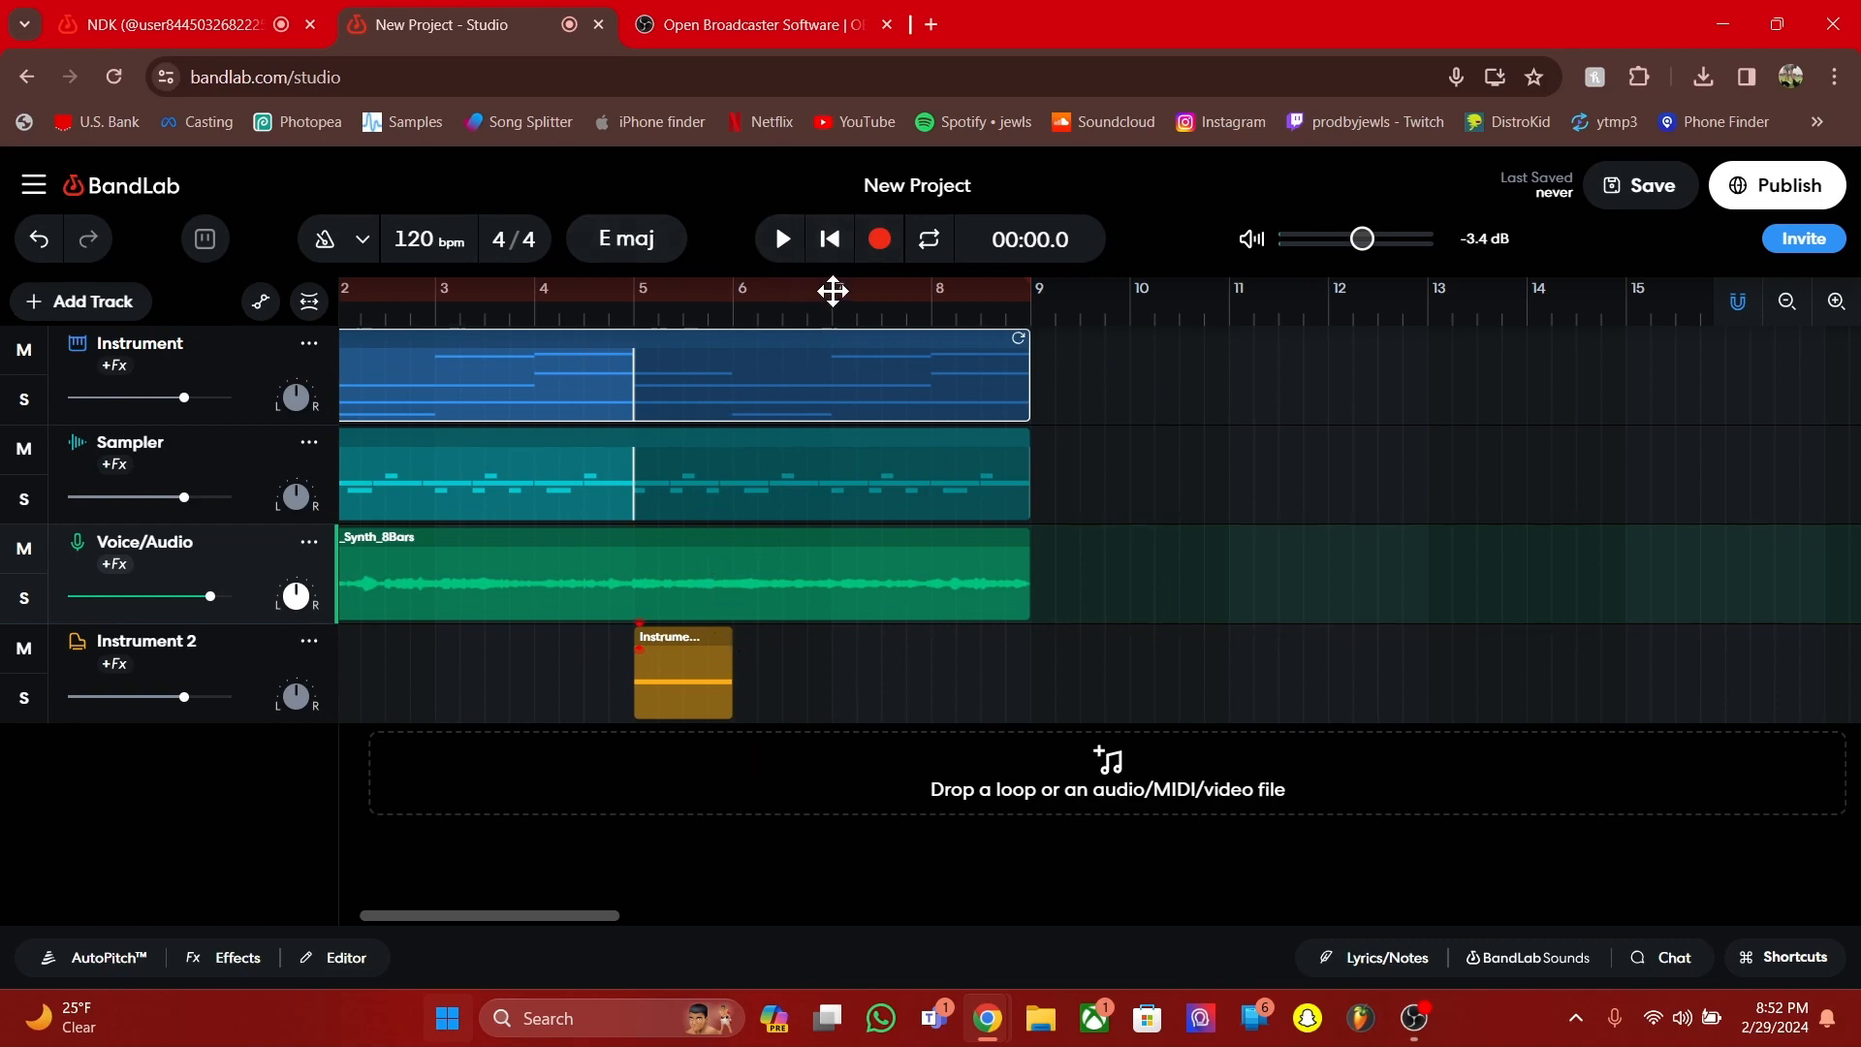
{"action": "left_click", "coordinate": [888, 284]}
{"action": "left_click", "coordinate": [829, 238]}
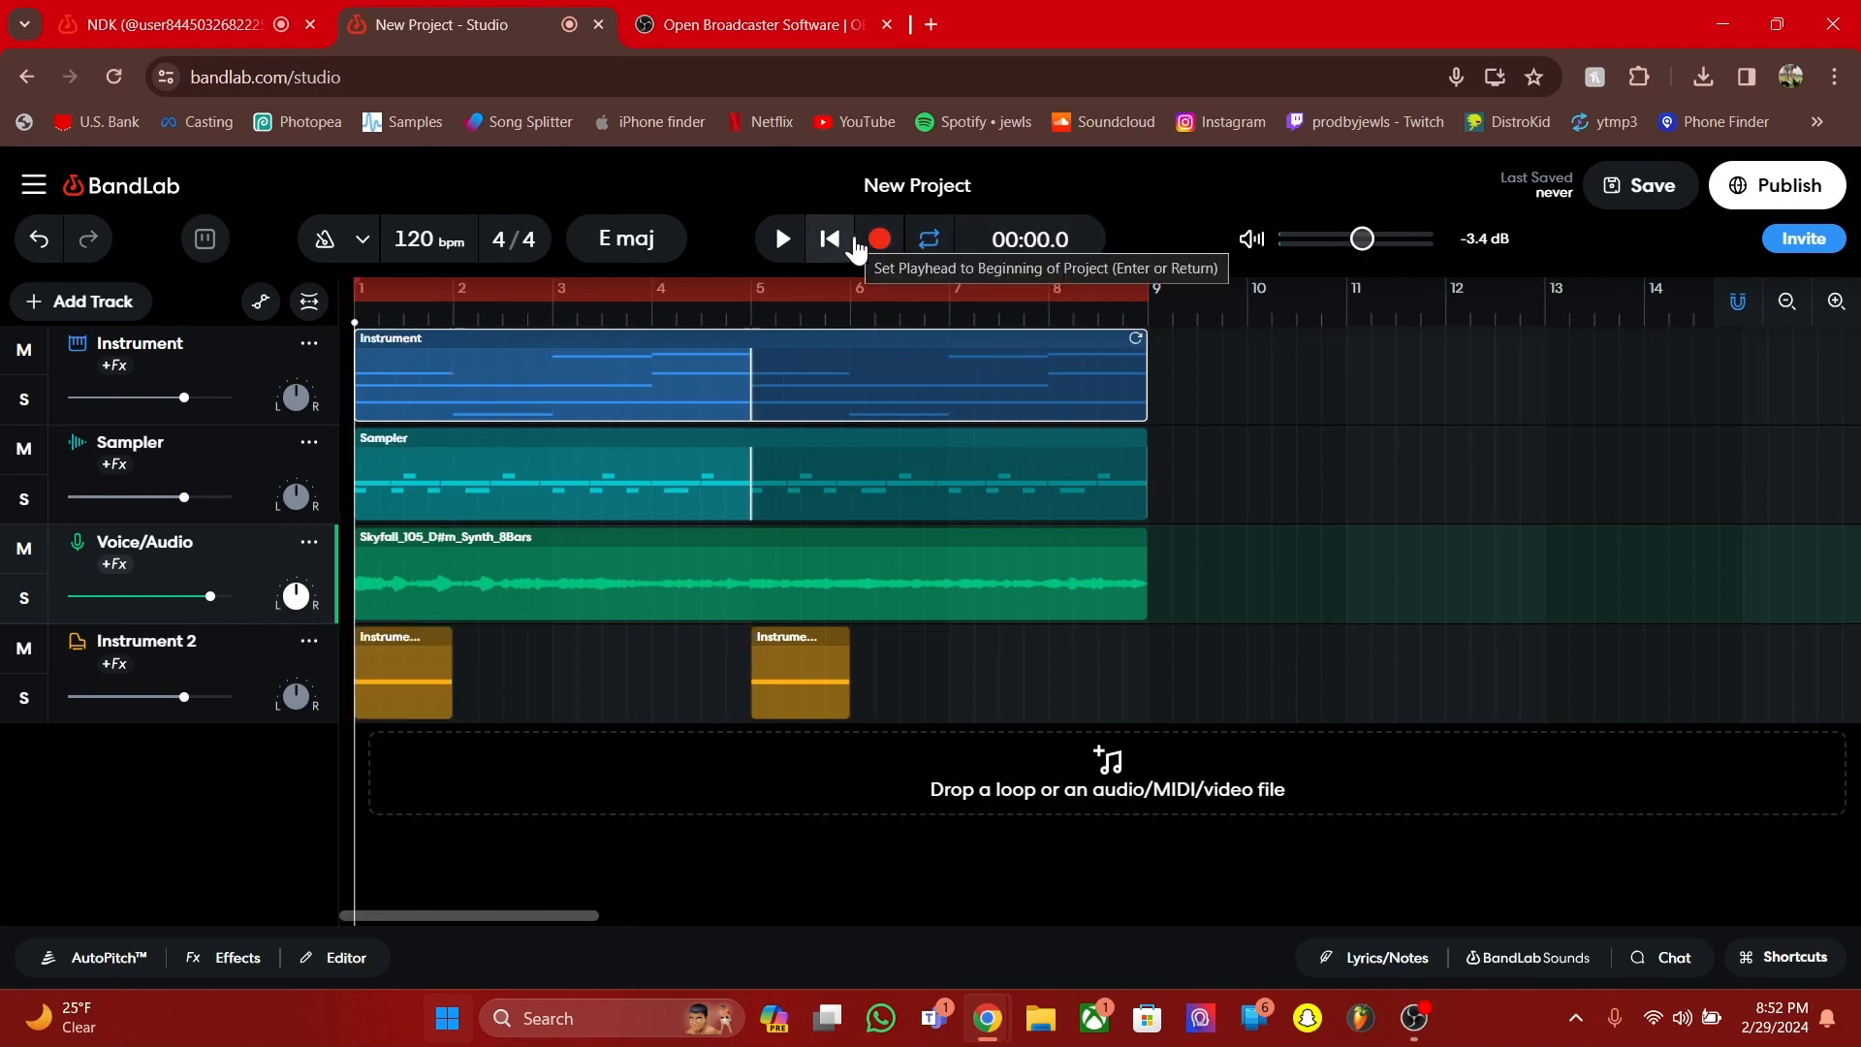
Open the Voice/Audio track's effects and add the Filter Echo + effect
{"action": "left_click", "coordinate": [682, 604]}
{"action": "double_click", "coordinate": [681, 604]}
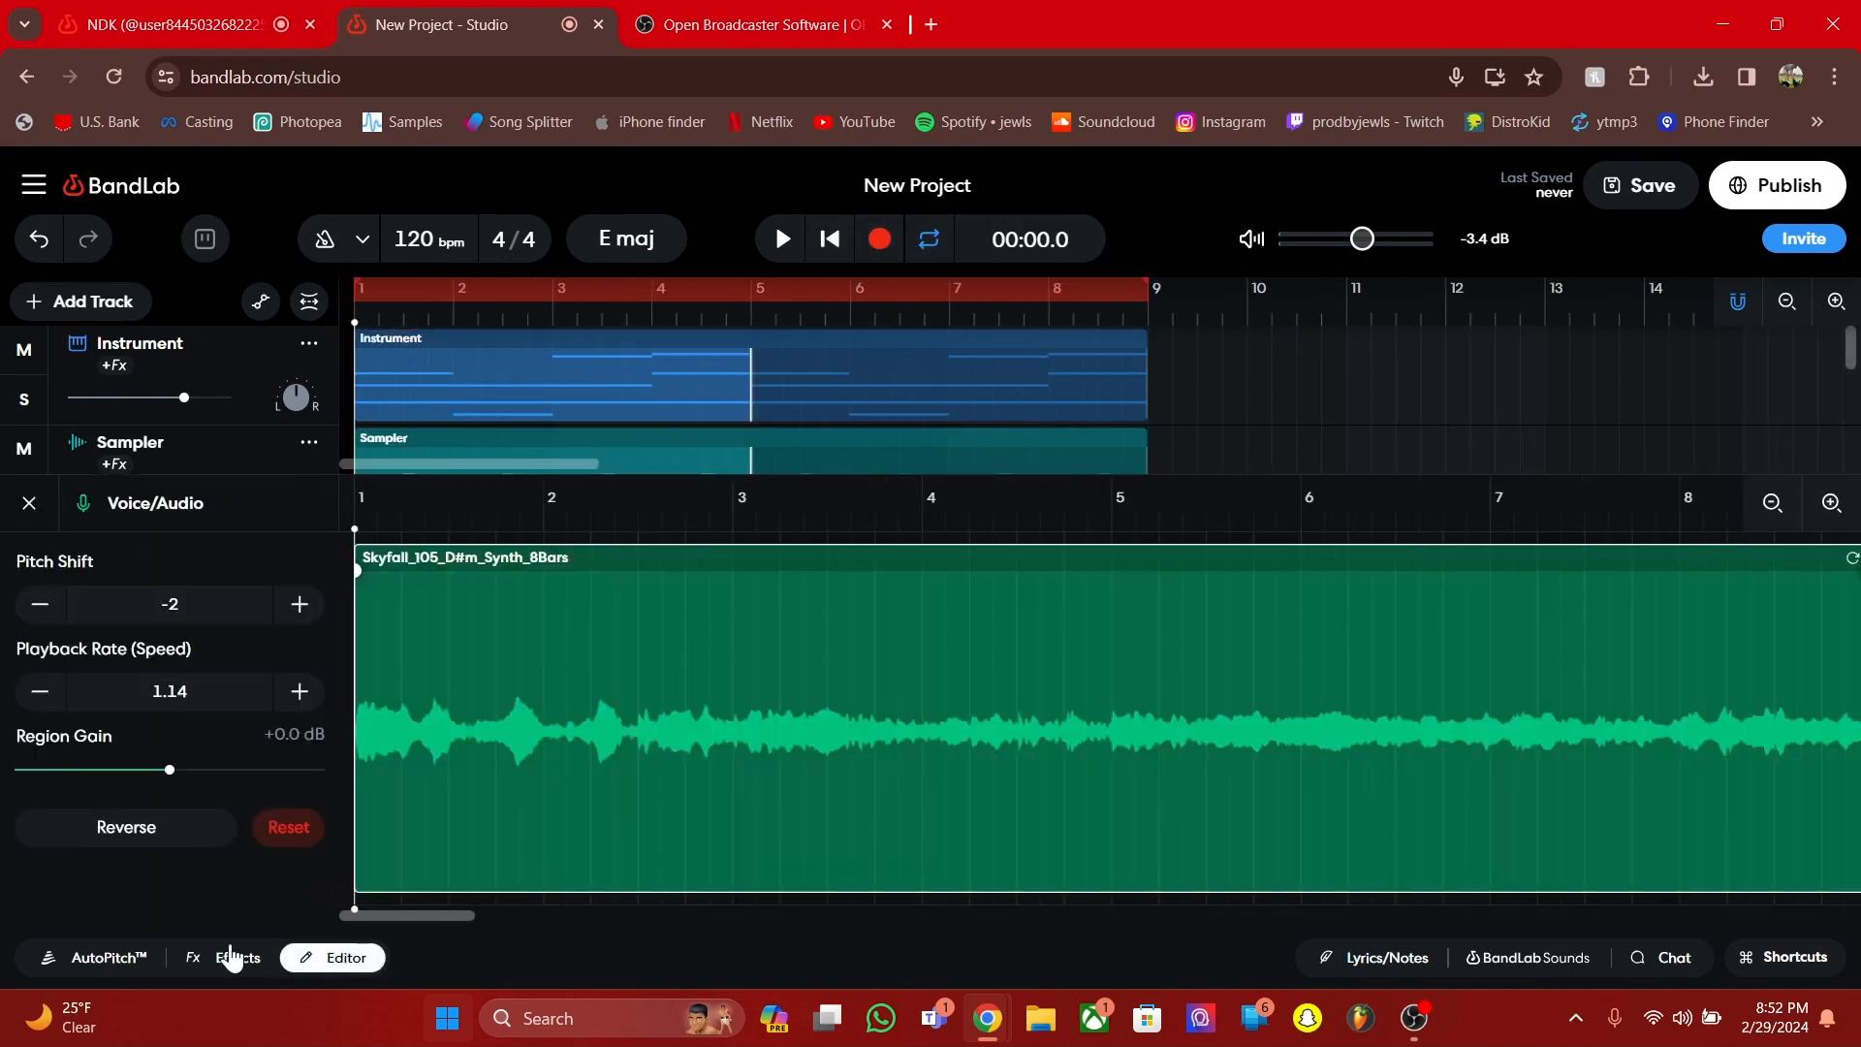
{"action": "left_click", "coordinate": [240, 960]}
{"action": "left_click", "coordinate": [498, 725]}
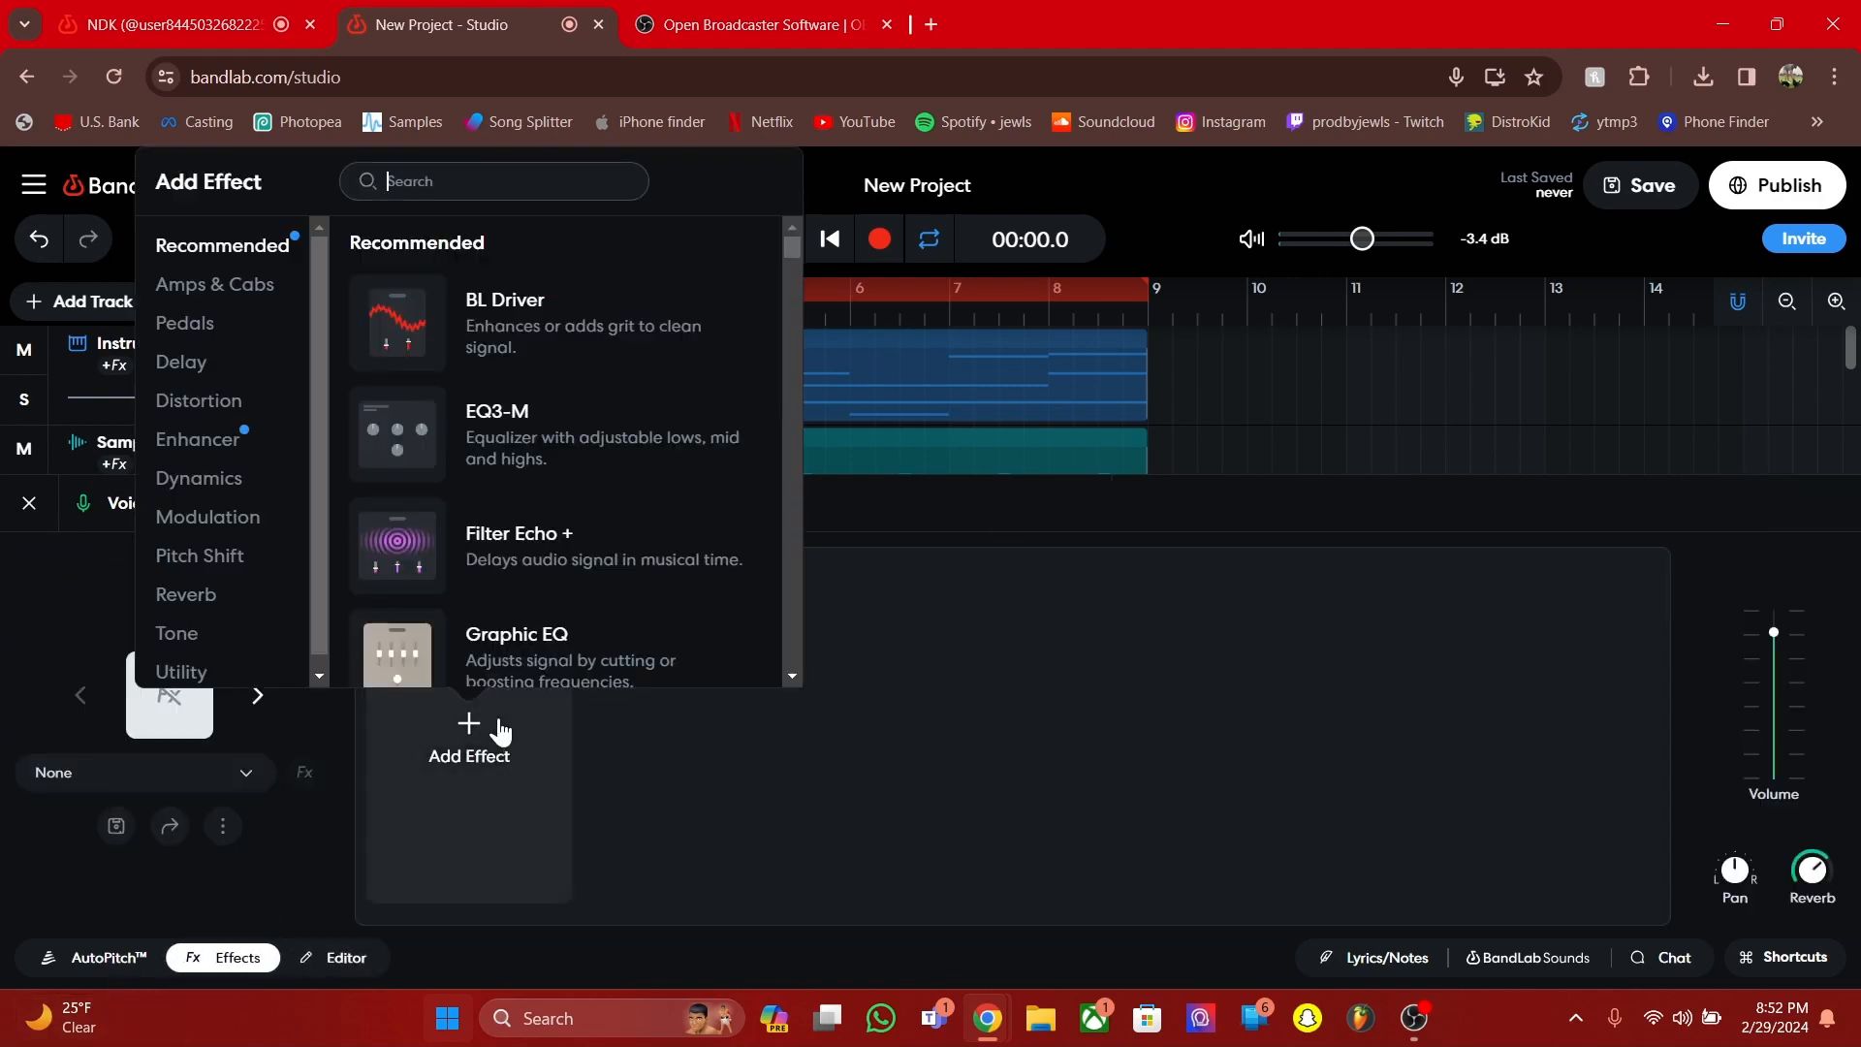
{"action": "scroll", "coordinate": [457, 420], "scroll_direction": "down", "scroll_amount": 2}
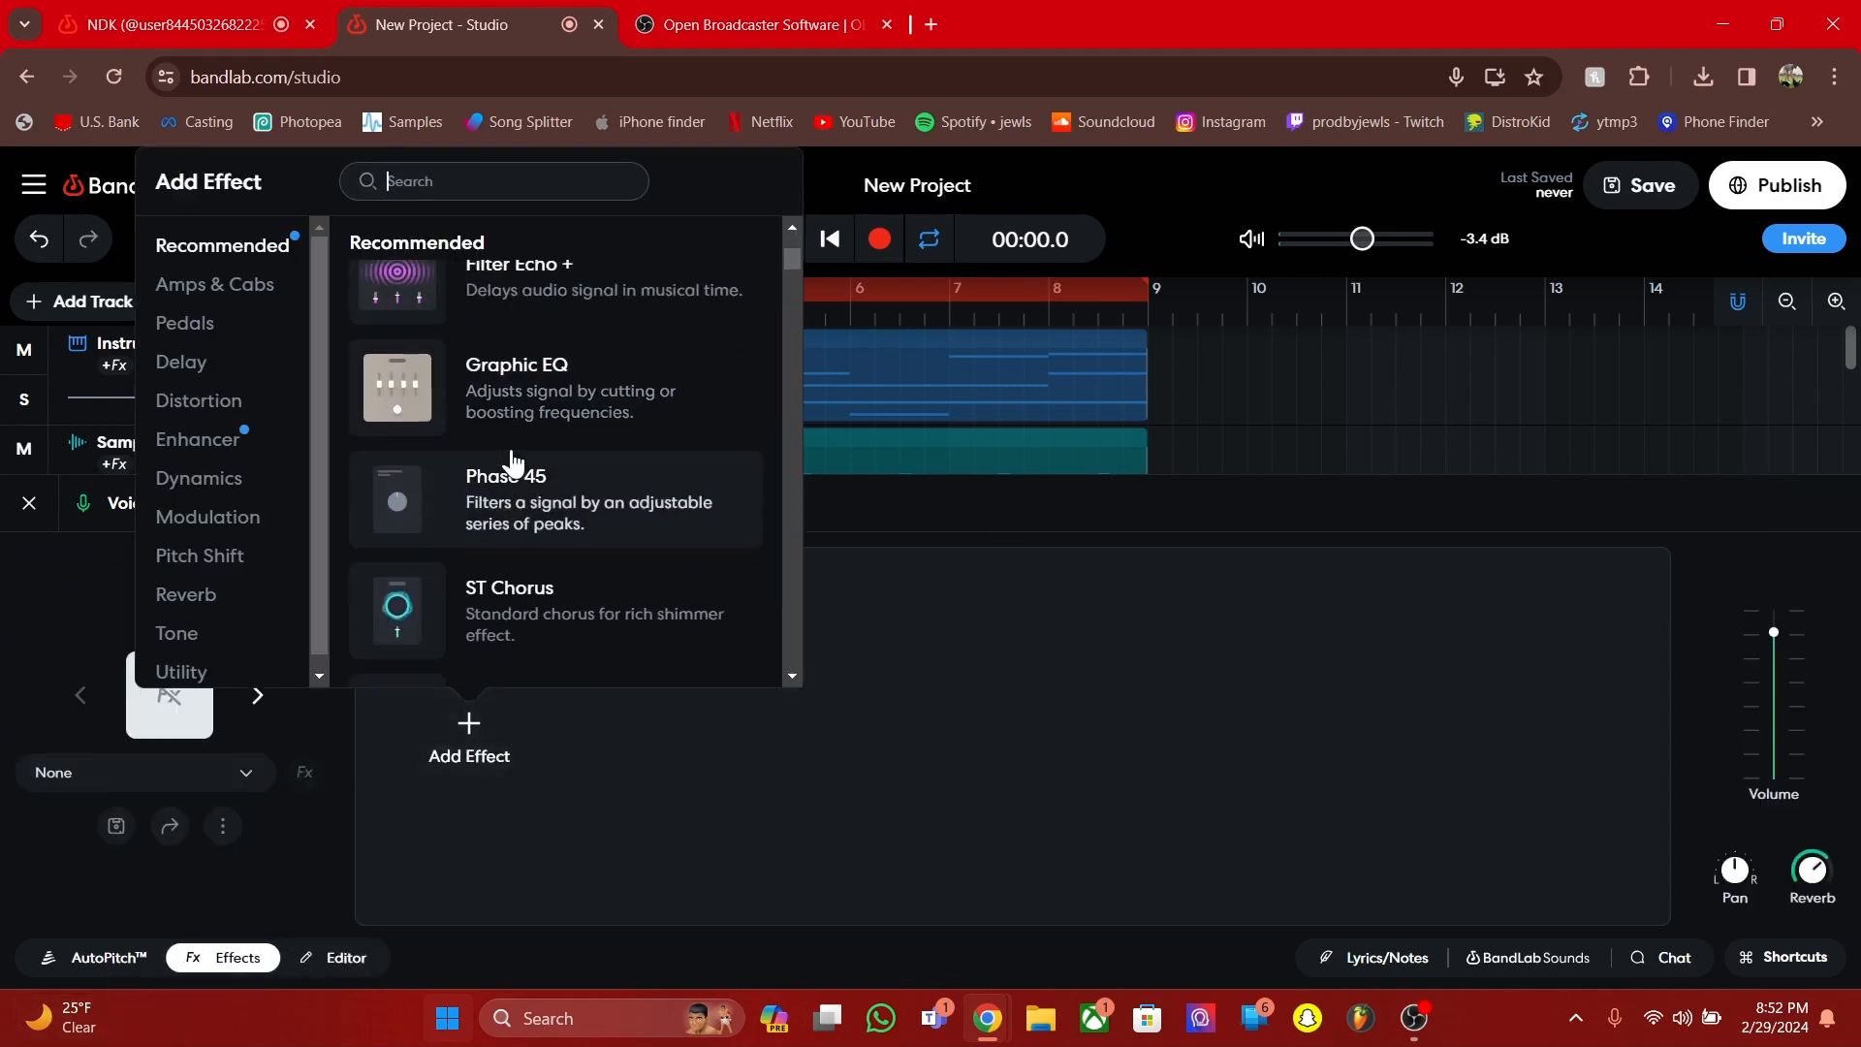
{"action": "scroll", "coordinate": [484, 474], "scroll_direction": "up", "scroll_amount": 1}
{"action": "left_click", "coordinate": [485, 426]}
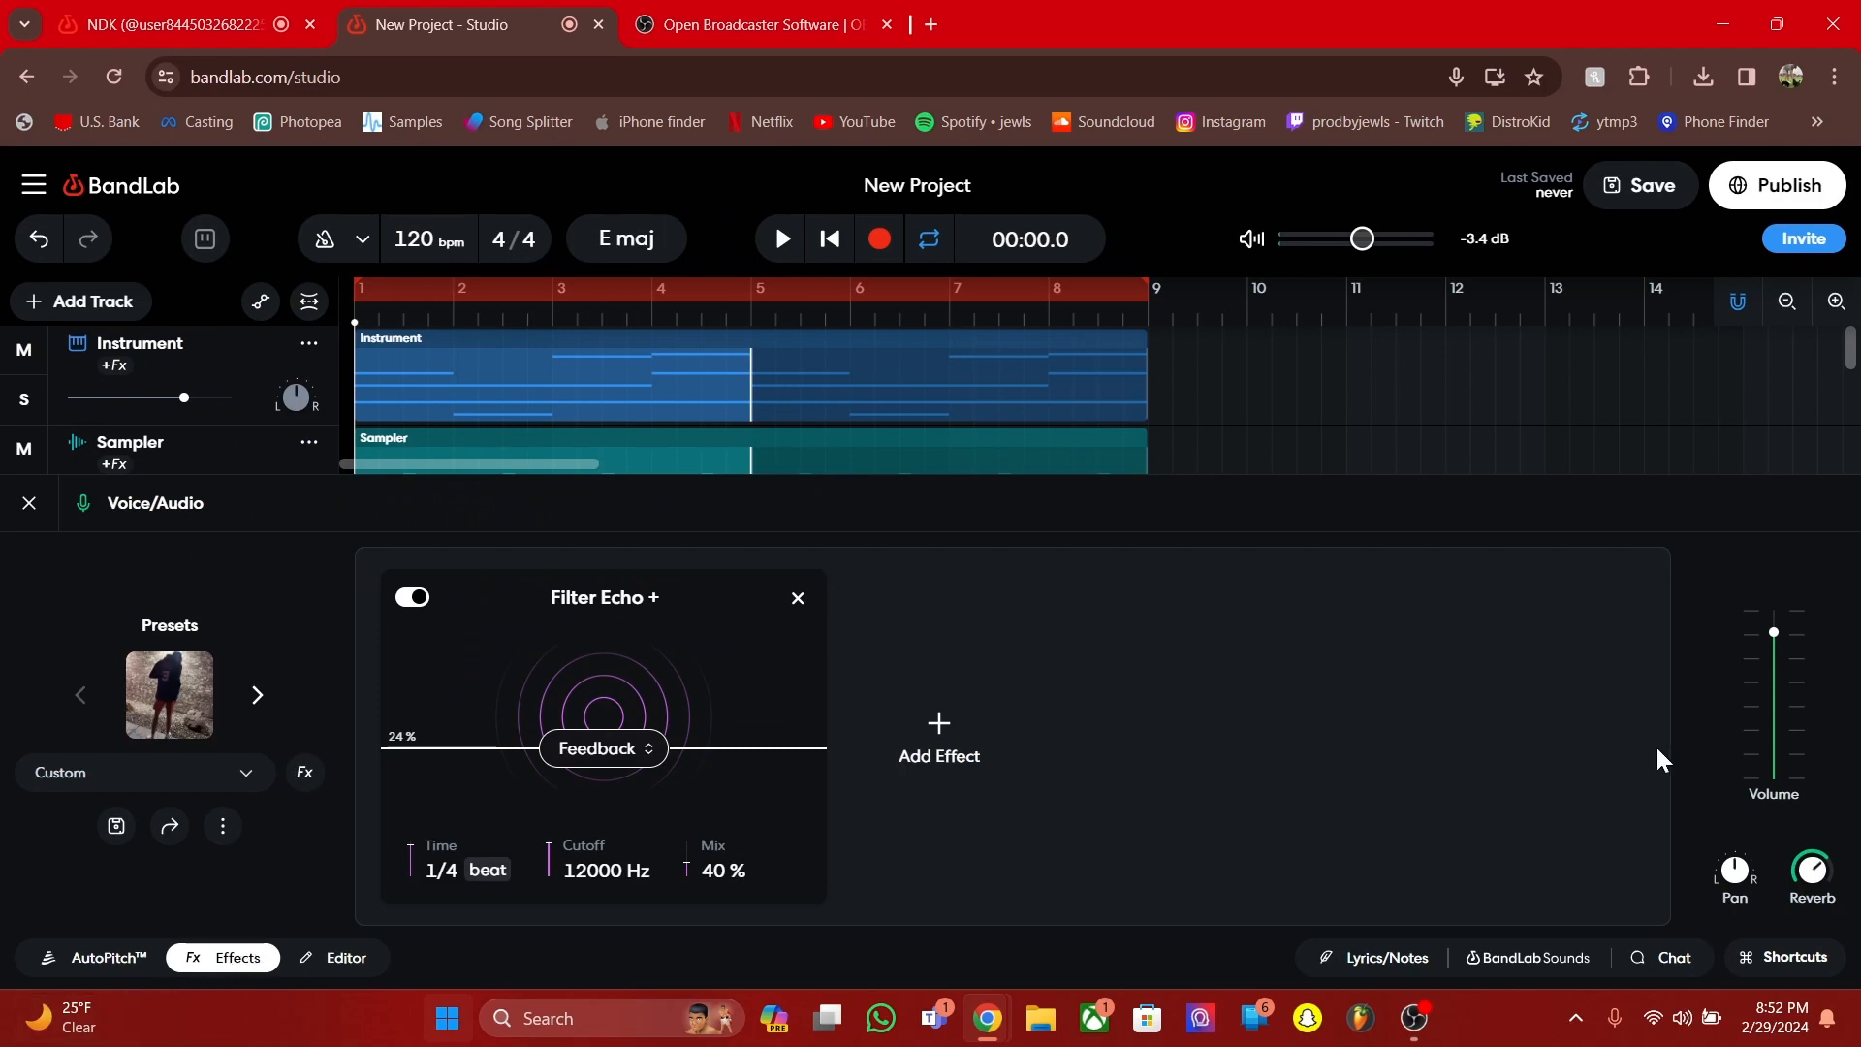
Turn the Voice/Audio track's reverb all the way down
{"action": "left_click_drag", "start_coordinate": [1811, 869], "coordinate": [1658, 282]}
{"action": "left_click_drag", "start_coordinate": [1800, 882], "coordinate": [1849, 1040]}
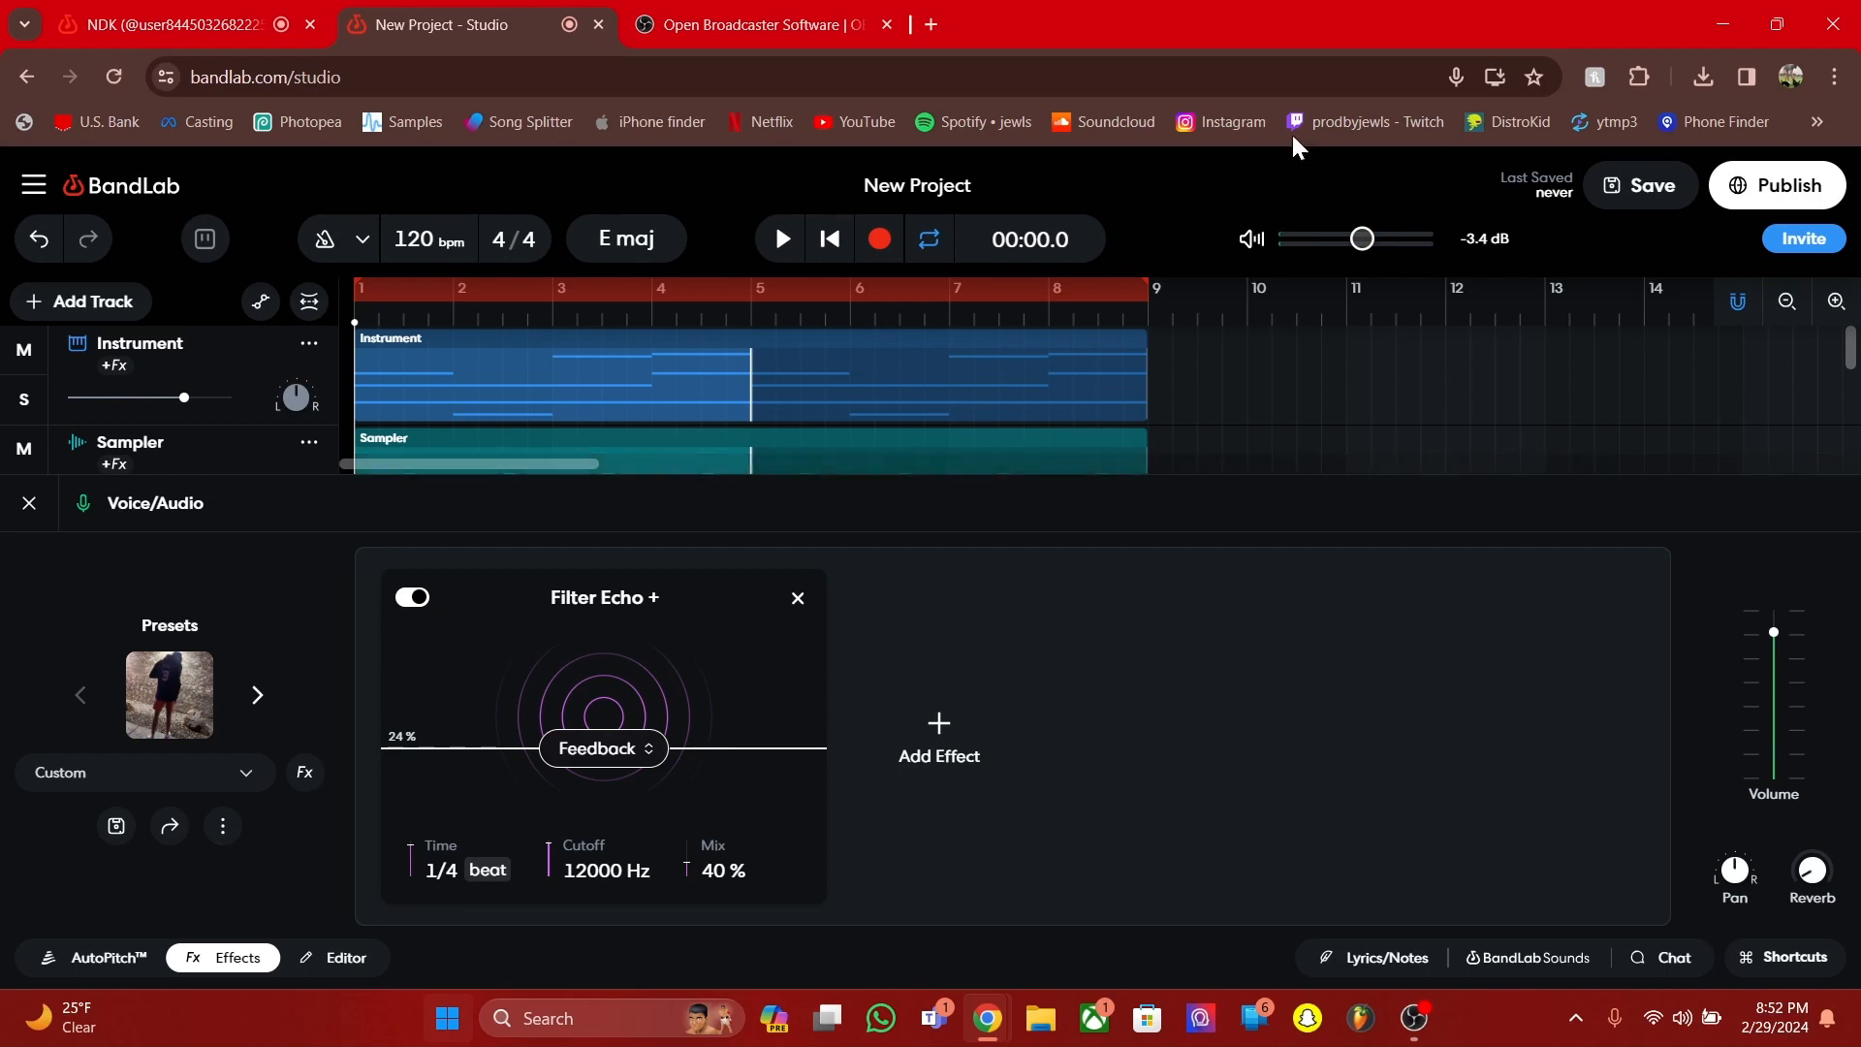
{"action": "scroll", "coordinate": [843, 348], "scroll_direction": "down", "scroll_amount": 2}
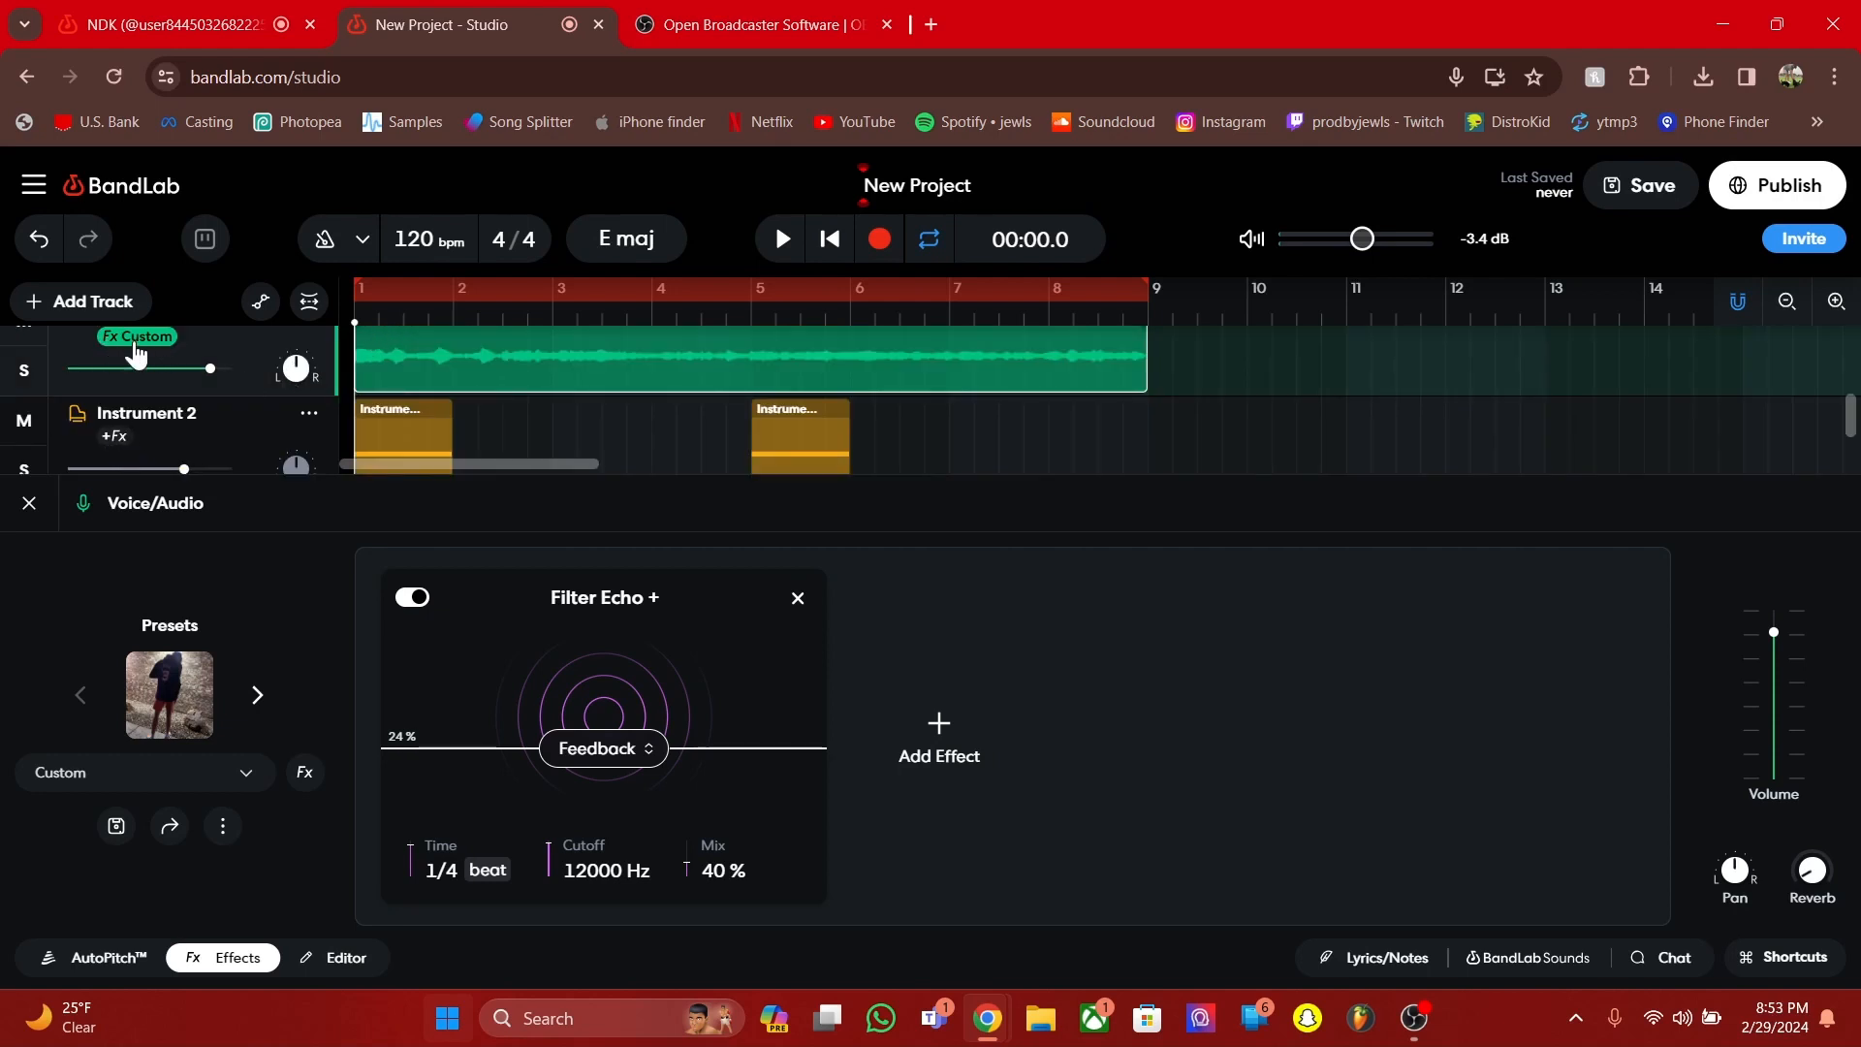
{"action": "scroll", "coordinate": [344, 433], "scroll_direction": "up", "scroll_amount": 2}
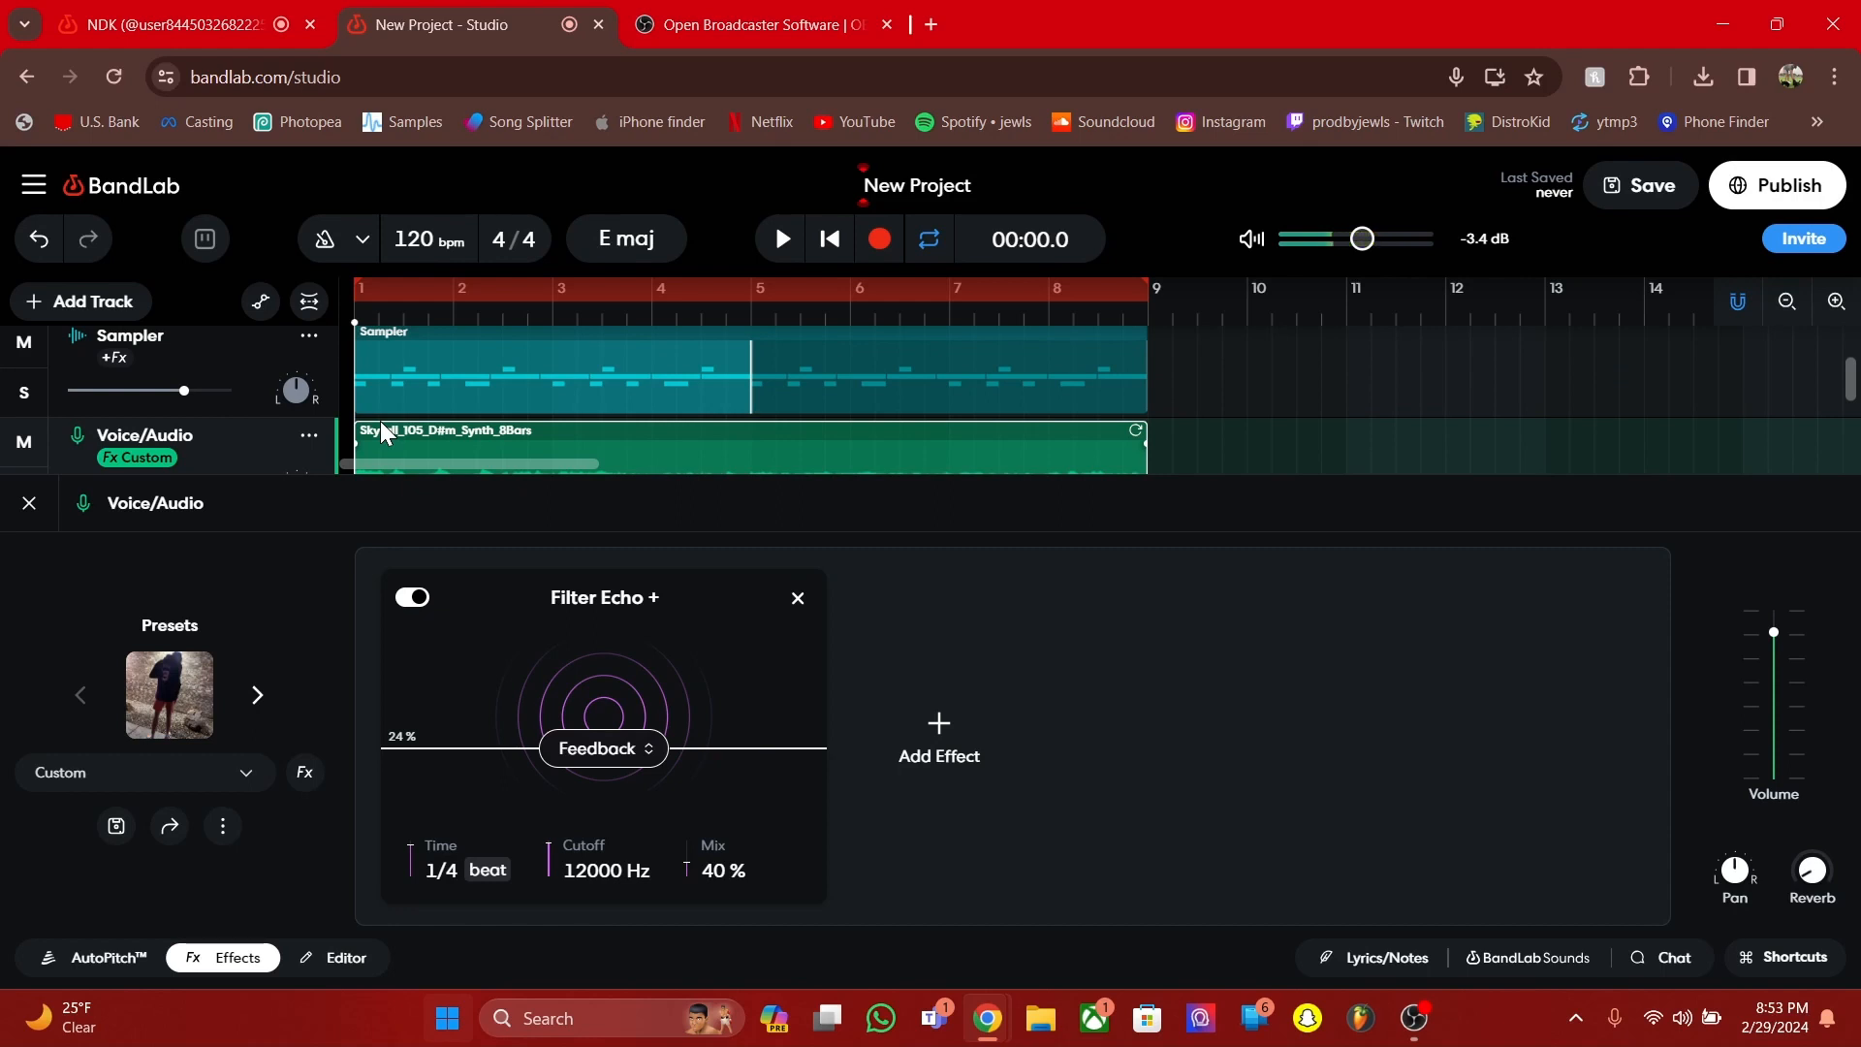
Try the Filter Echo + feedback at 100 % and at 0 %, starting and stopping playback to hear the echo
{"action": "left_click_drag", "start_coordinate": [609, 748], "coordinate": [635, 494]}
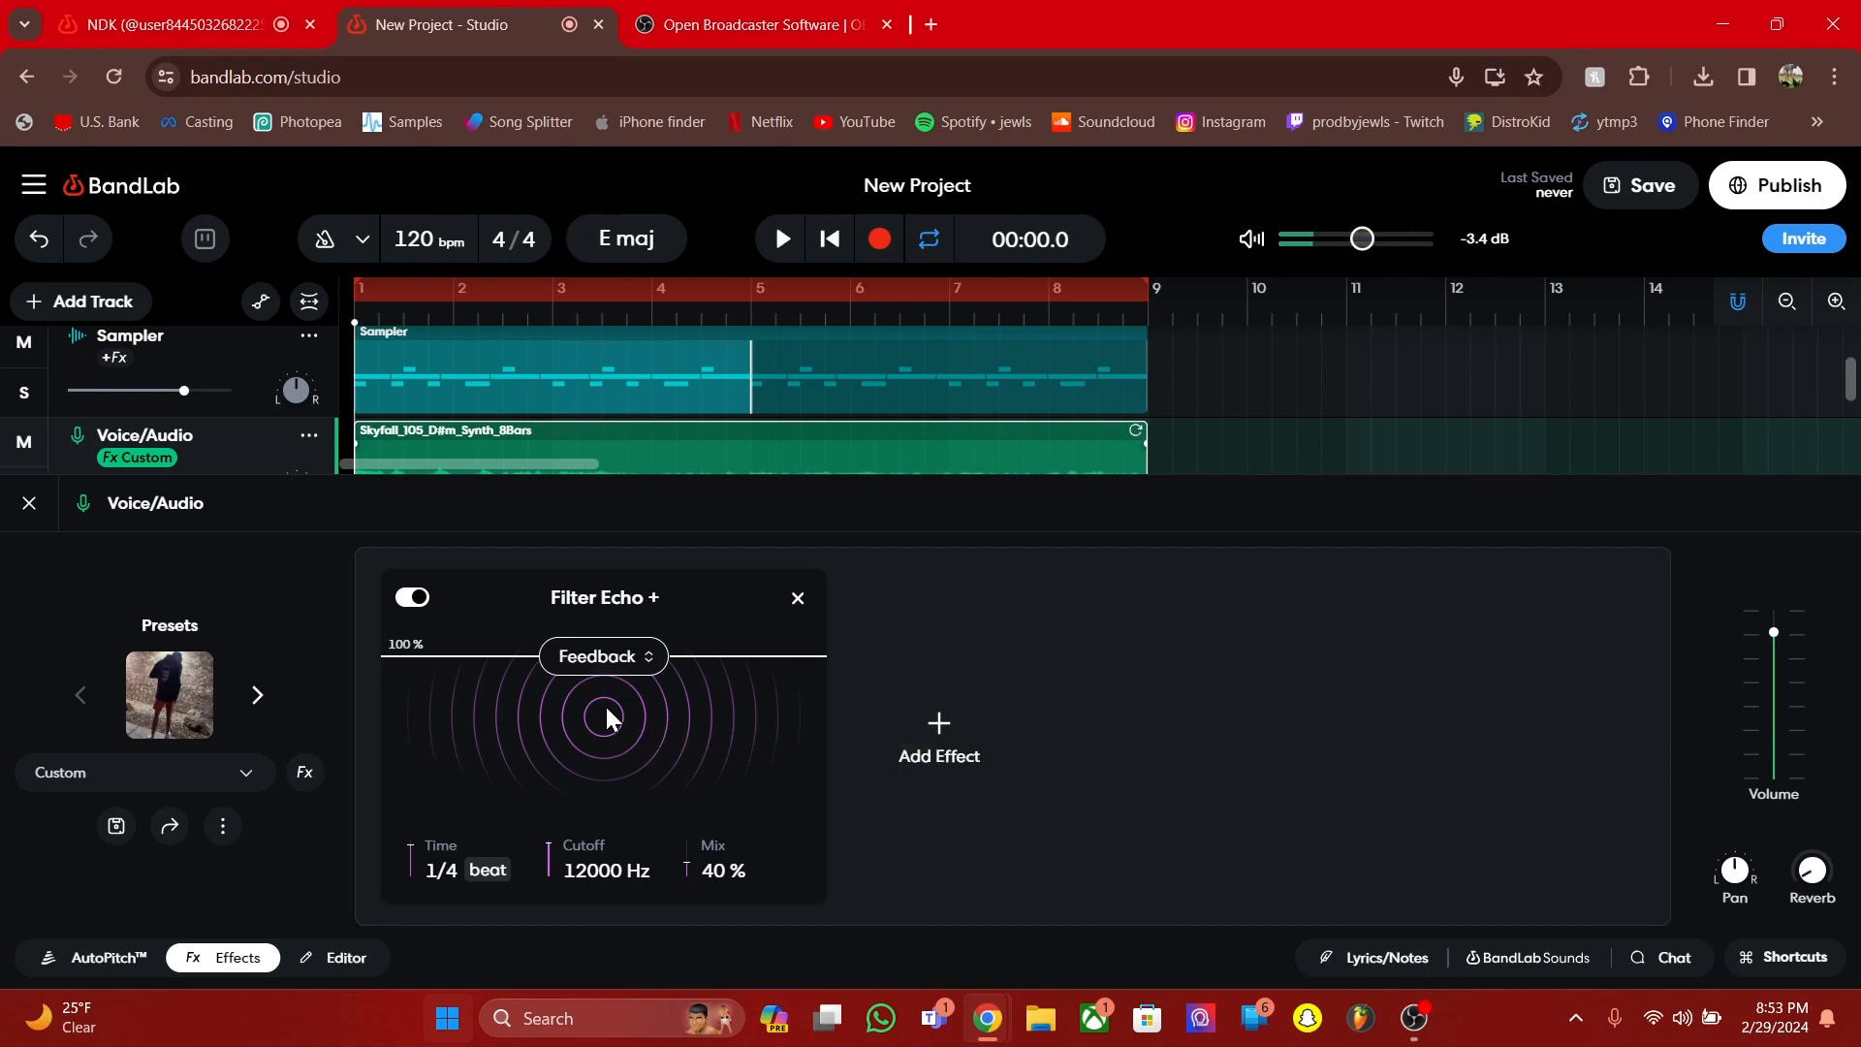
{"action": "left_click_drag", "start_coordinate": [601, 656], "coordinate": [643, 903]}
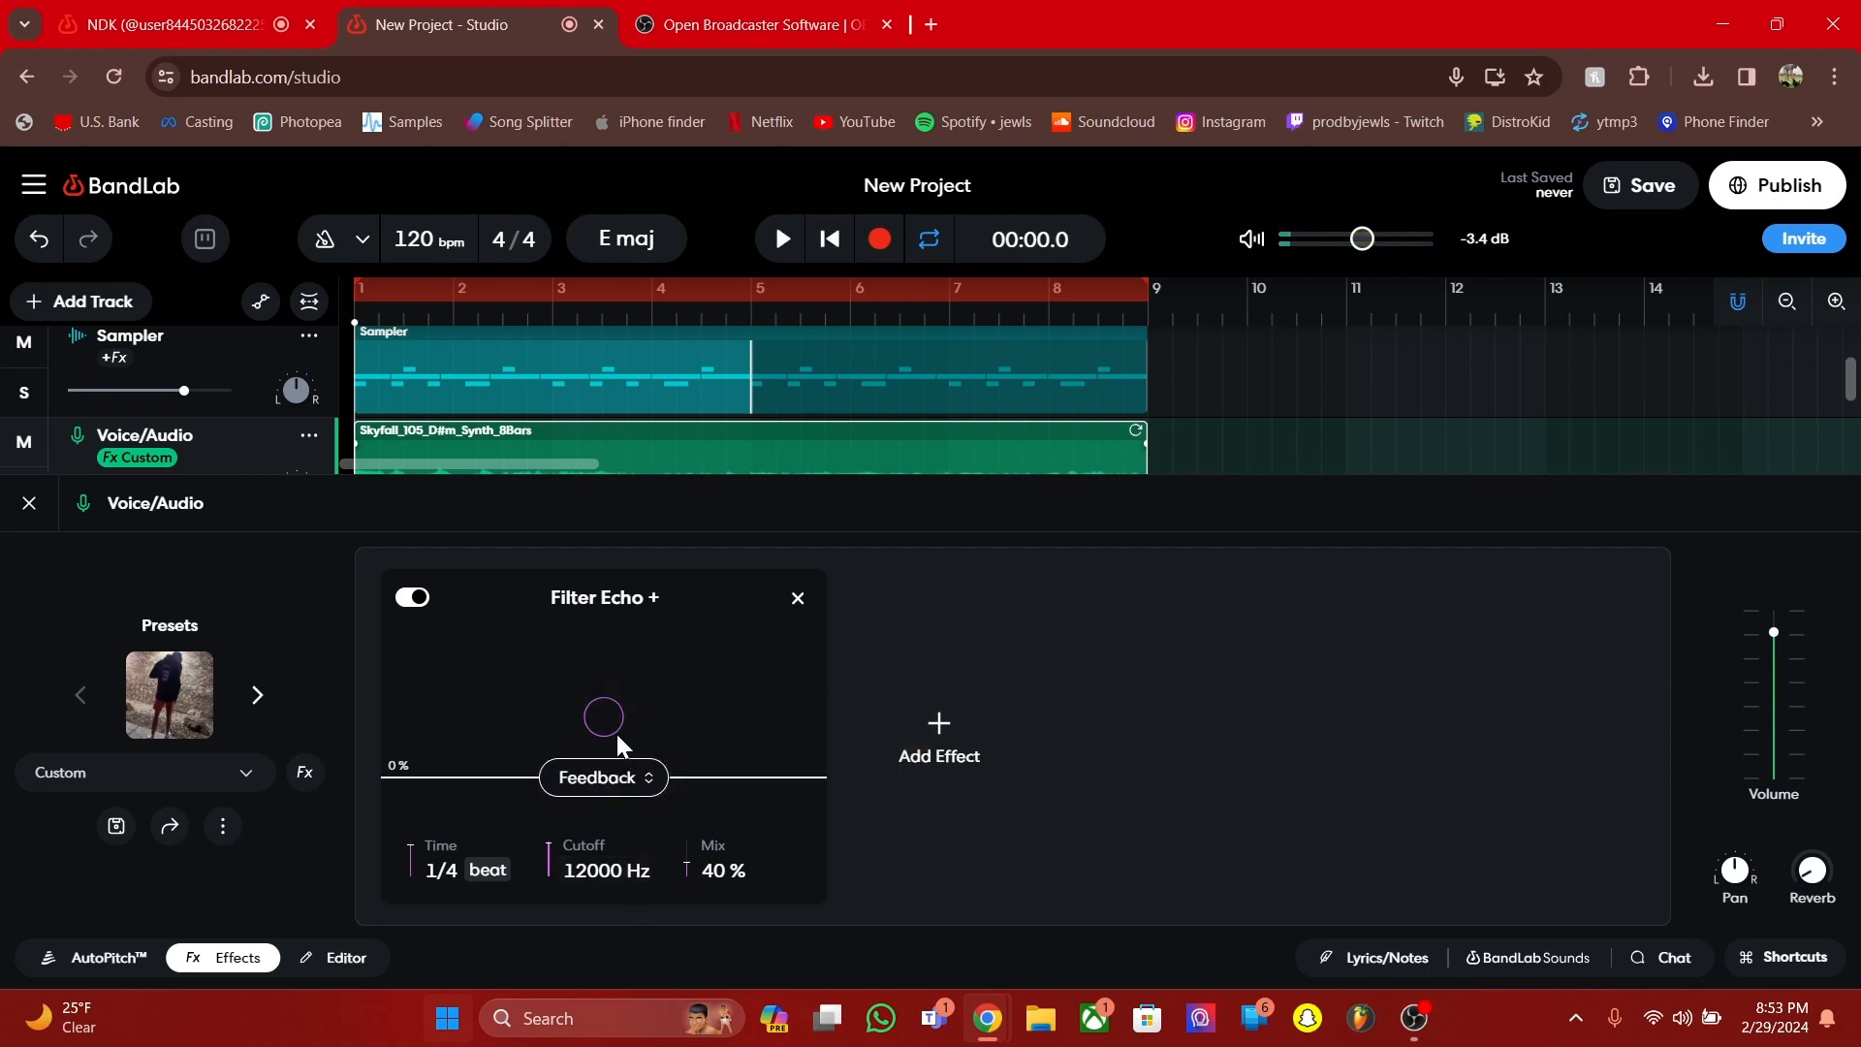
{"action": "key", "text": "space"}
{"action": "key", "text": "space"}
{"action": "key", "text": "space"}
{"action": "key", "text": "space"}
{"action": "key", "text": "space"}
{"action": "key", "text": "space"}
Set the Filter Echo + feedback to 20 % and play the project to hear it
{"action": "left_click_drag", "start_coordinate": [649, 788], "coordinate": [611, 761]}
{"action": "key", "text": "space"}
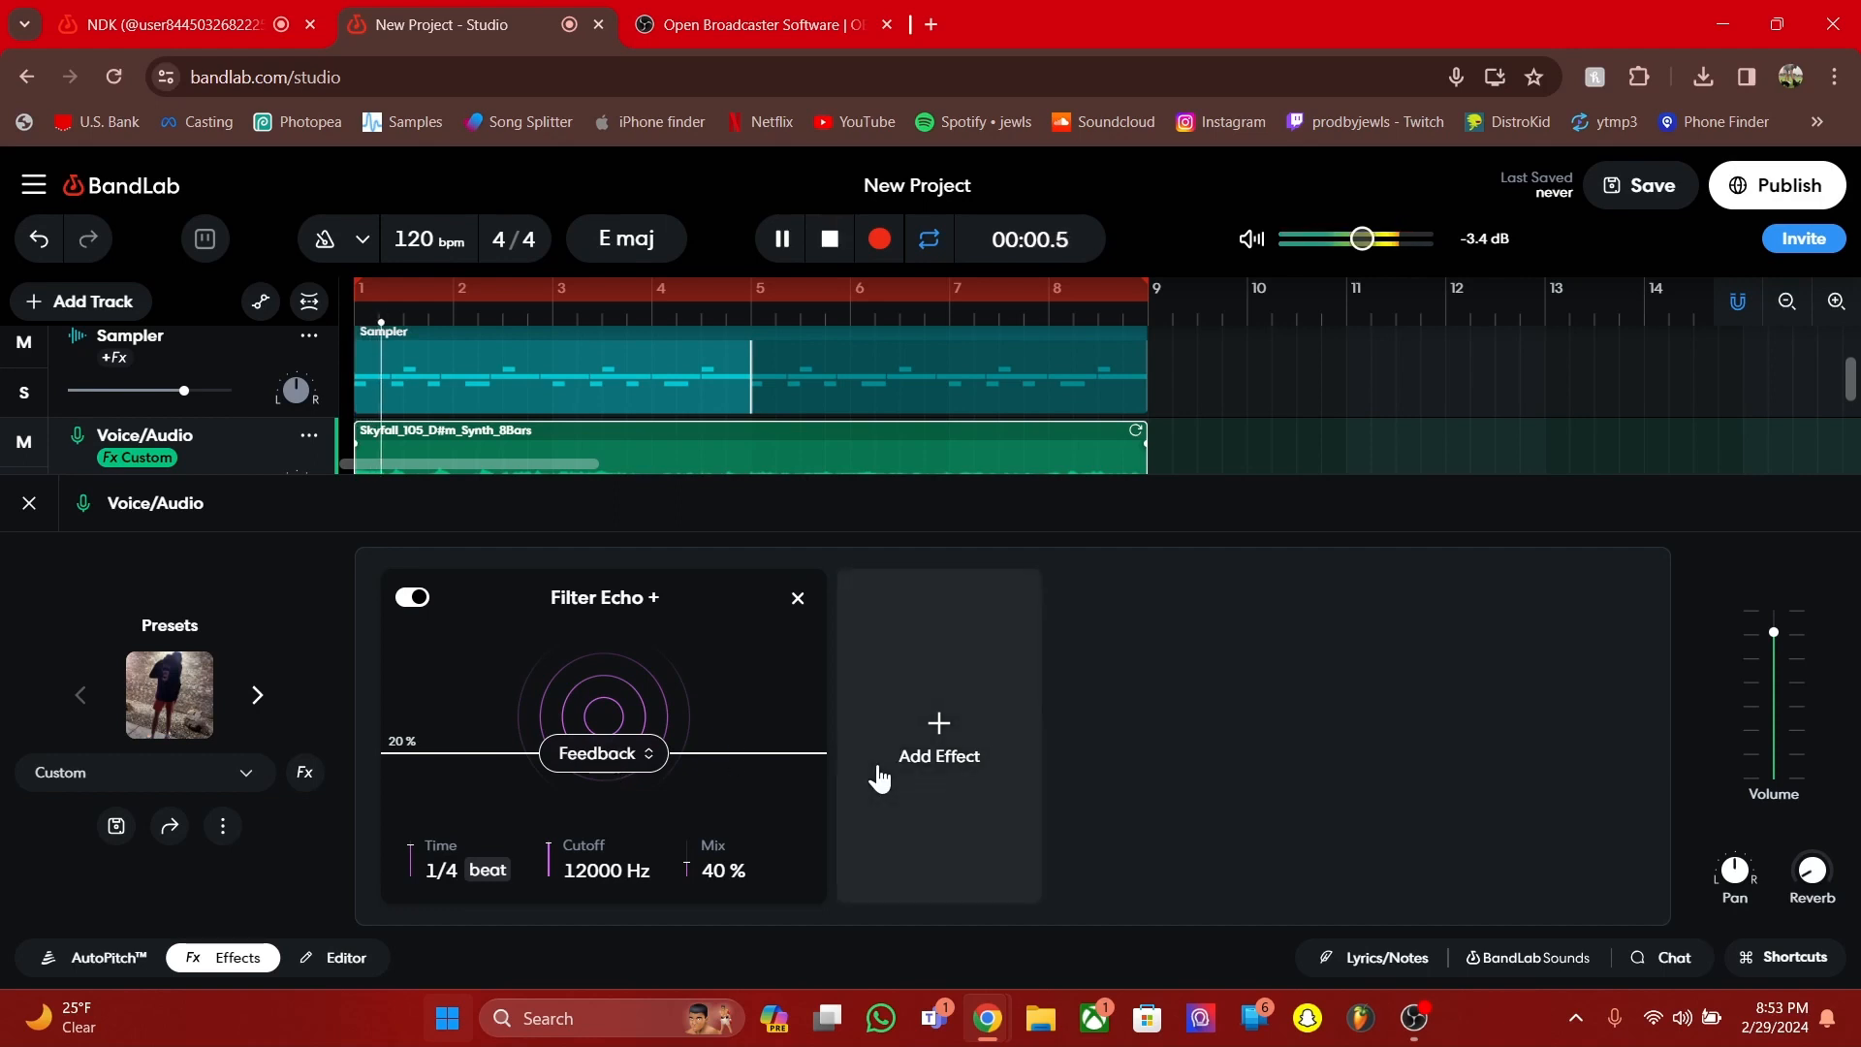
{"action": "key", "text": "space"}
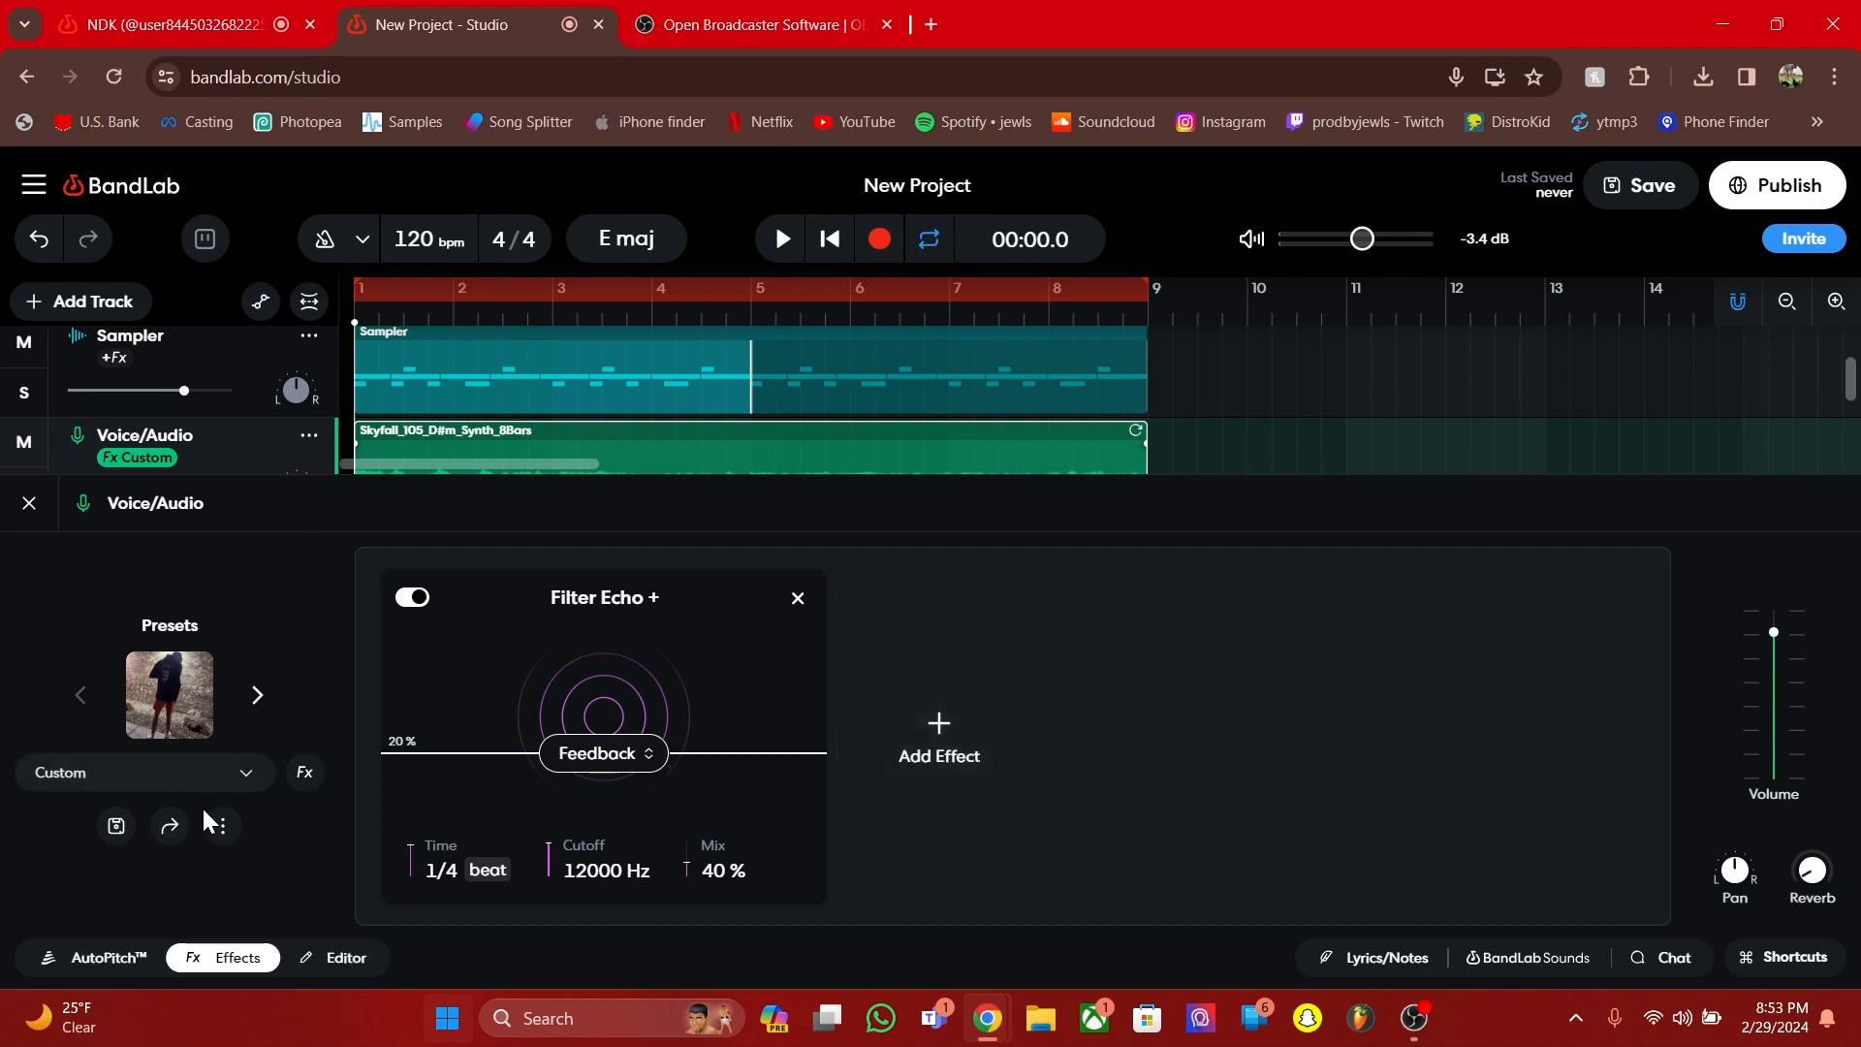
Close the effects view and play the project from the start to past bar 5
{"action": "left_click", "coordinate": [236, 957]}
{"action": "key", "text": "space"}
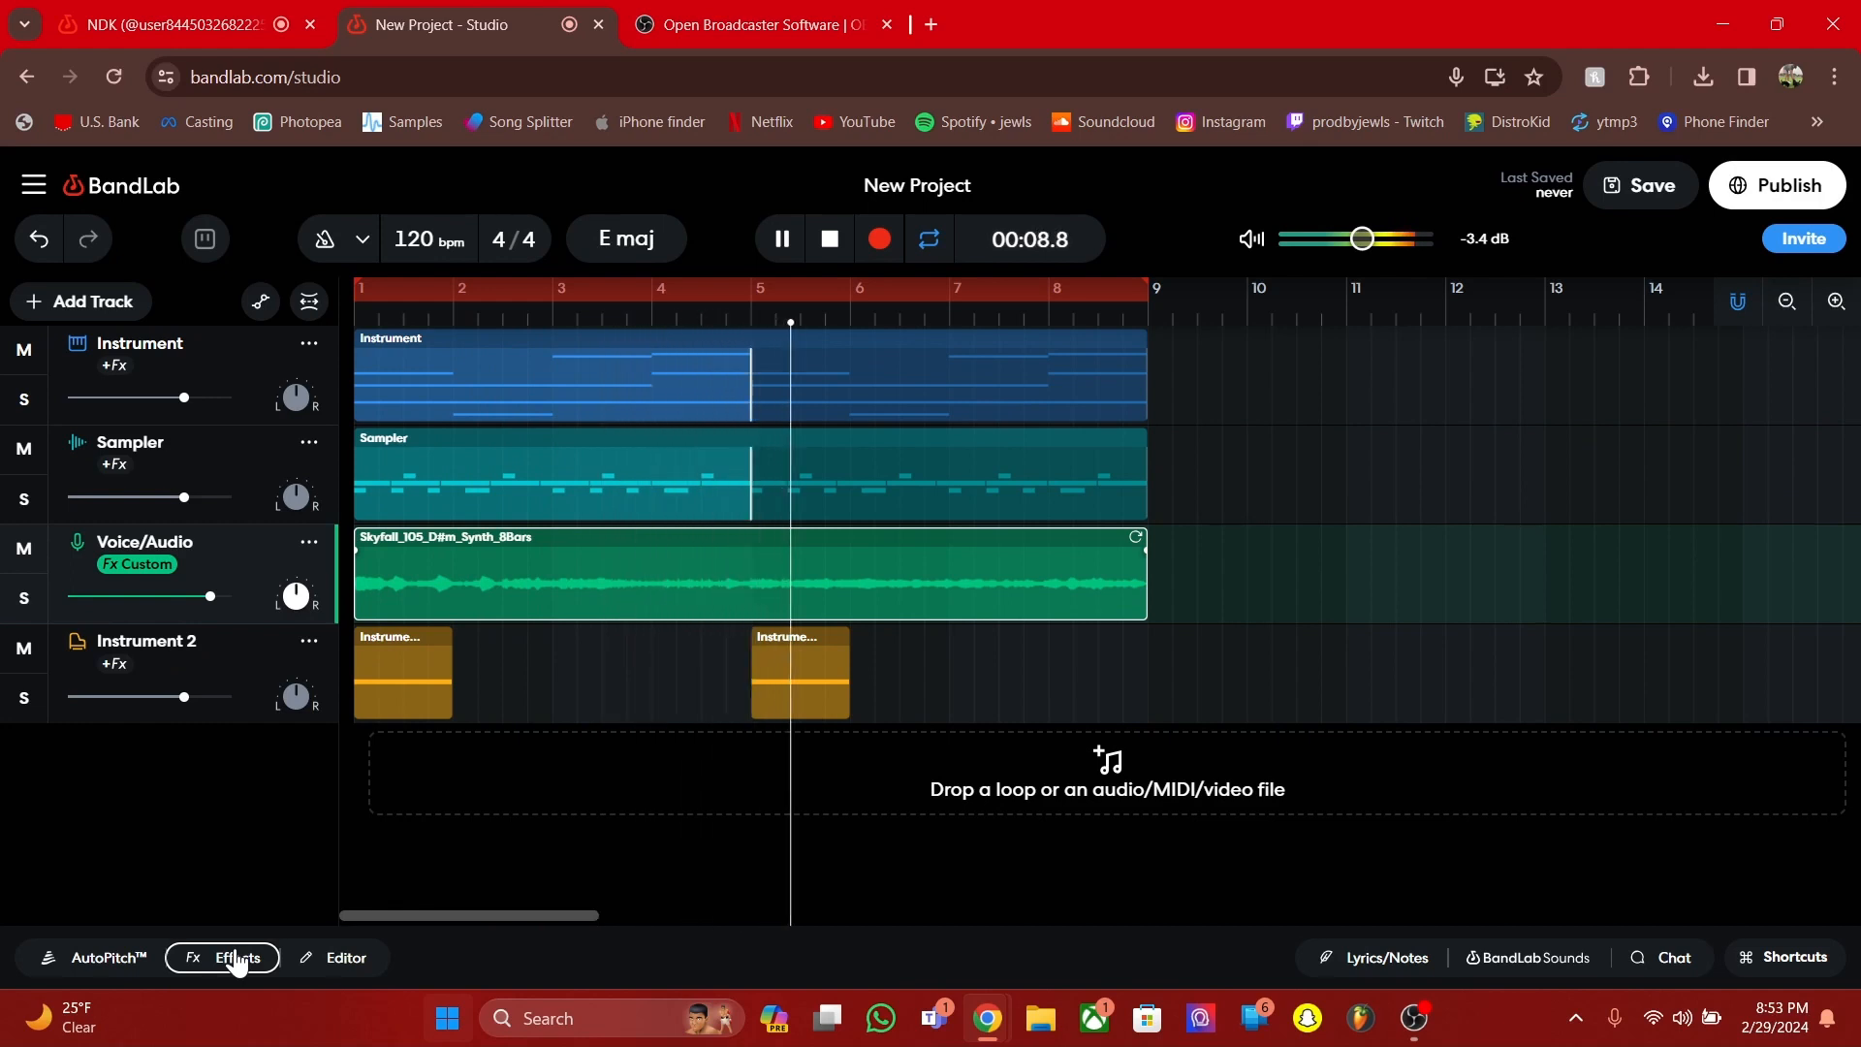
{"action": "key", "text": "space"}
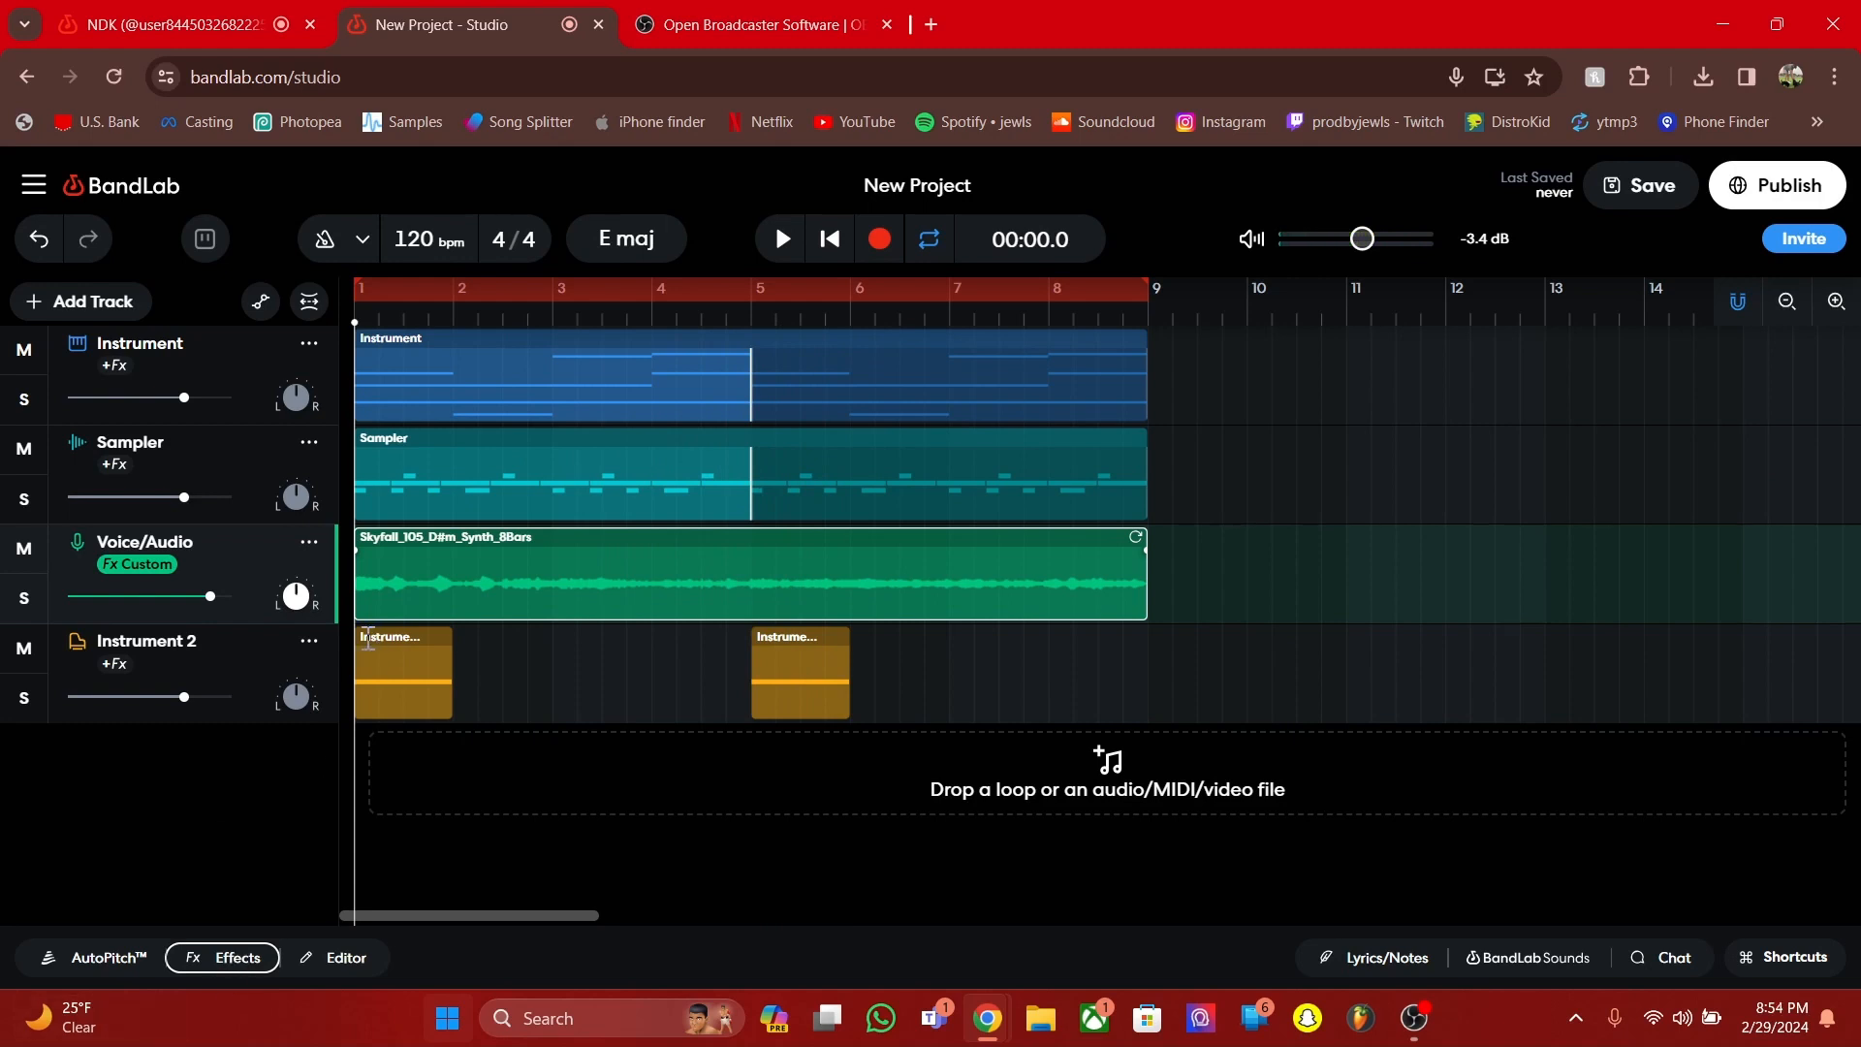
Show track automation and set the Voice/Audio track's automation parameter to Filter Echo + - Mix
{"action": "left_click", "coordinate": [261, 303]}
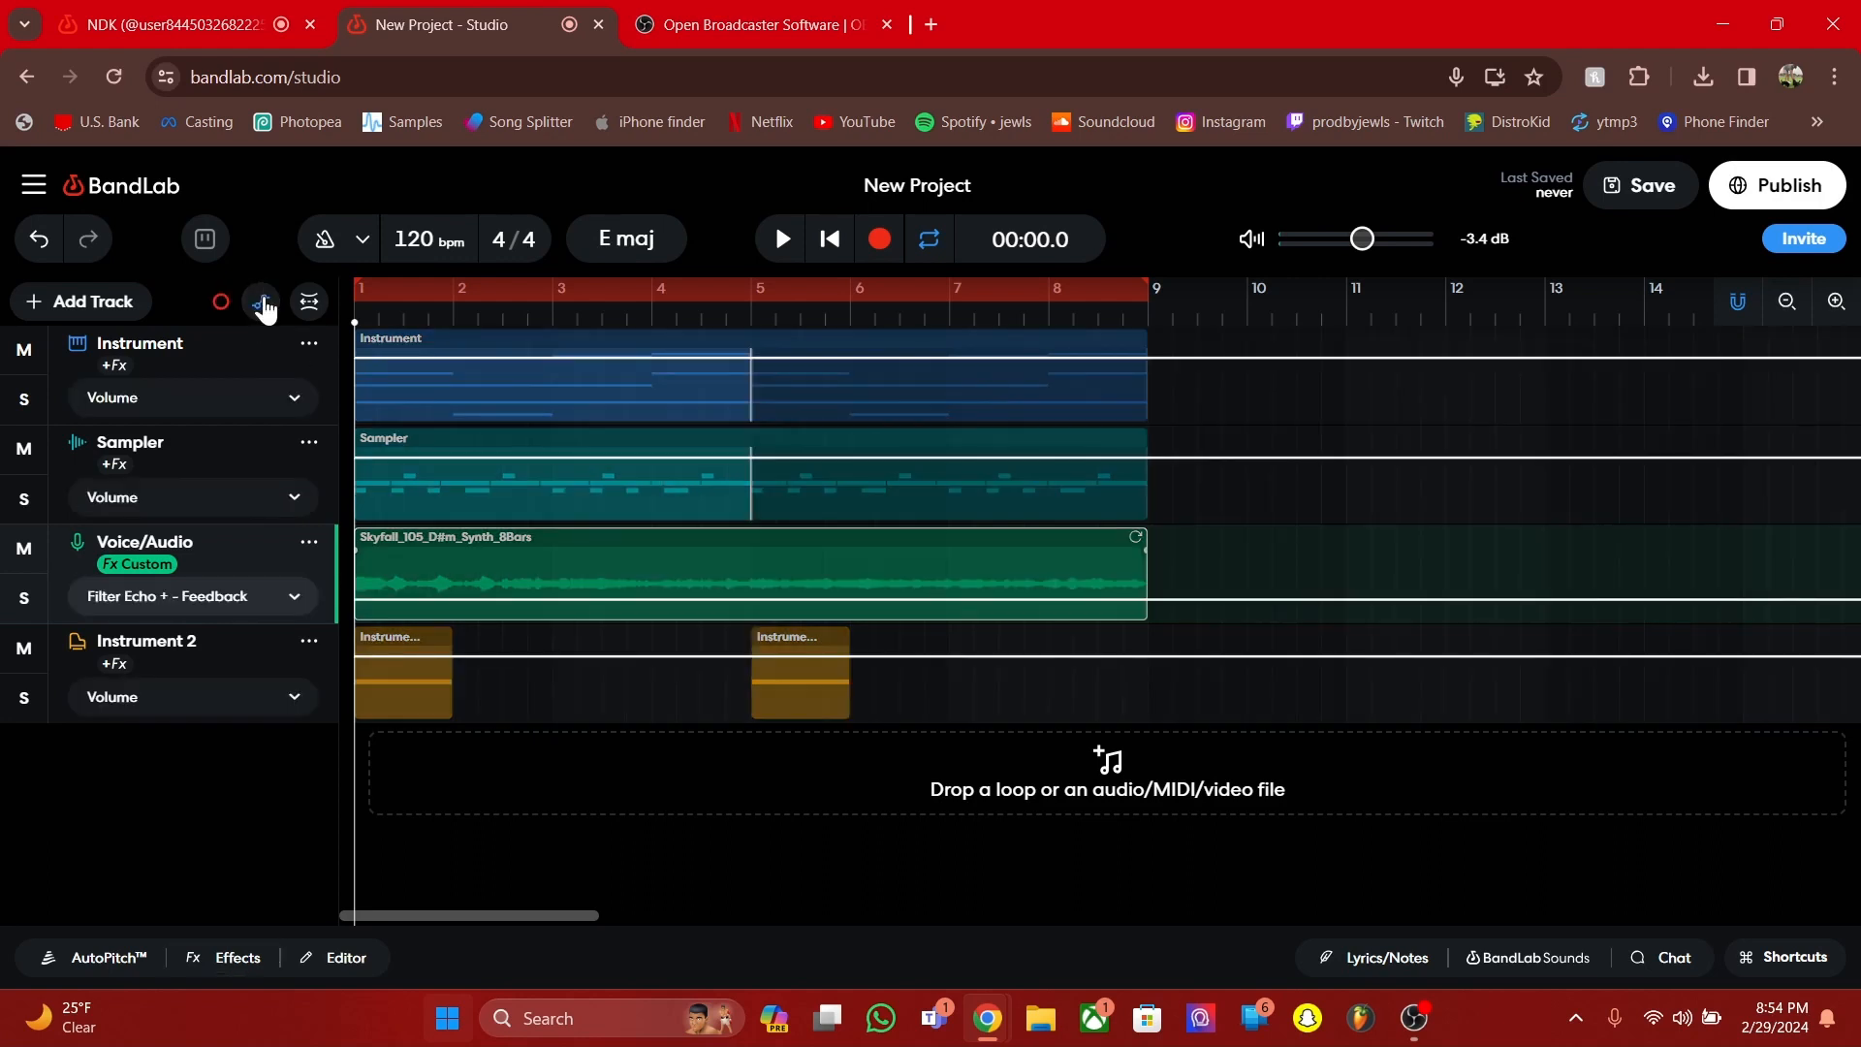
{"action": "left_click", "coordinate": [223, 605]}
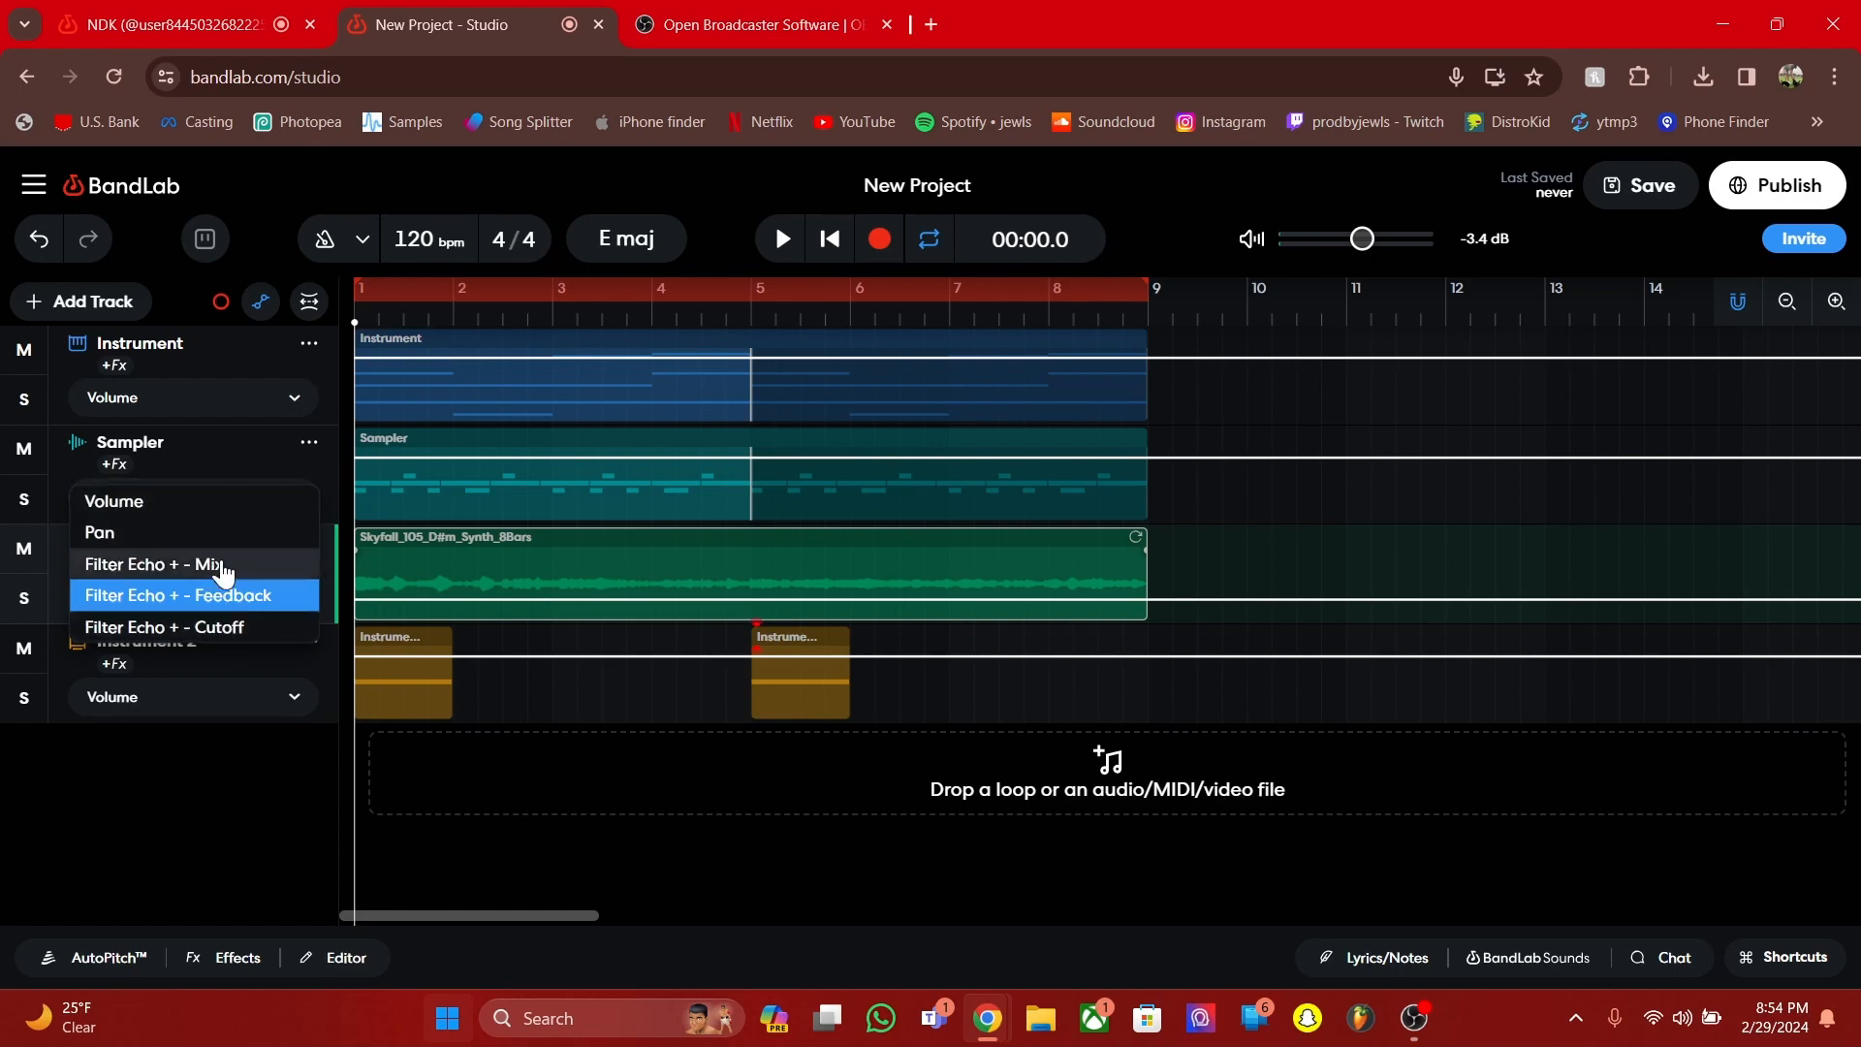
{"action": "left_click", "coordinate": [160, 591]}
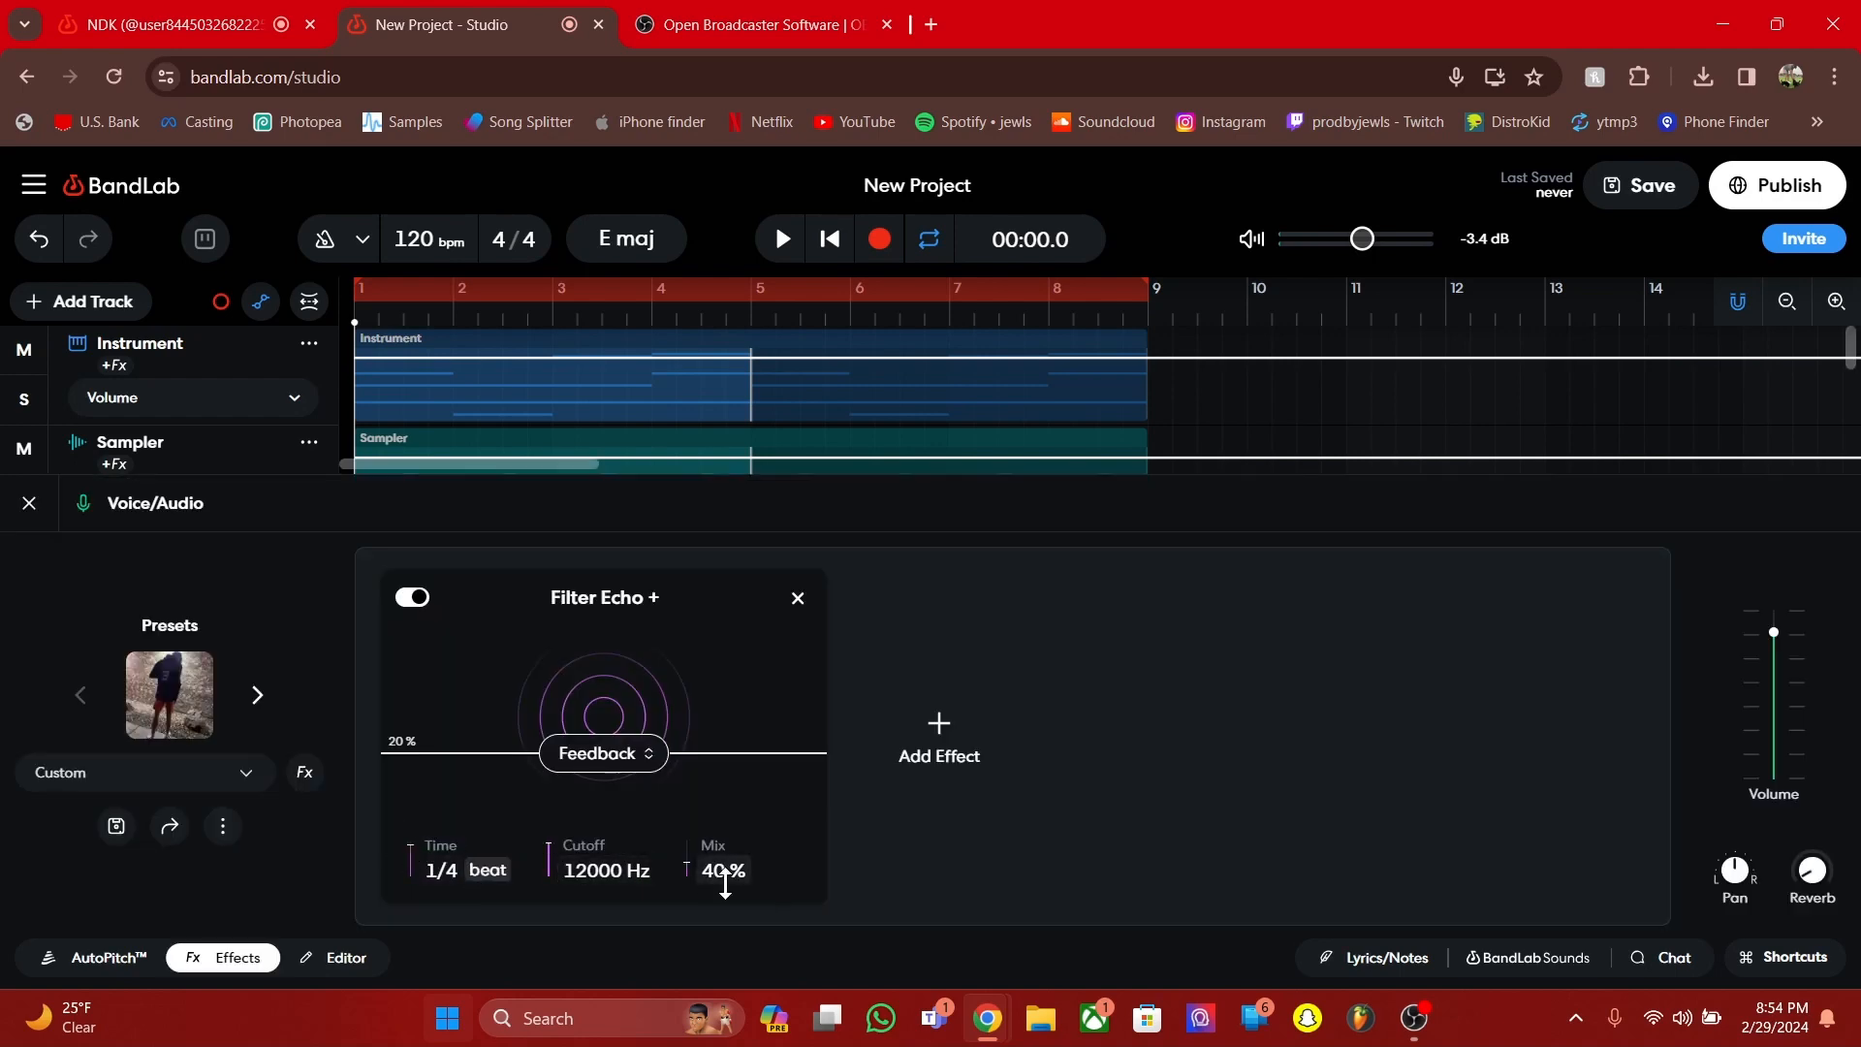
{"action": "left_click", "coordinate": [229, 956]}
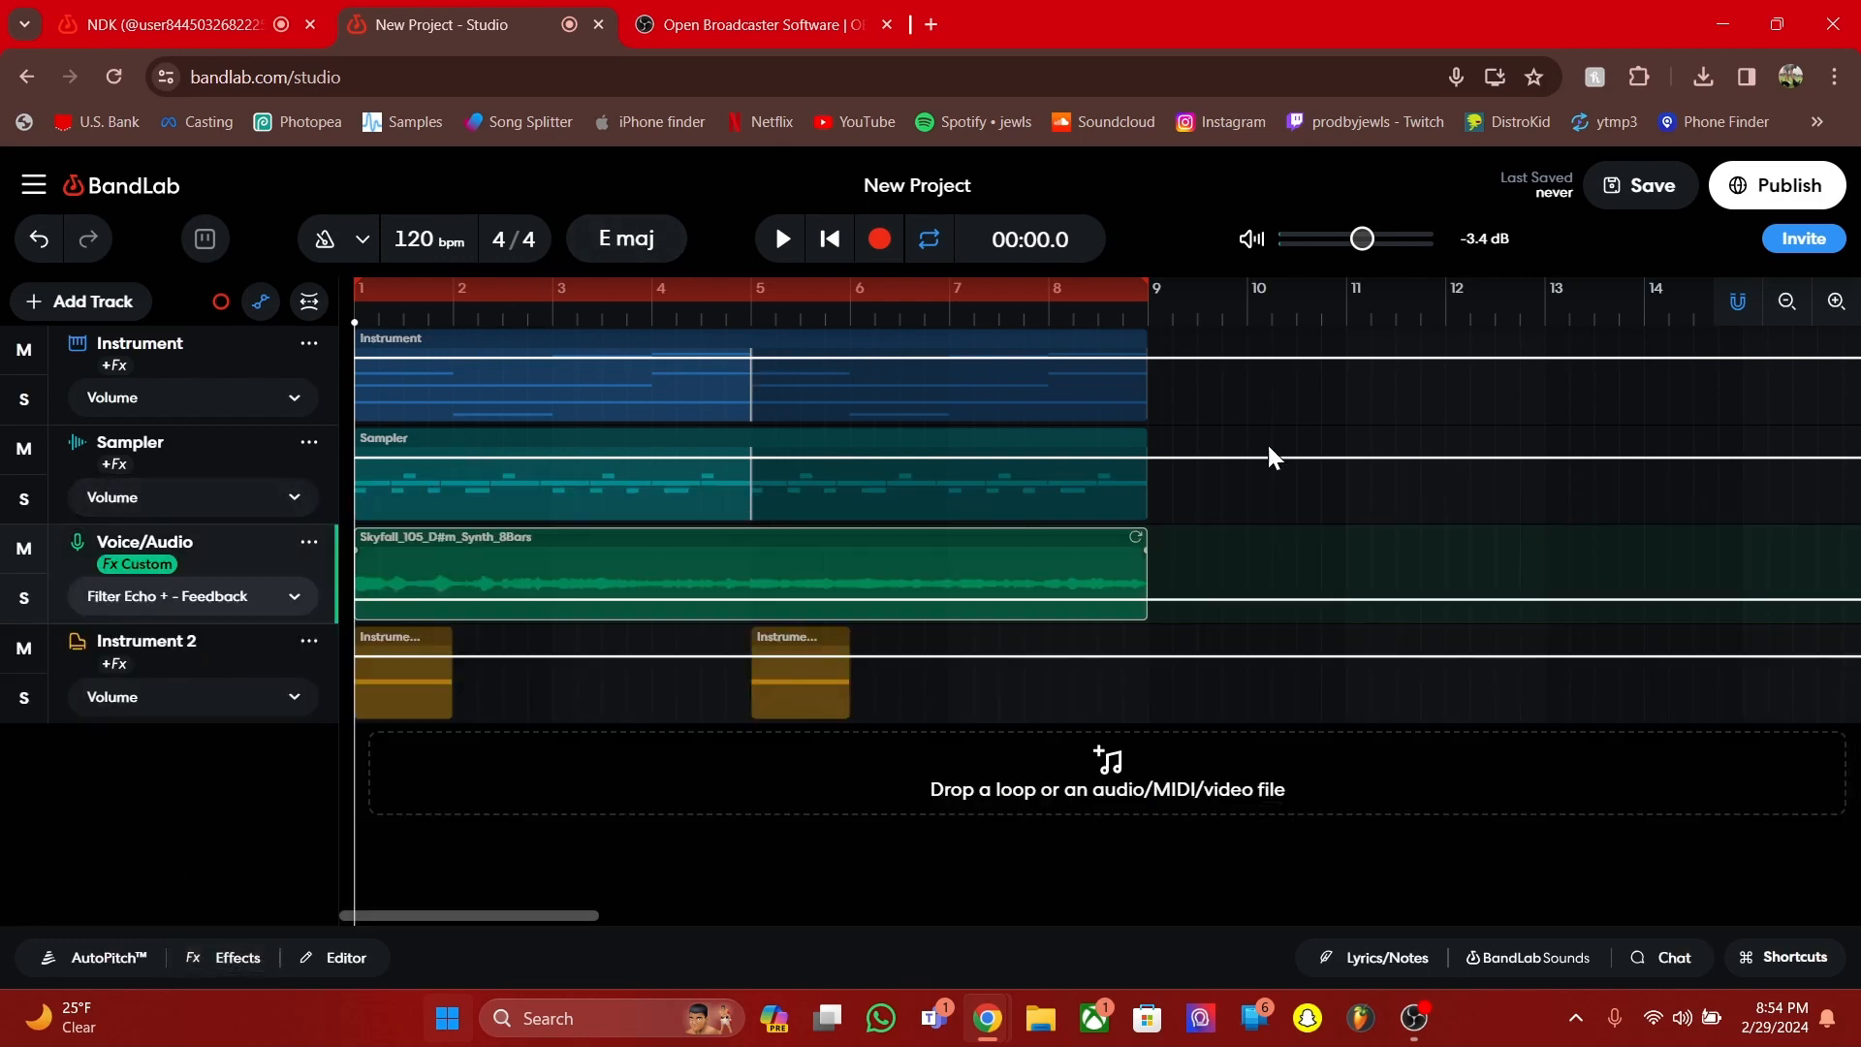
{"action": "left_click", "coordinate": [208, 596]}
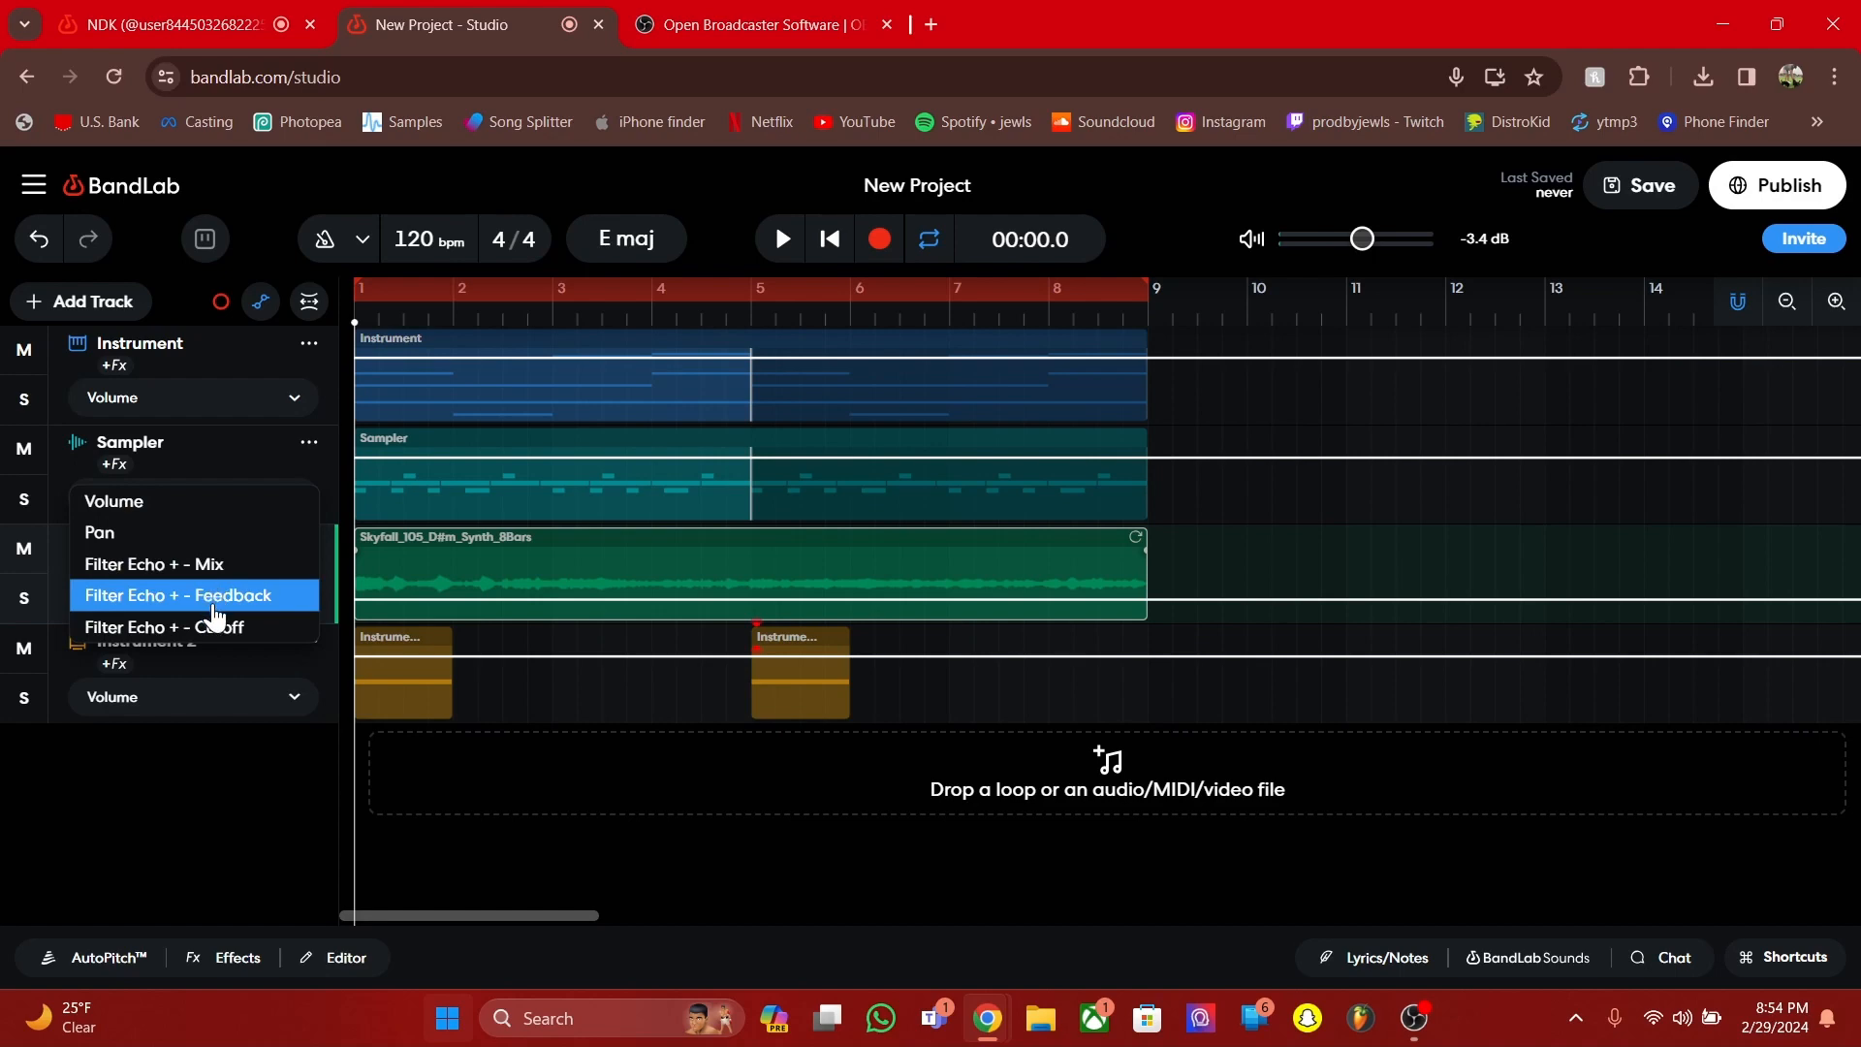
{"action": "left_click", "coordinate": [208, 563]}
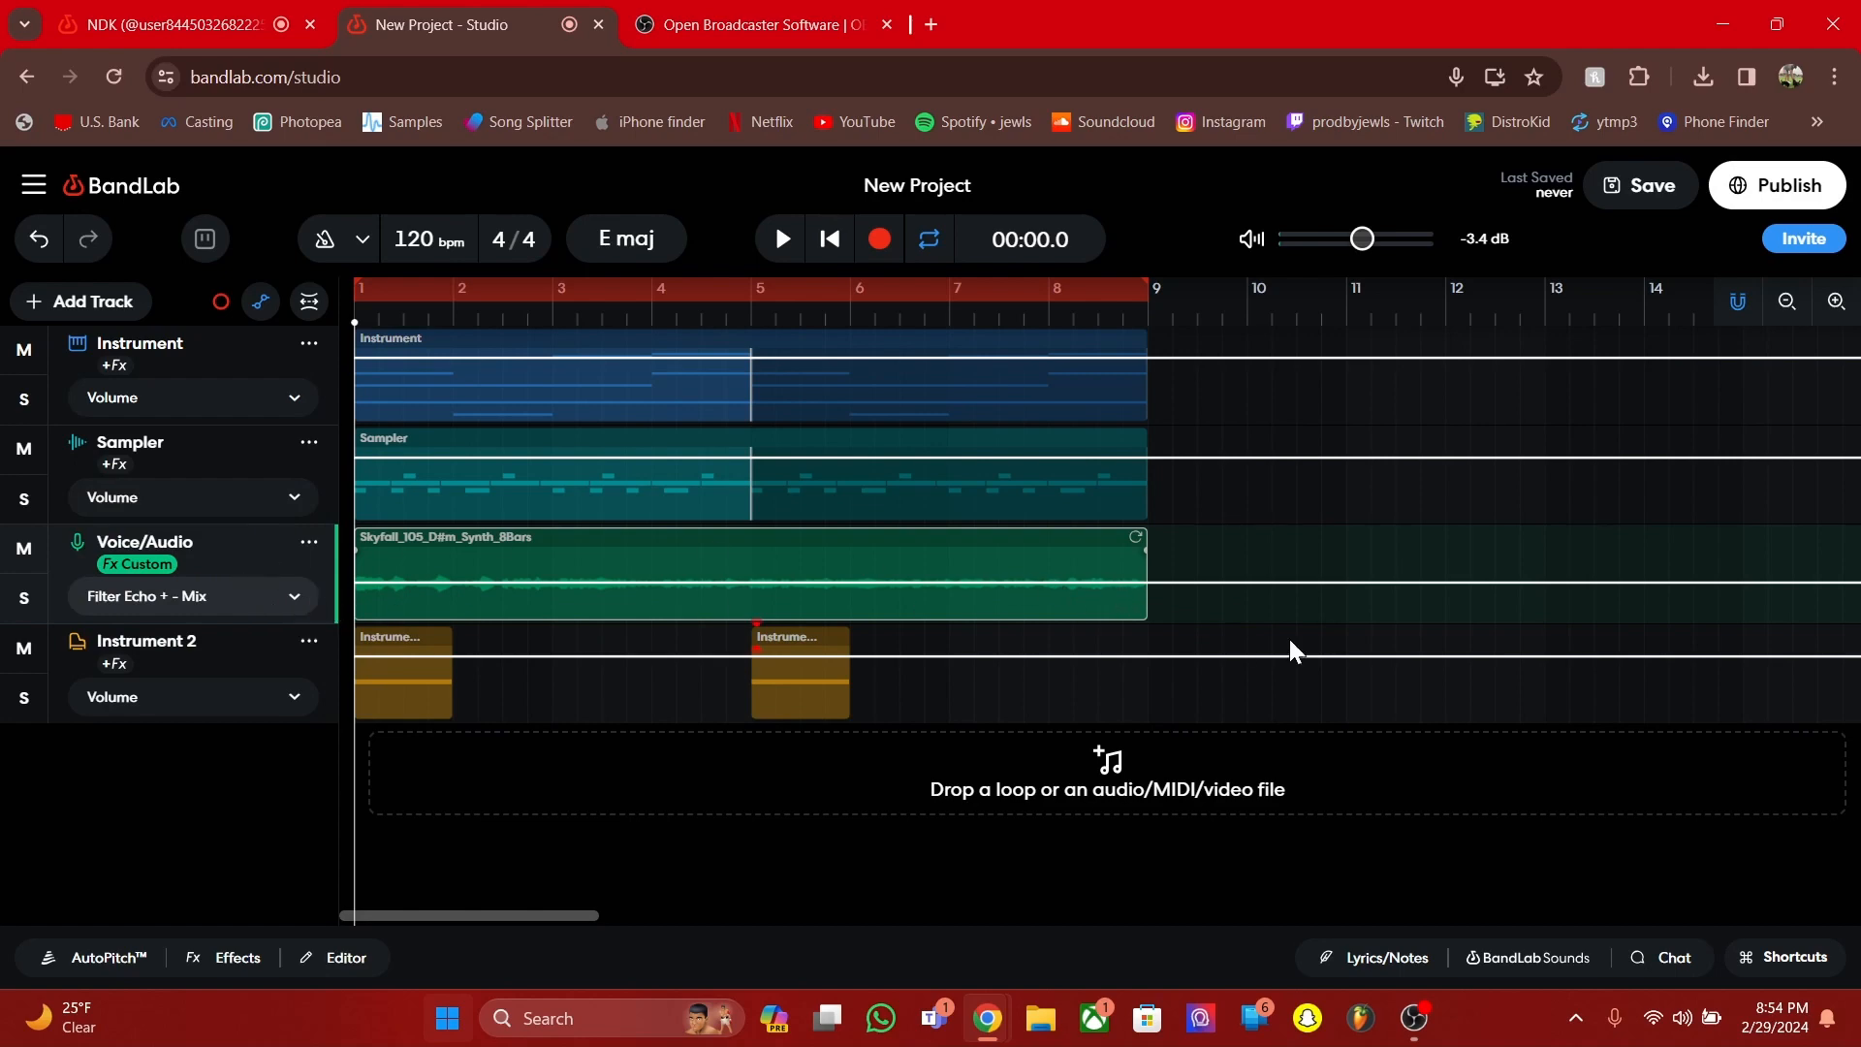
Add Mix automation points at bars 5 and 9 on Voice/Audio, lower the bar 1 point to the minimum and play the ramp
{"action": "left_click", "coordinate": [1148, 581]}
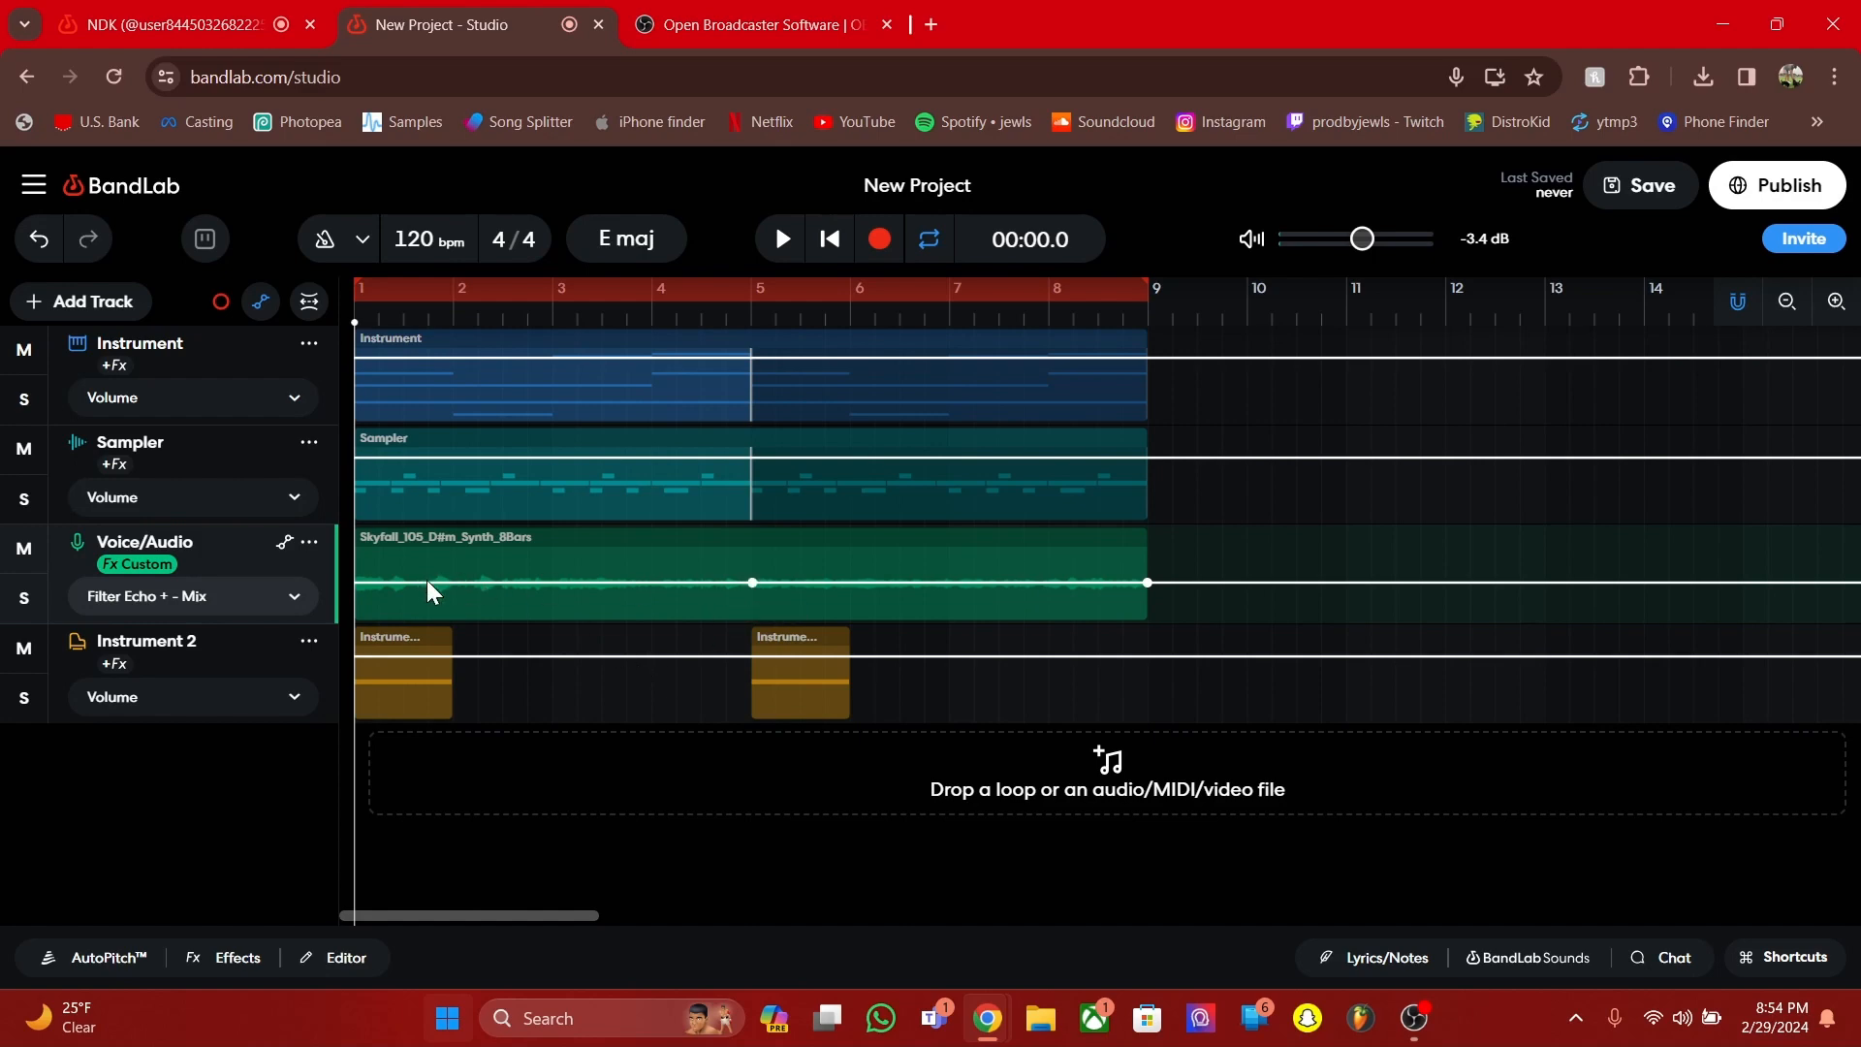
{"action": "left_click_drag", "start_coordinate": [427, 579], "coordinate": [296, 655]}
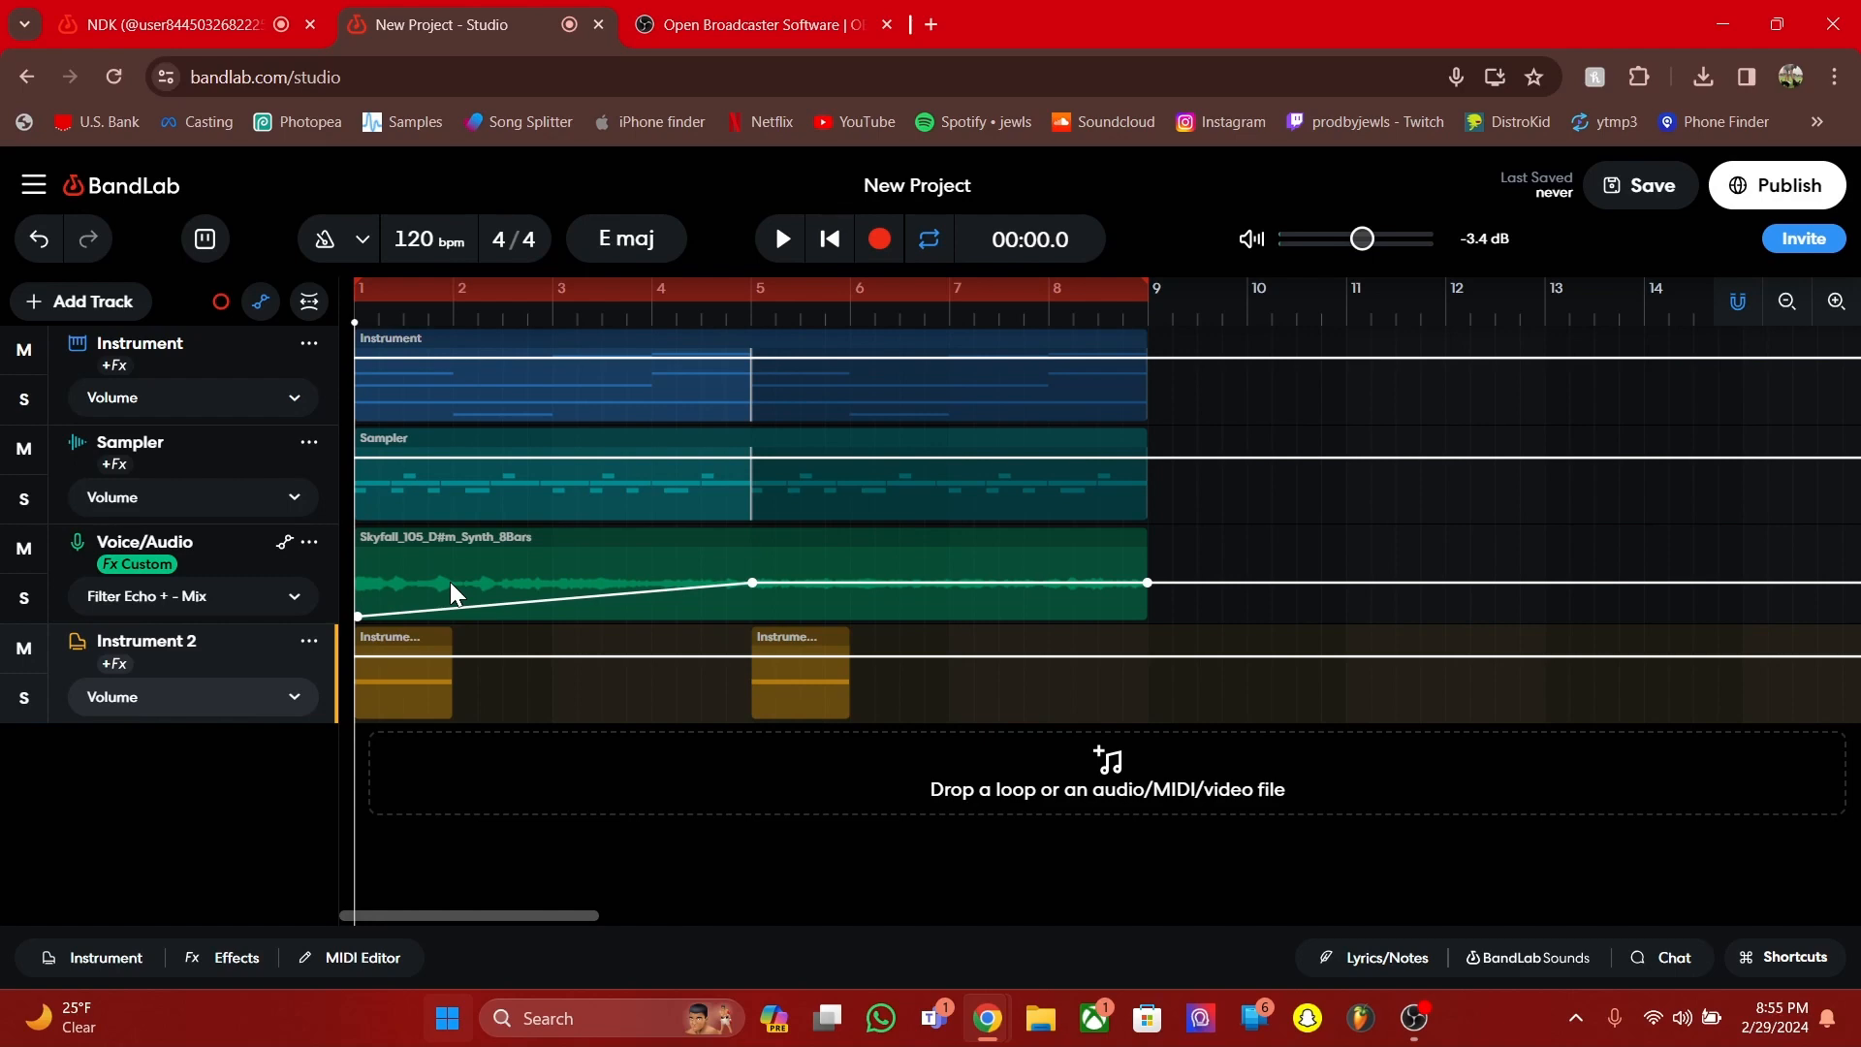
{"action": "key", "text": "space"}
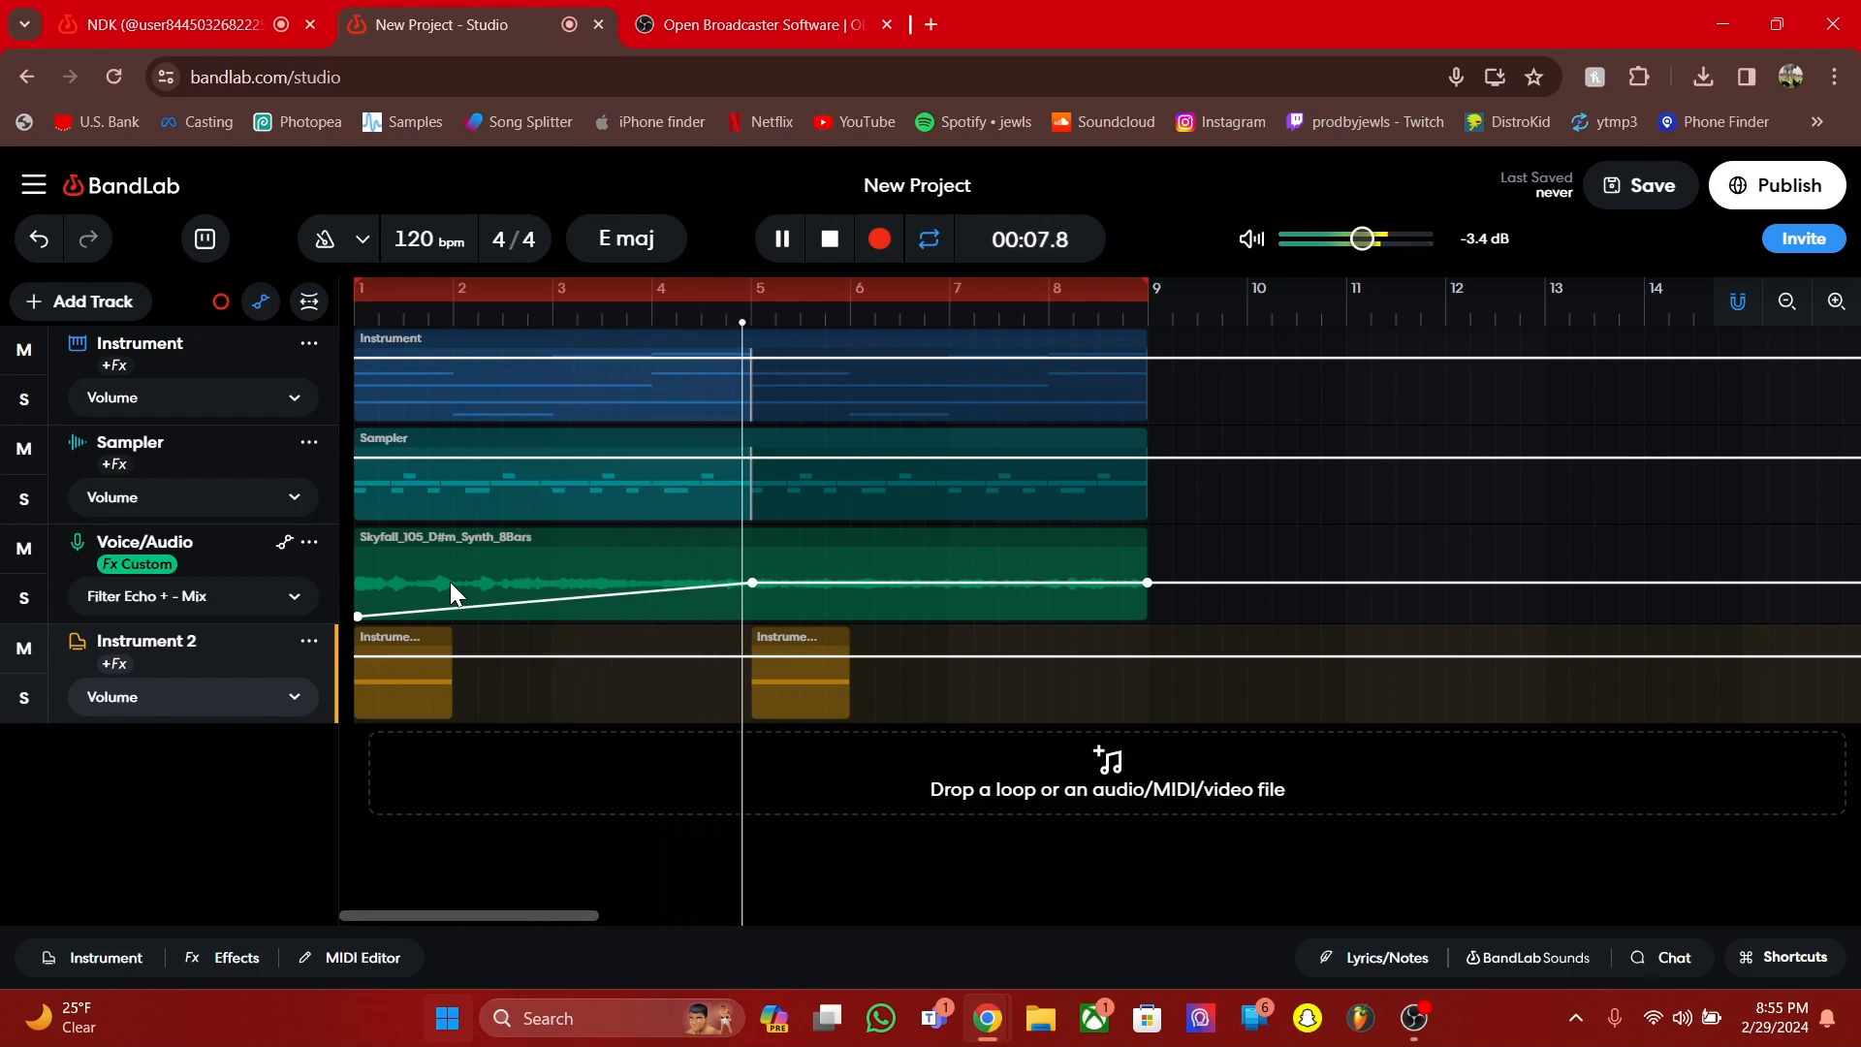
{"action": "key", "text": "space"}
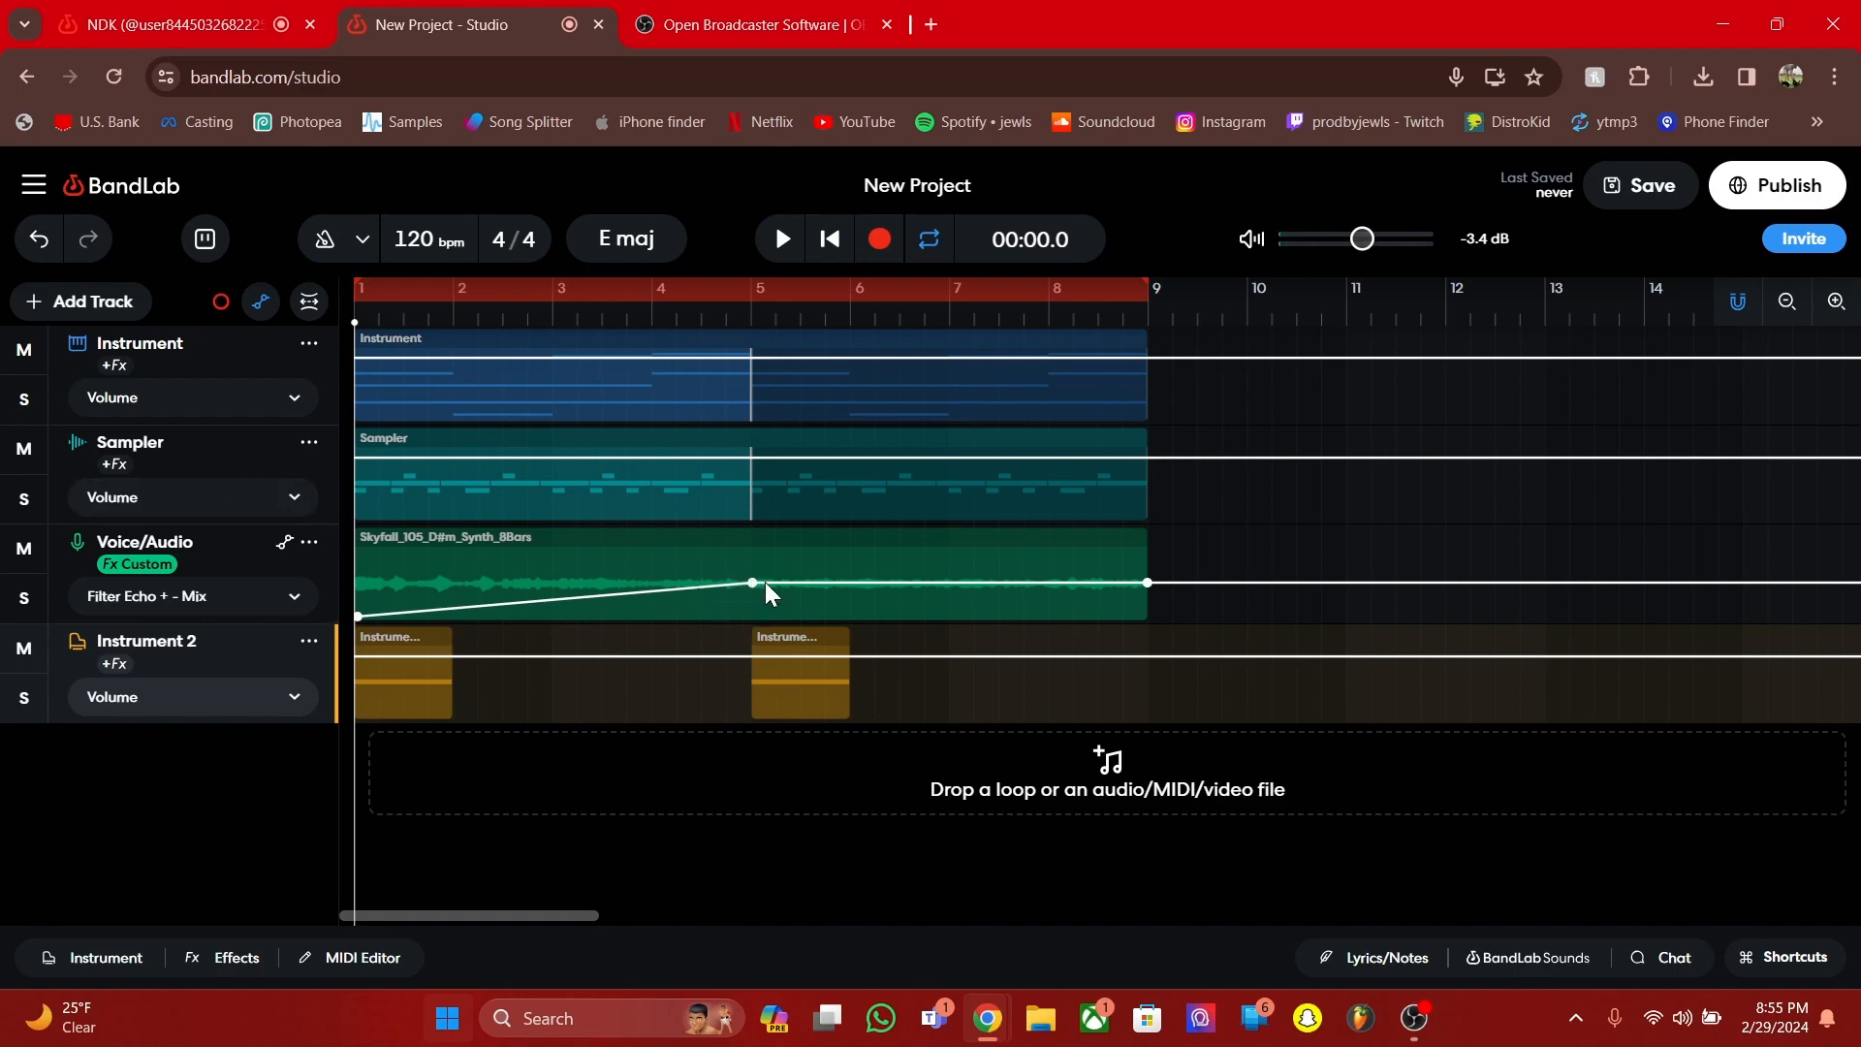
{"action": "left_click", "coordinate": [202, 959]}
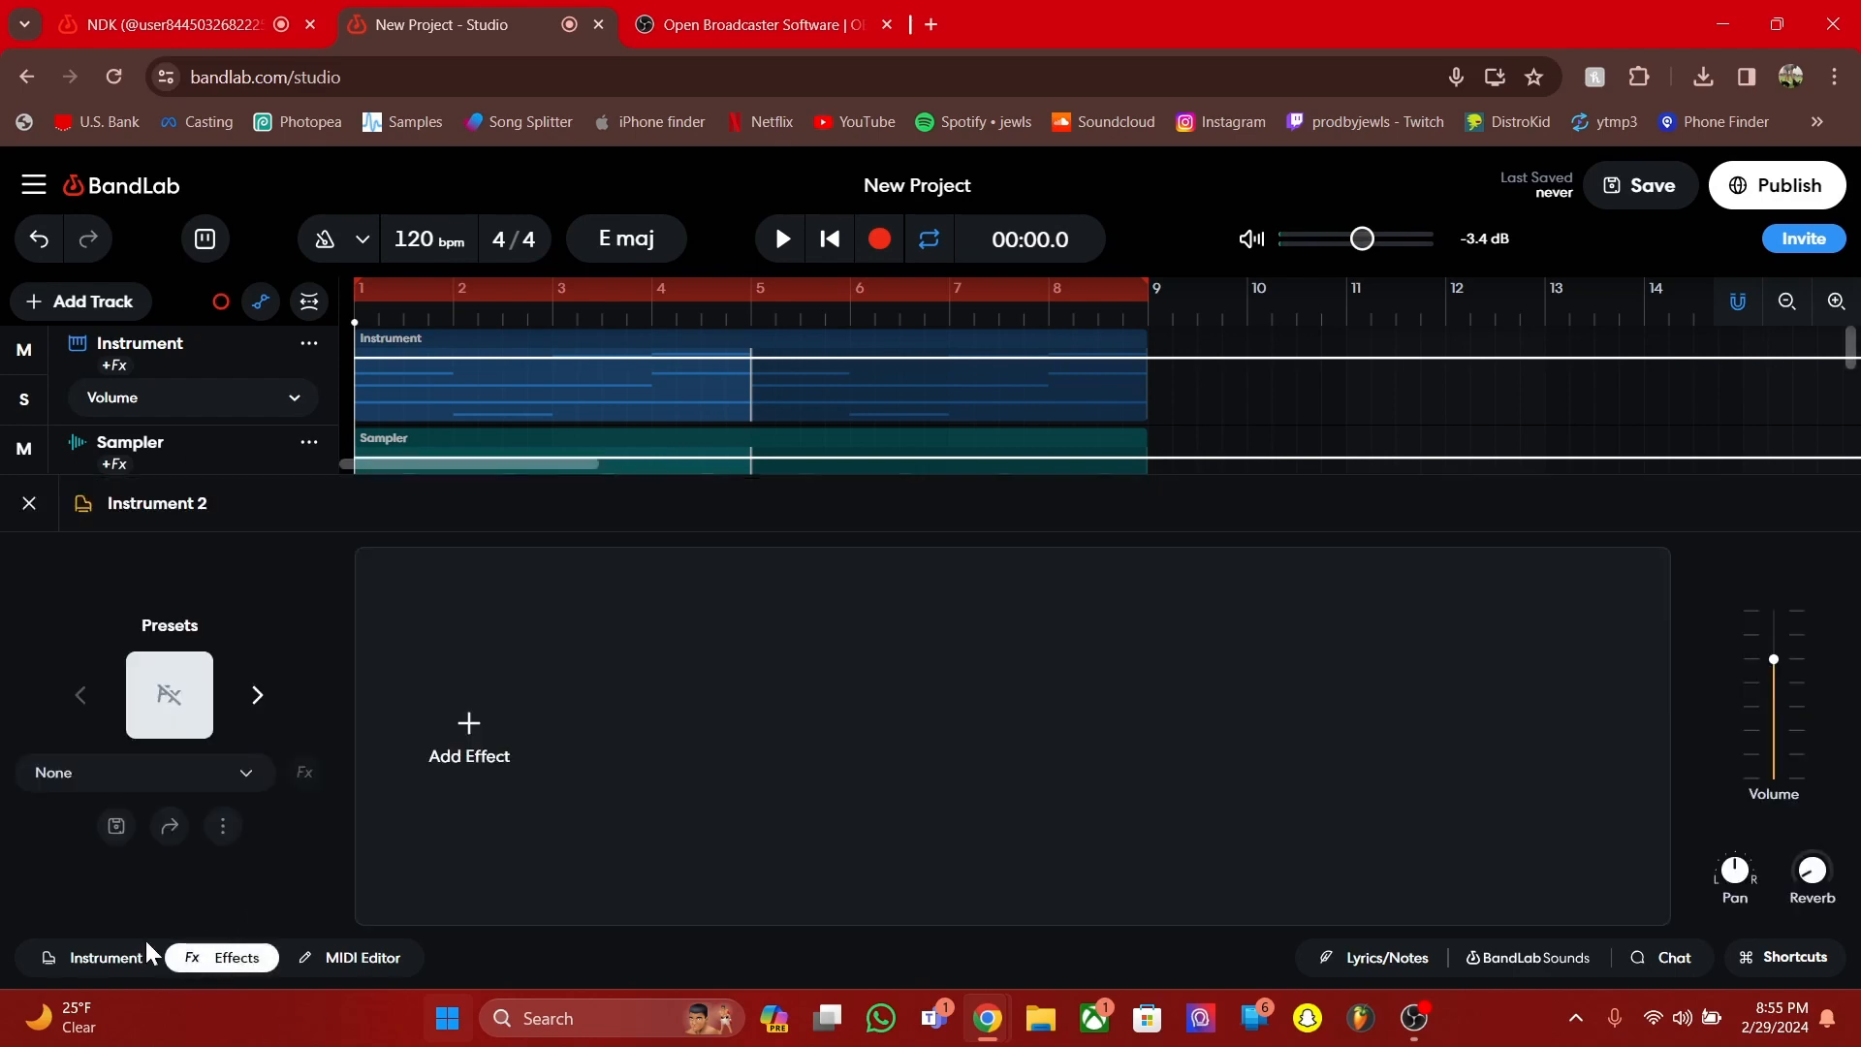
{"action": "left_click", "coordinate": [85, 962]}
{"action": "left_click", "coordinate": [133, 962]}
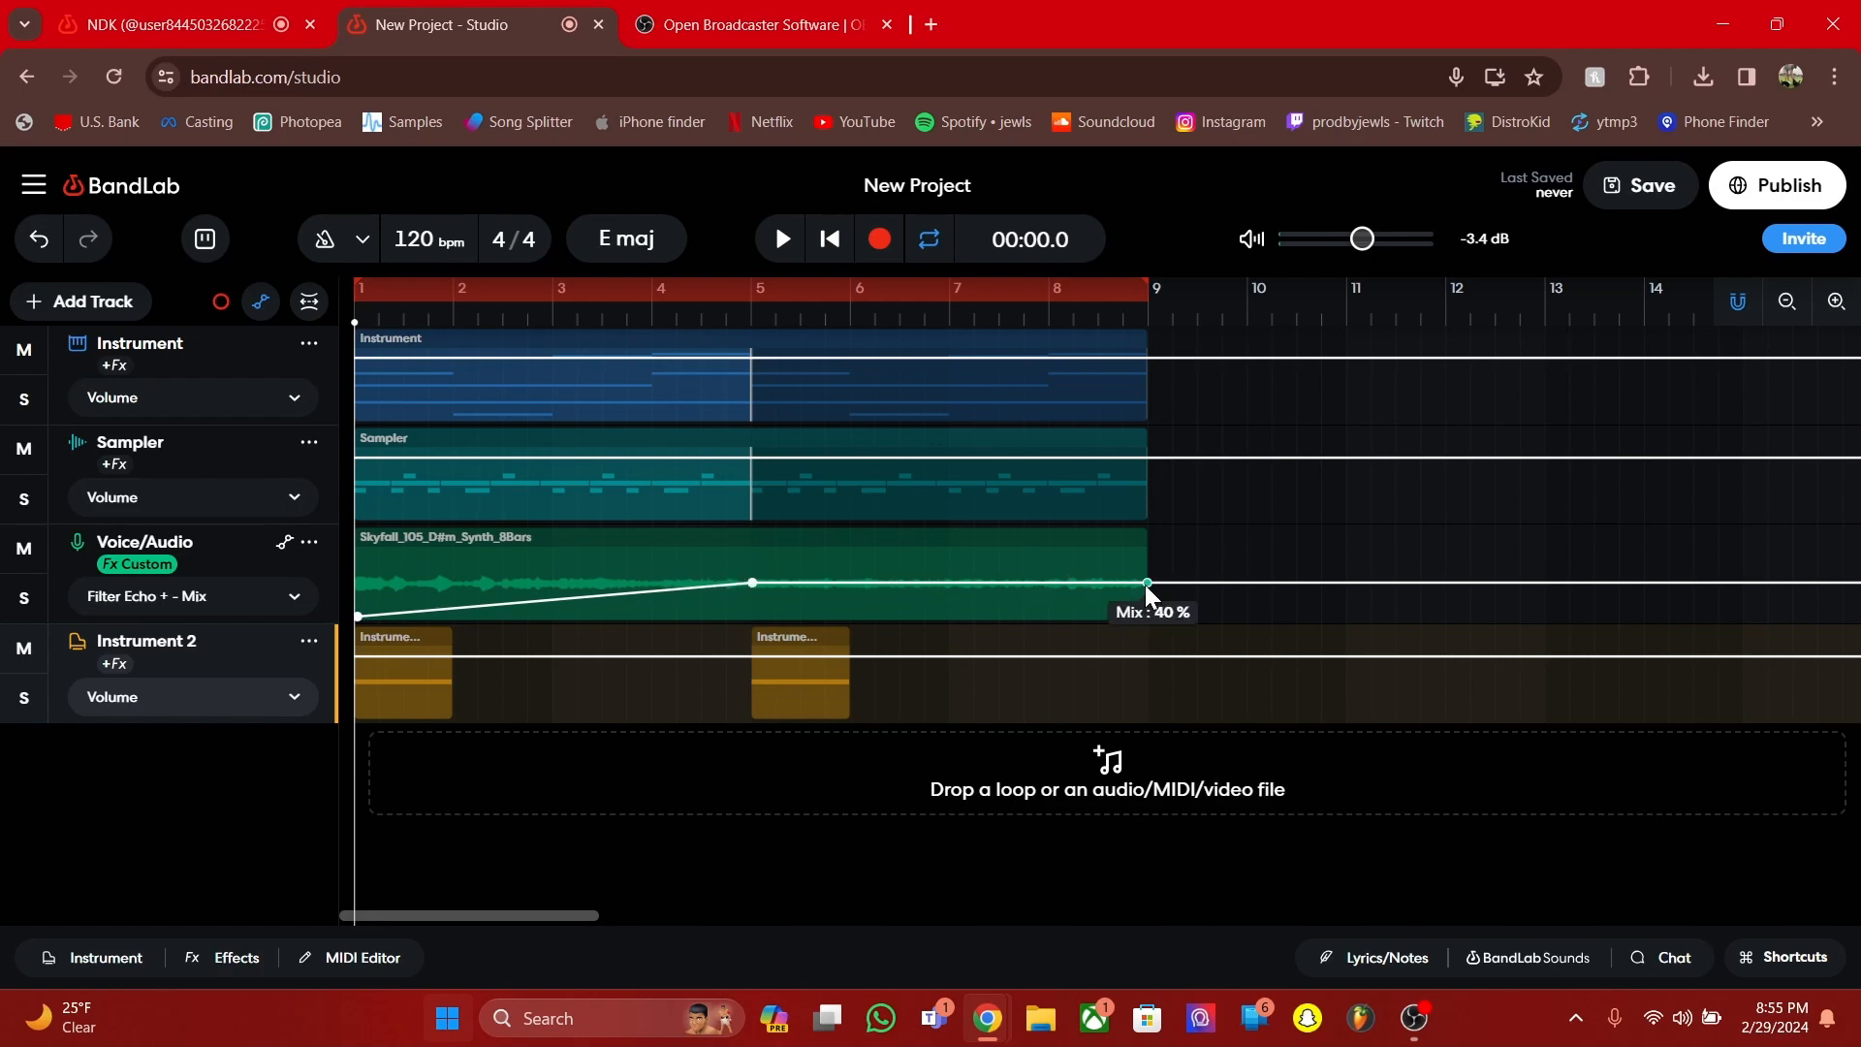
Raise the Voice/Audio Mix automation point at bar 9 to the maximum and play from about bar 6 with the cycle off
{"action": "left_click_drag", "start_coordinate": [1145, 586], "coordinate": [1144, 504]}
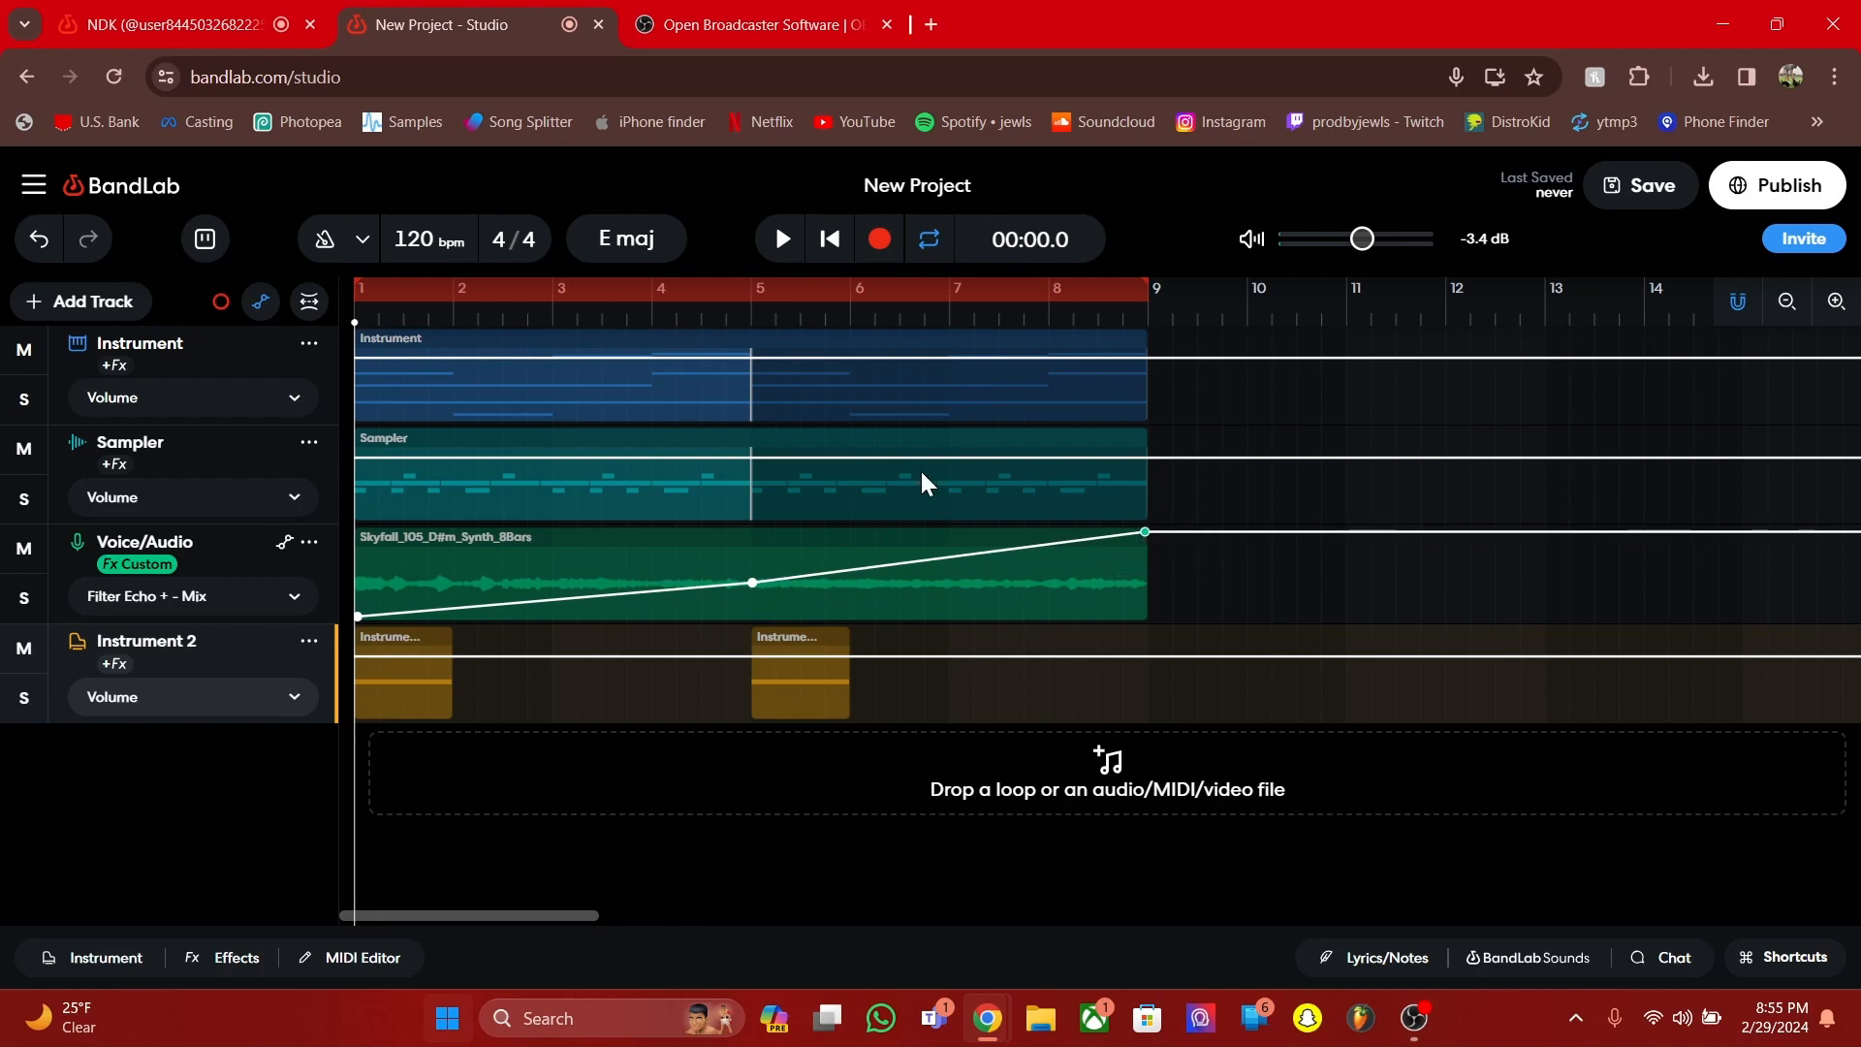
{"action": "left_click", "coordinate": [842, 315]}
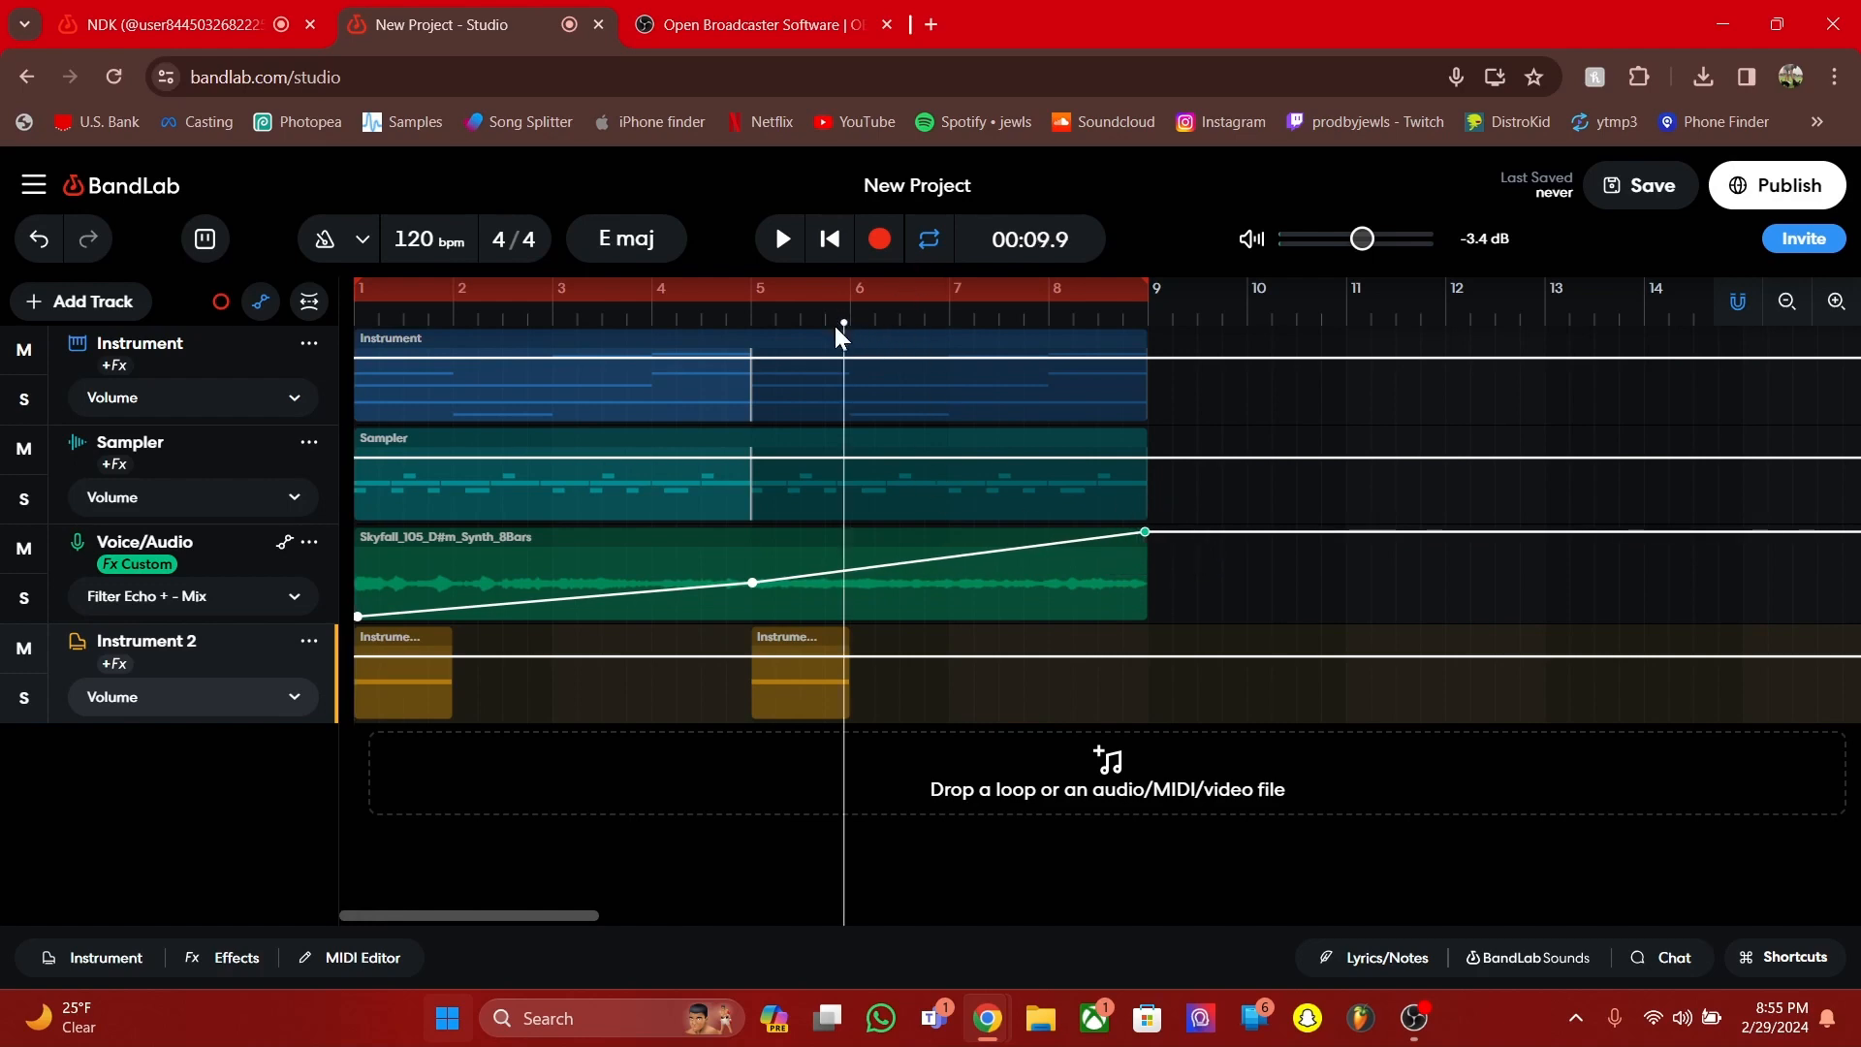
{"action": "key", "text": "space"}
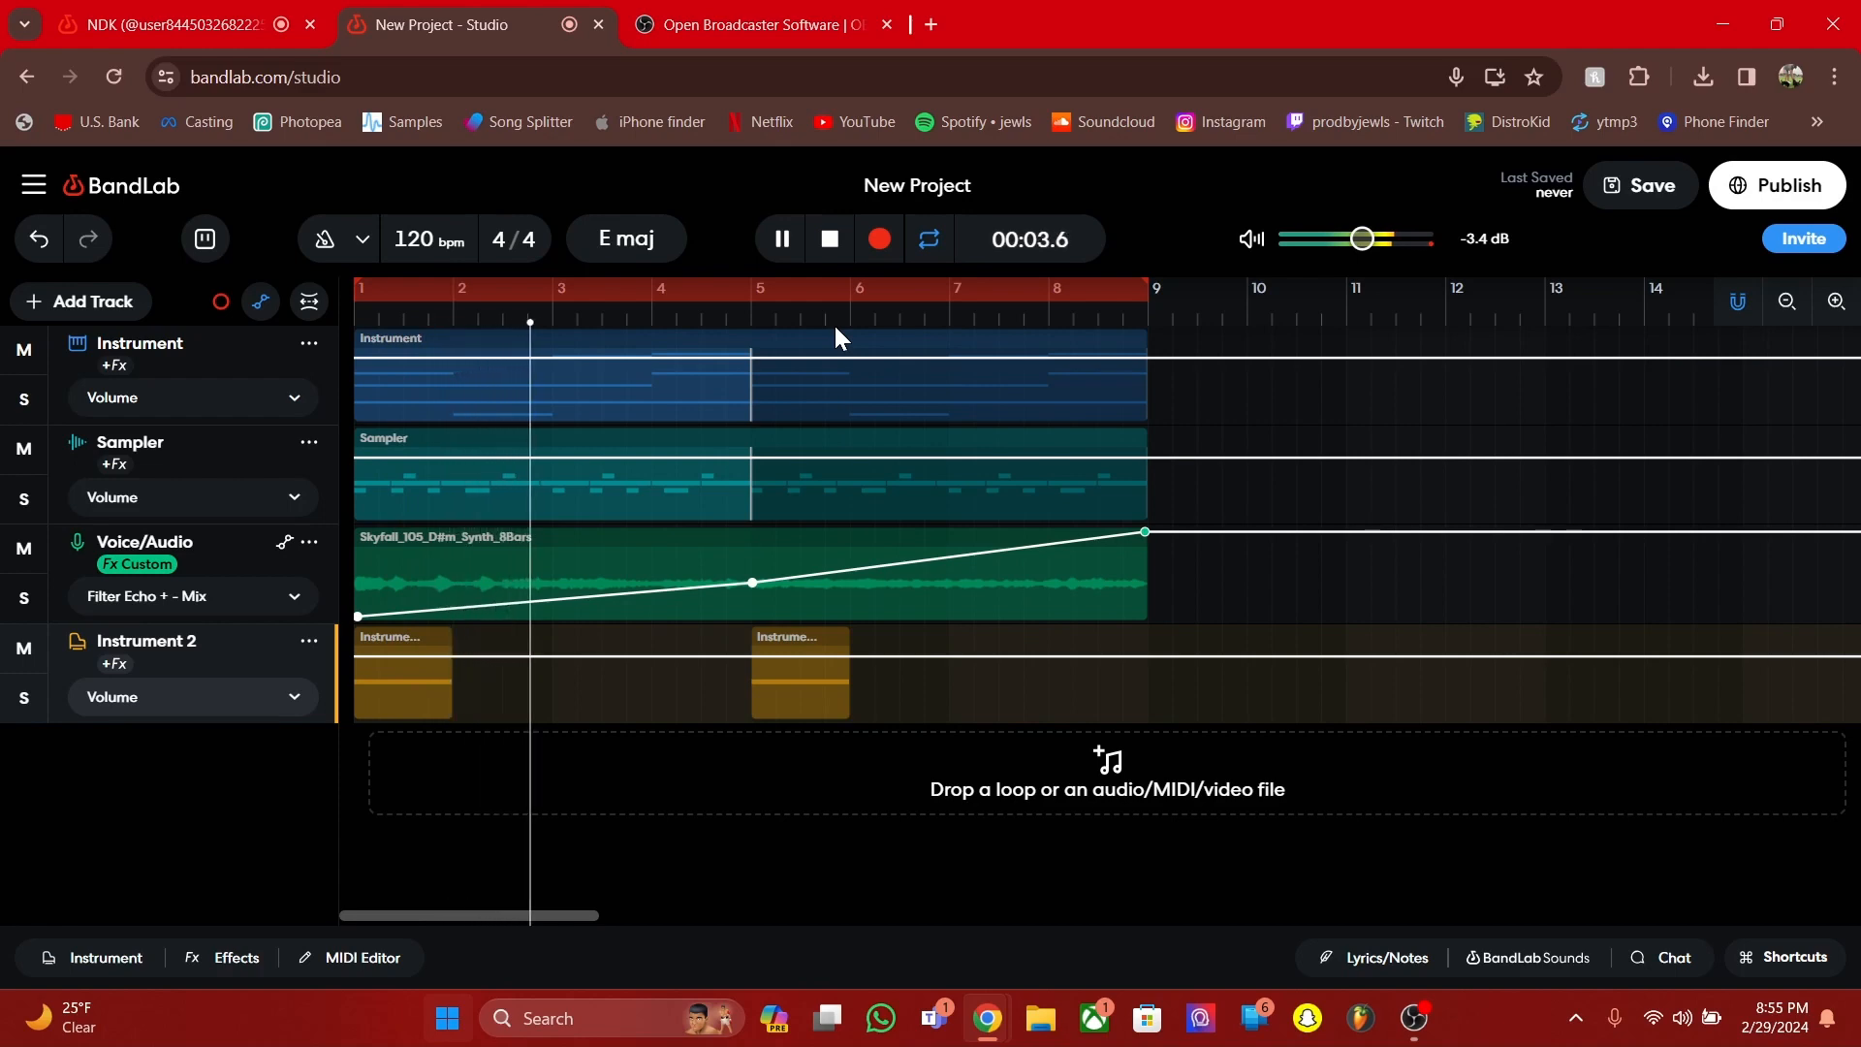
{"action": "left_click", "coordinate": [866, 310]}
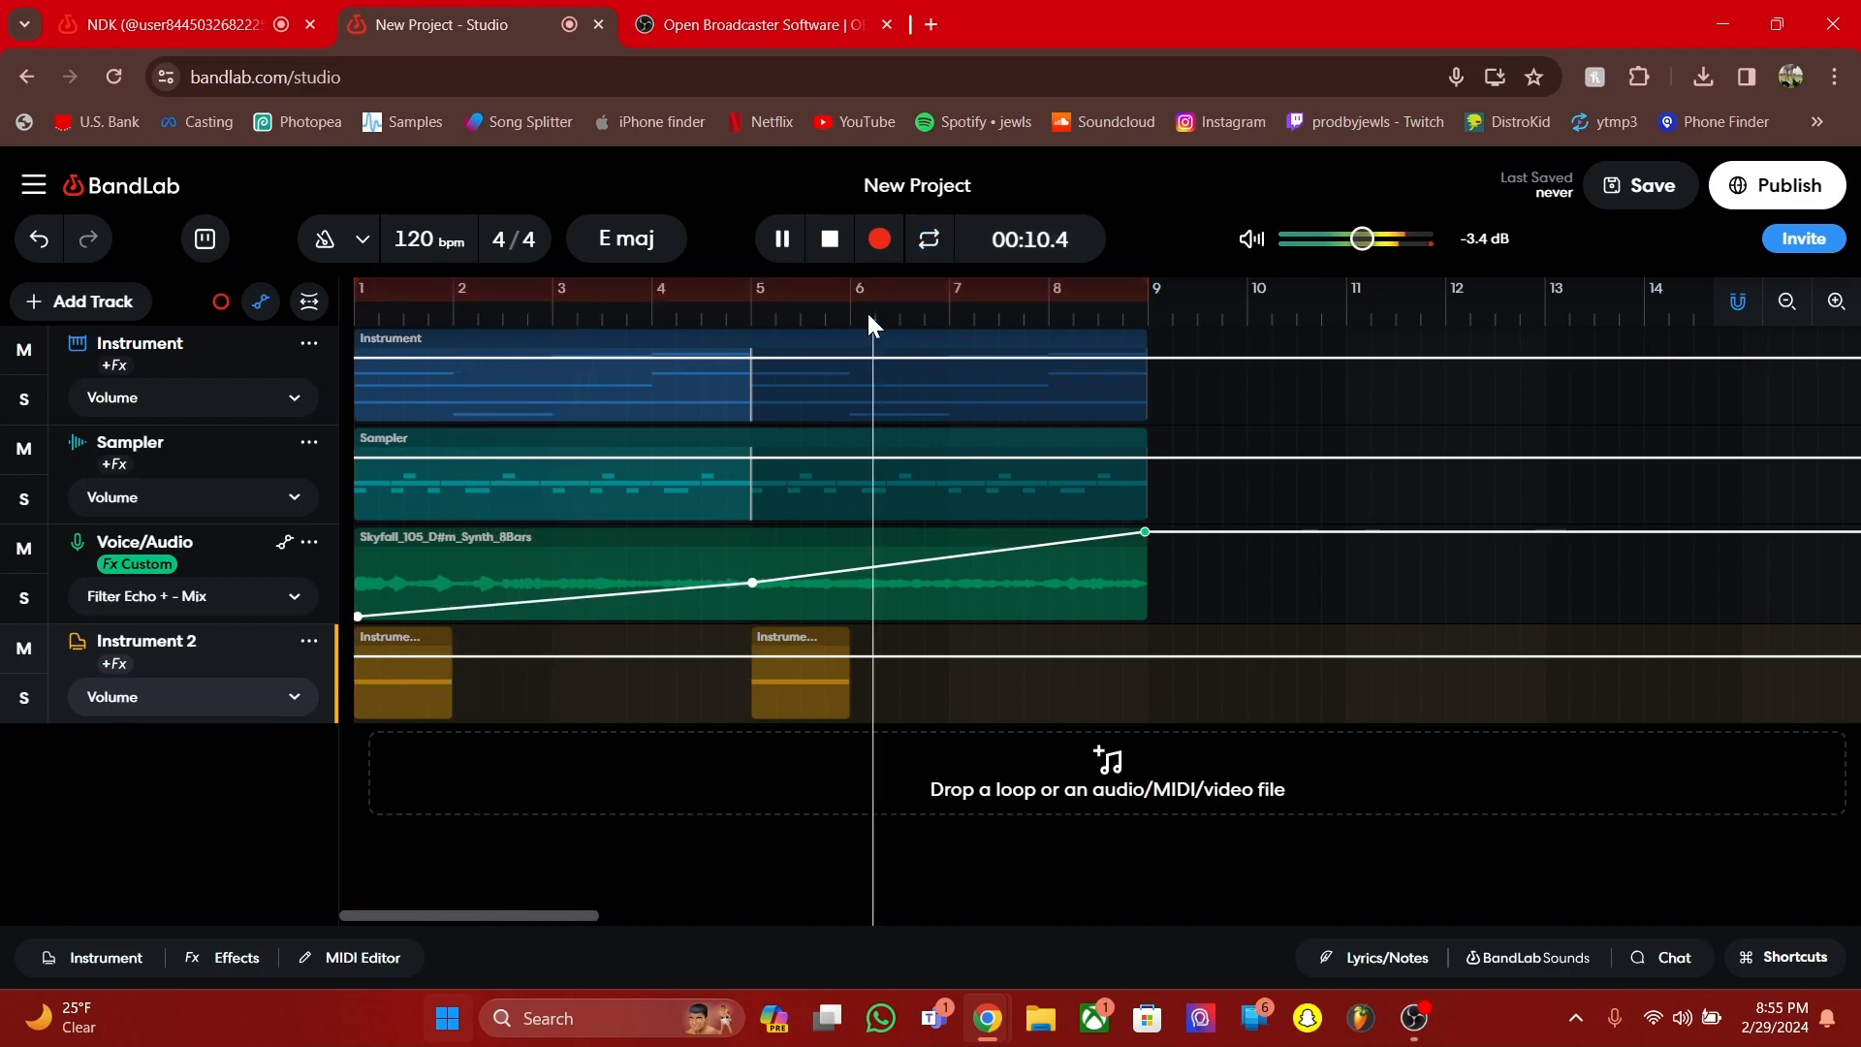
{"action": "right_click", "coordinate": [1161, 655]}
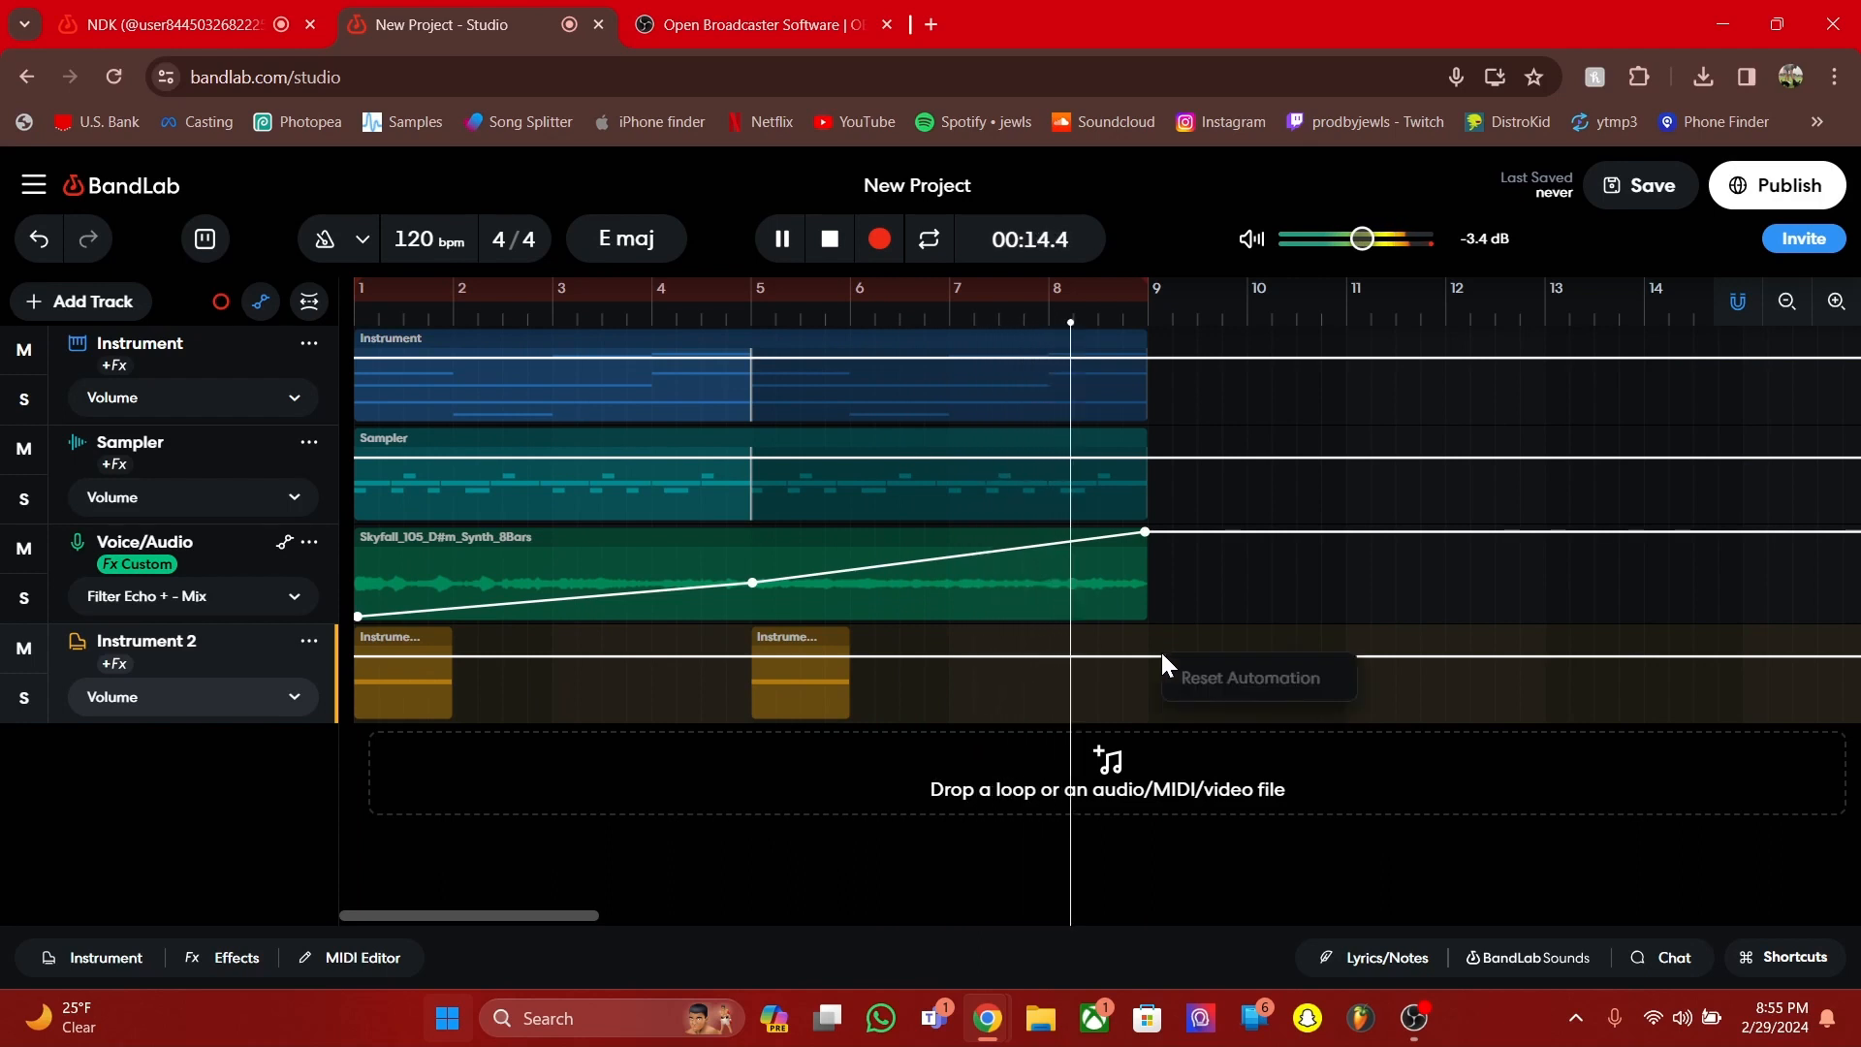
Stop playback and remove all Filter Echo + - Mix automation points from the Voice/Audio track
{"action": "left_click", "coordinate": [1020, 805]}
{"action": "key", "text": "space"}
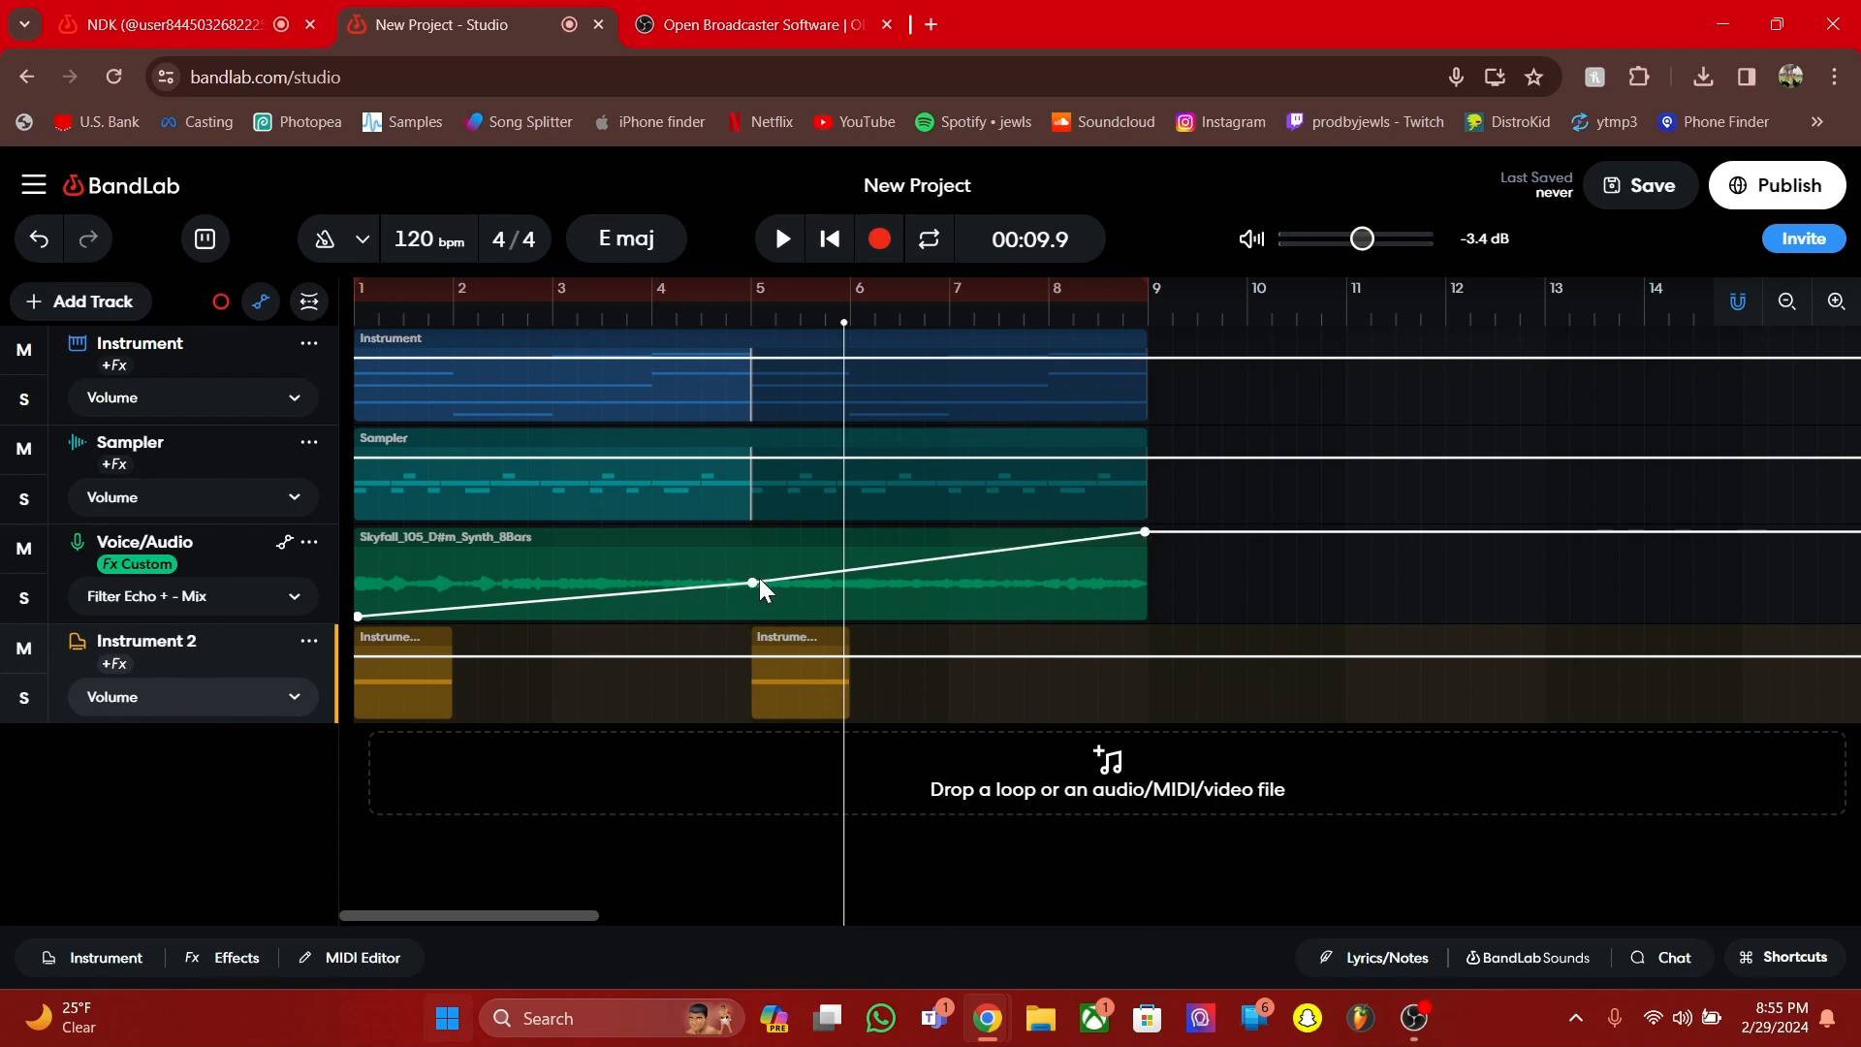
{"action": "mouse_move", "coordinate": [753, 580]}
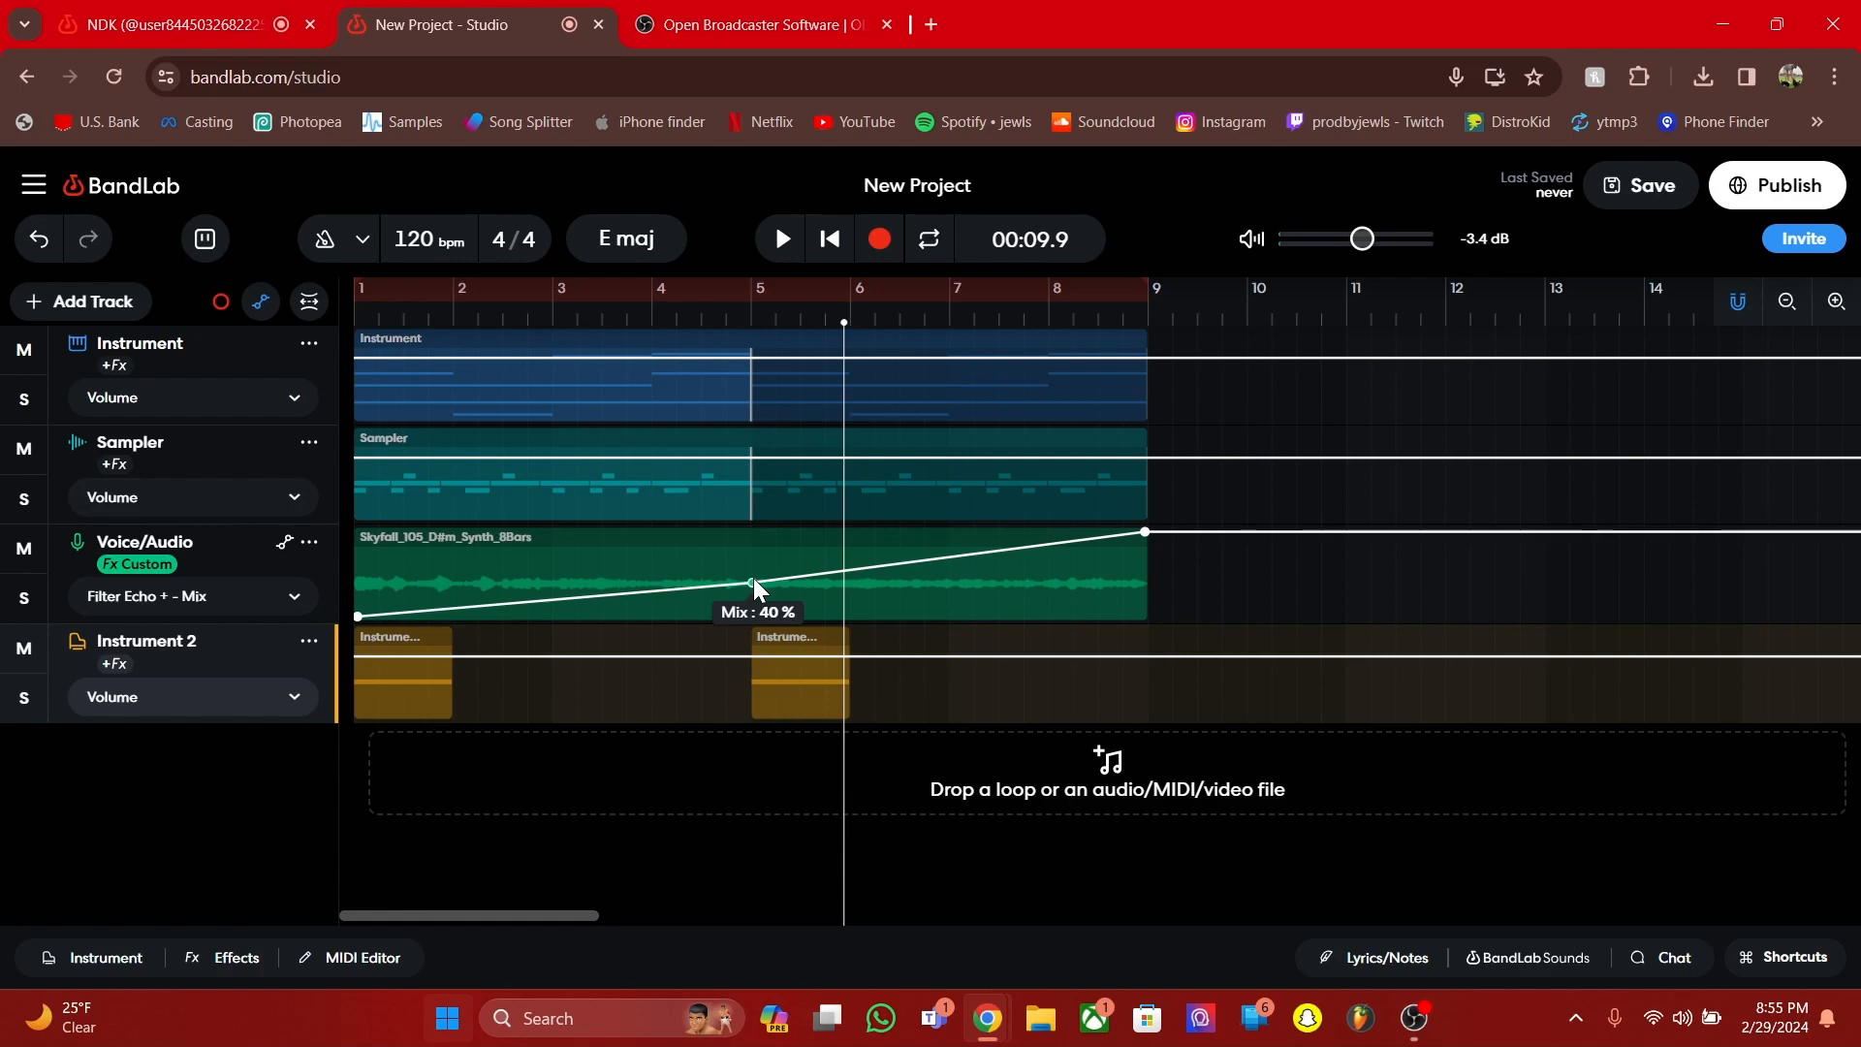
{"action": "double_click", "coordinate": [1145, 529]}
{"action": "double_click", "coordinate": [357, 618]}
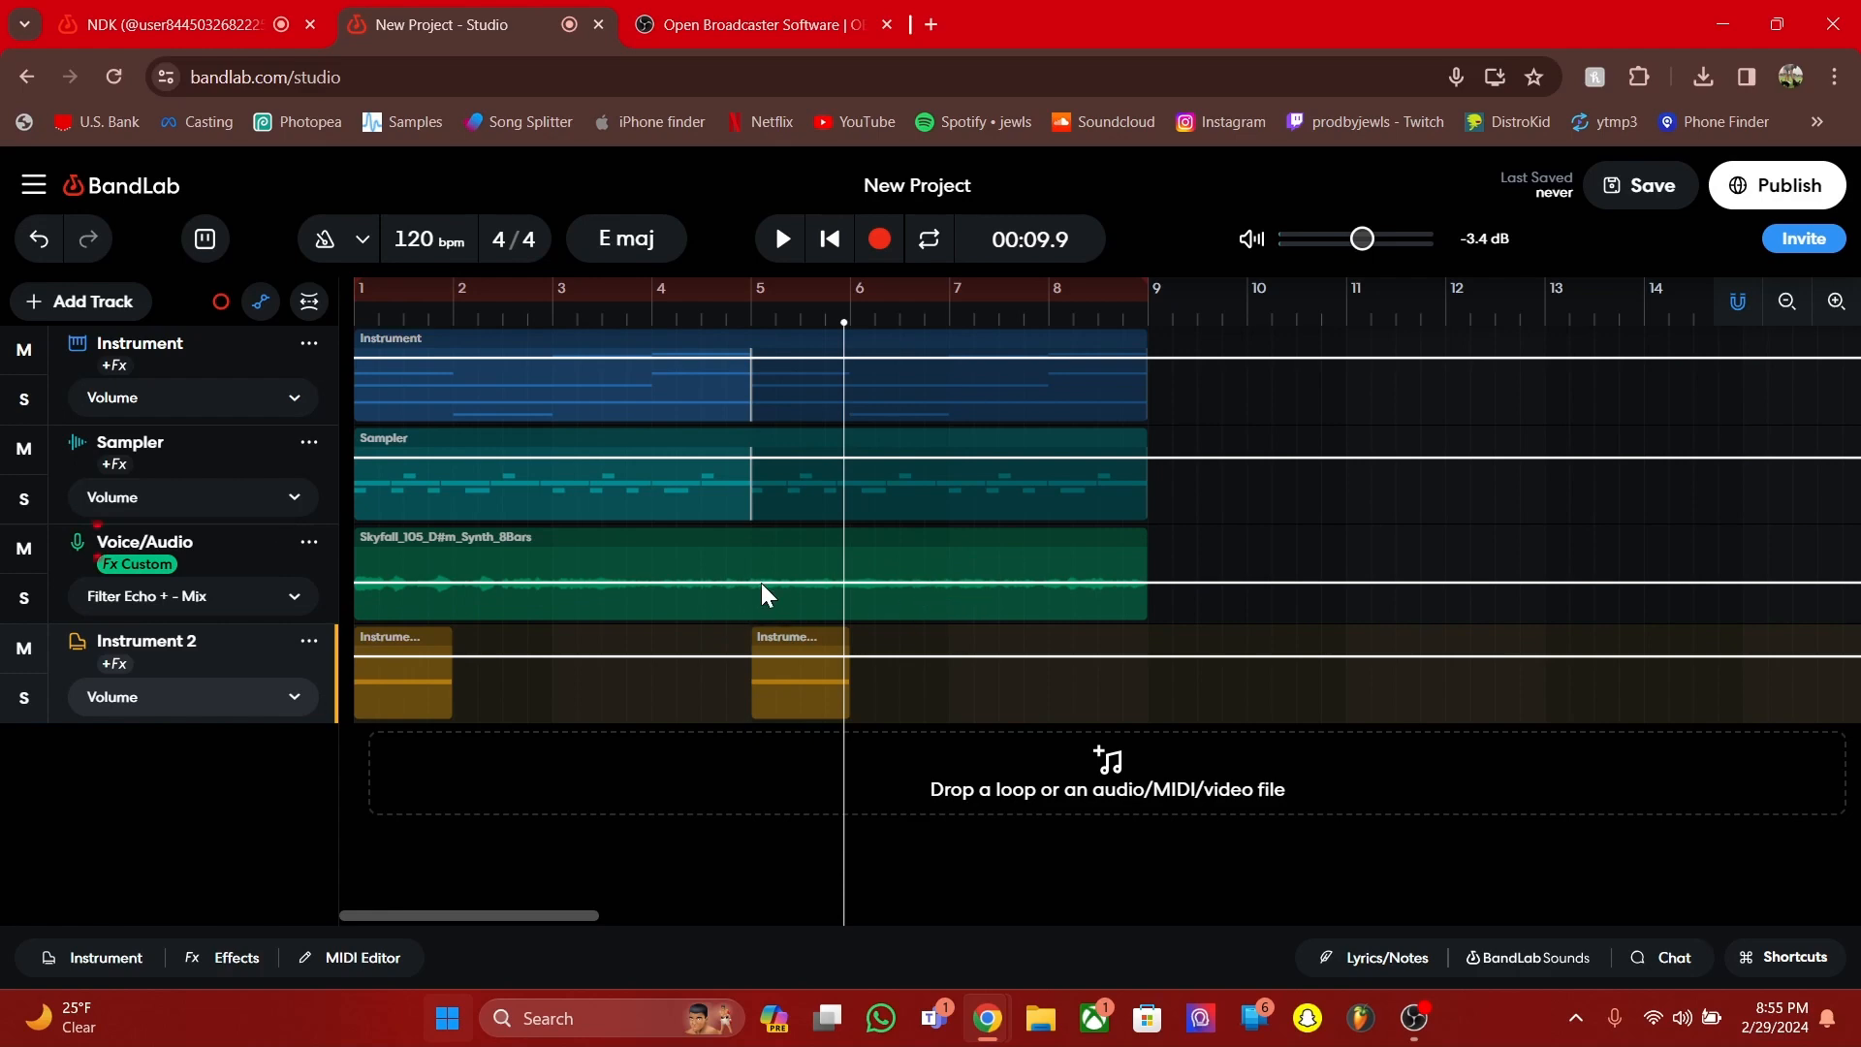
Switch the Voice/Audio automation to Pan and draw a ramp from -50 at bar 1 to the maximum at bar 9
{"action": "left_click", "coordinate": [227, 599]}
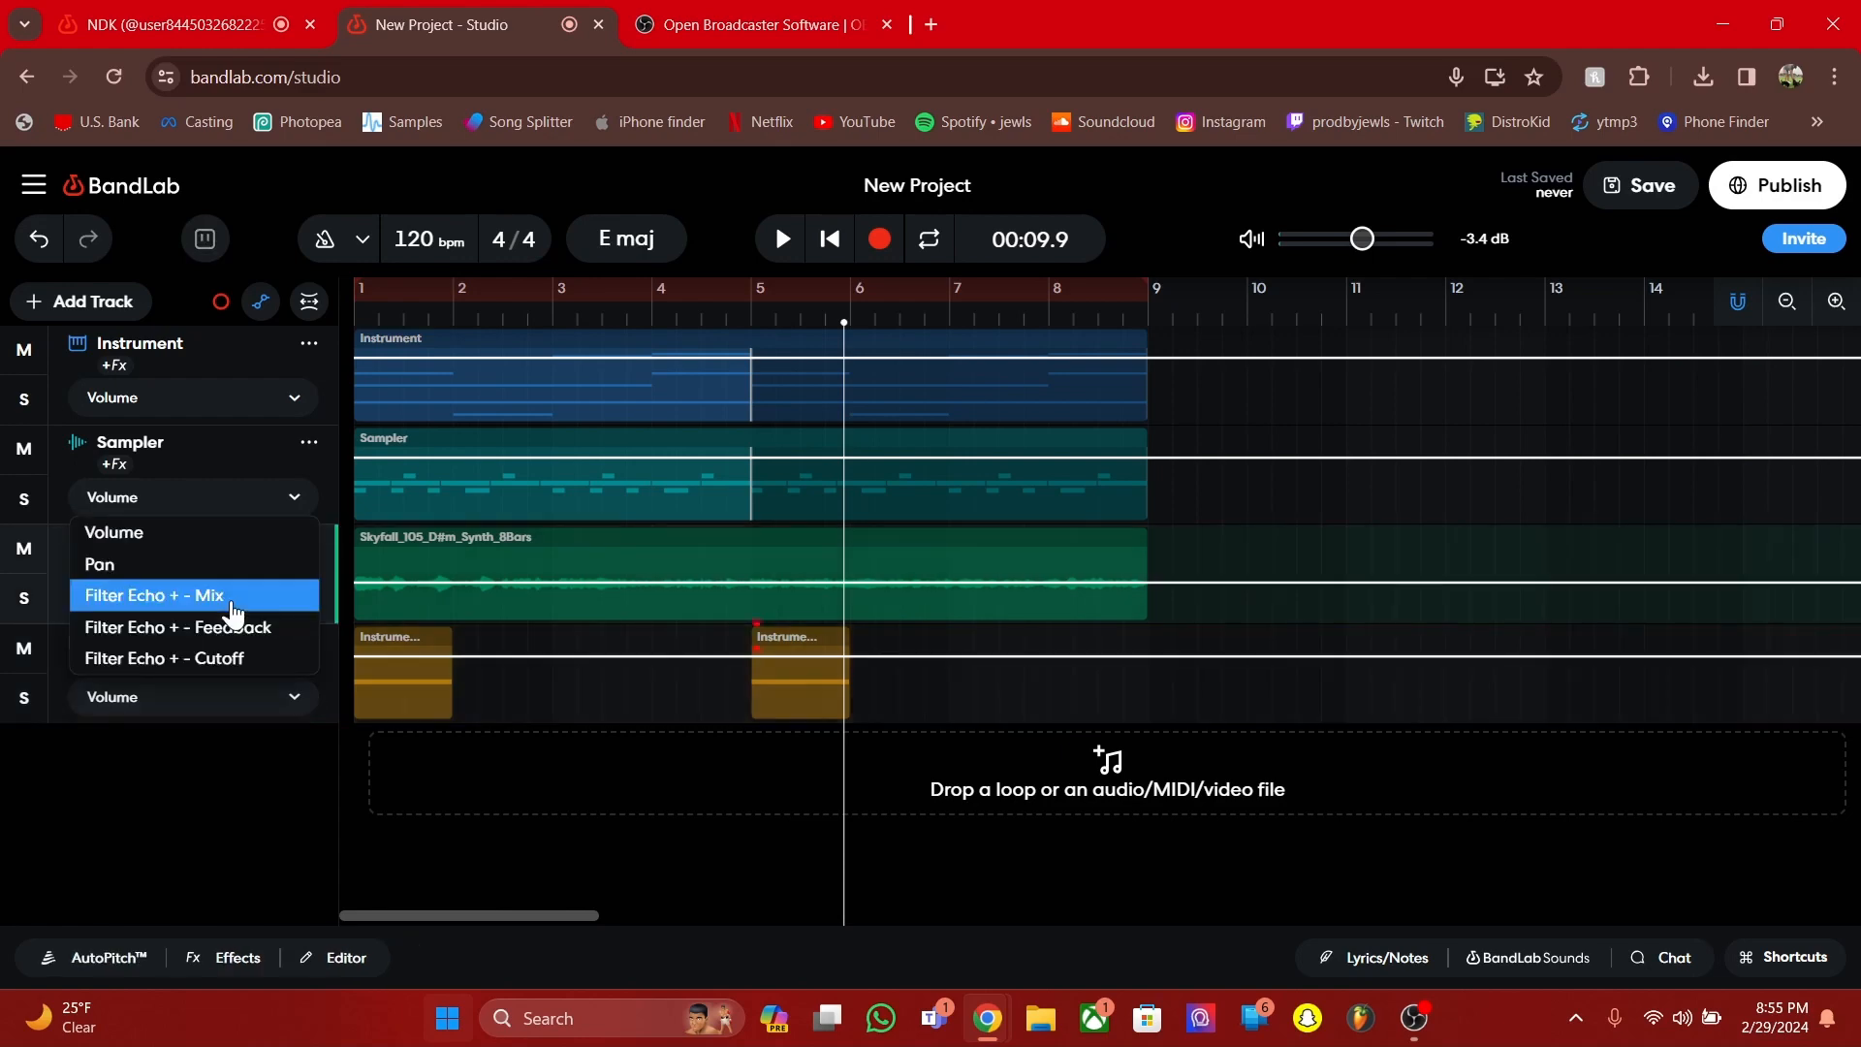
{"action": "left_click", "coordinate": [217, 566]}
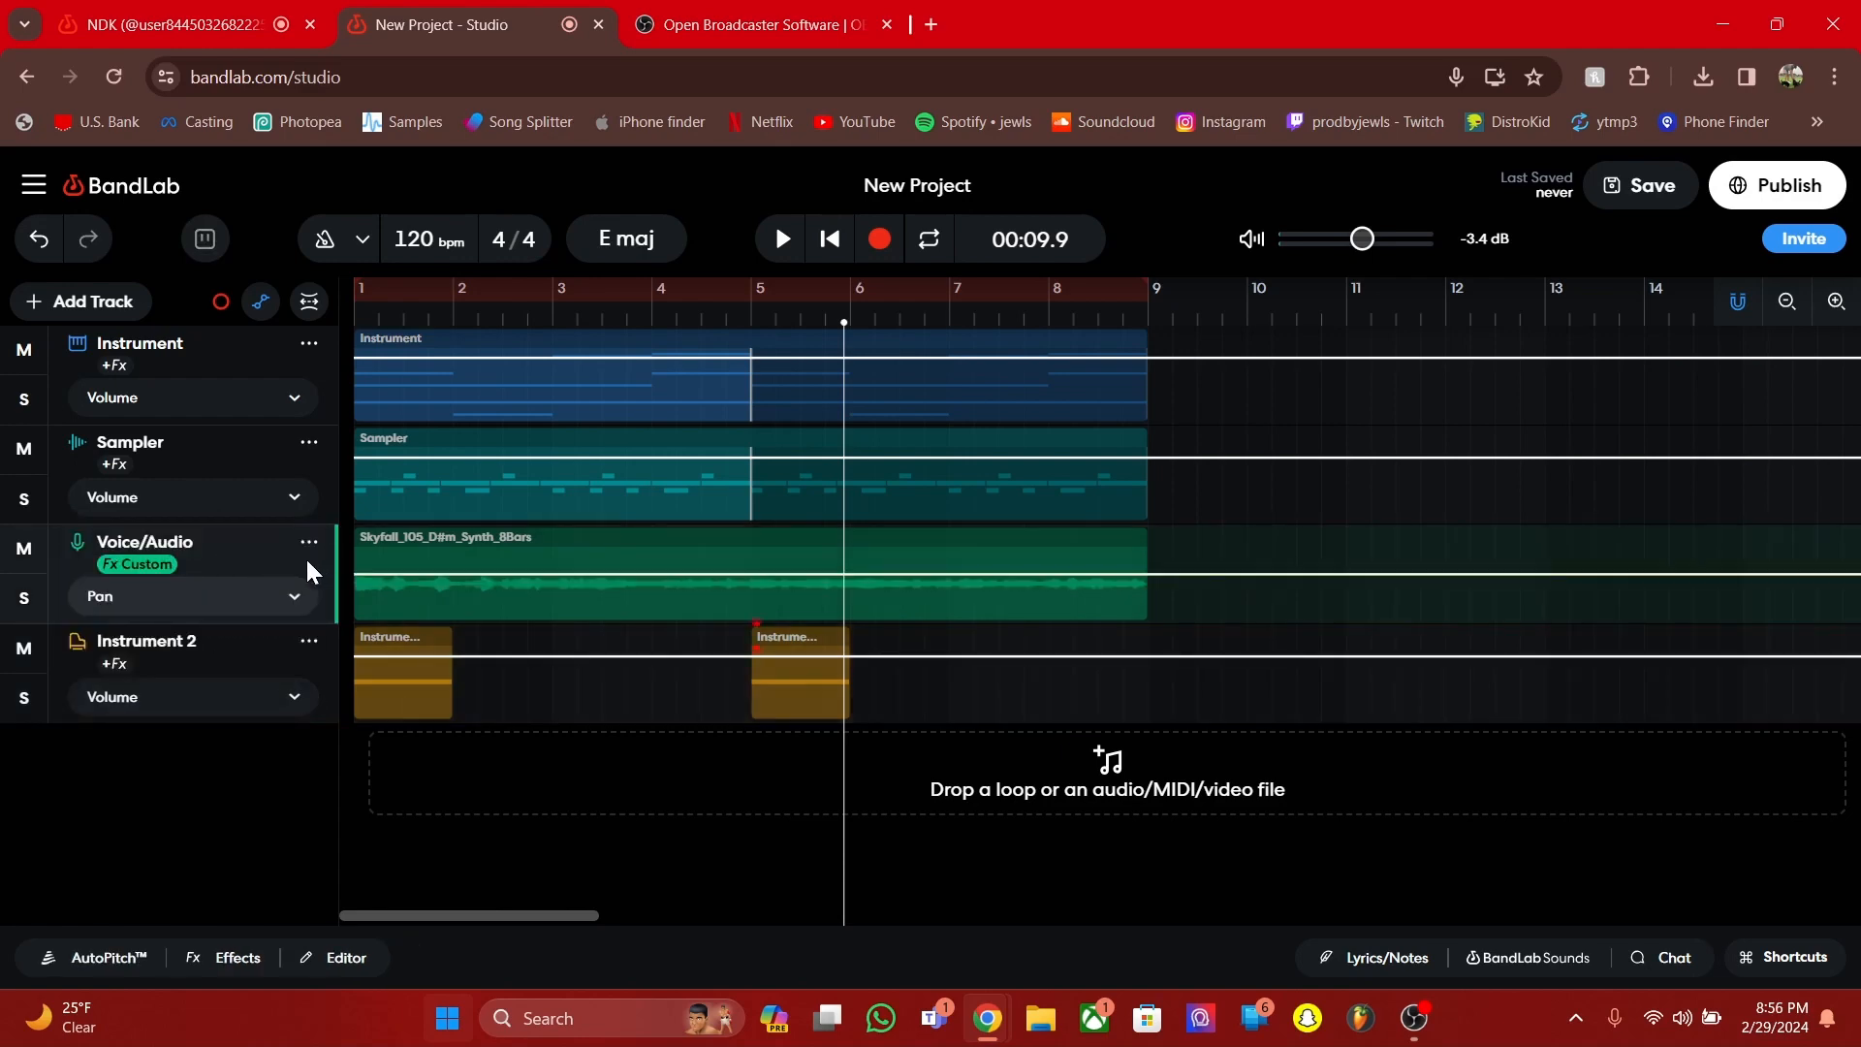
{"action": "left_click", "coordinate": [446, 574]}
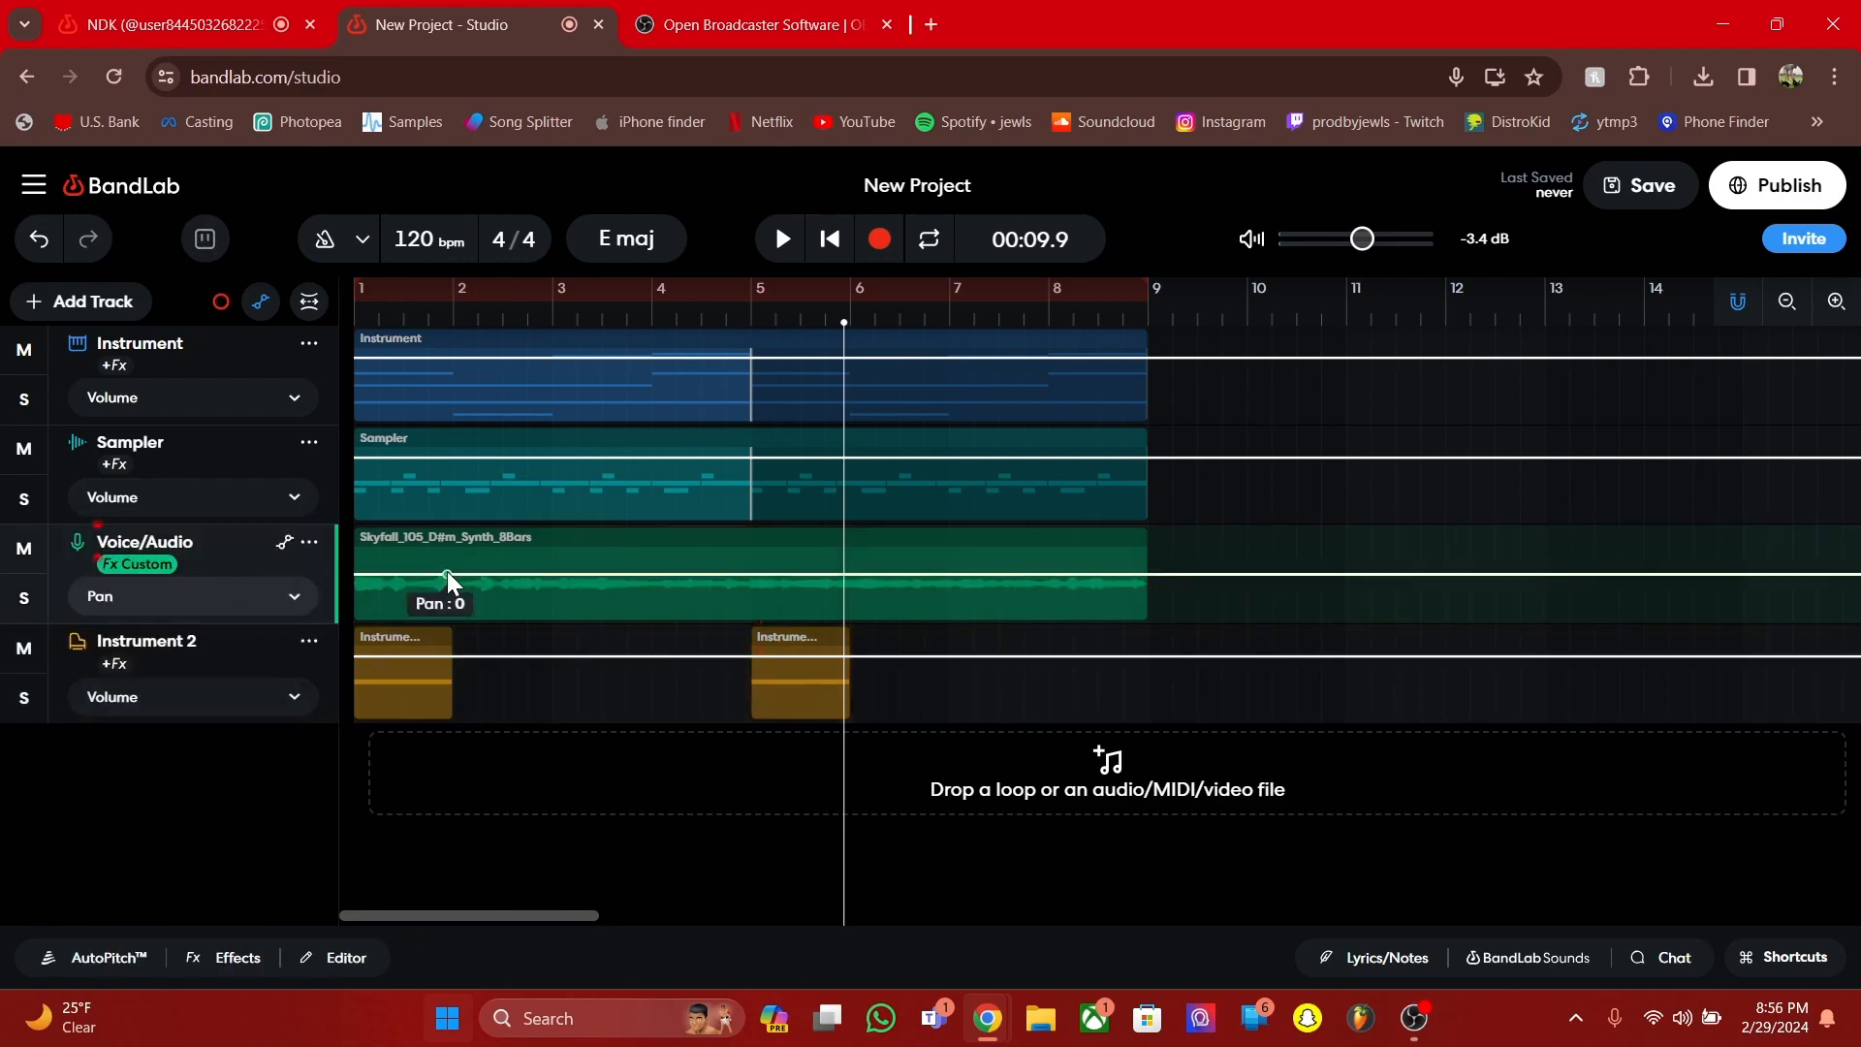
{"action": "left_click_drag", "start_coordinate": [446, 574], "coordinate": [502, 684]}
{"action": "left_click", "coordinate": [355, 649]}
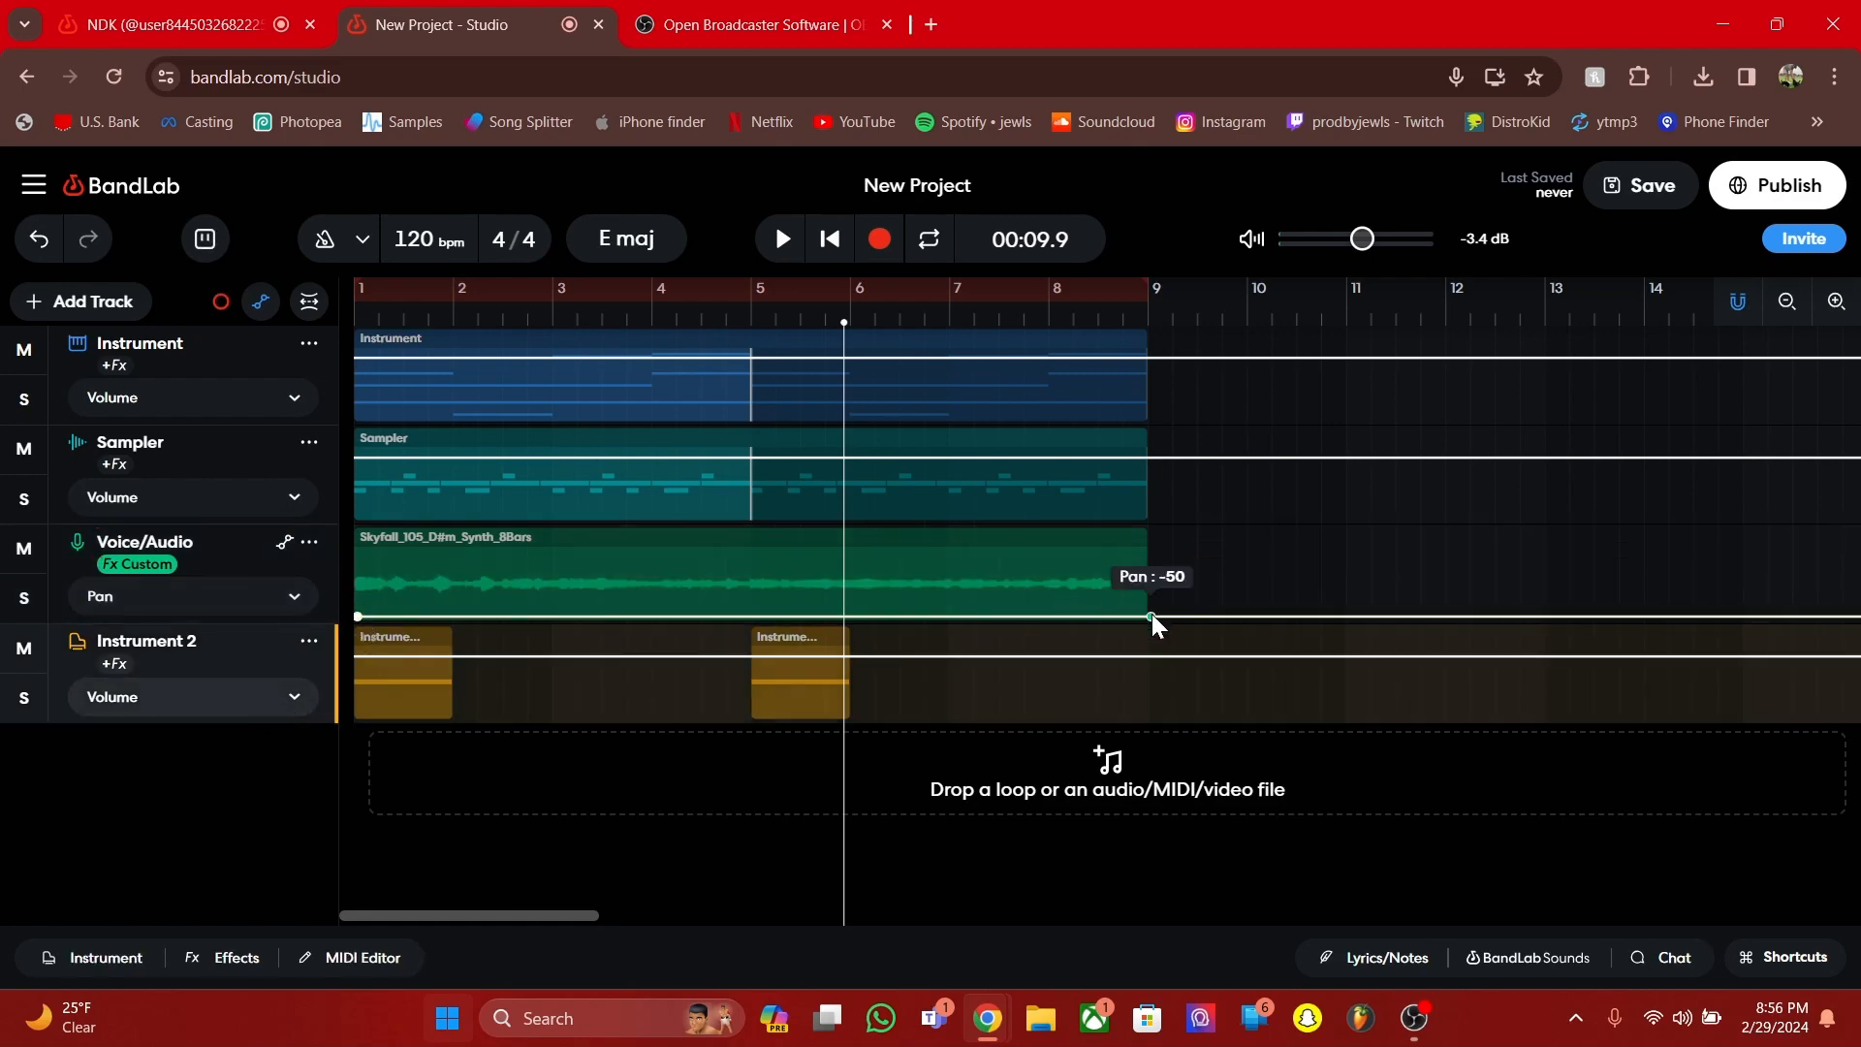
{"action": "left_click_drag", "start_coordinate": [1151, 617], "coordinate": [1150, 490]}
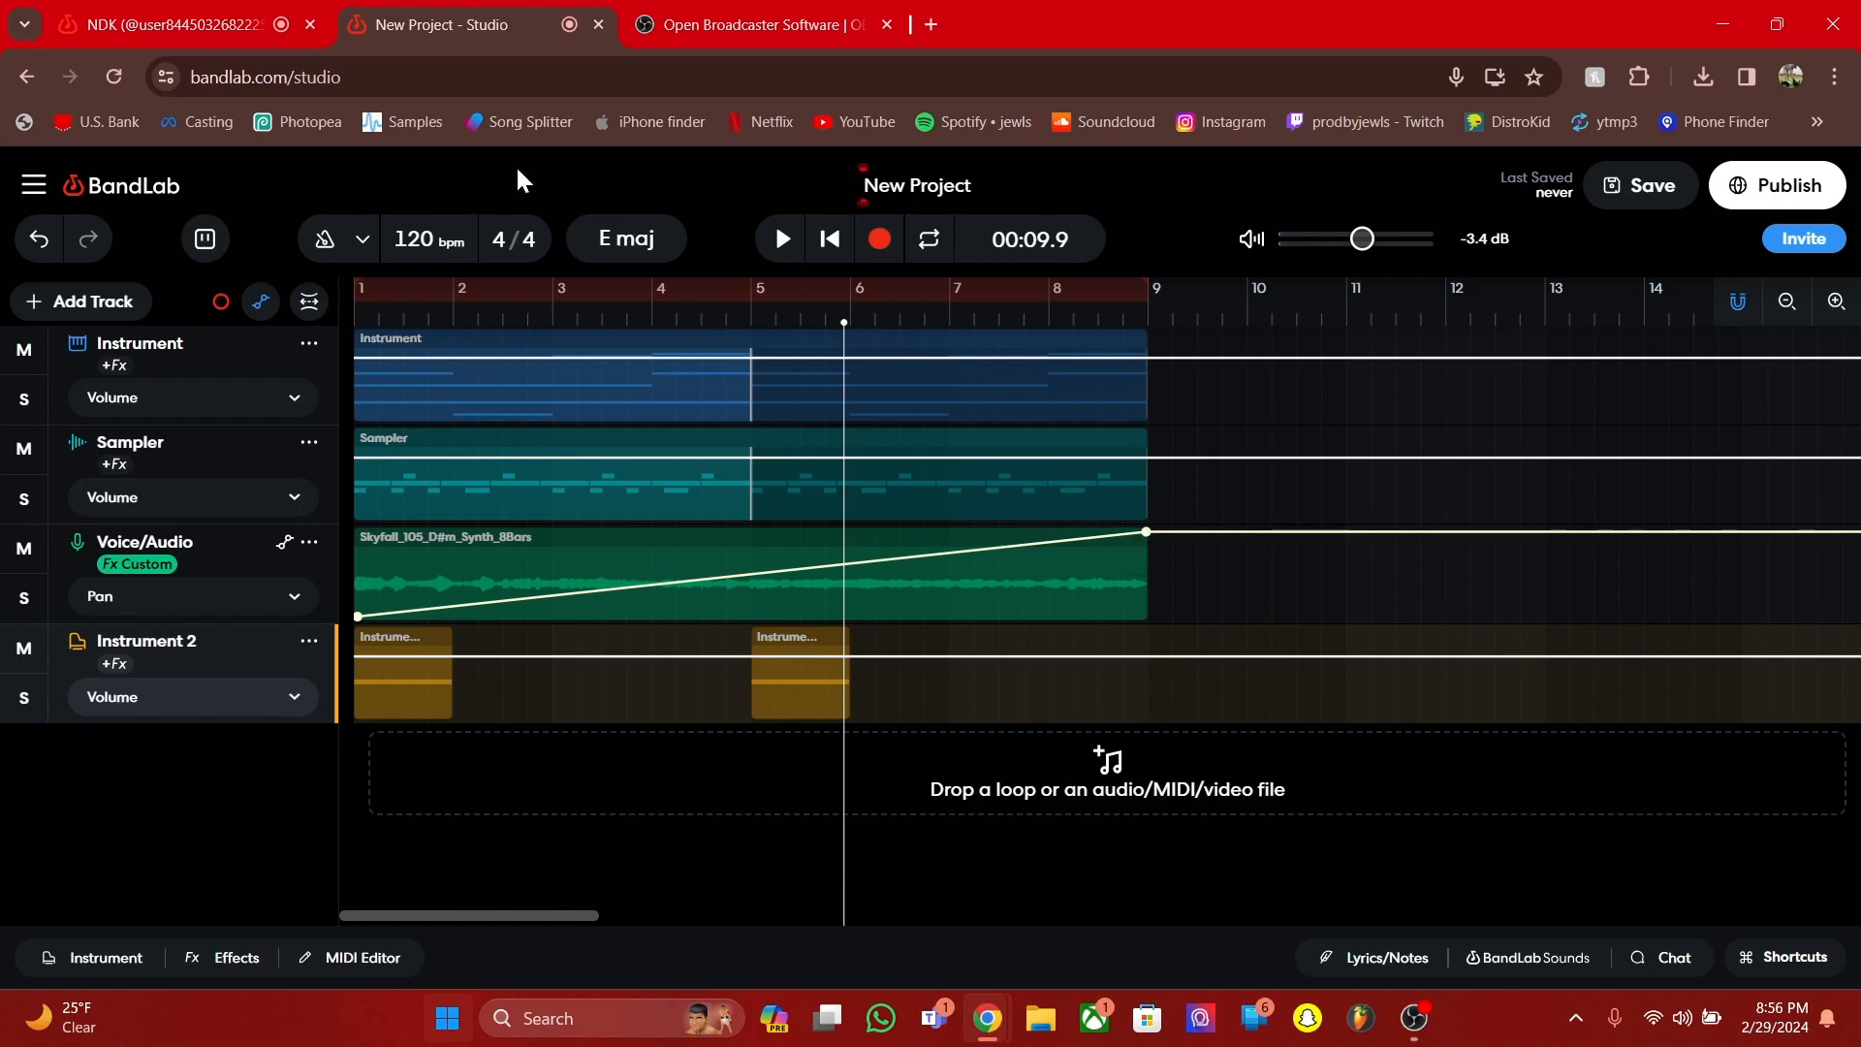
Play the pan ramp from the project start past bar 8 and solo the Voice/Audio track
{"action": "left_click", "coordinate": [829, 238]}
{"action": "key", "text": "space"}
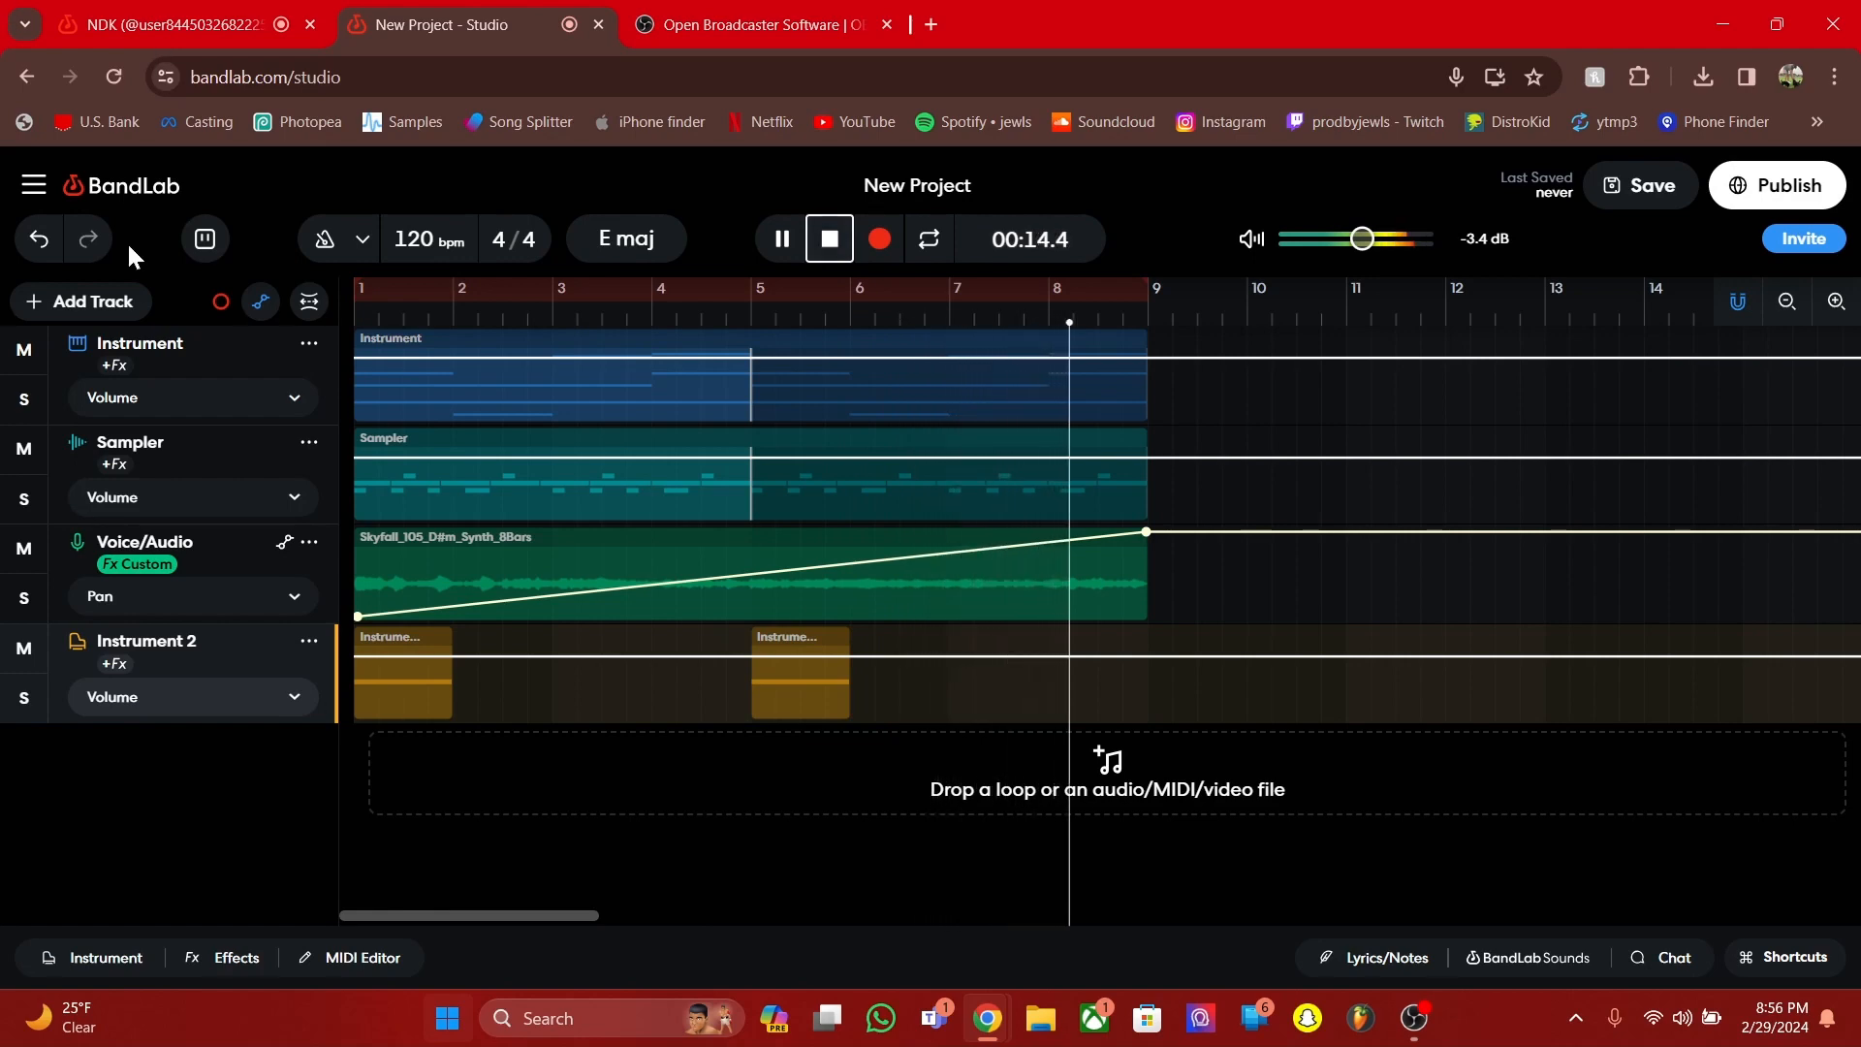
{"action": "left_click", "coordinate": [26, 596]}
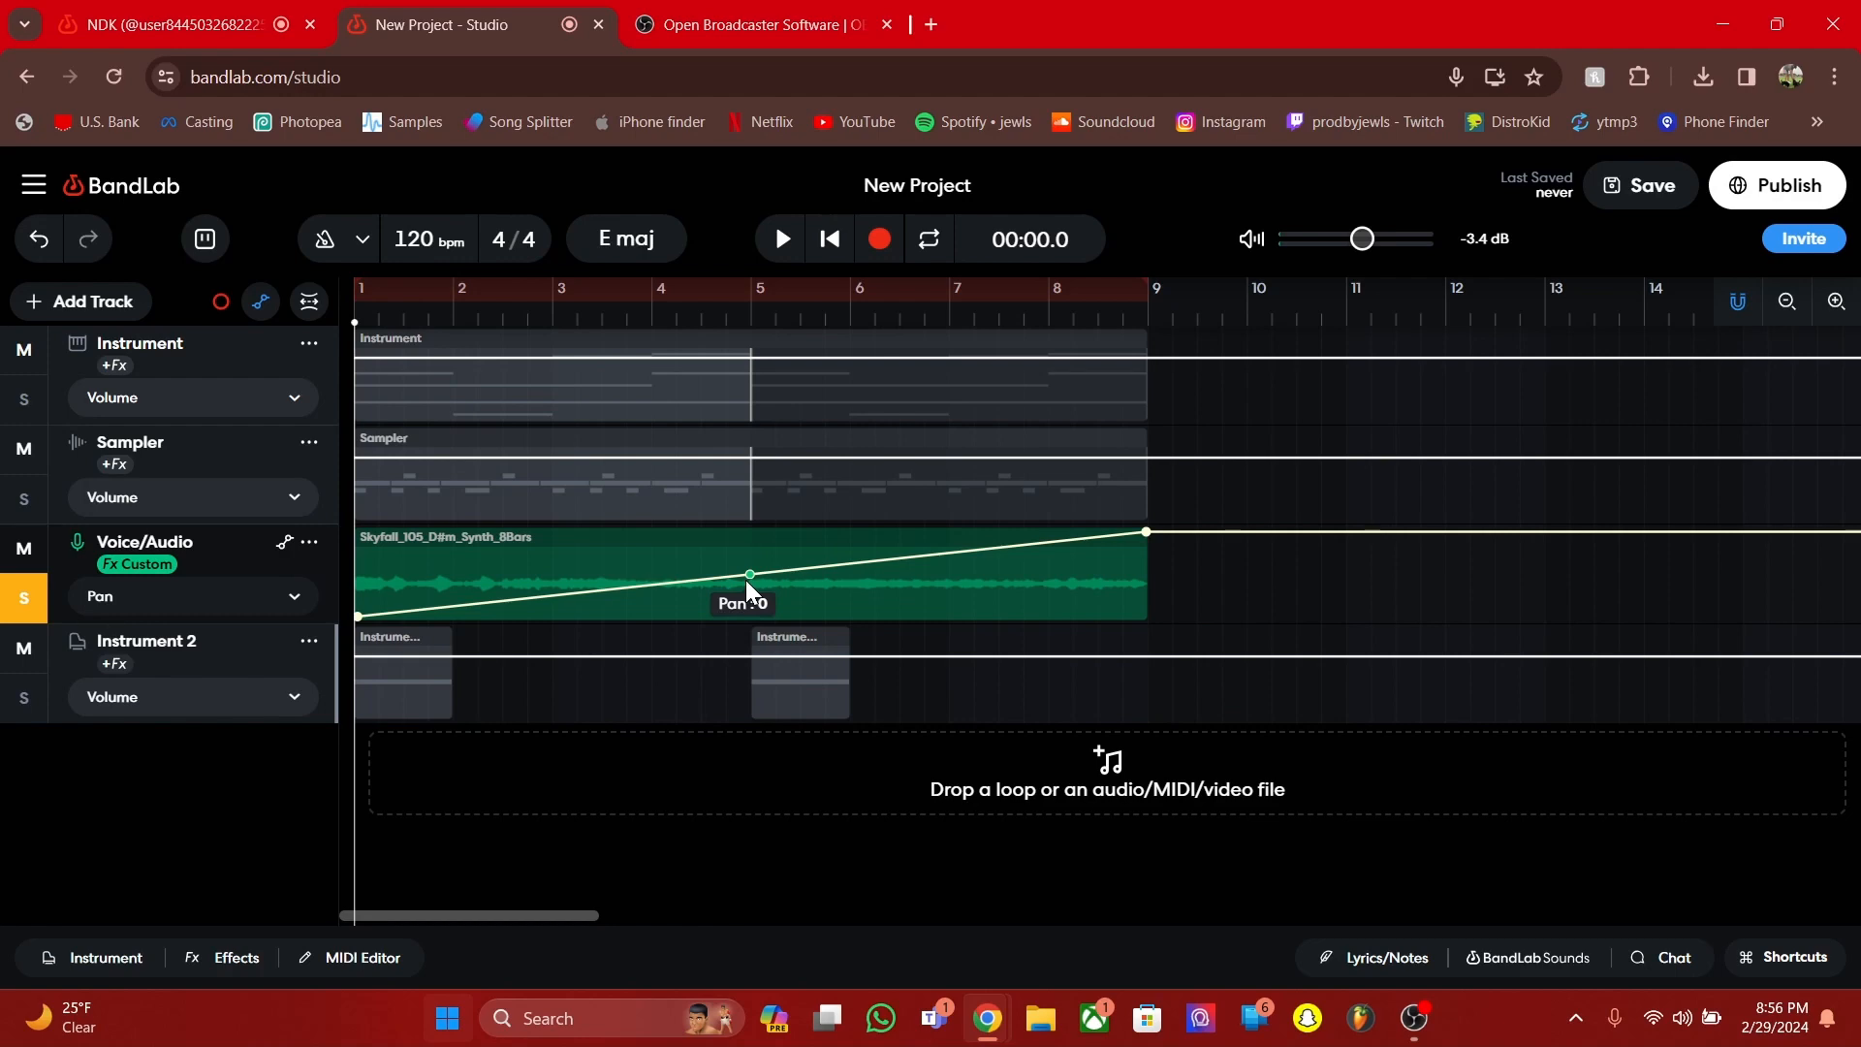
Reshape the Voice/Audio Pan automation into two ramps, peaking just before bar 5 and dropping to the minimum at bar 5, and play it
{"action": "scroll", "coordinate": [746, 580], "scroll_direction": "up", "scroll_amount": 3}
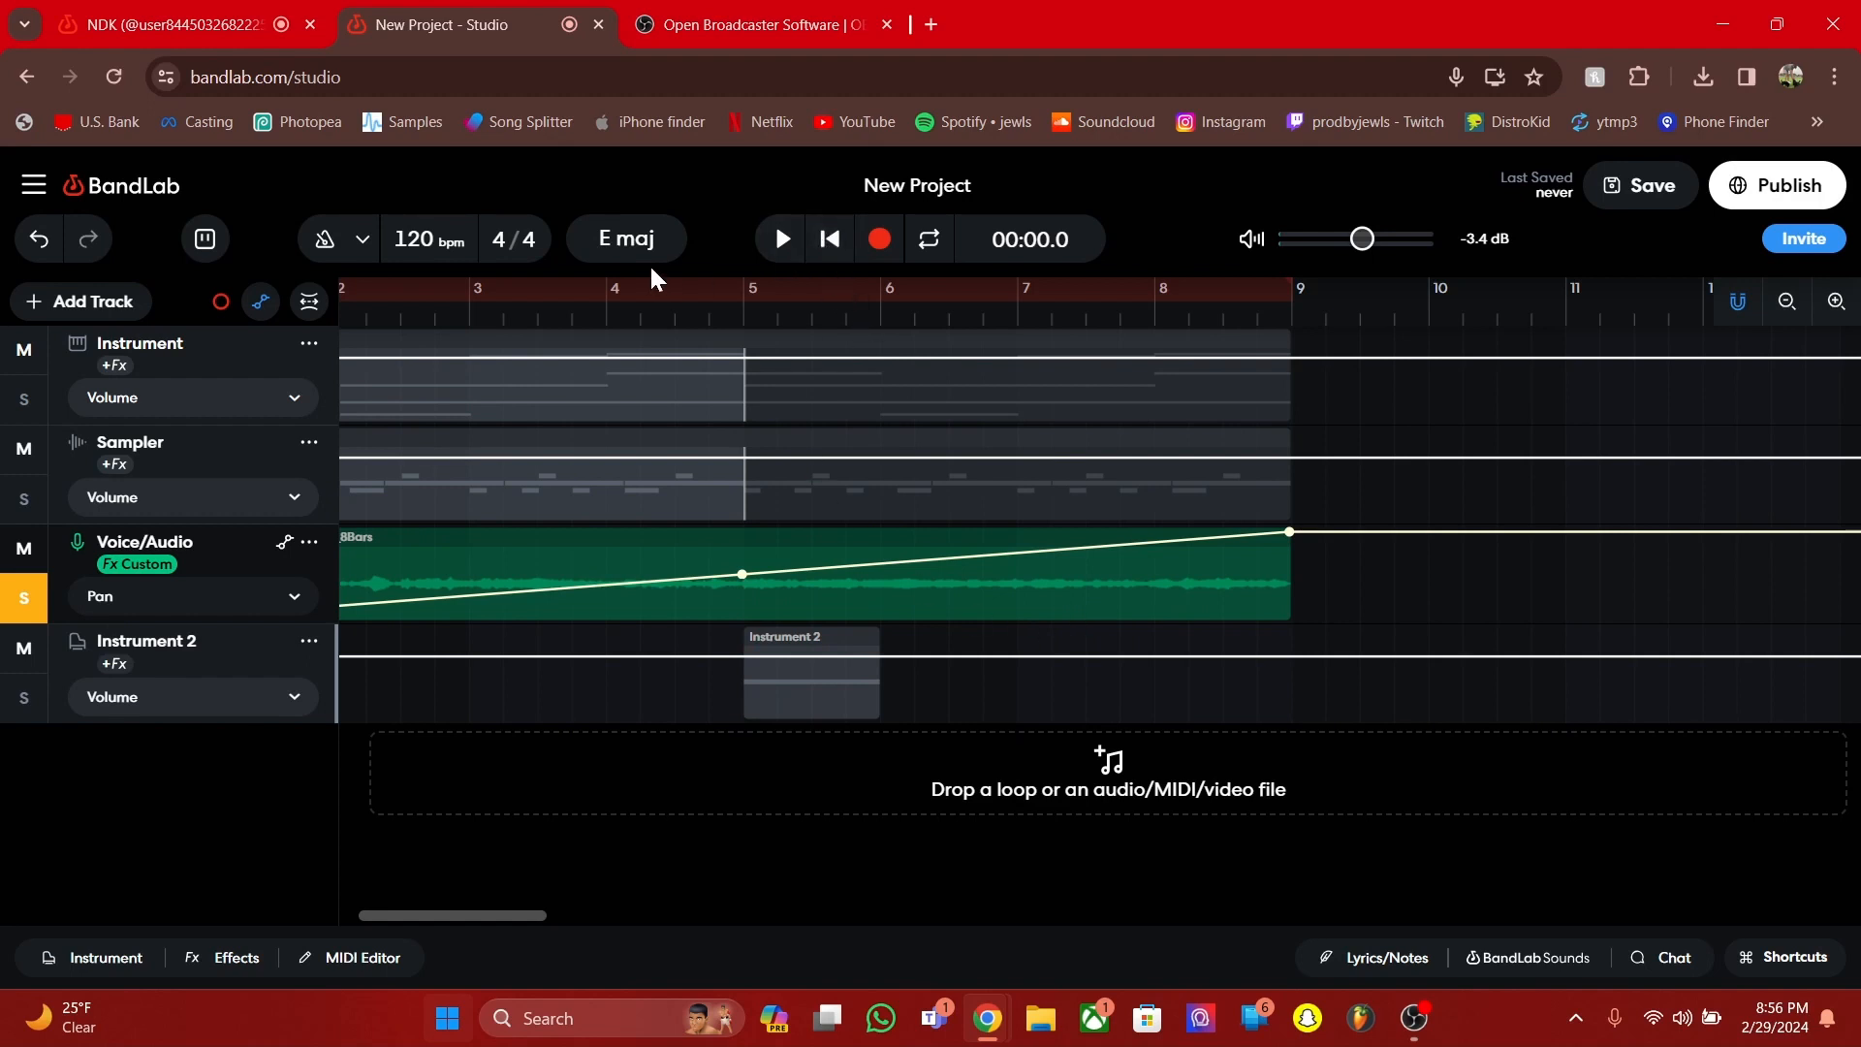
{"action": "left_click", "coordinate": [831, 247]}
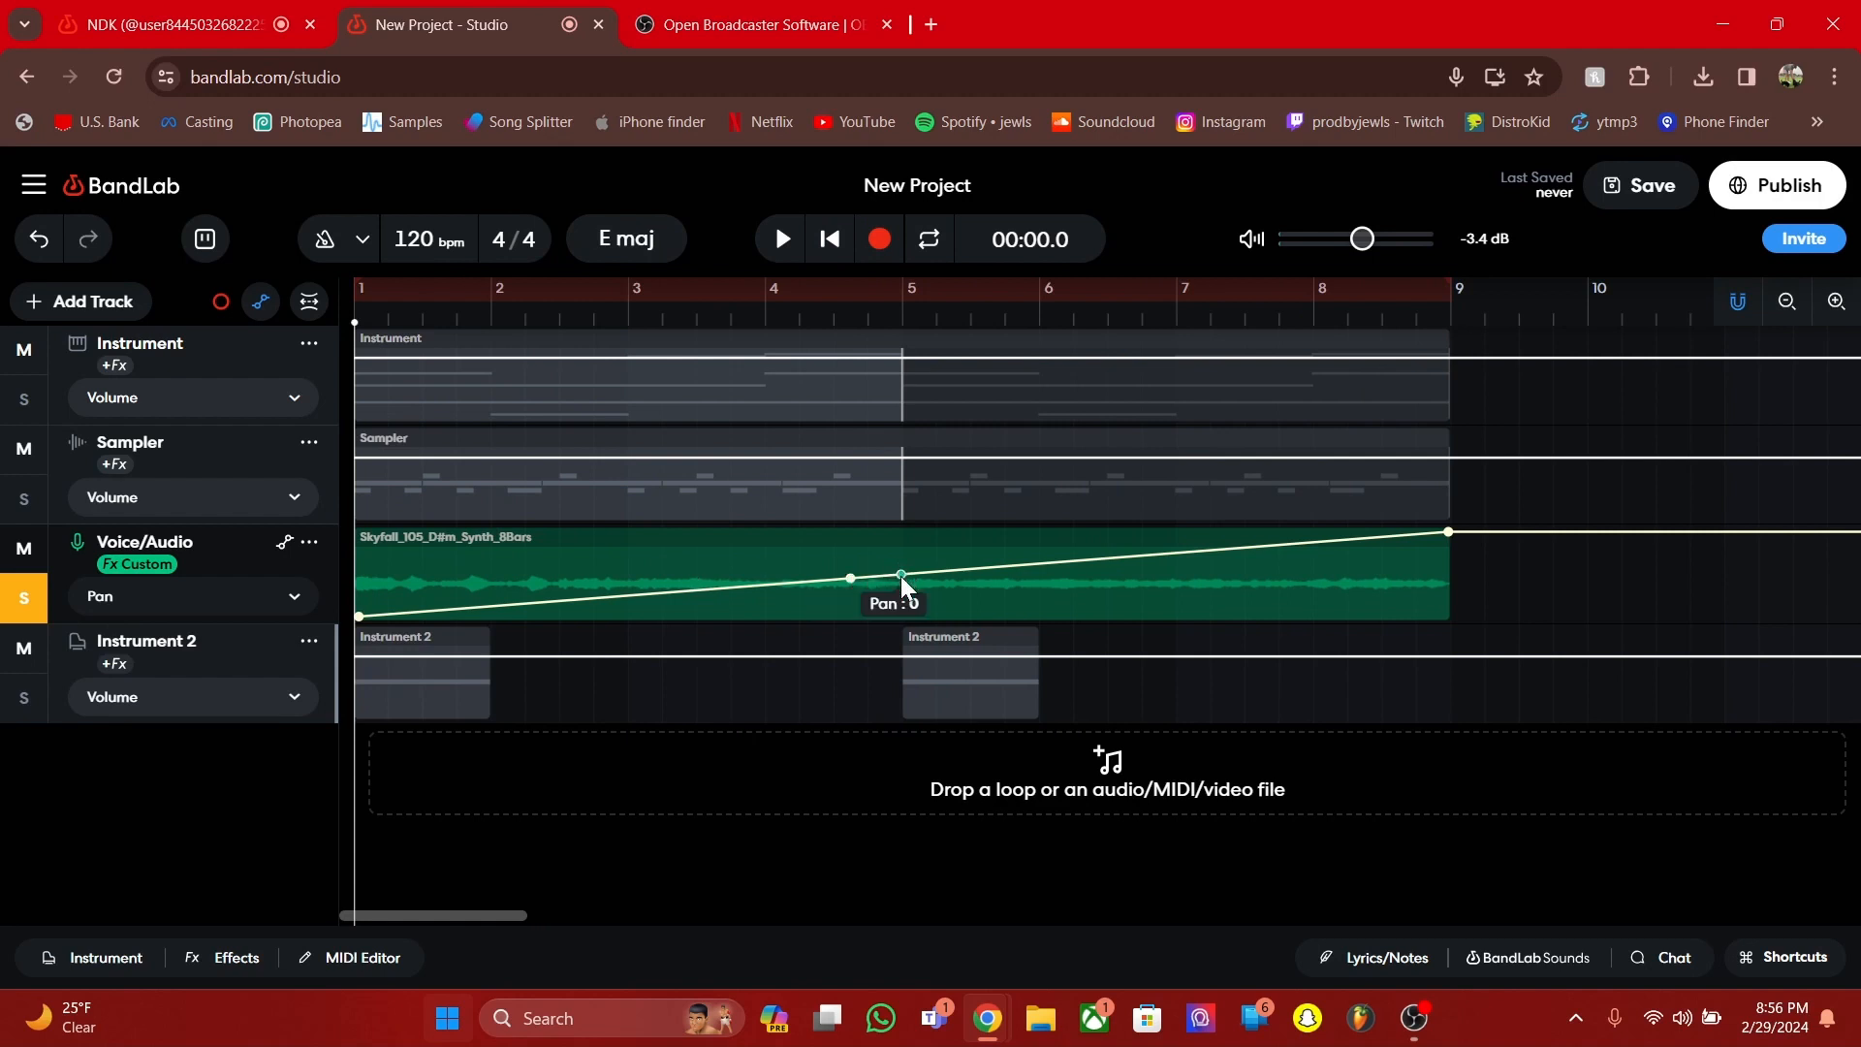
{"action": "left_click_drag", "start_coordinate": [900, 576], "coordinate": [907, 652]}
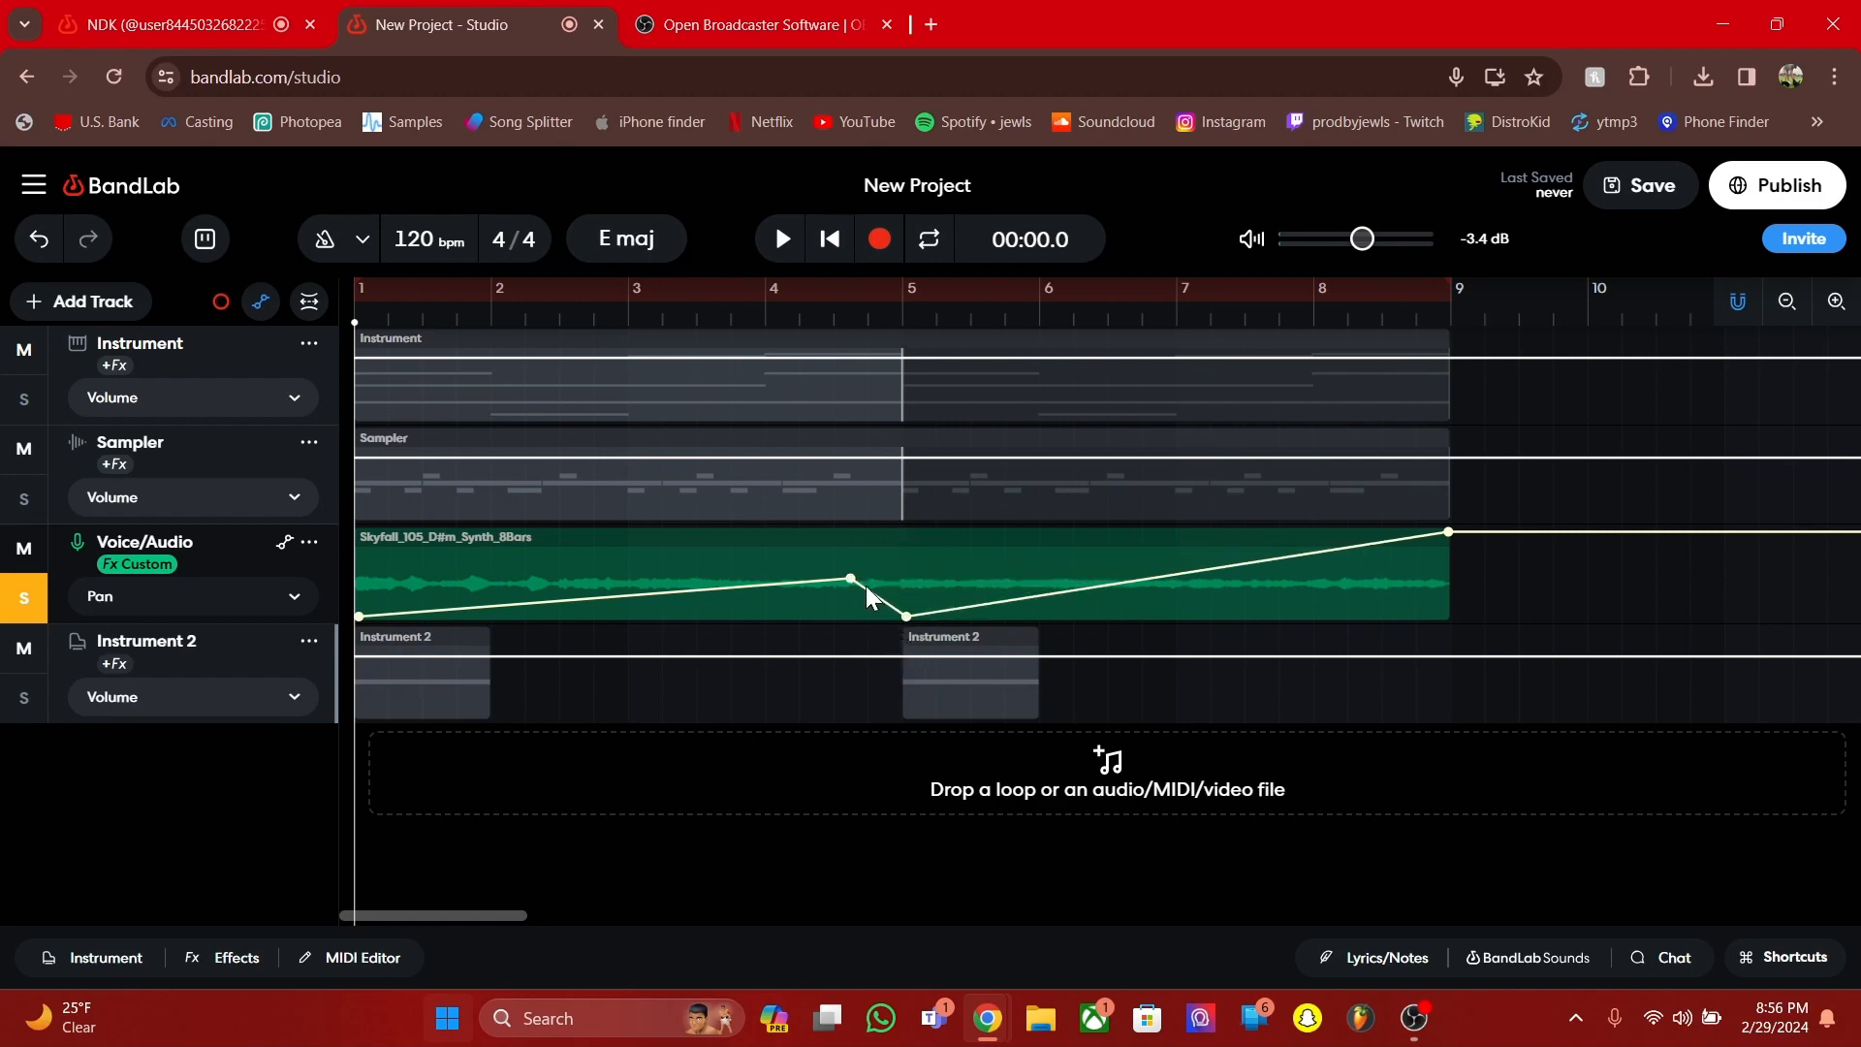
{"action": "left_click_drag", "start_coordinate": [846, 566], "coordinate": [898, 497]}
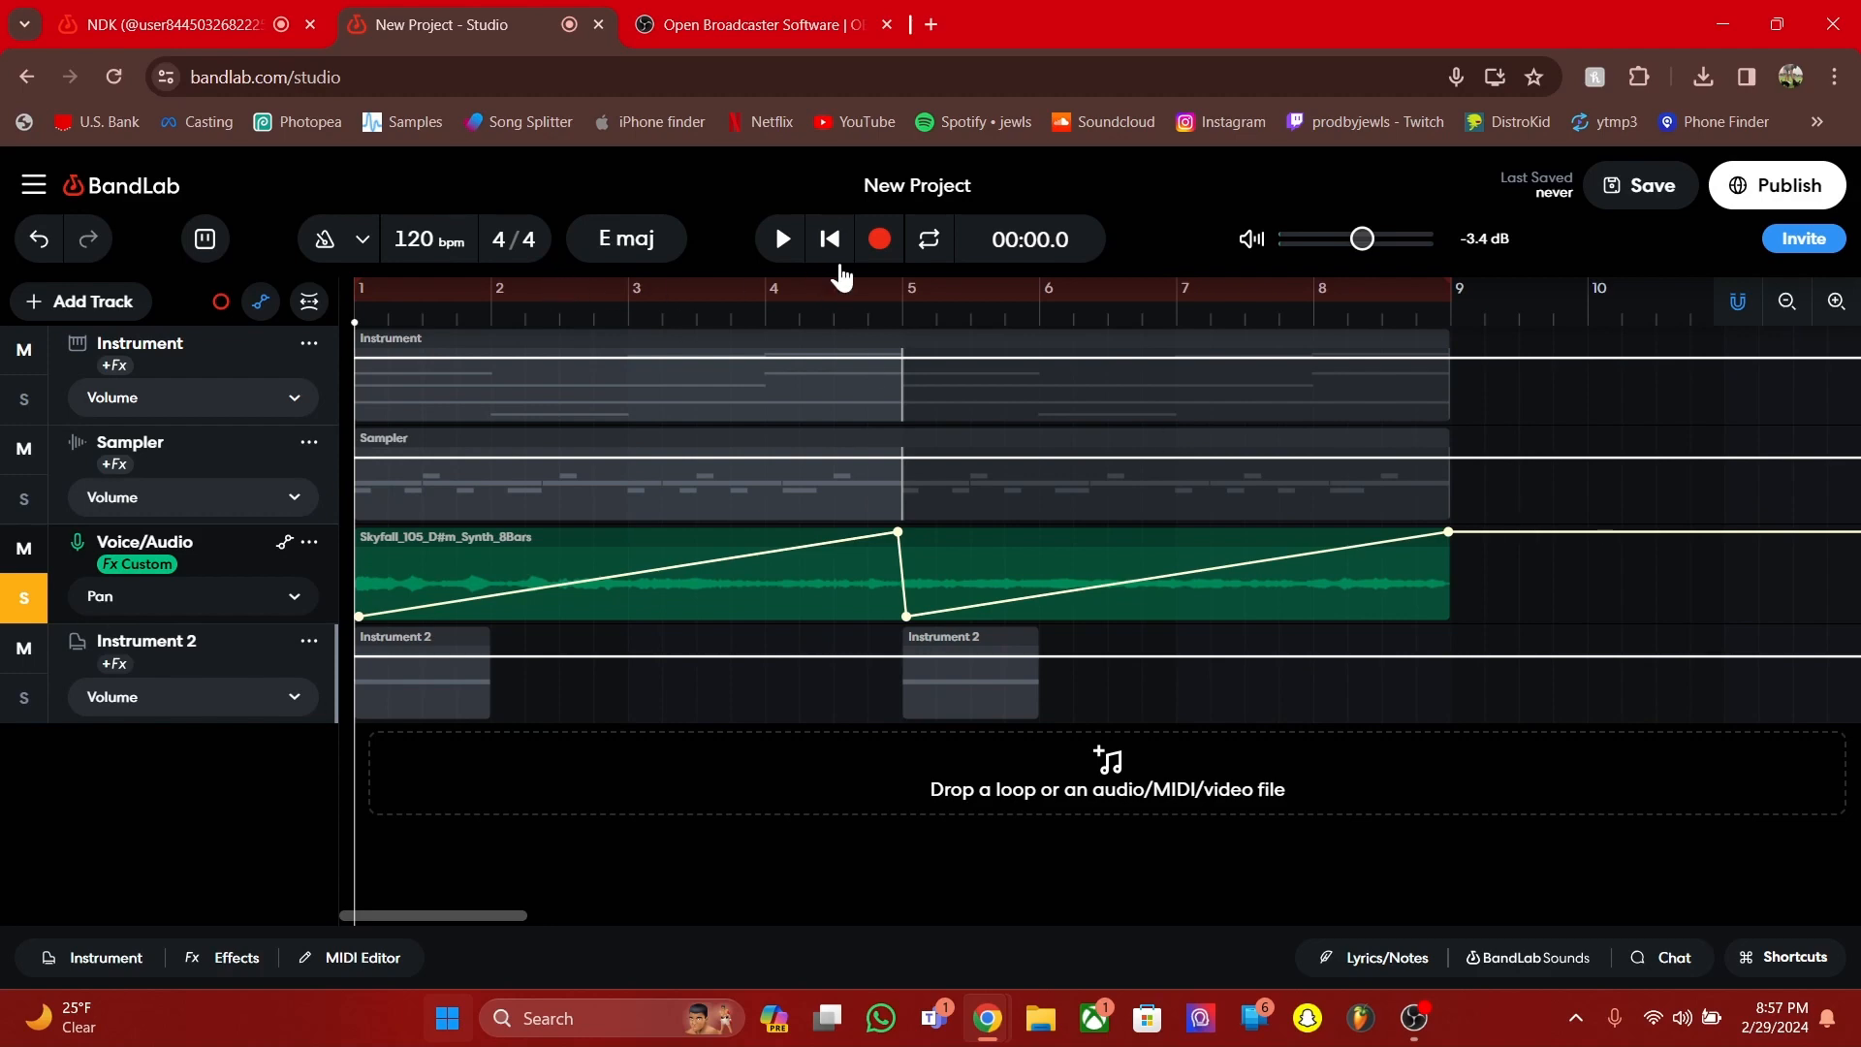
{"action": "key", "text": "space"}
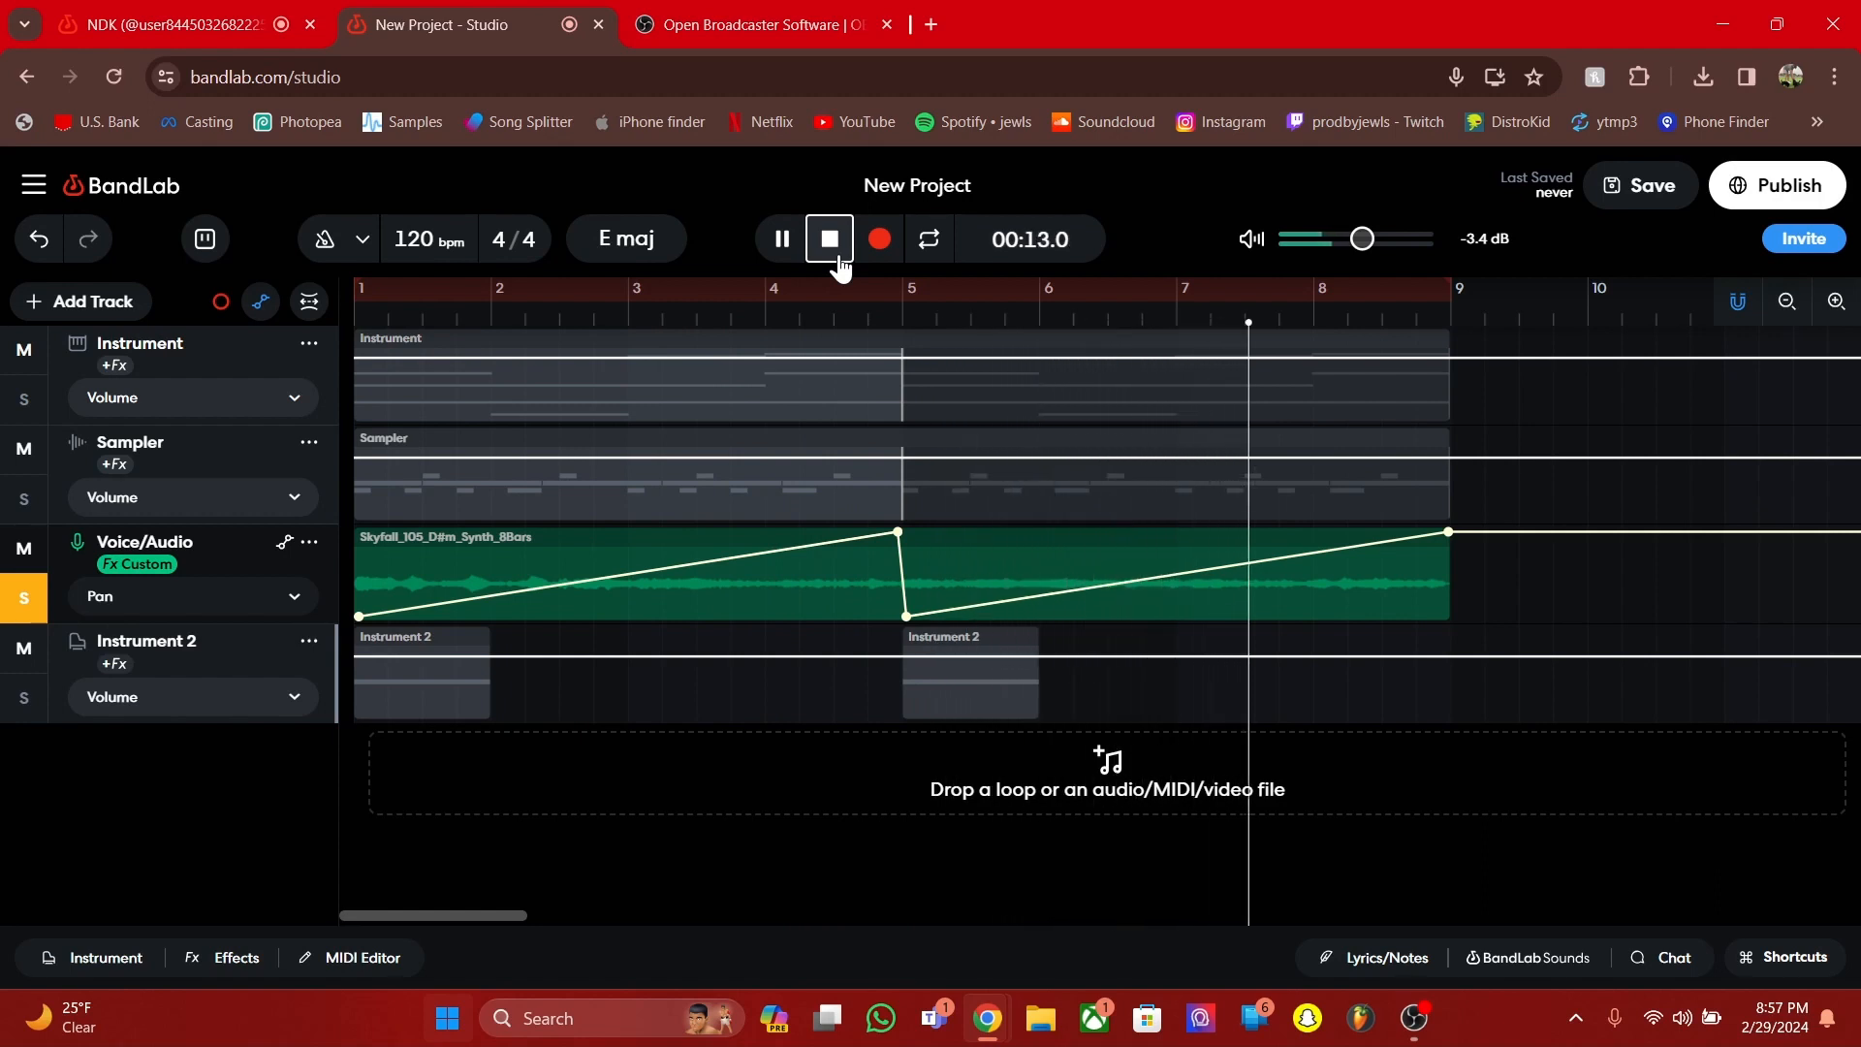
{"action": "left_click", "coordinate": [836, 258]}
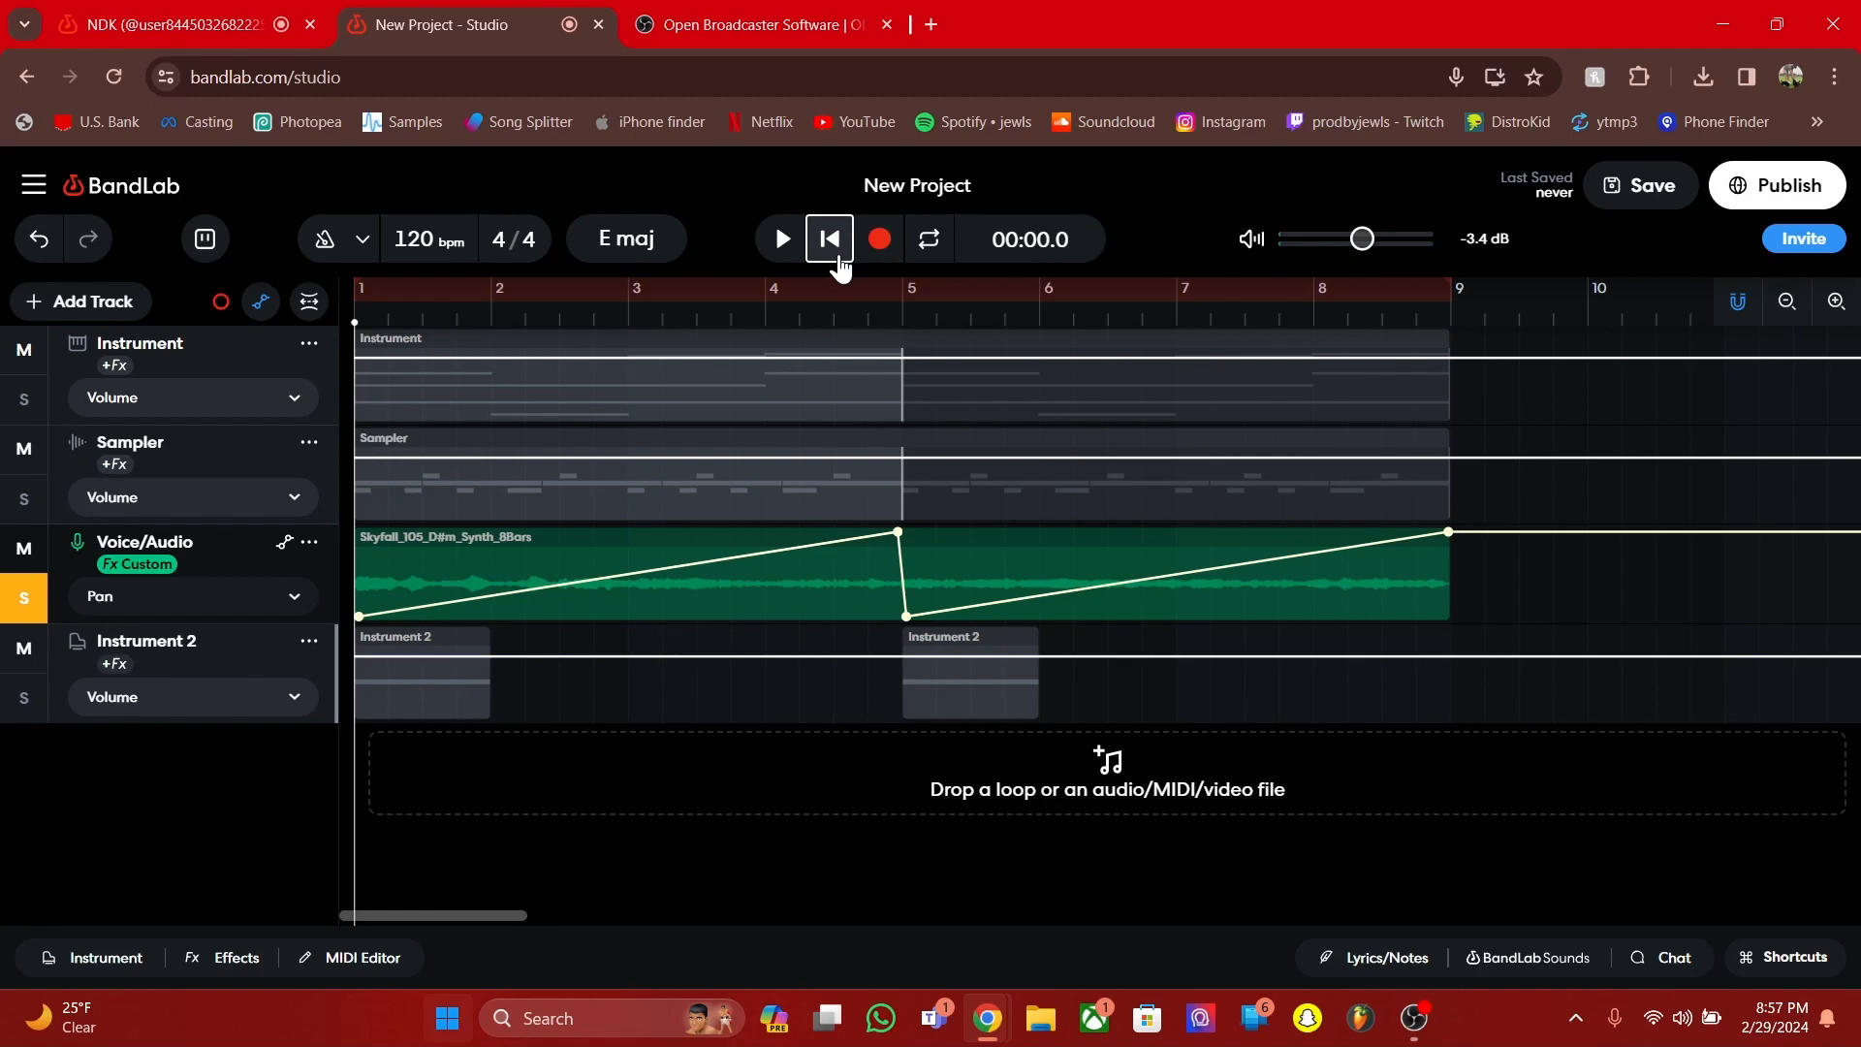
Remove all Pan automation points from the Voice/Audio track to reset the line to centre
{"action": "double_click", "coordinate": [891, 531]}
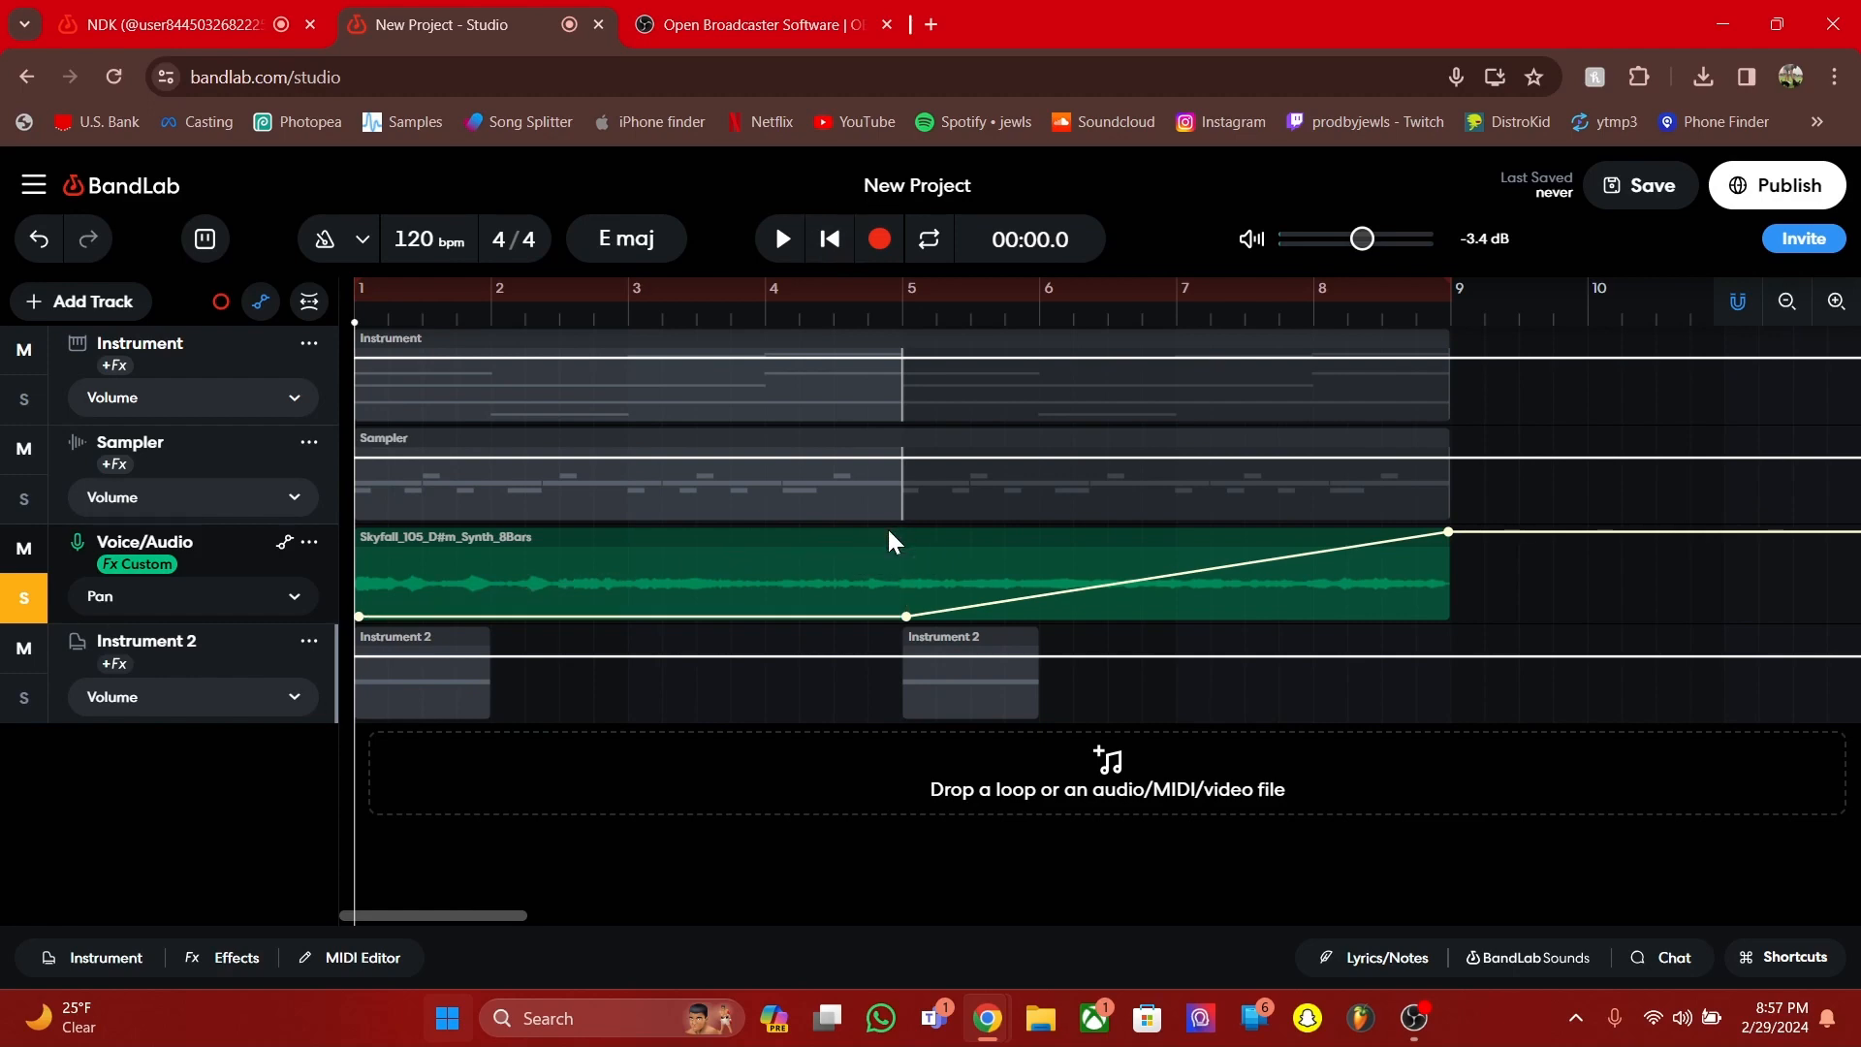
{"action": "double_click", "coordinate": [906, 616]}
{"action": "double_click", "coordinate": [1449, 532]}
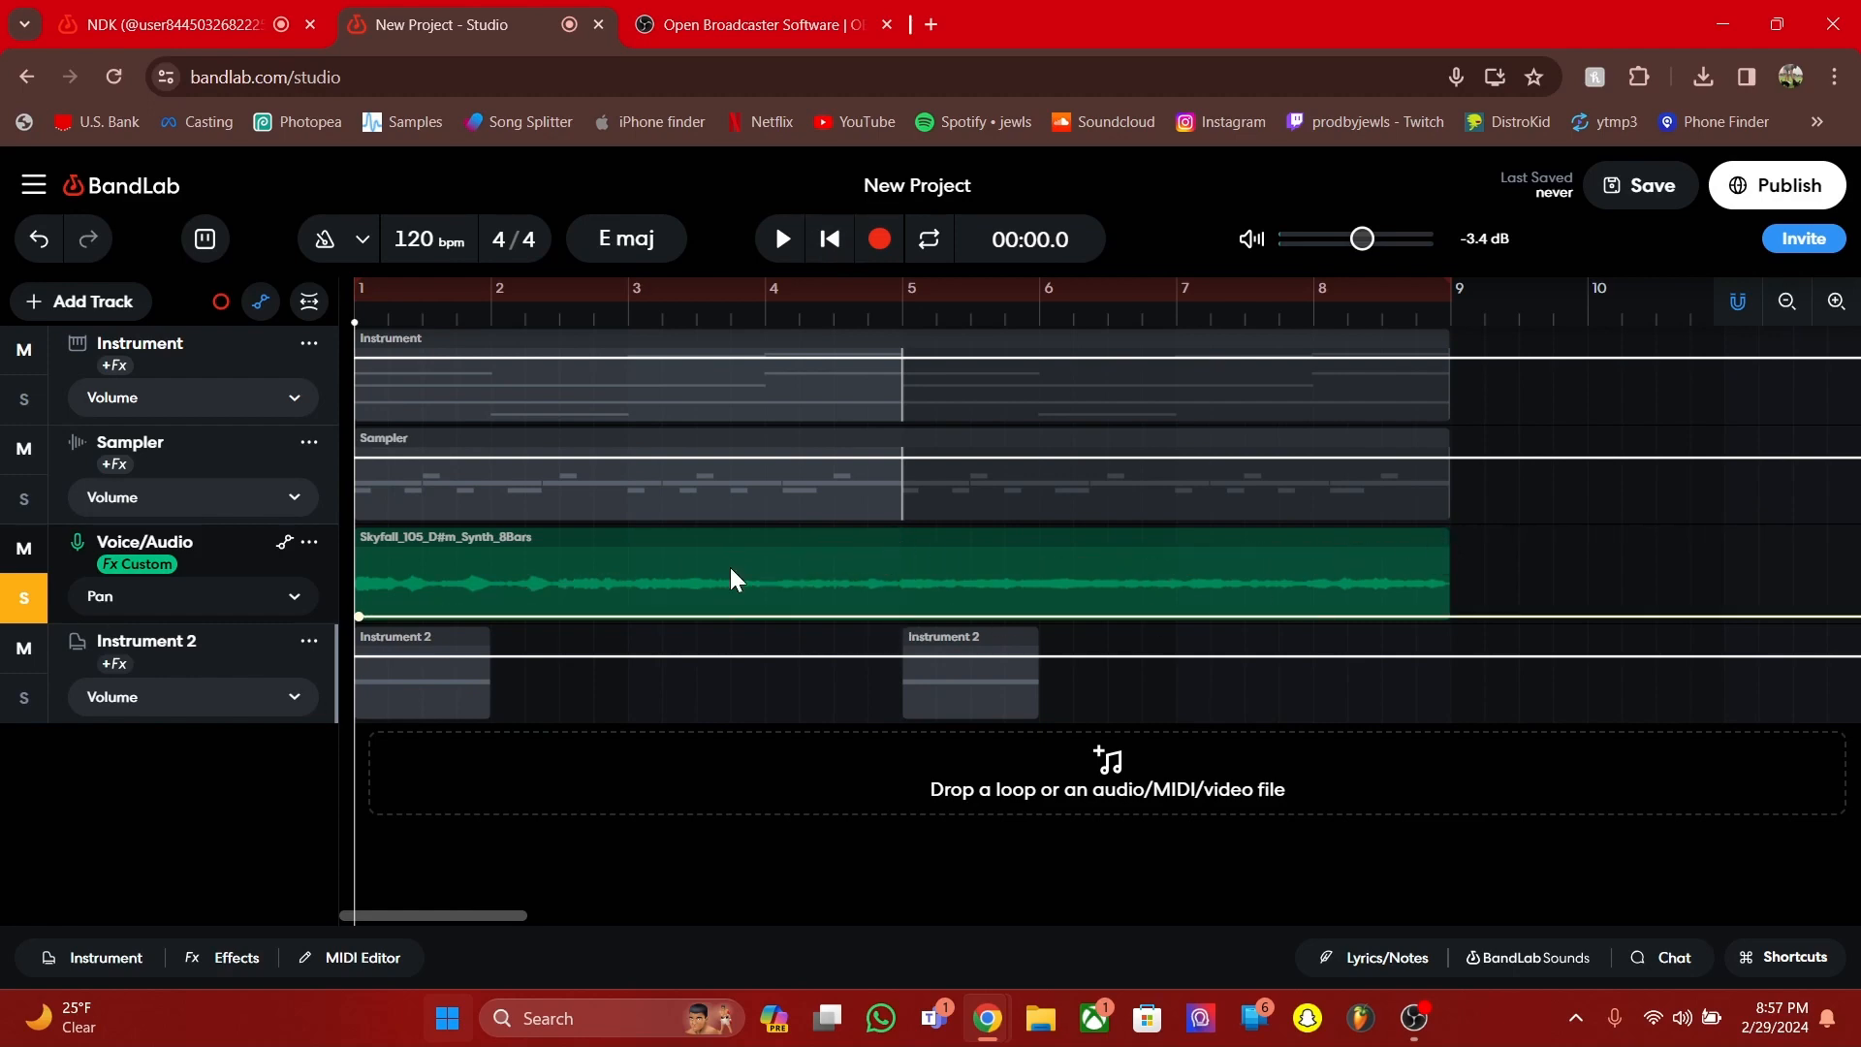
{"action": "left_click", "coordinate": [362, 614]}
{"action": "left_click", "coordinate": [356, 603]}
{"action": "left_click", "coordinate": [362, 616]}
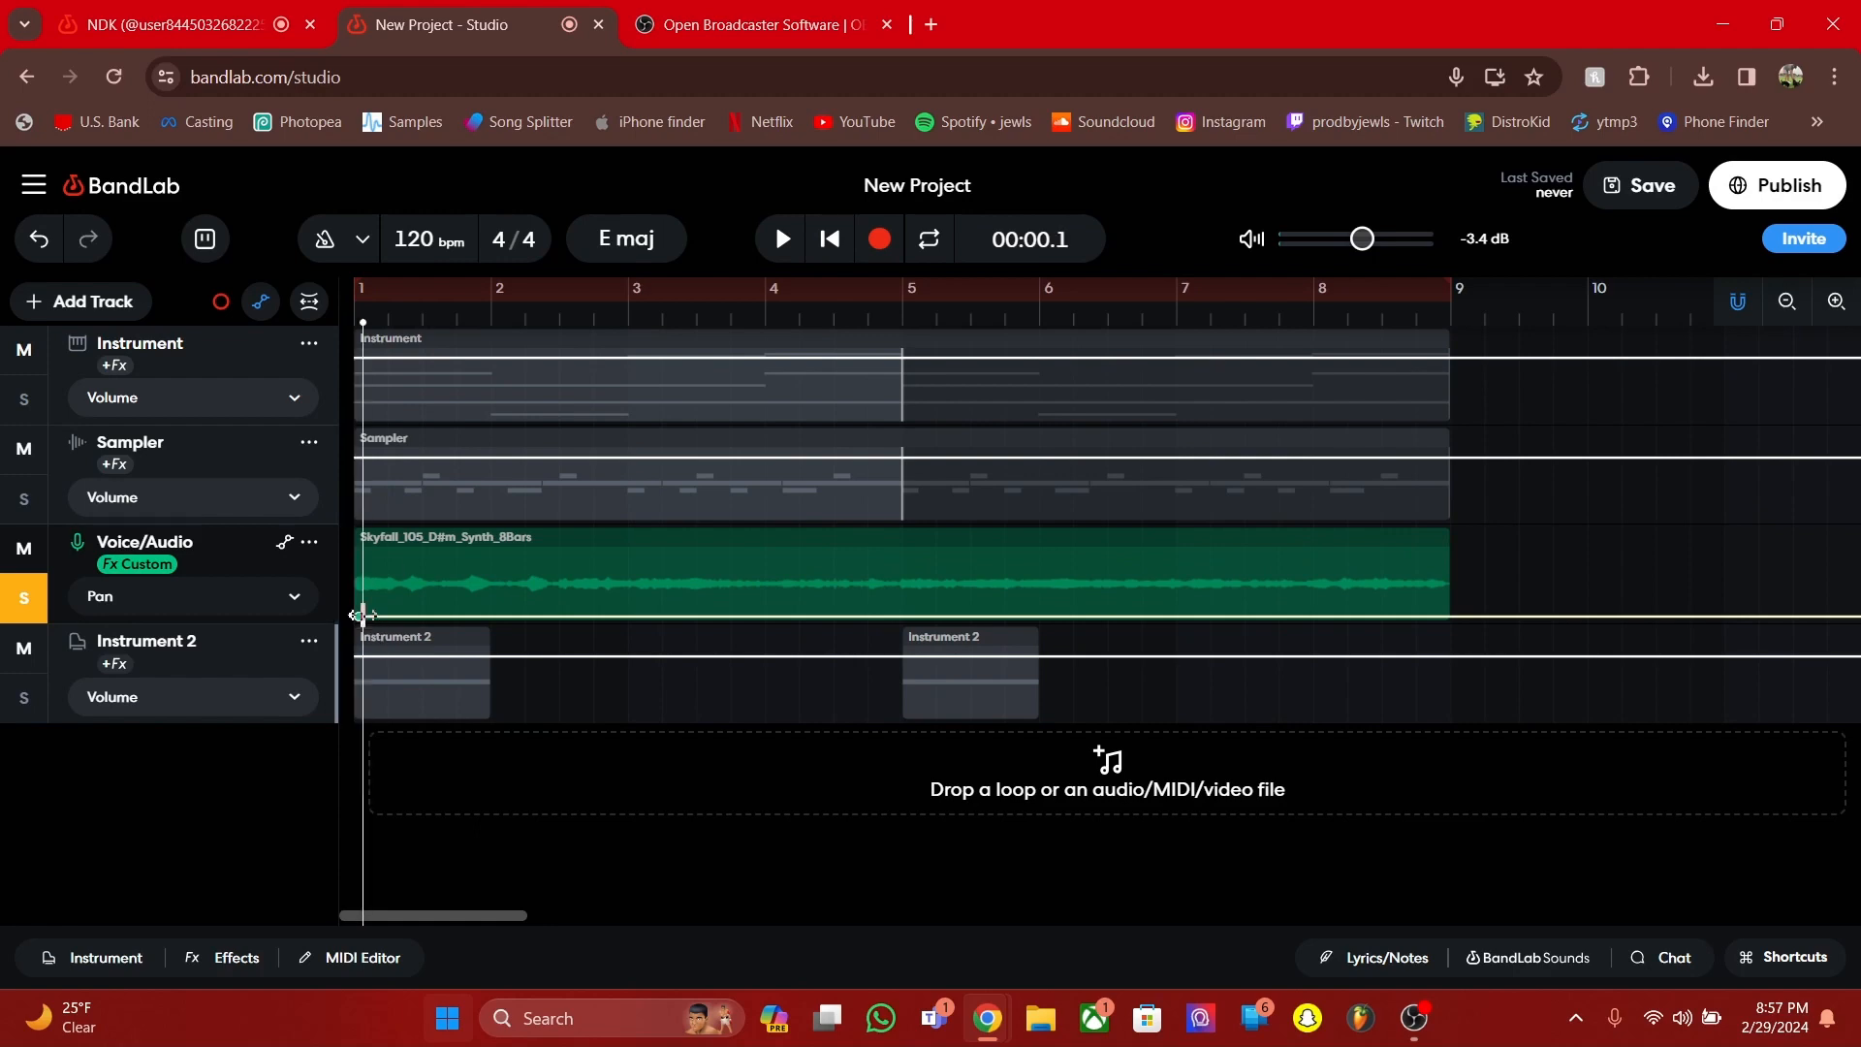
{"action": "left_click", "coordinate": [576, 620]}
{"action": "double_click", "coordinate": [364, 619]}
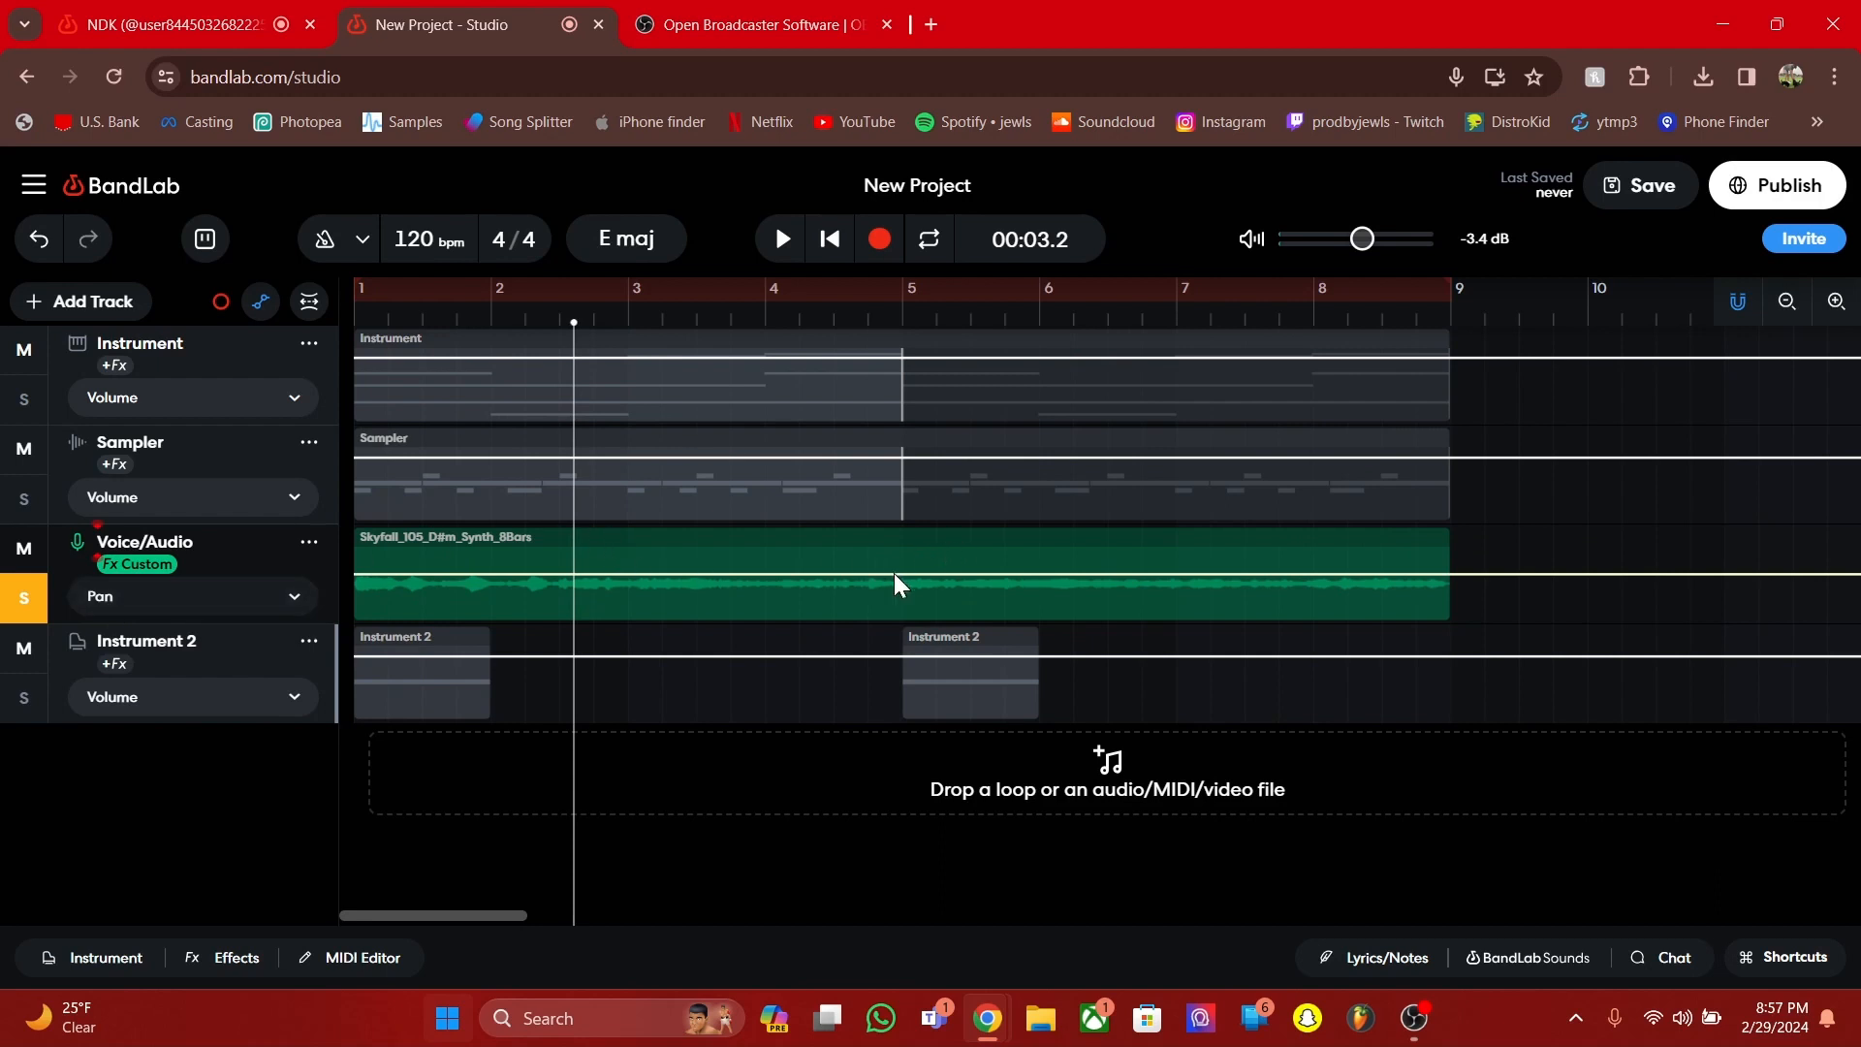
Play the soloed Voice/Audio track briefly and check its list of automation parameters
{"action": "key", "text": "space"}
{"action": "key", "text": "space"}
{"action": "left_click", "coordinate": [215, 595]}
{"action": "left_click", "coordinate": [184, 799]}
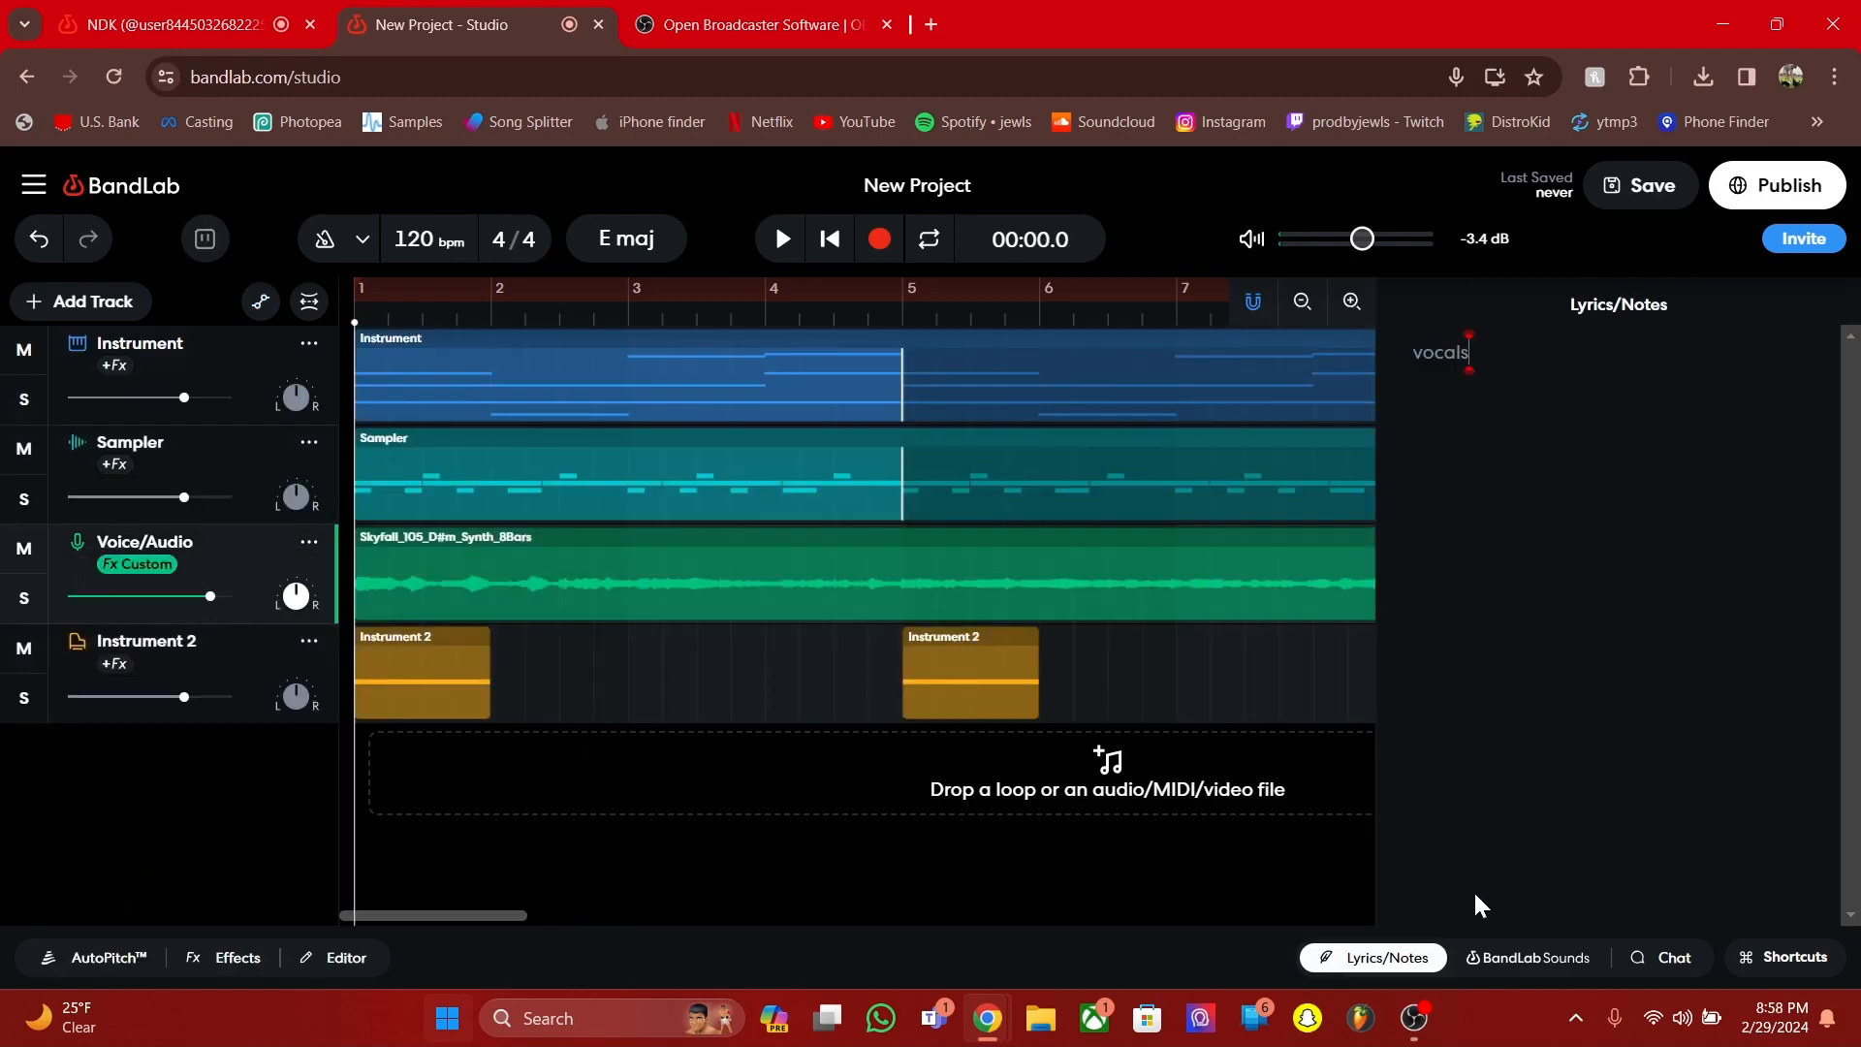
Delete the text "vocals" from the project's Lyrics/Notes and close the notes
{"action": "left_click", "coordinate": [1400, 969]}
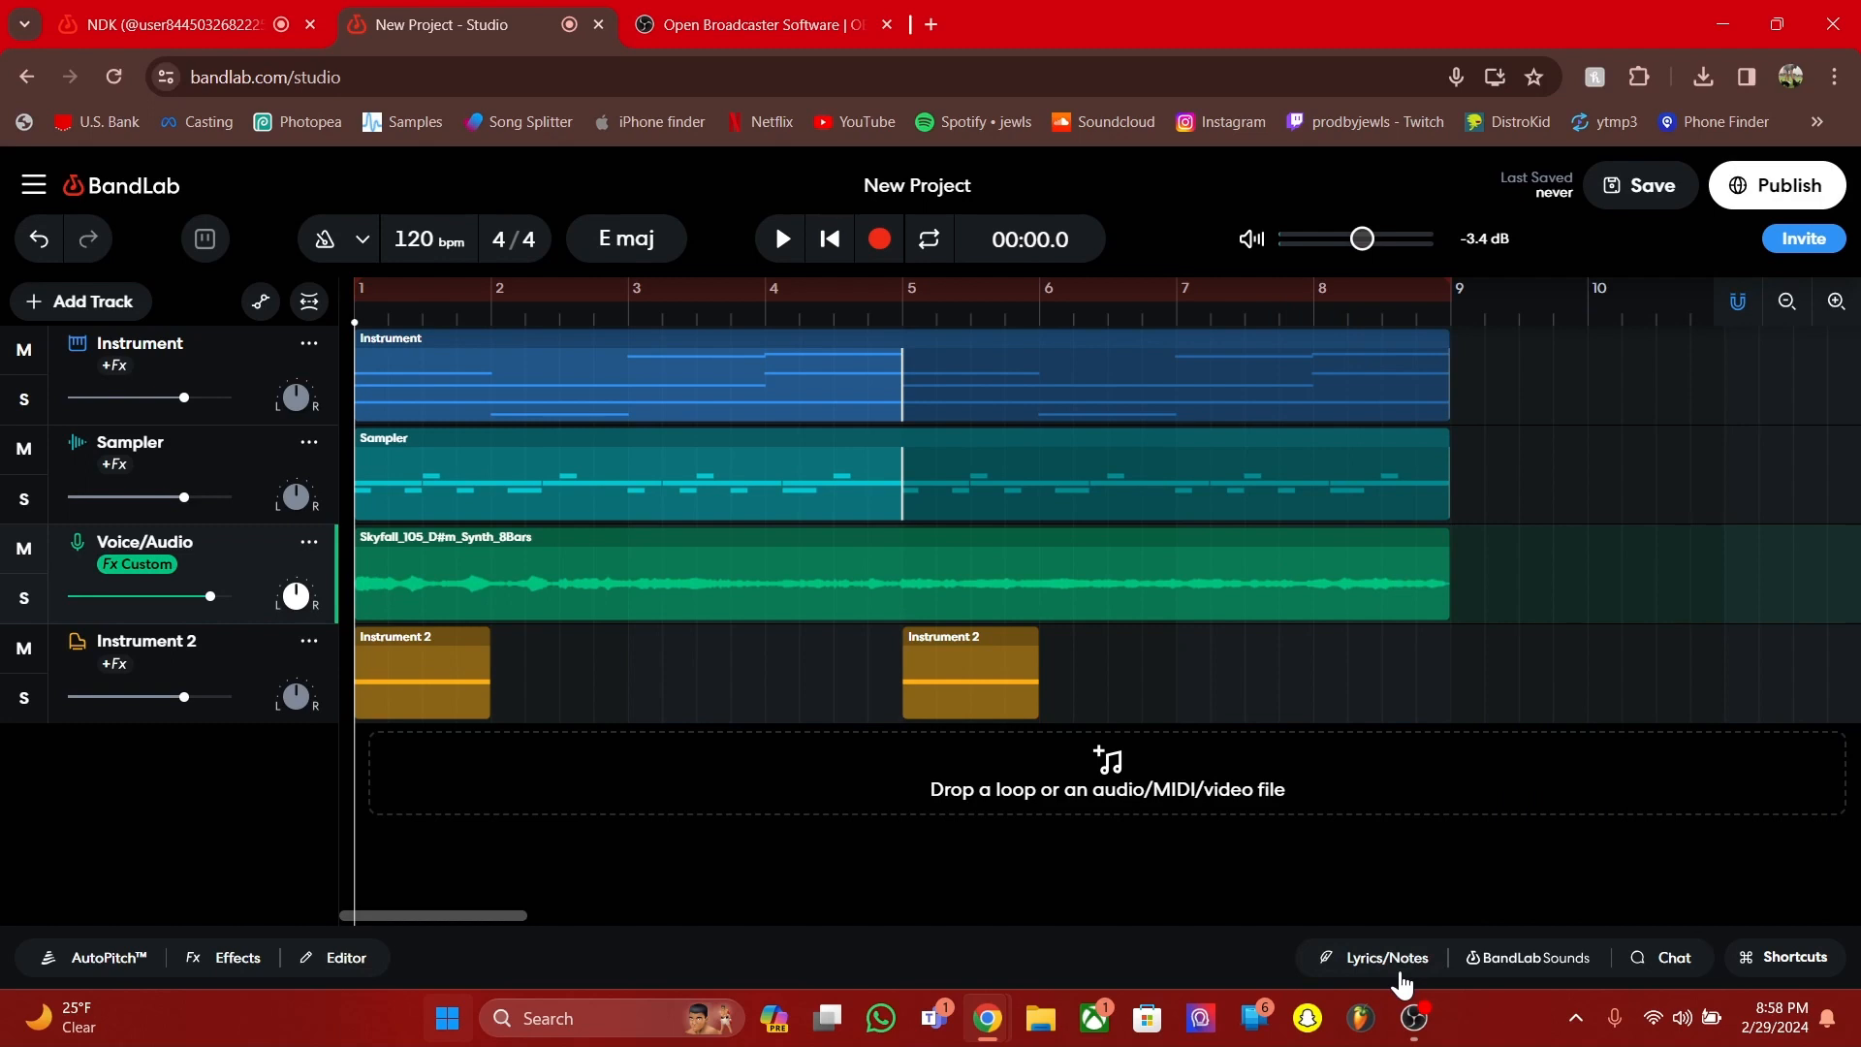
{"action": "left_click", "coordinate": [1400, 973]}
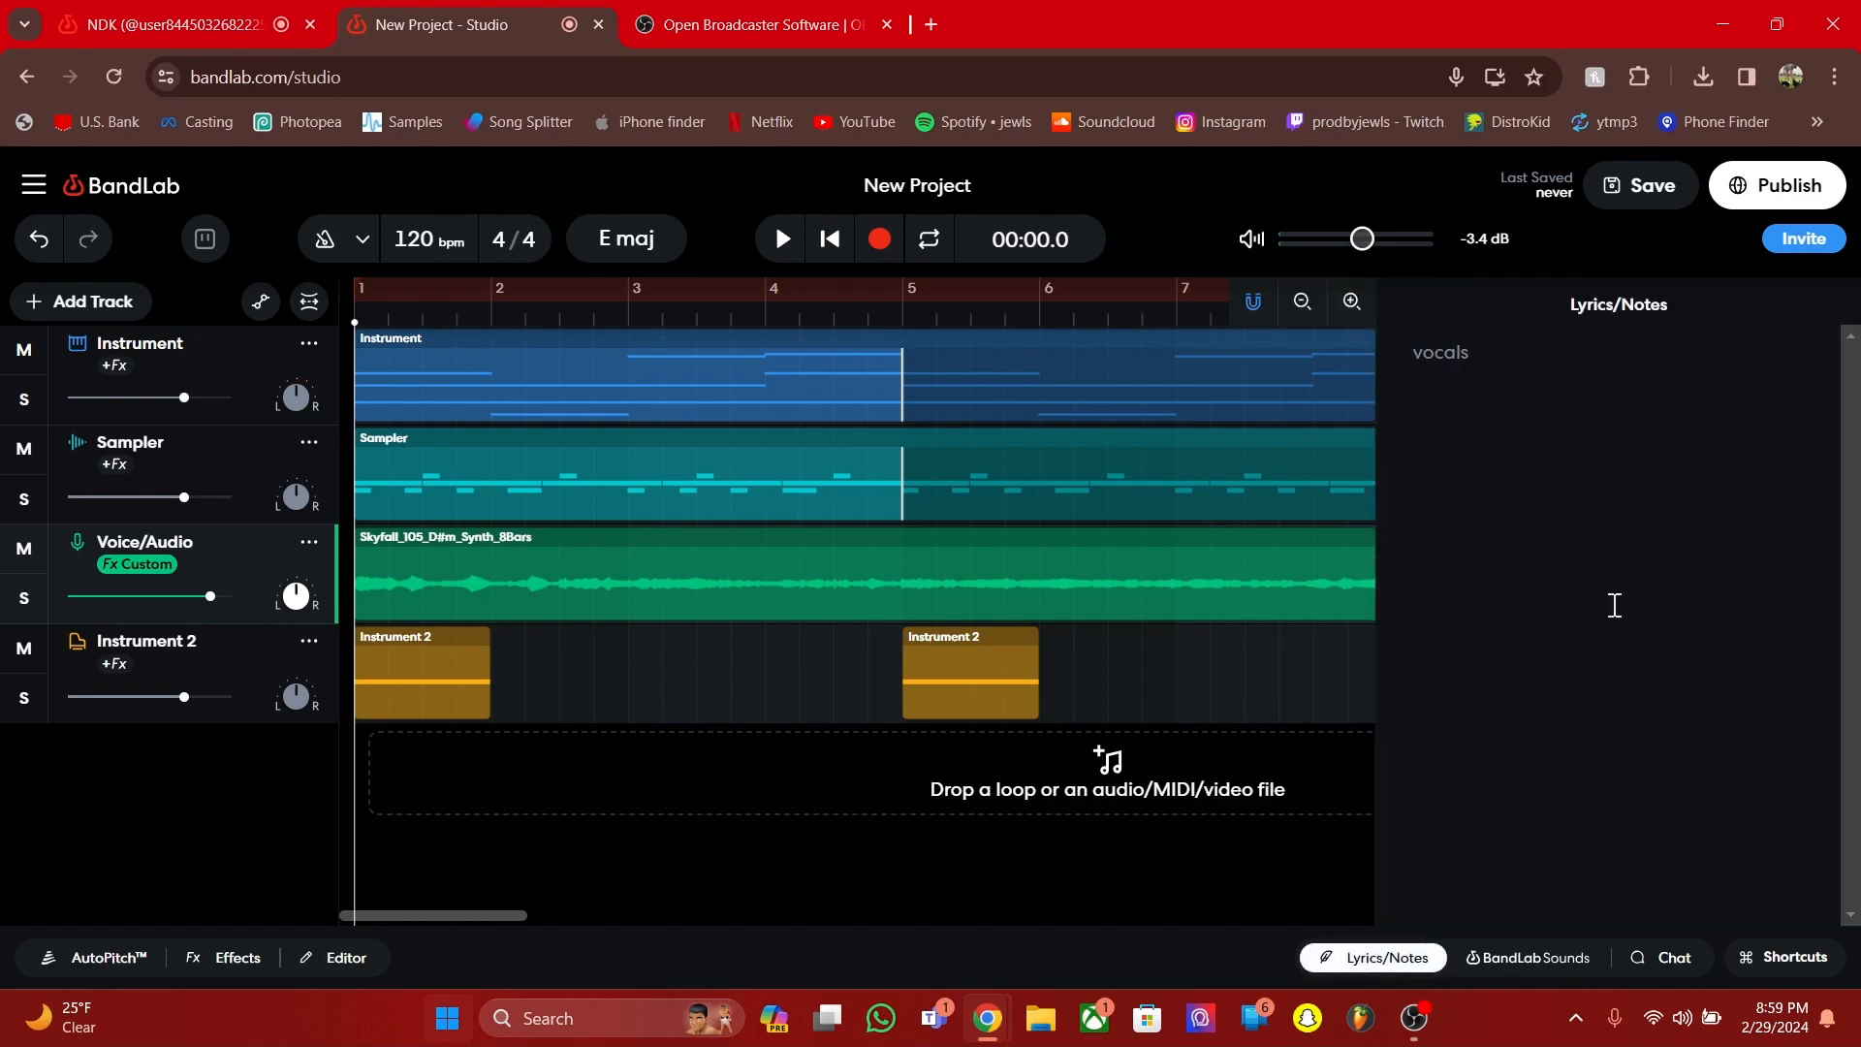
{"action": "left_click", "coordinate": [1579, 366]}
{"action": "left_click_drag", "start_coordinate": [1579, 365], "coordinate": [1307, 345]}
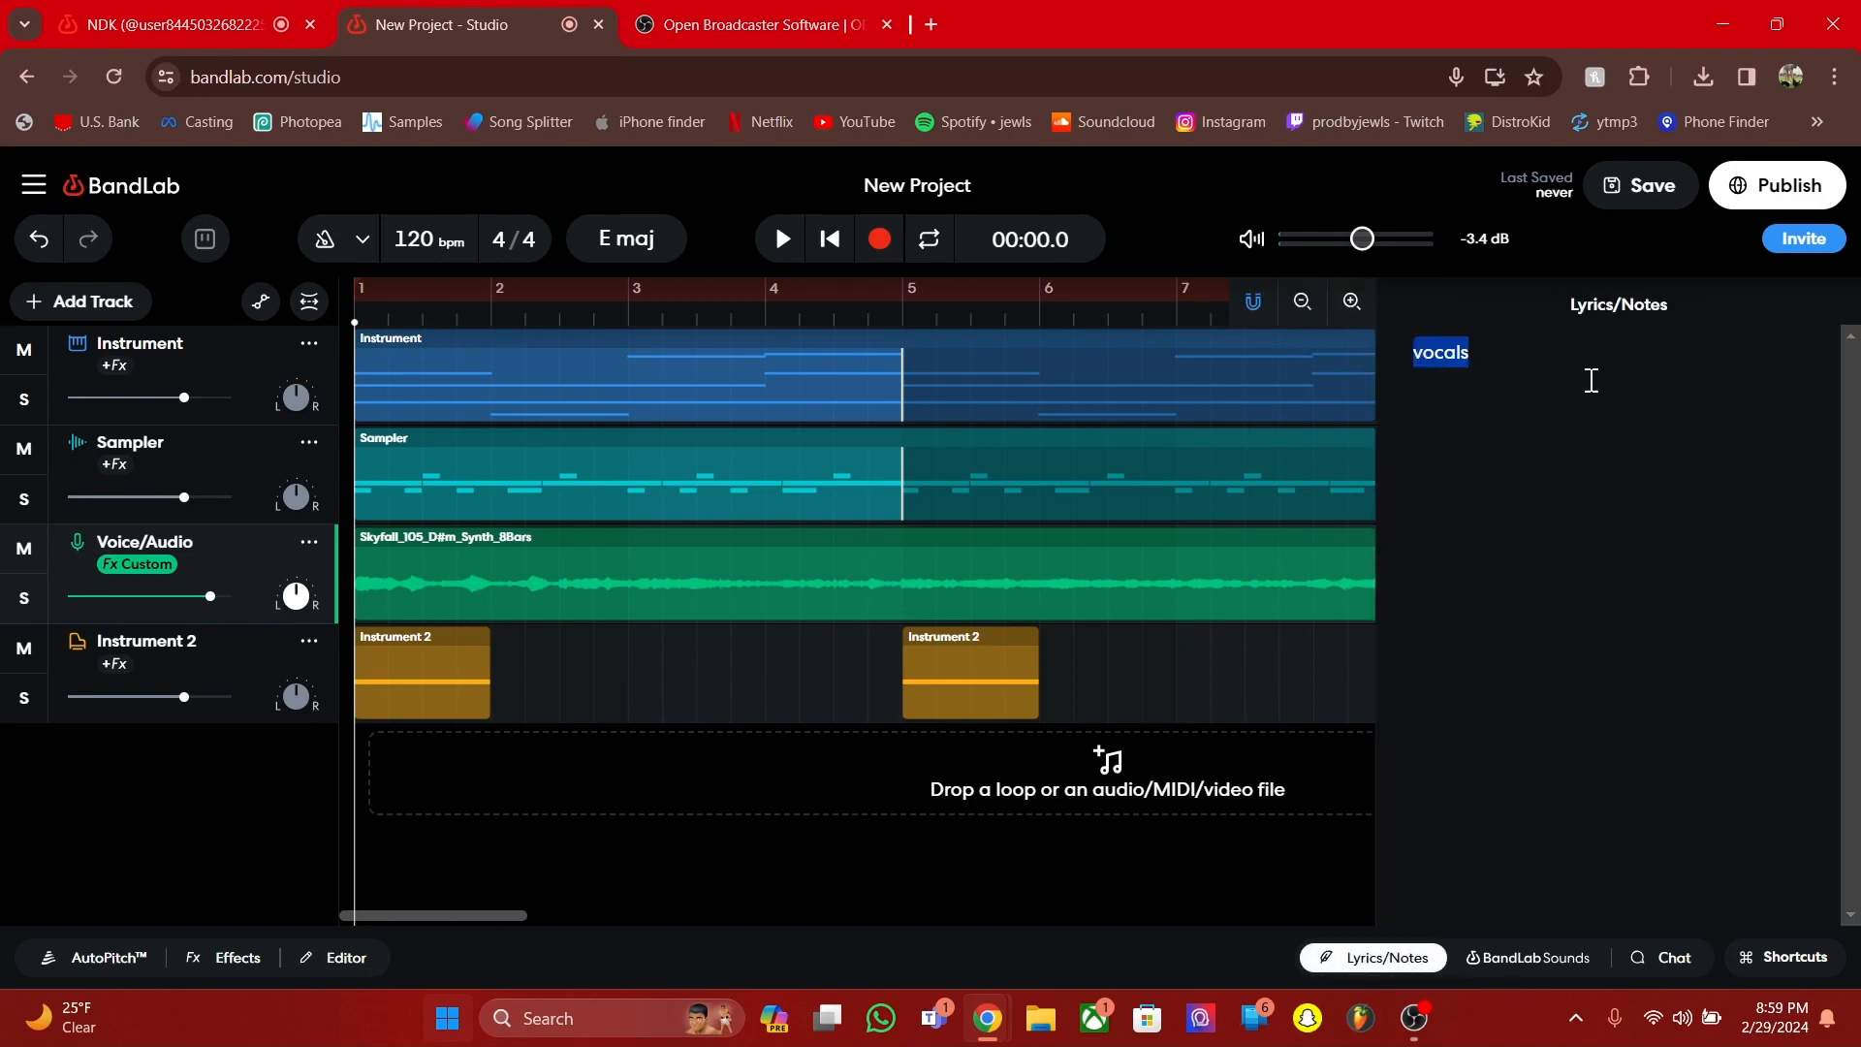
{"action": "key", "text": "BackSpace"}
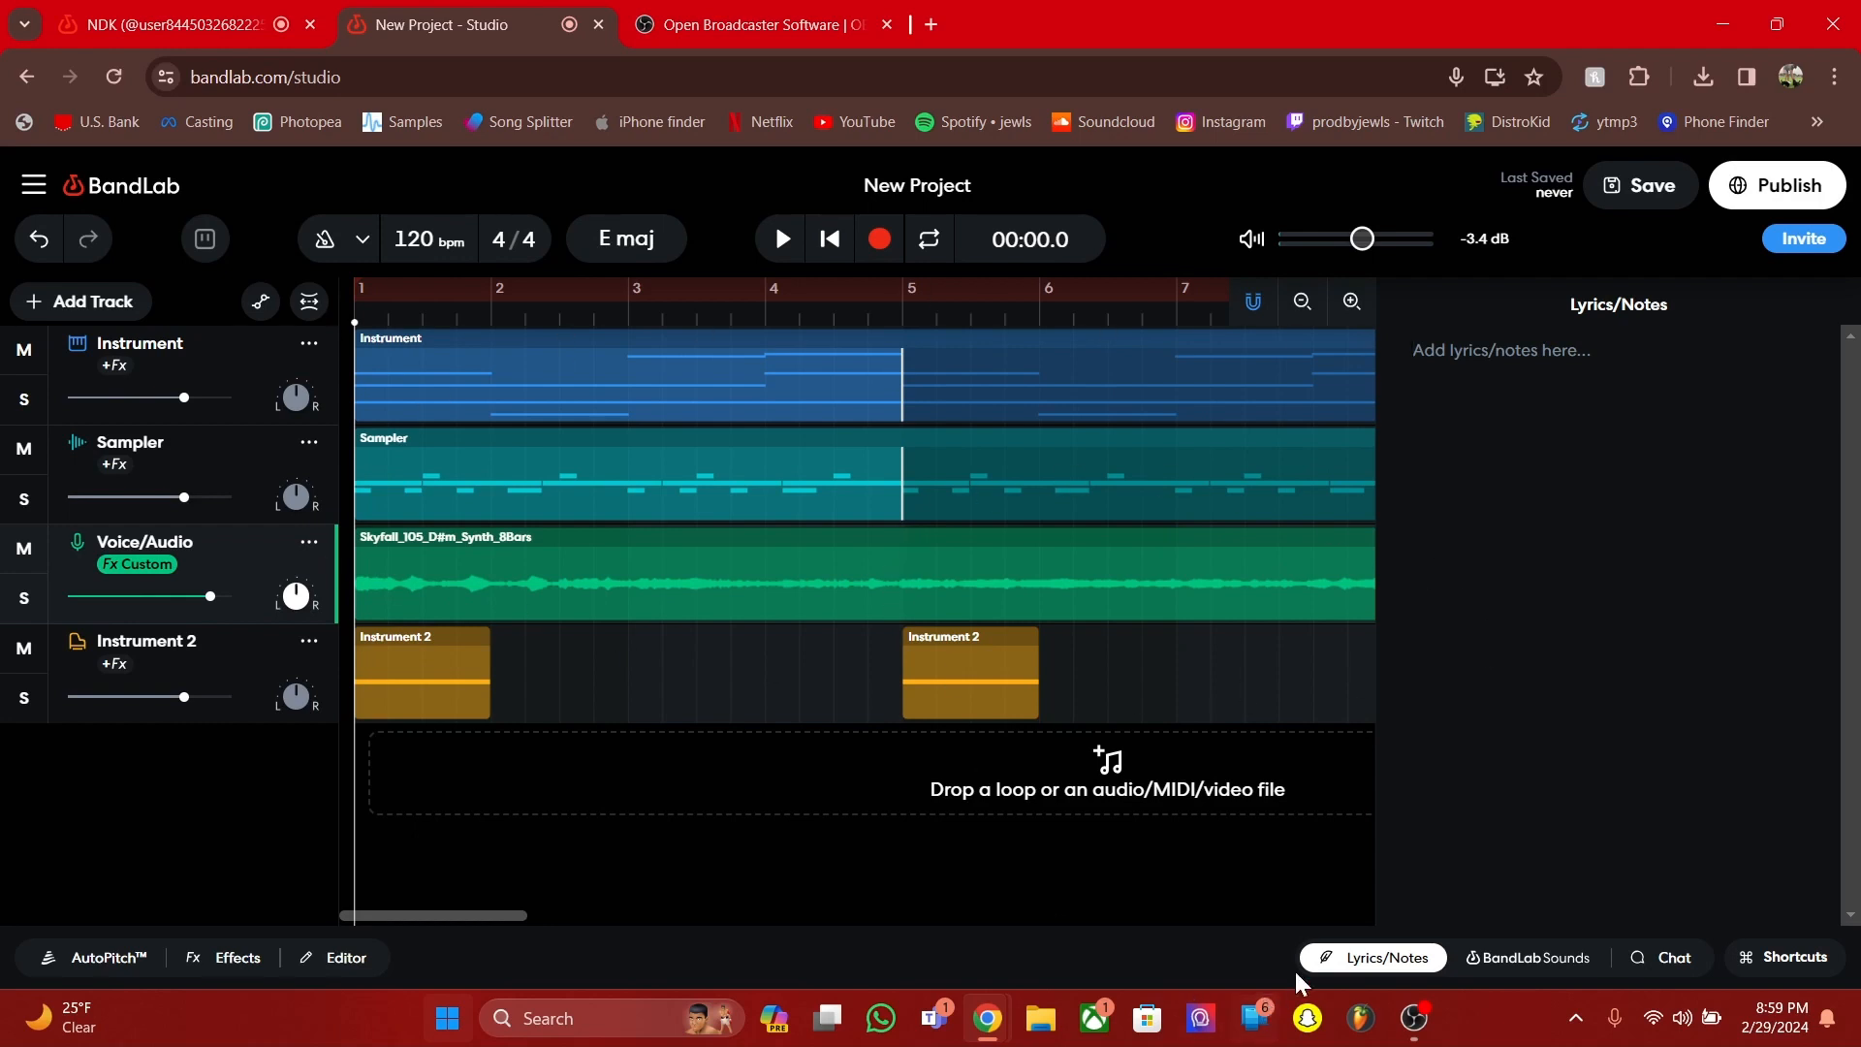
{"action": "left_click", "coordinate": [1353, 956]}
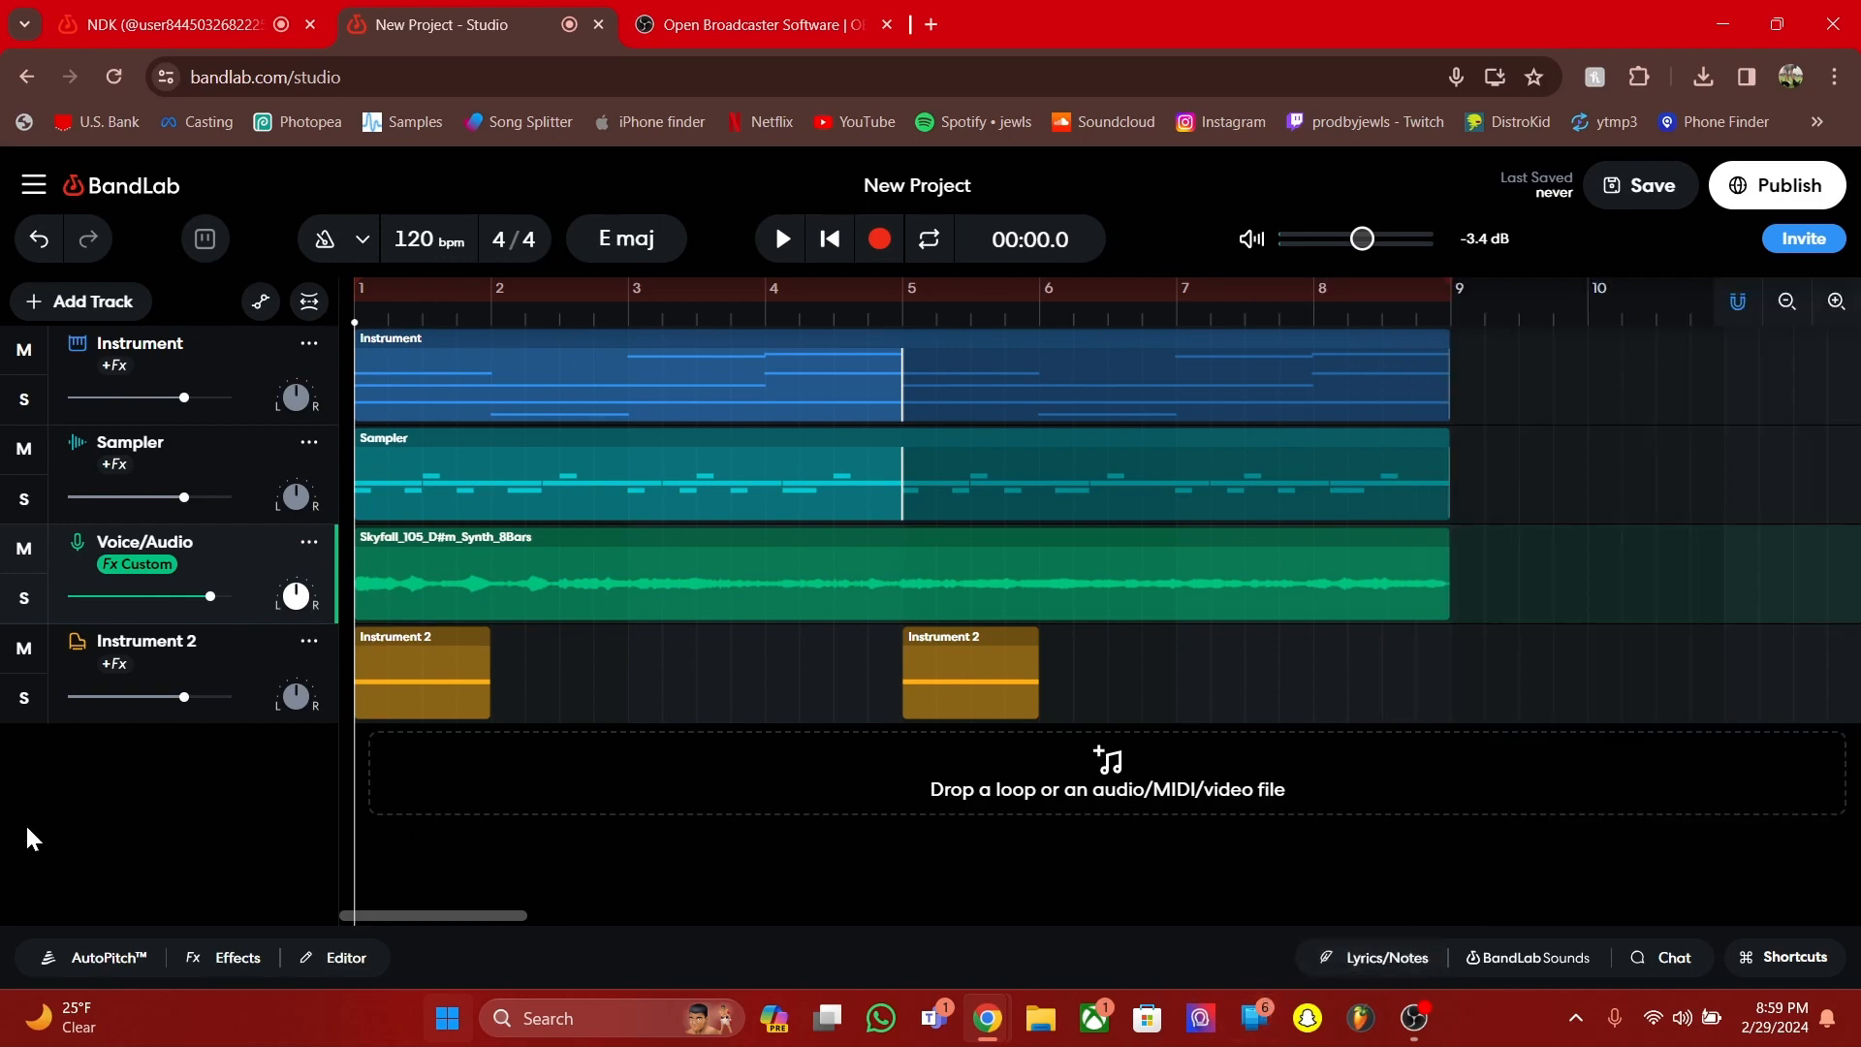
Add a new Voice/Audio track and set its input to Microphone (Yeti Stereo Microphone) (046d:0ab7)
{"action": "left_click", "coordinate": [133, 302]}
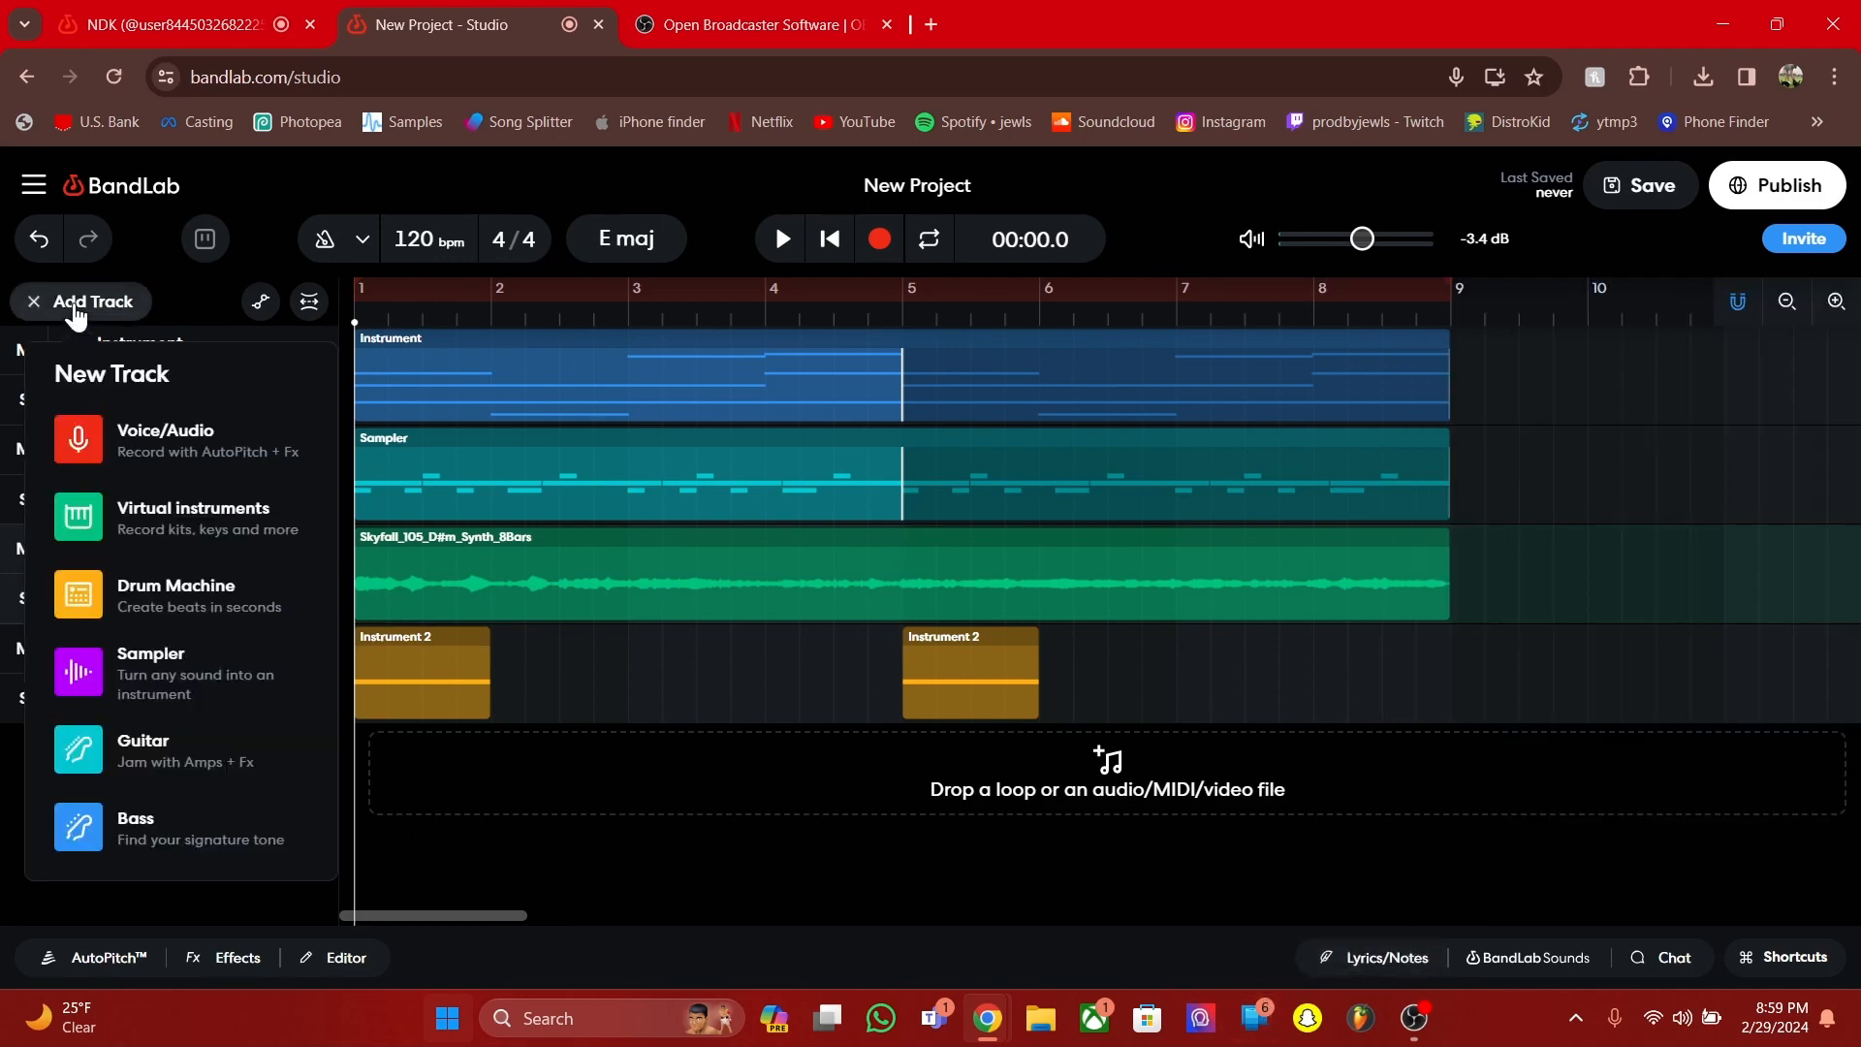
{"action": "left_click", "coordinate": [209, 434]}
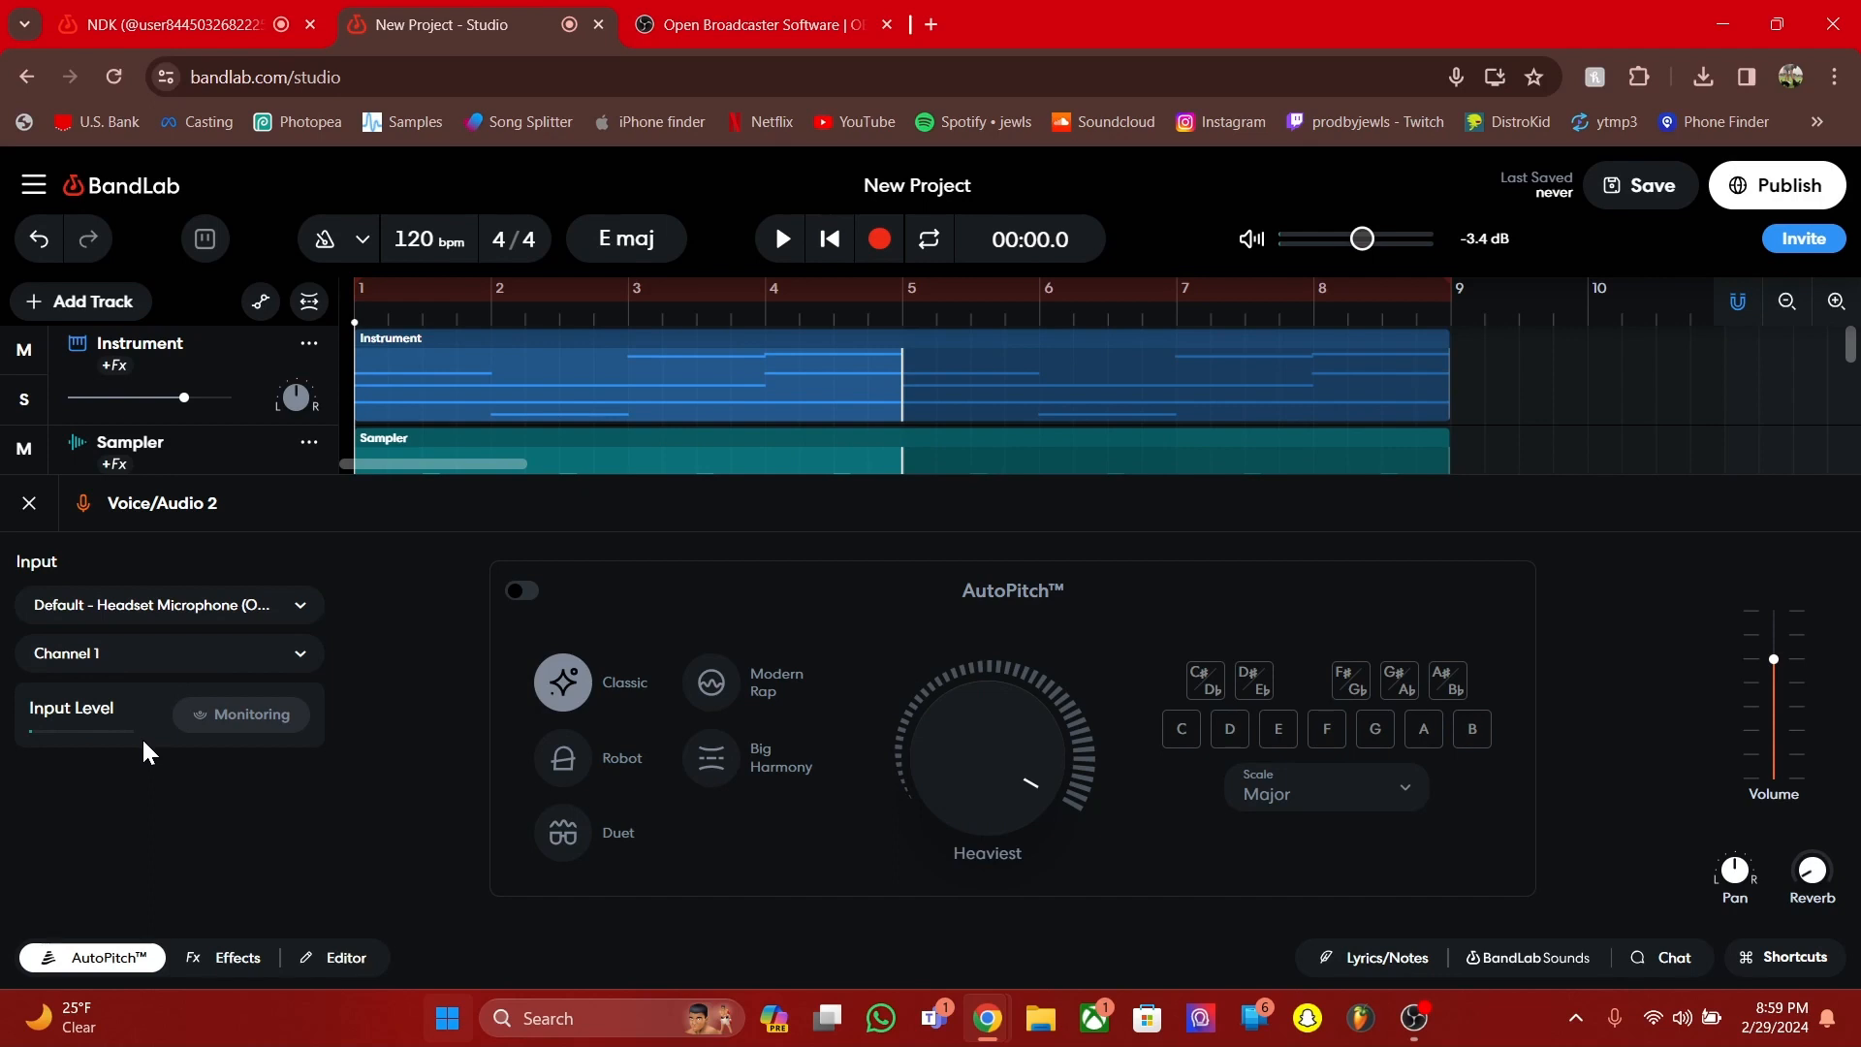
{"action": "left_click", "coordinate": [151, 608]}
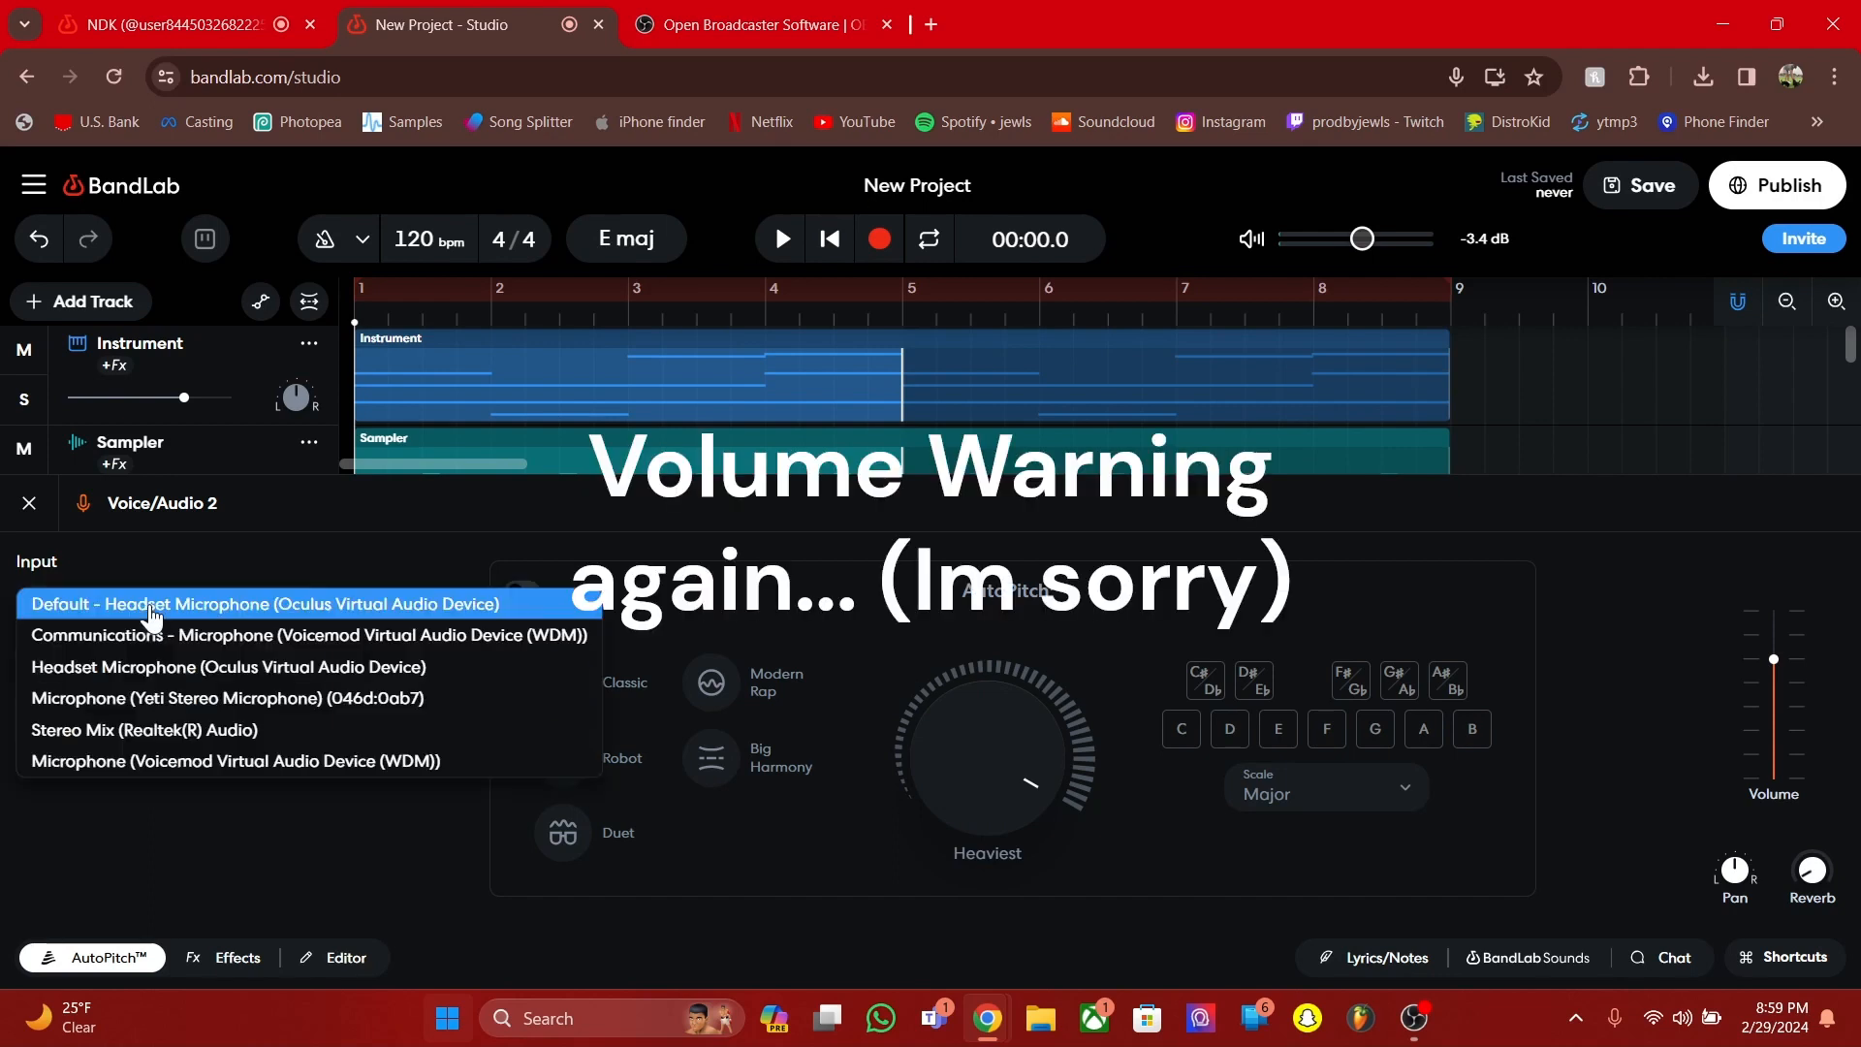
{"action": "left_click", "coordinate": [176, 698]}
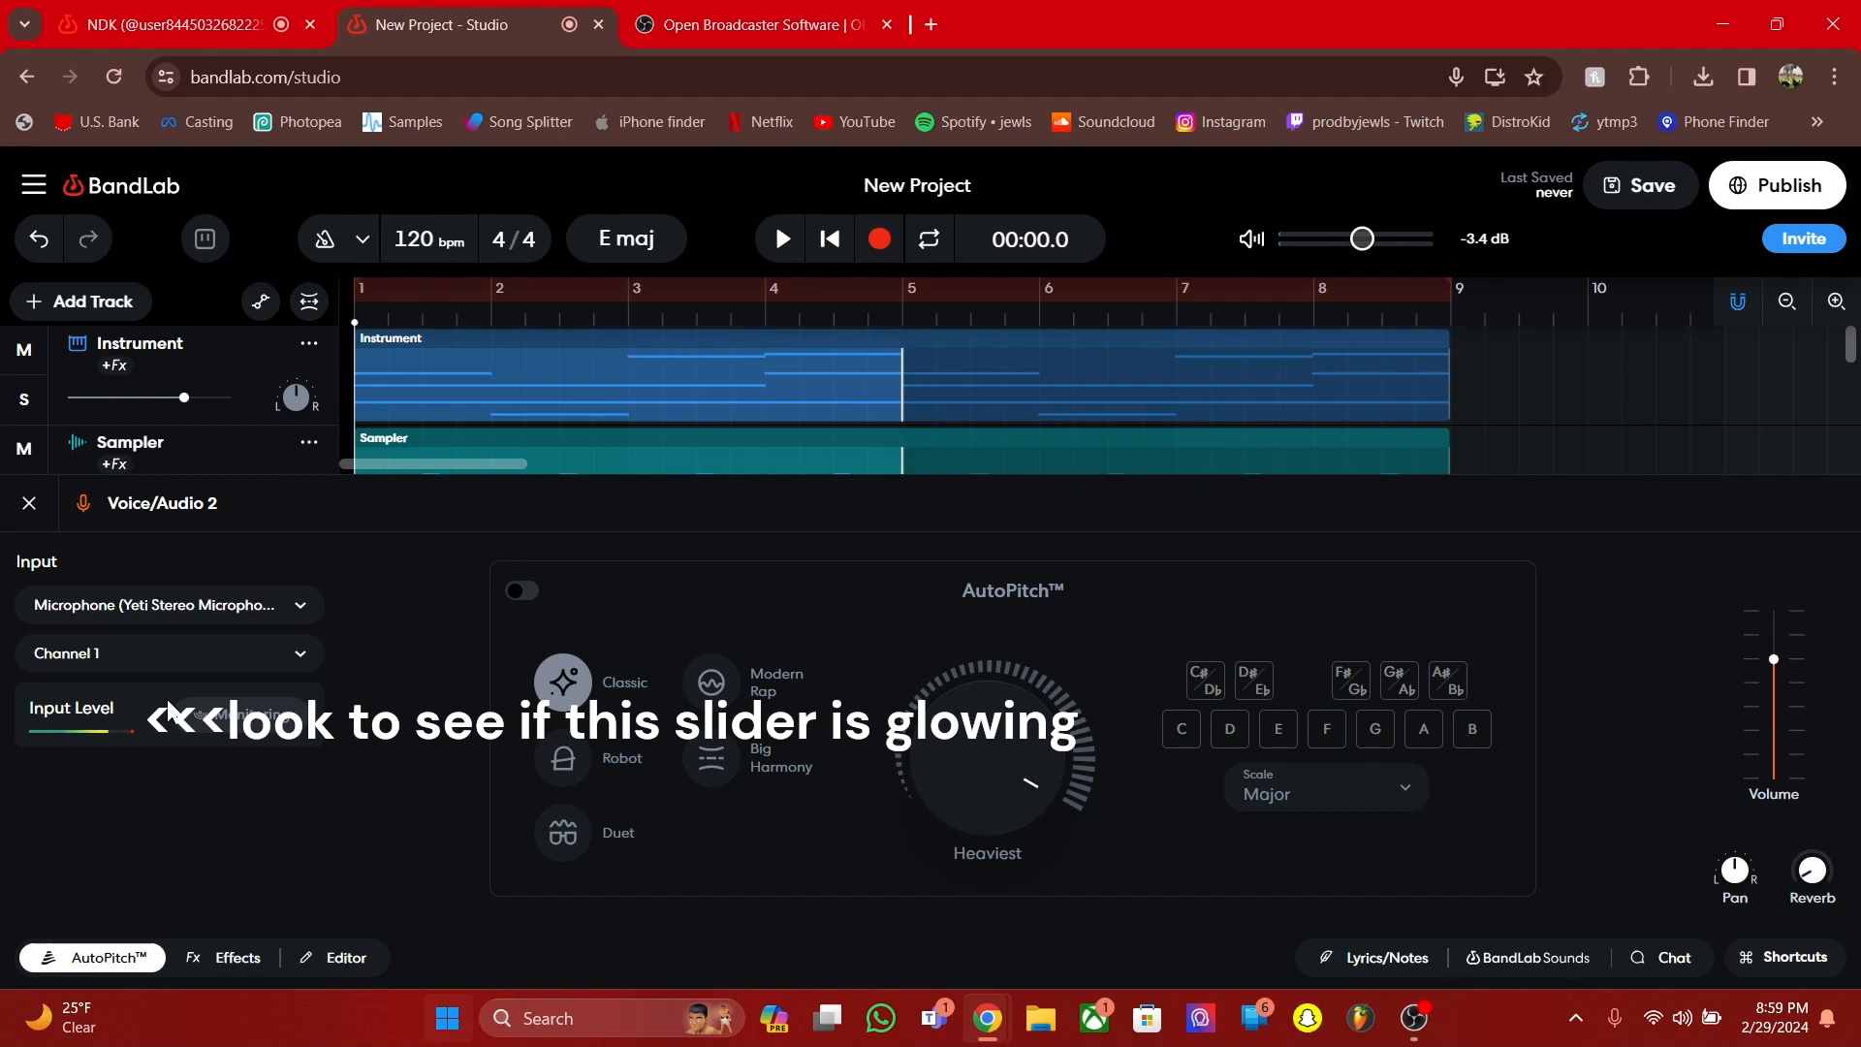
Check the input level in the AutoPitch view, close it and record a take on Voice/Audio 2 from bar 1 past bar 6
{"action": "left_click", "coordinate": [137, 958]}
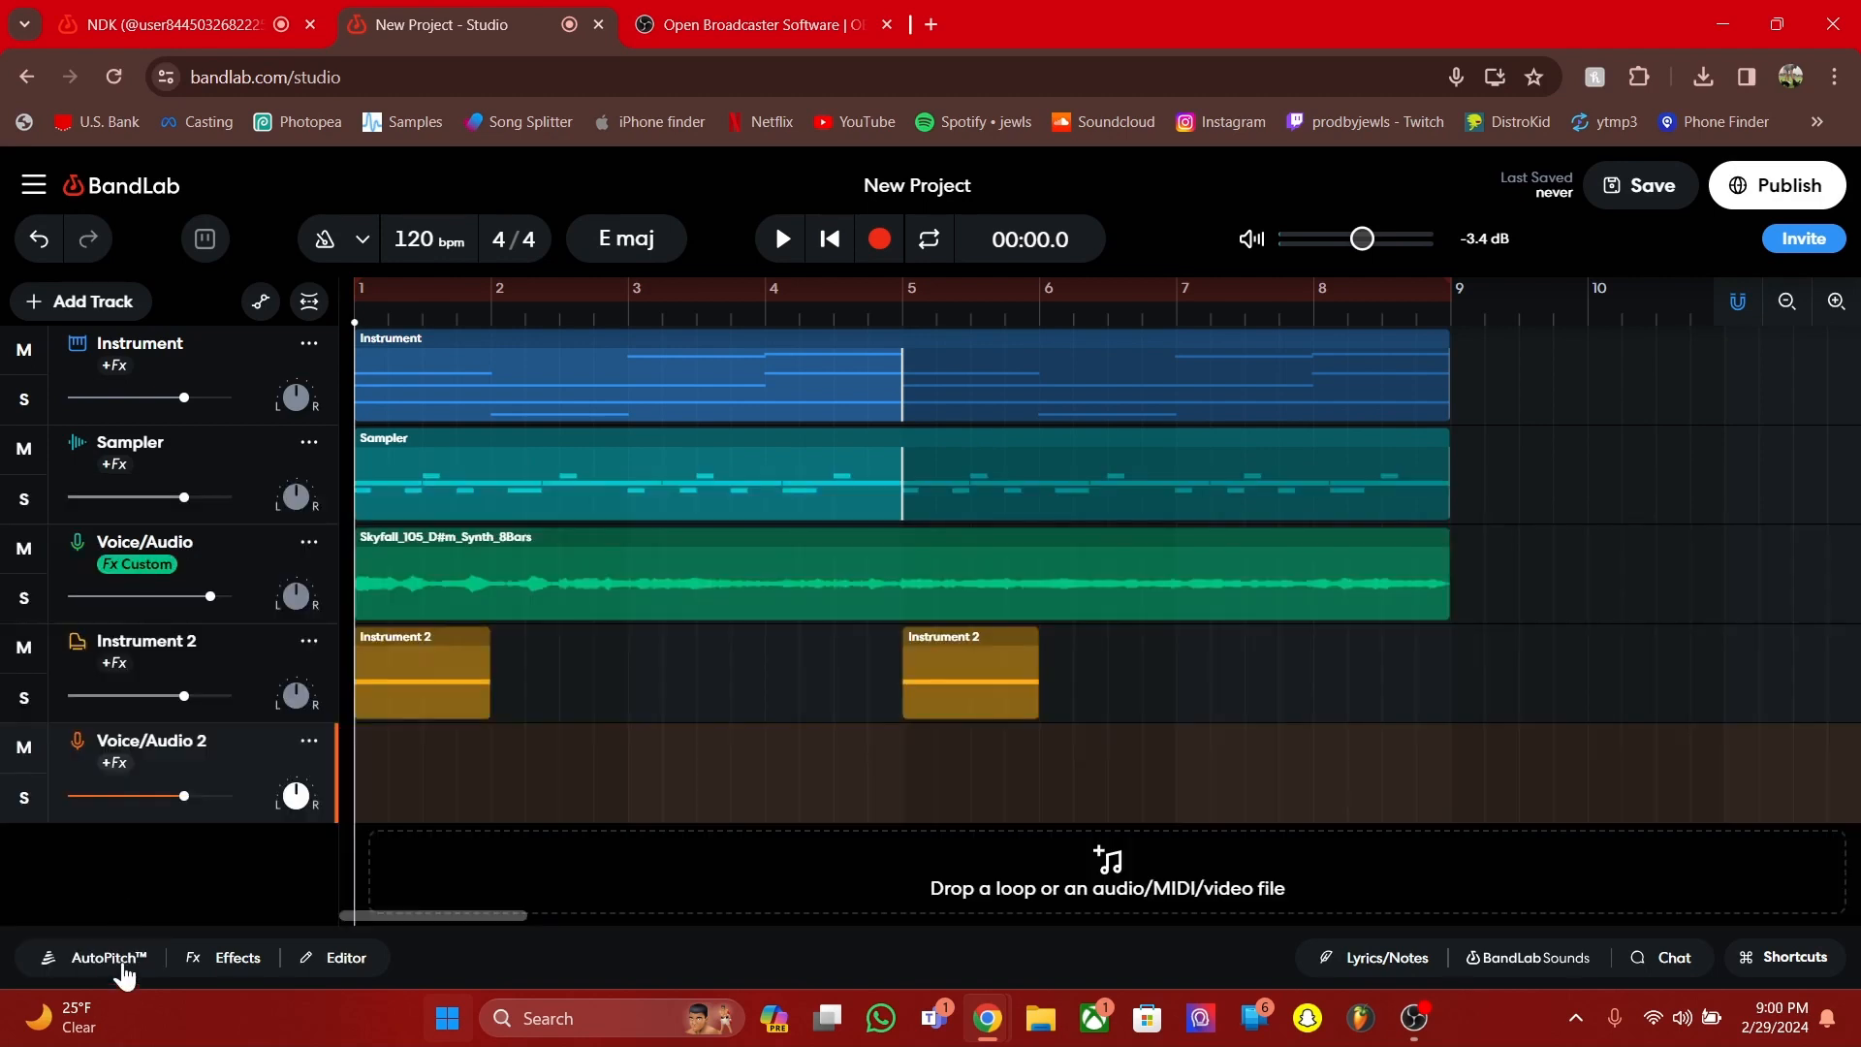
{"action": "left_click", "coordinate": [136, 957]}
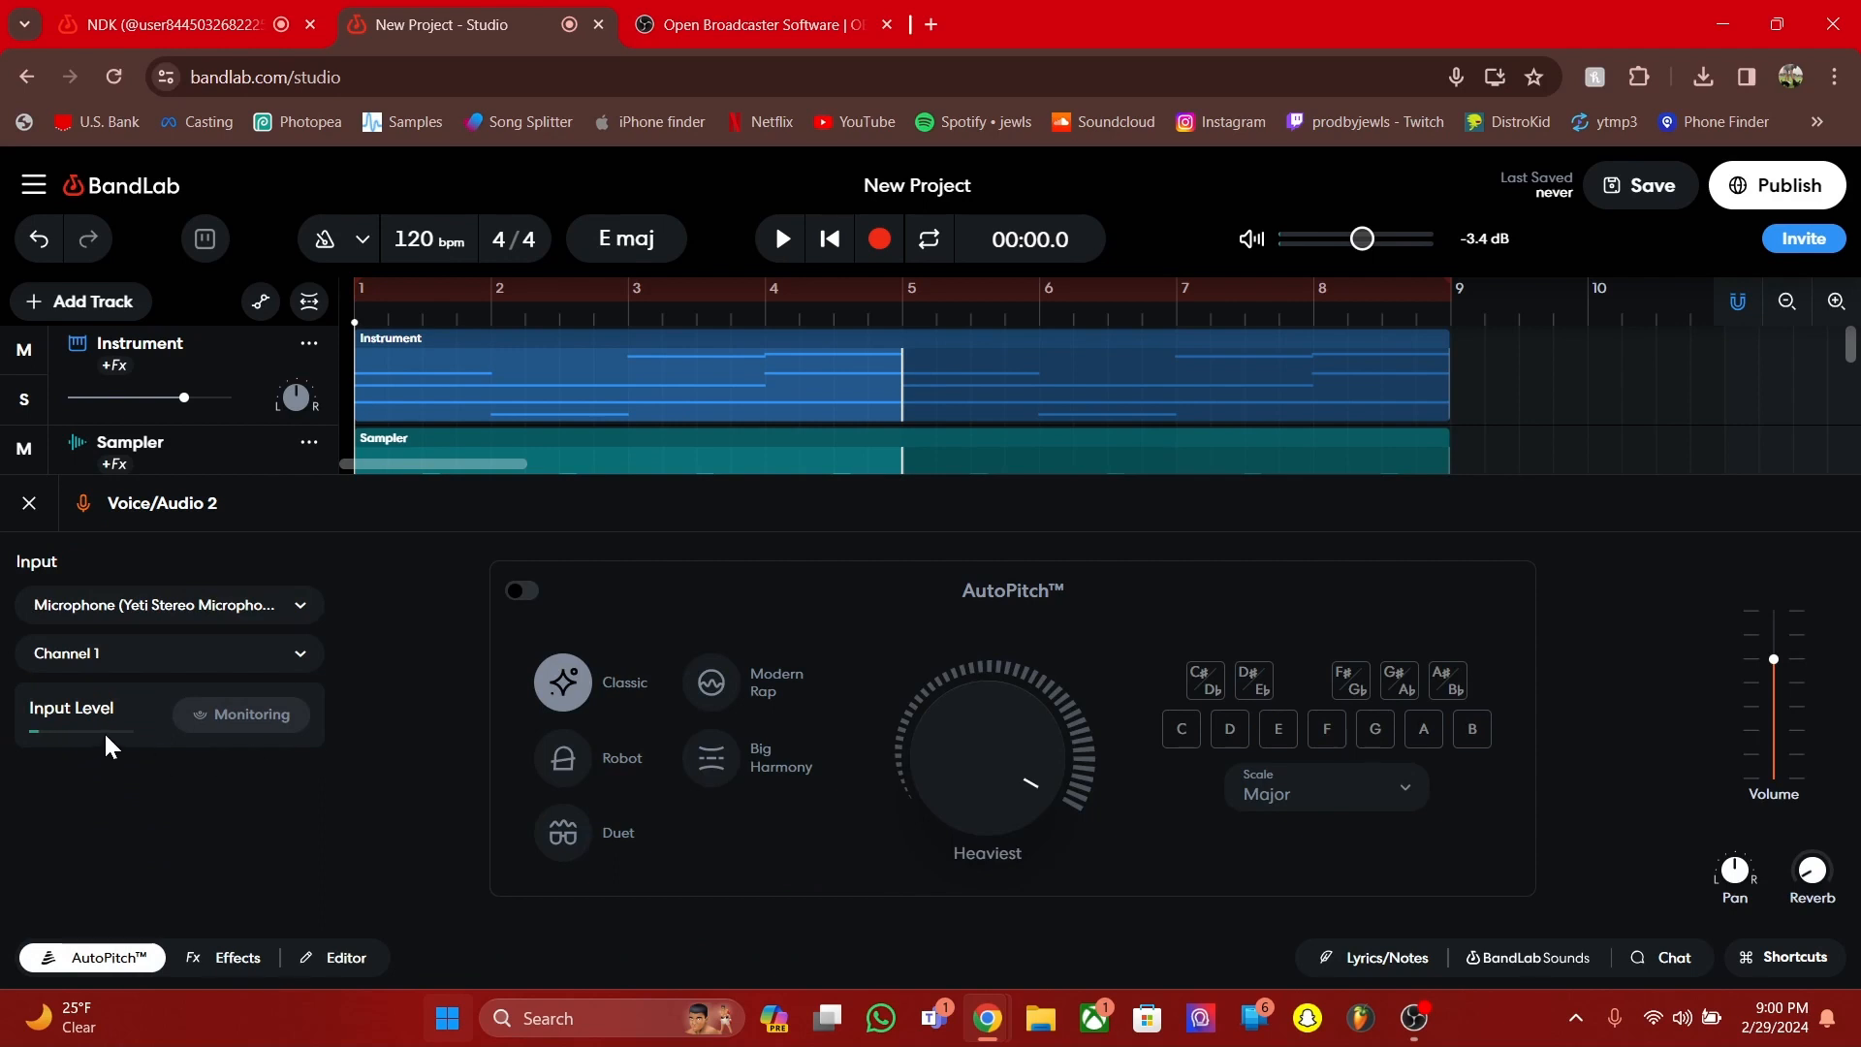
{"action": "left_click", "coordinate": [109, 958]}
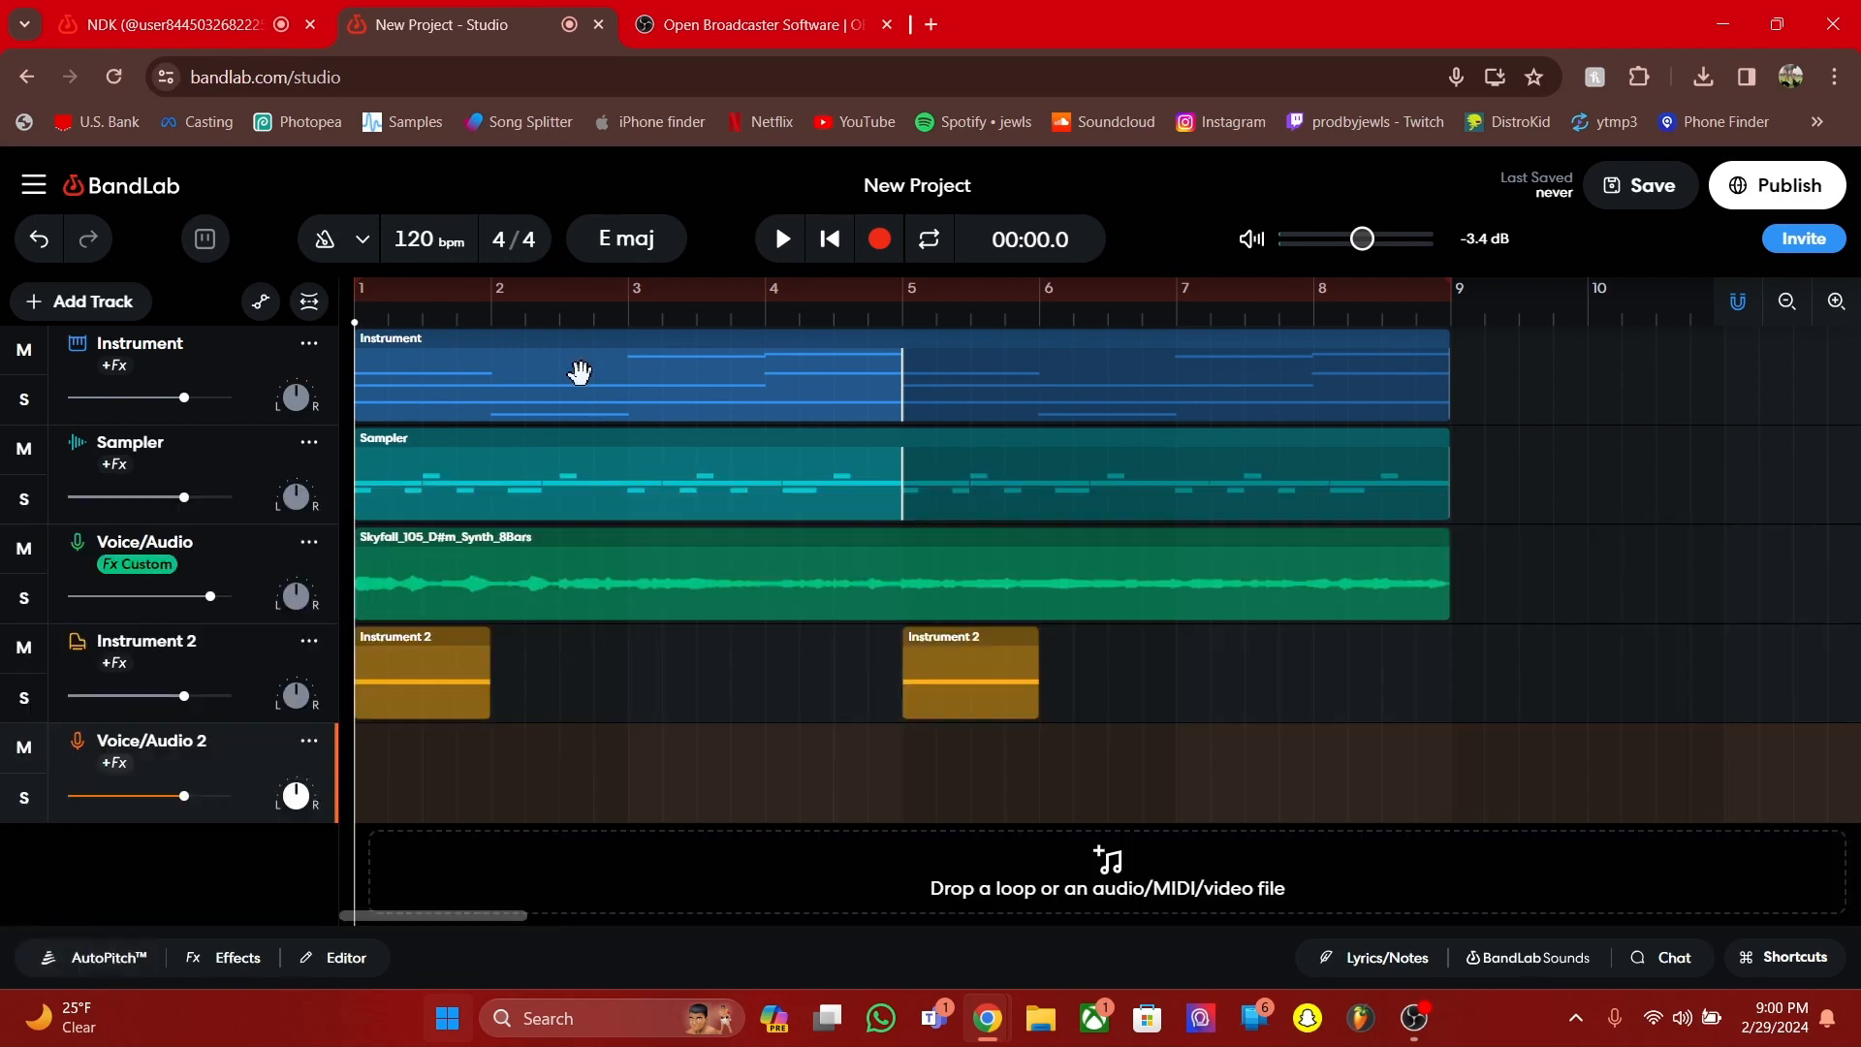
{"action": "left_click", "coordinate": [879, 240]}
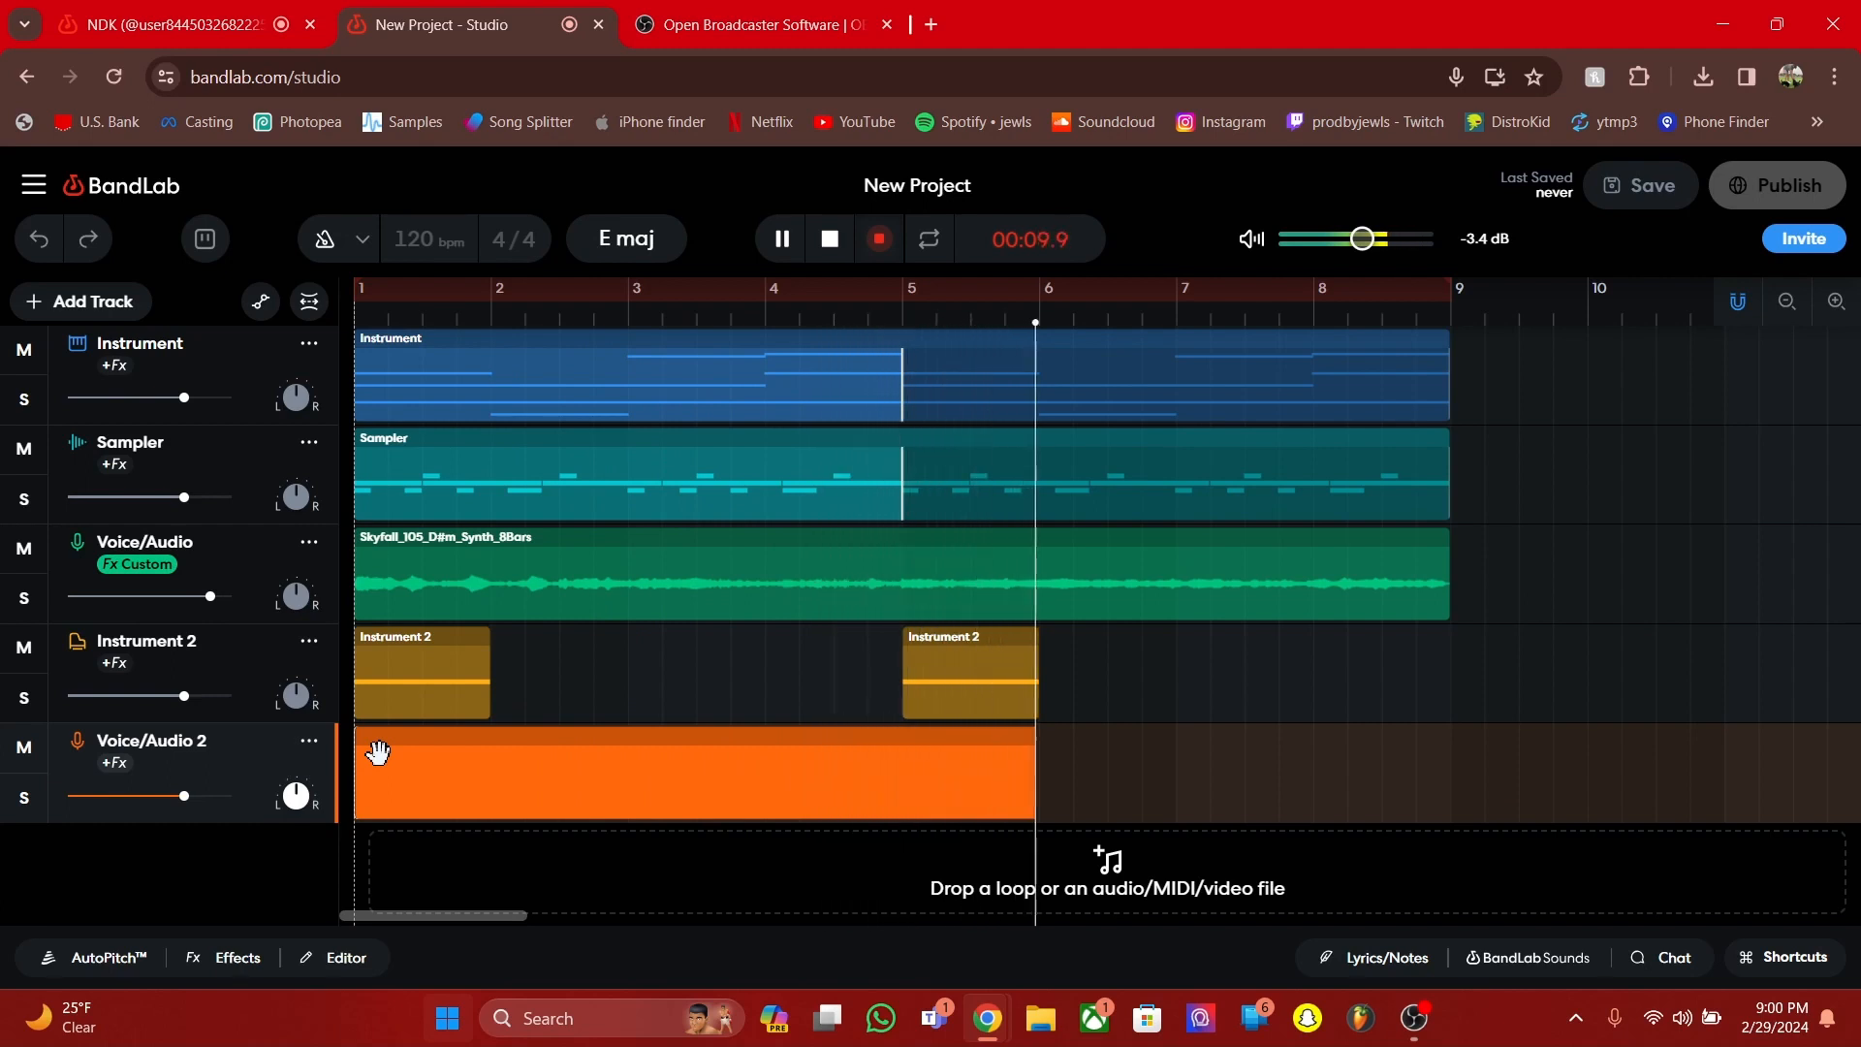
{"action": "key", "text": "space"}
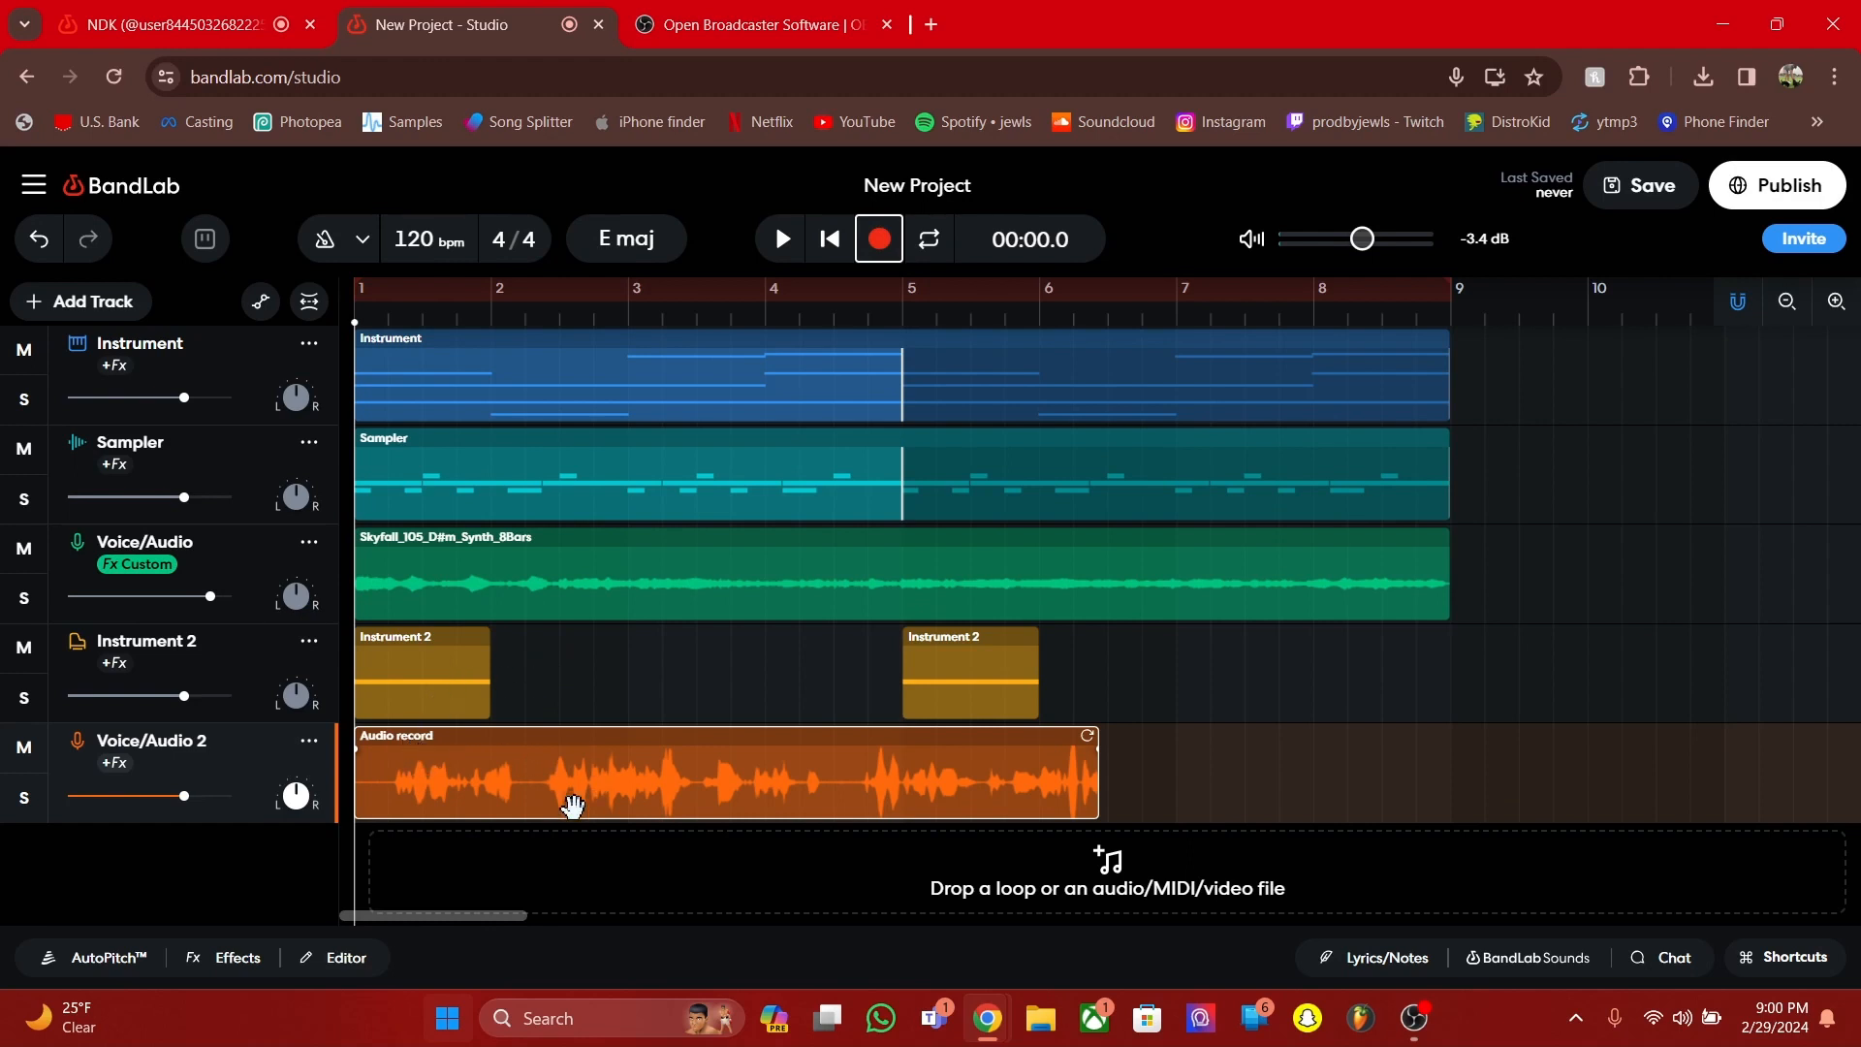
Play the start of the recorded take on Voice/Audio 2 and check the region's editing options
{"action": "key", "text": "space"}
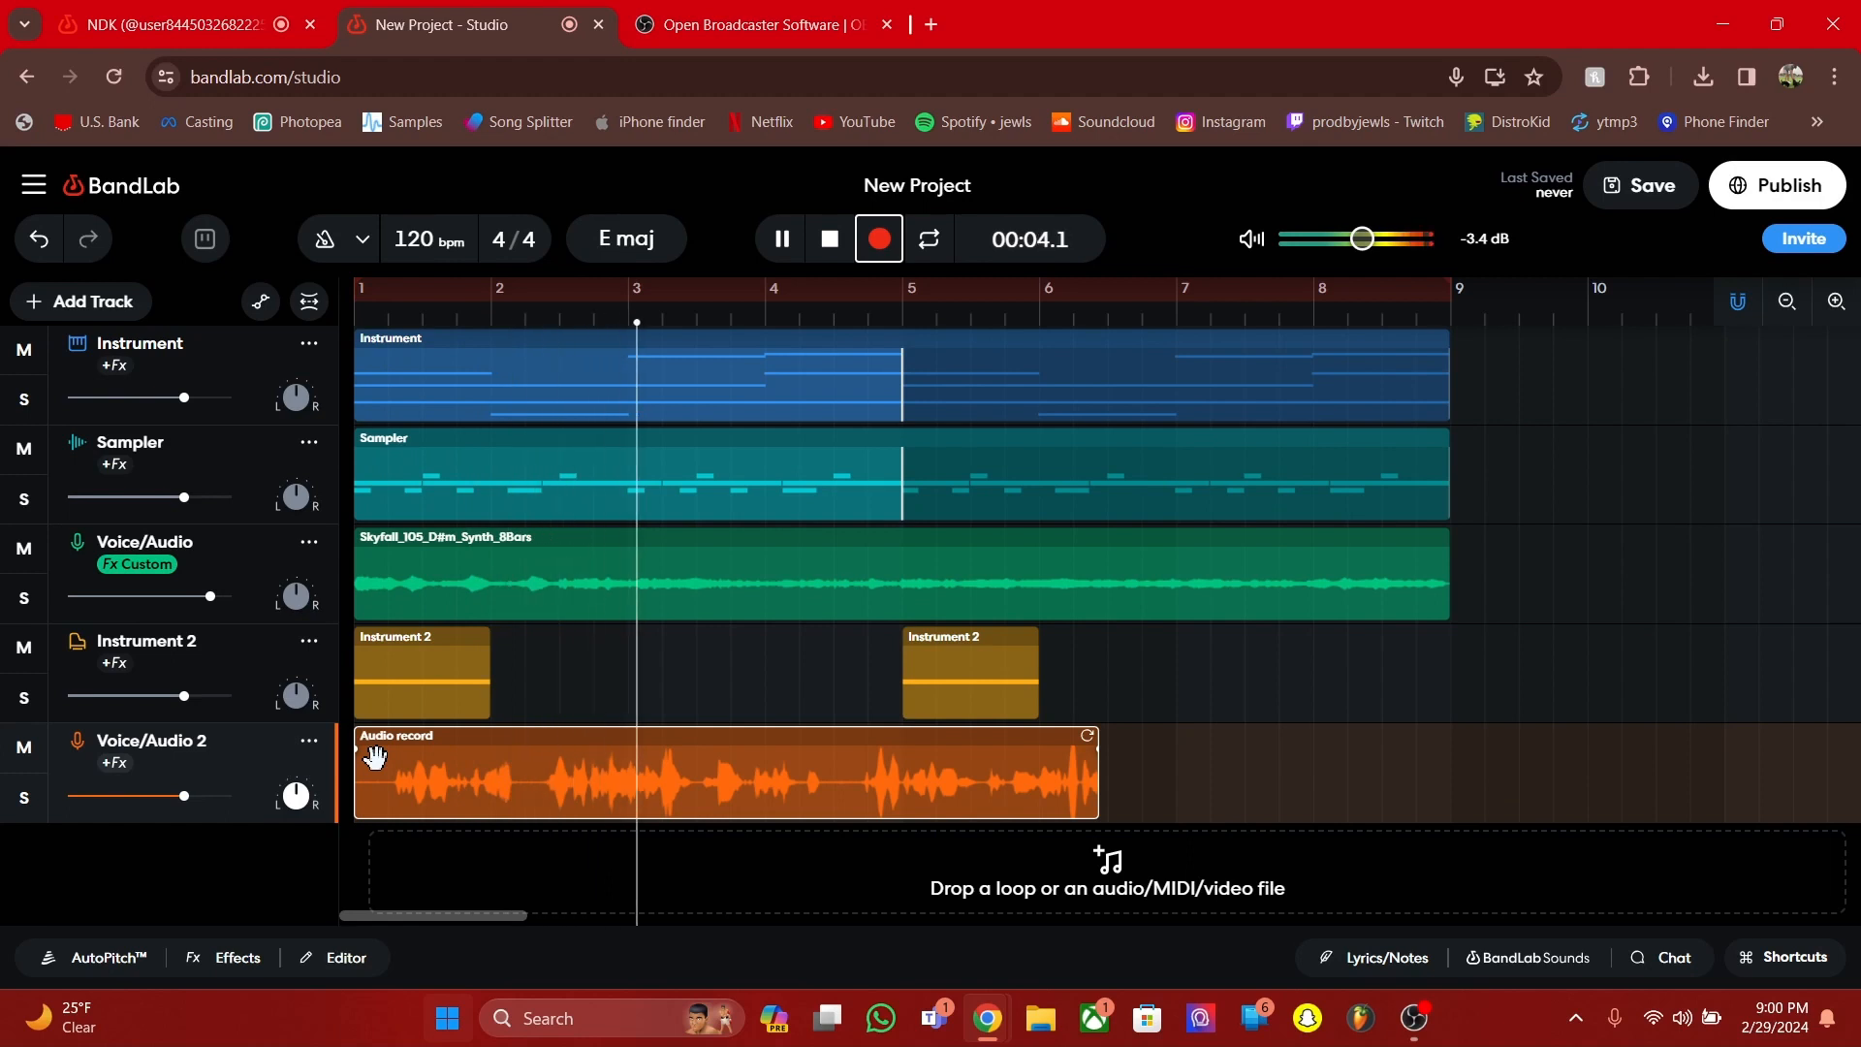
{"action": "key", "text": "space"}
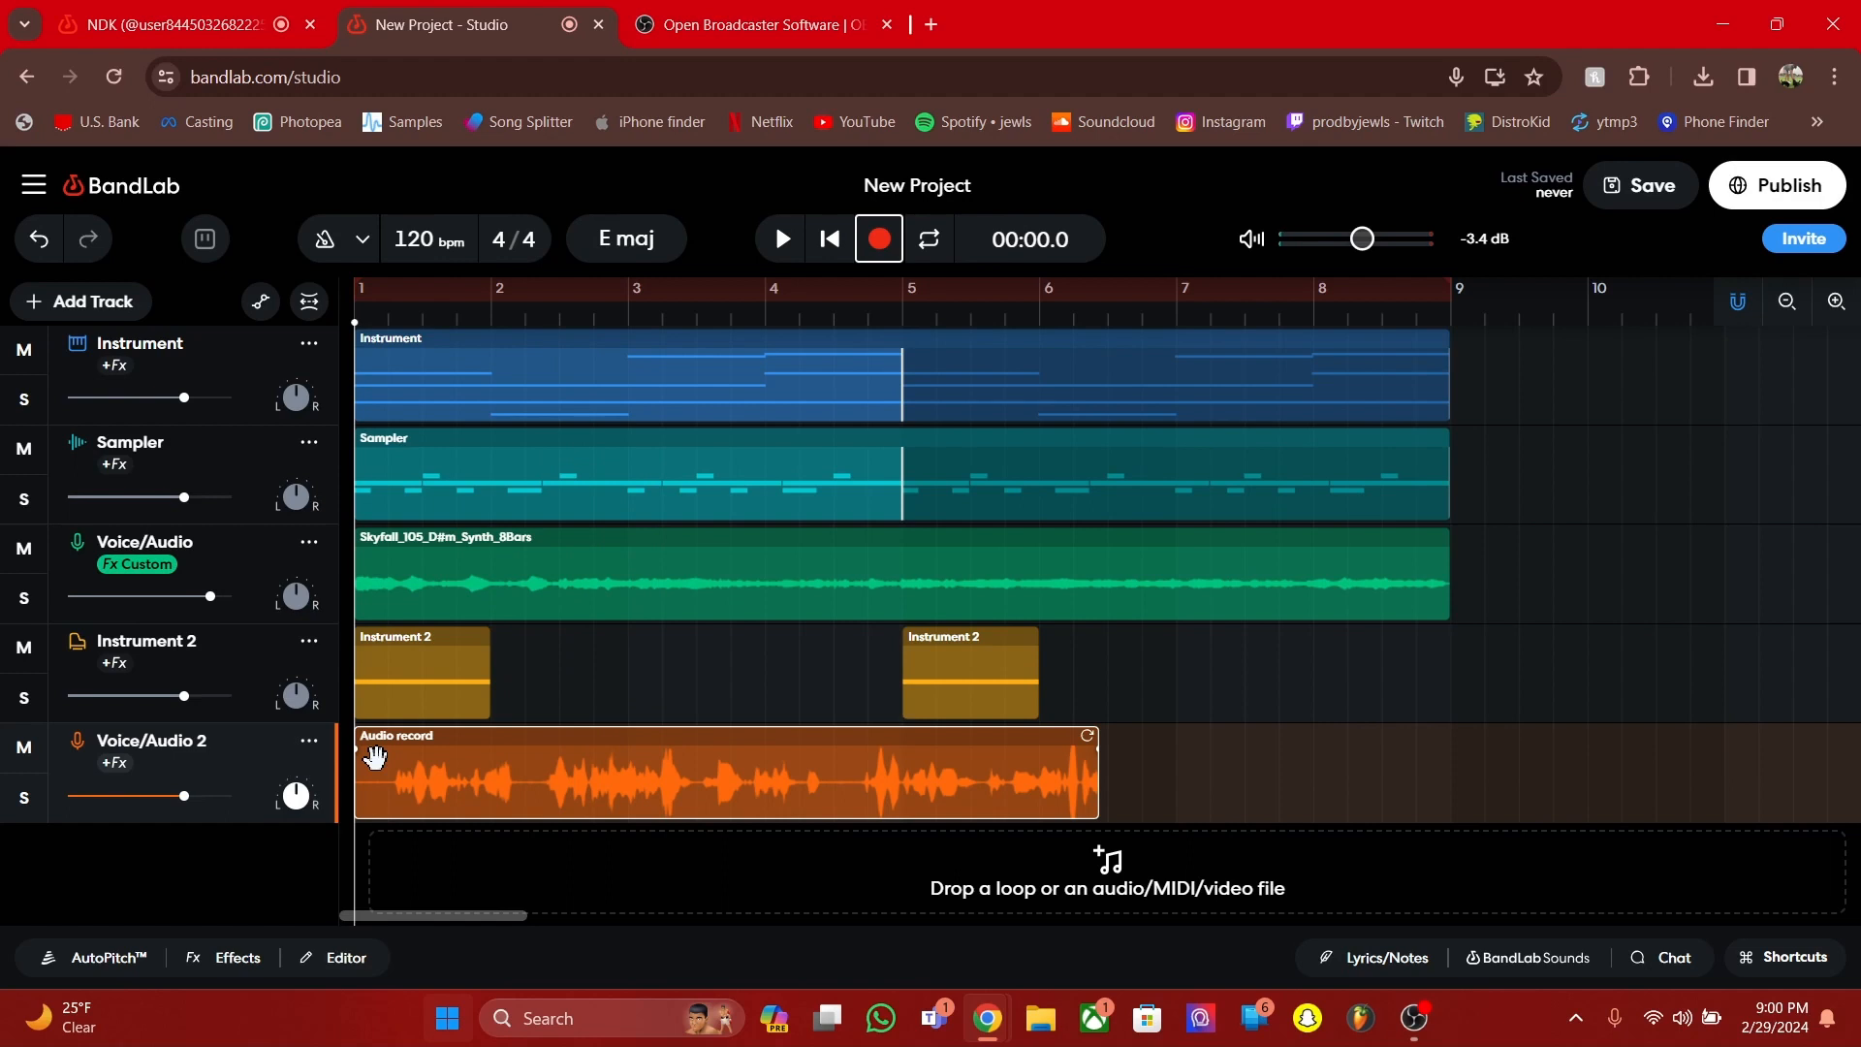
{"action": "right_click", "coordinate": [375, 758]}
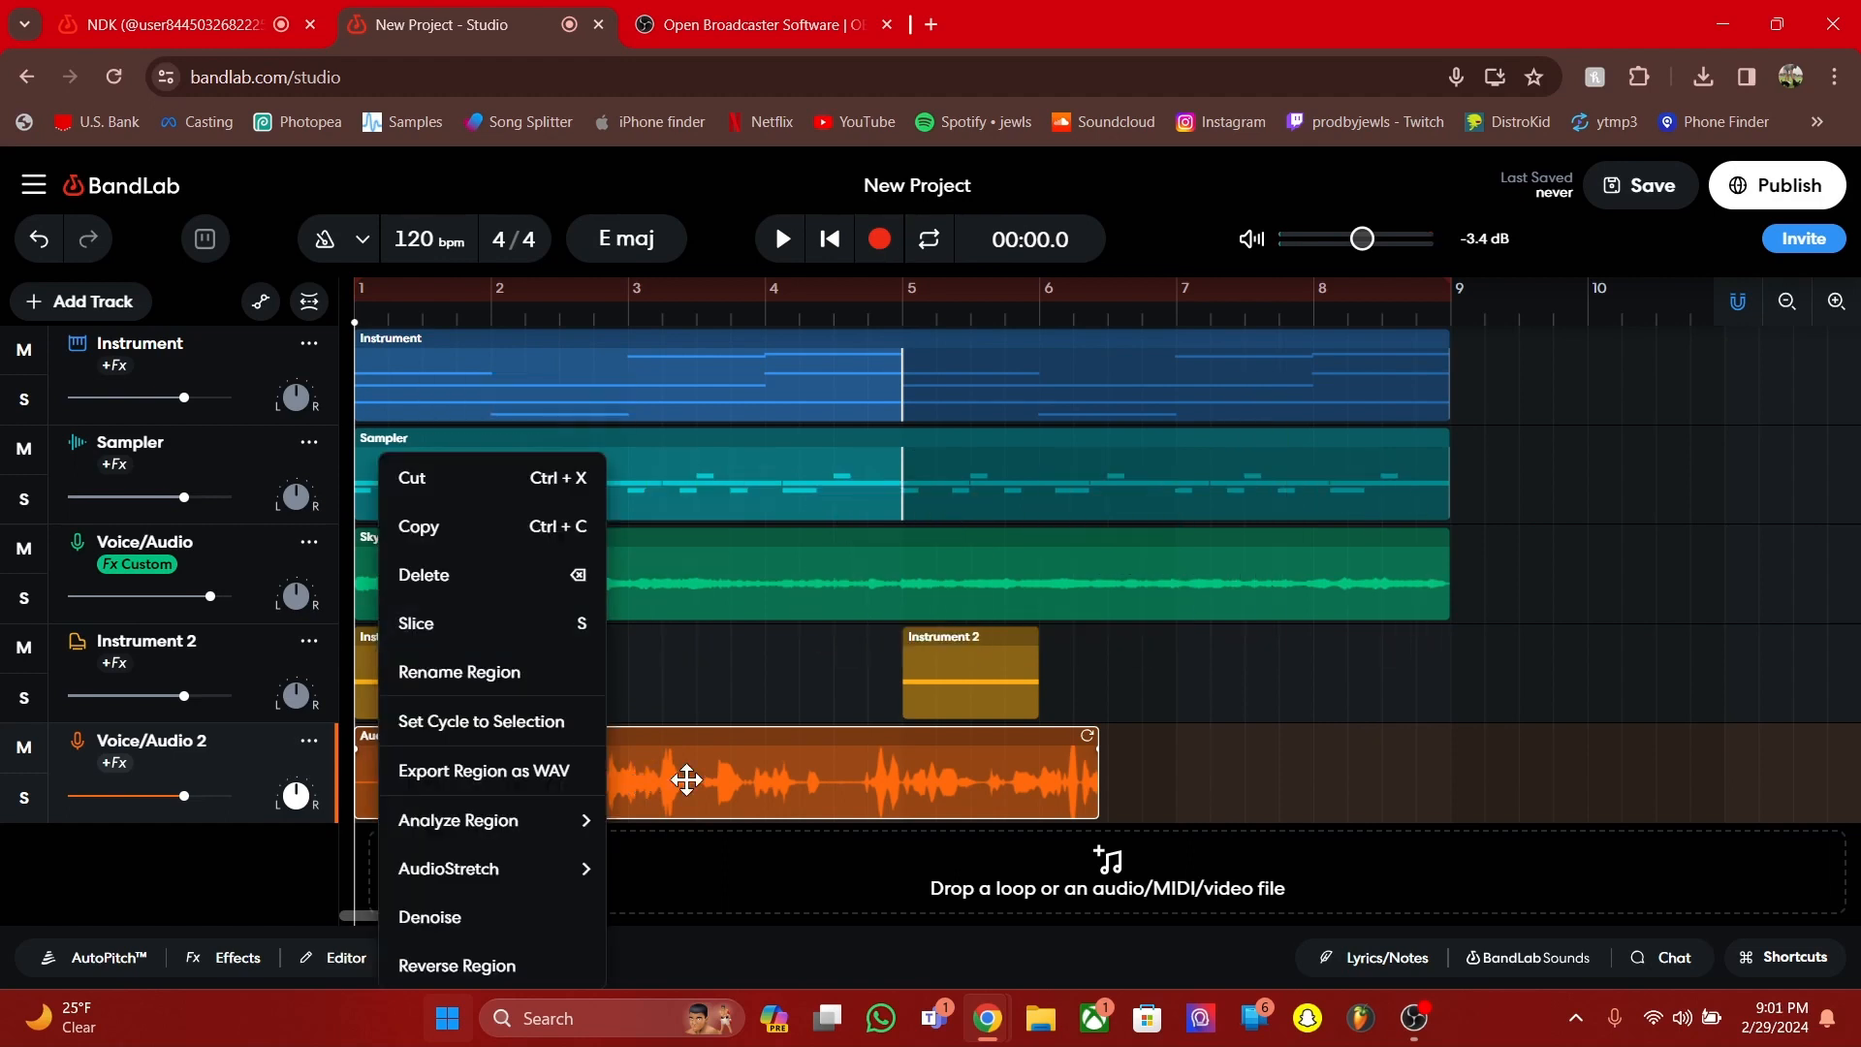
{"action": "left_click", "coordinate": [688, 779]}
{"action": "left_click_drag", "start_coordinate": [824, 766], "coordinate": [737, 753]}
Delete the Audio record region from Voice/Audio 2 and bring it back with undo
{"action": "right_click", "coordinate": [737, 753]}
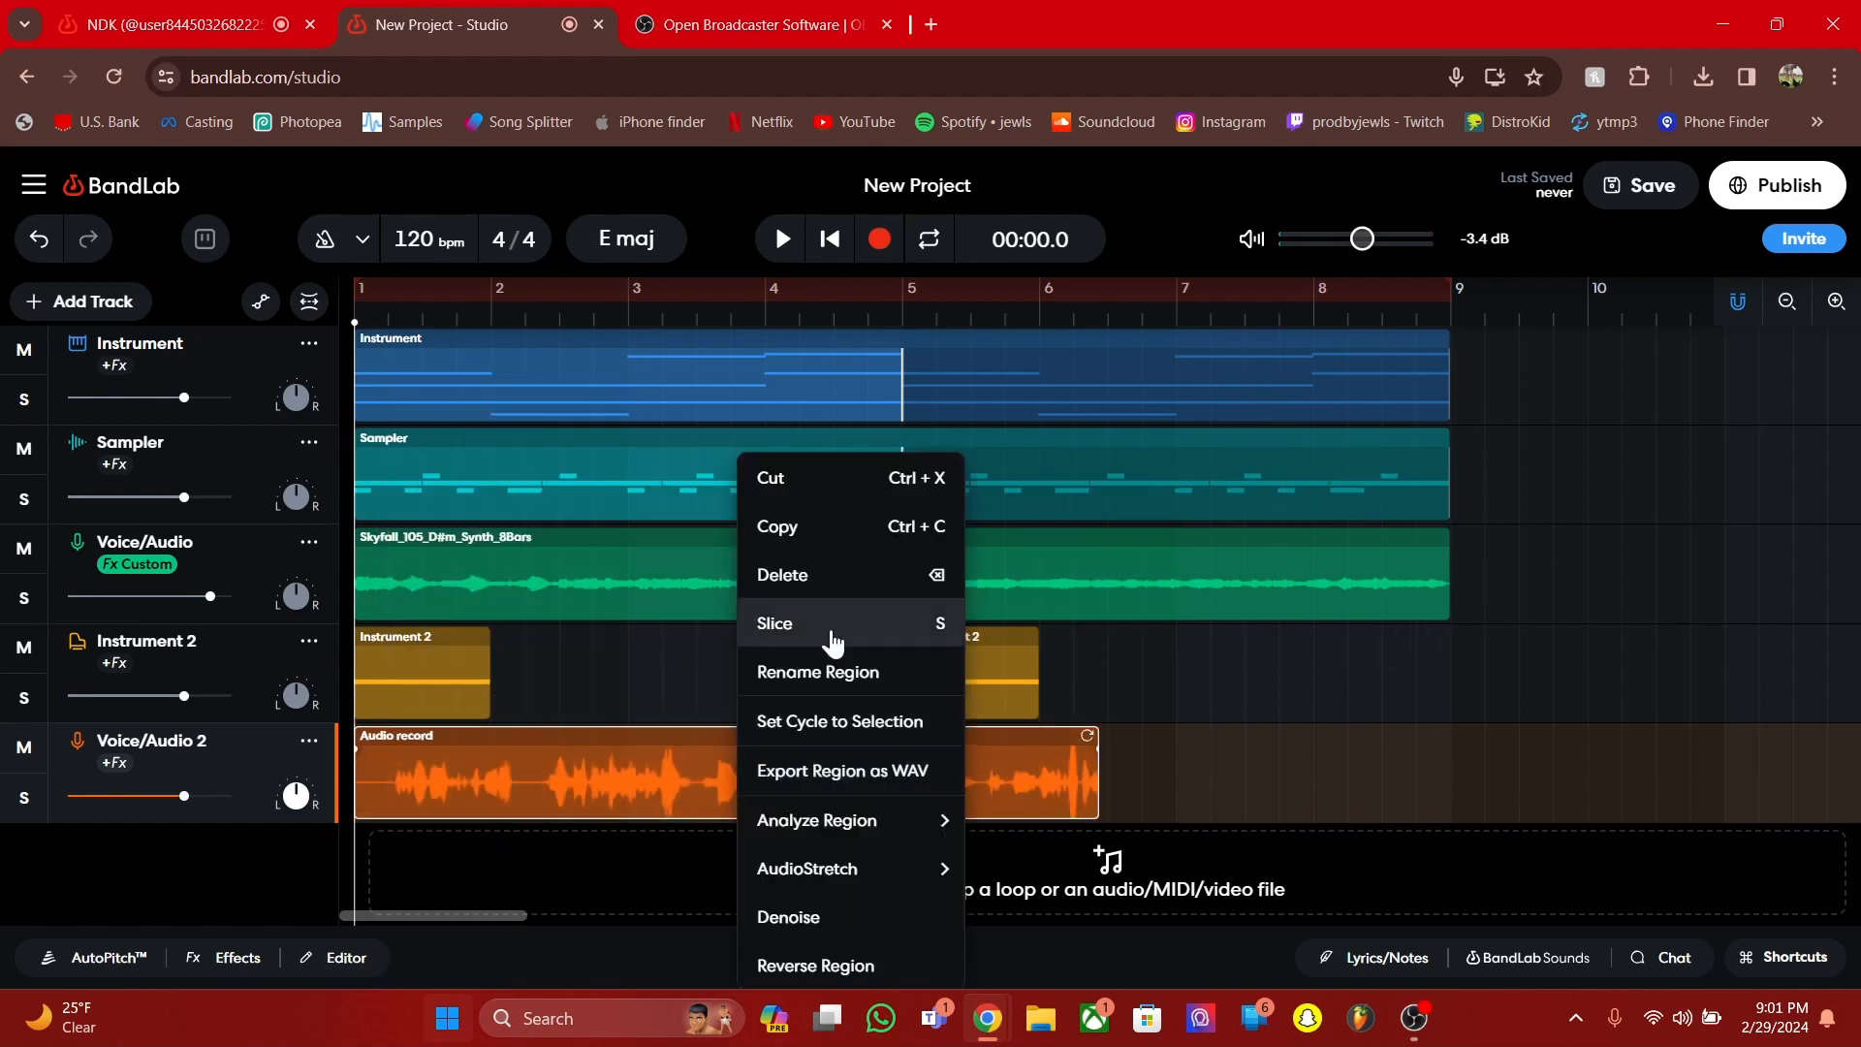
{"action": "left_click", "coordinate": [830, 573]}
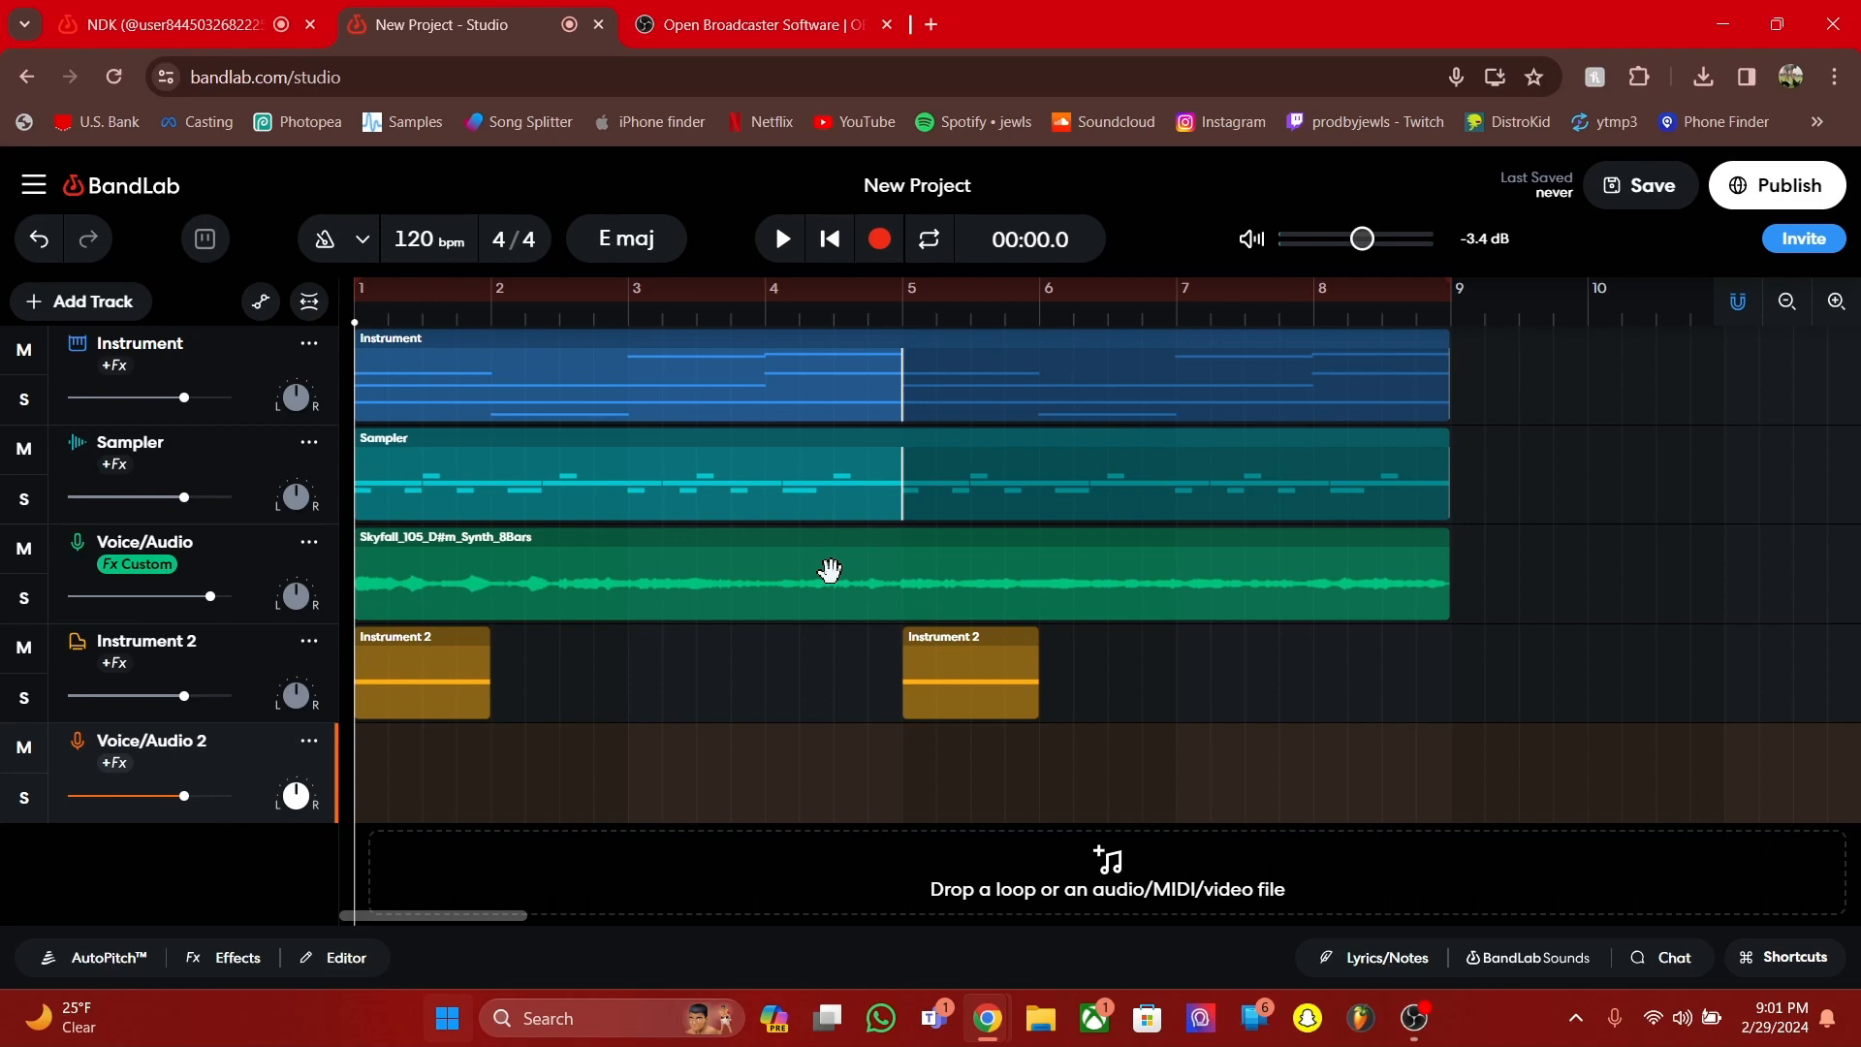
{"action": "left_click", "coordinate": [116, 761]}
{"action": "left_click", "coordinate": [219, 960]}
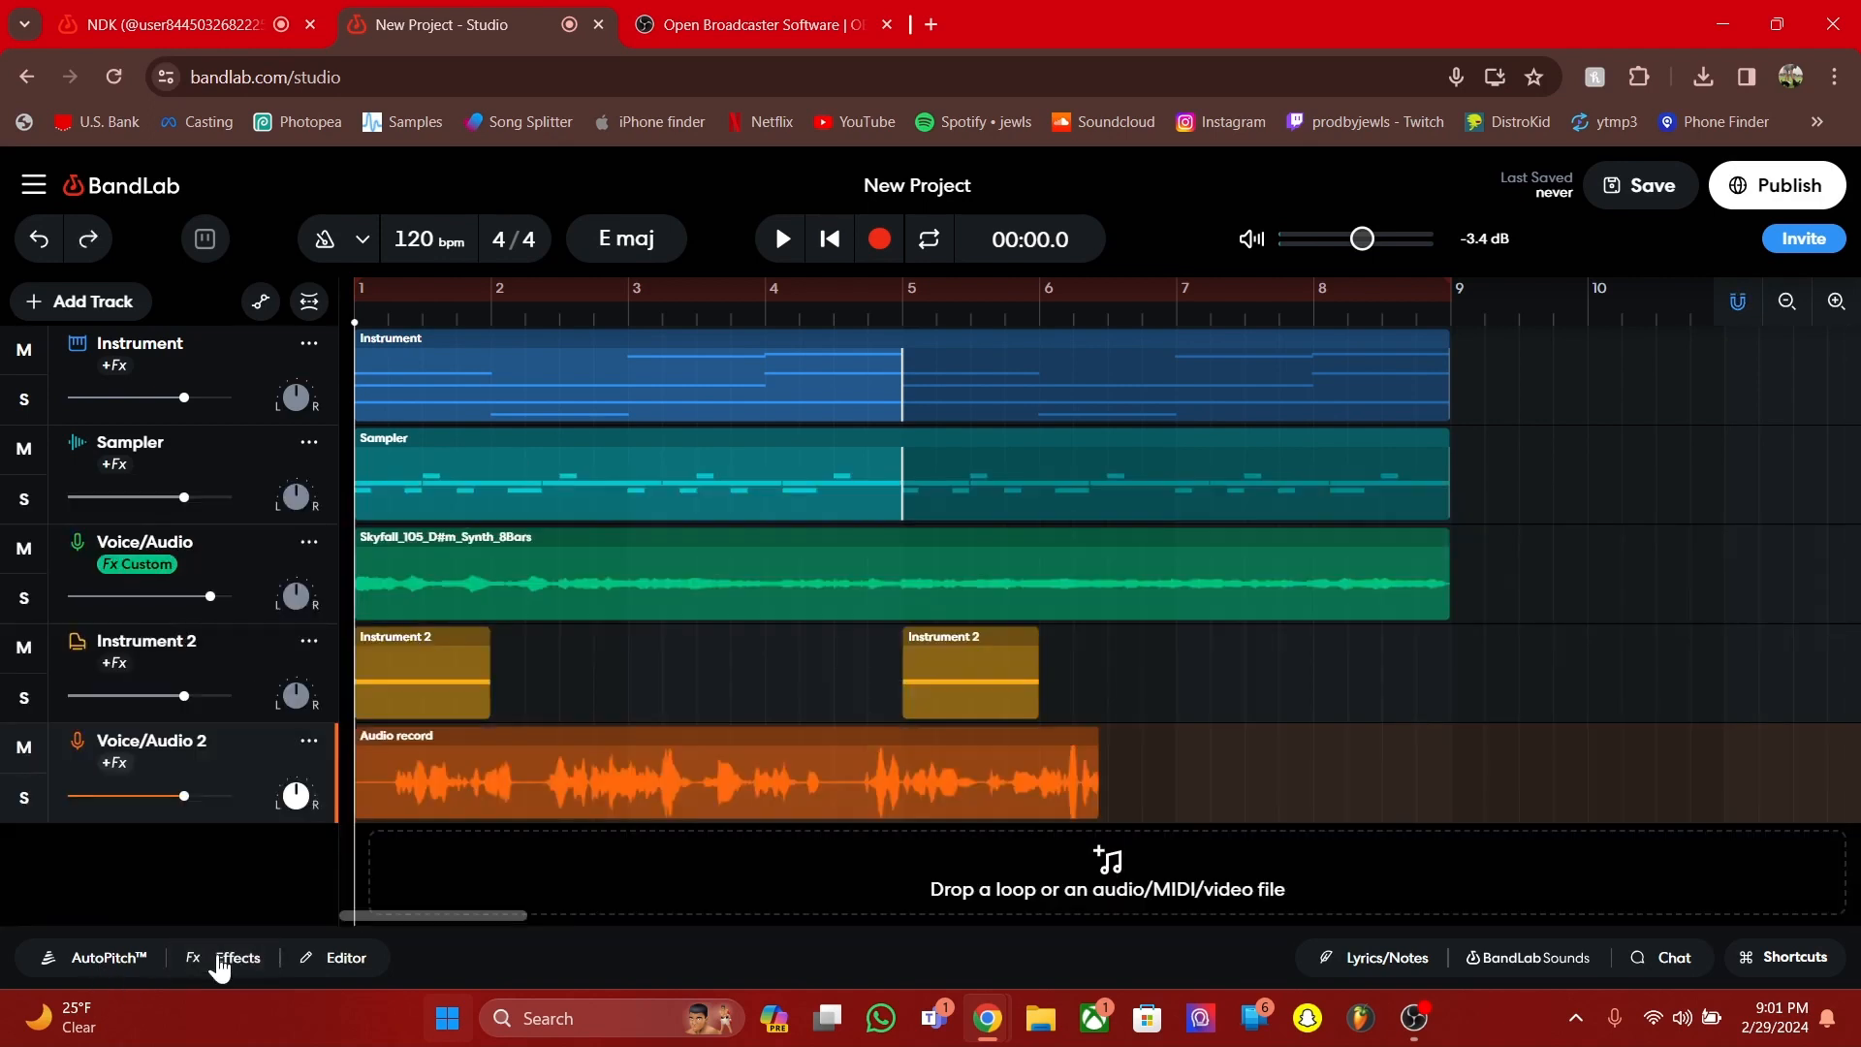
Delete the Audio record region again, stepping back and forth with undo and redo until the region is restored
{"action": "key", "text": "n"}
{"action": "key", "text": "Delete"}
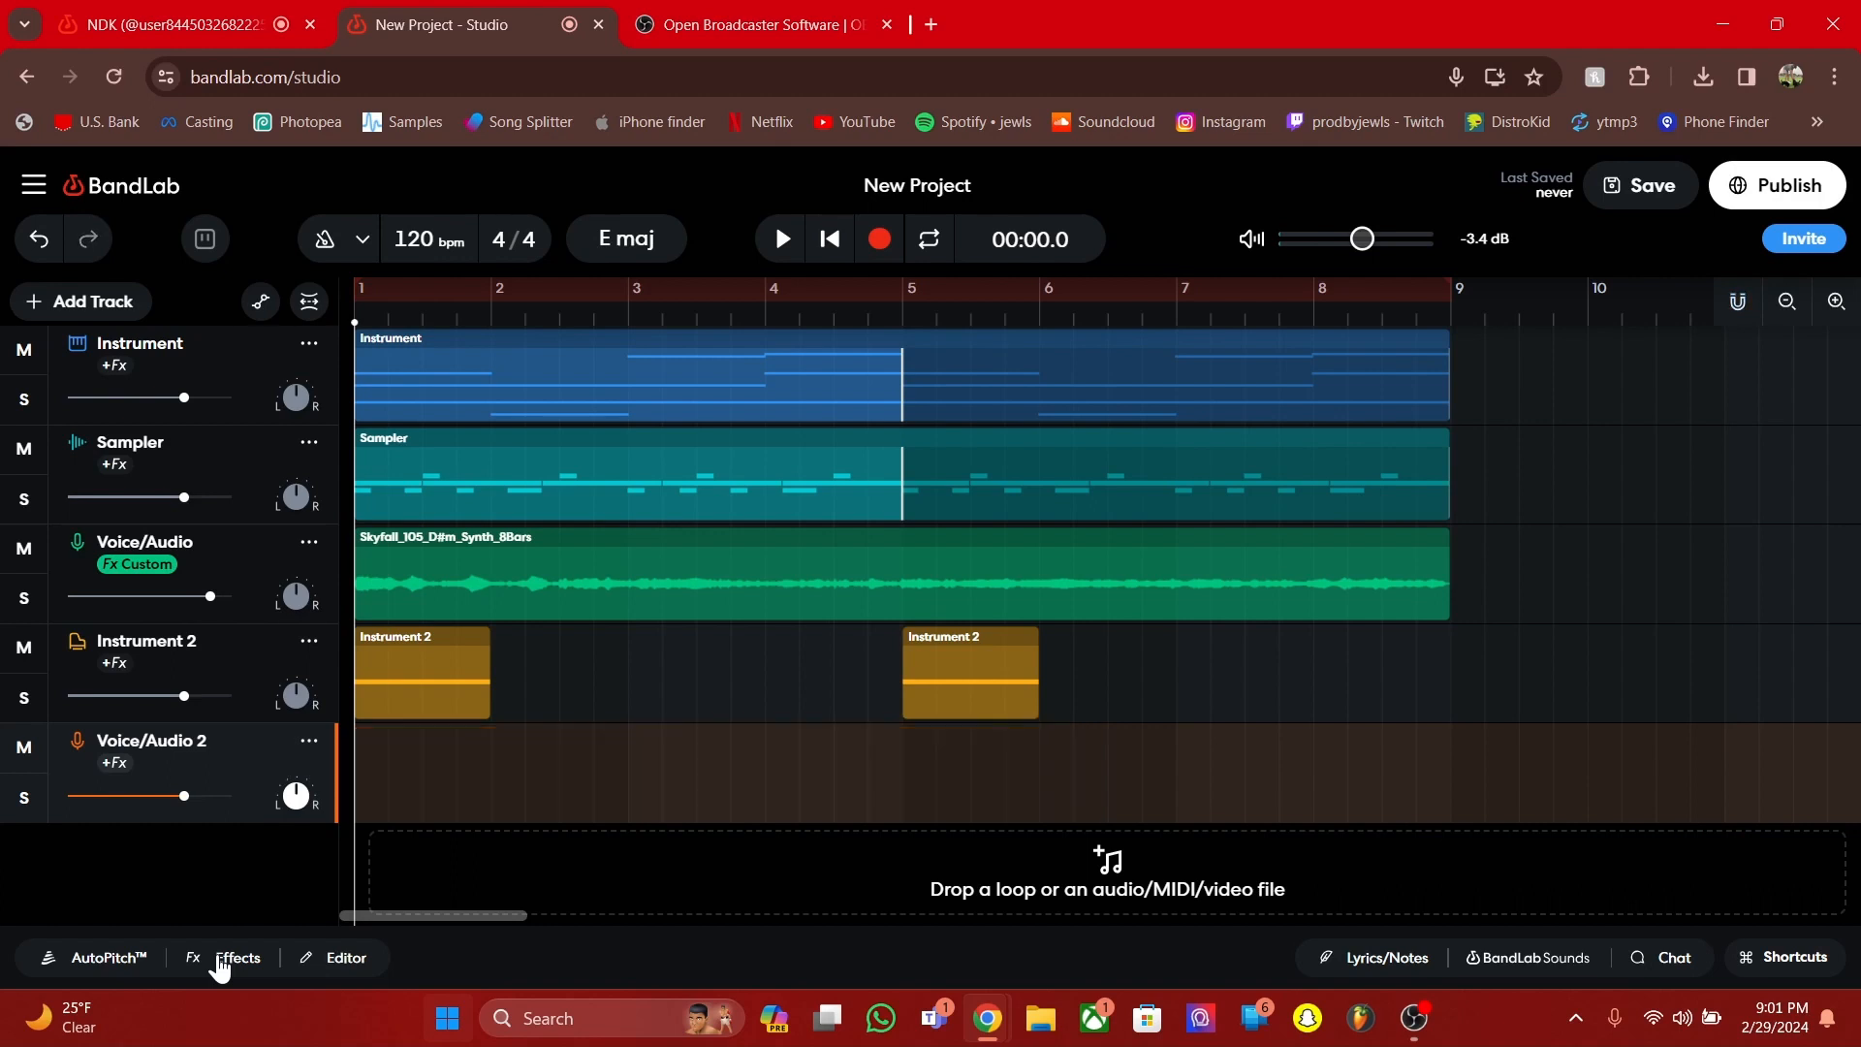
{"action": "key", "text": "ctrl+z"}
{"action": "key", "text": "ctrl+shift+z"}
{"action": "key", "text": "ctrl+z"}
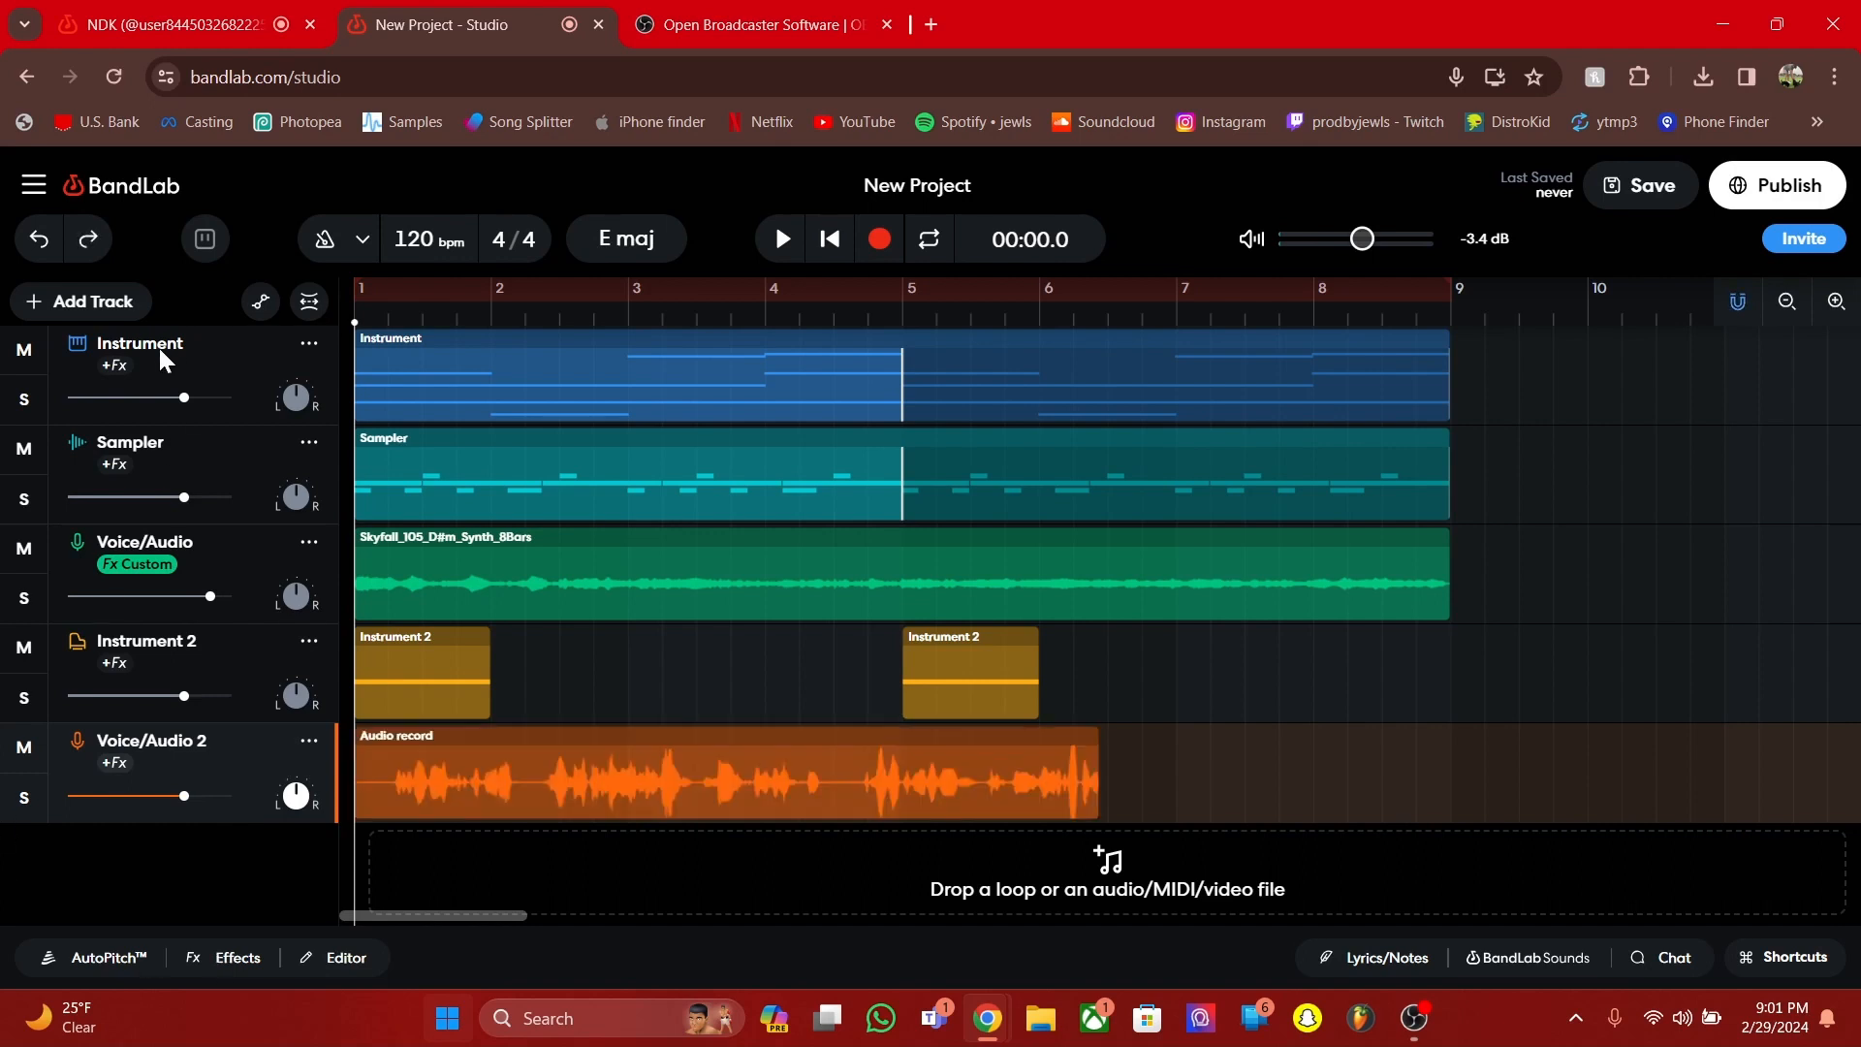
{"action": "left_click", "coordinate": [39, 239]}
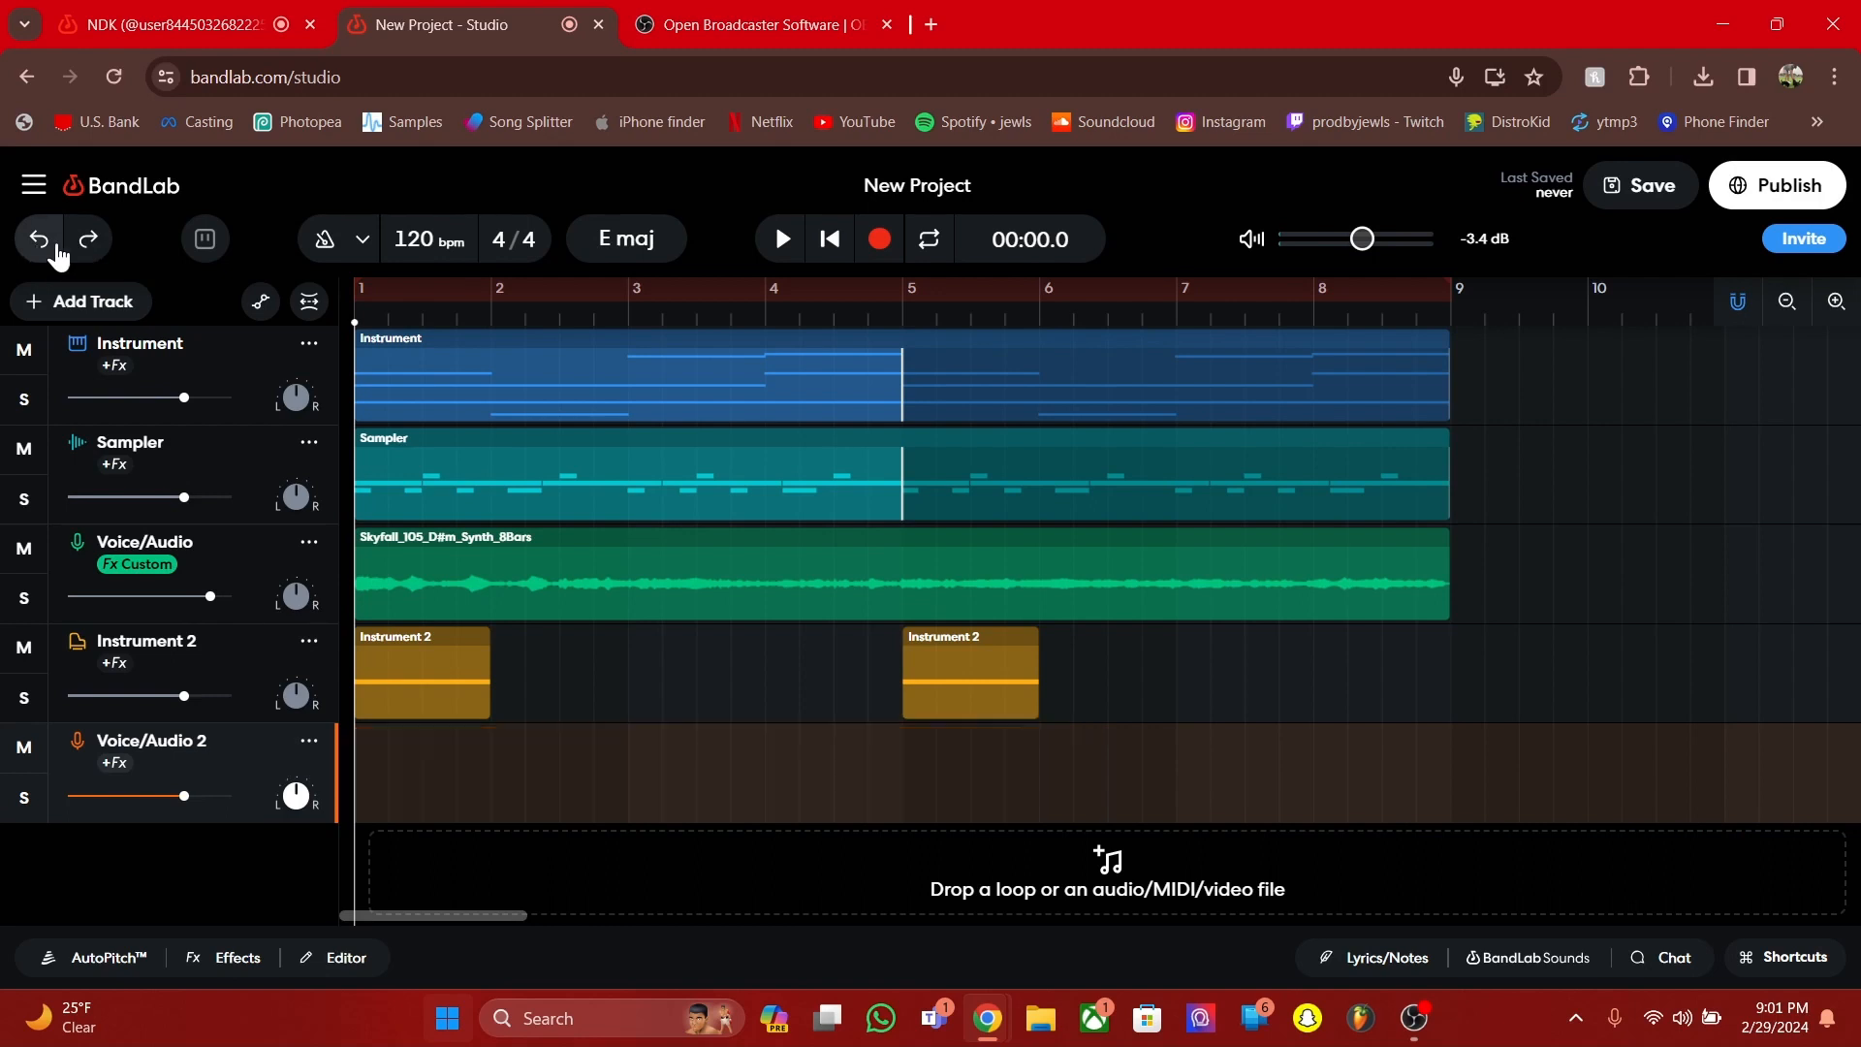
{"action": "double_click", "coordinate": [76, 242]}
{"action": "left_click", "coordinate": [39, 240]}
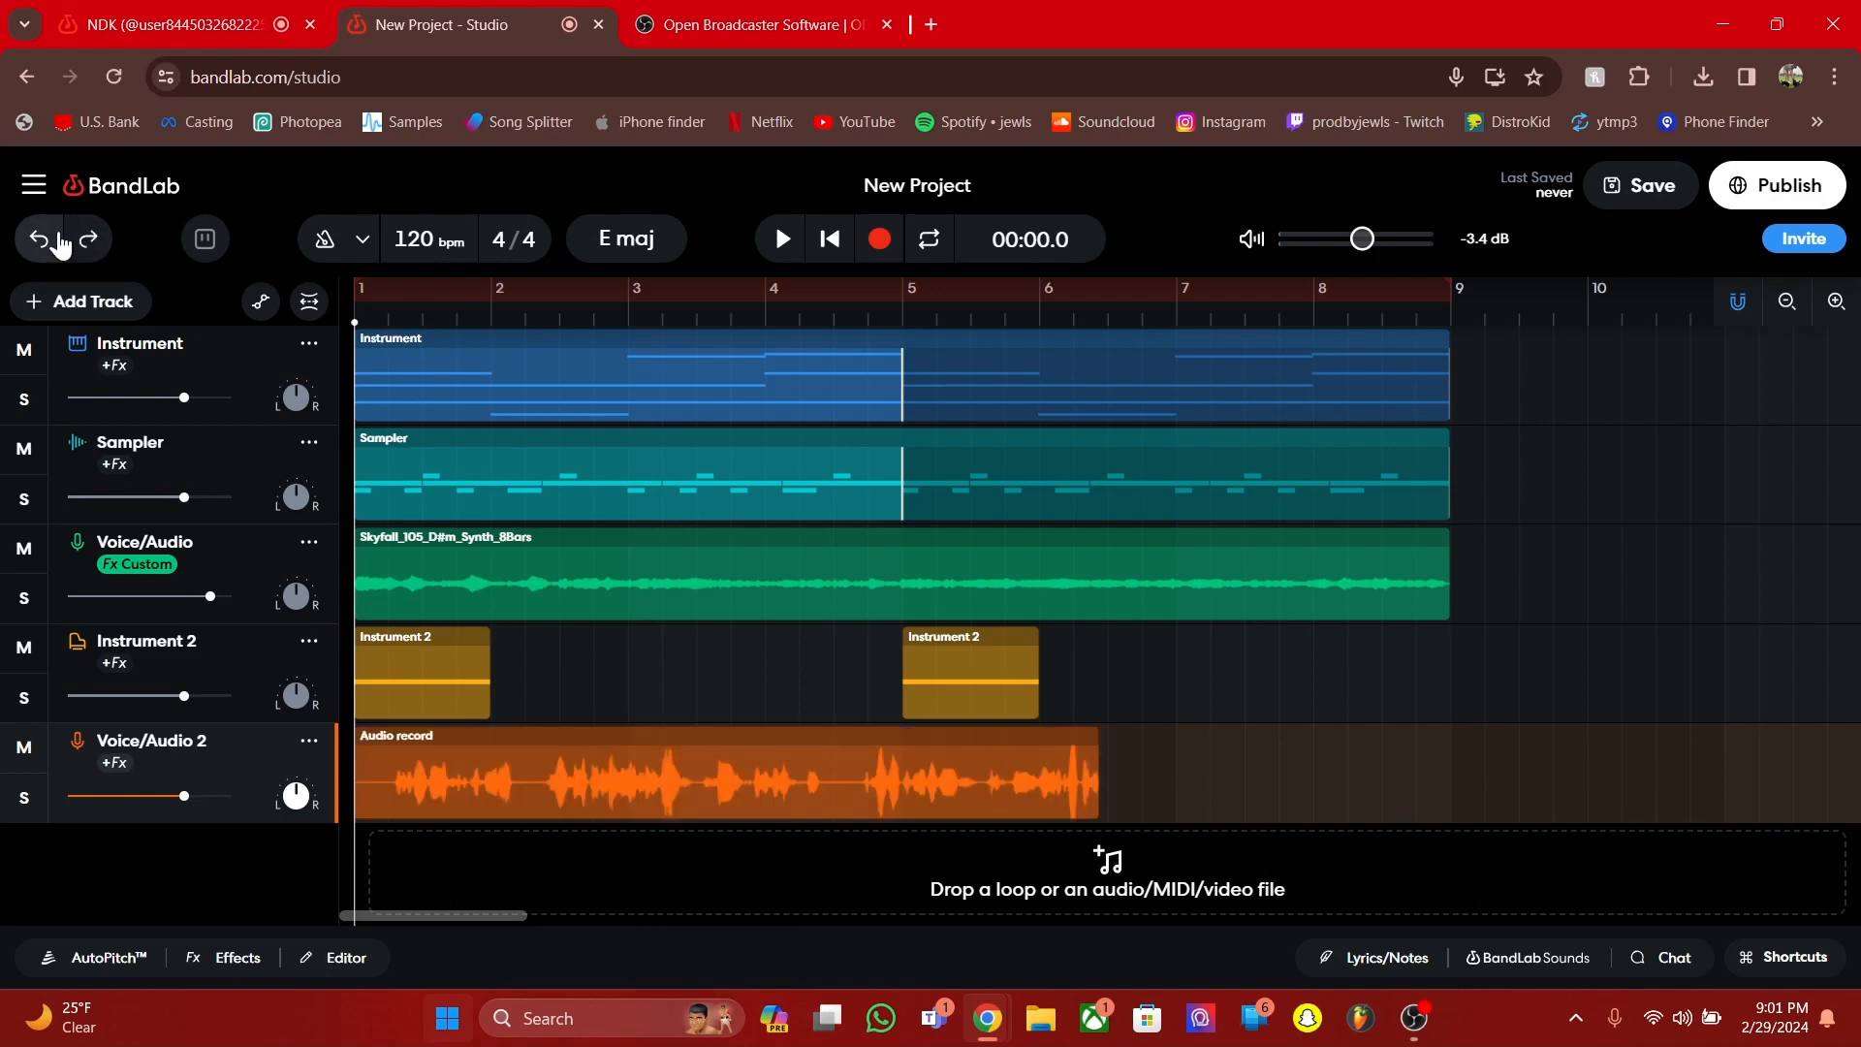
Add the Filter Echo + effect to Voice/Audio 2 and play the project briefly with it
{"action": "left_click", "coordinate": [768, 763]}
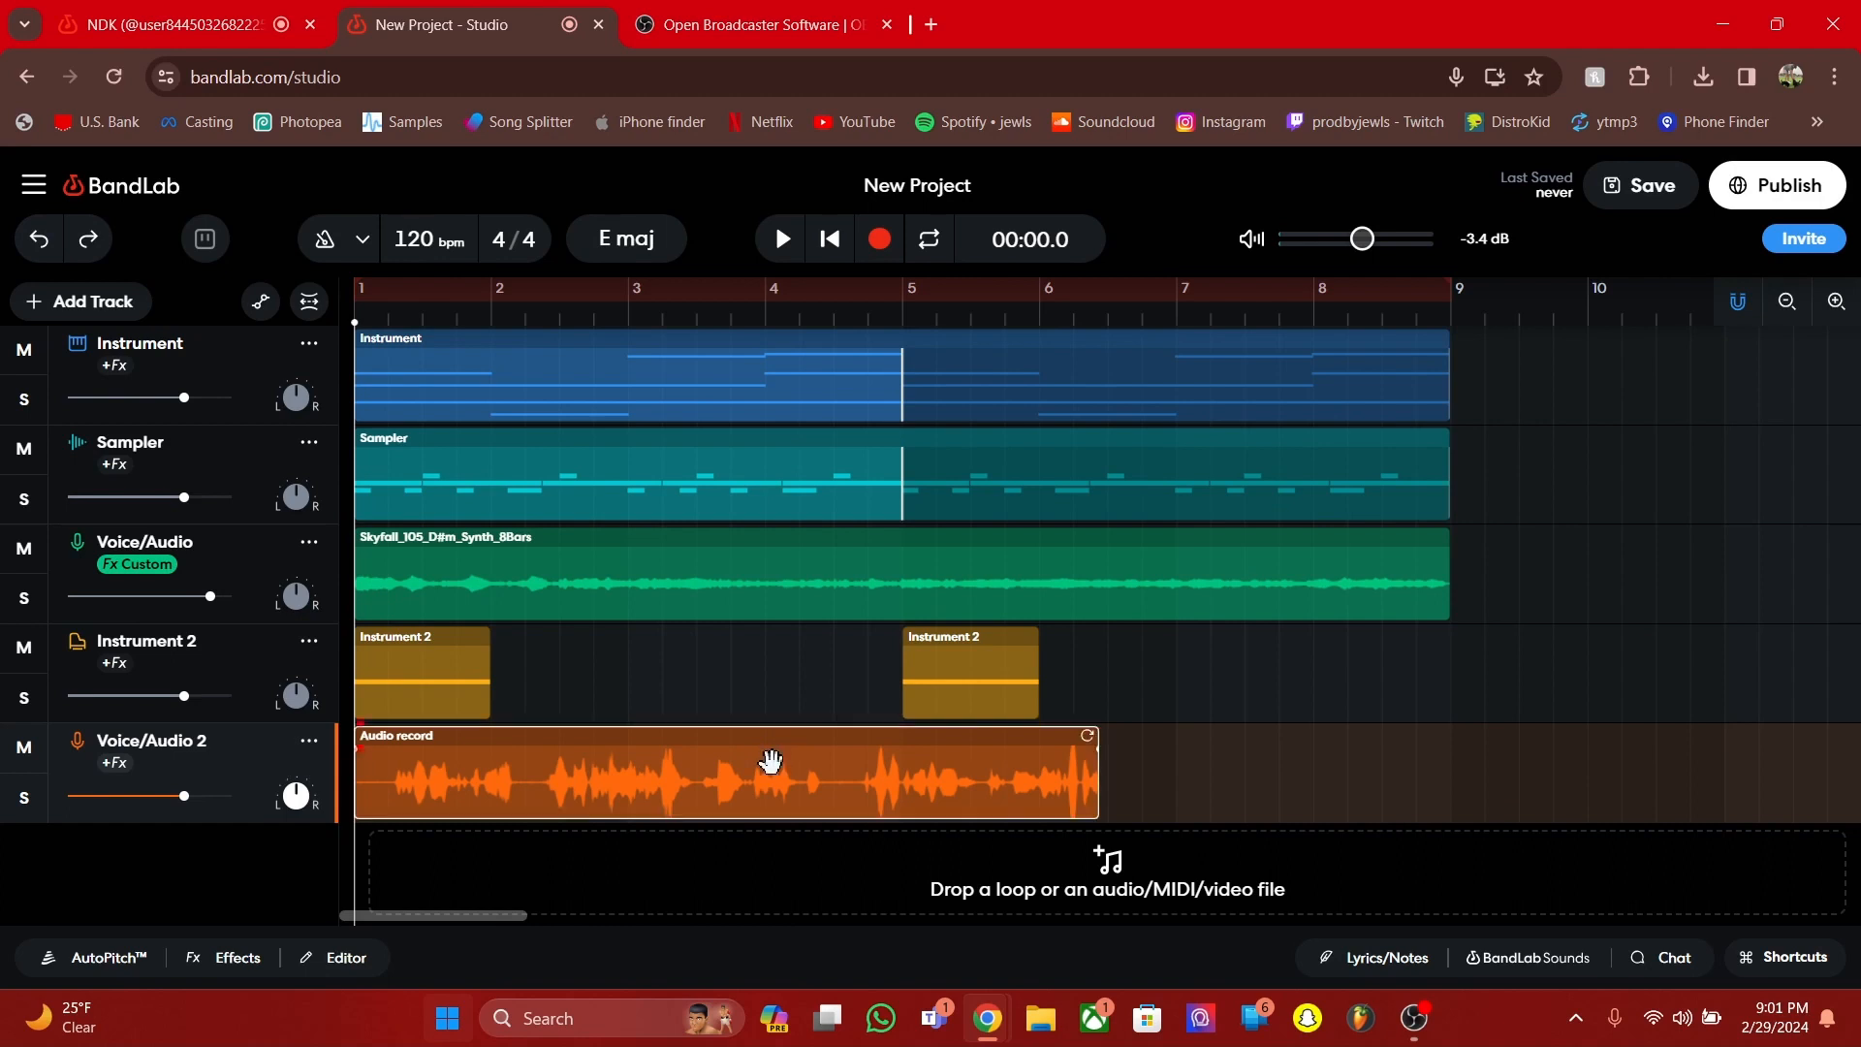
{"action": "left_click", "coordinate": [122, 759]}
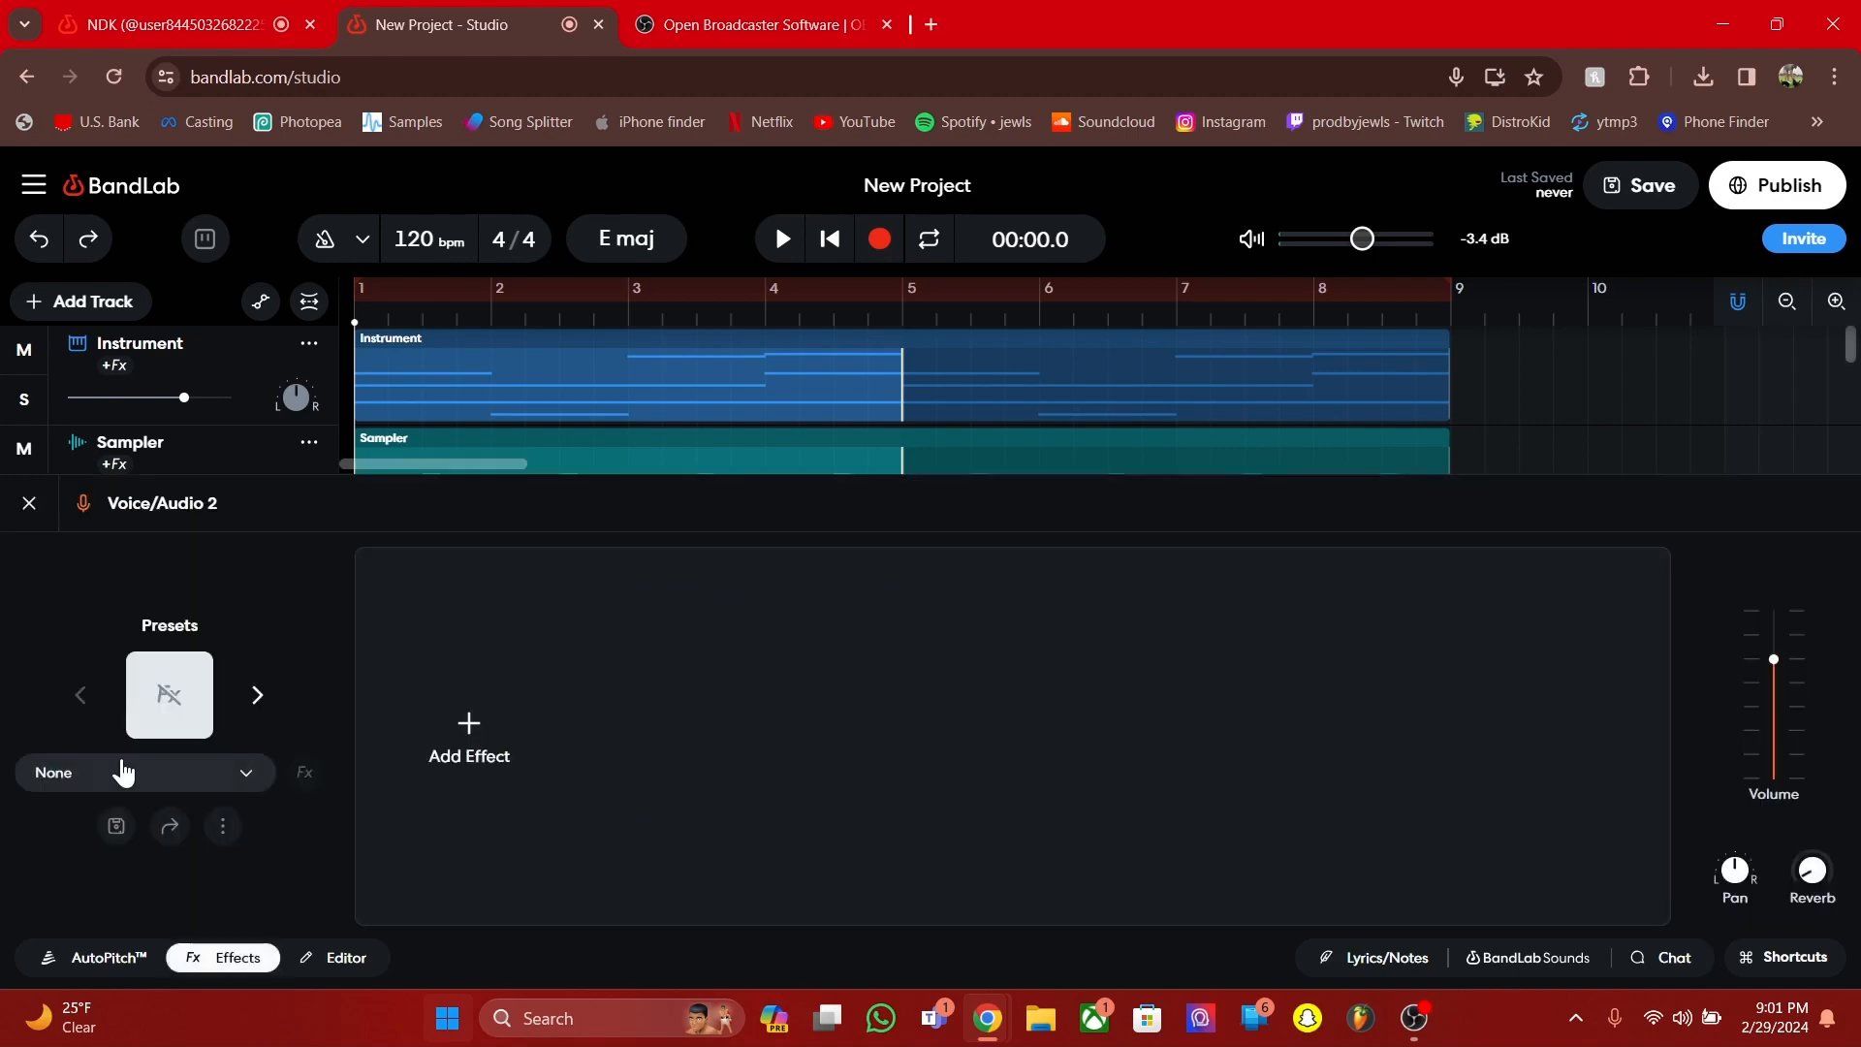
{"action": "left_click", "coordinate": [449, 747]}
{"action": "left_click", "coordinate": [465, 567]}
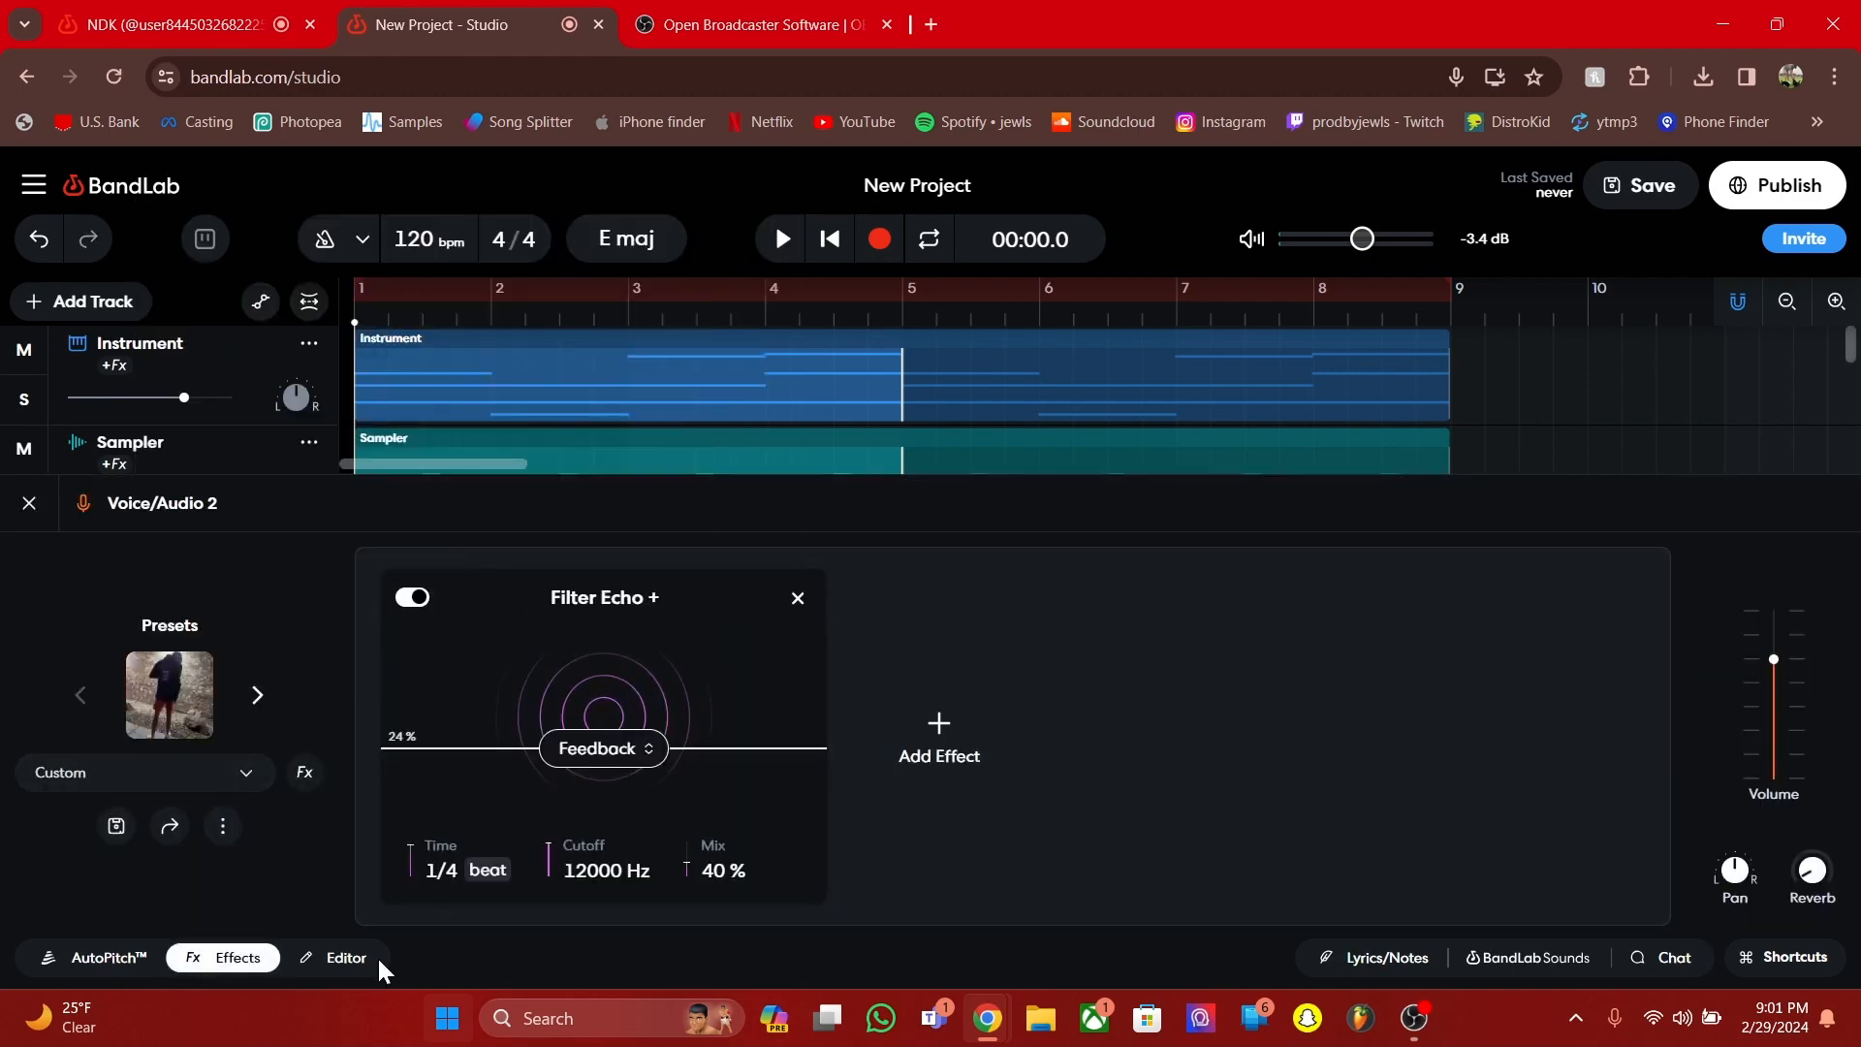
{"action": "left_click", "coordinate": [225, 958]}
{"action": "key", "text": "space"}
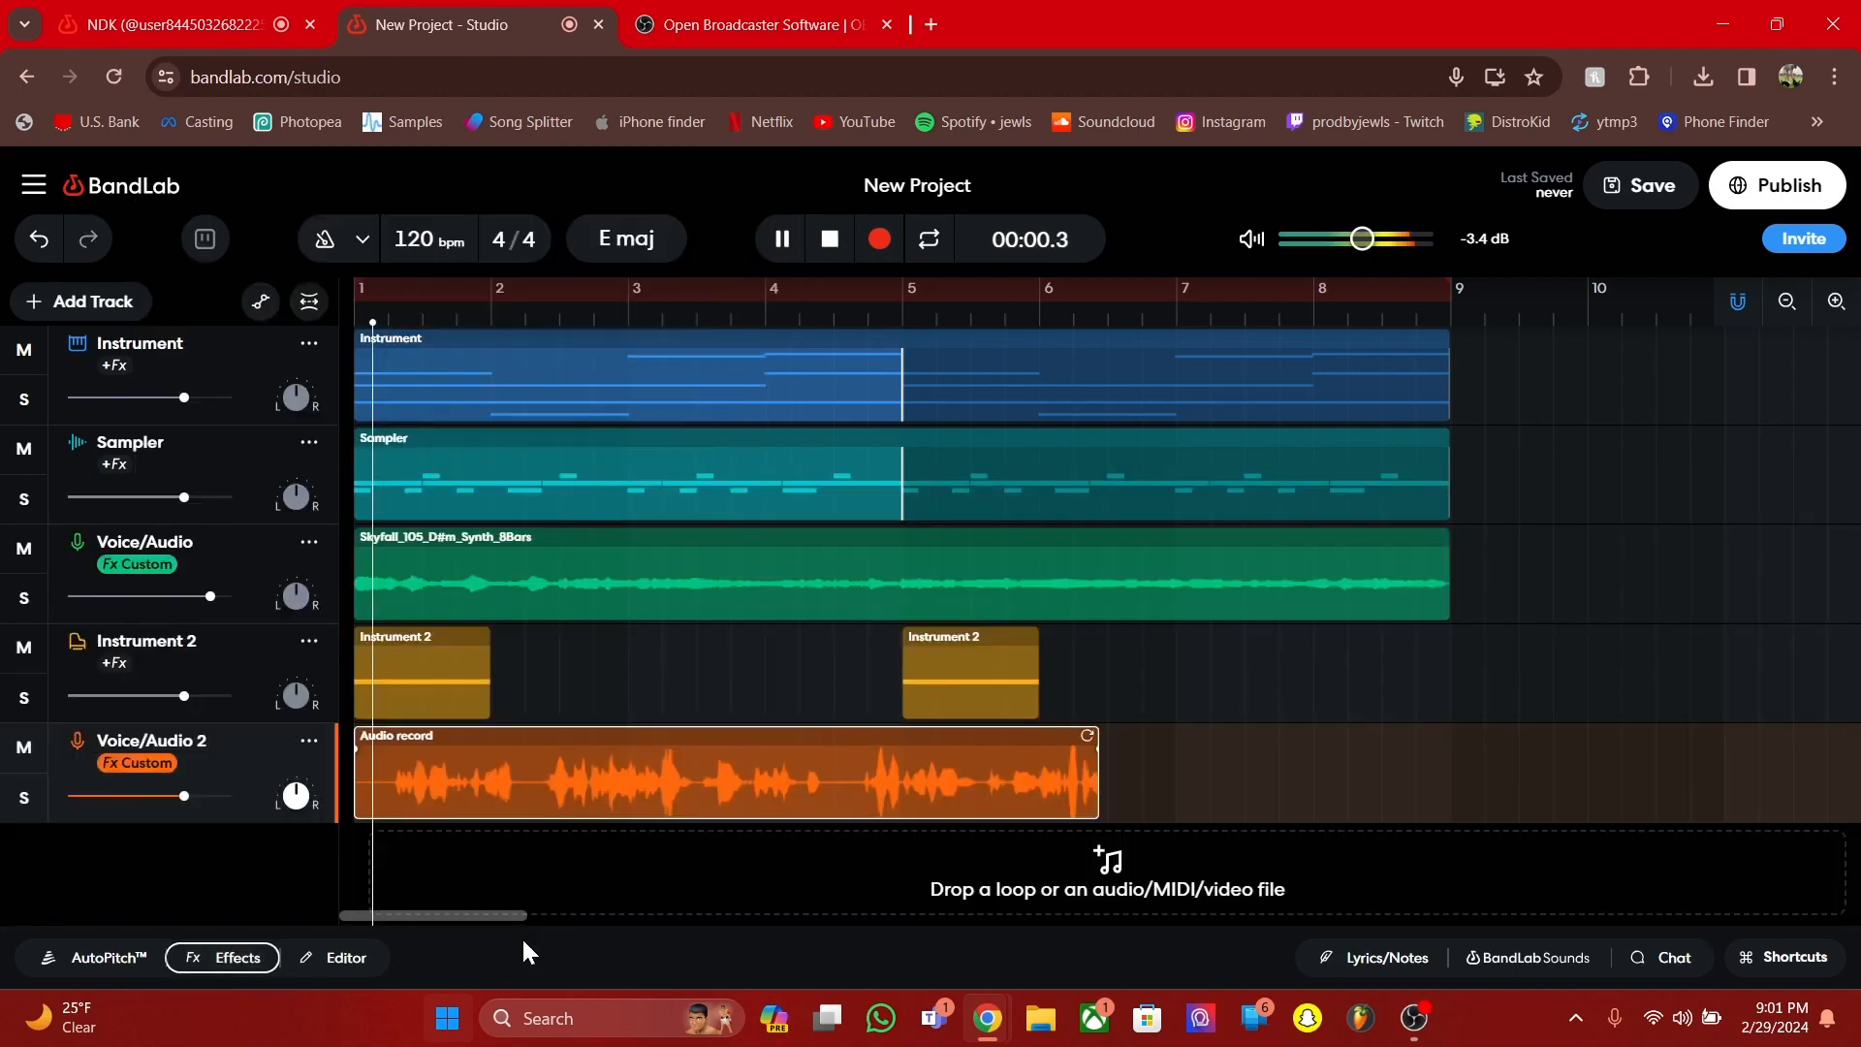
{"action": "key", "text": "space"}
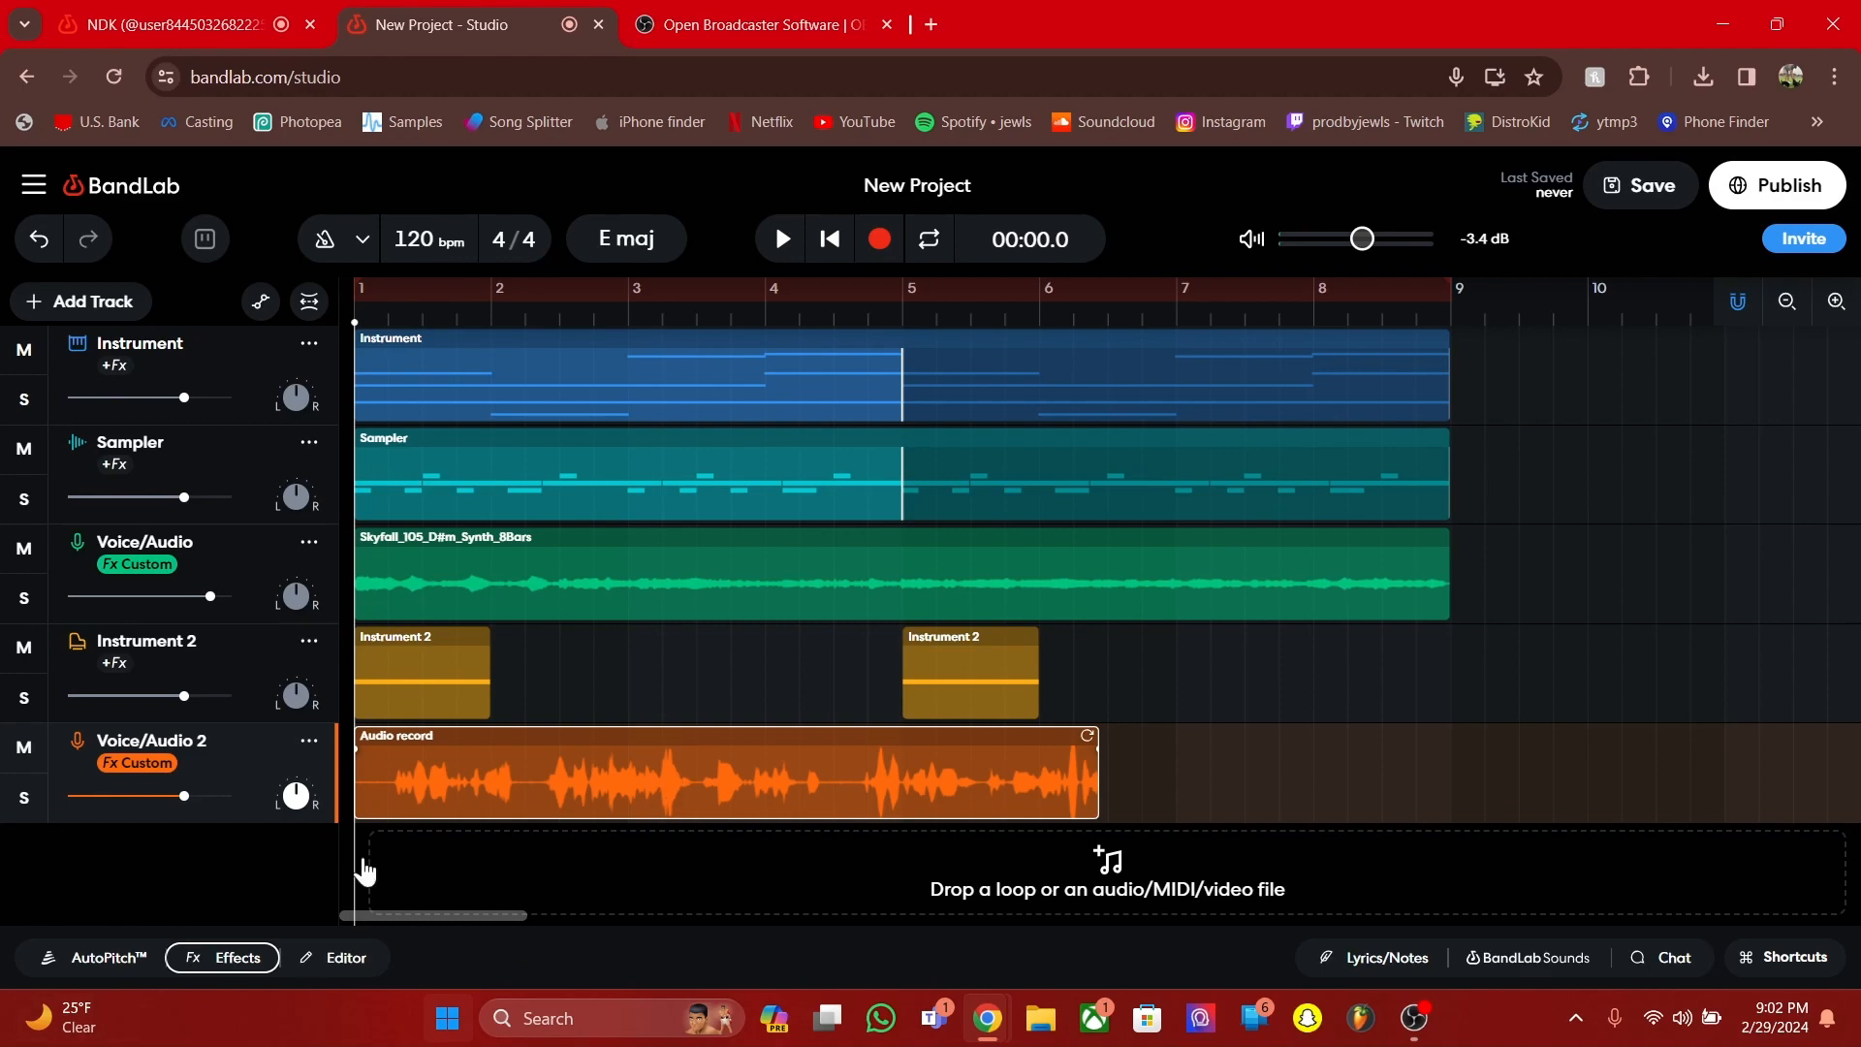
Set the Filter Echo + Feedback on Voice/Audio 2 to 1 % and play the project briefly
{"action": "left_click", "coordinate": [242, 959]}
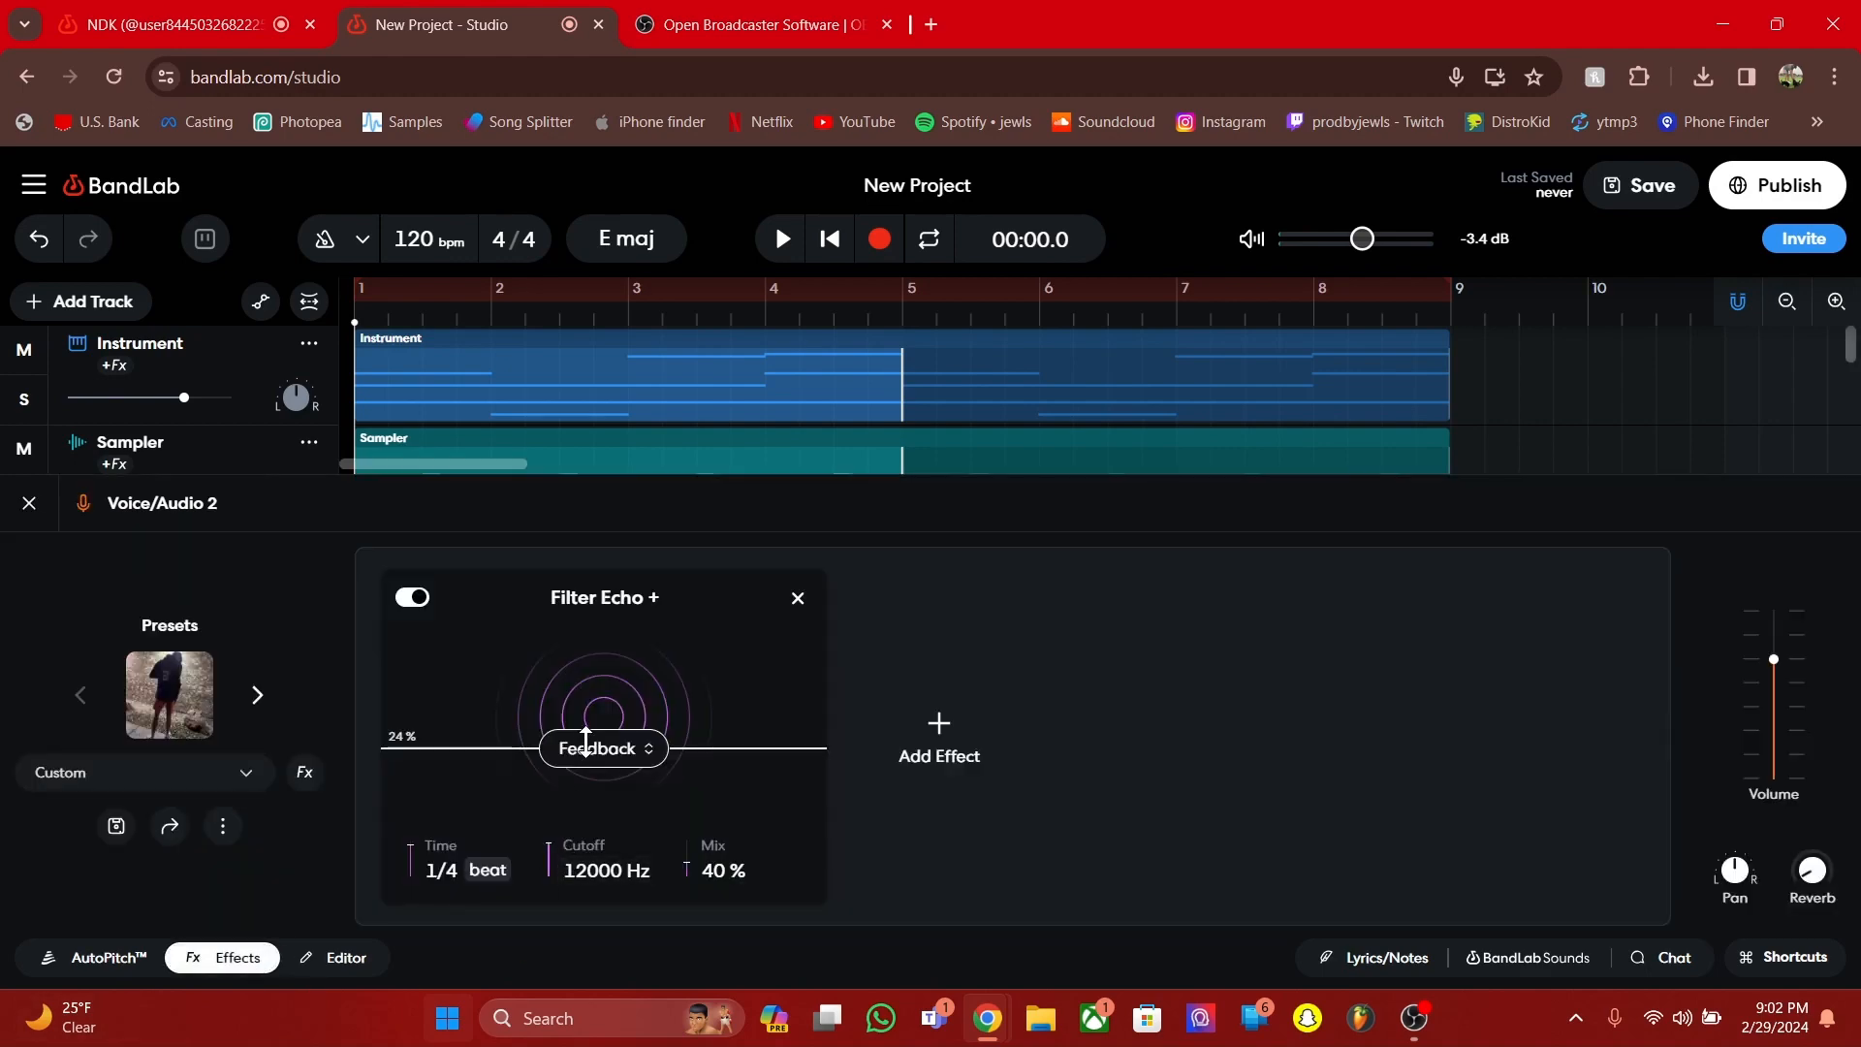
{"action": "left_click_drag", "start_coordinate": [594, 749], "coordinate": [602, 778]}
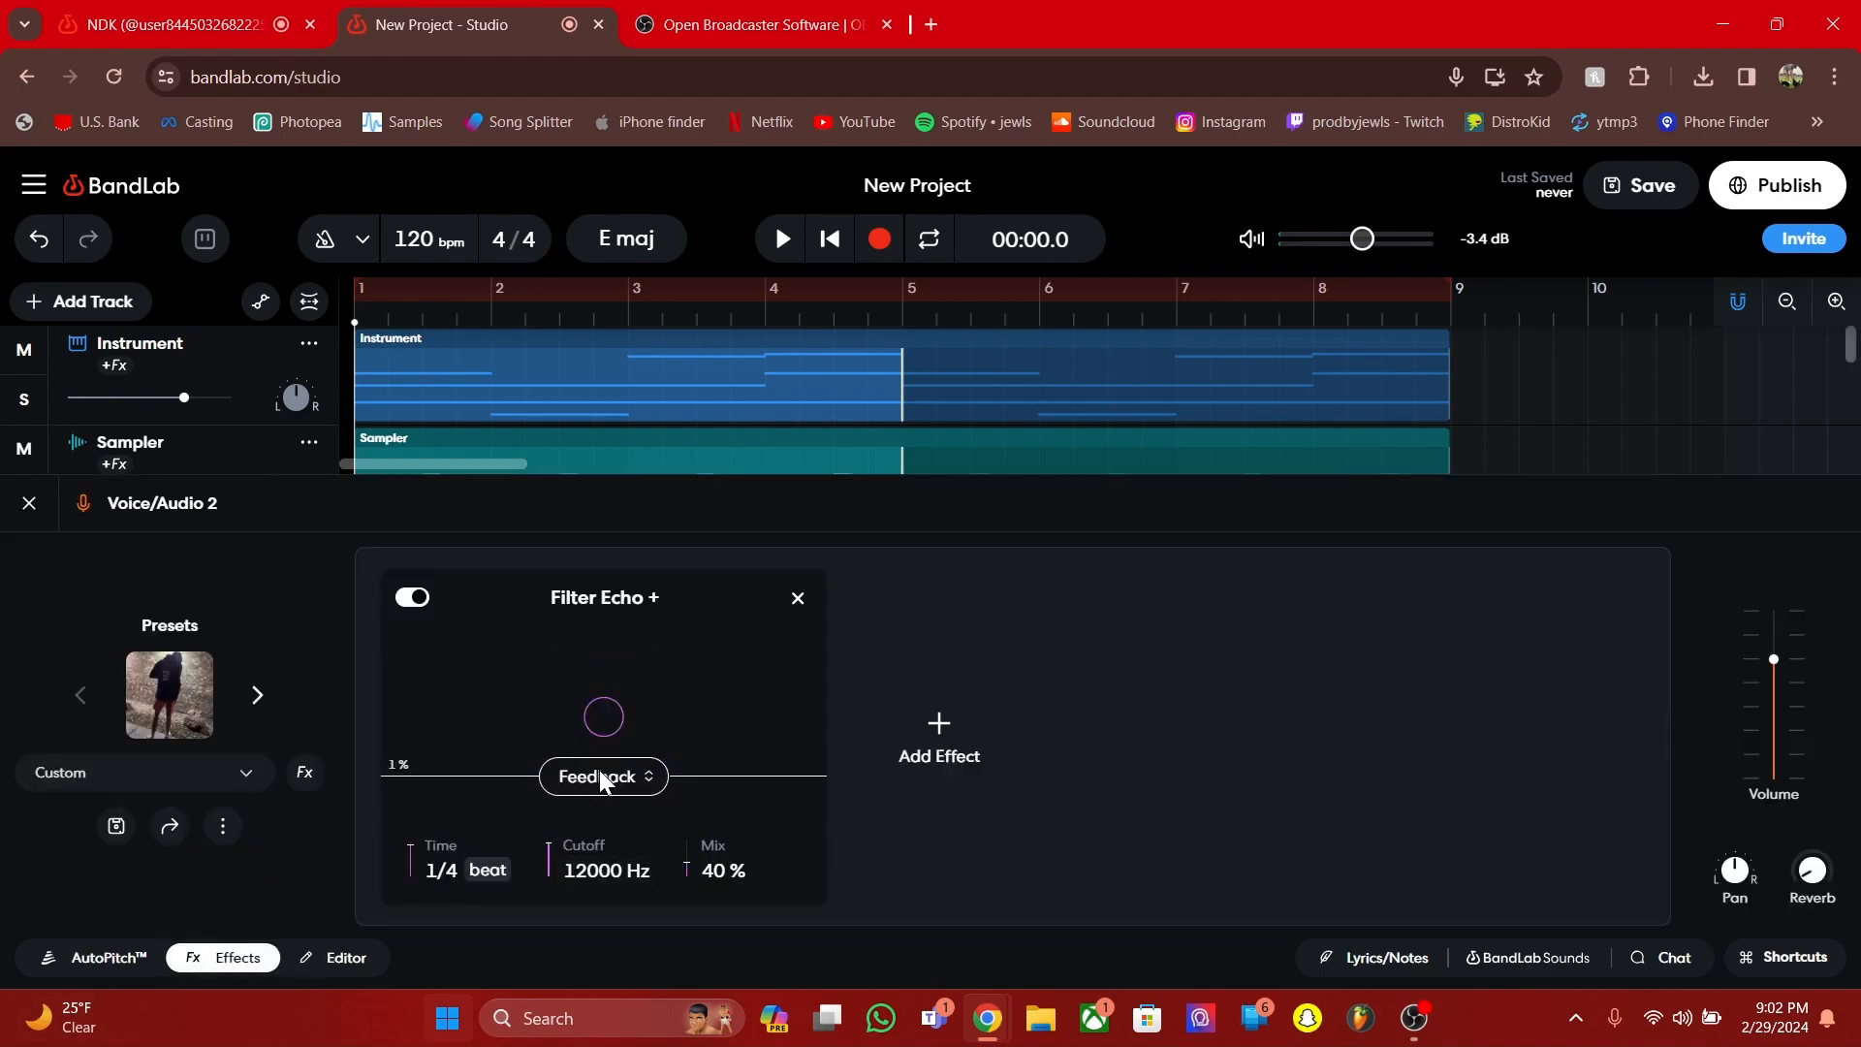
{"action": "left_click", "coordinate": [267, 959]}
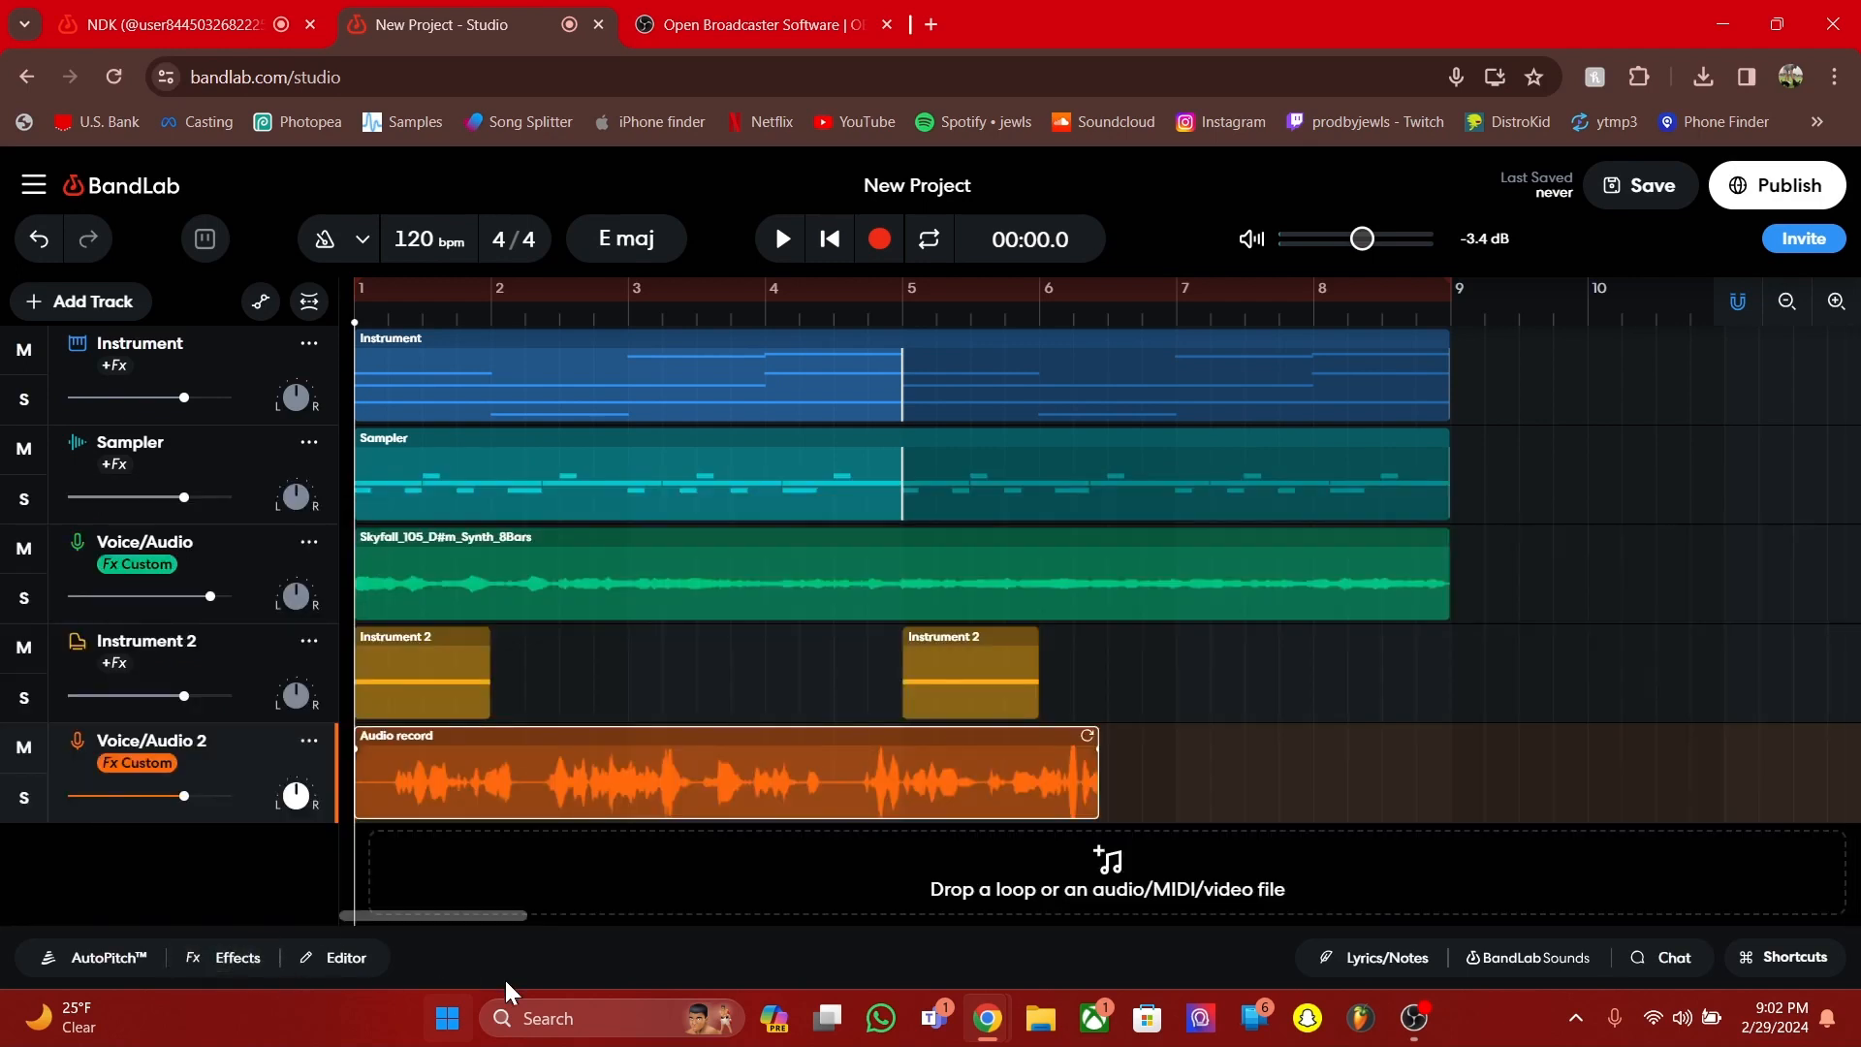
{"action": "key", "text": "space"}
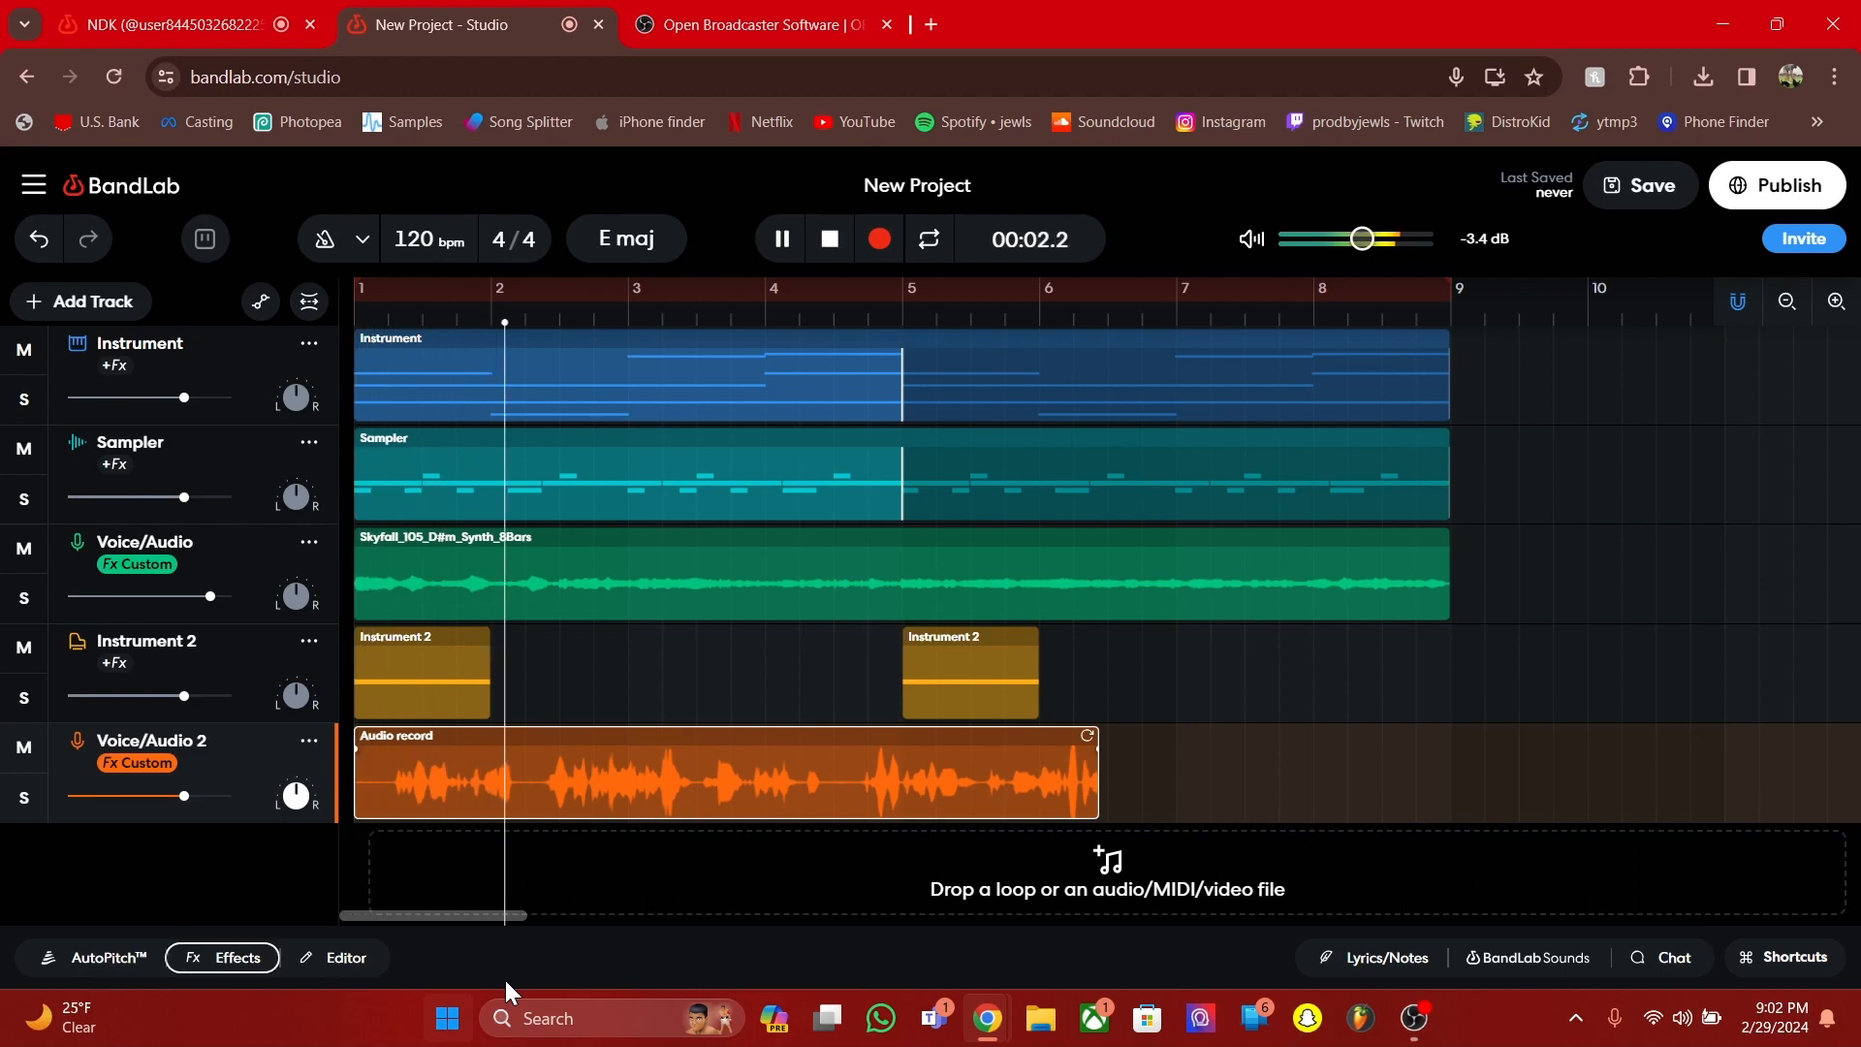
{"action": "key", "text": "space"}
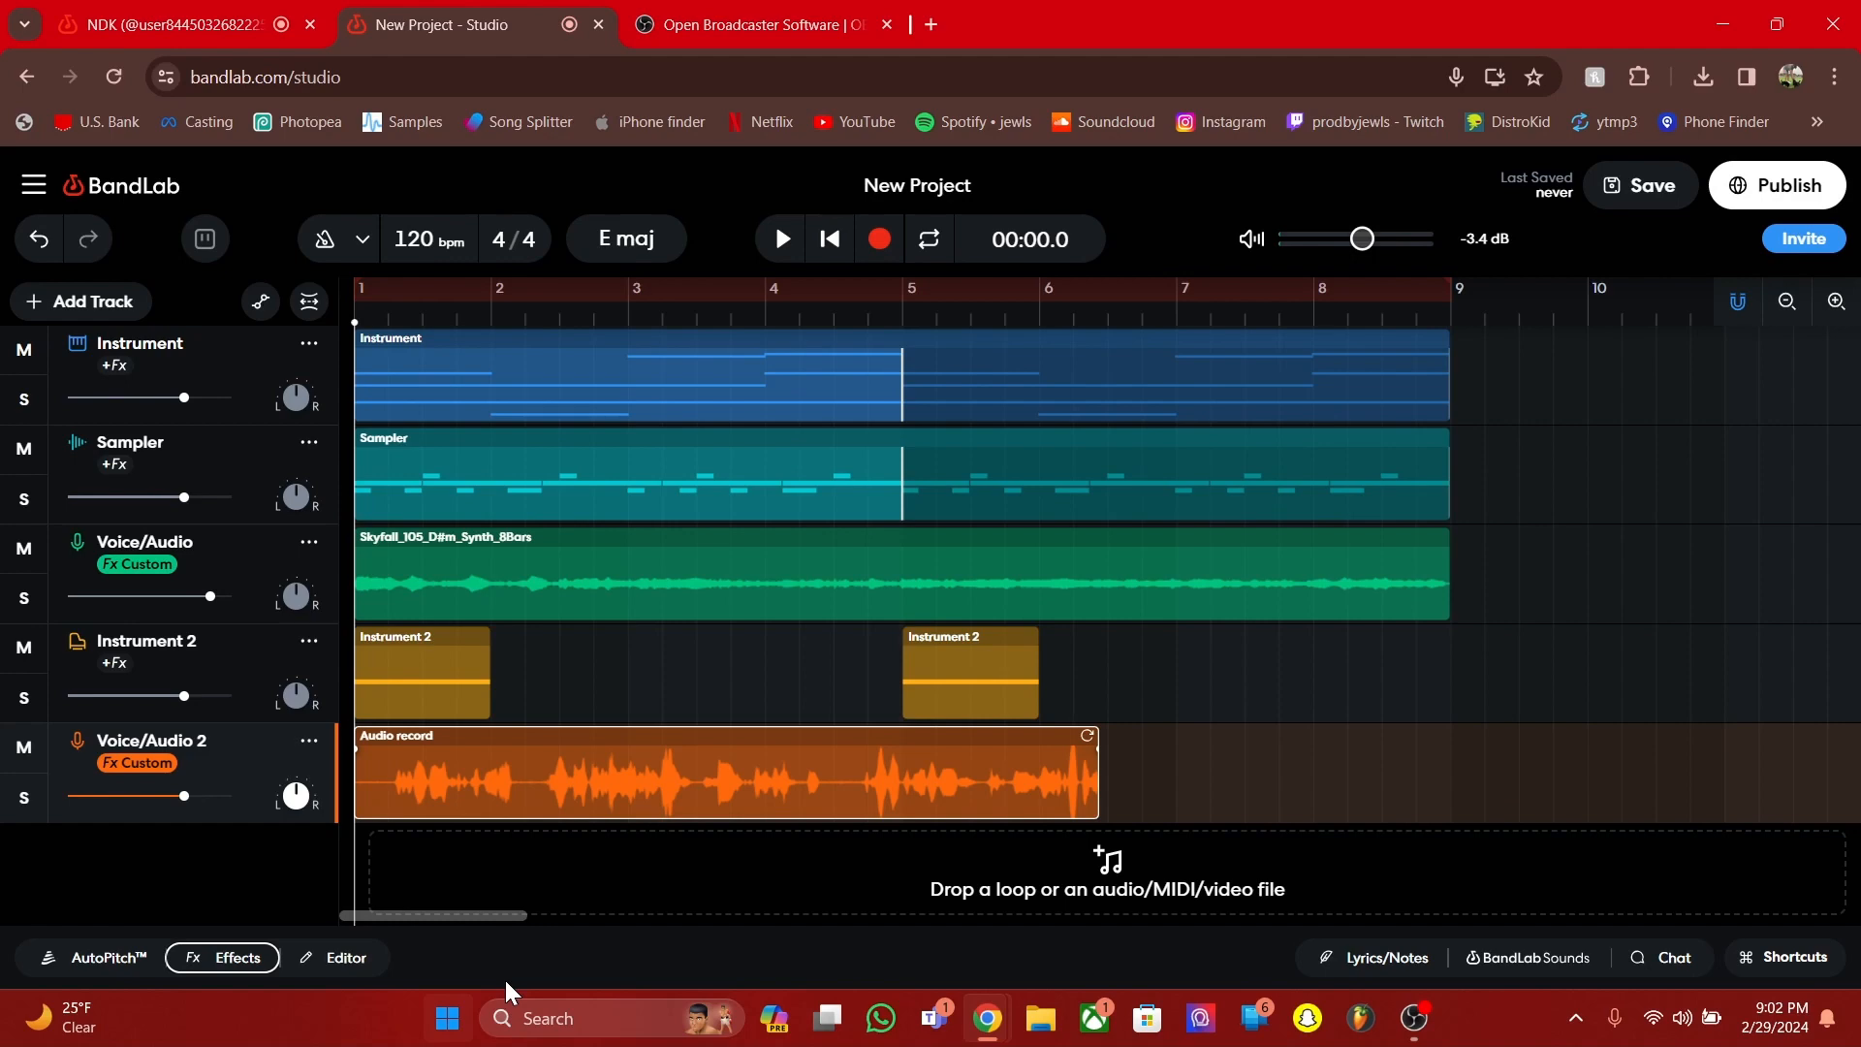
Enable AutoPitch on Voice/Audio 2 with the Classic style after browsing Robot and Duet, and play the vocal
{"action": "right_click", "coordinate": [728, 781]}
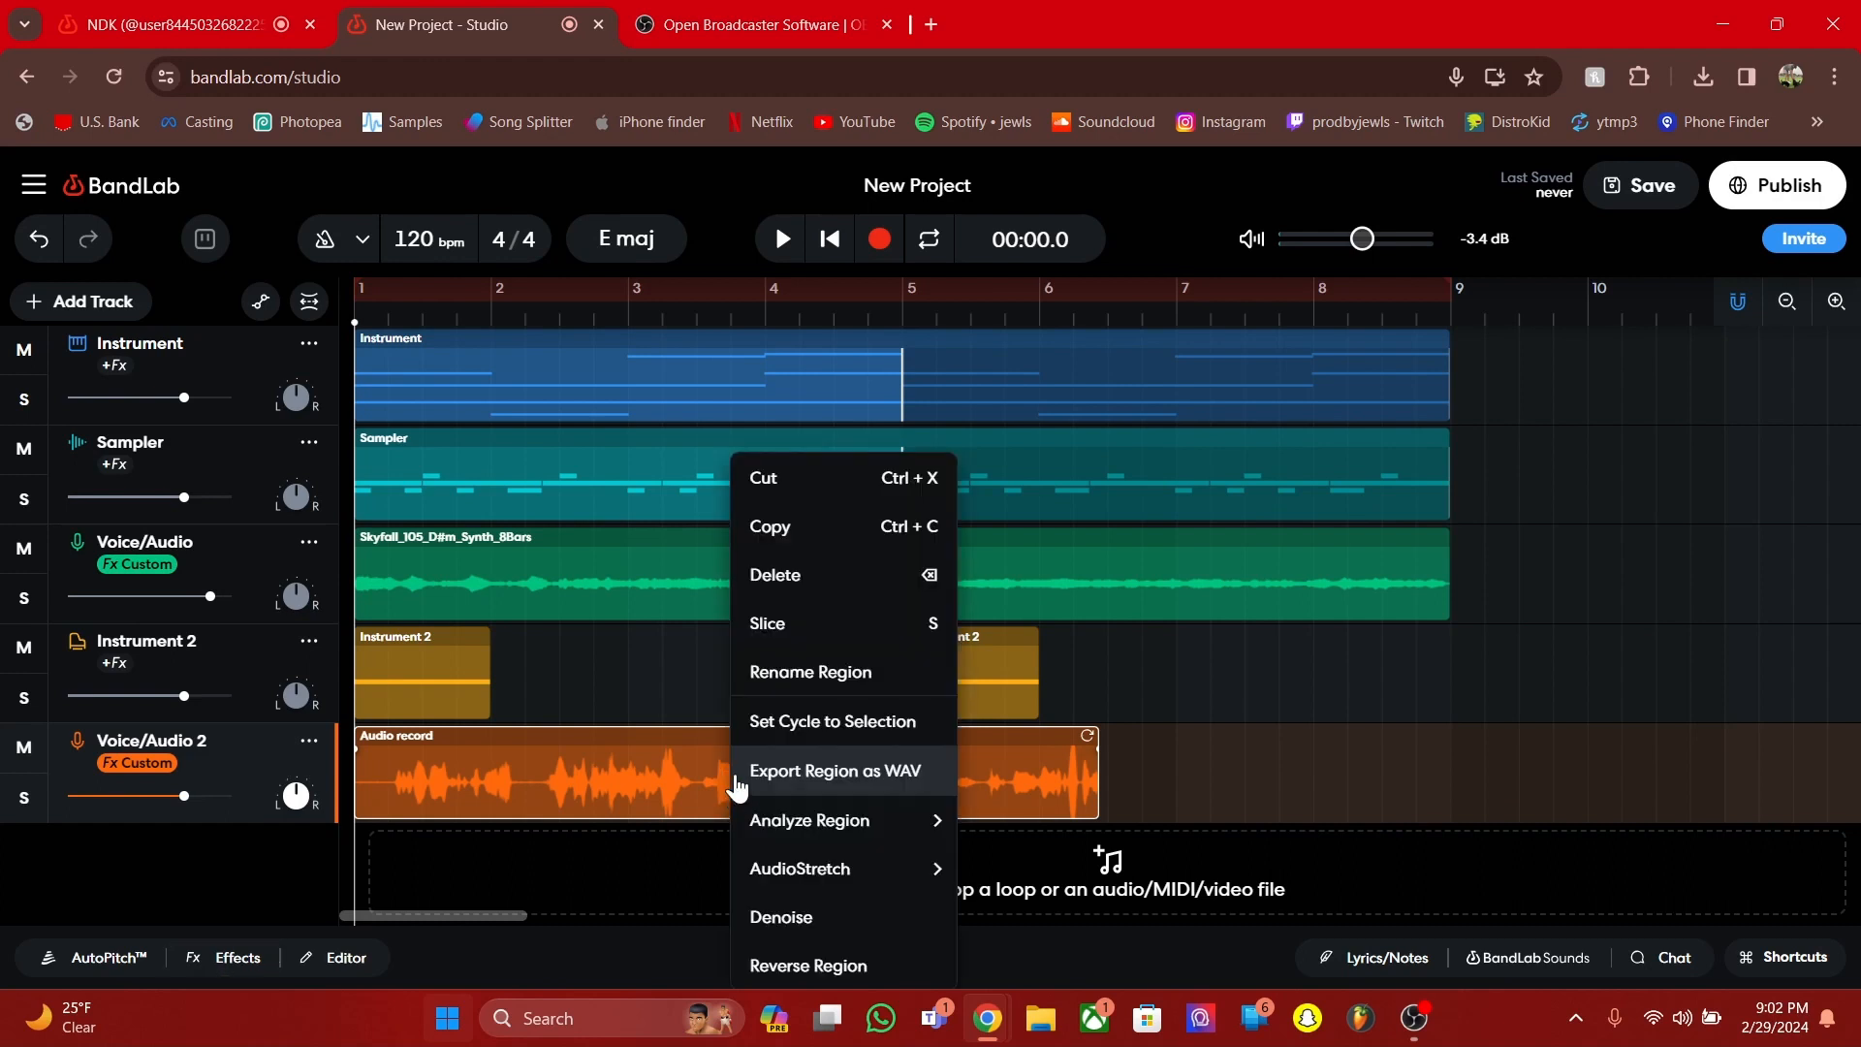
{"action": "left_click", "coordinate": [649, 768]}
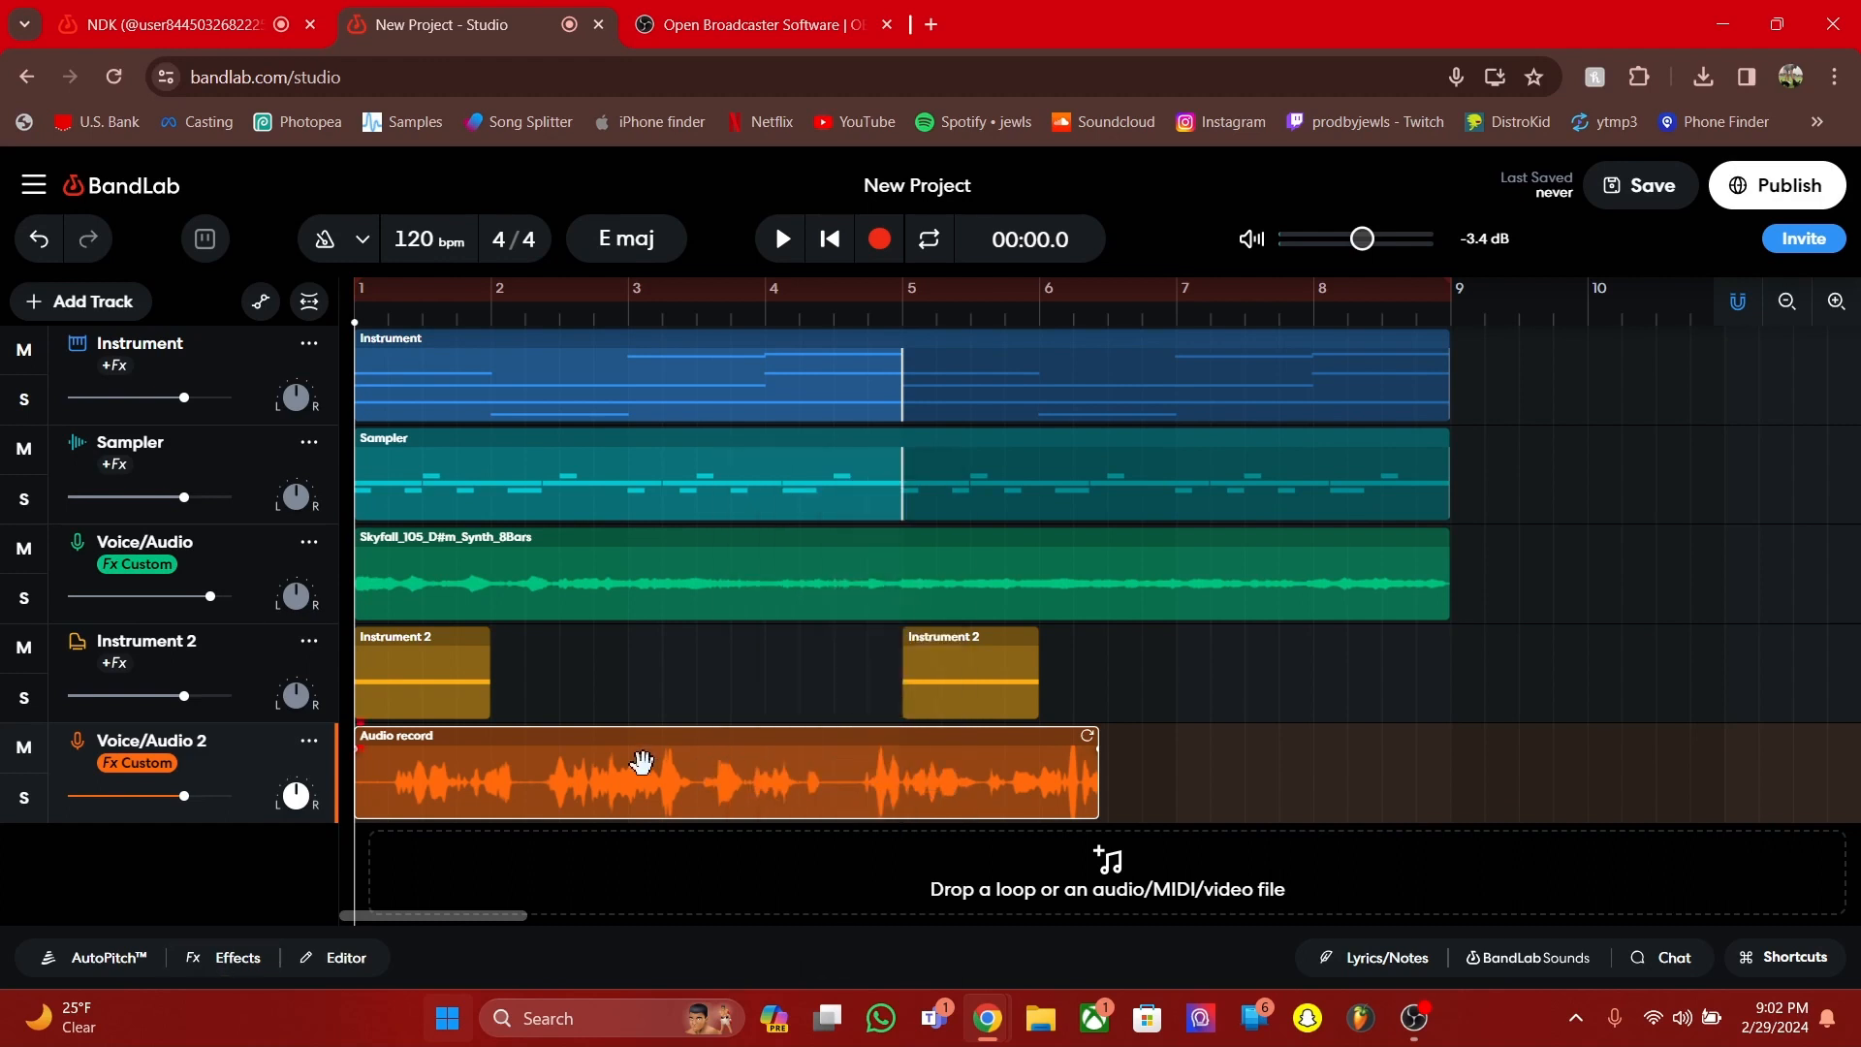
{"action": "left_click", "coordinate": [96, 956]}
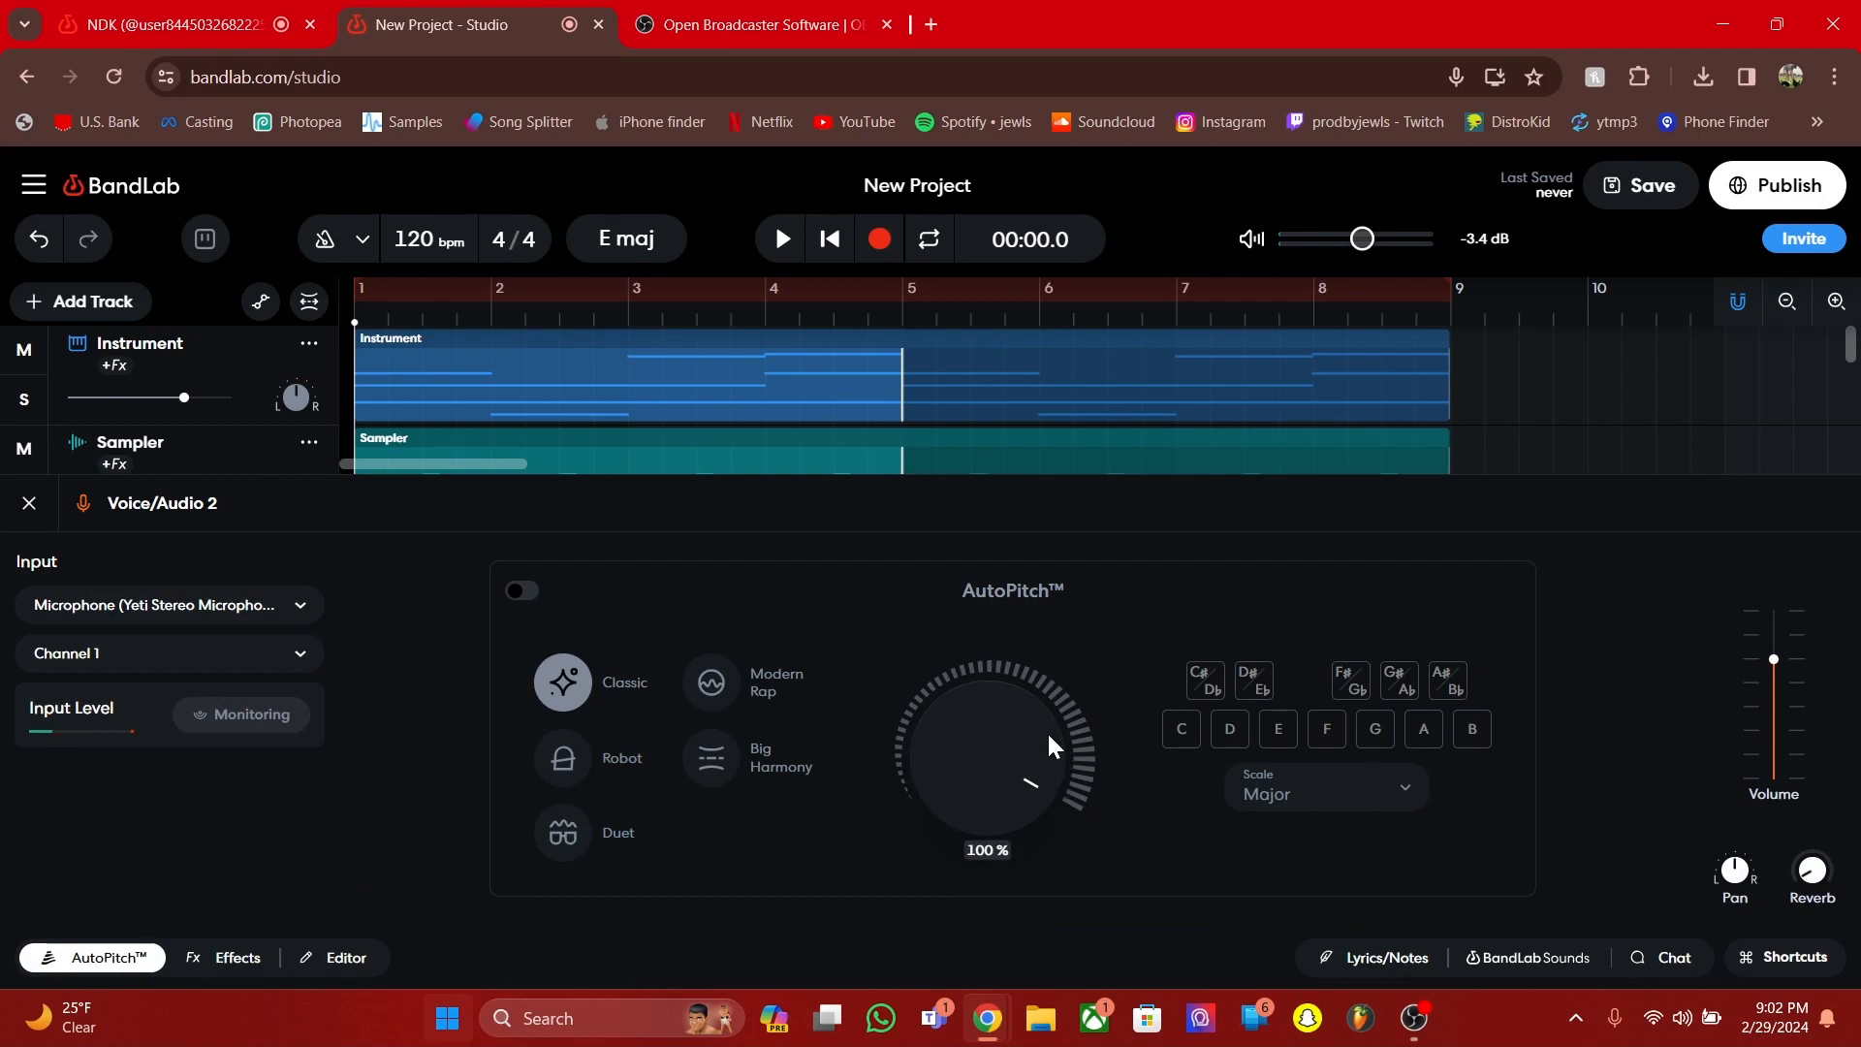
{"action": "left_click", "coordinate": [522, 590]}
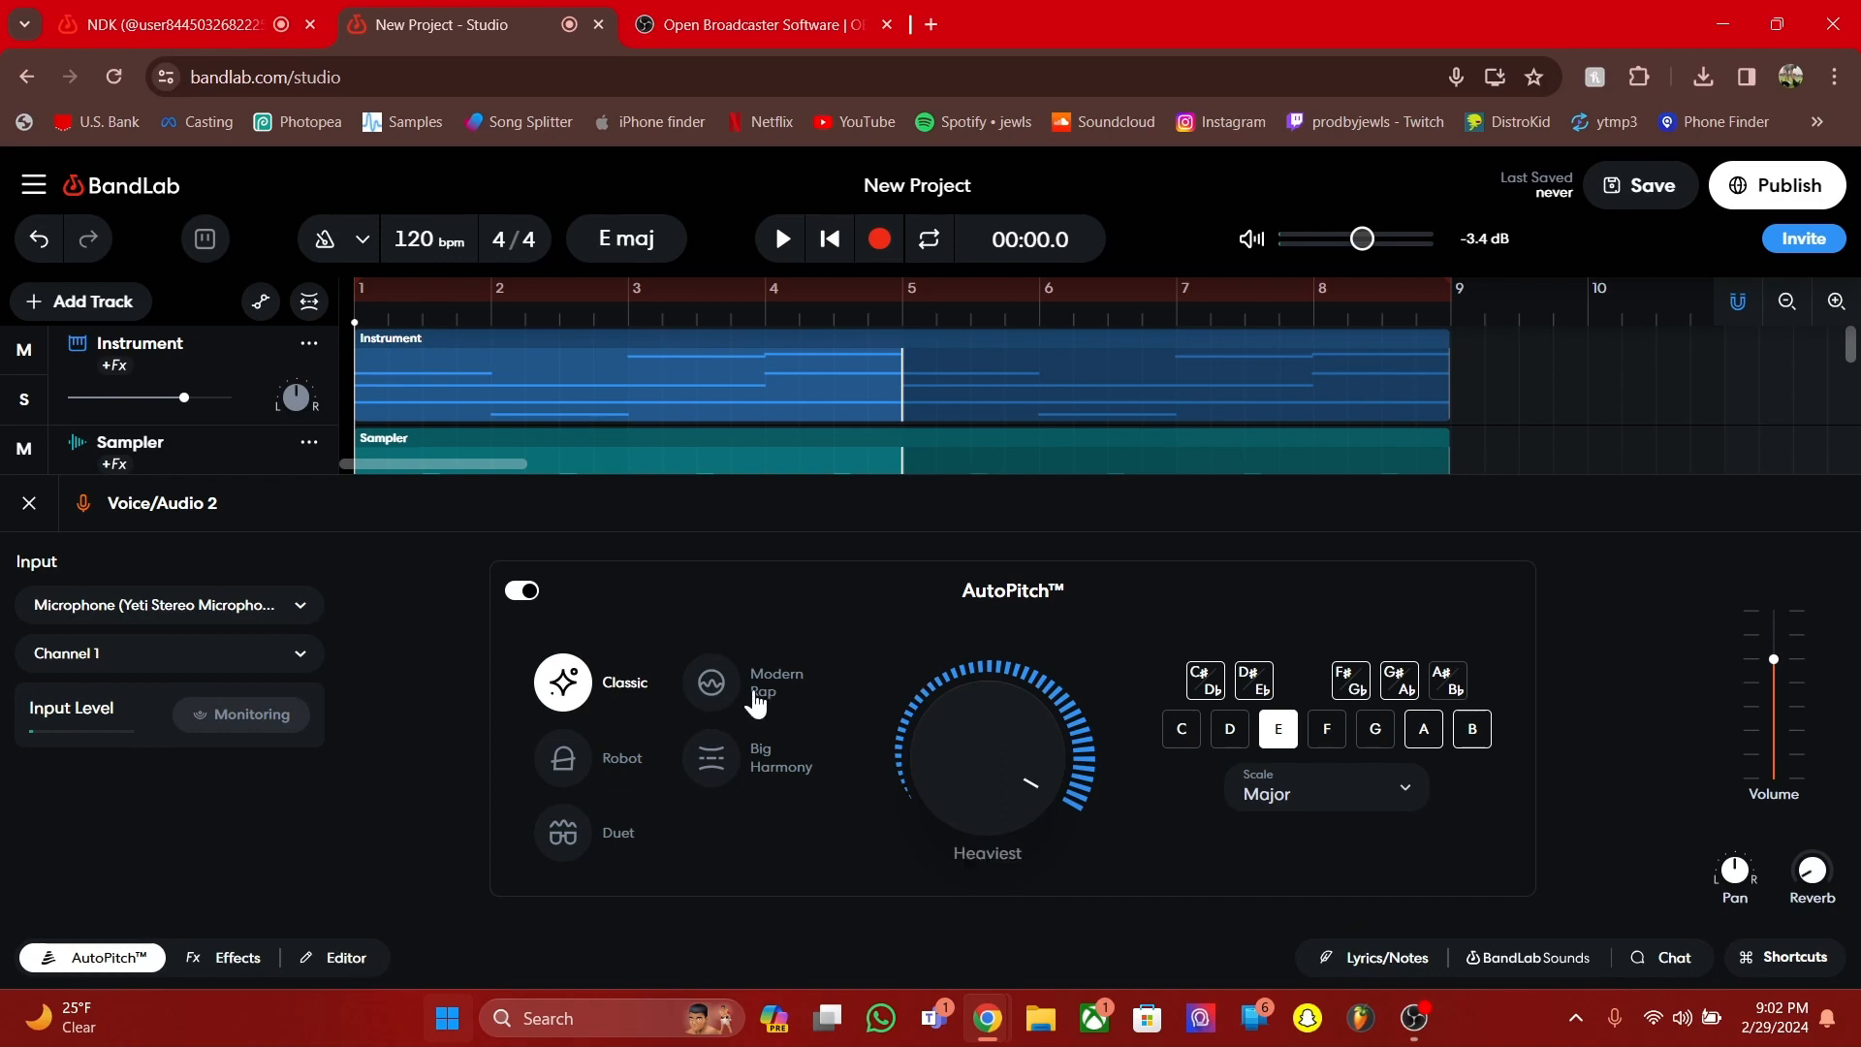
{"action": "left_click", "coordinate": [562, 759]}
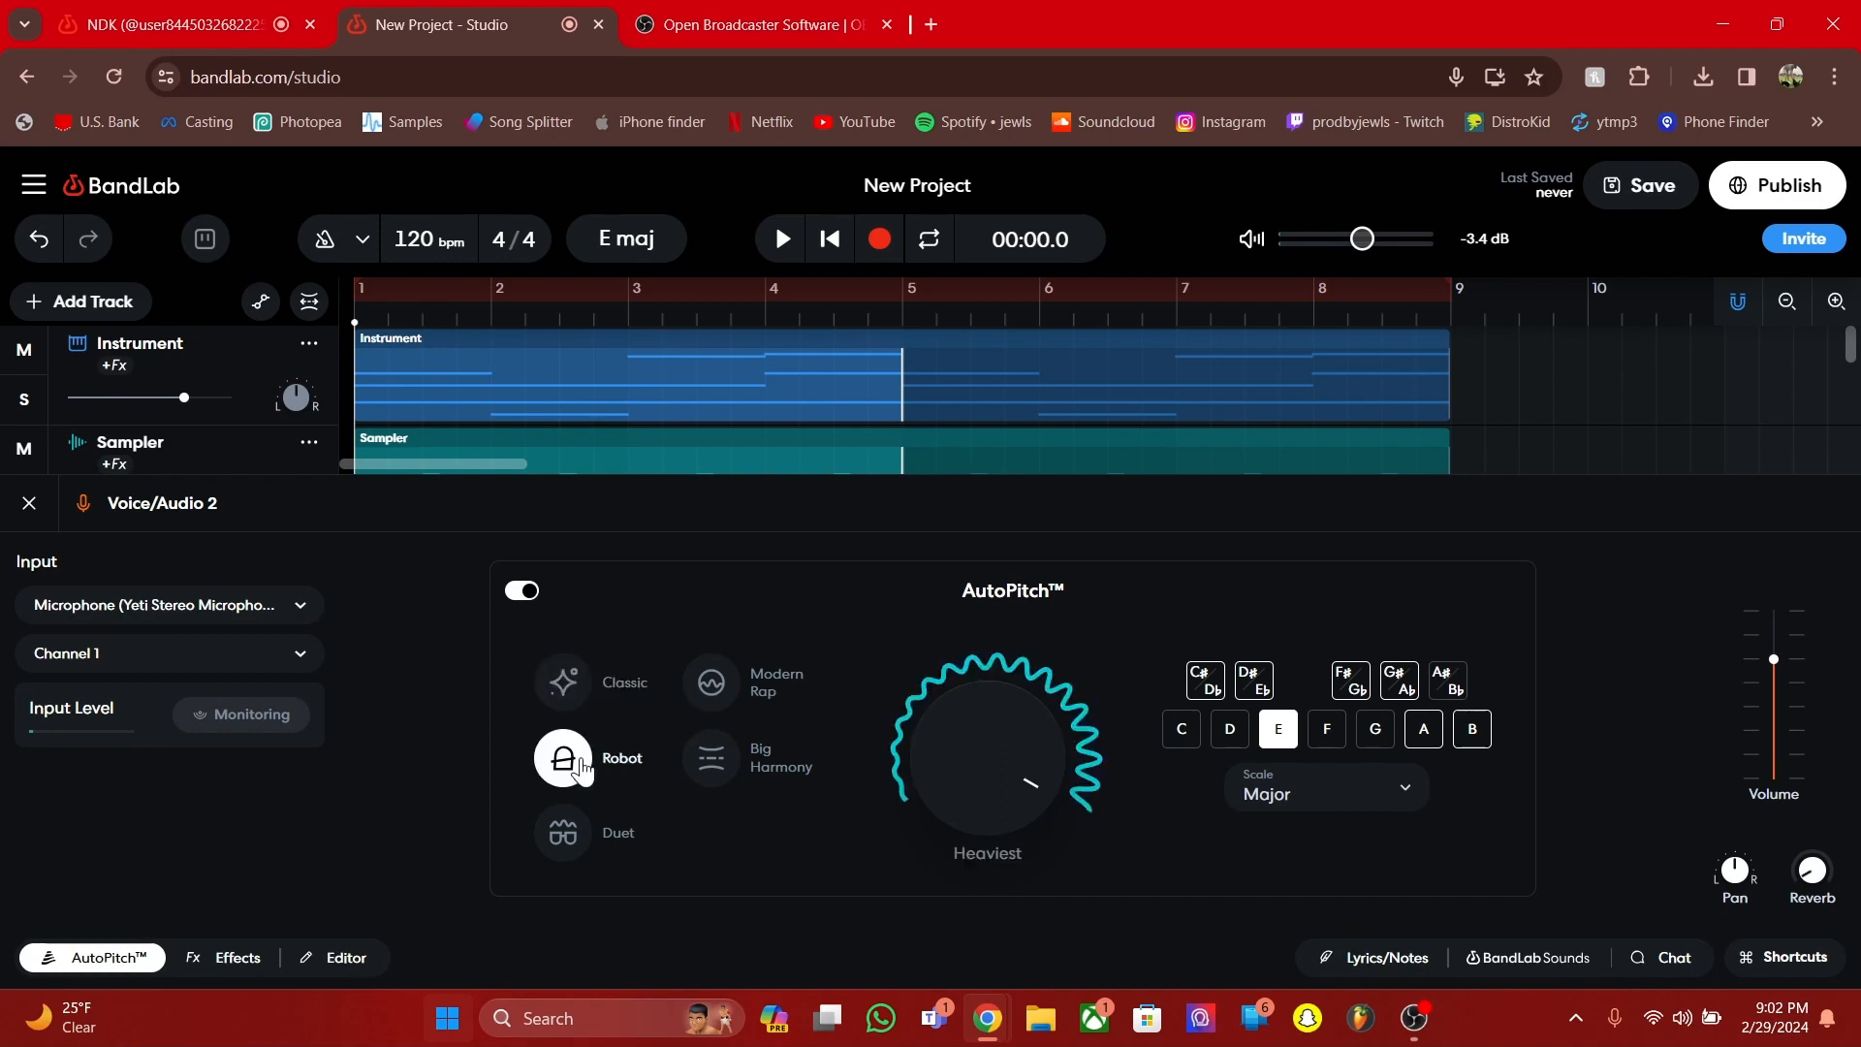
{"action": "left_click", "coordinate": [582, 830]}
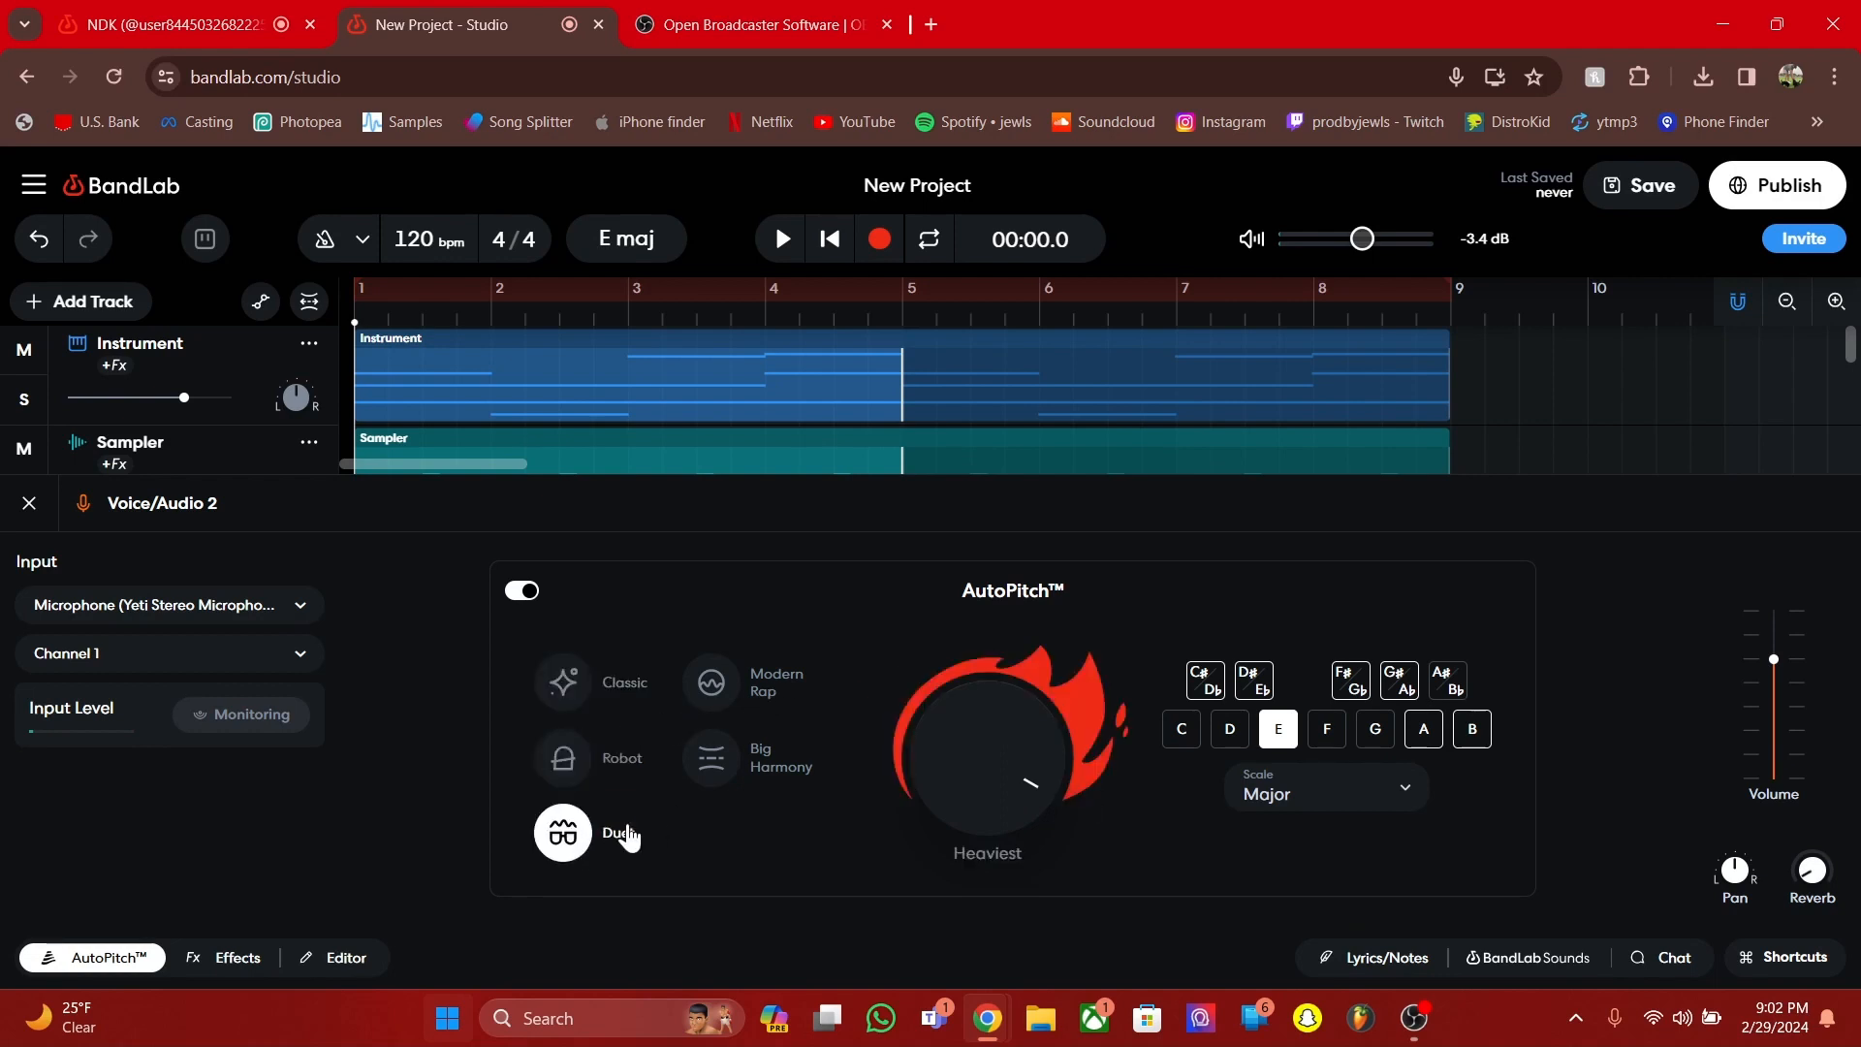
{"action": "left_click", "coordinate": [574, 686]}
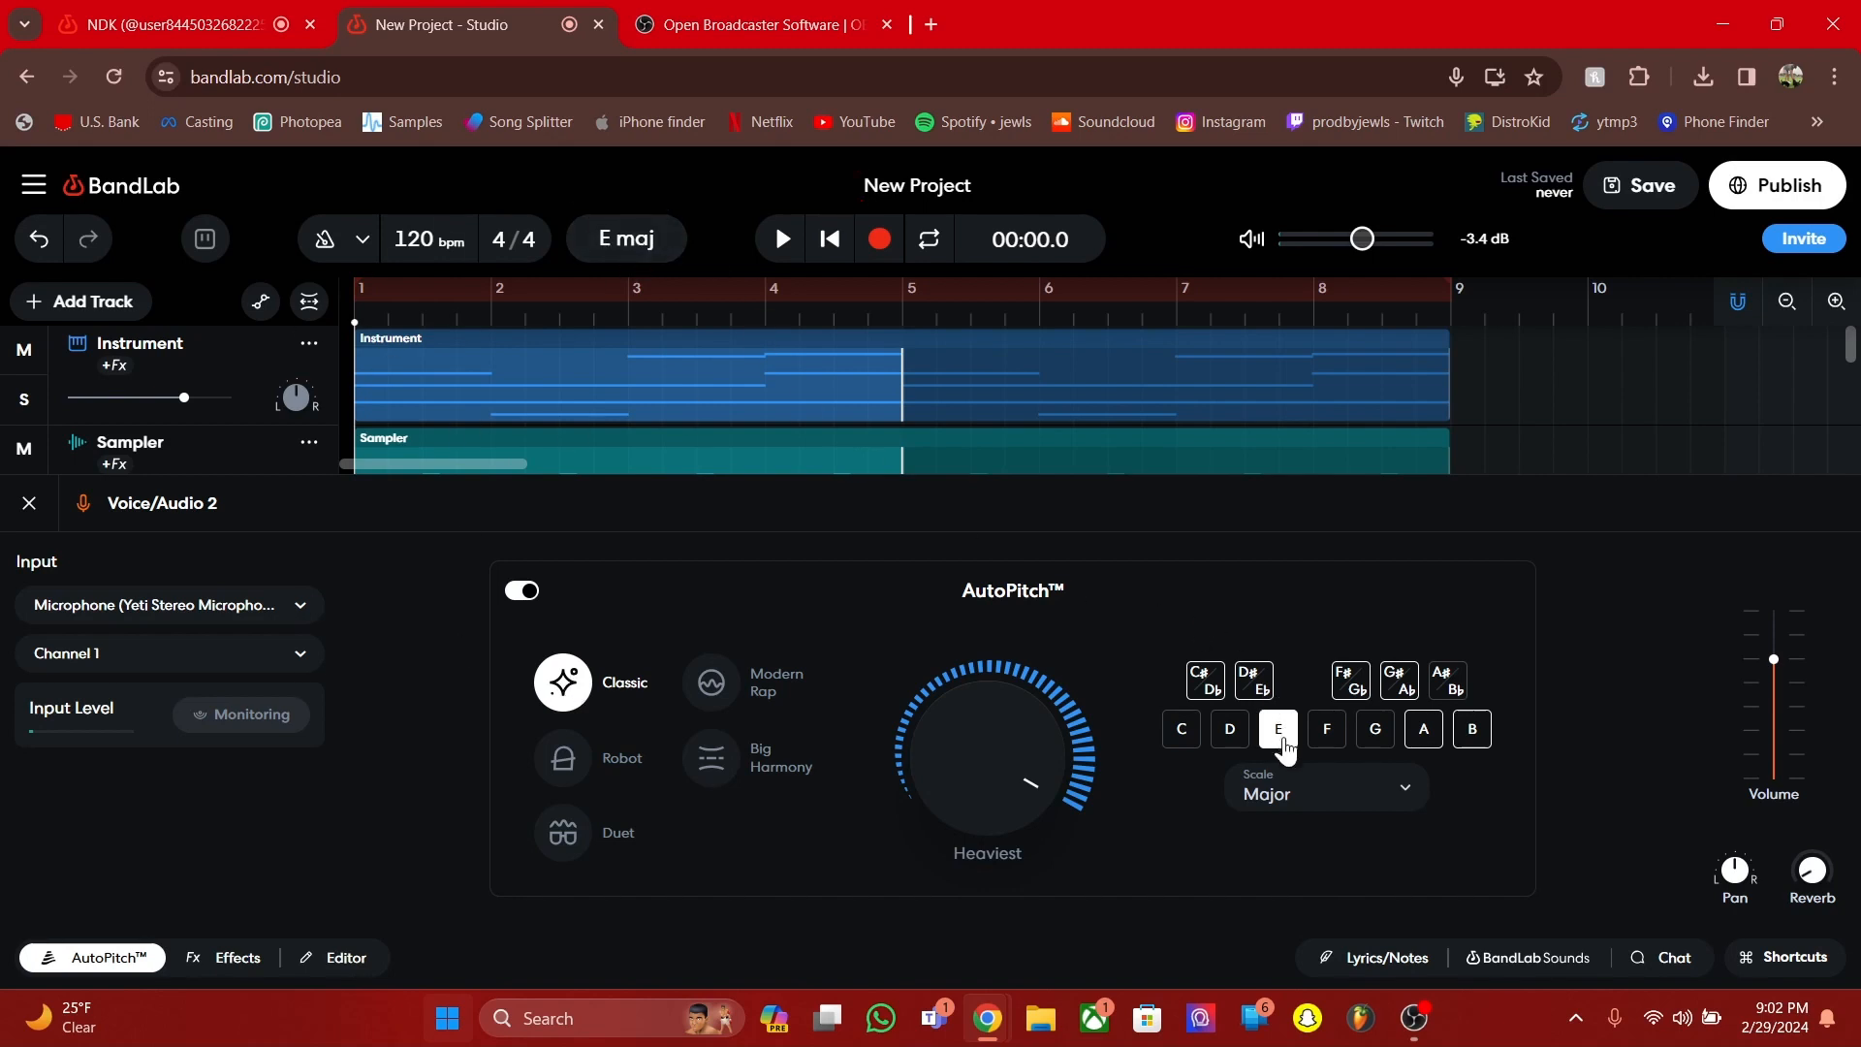
{"action": "left_click", "coordinate": [58, 959]}
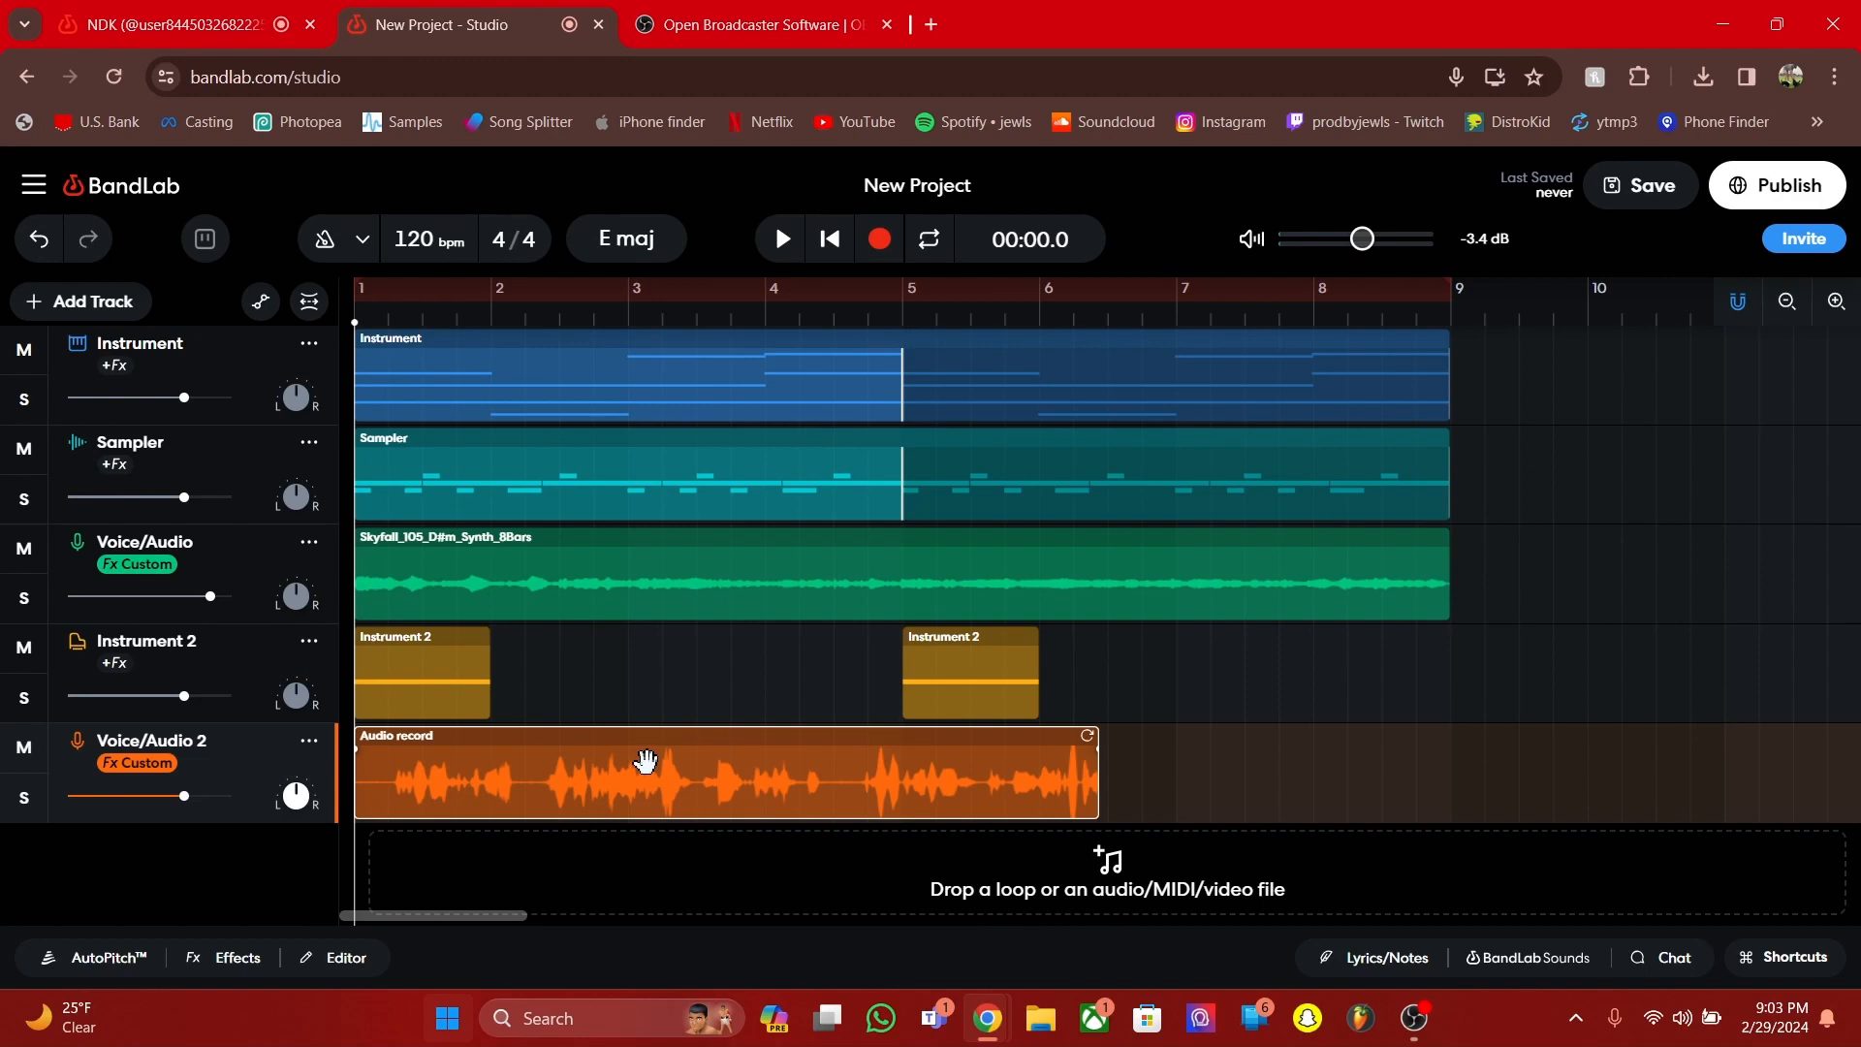
{"action": "key", "text": "space"}
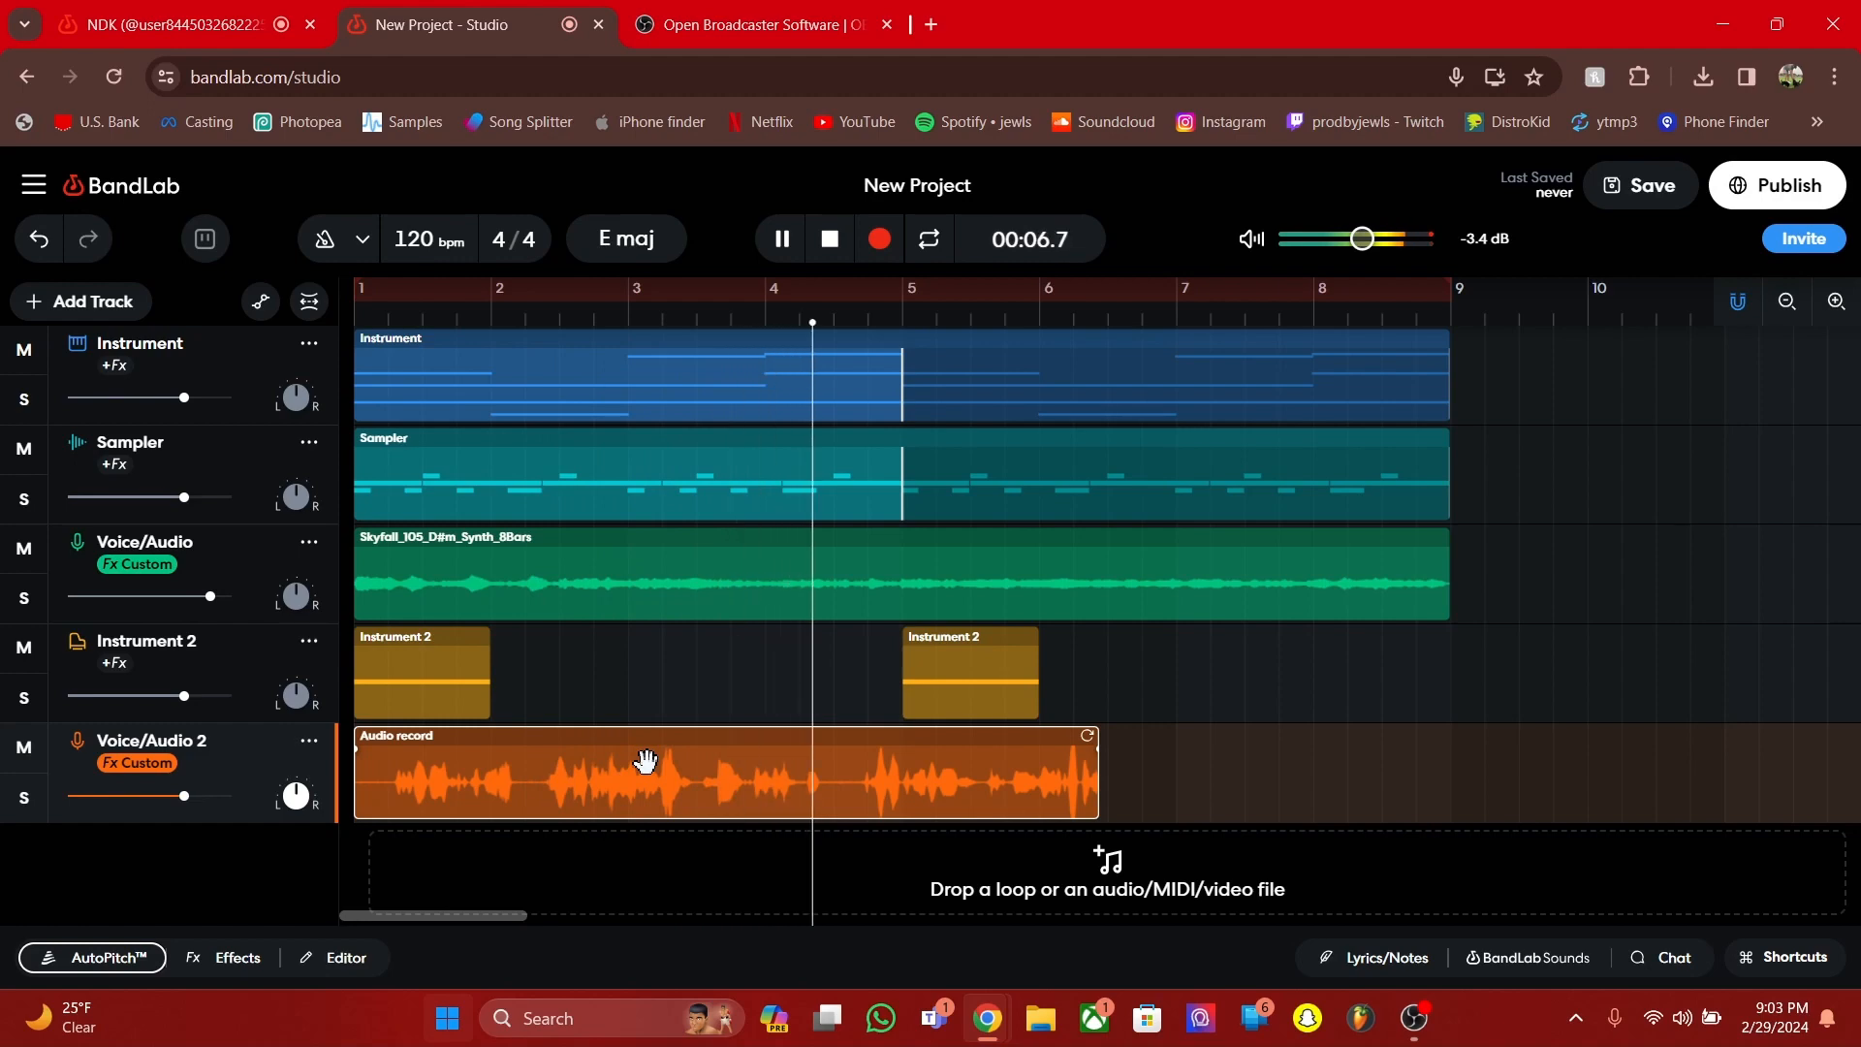
{"action": "key", "text": "space"}
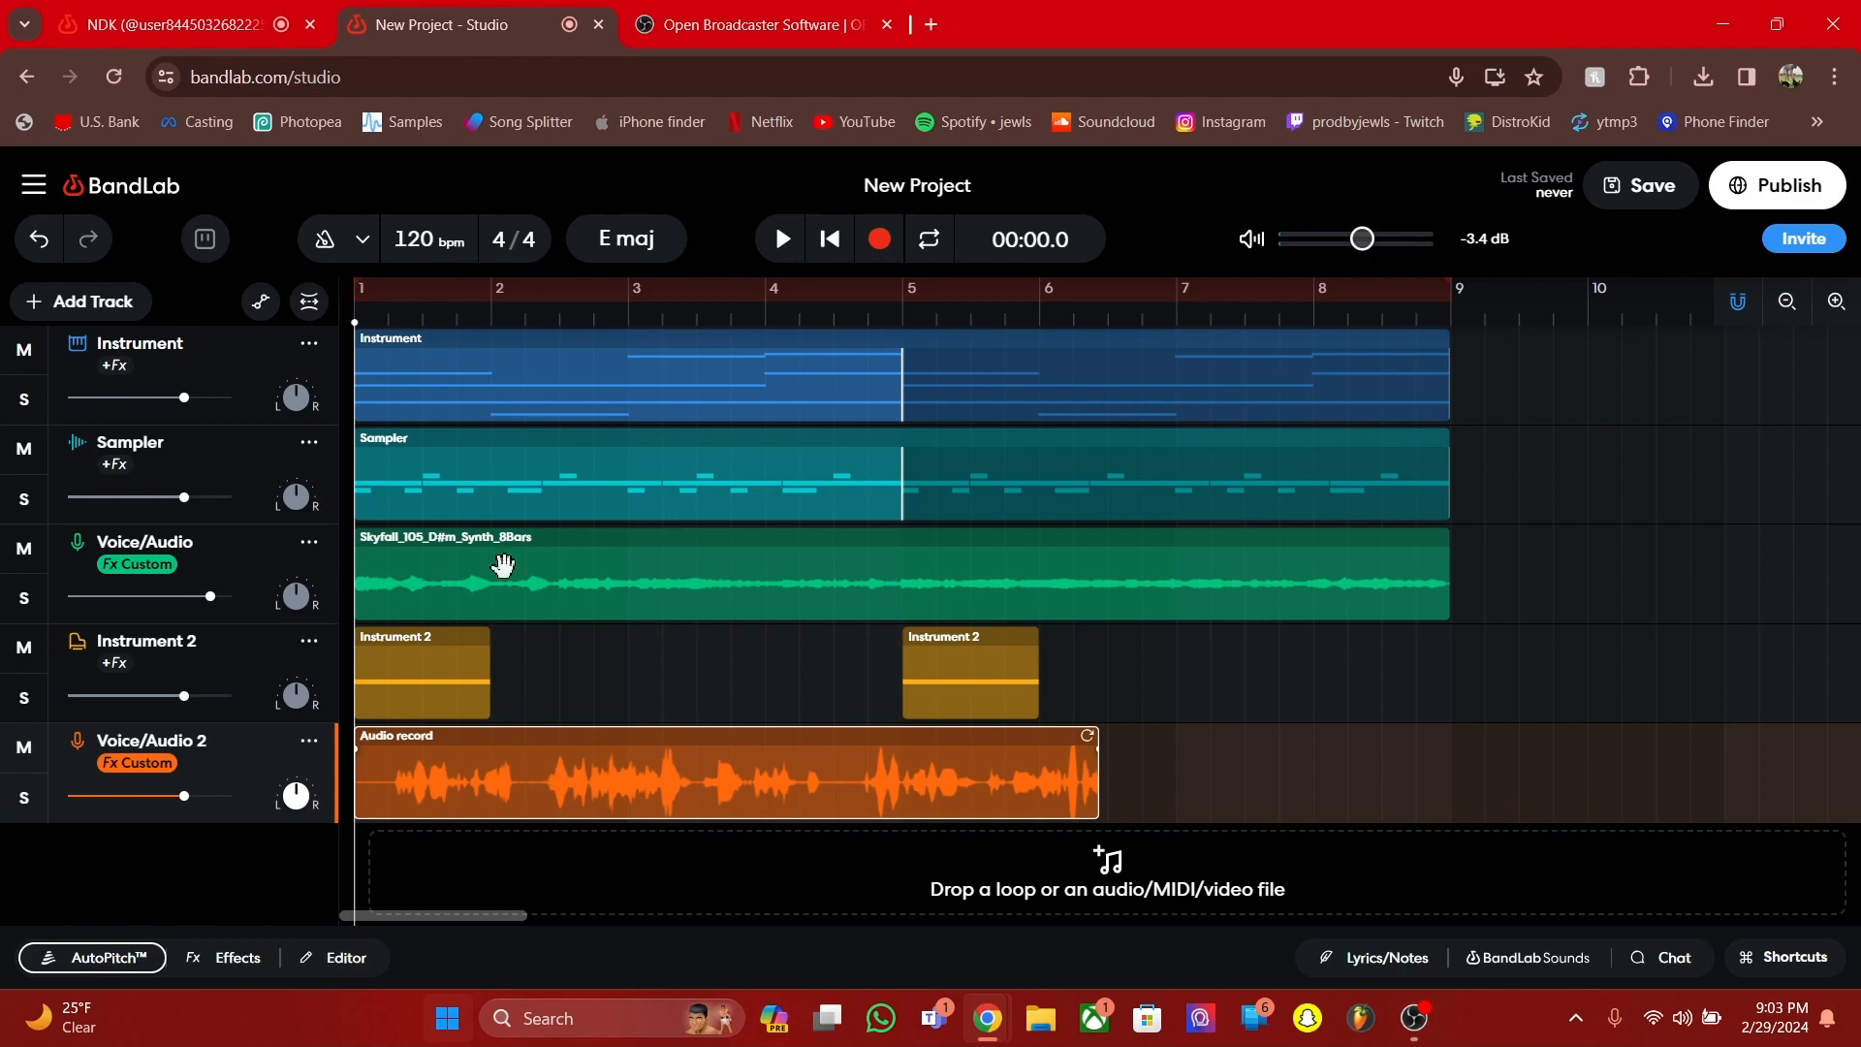
Reverse the Audio record region and change the AutoPitch style of Voice/Audio 2 to Robot
{"action": "right_click", "coordinate": [472, 764]}
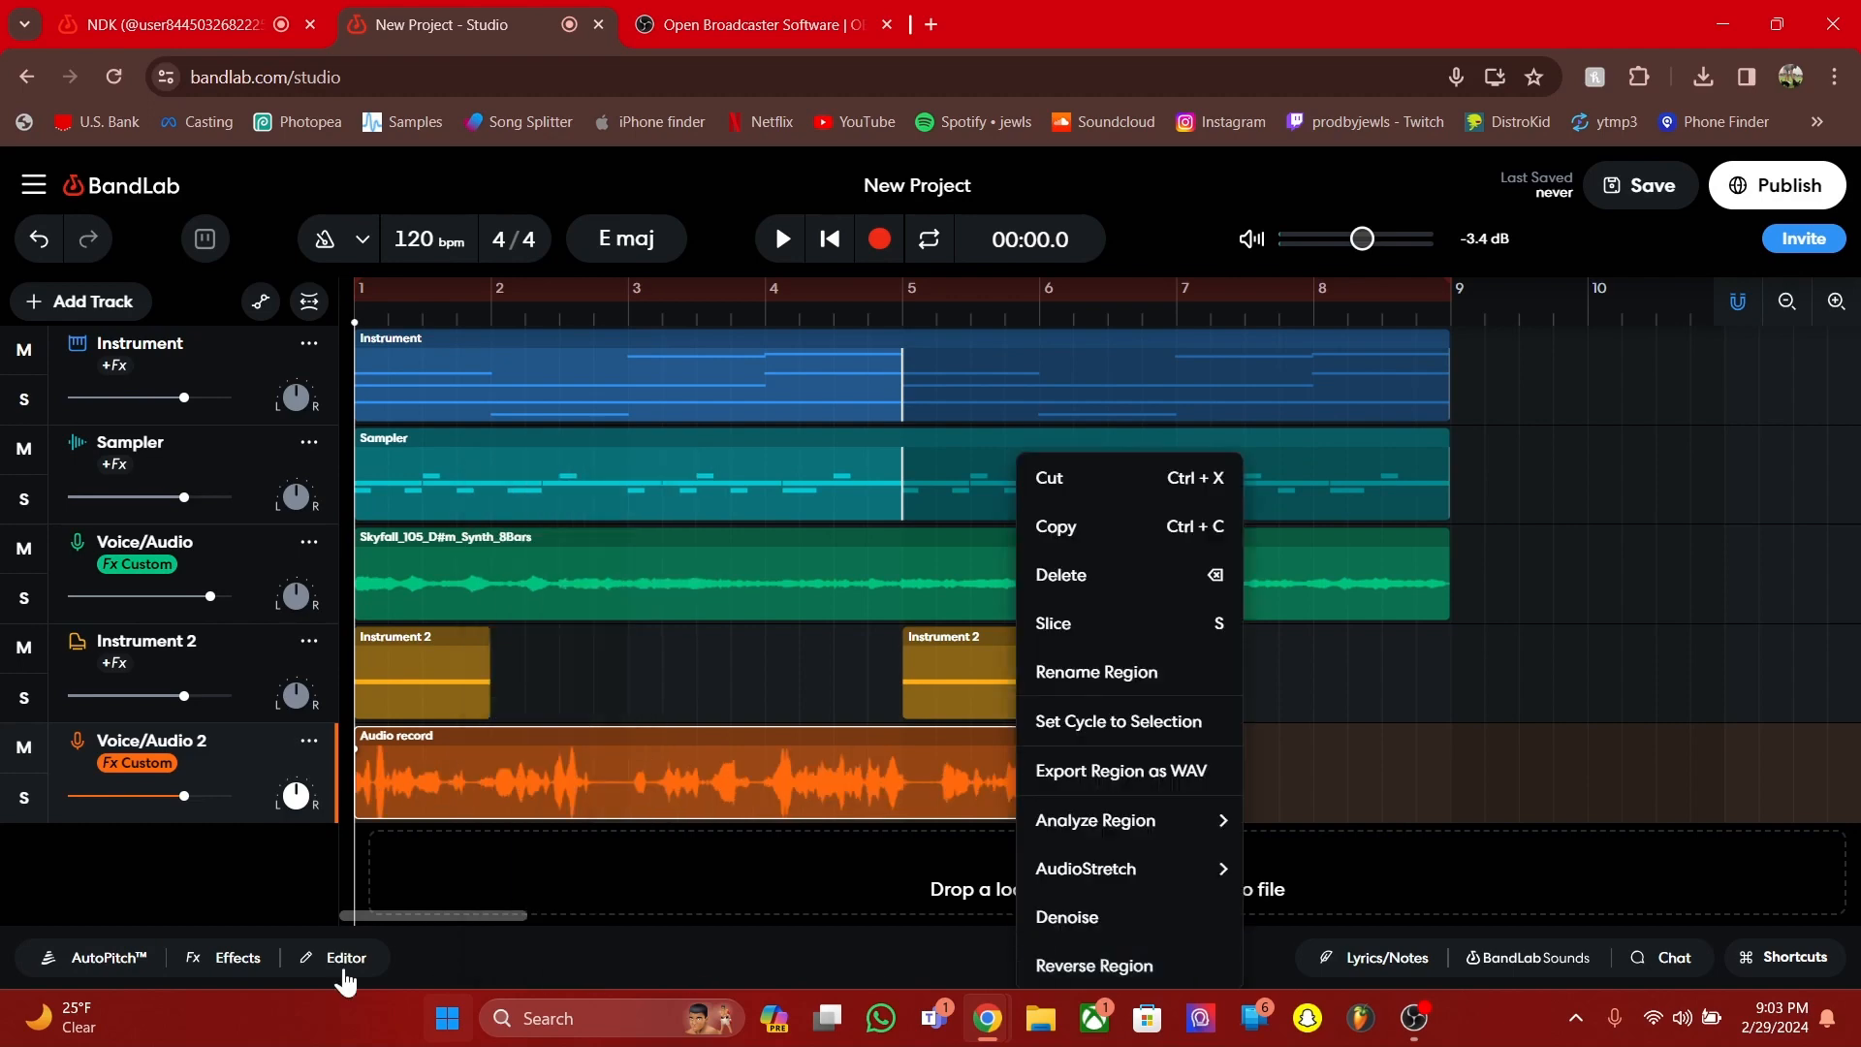
{"action": "left_click", "coordinate": [97, 952]}
{"action": "left_click", "coordinate": [582, 761]}
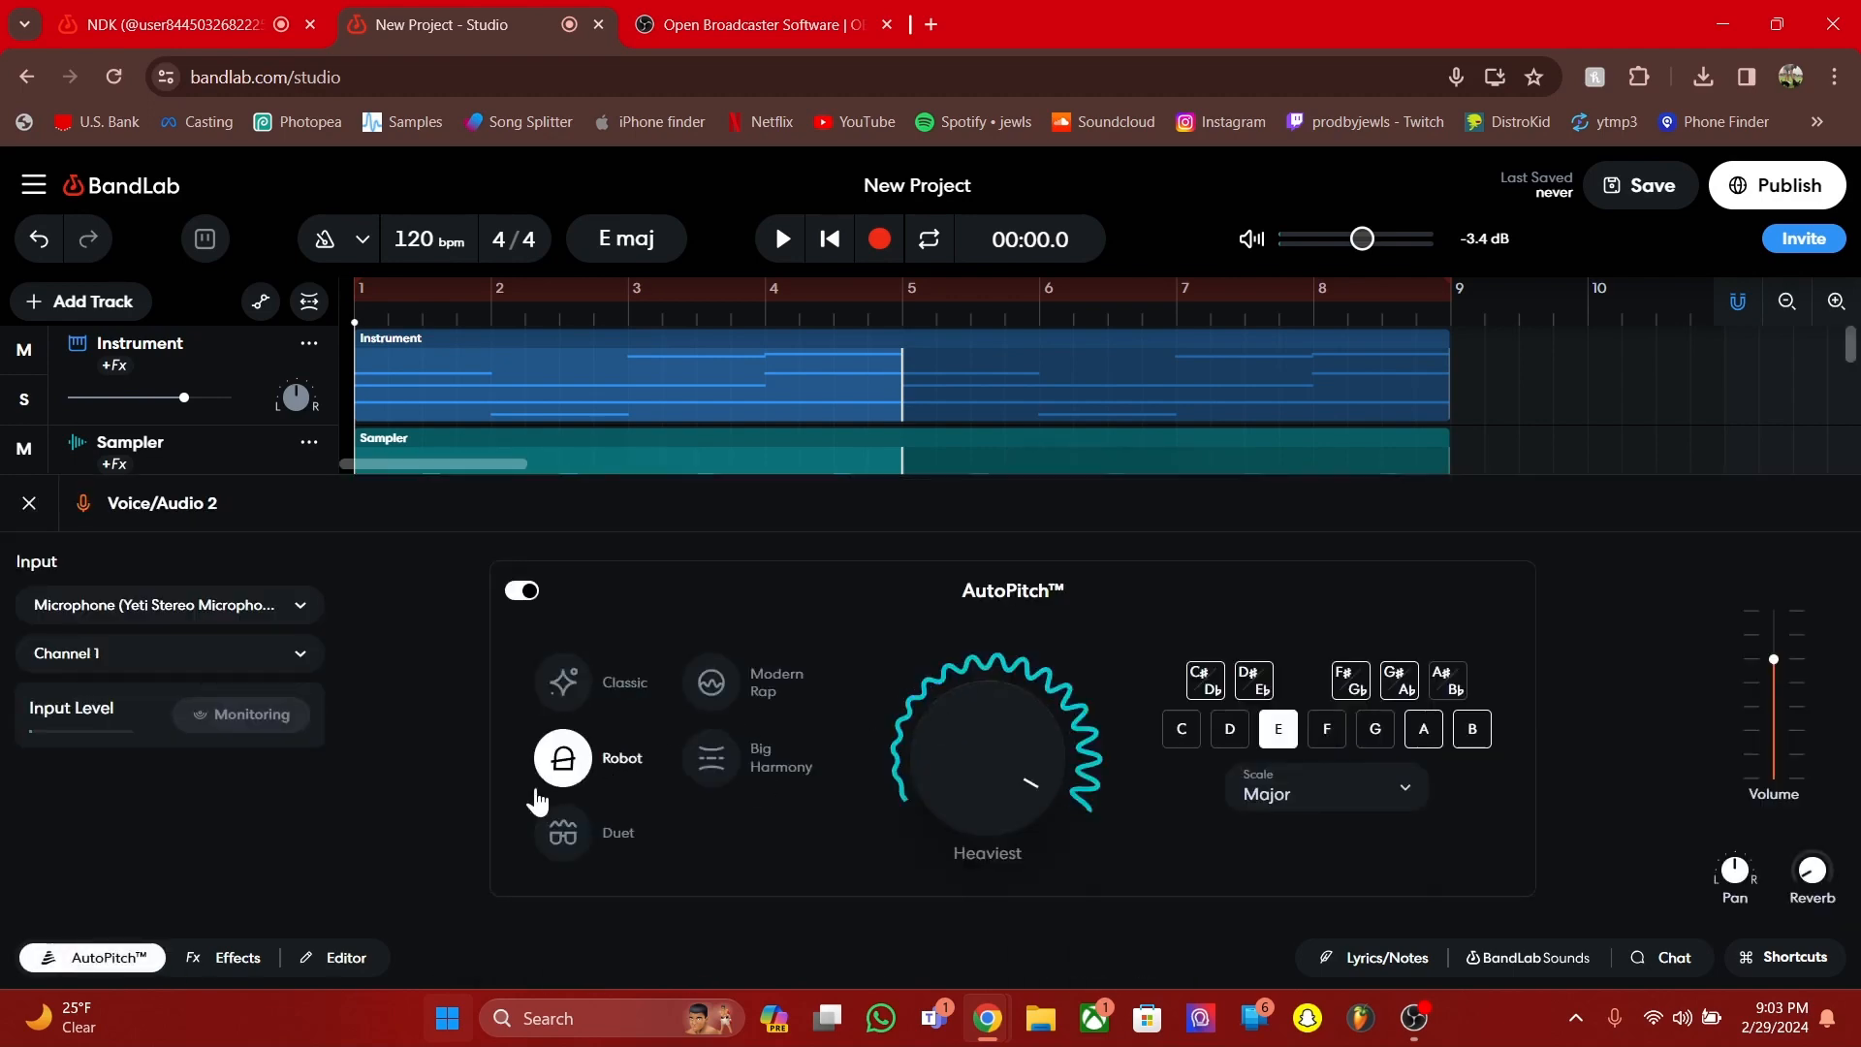
{"action": "left_click", "coordinate": [125, 965]}
Reverse the Audio record region again to restore its original direction and play the project from the start
{"action": "right_click", "coordinate": [739, 777]}
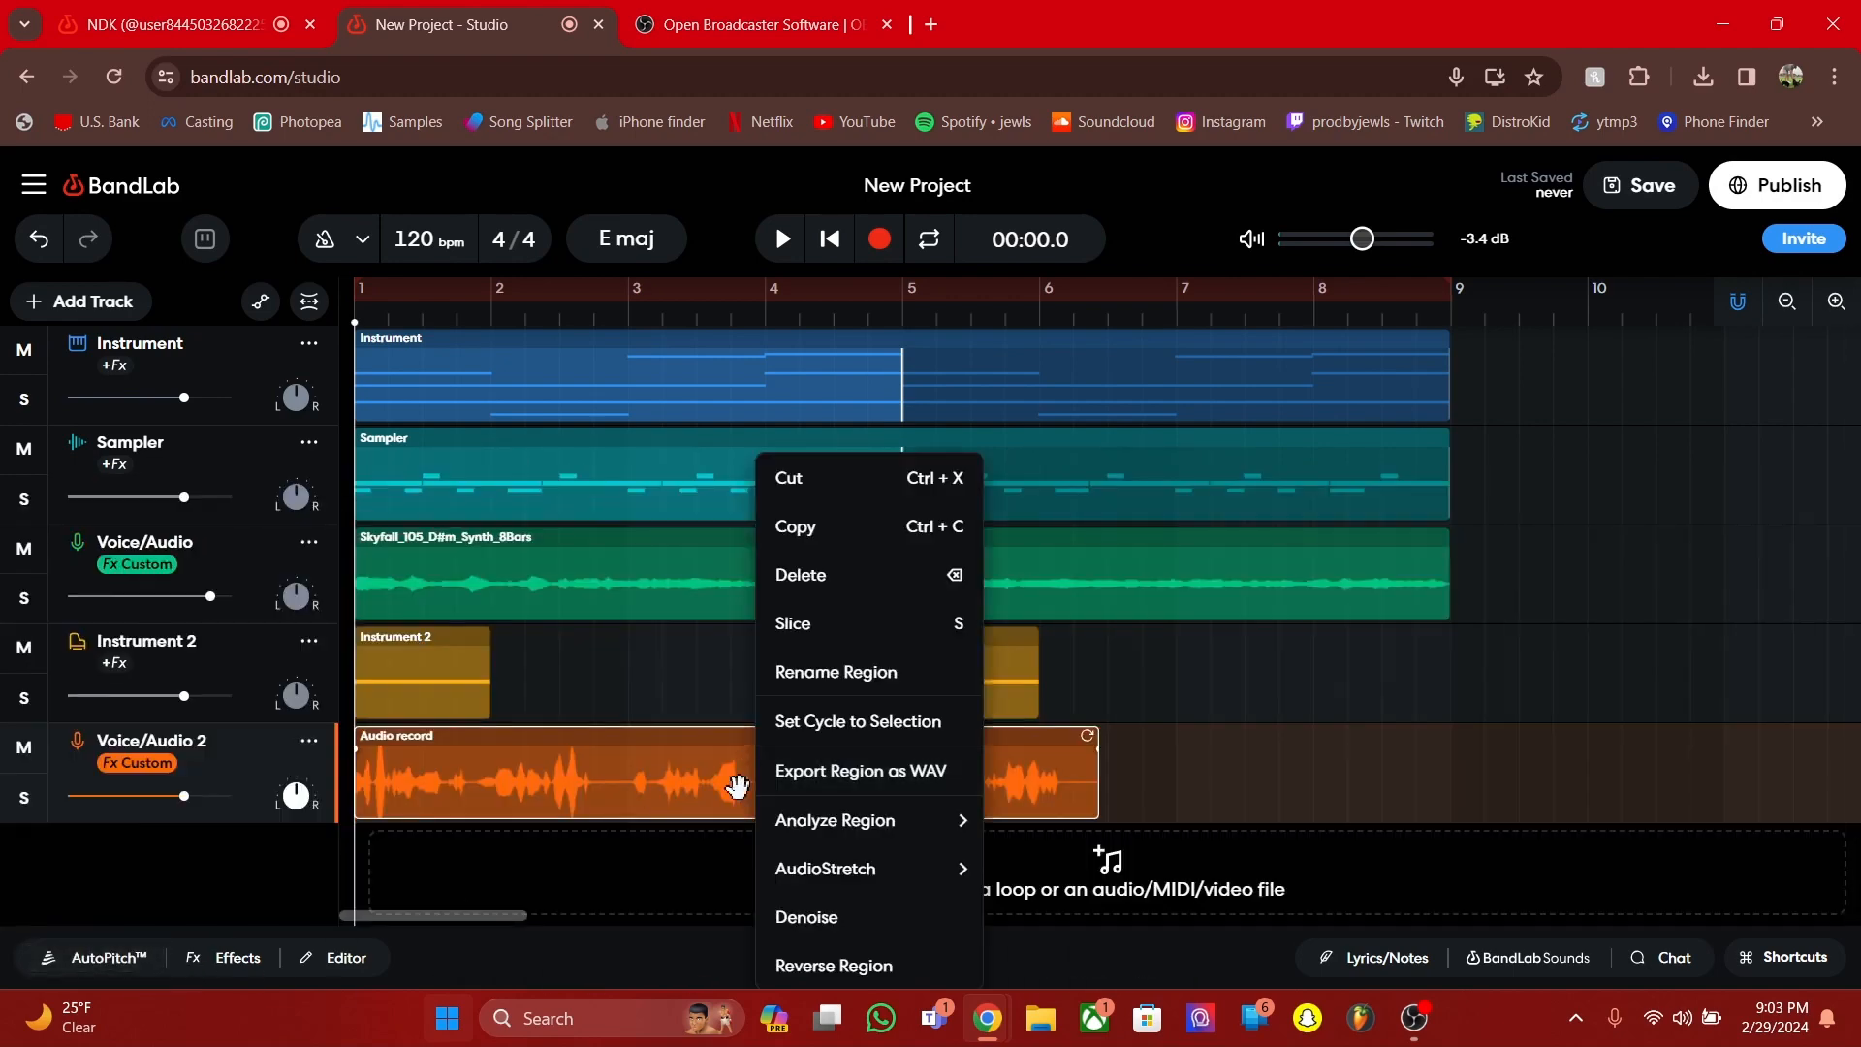
{"action": "left_click", "coordinate": [817, 950]}
{"action": "key", "text": "space"}
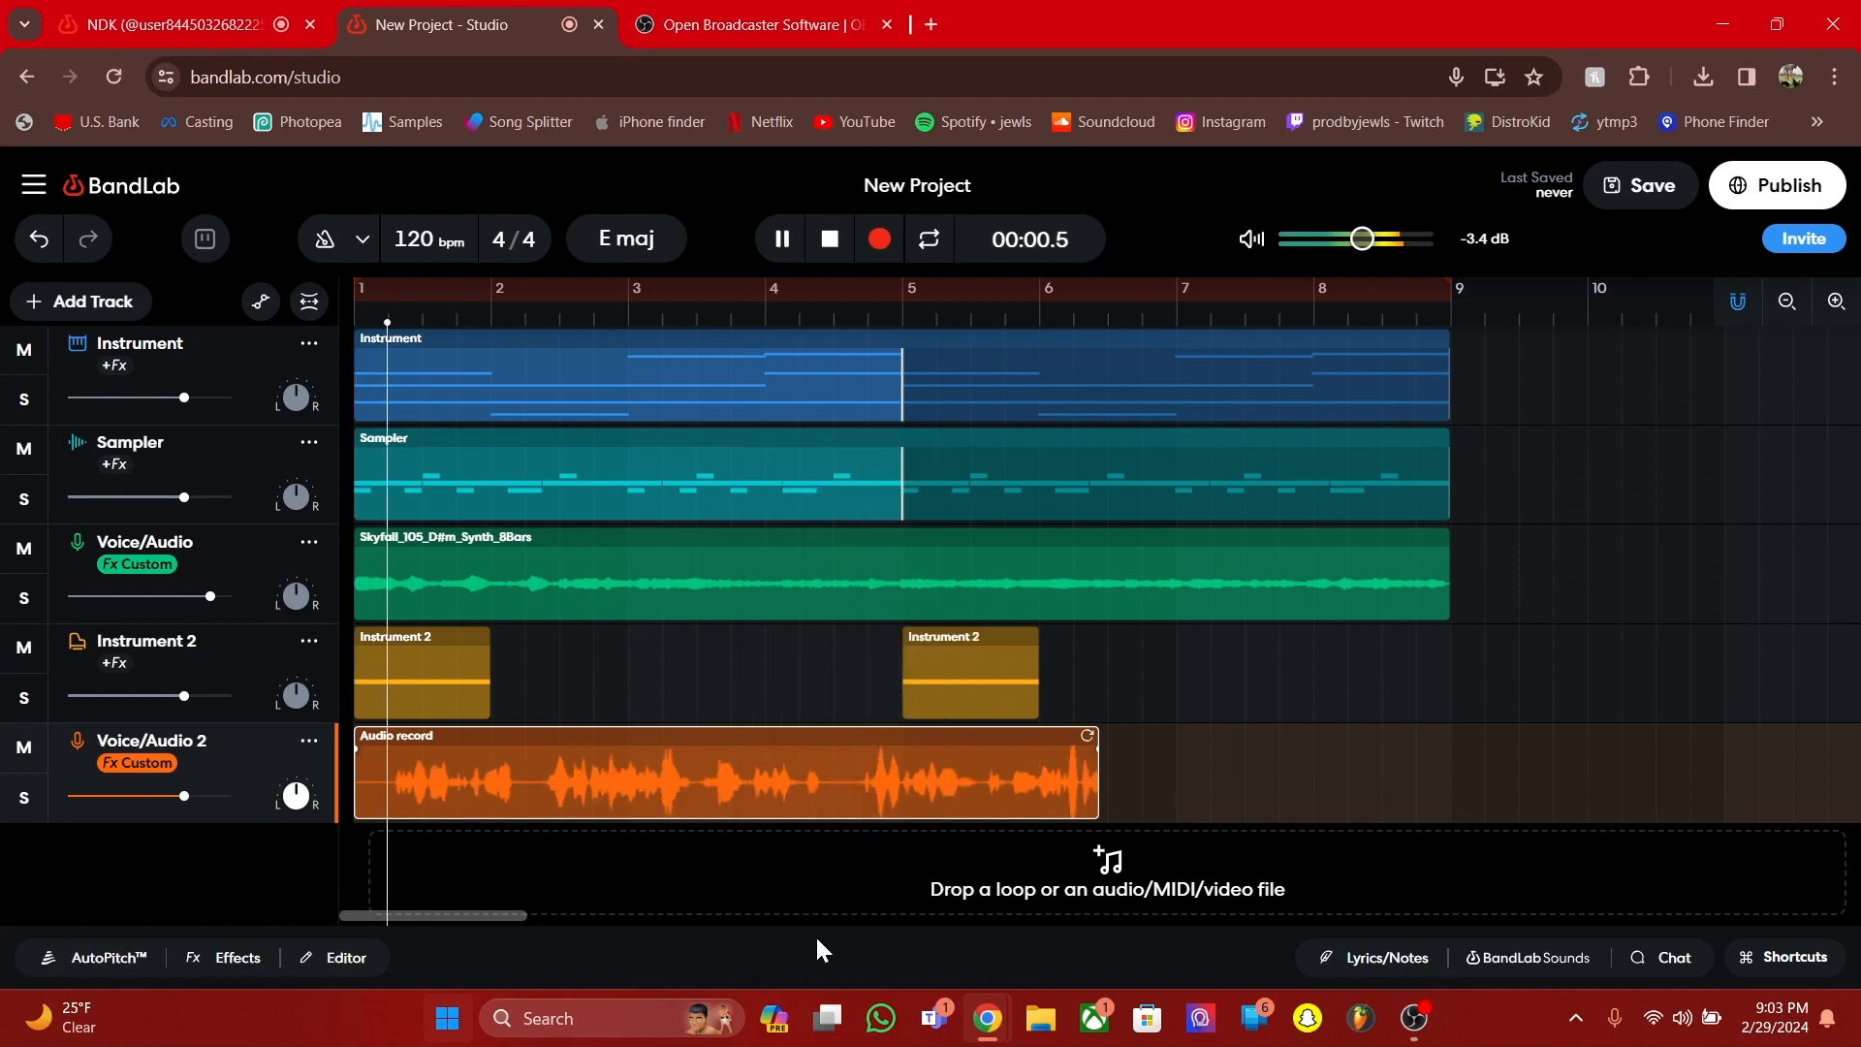
Audition the Duet and Modern Rap AutoPitch styles on Voice/Audio 2, settle on Big Harmony, and stop playback
{"action": "left_click", "coordinate": [136, 960]}
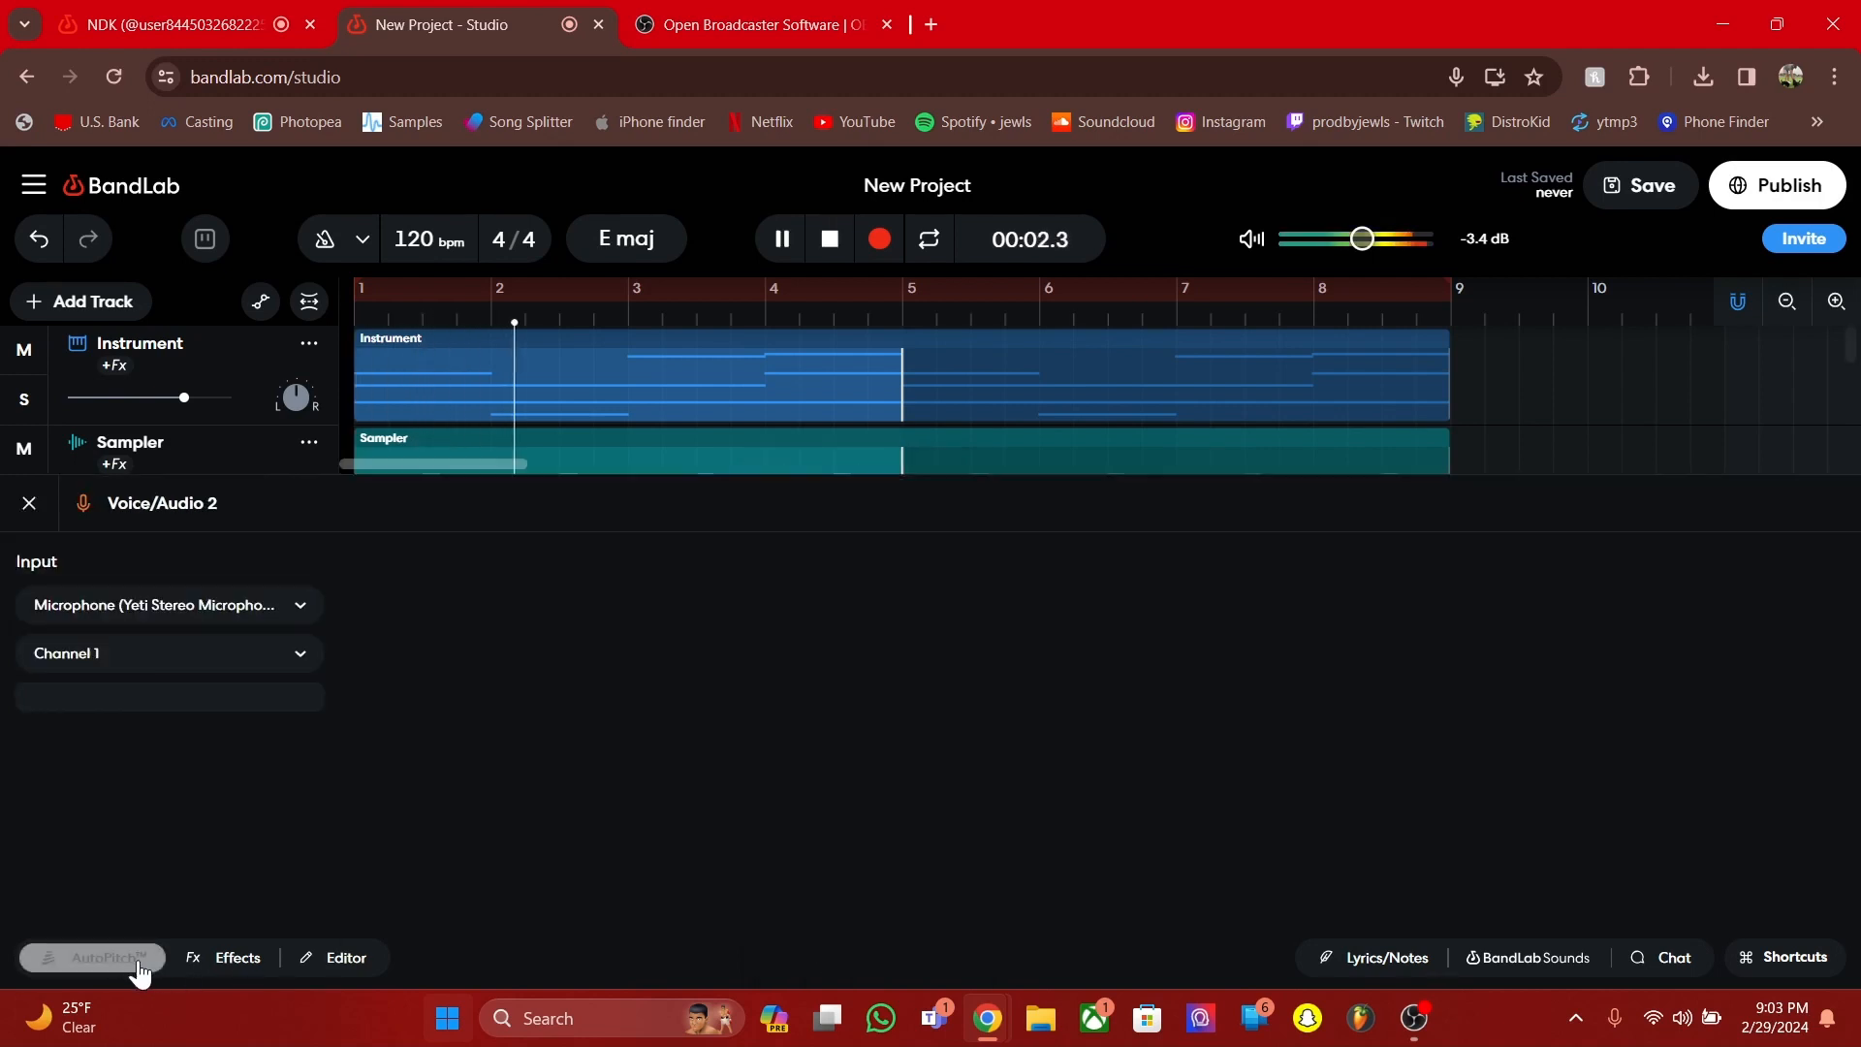
{"action": "left_click", "coordinate": [562, 833]}
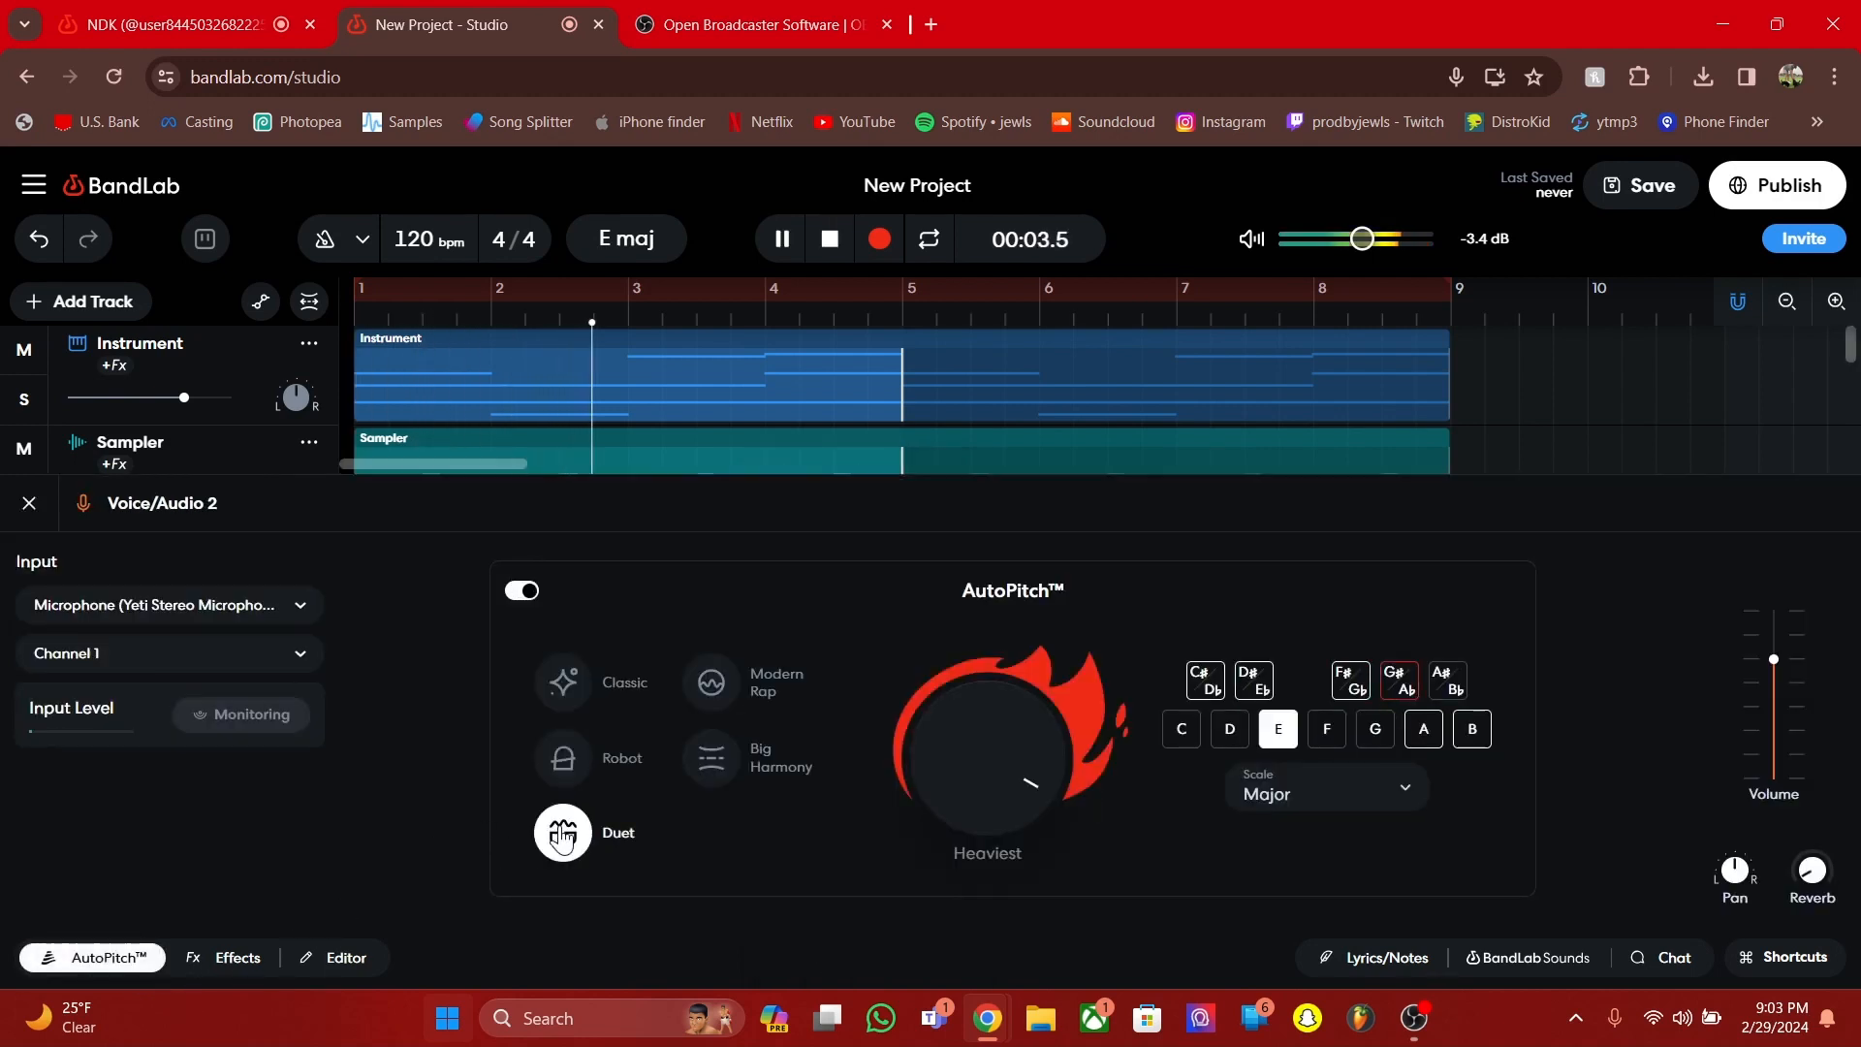
{"action": "left_click", "coordinate": [717, 681]}
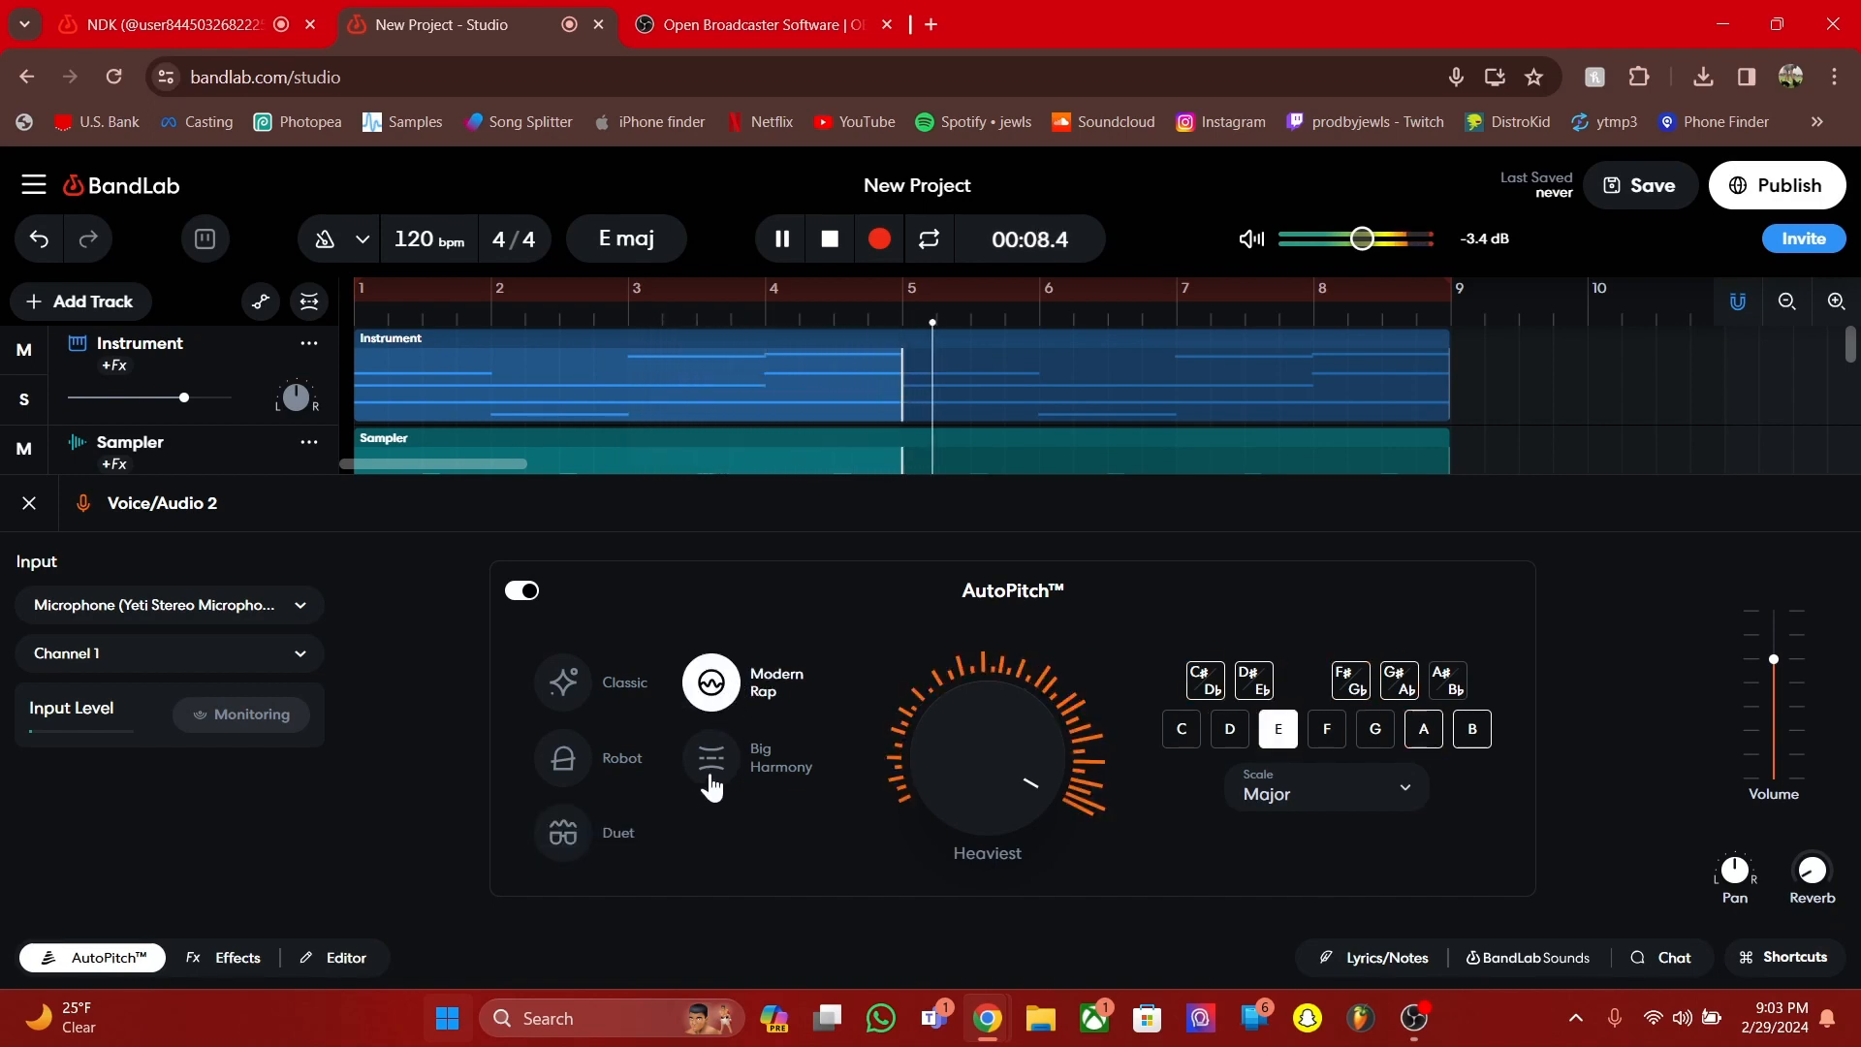
{"action": "left_click", "coordinate": [706, 787]}
{"action": "left_click", "coordinate": [117, 956]}
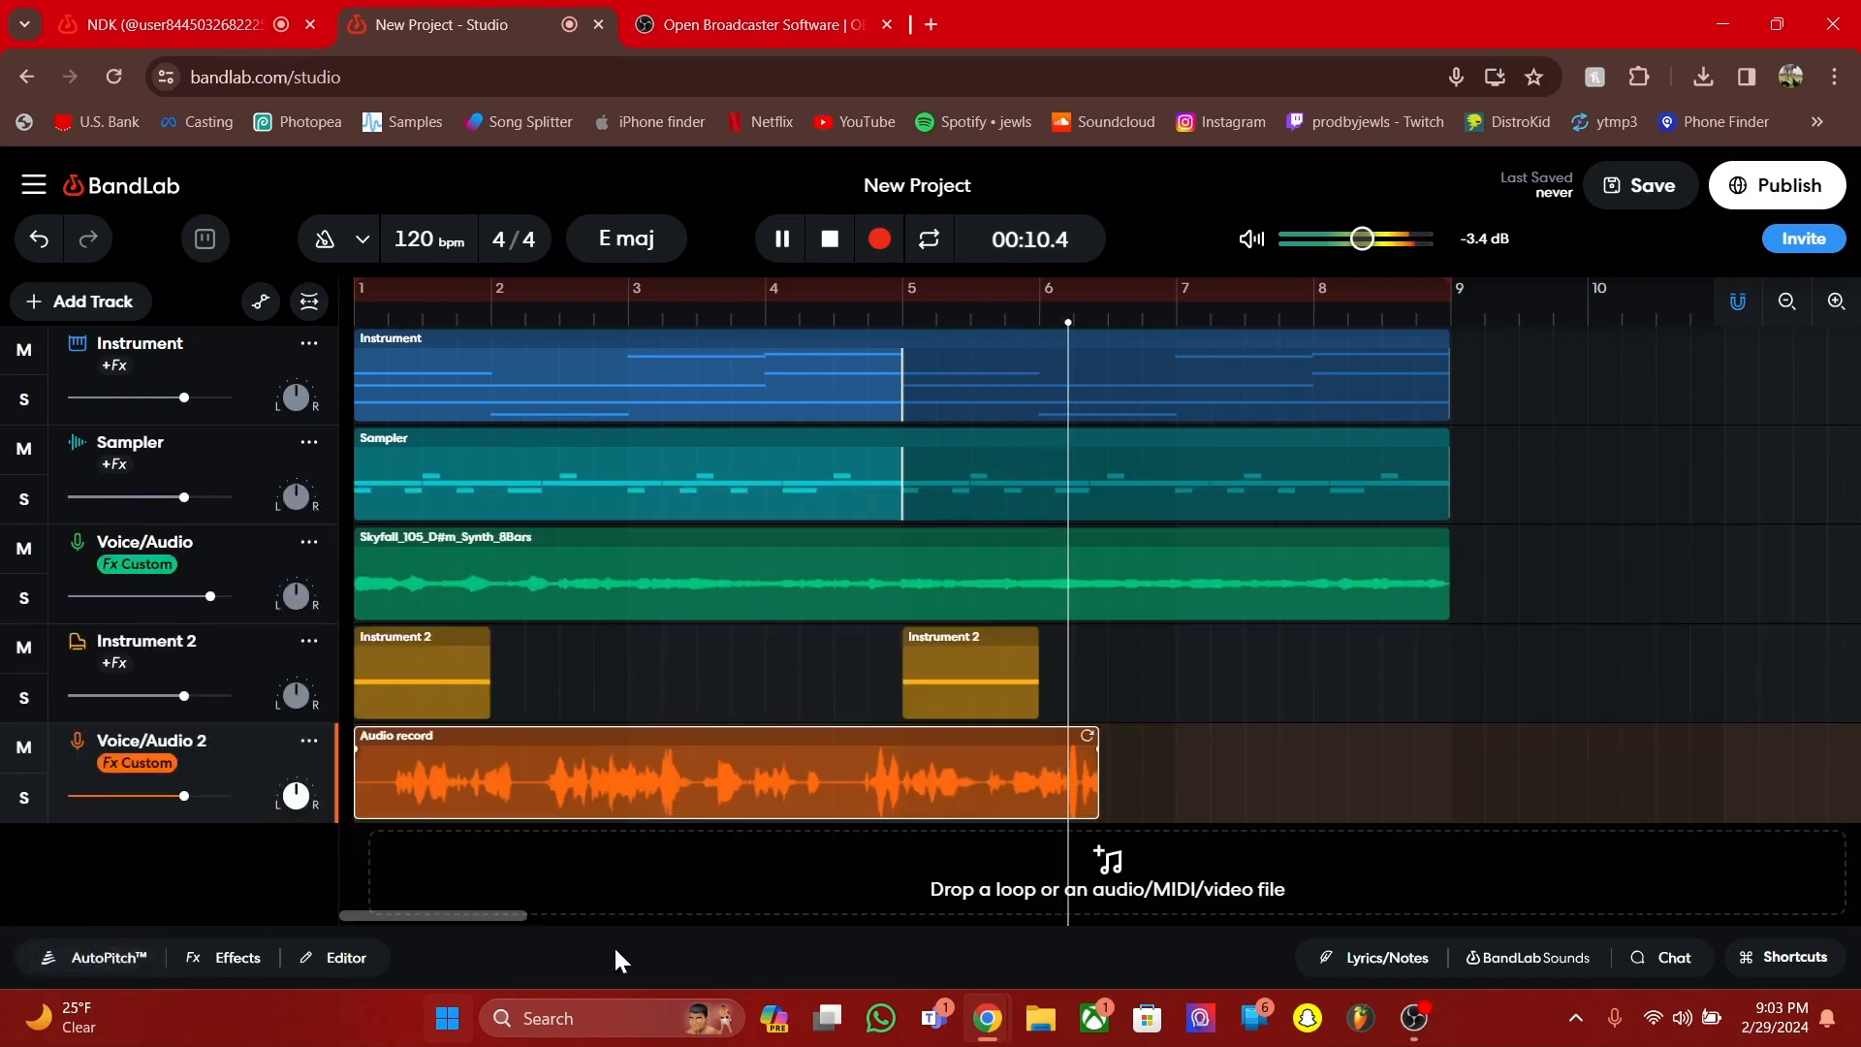
{"action": "key", "text": "space"}
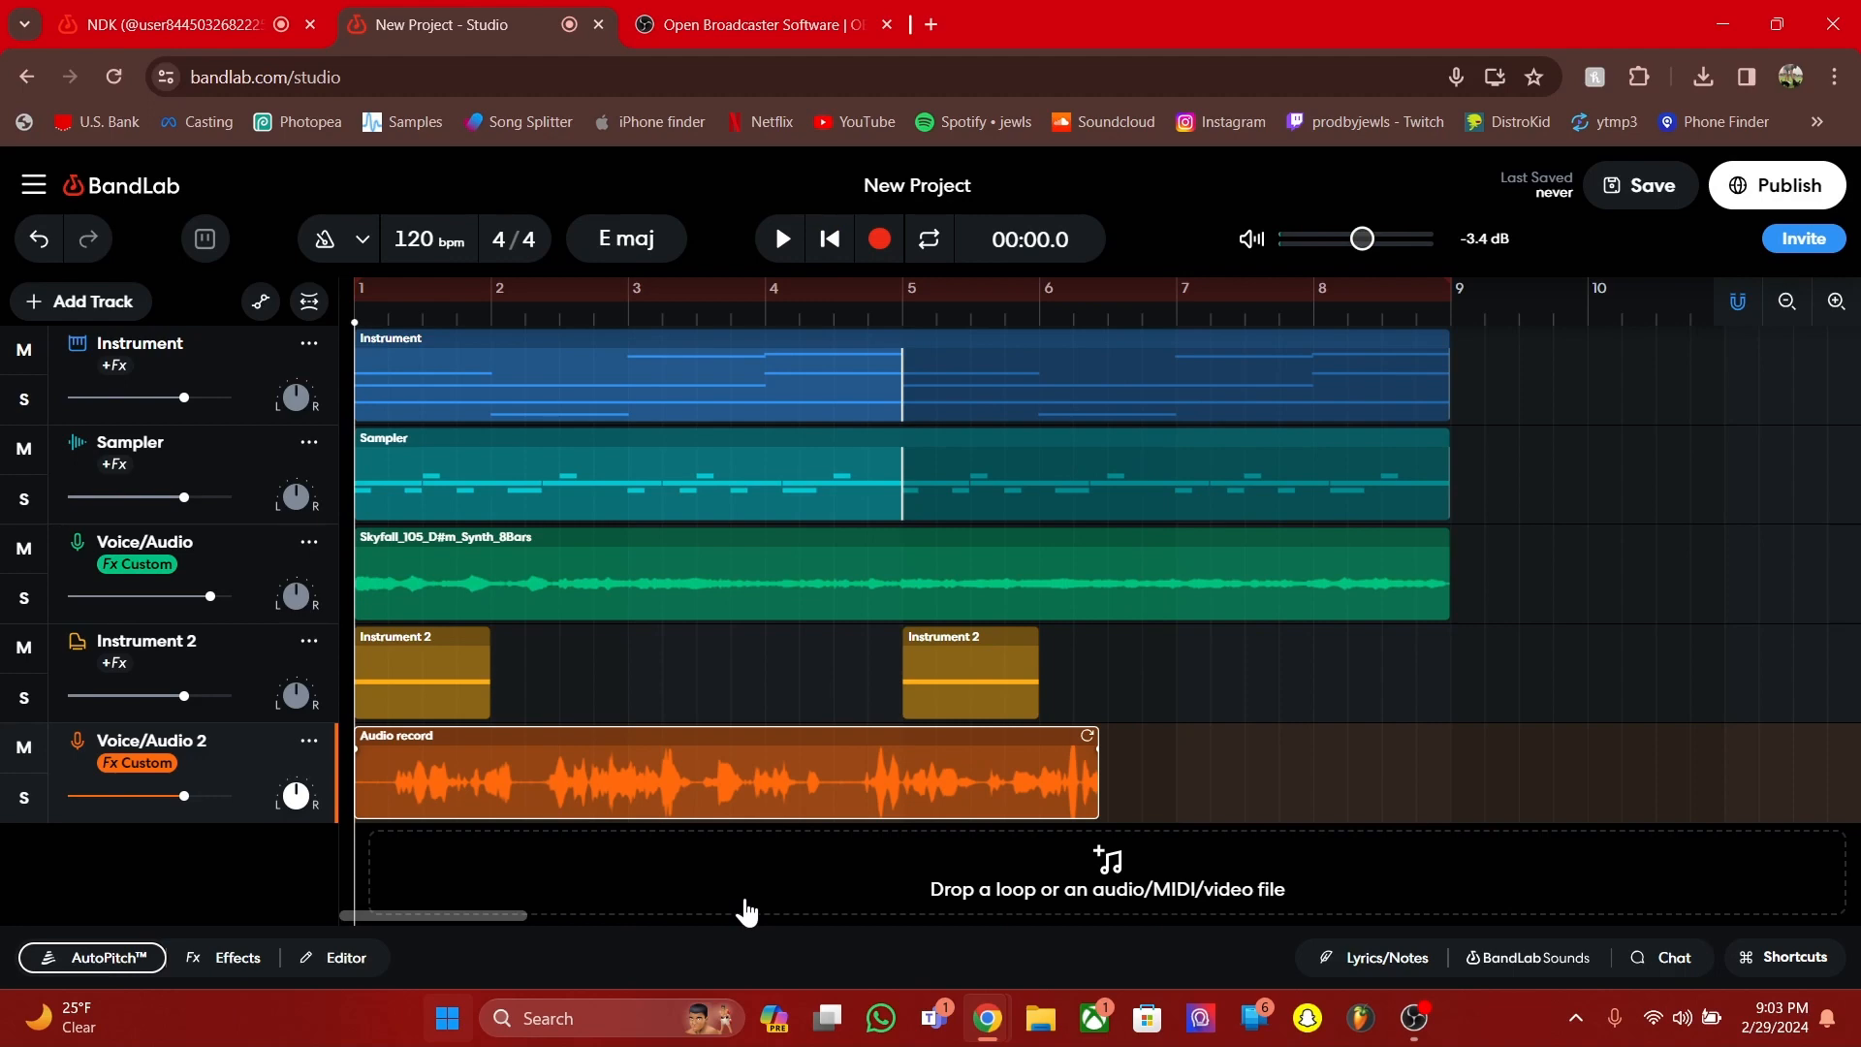
Delete the Audio record region from Voice/Audio 2 and briefly open and close BandLab Sounds
{"action": "key", "text": "Delete"}
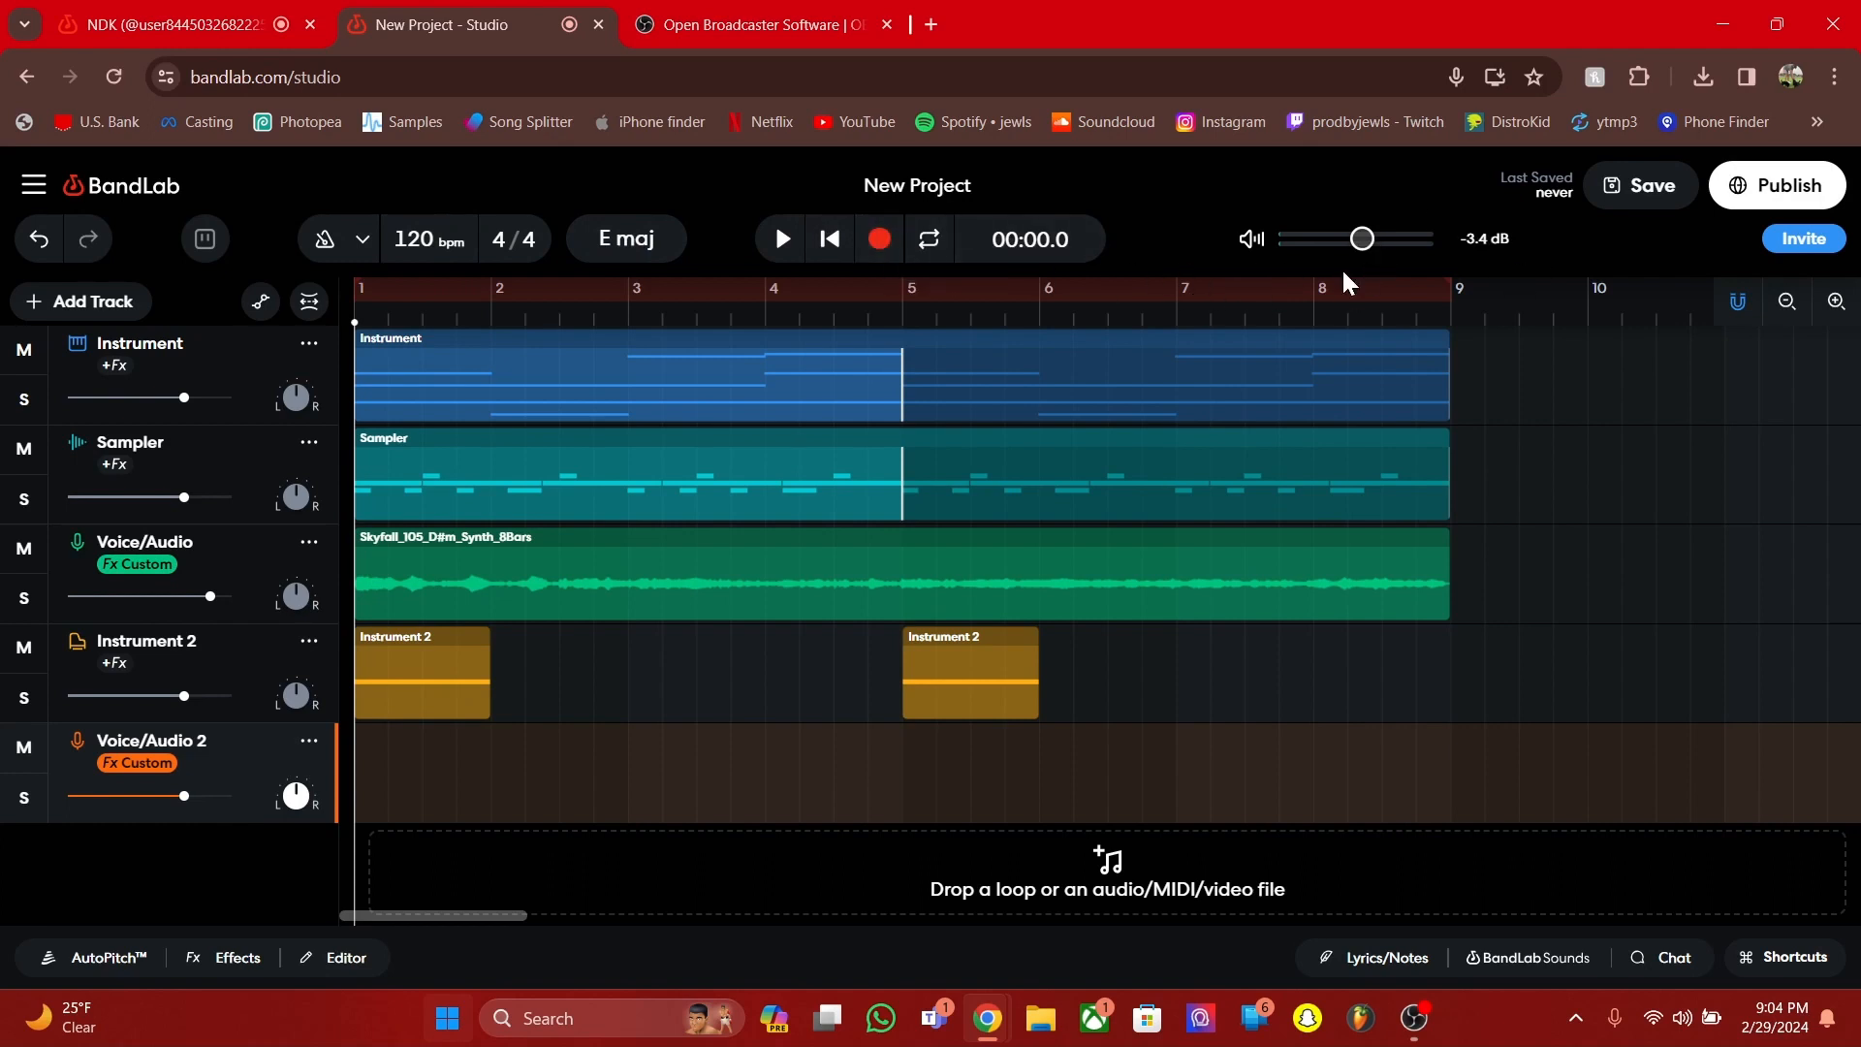
{"action": "left_click", "coordinate": [1538, 969]}
{"action": "left_click", "coordinate": [1539, 969]}
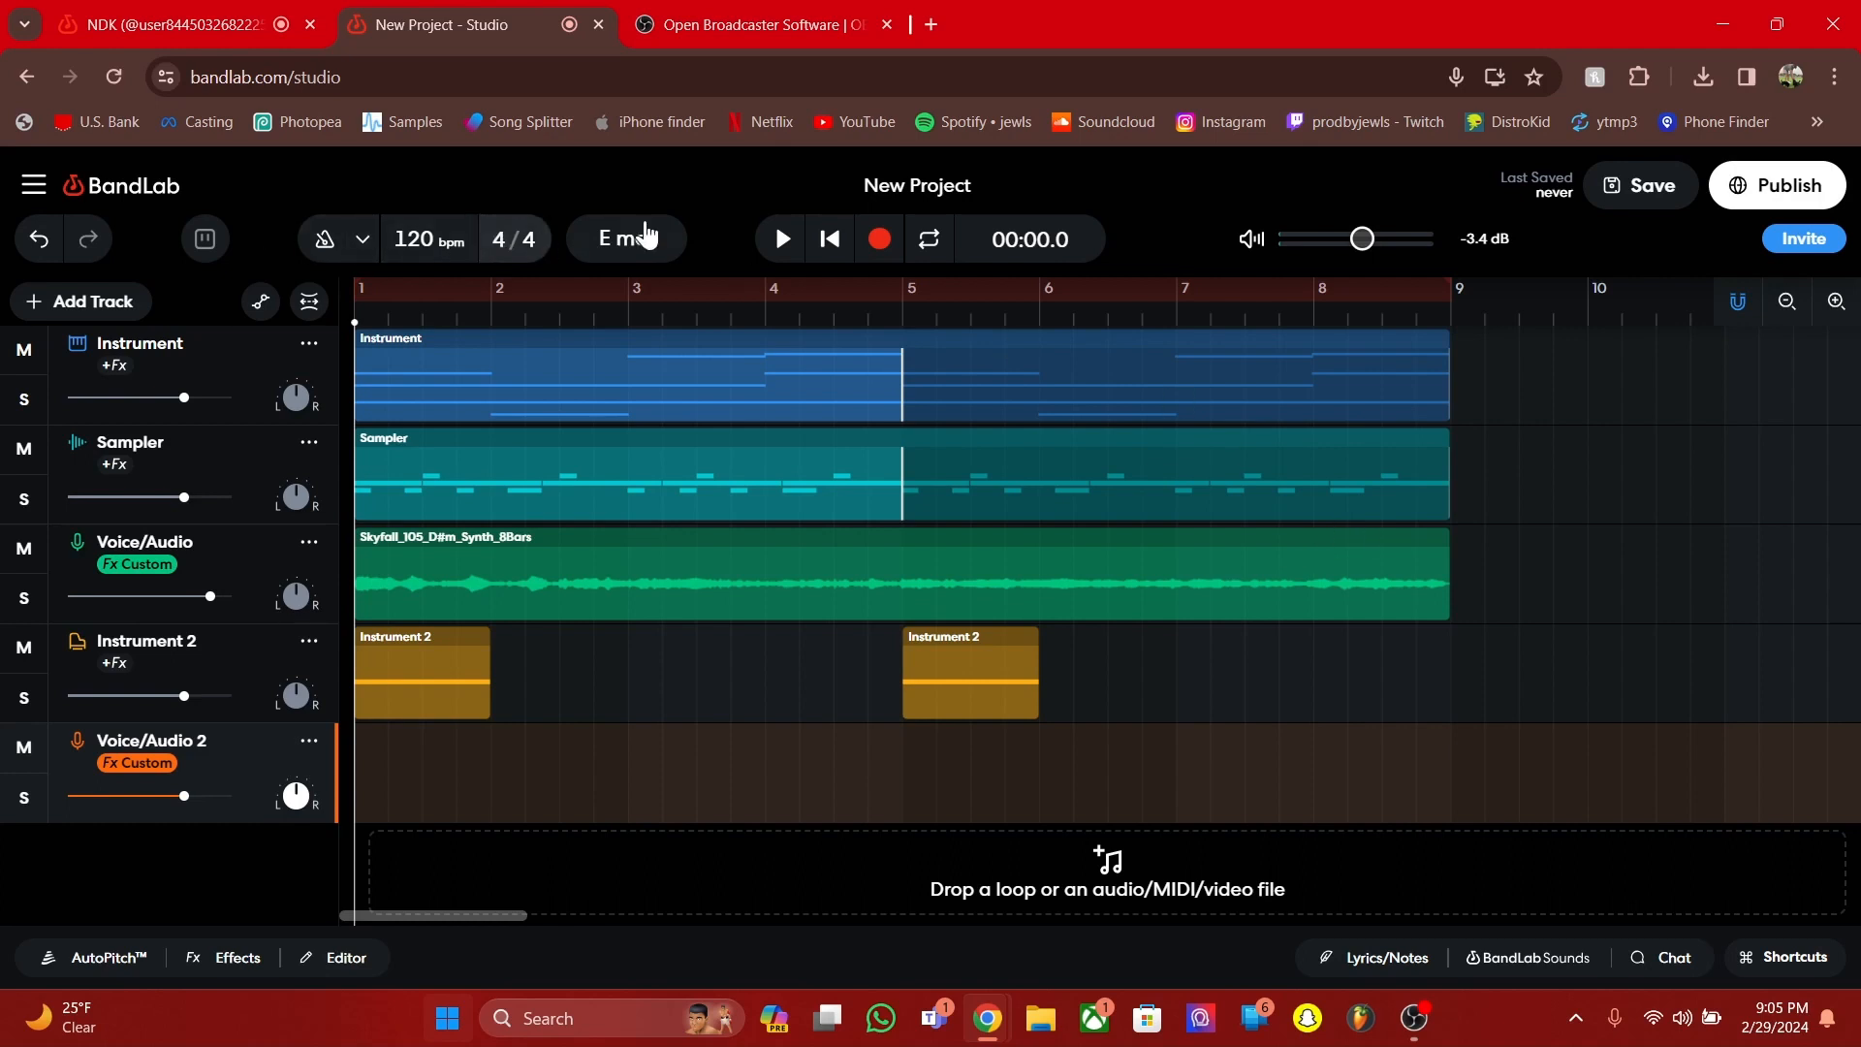
Change the project's time signature to 1/4 and then to 5/8
{"action": "left_click", "coordinate": [498, 241]}
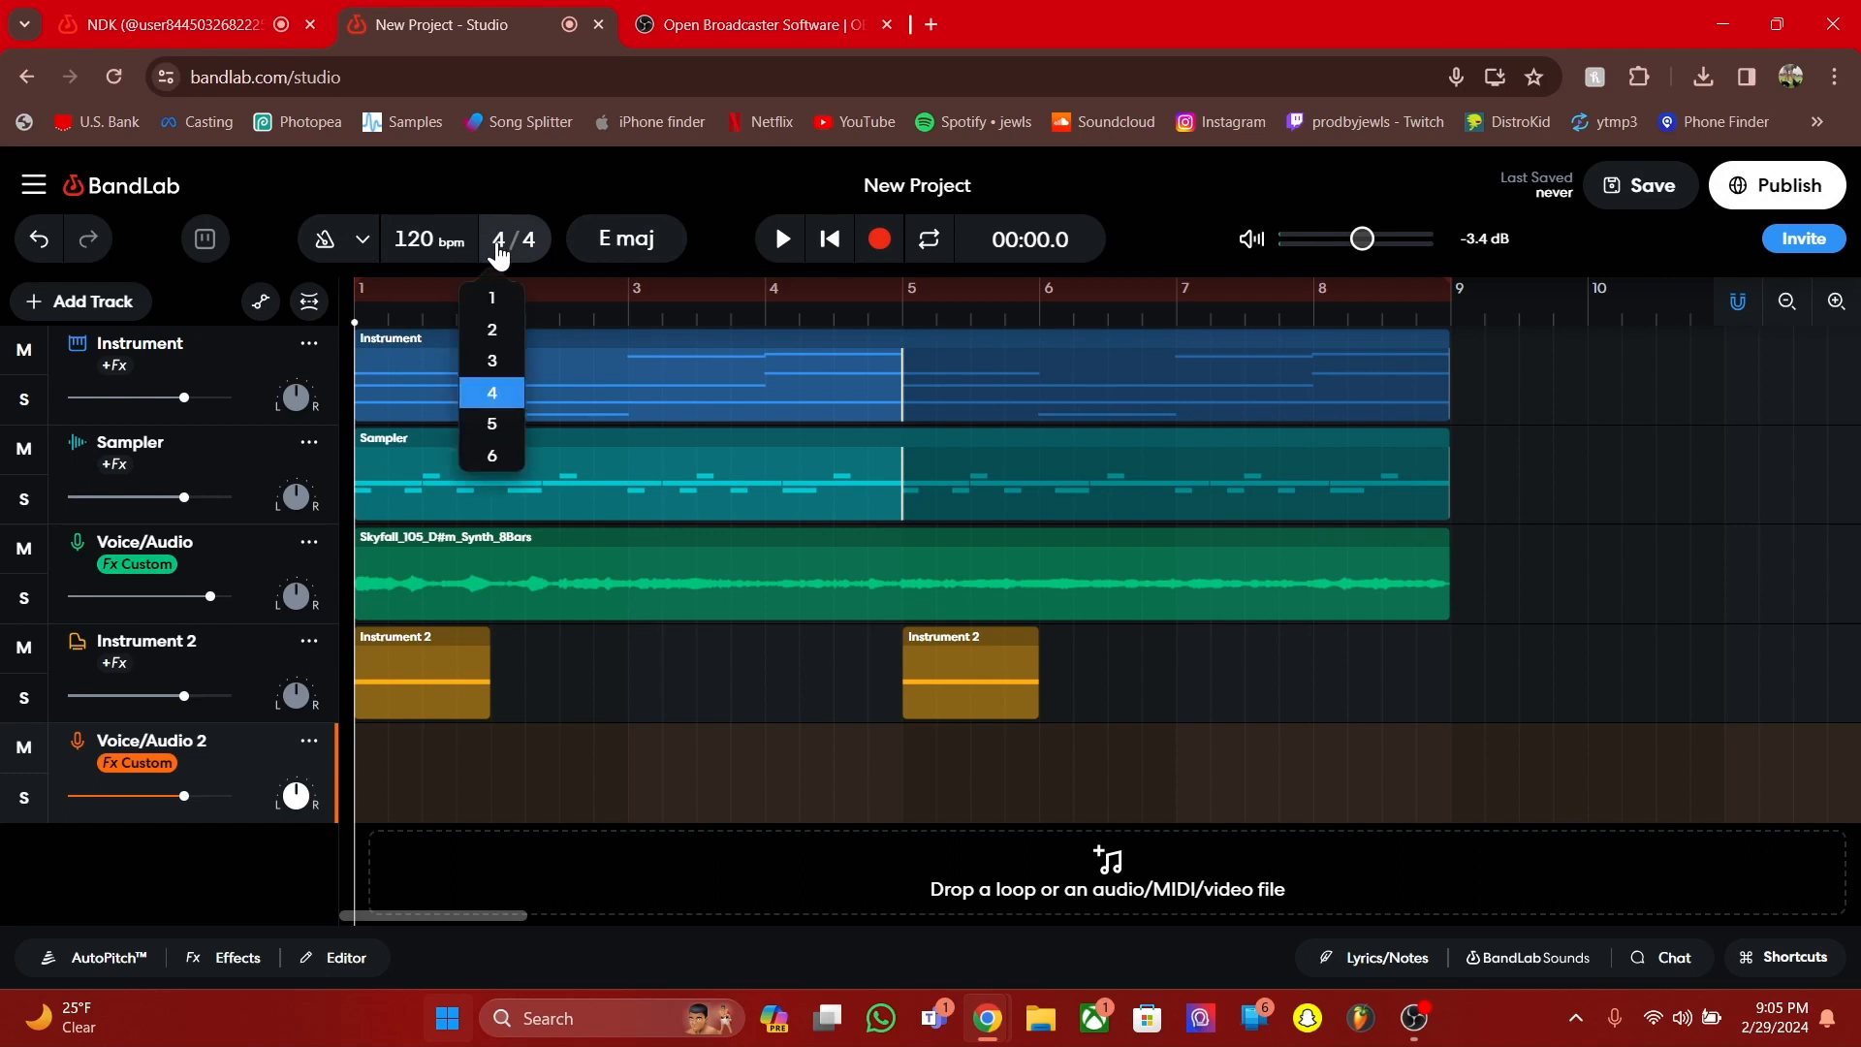
{"action": "left_click", "coordinate": [496, 299]}
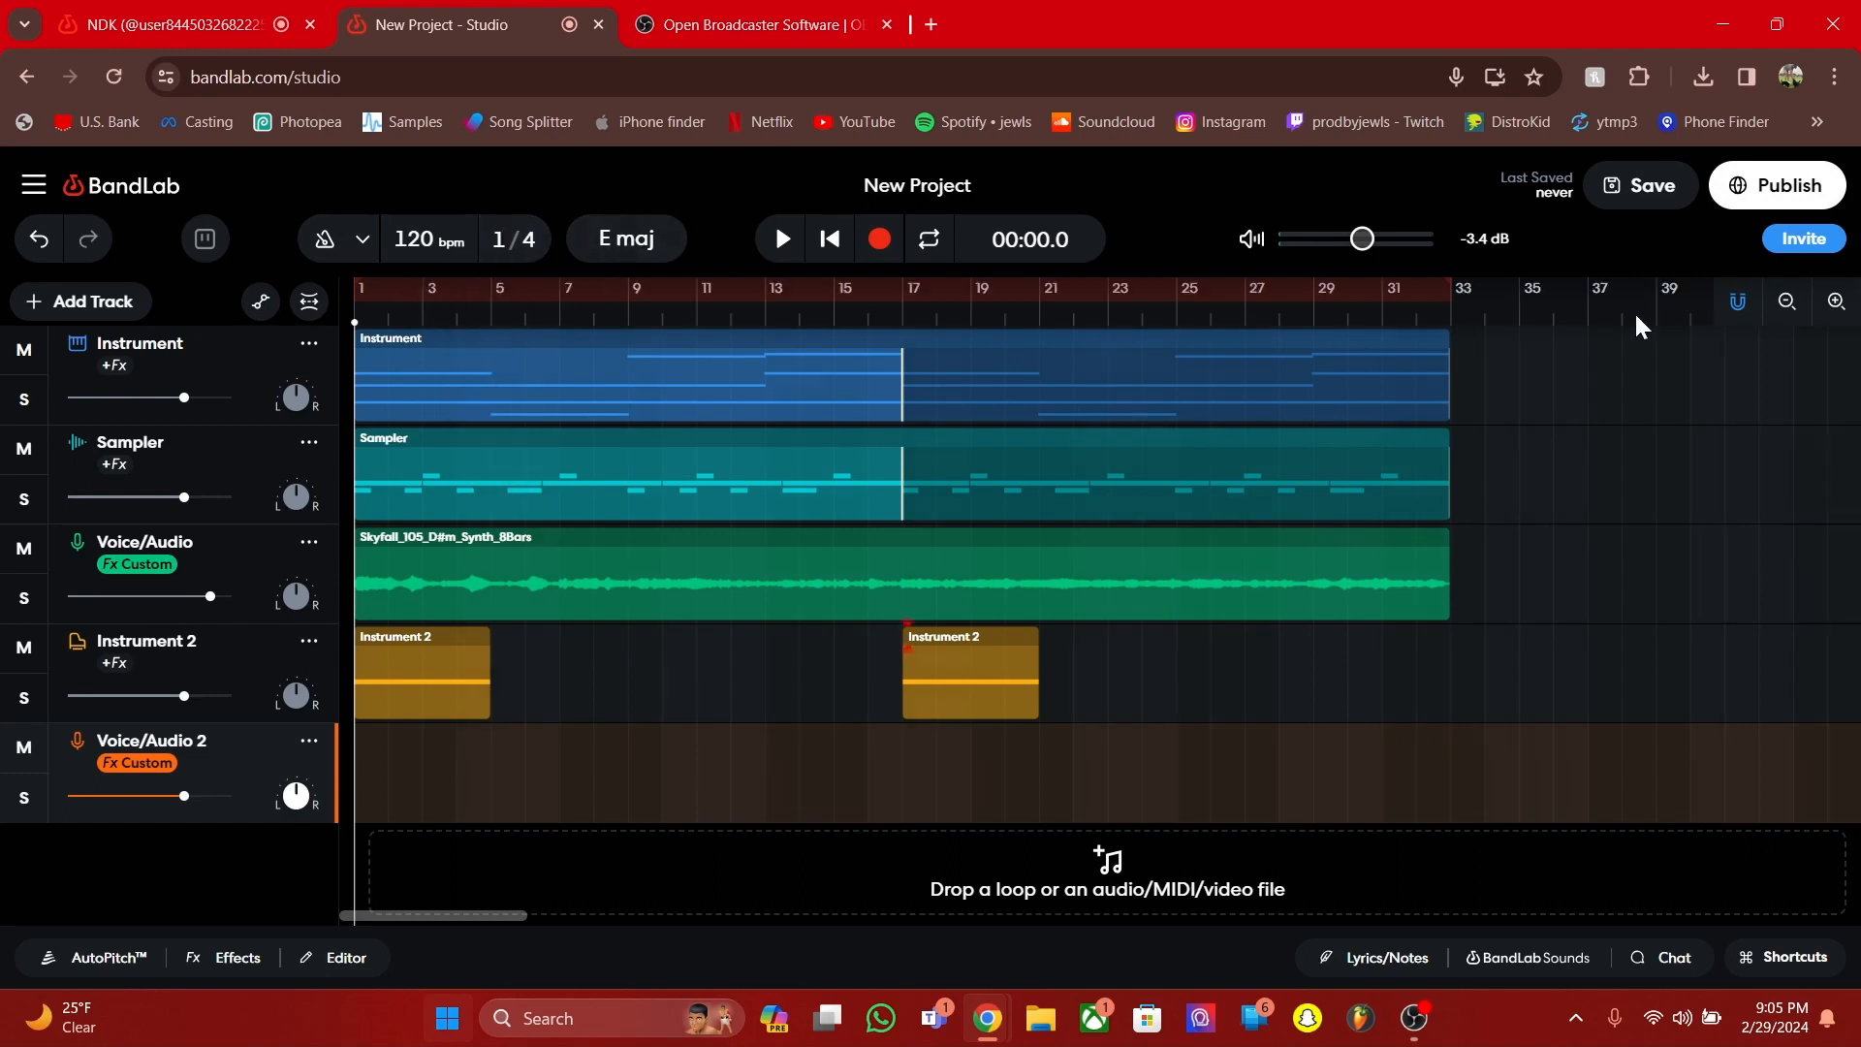
{"action": "left_click", "coordinate": [498, 240]}
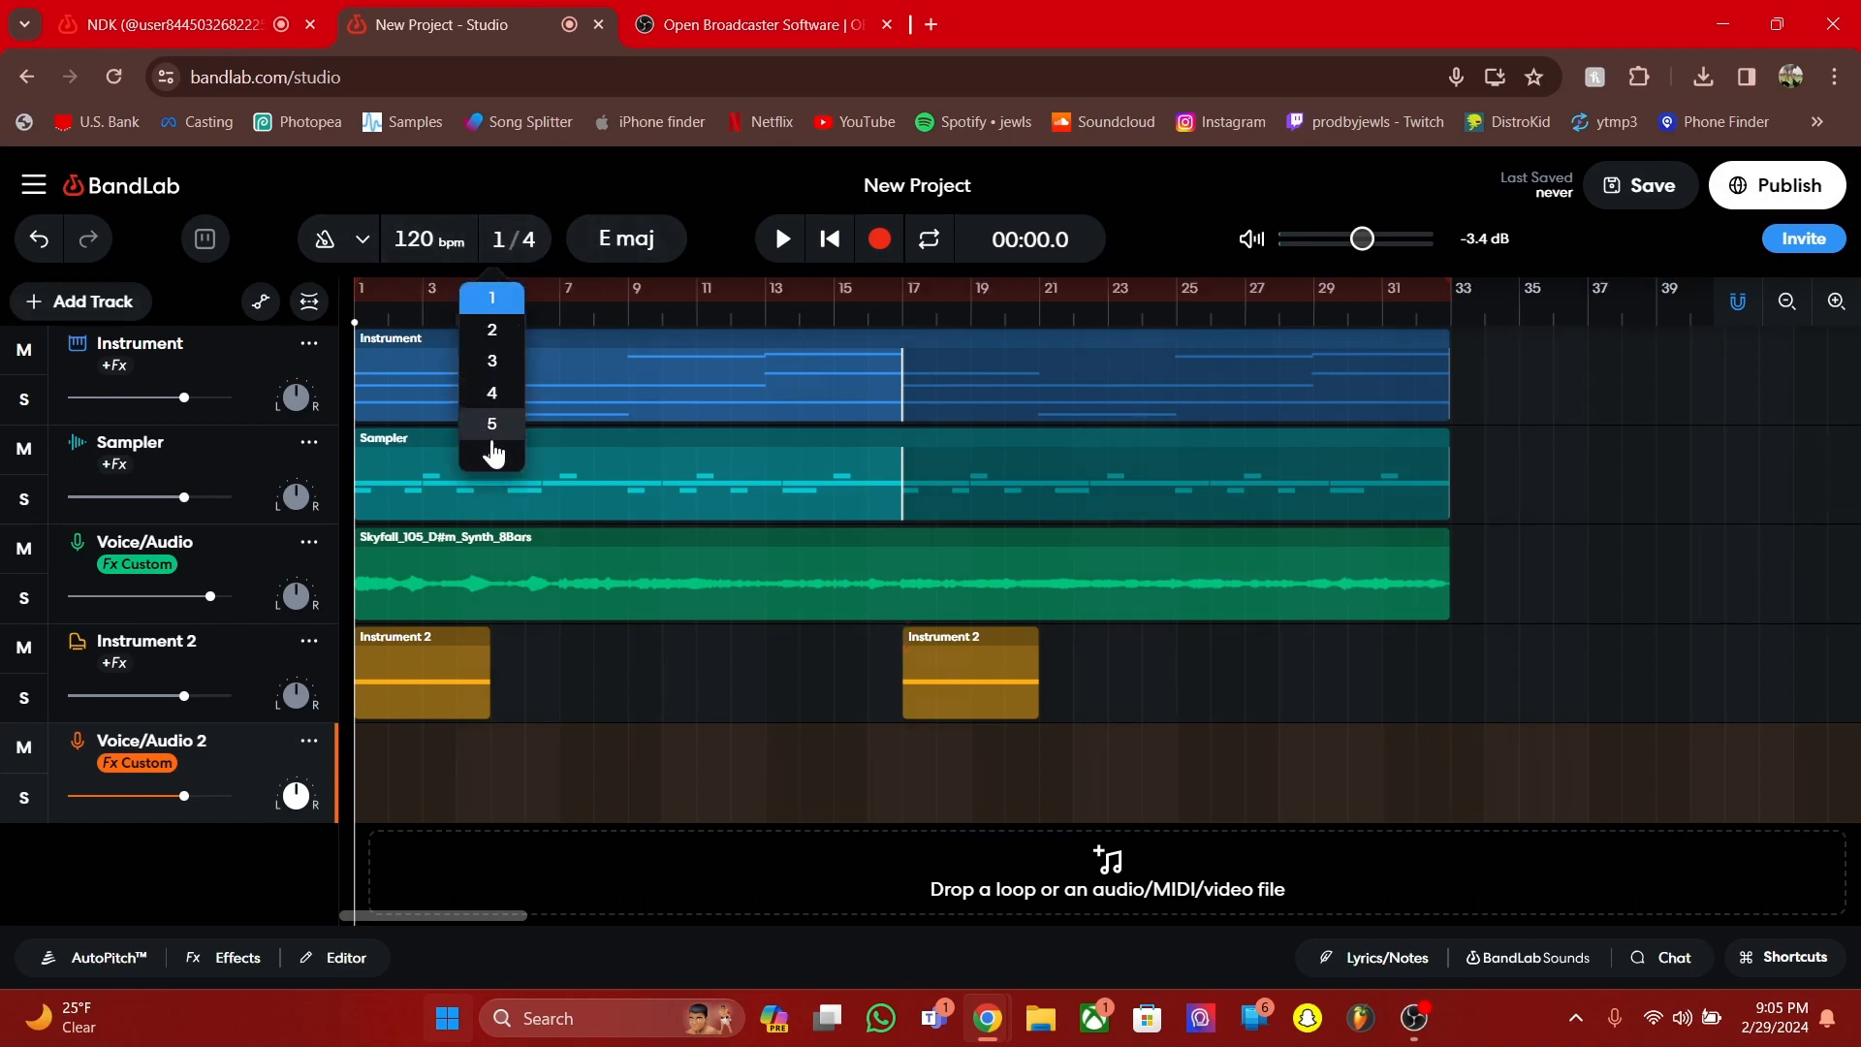
{"action": "left_click", "coordinate": [493, 438]}
{"action": "left_click", "coordinate": [524, 244]}
{"action": "left_click", "coordinate": [499, 401]}
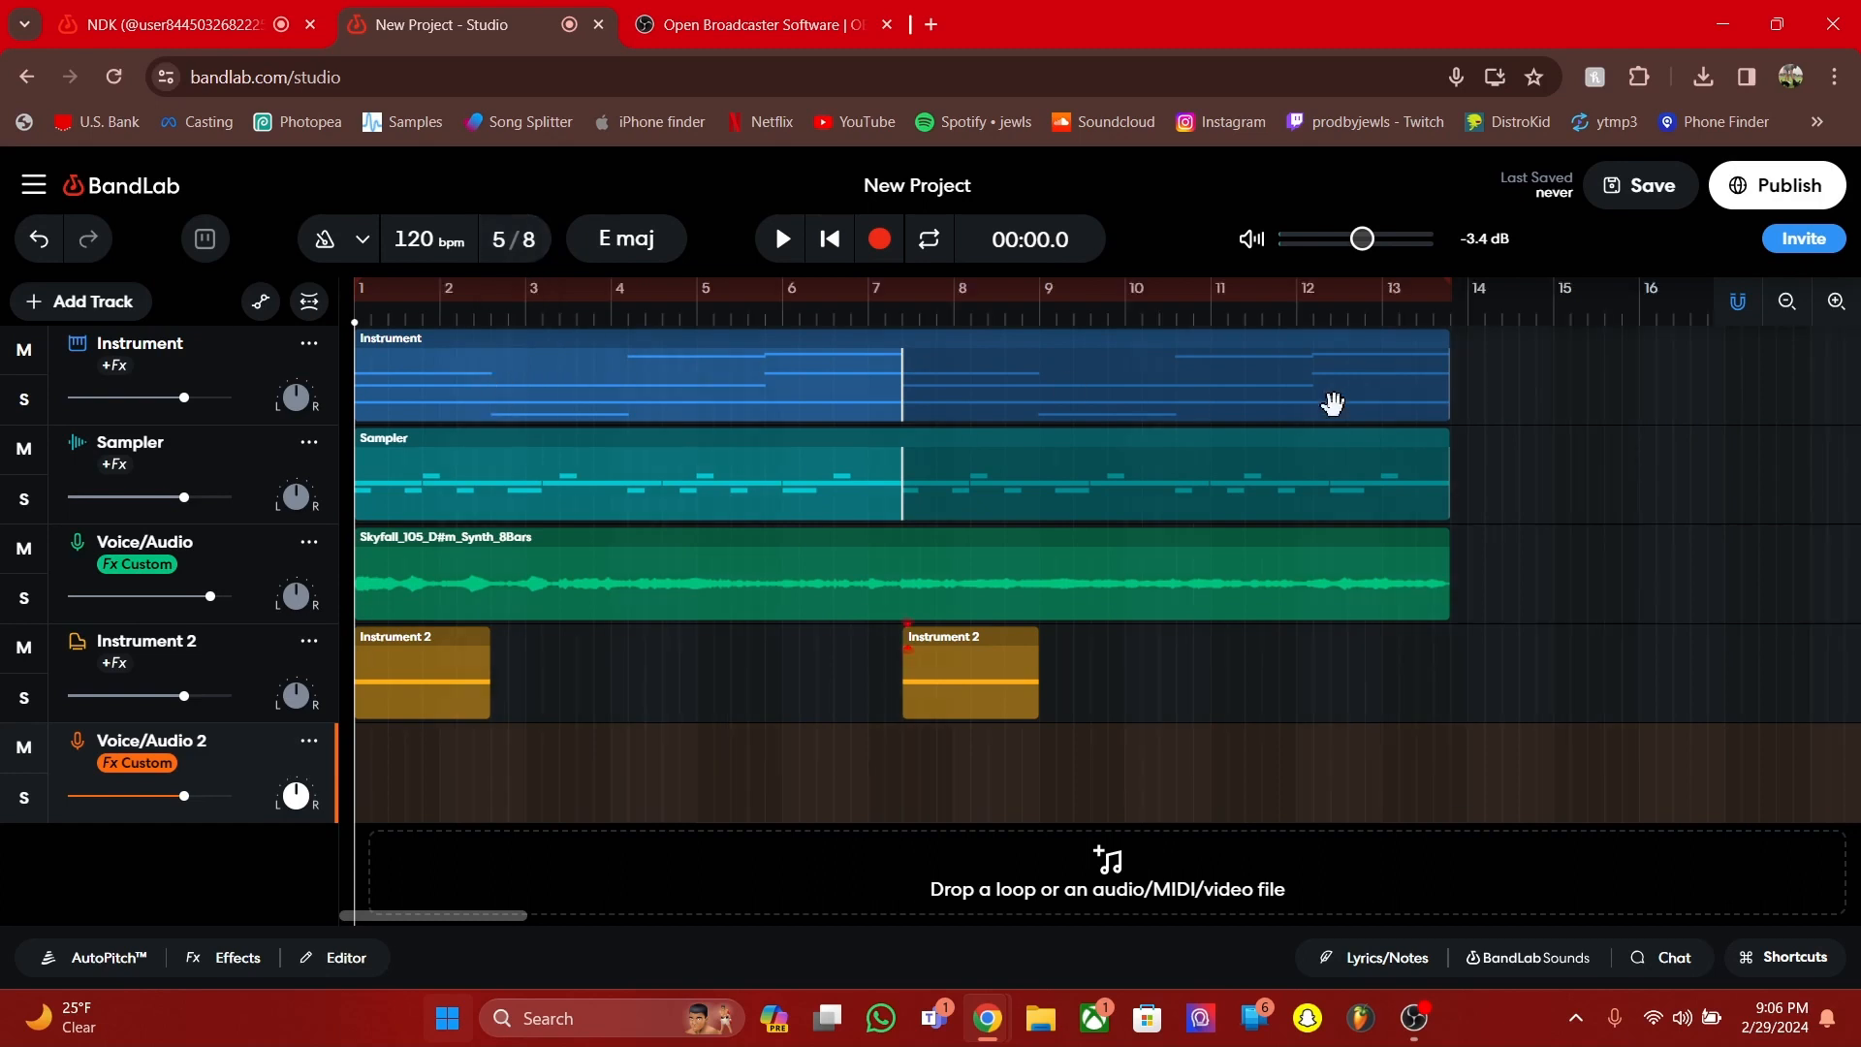
Return the project's time signature to 4/4
{"action": "left_click", "coordinate": [495, 242]}
{"action": "left_click", "coordinate": [500, 403]}
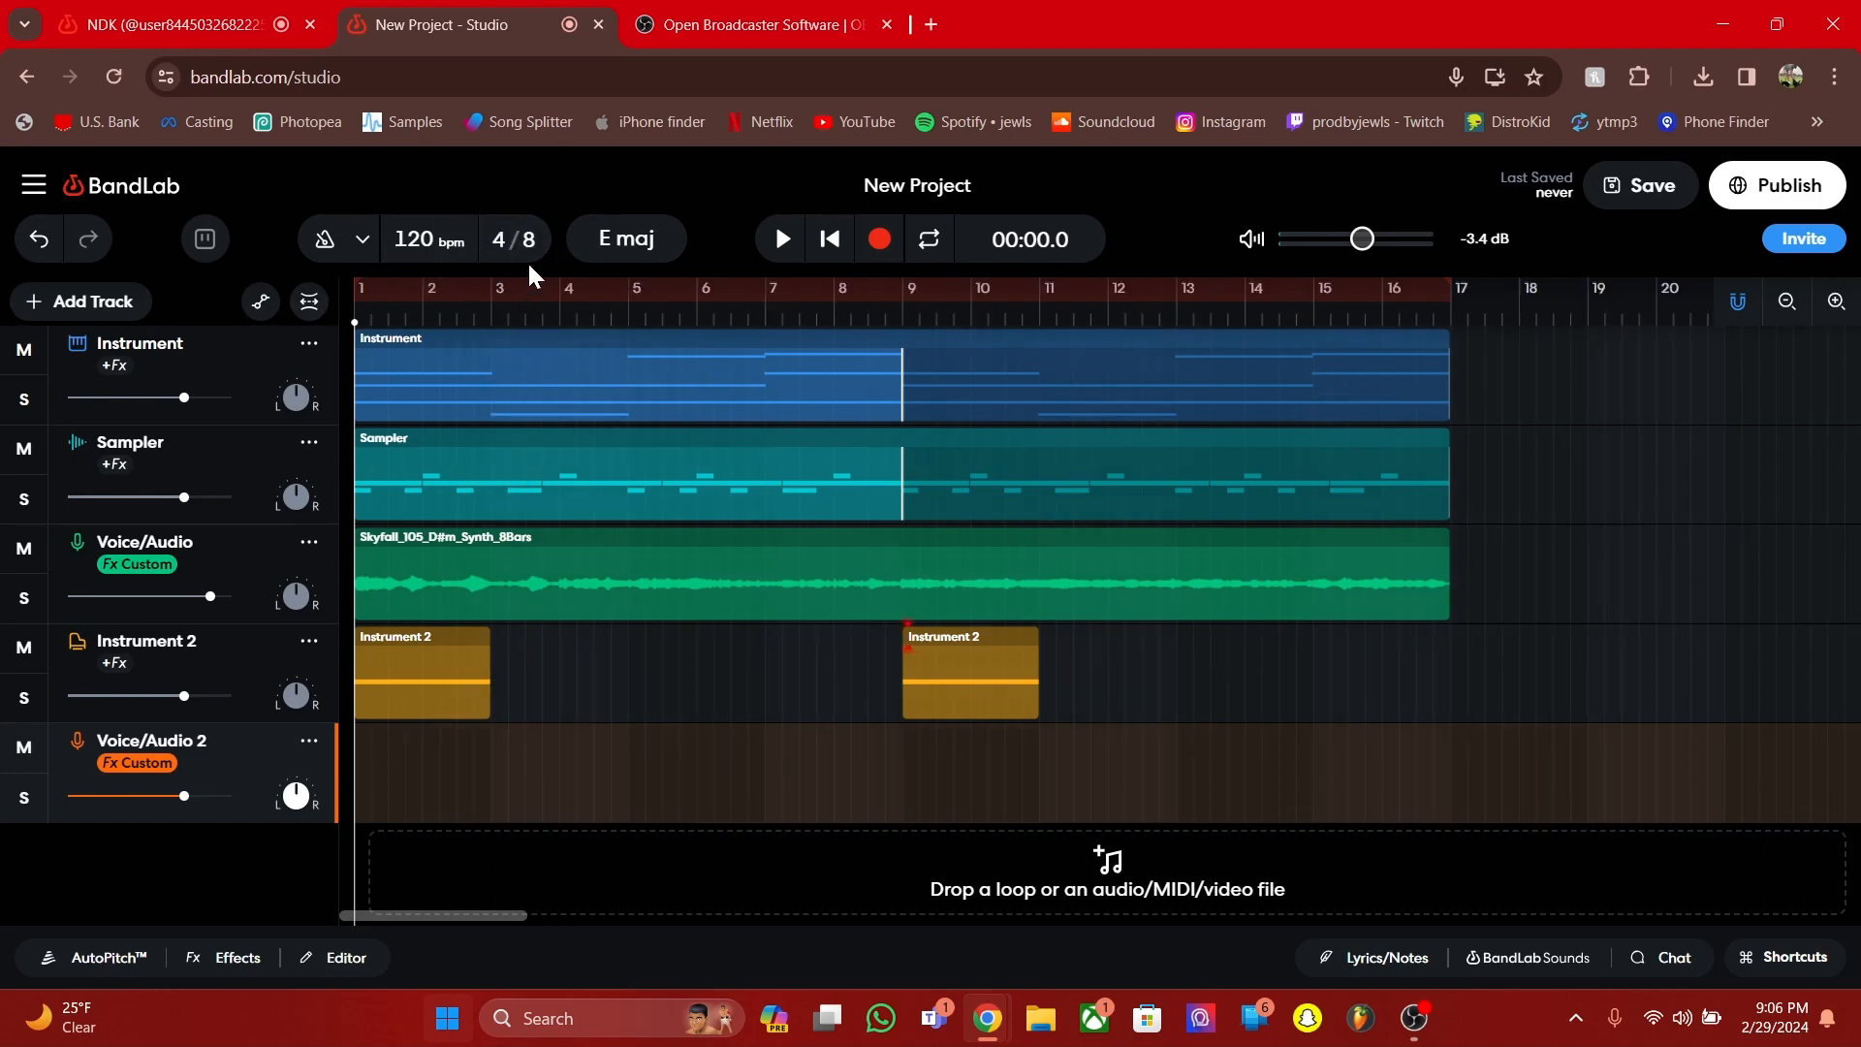
{"action": "left_click", "coordinate": [527, 244]}
{"action": "left_click", "coordinate": [502, 388]}
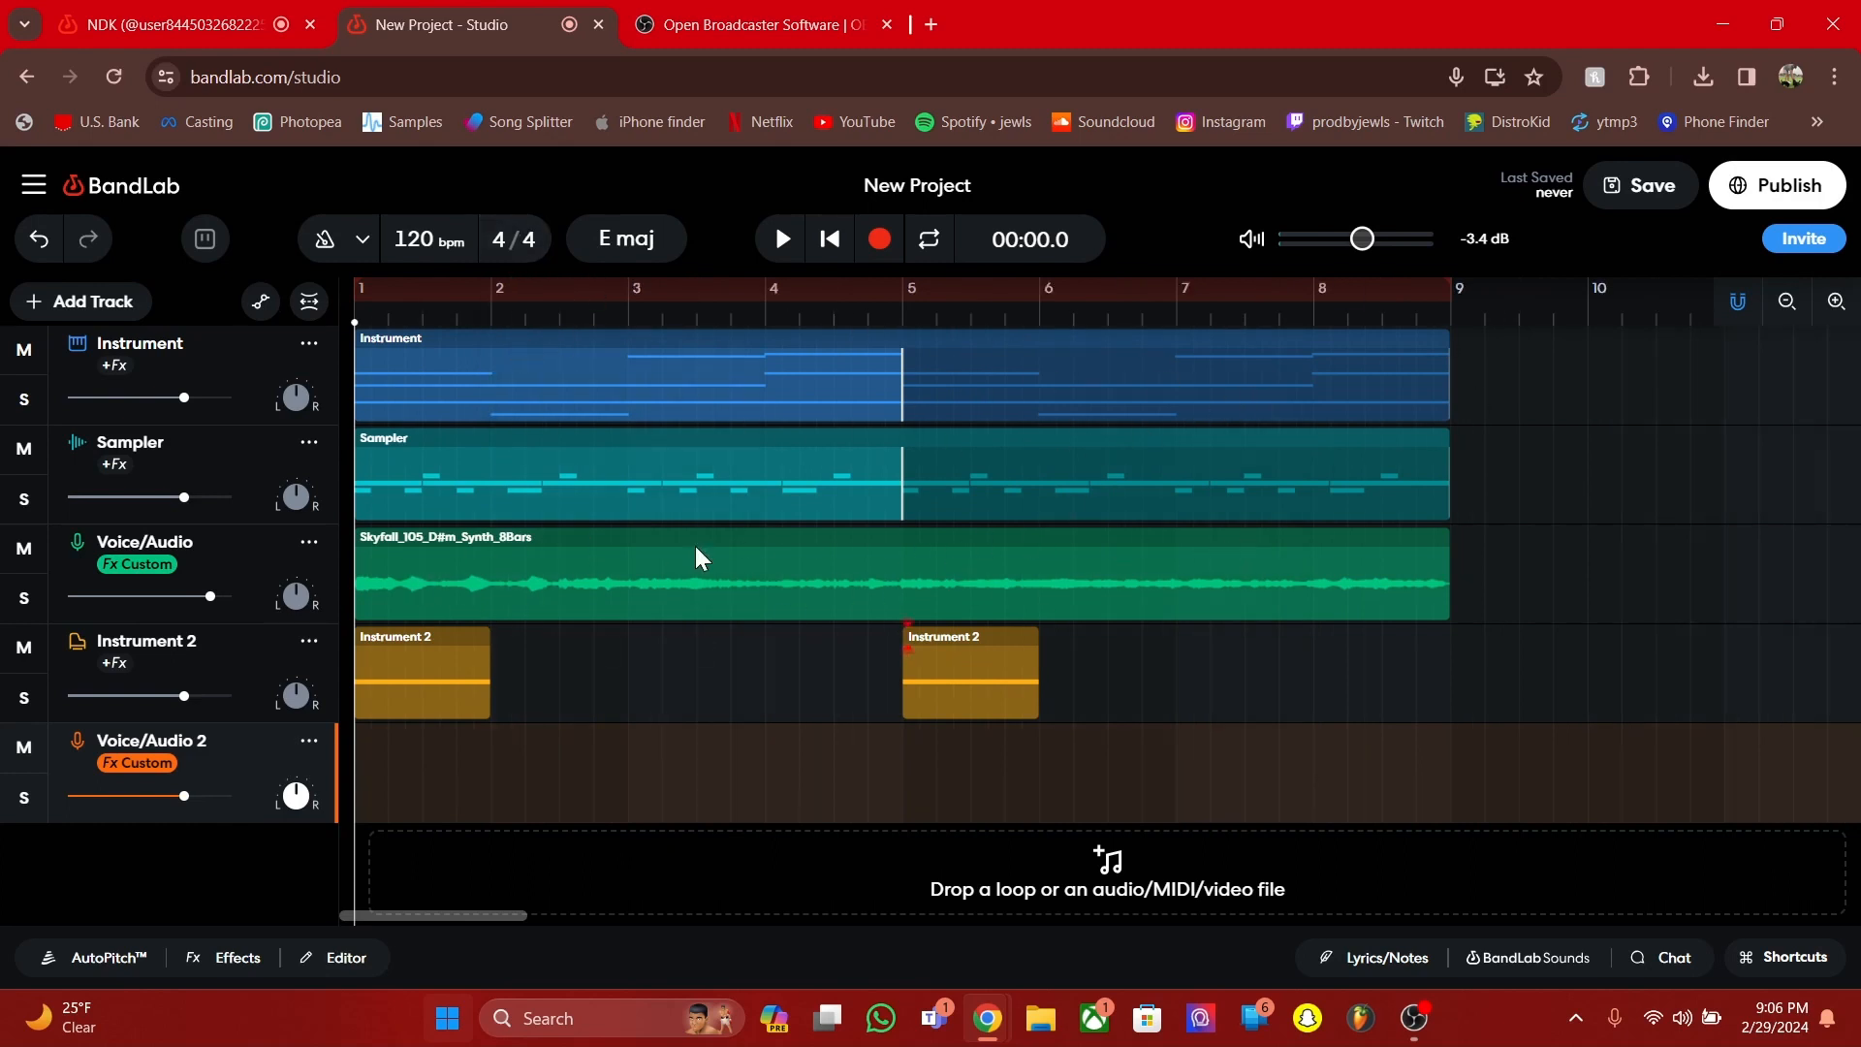
Shorten the Skyfall_105_D#m_Synth_8Bars region to end at bar 4 and set the time signature to 3/4
{"action": "left_click", "coordinate": [1256, 546]}
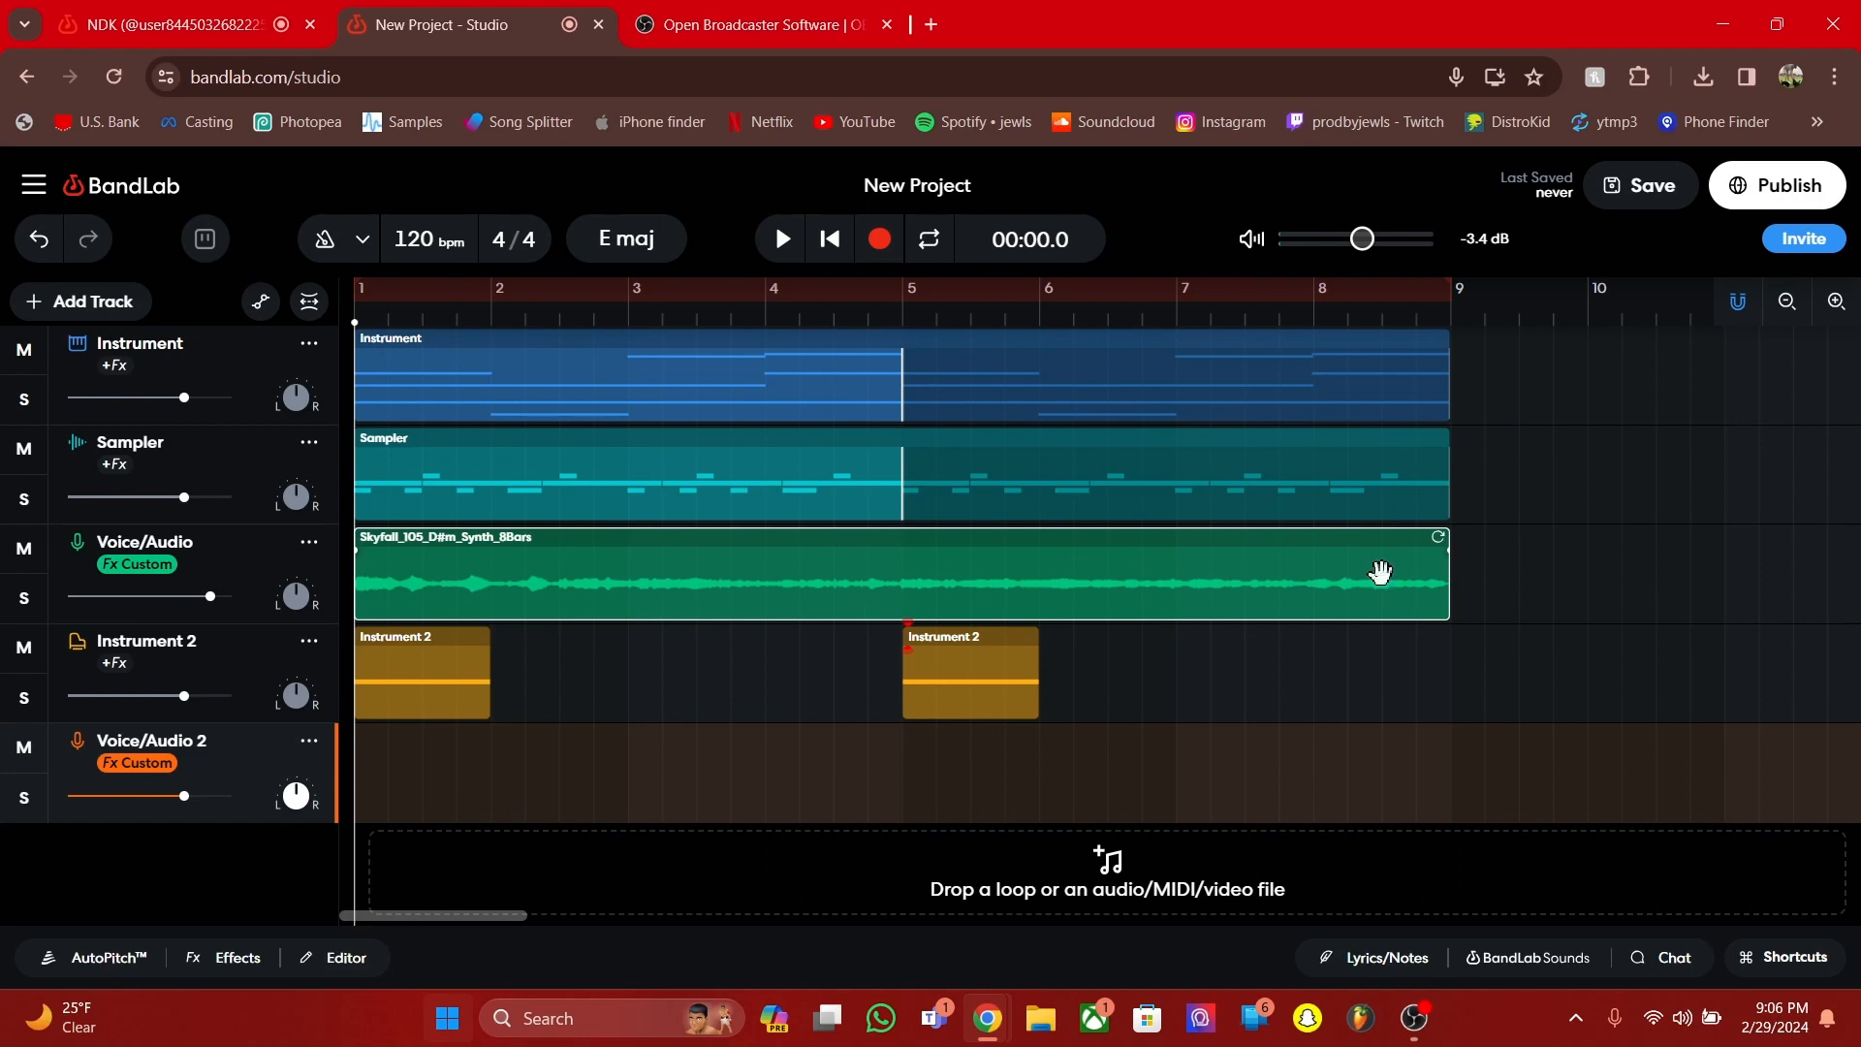
{"action": "left_click_drag", "start_coordinate": [1444, 547], "coordinate": [761, 605]}
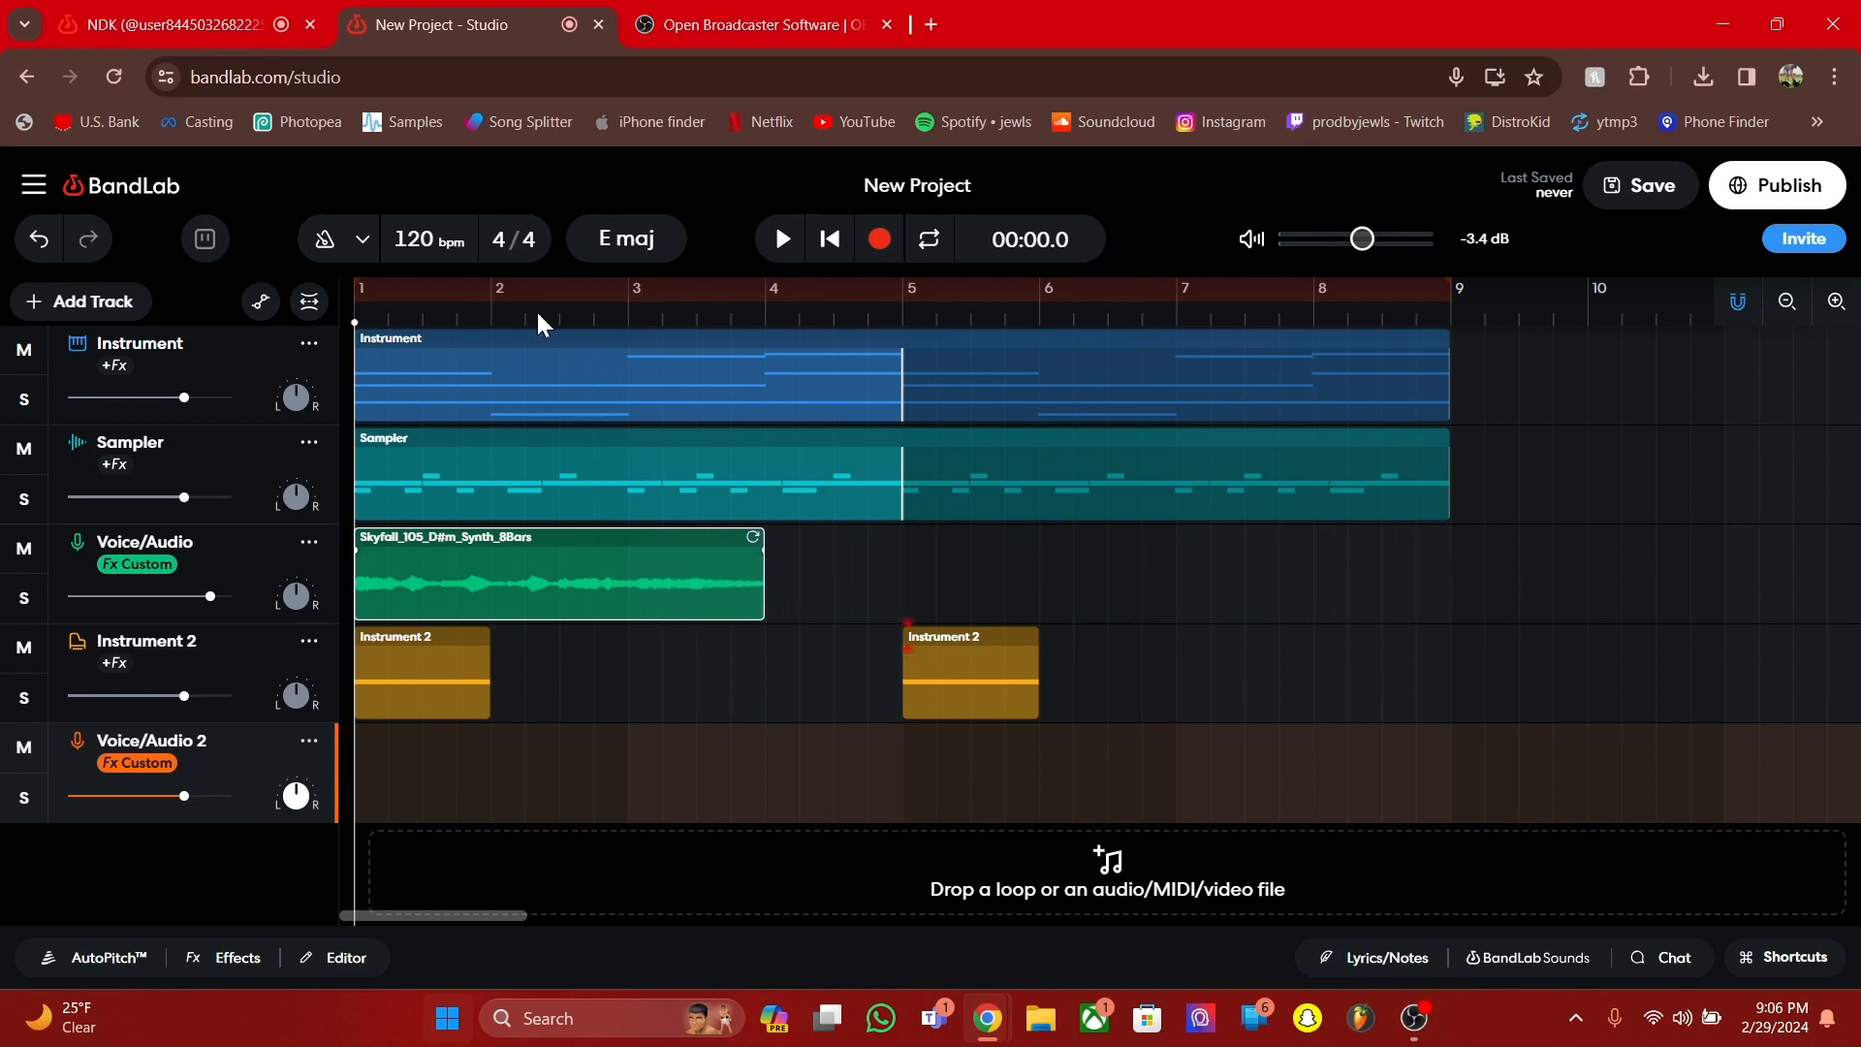
{"action": "left_click", "coordinate": [500, 238]}
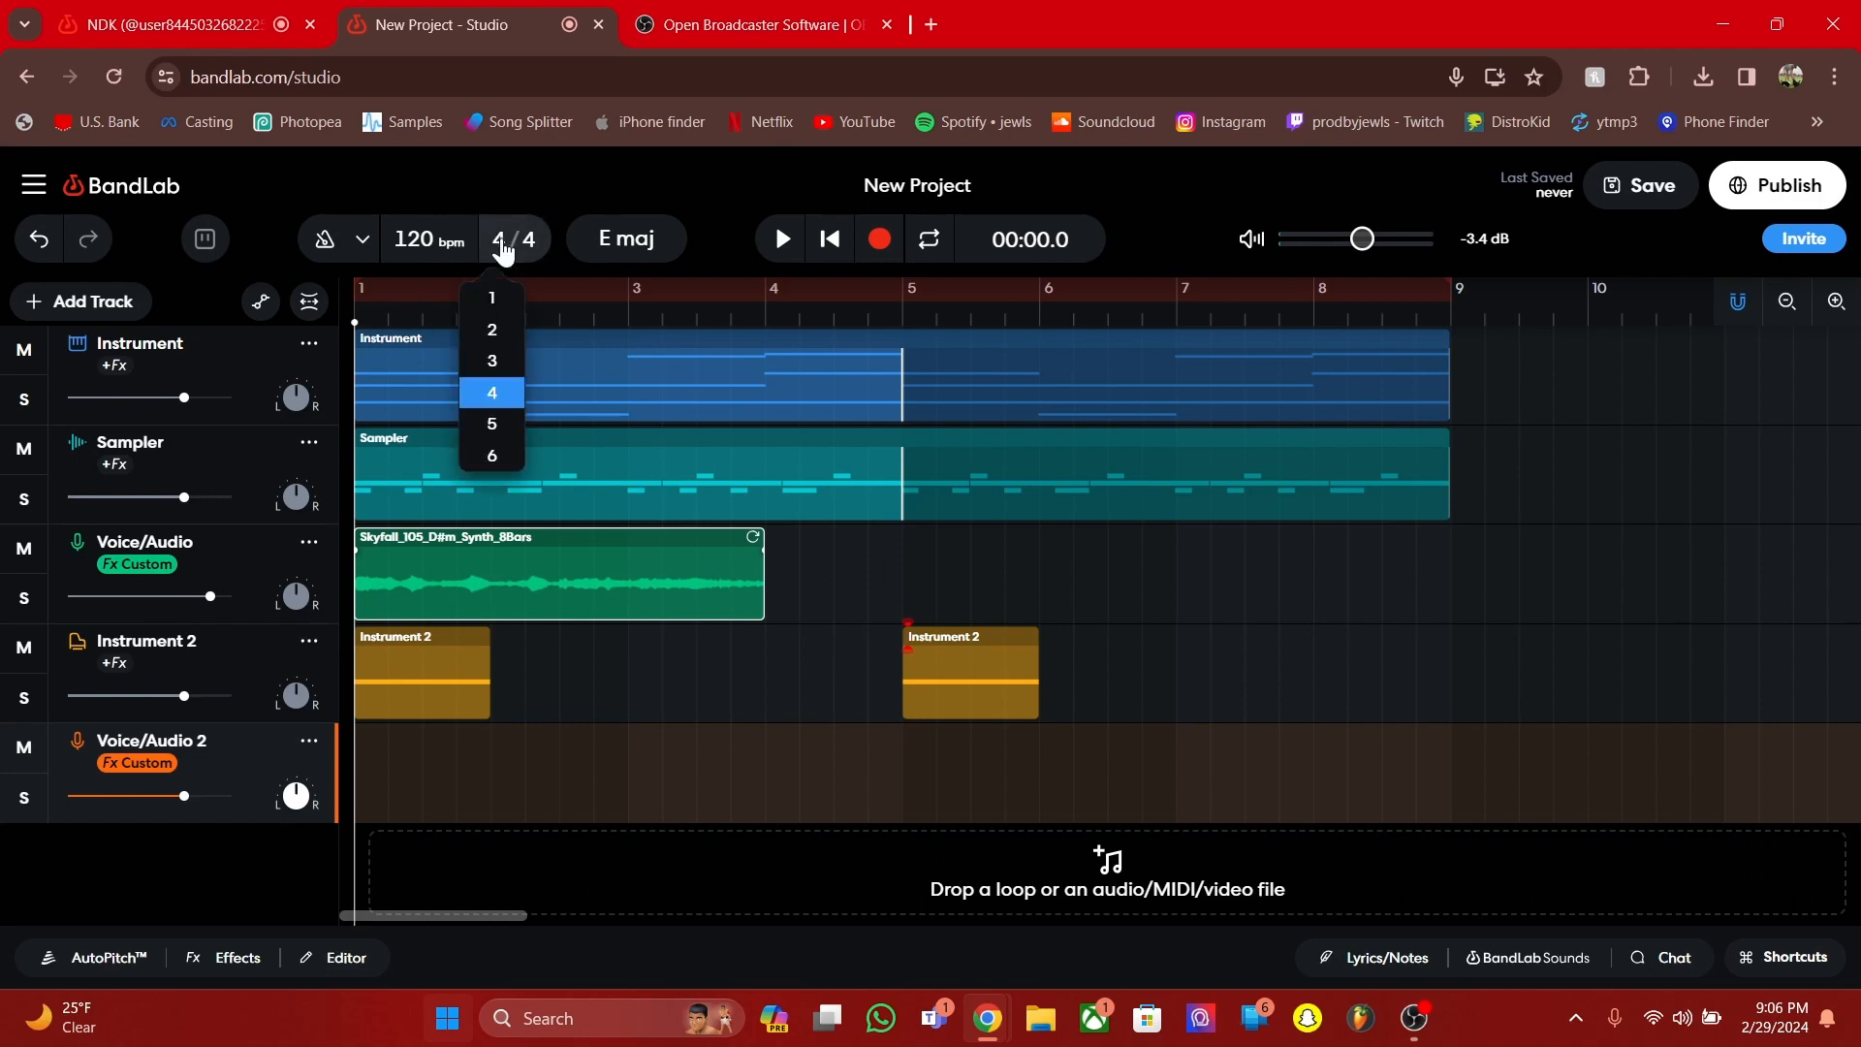
{"action": "left_click", "coordinate": [498, 361]}
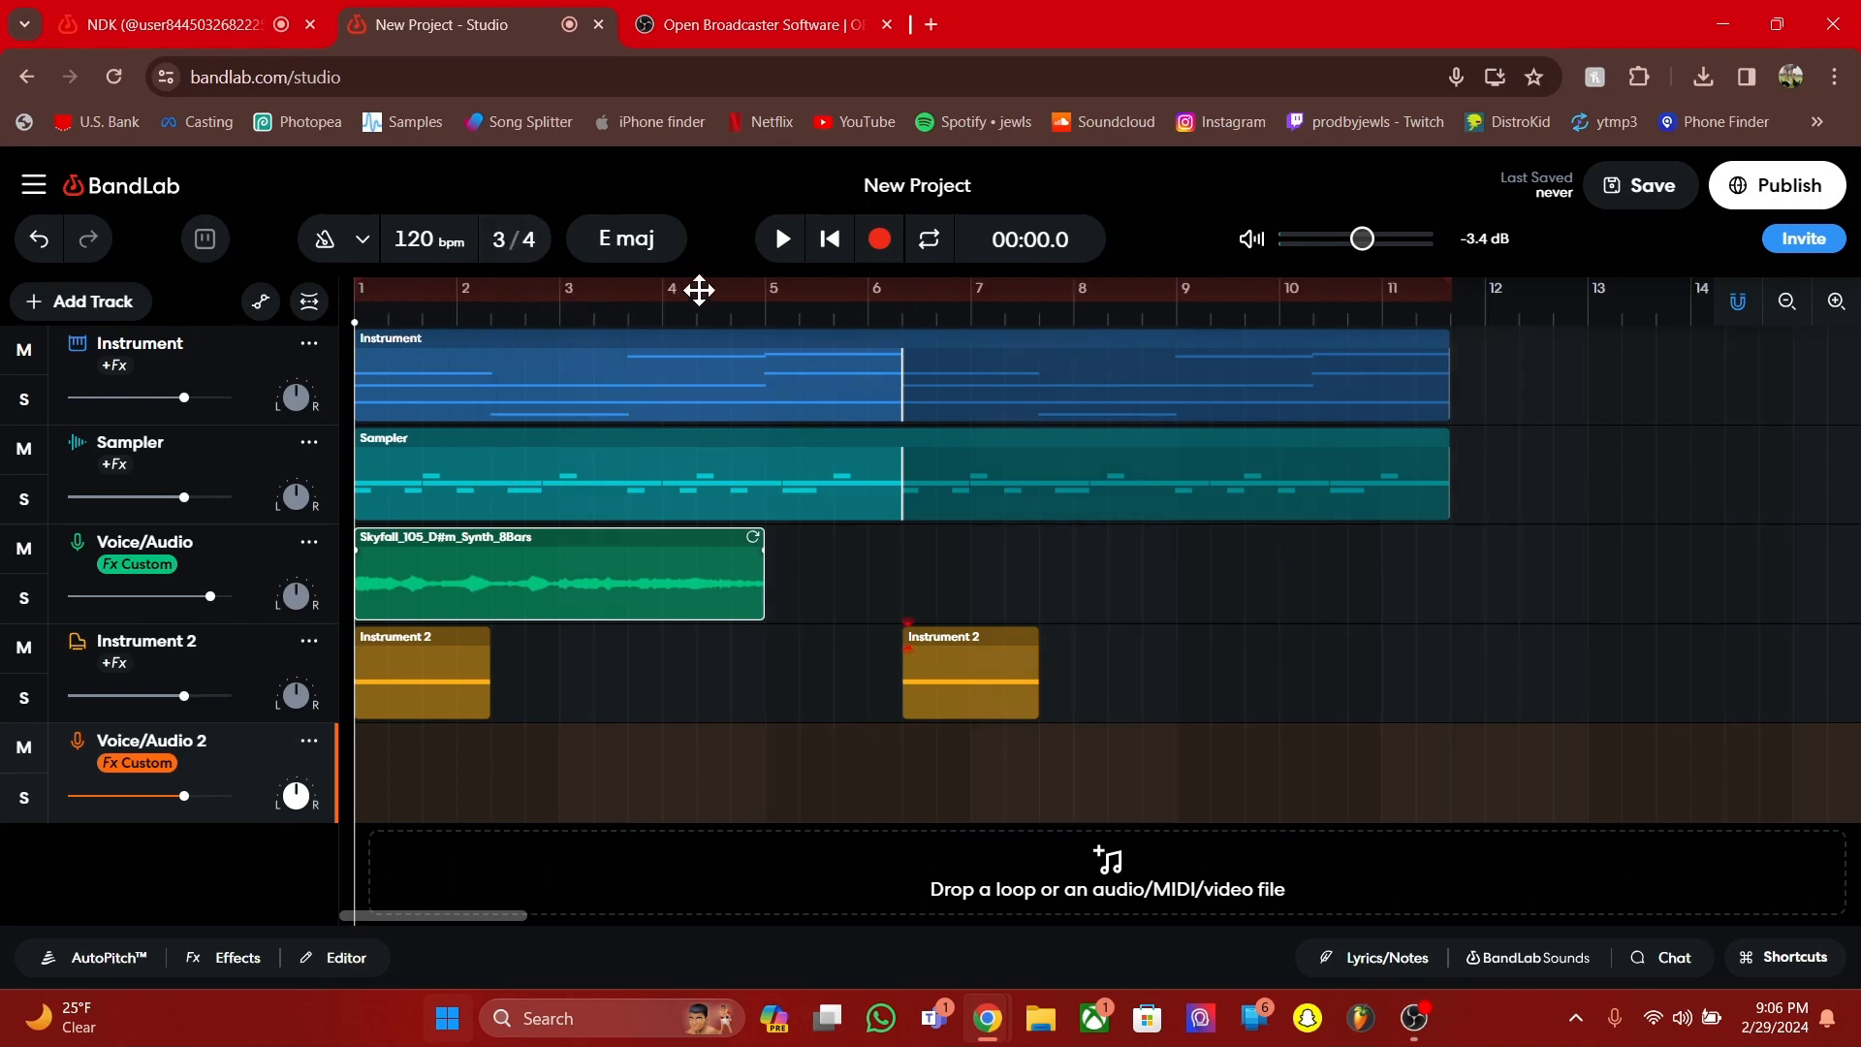
{"action": "left_click_drag", "start_coordinate": [732, 387], "coordinate": [519, 369]}
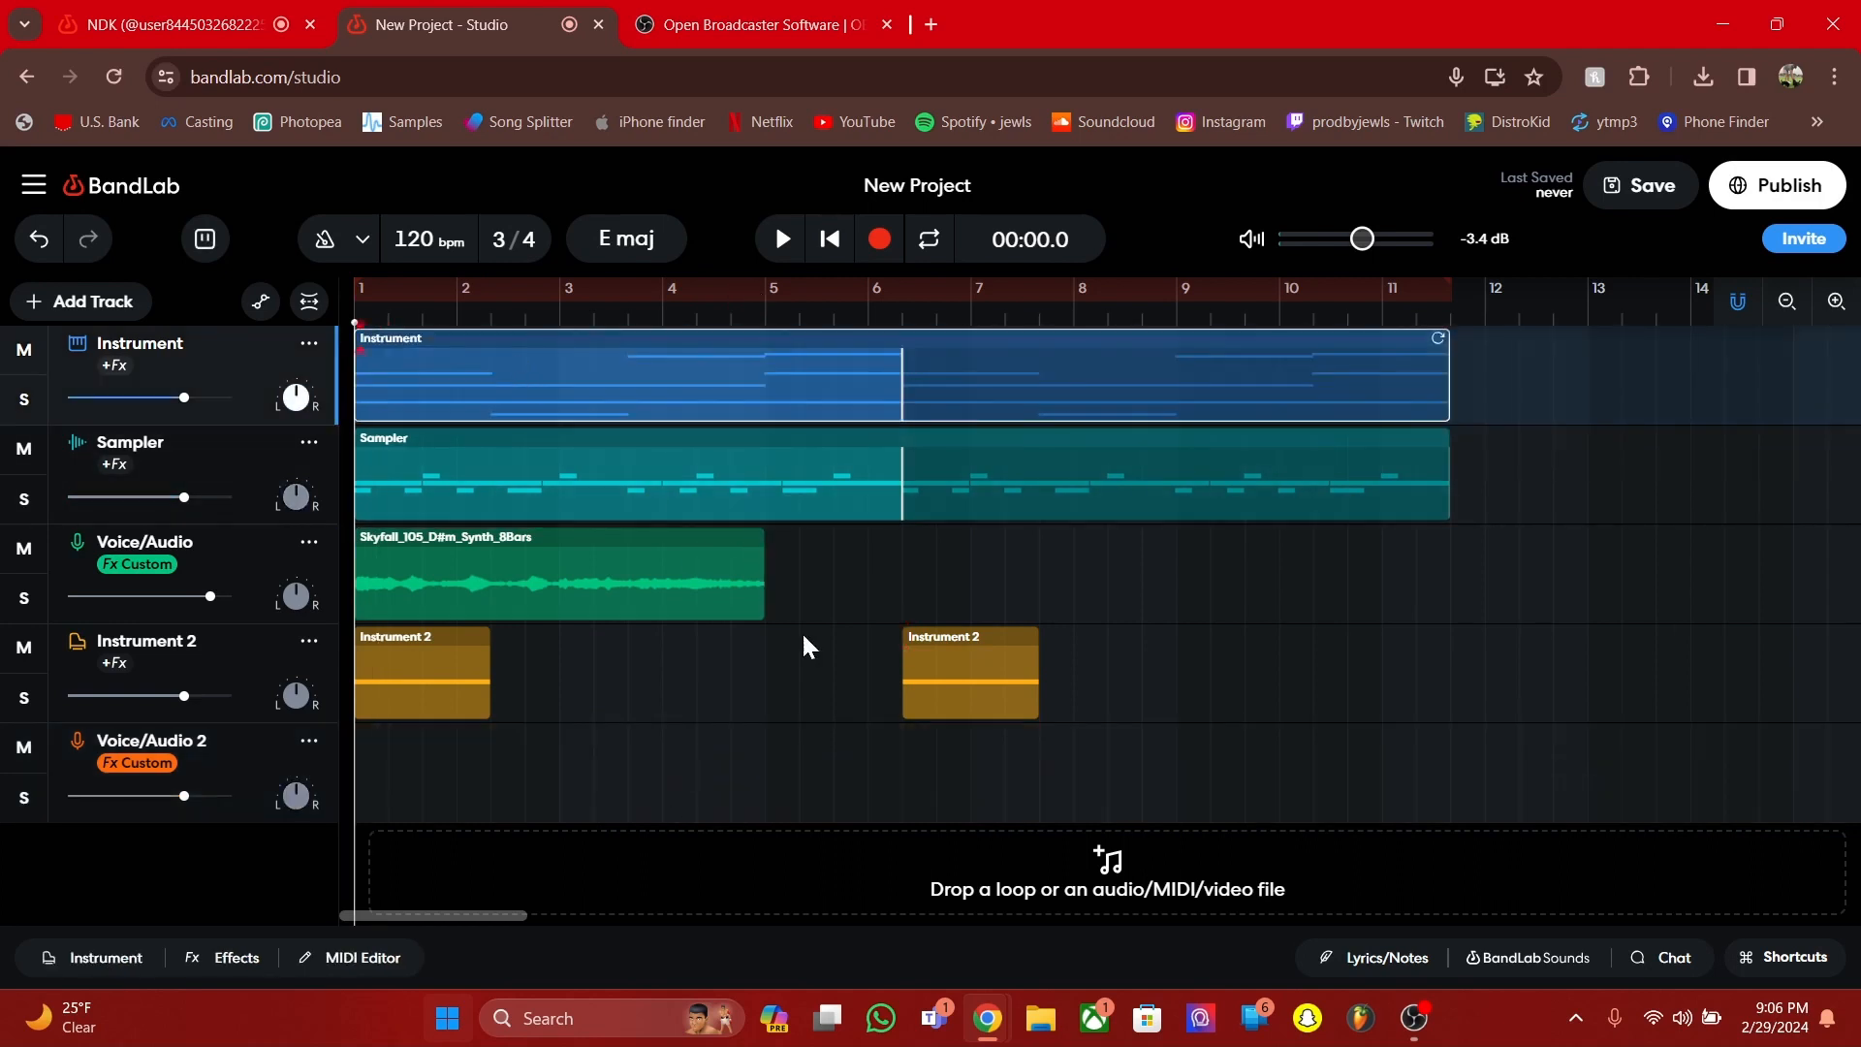
{"action": "left_click", "coordinate": [802, 566]}
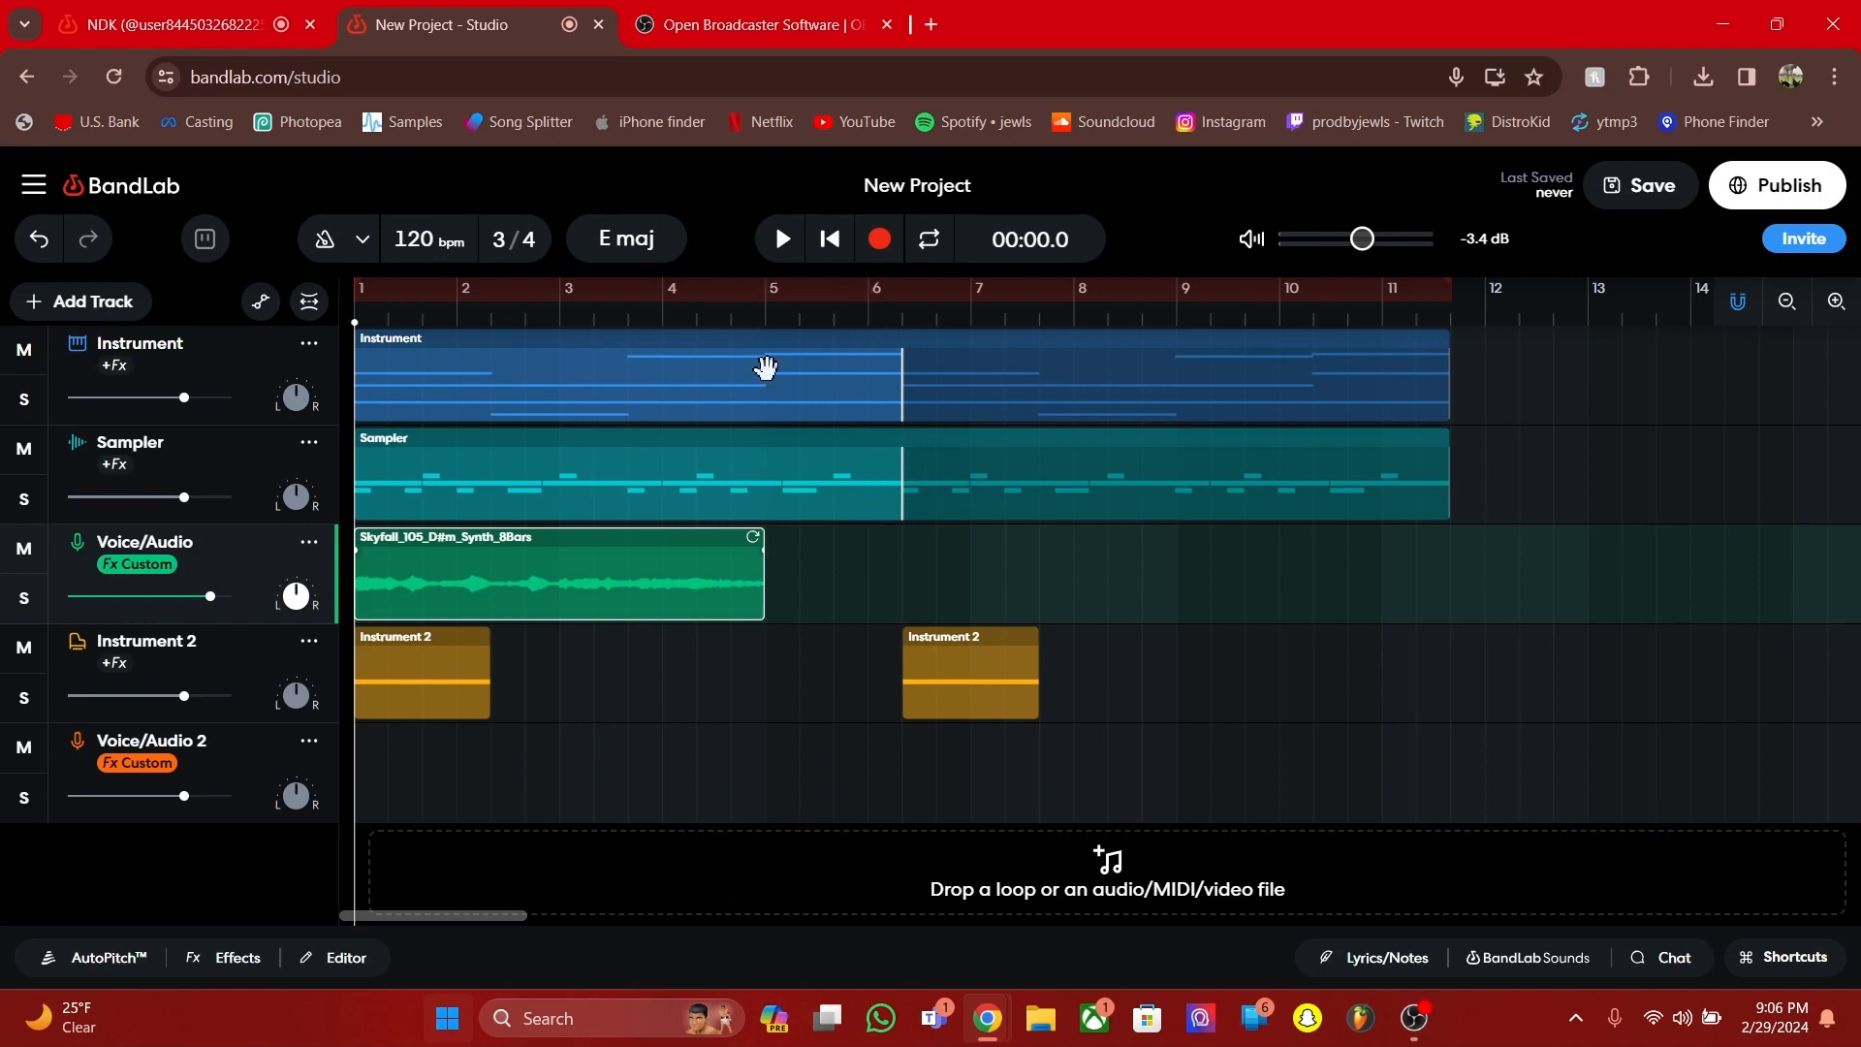
Set the time signature back to 4/4 and extend the Skyfall_105_D#m_Synth_8Bars region to end at bar 9
{"action": "left_click", "coordinate": [499, 239]}
{"action": "left_click", "coordinate": [500, 397]}
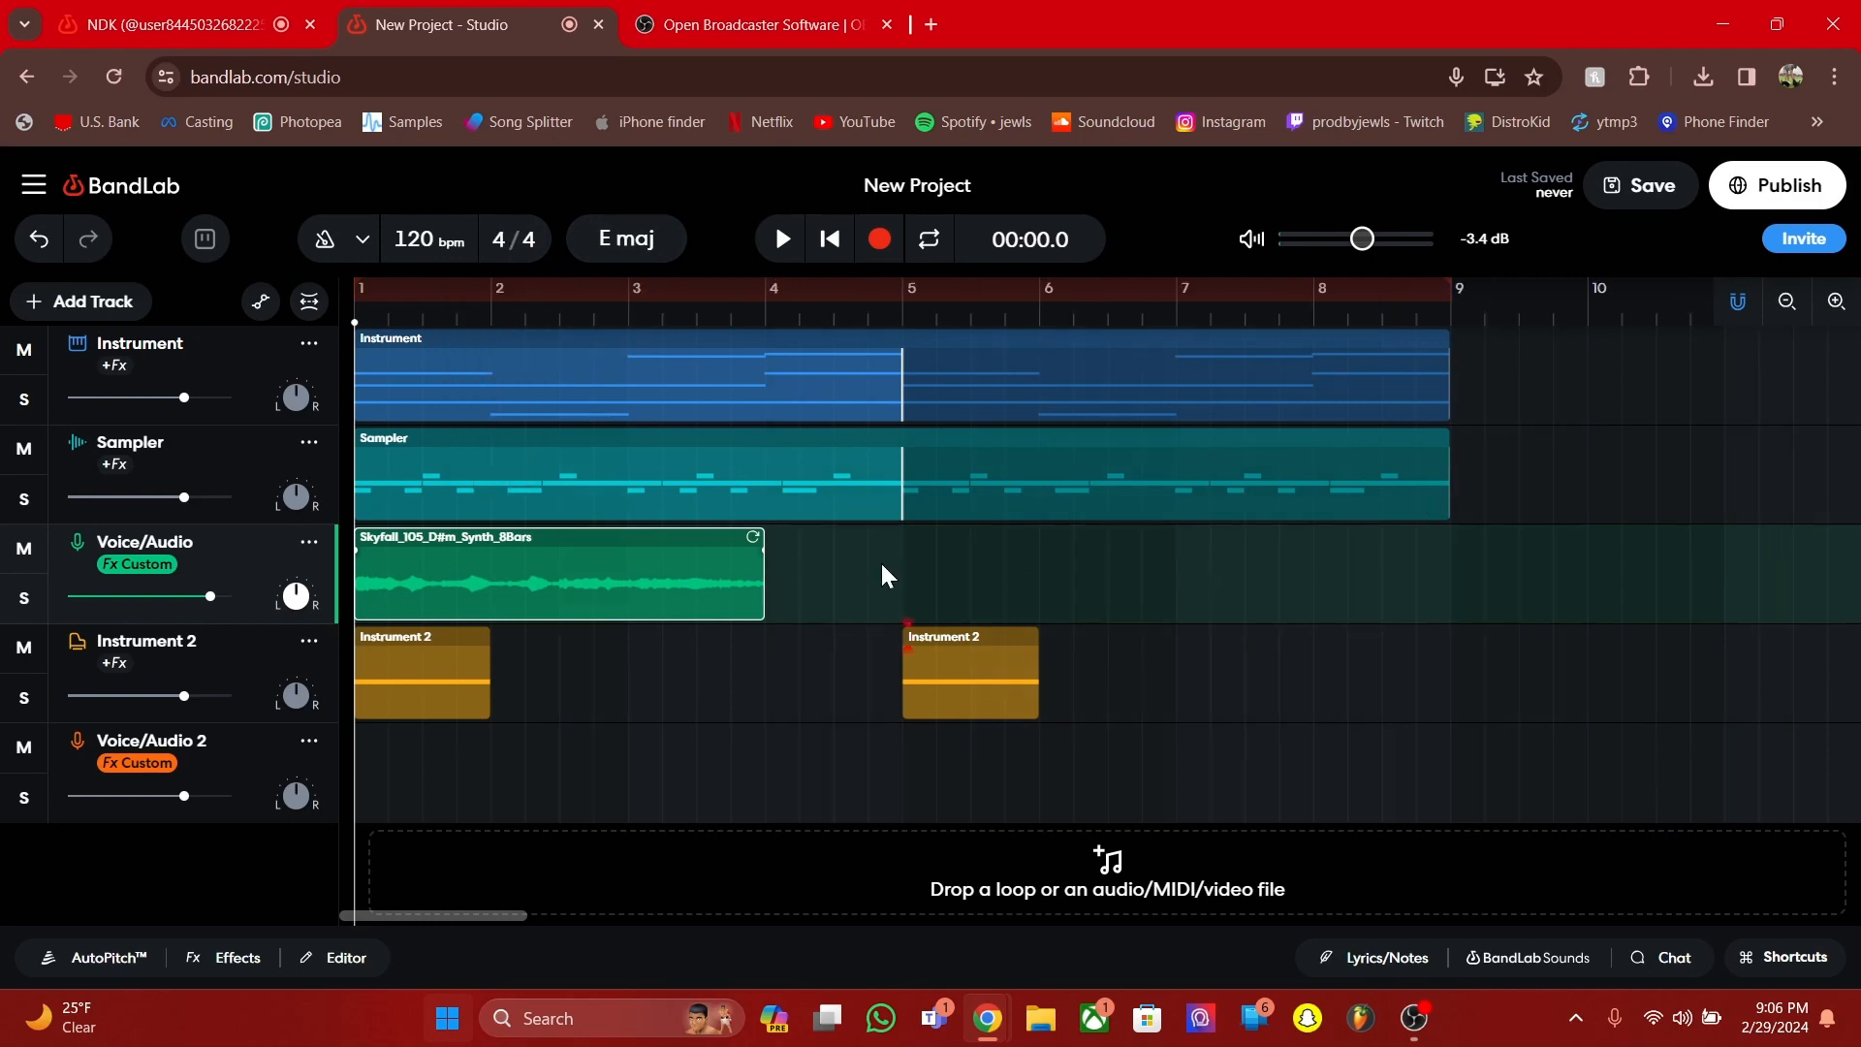
{"action": "mouse_move", "coordinate": [763, 572]}
{"action": "left_mouse_down"}
{"action": "mouse_move", "coordinate": [1628, 606]}
{"action": "mouse_move", "coordinate": [1417, 607]}
{"action": "mouse_move", "coordinate": [1448, 607]}
{"action": "left_mouse_up"}
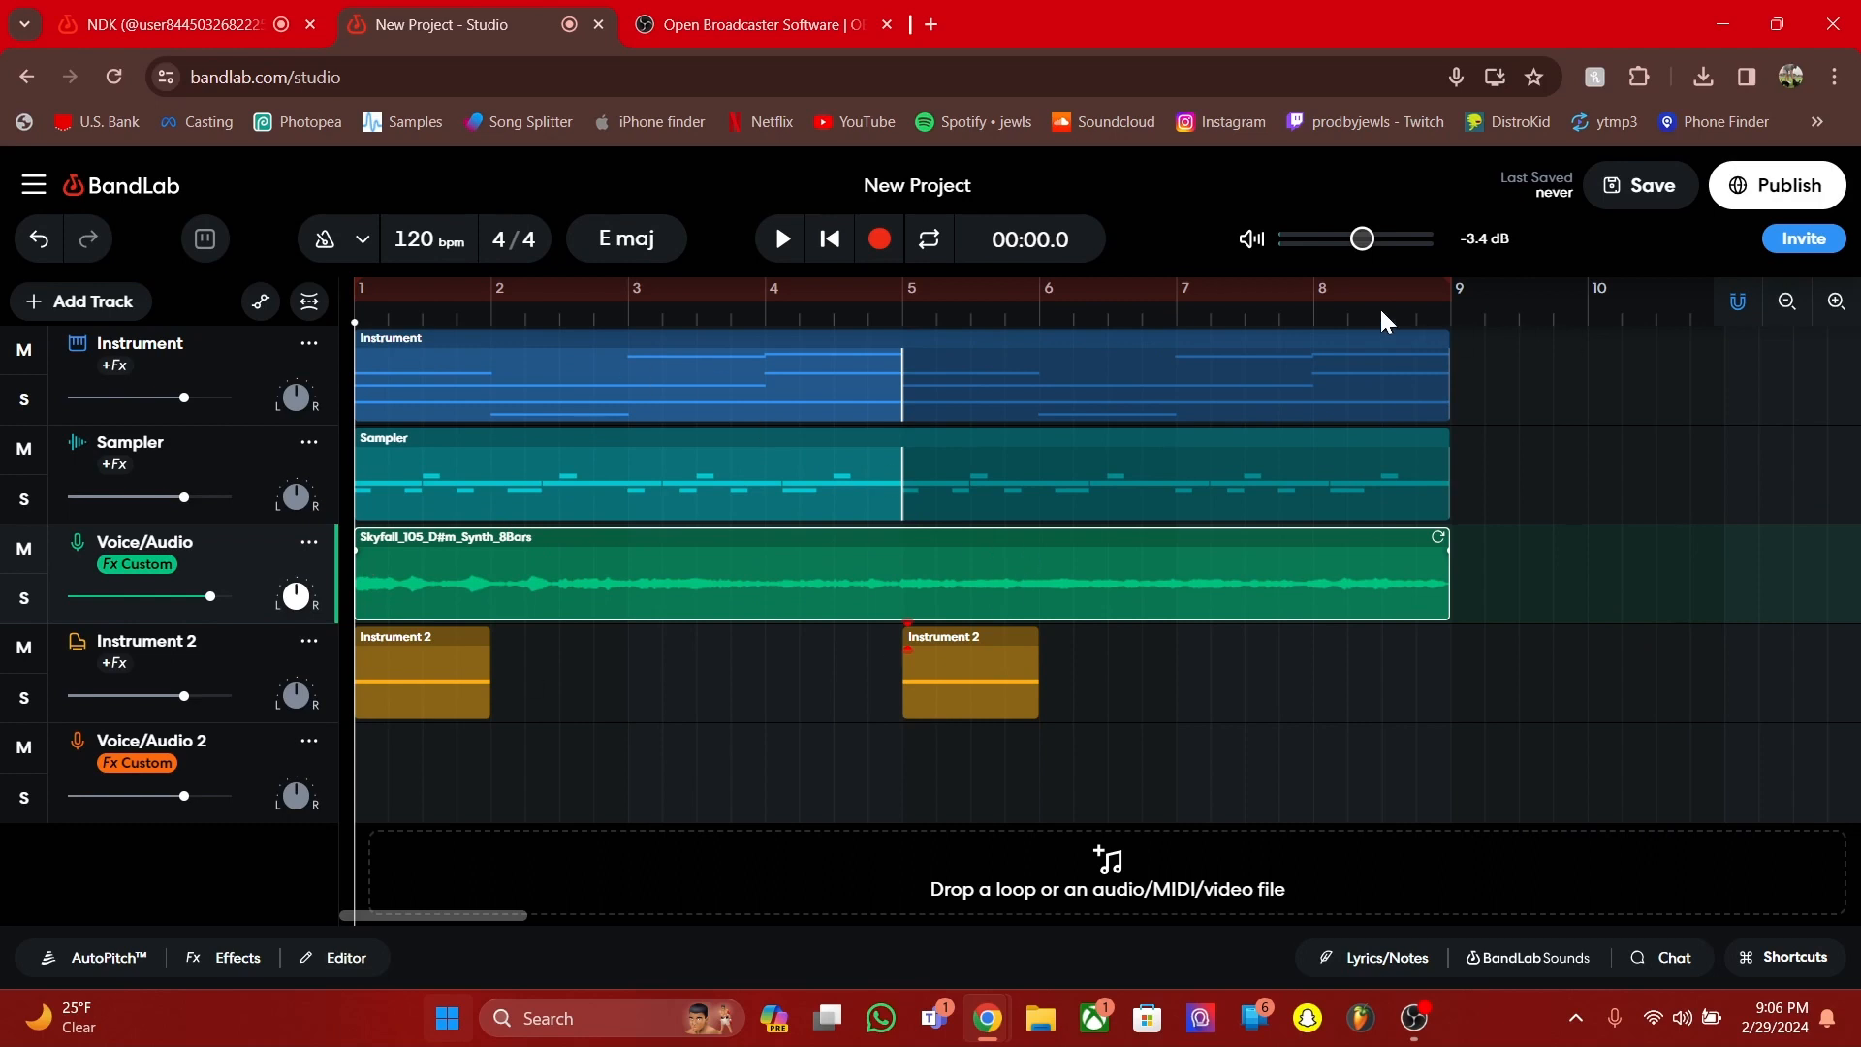
Turn the playback cycle on and off and return the playhead to the start
{"action": "left_click", "coordinate": [928, 239]}
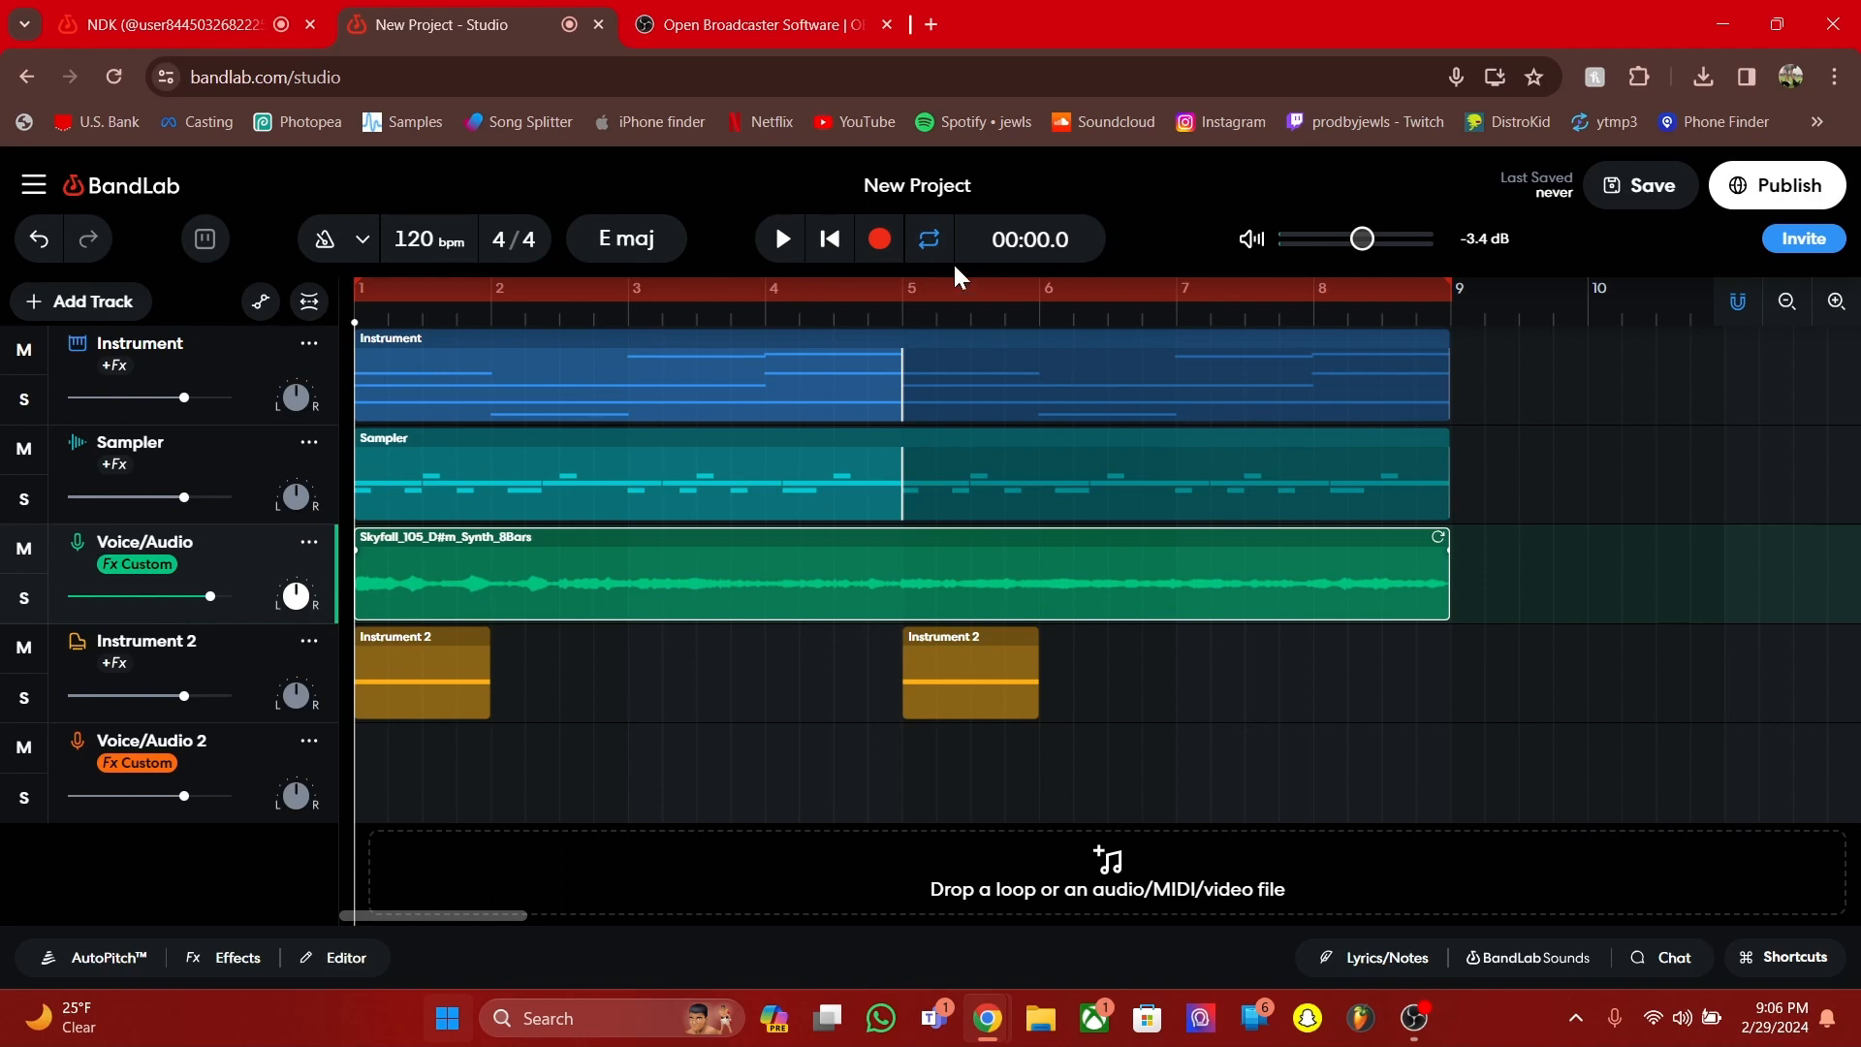
{"action": "left_click", "coordinate": [929, 239]}
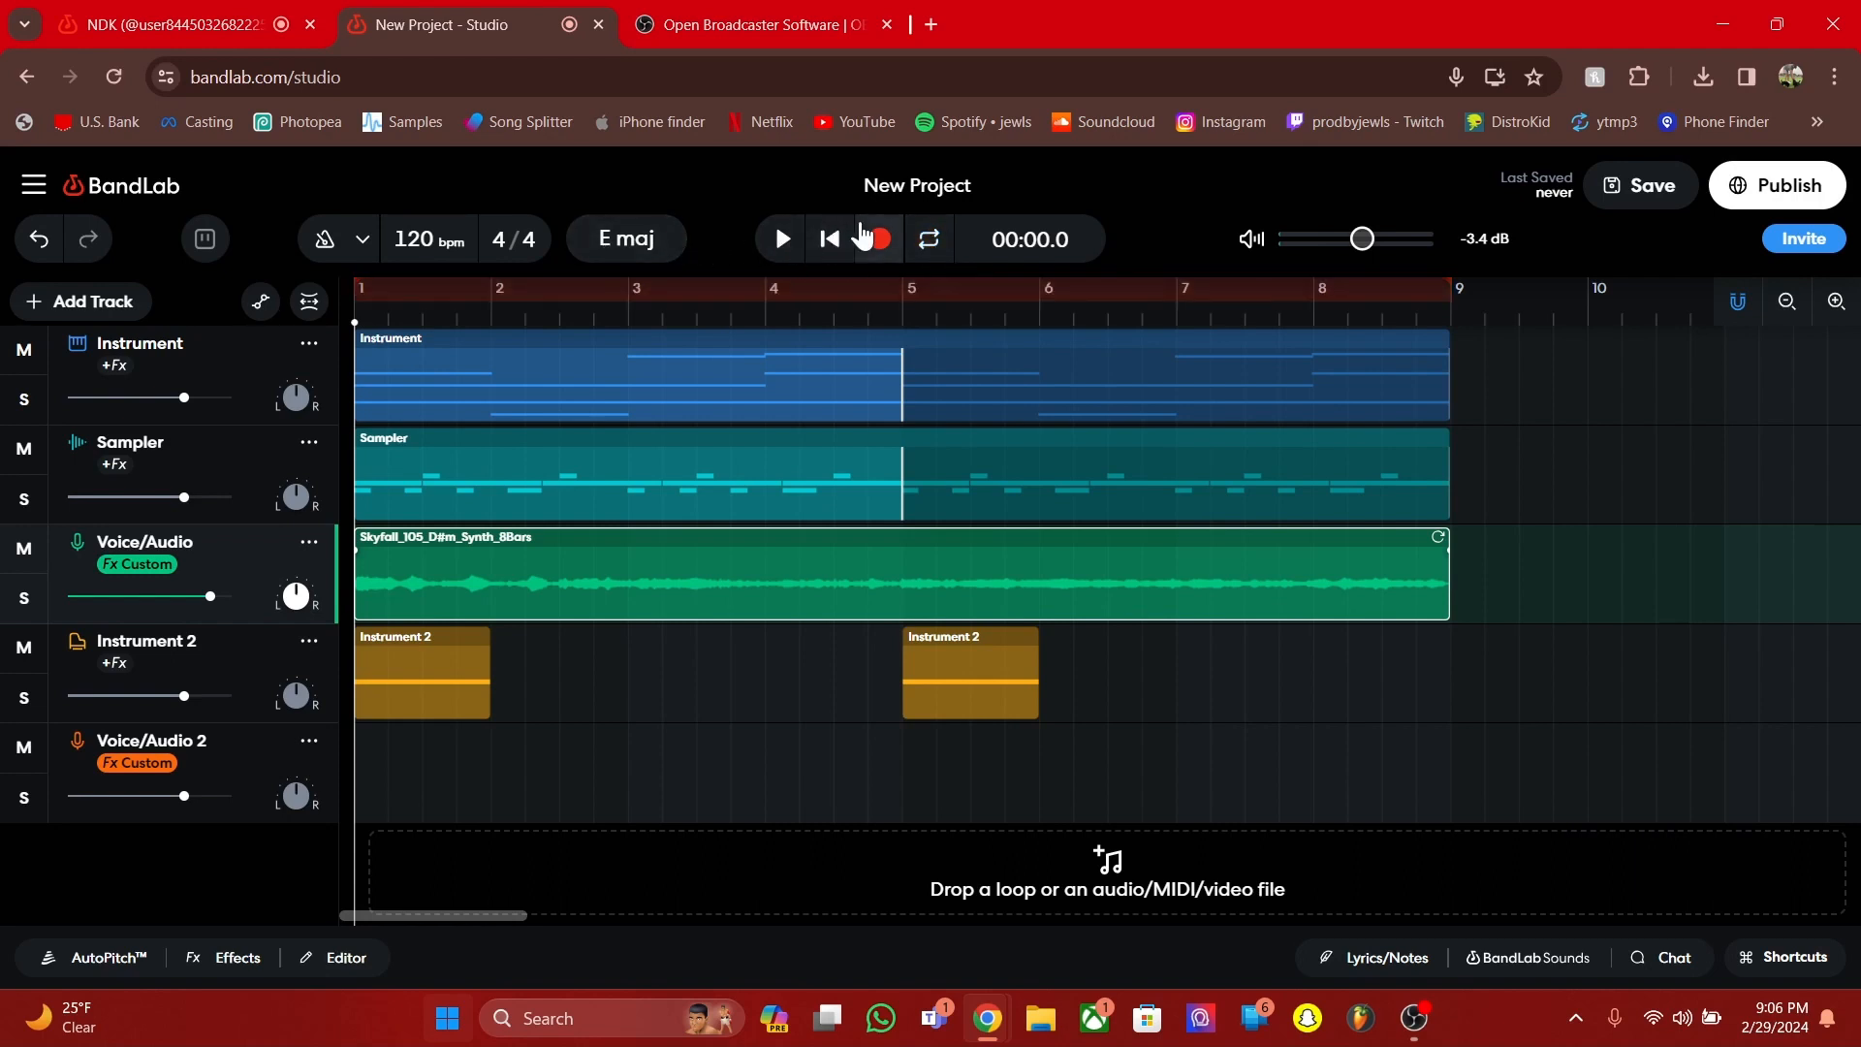
{"action": "left_click", "coordinate": [796, 292]}
{"action": "left_click", "coordinate": [830, 240]}
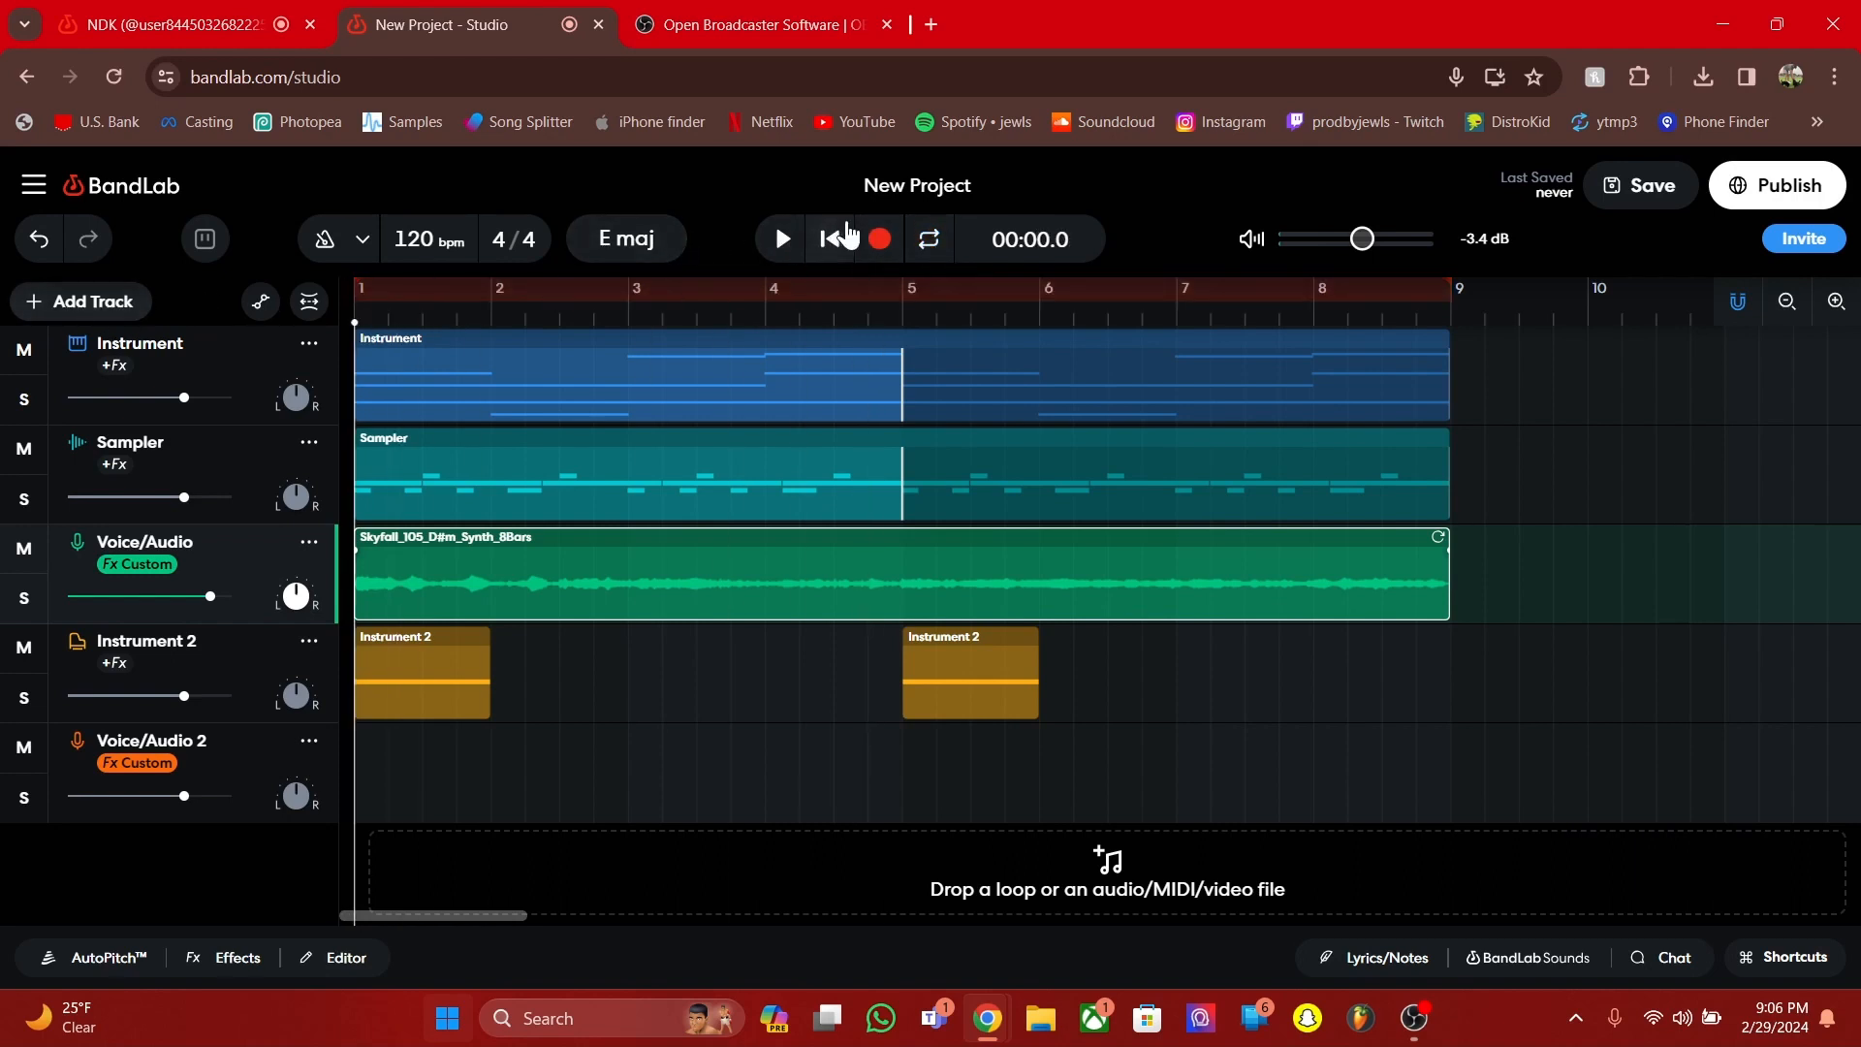
Shift the cycle region later along the timeline, then move it back to bar 1 and rewind the playhead
{"action": "left_click_drag", "start_coordinate": [776, 291], "coordinate": [1101, 291]}
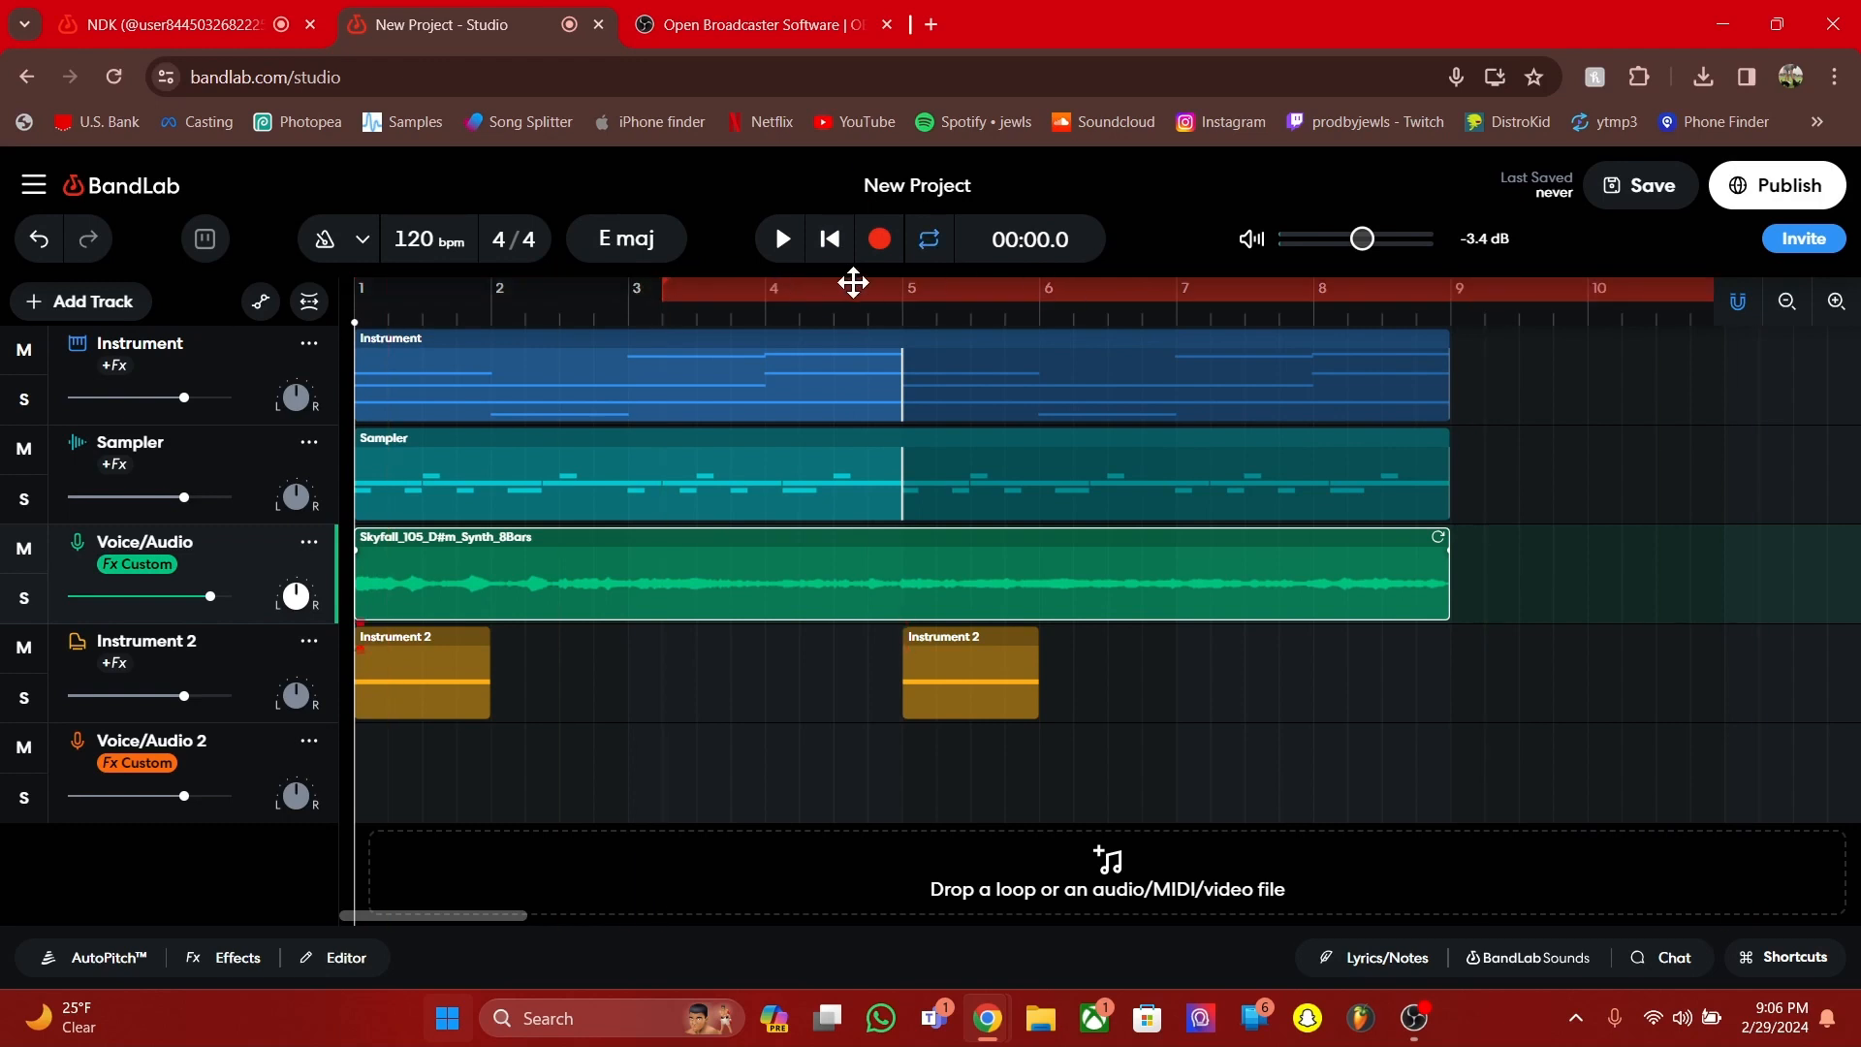
{"action": "left_click", "coordinate": [829, 238]}
{"action": "left_click_drag", "start_coordinate": [769, 291], "coordinate": [262, 282]}
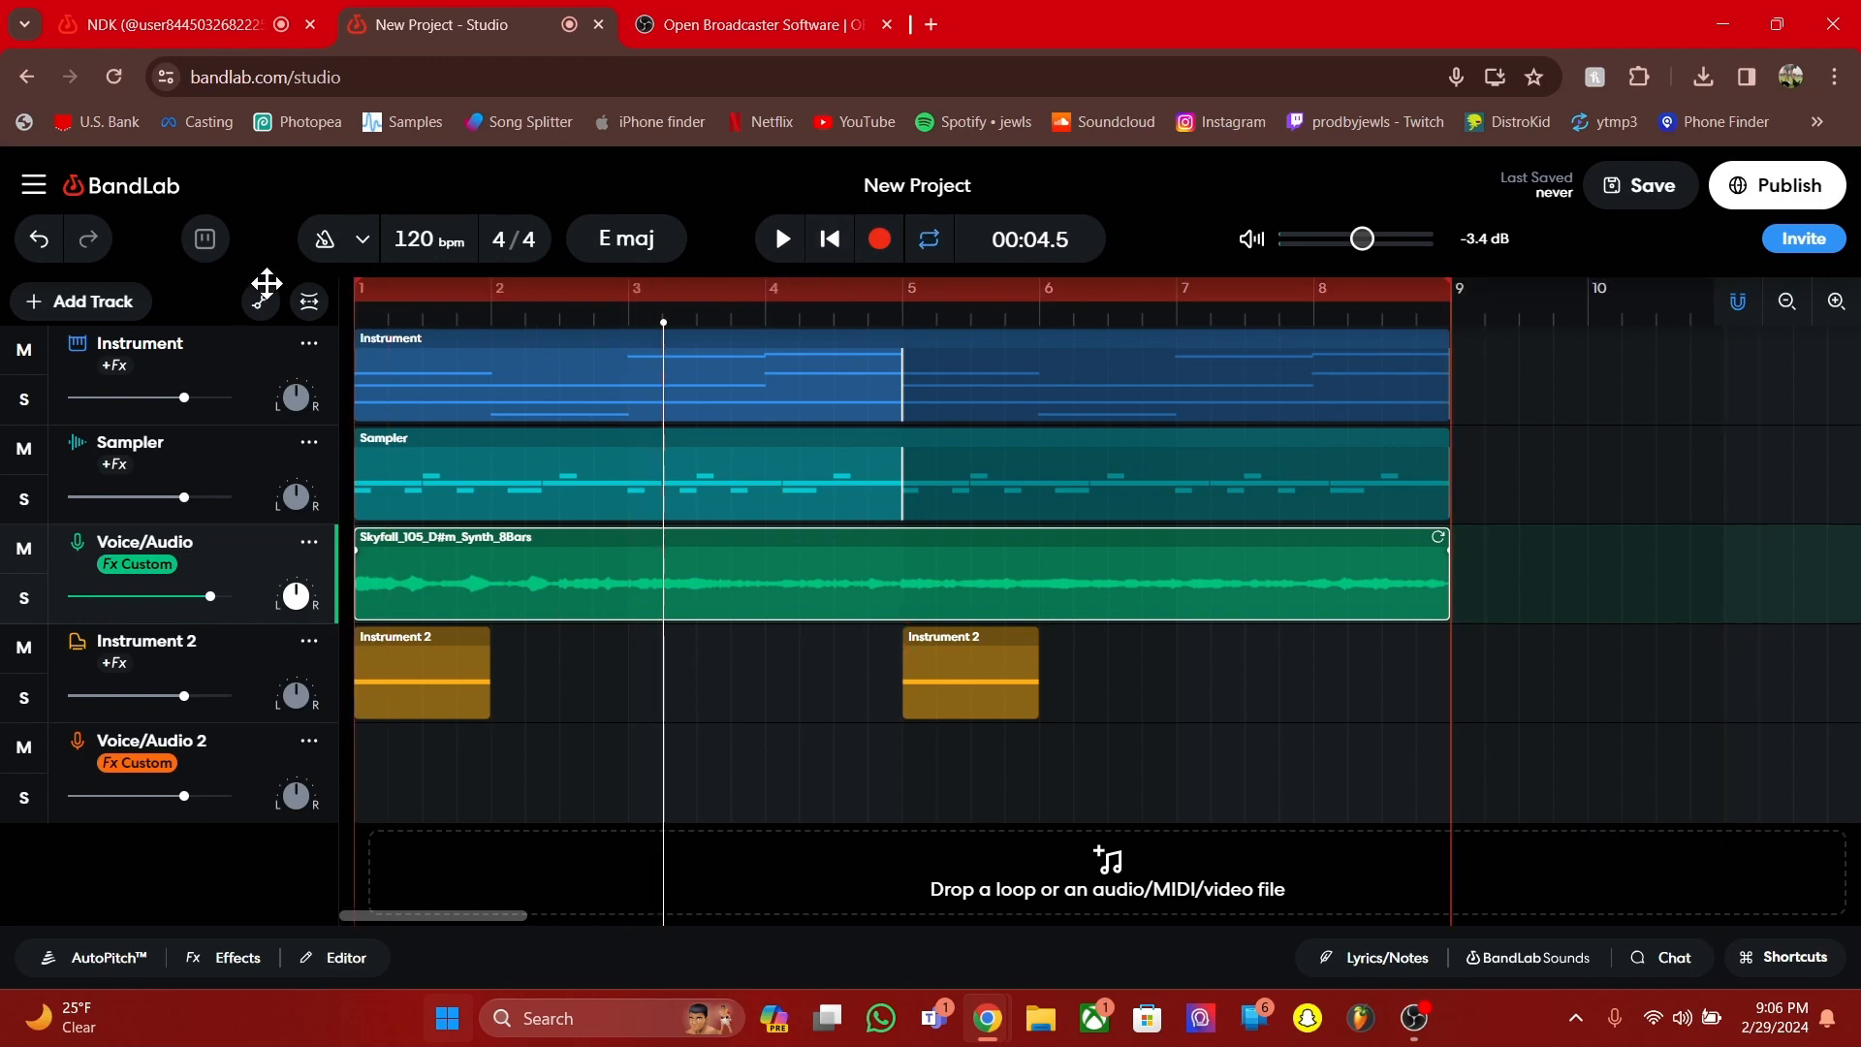
{"action": "left_click", "coordinate": [830, 239]}
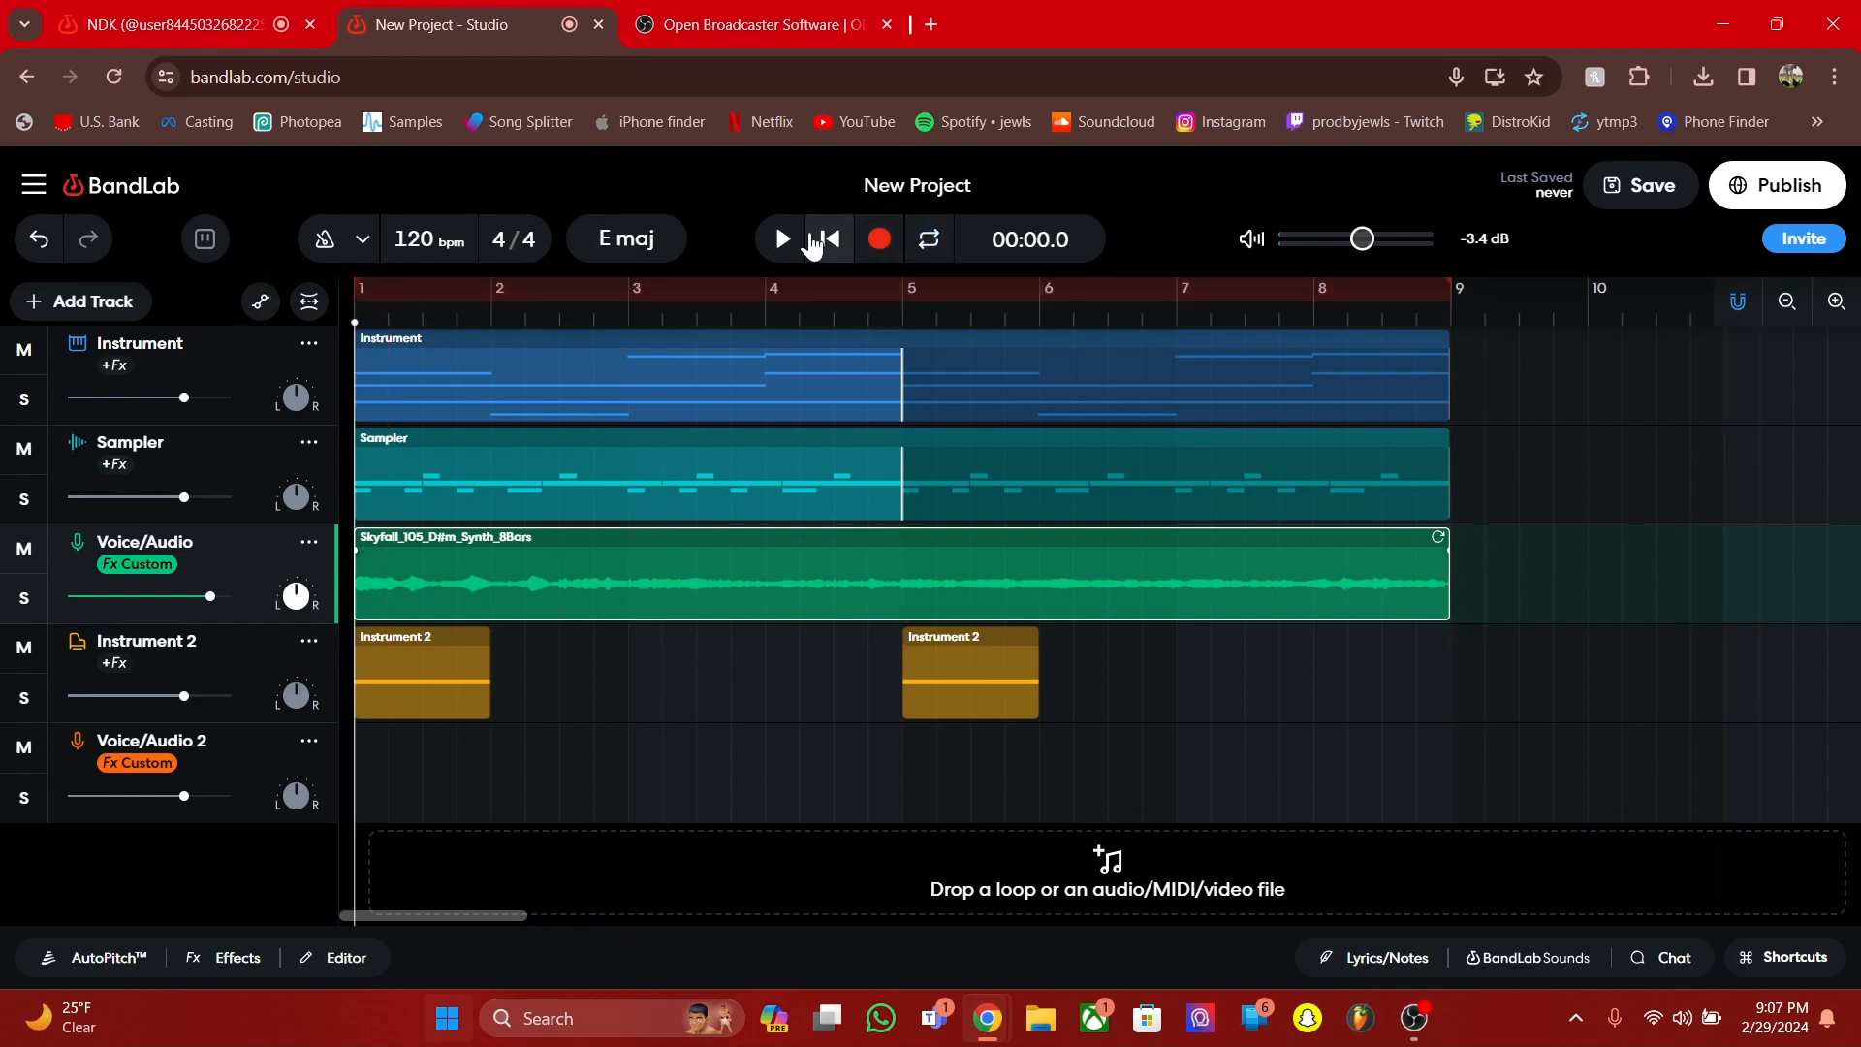
Play the project for a moment, pause it, and return the playhead to the start
{"action": "left_click", "coordinate": [785, 239]}
{"action": "left_click", "coordinate": [787, 240]}
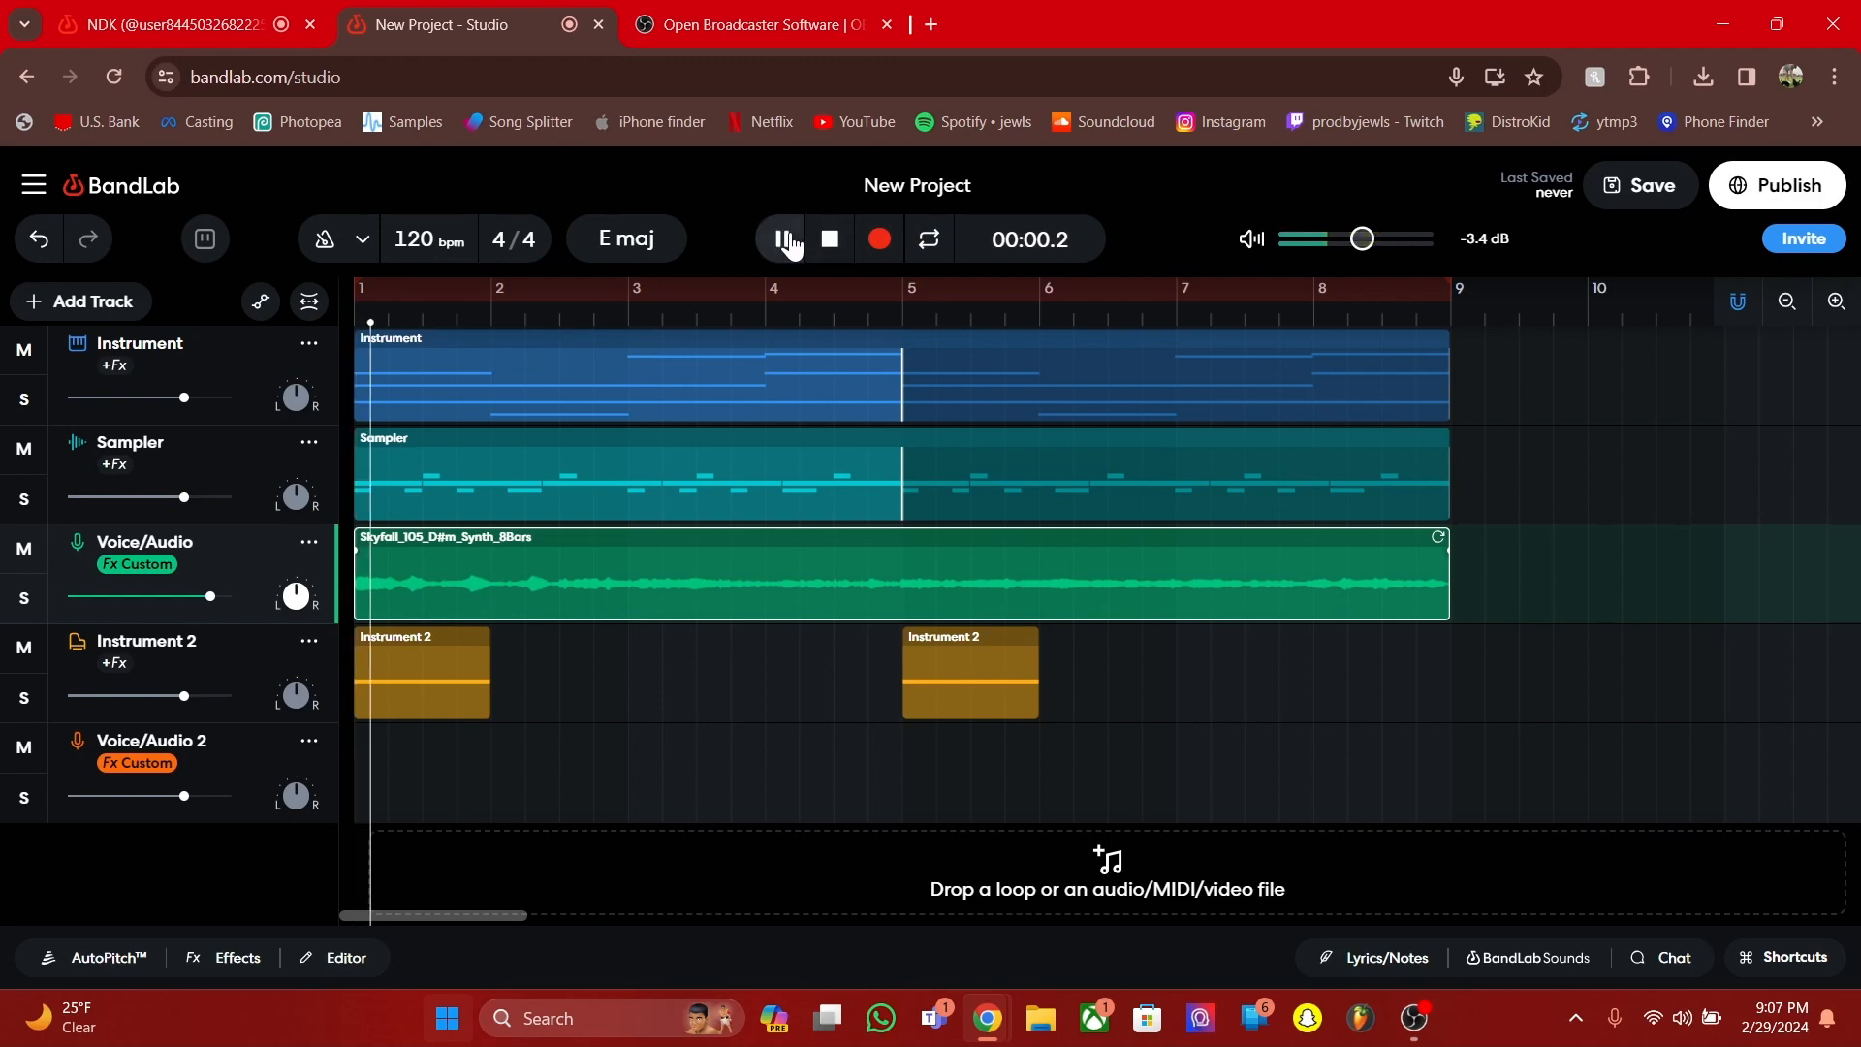
{"action": "left_click", "coordinate": [829, 240]}
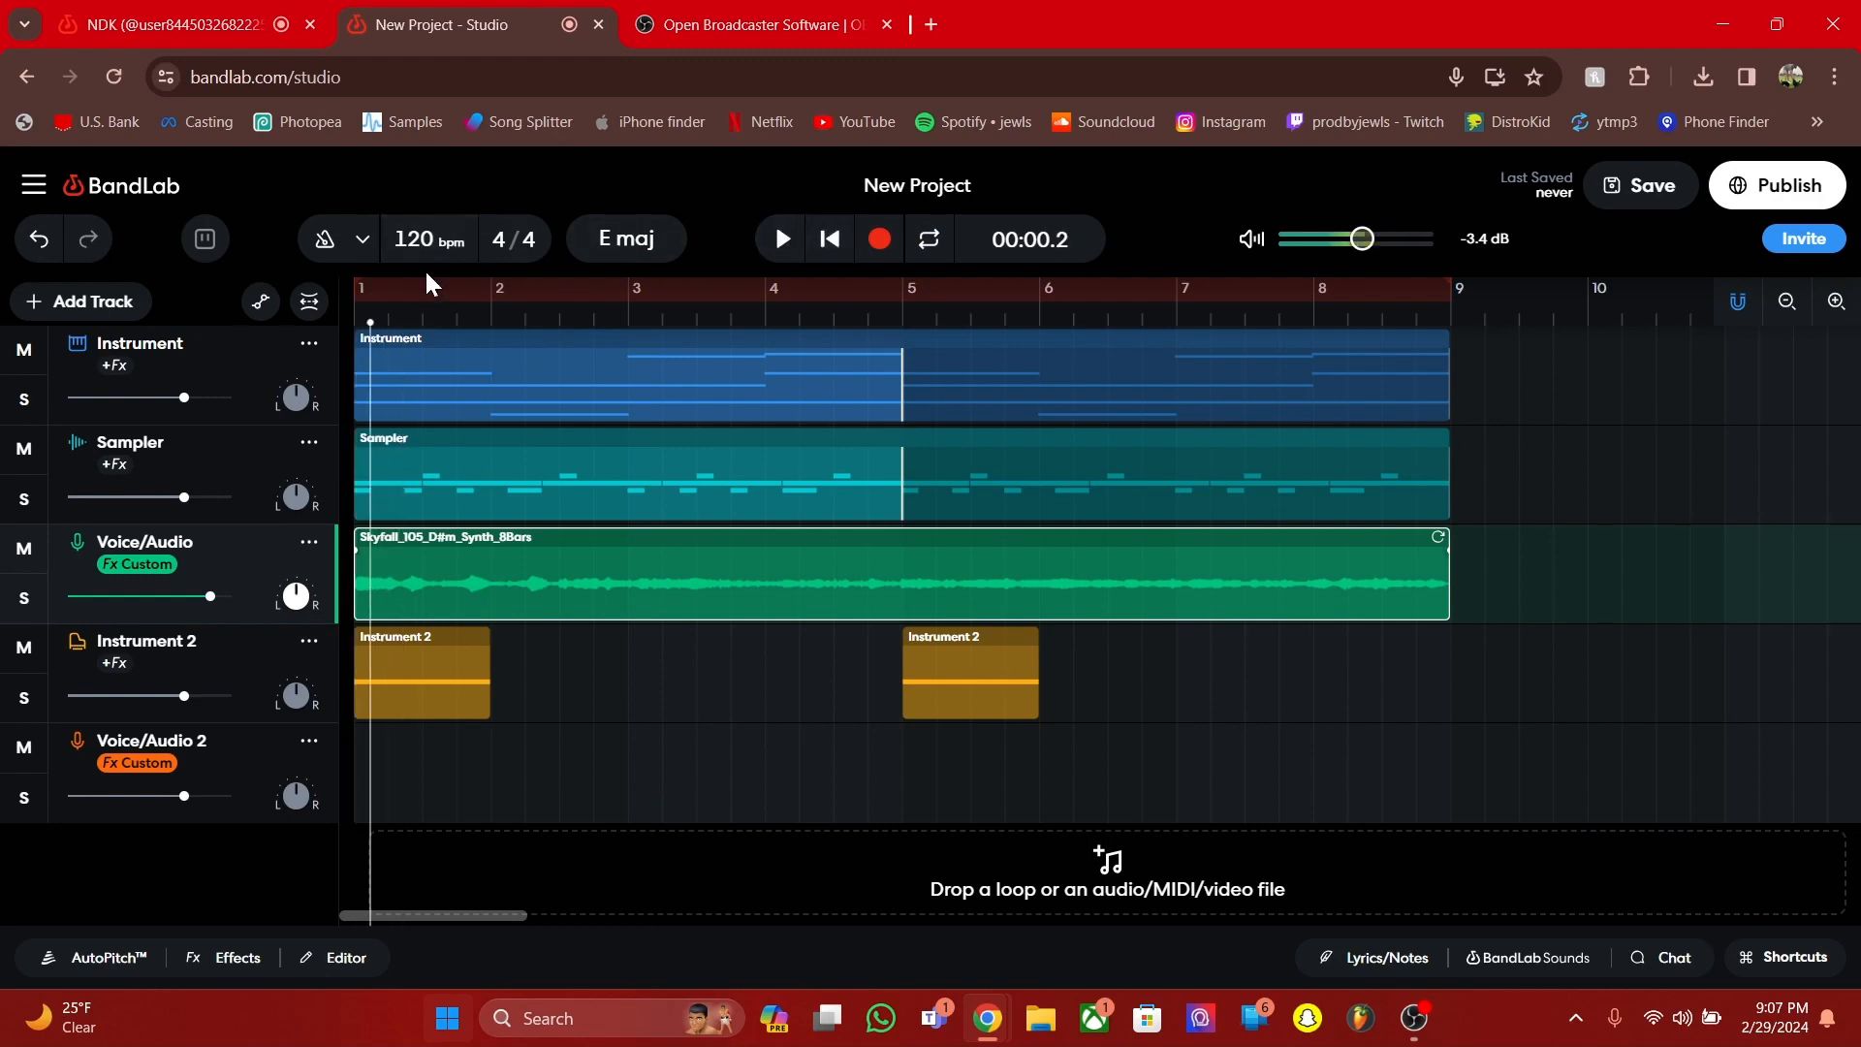
{"action": "left_click", "coordinate": [832, 238]}
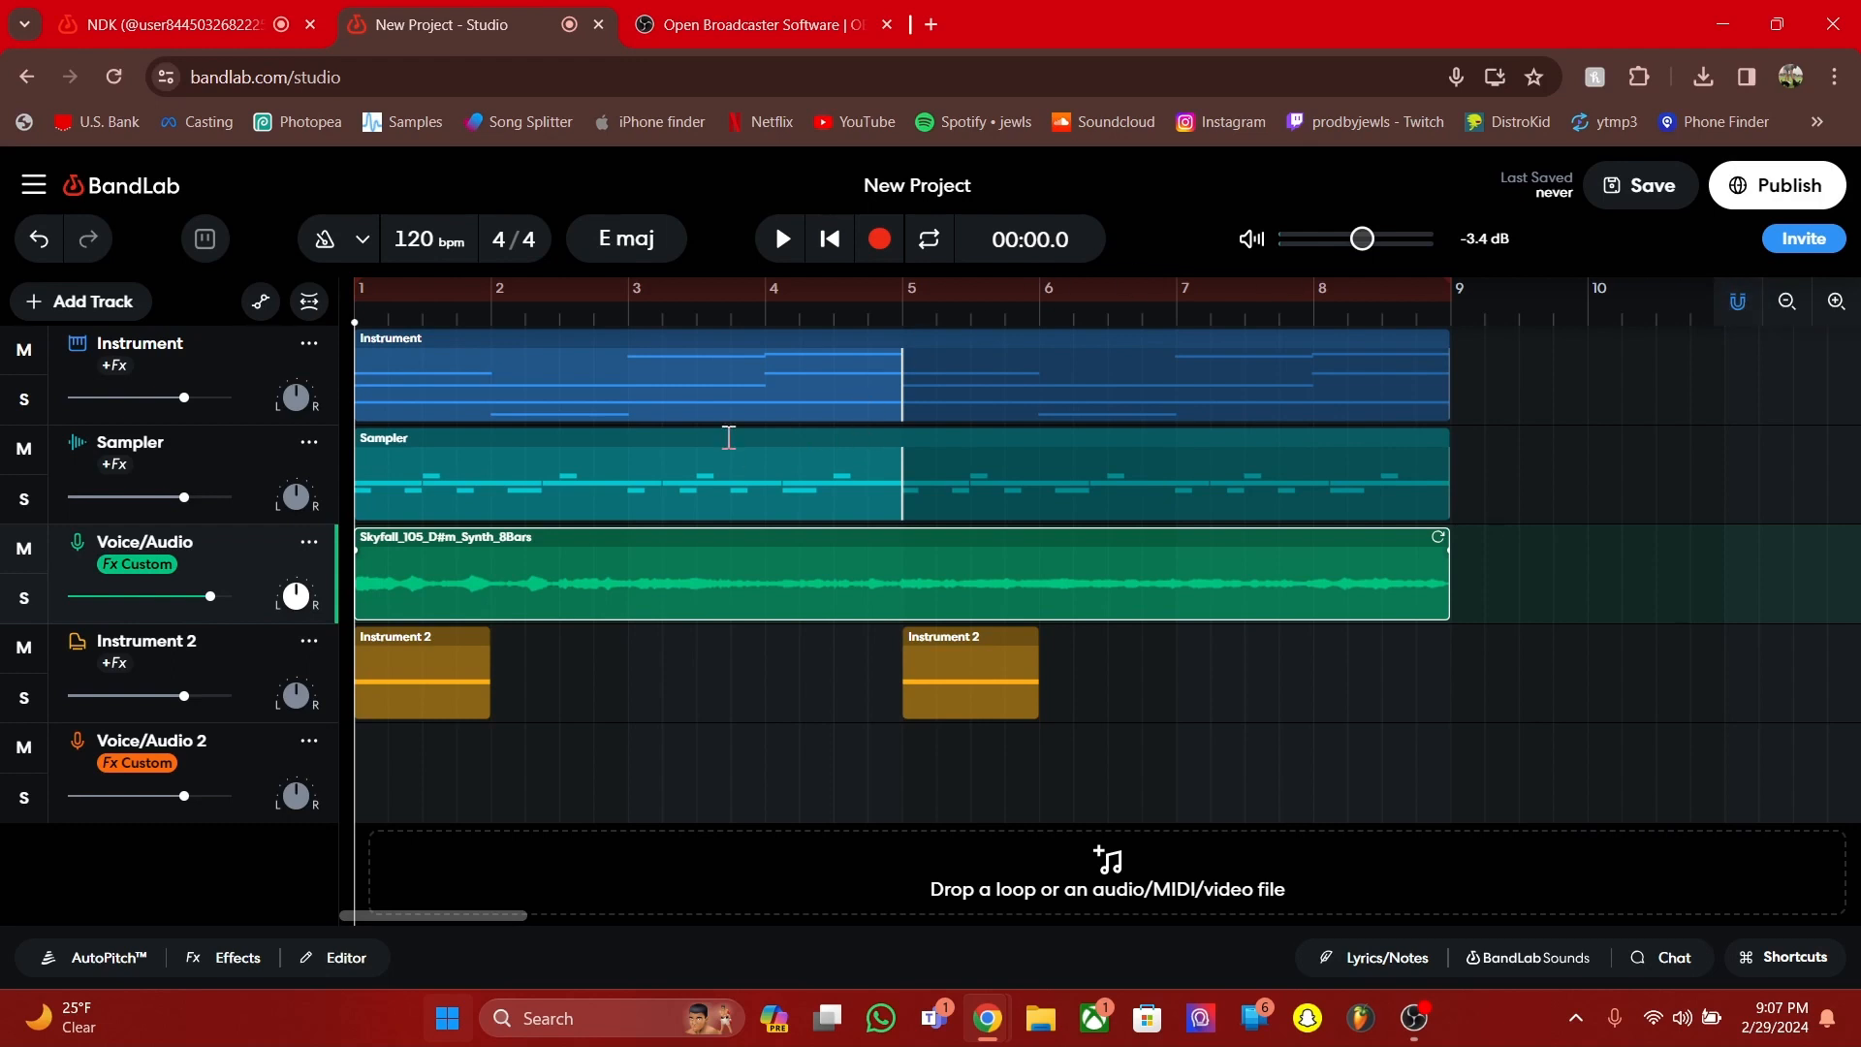
With snap to grid off, move the Instrument region freely off the beat and return it to bar 1
{"action": "left_click_drag", "start_coordinate": [698, 366], "coordinate": [804, 375]}
{"action": "scroll", "coordinate": [547, 346], "scroll_direction": "up", "scroll_amount": 5}
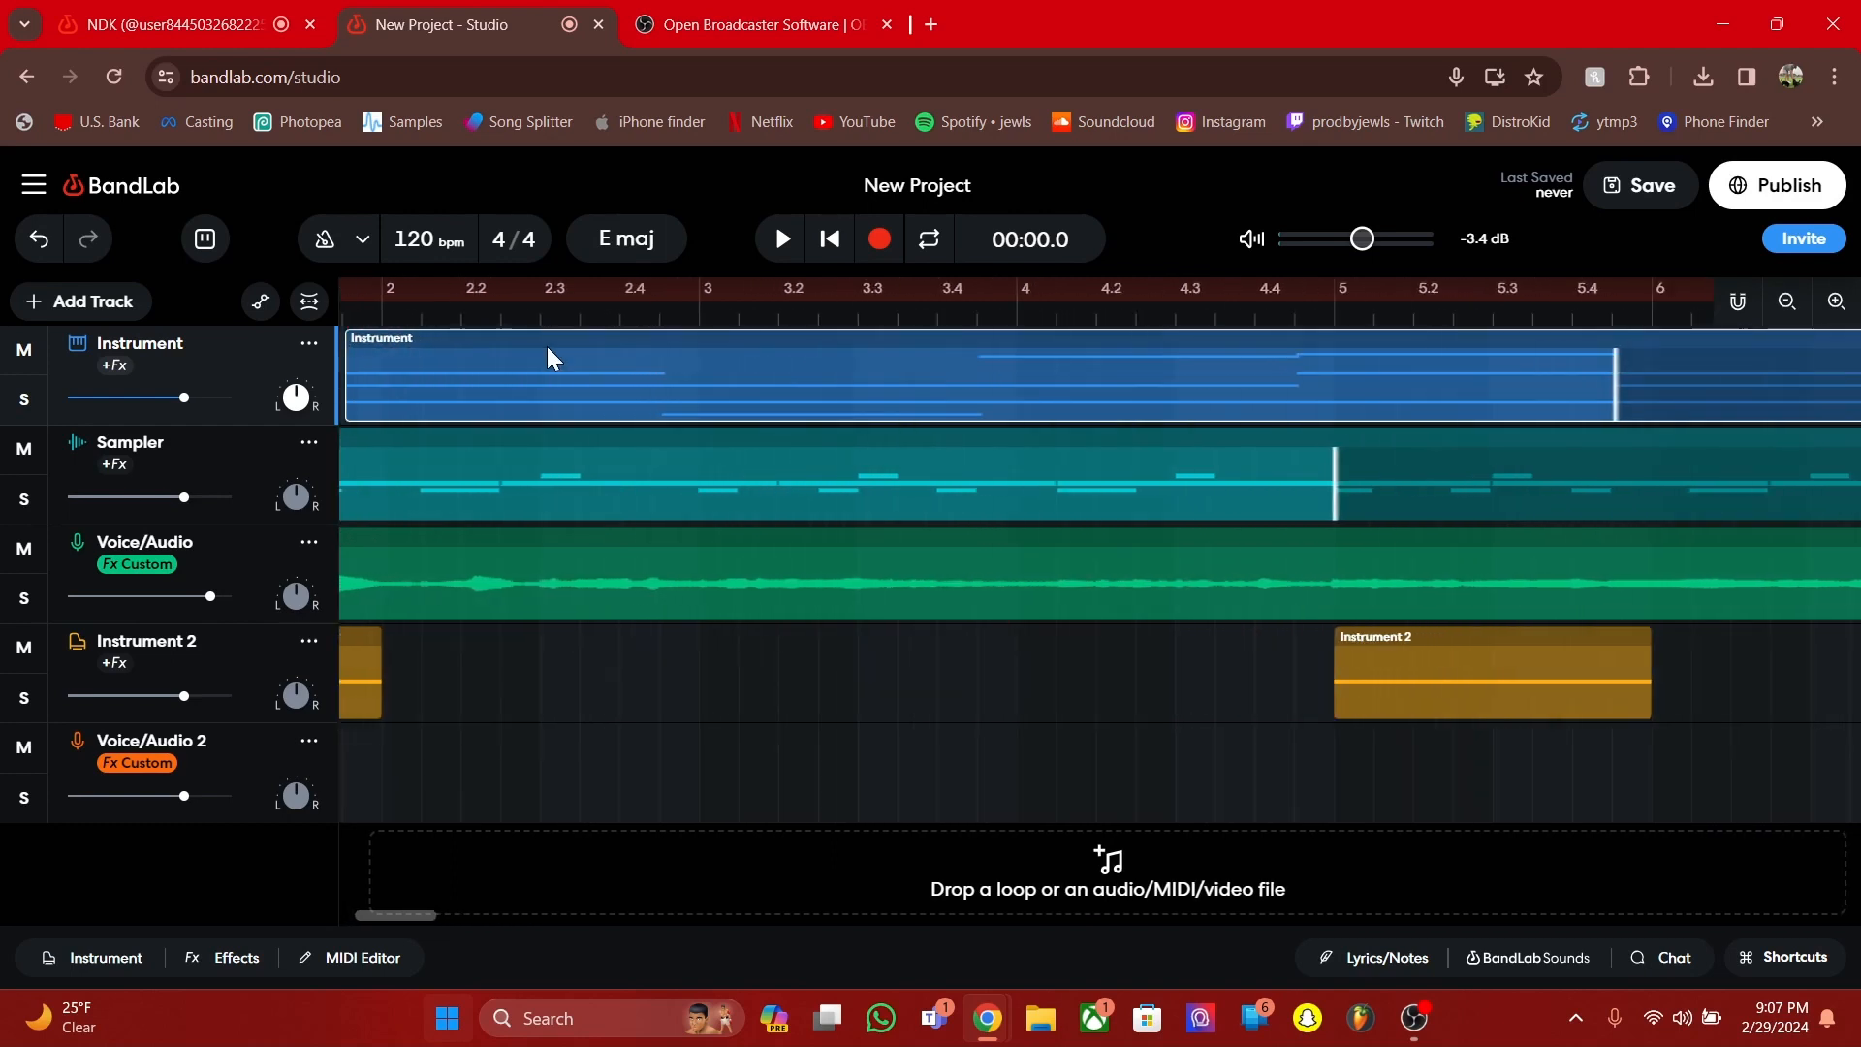
{"action": "left_click_drag", "start_coordinate": [791, 373], "coordinate": [633, 364]}
{"action": "scroll", "coordinate": [633, 368], "scroll_direction": "up", "scroll_amount": 5}
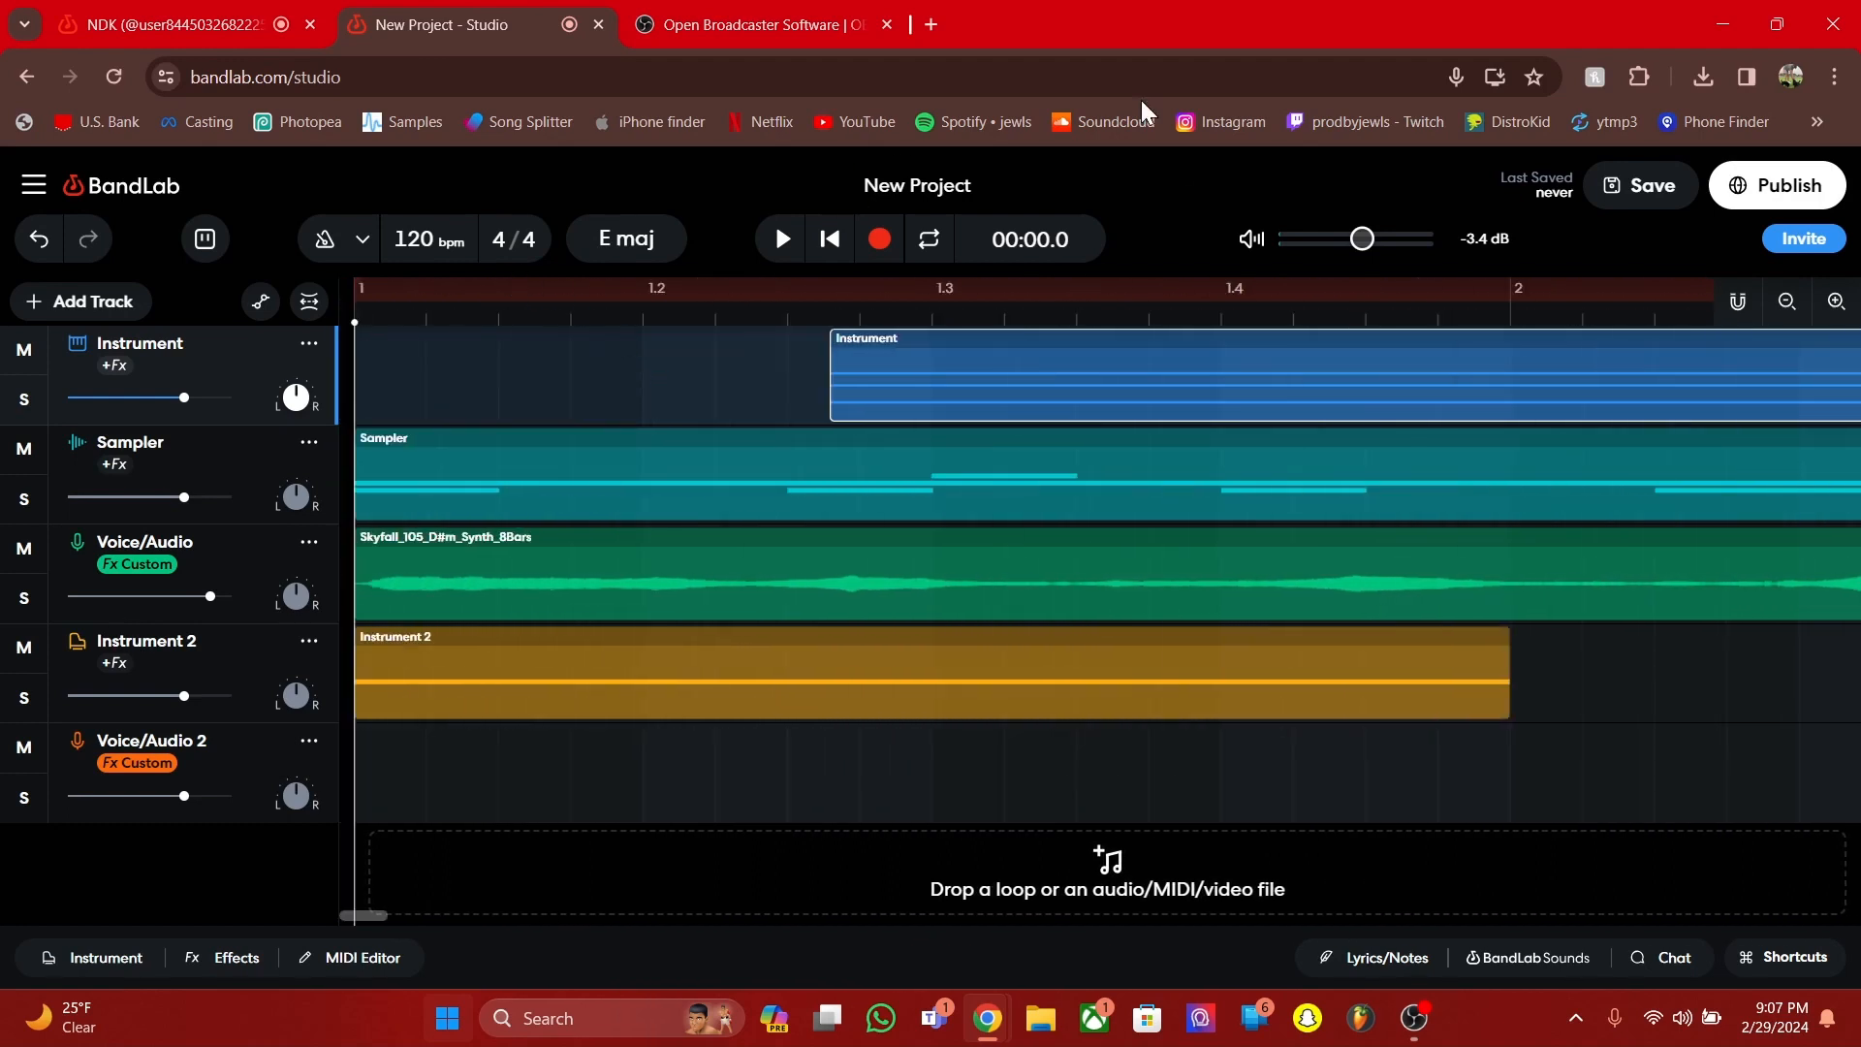
{"action": "left_click_drag", "start_coordinate": [1022, 377], "coordinate": [371, 349]}
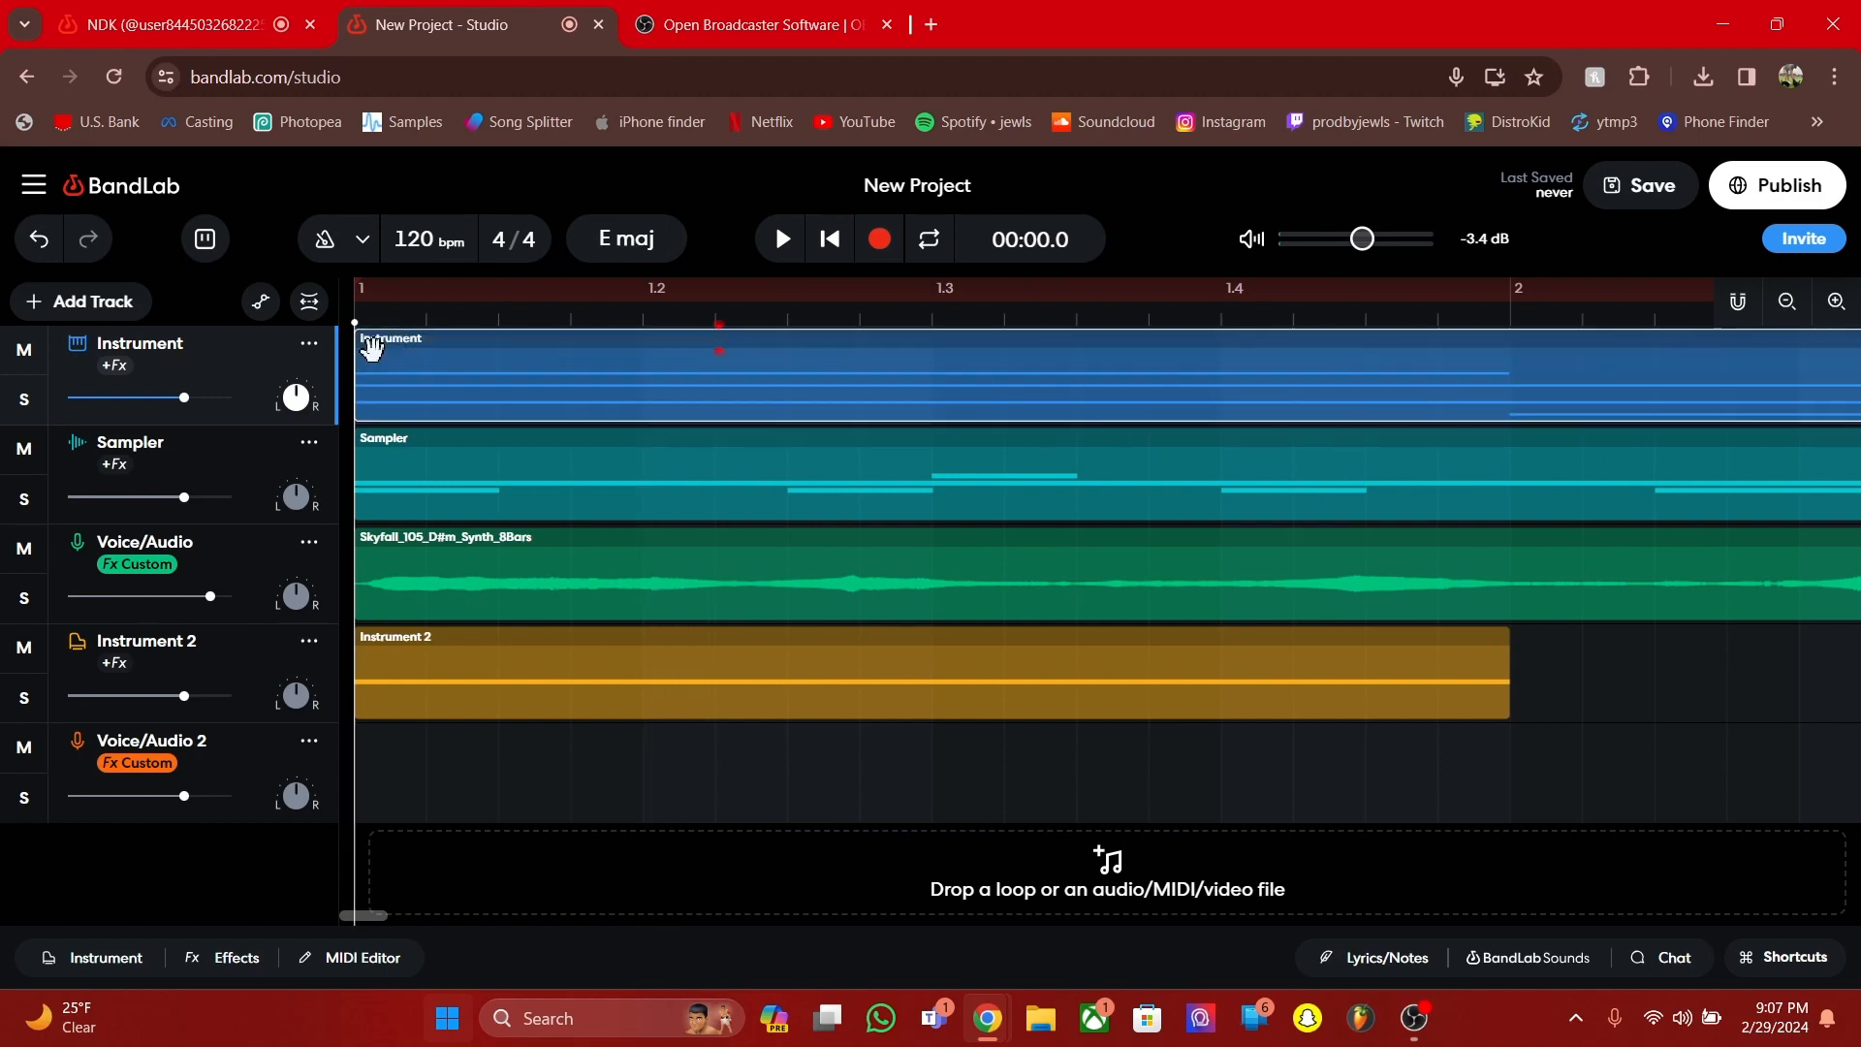
{"action": "scroll", "coordinate": [371, 349], "scroll_direction": "down", "scroll_amount": 8}
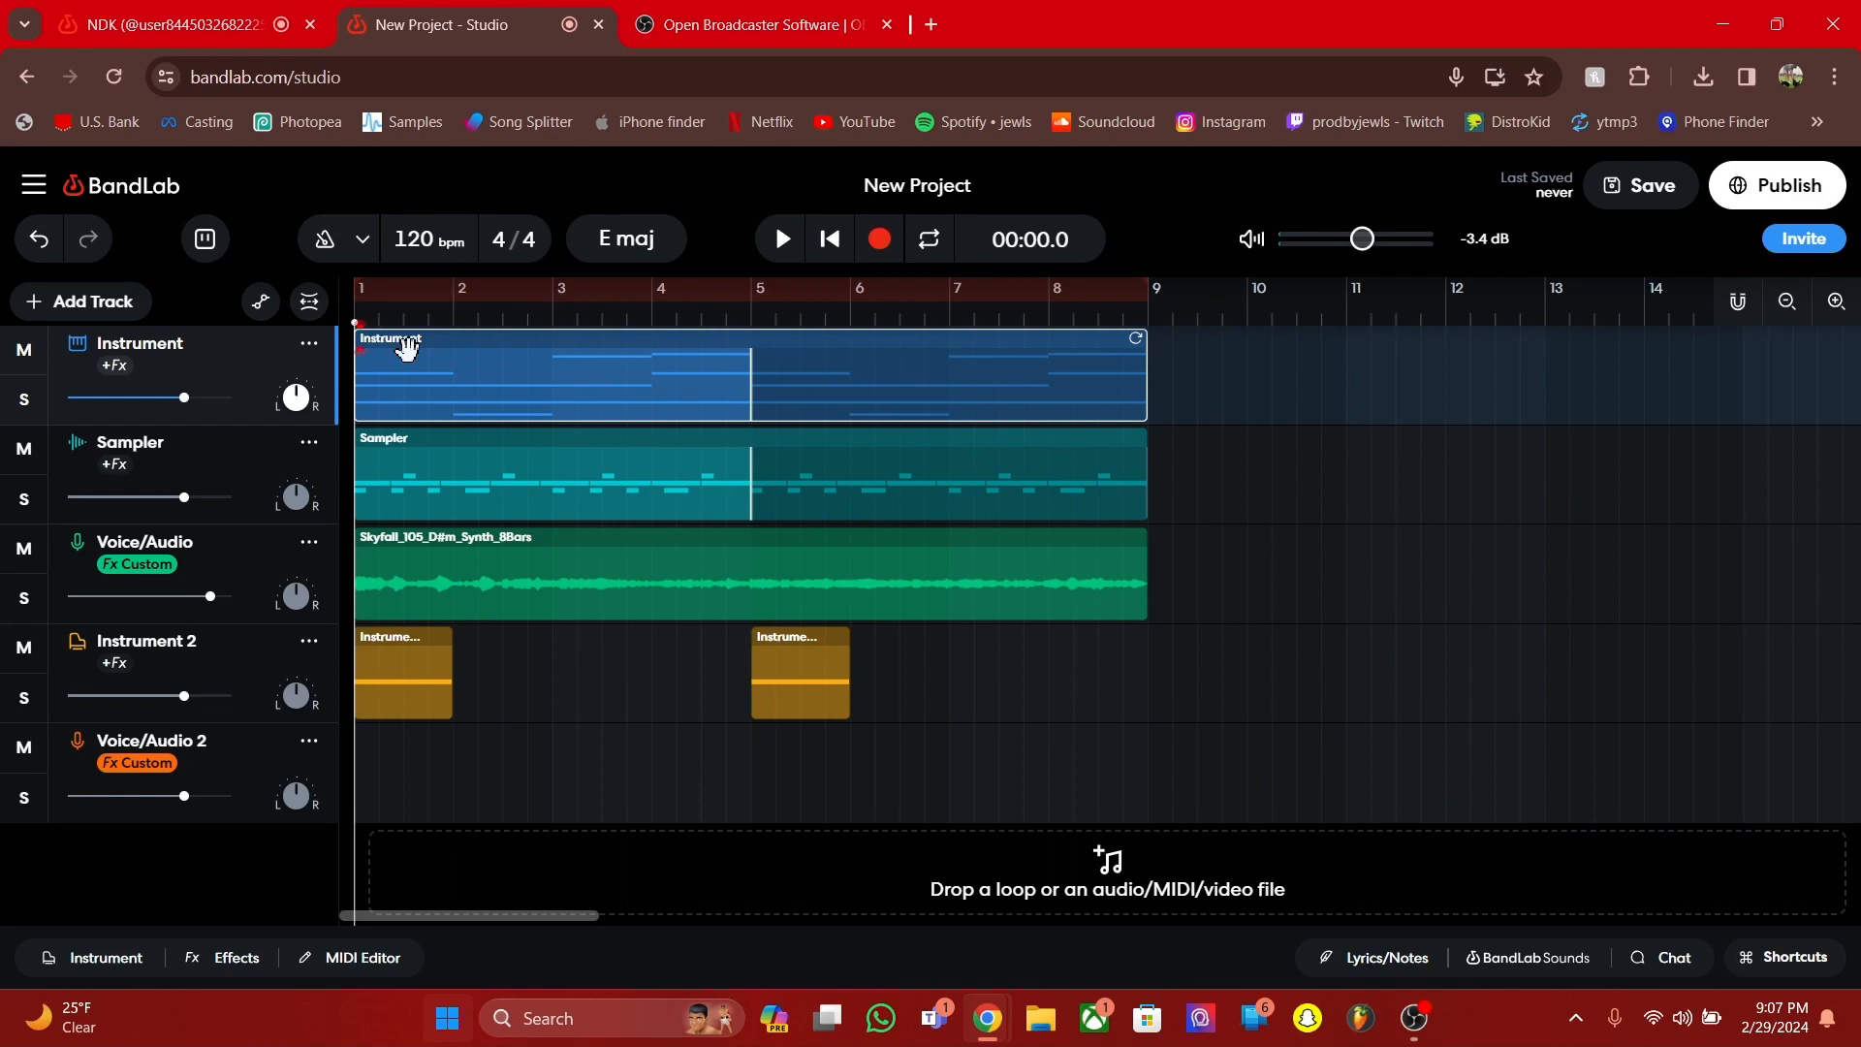
Turn snap to grid on and back off
{"action": "left_click", "coordinate": [1737, 303]}
{"action": "right_click", "coordinate": [1734, 297]}
{"action": "left_click", "coordinate": [1745, 294]}
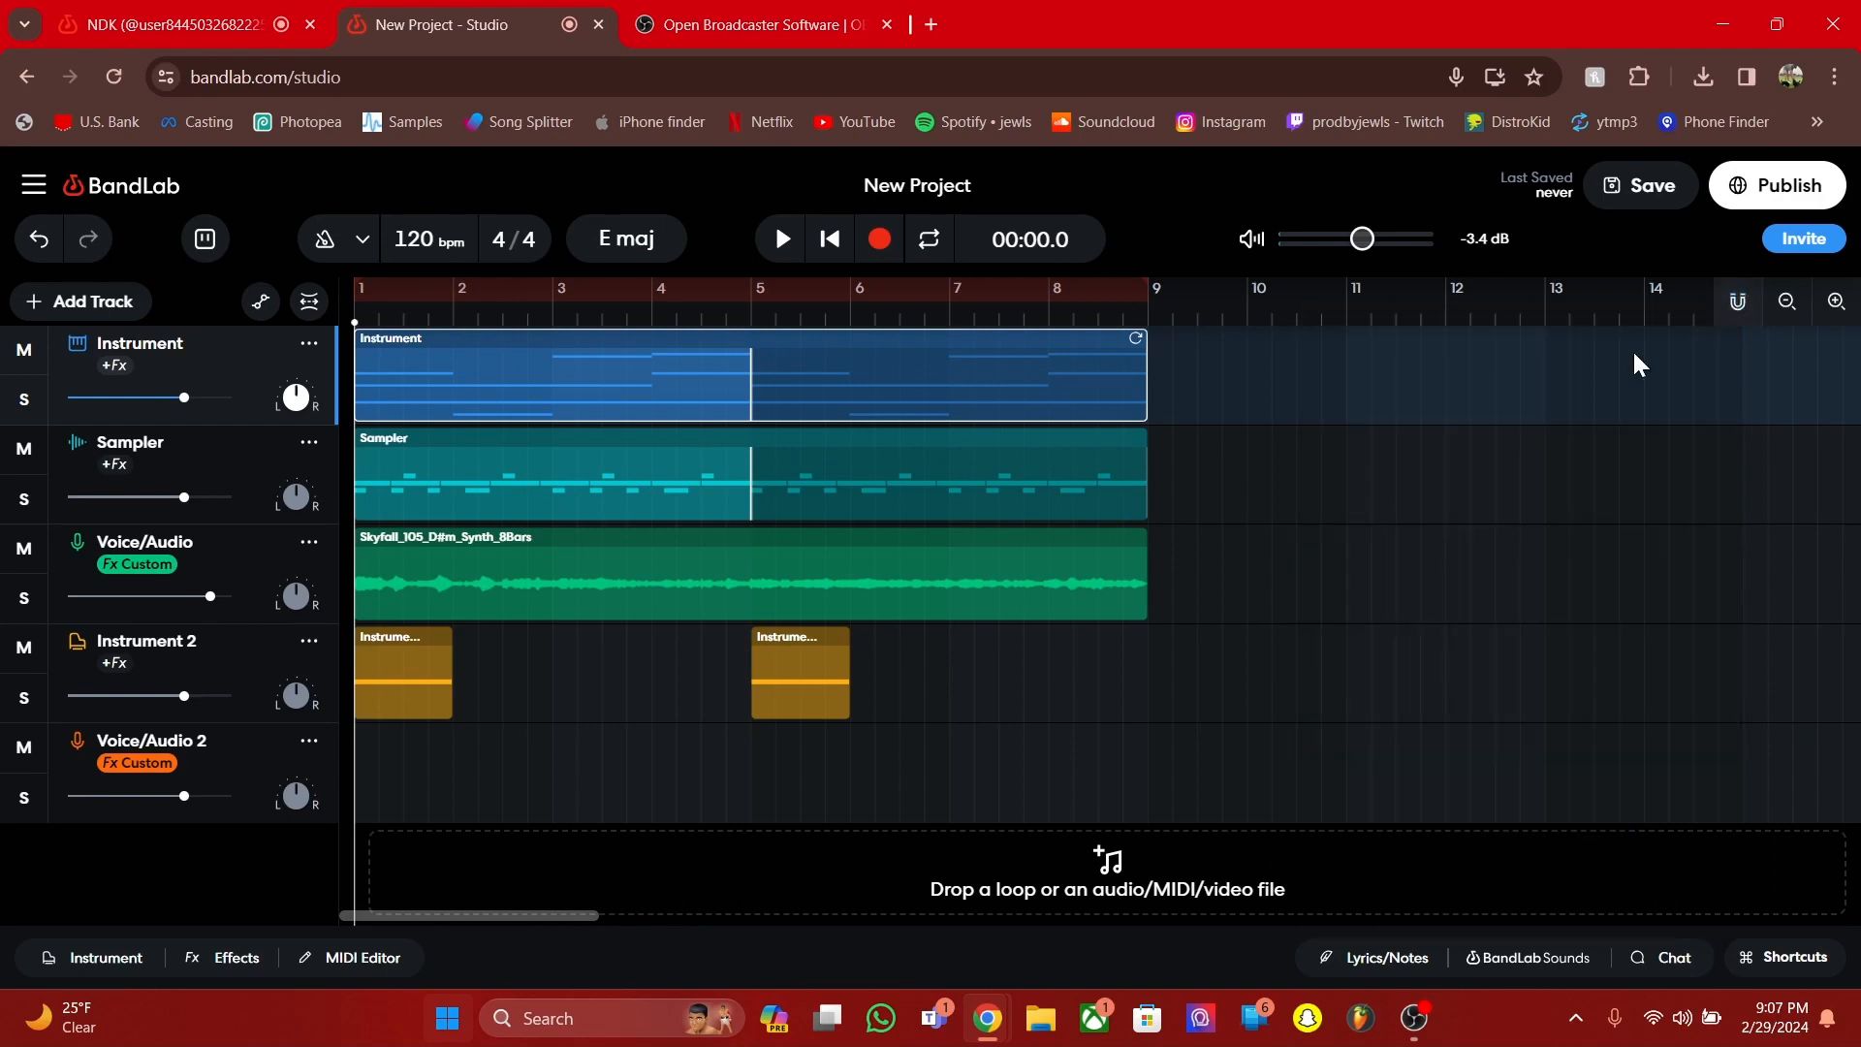